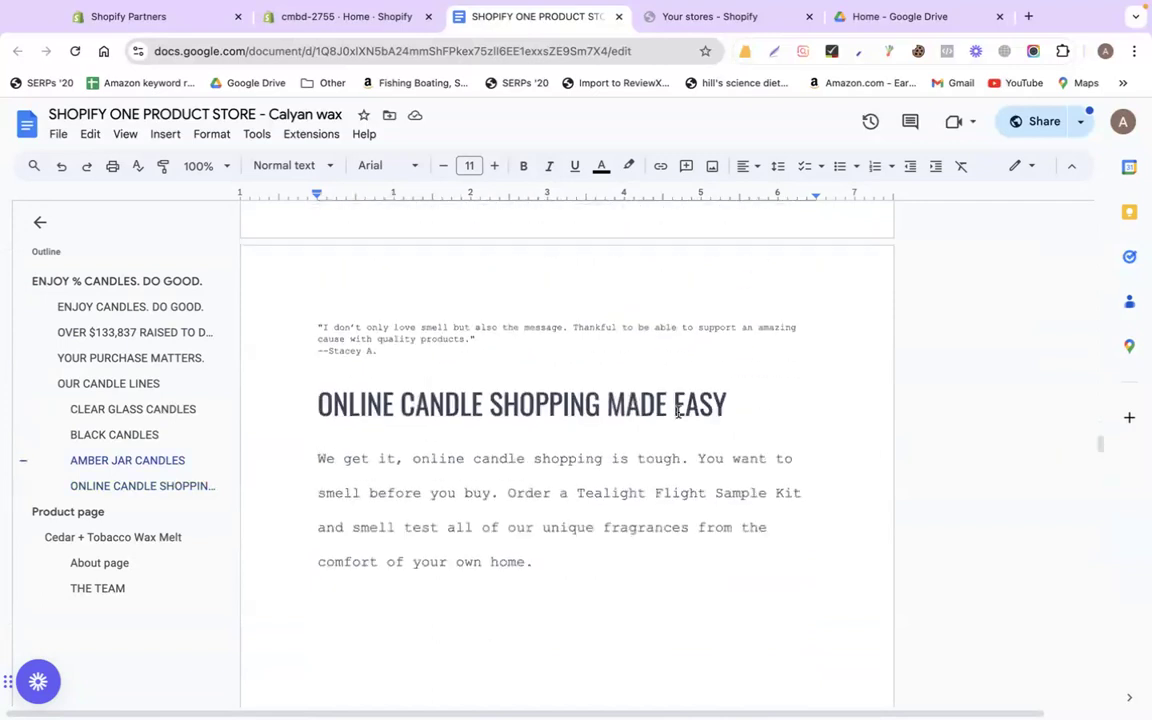
# Screenshot the wax-melt photo in the doc's Product page section
pyautogui.scroll(-5, 678, 412)
pyautogui.scroll(2, 678, 412)
pyautogui.scroll(-1, 678, 412)
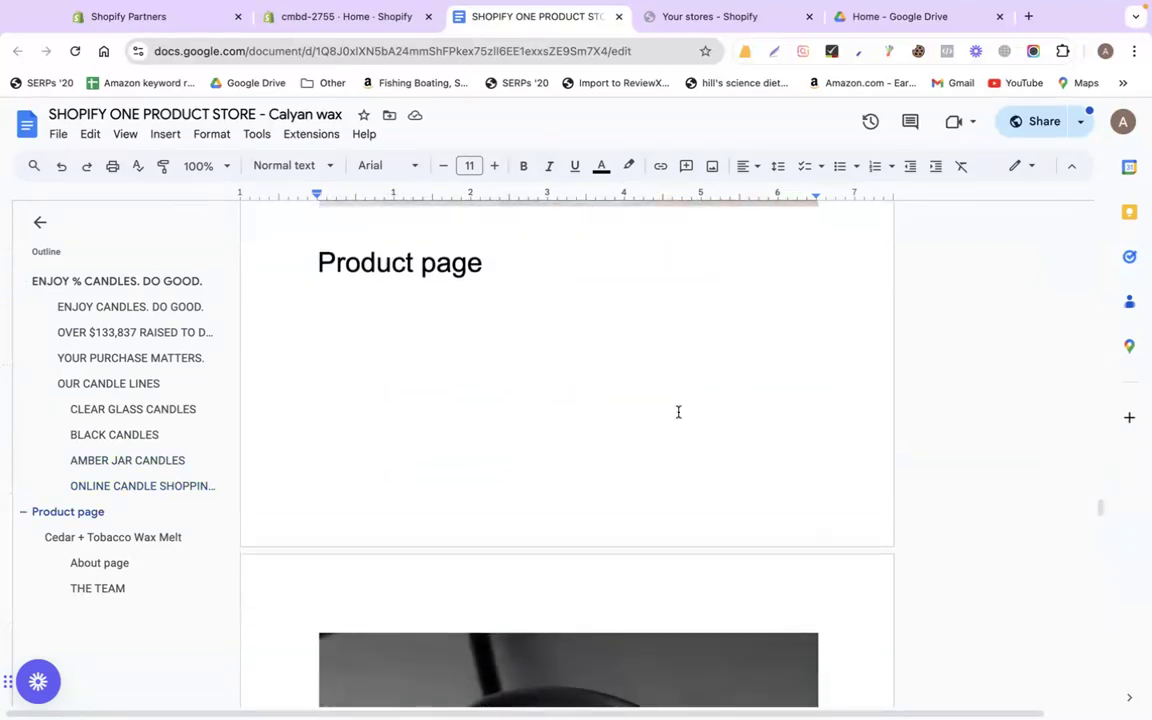
pyautogui.scroll(-4, 545, 469)
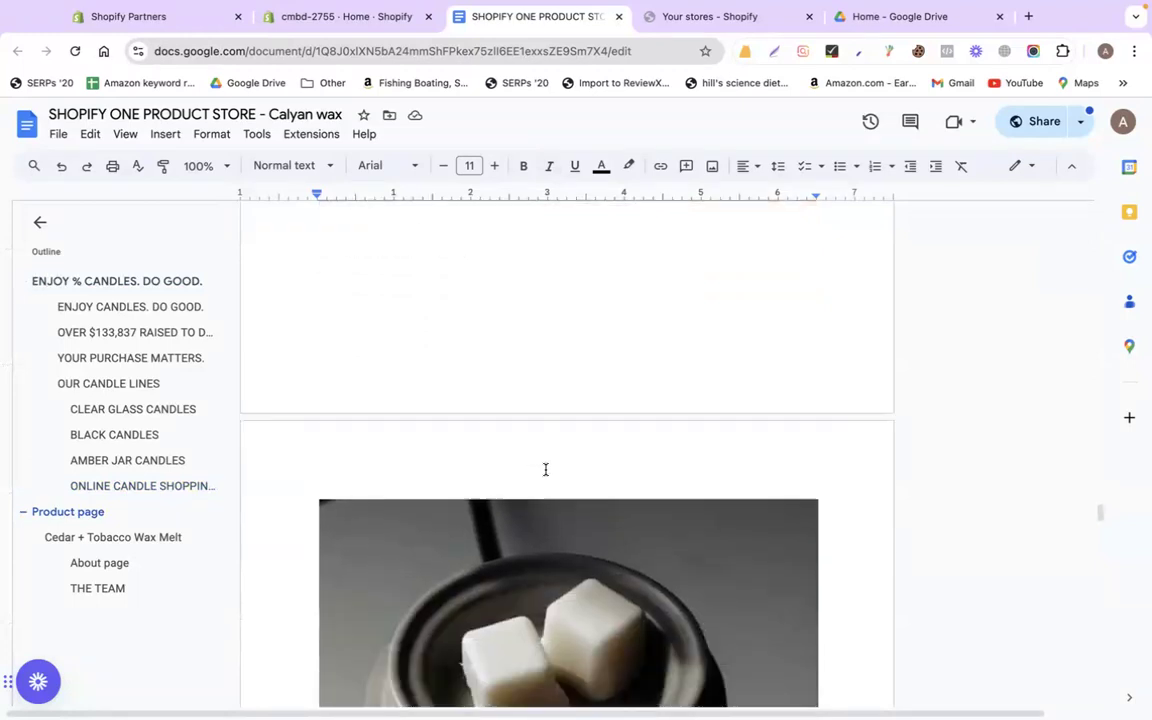
pyautogui.click(331, 20)
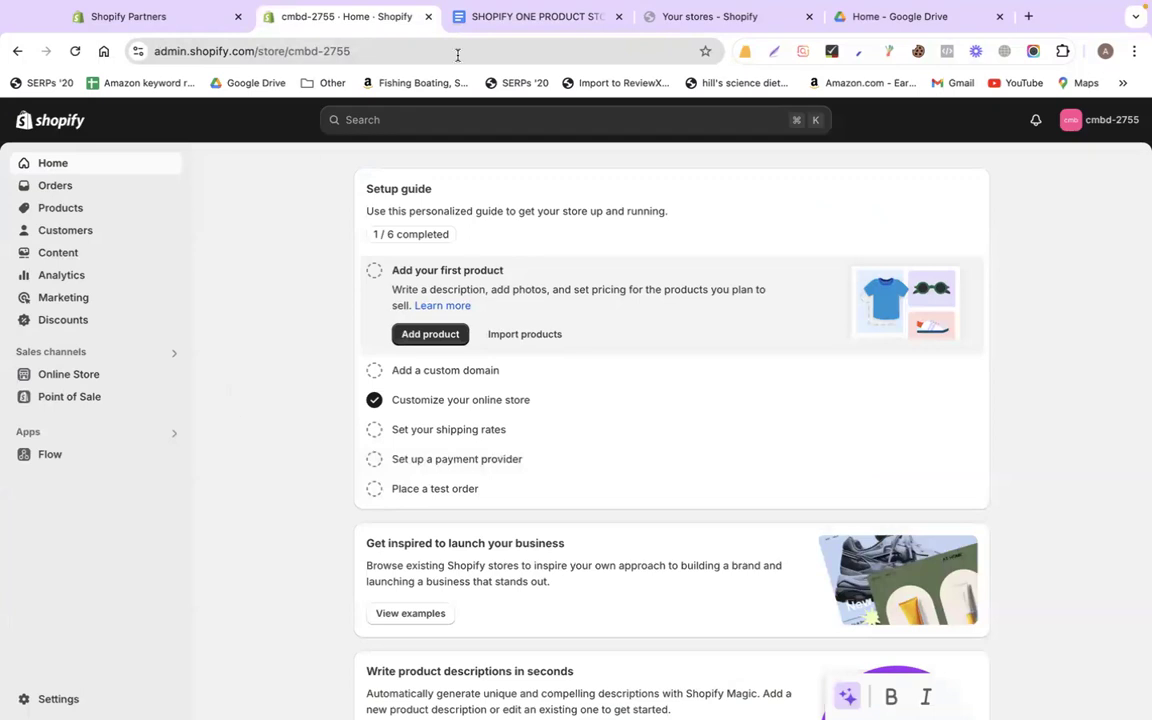
pyautogui.click(527, 17)
pyautogui.scroll(-1, 517, 378)
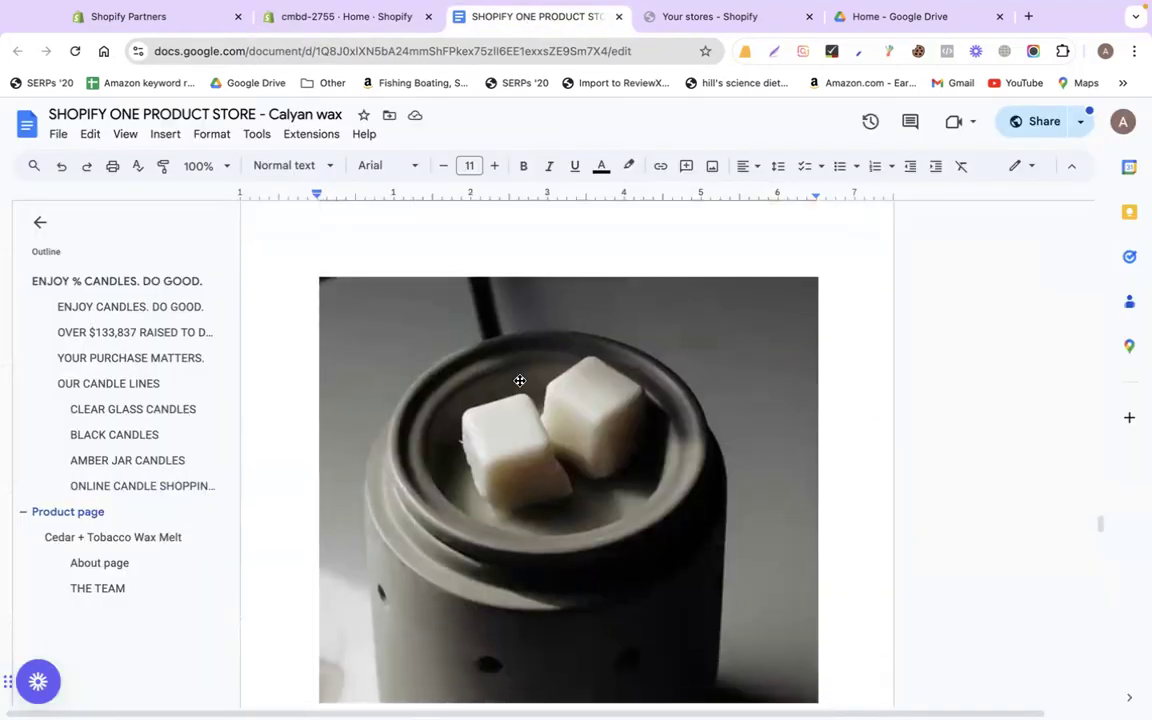
pyautogui.scroll(-1, 520, 380)
pyautogui.press('super+shift+4')
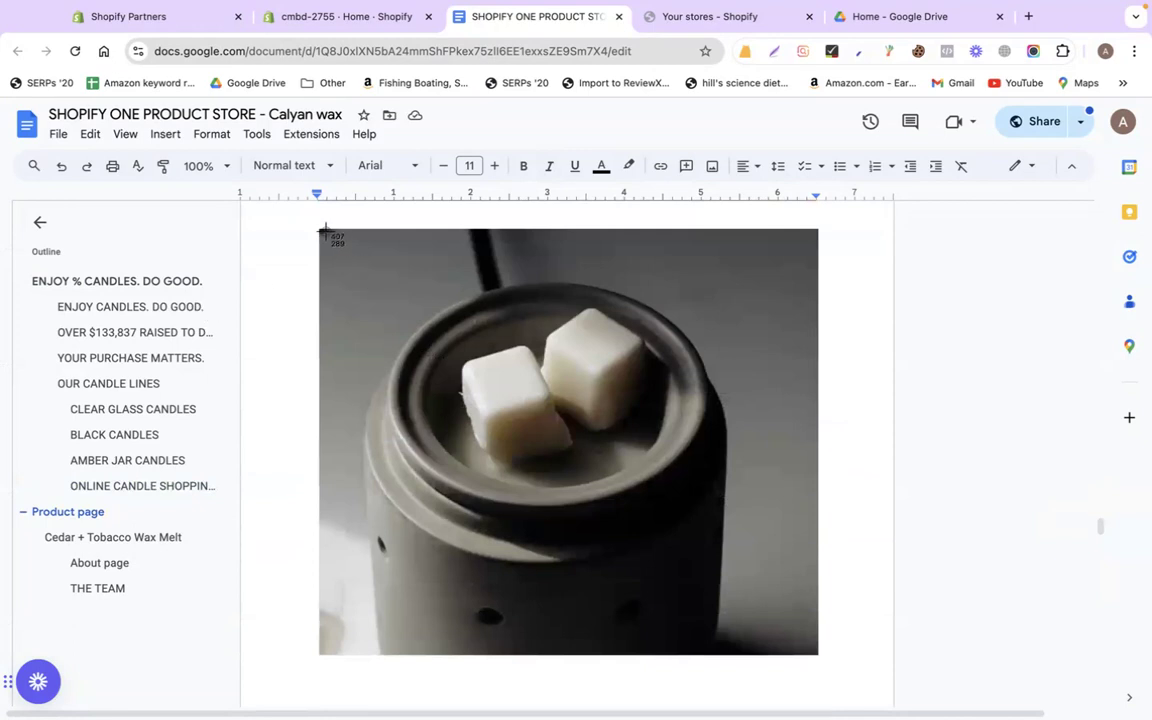
pyautogui.moveTo(325, 231); pyautogui.dragTo(816, 653)
# Select the Cedar + Tobacco Wax Melt heading, $6.00 price line and description paragraph
pyautogui.scroll(-8, 820, 560)
pyautogui.moveTo(297, 364); pyautogui.dragTo(601, 428)
pyautogui.press('super+c')
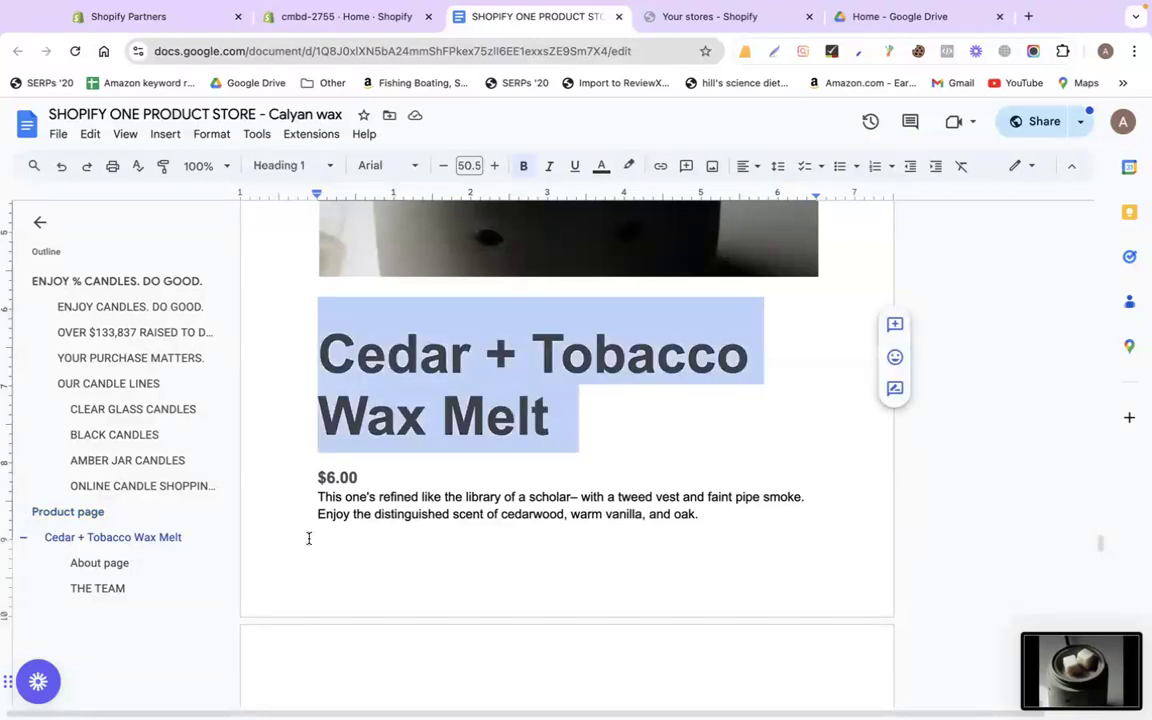
pyautogui.tripleClick(321, 479)
pyautogui.tripleClick(329, 500)
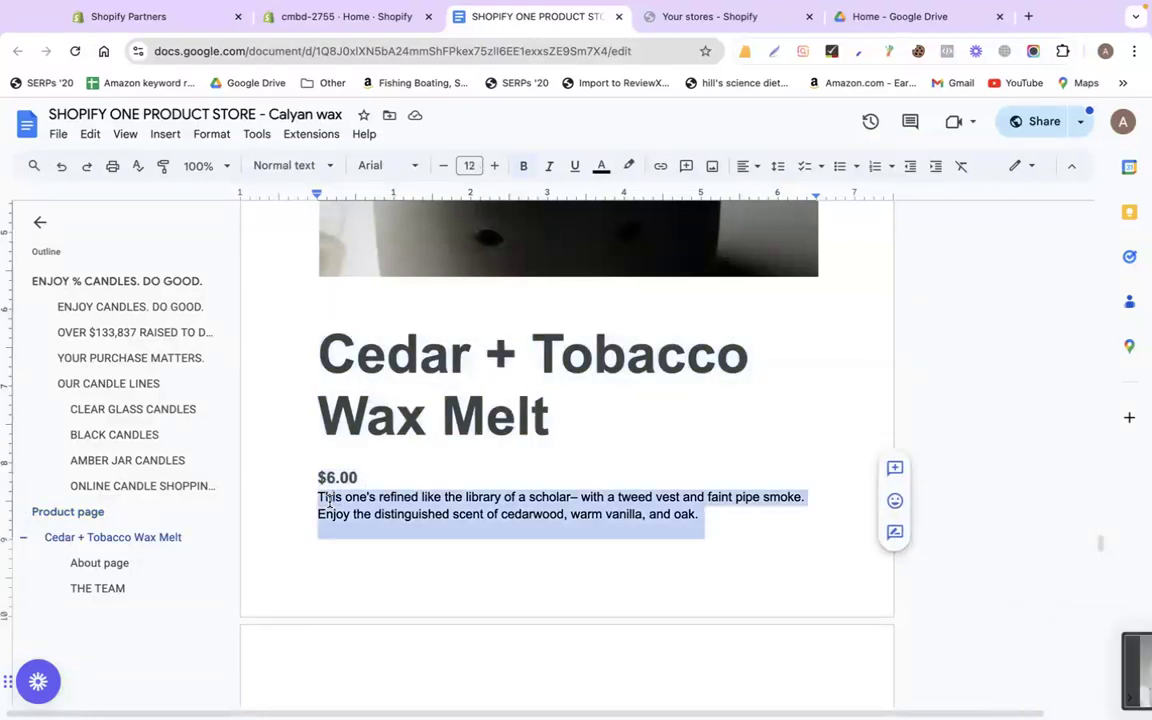
pyautogui.scroll(-4, 329, 500)
pyautogui.scroll(2, 329, 501)
pyautogui.scroll(3, 329, 501)
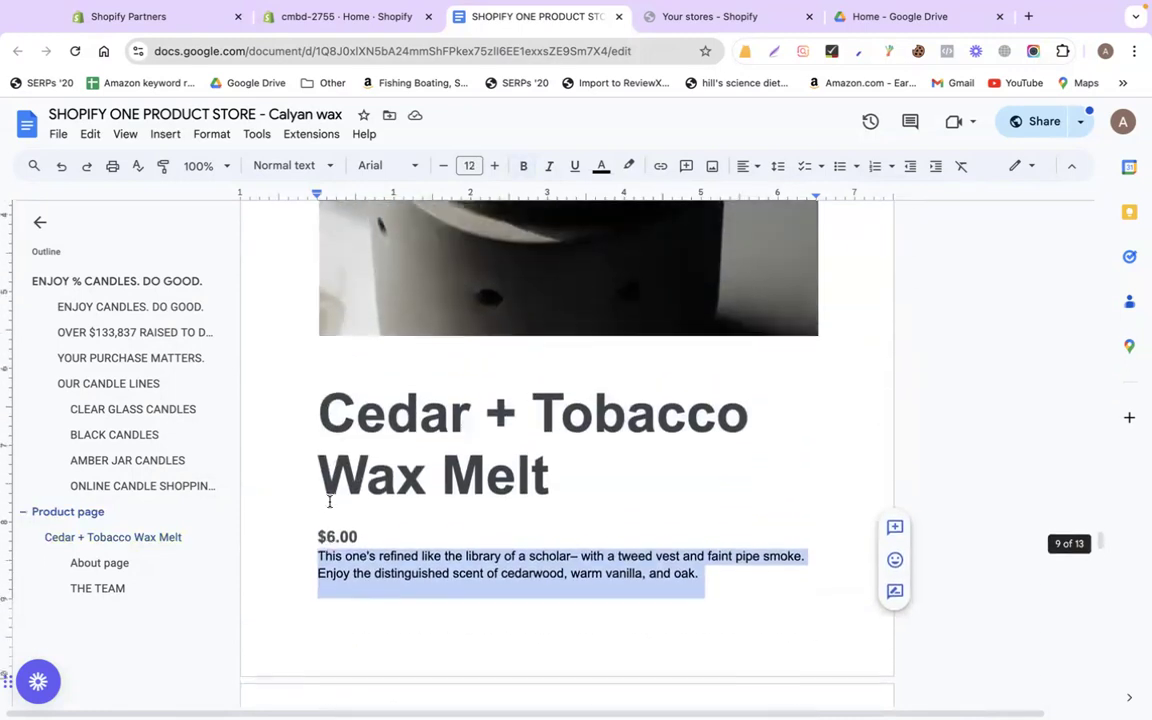
pyautogui.click(301, 17)
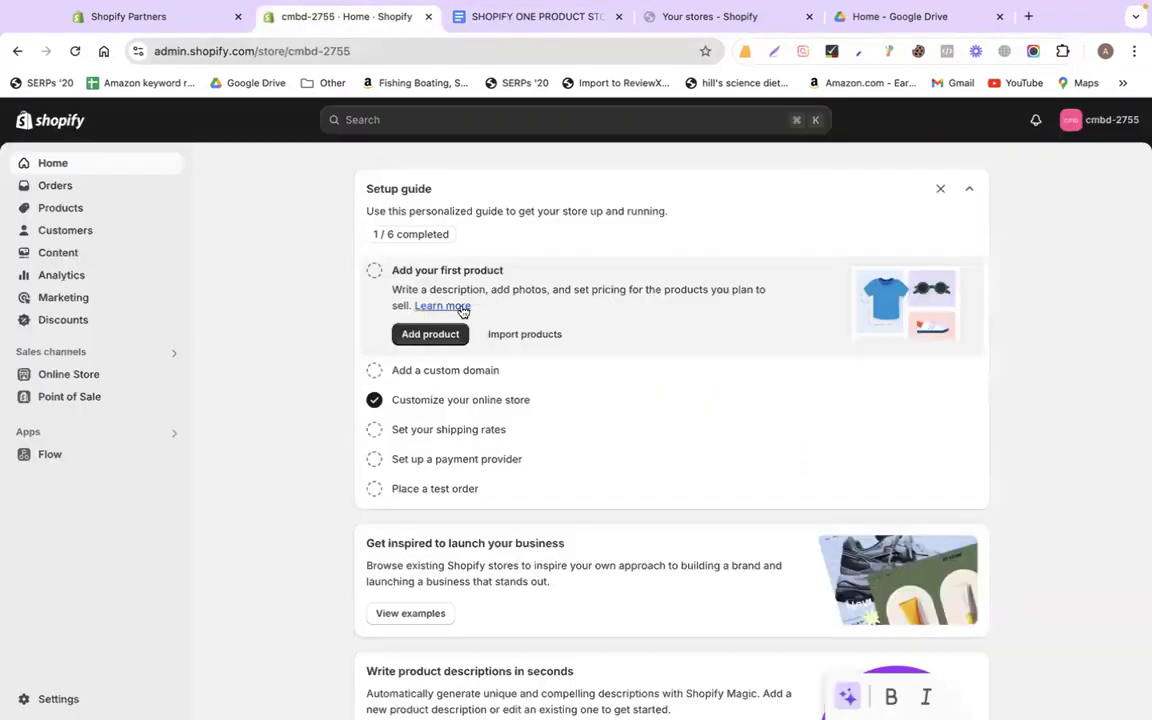
# Add a new product titled Cedar + Tobacco Wax Melt
pyautogui.click(64, 207)
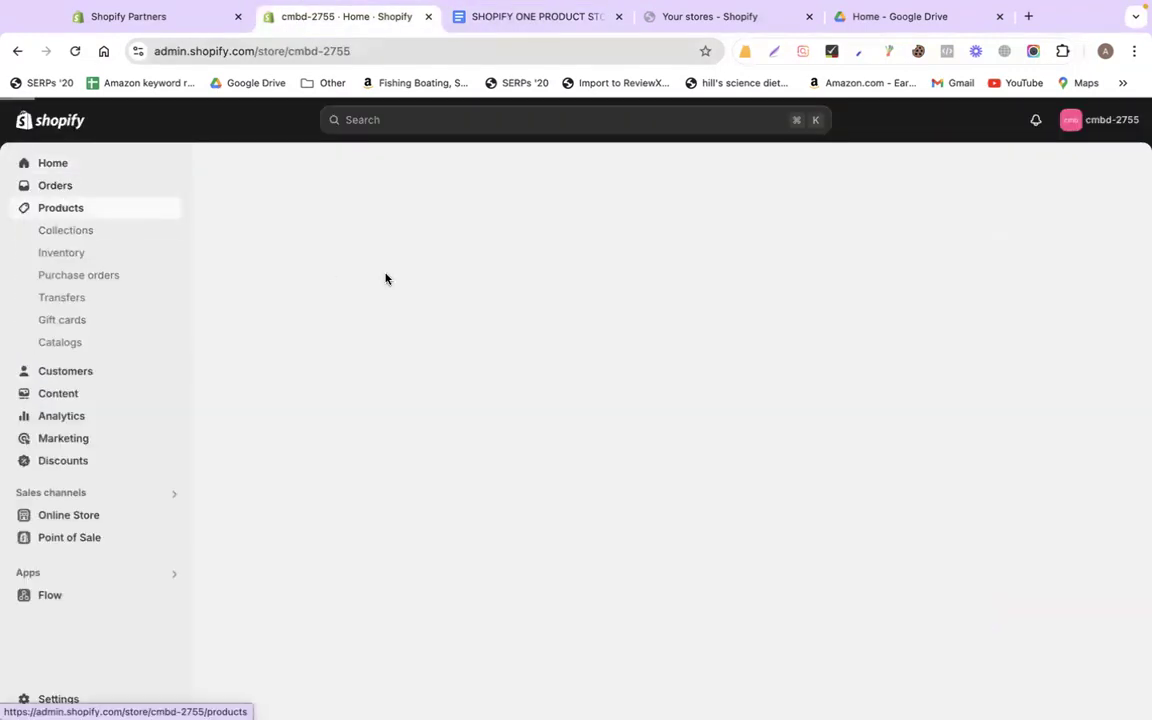
pyautogui.click(286, 373)
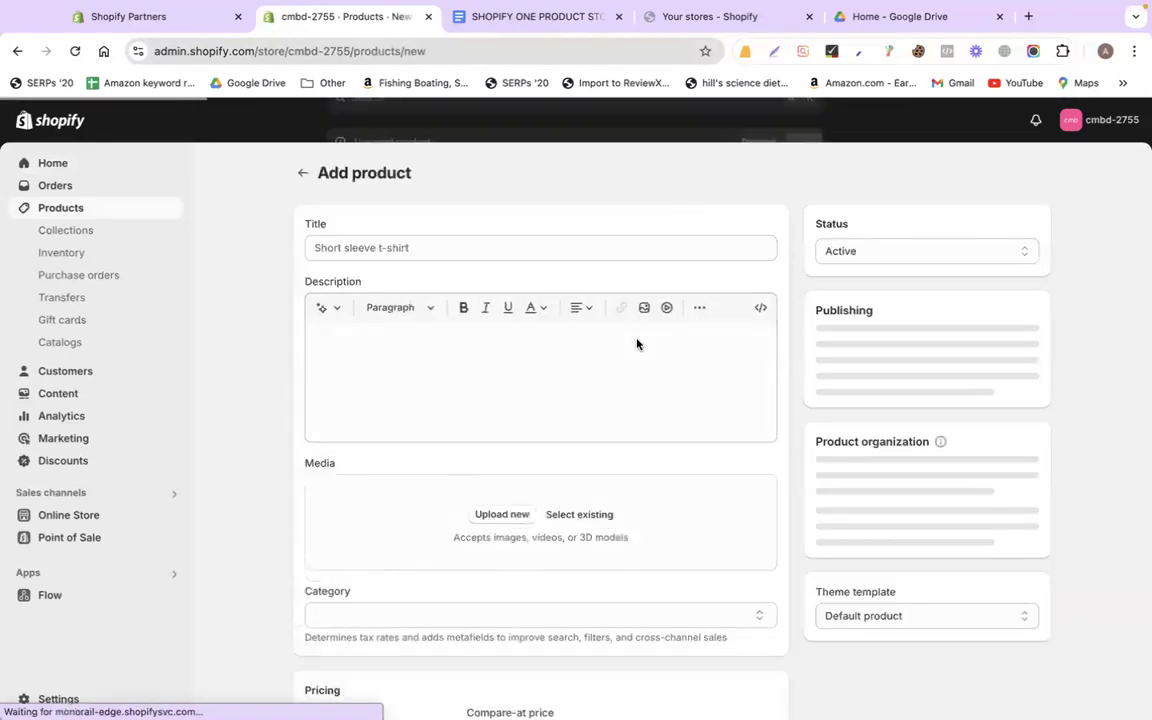
pyautogui.click(440, 244)
pyautogui.press('super+v')
# Paste the doc's description through the Note paragraph and remove the blank lines
pyautogui.click(433, 357)
pyautogui.click(560, 17)
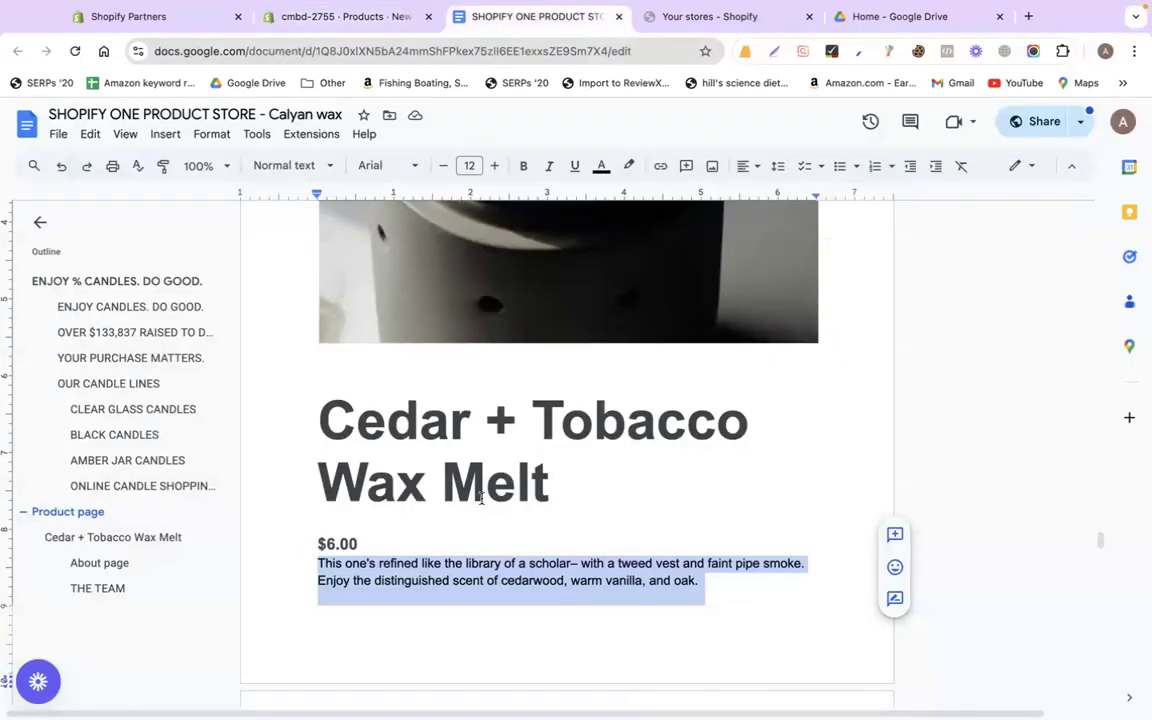
pyautogui.scroll(-3, 481, 498)
pyautogui.scroll(1, 481, 498)
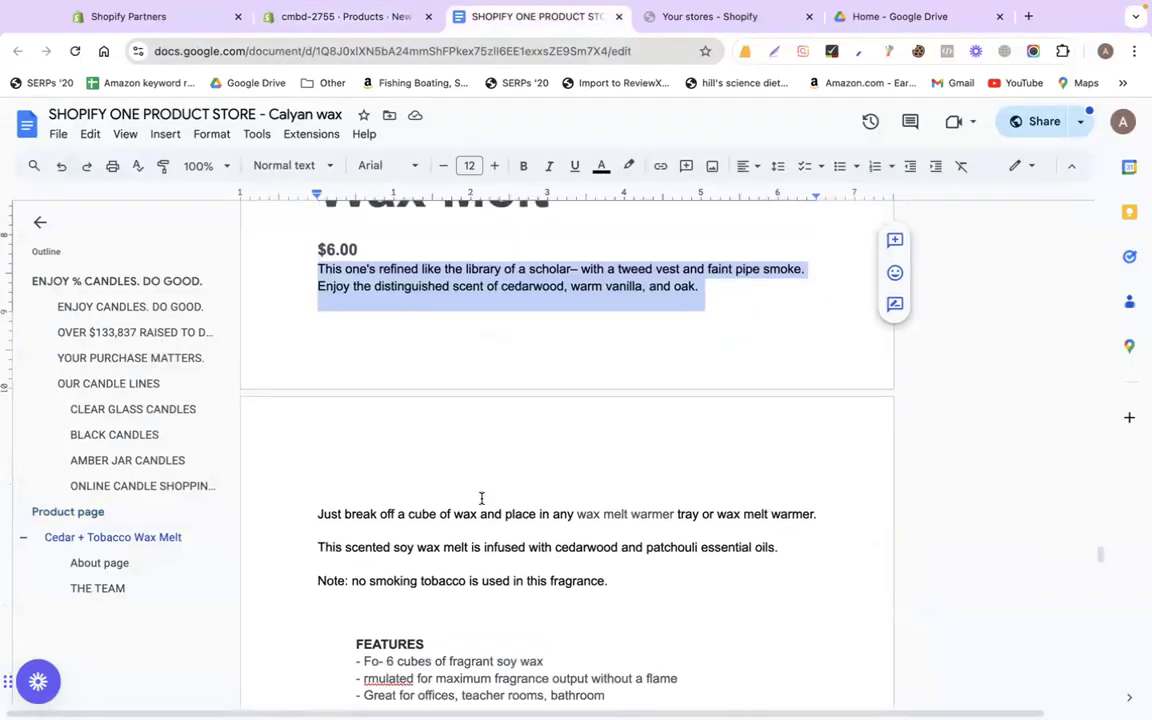
pyautogui.moveTo(318, 269); pyautogui.dragTo(625, 588)
pyautogui.hotkey('ctrl', 'c')
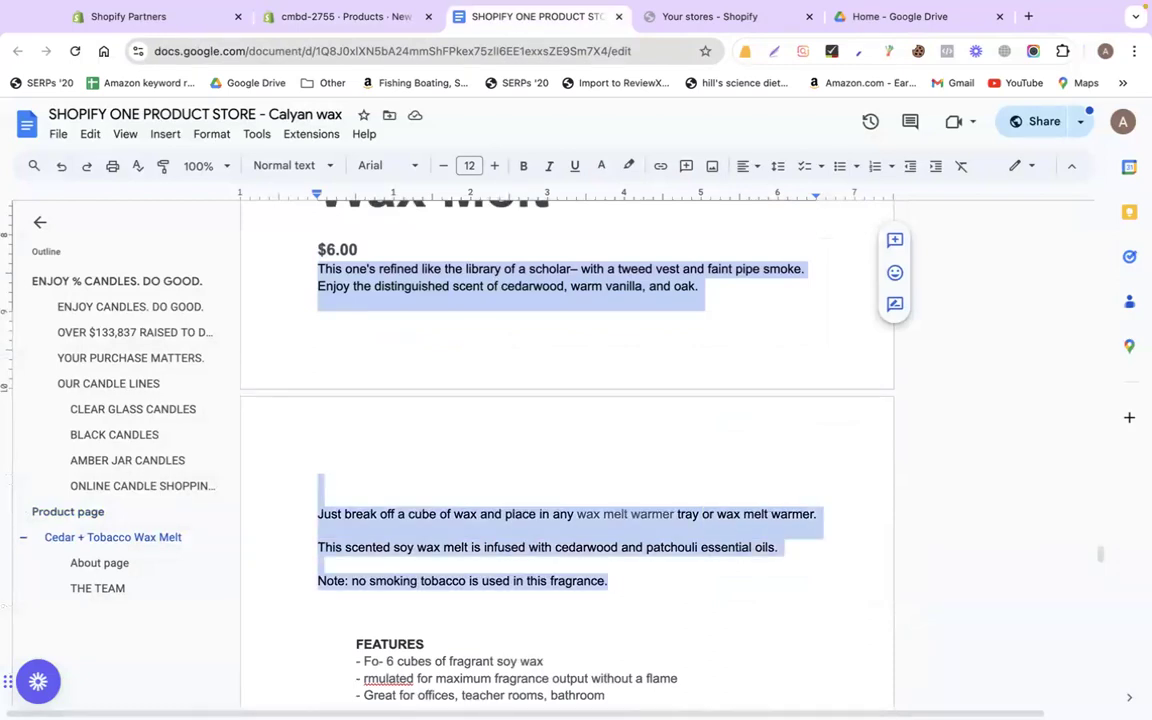
pyautogui.click(330, 17)
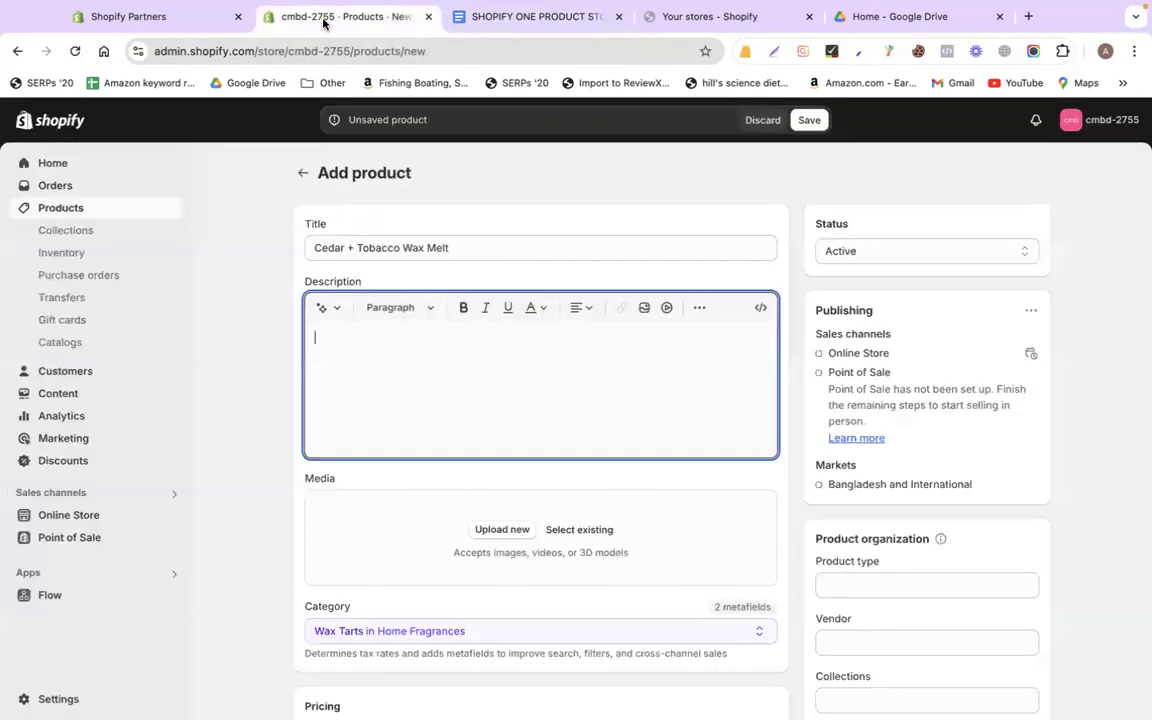
pyautogui.hotkey('ctrl', 'v')
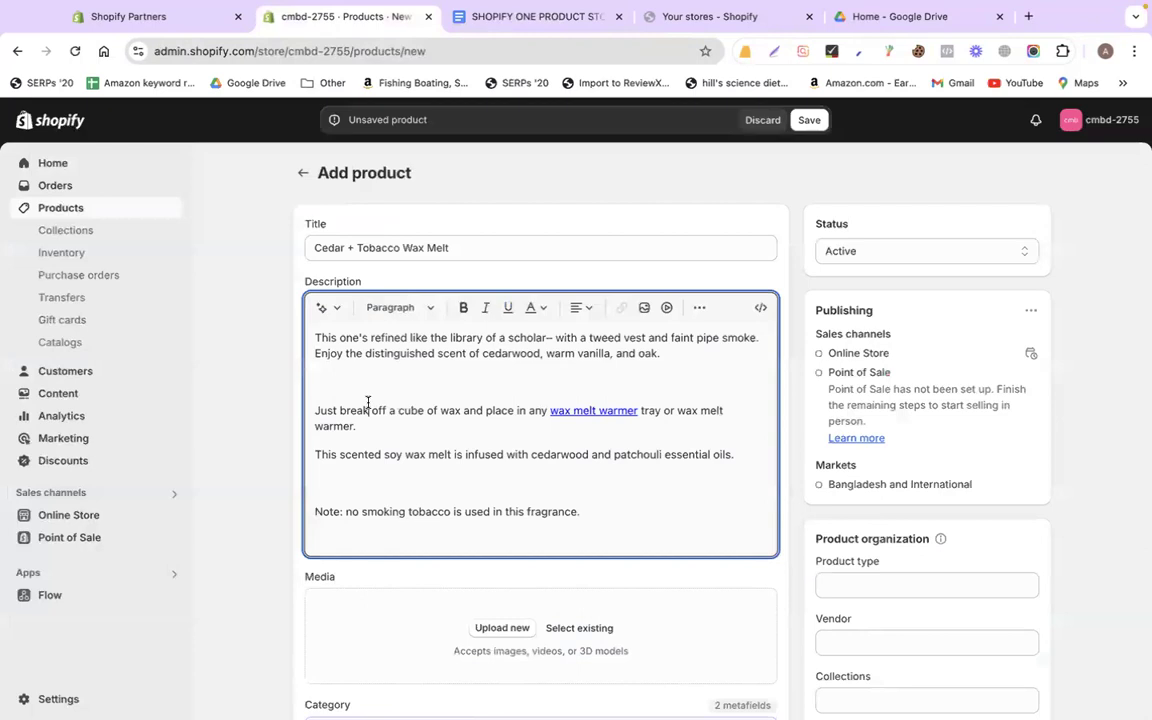
pyautogui.press('BackSpace')
pyautogui.click(353, 444)
pyautogui.press('BackSpace')
# Screenshot the Cedar + Tobacco packaging image from the doc
pyautogui.scroll(-2, 324, 476)
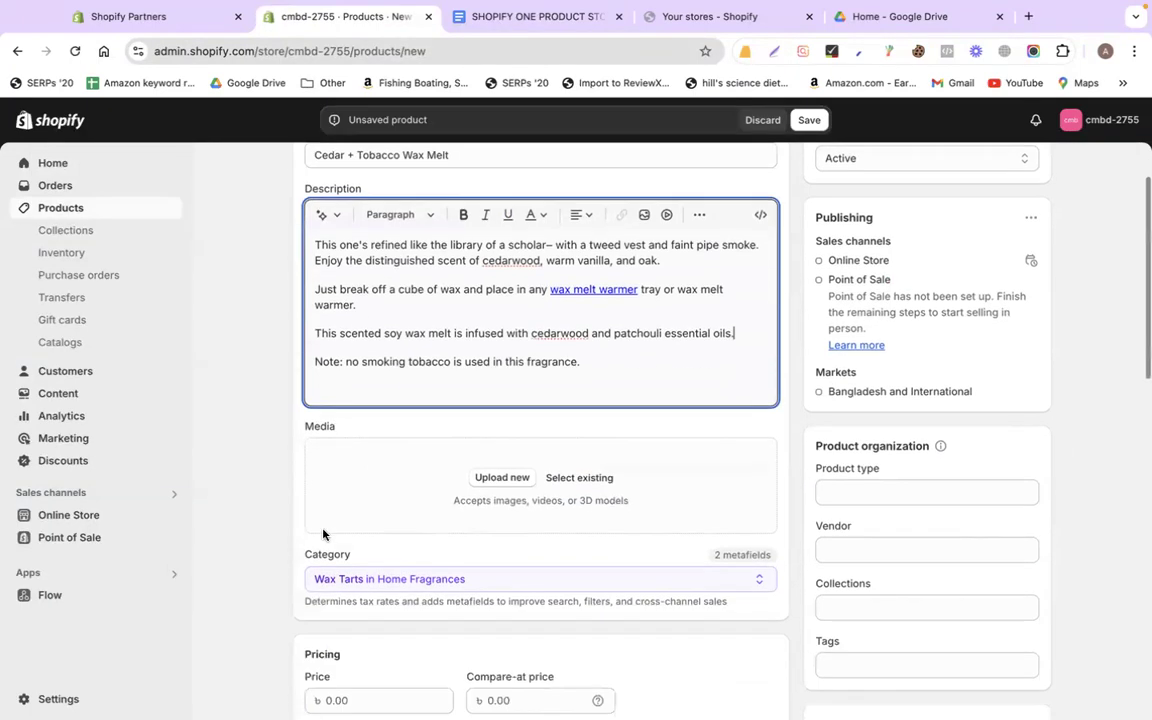
pyautogui.click(530, 16)
pyautogui.scroll(4, 491, 306)
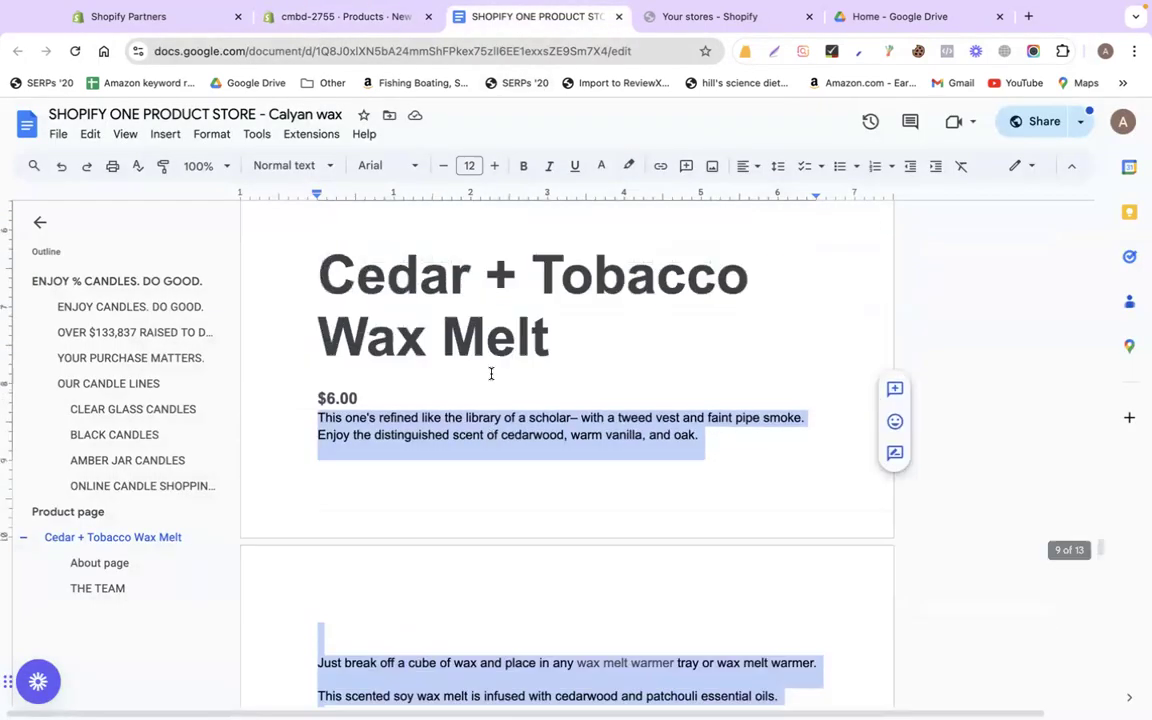
pyautogui.scroll(-11, 491, 373)
pyautogui.scroll(-5, 491, 373)
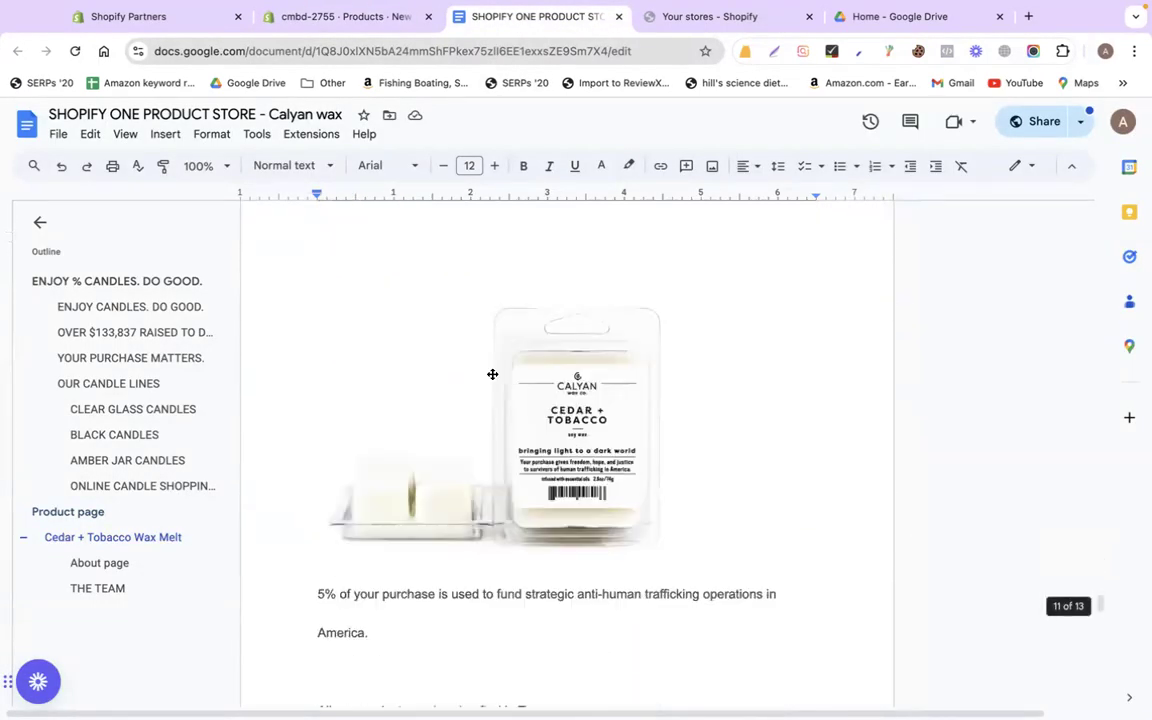
pyautogui.press('super+shift+4')
pyautogui.moveTo(308, 276); pyautogui.dragTo(678, 552)
# Upload both wax-melt screenshots from the Desktop folder as the product's media
pyautogui.click(340, 16)
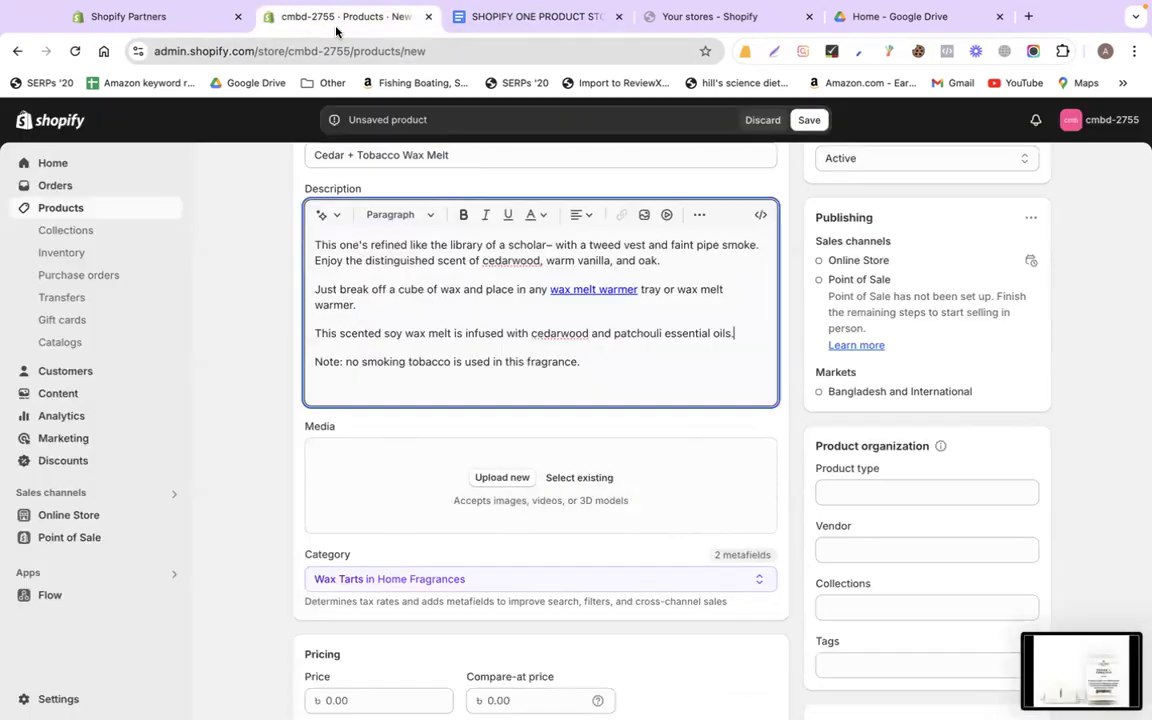
pyautogui.scroll(-1, 511, 487)
pyautogui.click(484, 353)
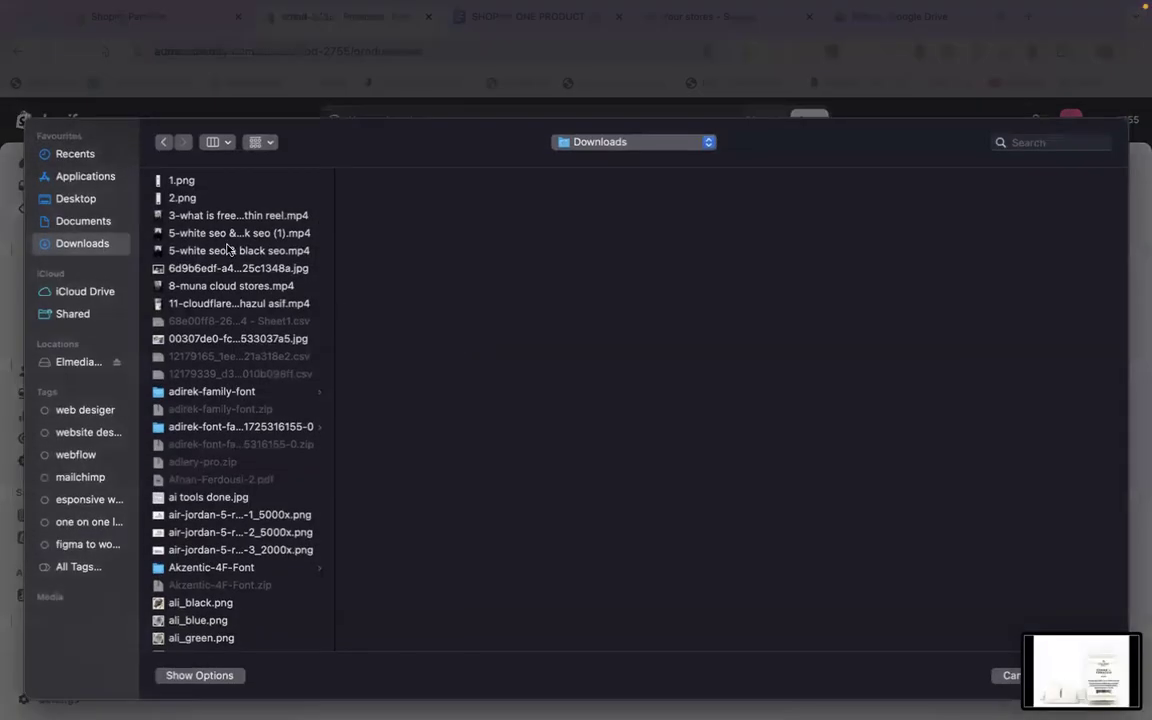
pyautogui.click(78, 198)
pyautogui.scroll(-10, 230, 400)
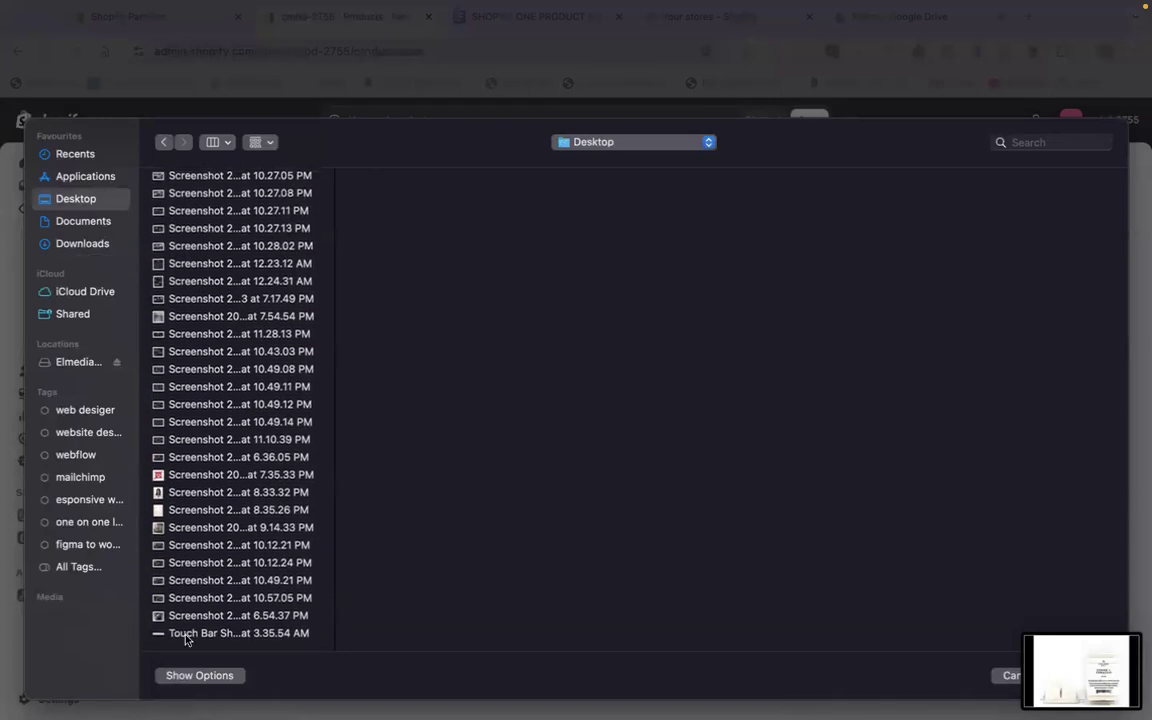
pyautogui.click(170, 614)
pyautogui.press('Down')
pyautogui.press('Up')
pyautogui.hotkey('shift', 'Down')
pyautogui.press('Return')
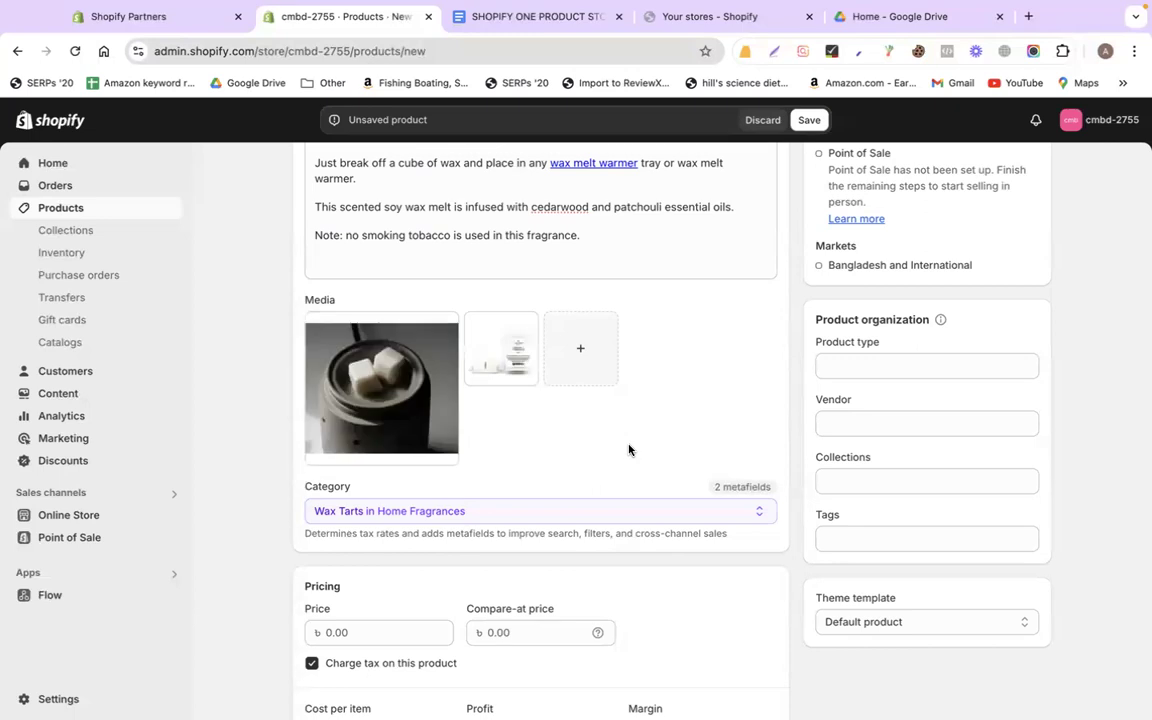
pyautogui.scroll(-3, 627, 447)
pyautogui.hotkey('ctrl', 'Tab')
# Set the product price to 6.00
pyautogui.scroll(10, 370, 417)
pyautogui.scroll(10, 385, 452)
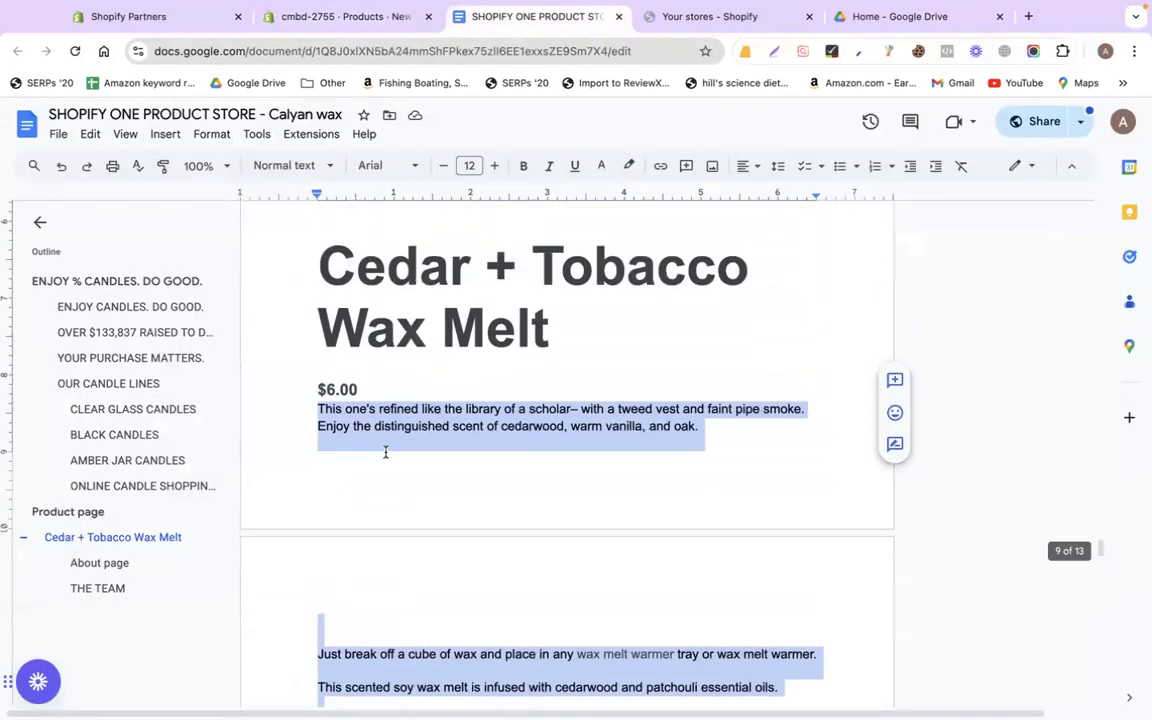
pyautogui.moveTo(390, 445); pyautogui.dragTo(268, 444)
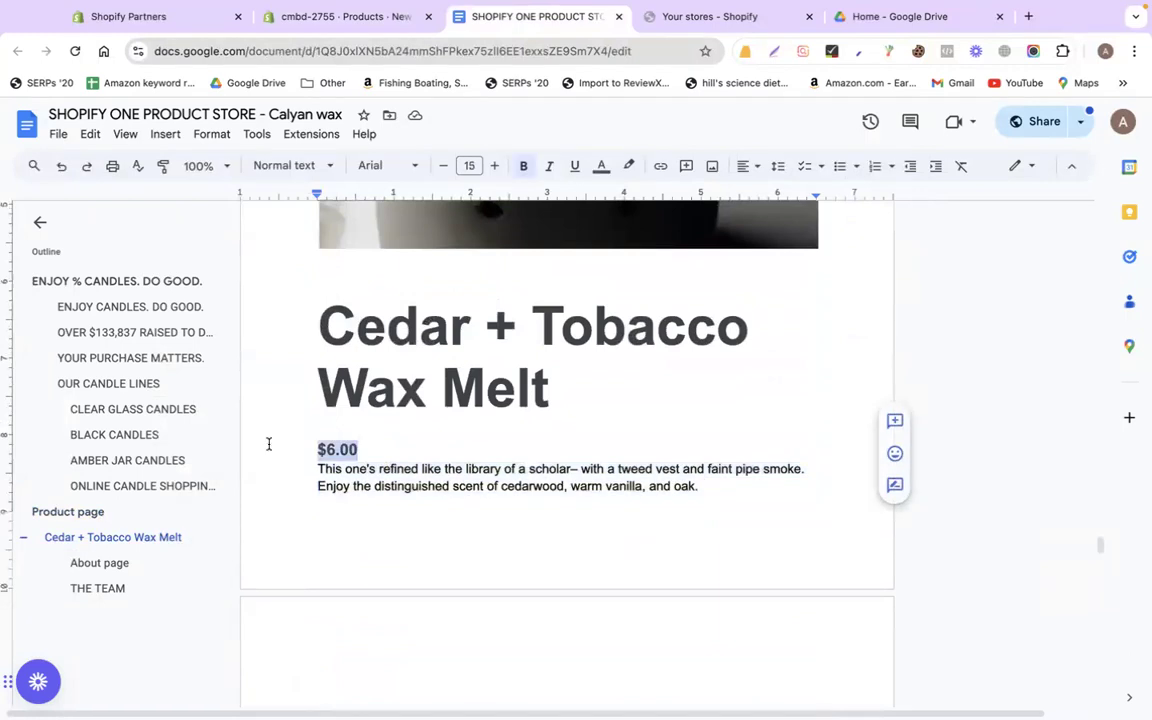
pyautogui.click(337, 17)
pyautogui.click(395, 488)
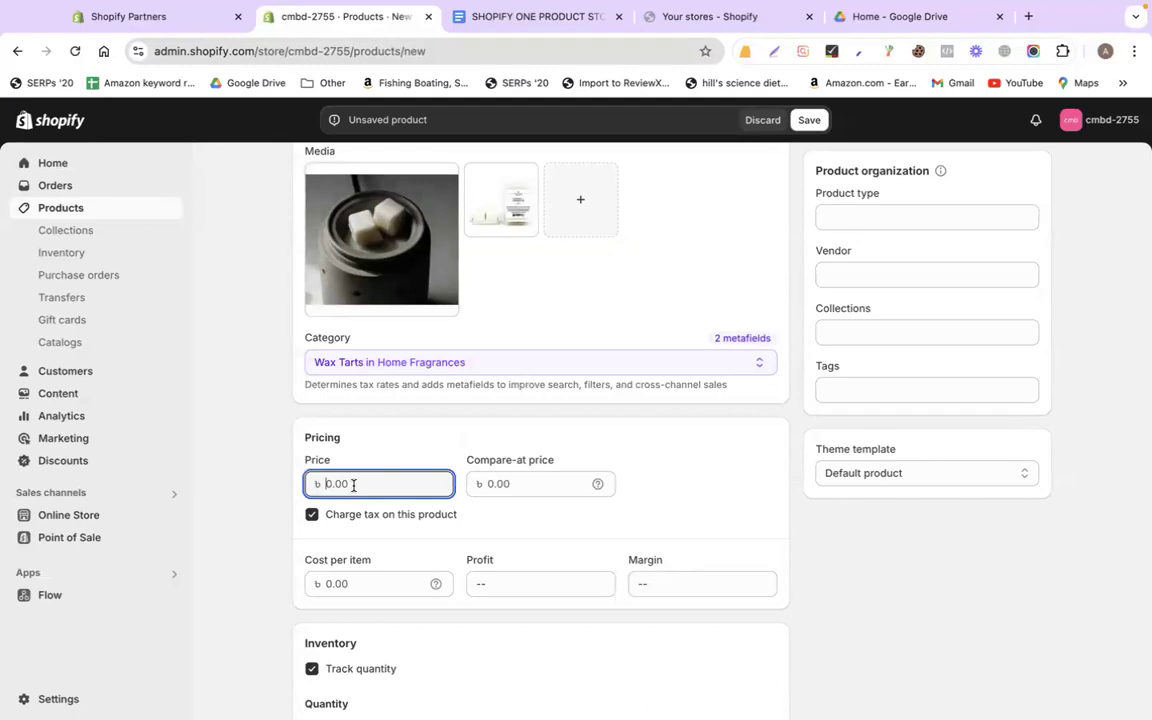
pyautogui.click(697, 493)
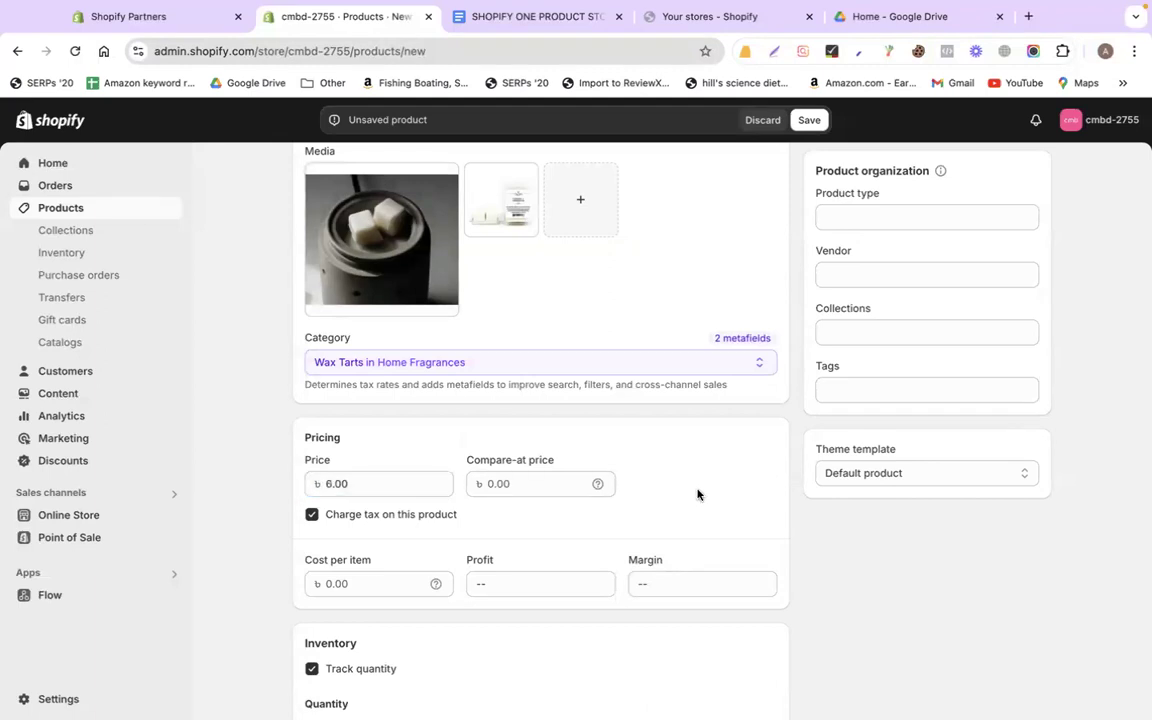
# Set the product type to wax and pick a collection
pyautogui.scroll(-2, 900, 537)
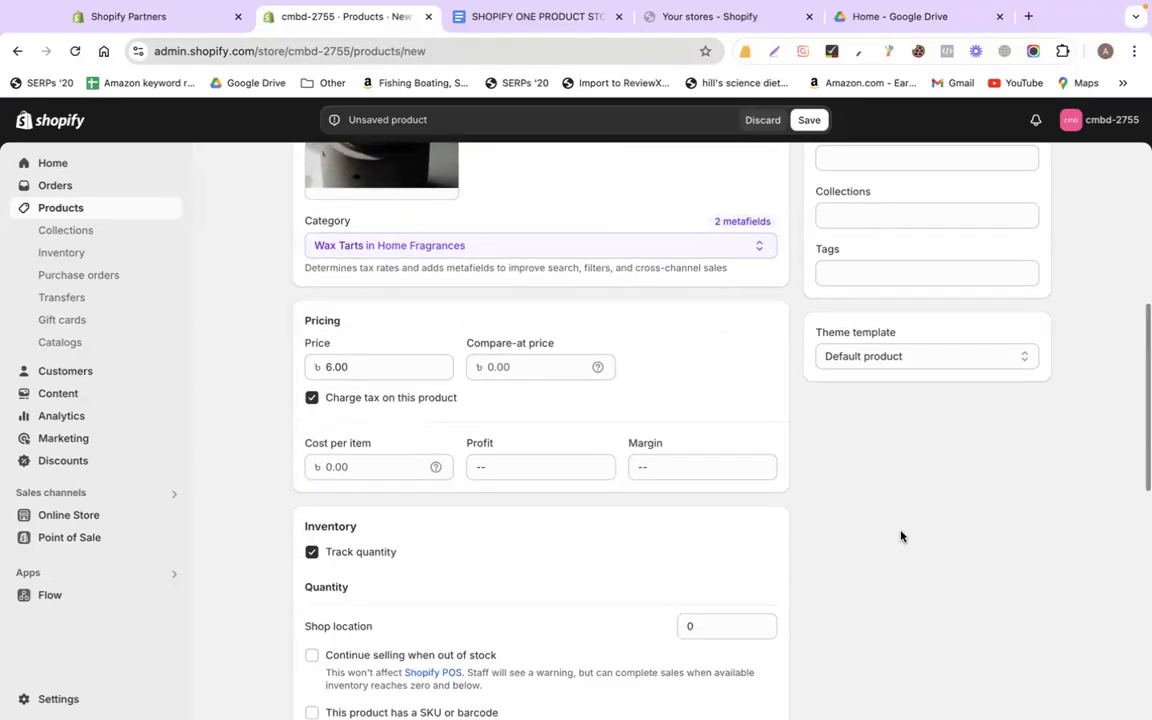
pyautogui.scroll(3, 900, 537)
pyautogui.scroll(-4, 900, 537)
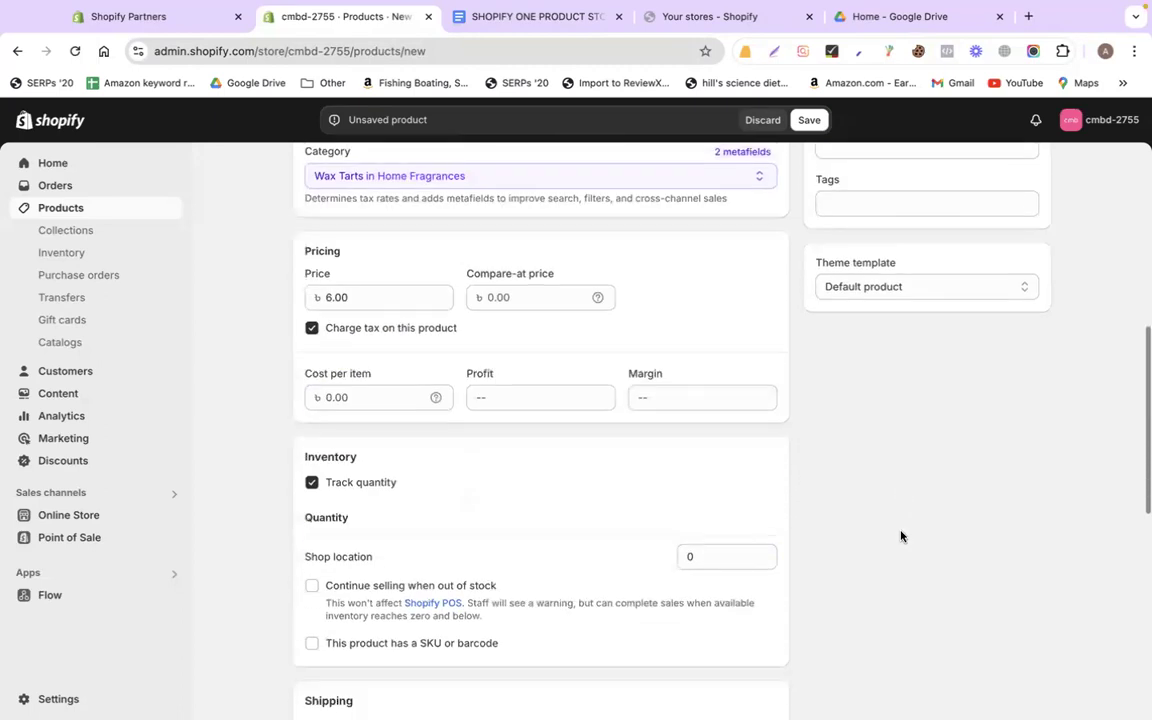
pyautogui.scroll(-4, 900, 537)
pyautogui.scroll(10, 900, 537)
pyautogui.scroll(-3, 848, 470)
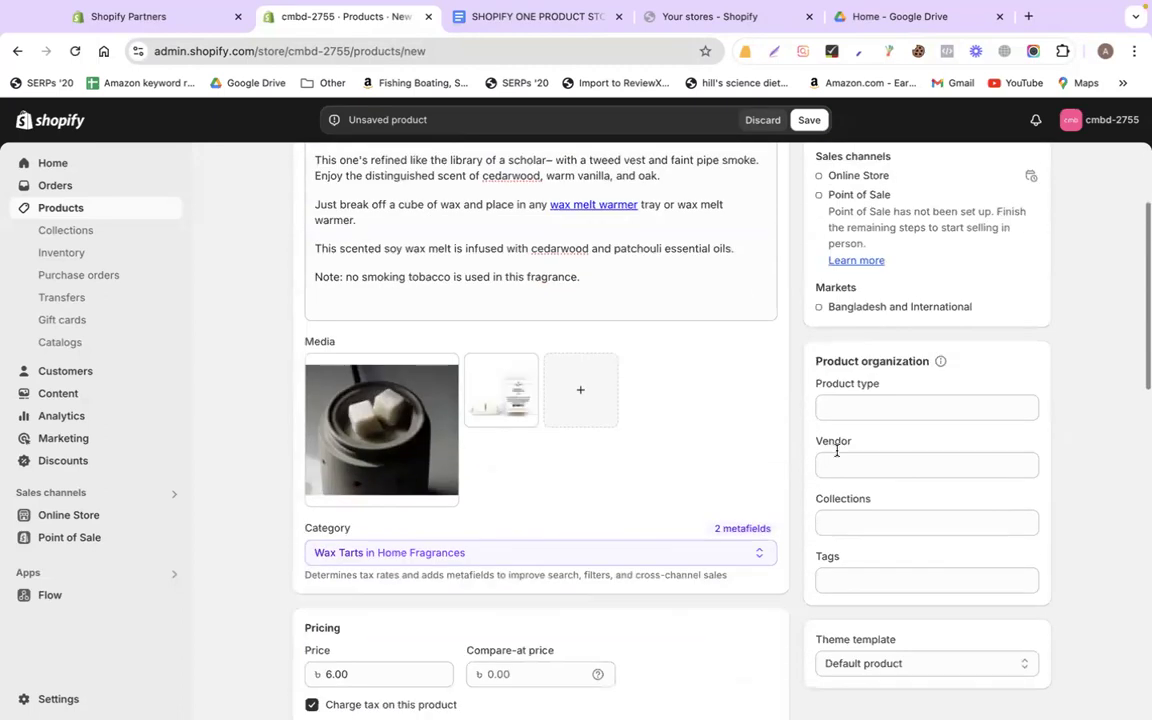
pyautogui.scroll(-1, 837, 451)
pyautogui.click(875, 378)
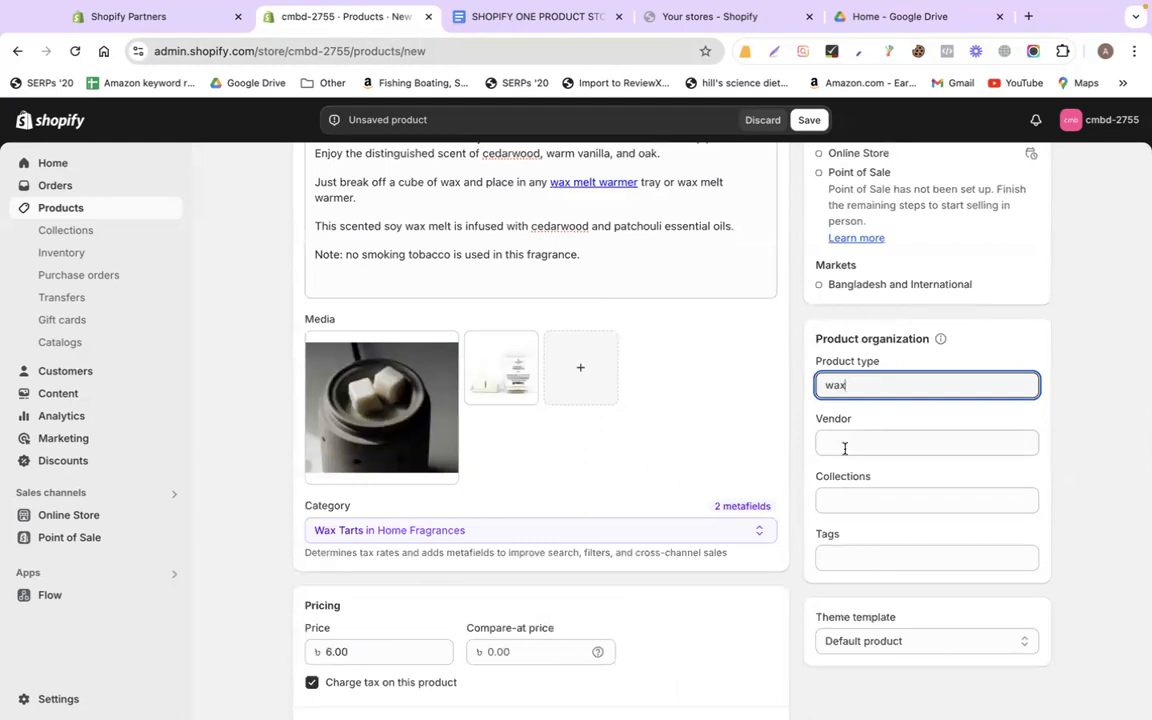
pyautogui.click(837, 500)
# Add the tag wax to the product
pyautogui.click(1067, 430)
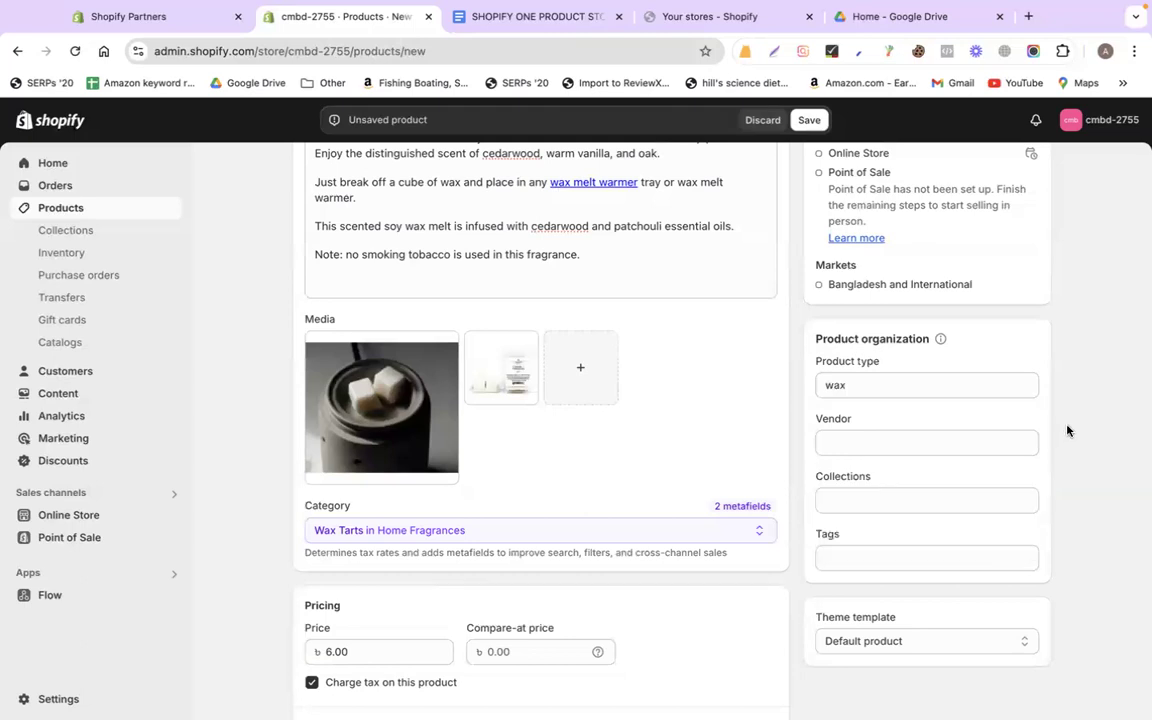
pyautogui.scroll(-2, 869, 471)
pyautogui.click(851, 453)
pyautogui.write('wax')
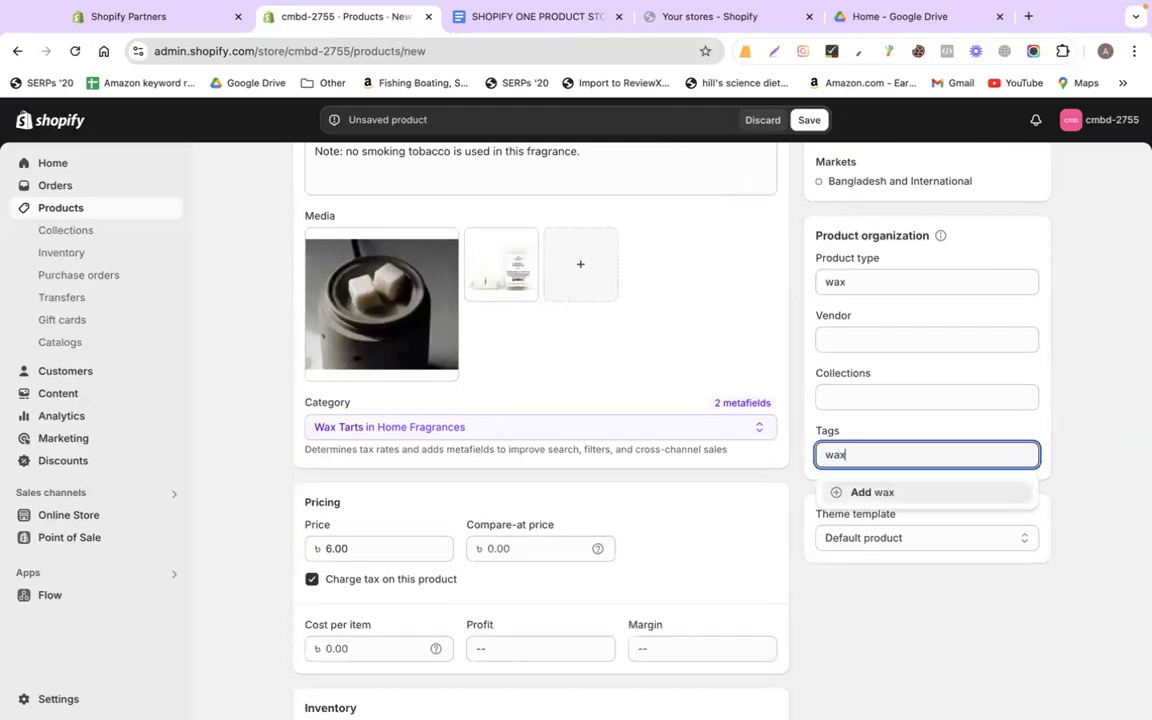
pyautogui.click(877, 490)
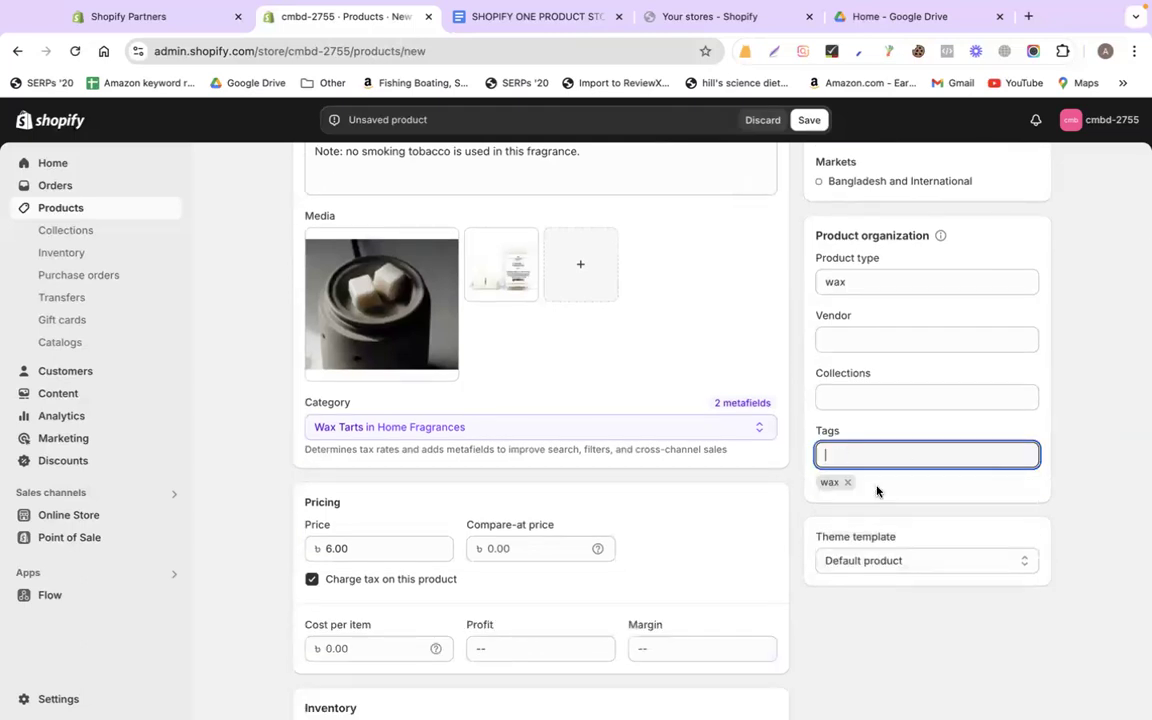
pyautogui.click(1099, 411)
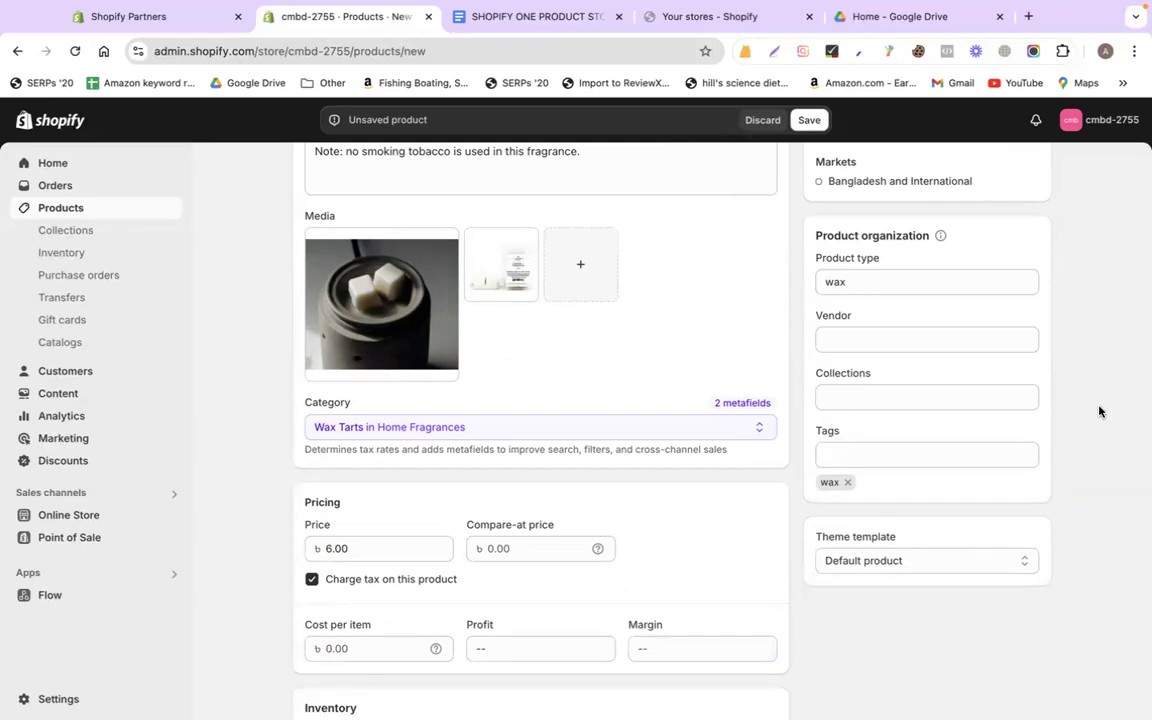
# Stock 100 units at the Shop location
pyautogui.scroll(-5, 742, 456)
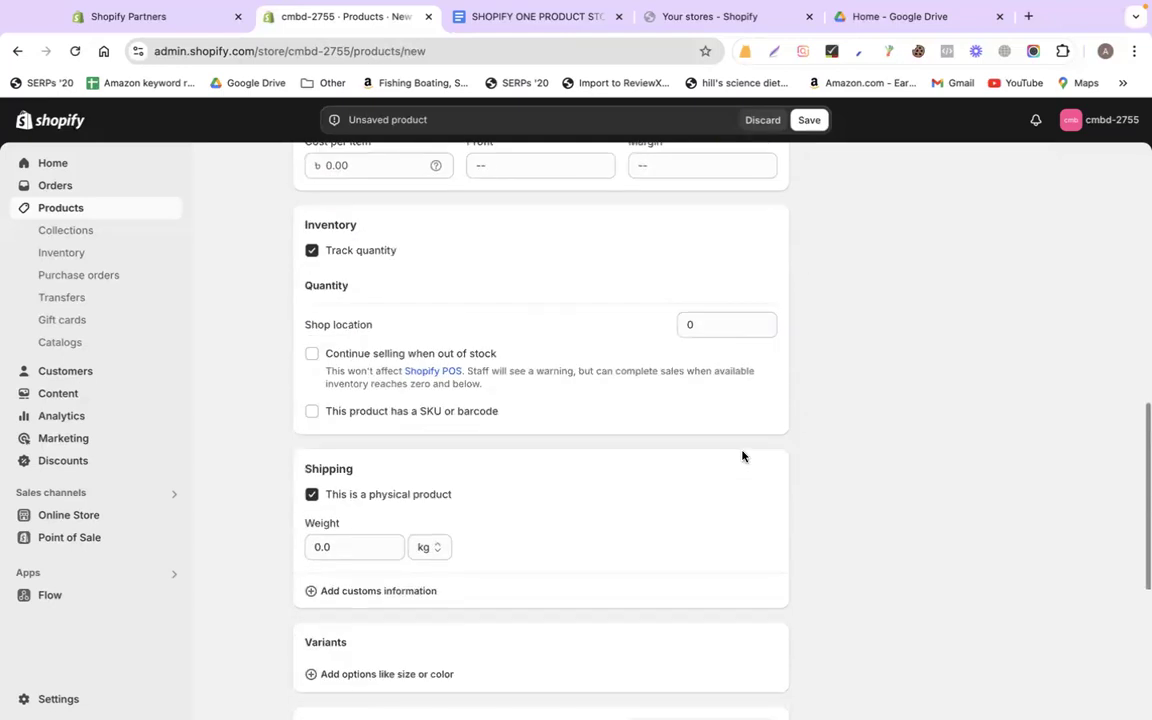
pyautogui.scroll(2, 742, 456)
pyautogui.scroll(-1, 648, 458)
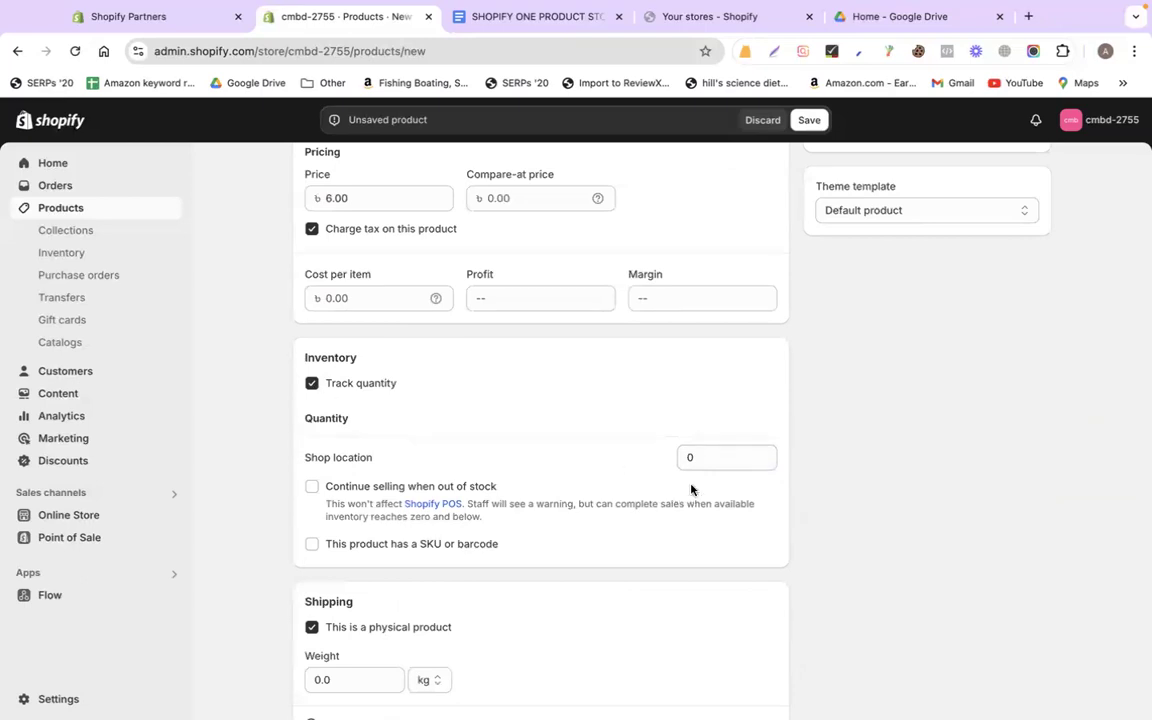
pyautogui.click(691, 458)
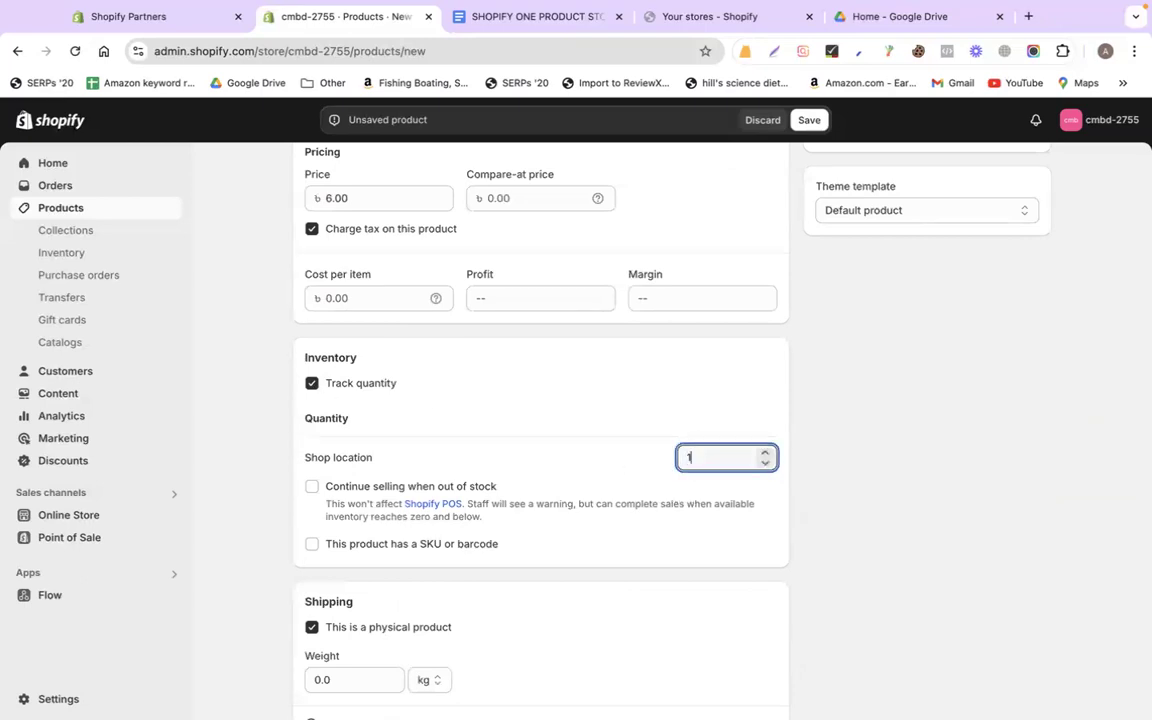
pyautogui.click(947, 400)
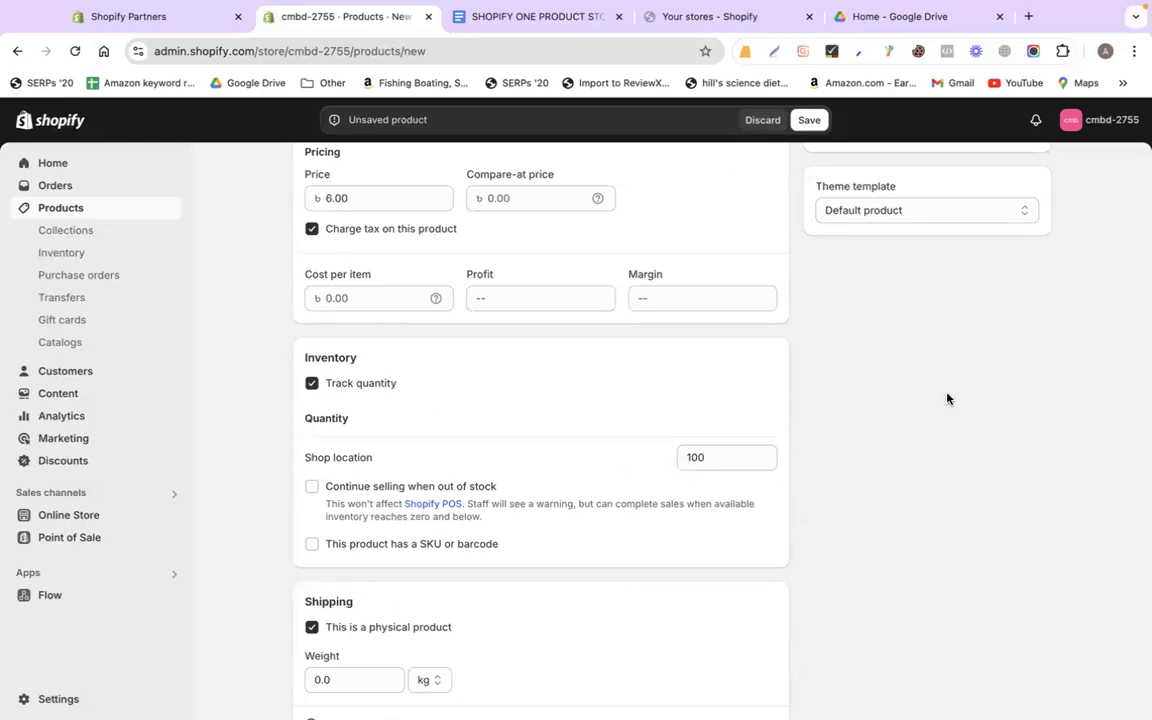
pyautogui.scroll(-5, 947, 398)
pyautogui.scroll(12, 947, 398)
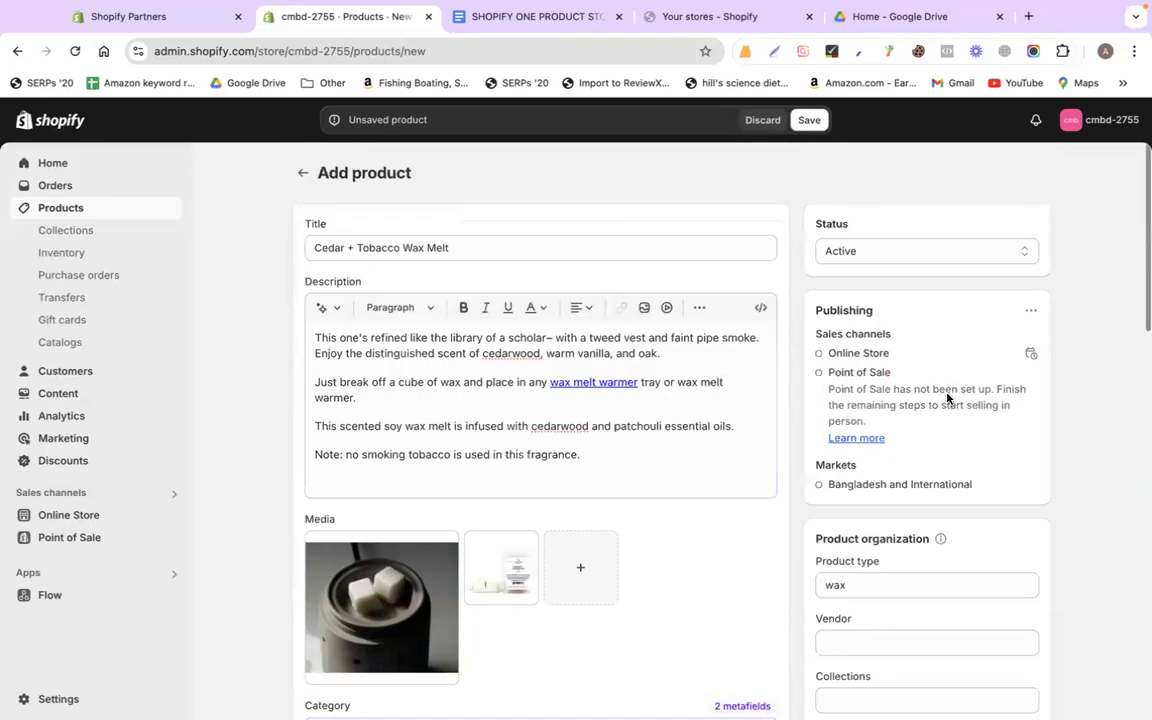
pyautogui.scroll(-10, 676, 251)
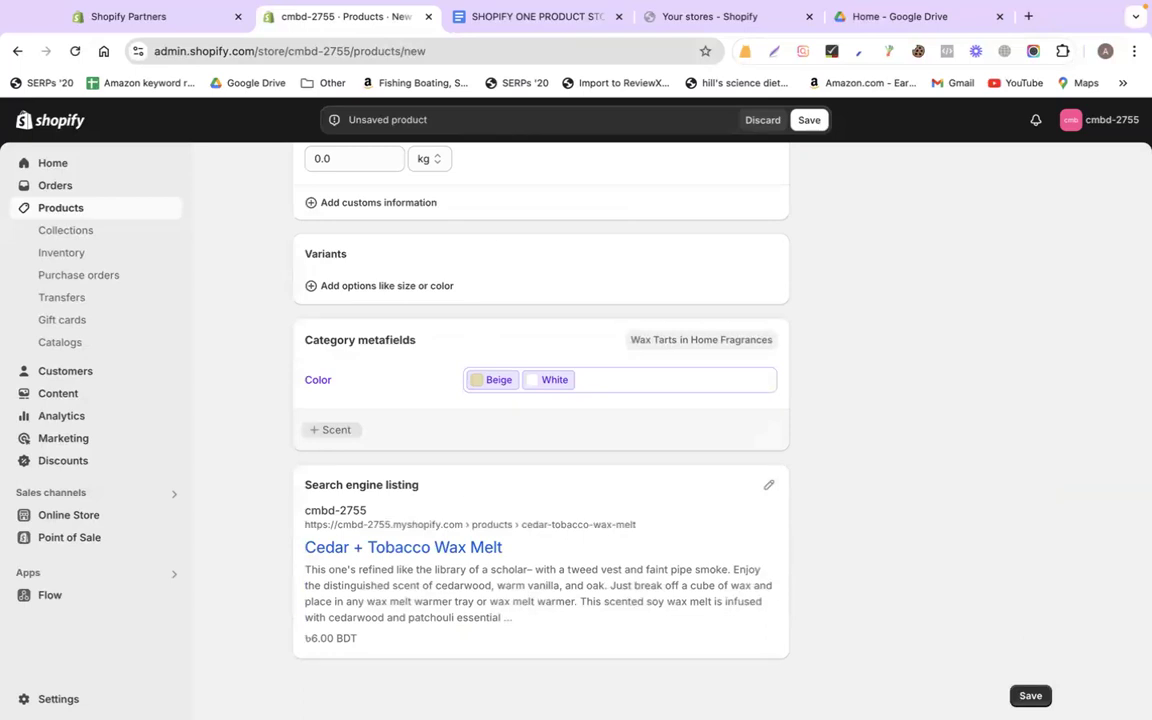
# Save Cedar + Tobacco Wax Melt and review the newly created active product
pyautogui.click(1027, 696)
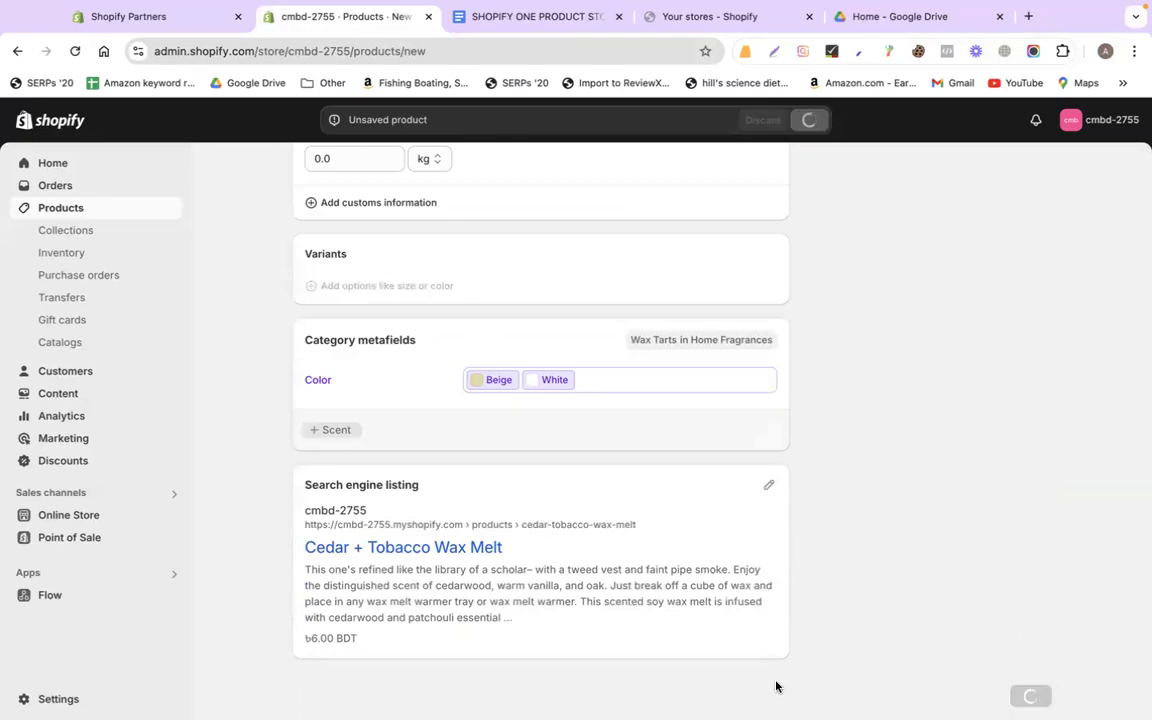
pyautogui.scroll(3, 918, 460)
pyautogui.scroll(6, 917, 459)
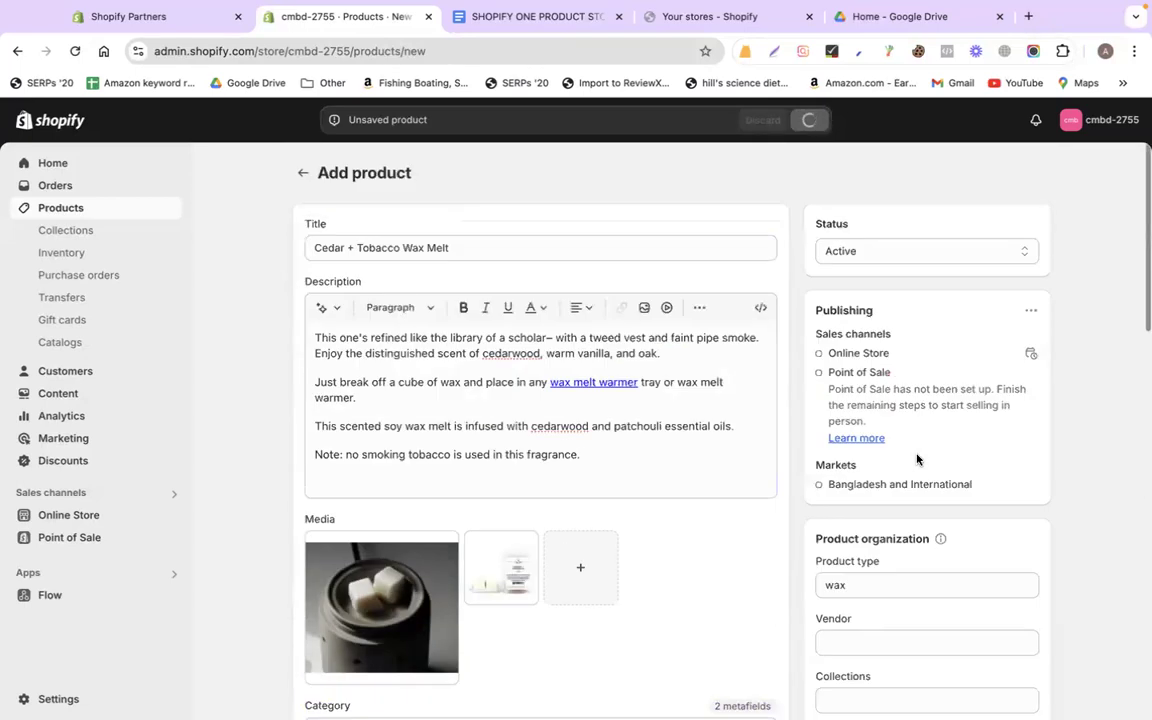
pyautogui.scroll(-5, 440, 455)
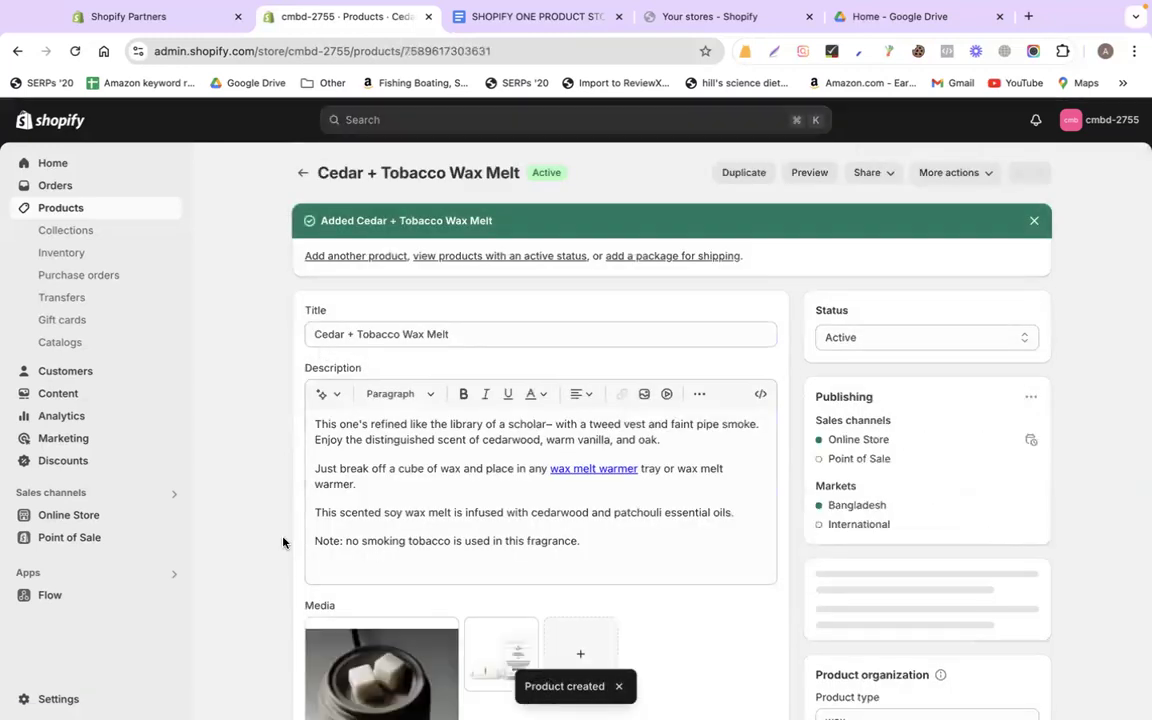
pyautogui.scroll(-4, 283, 540)
pyautogui.scroll(4, 272, 445)
pyautogui.rightClick(56, 698)
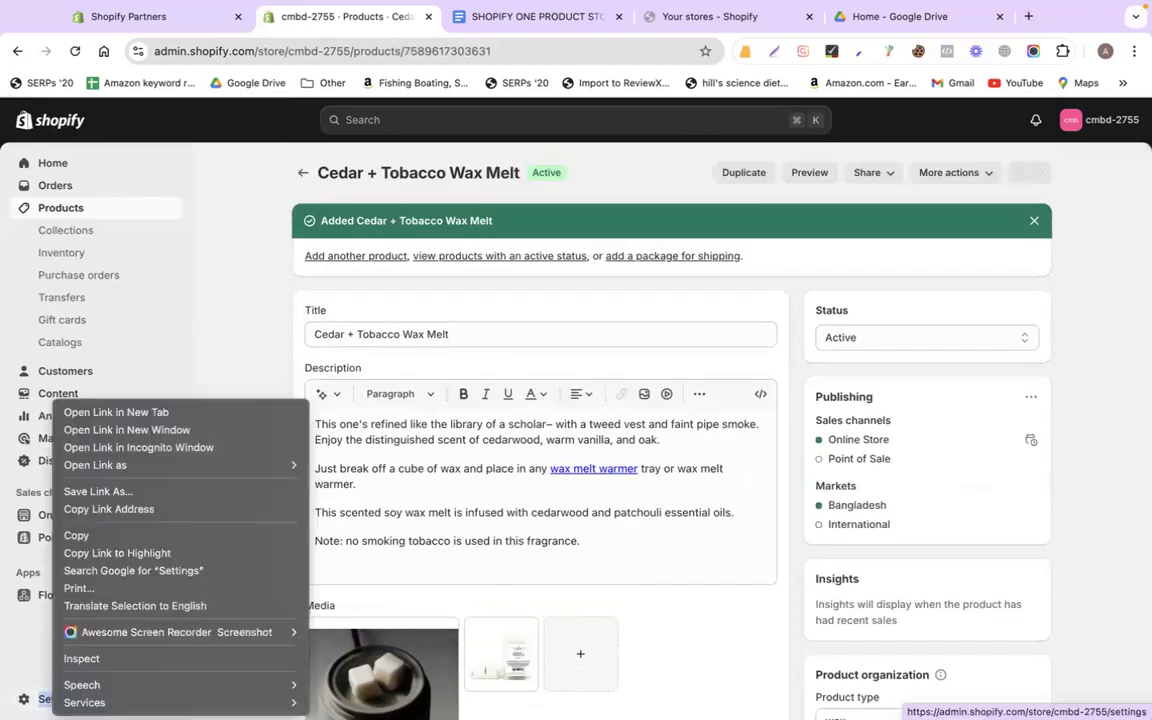
# Open store settings in a new tab and find the Bangladeshi Taka currency display
pyautogui.click(86, 414)
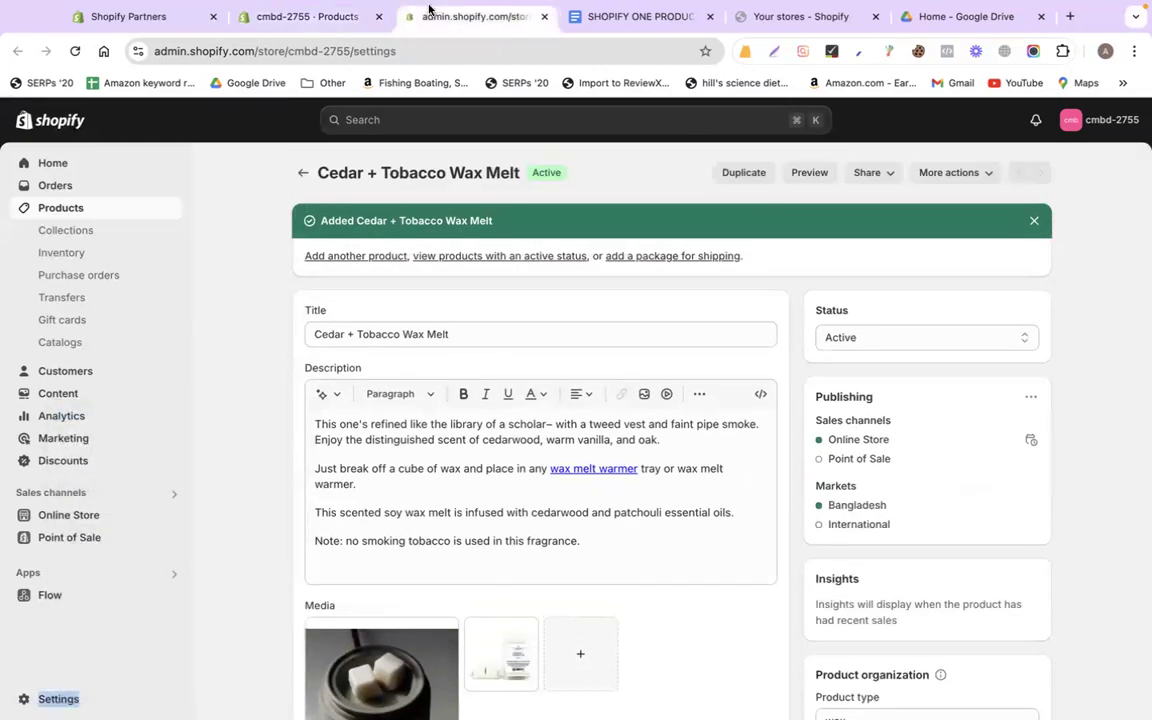
pyautogui.click(431, 12)
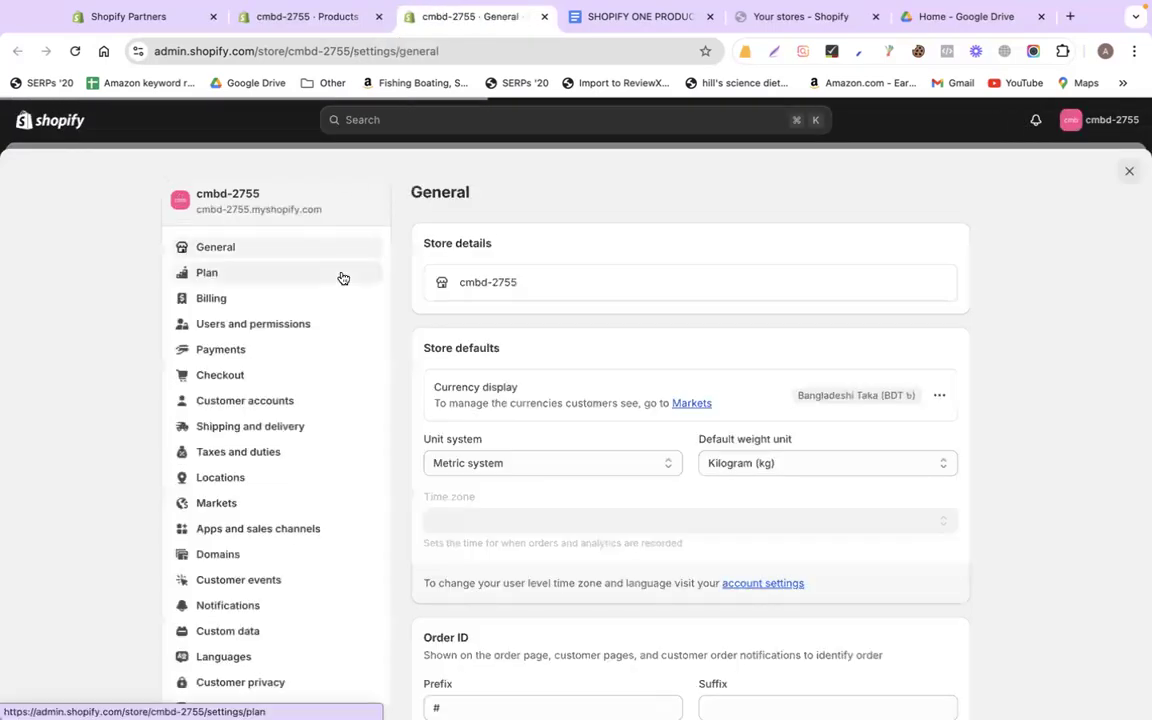
pyautogui.scroll(-5, 566, 483)
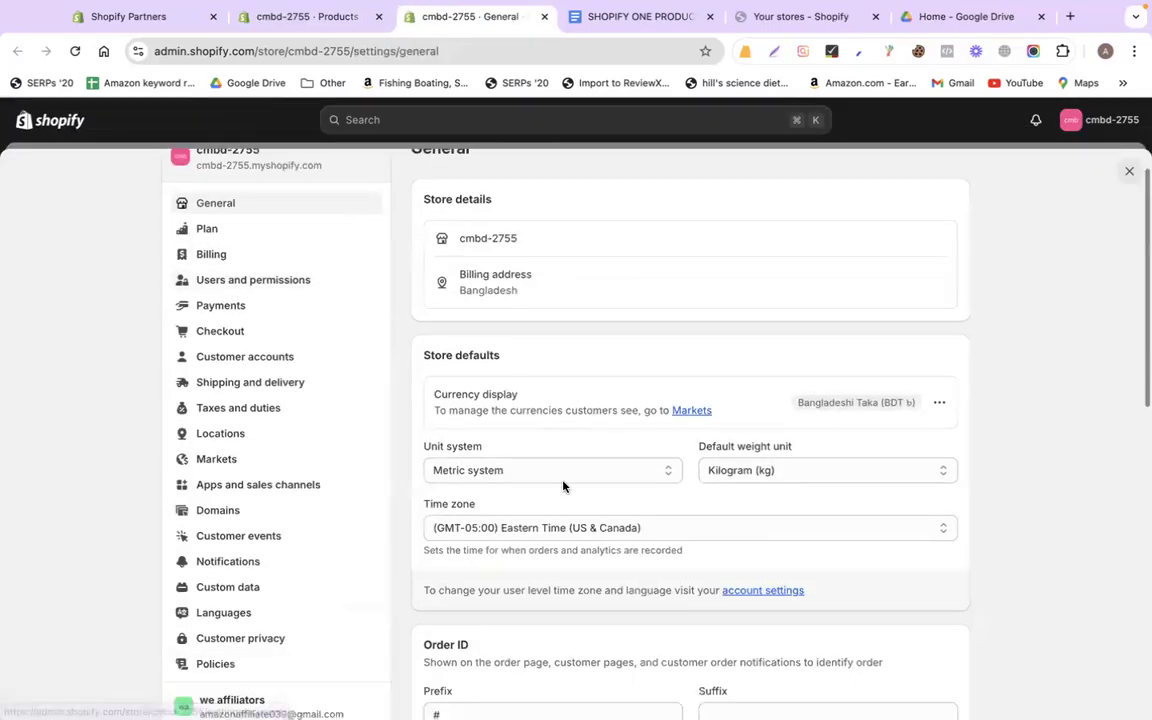
pyautogui.scroll(-6, 563, 486)
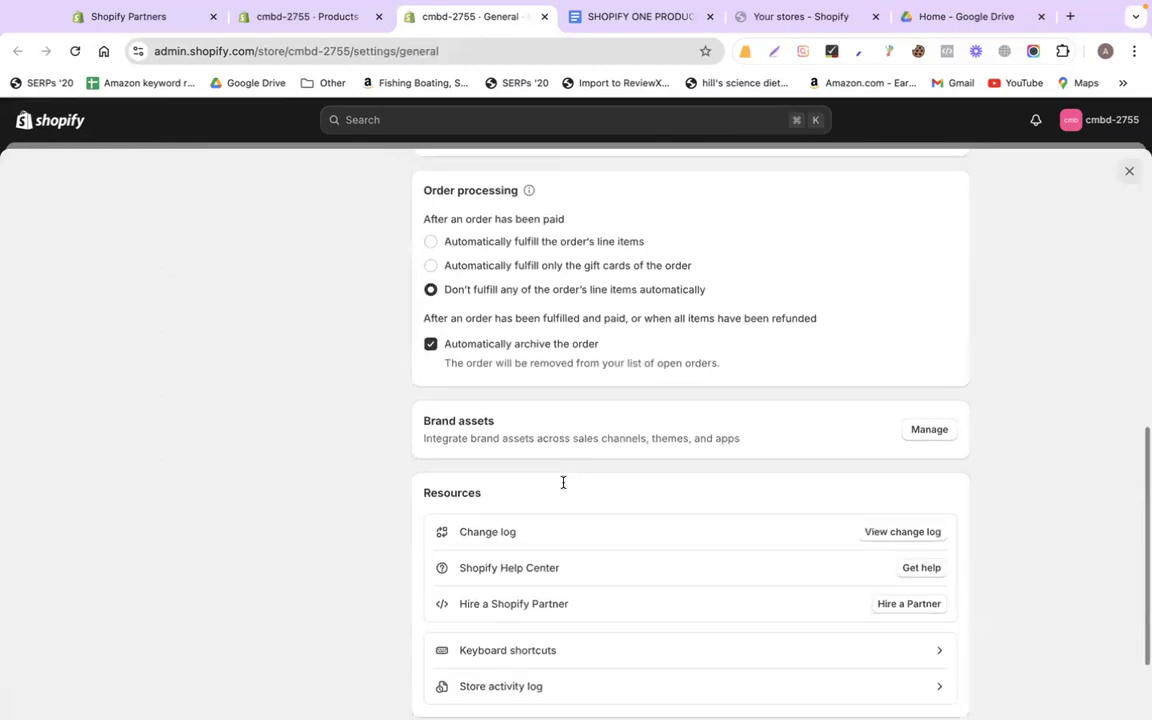
pyautogui.scroll(10, 563, 486)
pyautogui.scroll(1, 563, 483)
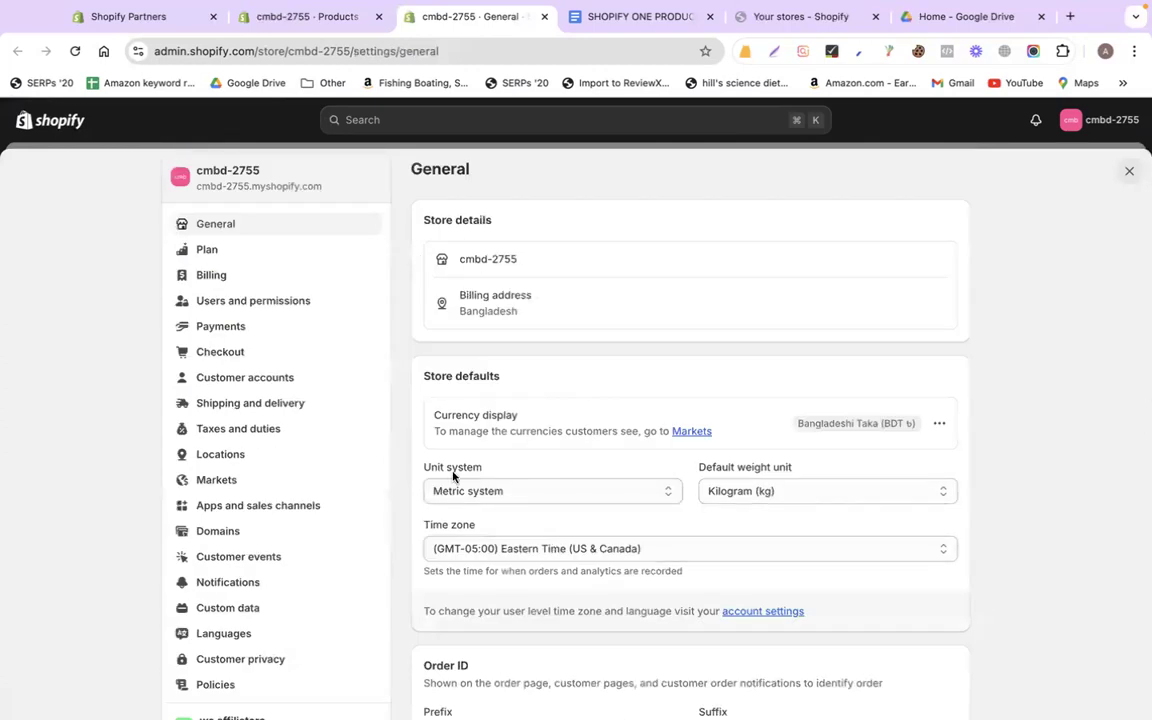
pyautogui.scroll(-3, 581, 406)
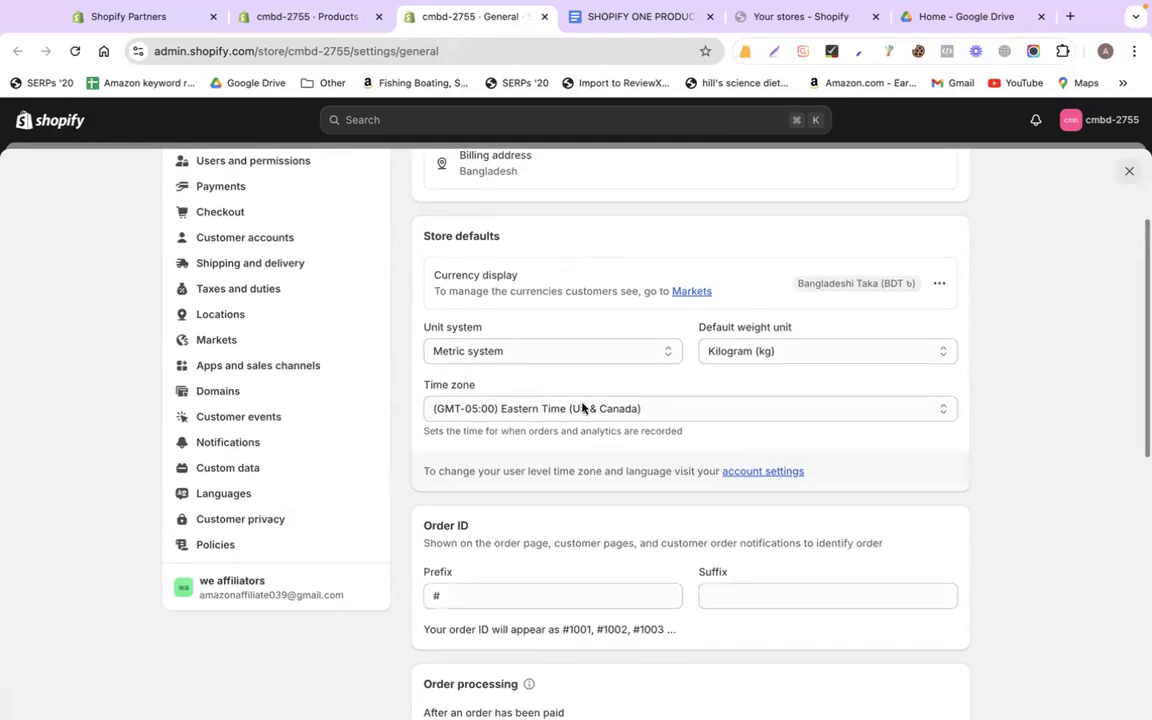
pyautogui.moveTo(434, 287); pyautogui.dragTo(519, 287)
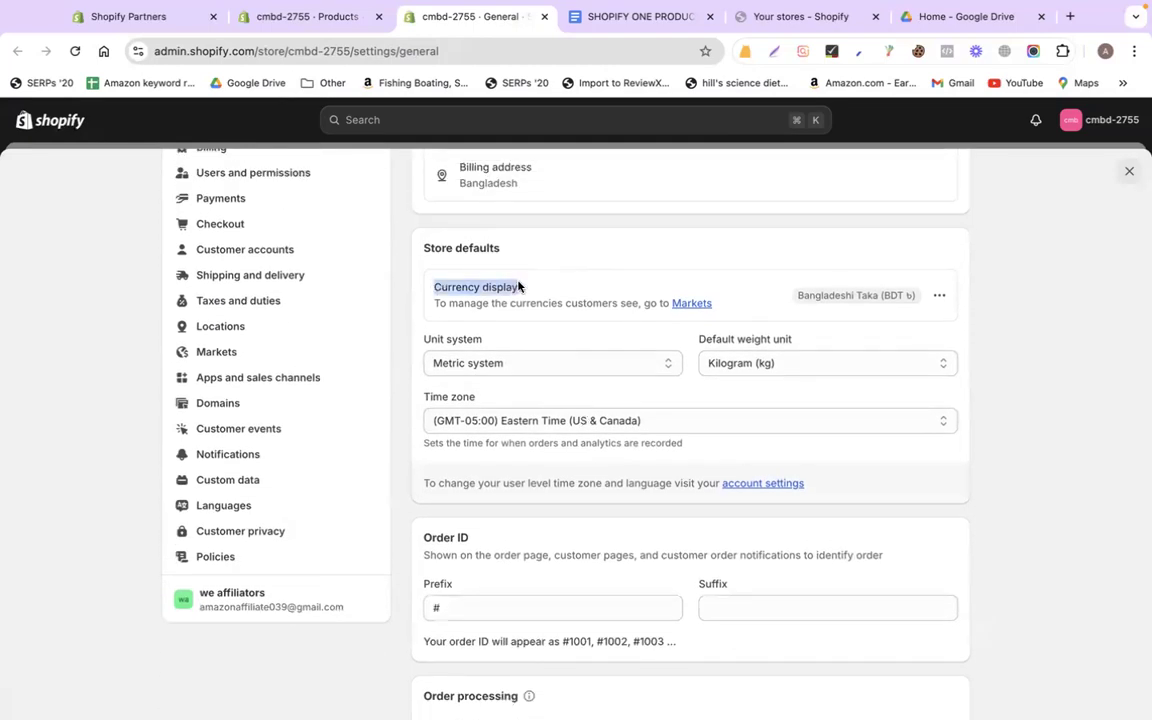
pyautogui.tripleClick(826, 304)
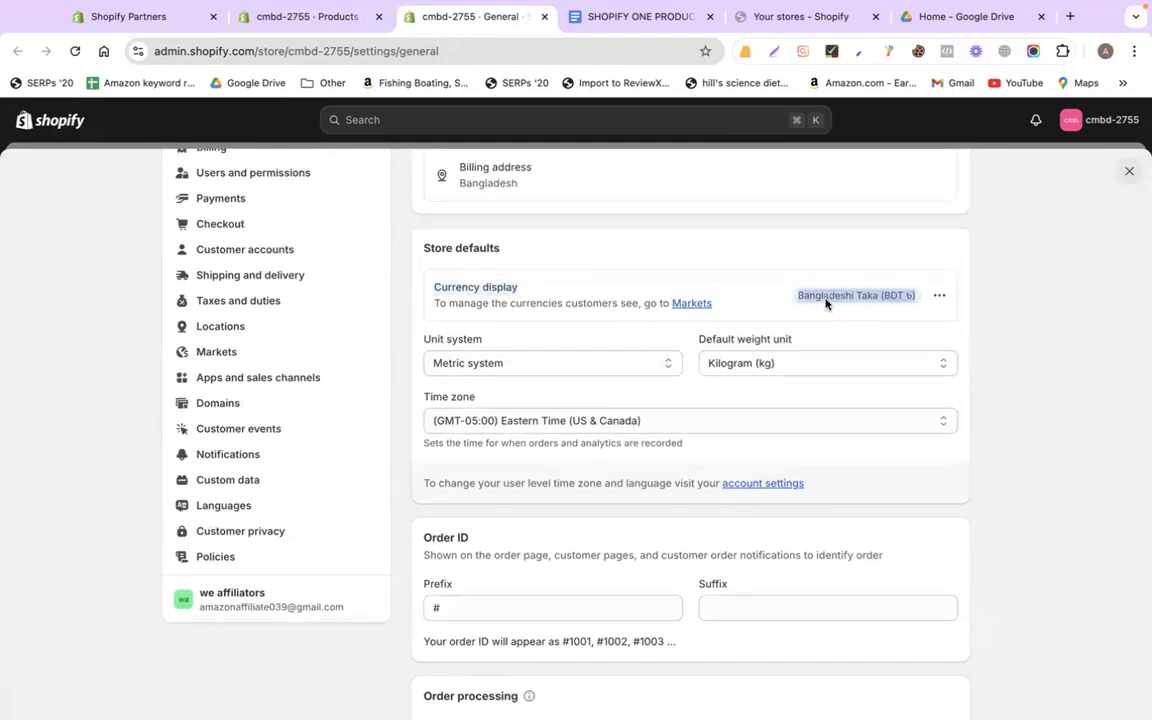
# Change the store currency to US Dollar (USD $) and save it
pyautogui.click(937, 298)
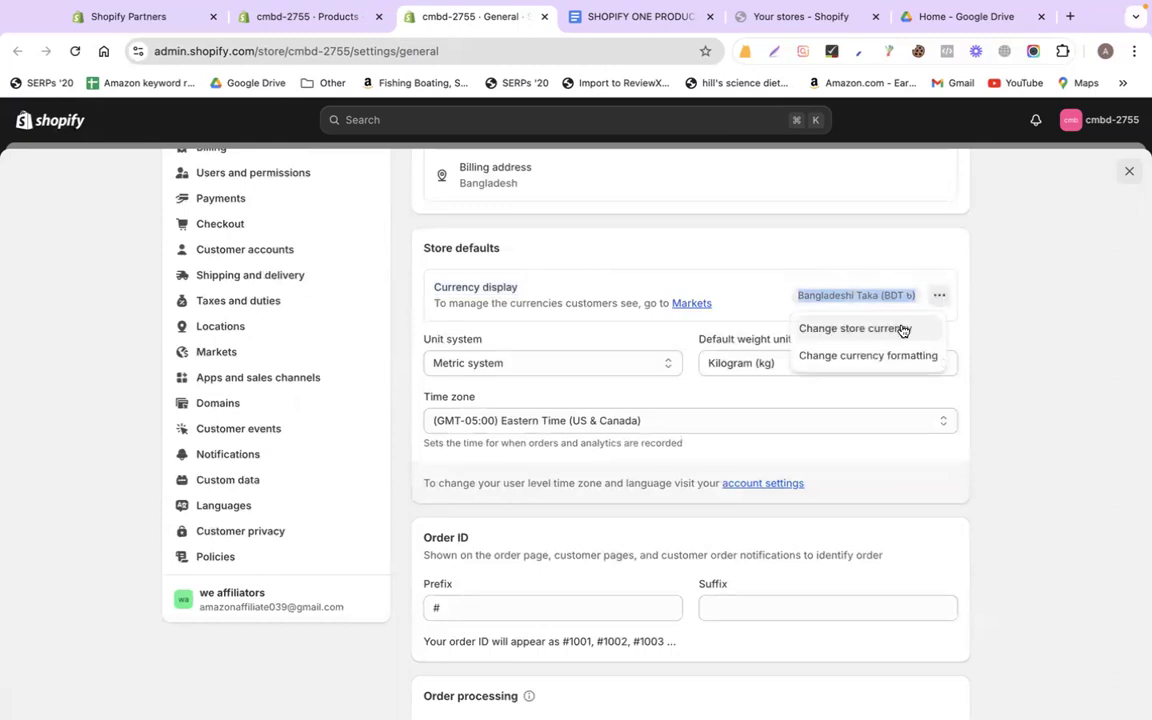
pyautogui.click(920, 329)
pyautogui.click(445, 349)
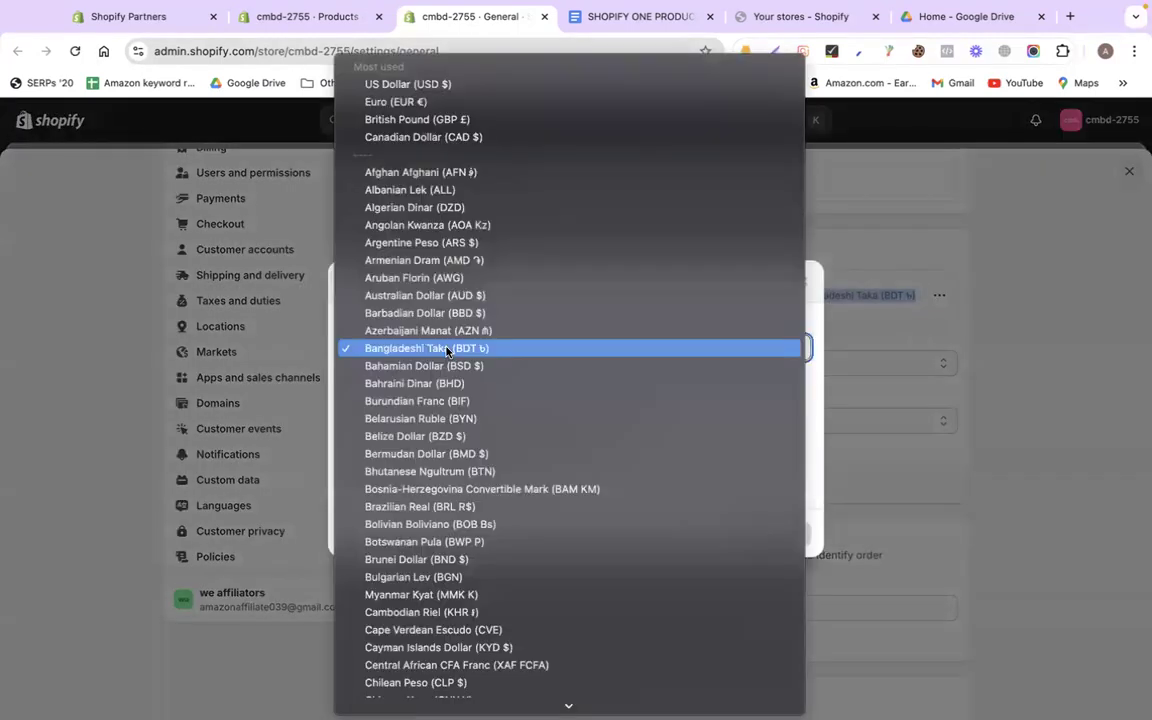
pyautogui.click(883, 434)
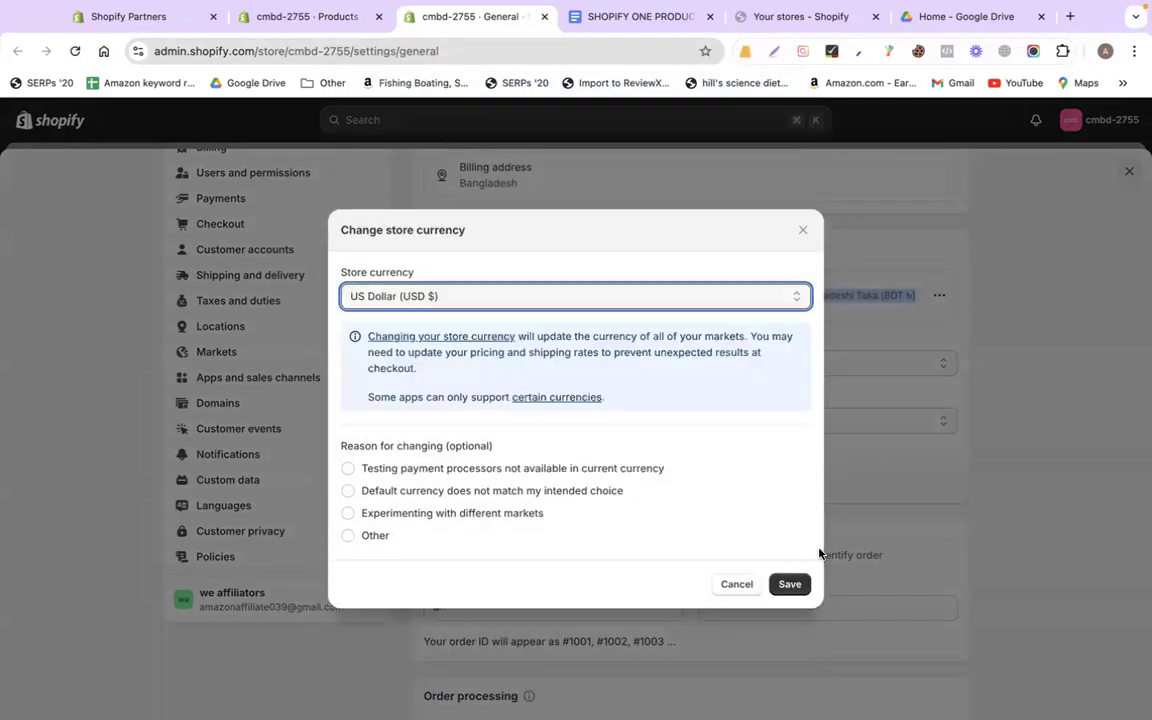
pyautogui.click(788, 585)
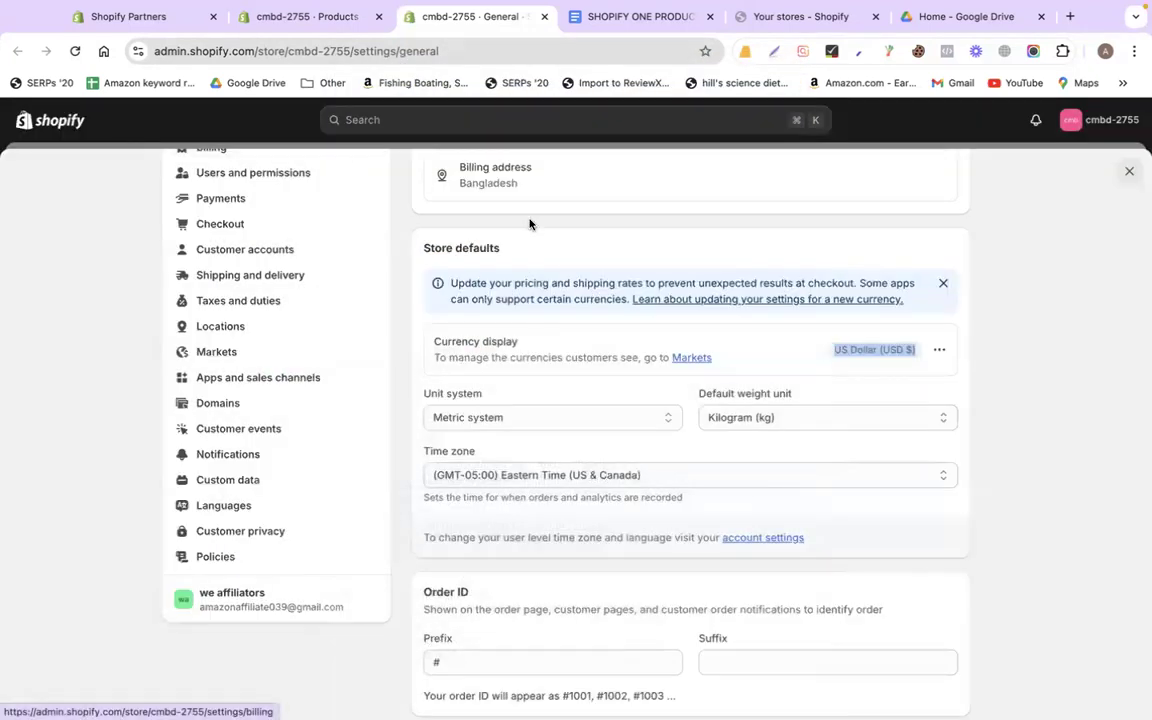
pyautogui.click(326, 25)
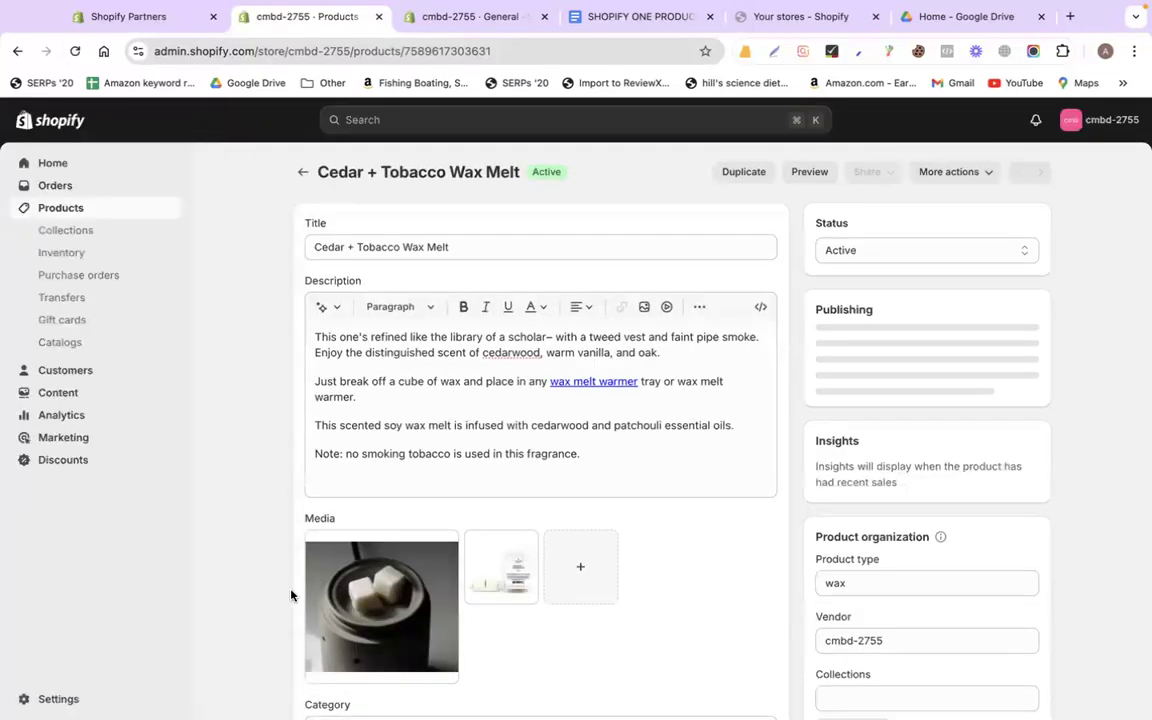
# Preview the storefront product page, checking the $6.00 USD price, photos and description
pyautogui.scroll(-5, 291, 595)
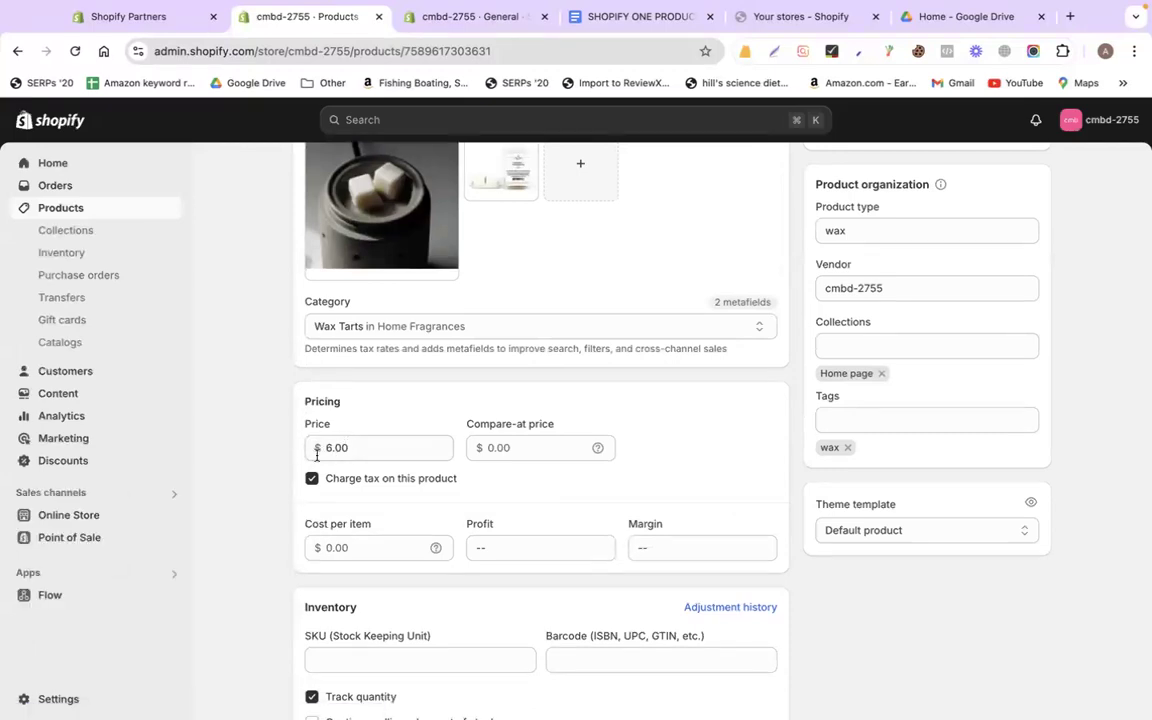
pyautogui.scroll(5, 336, 453)
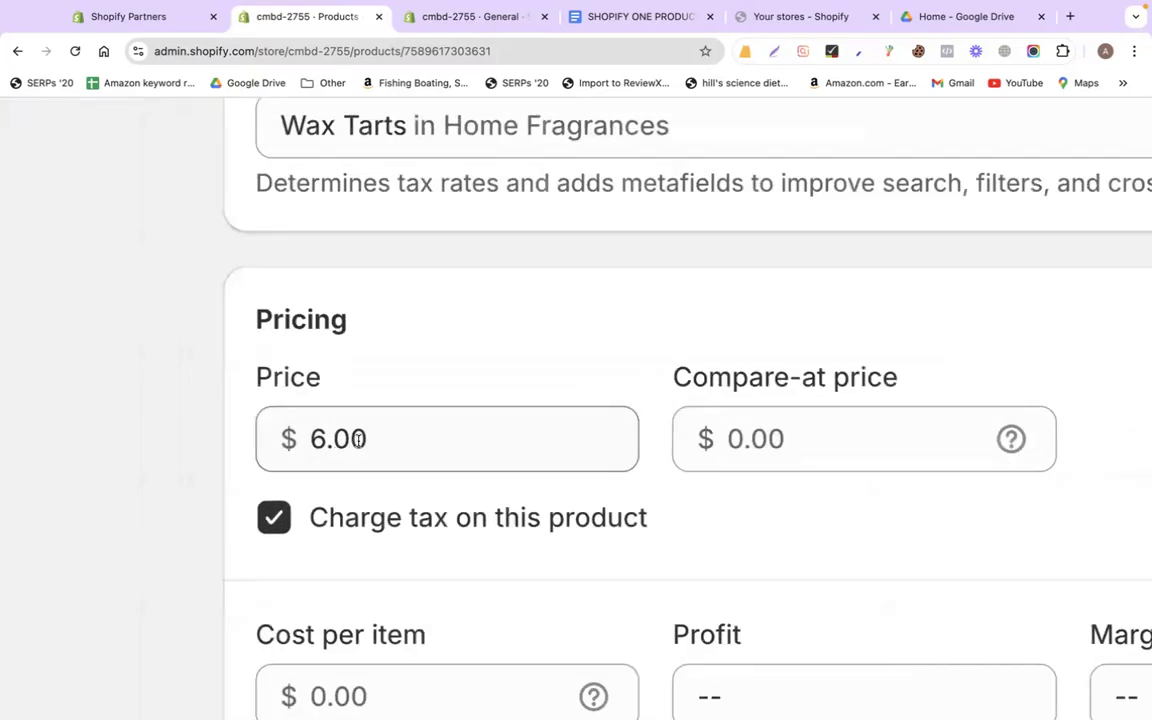
pyautogui.scroll(-5, 358, 440)
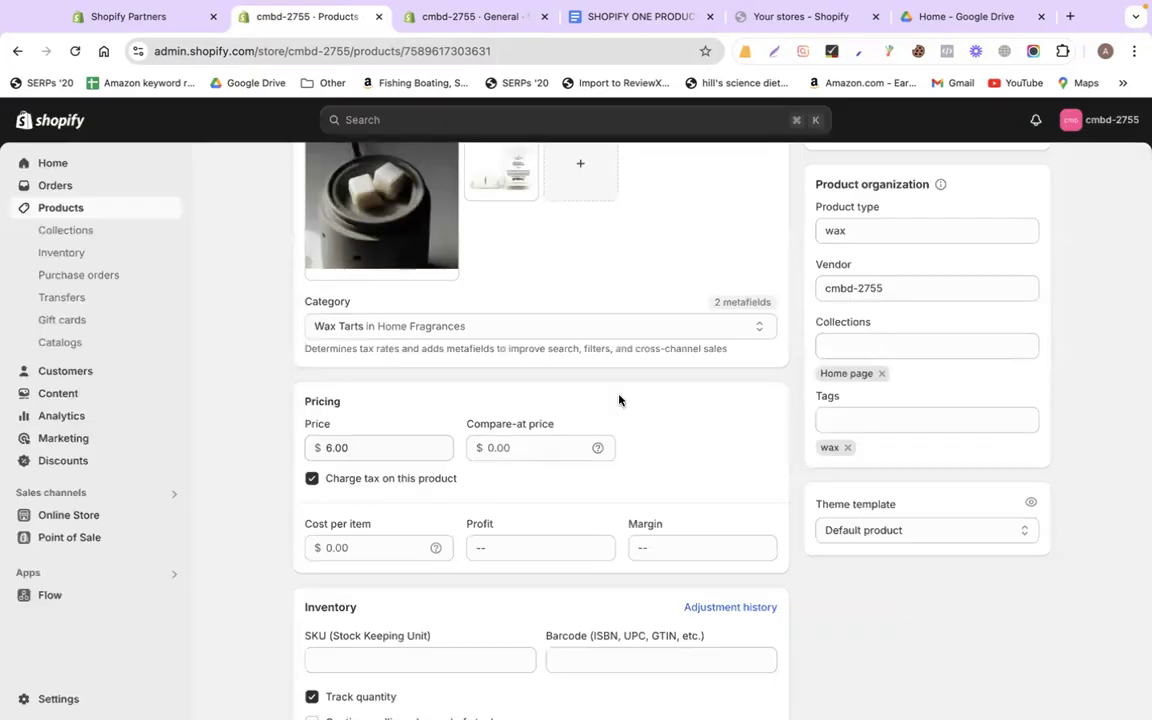
pyautogui.scroll(5, 619, 400)
pyautogui.click(805, 172)
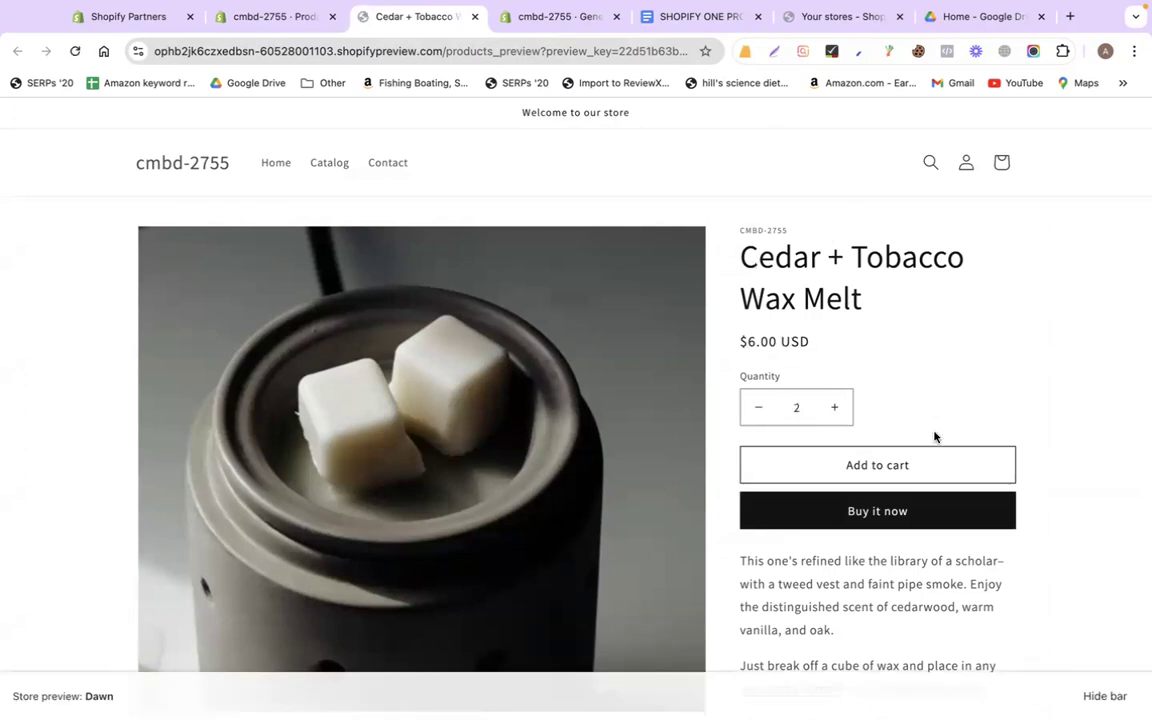
pyautogui.scroll(-2, 1008, 396)
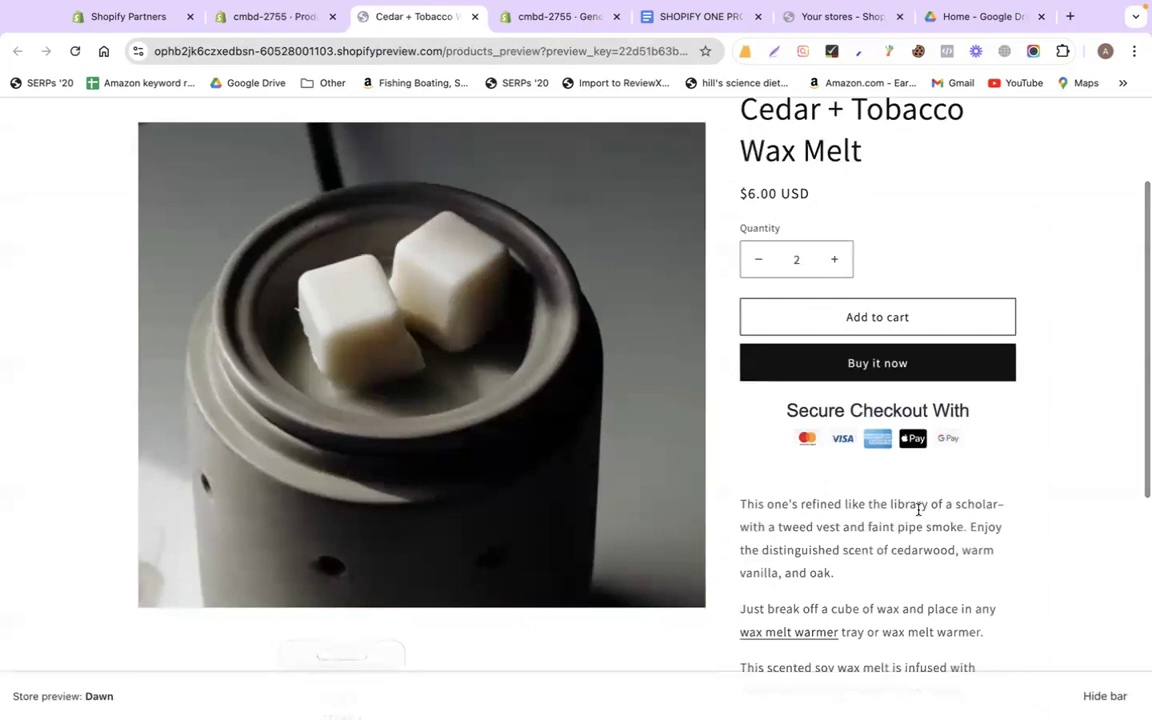
pyautogui.scroll(-4, 931, 510)
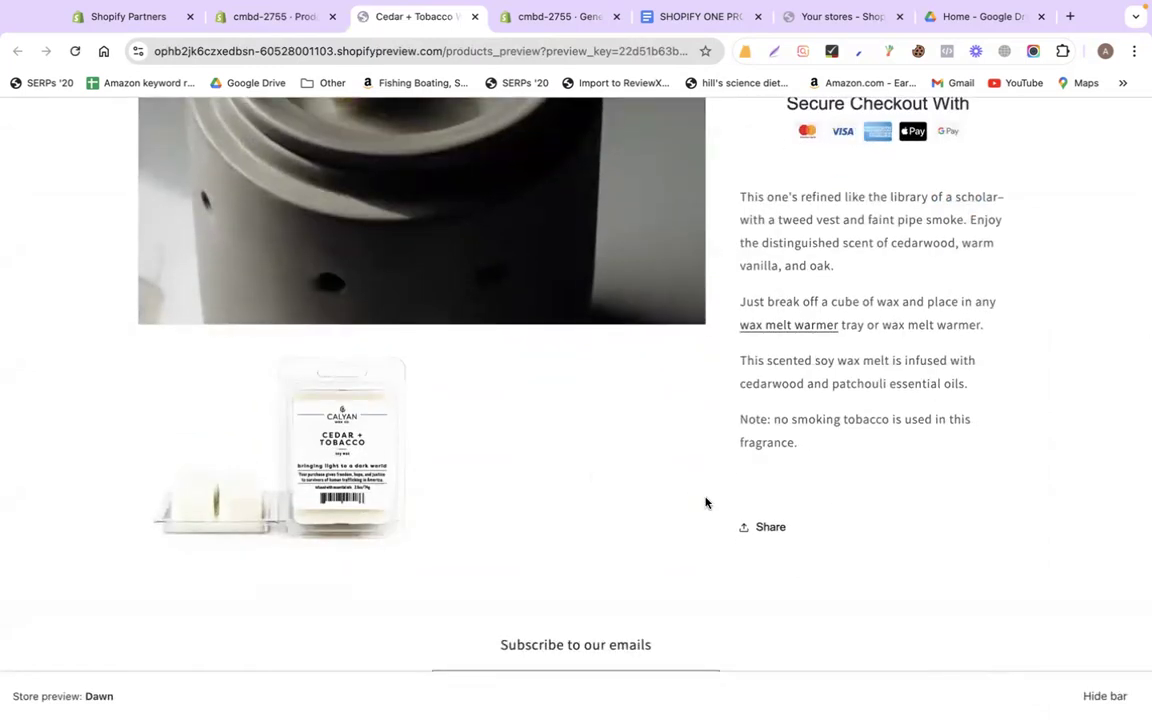
pyautogui.scroll(5, 964, 489)
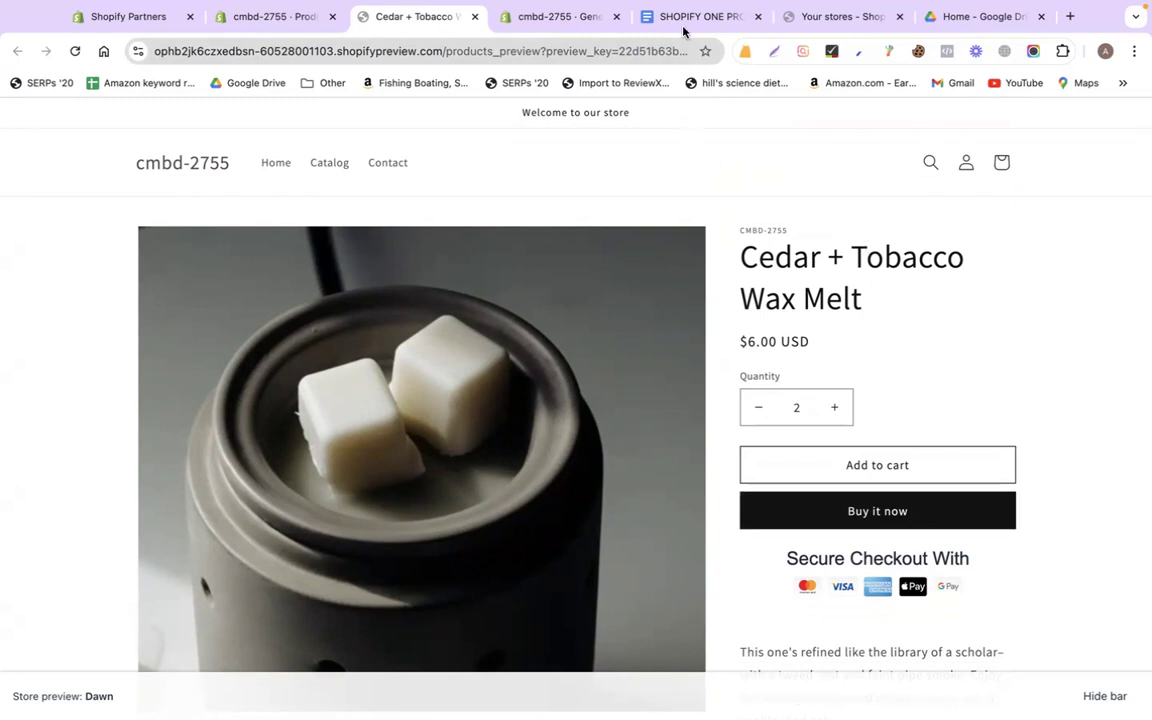
# Select the doc's FEATURES text through the shipping rates
pyautogui.moveTo(681, 17); pyautogui.dragTo(536, 17)
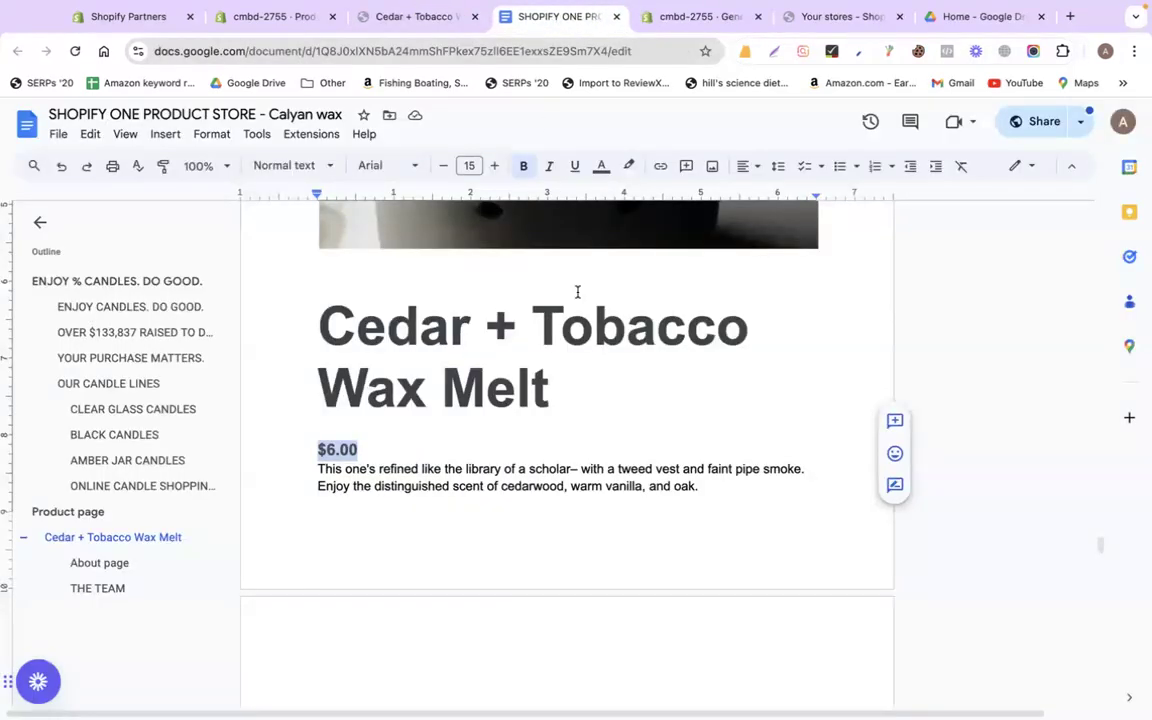
pyautogui.scroll(-10, 577, 291)
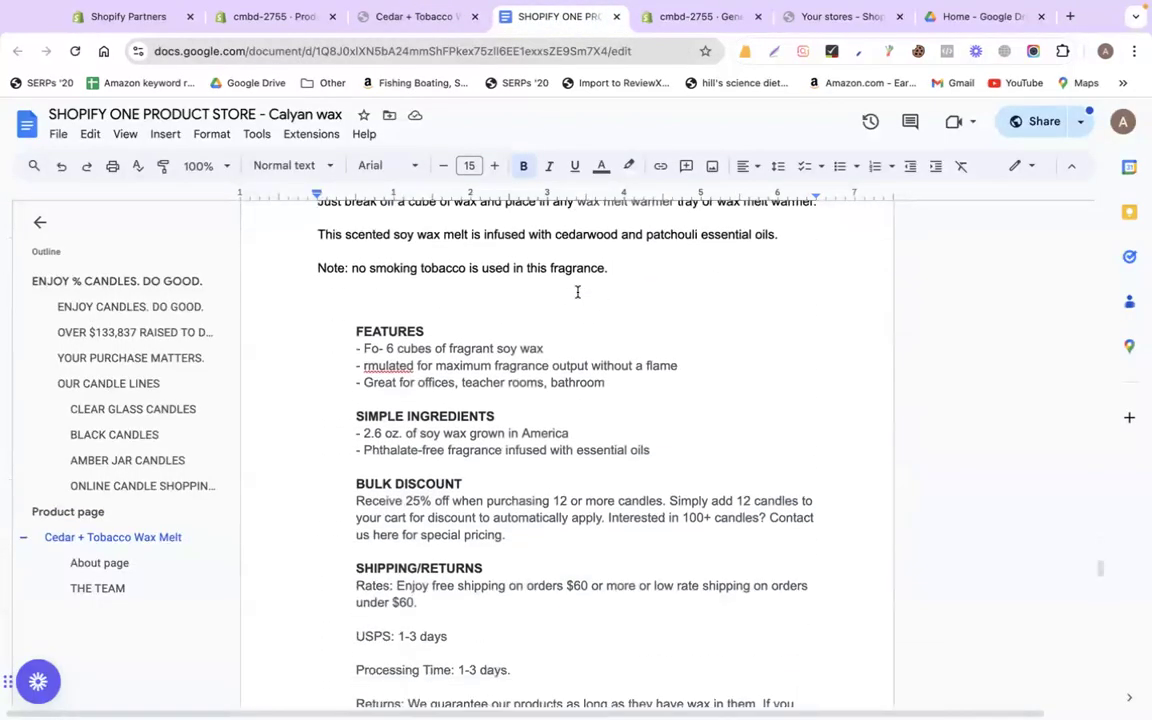
pyautogui.scroll(-1, 577, 291)
pyautogui.moveTo(323, 277); pyautogui.dragTo(589, 540)
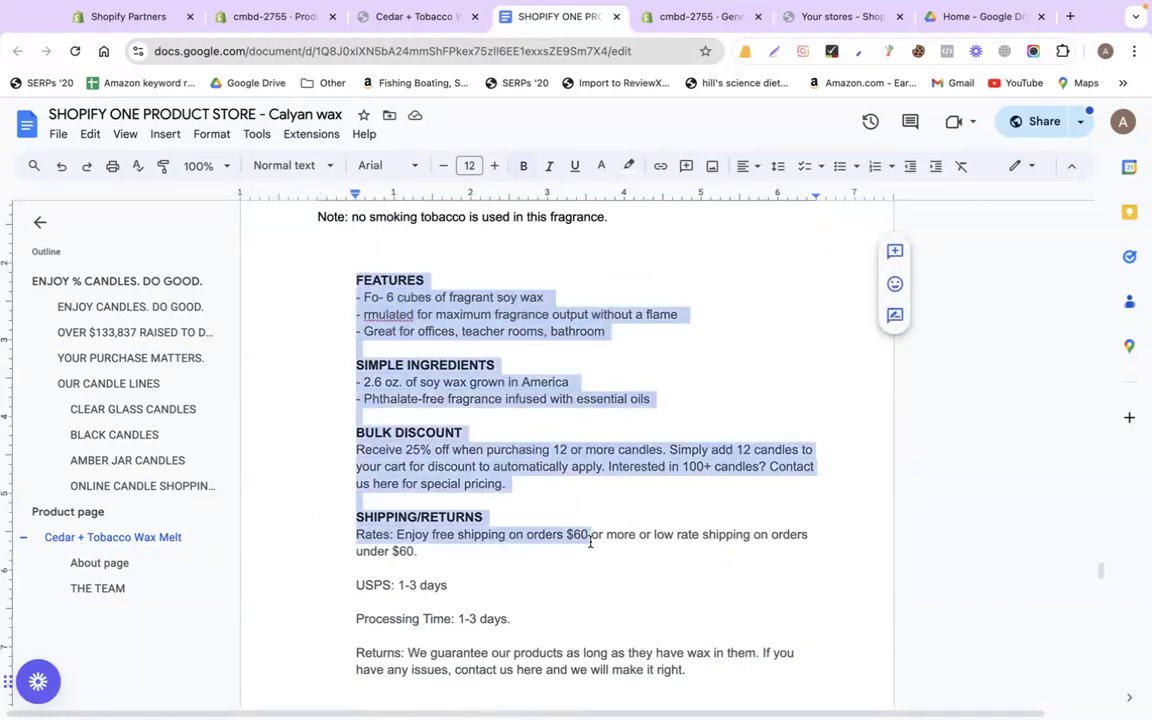
pyautogui.scroll(-4, 470, 485)
pyautogui.moveTo(337, 407); pyautogui.dragTo(563, 411)
pyautogui.scroll(-4, 483, 388)
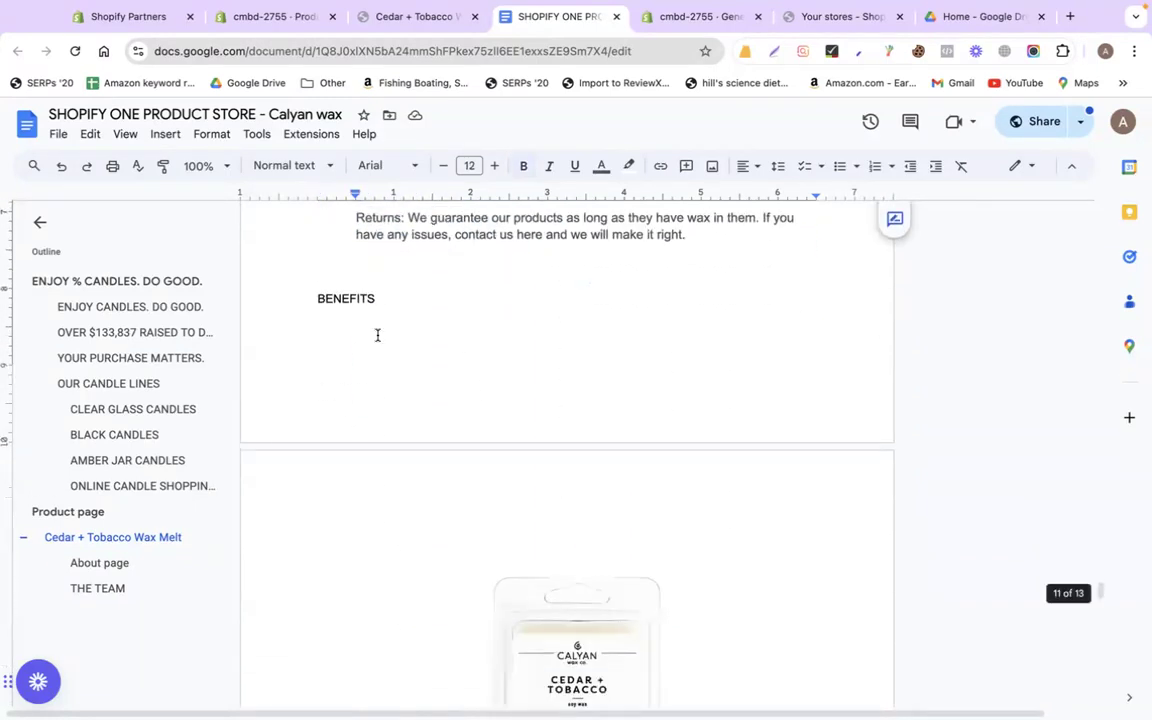
# Review the BENEFITS heading and the donation and guarantee lines in the doc
pyautogui.doubleClick(334, 302)
pyautogui.scroll(-11, 393, 399)
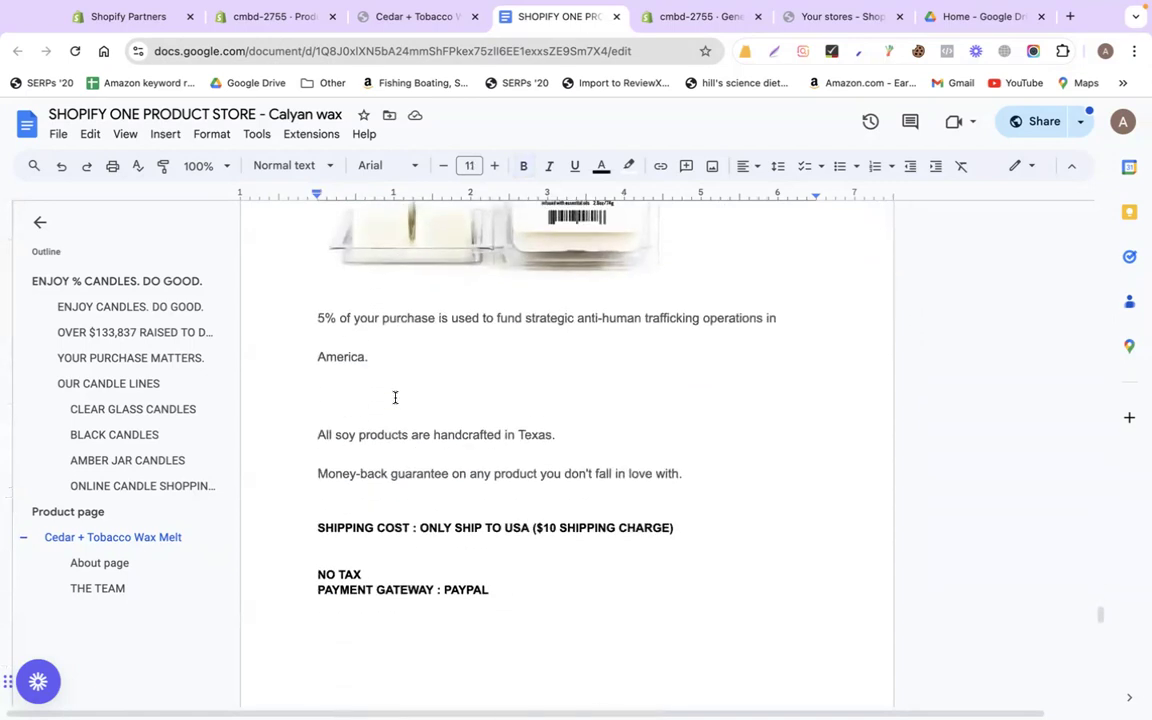
pyautogui.moveTo(304, 313); pyautogui.dragTo(755, 469)
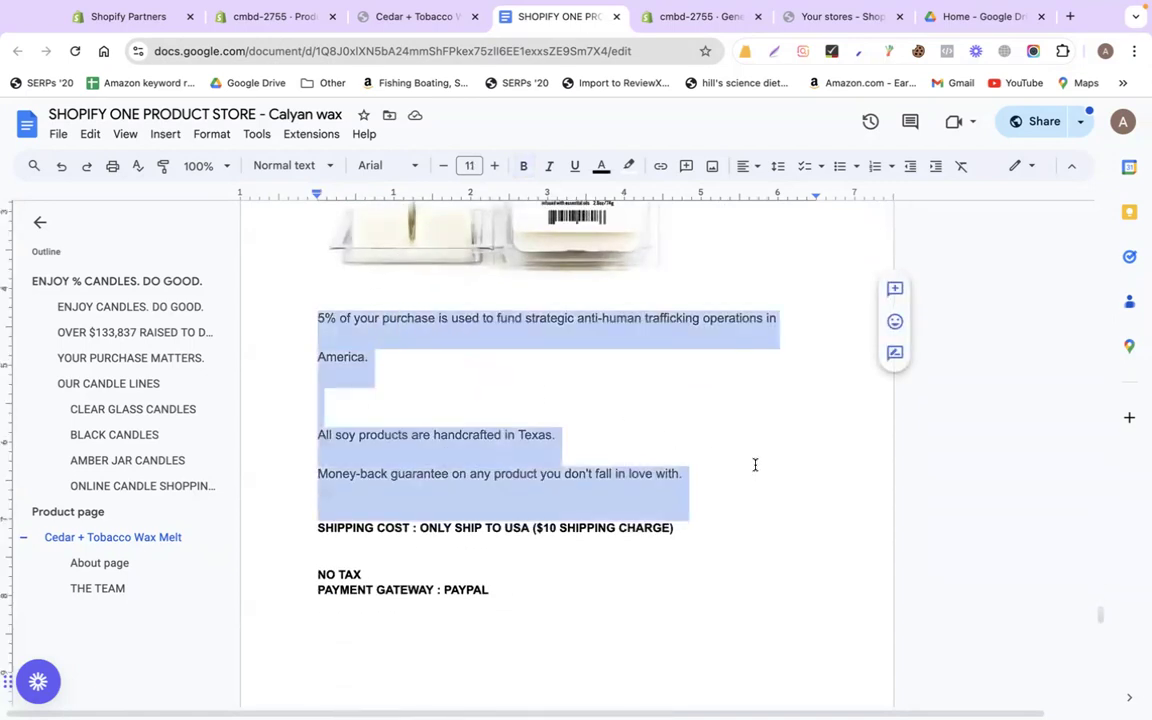
pyautogui.click(702, 434)
pyautogui.scroll(20, 702, 434)
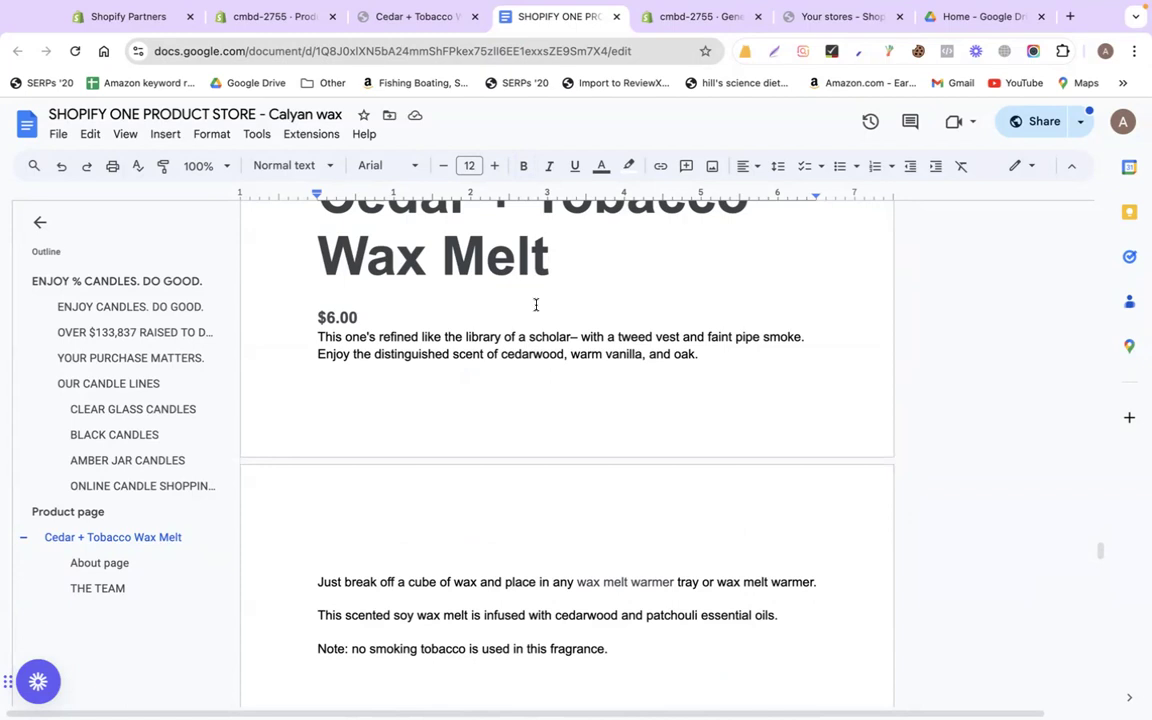
pyautogui.click(265, 16)
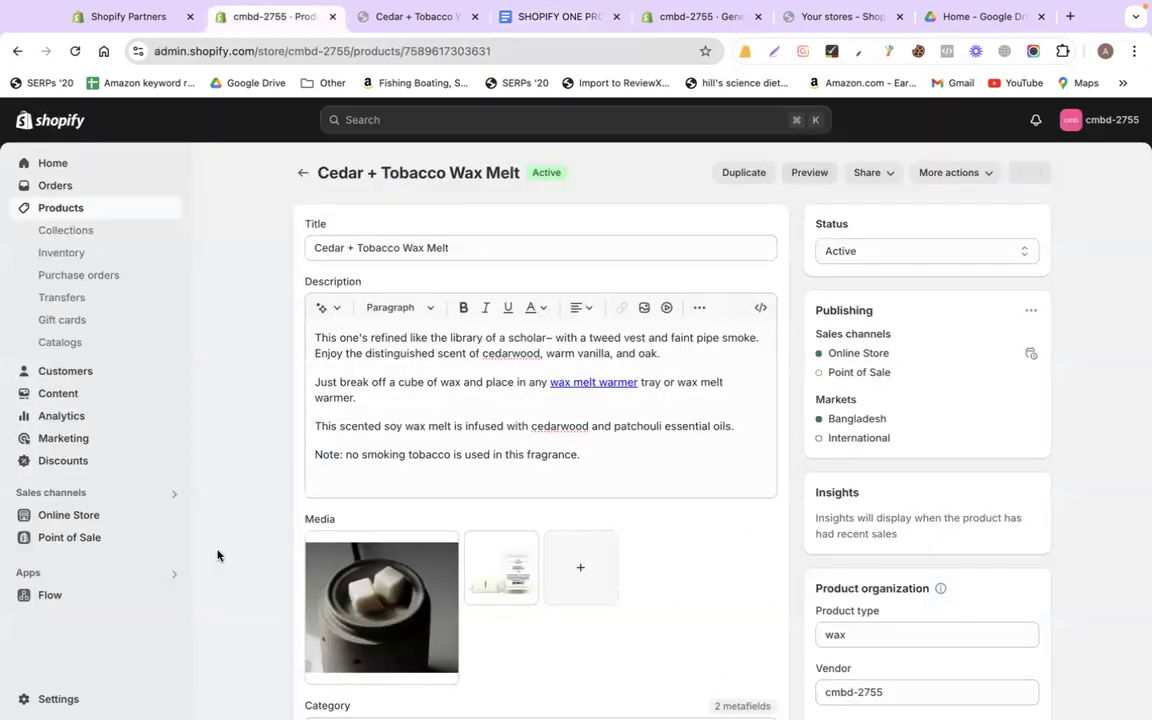
# Open the Shopify App Store from the Apps and sales channels settings
pyautogui.click(173, 575)
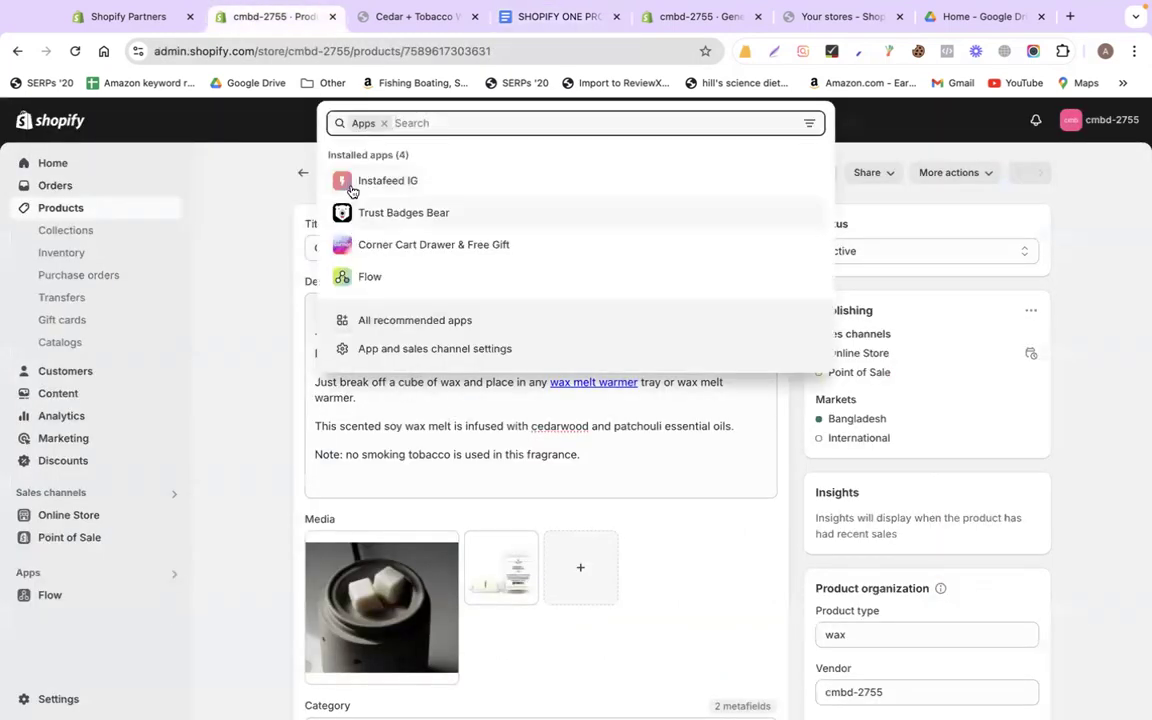
pyautogui.click(424, 352)
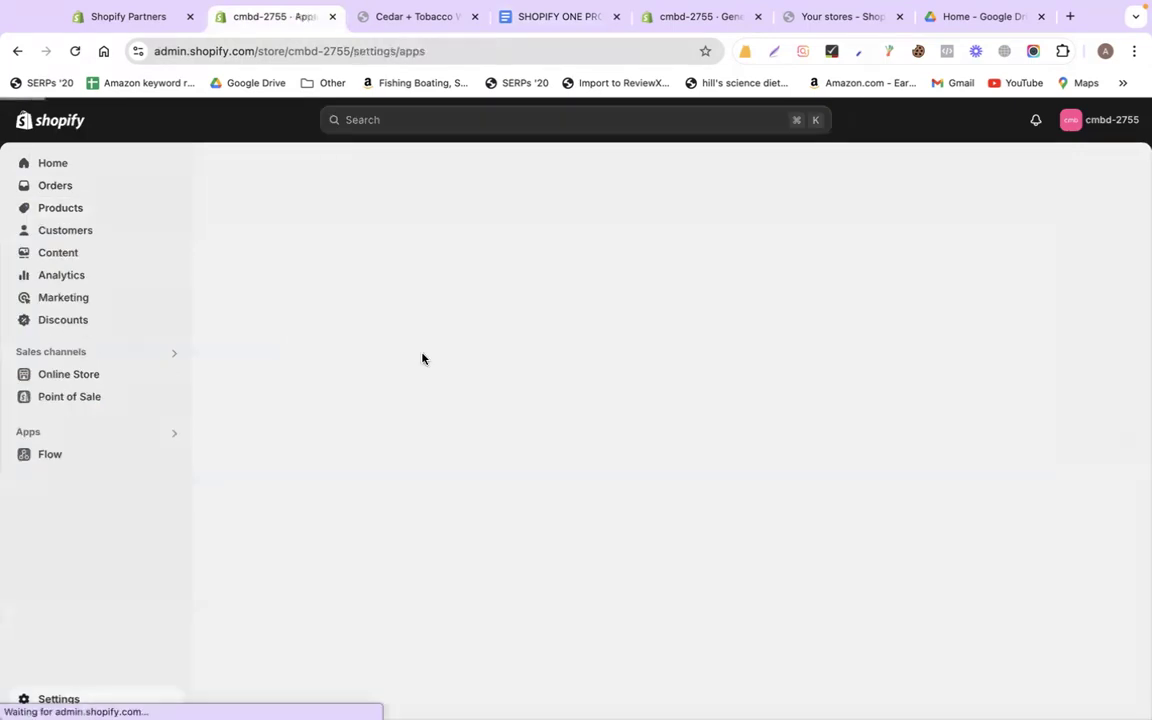
pyautogui.click(927, 199)
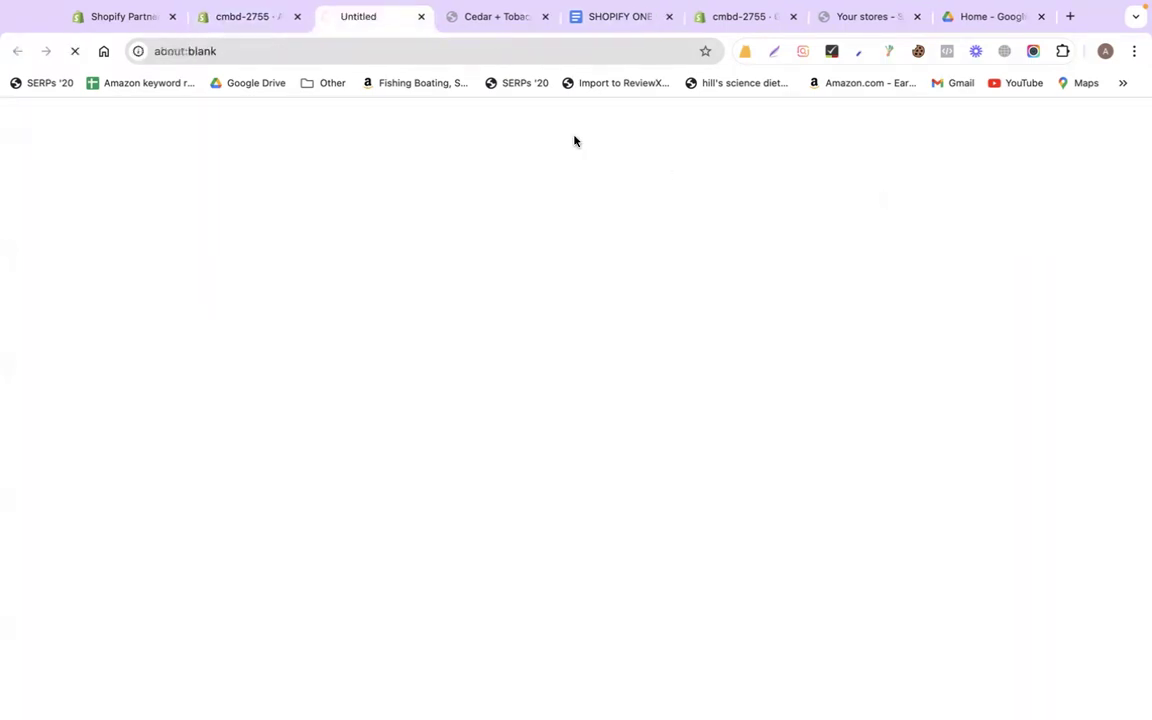
pyautogui.click(253, 19)
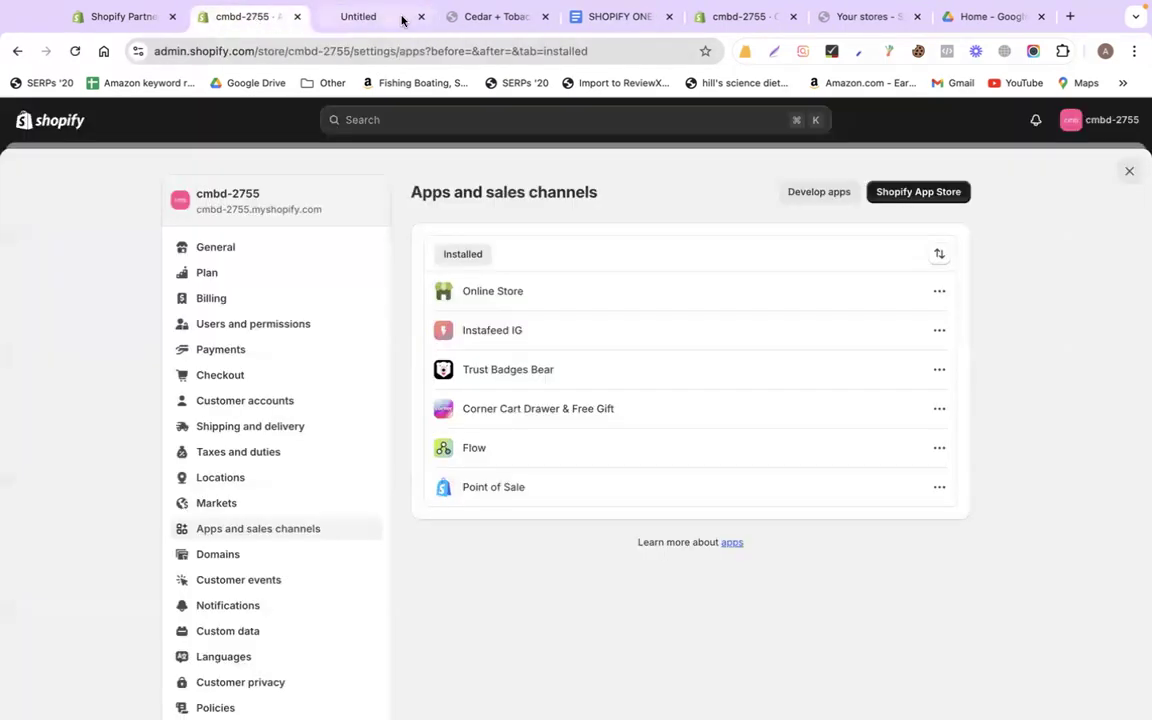
pyautogui.click(357, 17)
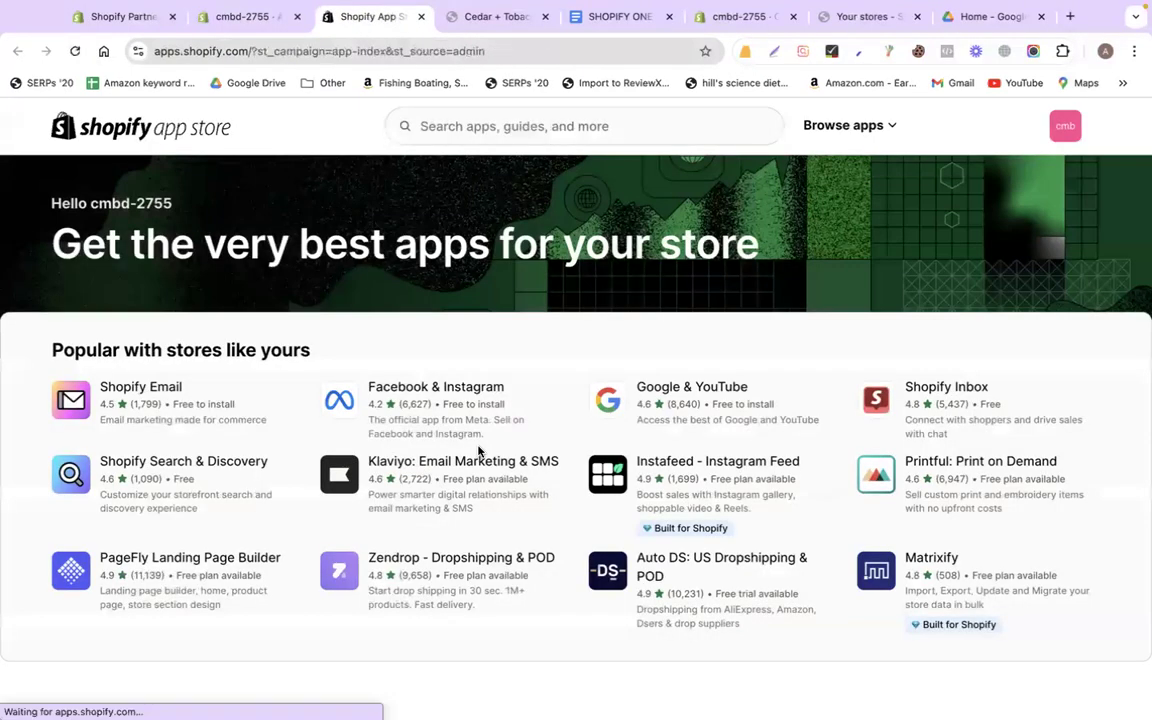
# Search 'gempages' and install GemPages Landing Page Builder
pyautogui.click(492, 125)
pyautogui.write('gempages')
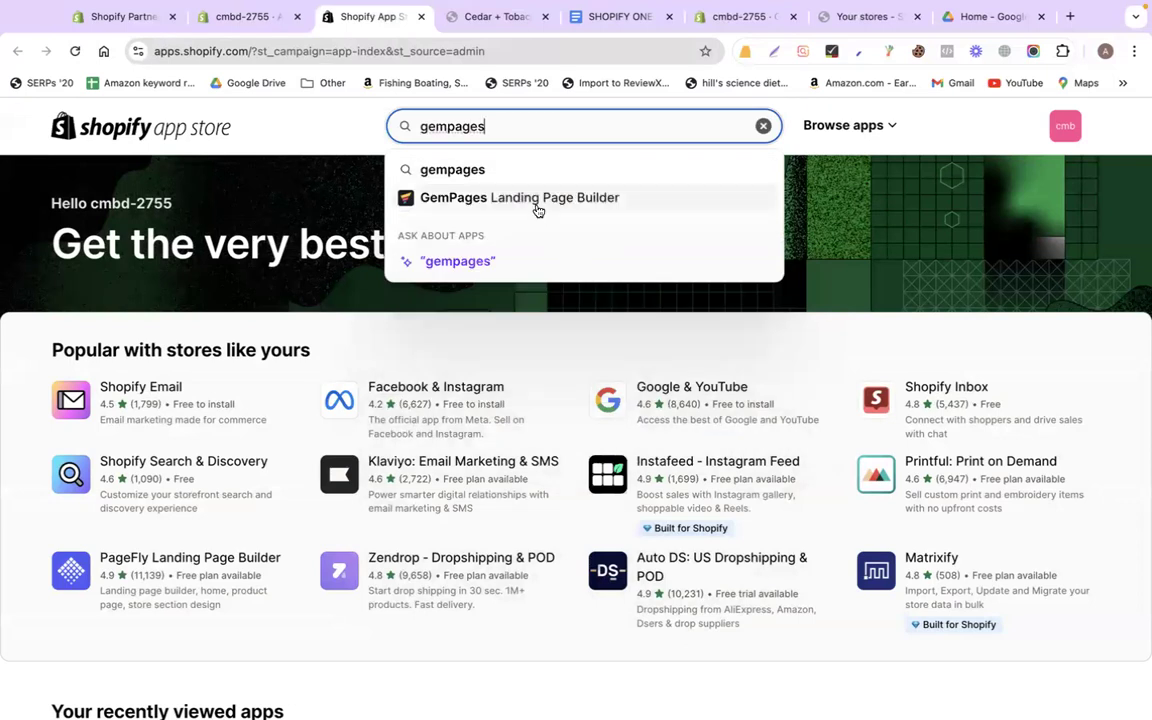
pyautogui.click(537, 211)
pyautogui.click(170, 537)
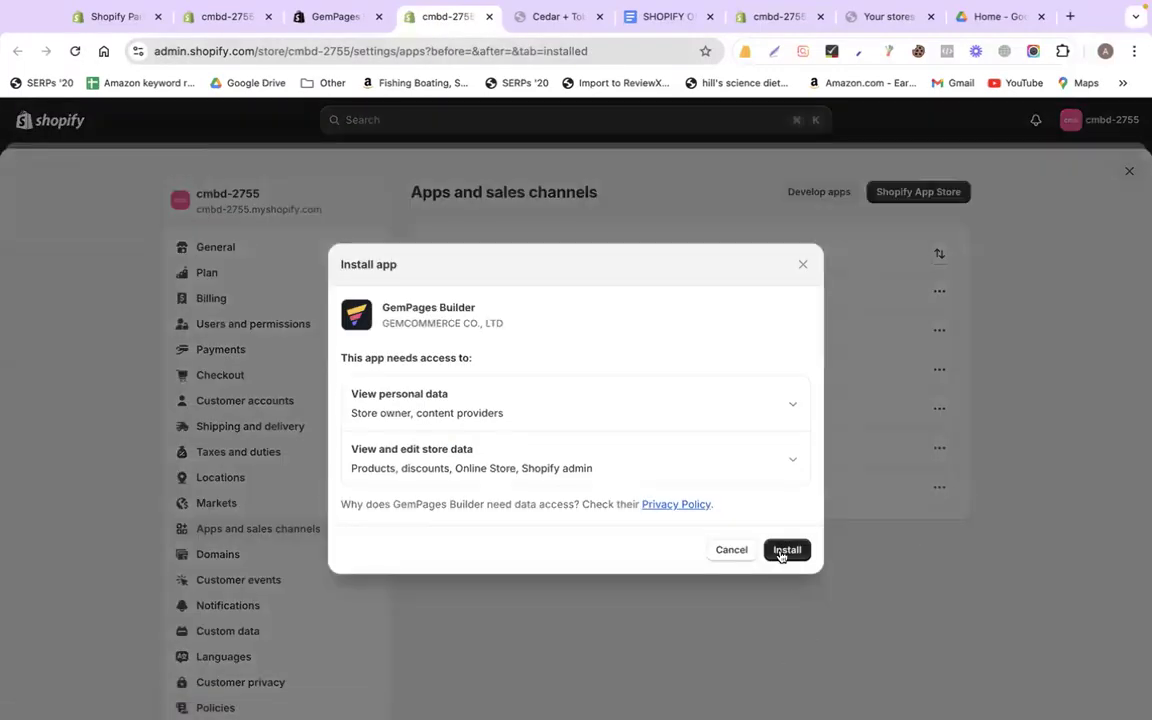
# Finish installing GemPages and list its pages filtered to Product
pyautogui.click(785, 551)
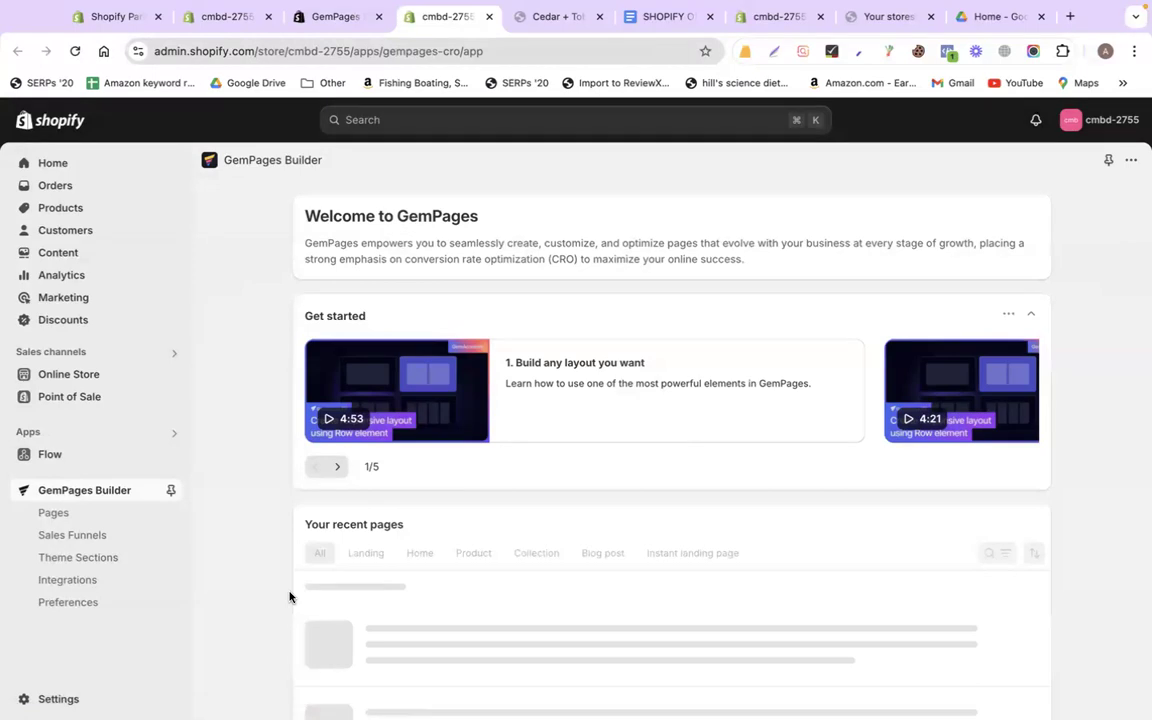
pyautogui.scroll(-3, 289, 597)
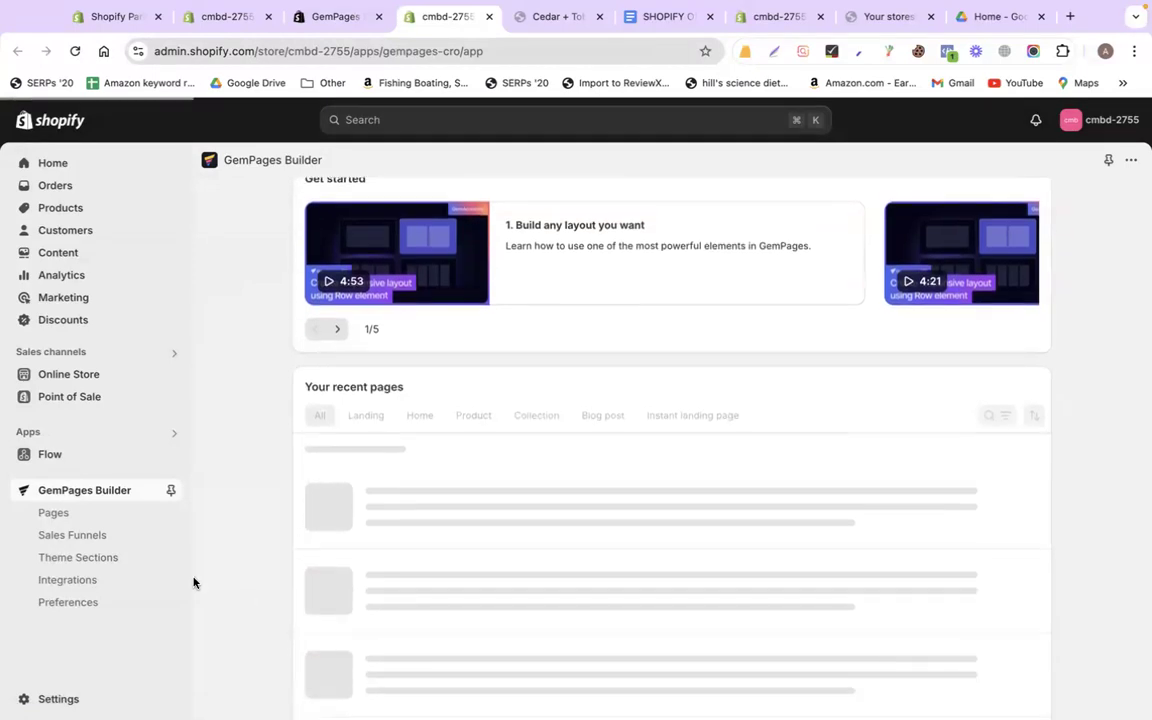
pyautogui.click(91, 519)
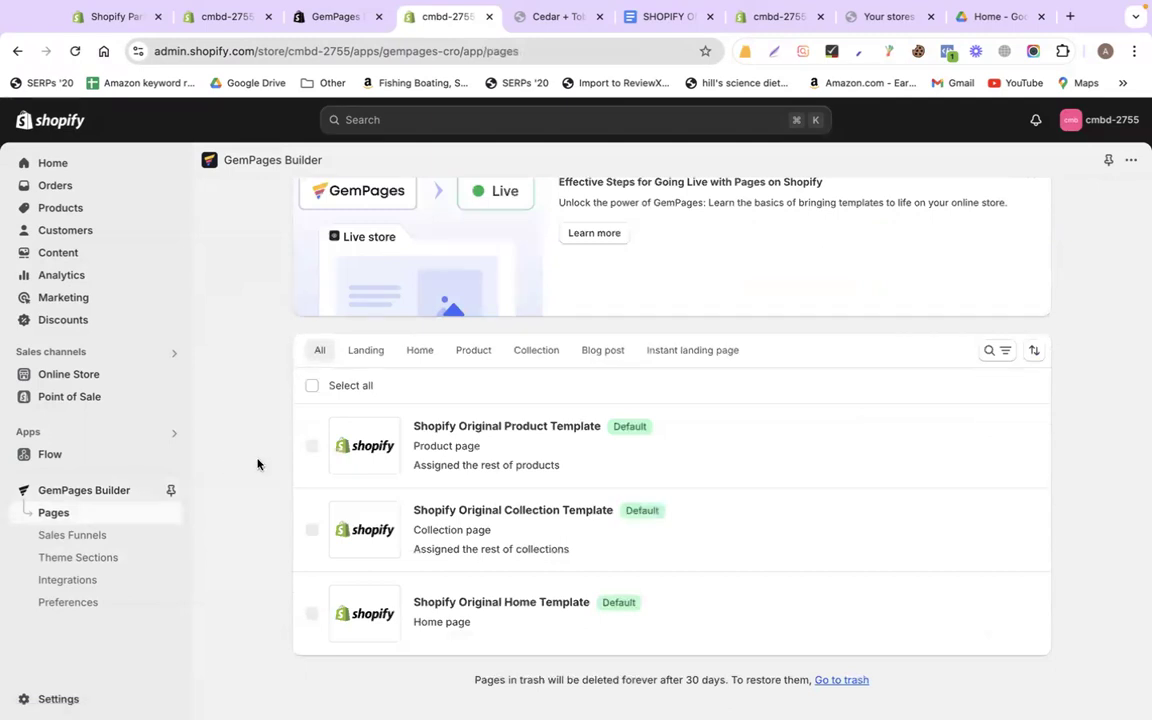
pyautogui.click(473, 358)
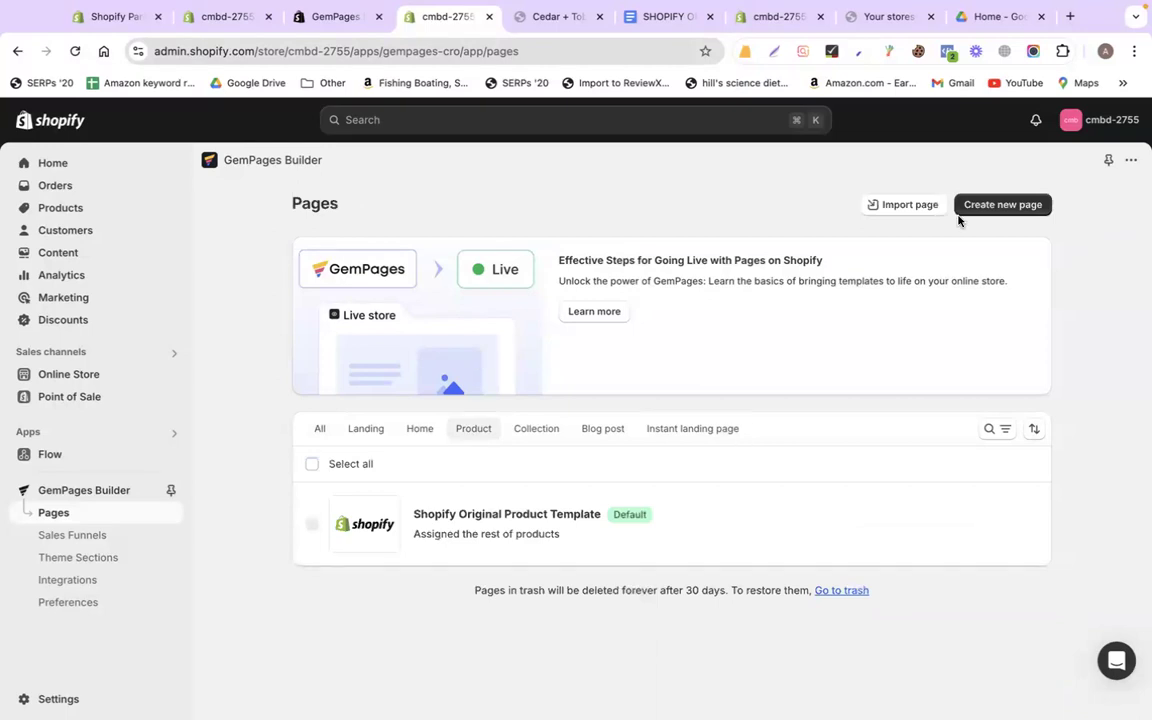
# Create a new page from the Virtual Reality headset product template
pyautogui.click(999, 207)
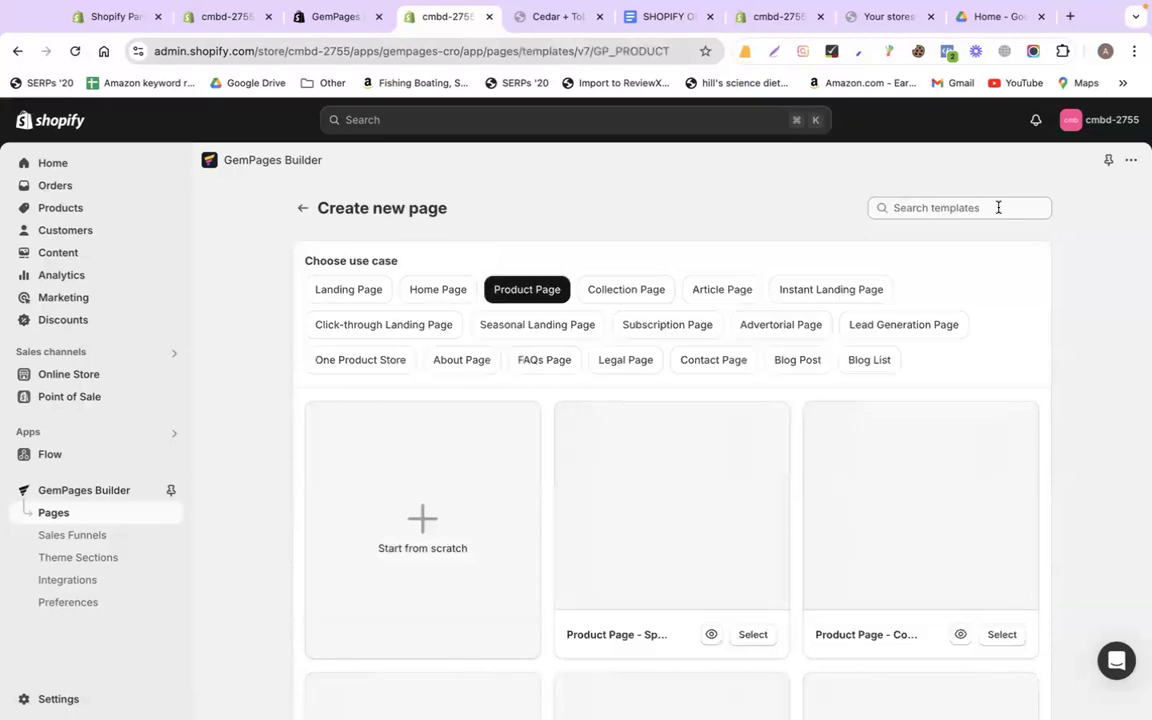
pyautogui.scroll(-1, 1141, 403)
pyautogui.scroll(-3, 1141, 403)
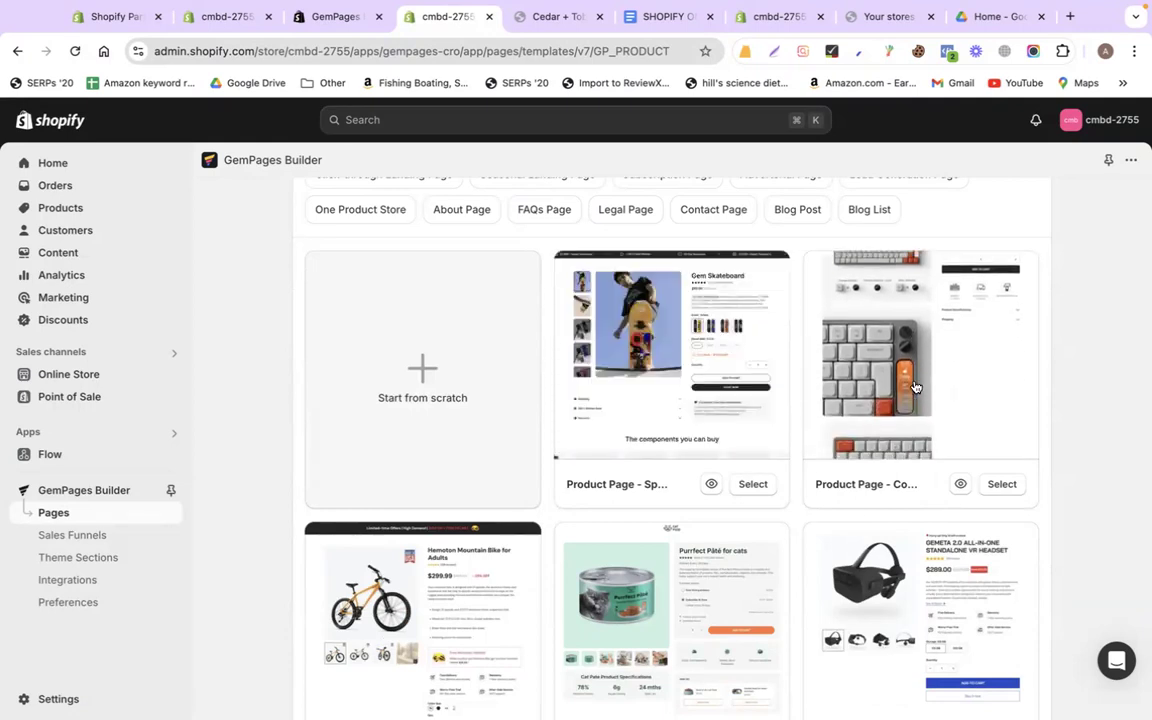
pyautogui.scroll(-3, 780, 417)
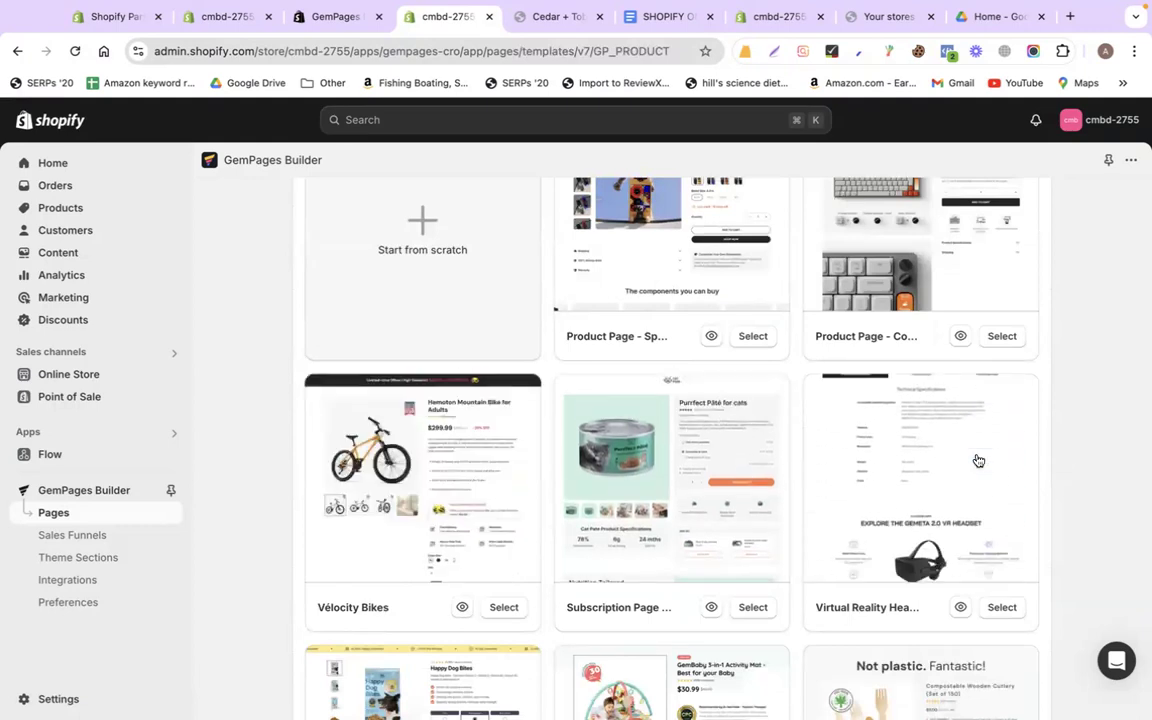
pyautogui.click(1011, 609)
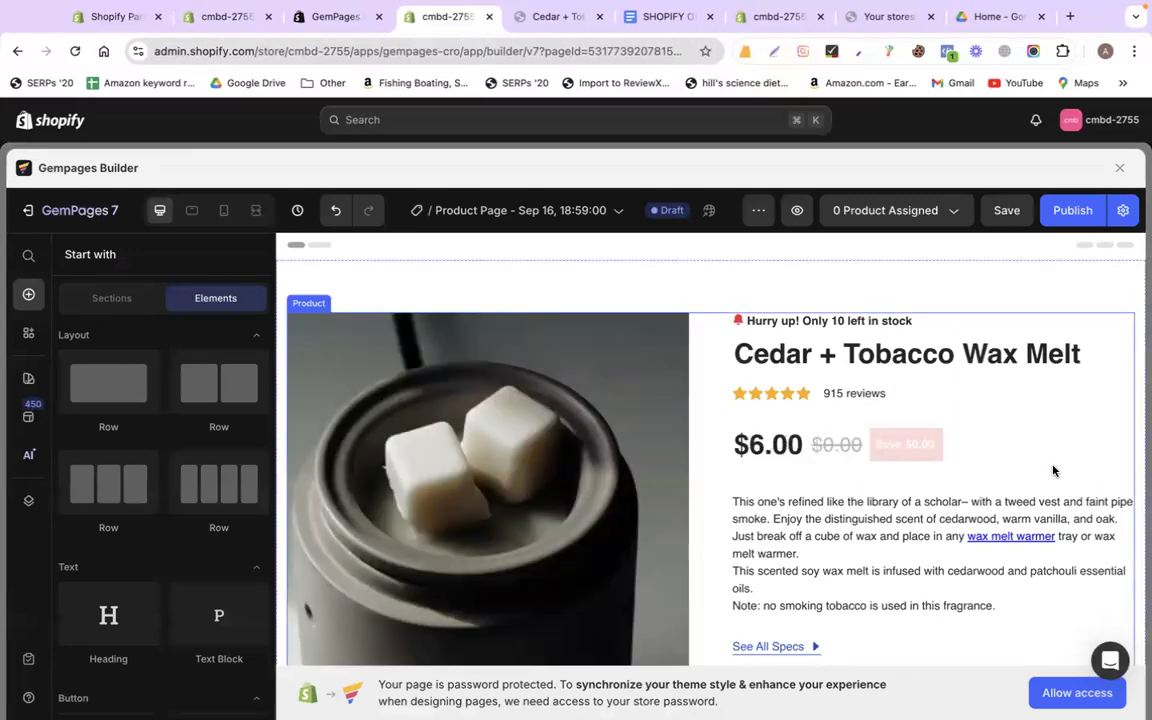
# Delete the Hurry up stock counter, star reviews, compare-at price and Save discount tag
pyautogui.scroll(-3, 1053, 470)
pyautogui.scroll(3, 915, 421)
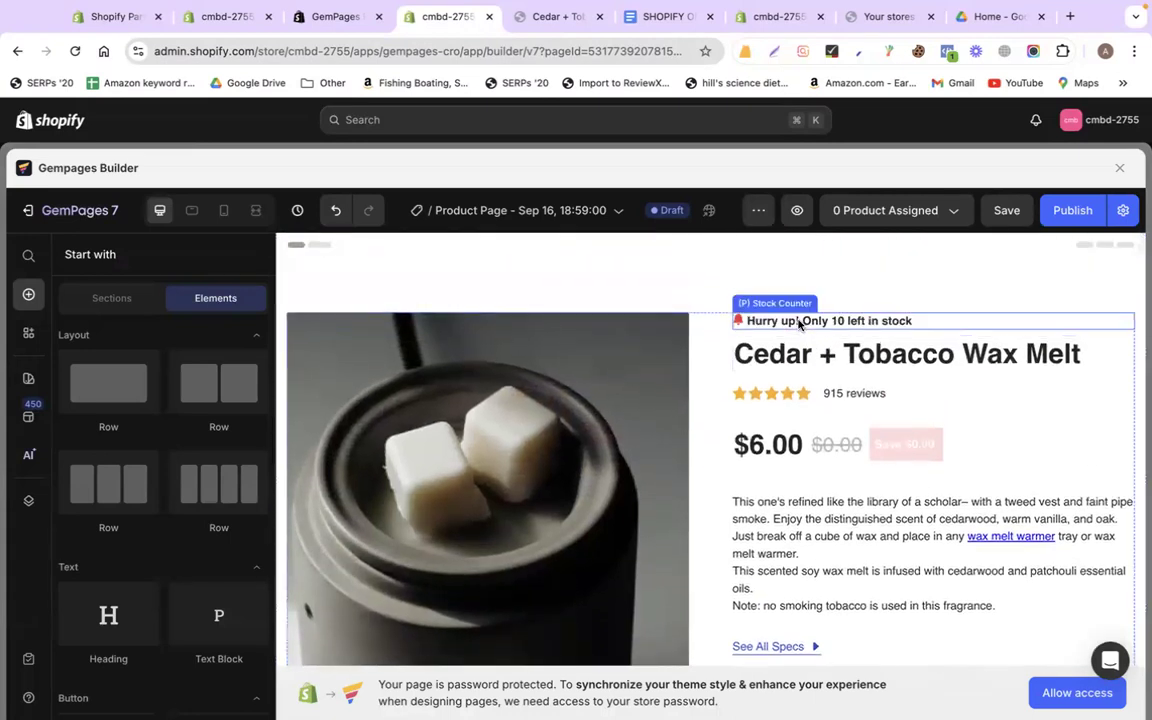
pyautogui.click(799, 324)
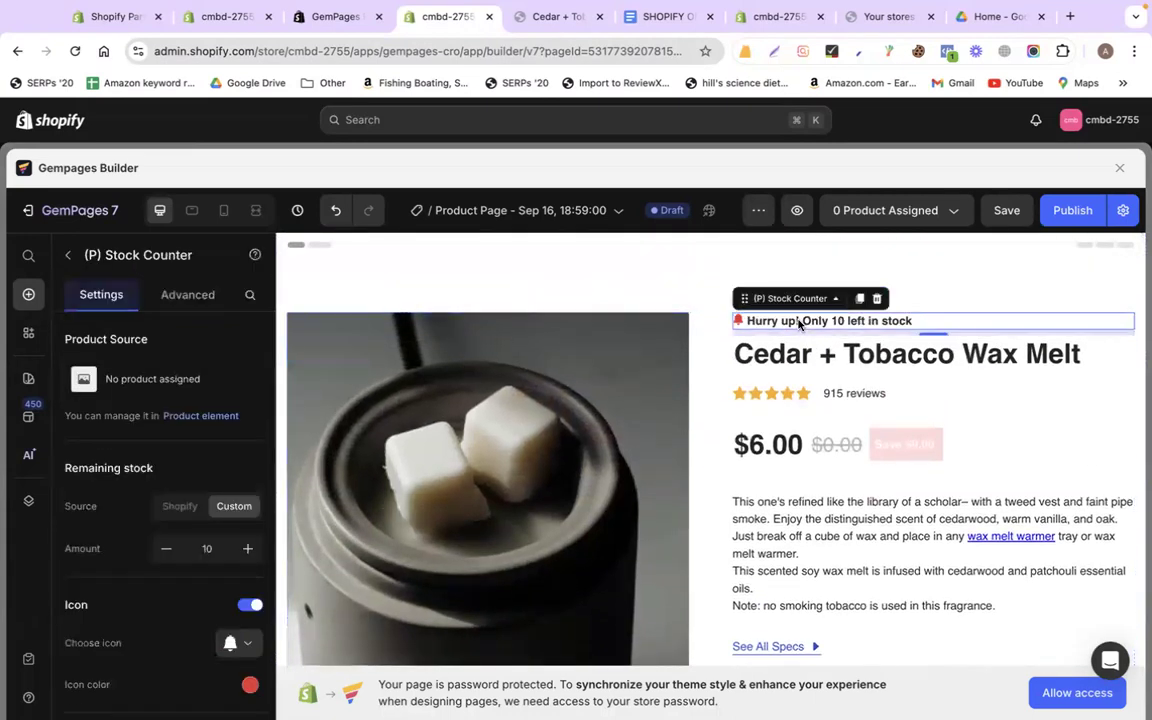
pyautogui.click(875, 299)
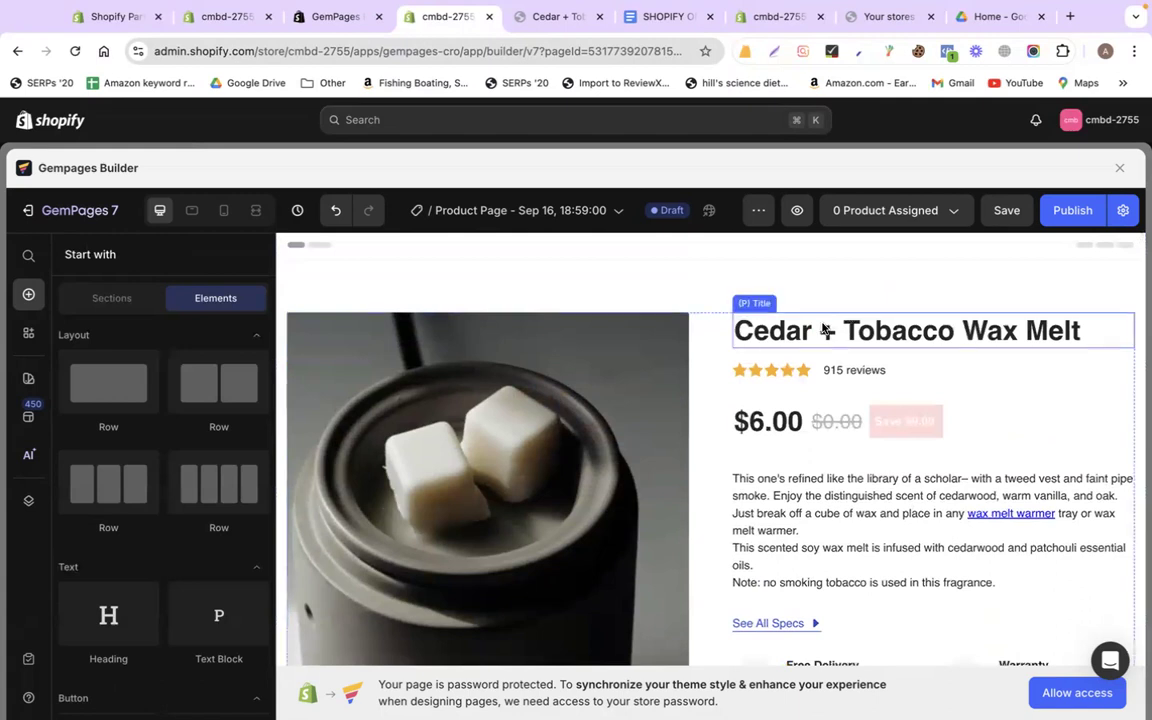
pyautogui.click(940, 376)
pyautogui.click(822, 347)
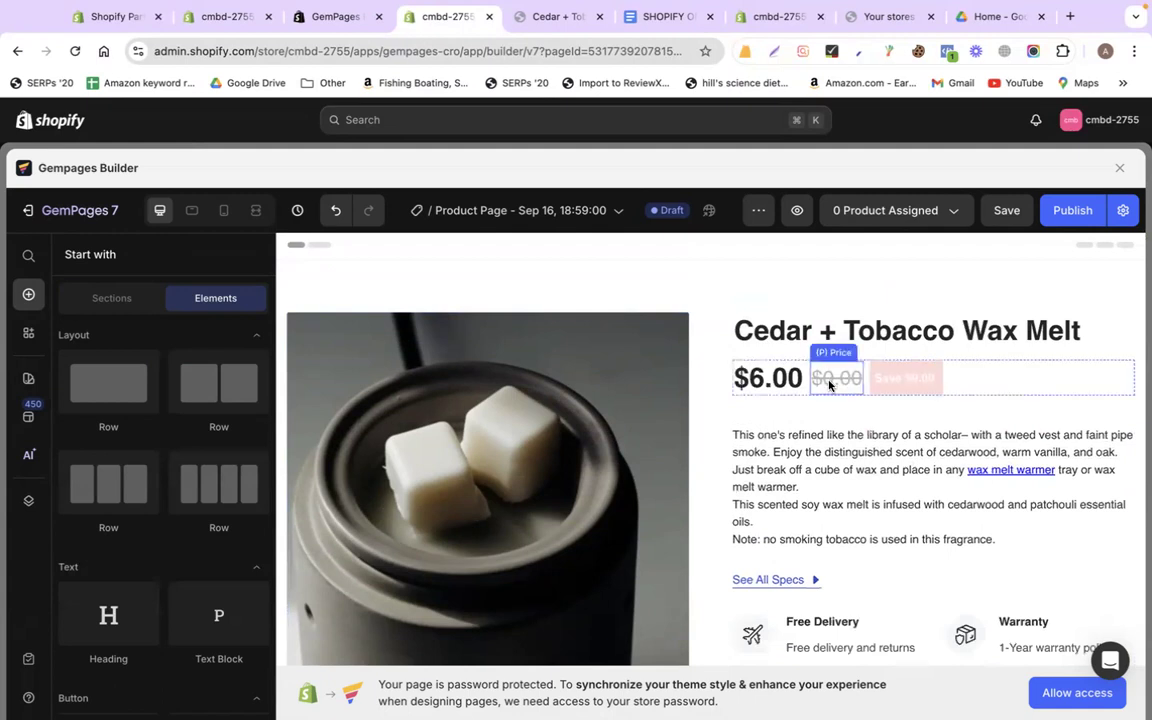
pyautogui.click(829, 386)
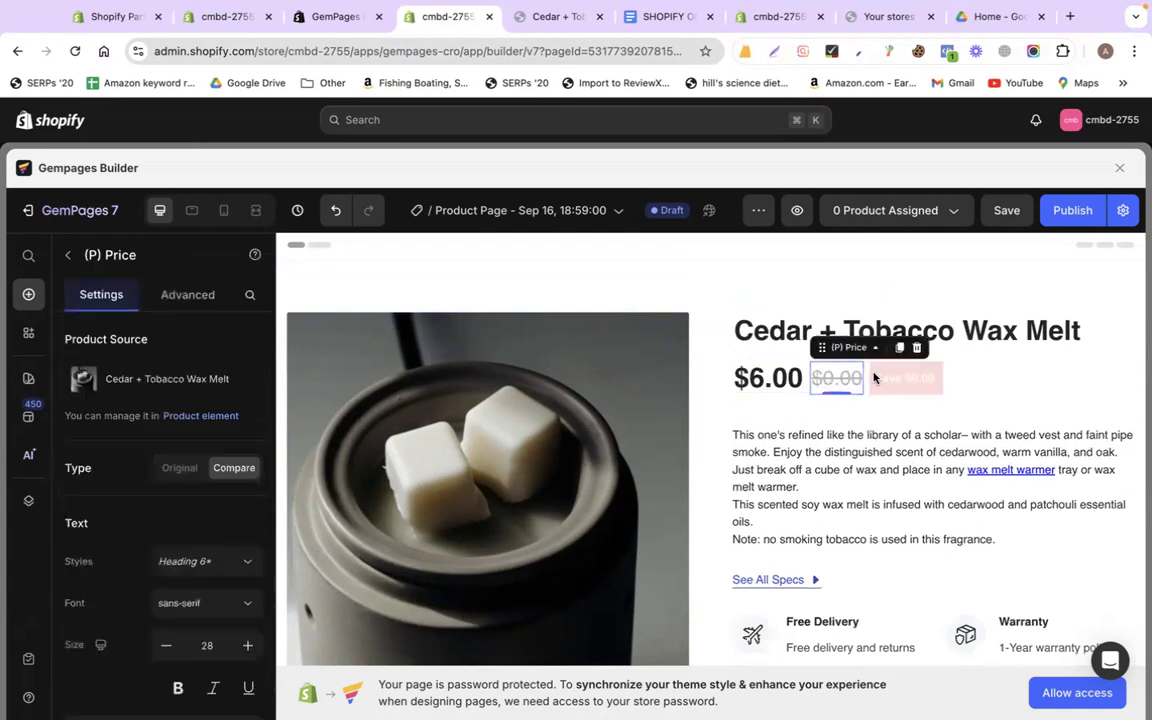
pyautogui.click(917, 348)
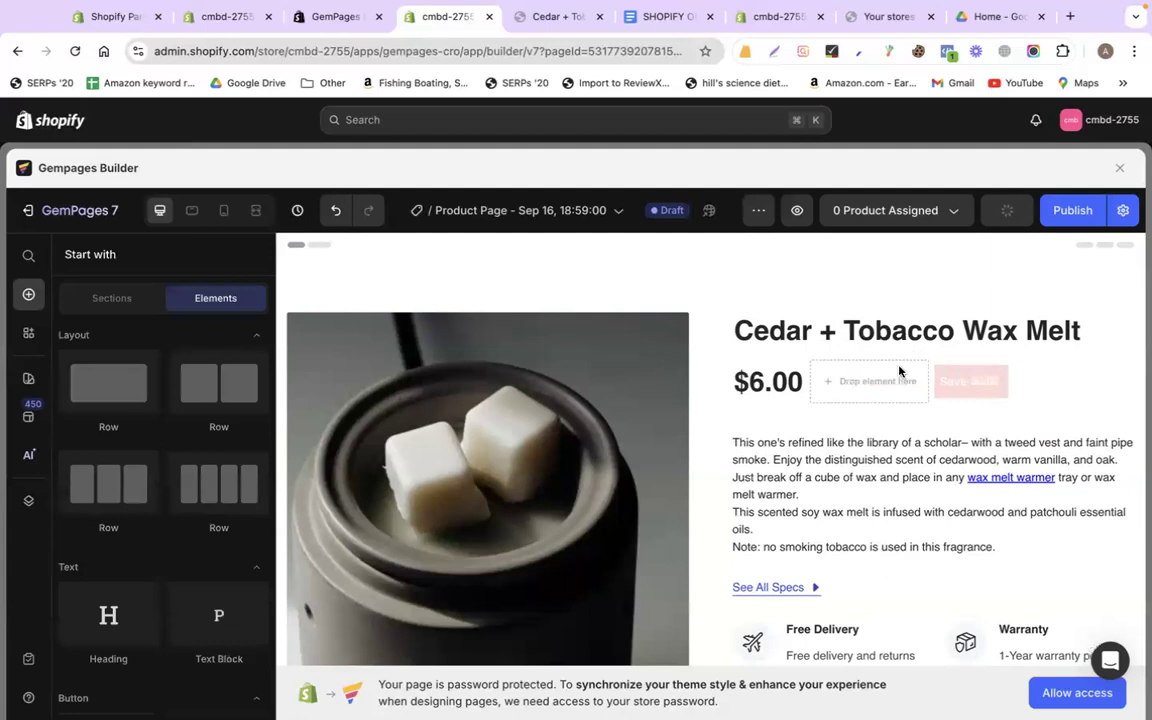
pyautogui.click(971, 388)
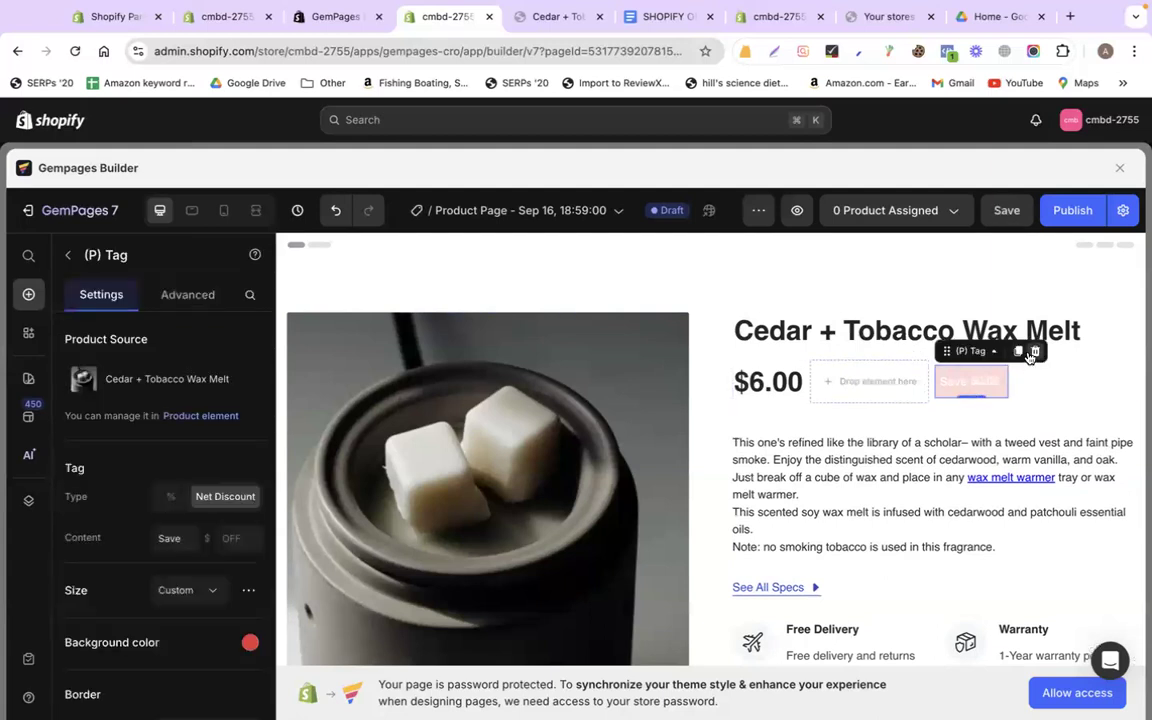
pyautogui.click(1033, 353)
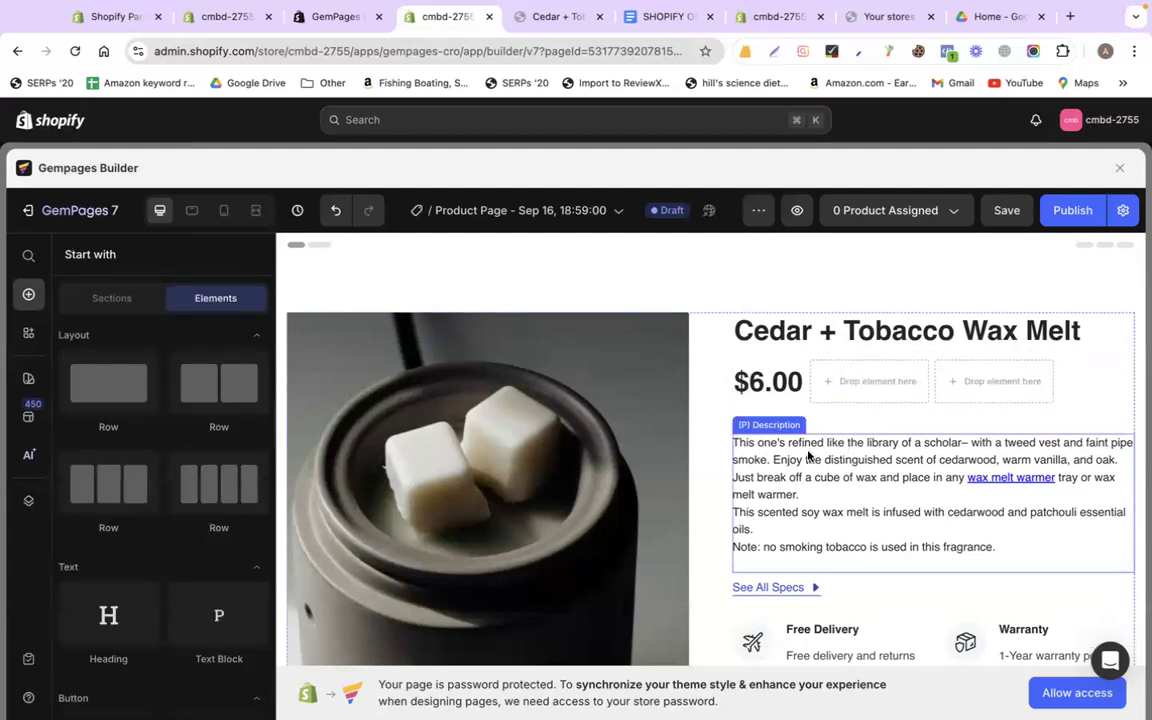
# Delete the See All Specs row and the Free Delivery/Warranty features row
pyautogui.scroll(-5, 808, 455)
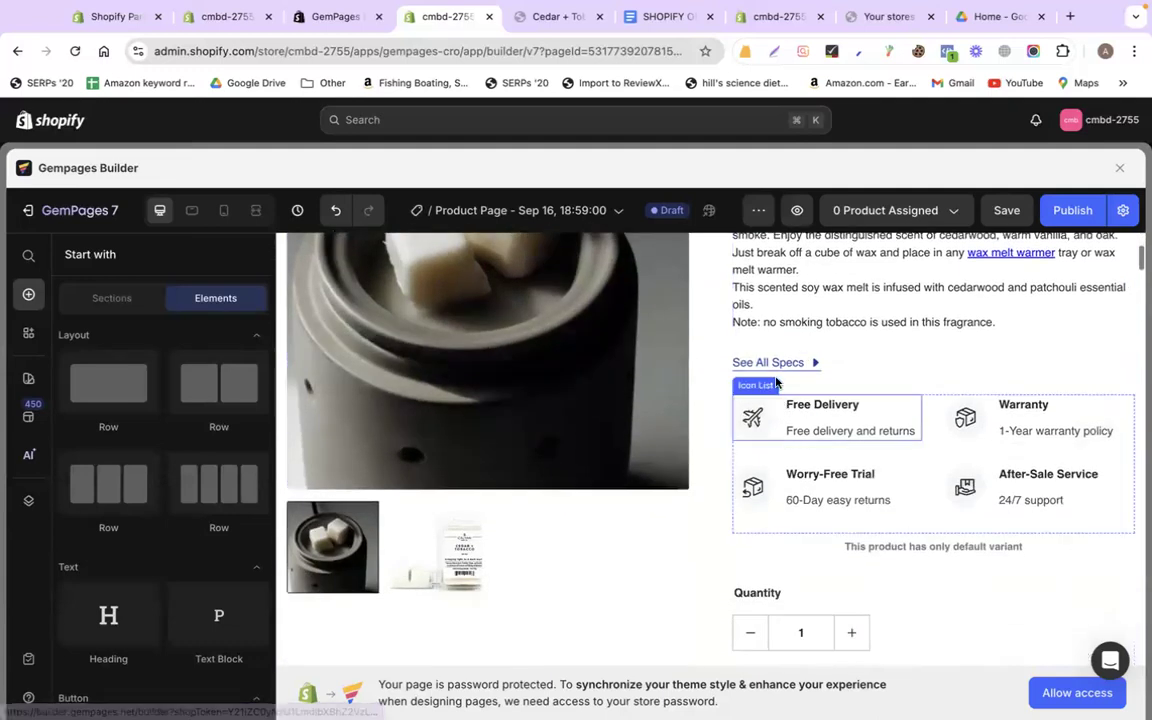
pyautogui.click(872, 366)
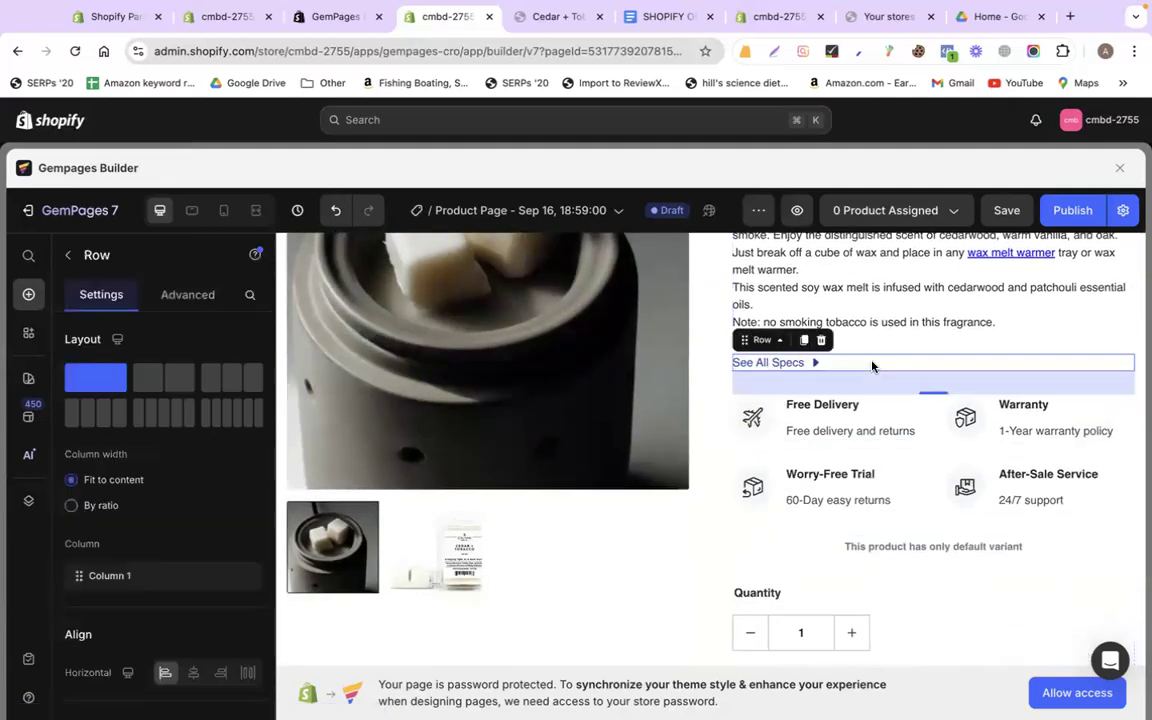
pyautogui.click(821, 340)
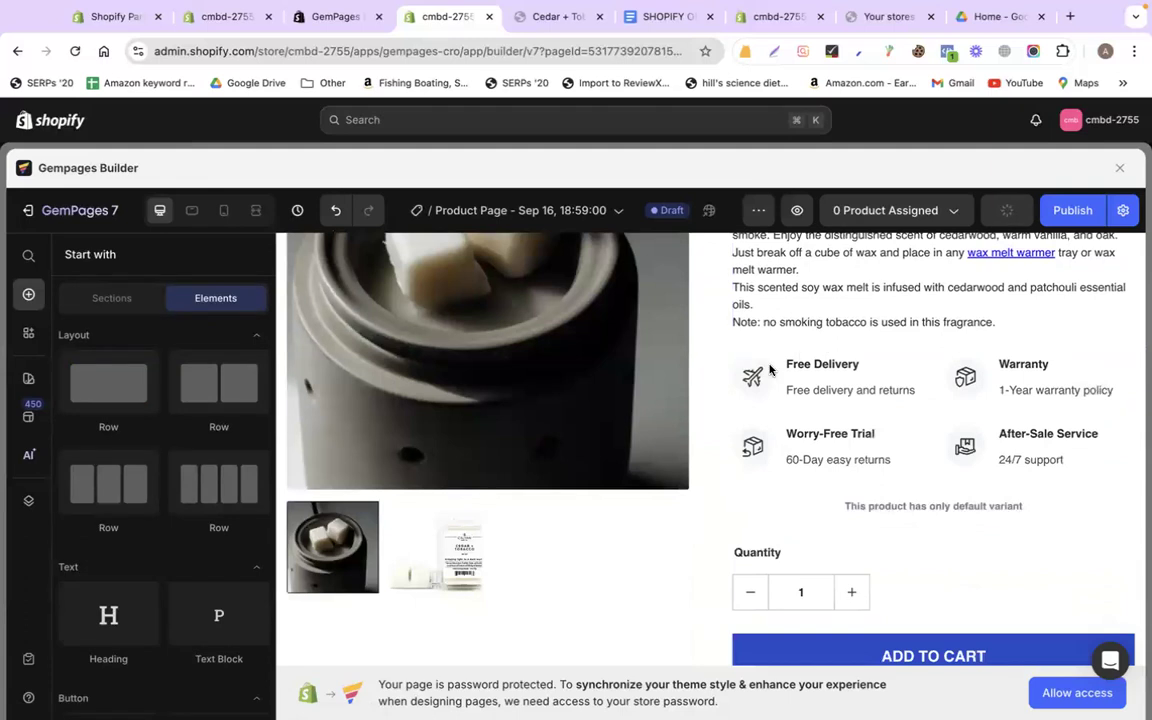
pyautogui.click(1080, 490)
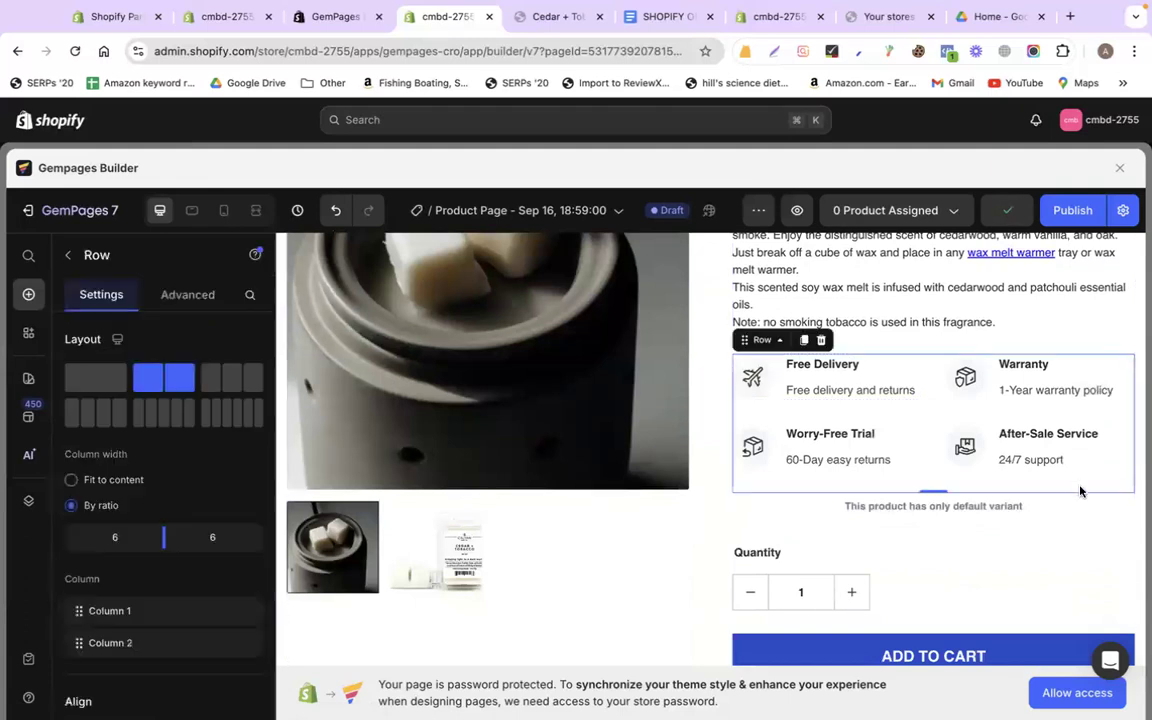
pyautogui.click(821, 340)
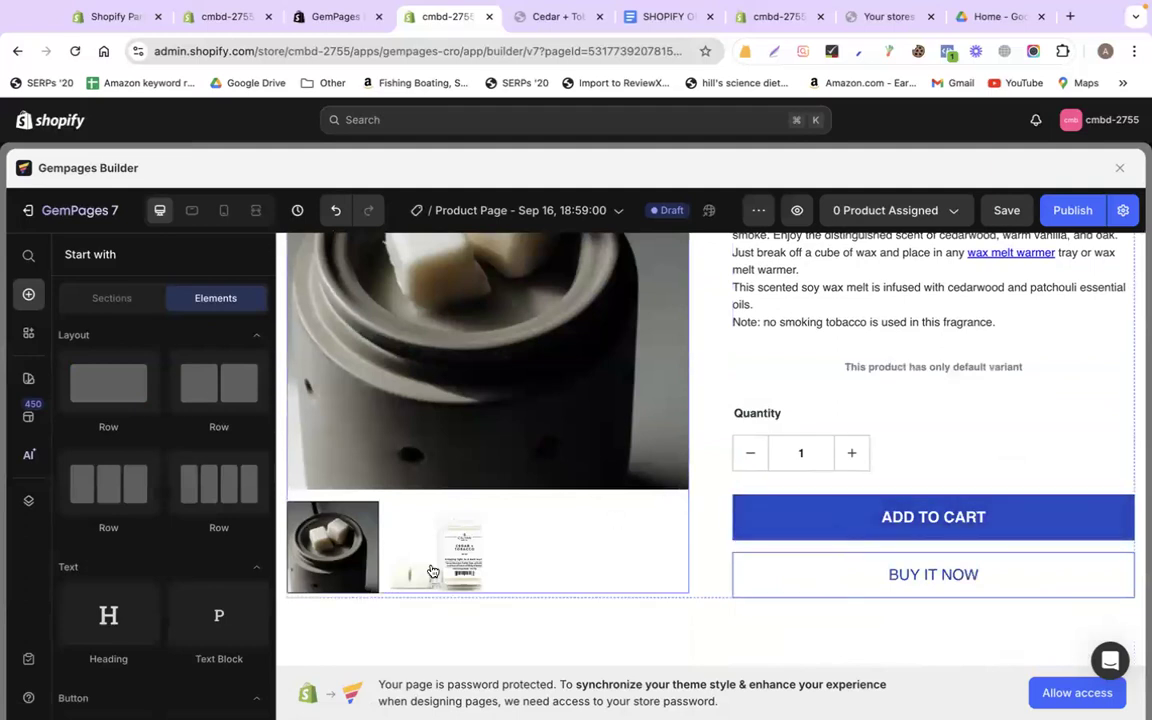
pyautogui.scroll(5, 667, 535)
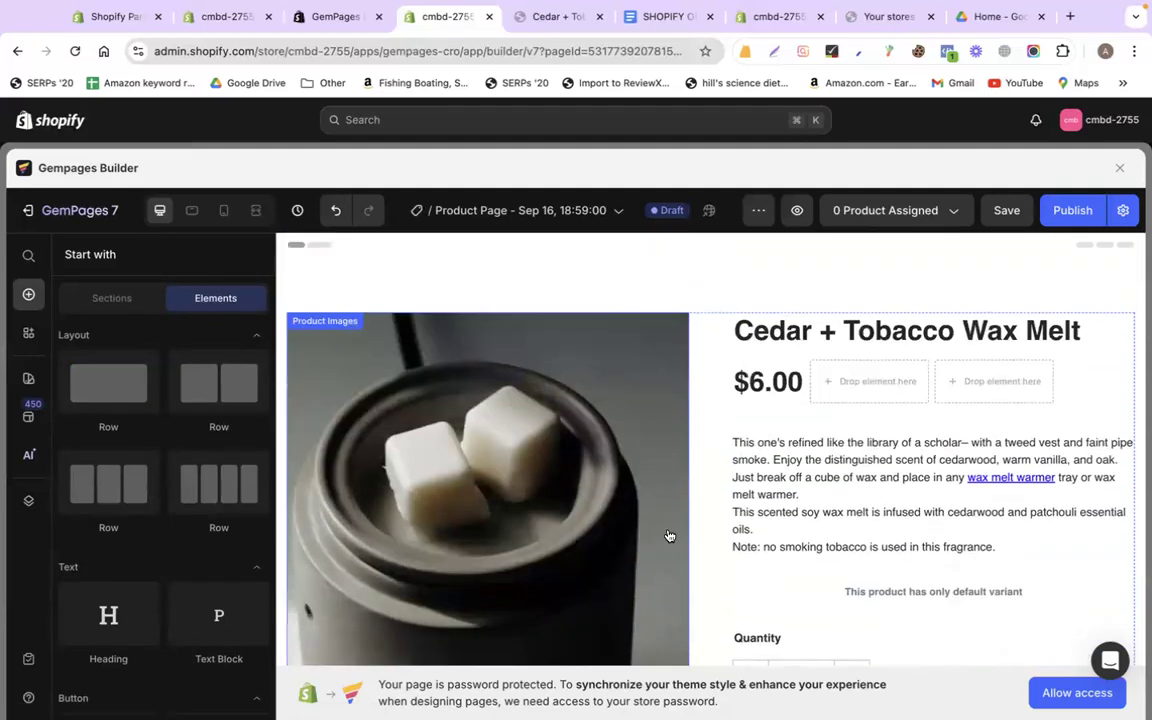
pyautogui.moveTo(668, 17); pyautogui.dragTo(560, 17)
pyautogui.scroll(20, 508, 366)
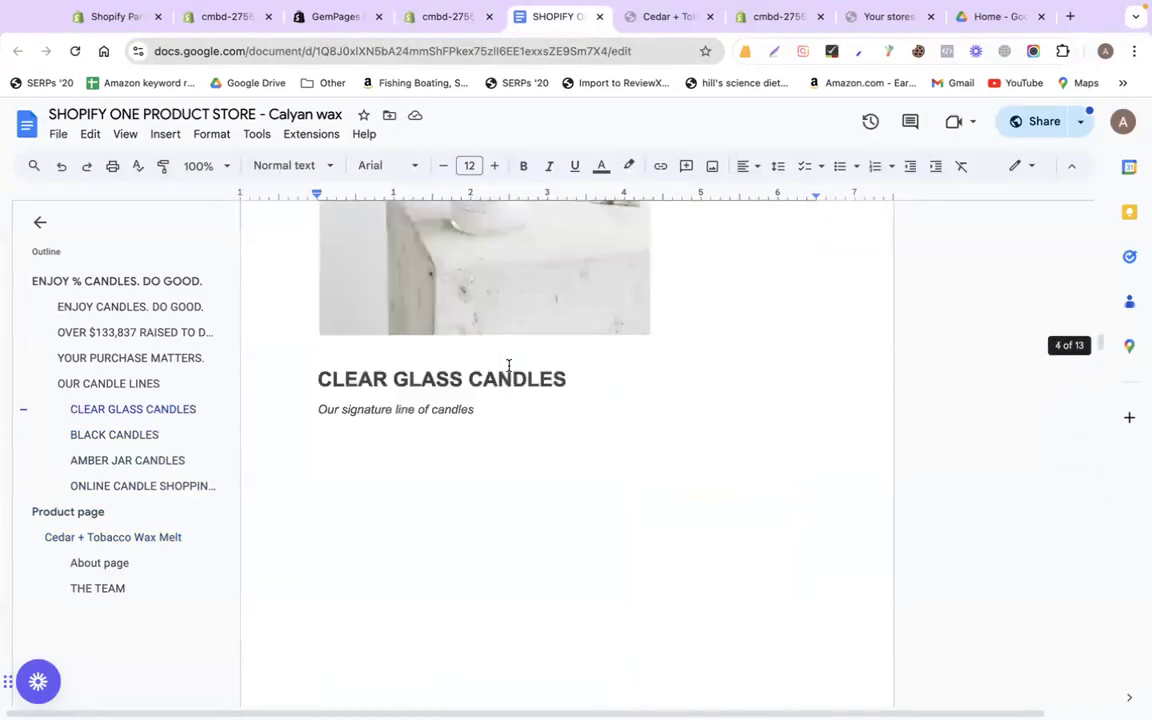
pyautogui.scroll(-5, 508, 366)
pyautogui.doubleClick(362, 262)
pyautogui.click(448, 17)
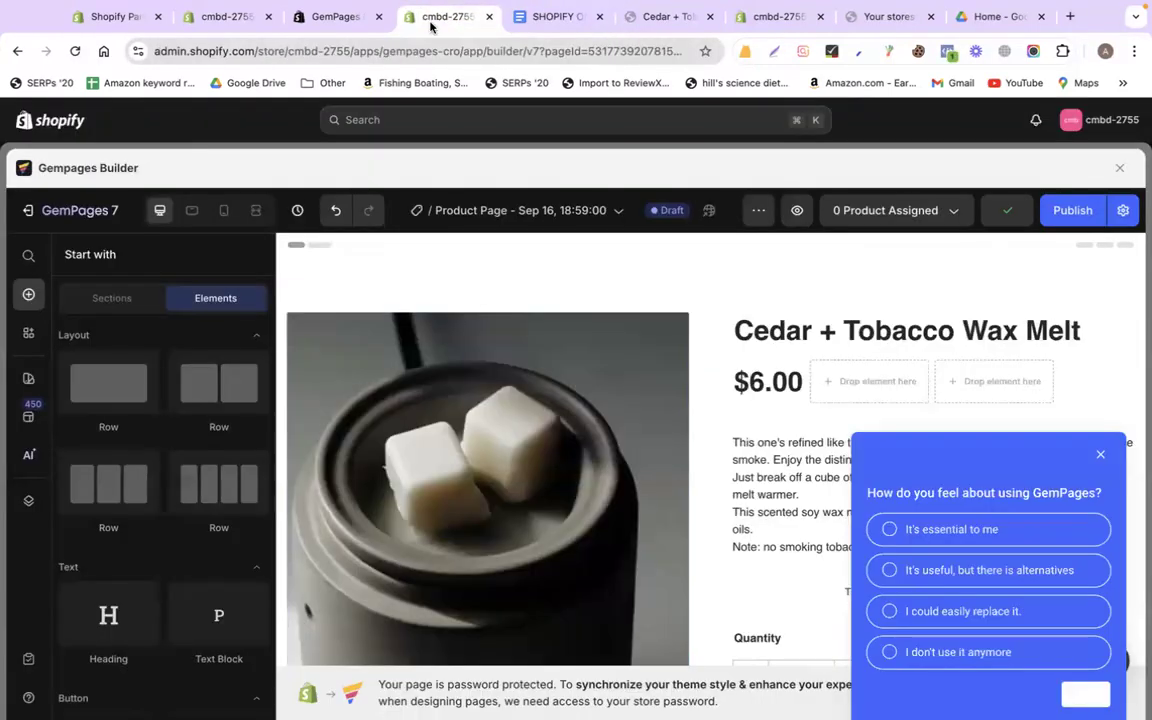
# Dismiss the feedback survey and keep the product title at Heading 2 style
pyautogui.click(1100, 454)
pyautogui.click(905, 335)
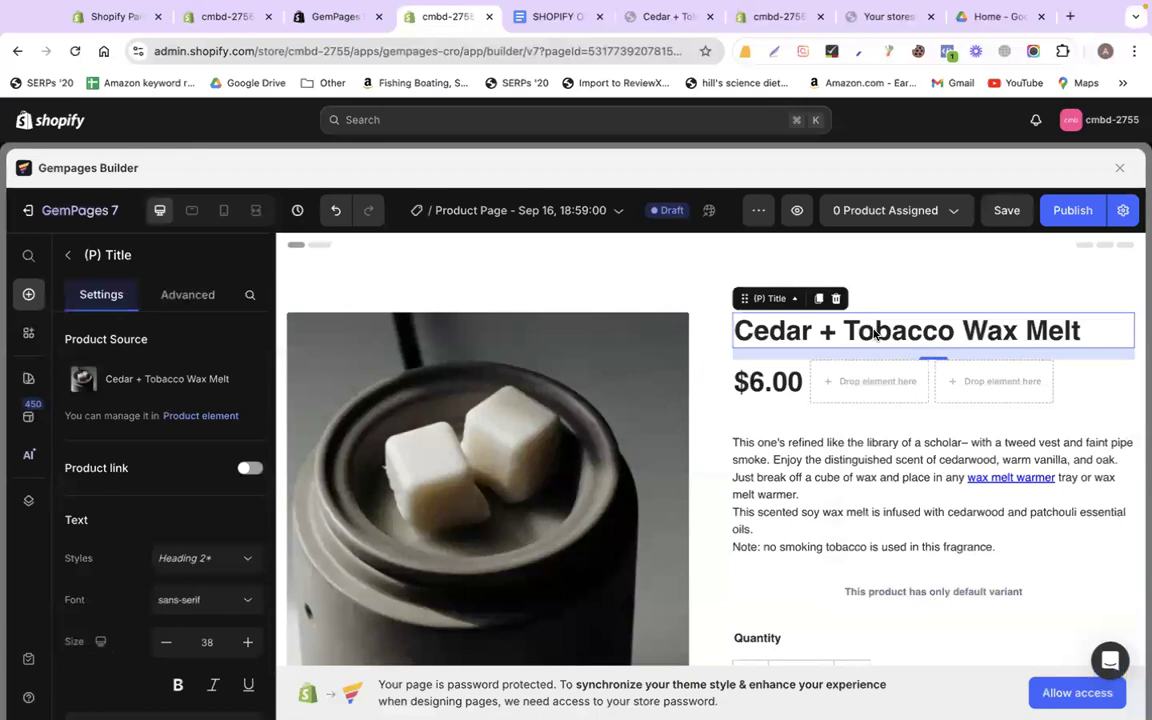
pyautogui.click(186, 561)
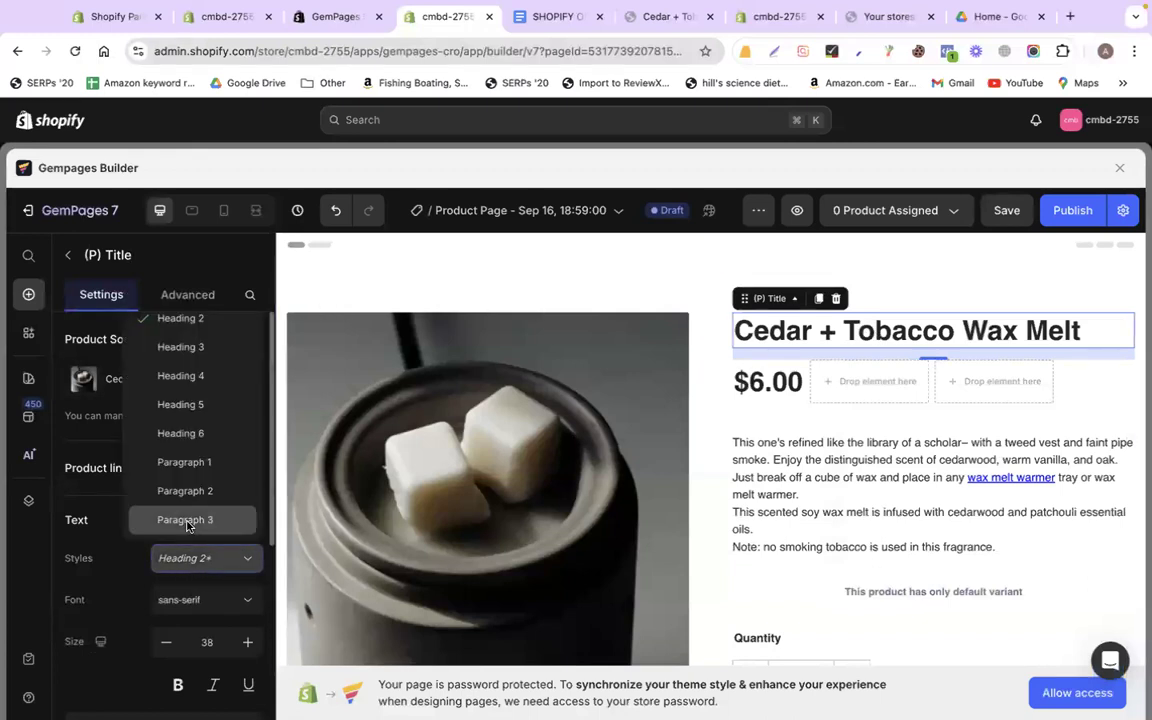
pyautogui.click(161, 320)
pyautogui.scroll(-1, 160, 506)
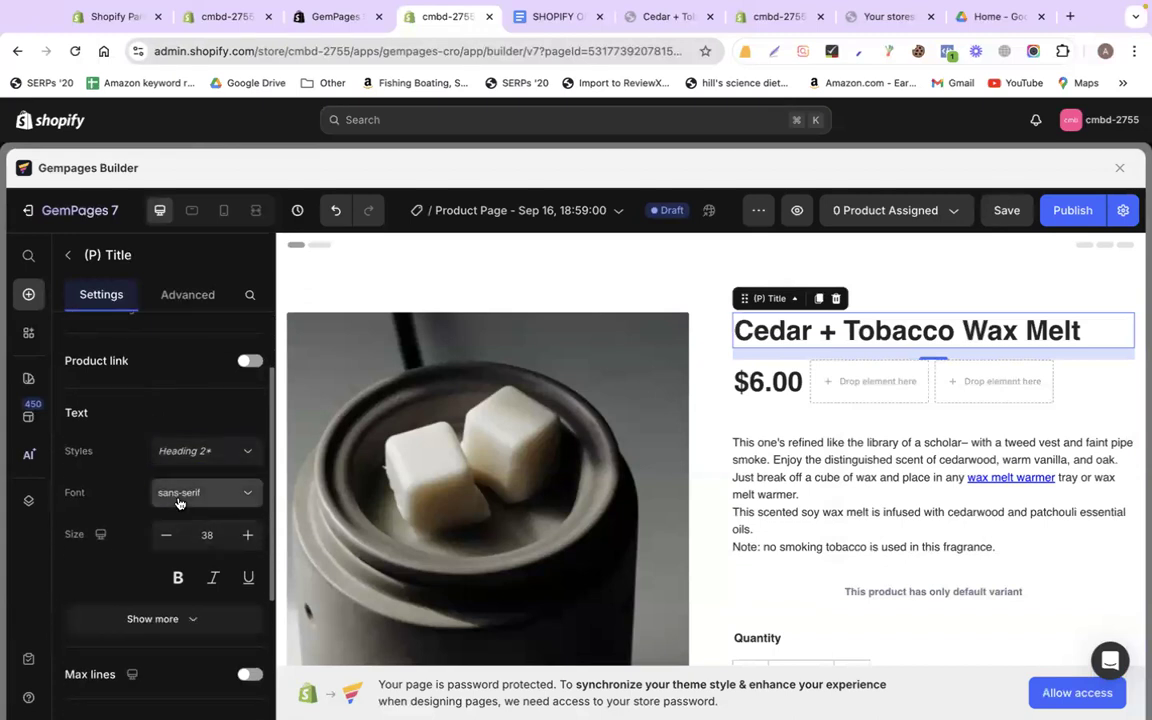
# Set the title font to Roboto and enlarge it to size 40
pyautogui.click(178, 502)
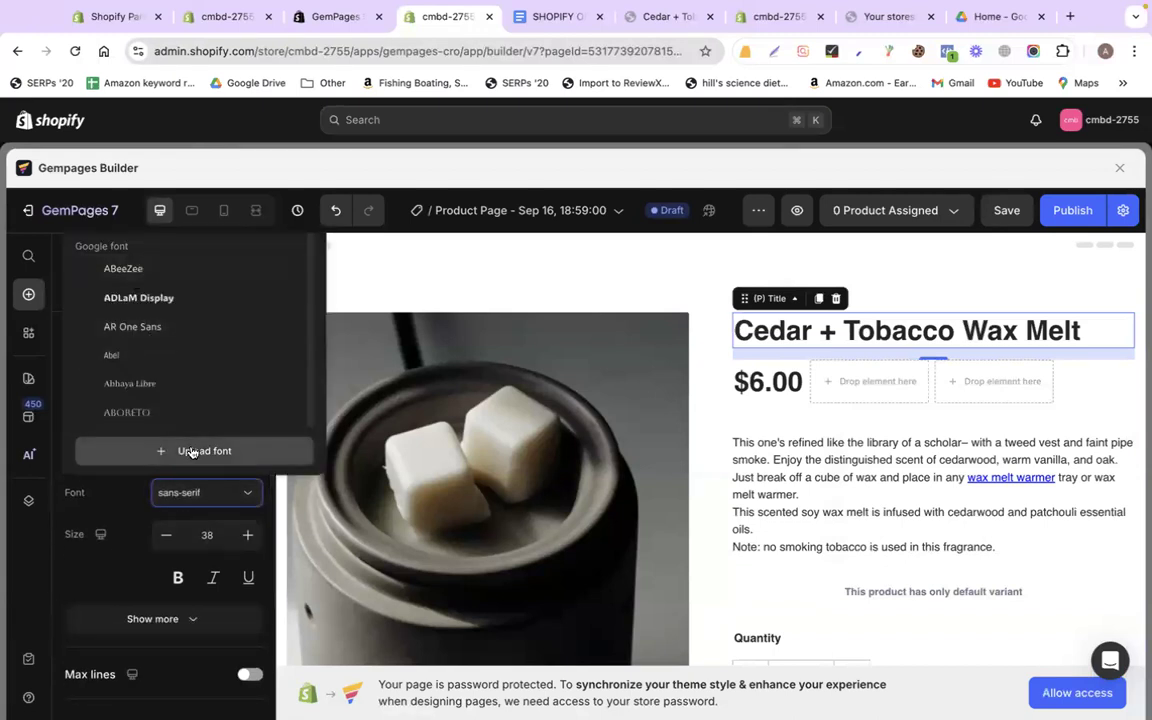
pyautogui.scroll(-2, 193, 365)
pyautogui.scroll(2, 193, 362)
pyautogui.scroll(1, 112, 547)
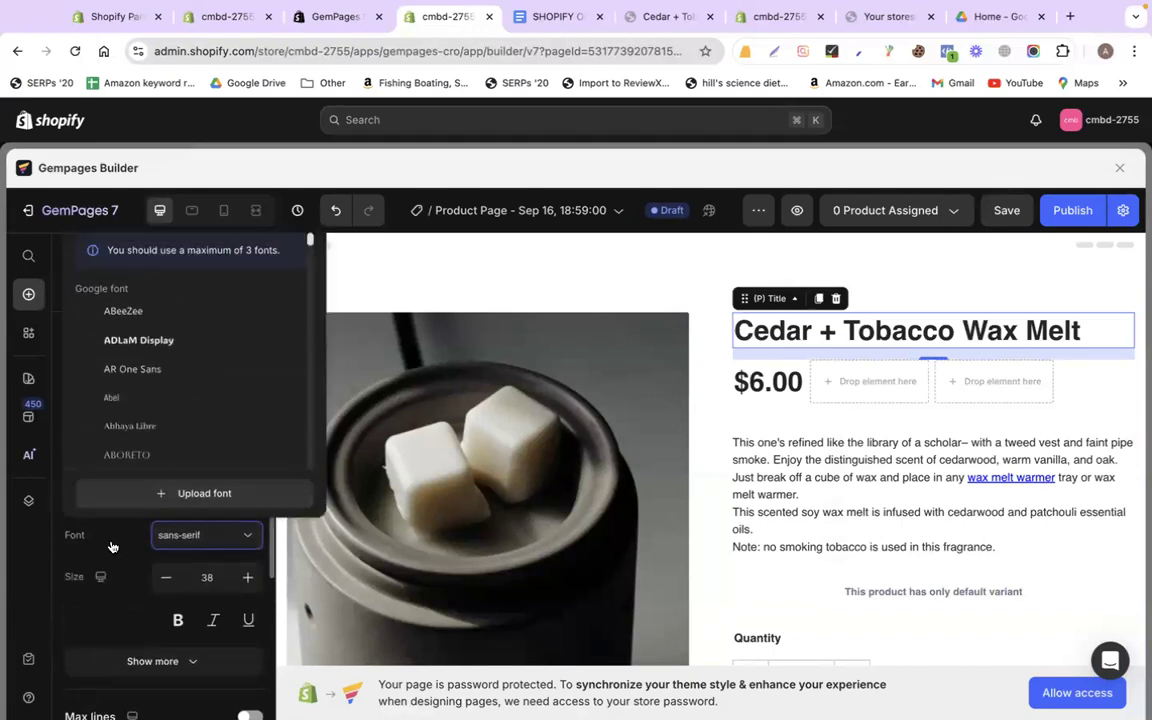
pyautogui.scroll(1, 112, 547)
pyautogui.click(125, 251)
pyautogui.write('robo')
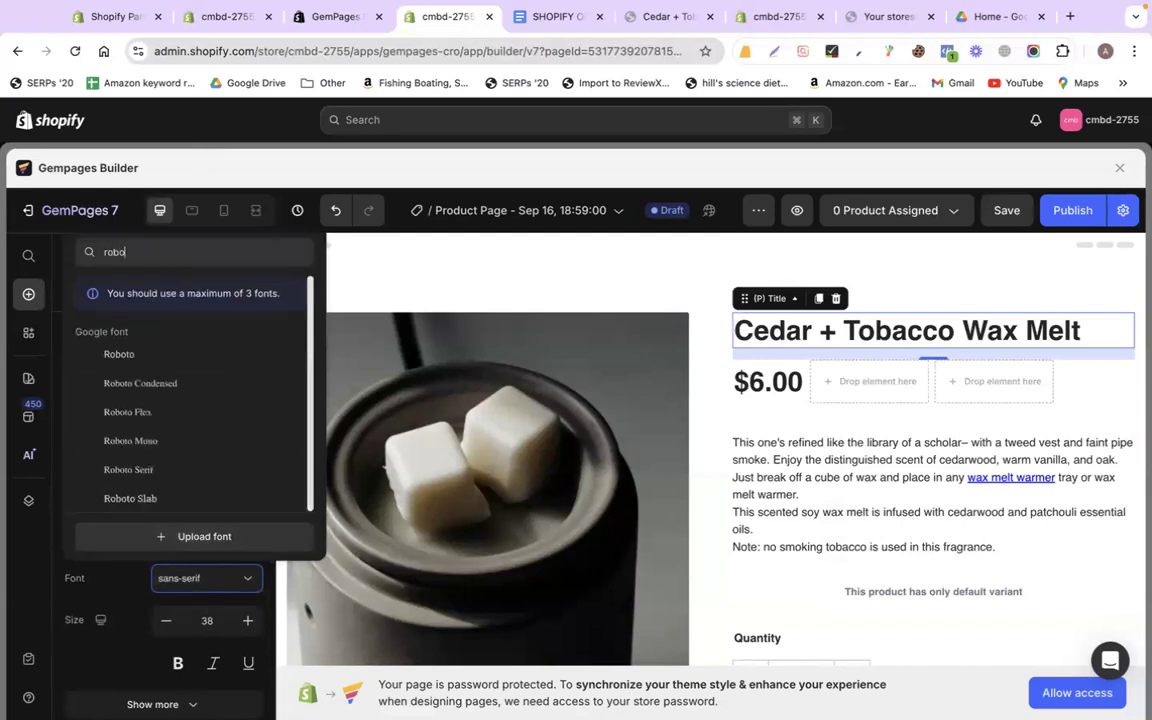
pyautogui.click(134, 355)
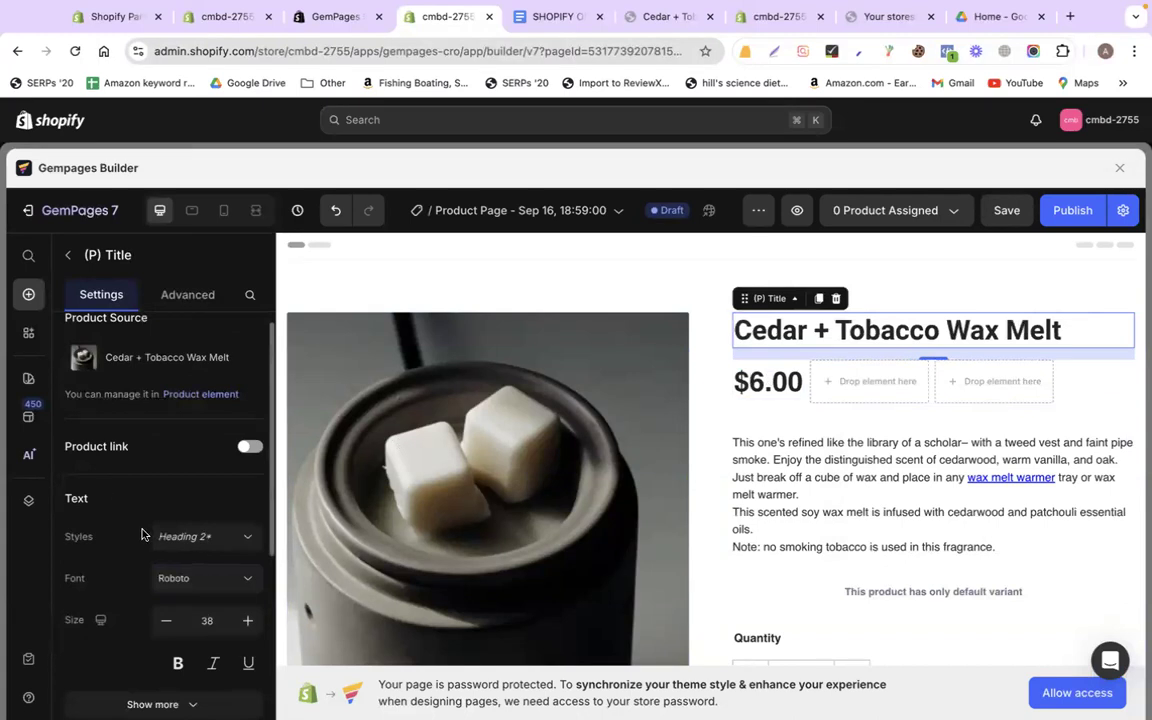
pyautogui.scroll(-3, 147, 532)
pyautogui.click(248, 494)
pyautogui.click(248, 494)
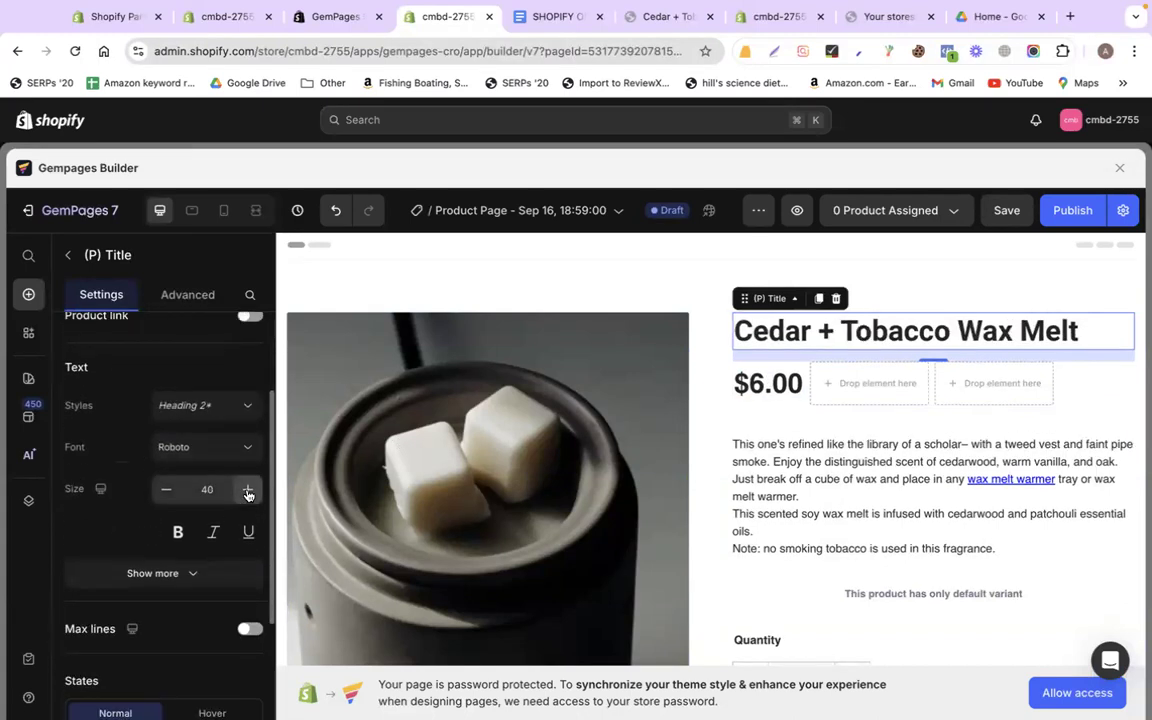
pyautogui.scroll(-4, 181, 552)
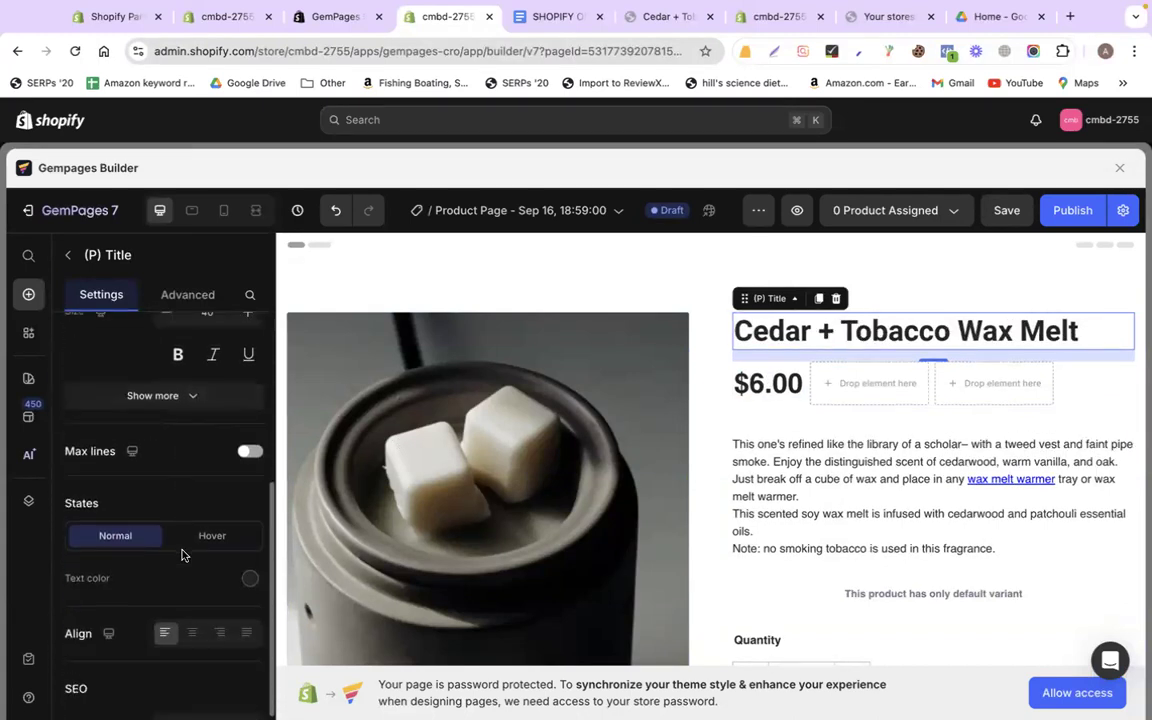
# Switch the product description block's font to Roboto
pyautogui.click(760, 452)
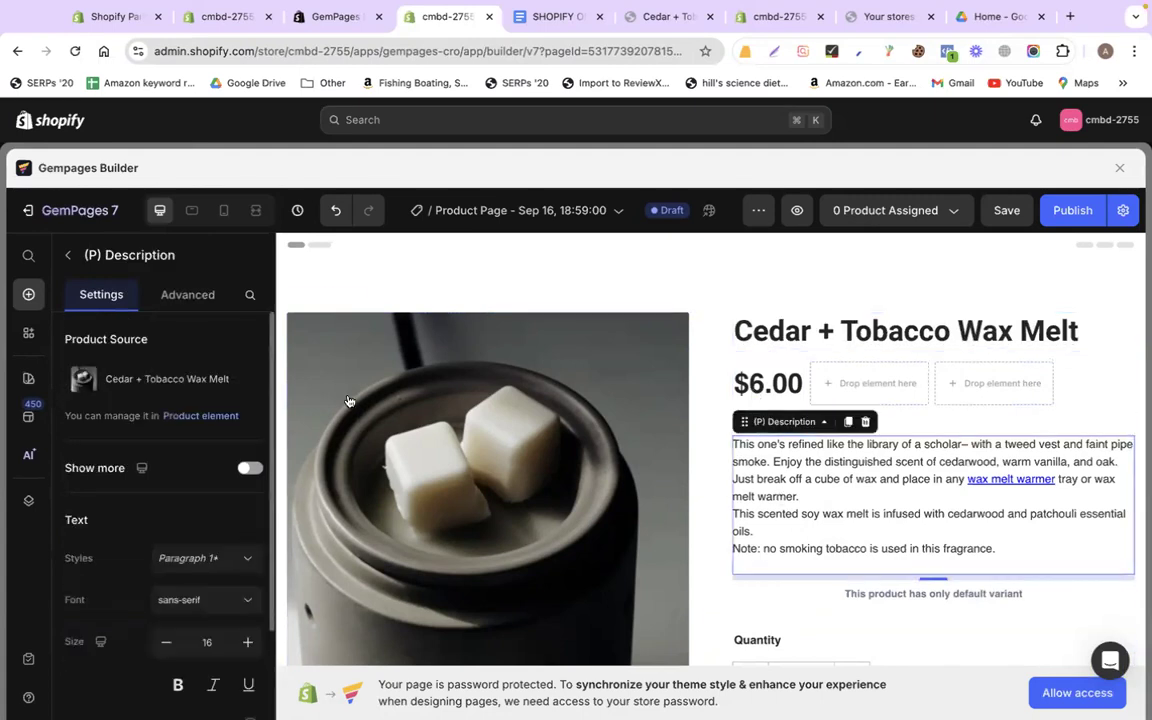
pyautogui.click(186, 594)
pyautogui.click(154, 377)
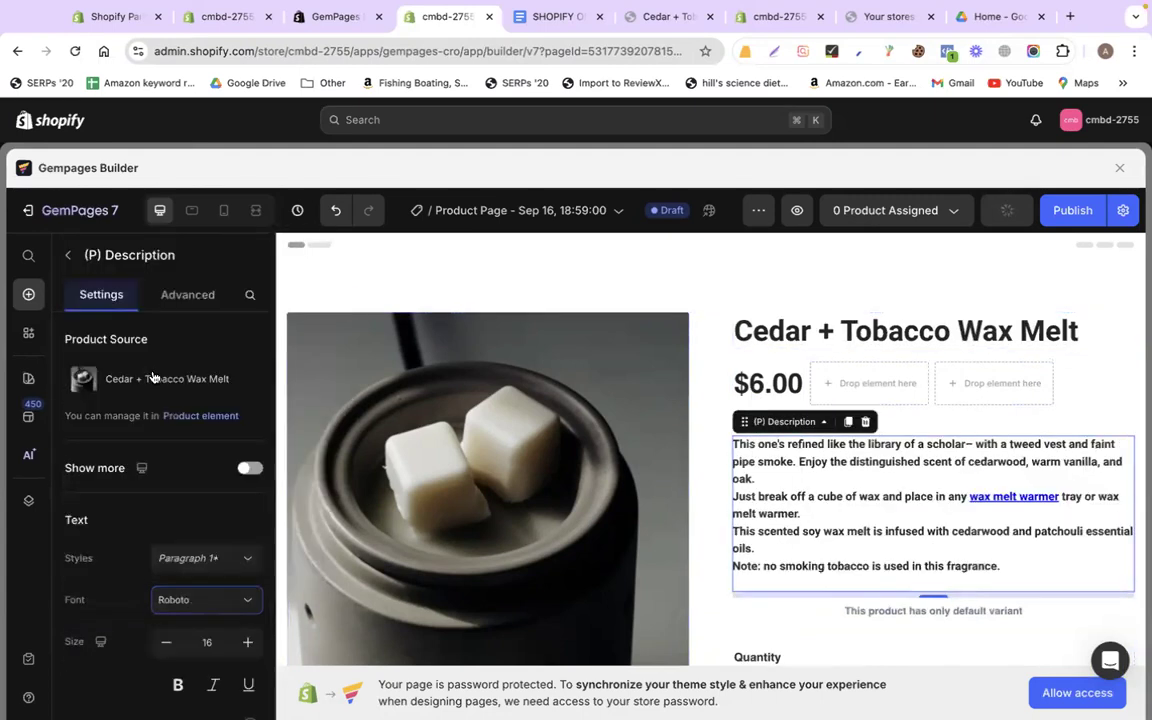
pyautogui.scroll(-4, 661, 560)
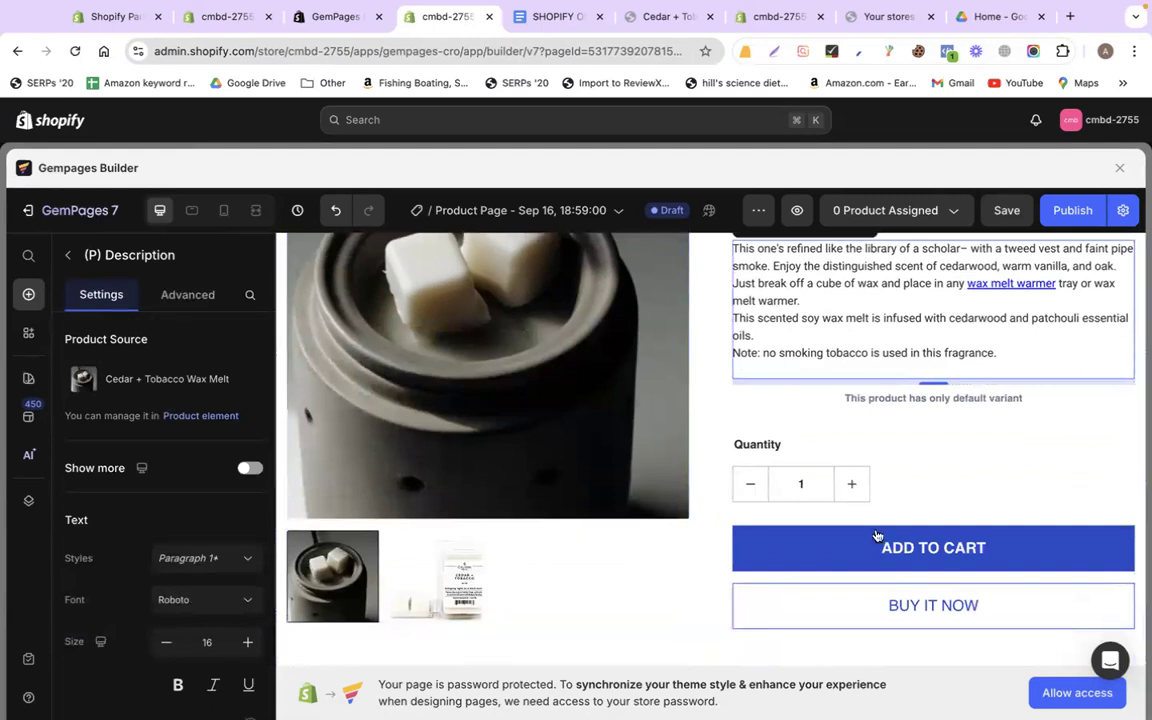
# Bring up the ADD TO CART button's background colour settings
pyautogui.click(1038, 539)
pyautogui.click(493, 256)
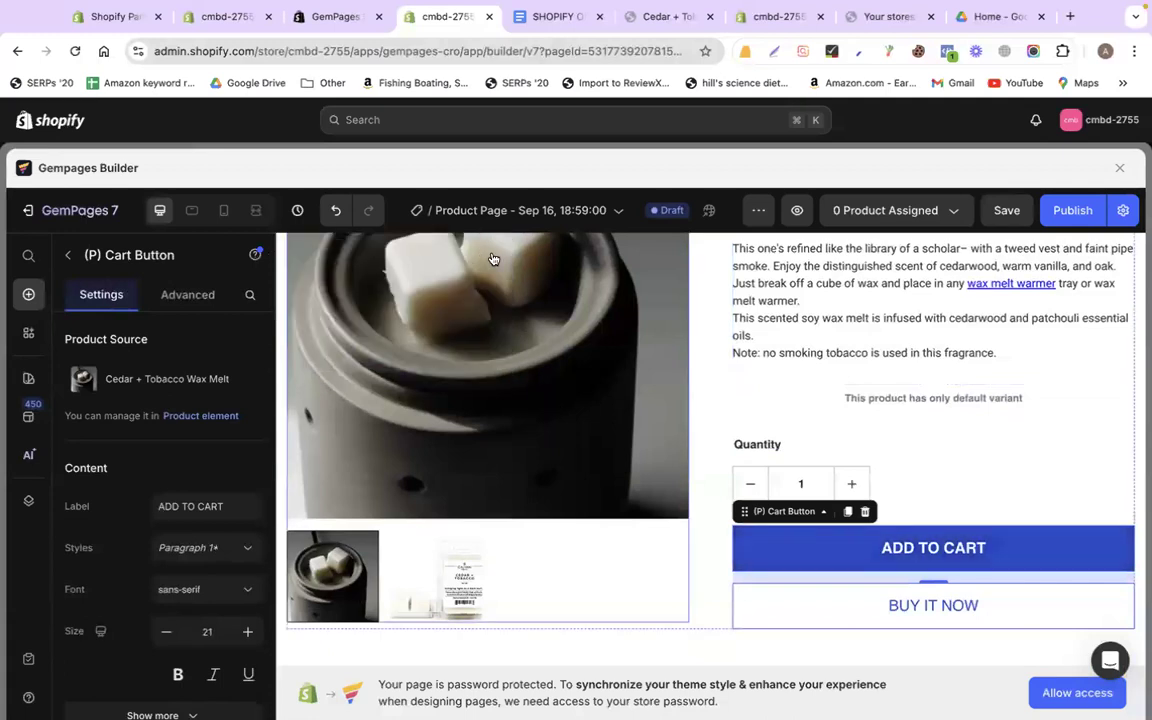
pyautogui.scroll(-10, 148, 606)
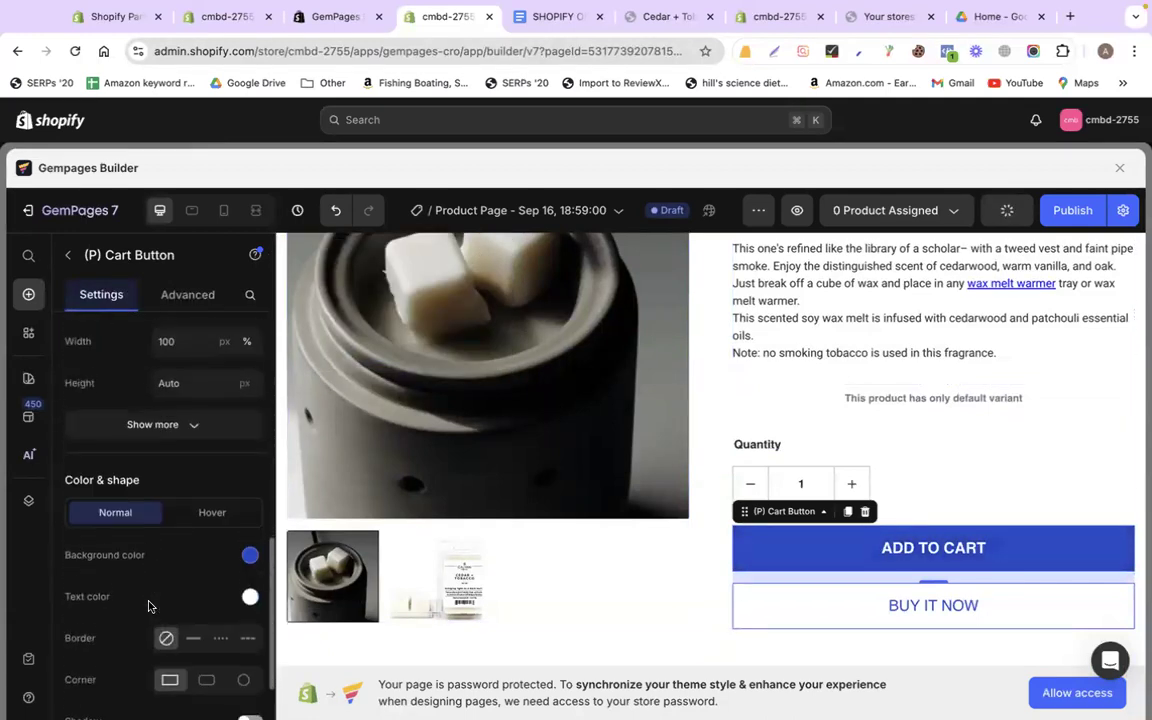
pyautogui.scroll(-1, 148, 606)
pyautogui.click(248, 530)
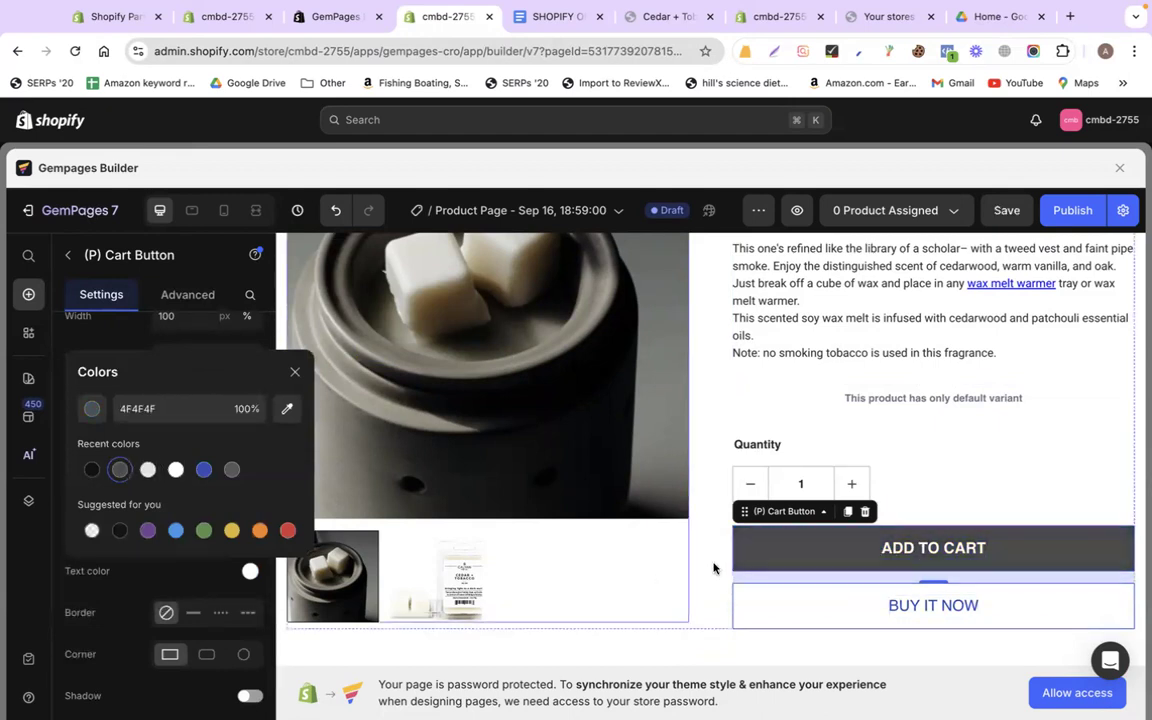
# Make the BUY IT NOW button text black and review its border colour
pyautogui.click(790, 612)
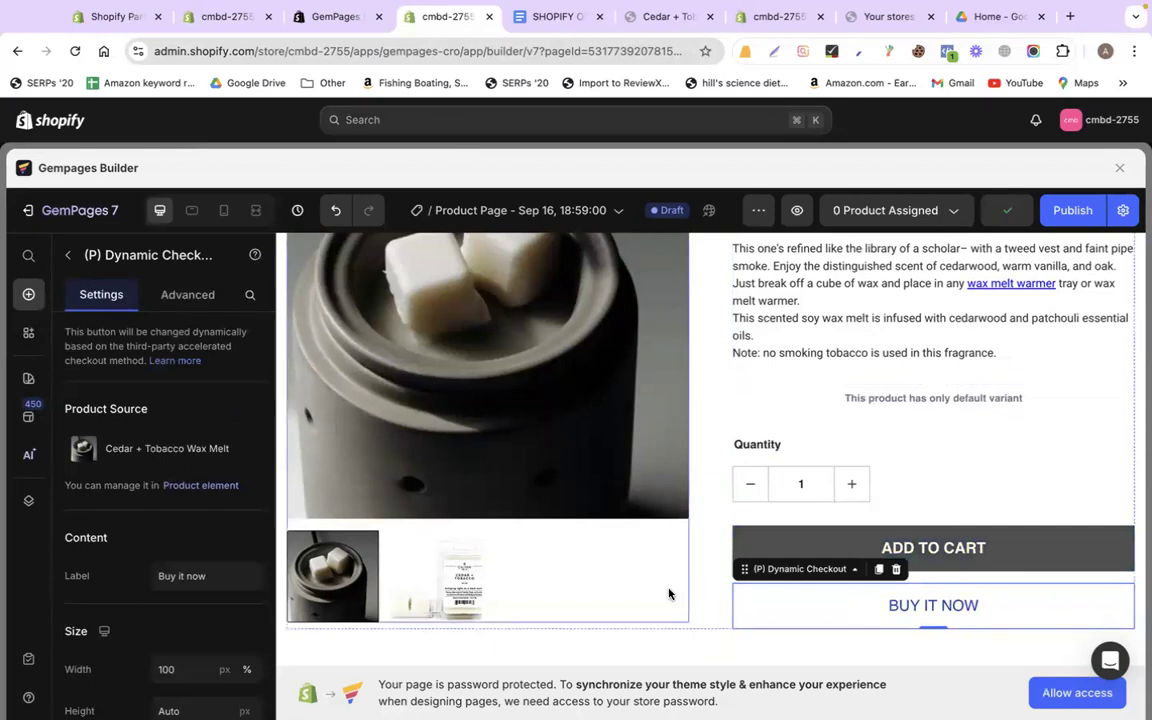
pyautogui.scroll(-3, 680, 590)
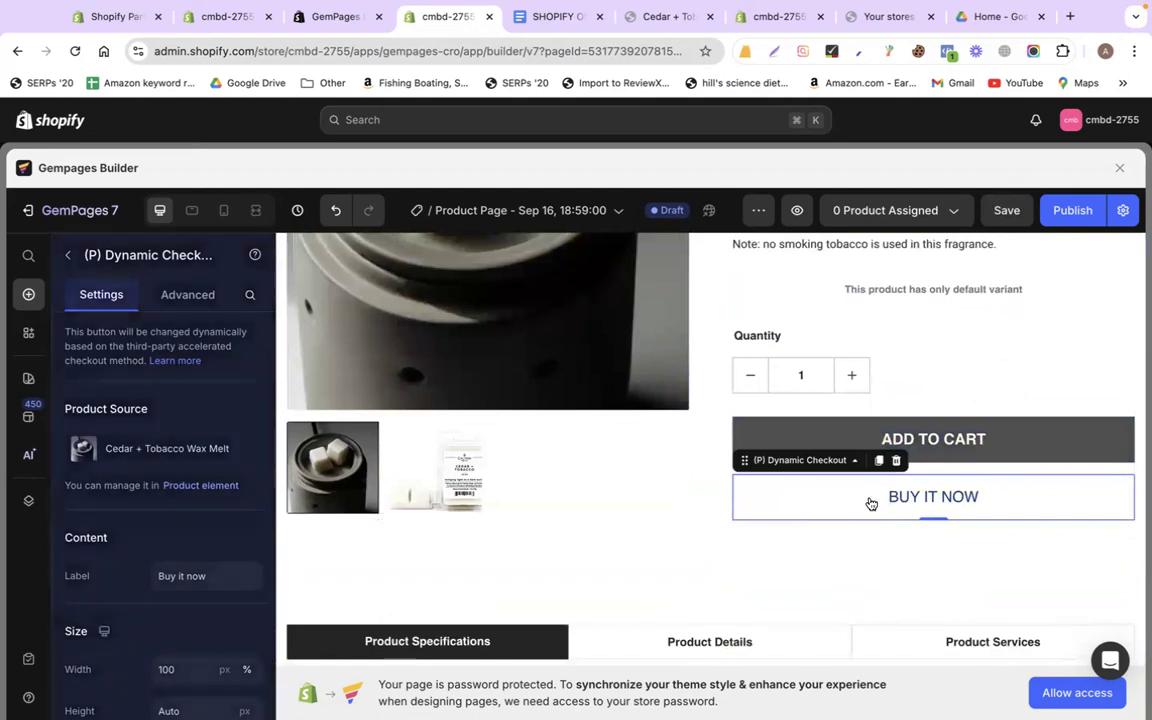
pyautogui.scroll(-5, 208, 587)
pyautogui.scroll(-3, 208, 587)
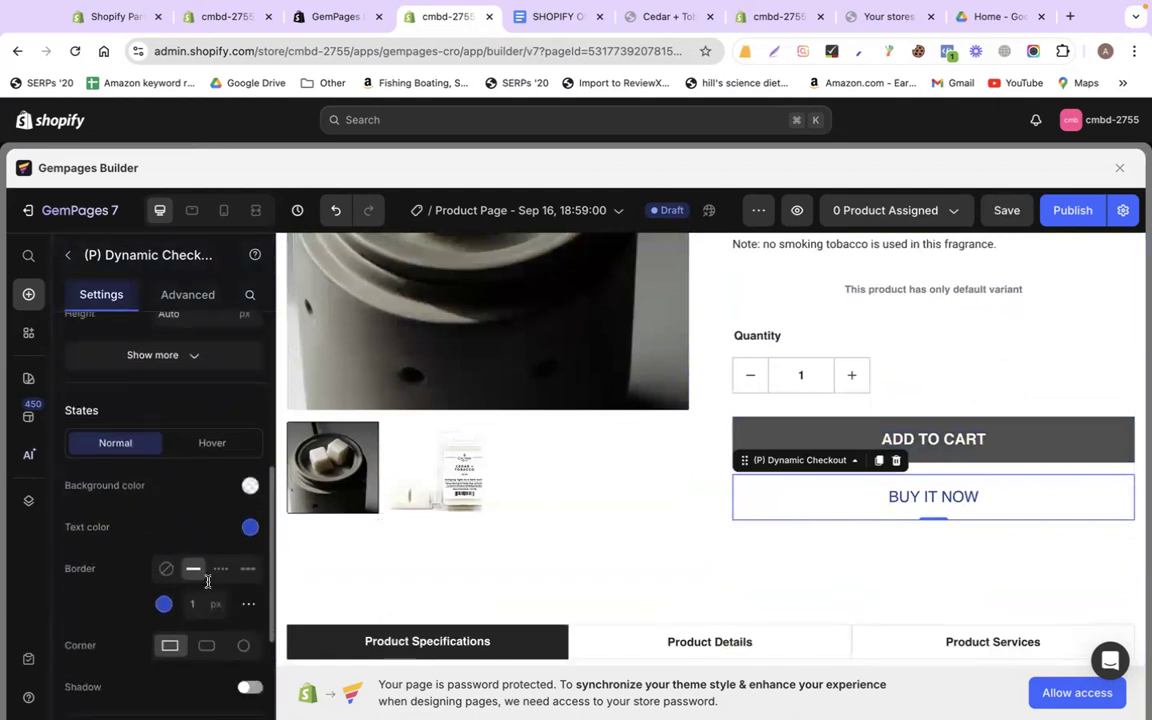
pyautogui.click(250, 506)
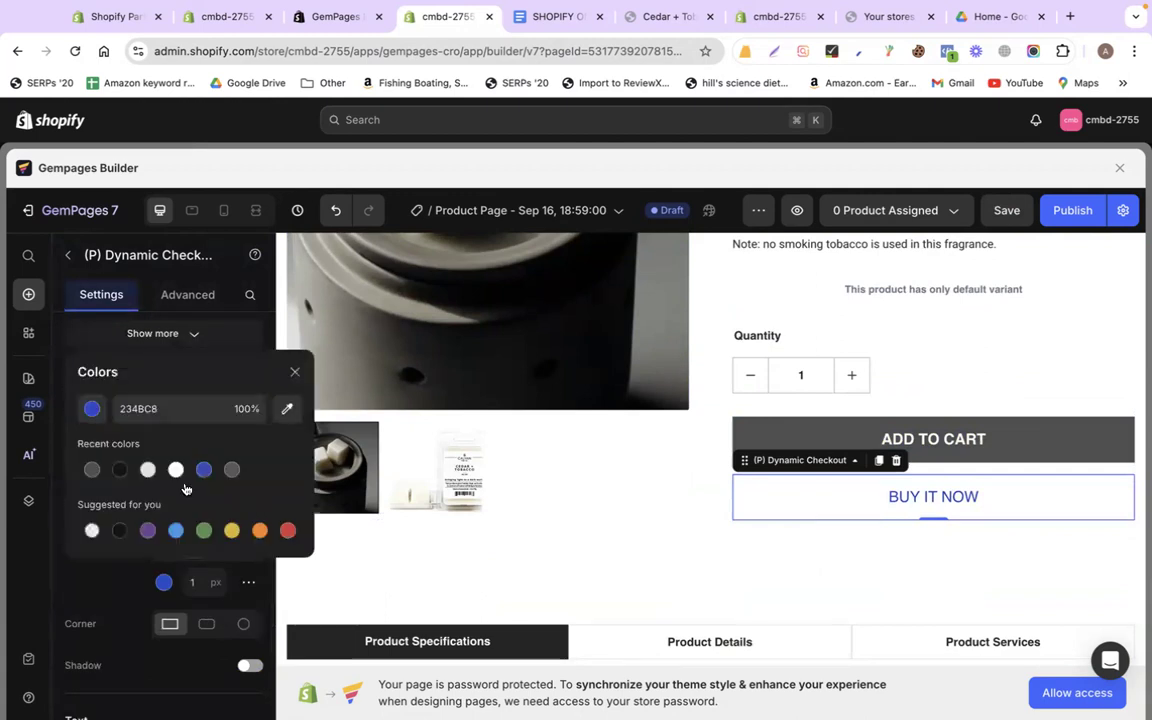
pyautogui.click(120, 470)
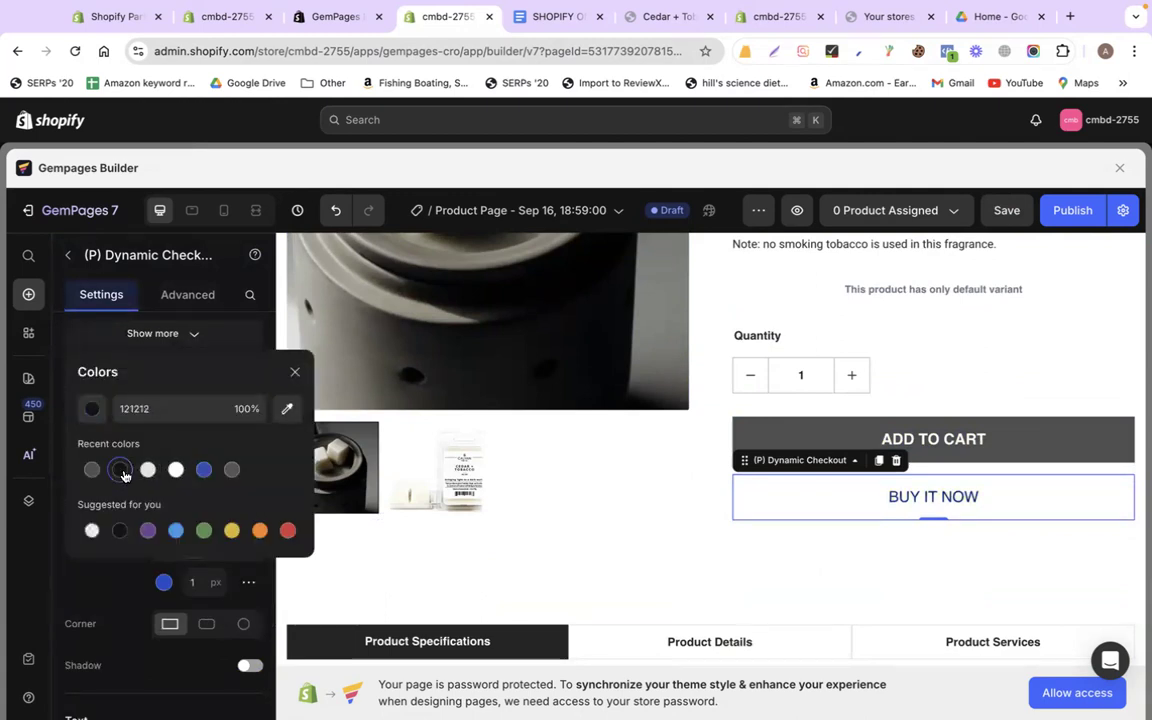
pyautogui.click(121, 576)
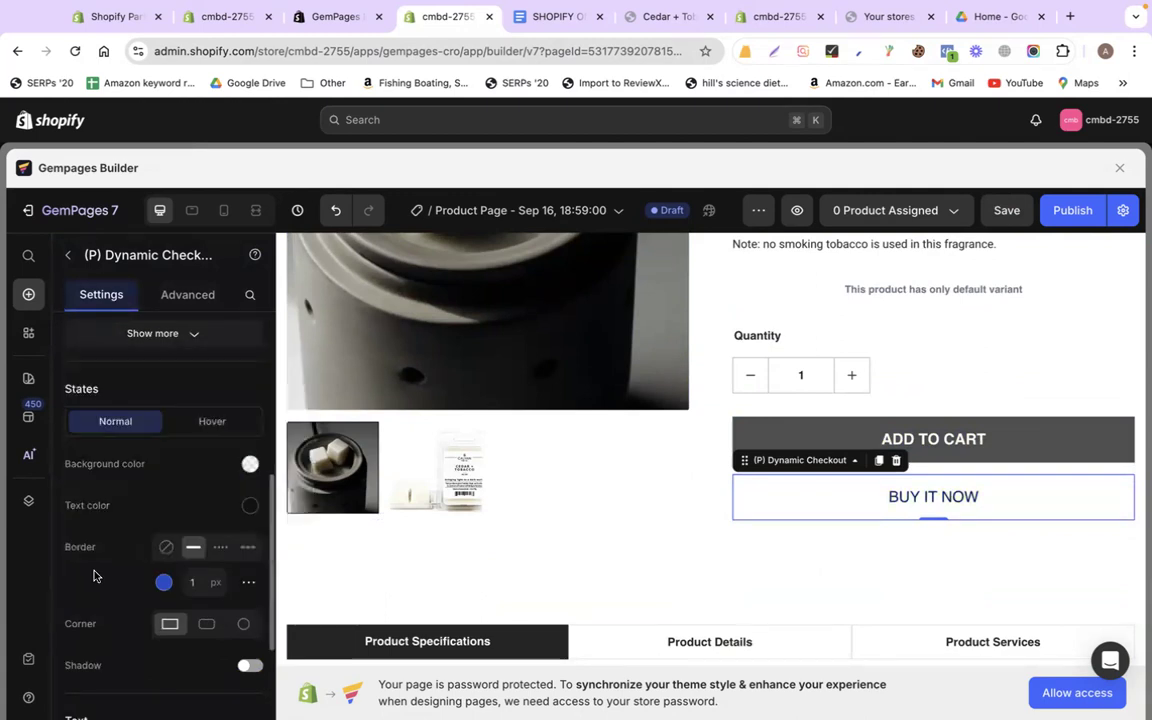
pyautogui.click(164, 586)
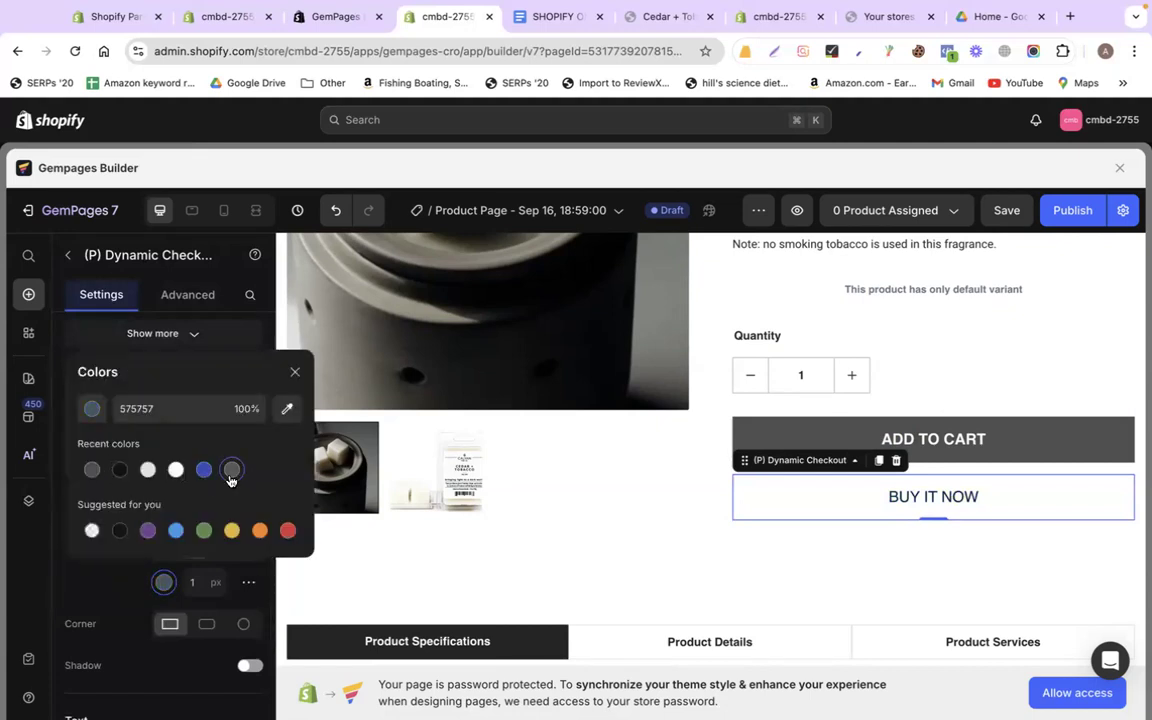
pyautogui.click(744, 582)
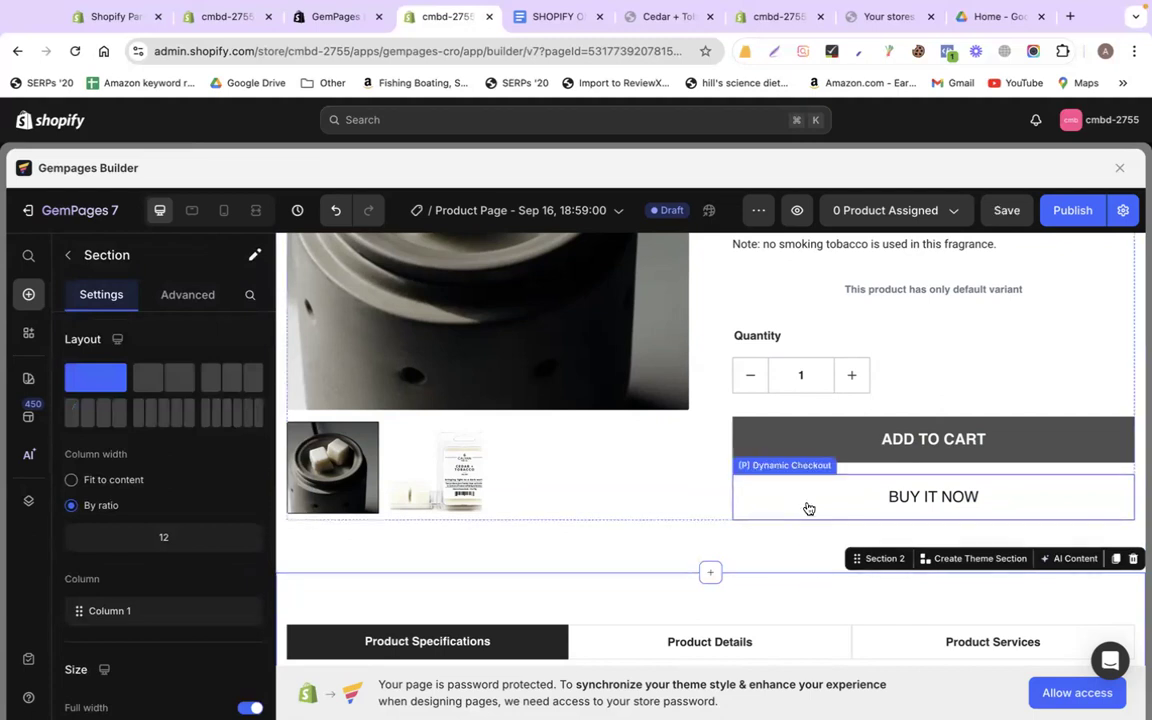
# Inspect the BUY IT NOW button's Hover state styling, then return to Normal
pyautogui.scroll(-5, 809, 508)
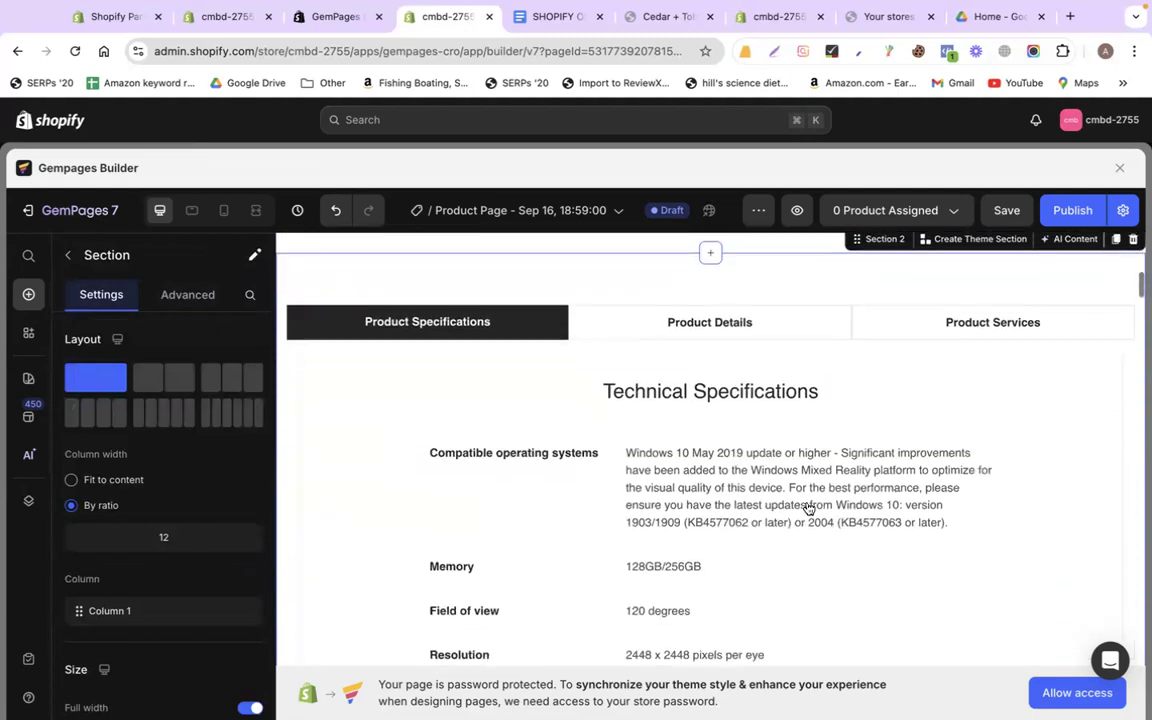
pyautogui.scroll(4, 427, 532)
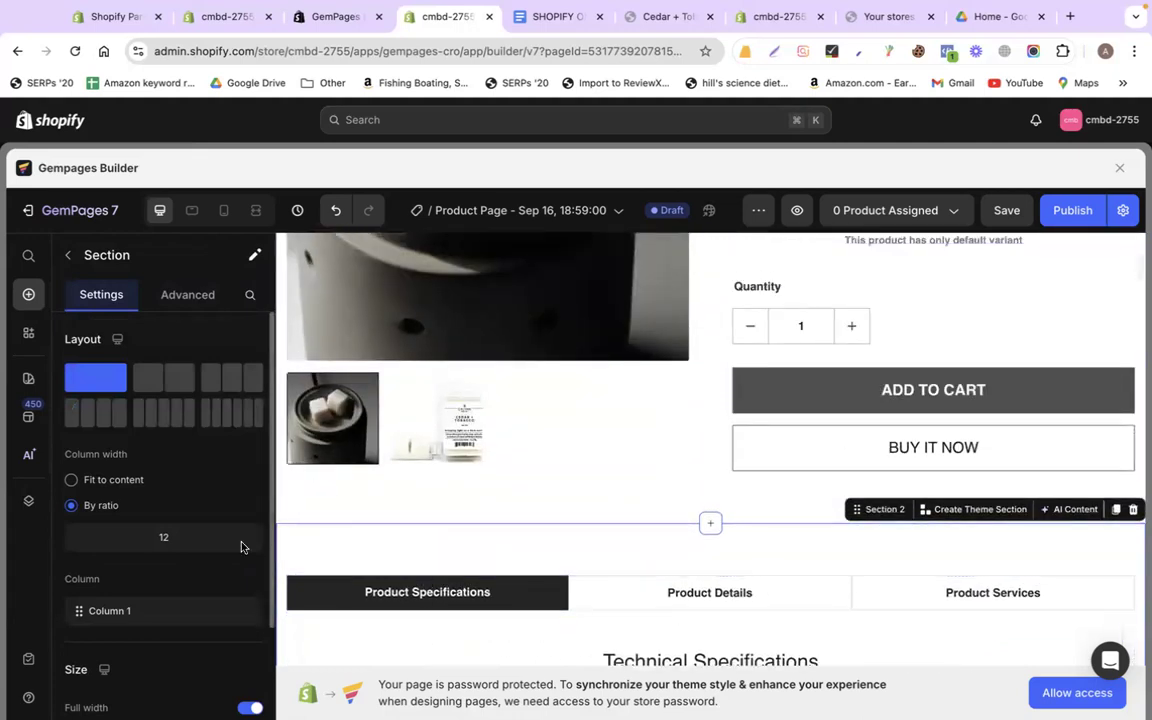
pyautogui.scroll(-4, 241, 547)
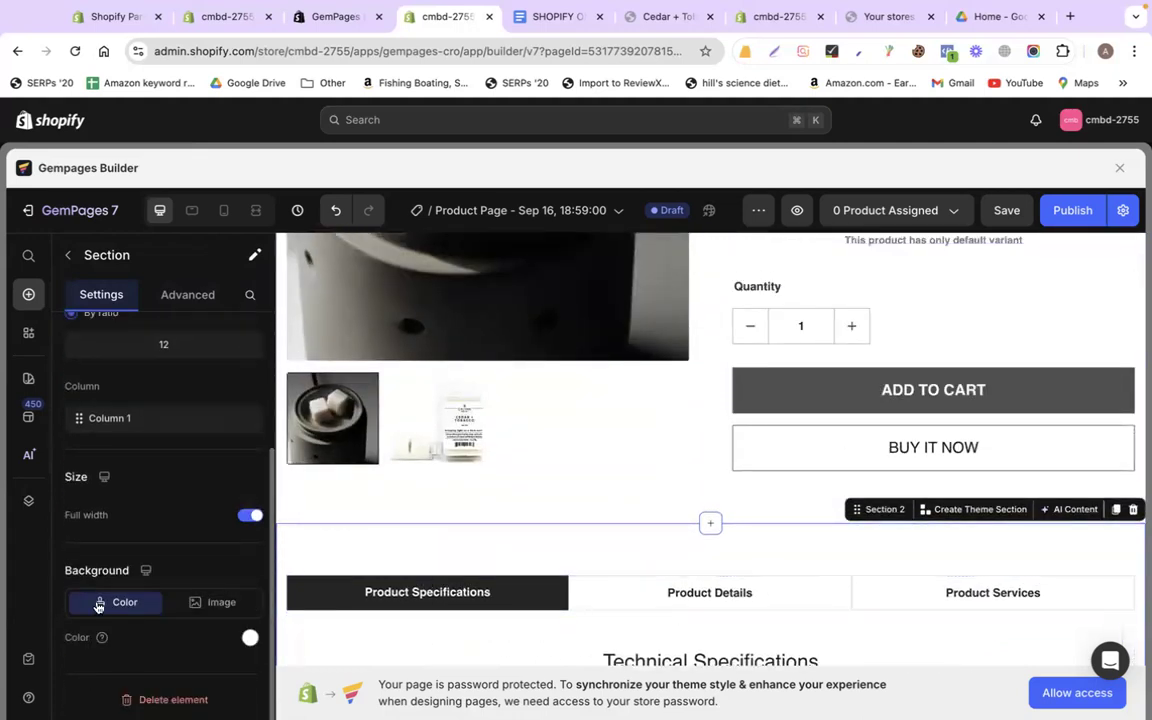
pyautogui.scroll(1, 155, 557)
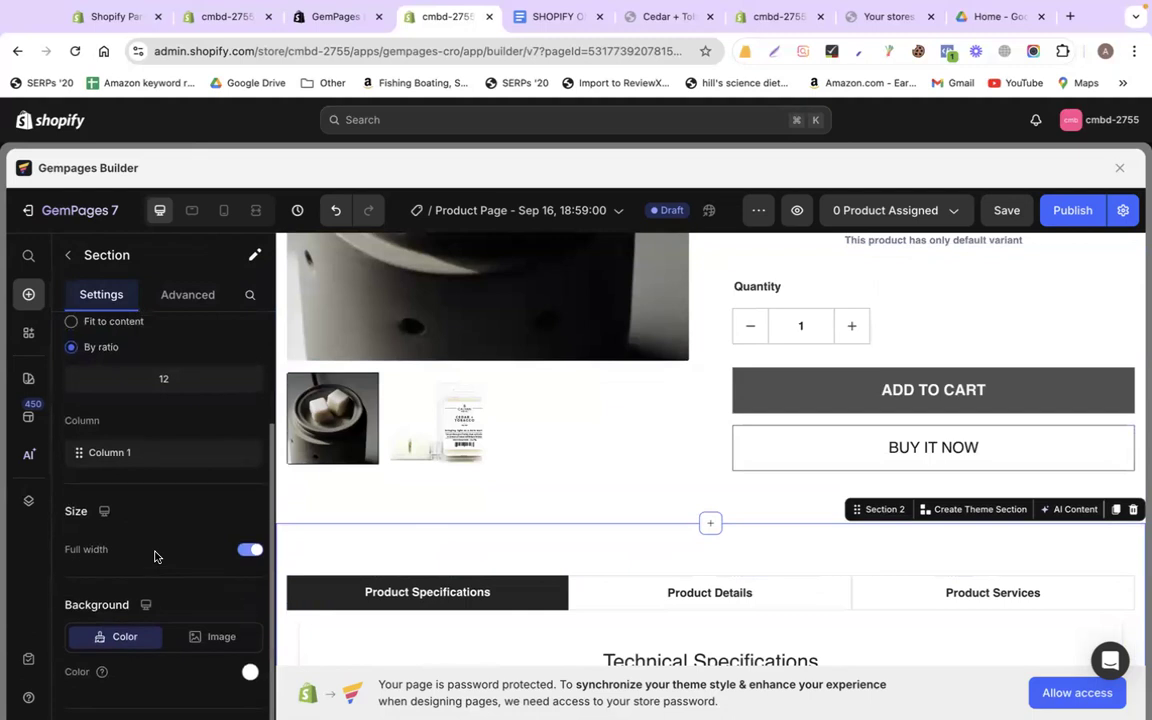
pyautogui.scroll(3, 155, 557)
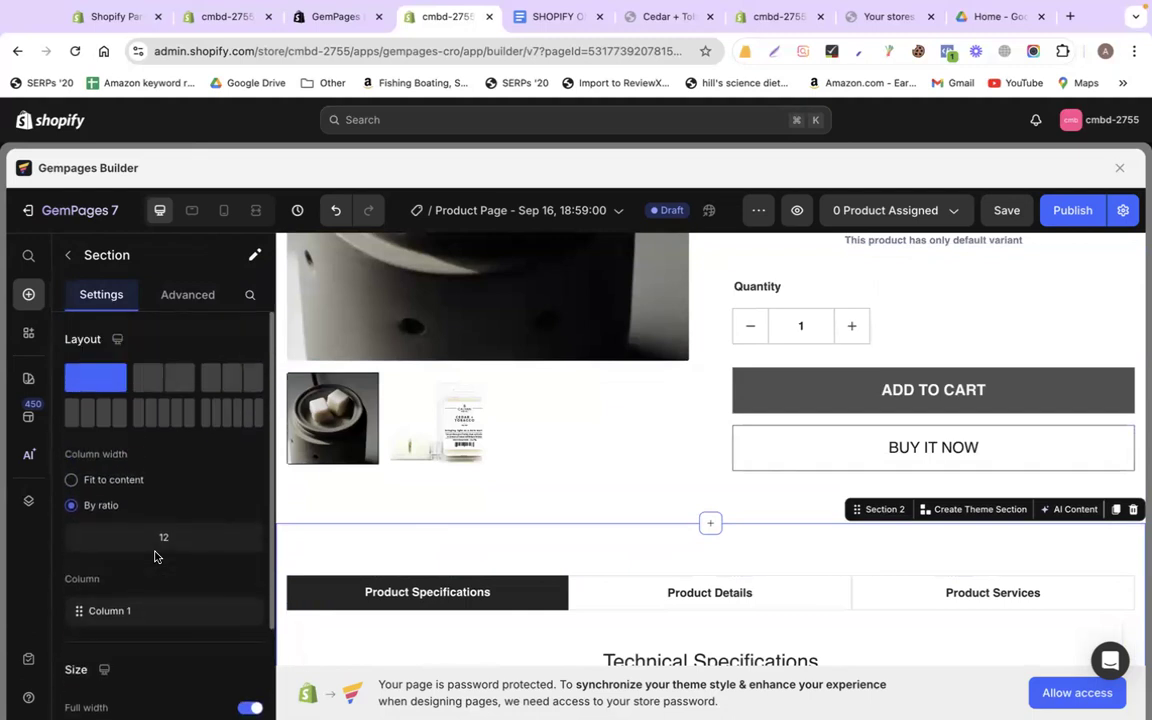
pyautogui.click(805, 457)
pyautogui.scroll(-4, 207, 568)
pyautogui.scroll(-3, 207, 568)
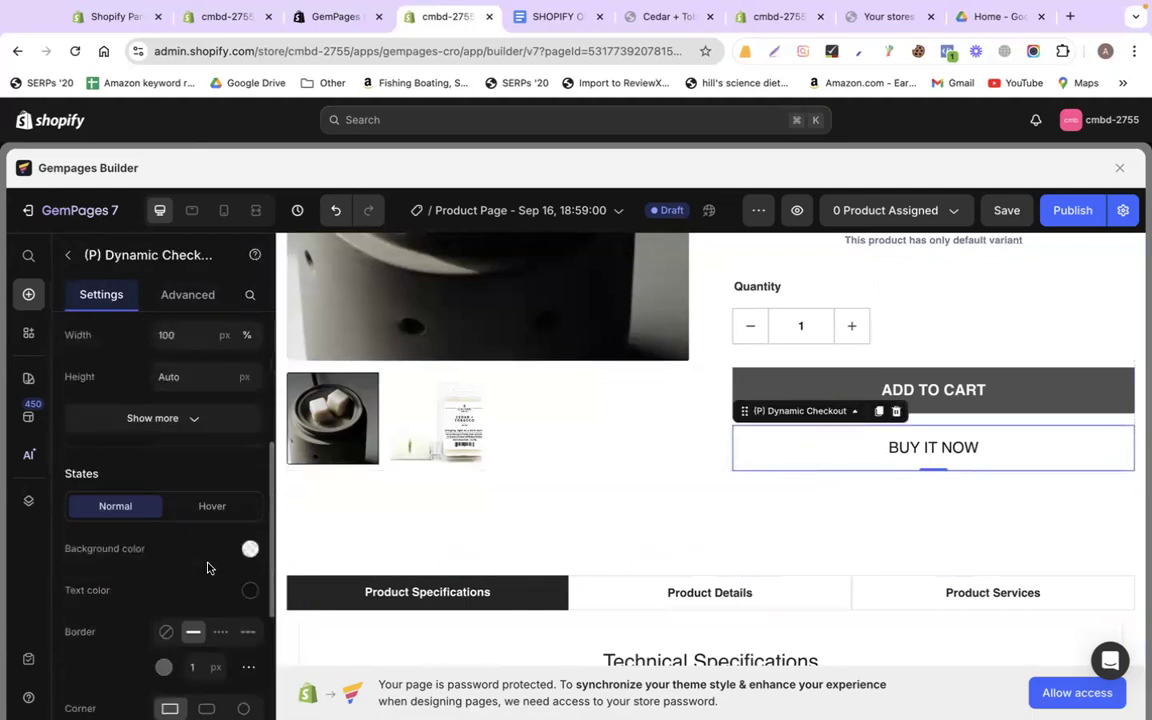
pyautogui.click(208, 502)
pyautogui.scroll(-1, 207, 501)
pyautogui.scroll(-5, 206, 498)
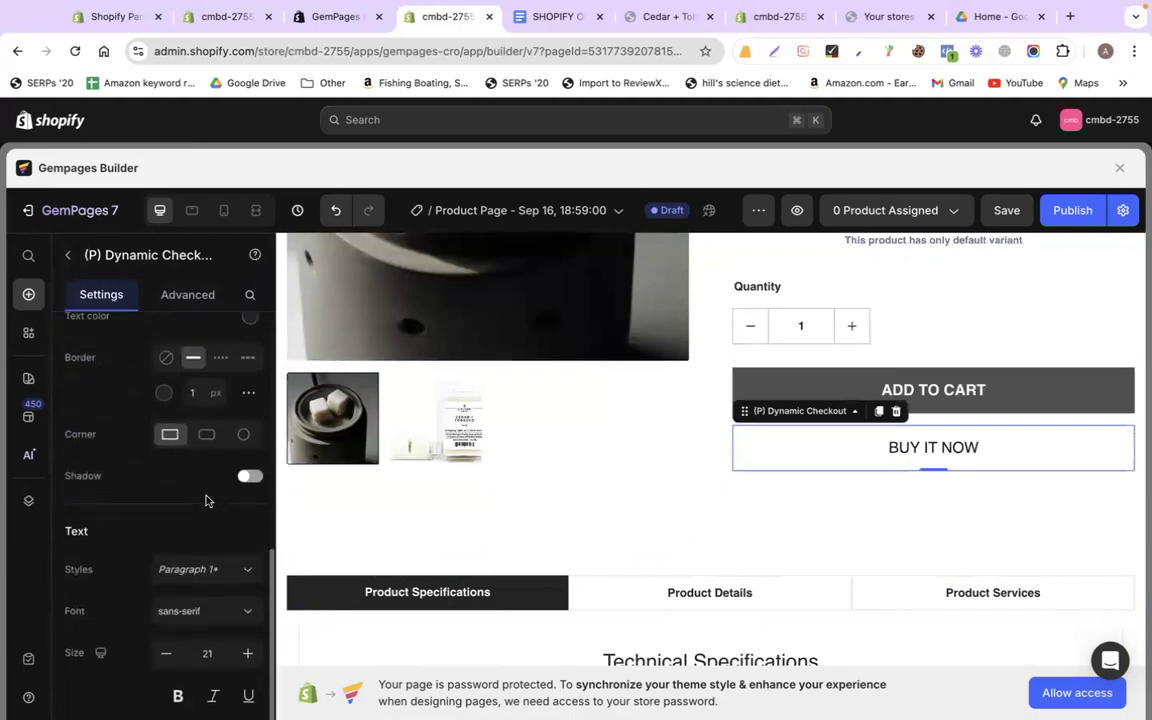
pyautogui.scroll(3, 200, 500)
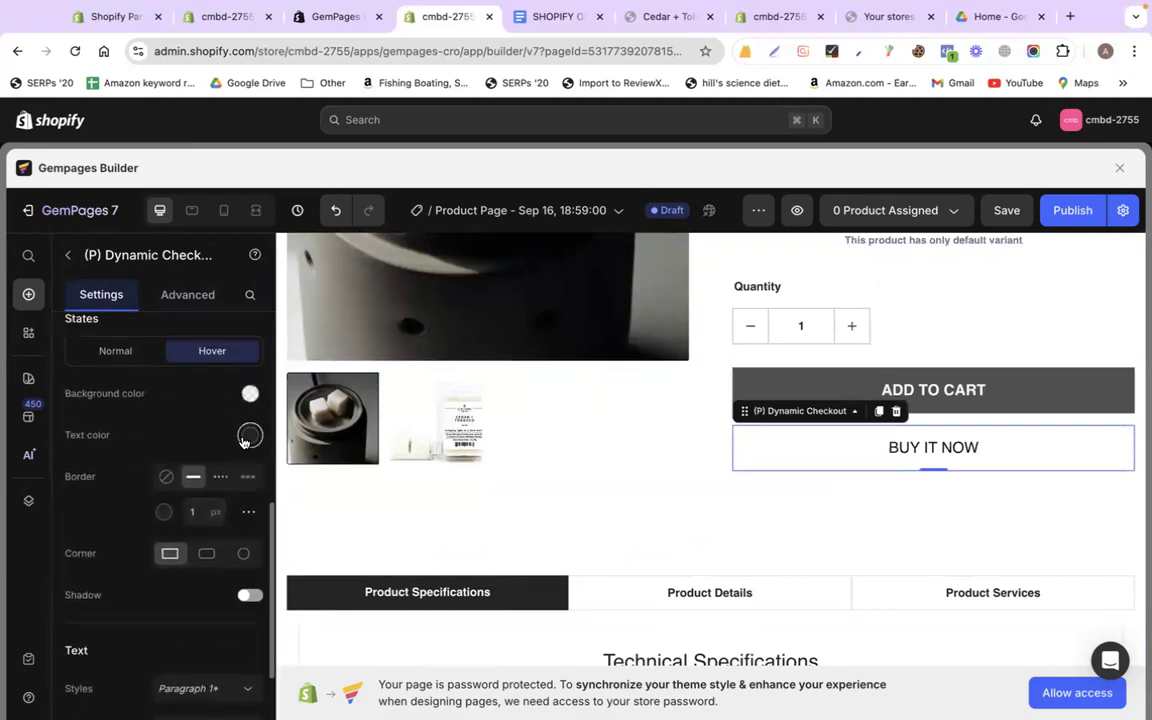
pyautogui.click(113, 352)
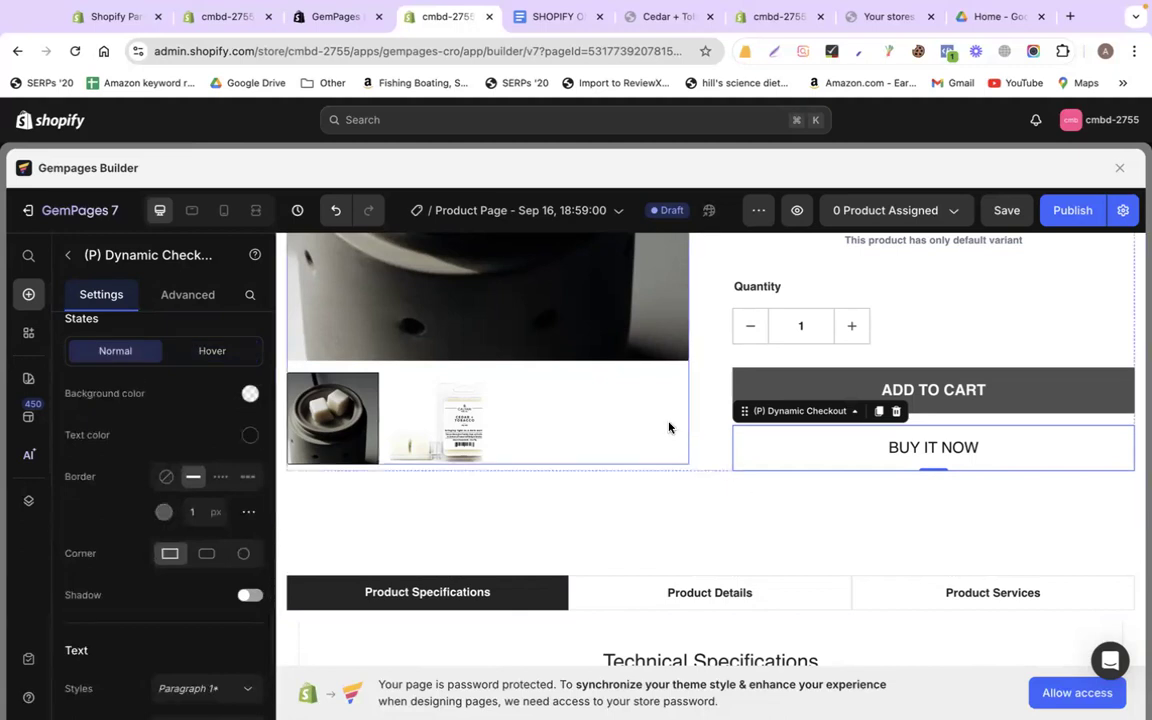
pyautogui.scroll(-4, 672, 424)
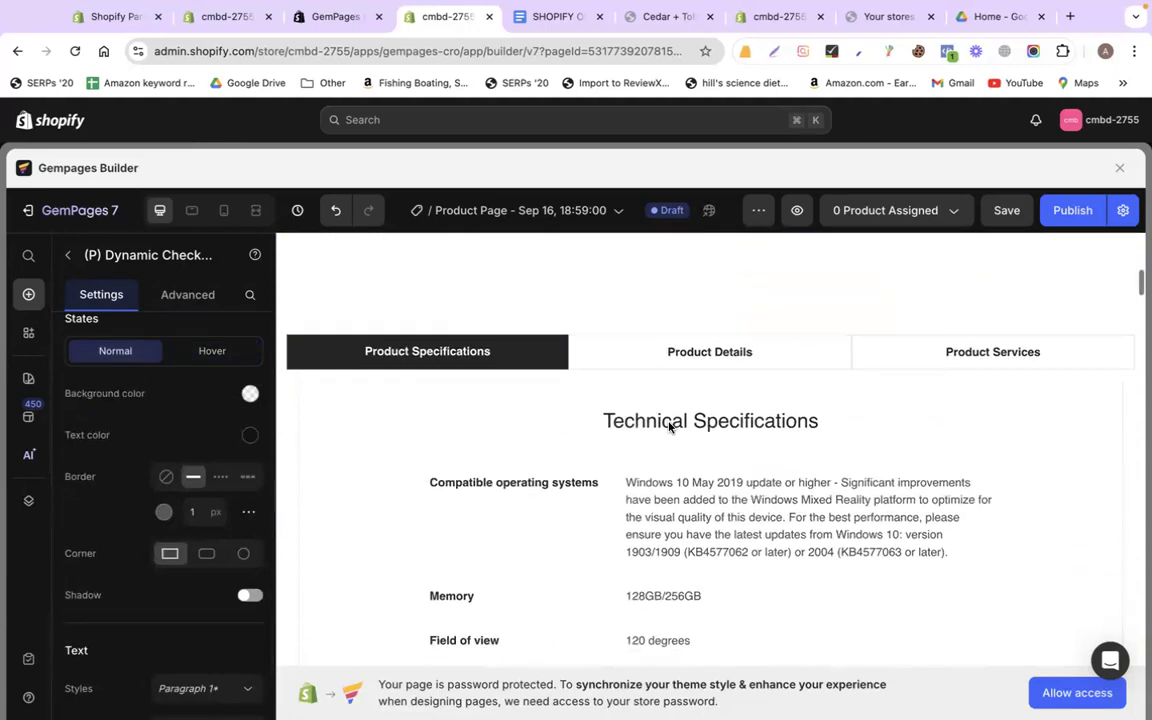
# Select the FEATURES heading and its bullets in the store content doc
pyautogui.click(549, 17)
pyautogui.scroll(-10, 606, 428)
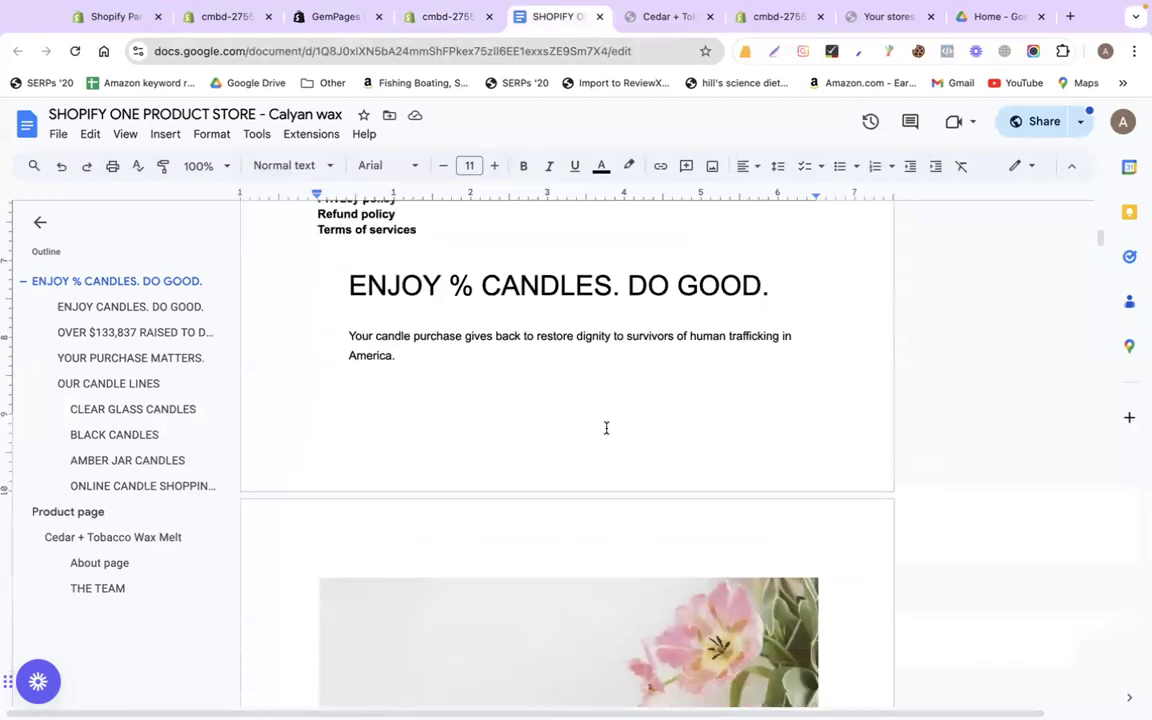
pyautogui.scroll(-15, 606, 428)
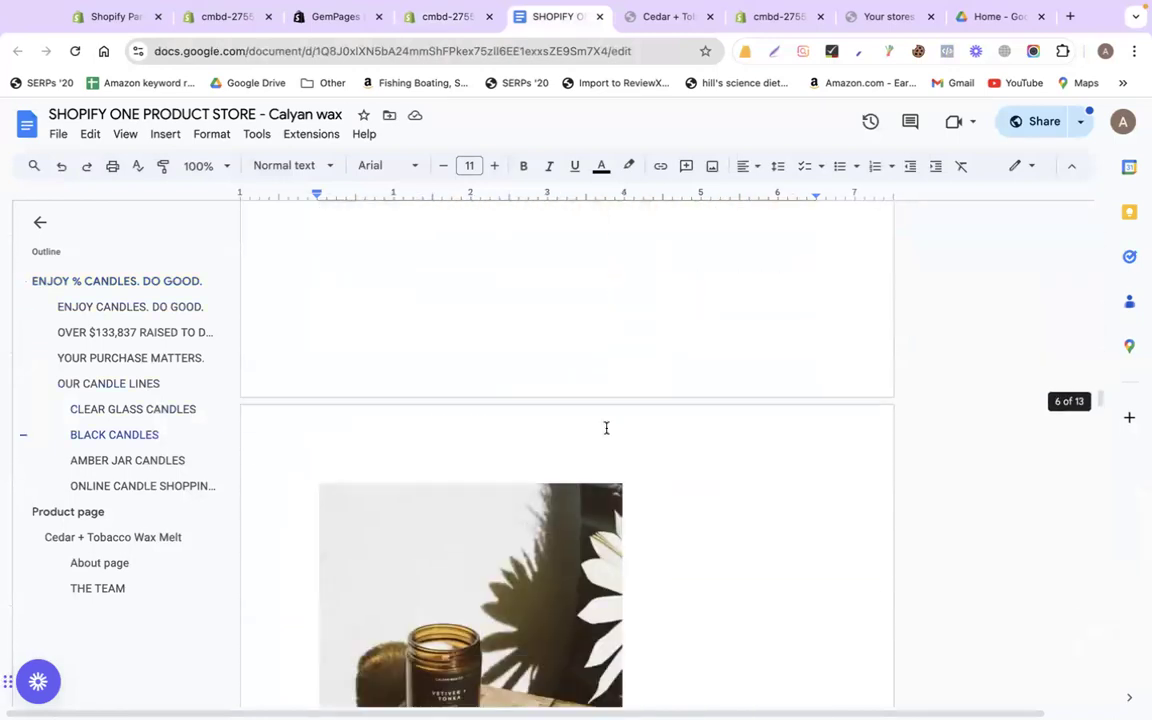
pyautogui.scroll(-5, 606, 428)
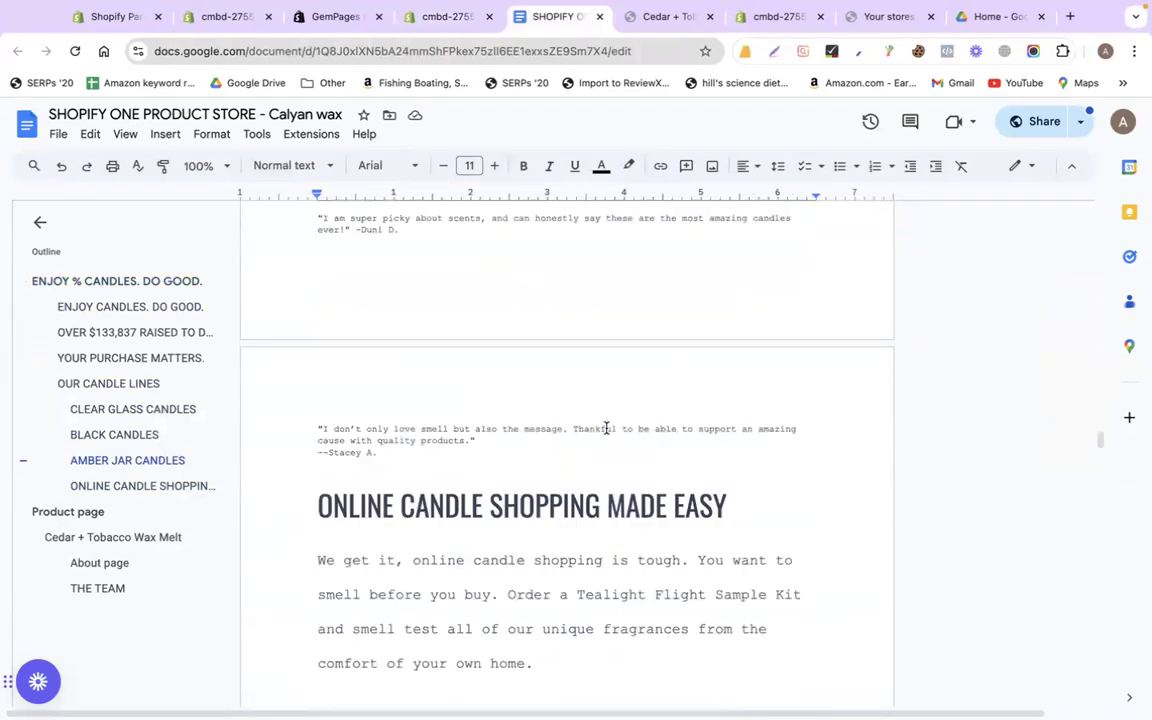
pyautogui.scroll(-15, 606, 428)
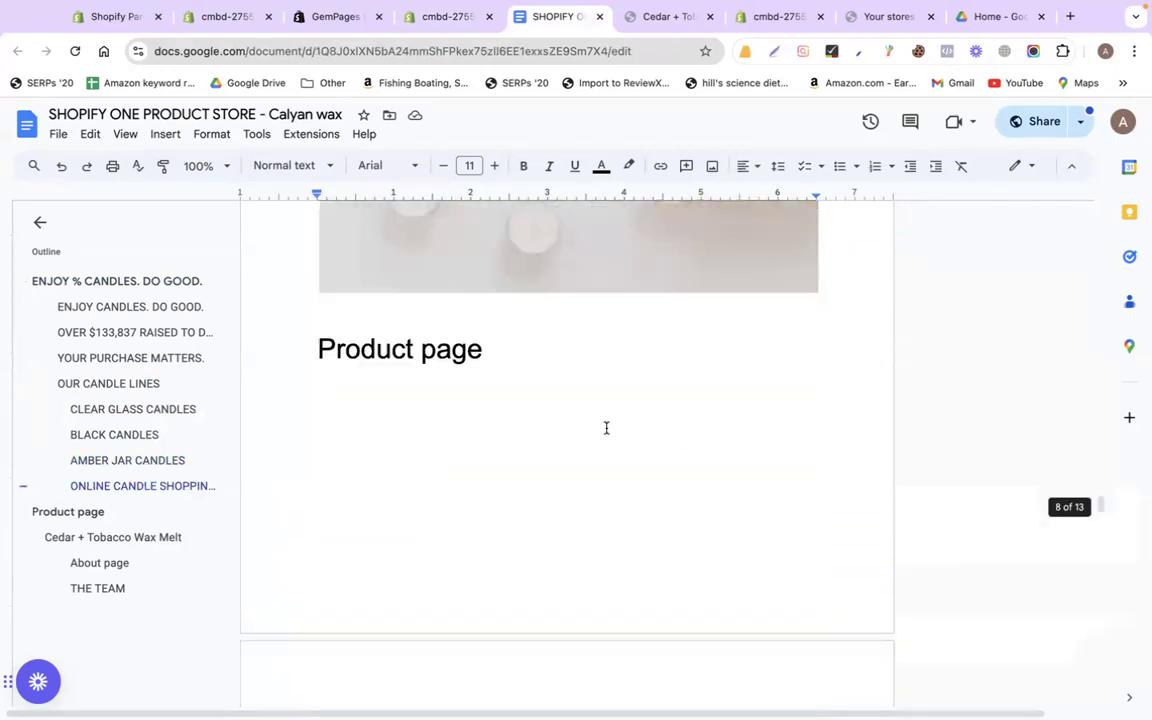
pyautogui.scroll(-15, 607, 428)
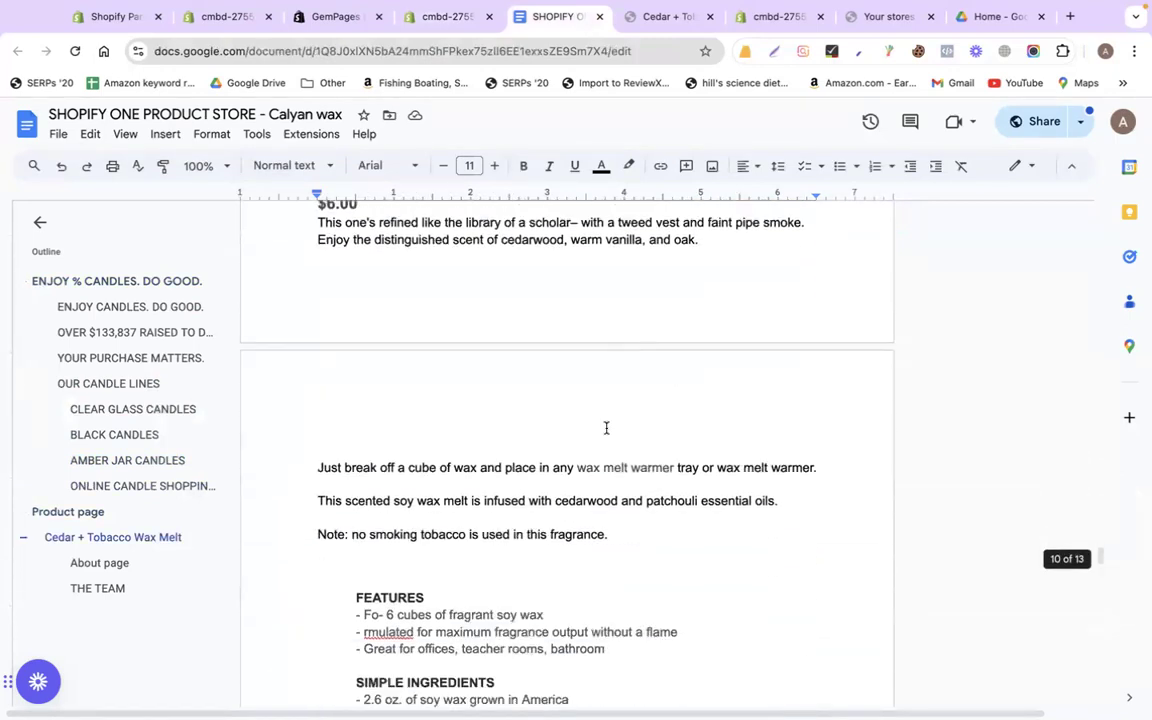
pyautogui.scroll(2, 606, 428)
pyautogui.moveTo(352, 305); pyautogui.dragTo(642, 352)
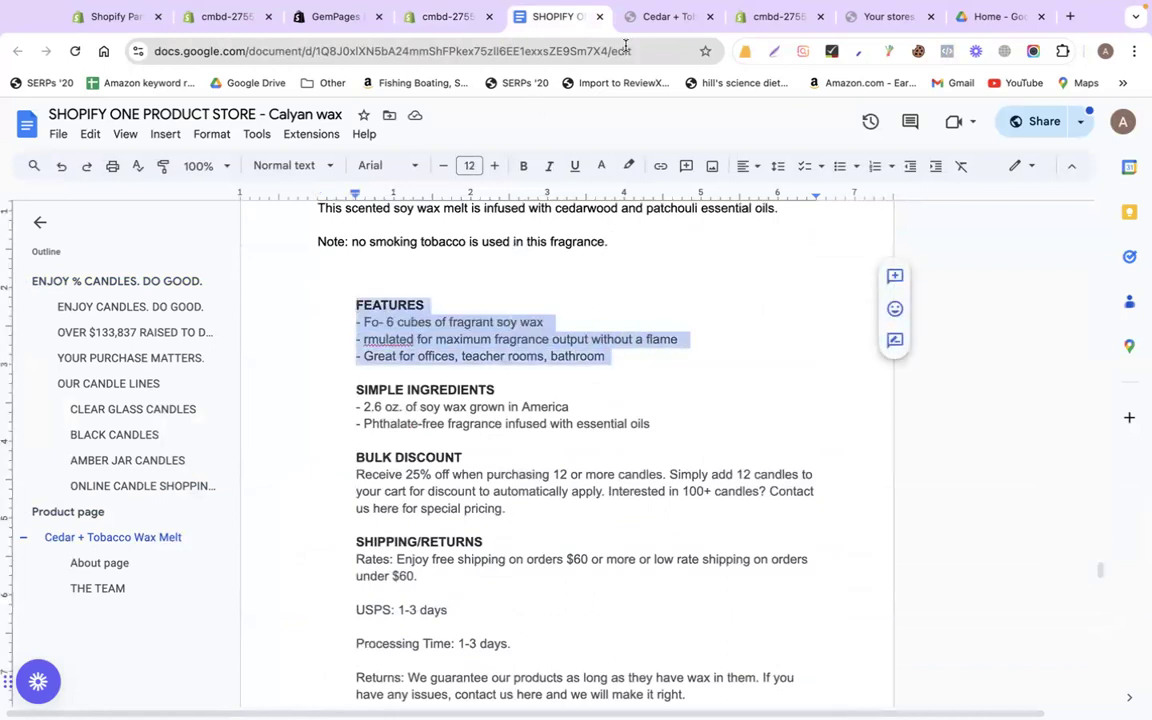
# Look through the Product Specifications, Details and Services tabs in the builder
pyautogui.click(434, 22)
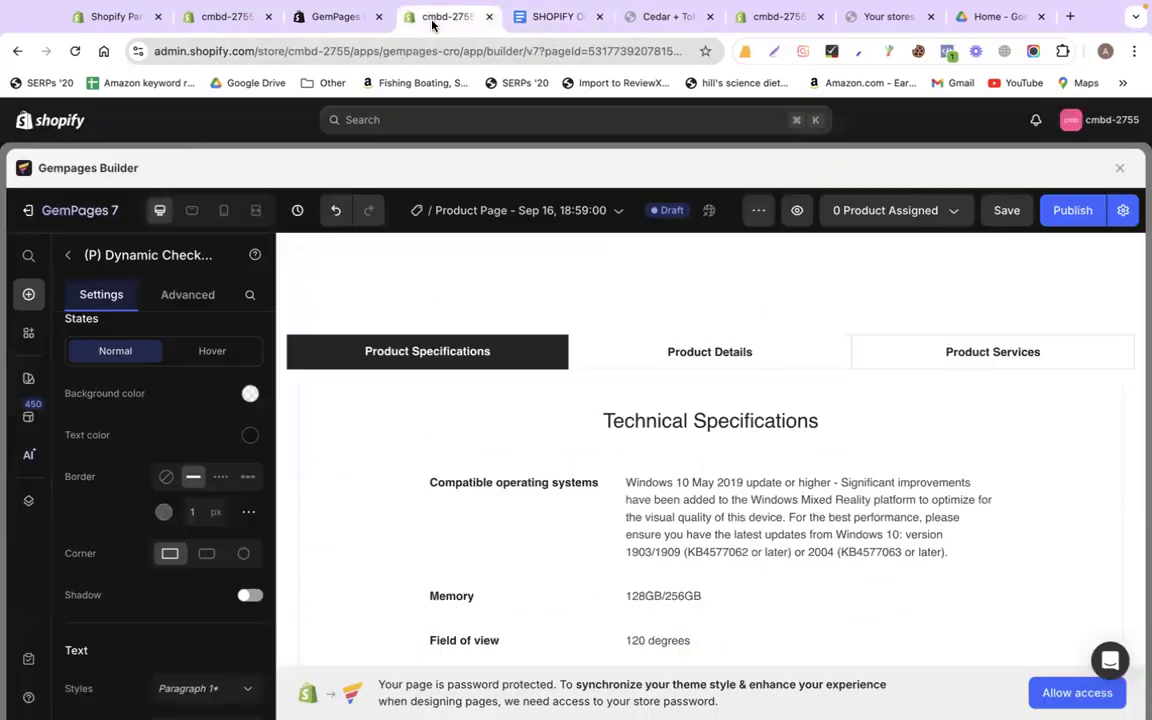
pyautogui.click(438, 357)
pyautogui.click(733, 352)
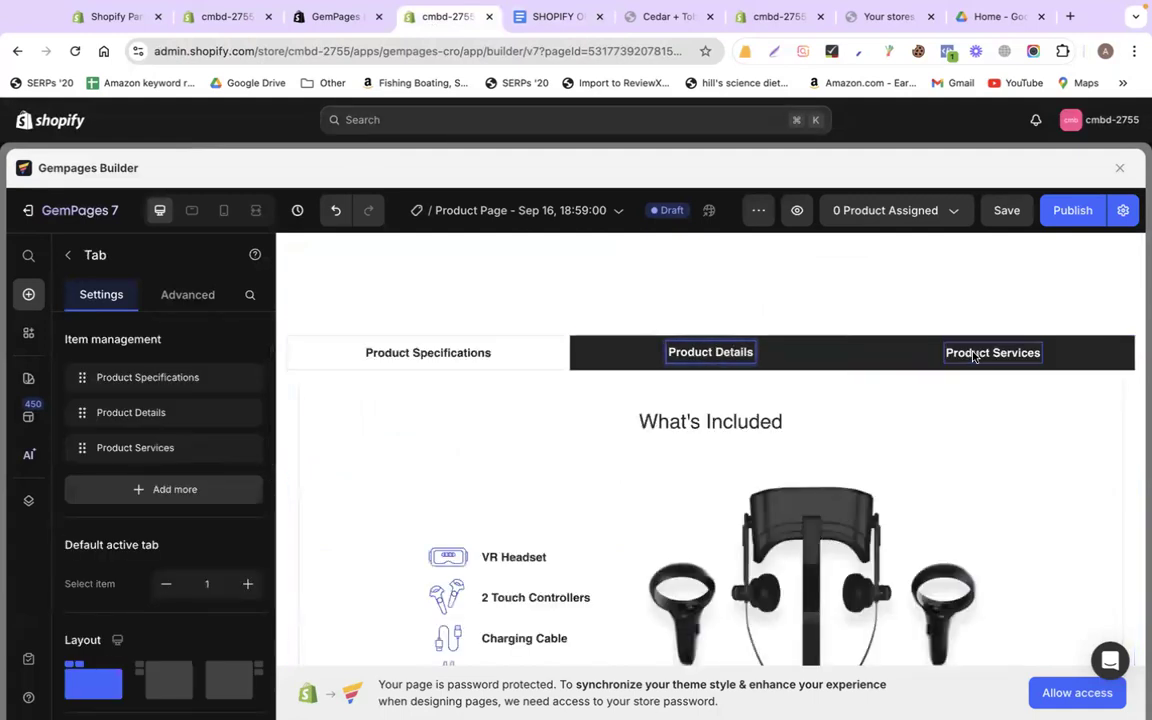
pyautogui.click(960, 355)
pyautogui.click(545, 350)
pyautogui.click(638, 358)
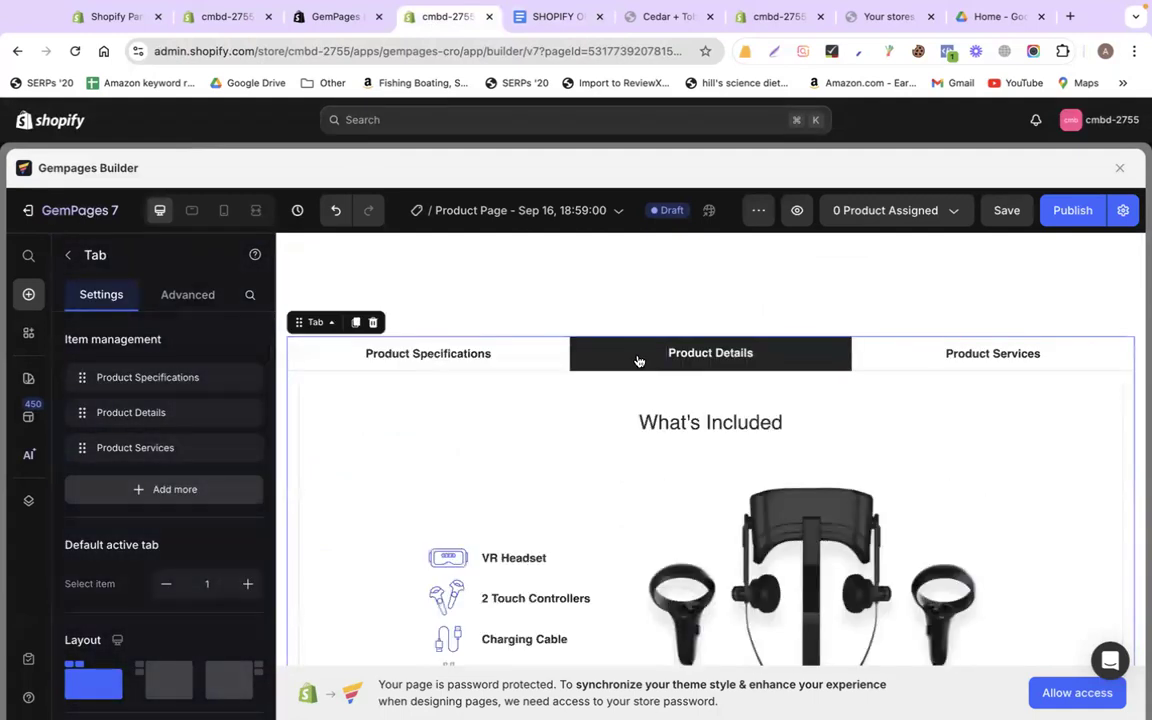
pyautogui.click(899, 361)
pyautogui.click(555, 357)
pyautogui.click(650, 358)
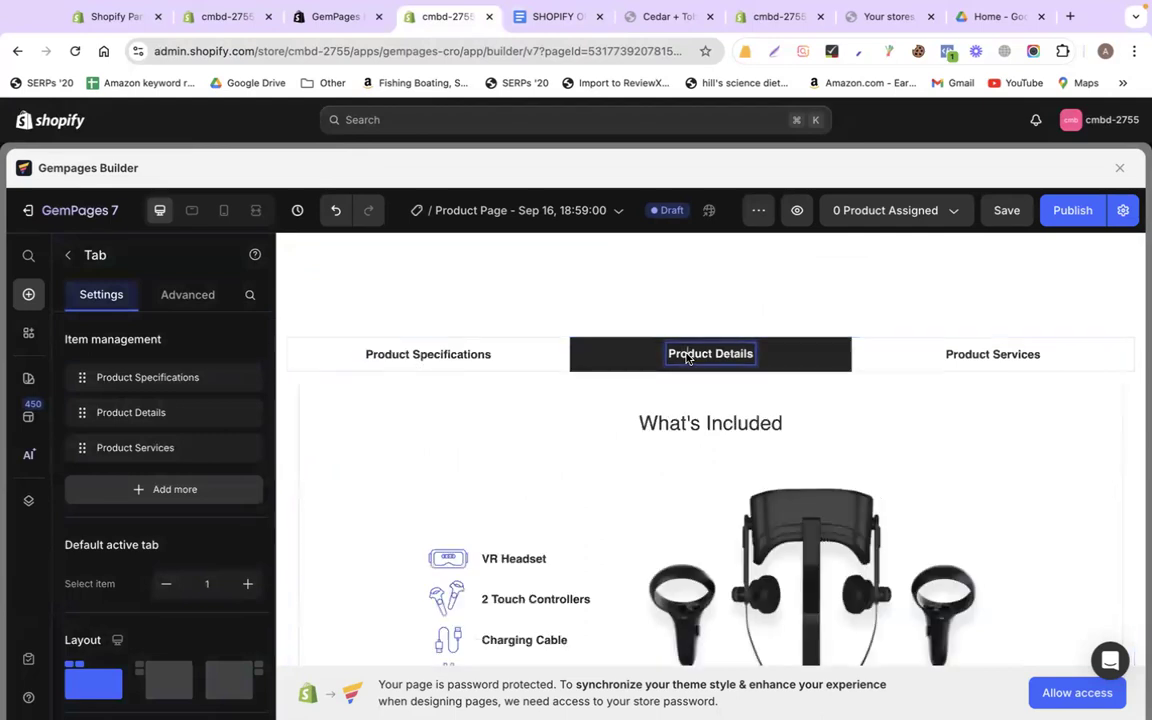
pyautogui.click(940, 363)
pyautogui.click(555, 348)
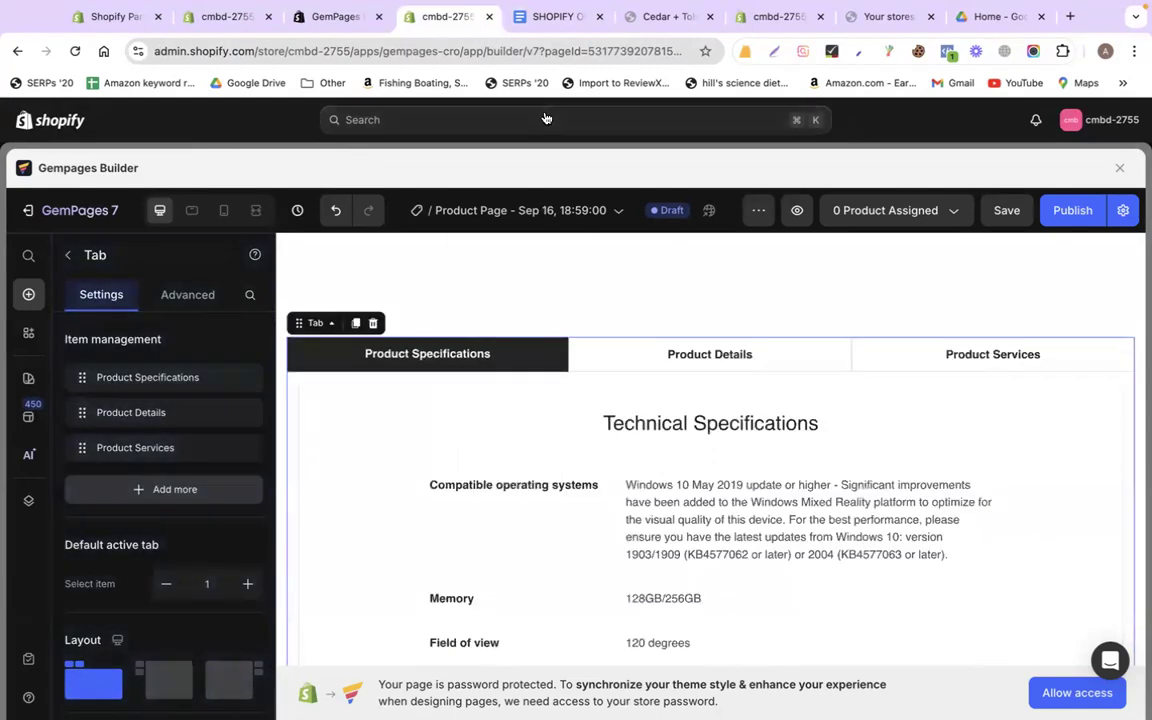
# Duplicate the Product Services tab to get a fourth tab
pyautogui.click(548, 16)
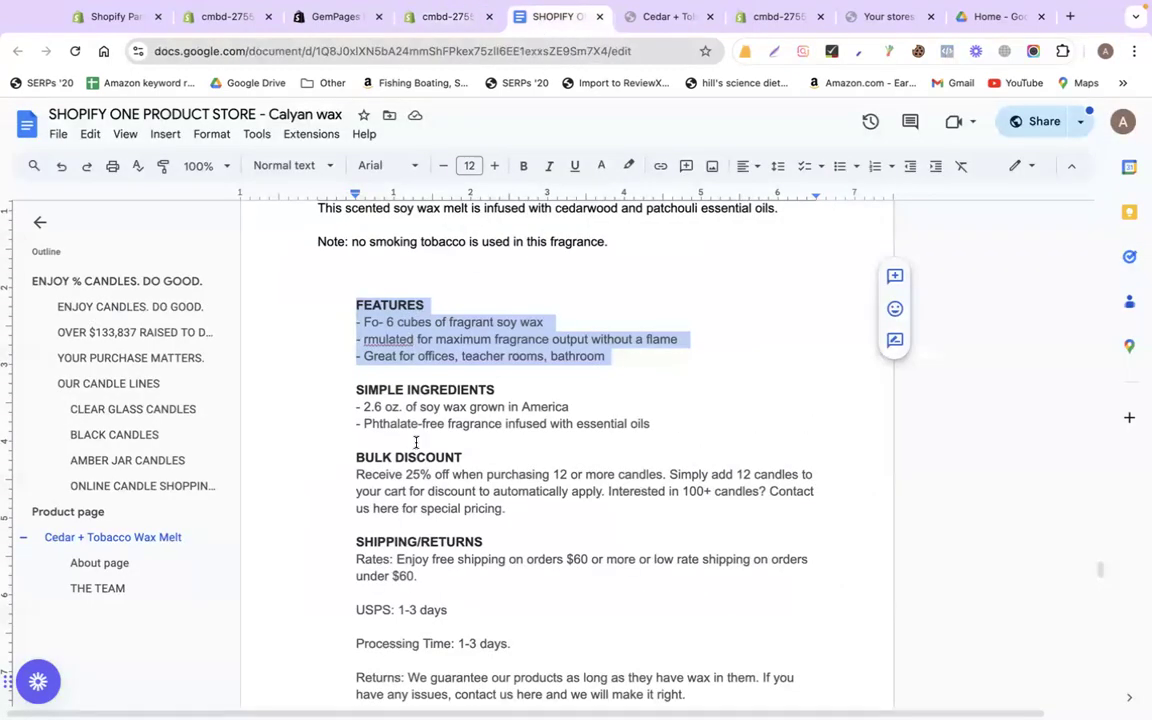
pyautogui.scroll(-3, 540, 520)
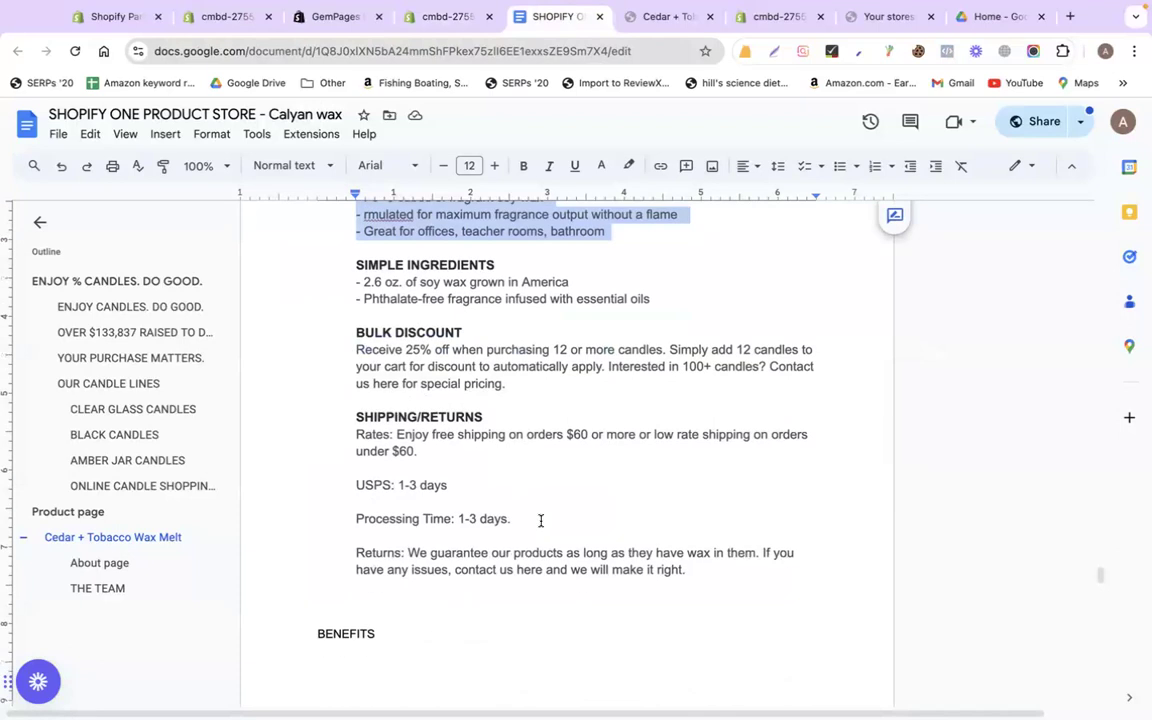
pyautogui.click(437, 20)
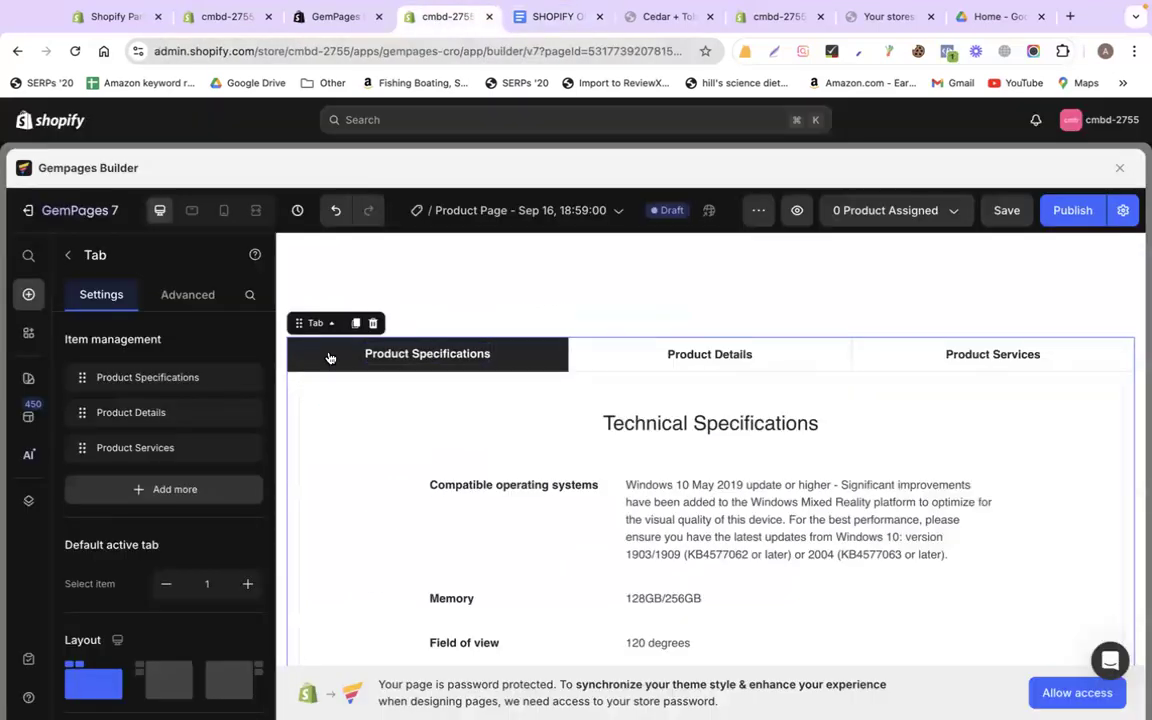
pyautogui.moveTo(237, 452)
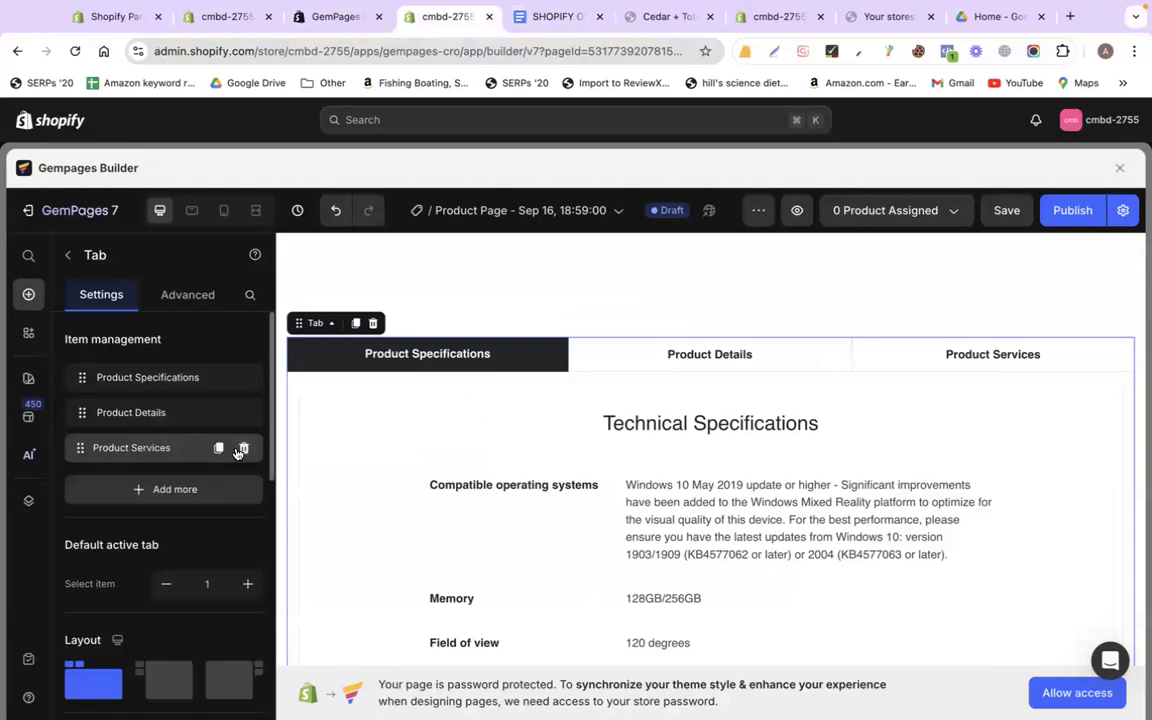
pyautogui.click(220, 448)
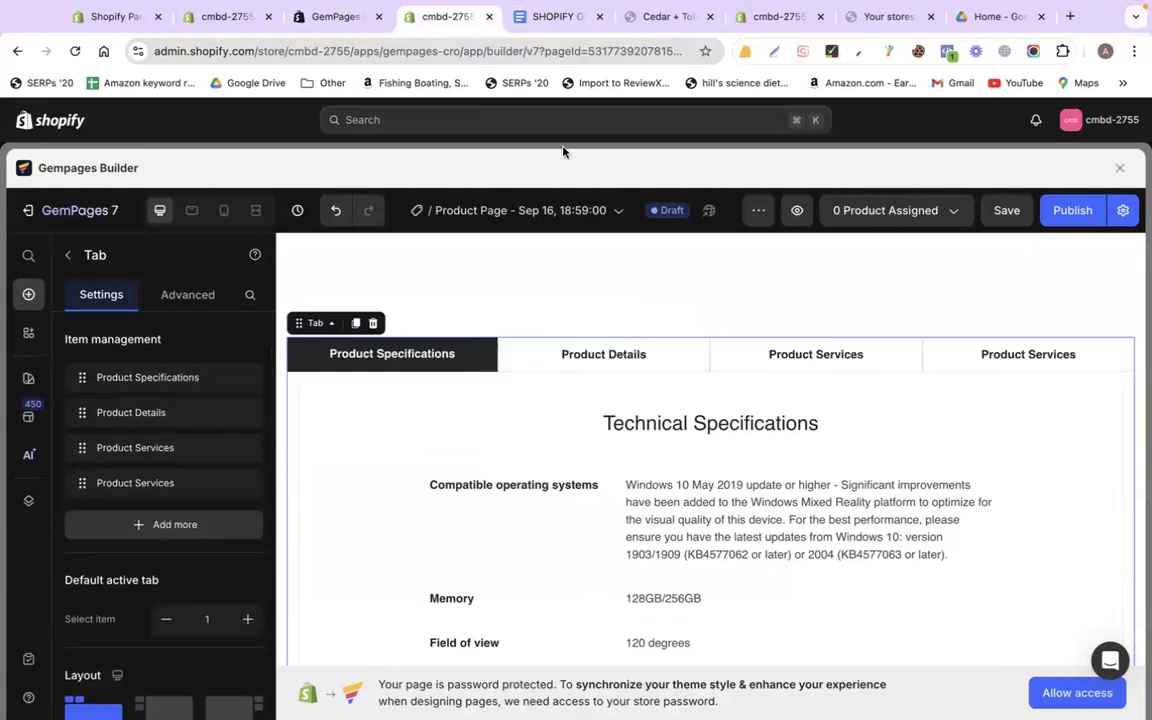
# Rename the Product Specifications tab to FEATURES, copied from the doc
pyautogui.click(523, 20)
pyautogui.scroll(3, 473, 282)
pyautogui.click(458, 311)
pyautogui.doubleClick(442, 337)
pyautogui.press('super+c')
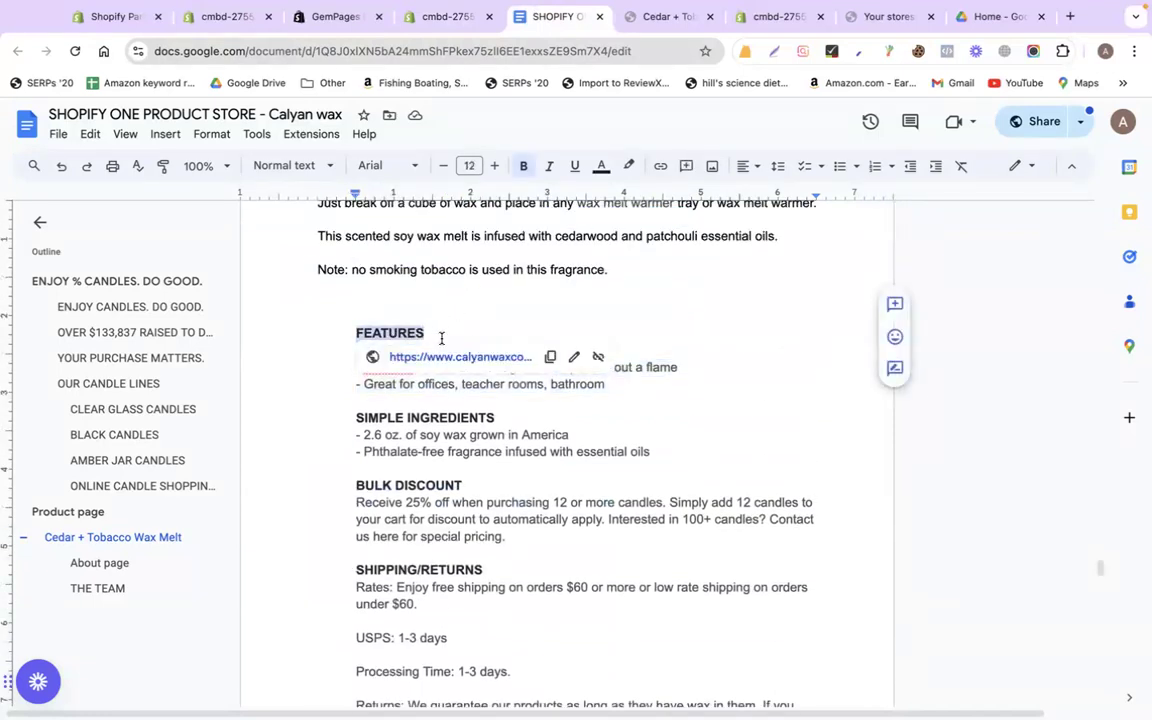
pyautogui.click(432, 9)
pyautogui.doubleClick(413, 355)
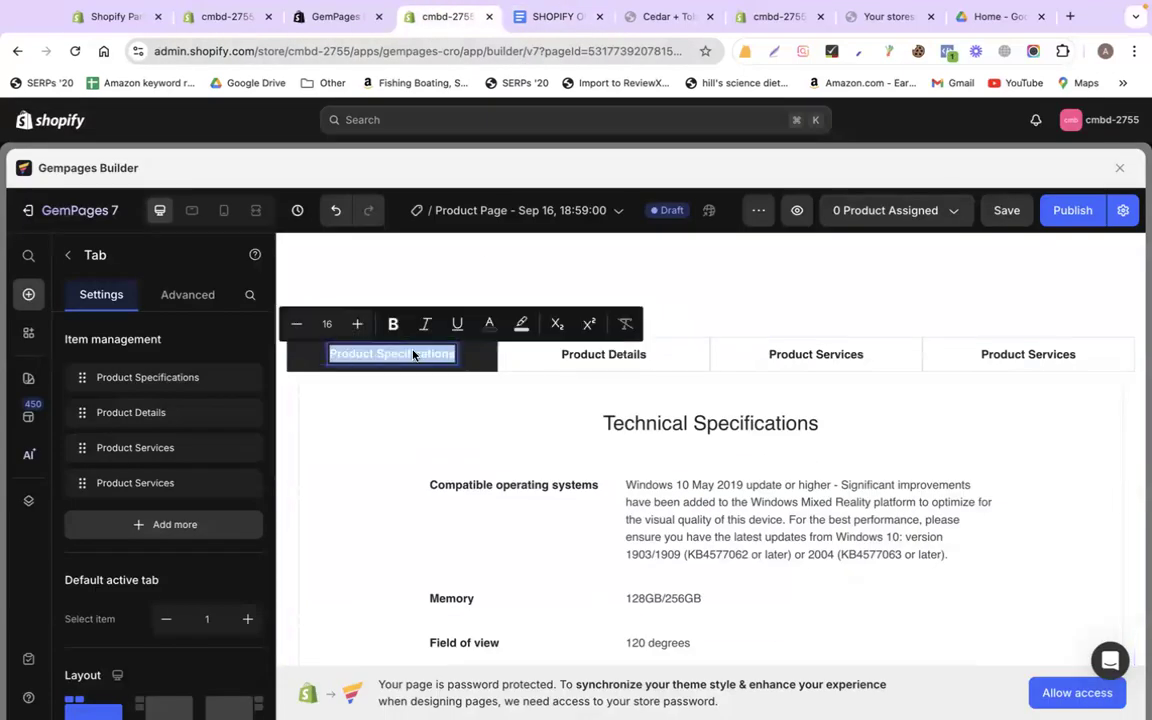
pyautogui.press('super+v')
# Rename the Product Details tab to SIMPLE INGREDIENTS, copied from the doc
pyautogui.click(540, 18)
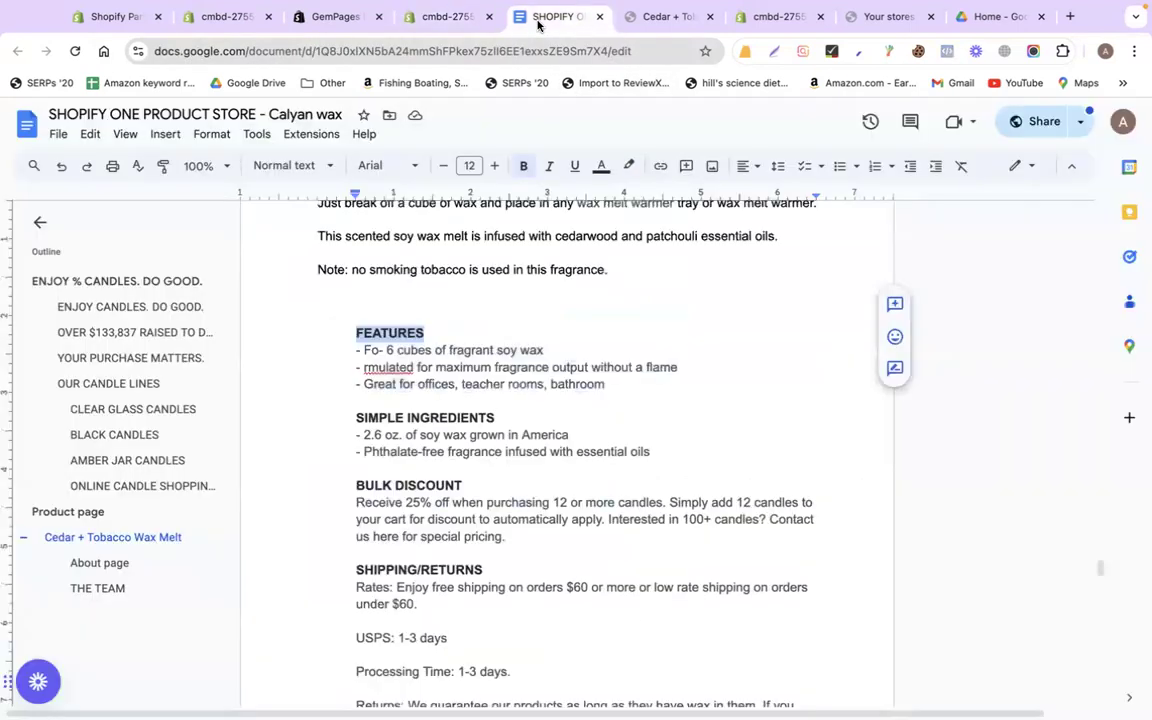
pyautogui.click(515, 408)
pyautogui.tripleClick(515, 408)
pyautogui.press('super+c')
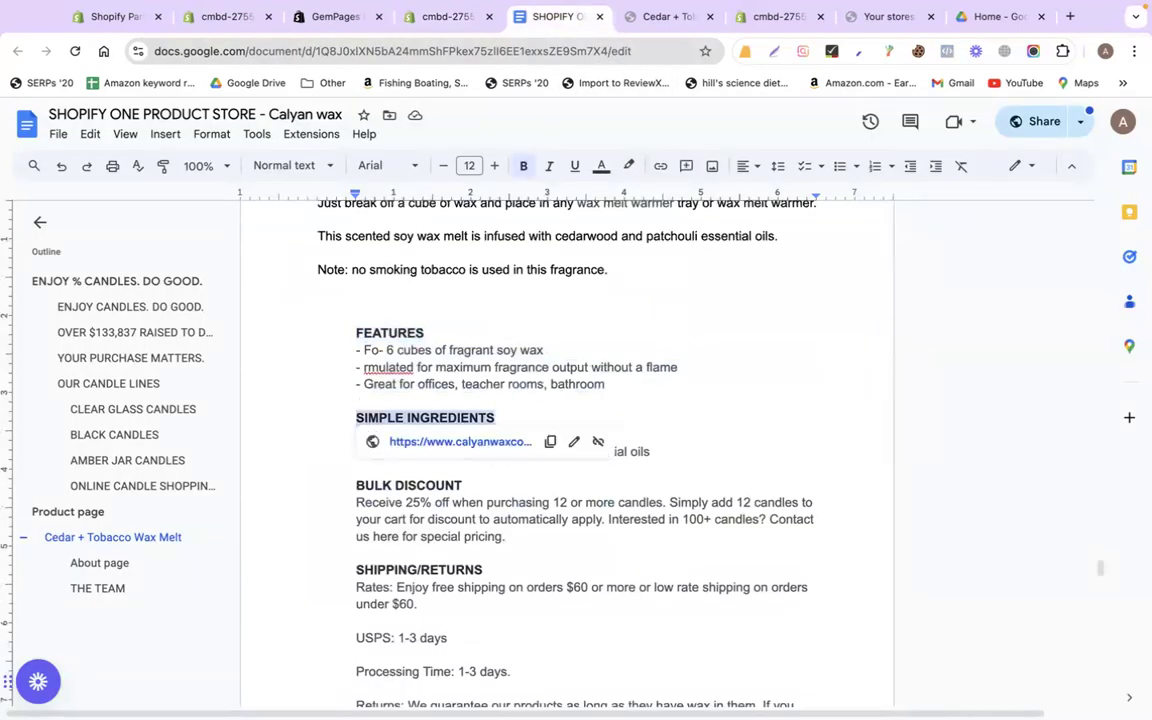
pyautogui.click(440, 17)
pyautogui.doubleClick(586, 355)
pyautogui.press('super+a')
pyautogui.press('super+v')
# Retitle the third tab BULK DISCOUNT using the doc heading
pyautogui.click(545, 17)
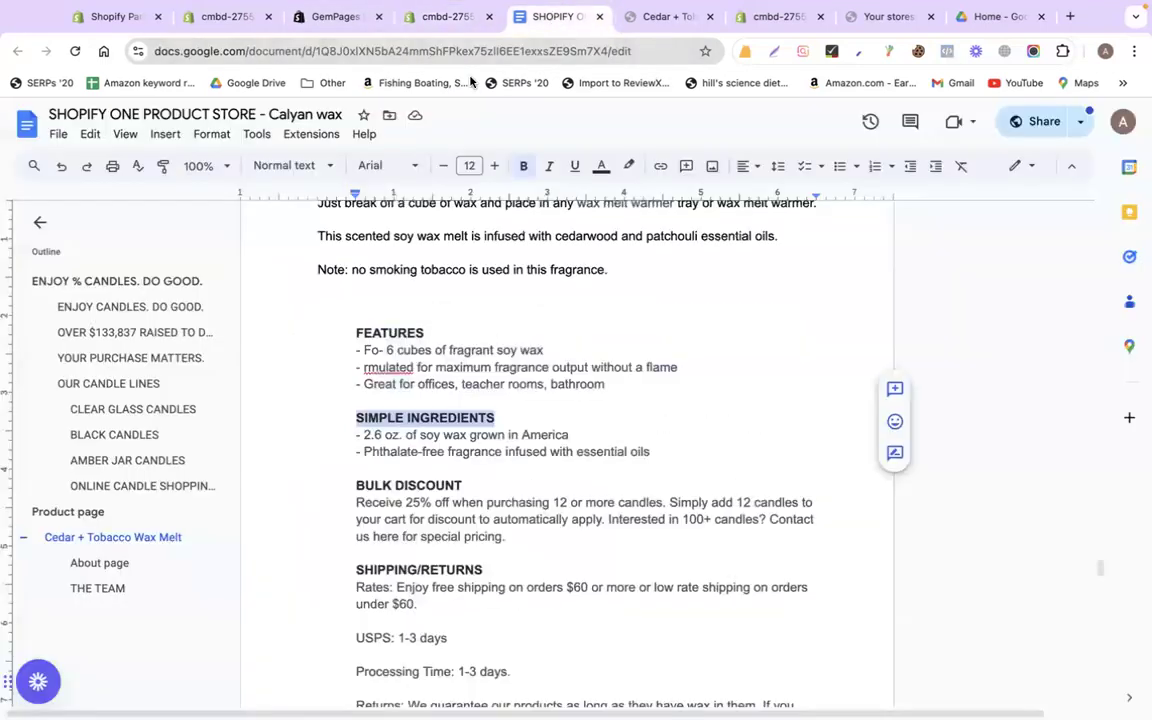
pyautogui.press('super+a')
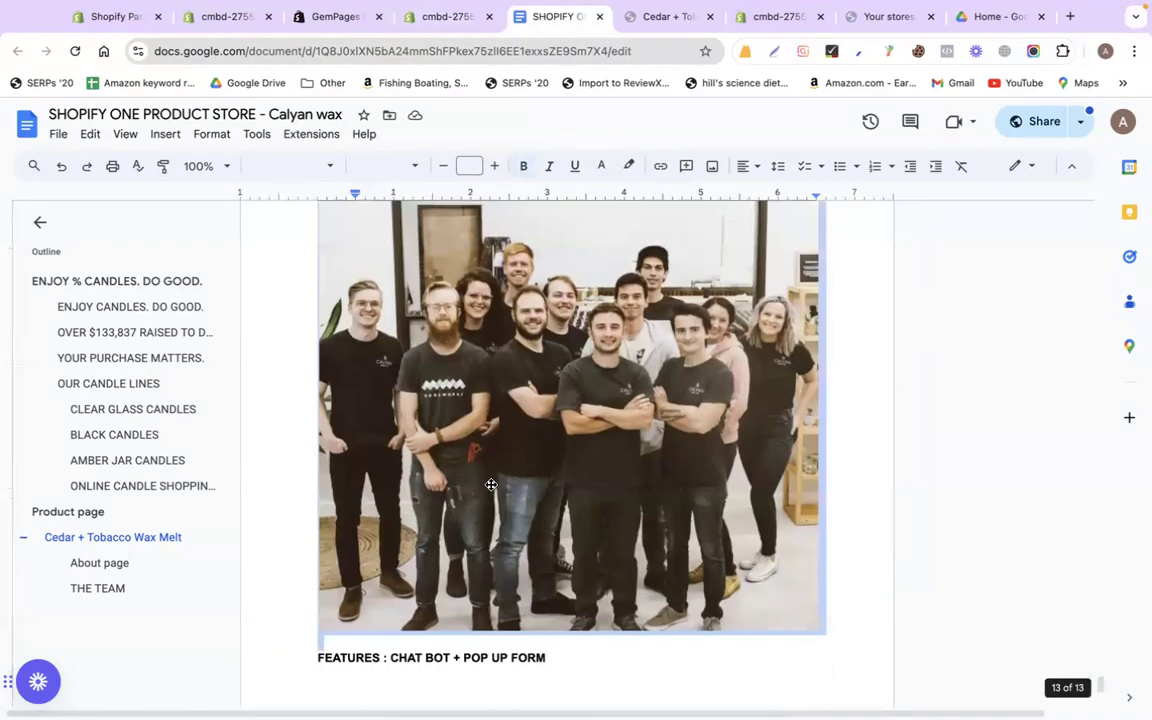
pyautogui.scroll(15, 491, 484)
pyautogui.scroll(-5, 491, 484)
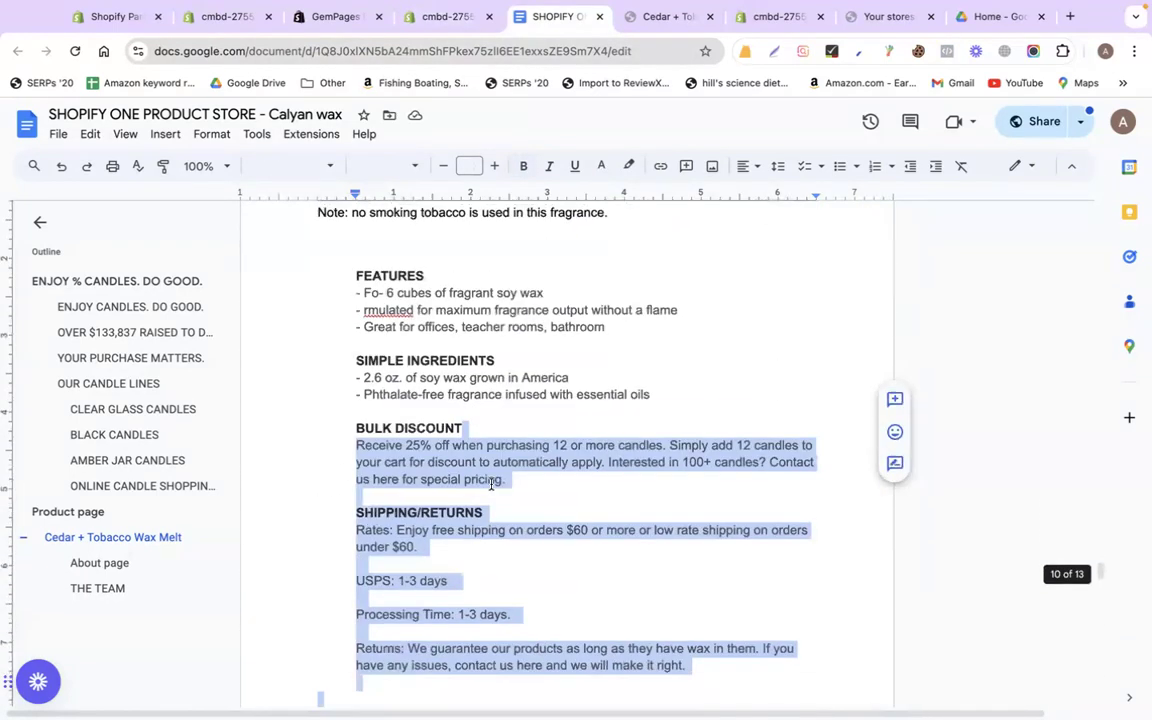
pyautogui.click(357, 373)
pyautogui.tripleClick(339, 356)
pyautogui.hotkey('ctrl', 'c')
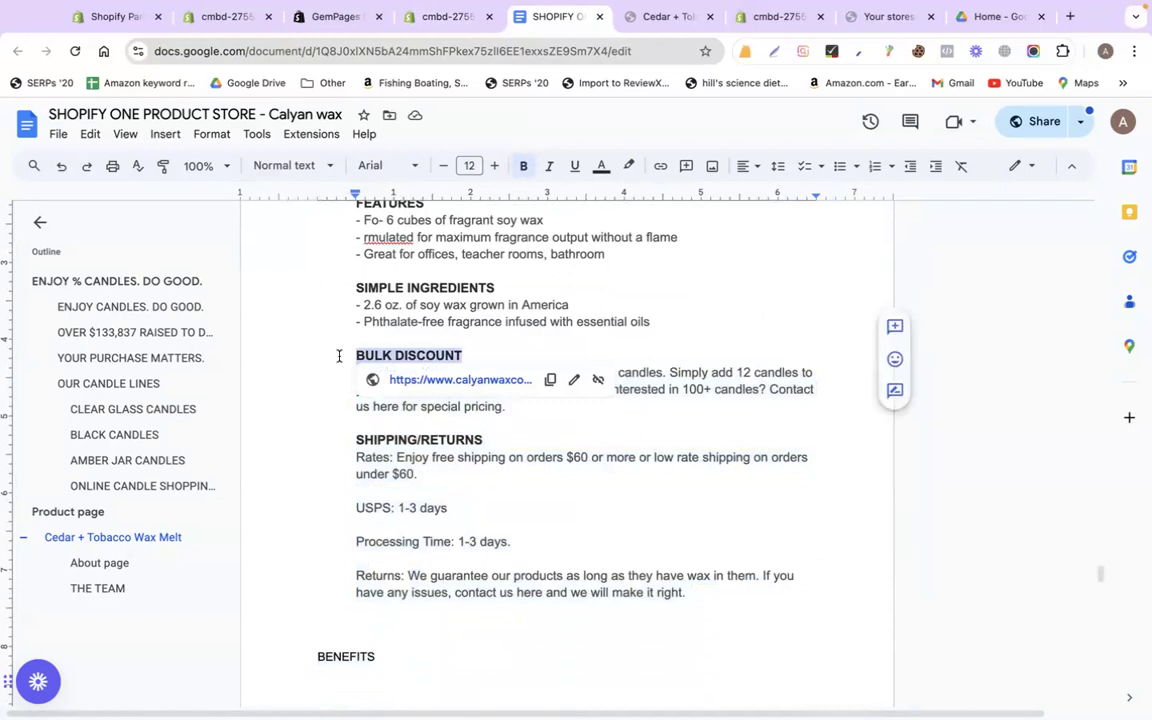
pyautogui.click(440, 16)
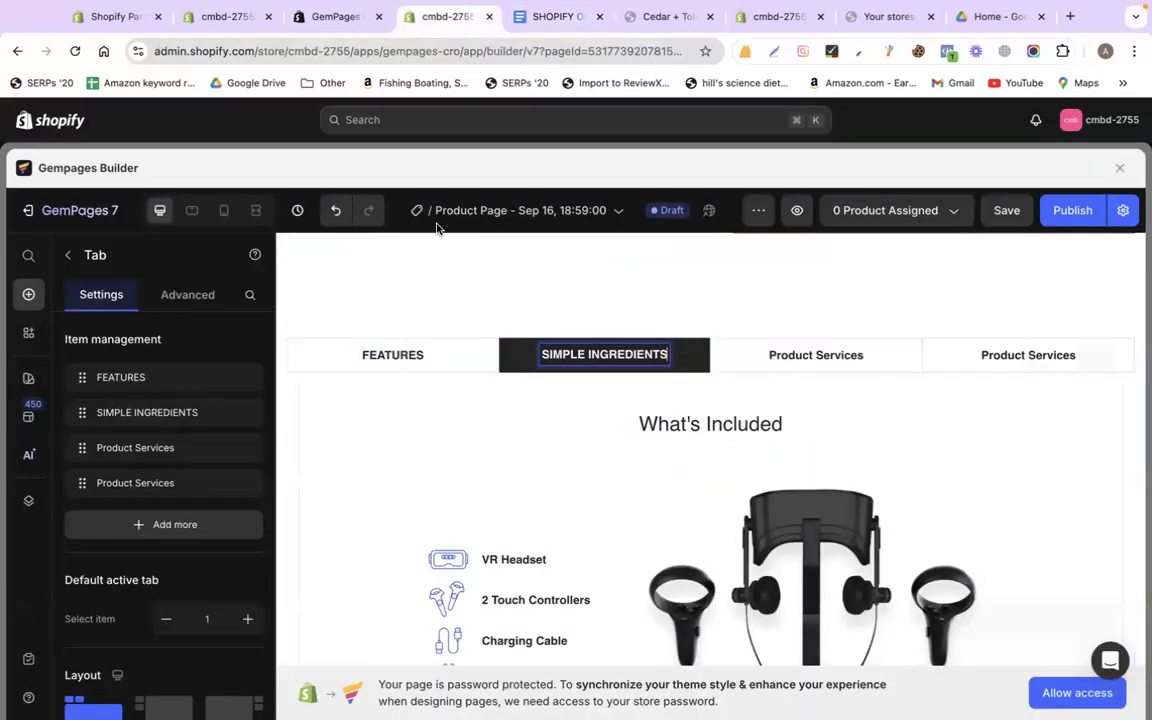
pyautogui.doubleClick(801, 365)
pyautogui.hotkey('ctrl', 'a')
pyautogui.hotkey('ctrl', 'v')
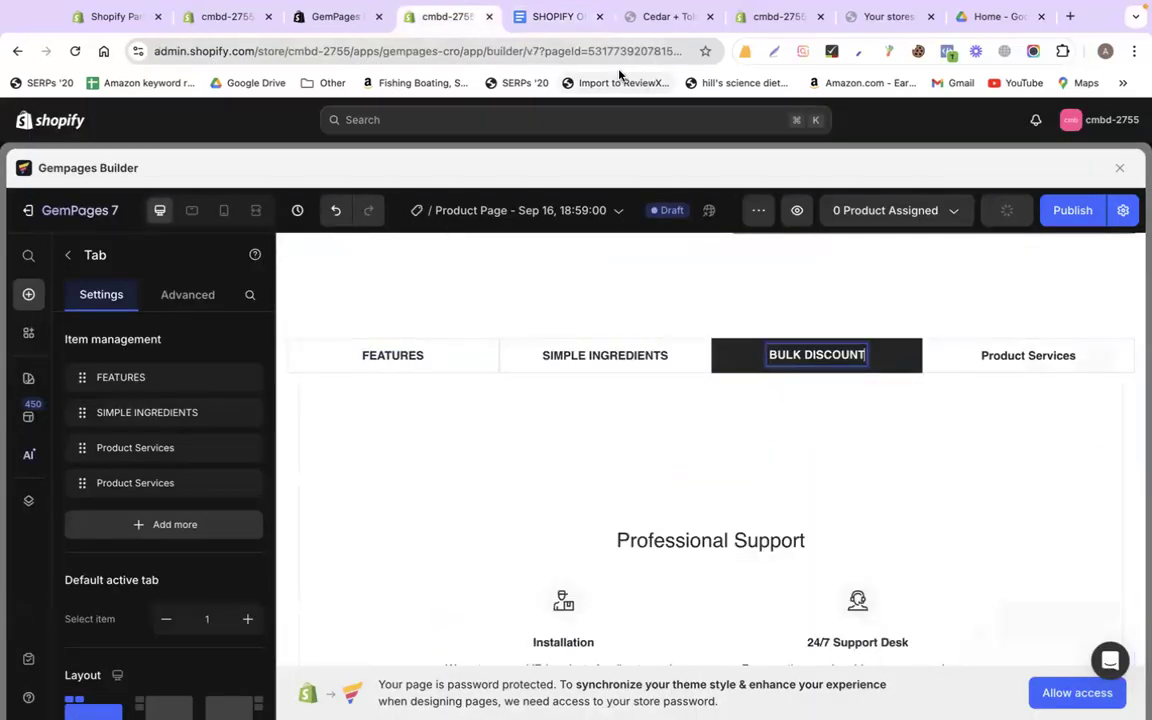
# Retitle the fourth tab SHIPPING/RETURNS using the doc heading
pyautogui.click(548, 17)
pyautogui.tripleClick(345, 436)
pyautogui.hotkey('ctrl', 'c')
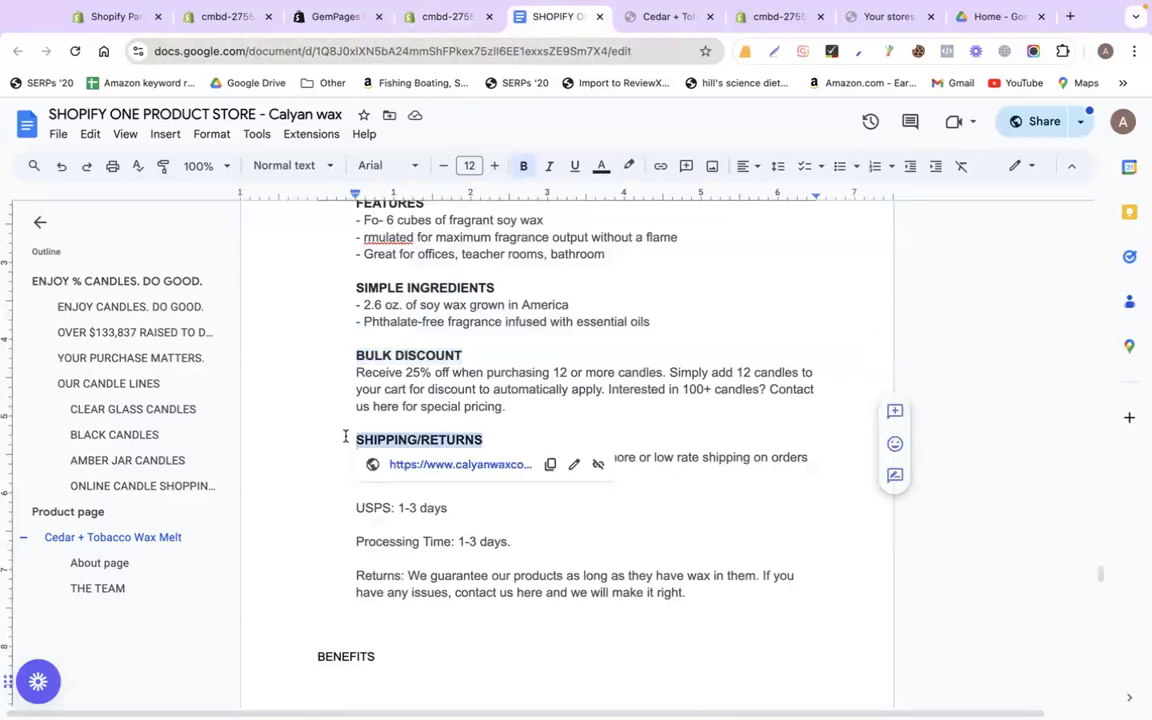
pyautogui.click(421, 28)
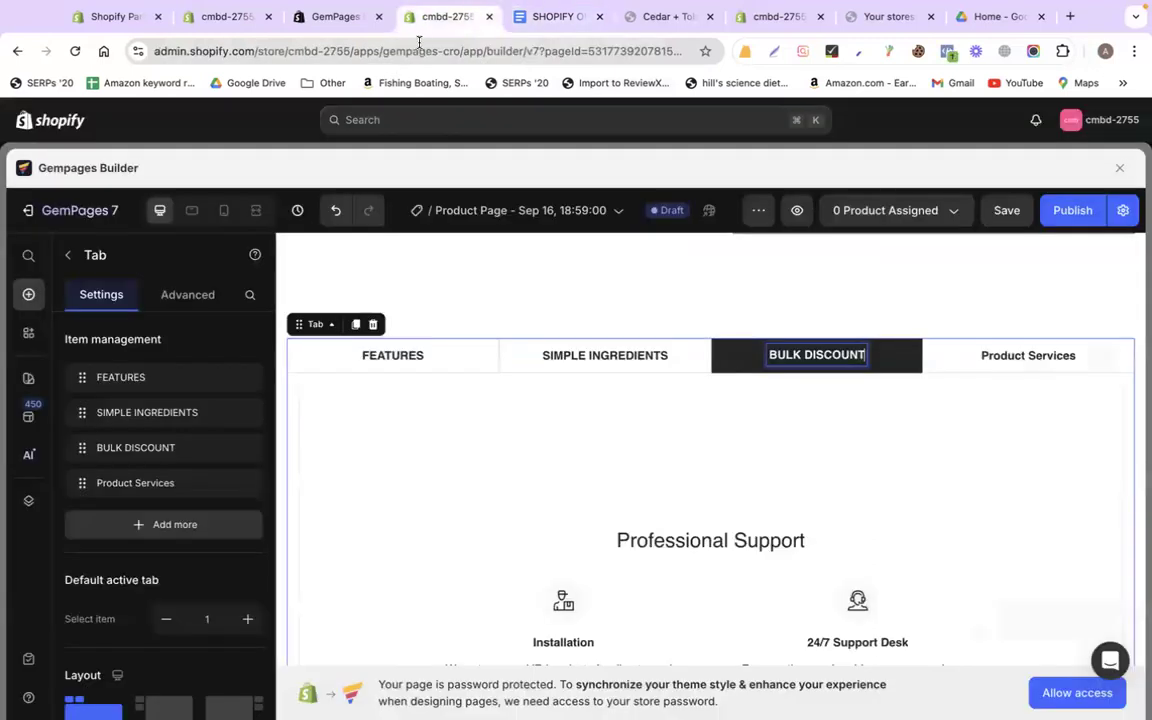
pyautogui.click(1005, 352)
pyautogui.tripleClick(1013, 352)
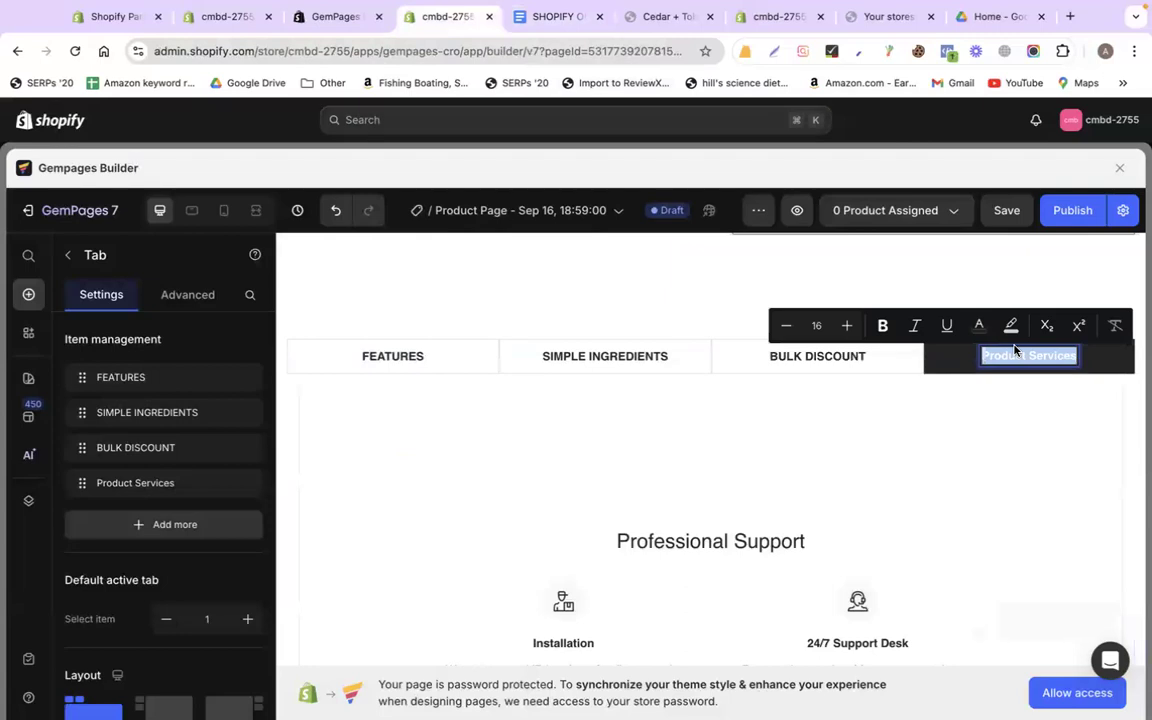
pyautogui.hotkey('ctrl', 'v')
# Copy the three FEATURES bullet lines from the doc for the FEATURES tab
pyautogui.click(395, 352)
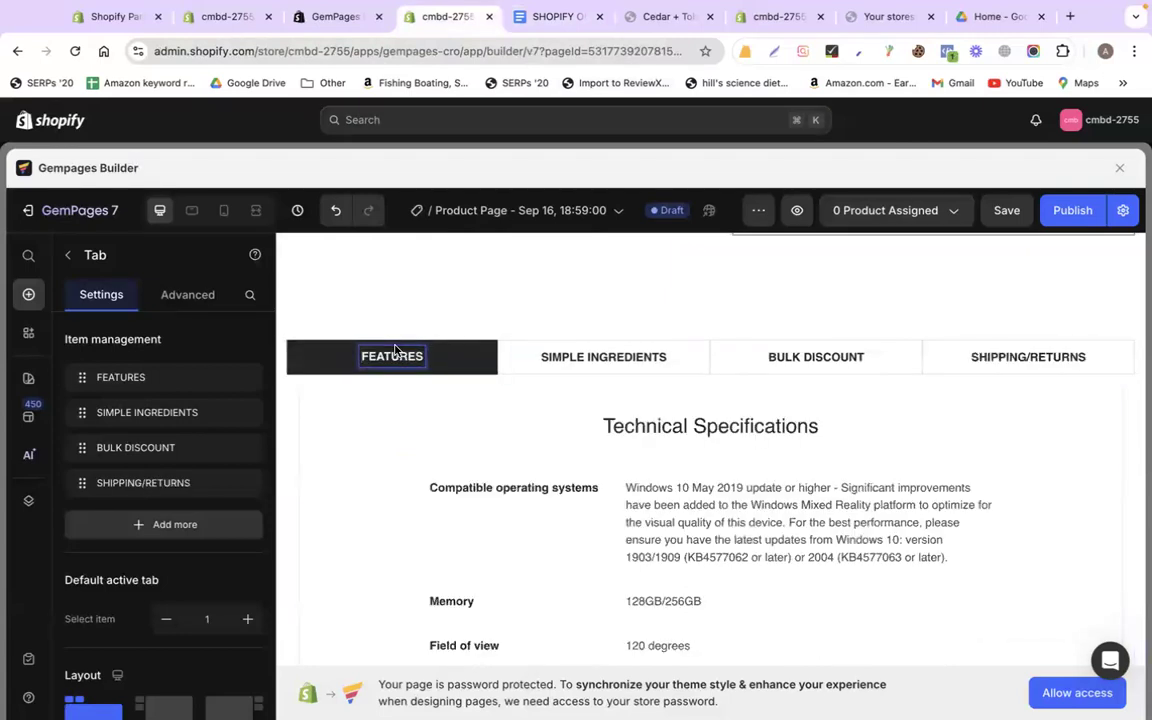
pyautogui.click(560, 16)
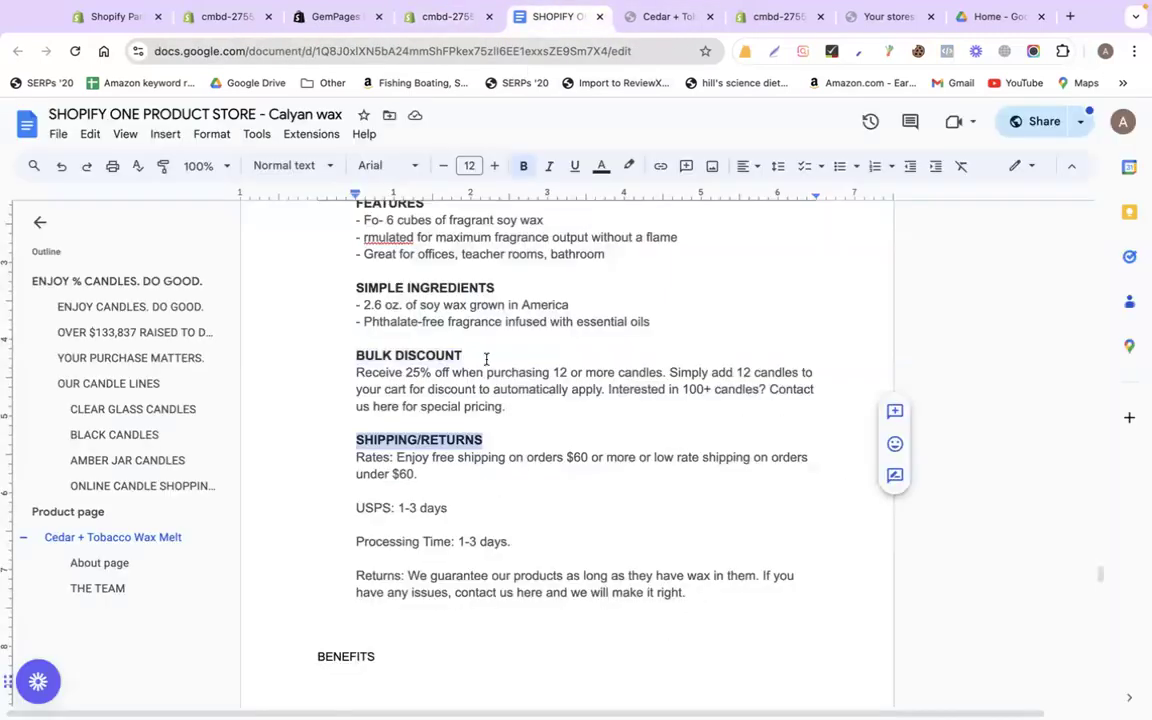
pyautogui.scroll(3, 540, 360)
pyautogui.moveTo(617, 432); pyautogui.dragTo(323, 404)
pyautogui.press('super+c')
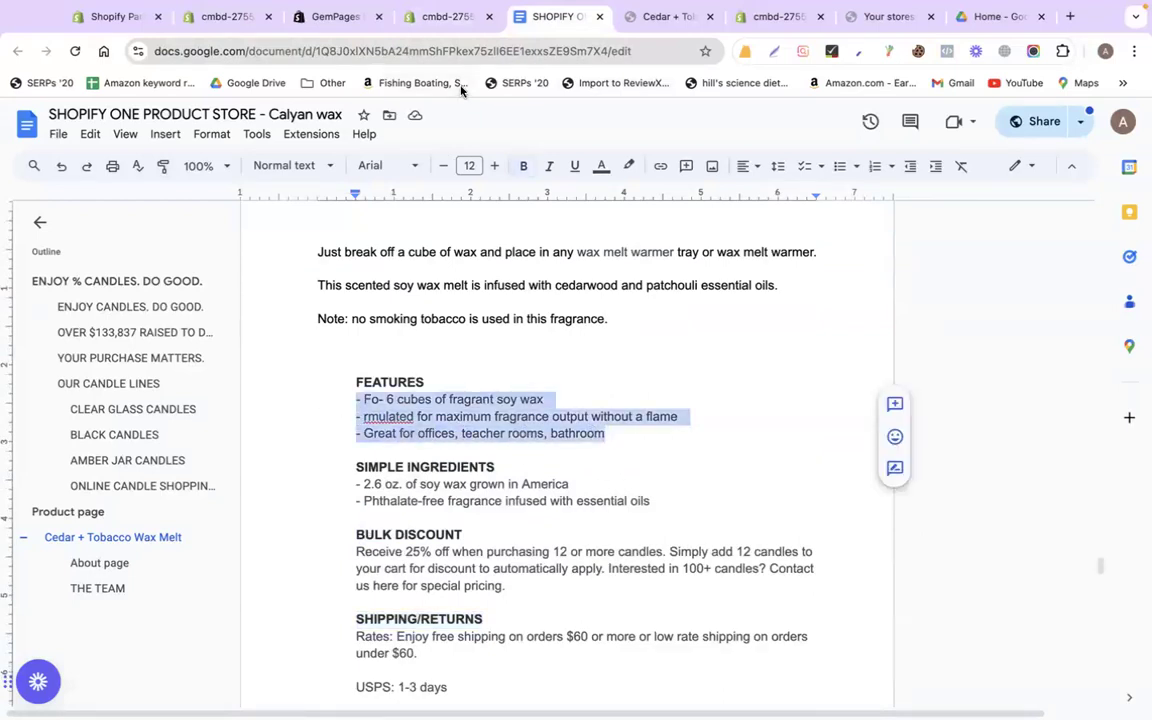
pyautogui.click(445, 16)
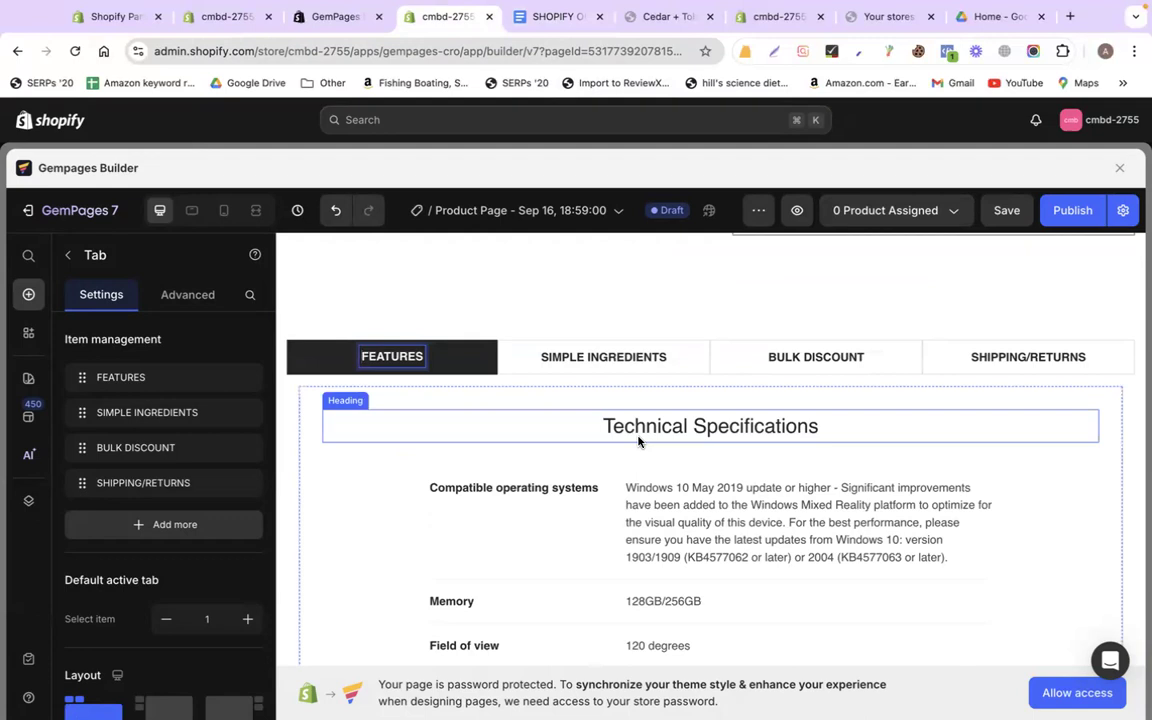
pyautogui.scroll(-2, 630, 420)
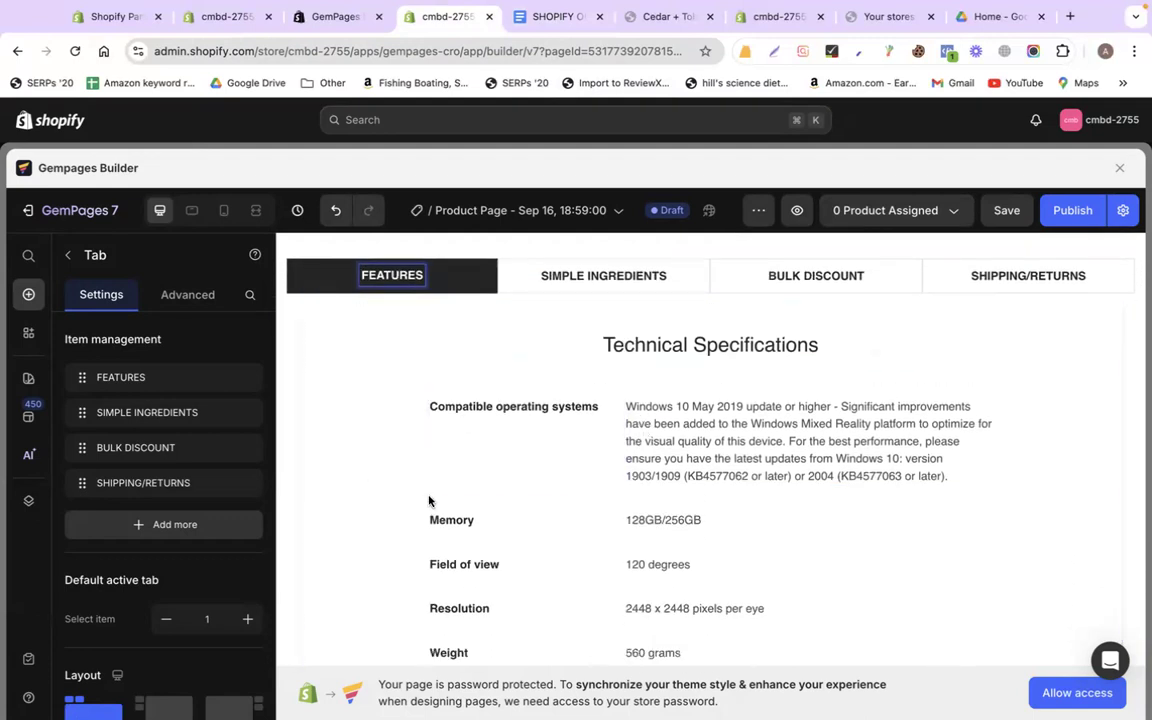
# Delete the FEATURES placeholder specifications row and drag a Text Block into its place
pyautogui.click(311, 334)
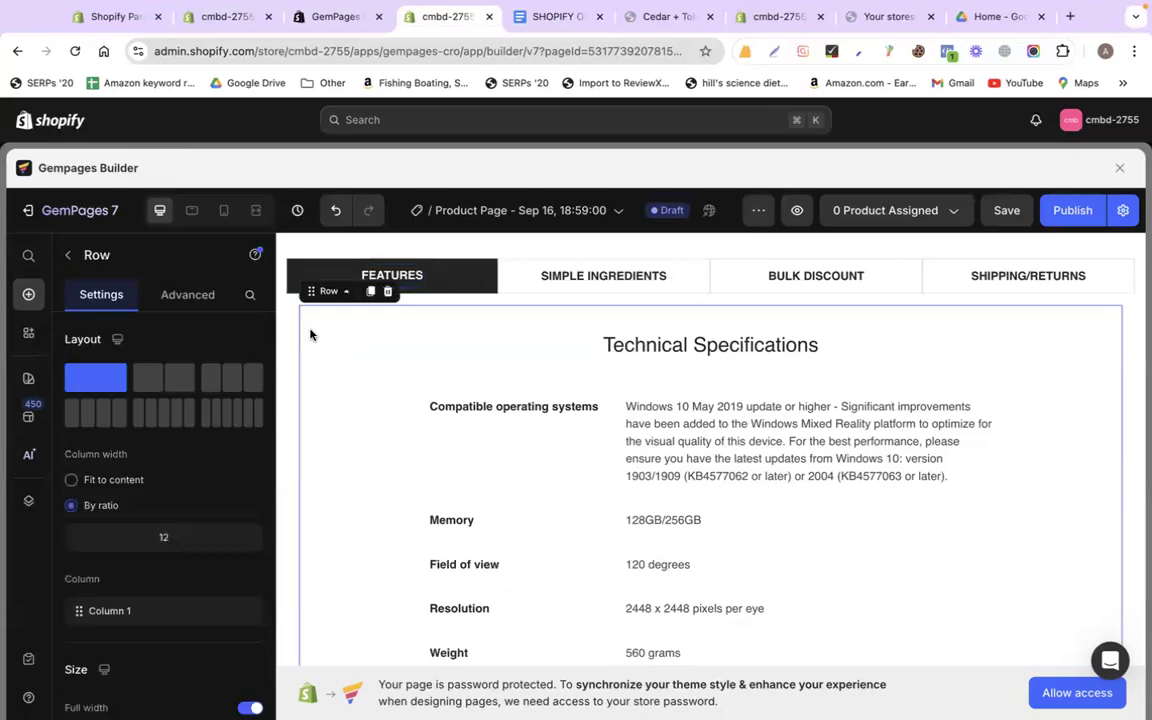
pyautogui.click(387, 292)
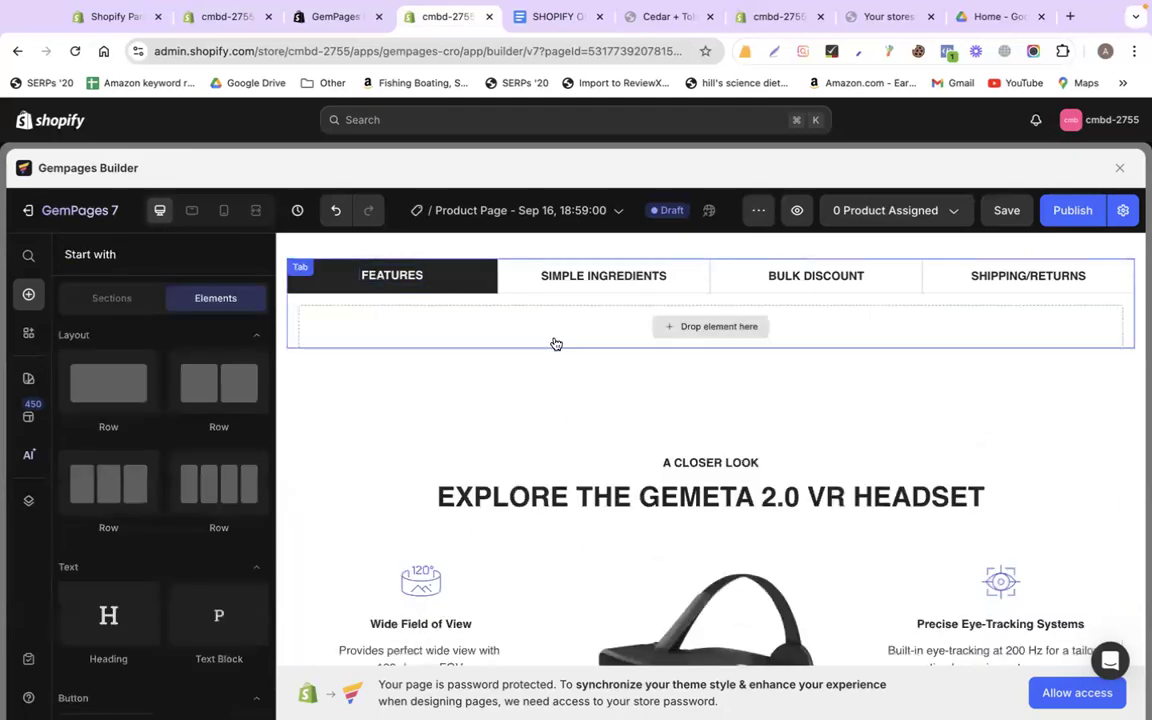
pyautogui.scroll(-2, 206, 600)
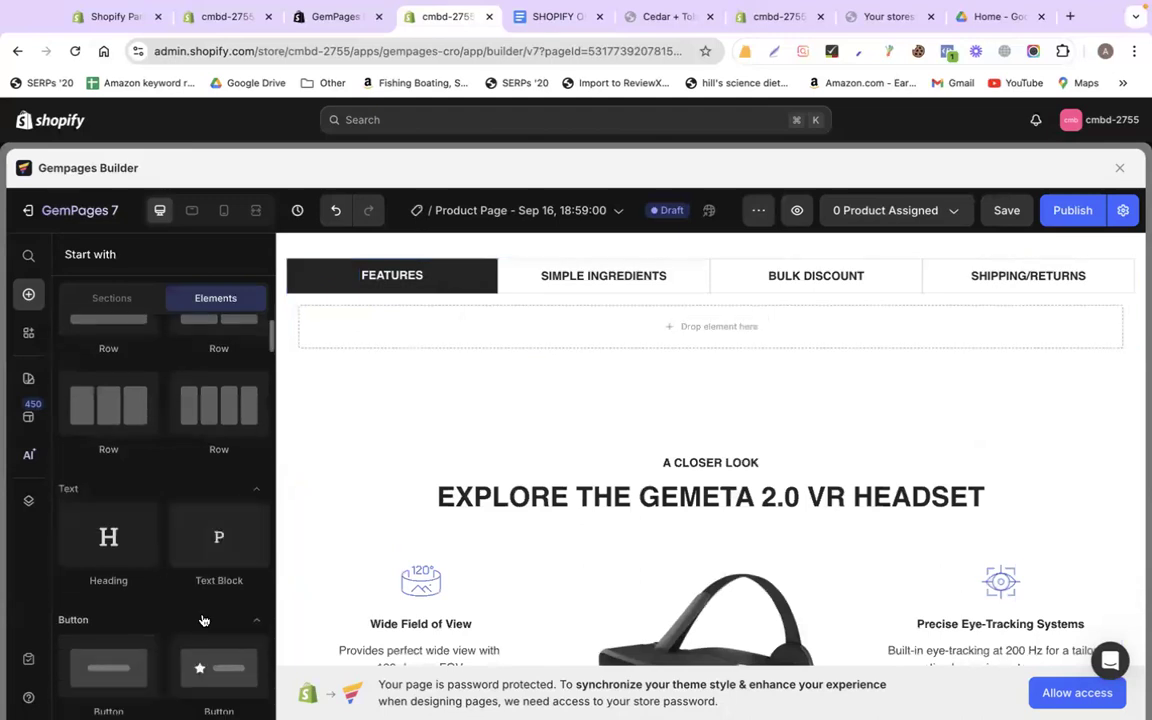
pyautogui.moveTo(218, 540); pyautogui.dragTo(577, 330)
# Replace the block's lorem text with the three feature lines, starting with '6 cubes of fragrant soy wax'
pyautogui.tripleClick(549, 330)
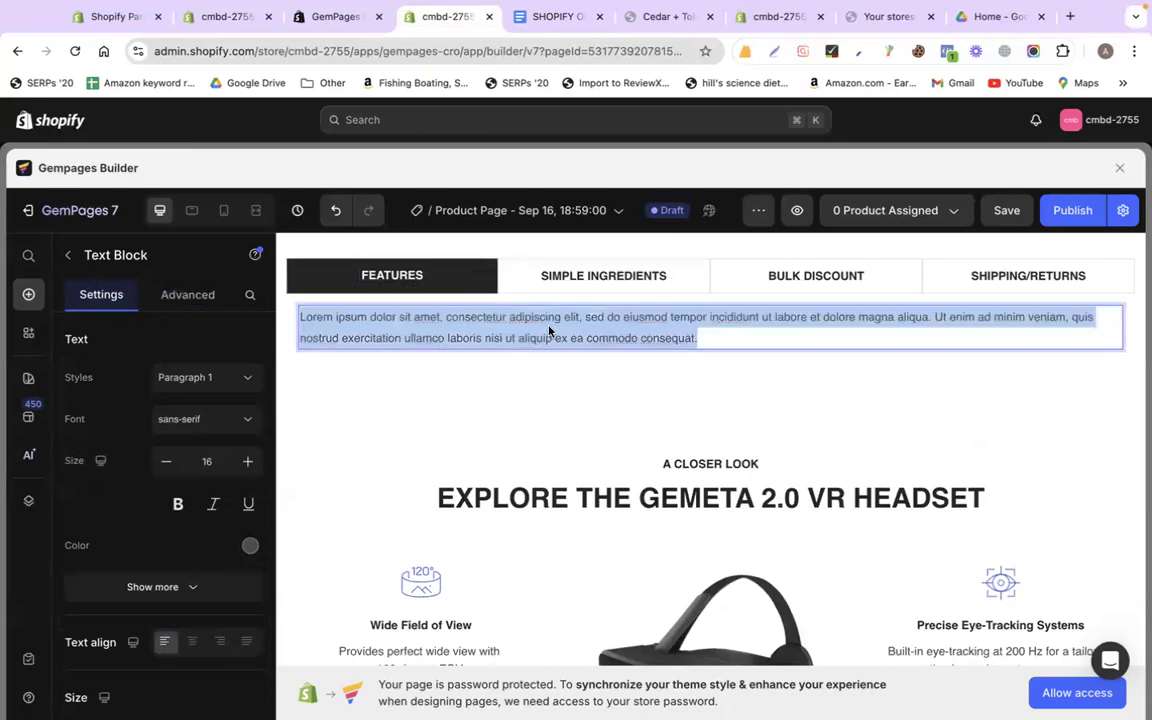
pyautogui.press('super+v')
pyautogui.click(304, 317)
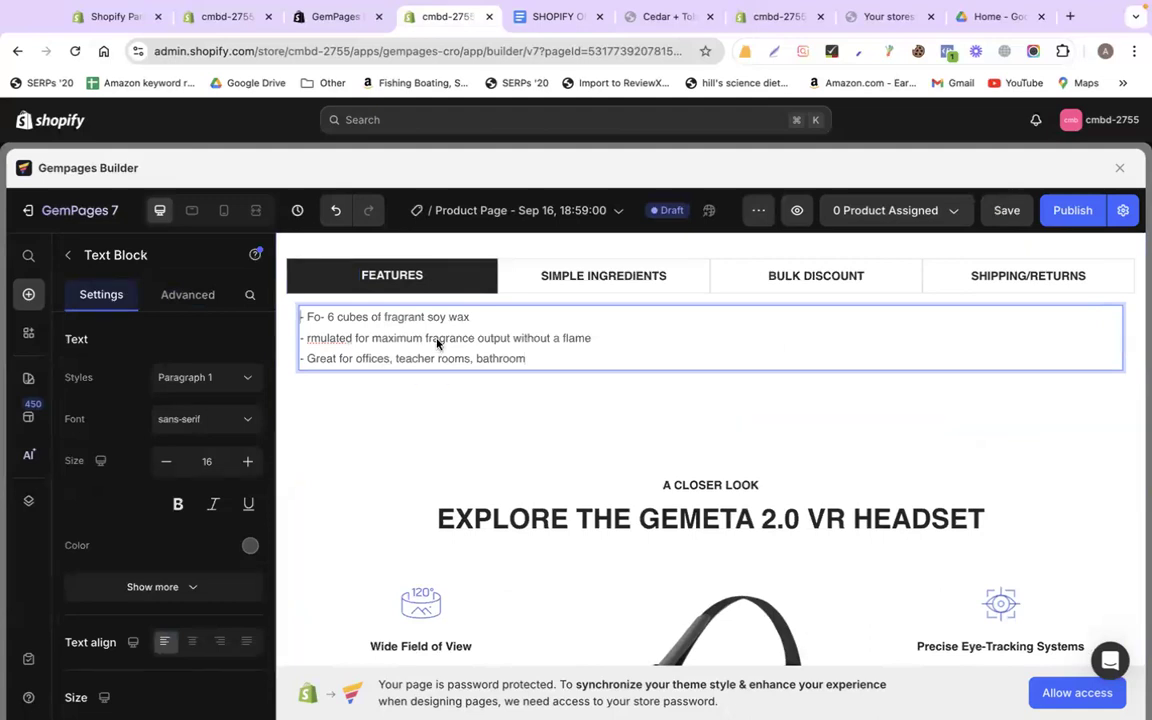
pyautogui.click(190, 295)
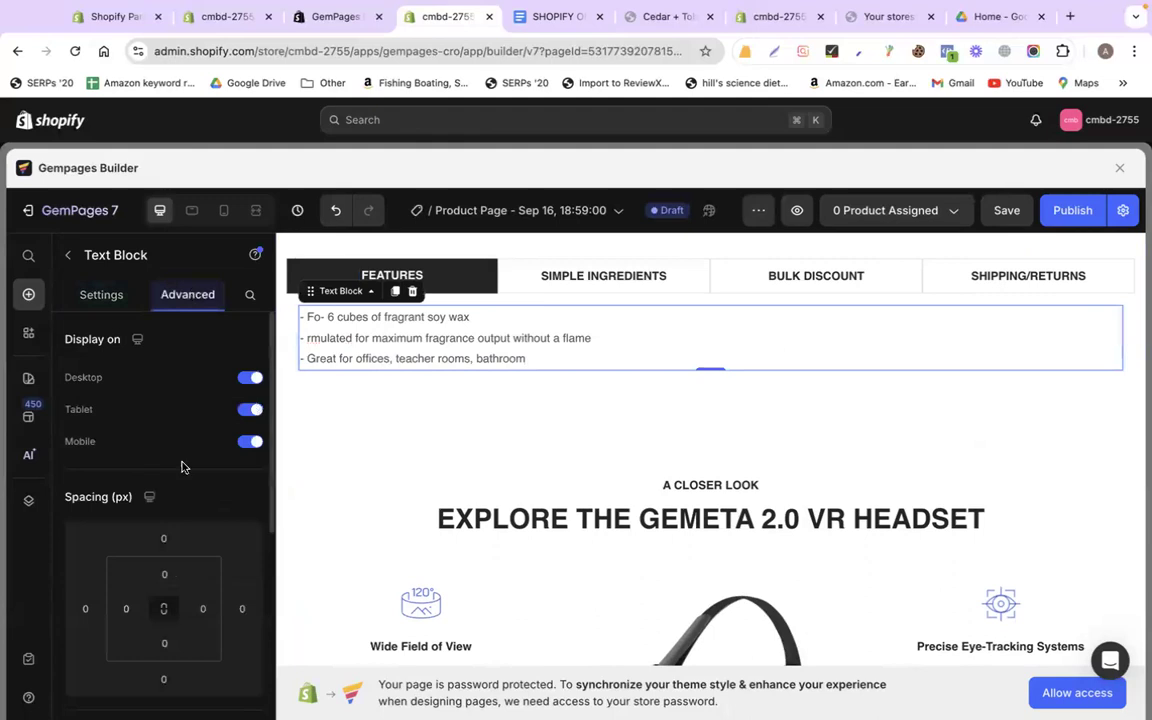
# Give the FEATURES text block 100 px padding in its Advanced spacing settings
pyautogui.scroll(-2, 182, 462)
pyautogui.scroll(-1, 182, 462)
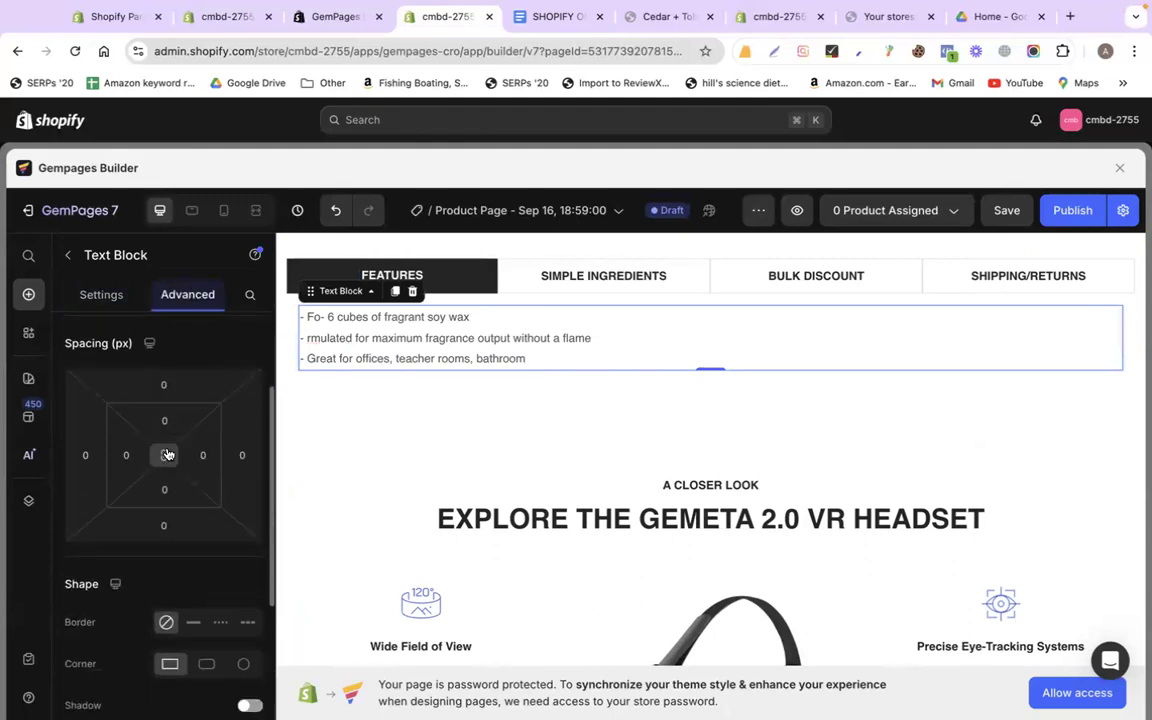
pyautogui.click(165, 420)
pyautogui.write('100')
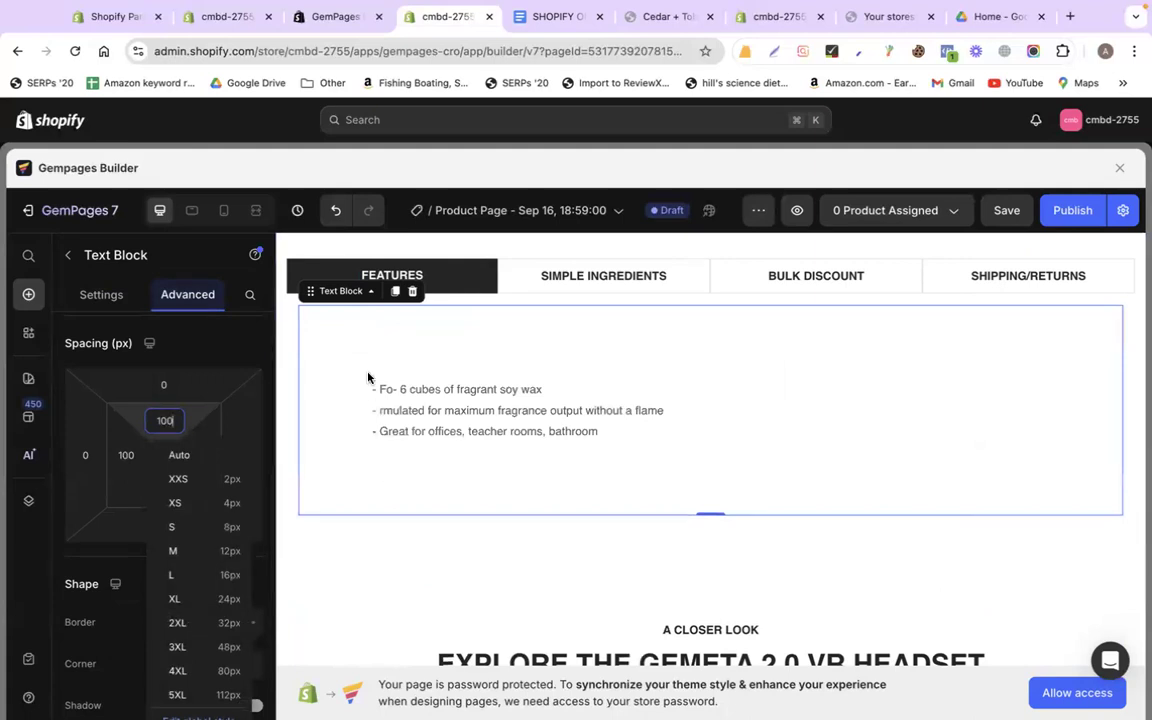
pyautogui.click(450, 427)
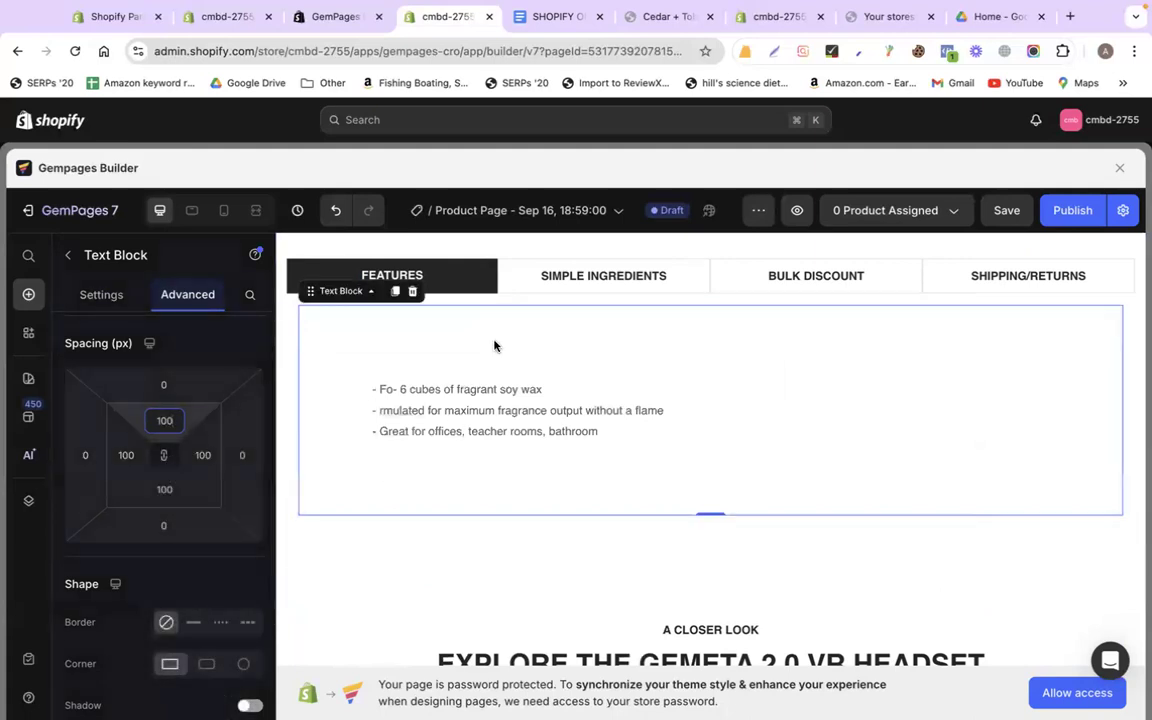
pyautogui.click(100, 294)
# Set the FEATURES text font to Roboto and raise its size to 24
pyautogui.scroll(-3, 180, 473)
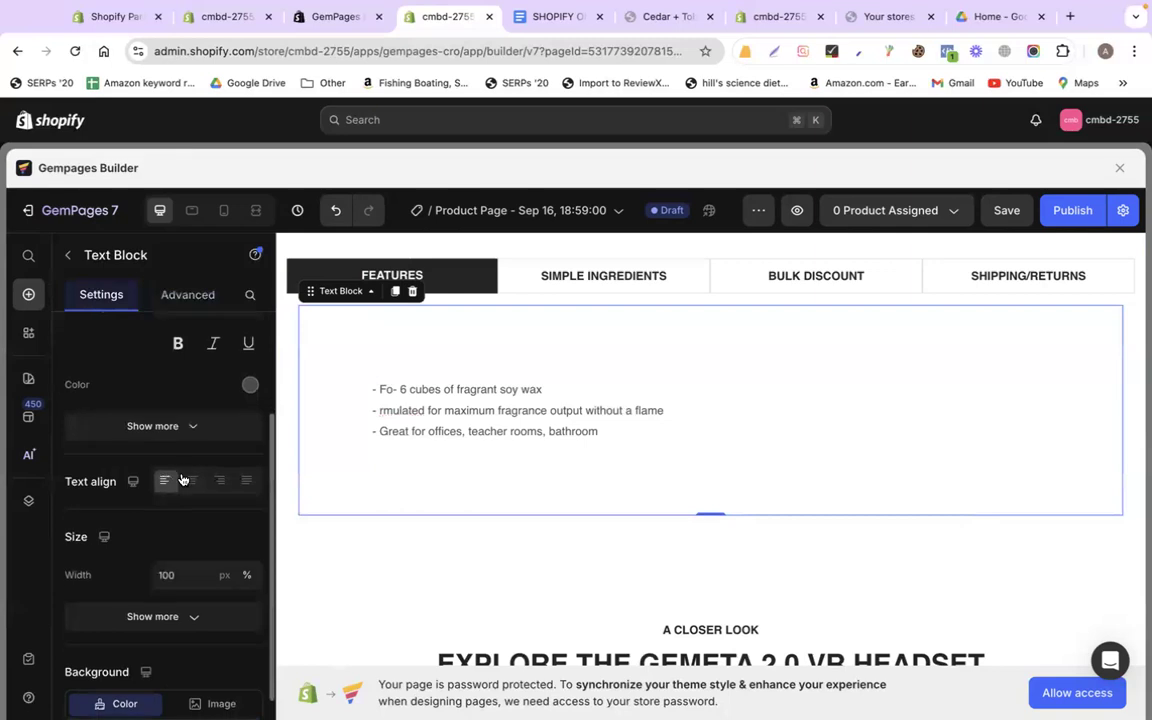
pyautogui.scroll(3, 180, 473)
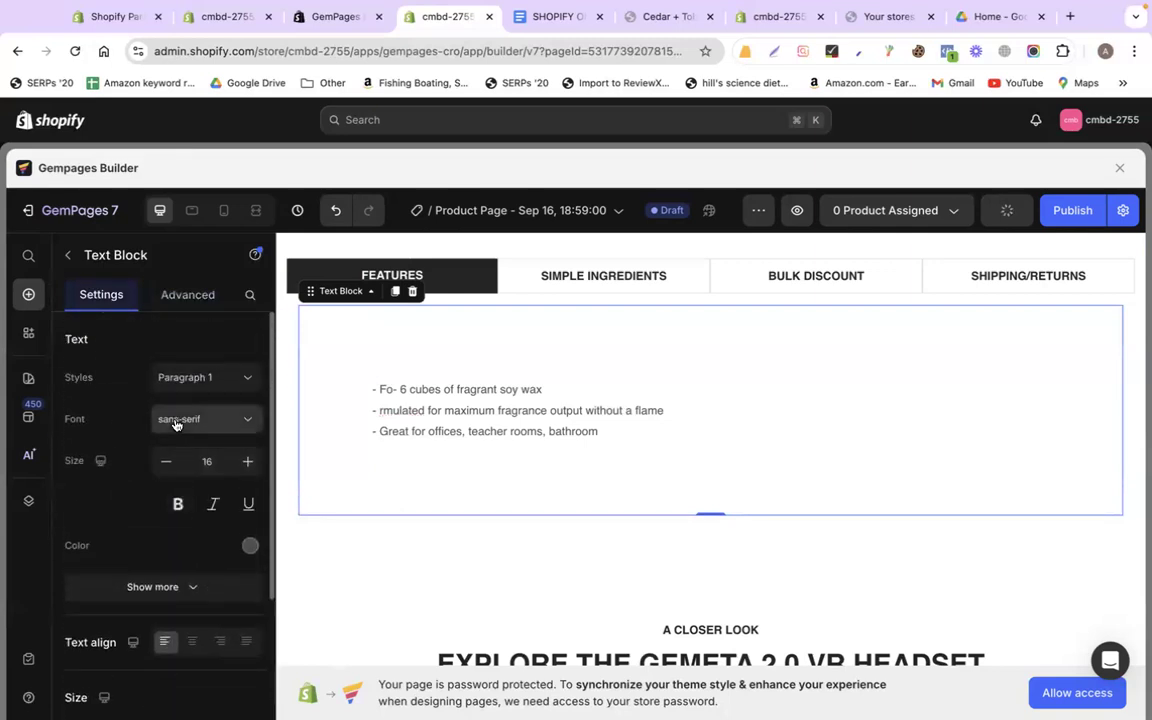
pyautogui.click(175, 420)
pyautogui.click(119, 605)
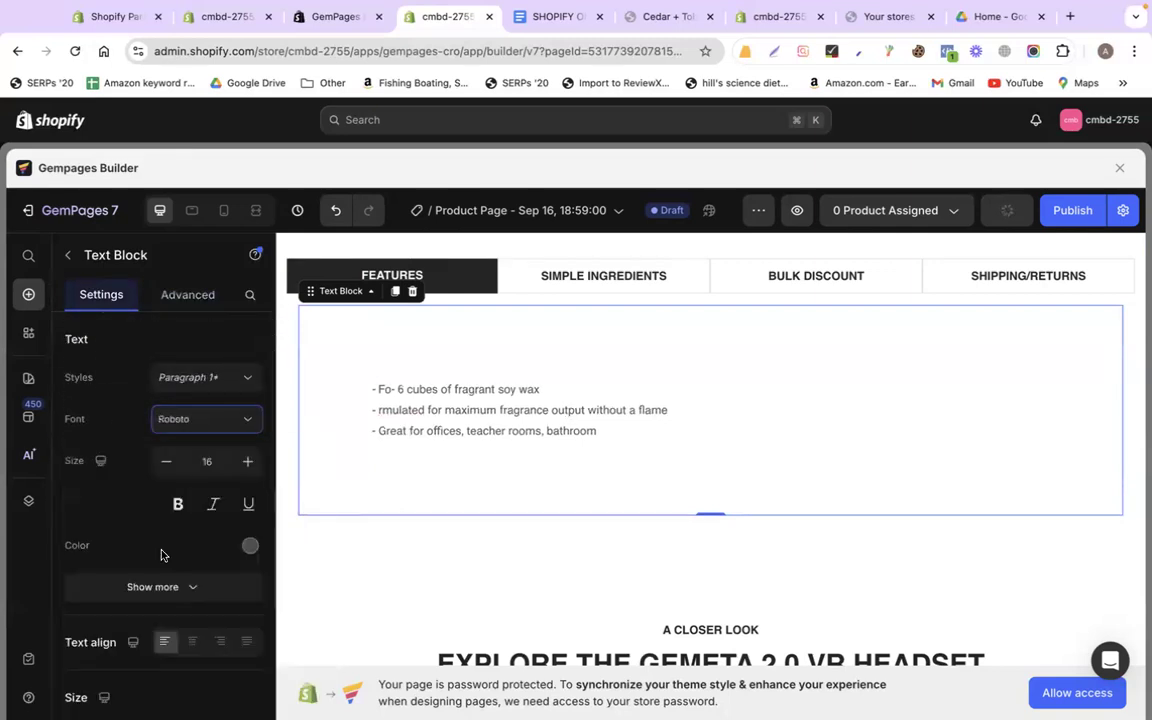
pyautogui.click(248, 461)
pyautogui.click(248, 461)
pyautogui.click(248, 461)
pyautogui.click(248, 461)
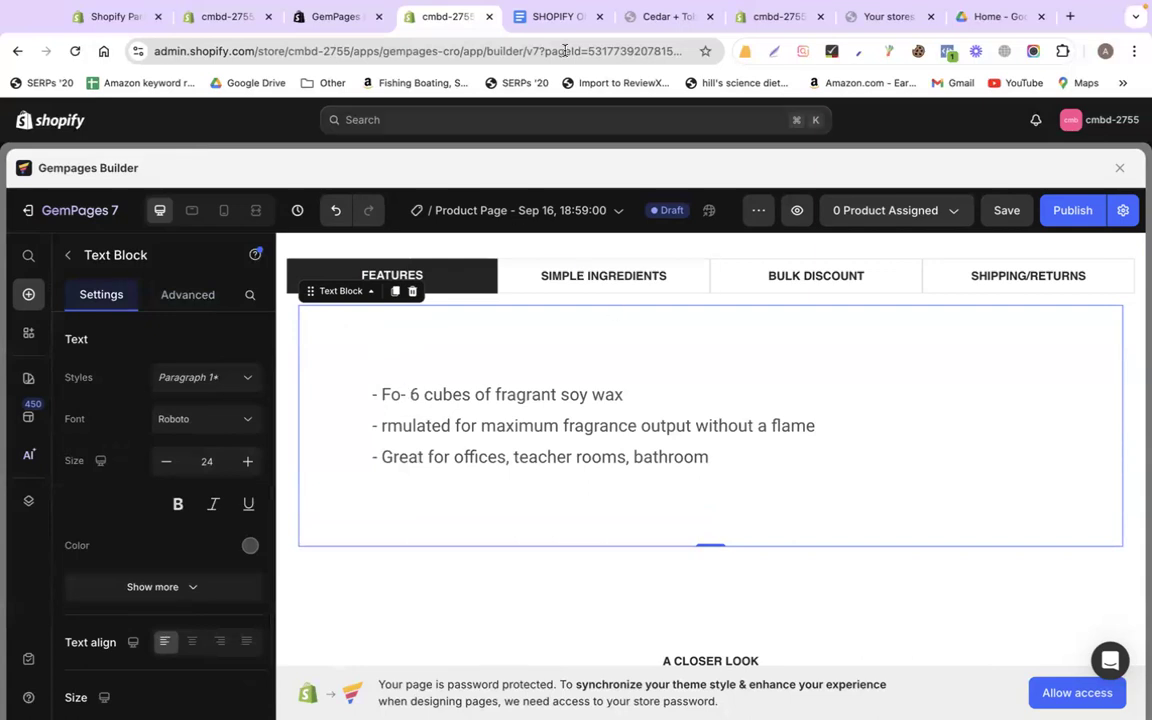
# Copy the two SIMPLE INGREDIENTS lines from the Google Doc
pyautogui.click(546, 18)
pyautogui.scroll(-2, 586, 440)
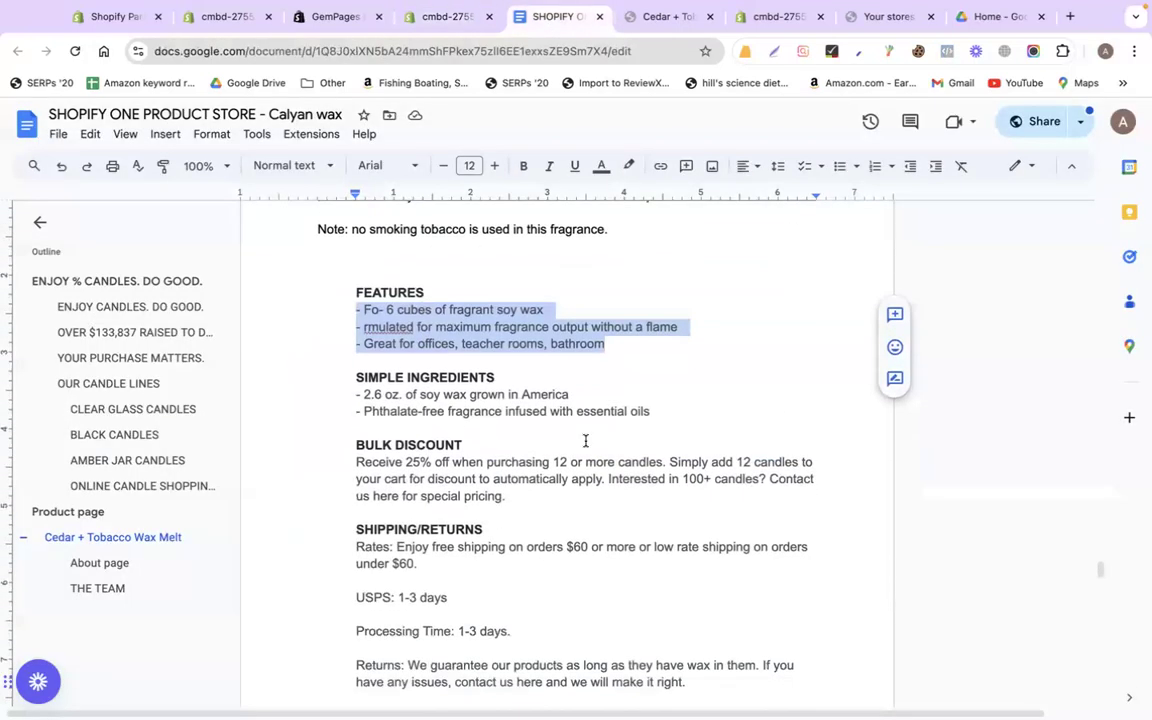
pyautogui.moveTo(656, 421); pyautogui.dragTo(321, 396)
pyautogui.hotkey('ctrl', 'c')
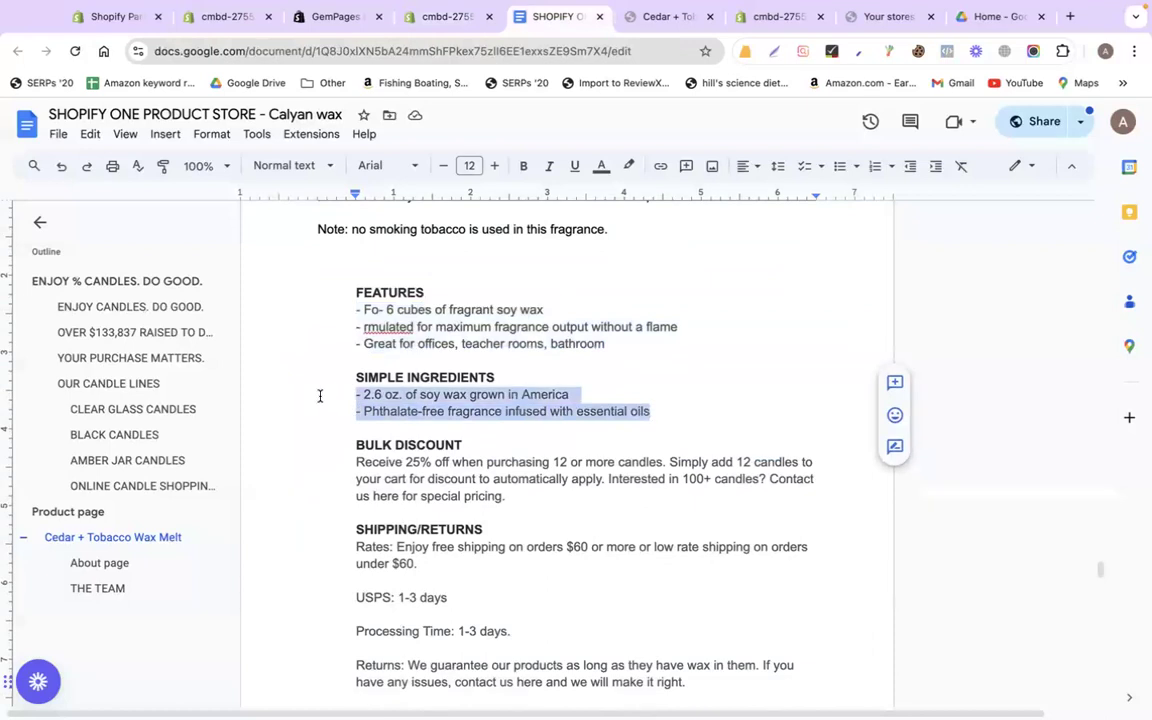
pyautogui.click(421, 20)
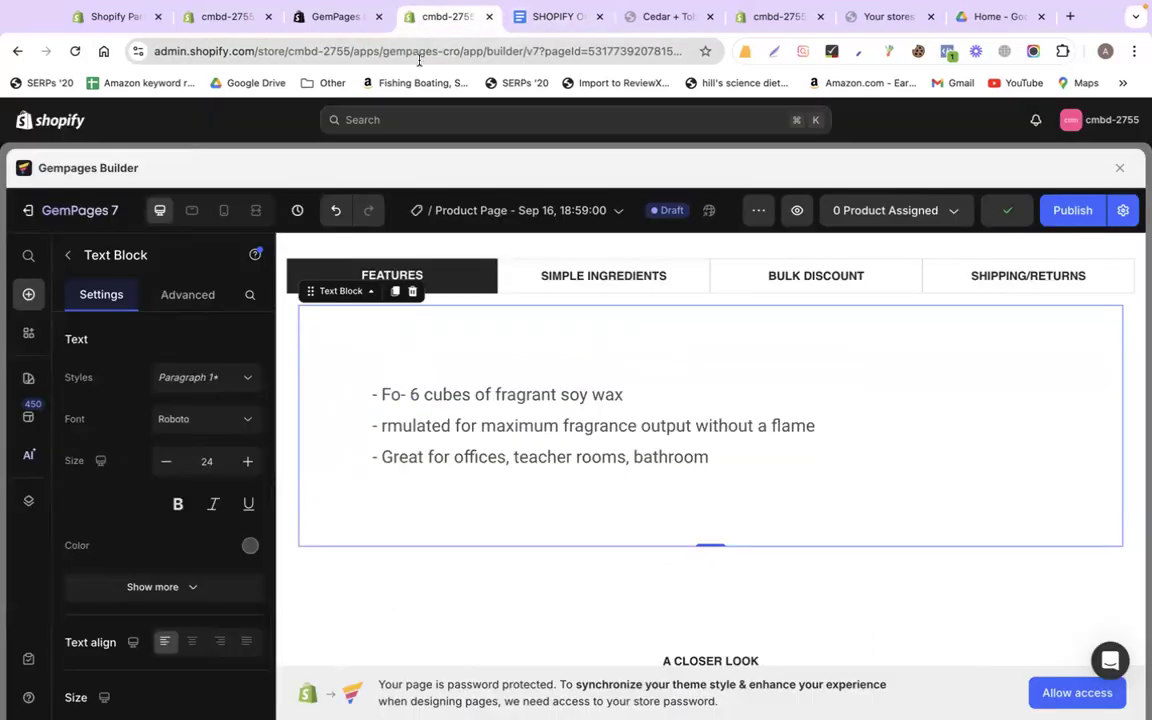
# Replace the SIMPLE INGREDIENTS What's Included row with a text block holding the ingredient lines
pyautogui.click(604, 270)
pyautogui.click(366, 377)
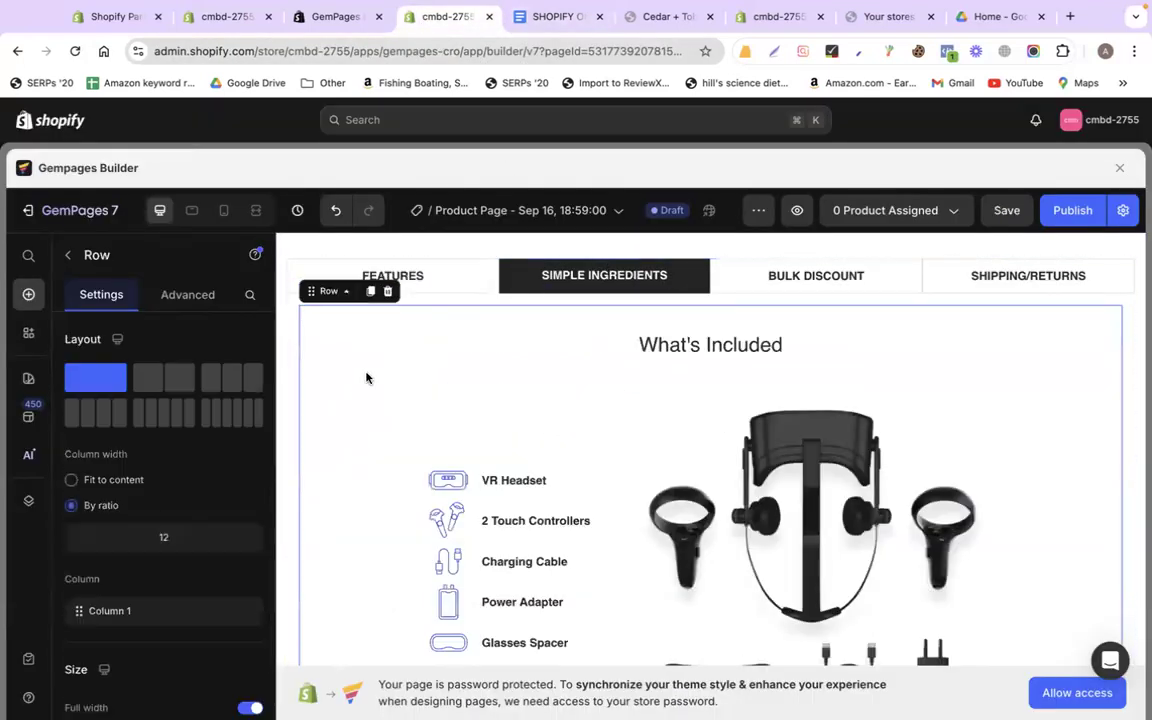
pyautogui.click(388, 292)
pyautogui.moveTo(203, 542); pyautogui.dragTo(463, 334)
pyautogui.tripleClick(463, 334)
pyautogui.hotkey('ctrl', 'v')
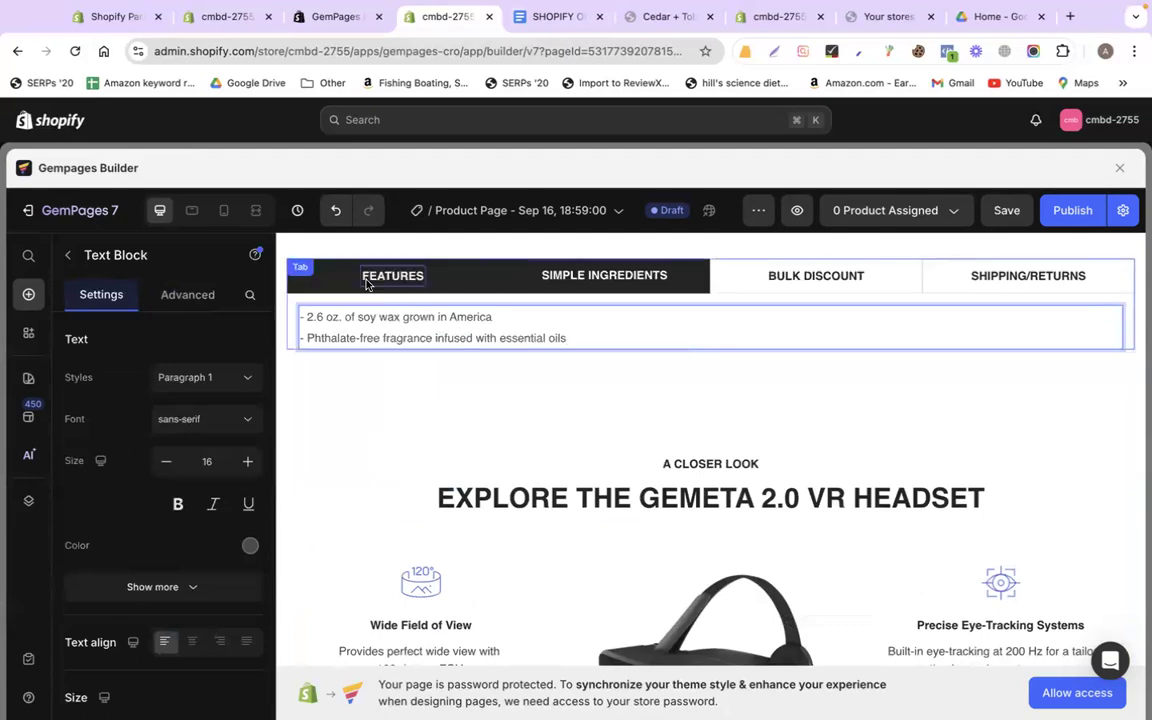
# Copy the styled FEATURES text block as an element
pyautogui.click(386, 332)
pyautogui.click(424, 277)
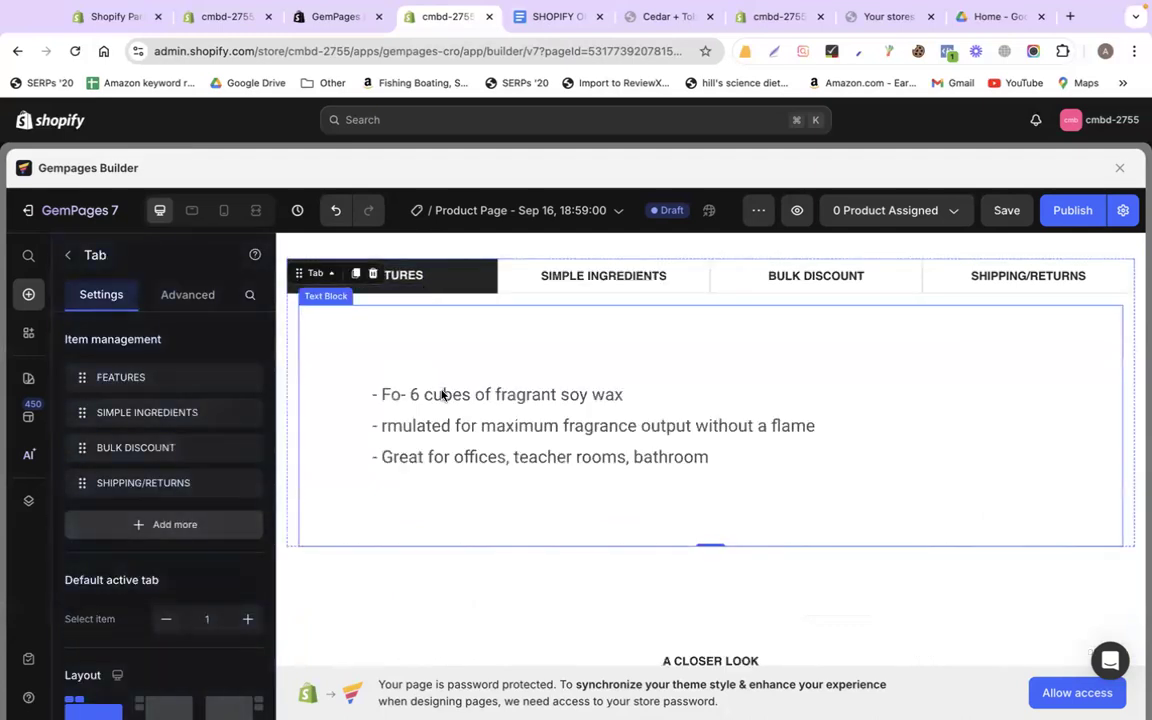
pyautogui.click(415, 346)
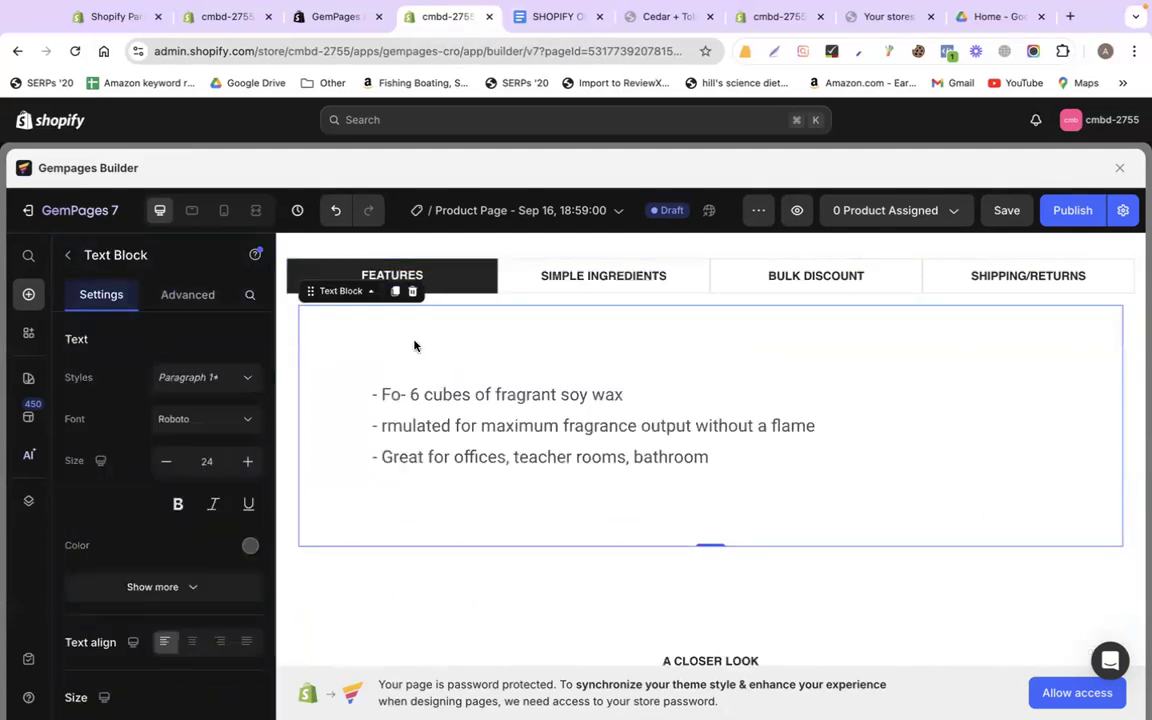
pyautogui.rightClick(383, 342)
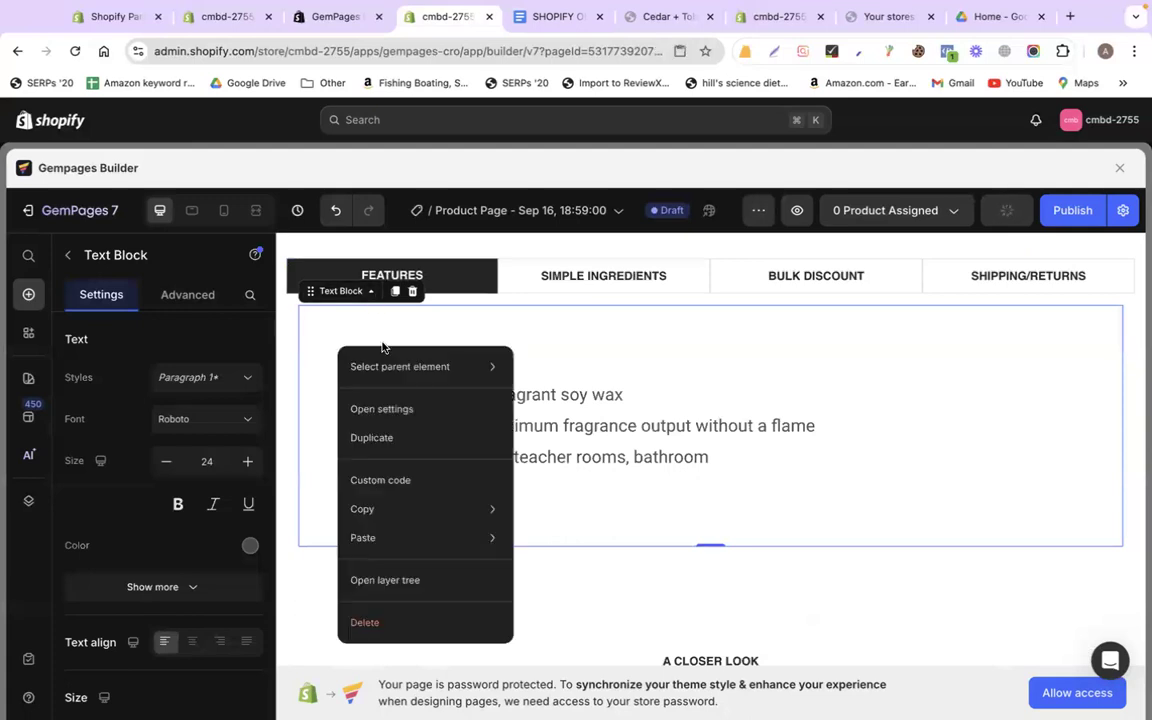
pyautogui.moveTo(388, 522)
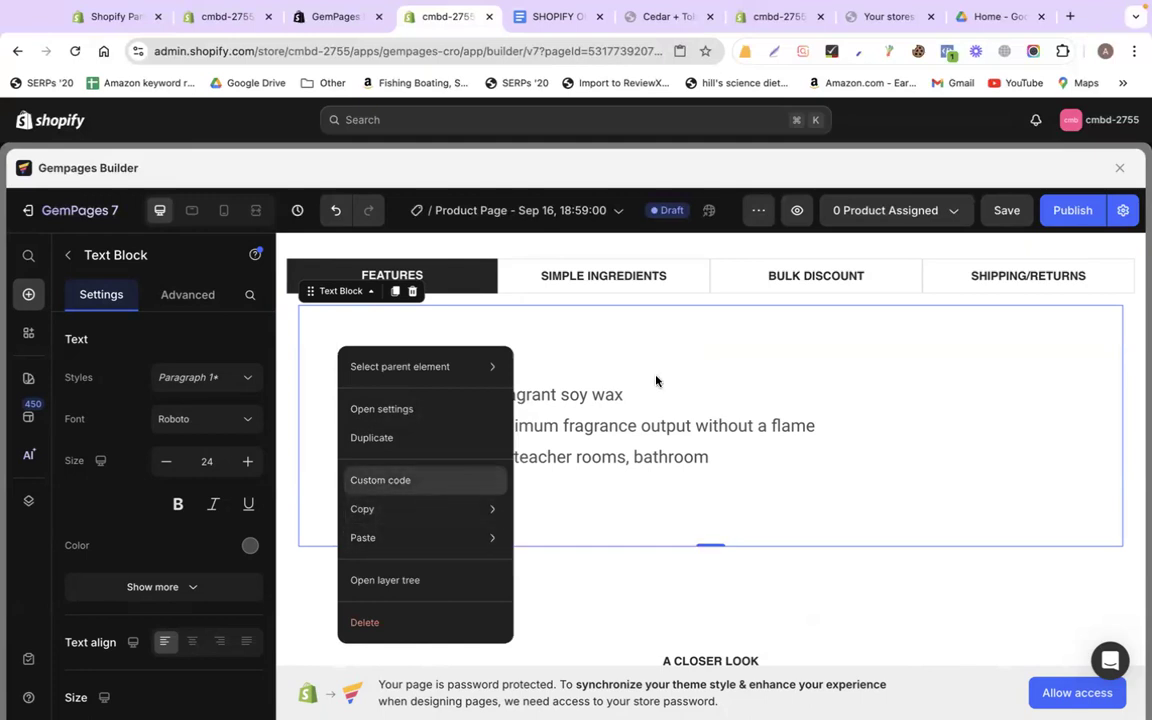
pyautogui.click(678, 347)
pyautogui.click(543, 589)
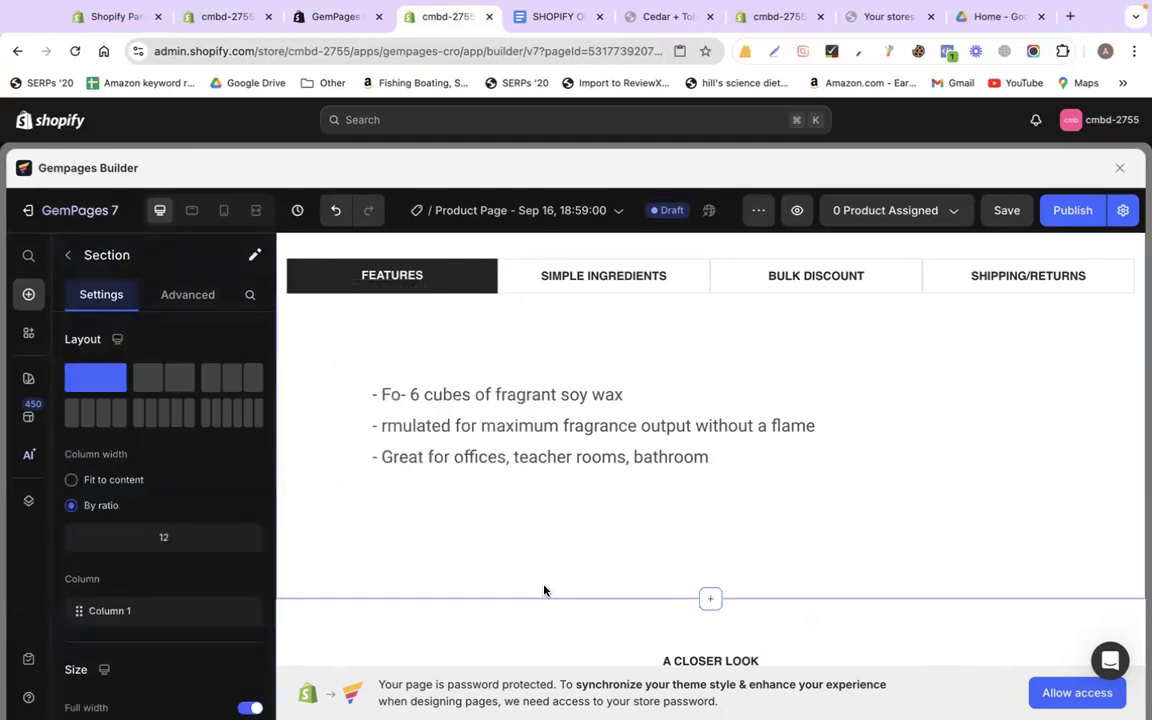
pyautogui.click(515, 377)
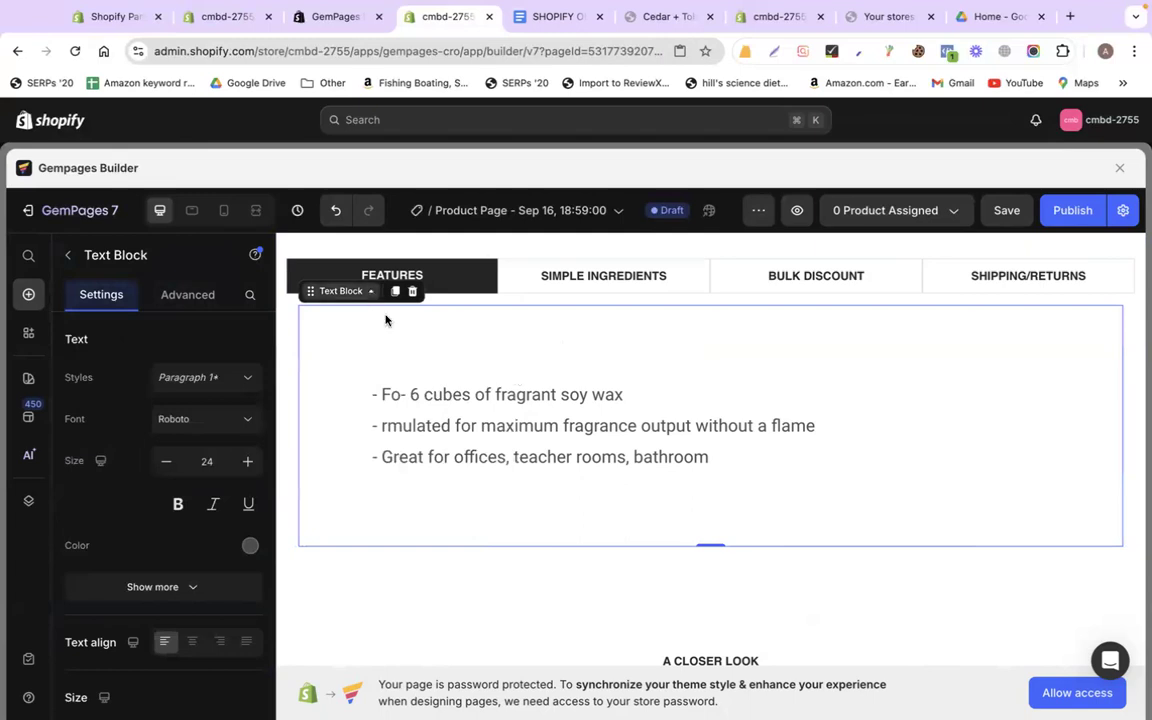
pyautogui.rightClick(364, 351)
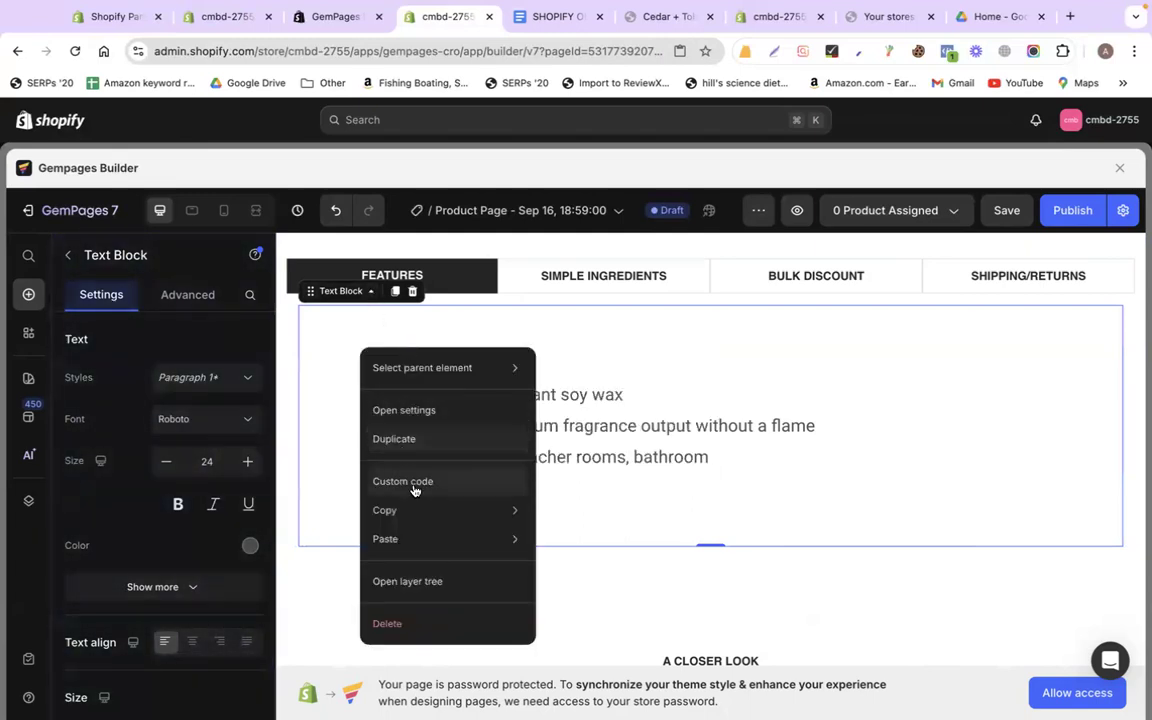
pyautogui.moveTo(412, 511)
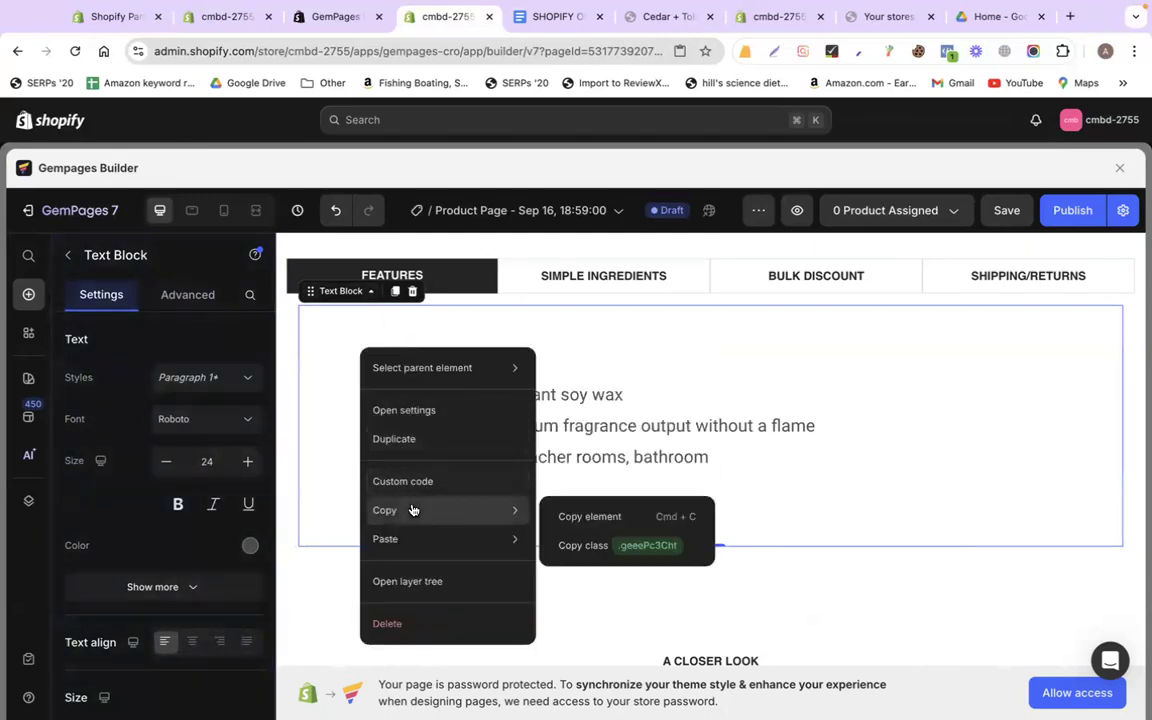
pyautogui.click(651, 517)
# Paste the copied FEATURES block into the SIMPLE INGREDIENTS tab
pyautogui.click(597, 284)
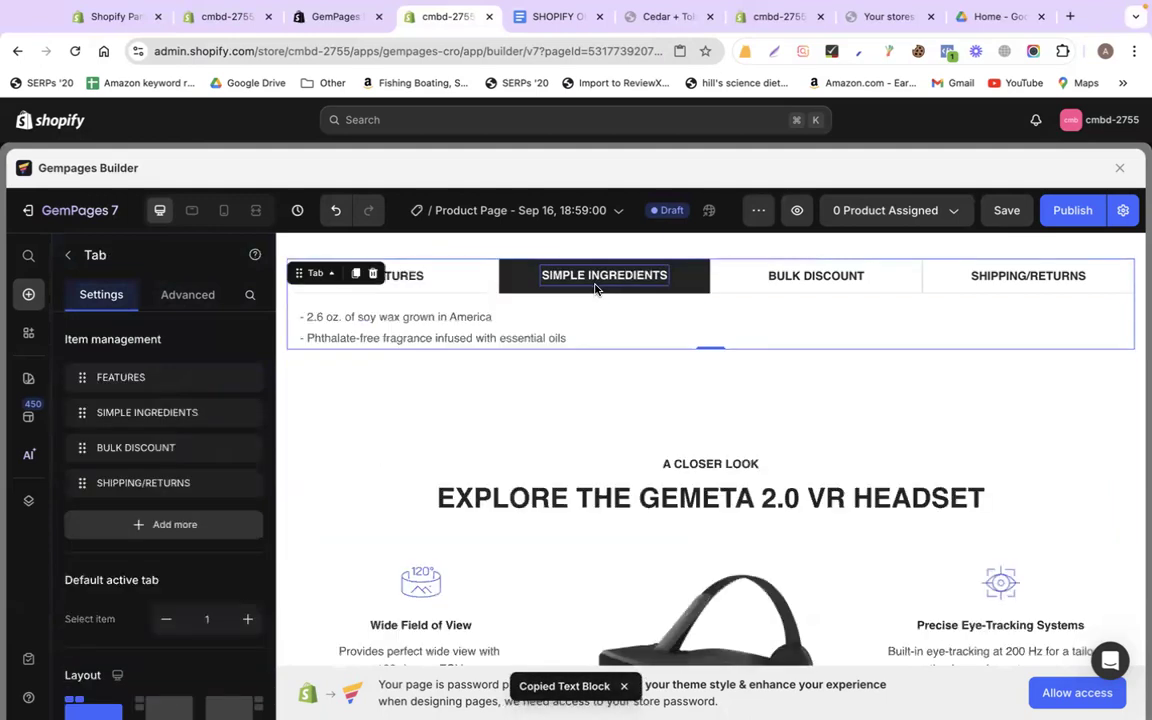
pyautogui.click(421, 326)
pyautogui.rightClick(421, 318)
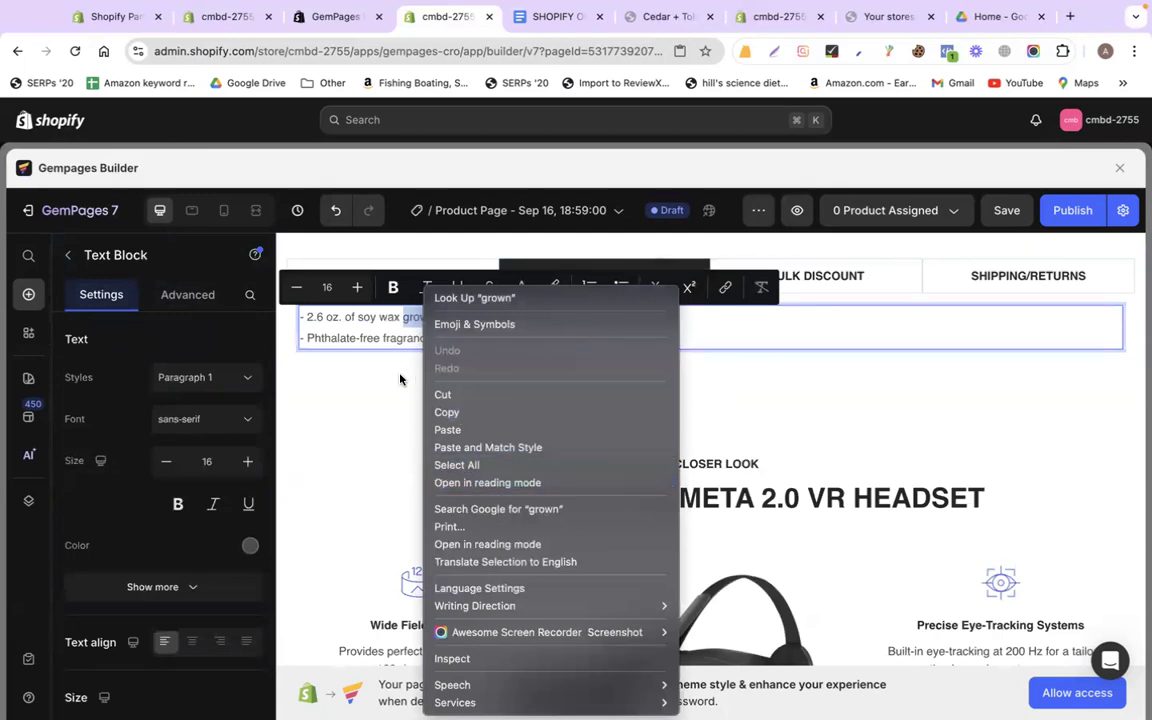
pyautogui.click(363, 330)
pyautogui.click(676, 332)
pyautogui.rightClick(676, 329)
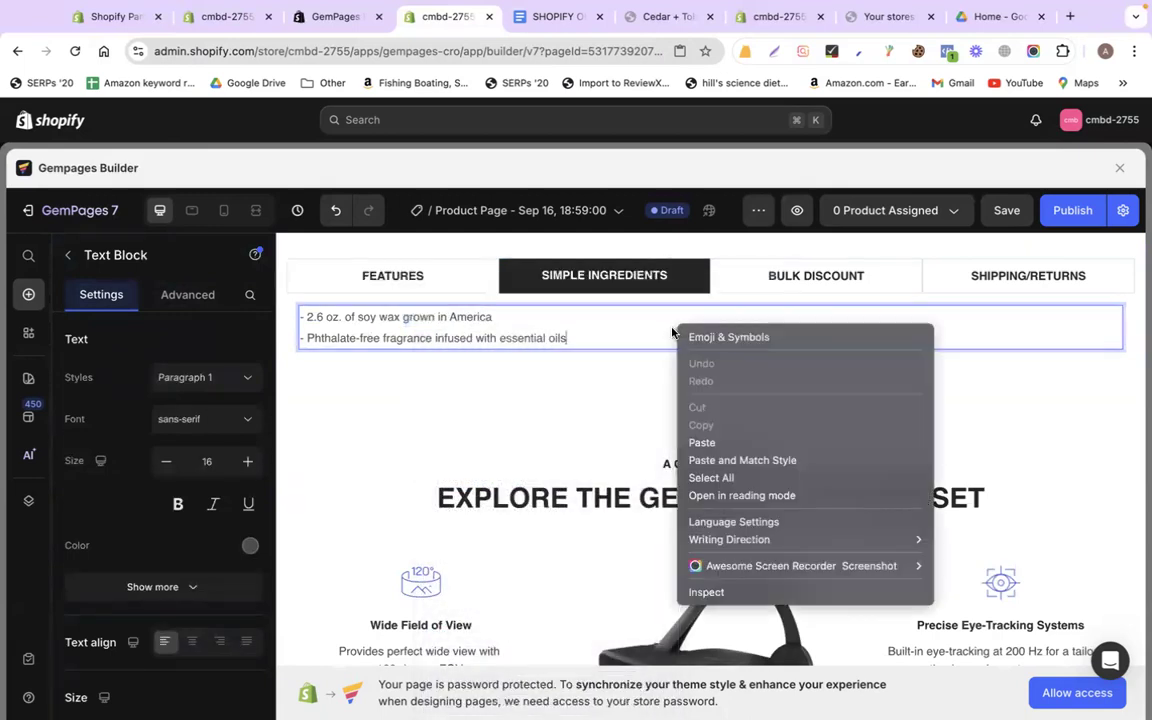
pyautogui.click(641, 328)
pyautogui.click(558, 401)
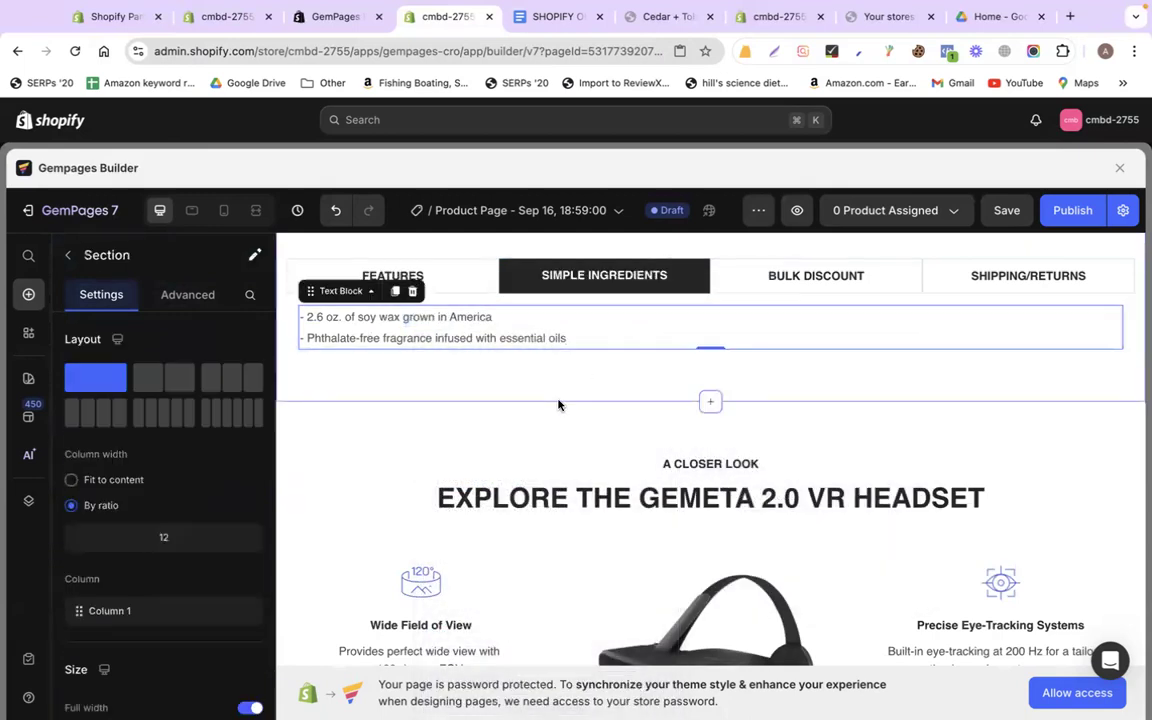
pyautogui.rightClick(534, 320)
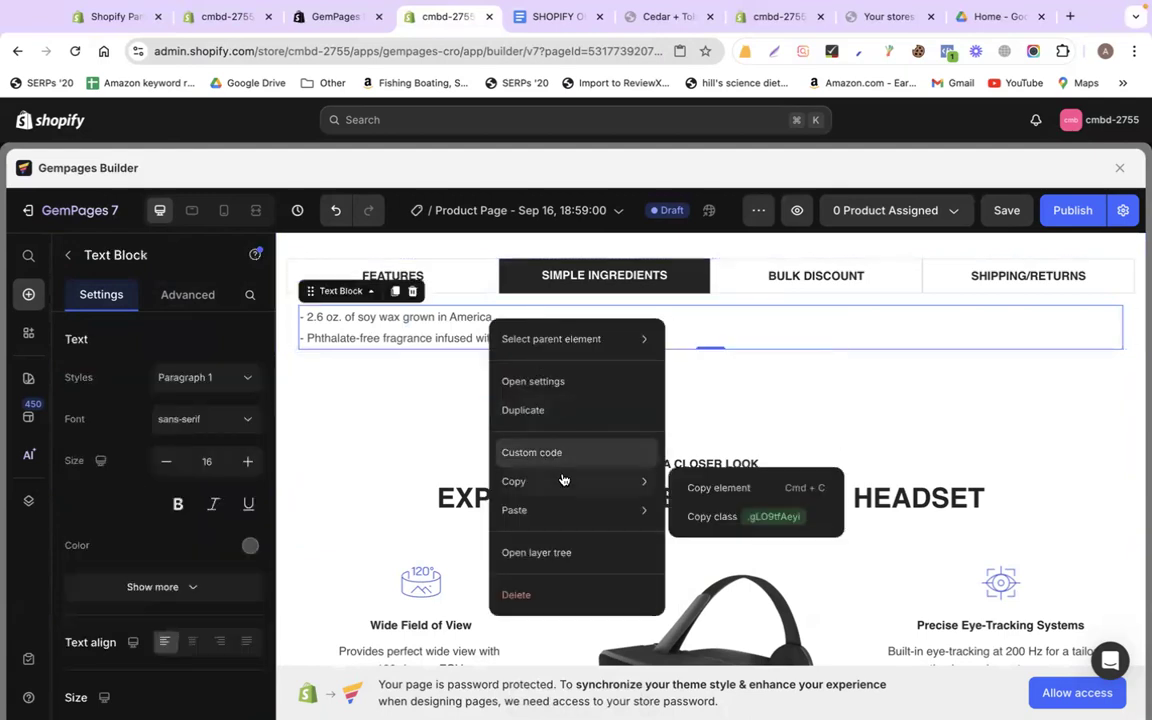
pyautogui.moveTo(563, 509)
pyautogui.click(710, 514)
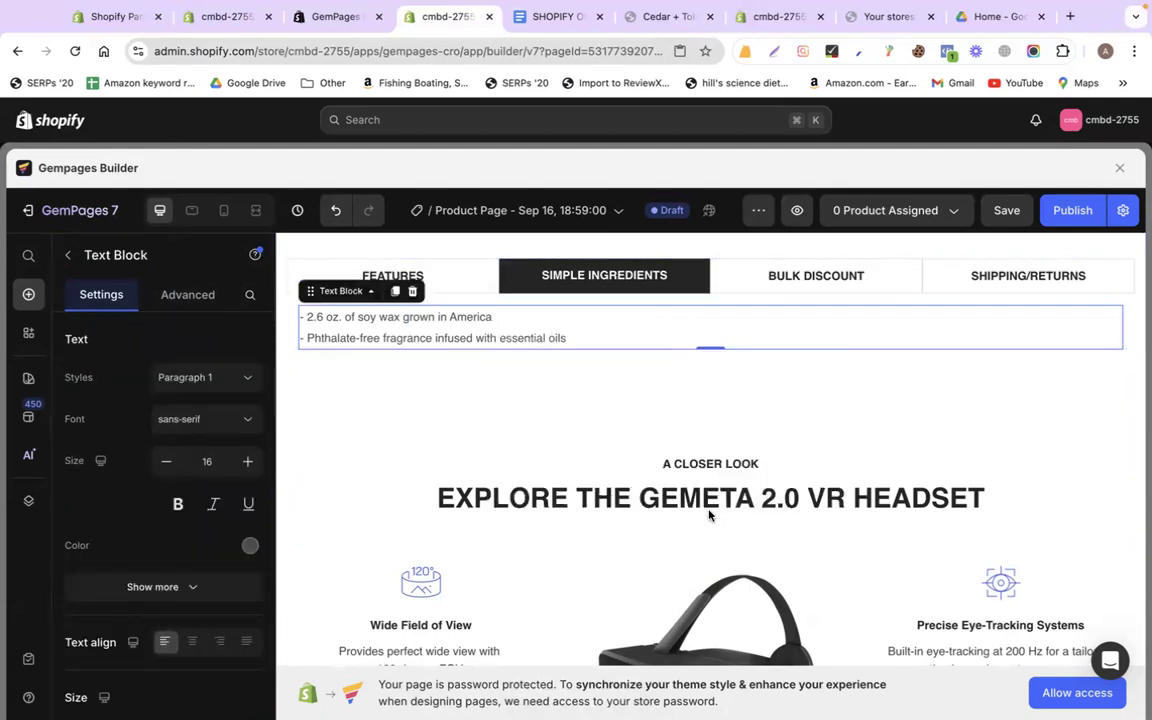
# Delete the old small ingredients block and paste the two ingredient lines into the styled copy
pyautogui.click(412, 291)
pyautogui.click(533, 22)
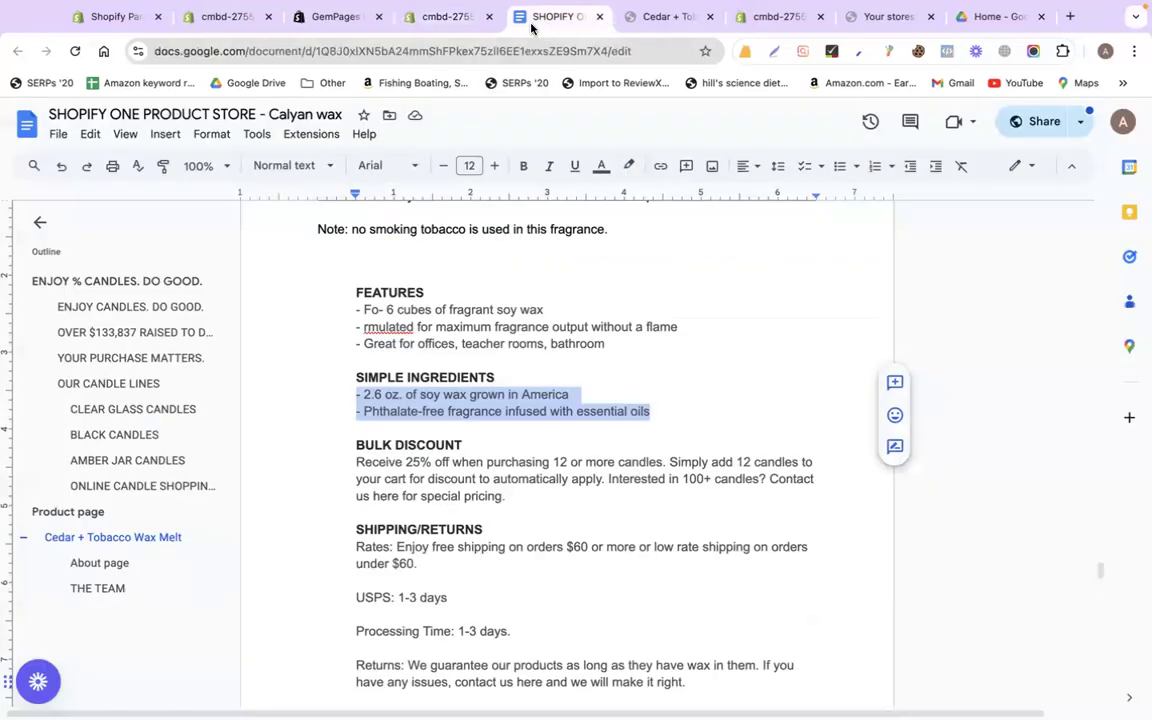
pyautogui.click(450, 17)
pyautogui.tripleClick(554, 432)
pyautogui.hotkey('ctrl', 'a')
pyautogui.hotkey('ctrl', 'v')
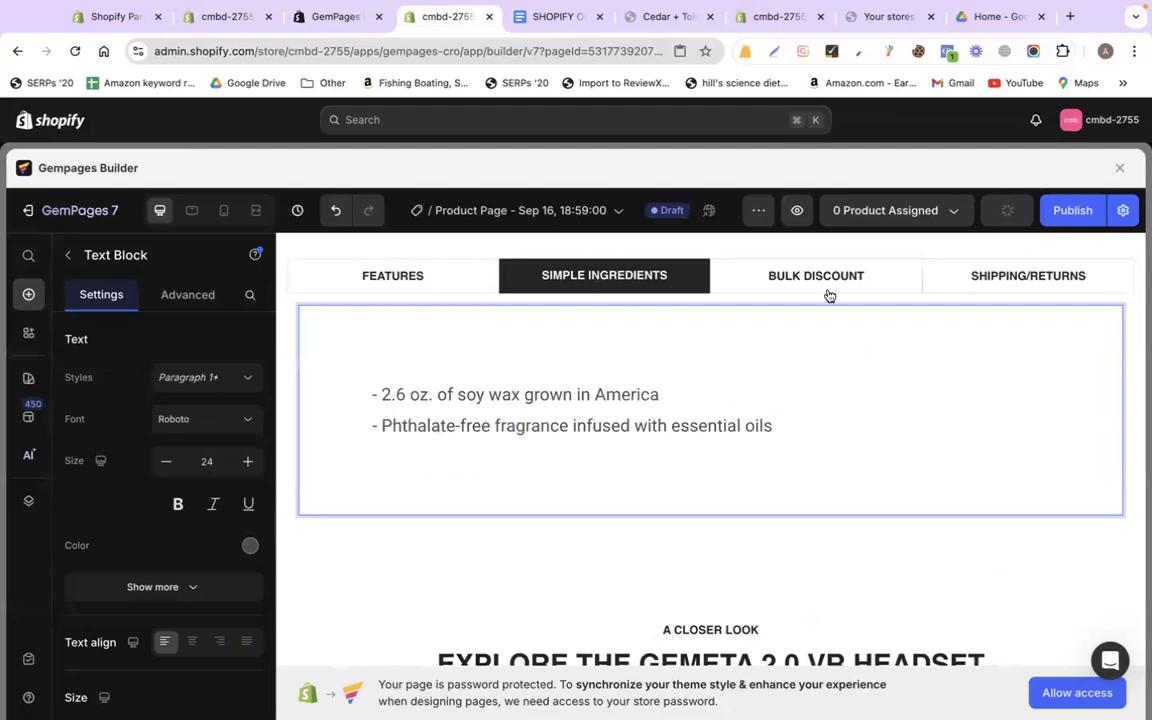
pyautogui.click(550, 16)
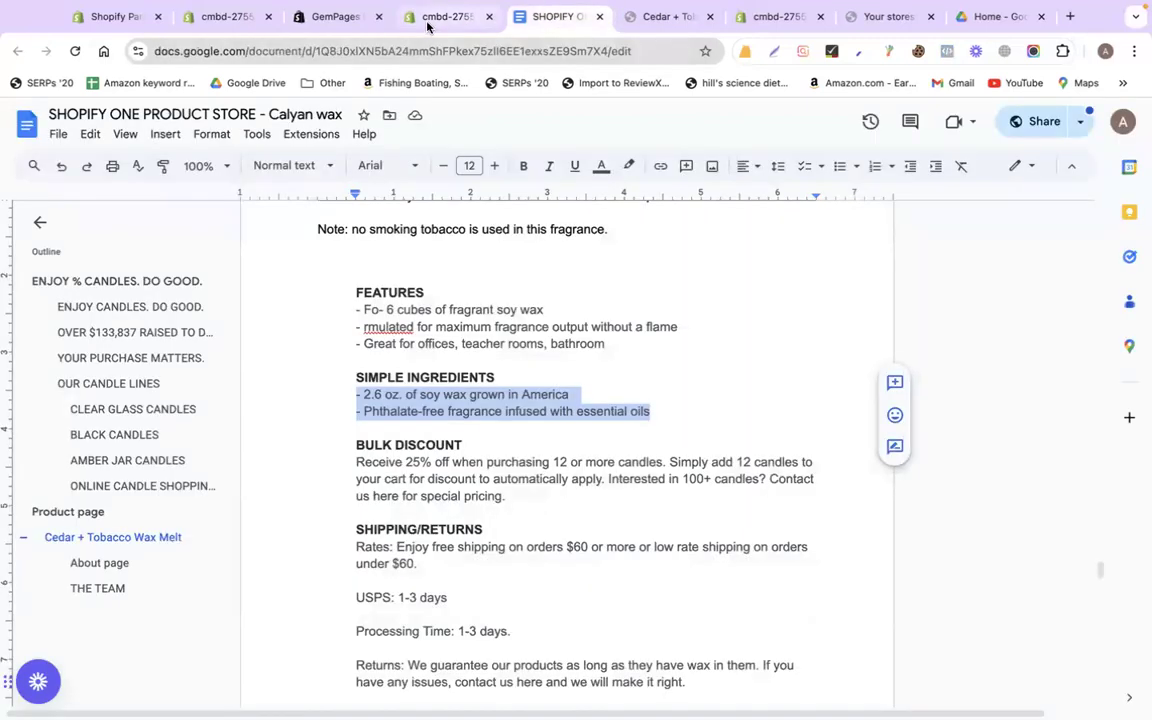
# Copy the styled ingredients text block as an element
pyautogui.click(450, 17)
pyautogui.rightClick(393, 328)
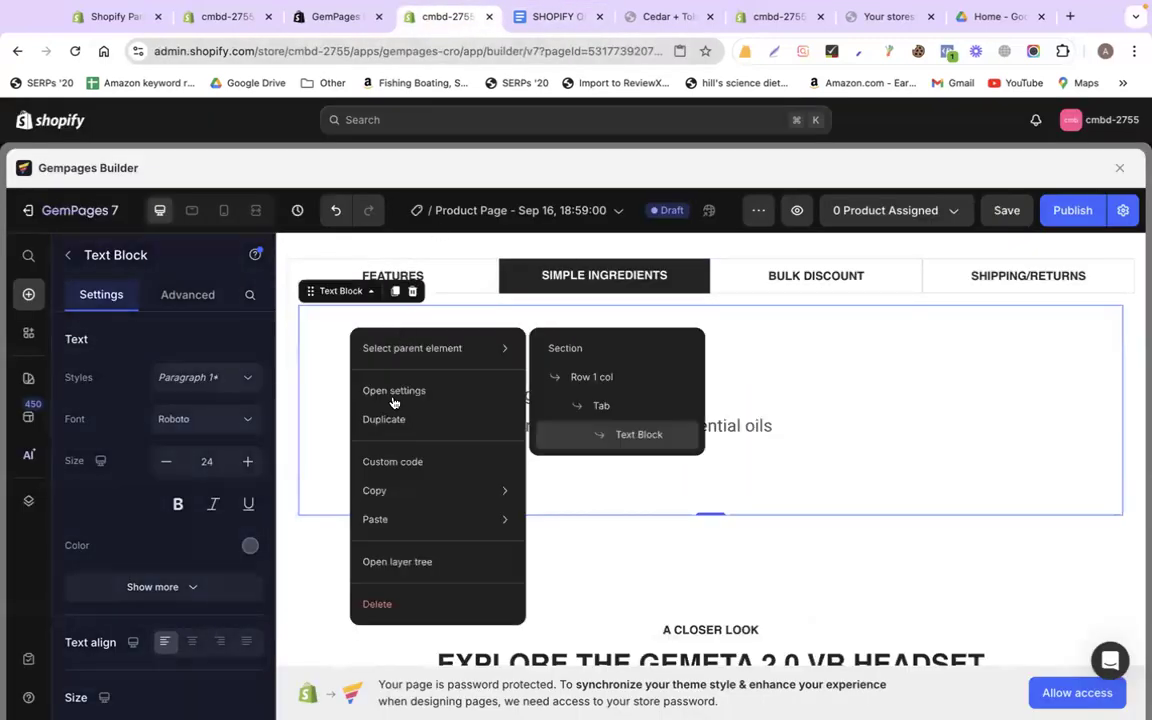
pyautogui.moveTo(418, 487)
pyautogui.click(599, 497)
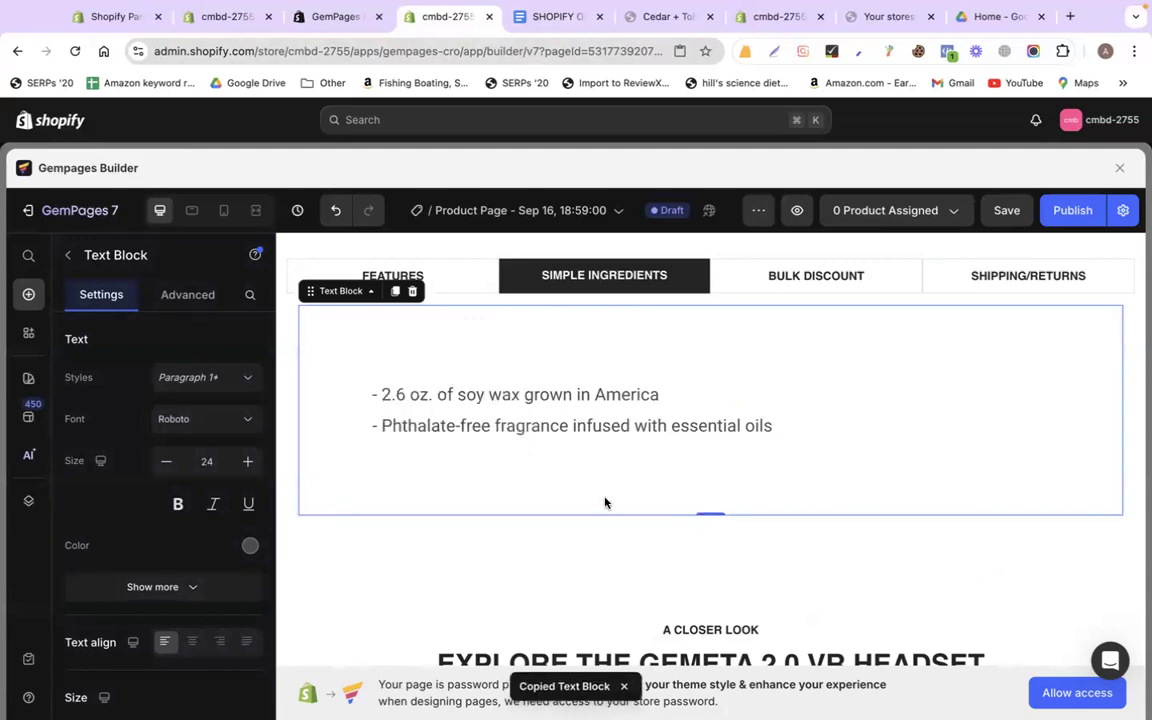
# Swap the BULK DISCOUNT tab's Professional Support row for the copied text block
pyautogui.click(785, 275)
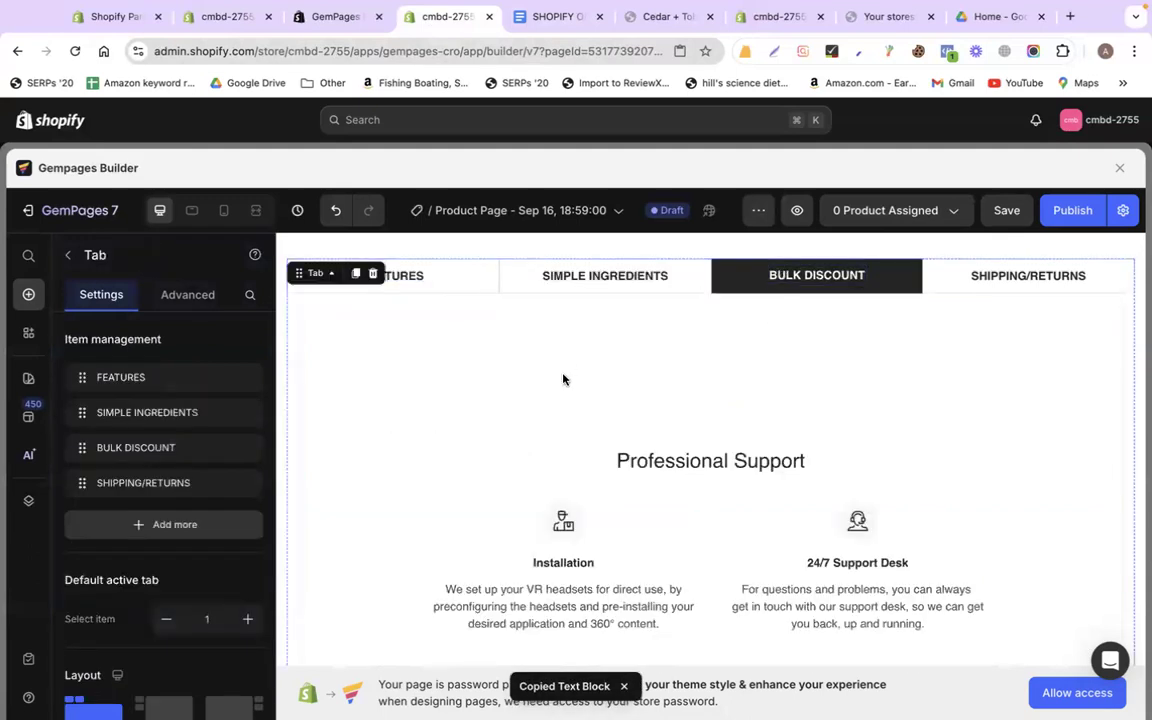
pyautogui.click(404, 352)
pyautogui.click(388, 291)
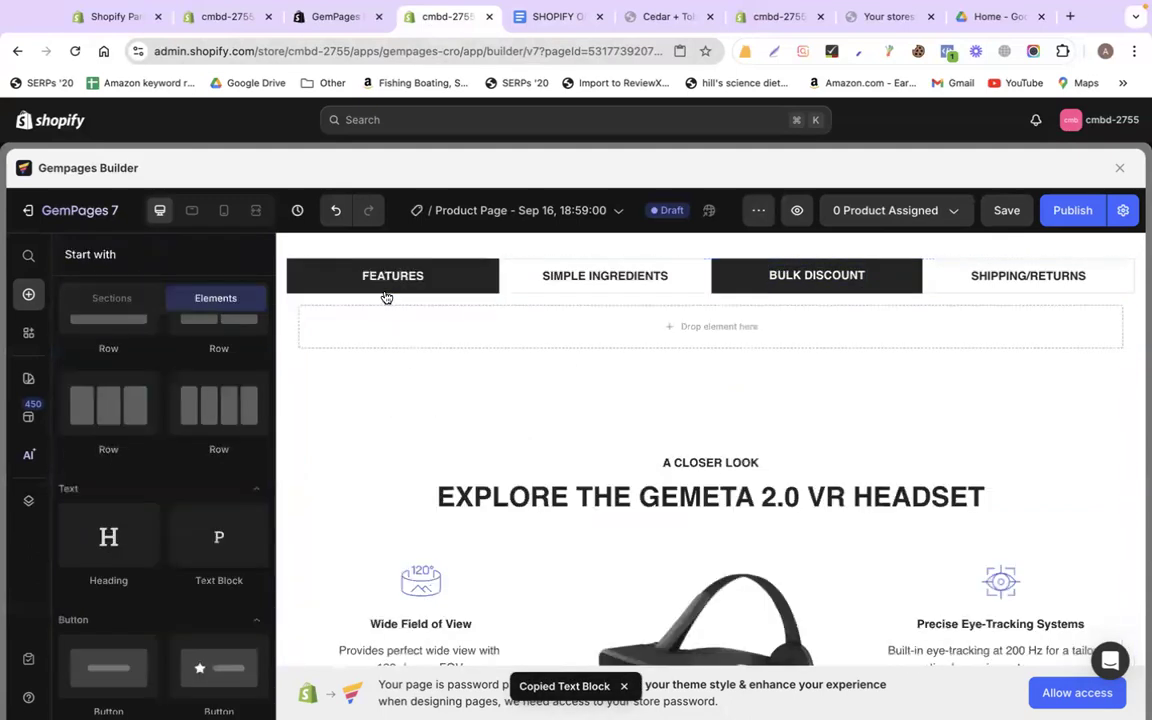
pyautogui.click(527, 321)
pyautogui.rightClick(528, 320)
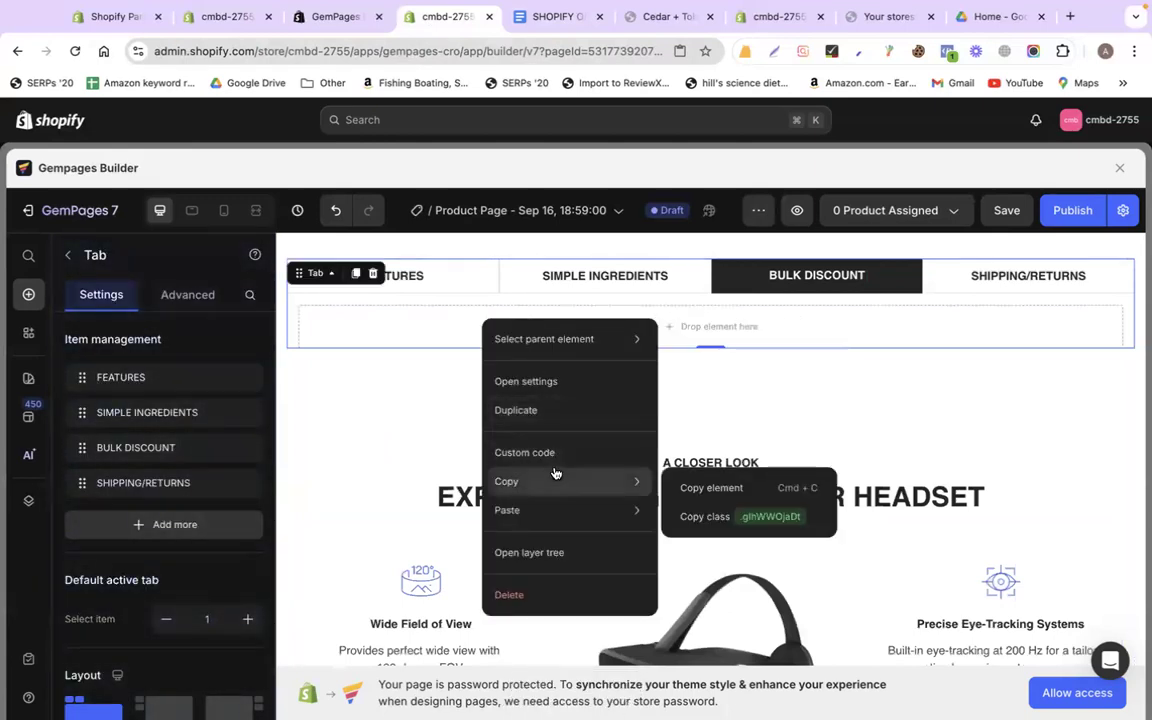
pyautogui.moveTo(545, 512)
pyautogui.click(712, 517)
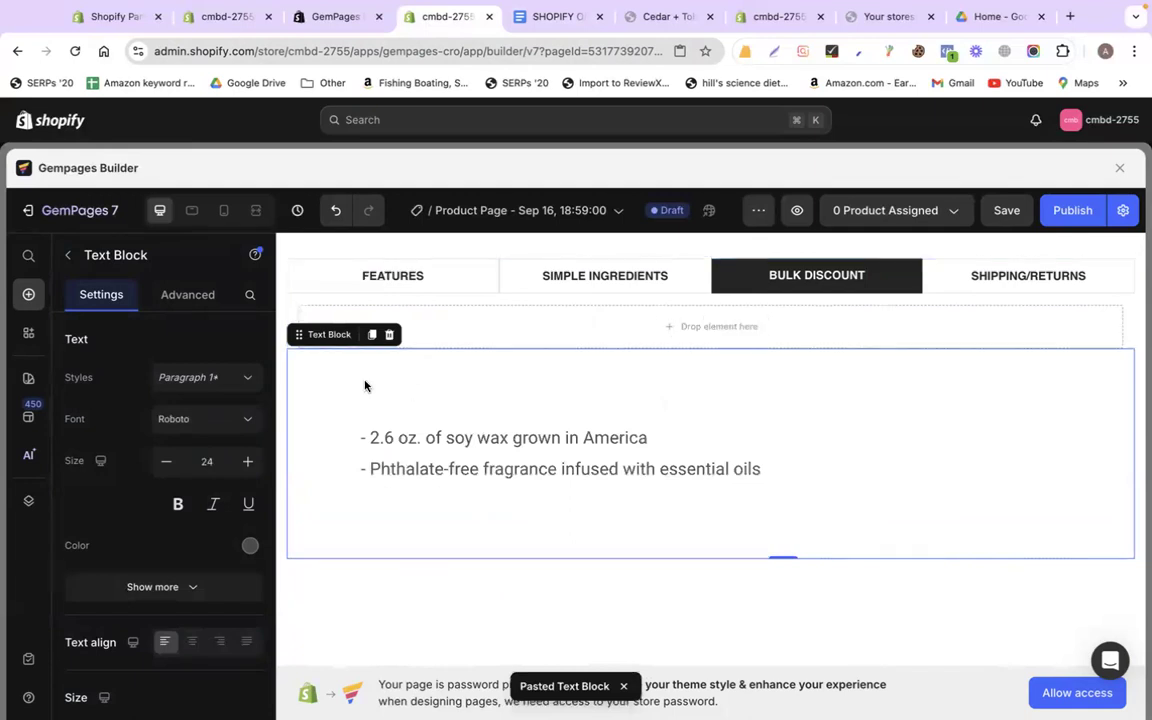
pyautogui.moveTo(299, 335); pyautogui.dragTo(393, 311)
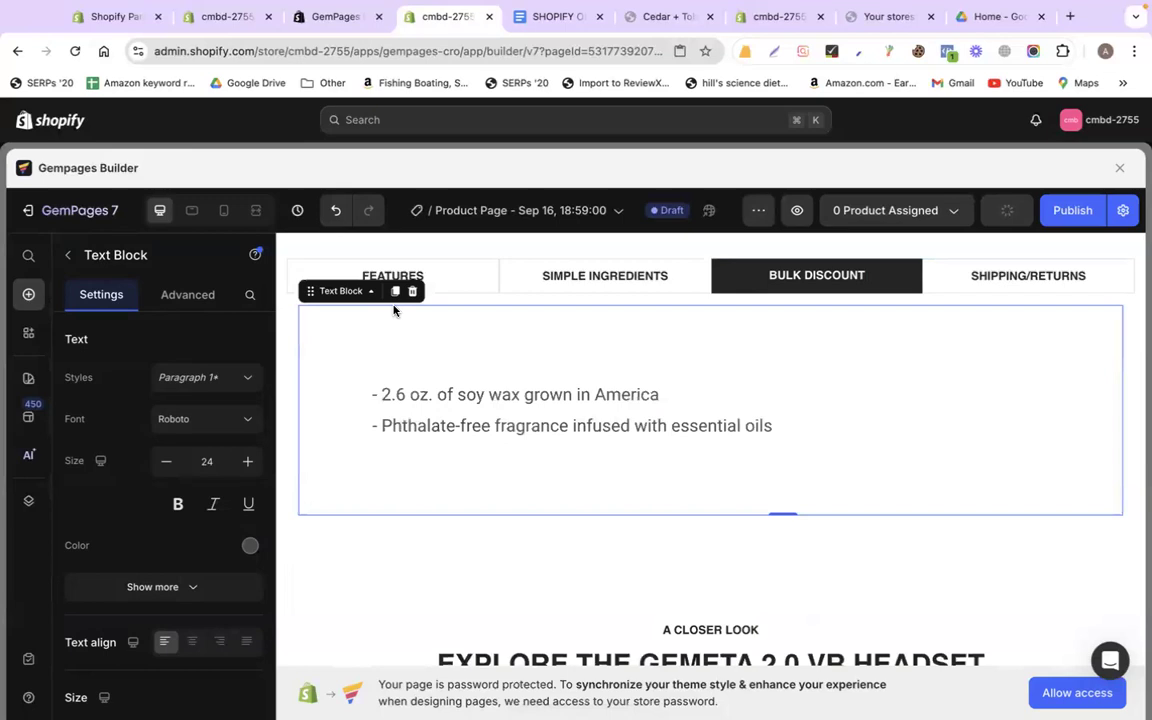
# Replace the block's text with the doc's 25%-off bulk discount paragraph
pyautogui.click(562, 15)
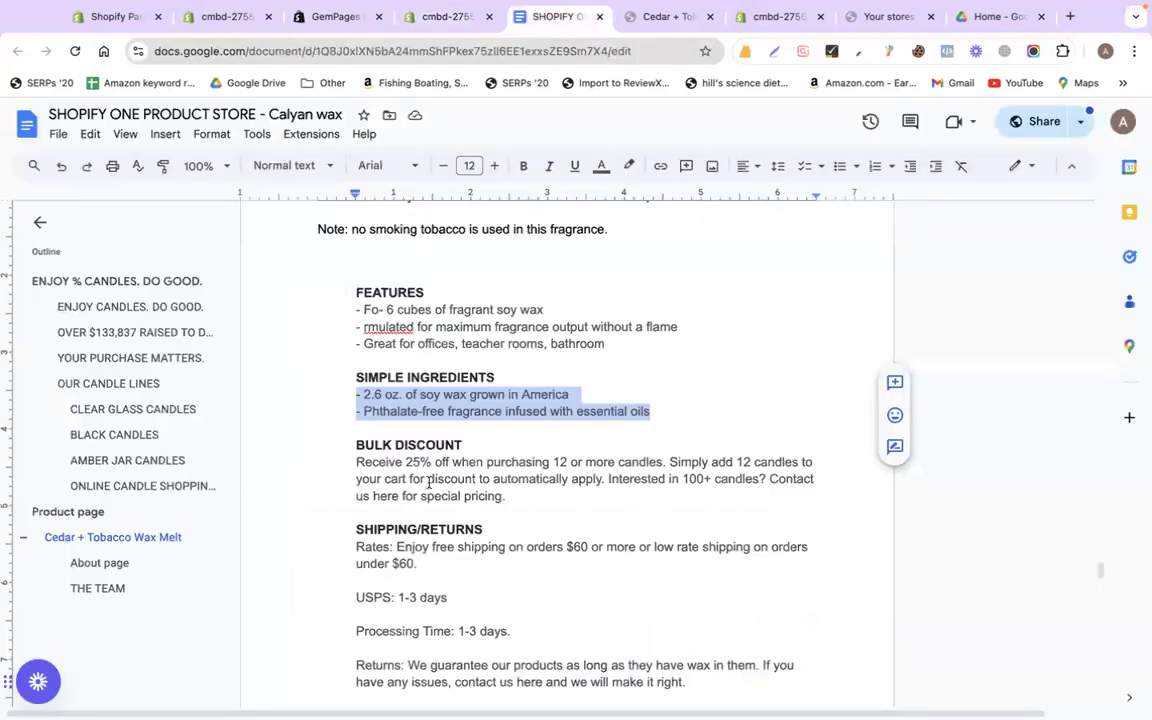
pyautogui.moveTo(358, 461); pyautogui.dragTo(518, 493)
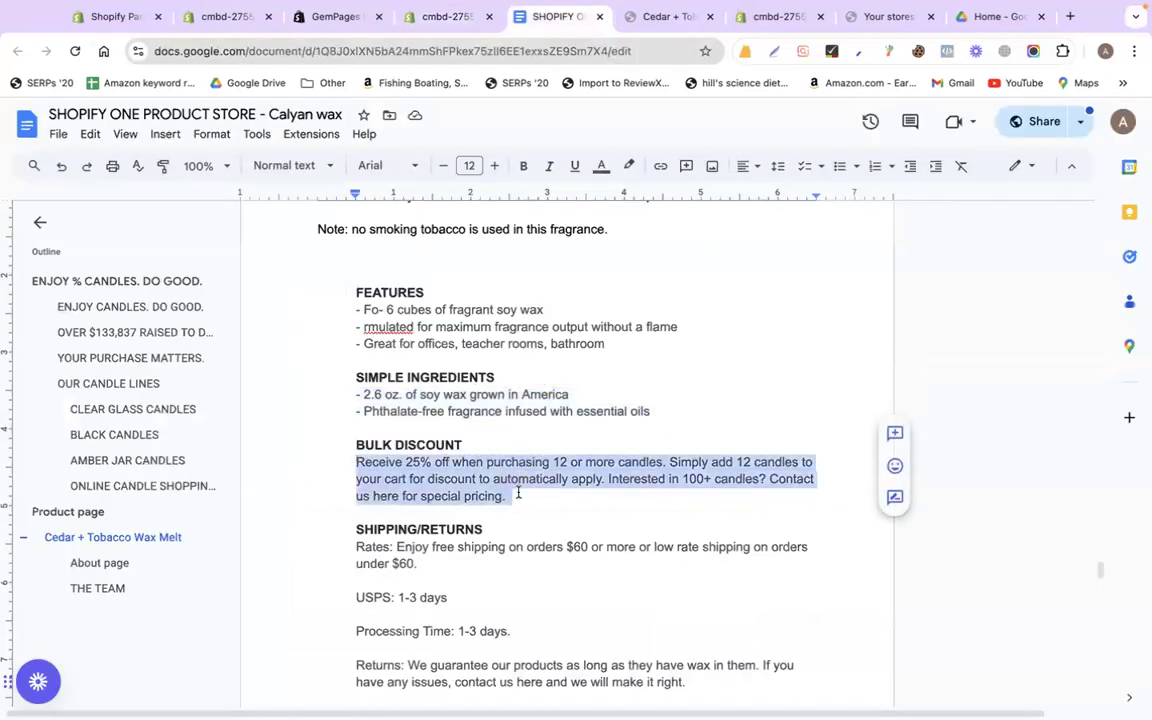
pyautogui.click(450, 15)
pyautogui.tripleClick(540, 395)
pyautogui.hotkey('shift', 'Down')
pyautogui.press('super+v')
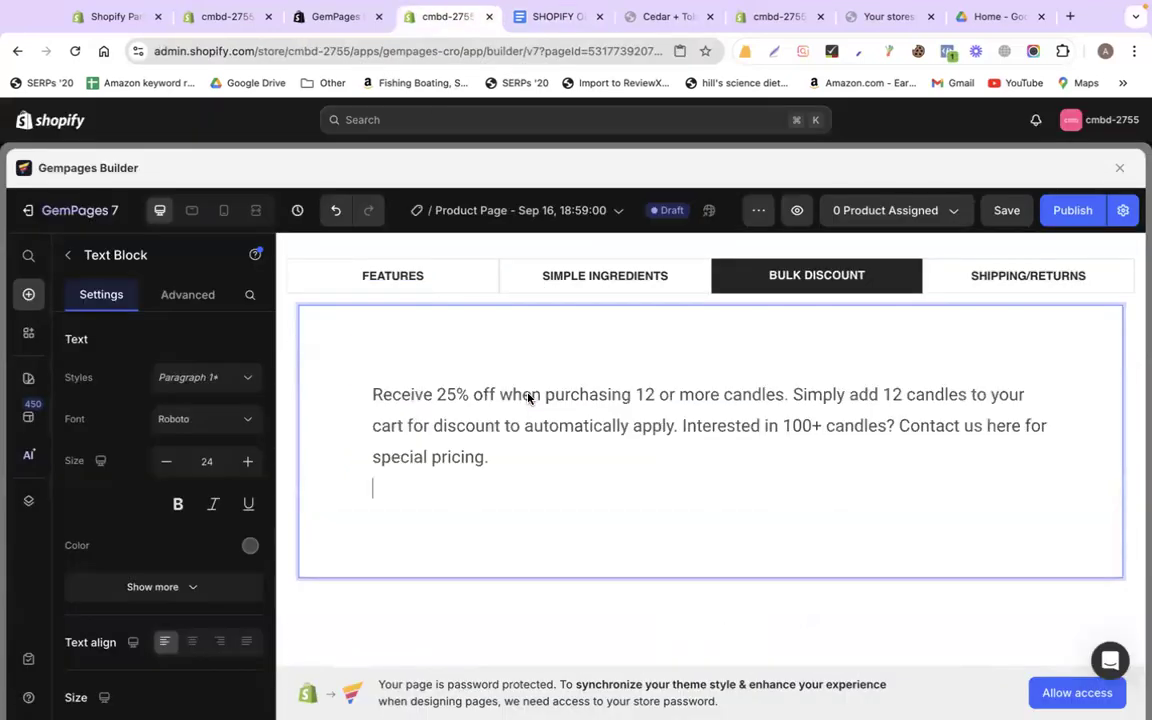
pyautogui.press('BackSpace')
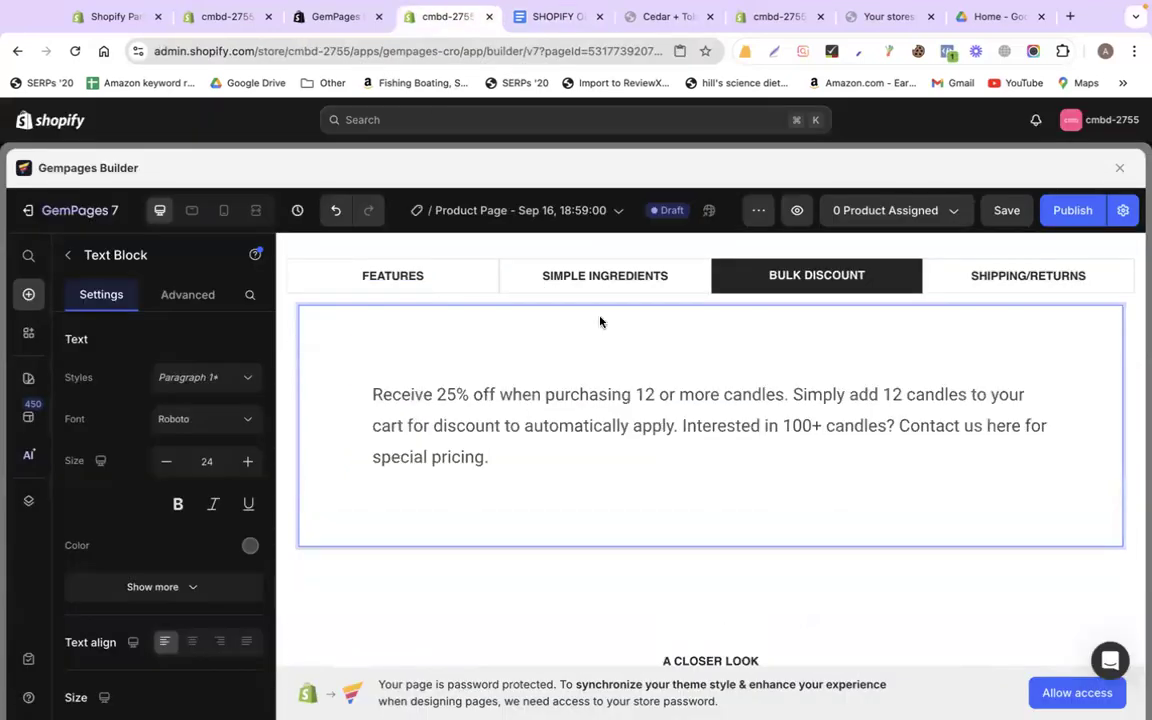
# Copy the bulk discount text block as an element for reuse
pyautogui.rightClick(557, 322)
pyautogui.moveTo(617, 483)
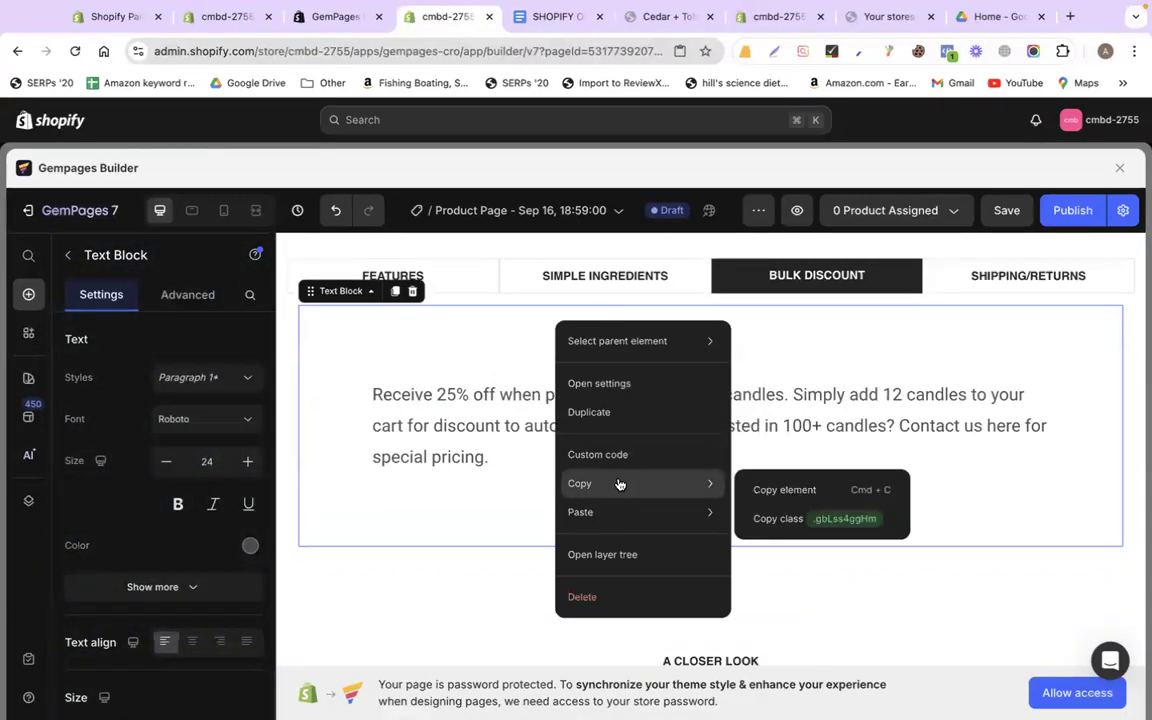
pyautogui.click(784, 490)
pyautogui.click(1016, 280)
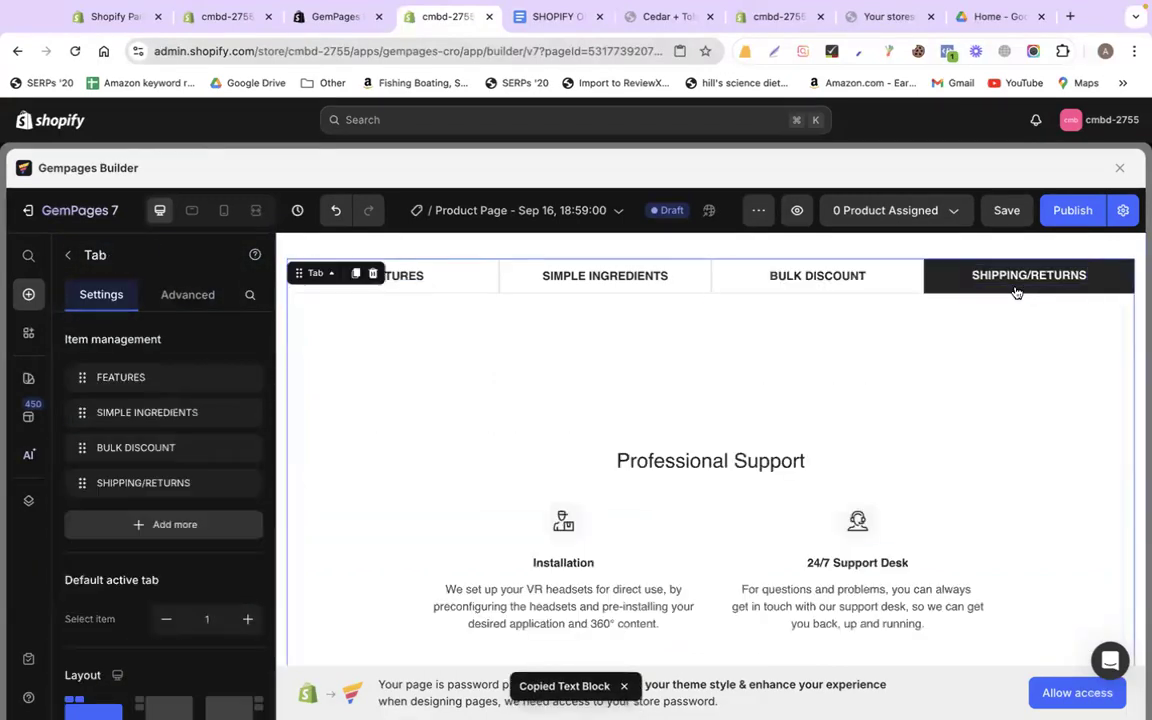
# Swap the SHIPPING/RETURNS Professional Support row for the copied text block
pyautogui.click(577, 370)
pyautogui.click(388, 293)
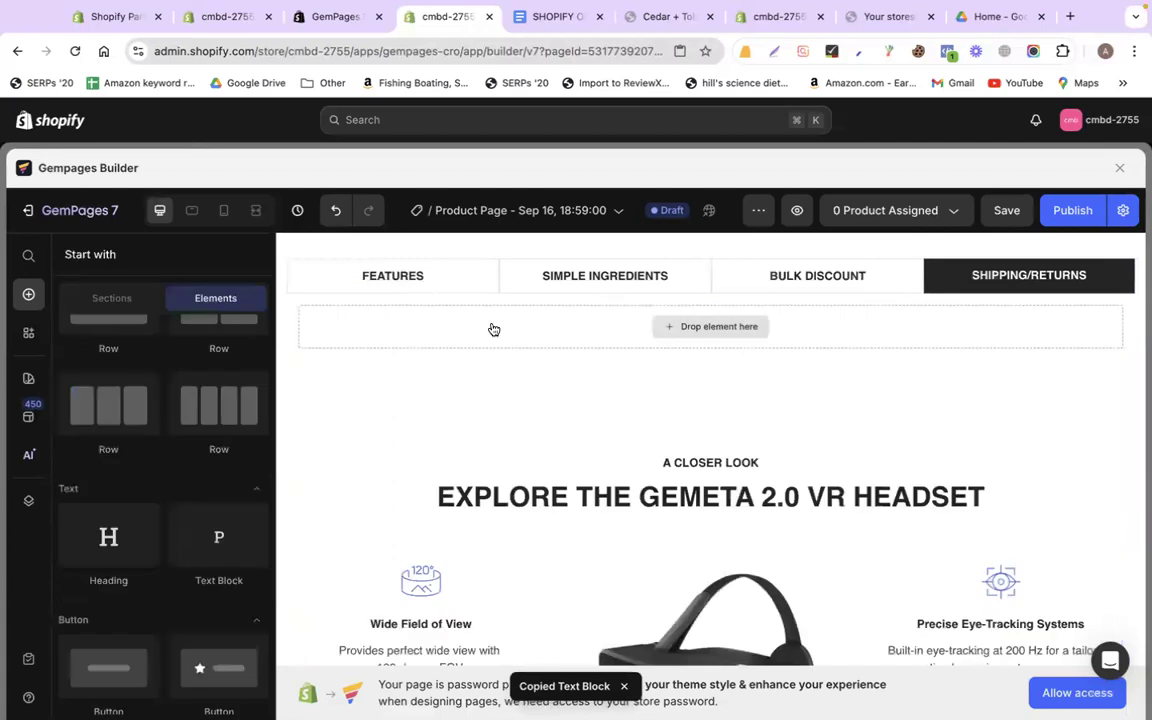
pyautogui.rightClick(485, 329)
pyautogui.moveTo(560, 518)
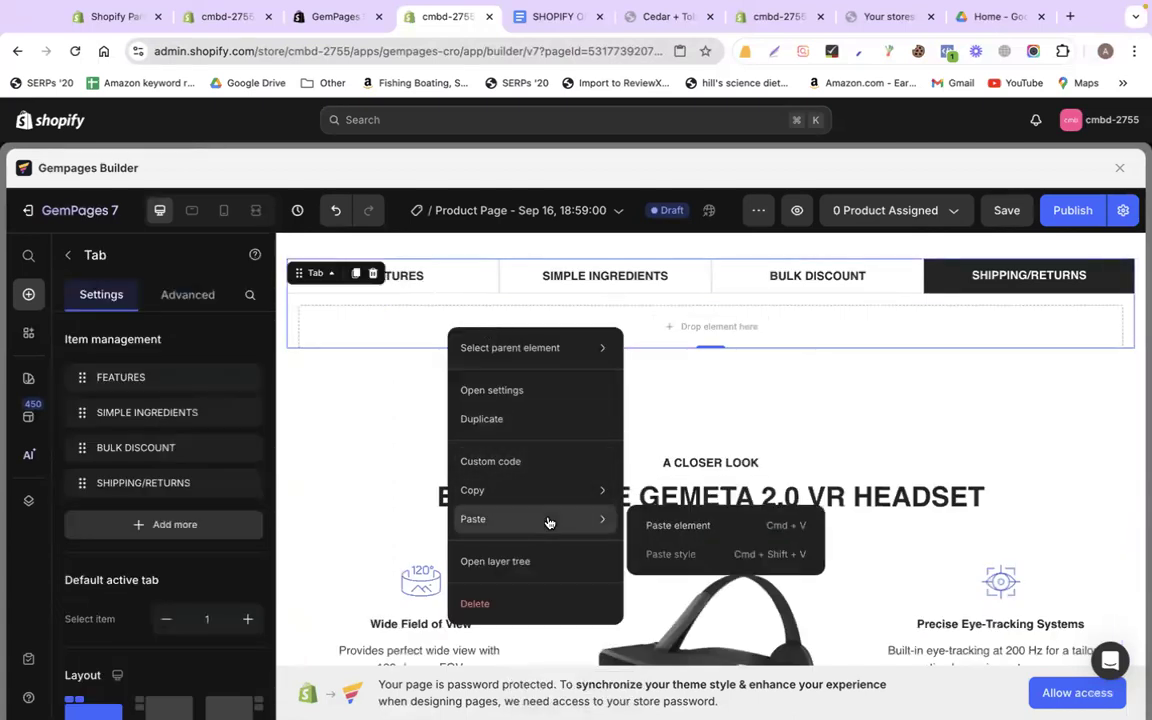
pyautogui.click(699, 532)
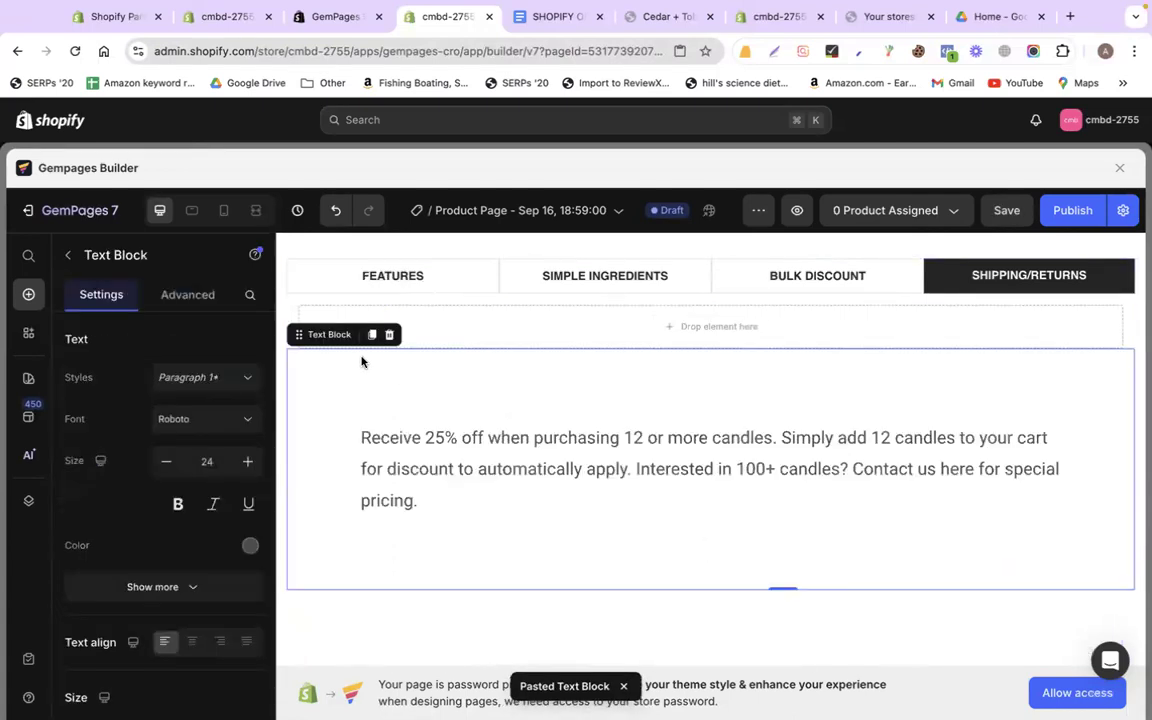
pyautogui.moveTo(366, 321); pyautogui.dragTo(405, 320)
# Paste the doc's shipping rates, processing time and returns text into that block
pyautogui.click(552, 16)
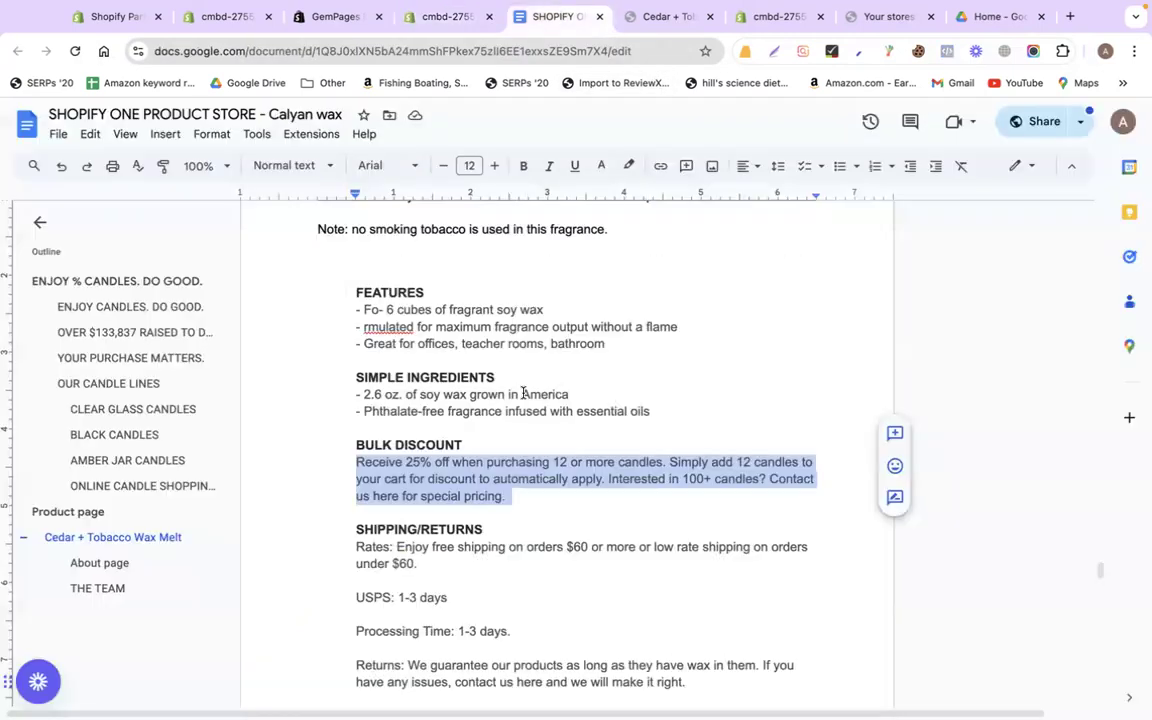
pyautogui.scroll(-2, 523, 393)
pyautogui.moveTo(353, 458); pyautogui.dragTo(707, 590)
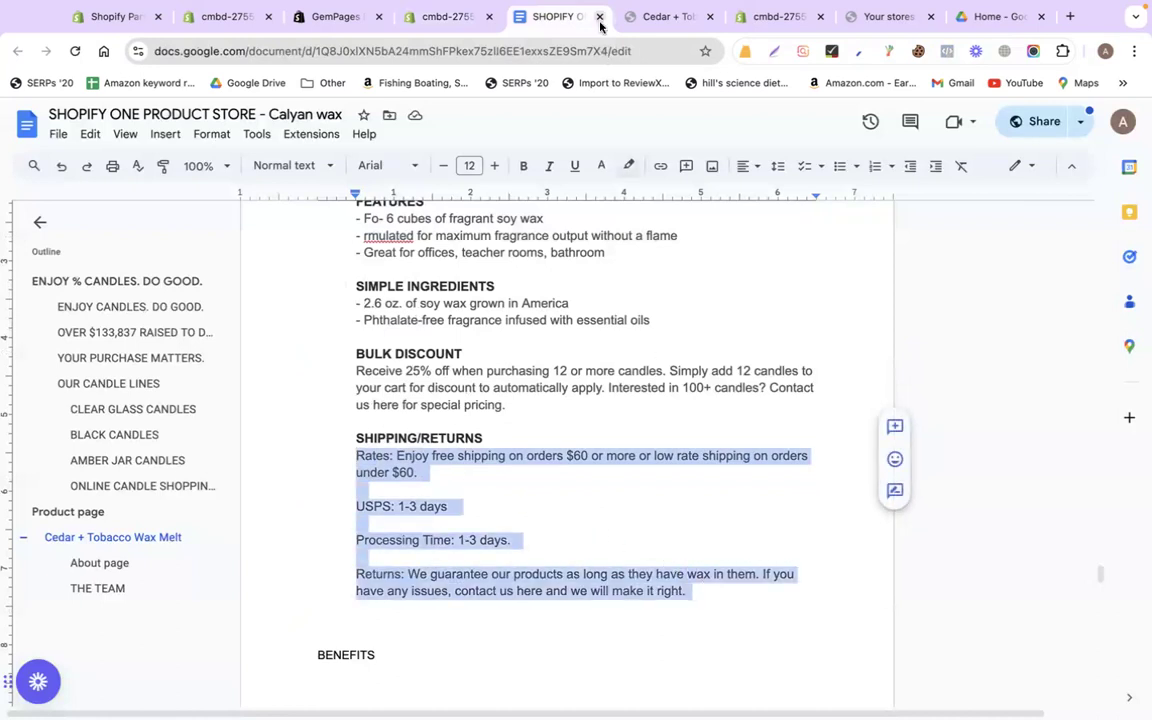
pyautogui.click(455, 14)
pyautogui.tripleClick(497, 432)
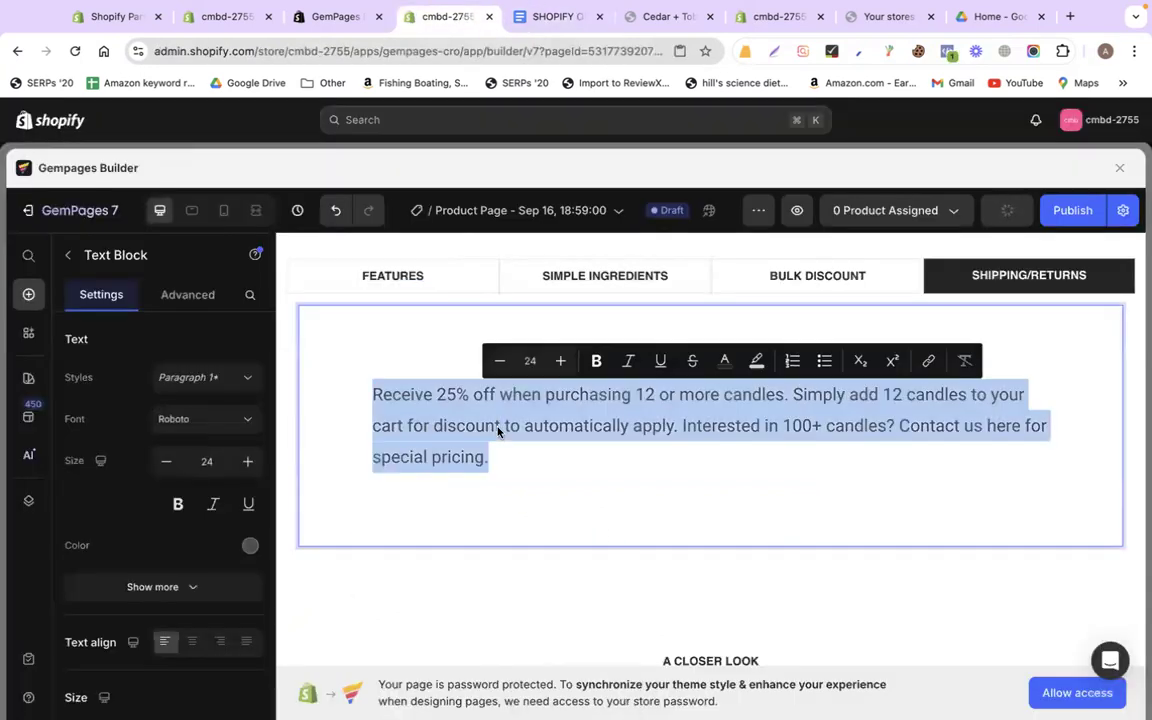
pyautogui.hotkey('ctrl', 'v')
pyautogui.click(392, 275)
# Review the filled SIMPLE INGREDIENTS, BULK DISCOUNT and SHIPPING/RETURNS tabs
pyautogui.click(548, 275)
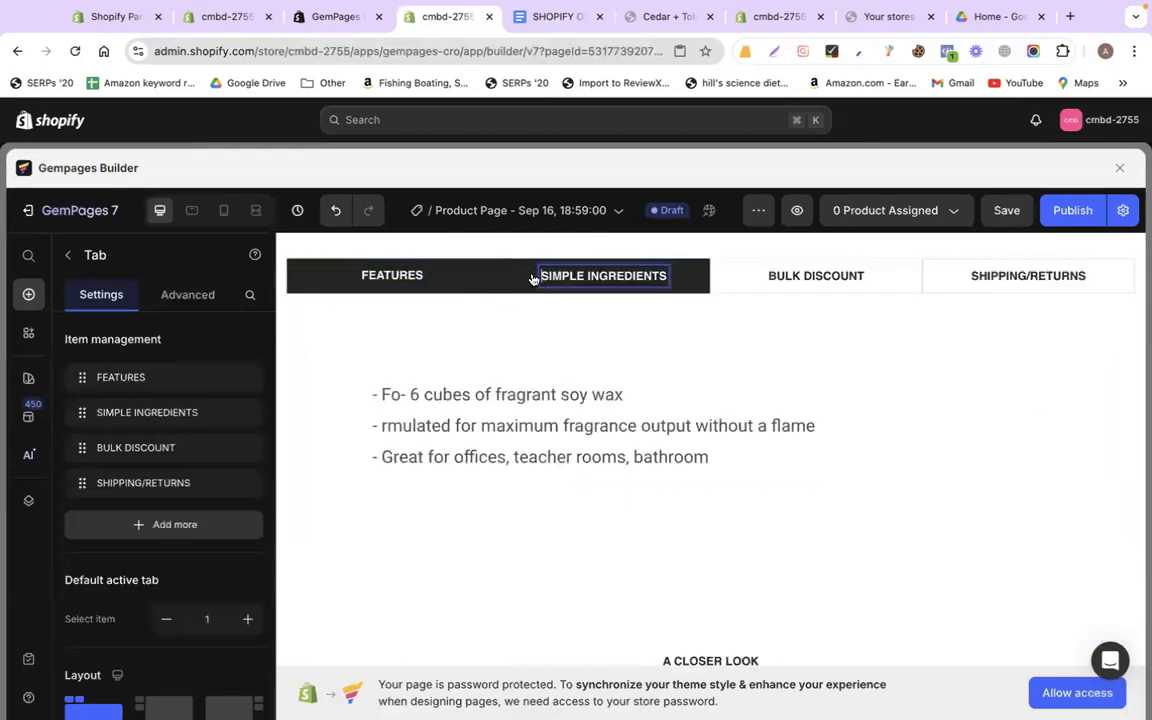
pyautogui.click(765, 282)
pyautogui.click(933, 288)
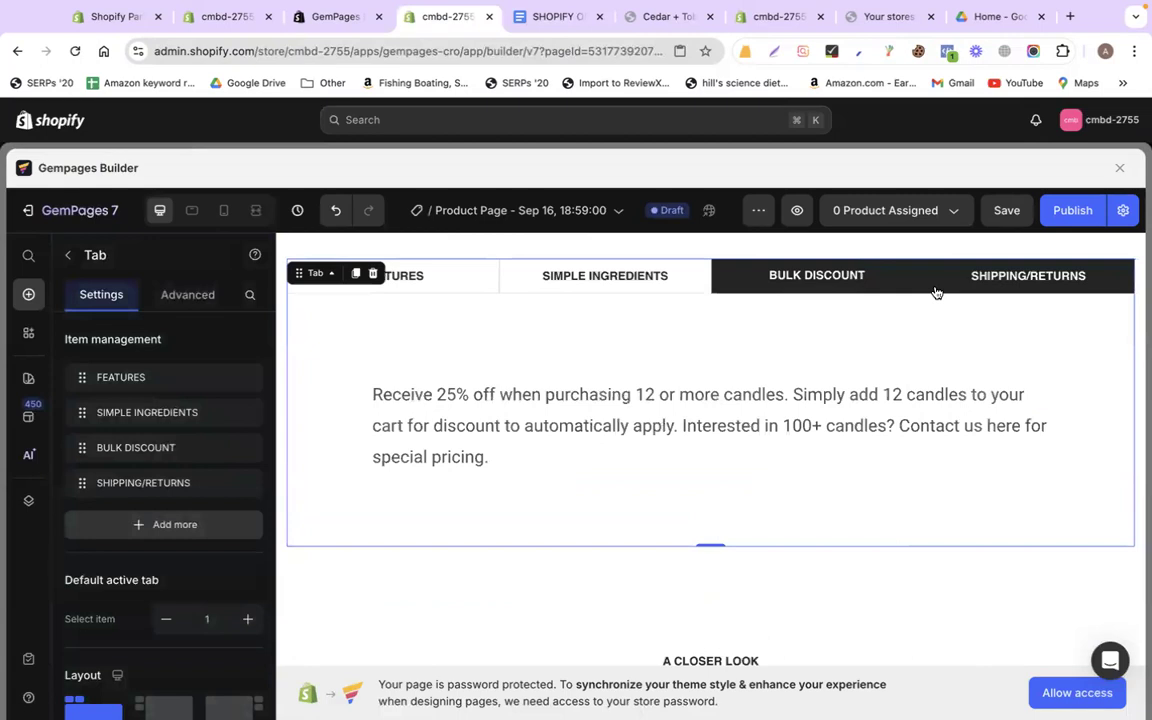
# In the doc's BENEFITS section, select the text from the 5% pledge to the money-back guarantee
pyautogui.click(547, 14)
pyautogui.scroll(-5, 501, 507)
pyautogui.doubleClick(345, 312)
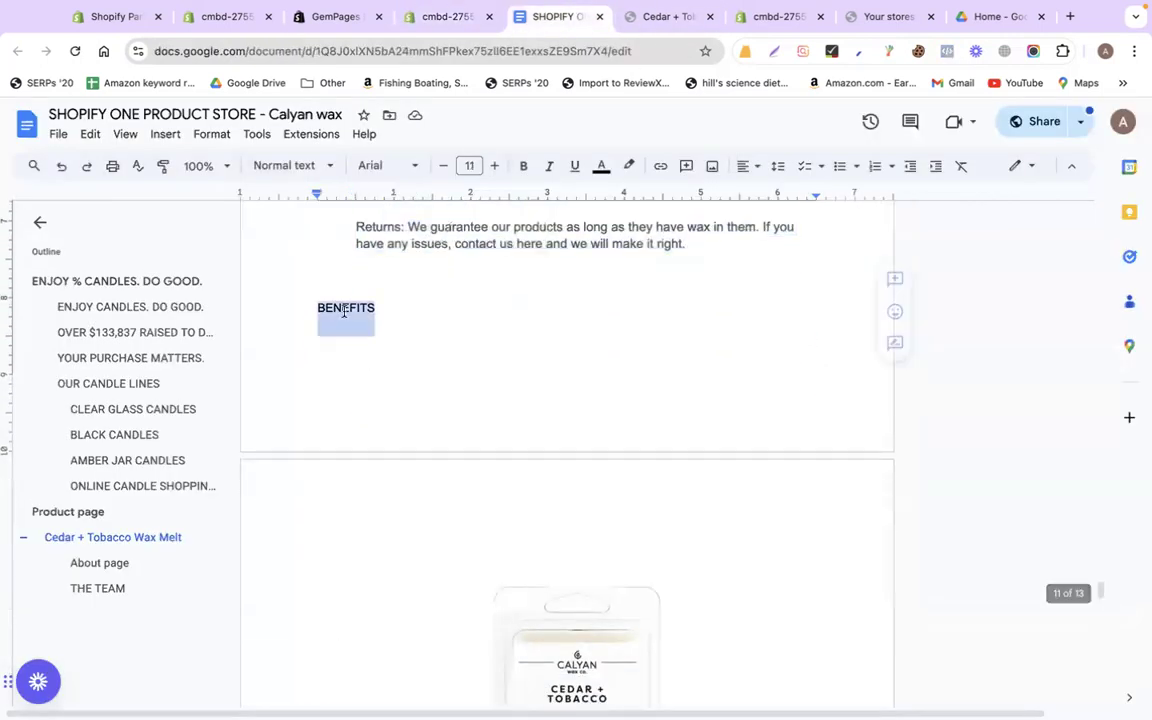
pyautogui.scroll(-3, 499, 485)
pyautogui.click(505, 441)
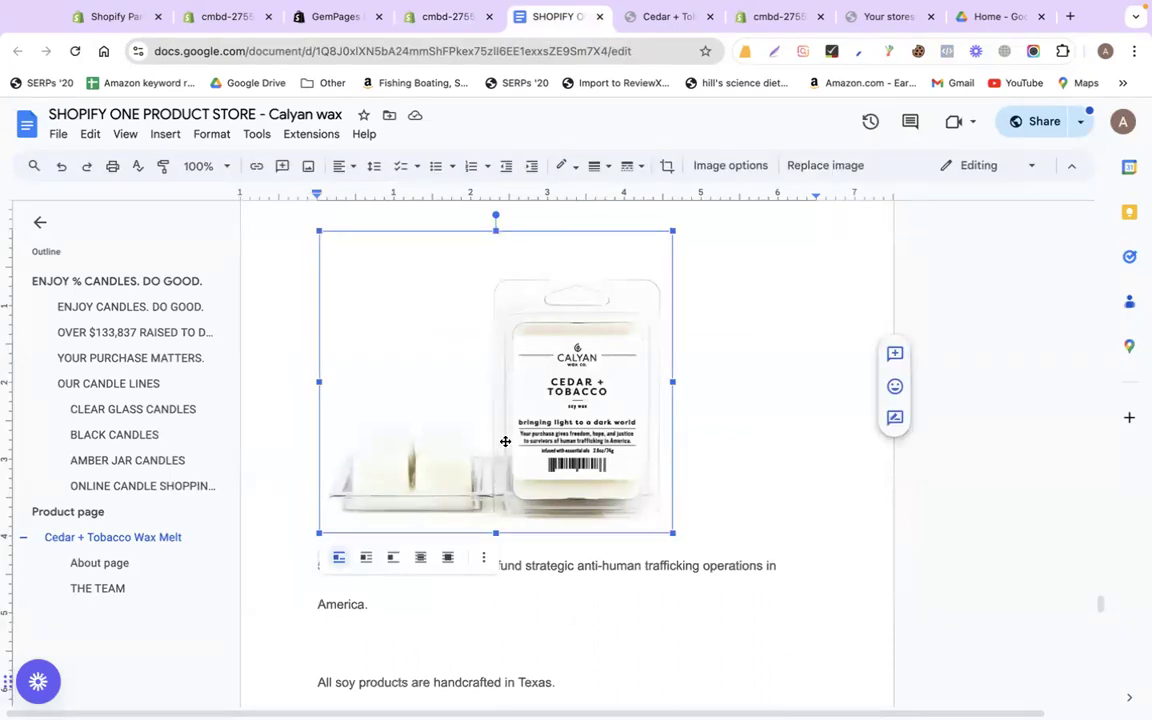
pyautogui.scroll(-4, 600, 500)
pyautogui.click(550, 417)
pyautogui.moveTo(316, 357); pyautogui.dragTo(725, 510)
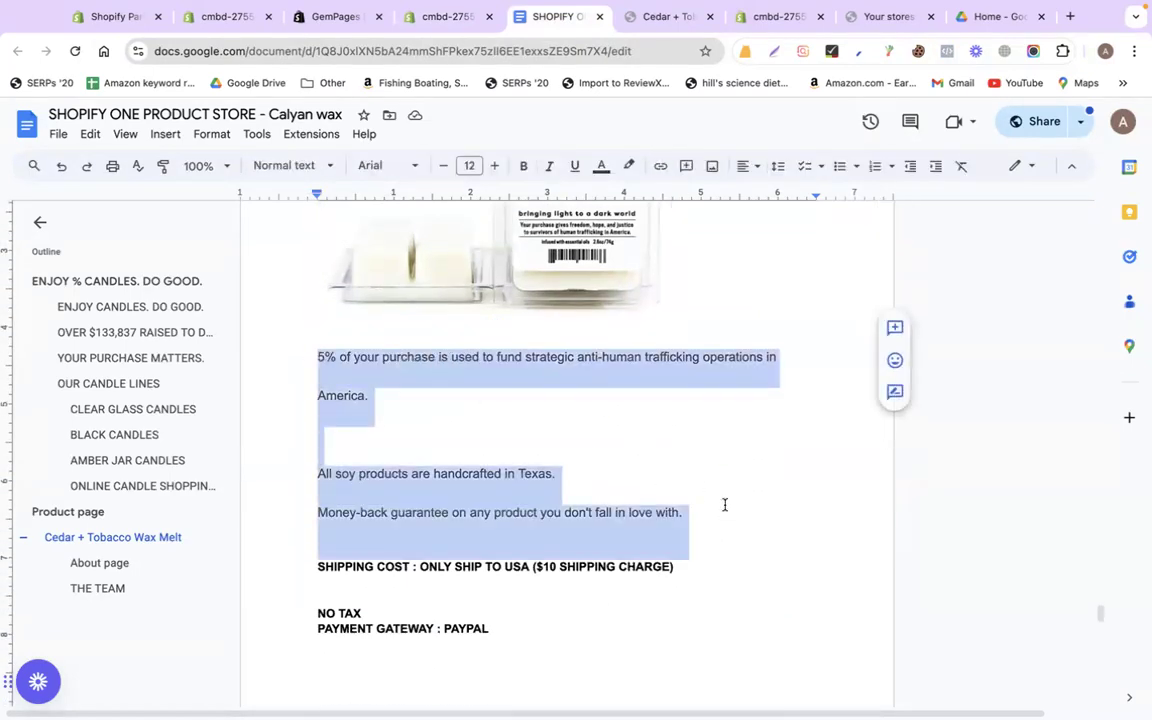
pyautogui.click(437, 12)
# Delete the 'Explore the Gemeta 2.0 VR Headset' section
pyautogui.scroll(-10, 455, 419)
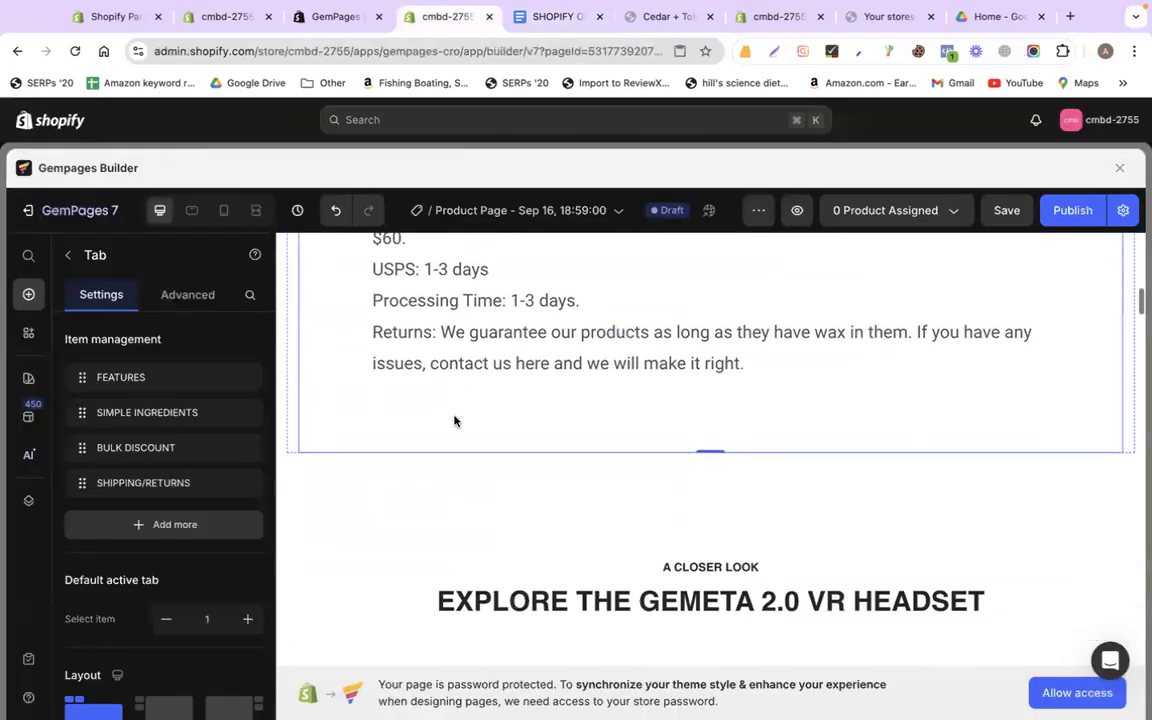
pyautogui.scroll(3, 362, 470)
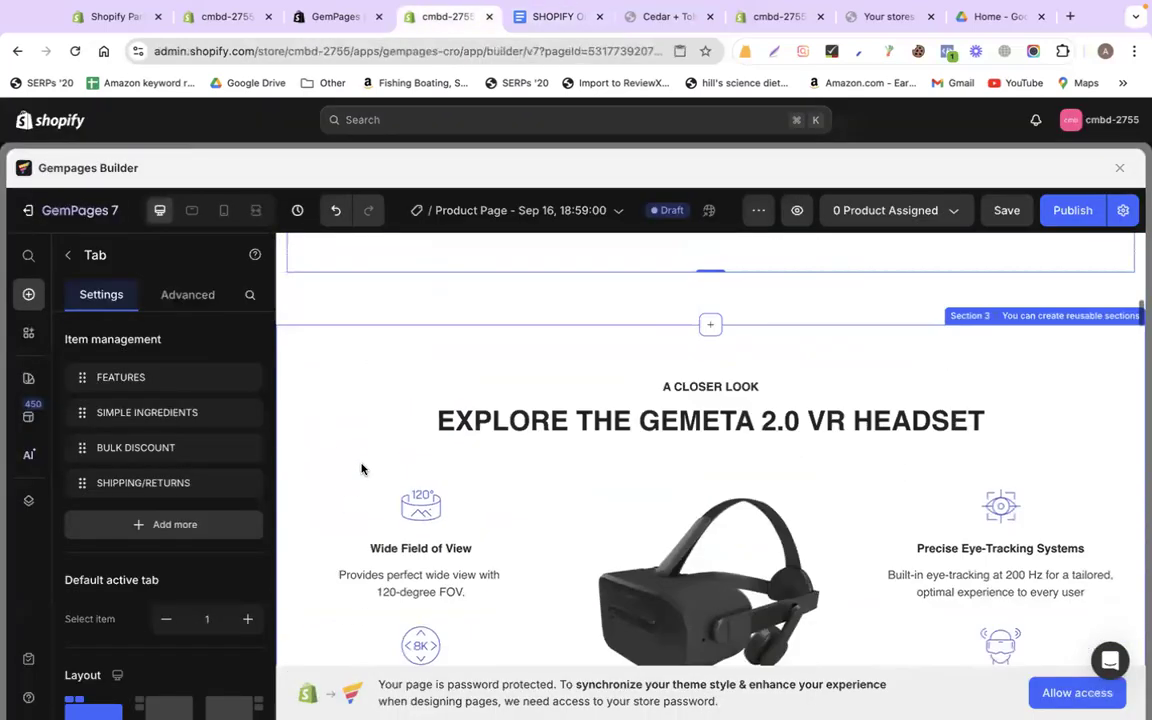
pyautogui.click(368, 346)
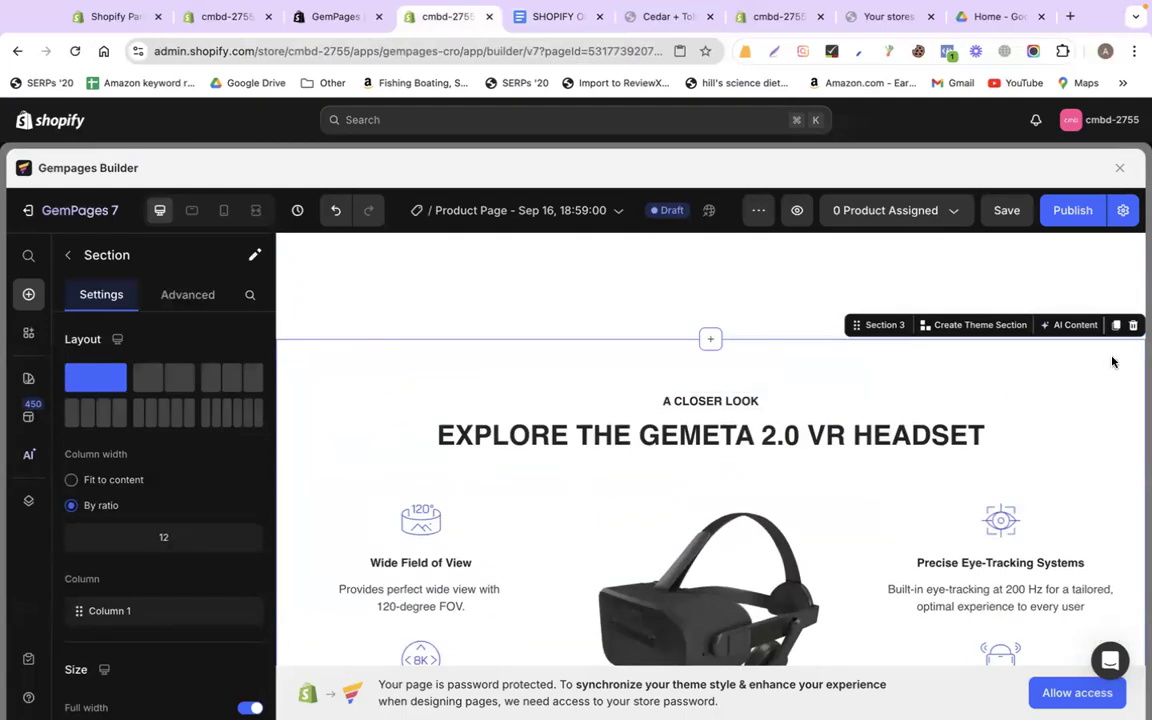
pyautogui.click(1134, 326)
# Select the Perferct Sound Effect headset image and start uploading a replacement from the computer
pyautogui.scroll(-3, 566, 545)
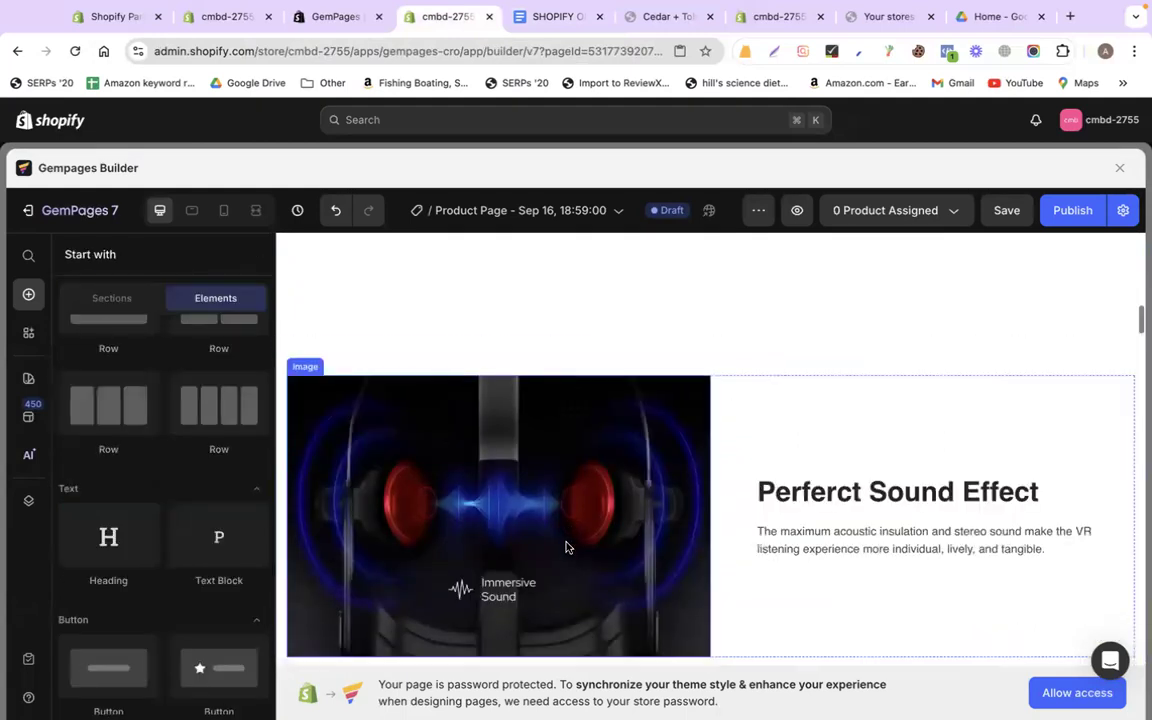
pyautogui.scroll(3, 680, 450)
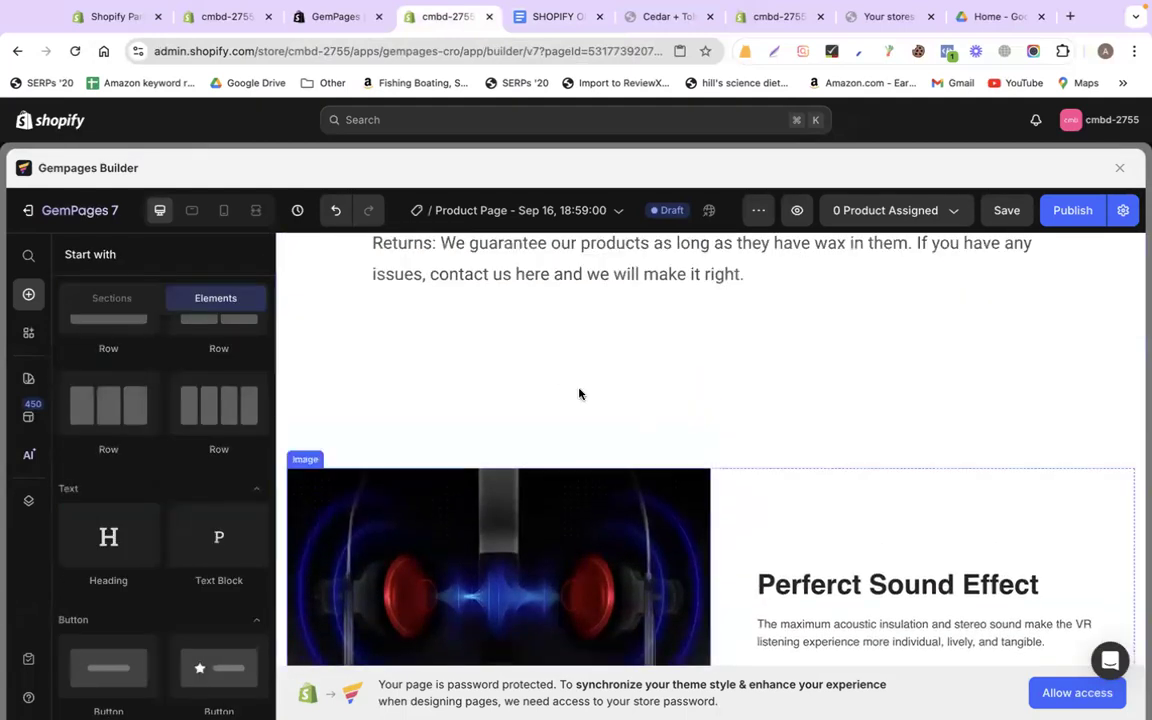
pyautogui.scroll(-1, 590, 450)
pyautogui.scroll(-5, 604, 505)
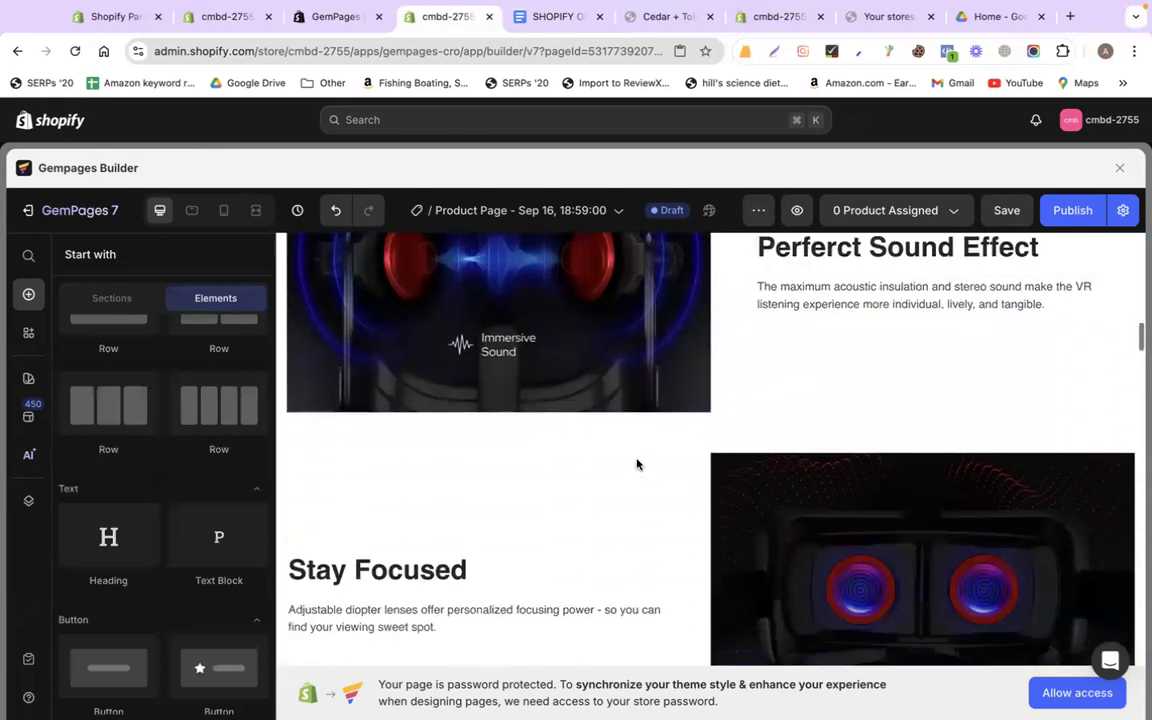
pyautogui.click(453, 470)
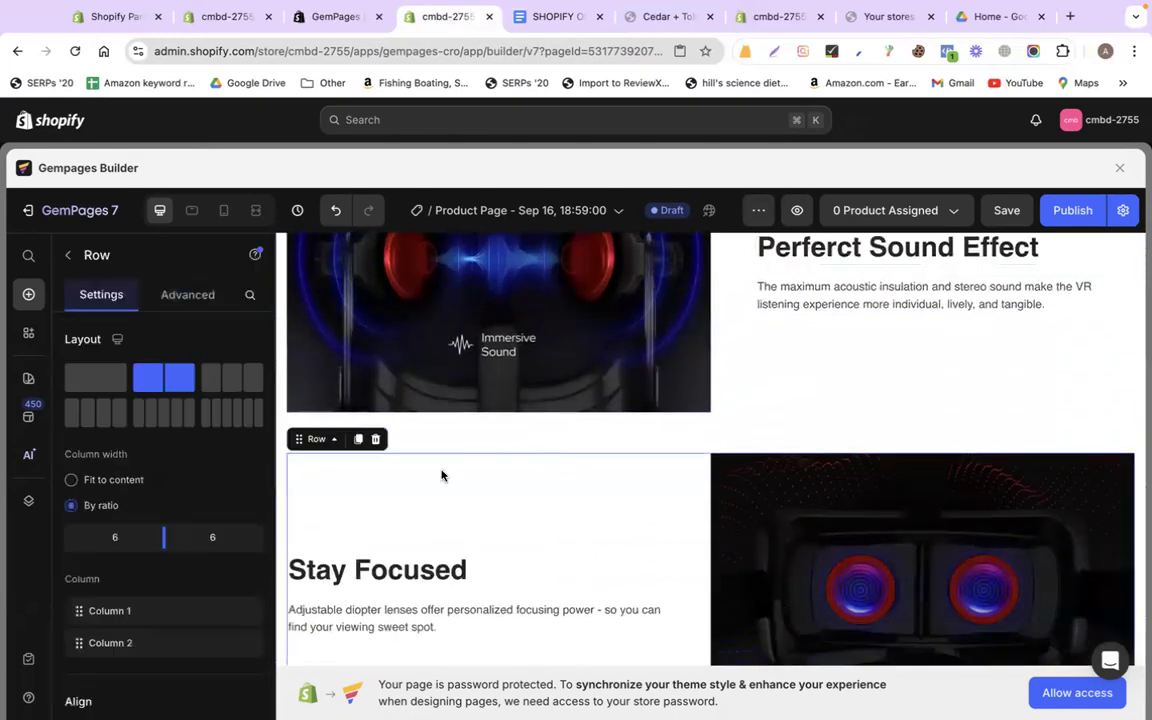
pyautogui.click(540, 16)
pyautogui.scroll(3, 606, 522)
pyautogui.scroll(-4, 673, 490)
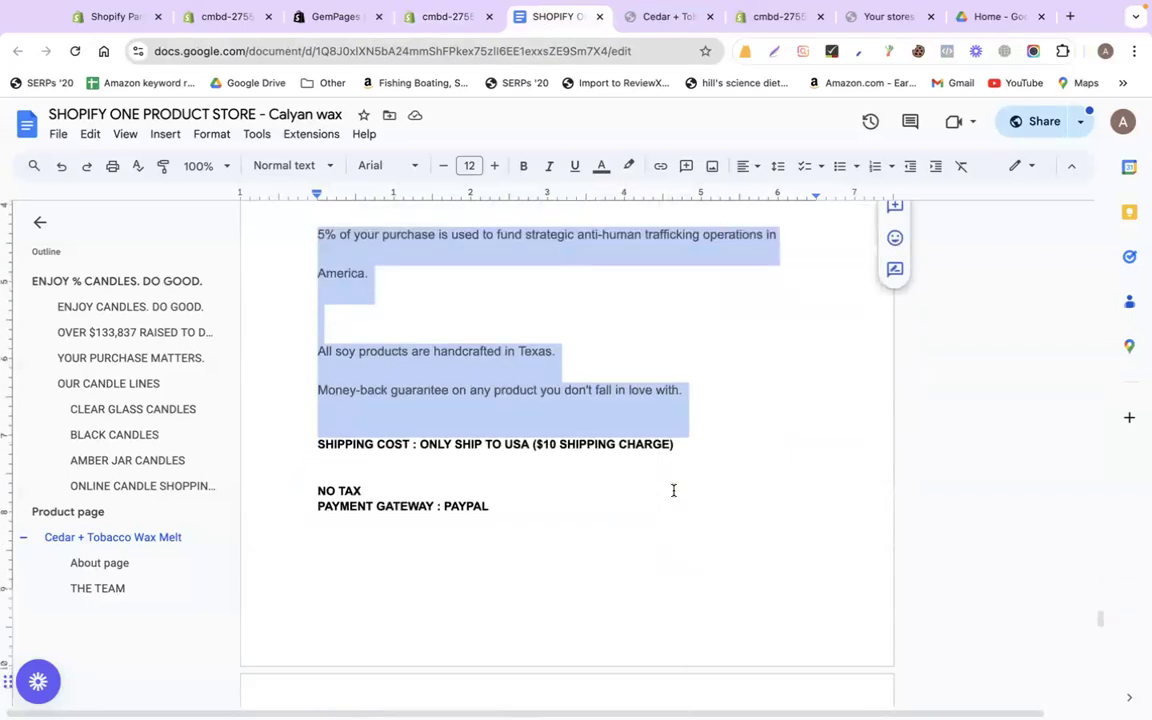
pyautogui.click(421, 18)
pyautogui.scroll(1, 446, 400)
pyautogui.click(478, 380)
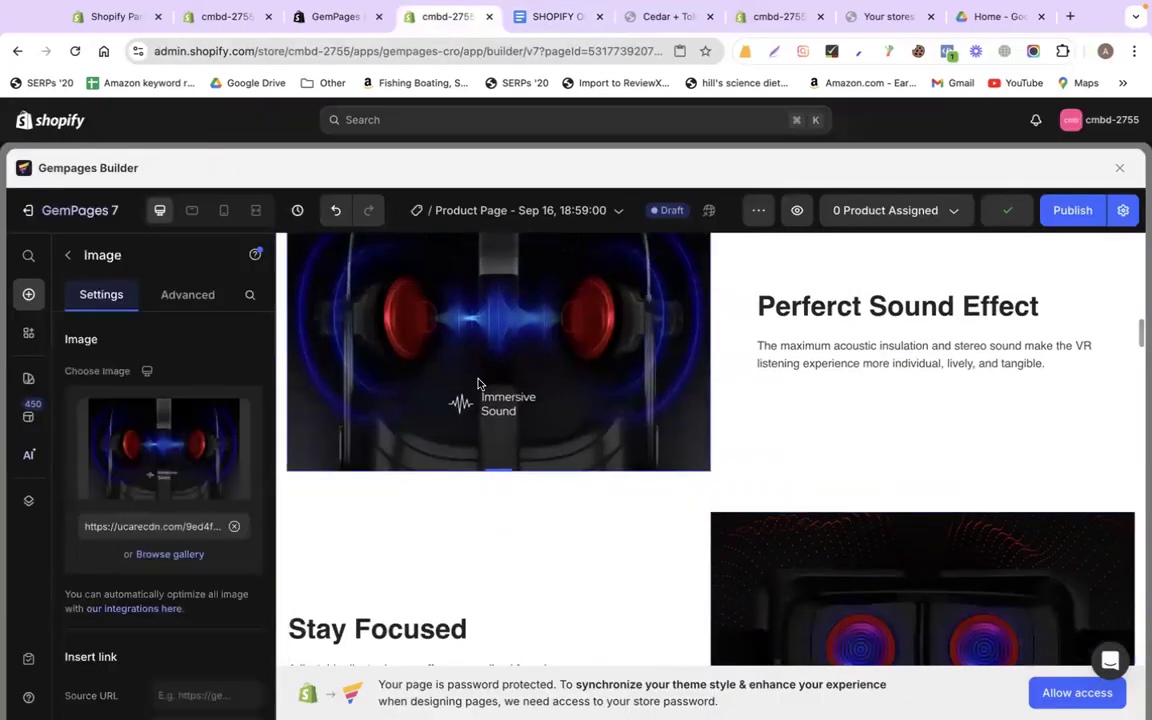
pyautogui.click(157, 475)
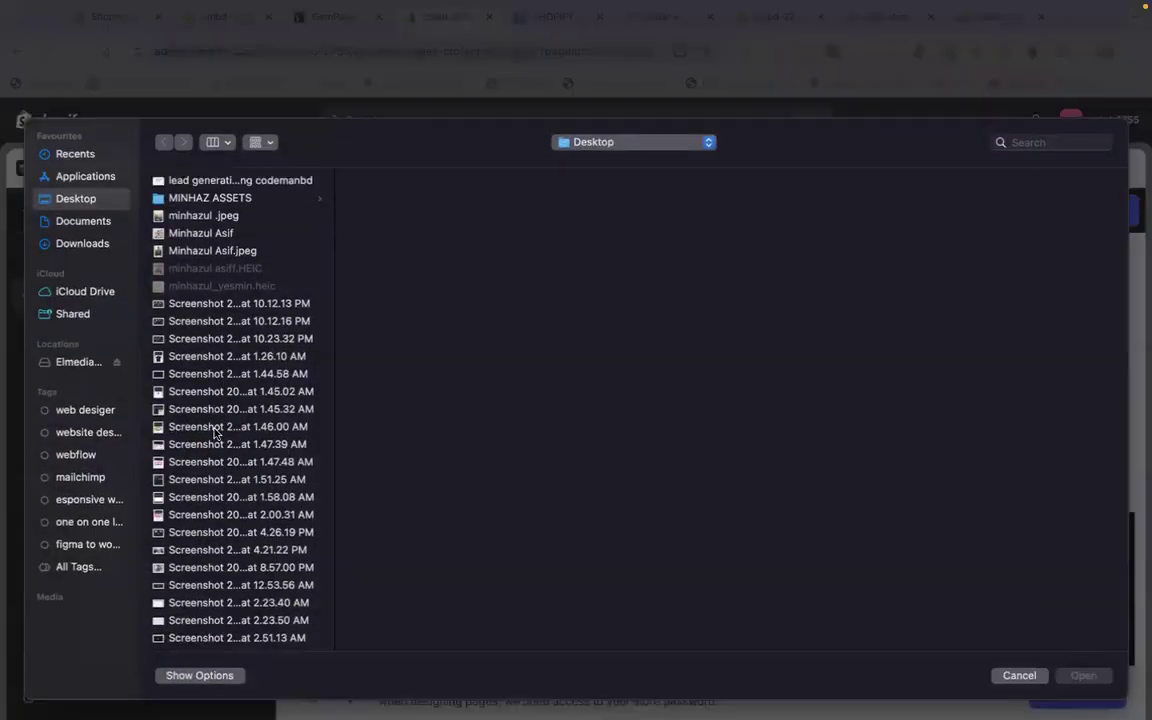
# Upload the Cedar + Tobacco wax melt package screenshot as the sound-effect row image
pyautogui.scroll(-10, 214, 432)
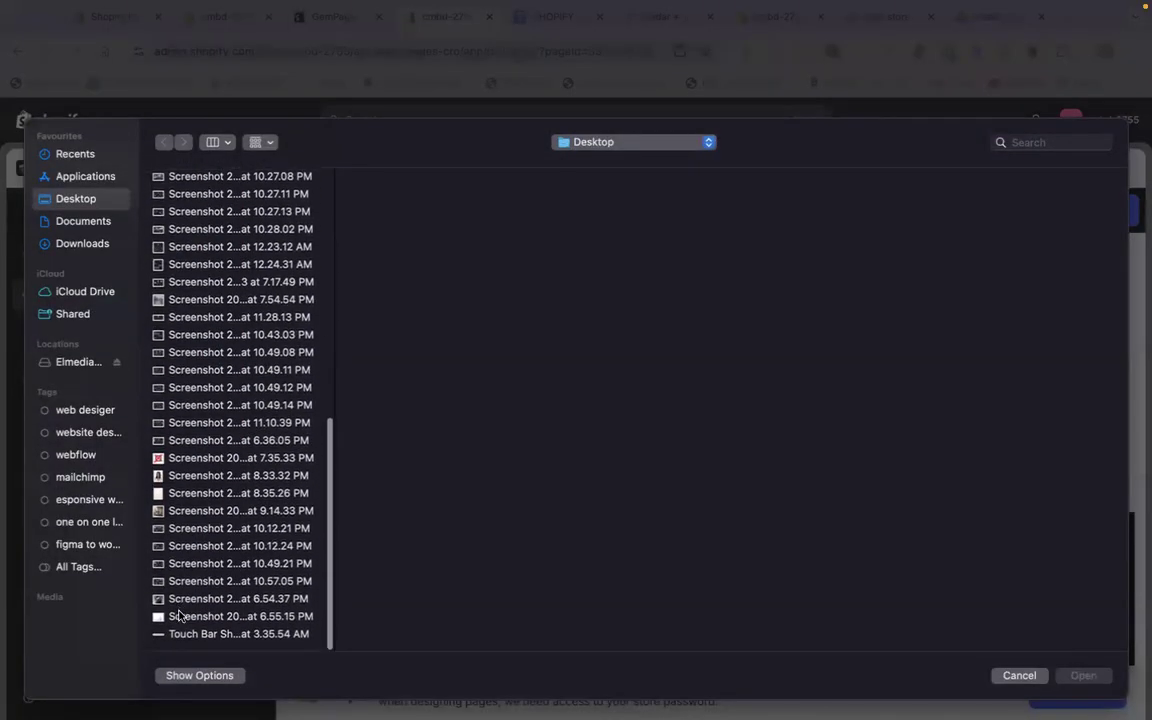
pyautogui.click(178, 616)
pyautogui.doubleClick(178, 616)
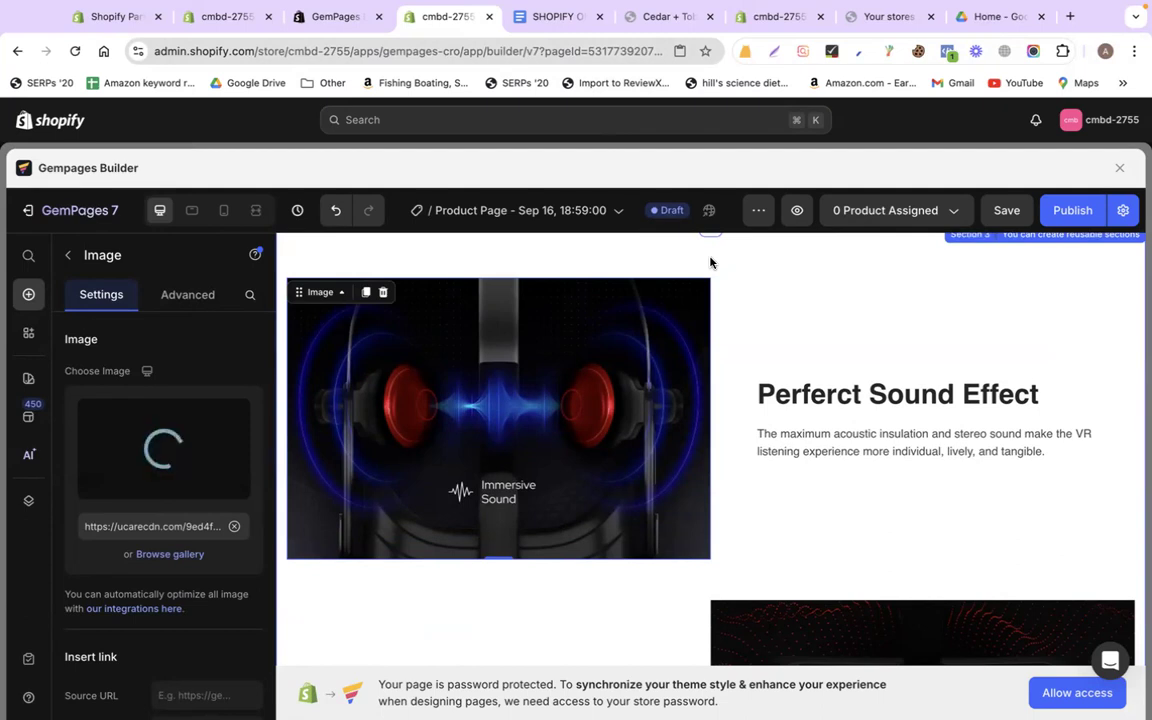
pyautogui.click(554, 18)
pyautogui.scroll(3, 518, 380)
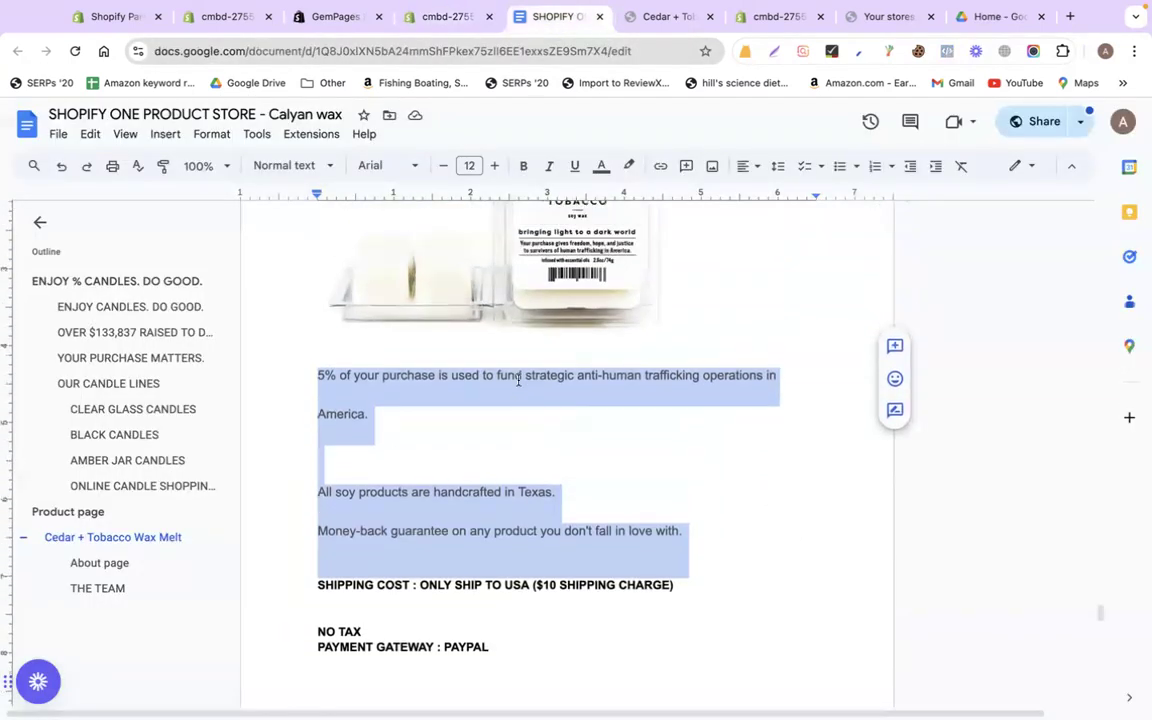
# Select the benefits paragraph, heading and product title in the GemPages product section
pyautogui.click(518, 378)
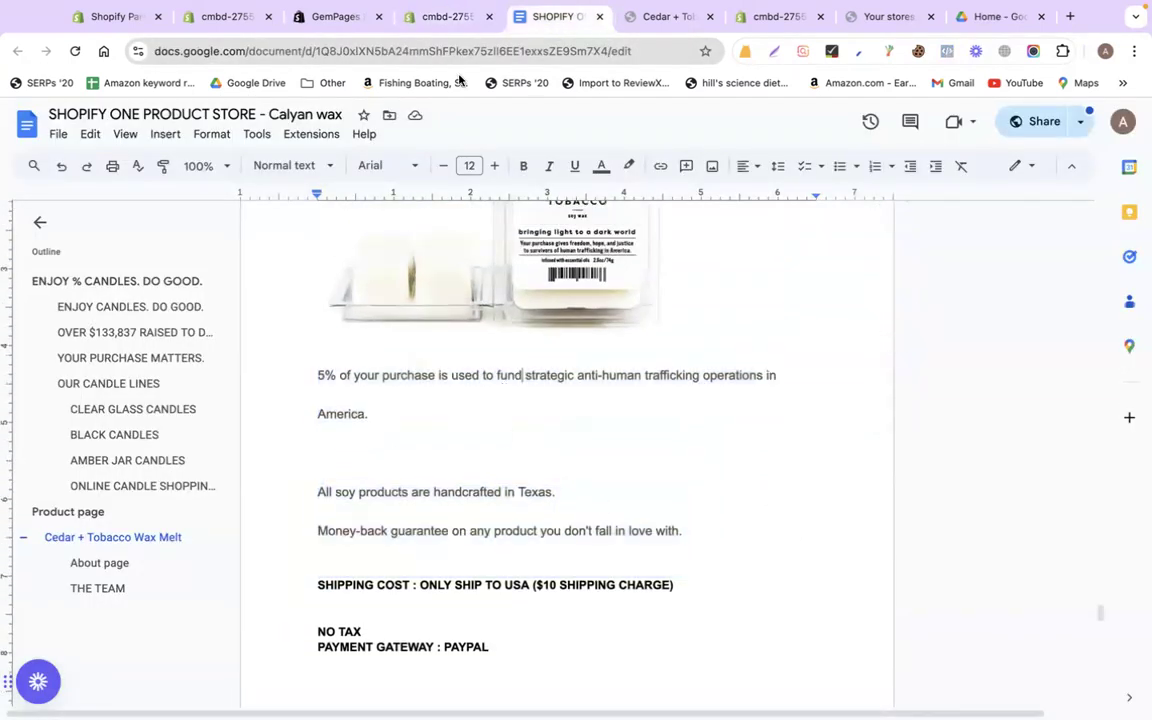
pyautogui.click(422, 28)
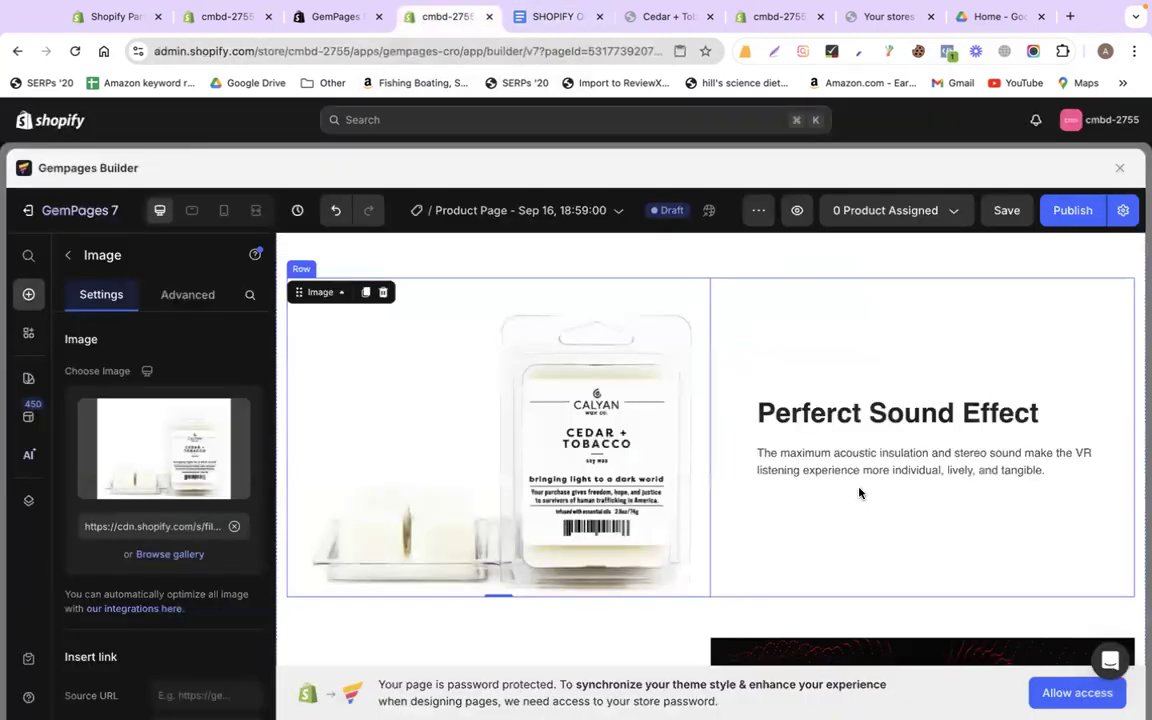
pyautogui.click(841, 458)
pyautogui.doubleClick(841, 458)
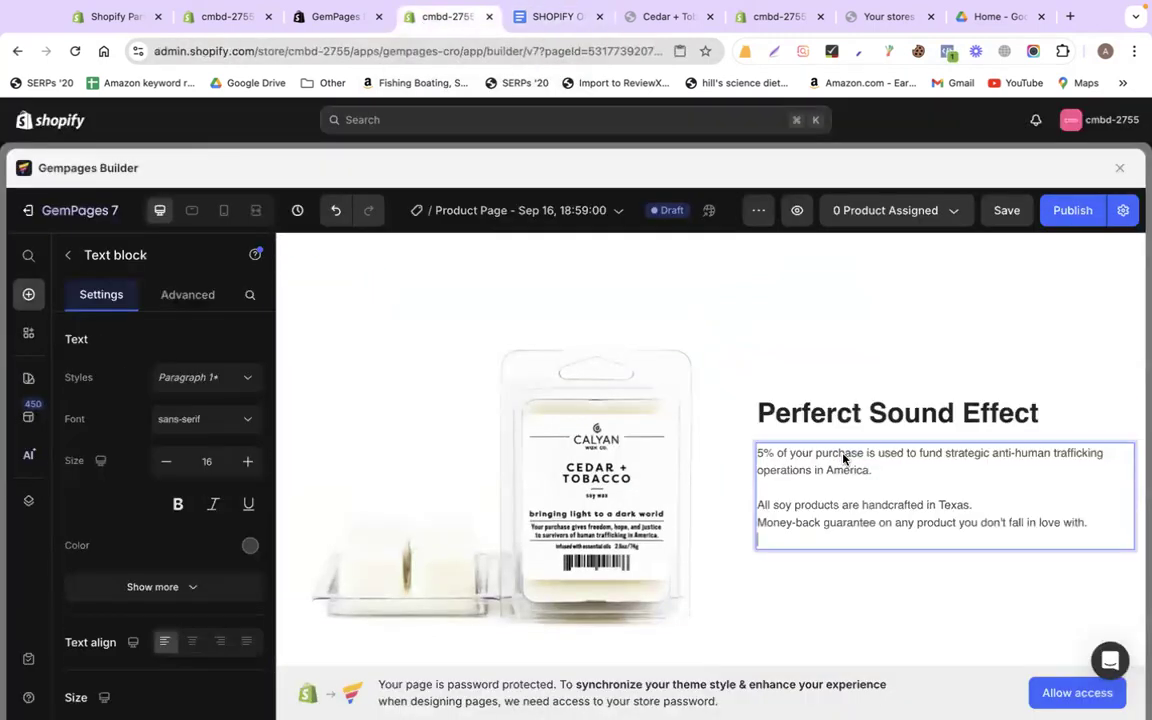
pyautogui.click(778, 412)
pyautogui.scroll(10, 681, 347)
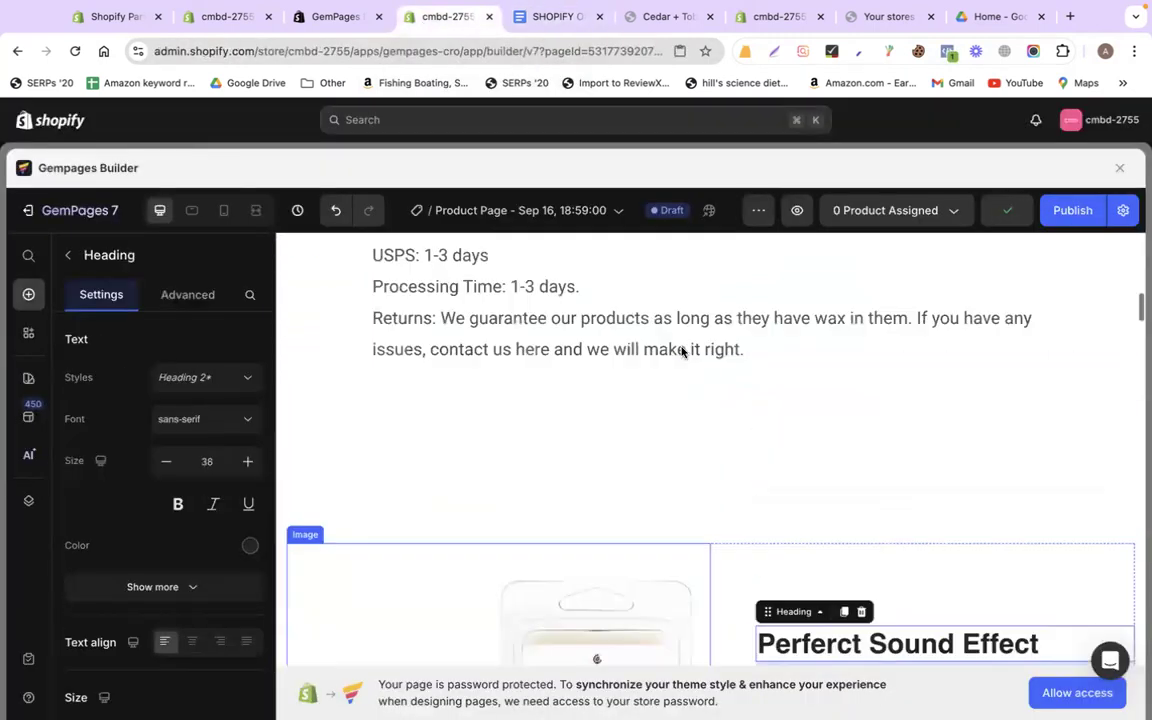
pyautogui.click(818, 329)
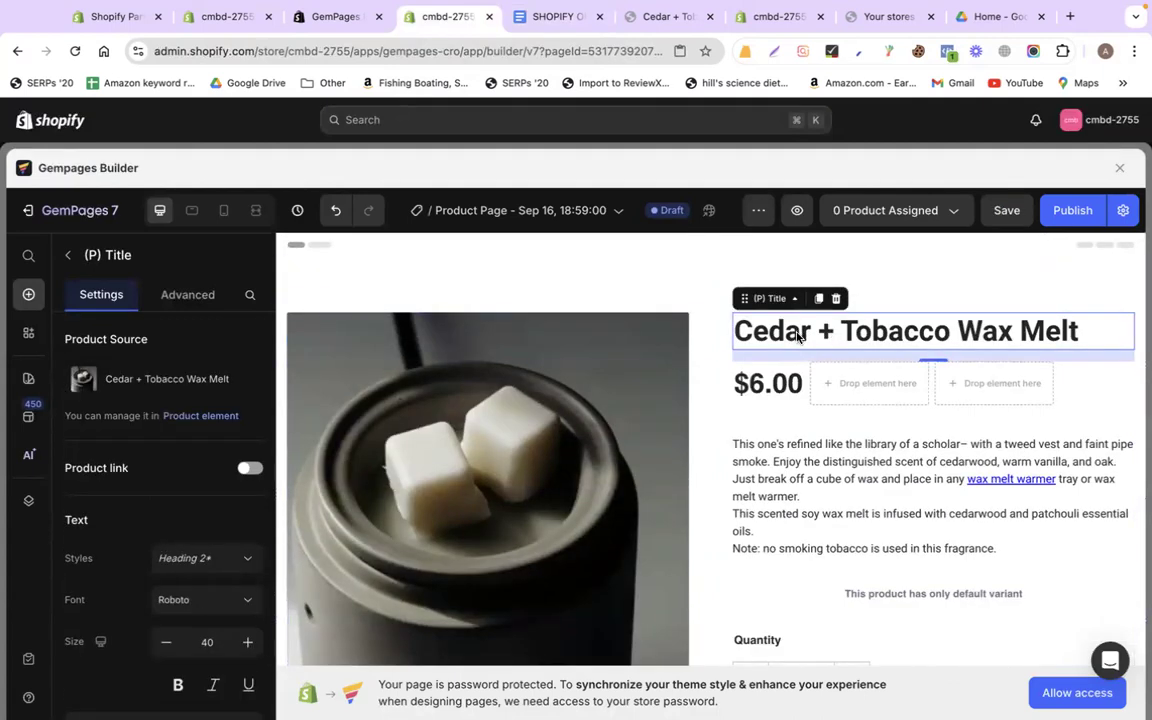
# Copy the product title from the Google Doc and paste 'Cedar + Tobacco Wax Melt' as the heading
pyautogui.click(550, 17)
pyautogui.scroll(15, 507, 440)
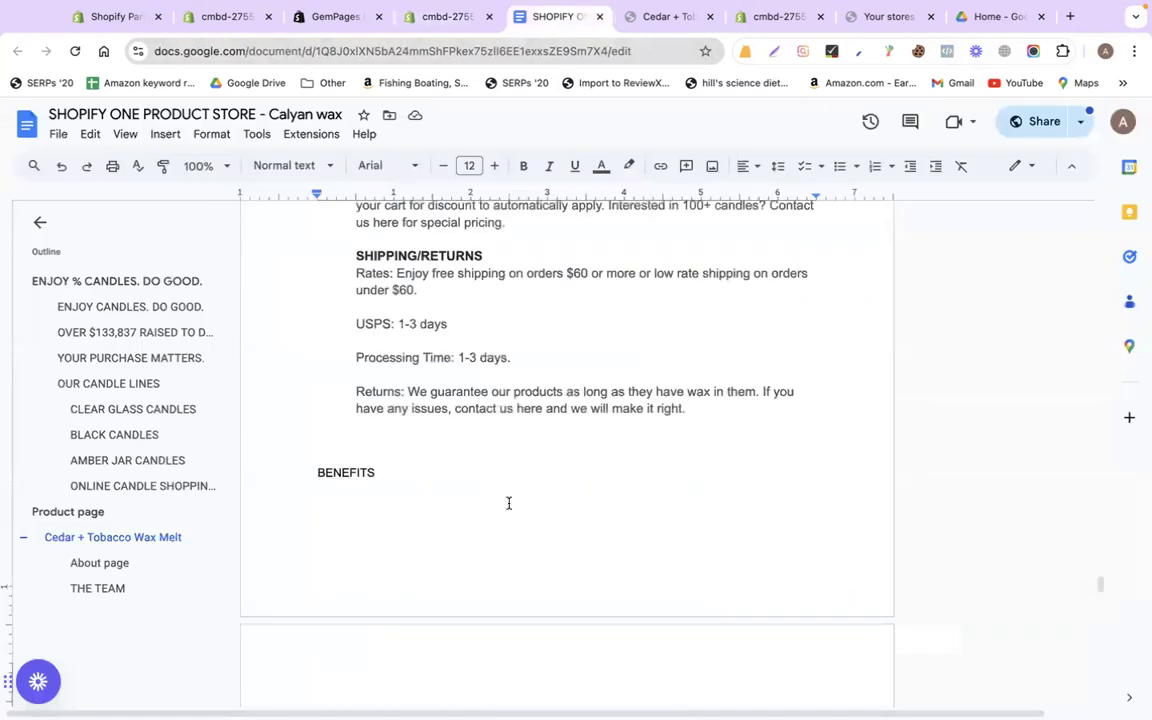
pyautogui.scroll(-2, 508, 504)
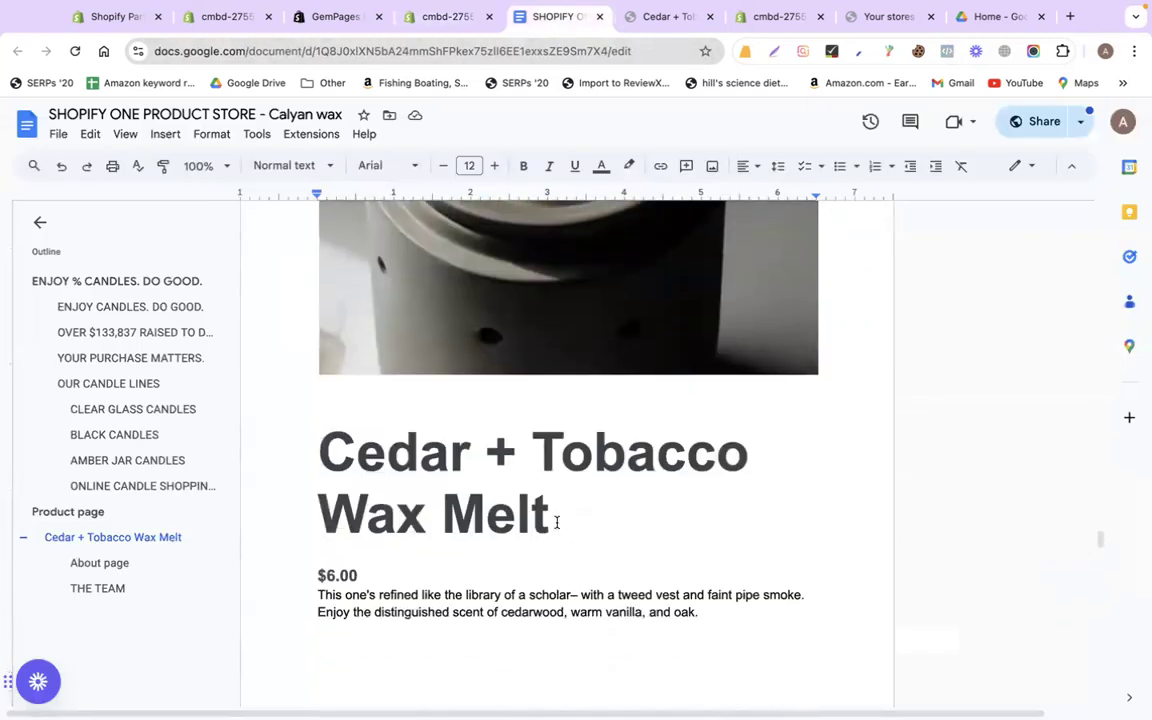
pyautogui.moveTo(555, 520); pyautogui.dragTo(309, 460)
pyautogui.press('super+c')
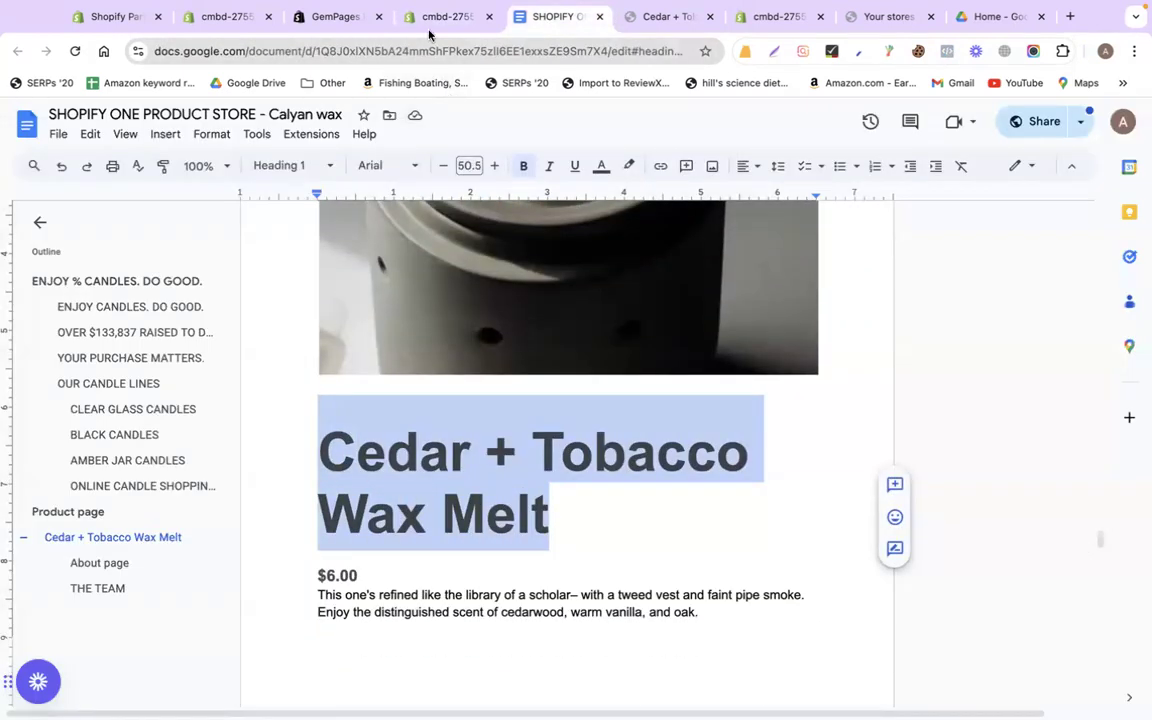
pyautogui.click(429, 18)
pyautogui.scroll(-15, 873, 499)
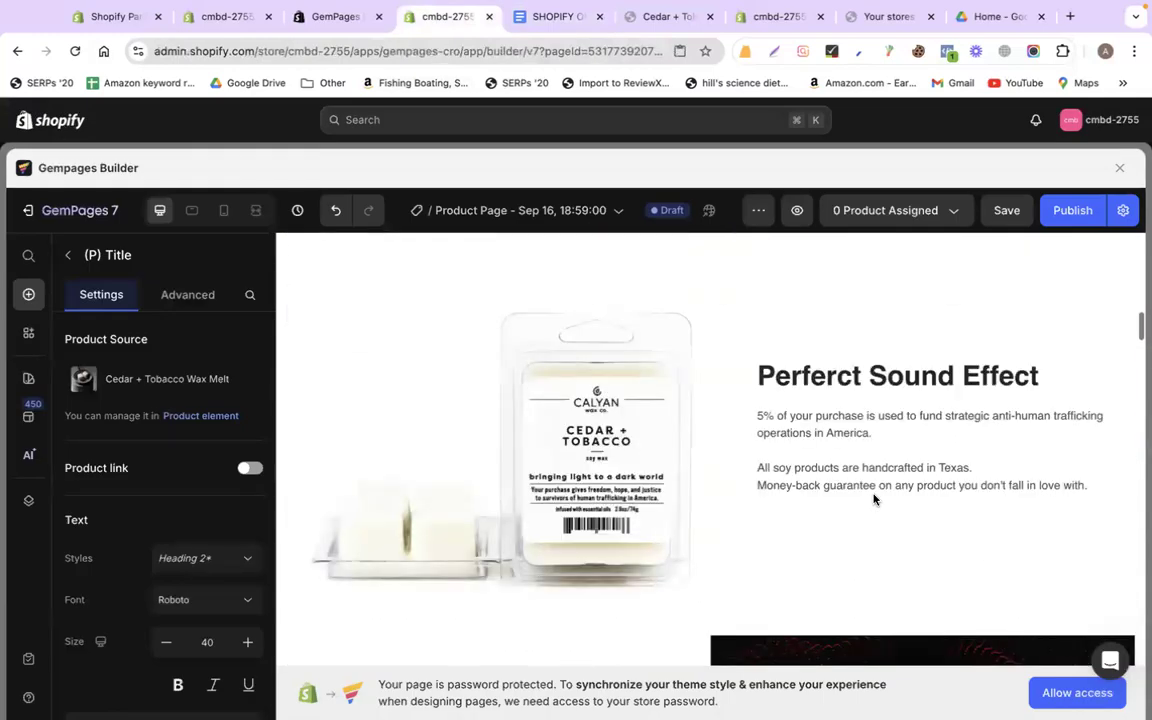
pyautogui.doubleClick(820, 370)
pyautogui.press('super+a')
pyautogui.press('super+v')
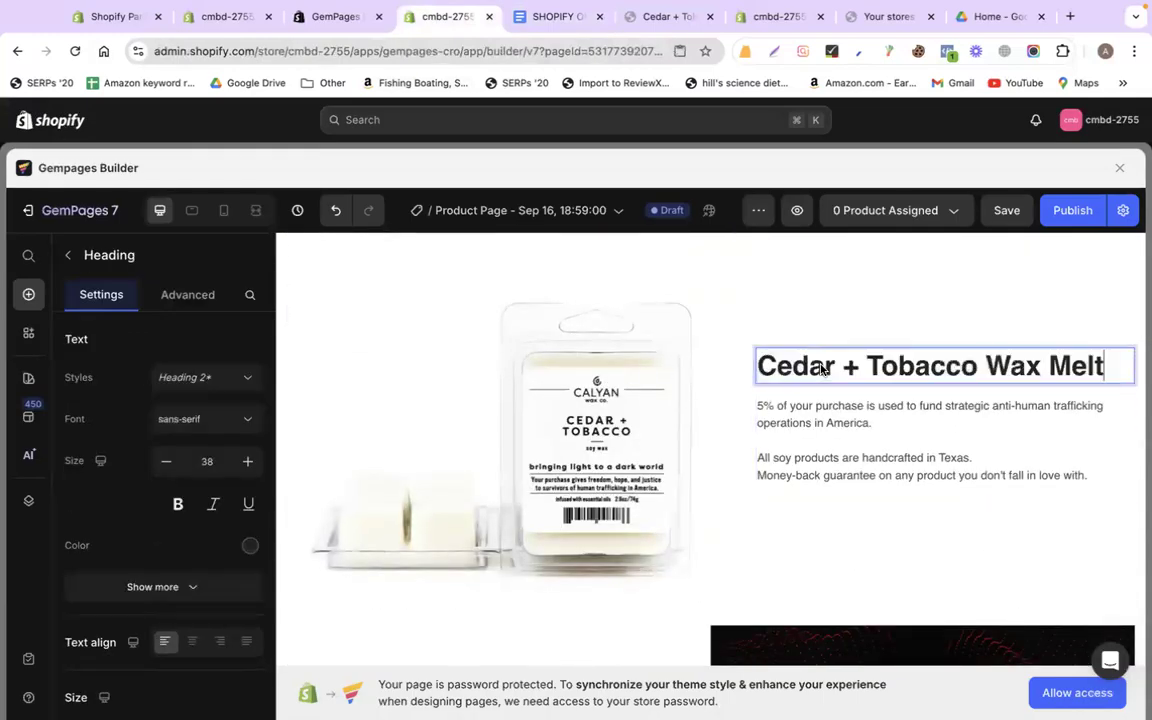
# Set both the heading and the benefits paragraph font to Roboto
pyautogui.click(197, 418)
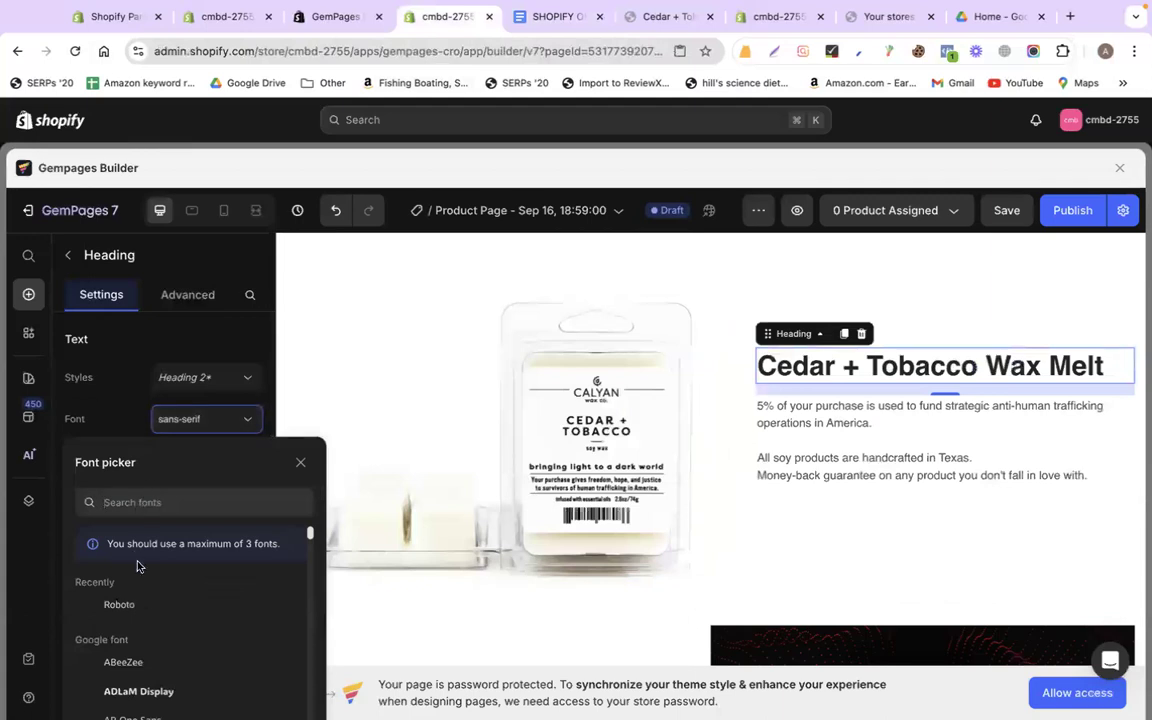
pyautogui.click(140, 606)
pyautogui.click(852, 460)
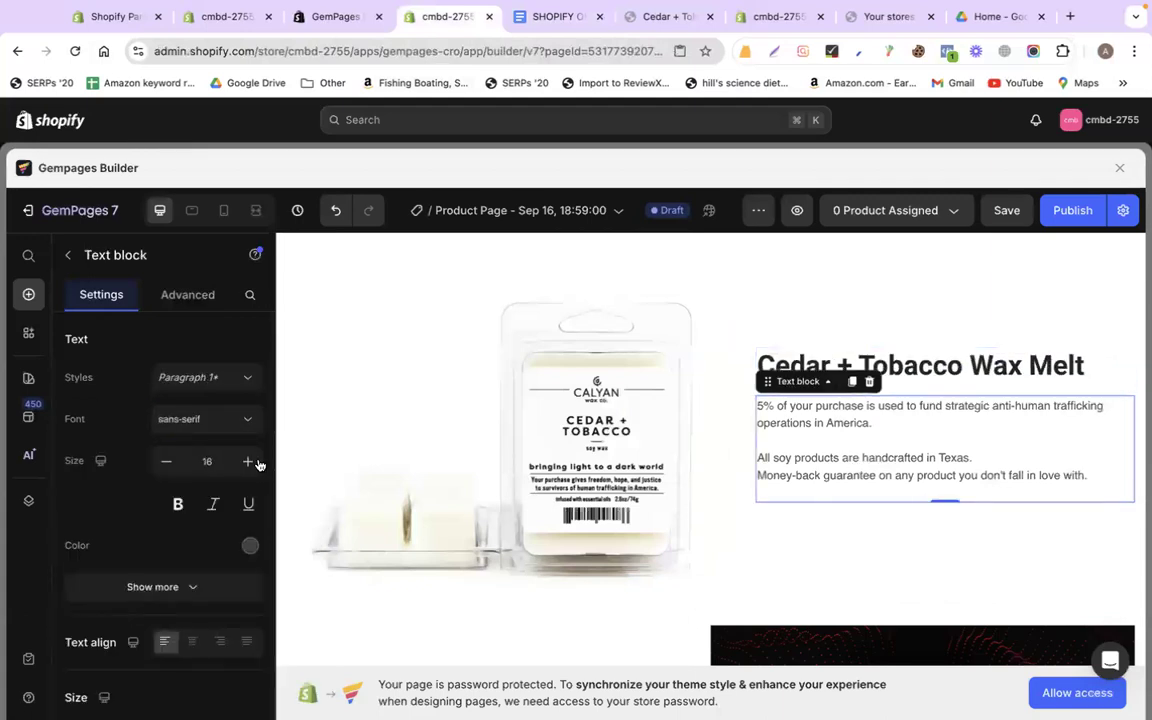
pyautogui.click(166, 425)
pyautogui.click(149, 602)
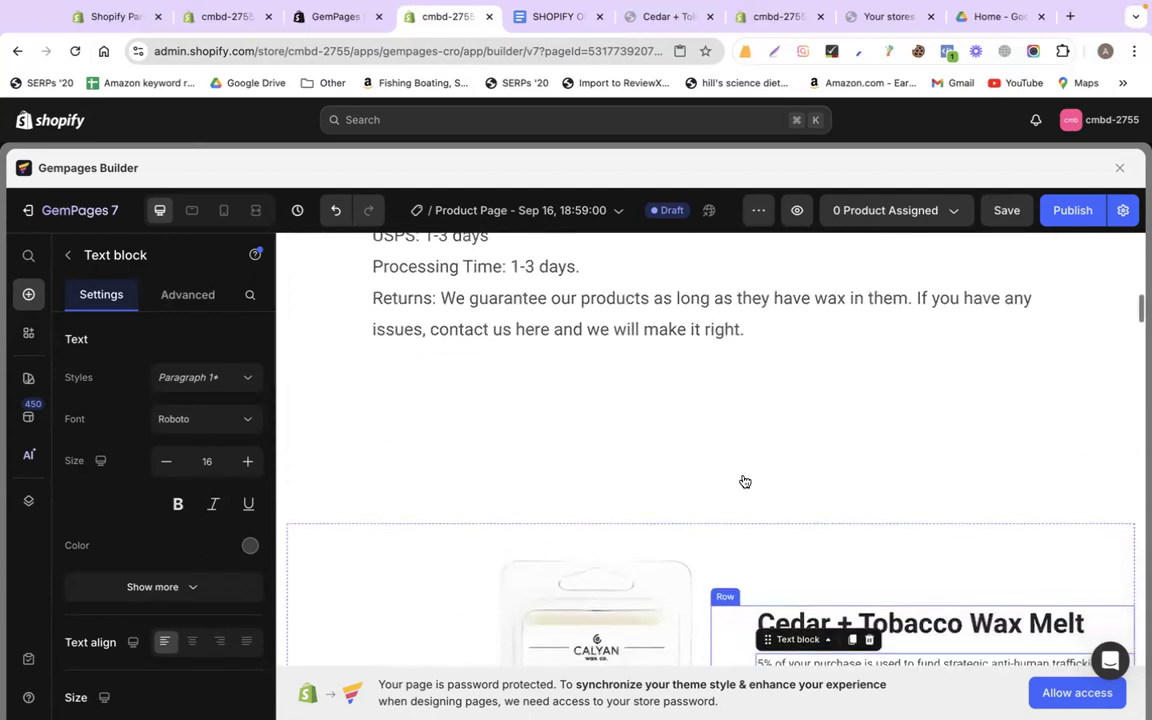
# Drop in a Button labelled bold 'BUY NOW' linked to the Cedar + Tobacco Wax Melt product
pyautogui.click(28, 294)
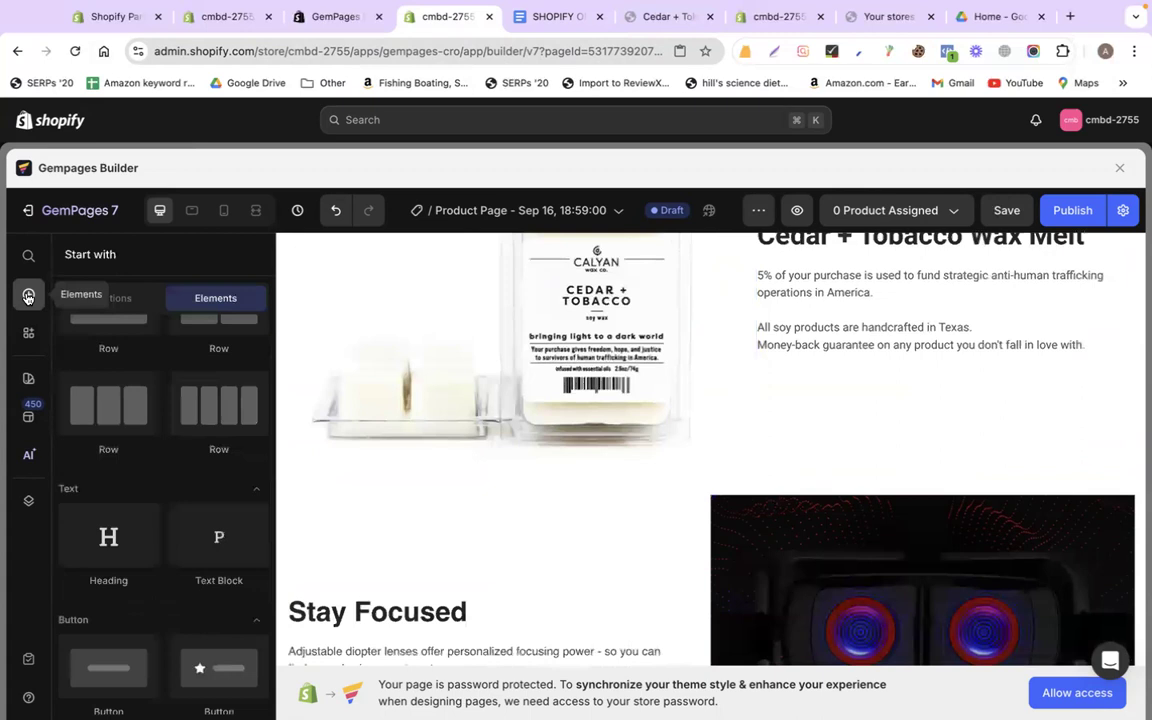
pyautogui.scroll(-3, 203, 630)
pyautogui.moveTo(118, 543); pyautogui.dragTo(799, 346)
pyautogui.doubleClick(798, 376)
pyautogui.write('B')
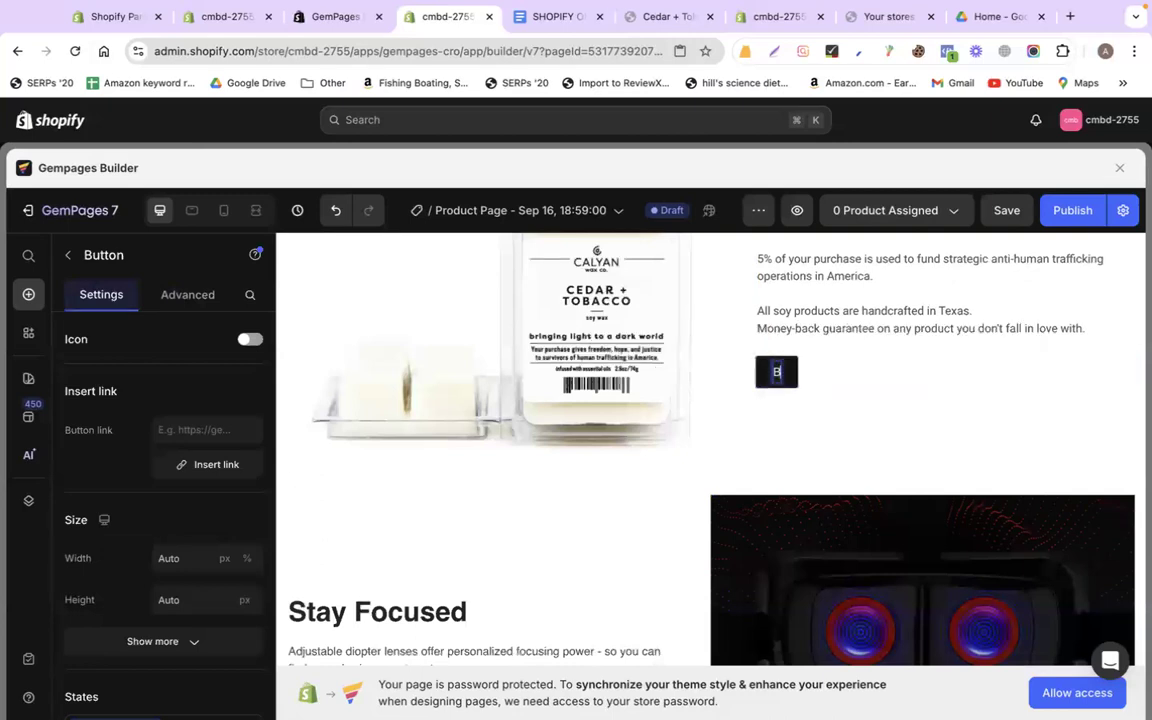
pyautogui.write('UY NOW')
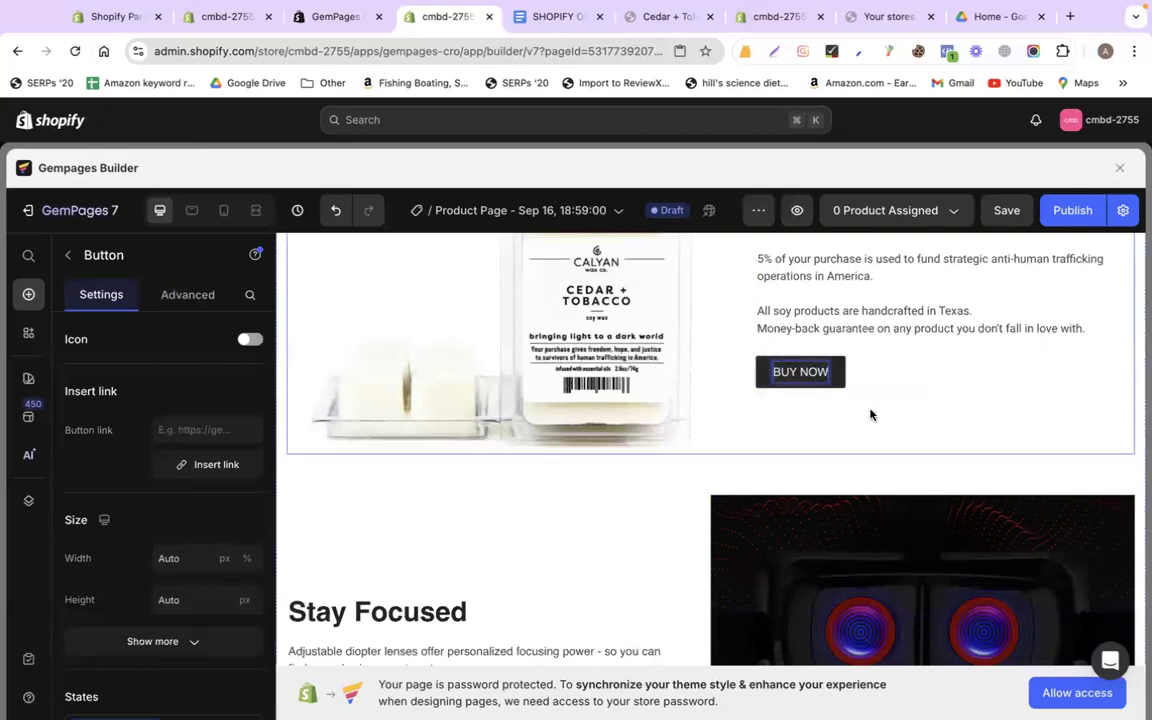
pyautogui.press('super+a')
pyautogui.press('super+b')
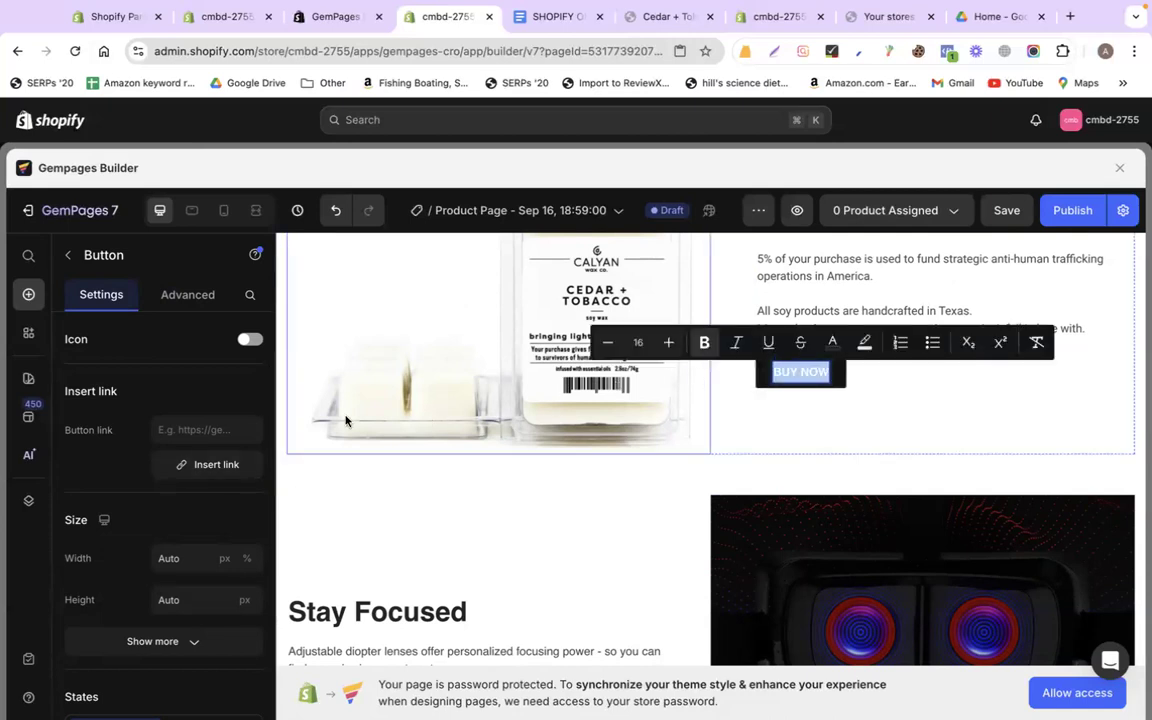
pyautogui.click(208, 465)
pyautogui.click(720, 398)
pyautogui.click(718, 678)
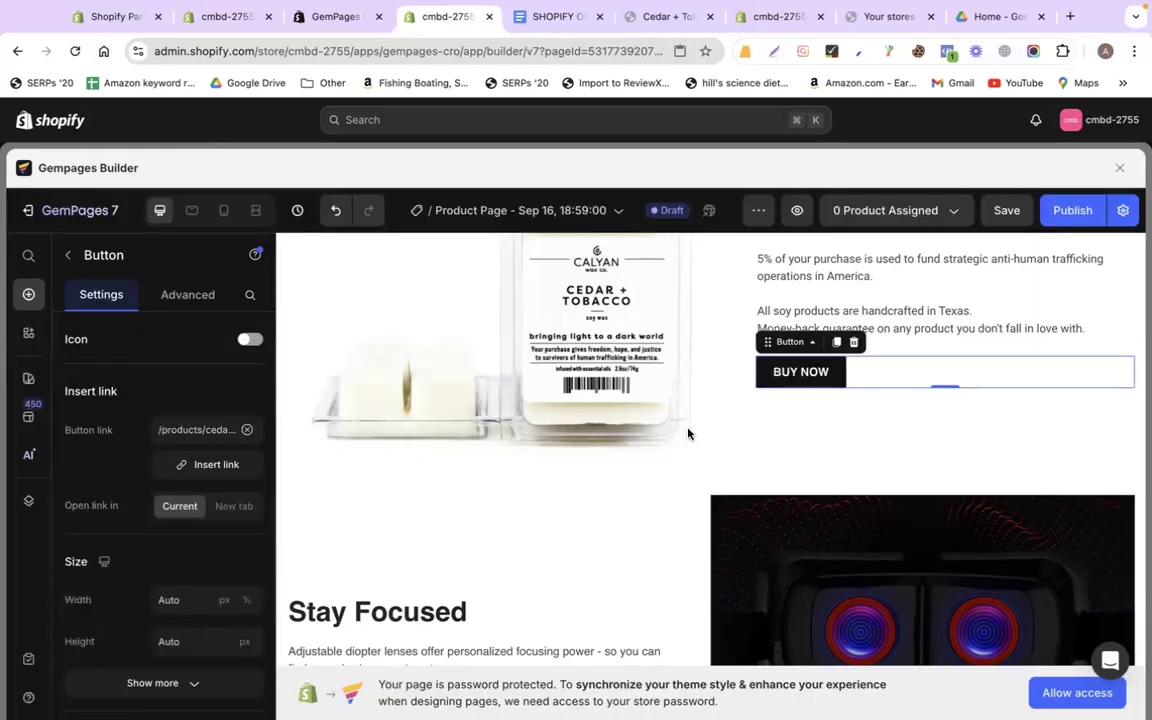
pyautogui.scroll(1, 571, 503)
# Delete the Stay Focused, A Fitting Design and Why Choose Us template sections
pyautogui.click(744, 527)
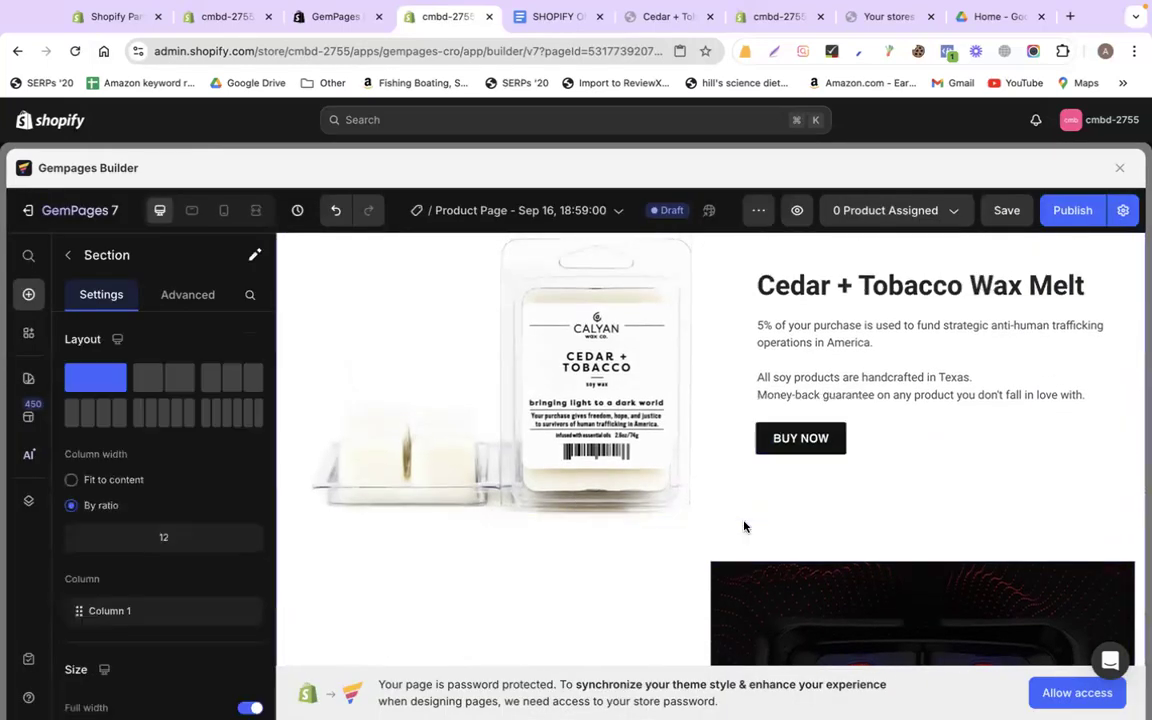
pyautogui.scroll(-5, 744, 527)
pyautogui.scroll(1, 470, 321)
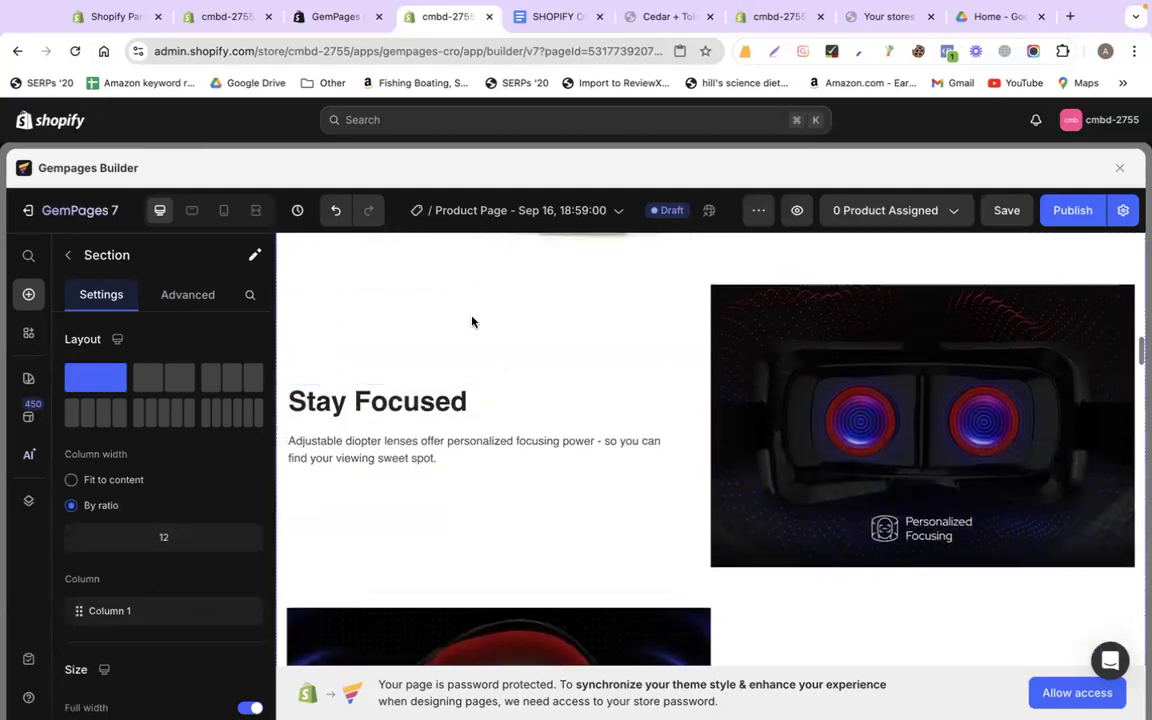
pyautogui.click(429, 304)
pyautogui.click(375, 271)
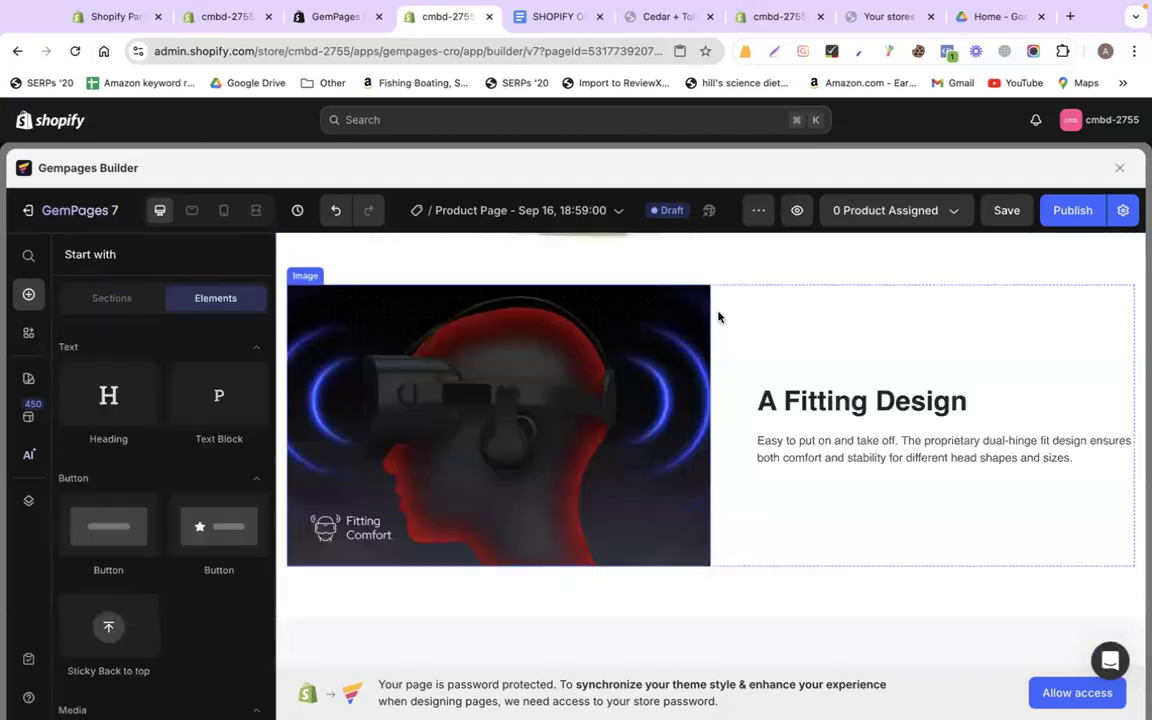
pyautogui.click(770, 321)
pyautogui.click(375, 271)
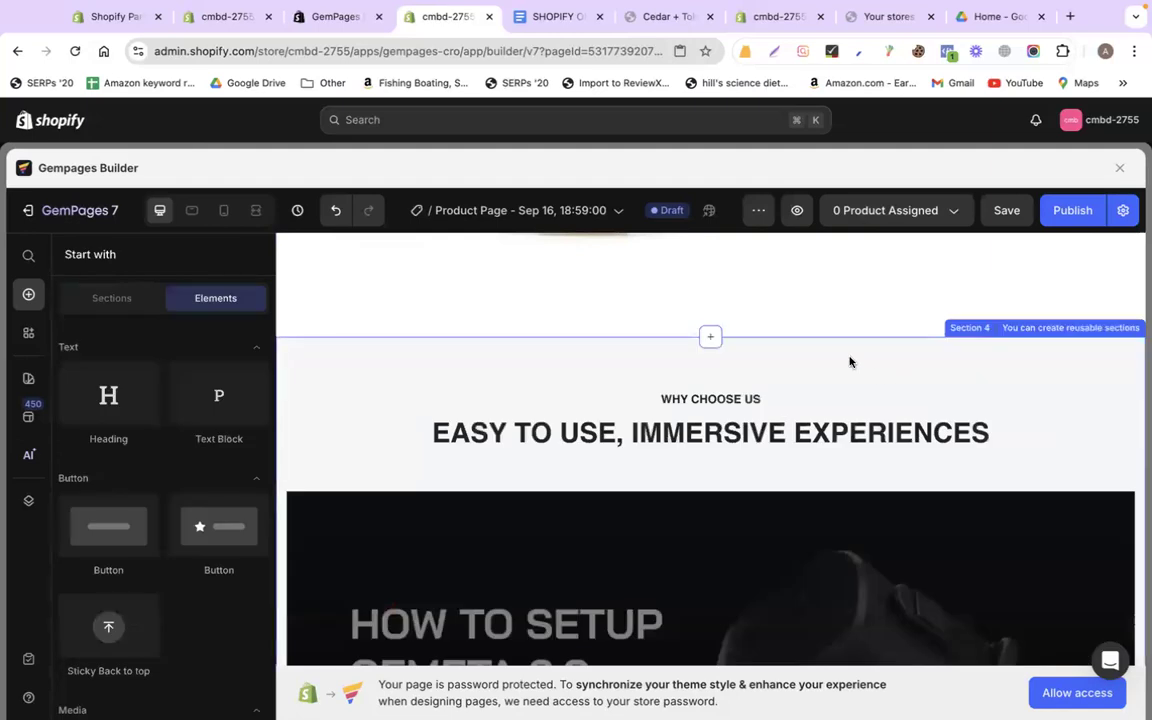
pyautogui.click(582, 360)
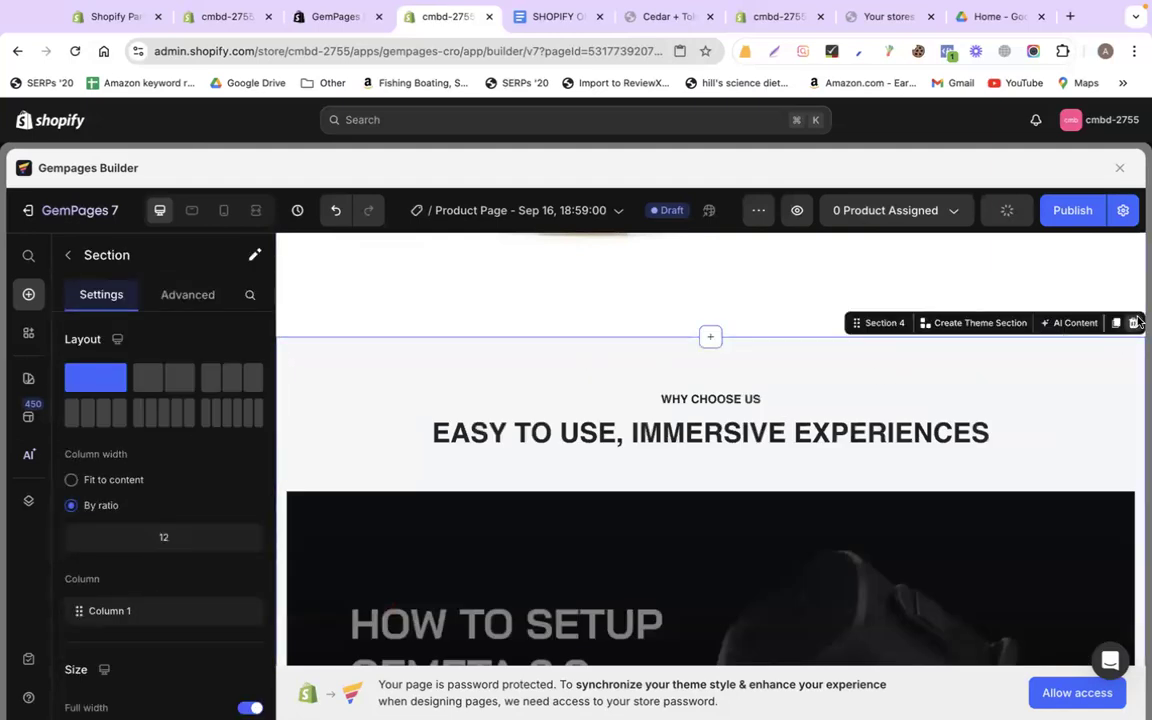
pyautogui.press('Delete')
# Delete the Limited Time Deal, featured accessories and FAQ sections
pyautogui.click(465, 366)
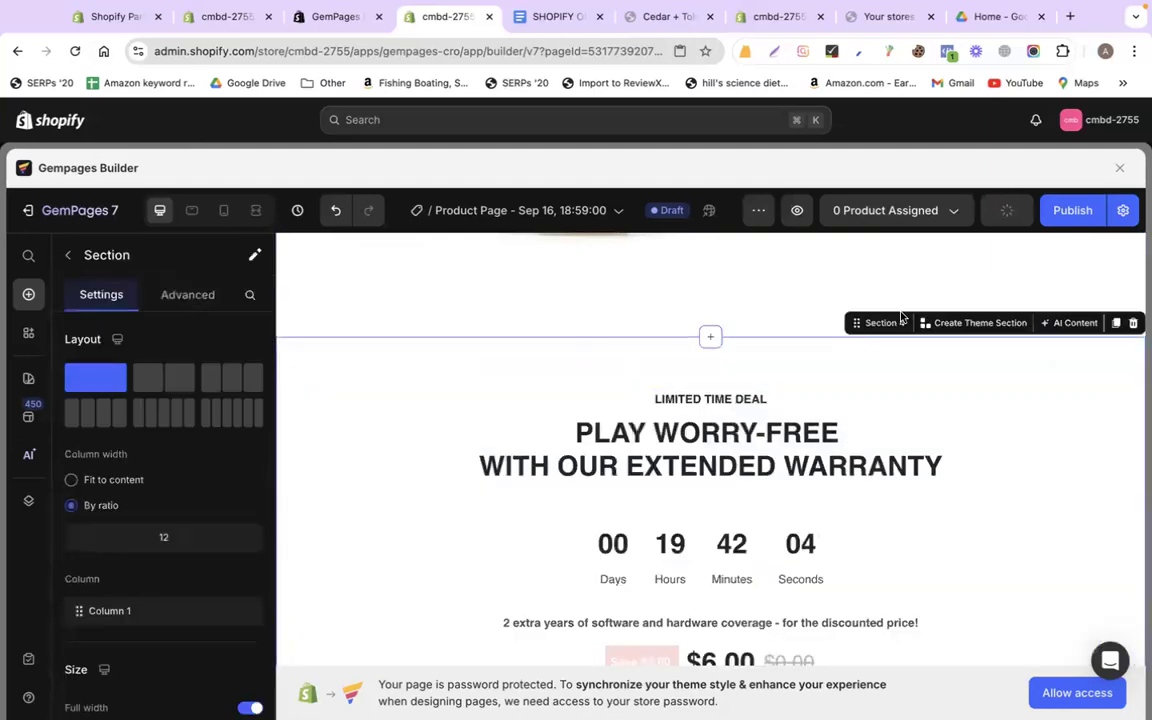
pyautogui.click(1136, 328)
pyautogui.click(545, 355)
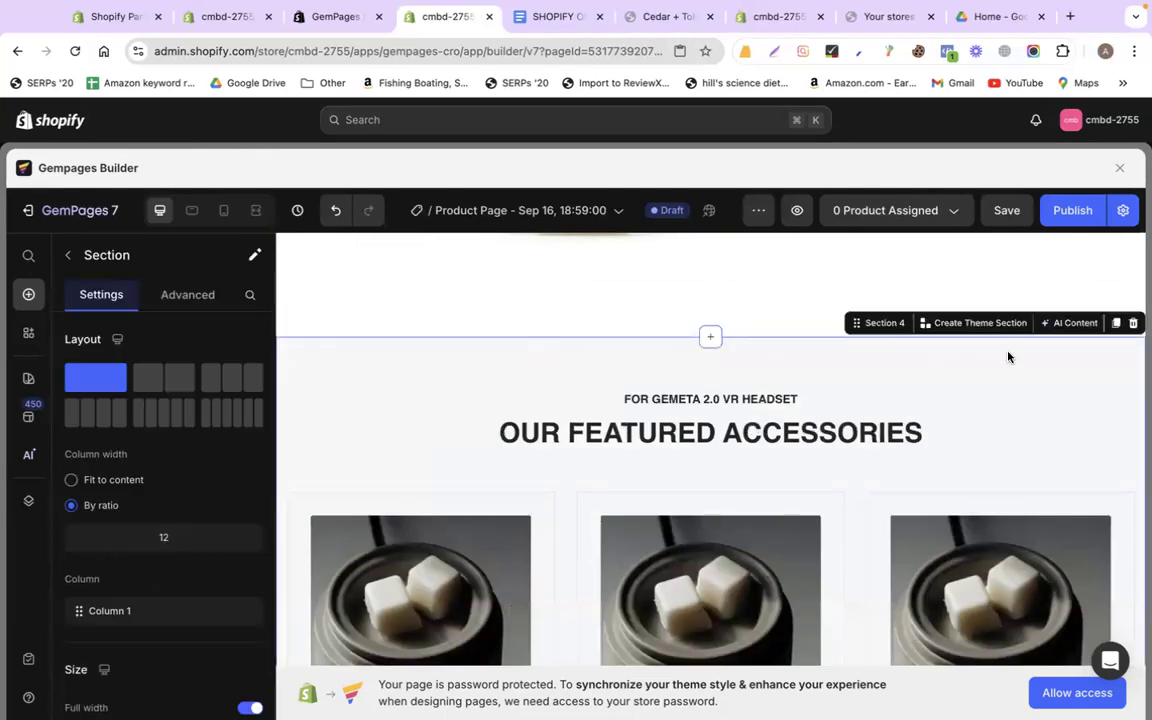
pyautogui.click(1130, 331)
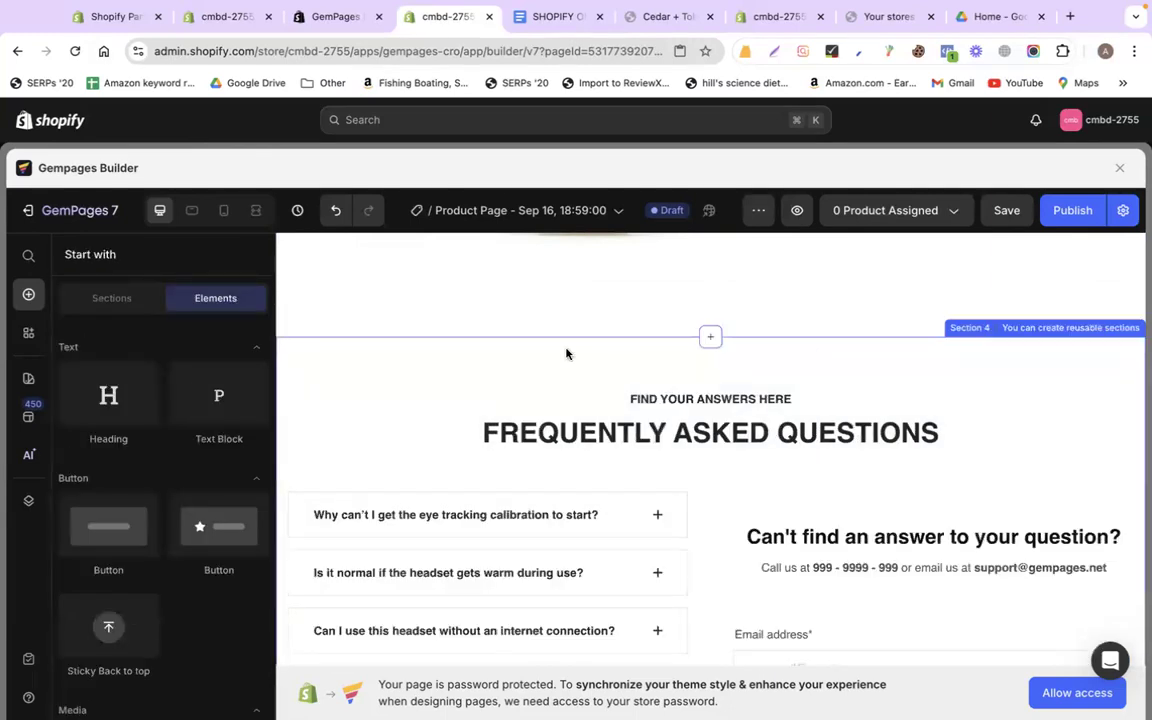
pyautogui.click(566, 352)
pyautogui.click(1136, 324)
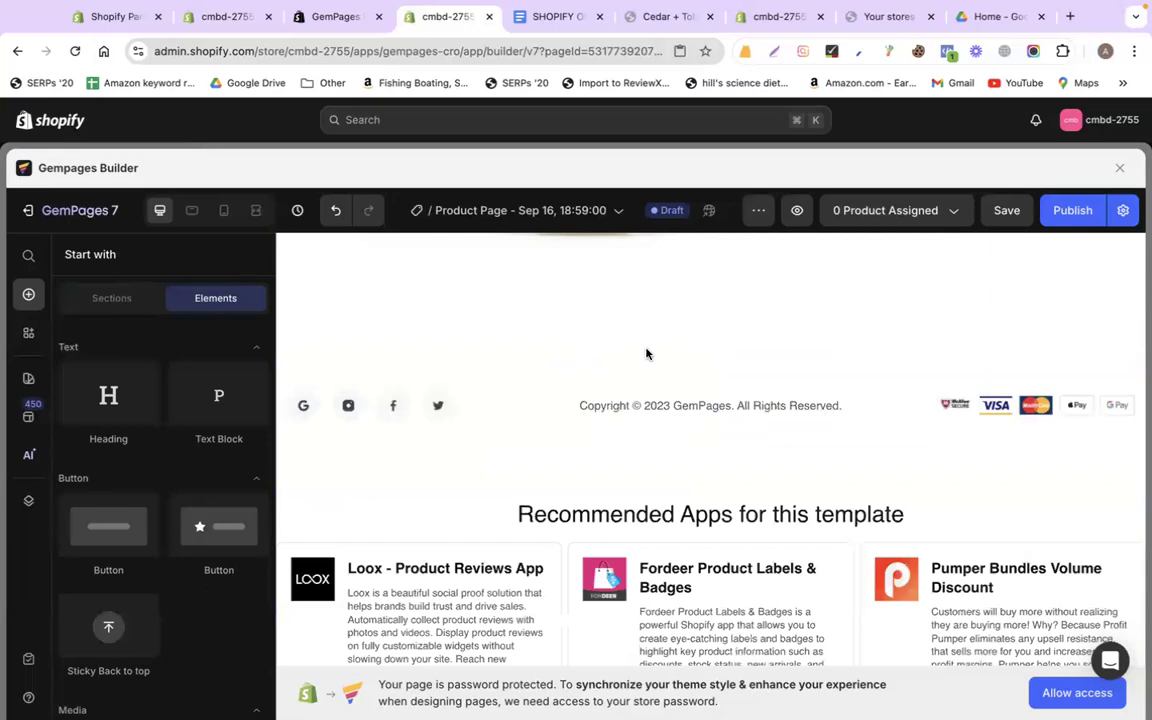
# Delete the copyright footer and Recommended Apps sections, then check the page's end
pyautogui.click(586, 378)
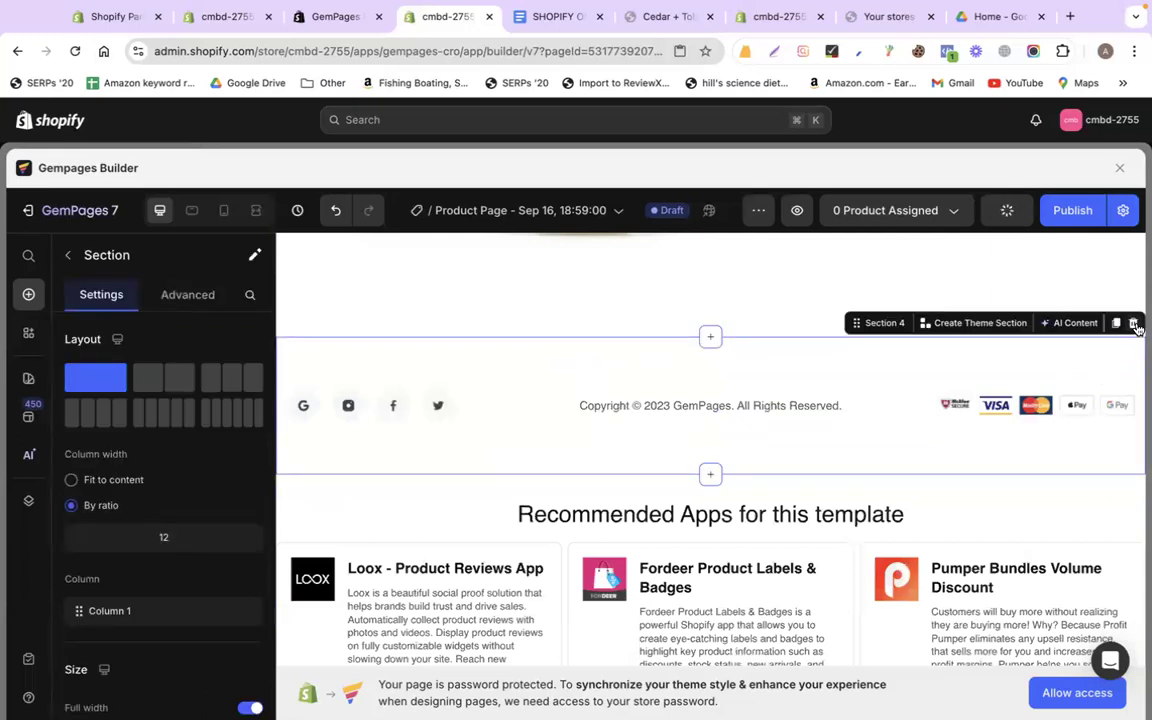
pyautogui.click(1137, 328)
pyautogui.click(549, 336)
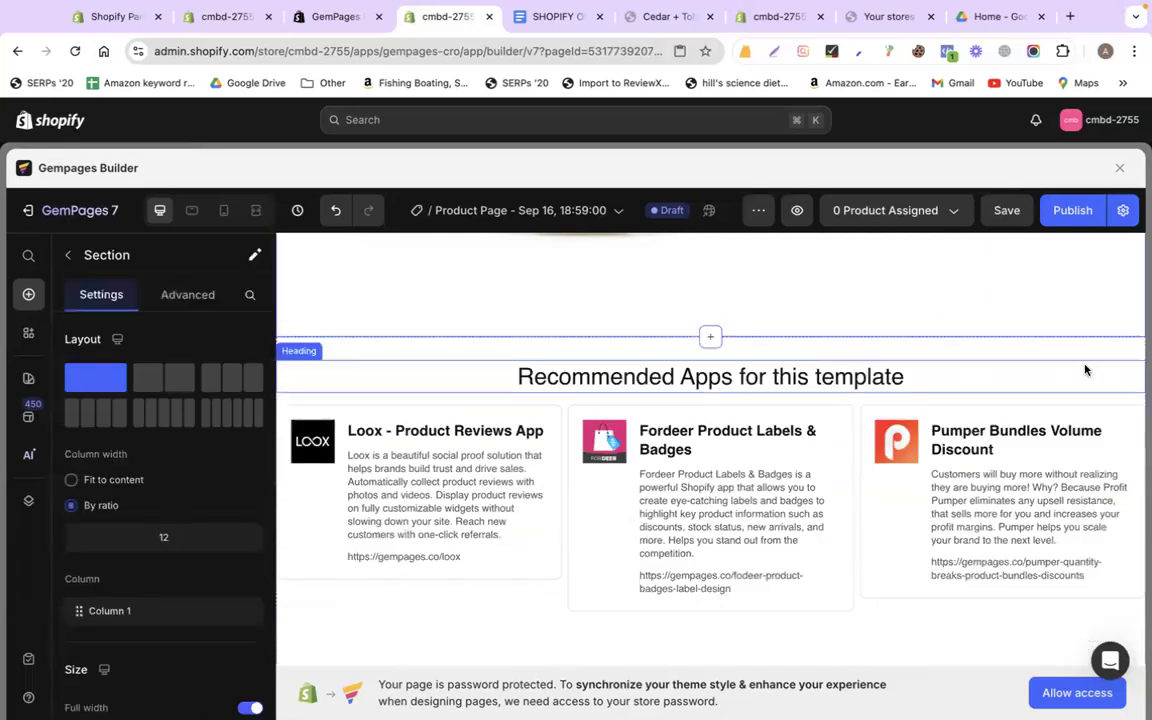
pyautogui.moveTo(1100, 360)
pyautogui.click(1134, 325)
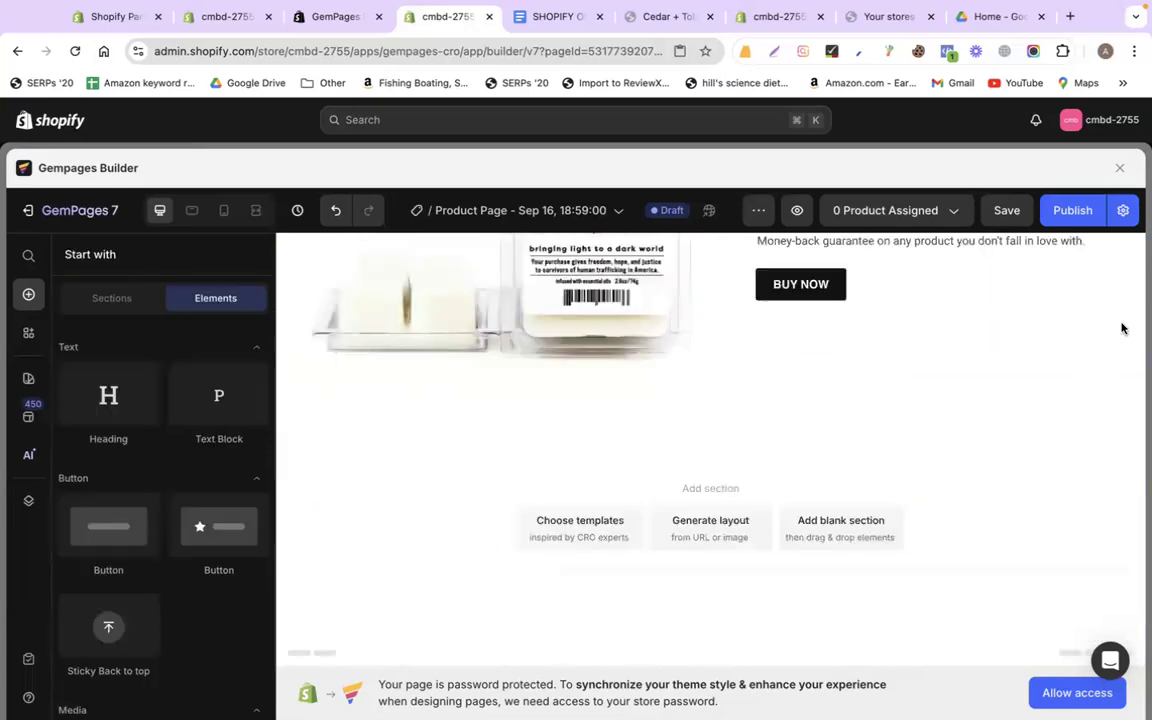
pyautogui.scroll(10, 661, 476)
pyautogui.scroll(-10, 660, 476)
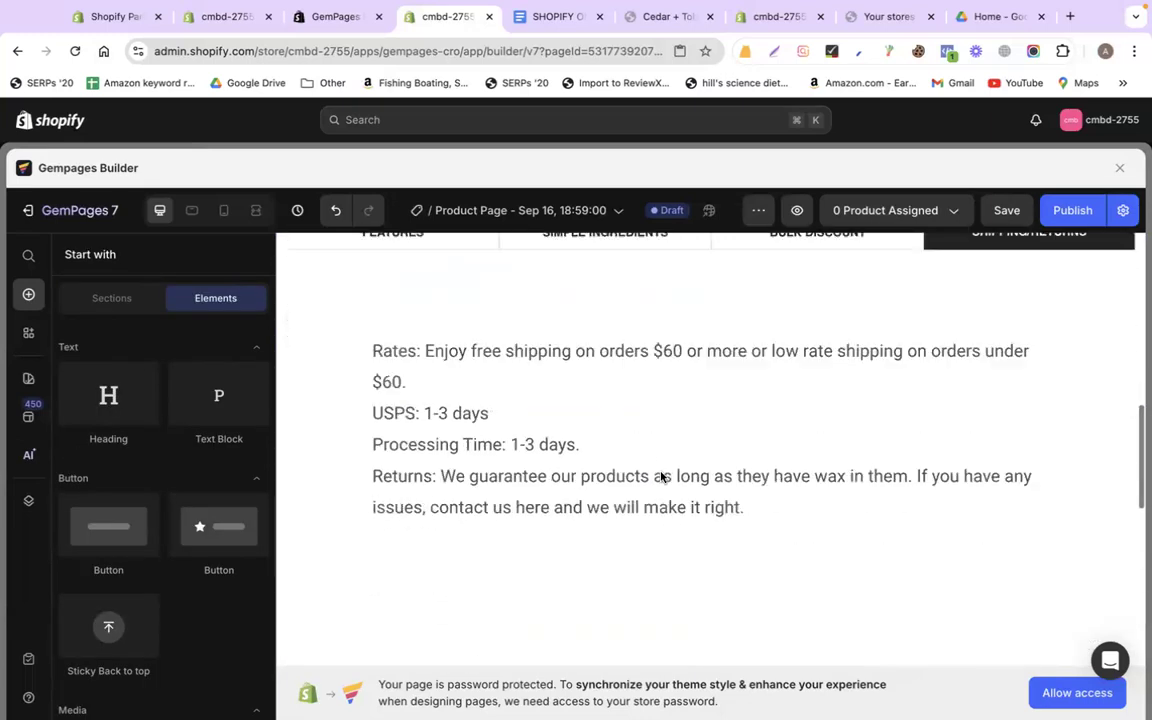
pyautogui.scroll(2, 560, 370)
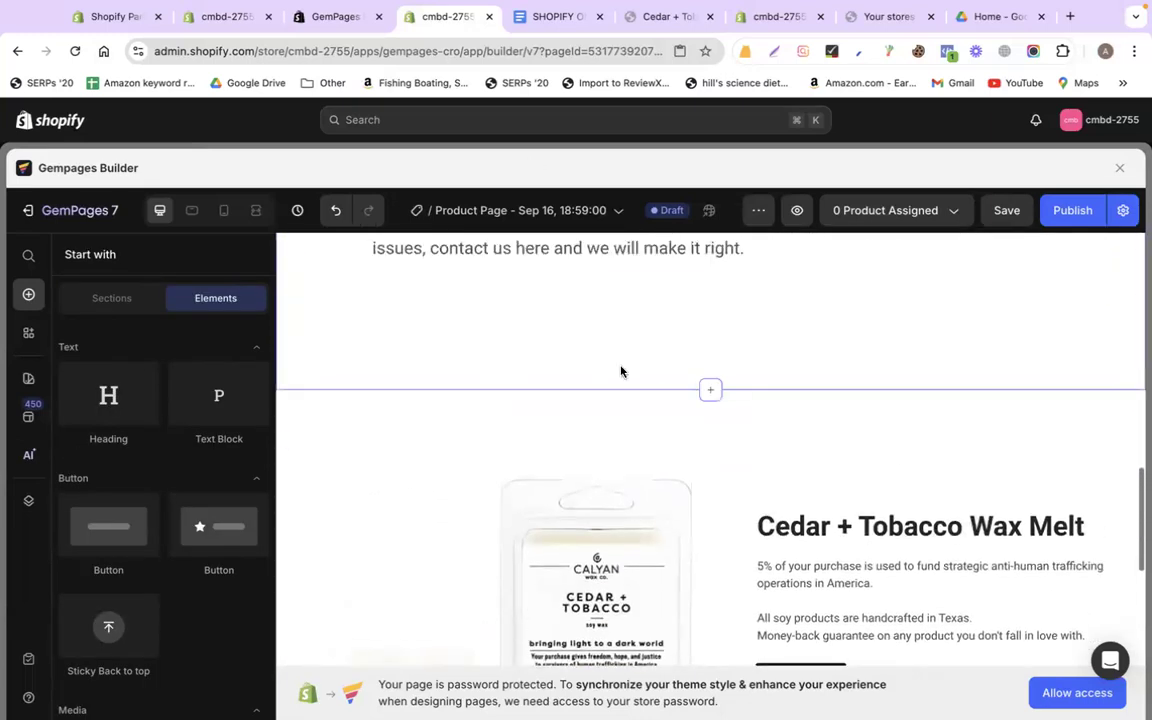
pyautogui.click(540, 390)
# Review the shipping cost, no-tax and PayPal lines in the Google Doc, then return to GemPages
pyautogui.click(530, 17)
pyautogui.scroll(-15, 460, 499)
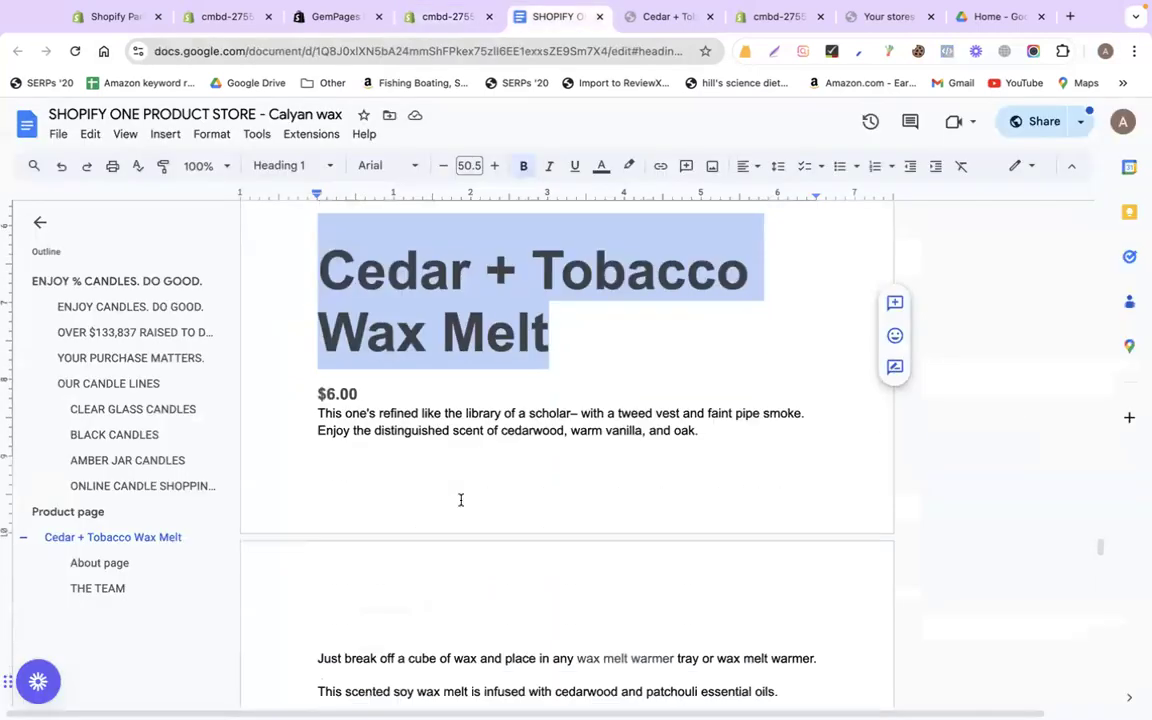
pyautogui.scroll(-5, 455, 499)
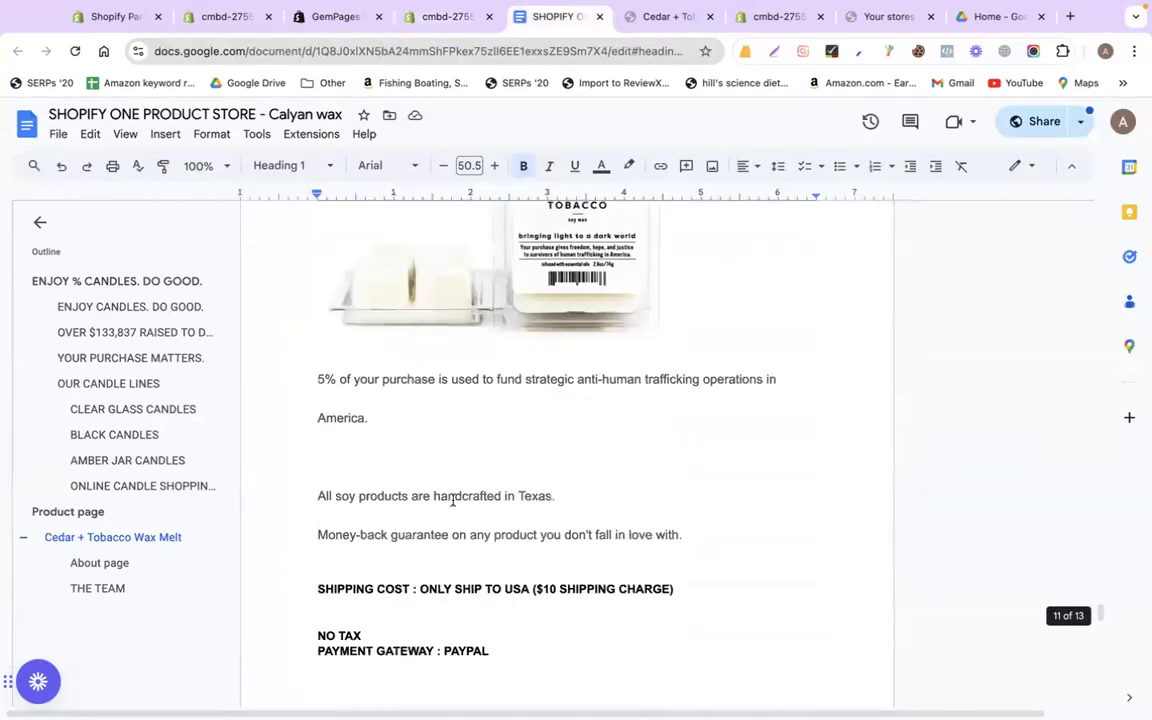
pyautogui.moveTo(303, 440); pyautogui.dragTo(719, 514)
pyautogui.scroll(-4, 519, 527)
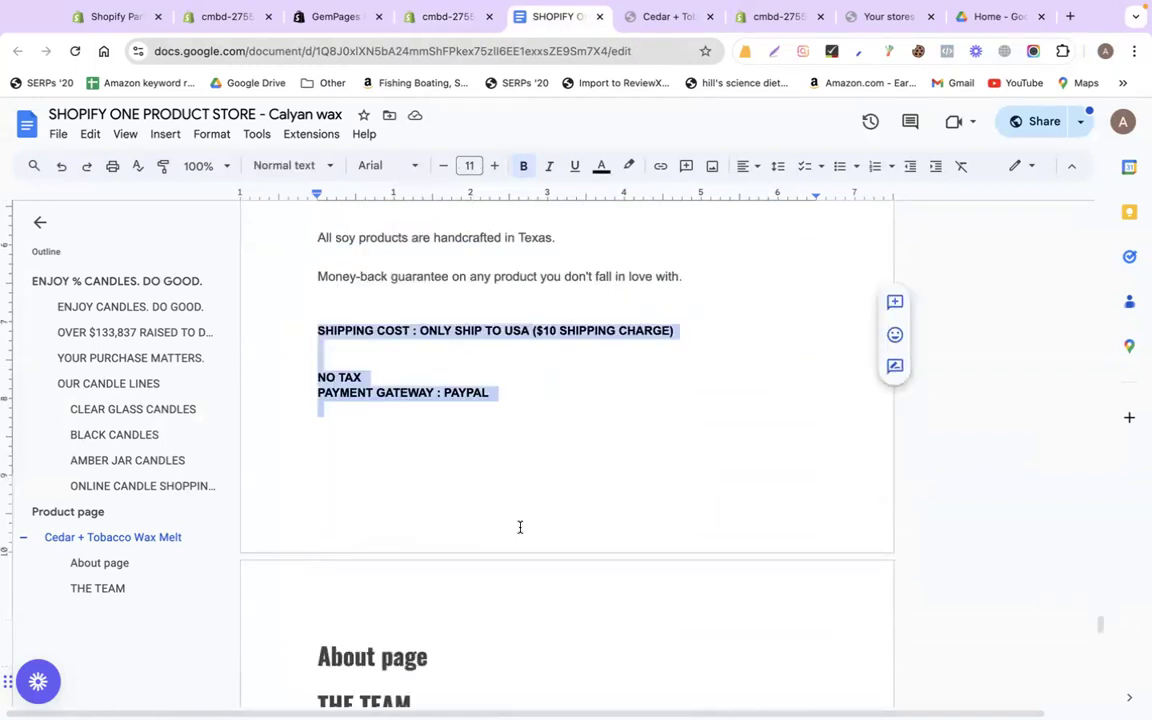
pyautogui.scroll(4, 519, 527)
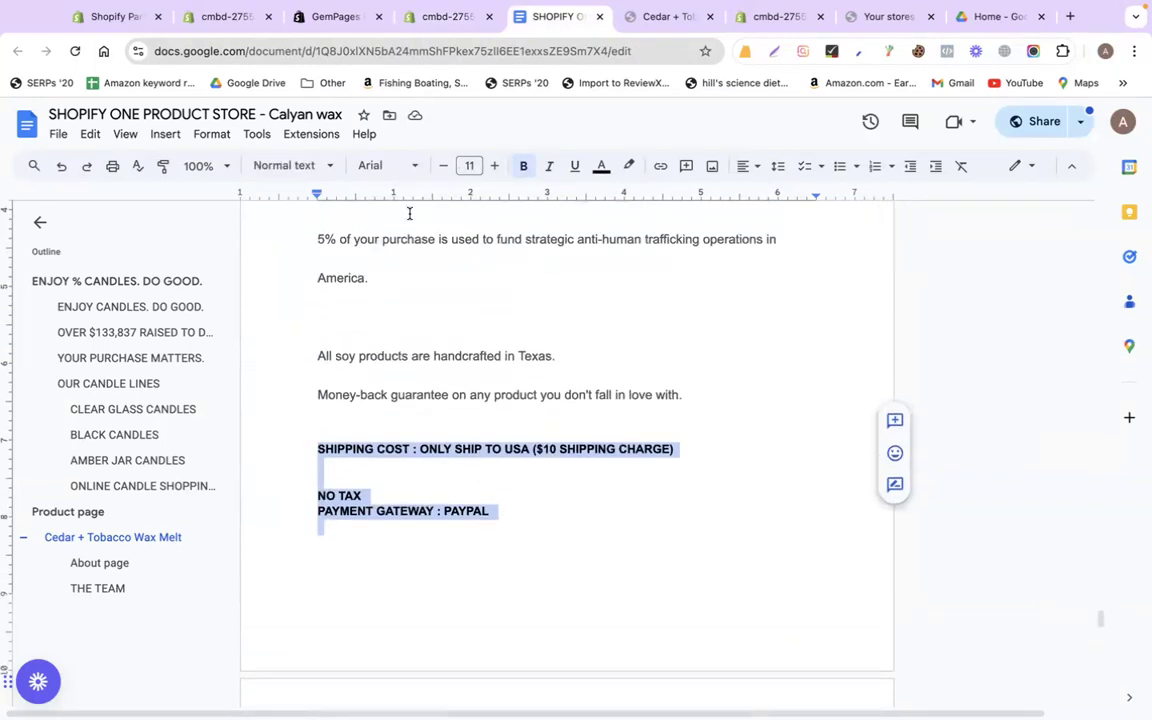
pyautogui.click(396, 22)
pyautogui.scroll(10, 843, 627)
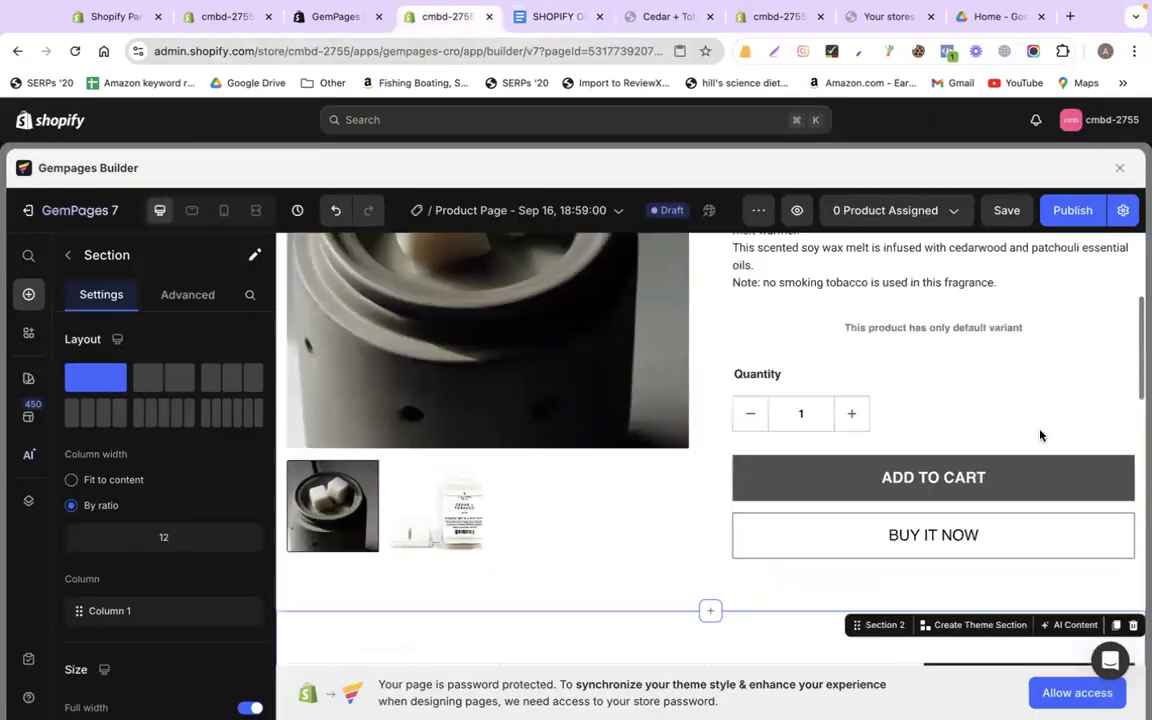
# Assign the page to Cedar + Tobacco Wax Melt, giving 1 Product Assigned
pyautogui.click(921, 218)
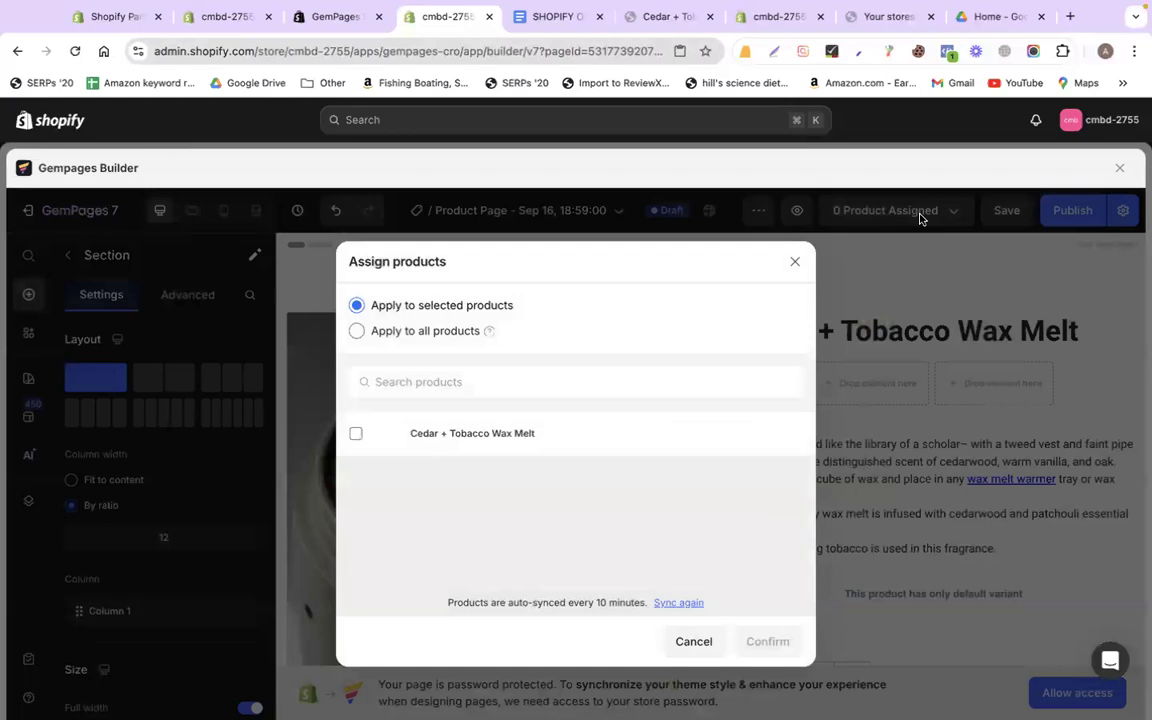
pyautogui.click(794, 261)
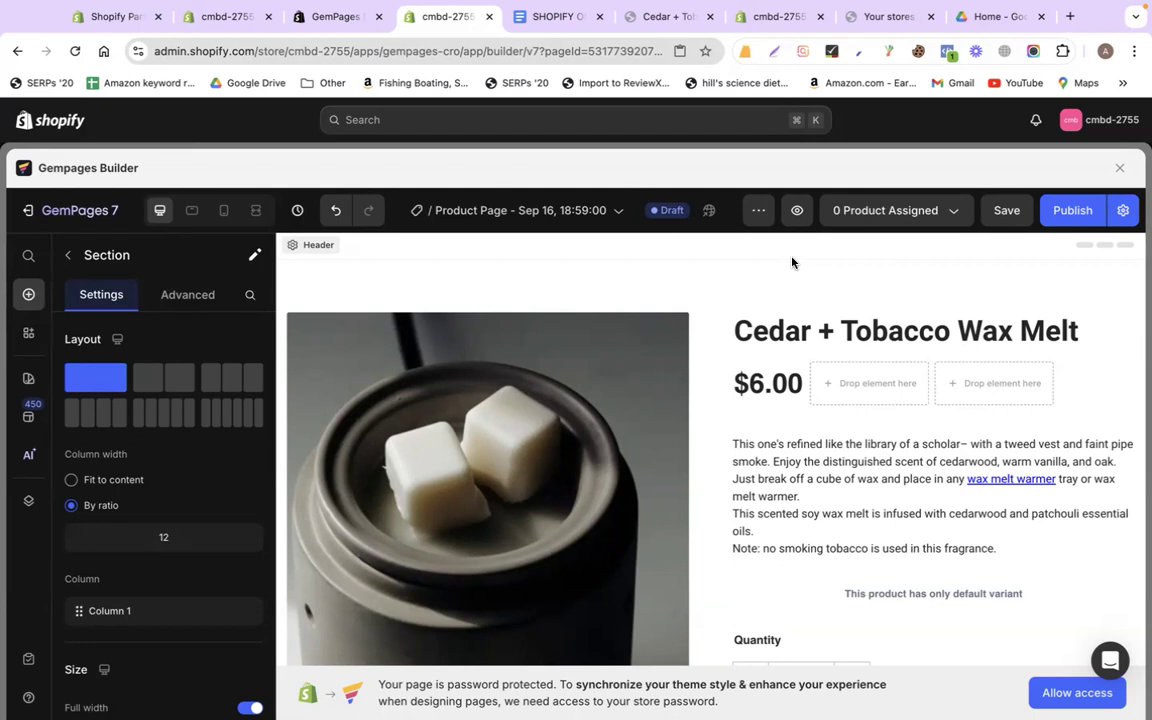
pyautogui.click(893, 212)
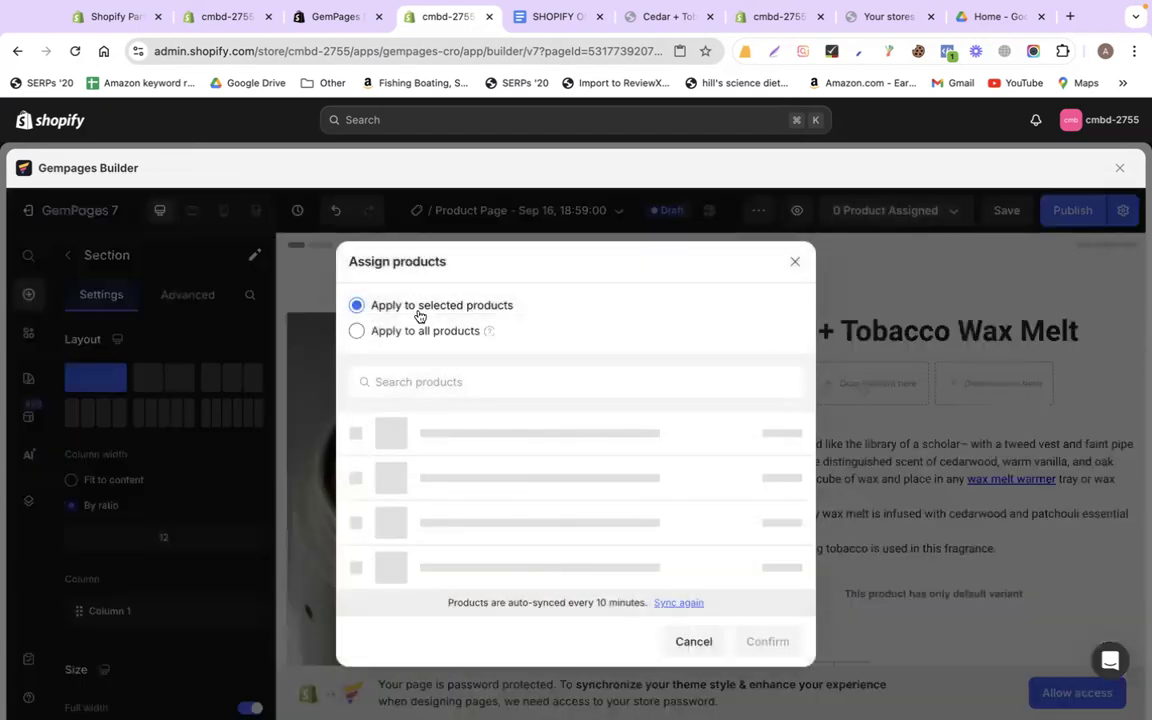
pyautogui.click(355, 433)
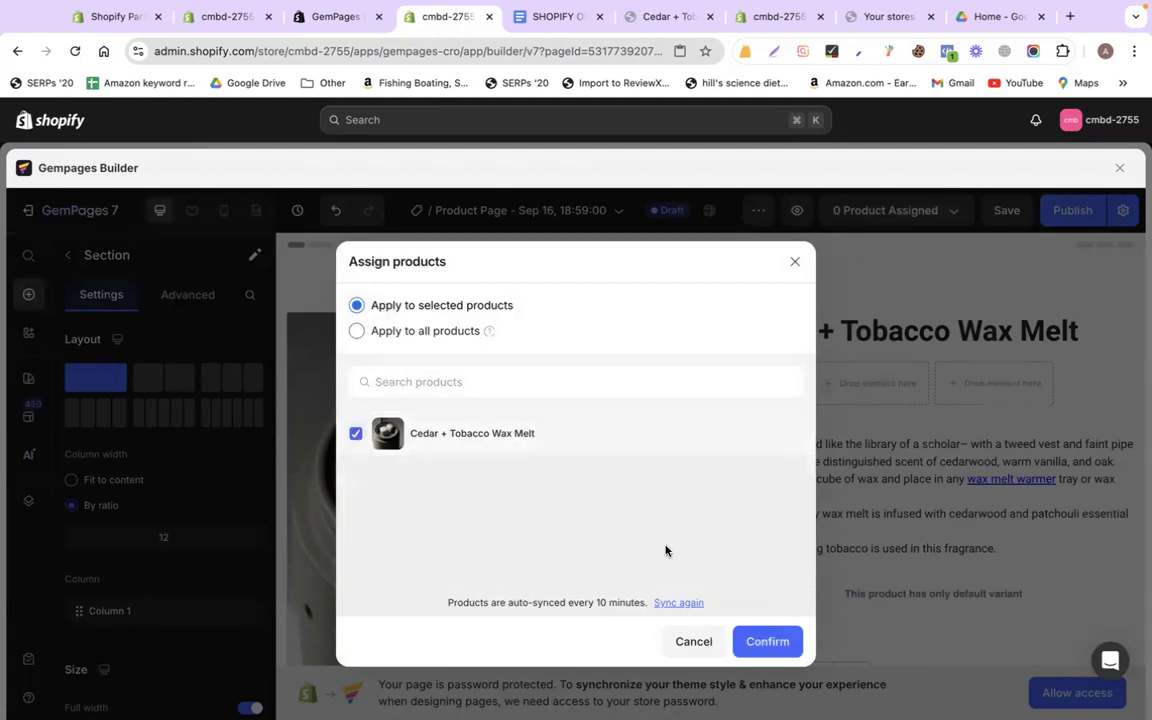
pyautogui.click(788, 644)
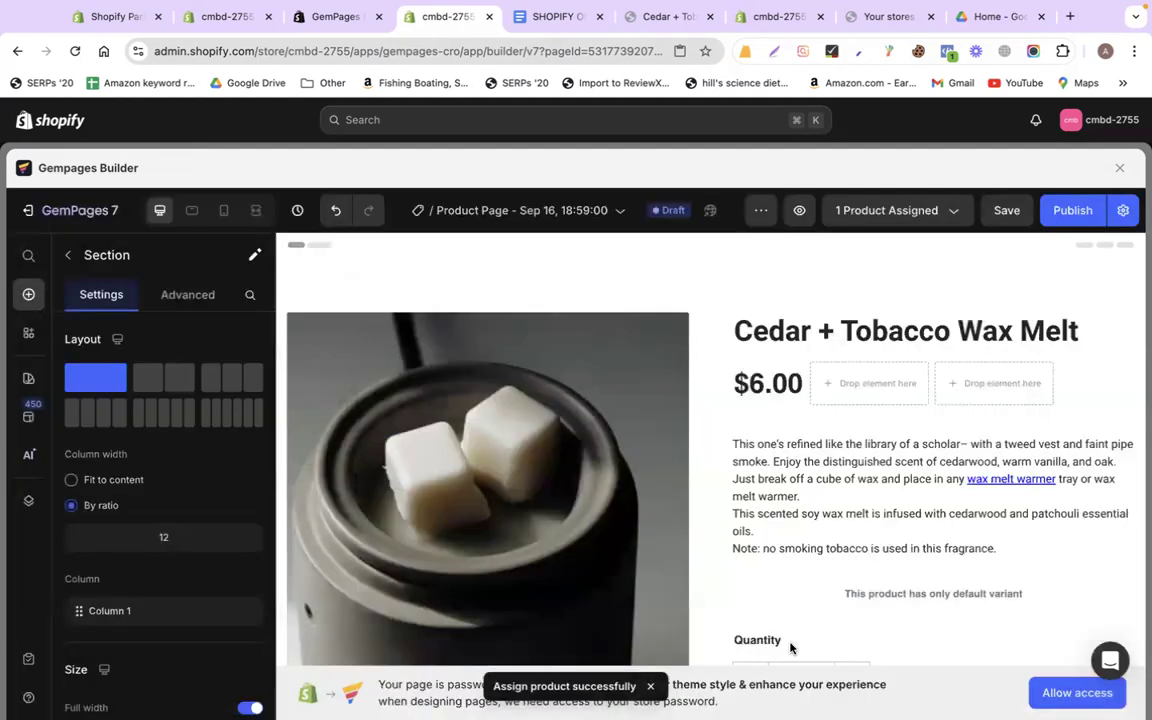
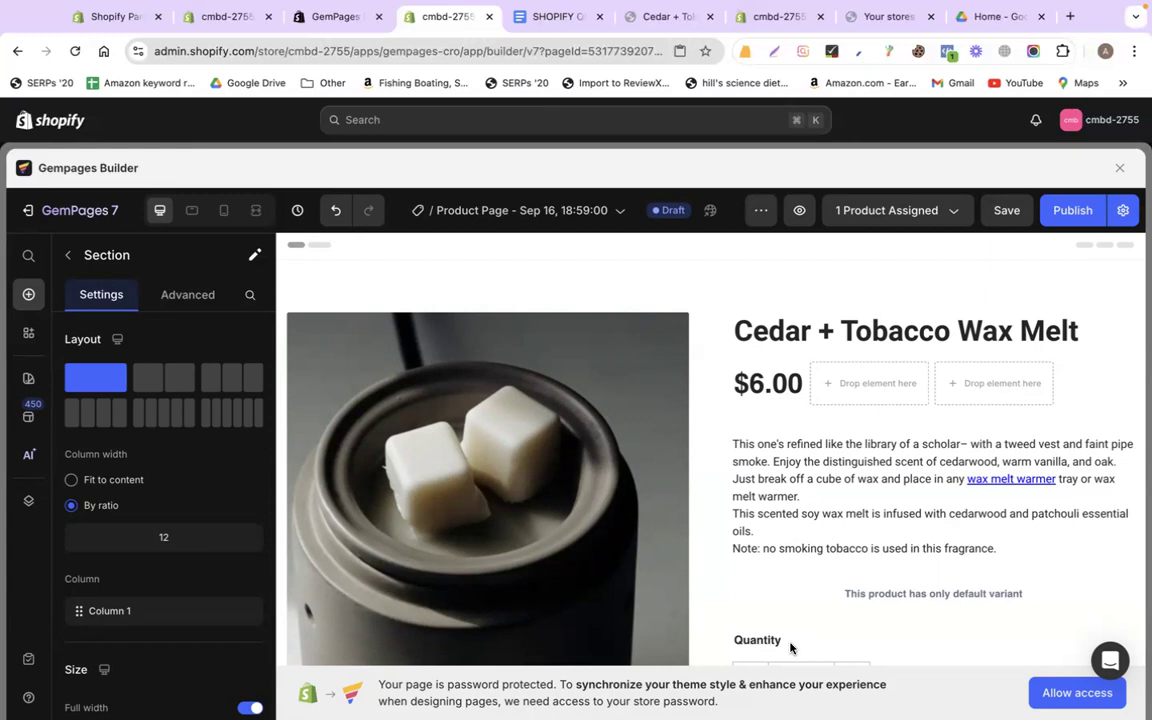
# Publish the Cedar + Tobacco Wax Melt page and view its single assigned product
pyautogui.click(1069, 214)
pyautogui.click(898, 207)
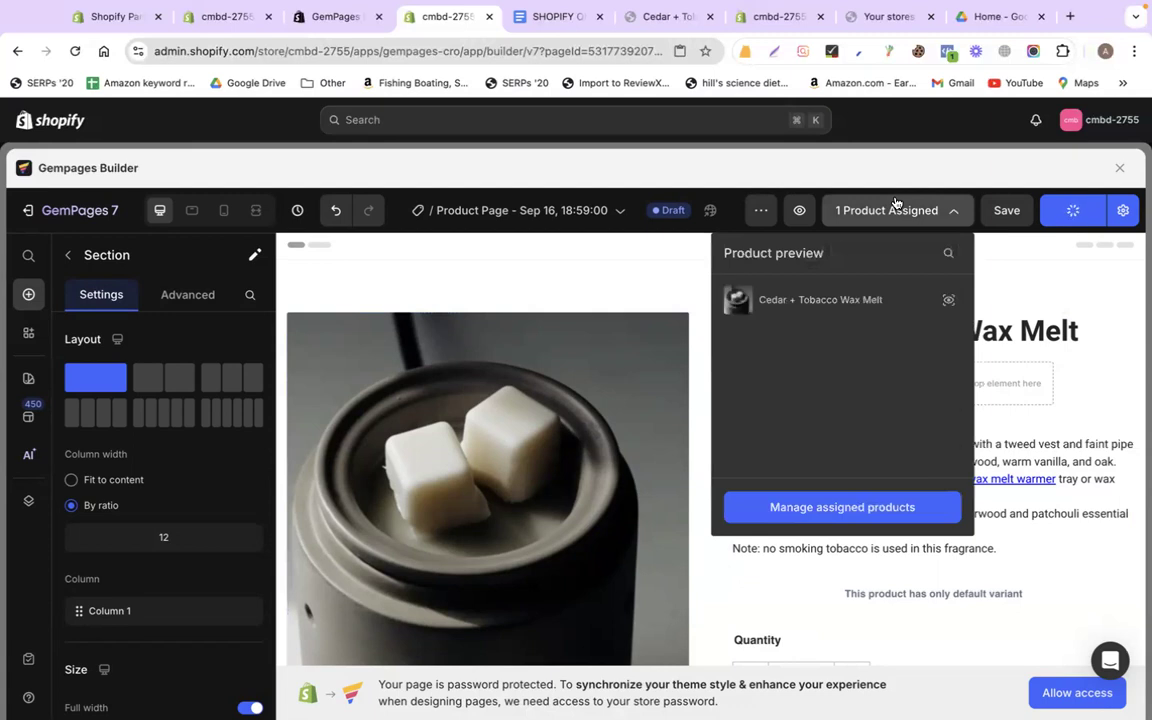
# Close the assigned-products preview and choose Allow access for the password-protected store
pyautogui.click(618, 283)
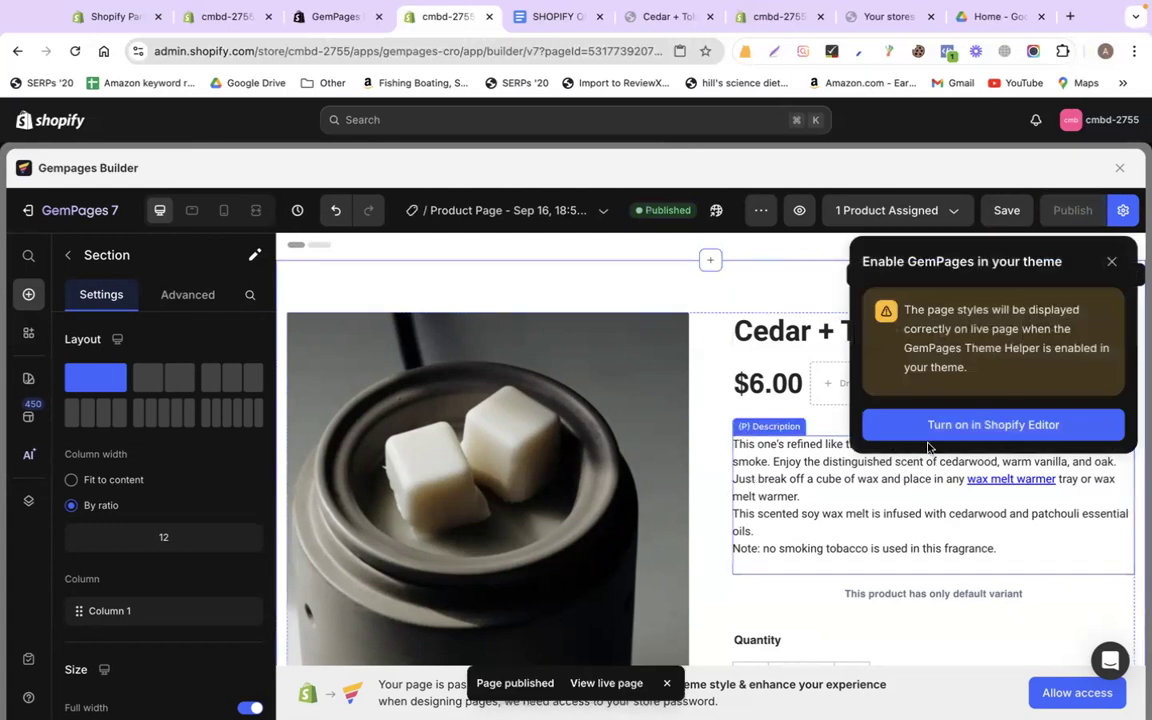
pyautogui.scroll(-5, 740, 475)
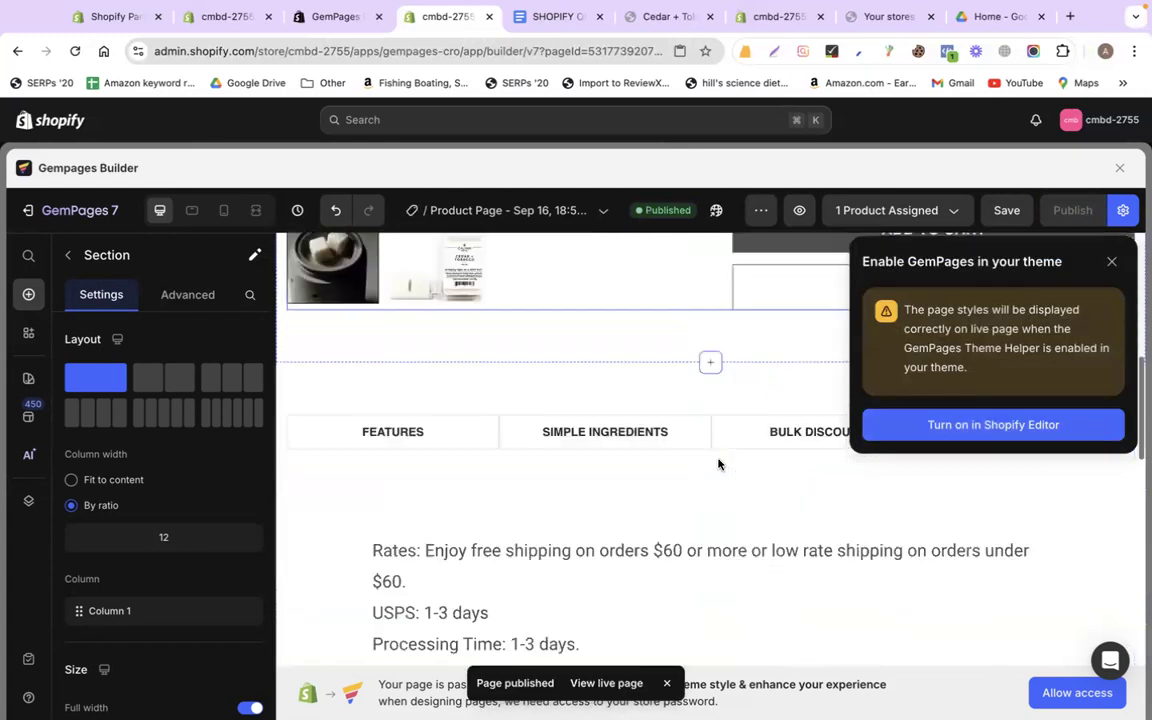
pyautogui.scroll(-2, 718, 464)
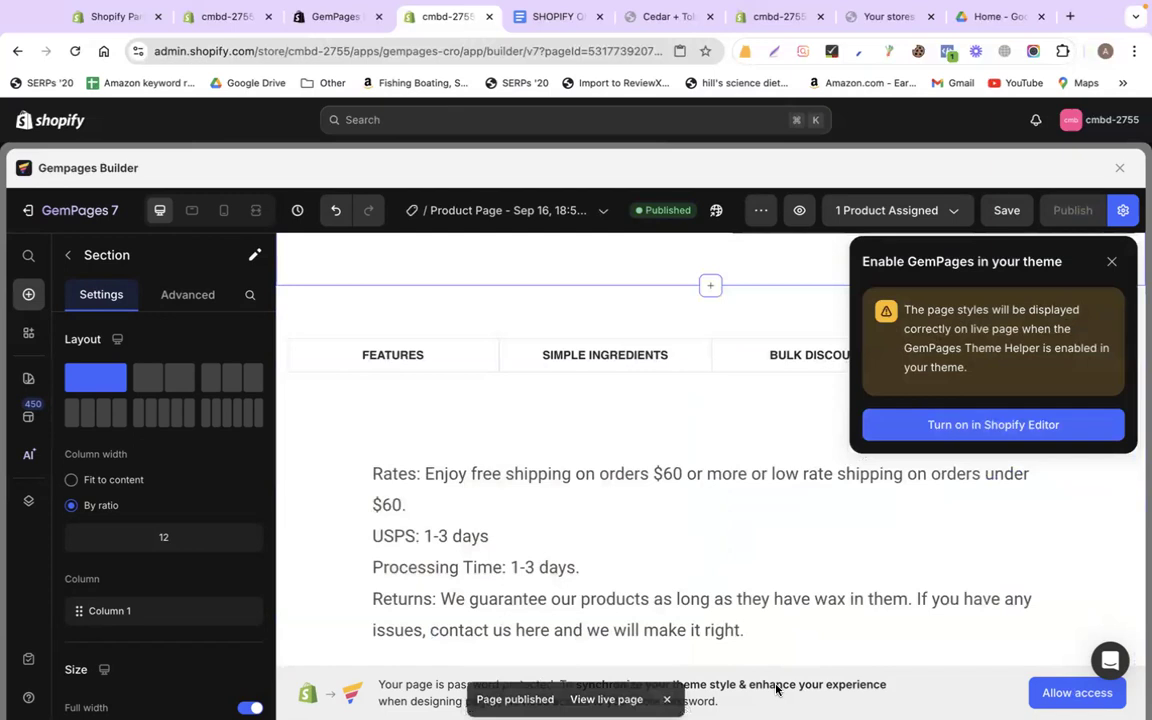
pyautogui.click(1050, 692)
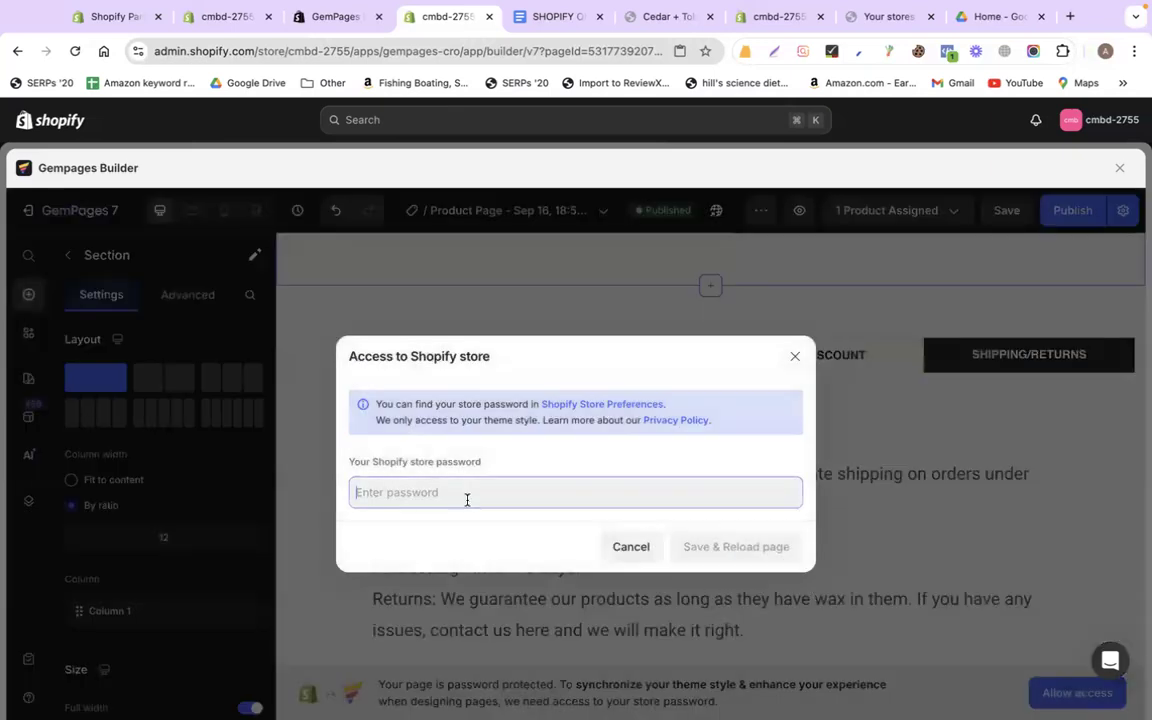
# Copy the store password from Online Store > Preferences in the other admin tab
pyautogui.click(228, 17)
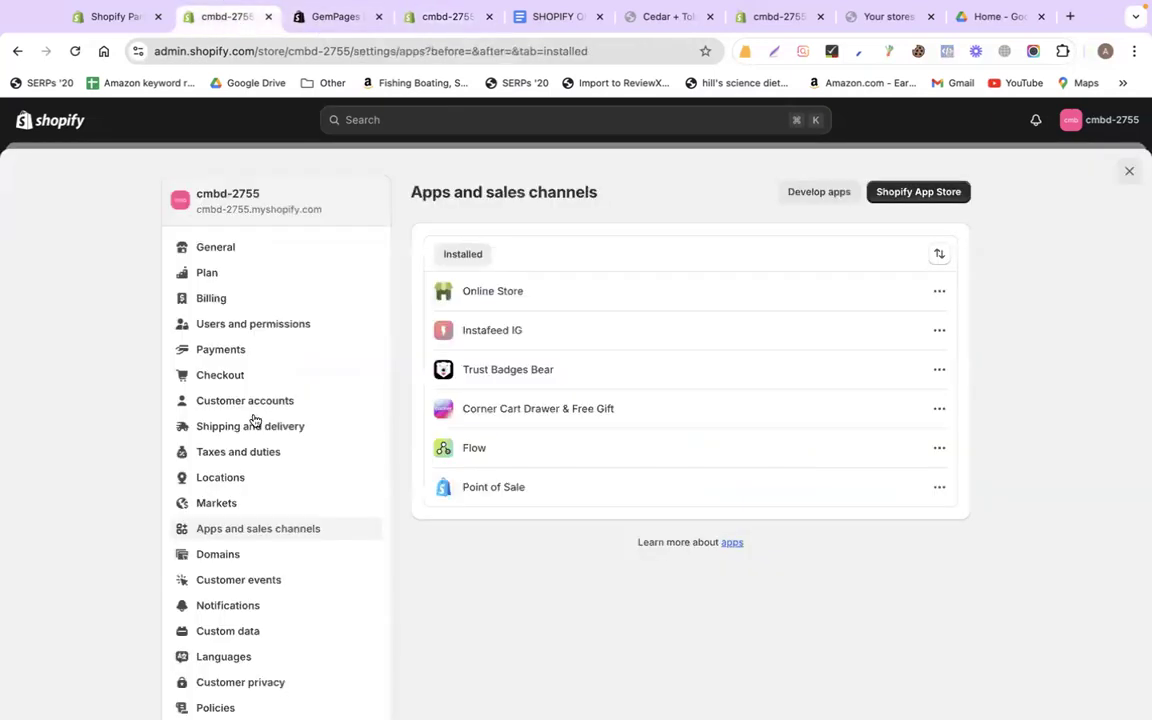
pyautogui.click(1129, 171)
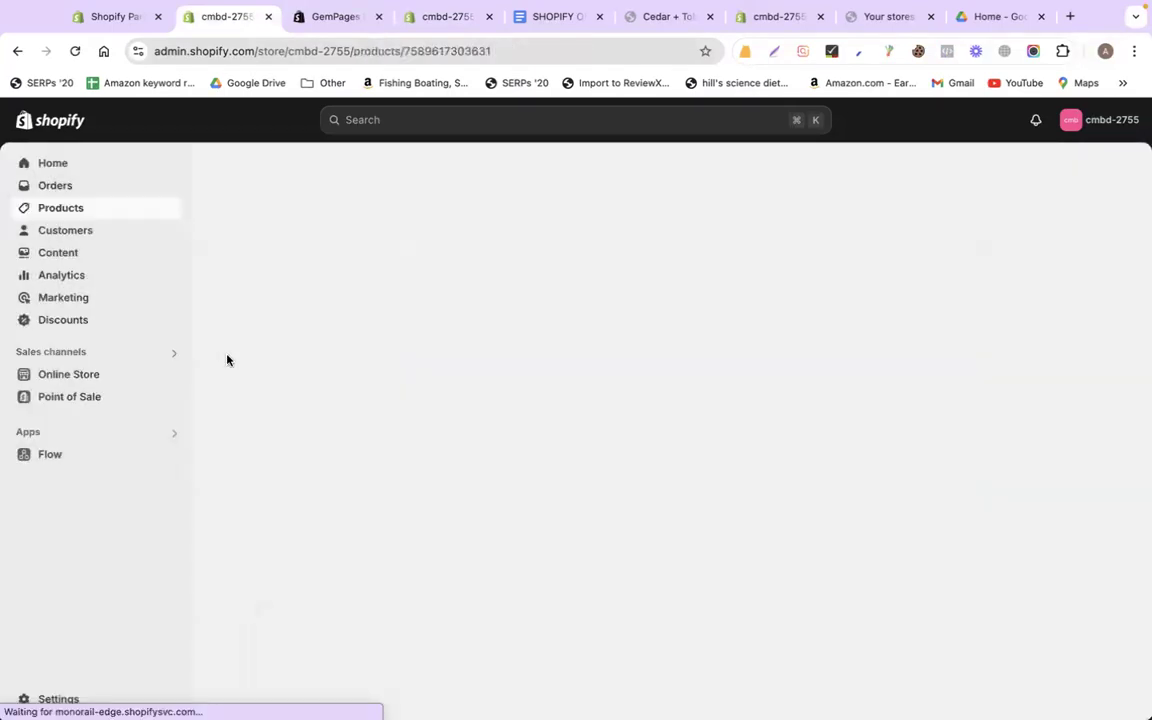
pyautogui.click(62, 514)
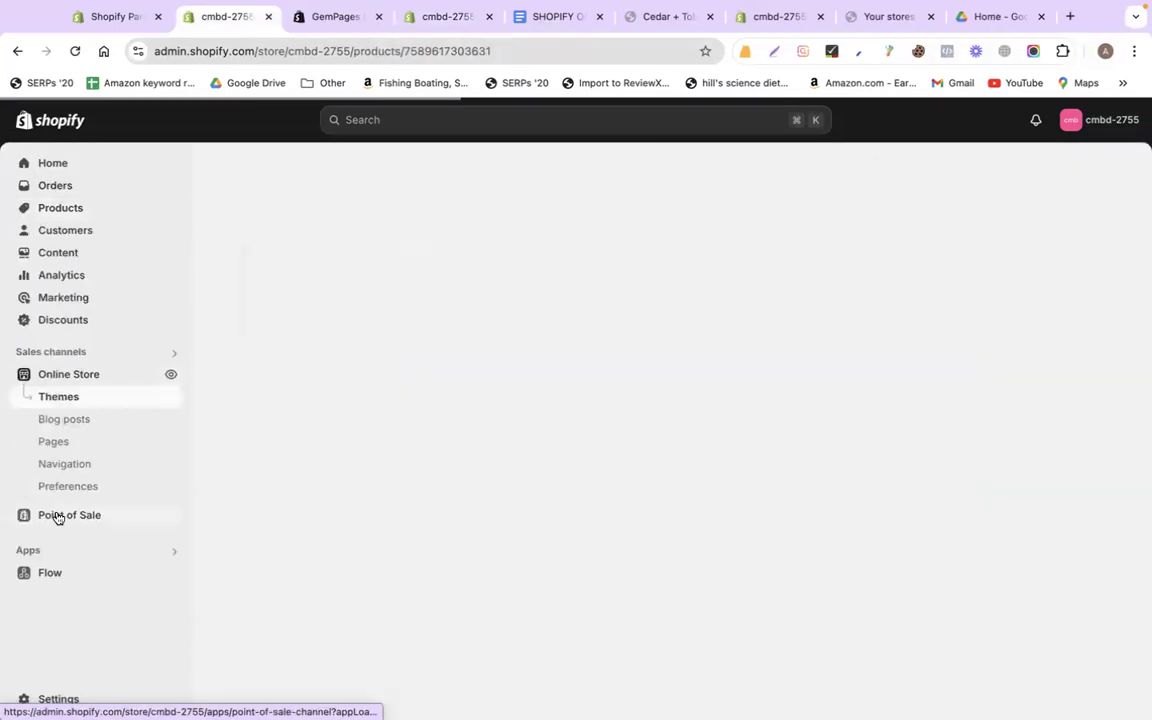
pyautogui.click(66, 486)
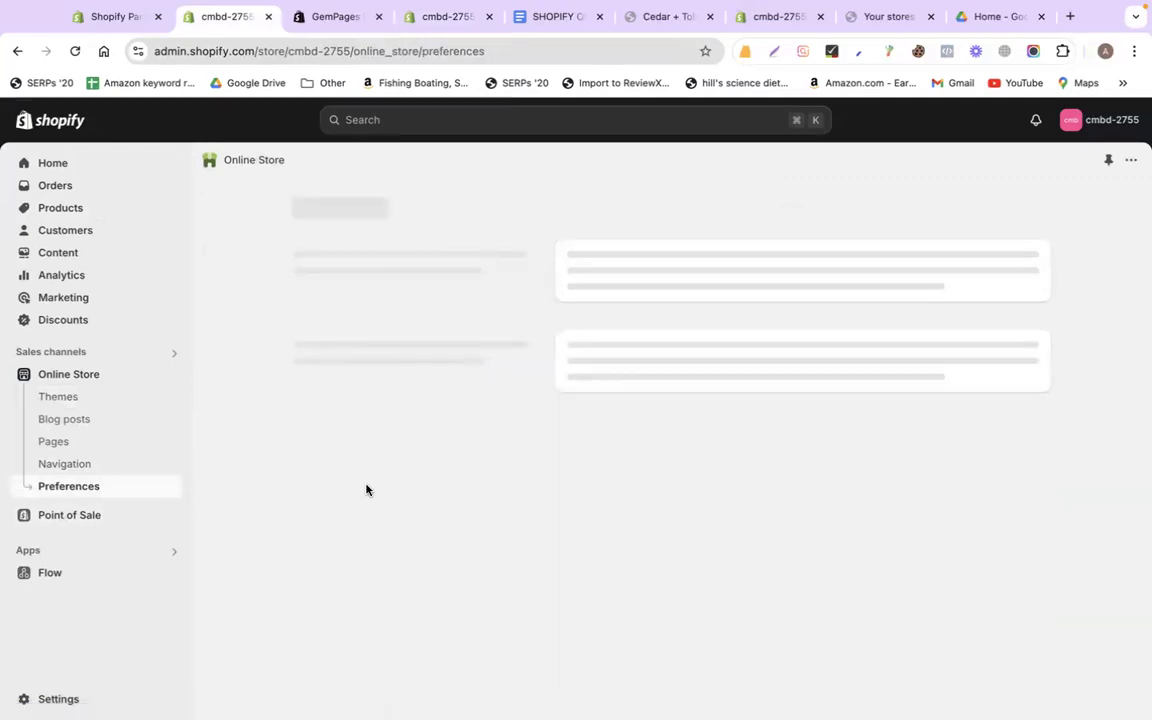
pyautogui.scroll(-10, 366, 489)
pyautogui.scroll(-5, 730, 550)
pyautogui.doubleClick(643, 440)
pyautogui.press('super+c')
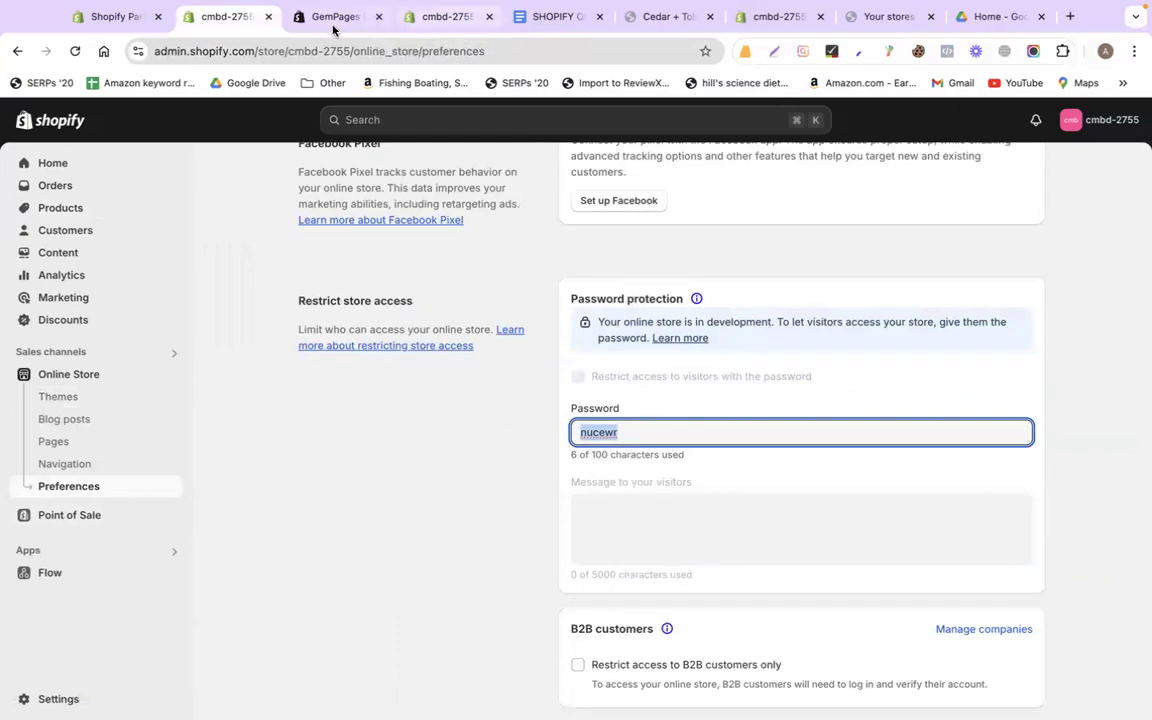
# Paste the store password into the GemPages dialog and Save & Reload
pyautogui.click(401, 17)
pyautogui.click(607, 490)
pyautogui.press('super+v')
pyautogui.click(768, 556)
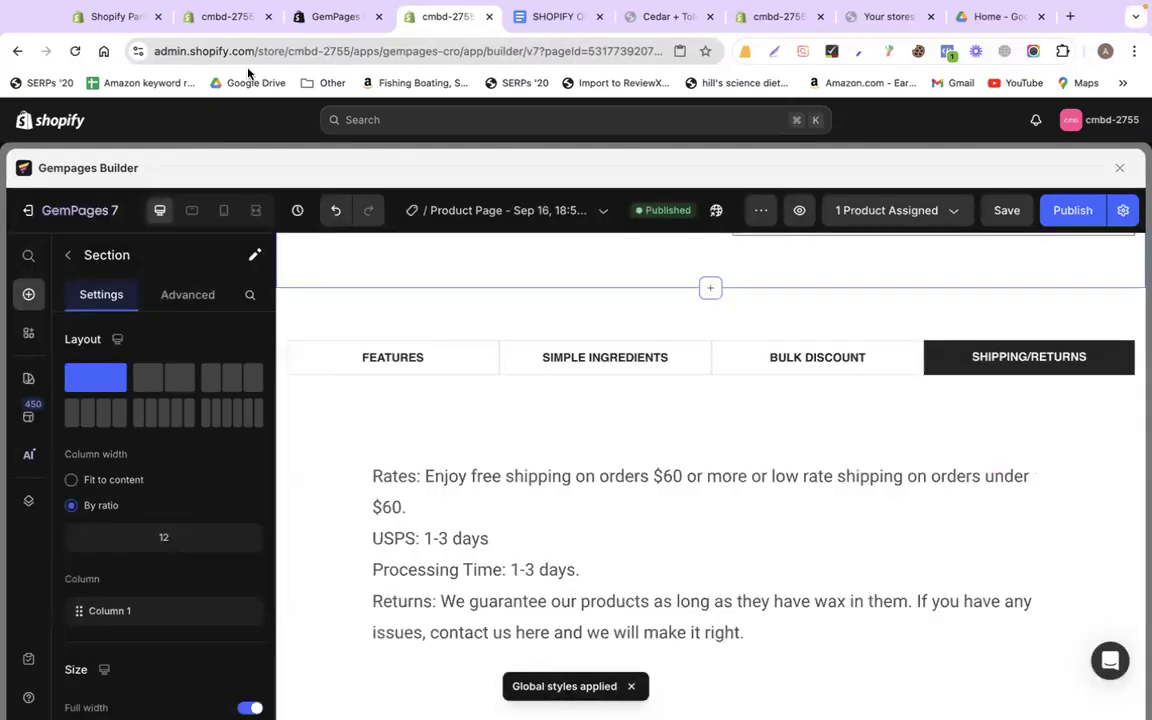
# Preview the Cedar + Tobacco Wax Melt from the Products list on the storefront
pyautogui.click(222, 17)
pyautogui.scroll(5, 419, 525)
pyautogui.scroll(3, 419, 525)
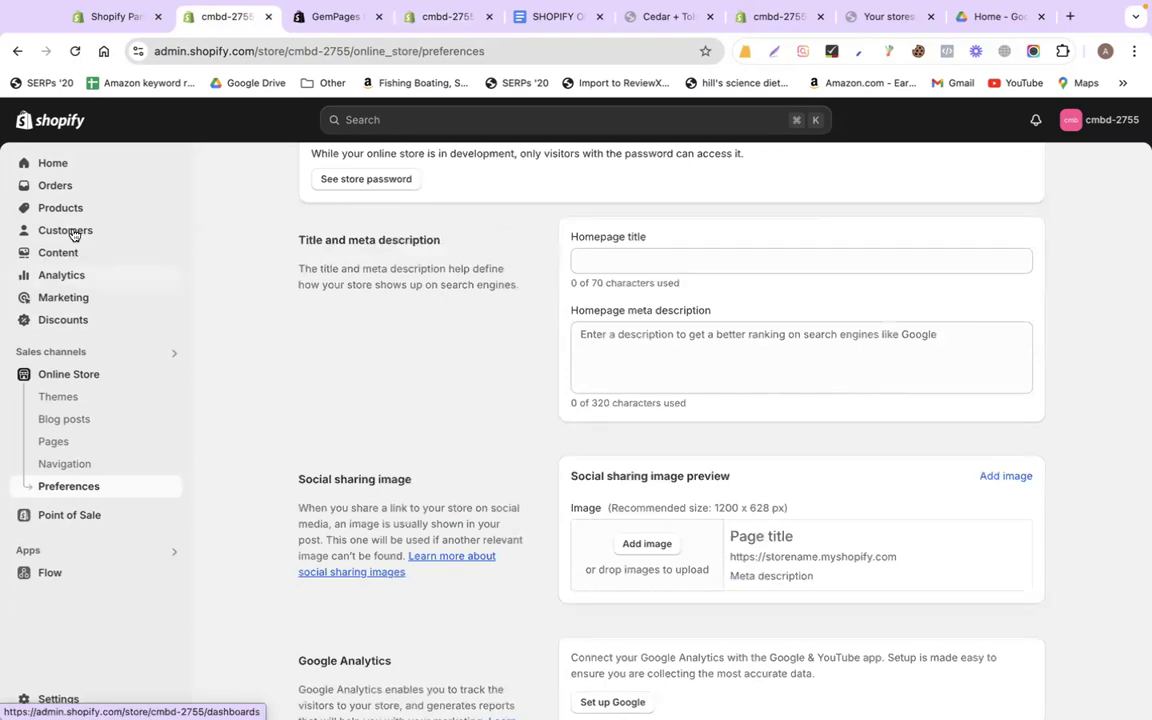
pyautogui.click(59, 208)
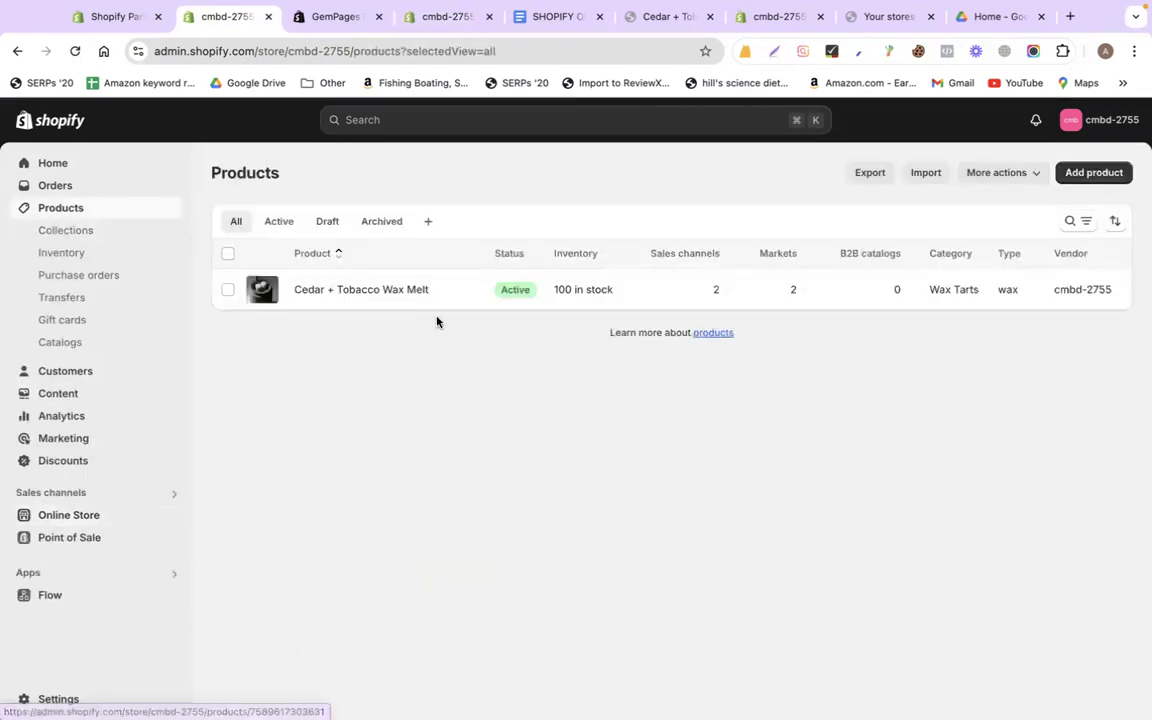
pyautogui.click(446, 291)
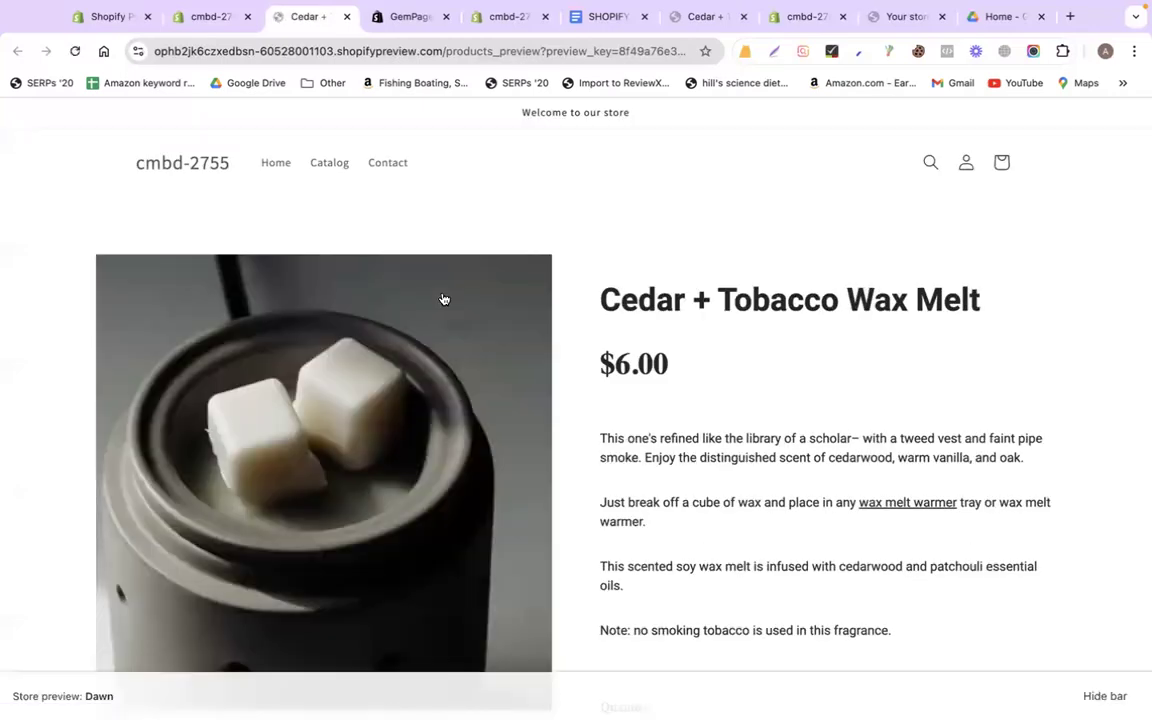
# Scroll through and reload the product preview, then go to the GemPages App Store listing
pyautogui.scroll(-5, 915, 476)
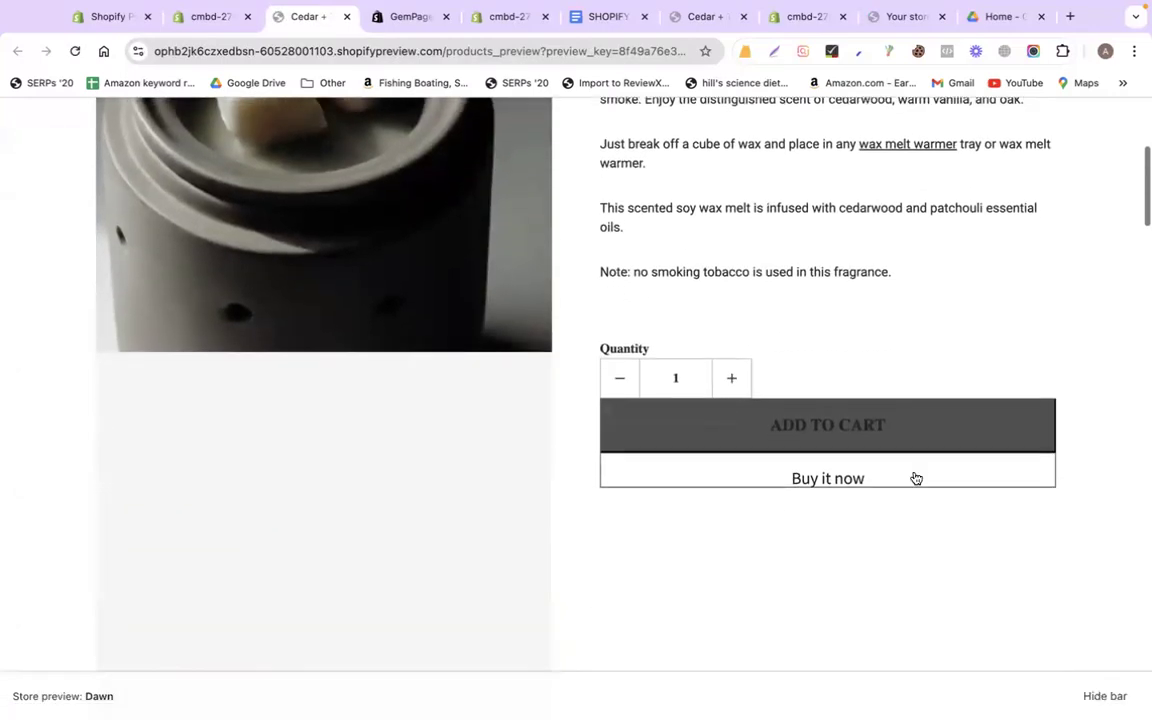
pyautogui.scroll(-5, 1069, 576)
pyautogui.scroll(3, 967, 496)
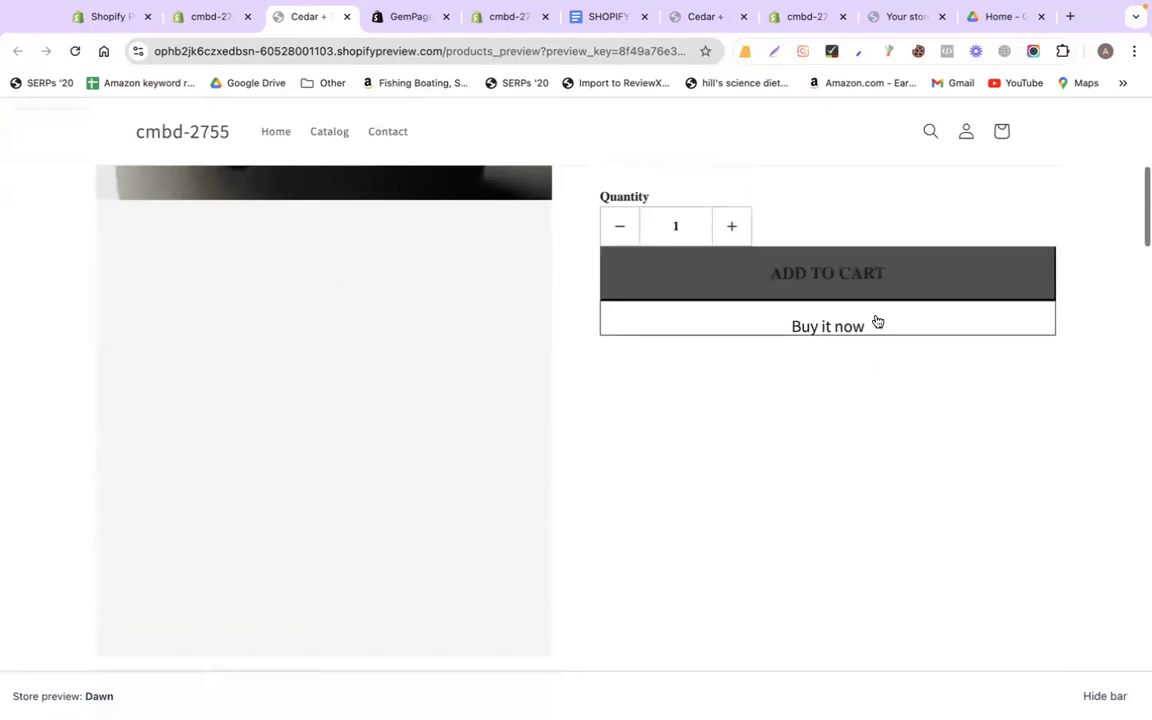
pyautogui.scroll(-5, 915, 441)
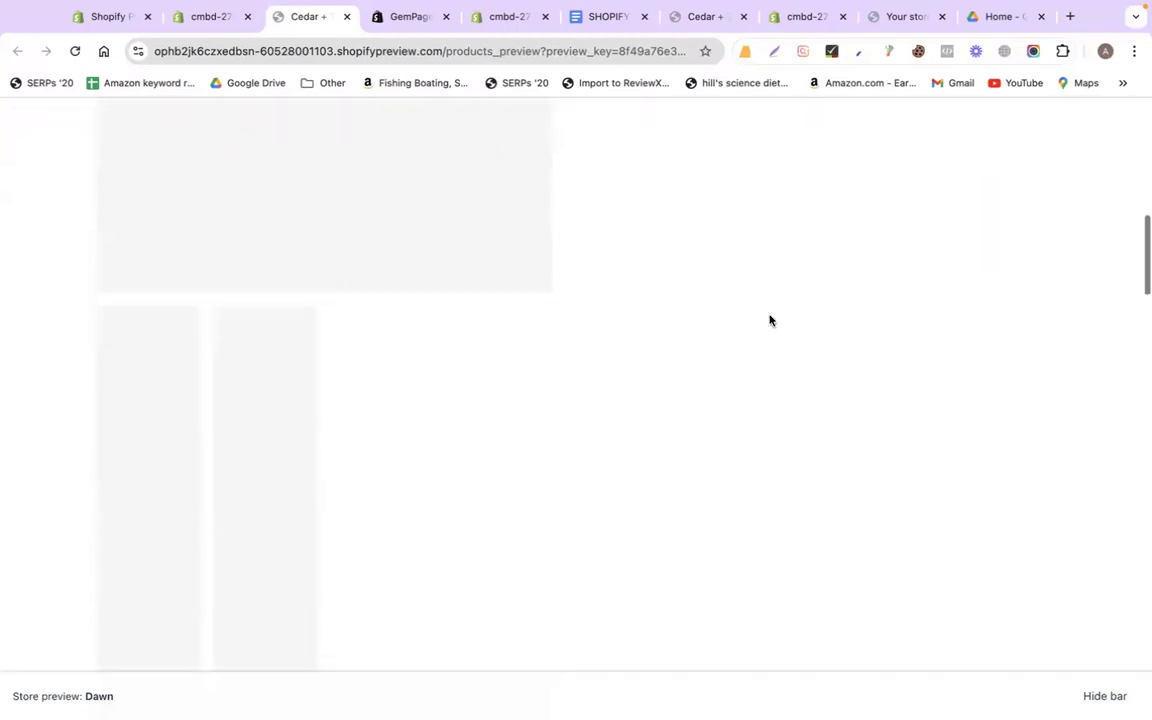
pyautogui.scroll(15, 769, 316)
pyautogui.scroll(-10, 391, 147)
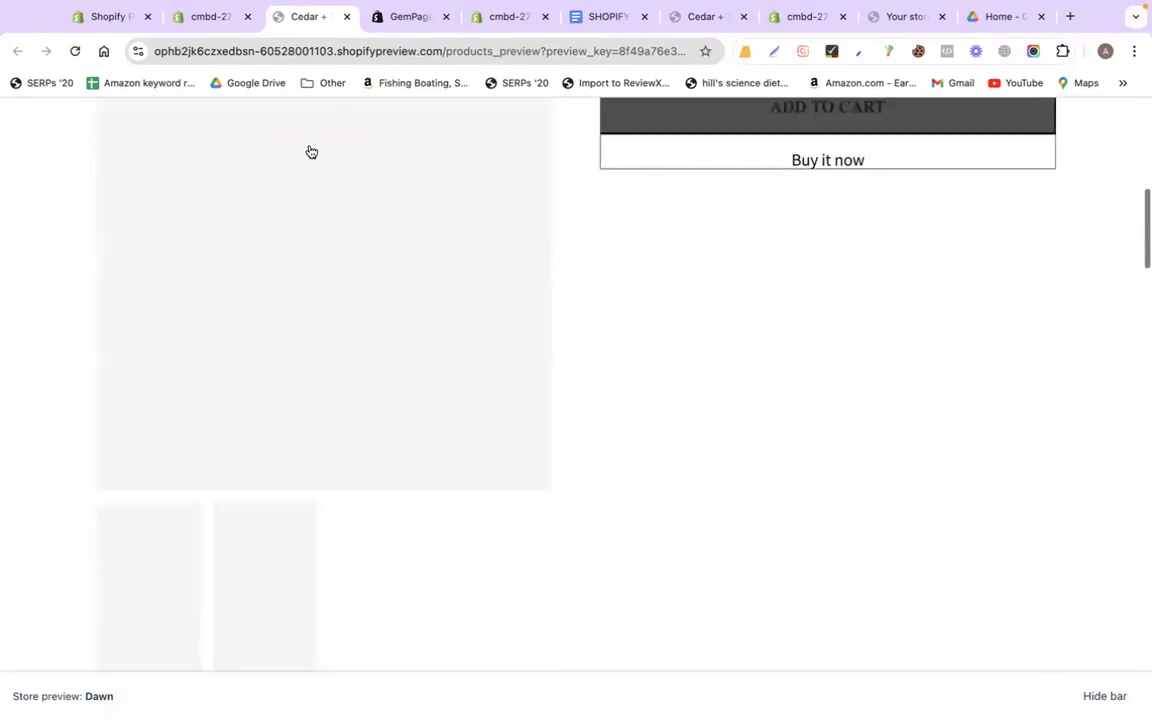
pyautogui.click(75, 51)
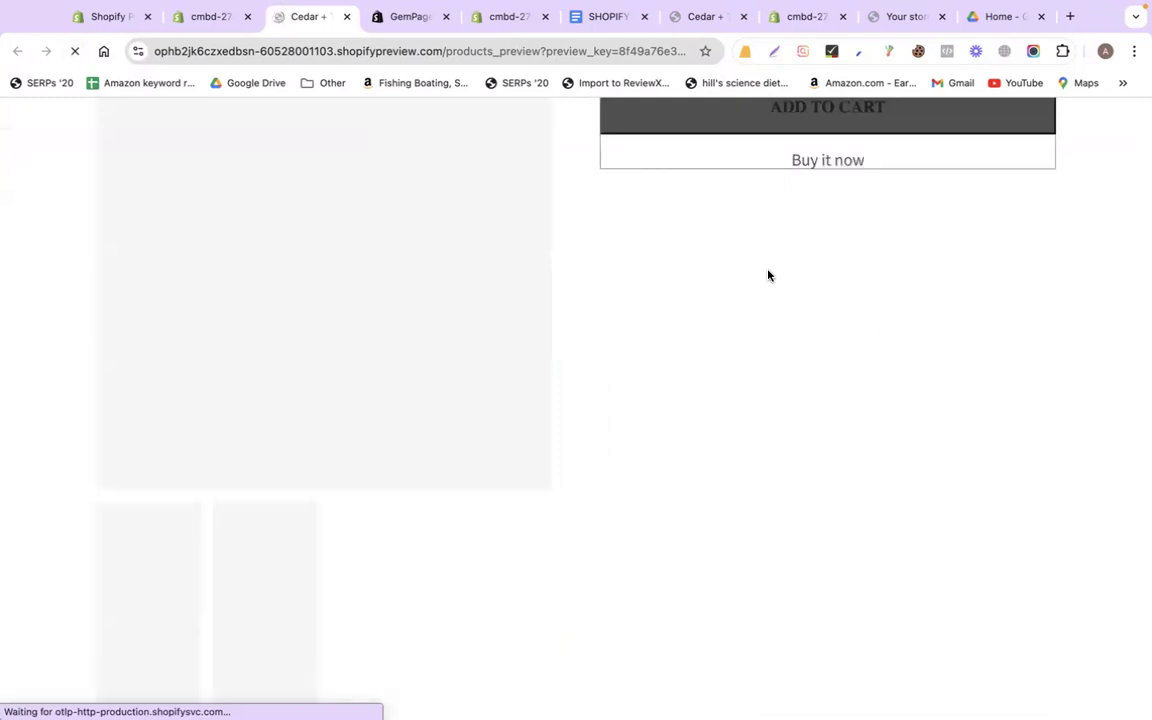
pyautogui.scroll(-5, 594, 262)
pyautogui.scroll(-10, 594, 262)
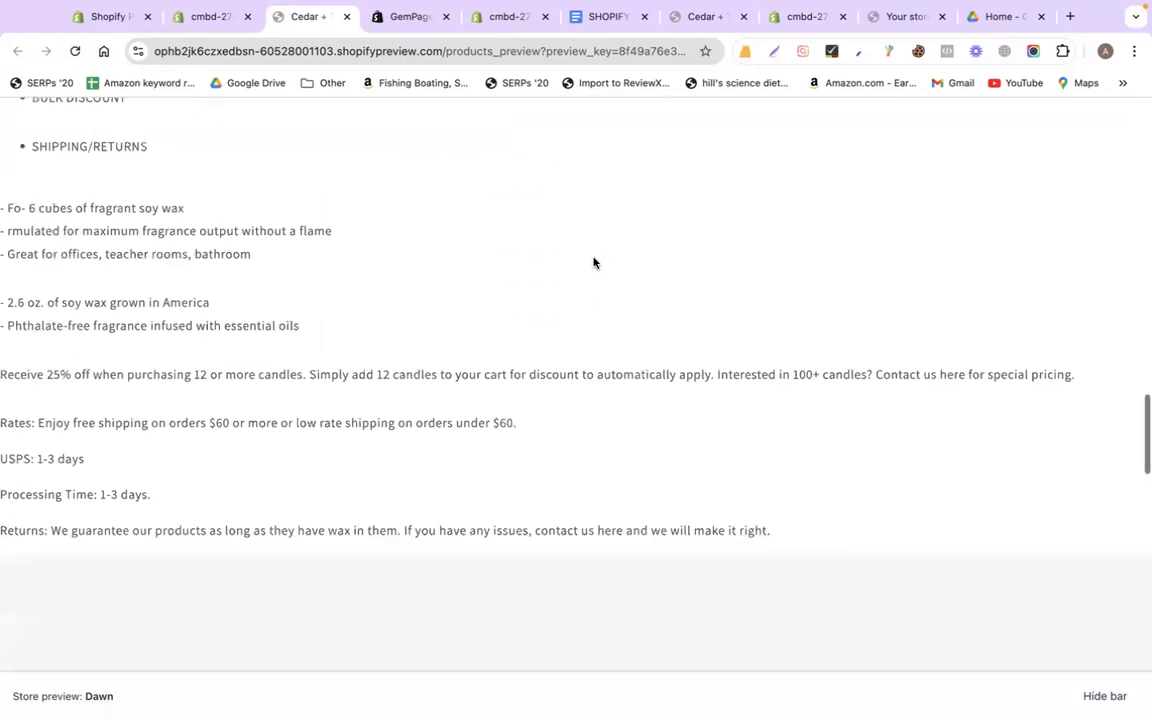
pyautogui.scroll(8, 594, 262)
pyautogui.click(388, 18)
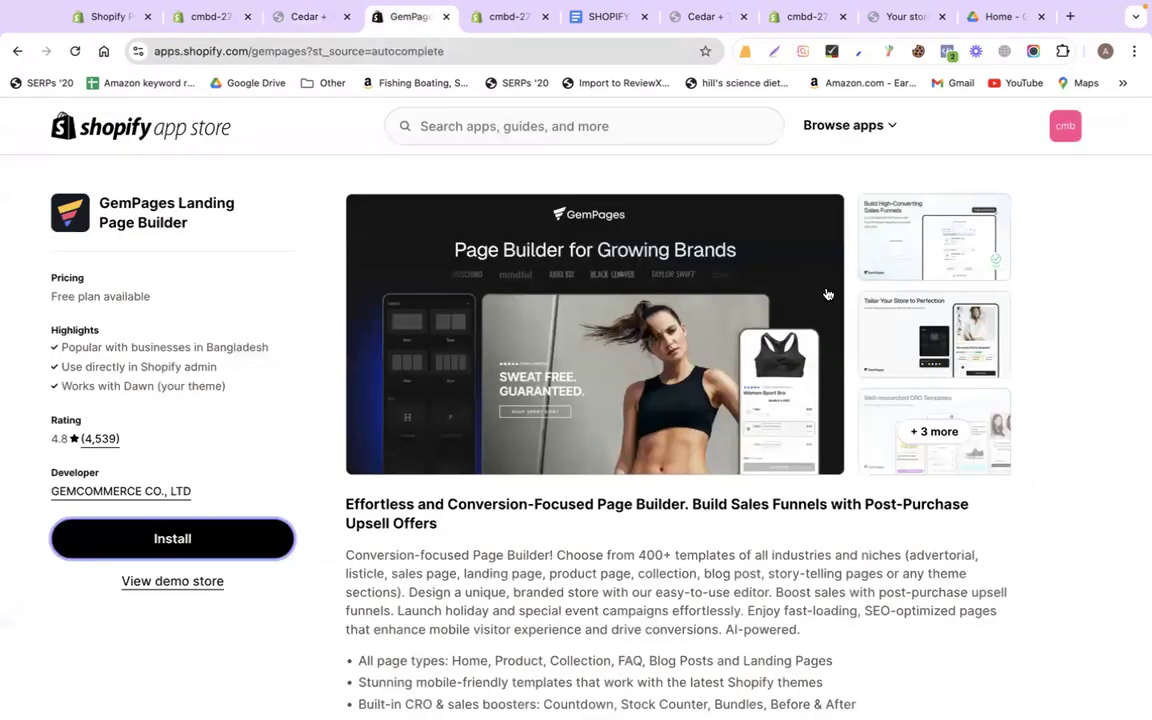
# Republish the product page in GemPages and dismiss the Enable GemPages notice
pyautogui.click(505, 17)
pyautogui.click(1055, 222)
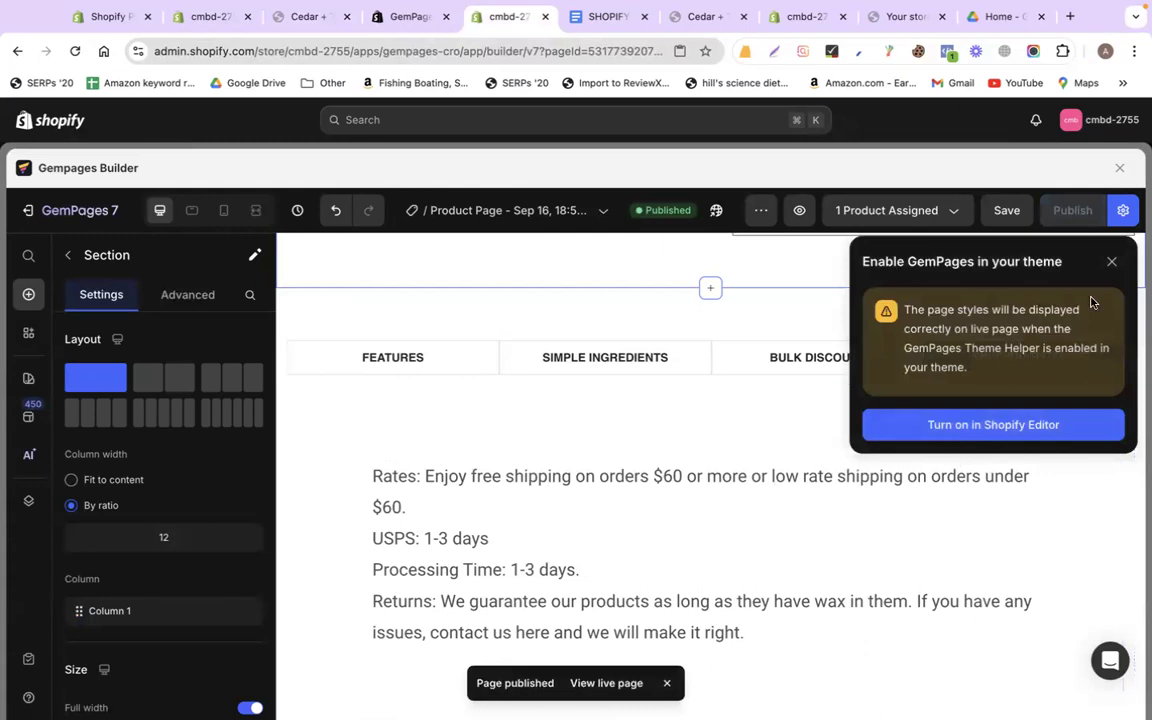
pyautogui.click(1111, 261)
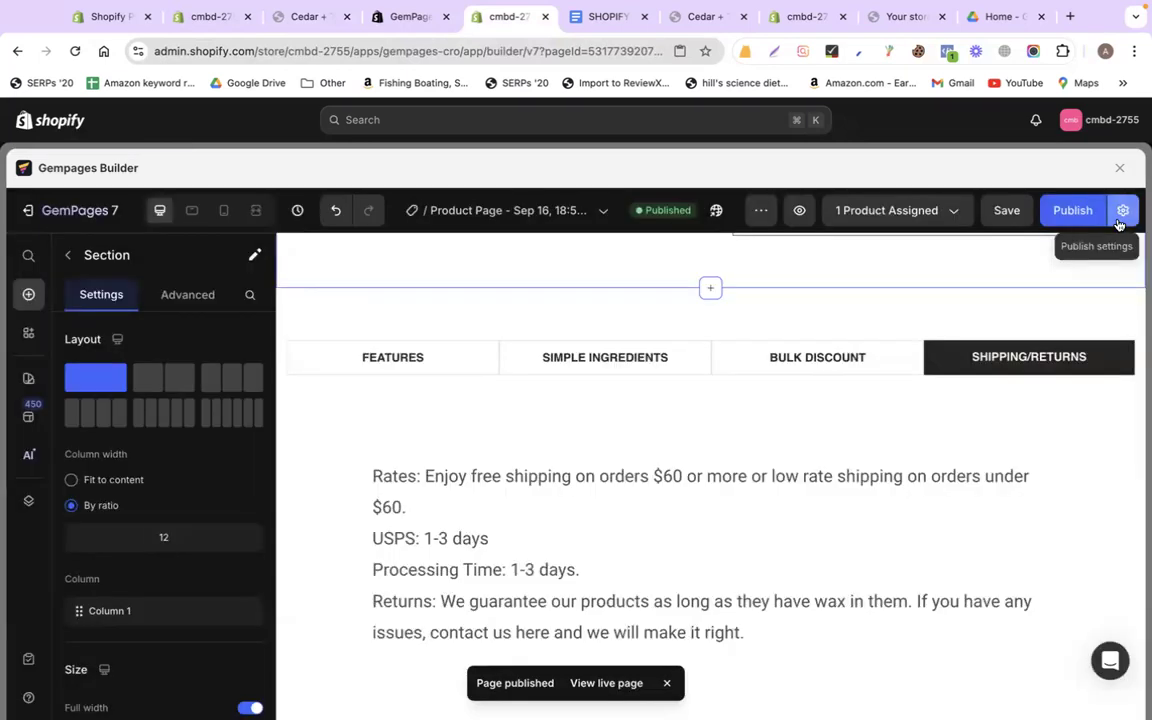
# Untick 'Use Shopify theme footer' in the page's Publish Settings
pyautogui.click(1121, 212)
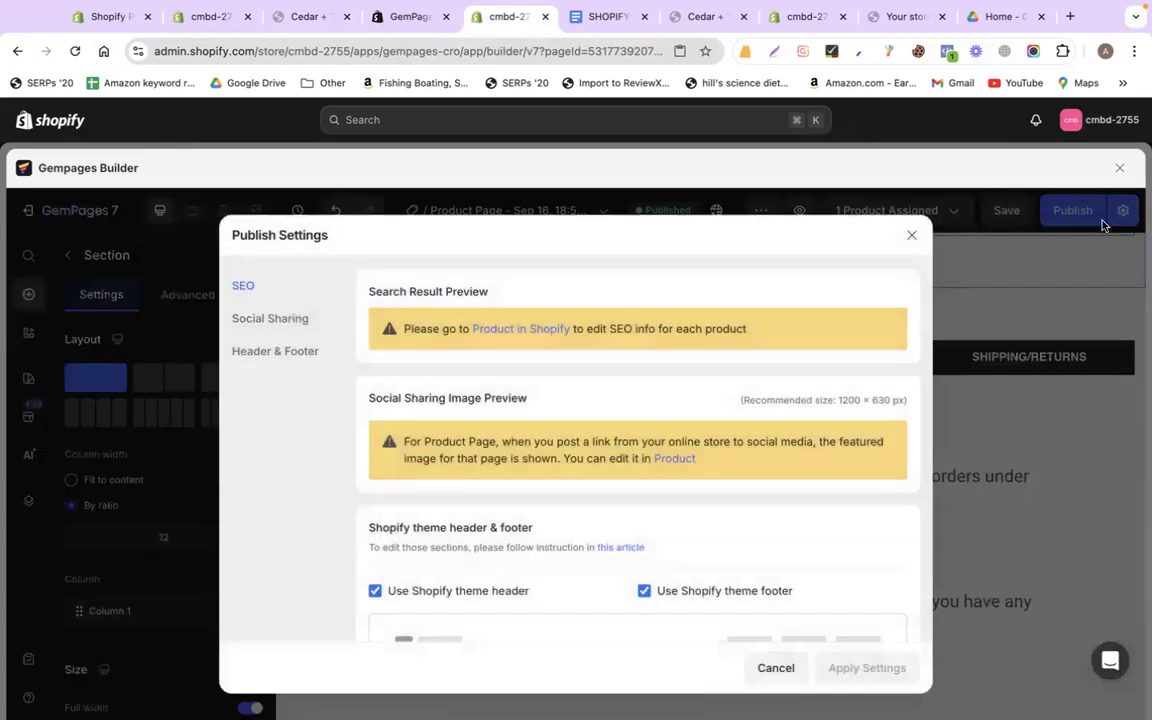
pyautogui.scroll(-4, 581, 514)
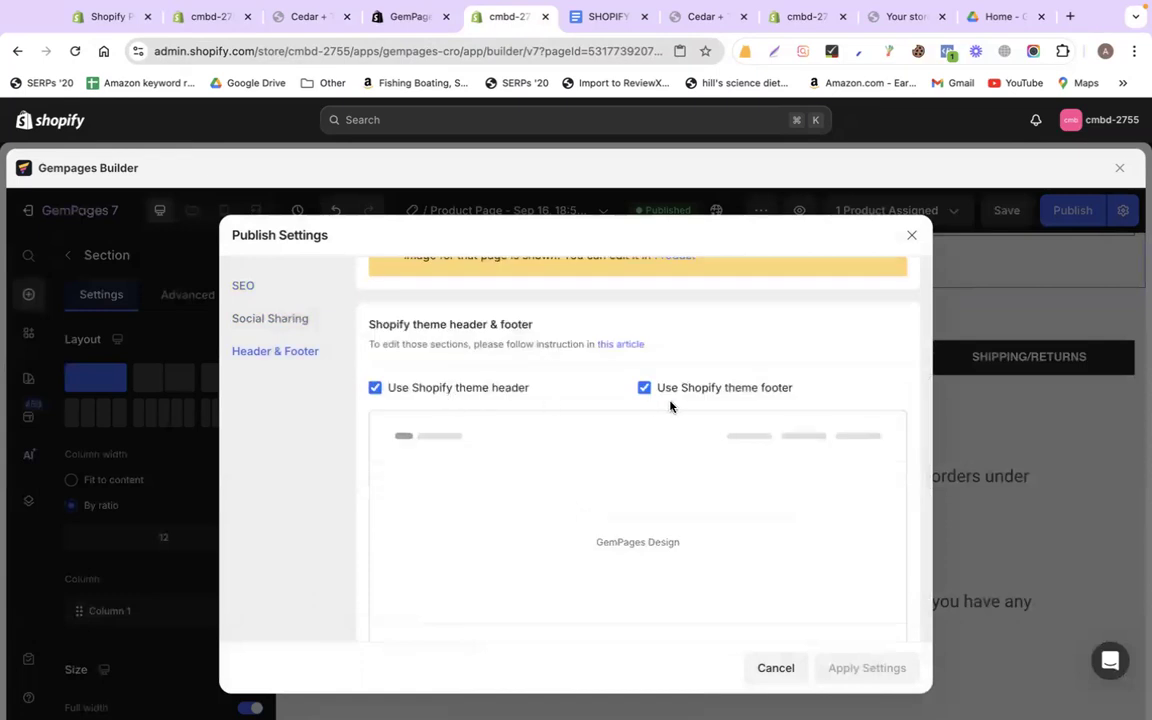
pyautogui.click(723, 398)
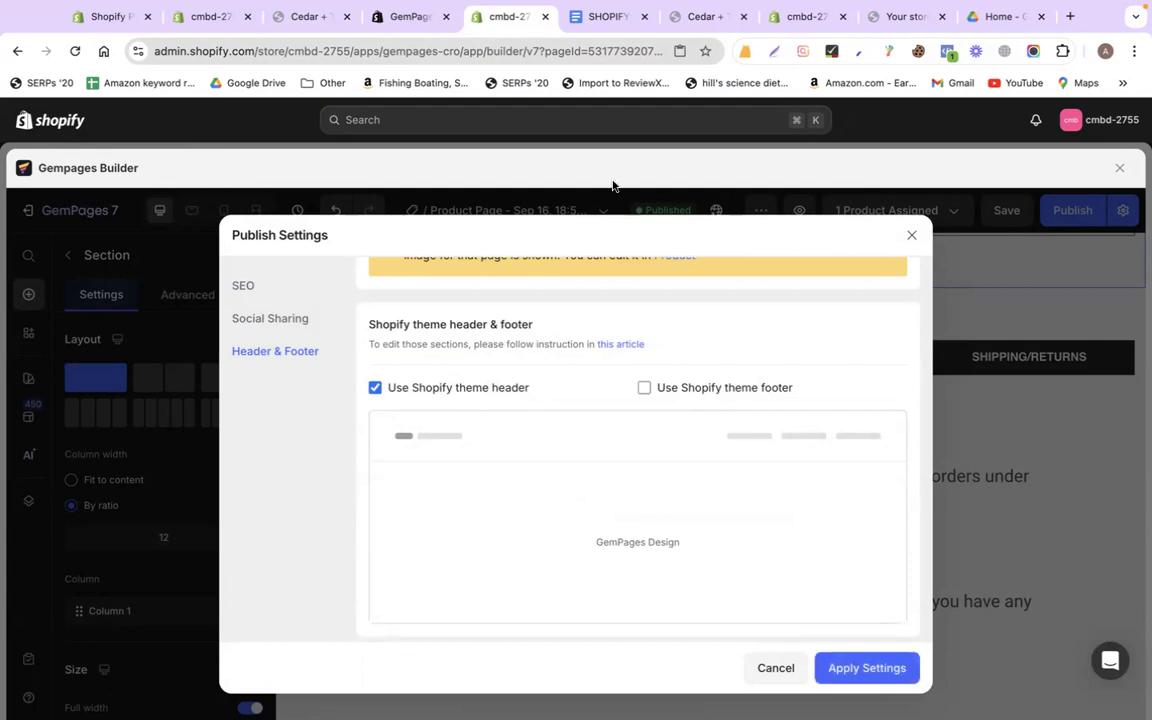
pyautogui.click(308, 17)
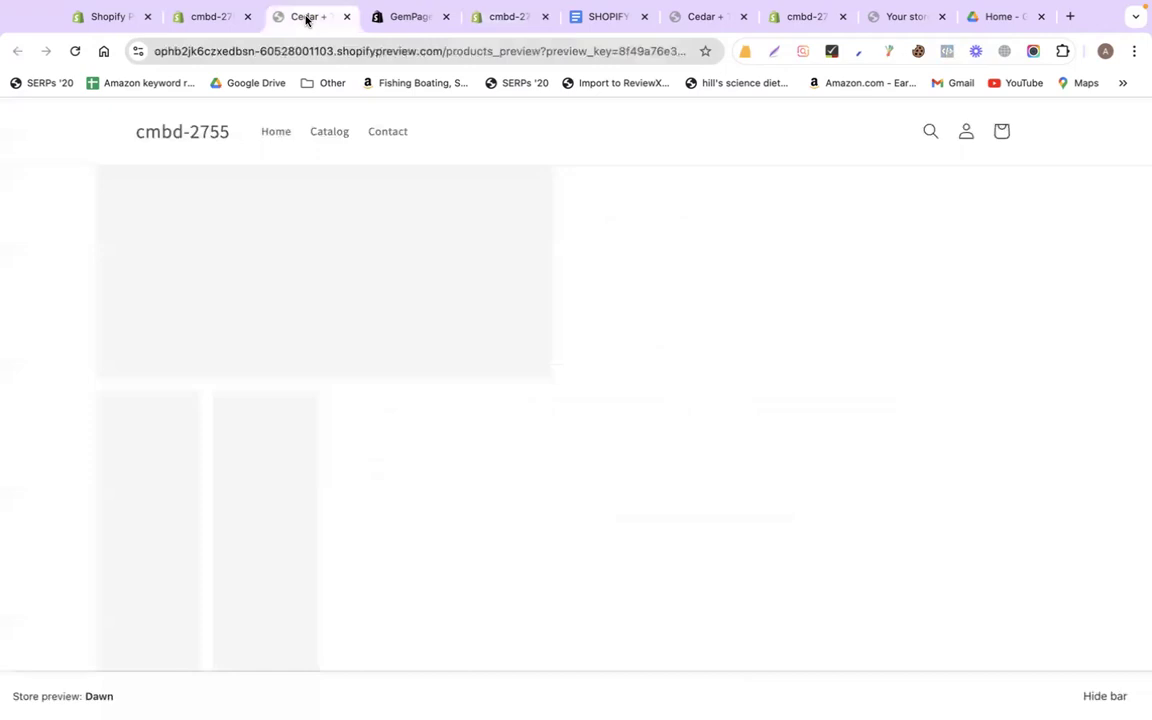
# Open the Cedar + Tobacco Wax Melt from the catalog and check its email signup footer
pyautogui.click(316, 133)
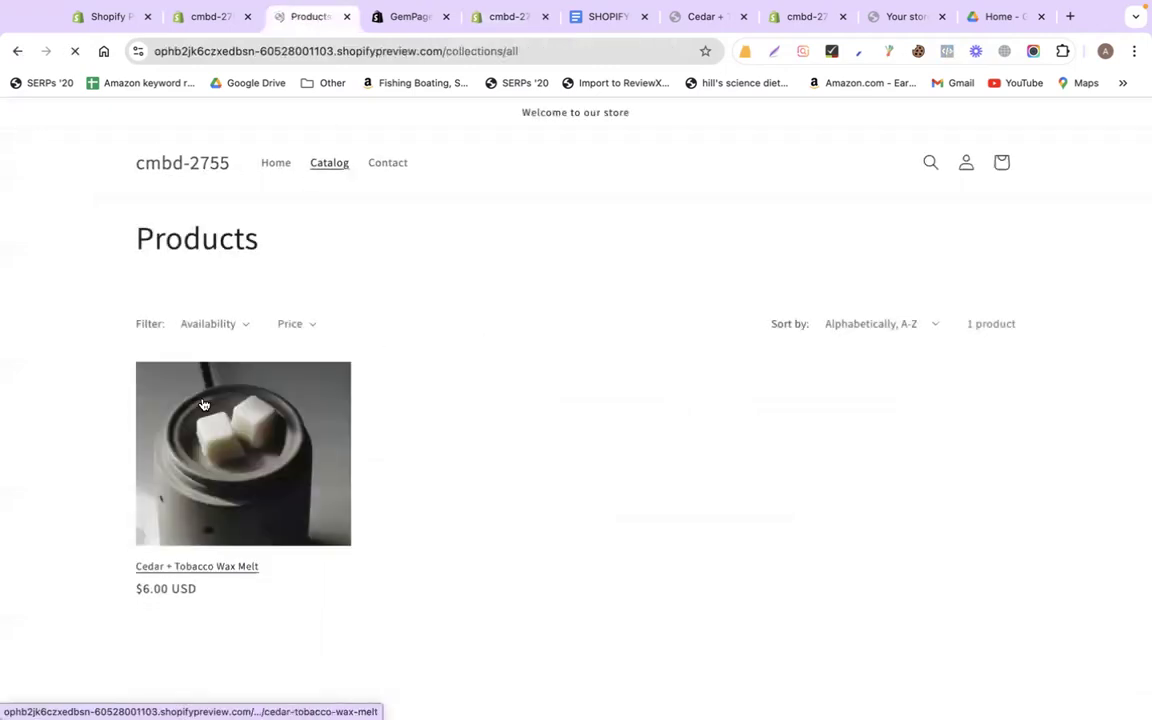
pyautogui.click(213, 447)
pyautogui.scroll(-10, 818, 532)
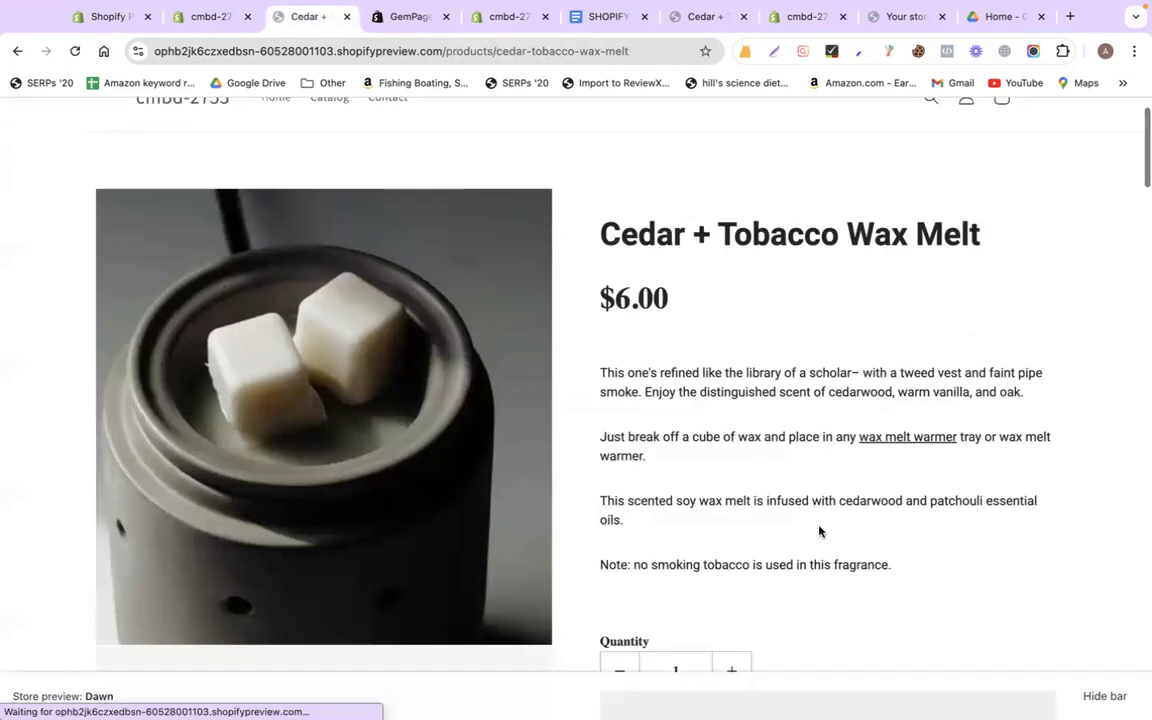
pyautogui.scroll(-5, 820, 532)
pyautogui.scroll(11, 820, 532)
pyautogui.scroll(-15, 866, 445)
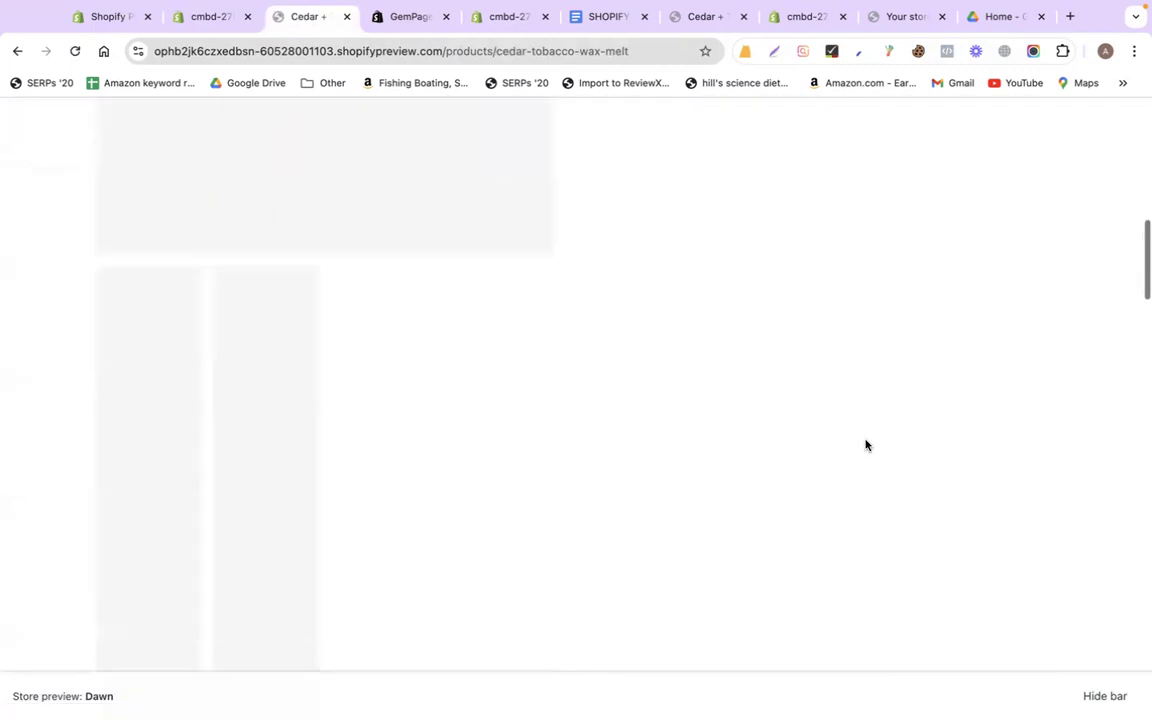
pyautogui.scroll(3, 733, 370)
pyautogui.scroll(-3, 733, 370)
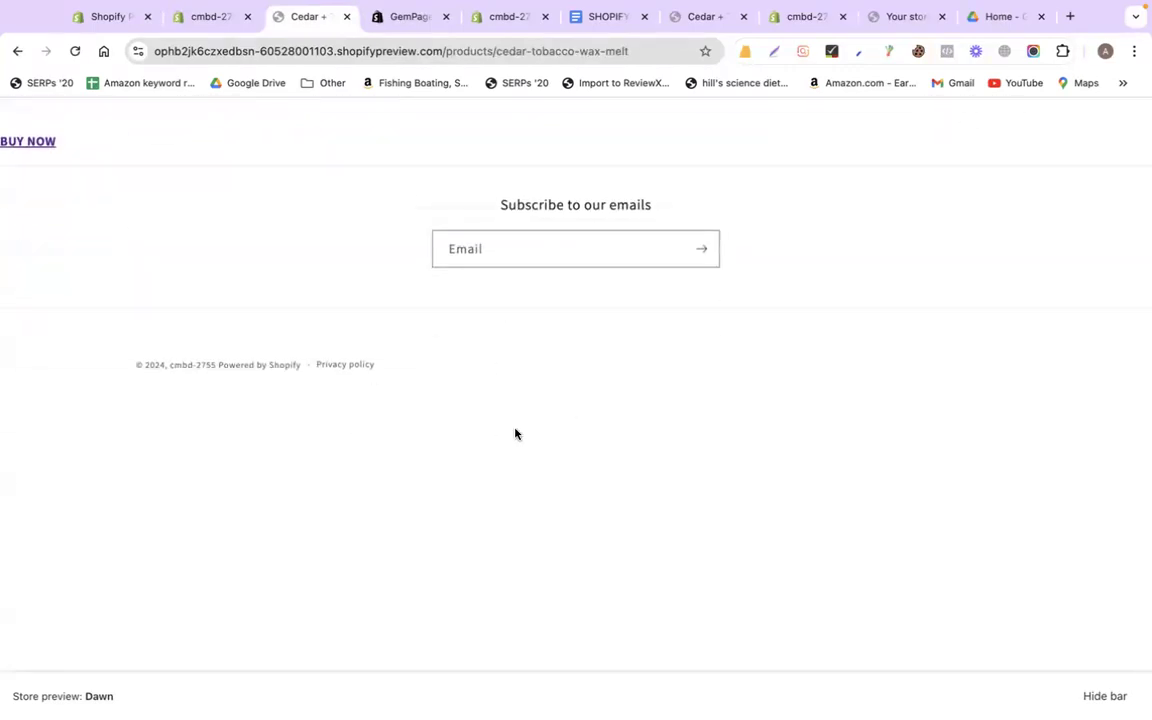
pyautogui.scroll(10, 1005, 419)
pyautogui.scroll(-2, 1006, 421)
pyautogui.scroll(-10, 478, 342)
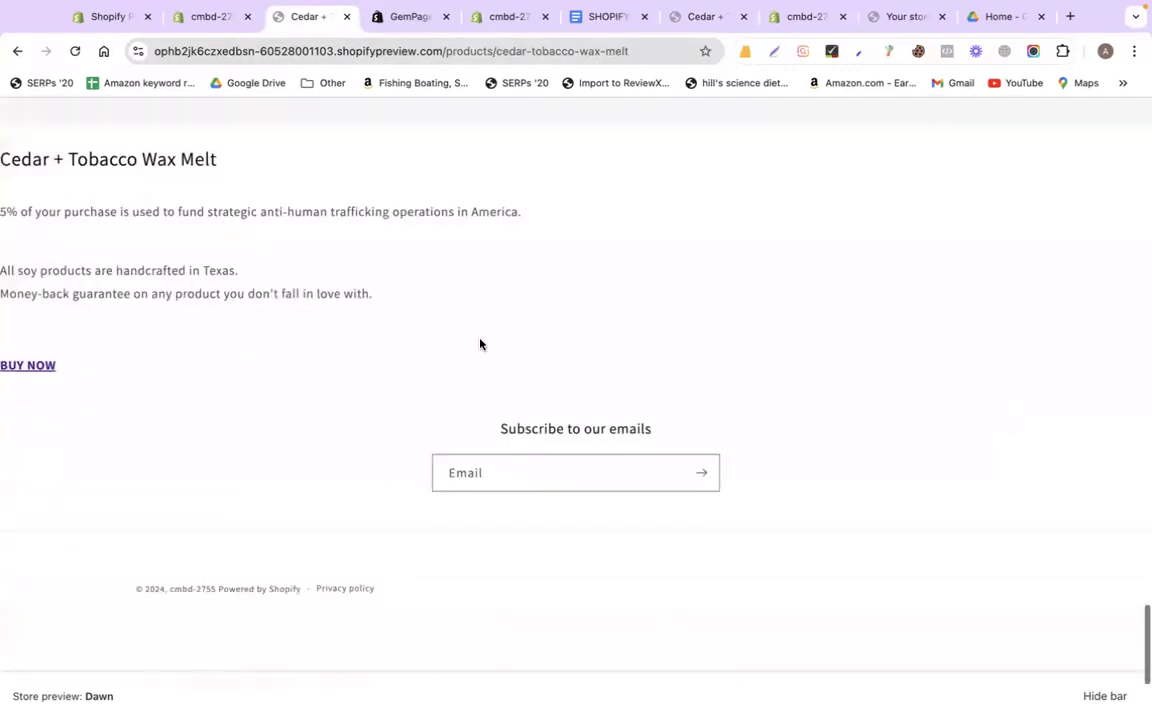
pyautogui.click(402, 17)
pyautogui.click(515, 17)
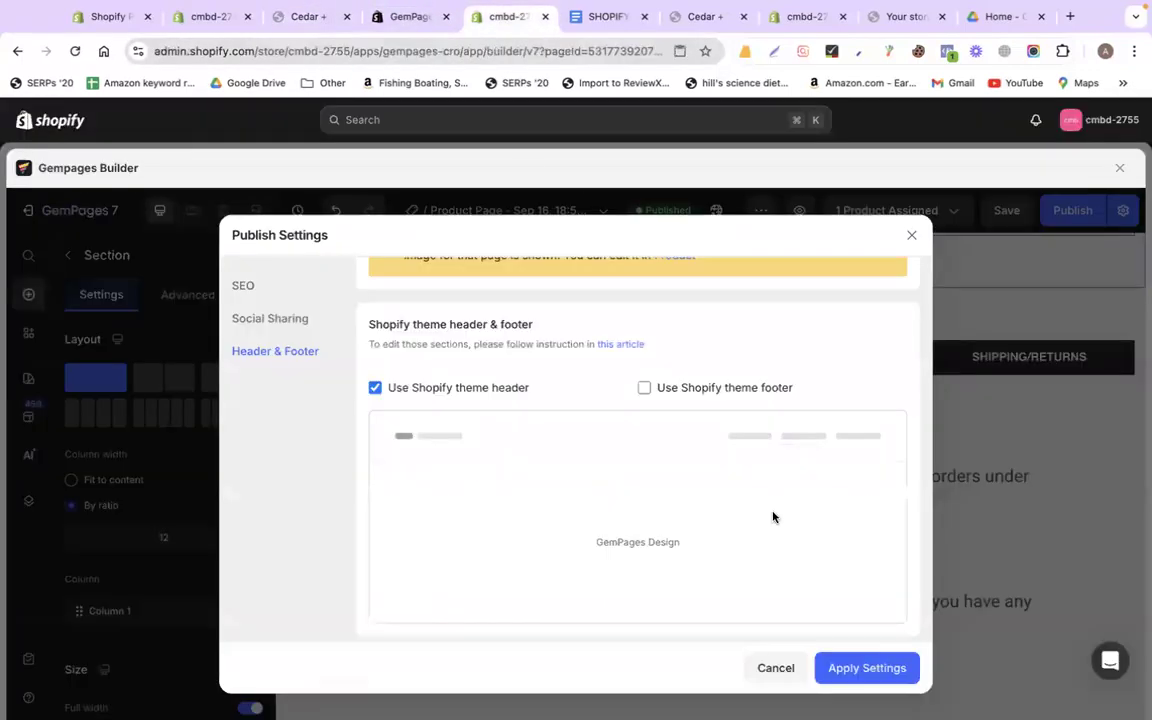
# Apply the publish settings with 'Use Shopify theme footer' off and close the dialog
pyautogui.click(643, 388)
pyautogui.click(643, 388)
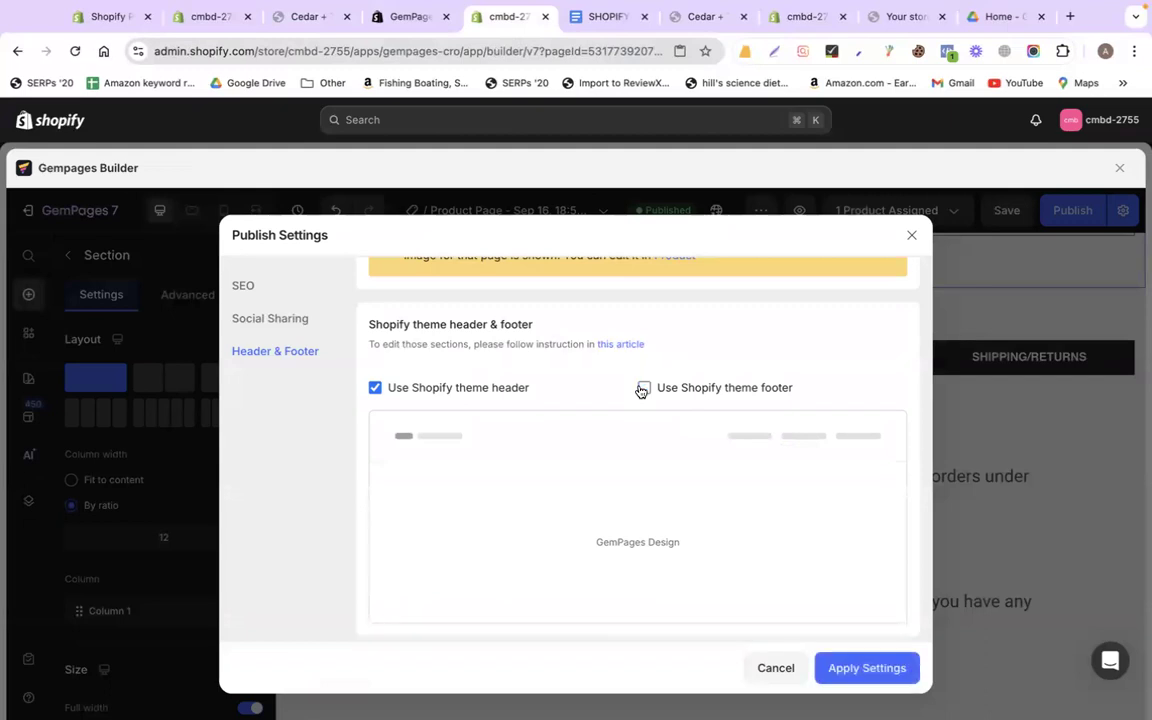
pyautogui.click(908, 667)
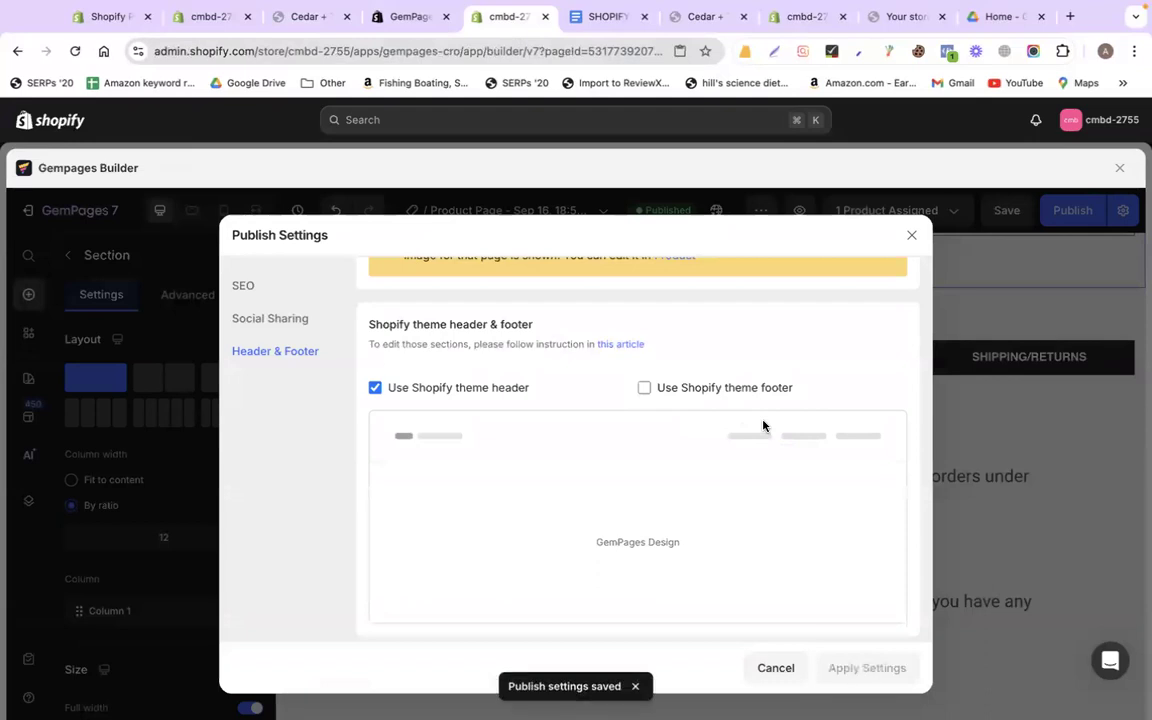
pyautogui.click(910, 236)
pyautogui.scroll(-10, 642, 379)
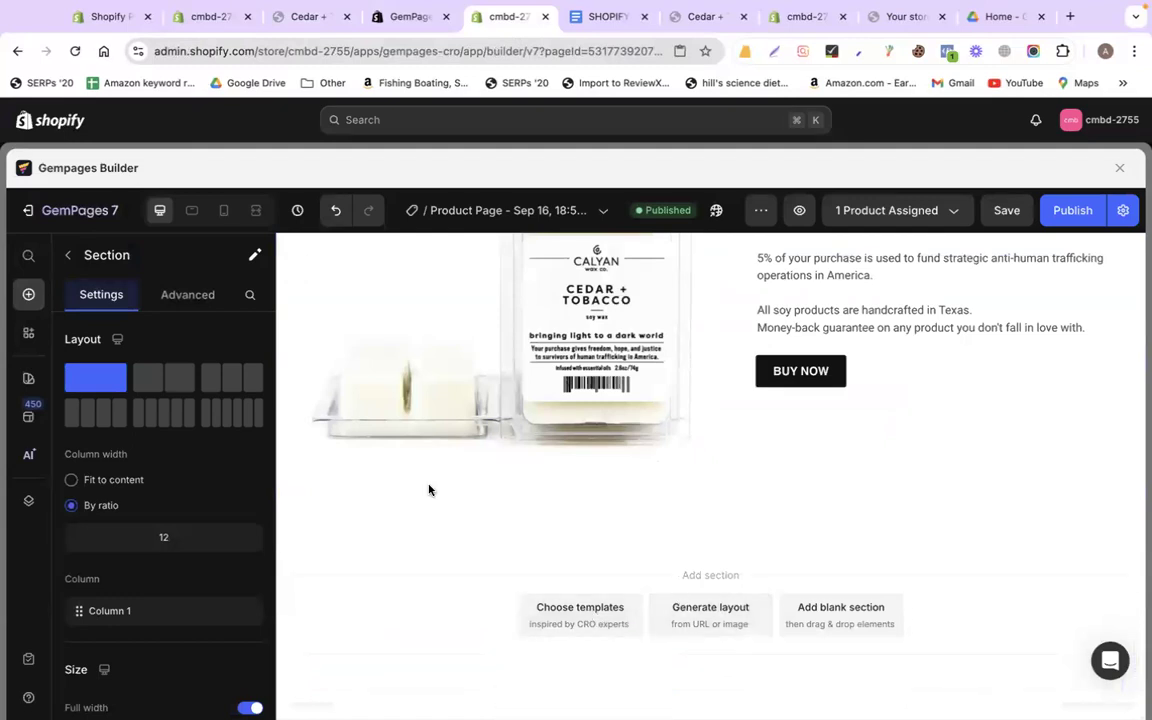
# Drag the 'Footer - Style 11' template from Sections > Custom Footer below the product section
pyautogui.click(67, 255)
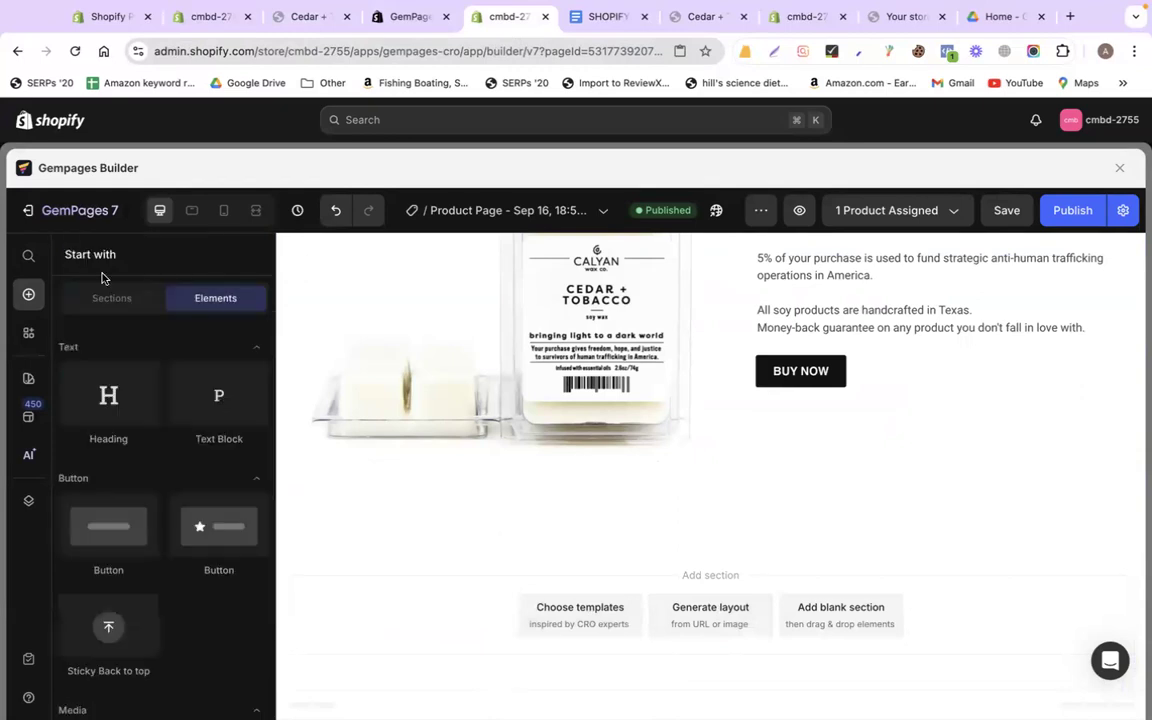
pyautogui.click(111, 298)
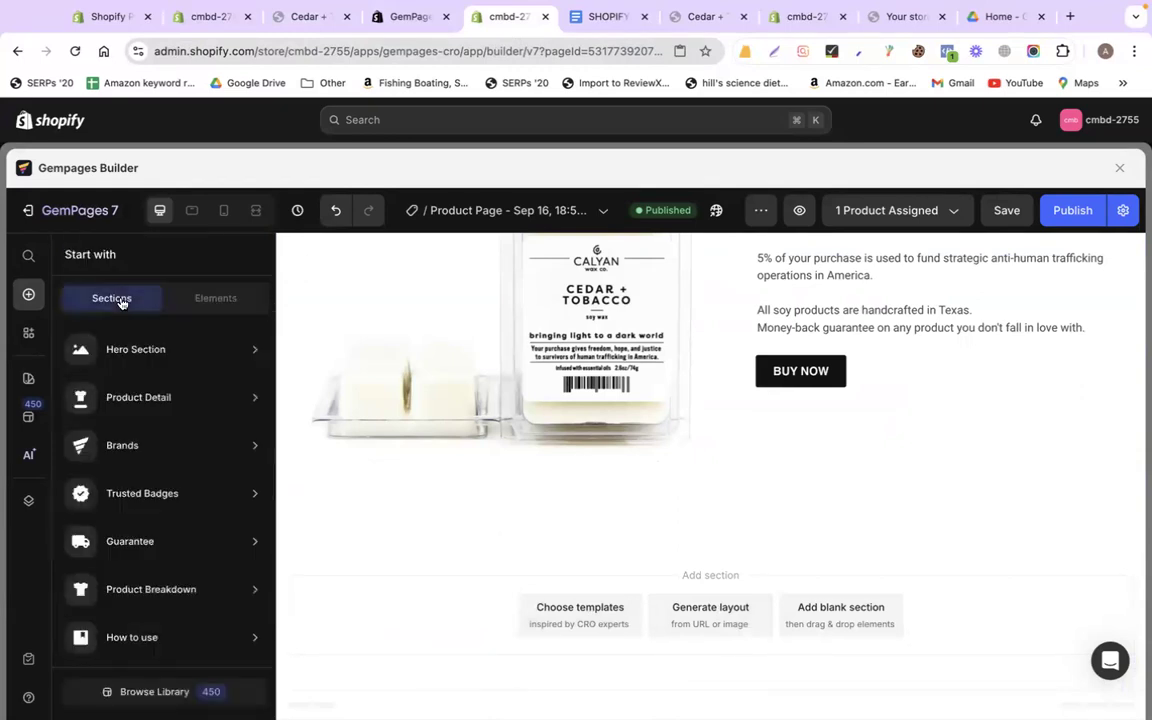
pyautogui.moveTo(165, 452)
pyautogui.scroll(-3, 166, 455)
pyautogui.scroll(-8, 166, 455)
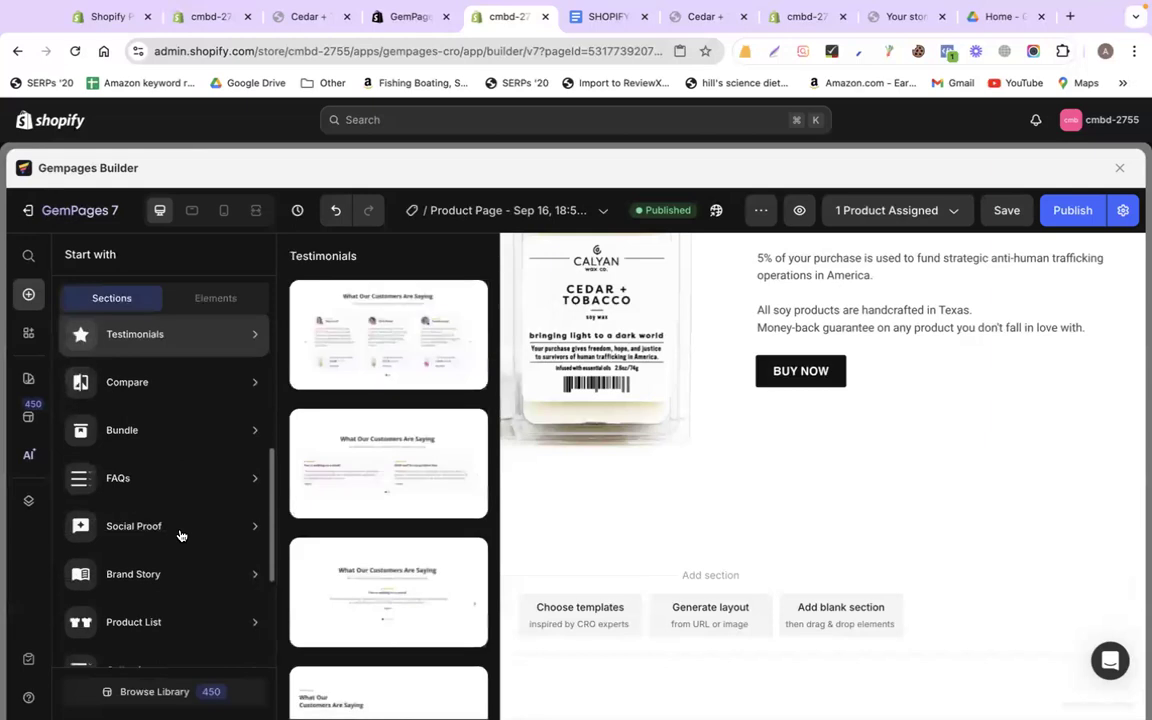
pyautogui.scroll(-2, 162, 532)
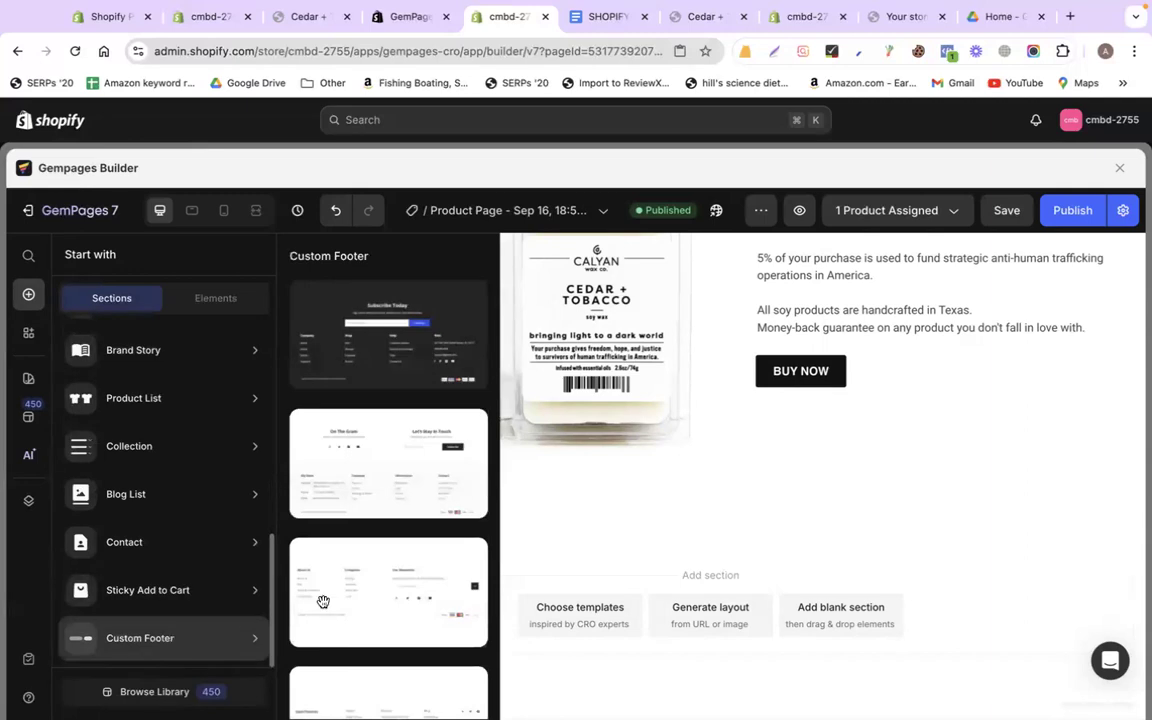
pyautogui.scroll(-5, 350, 599)
pyautogui.scroll(-5, 369, 512)
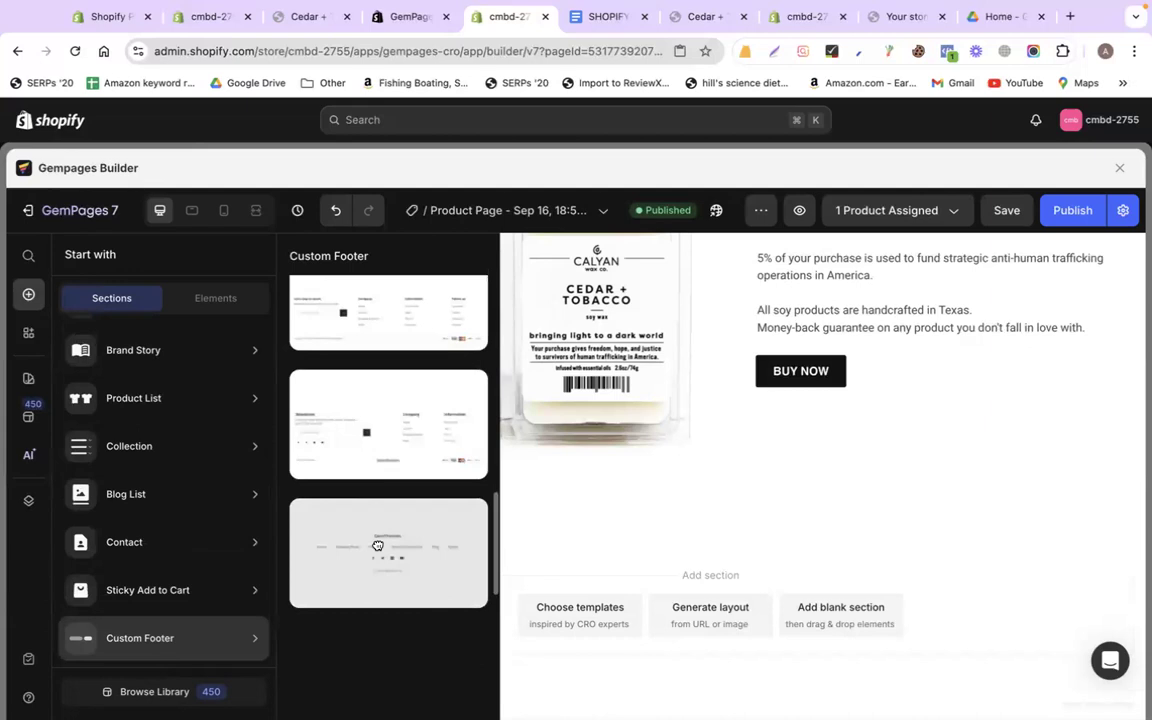
pyautogui.moveTo(377, 545); pyautogui.dragTo(674, 550)
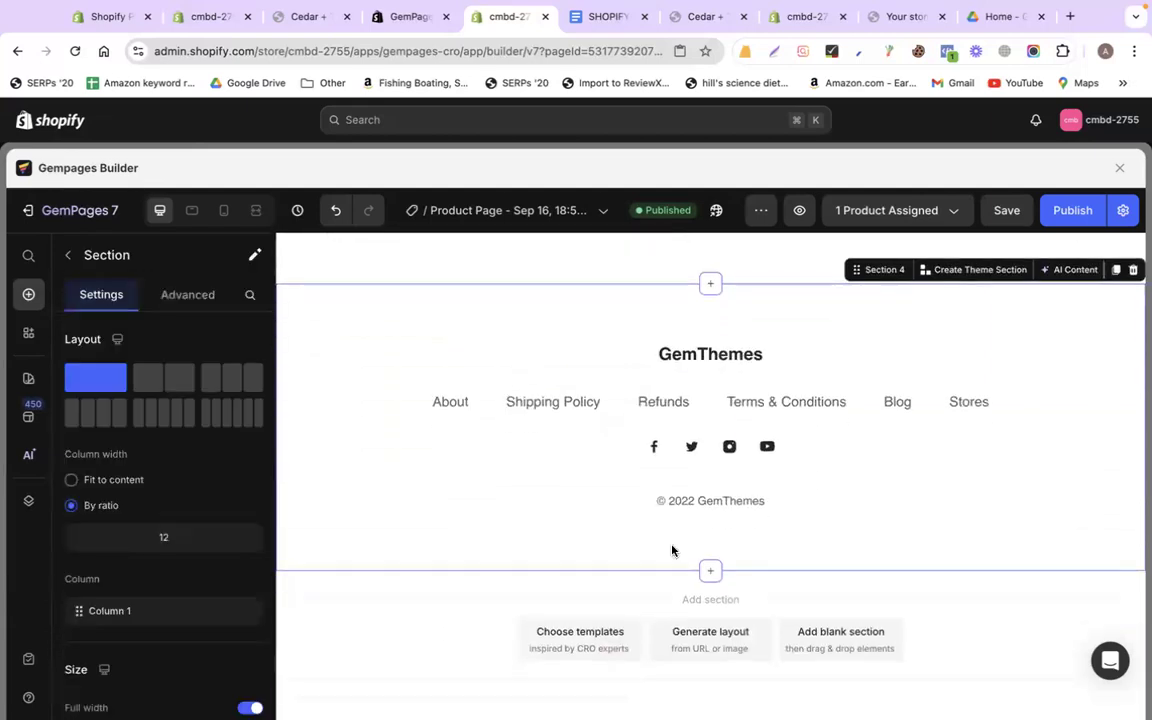
# Delete the GemThemes heading from the footer
pyautogui.doubleClick(694, 355)
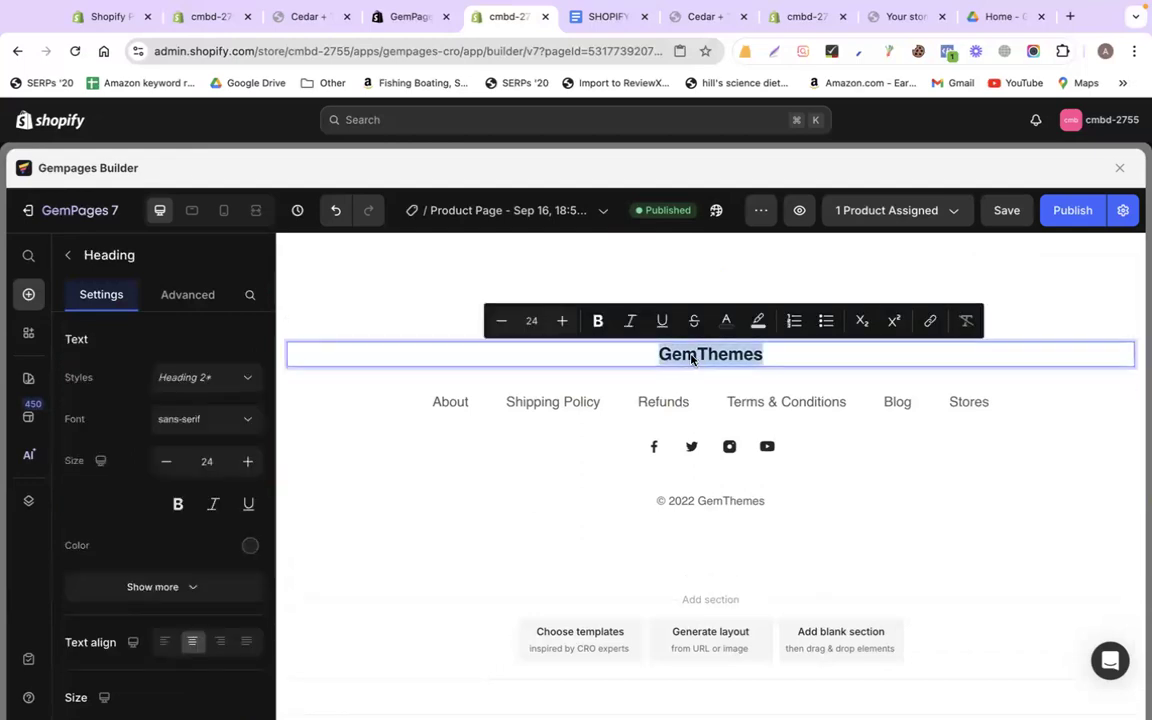
pyautogui.press('BackSpace')
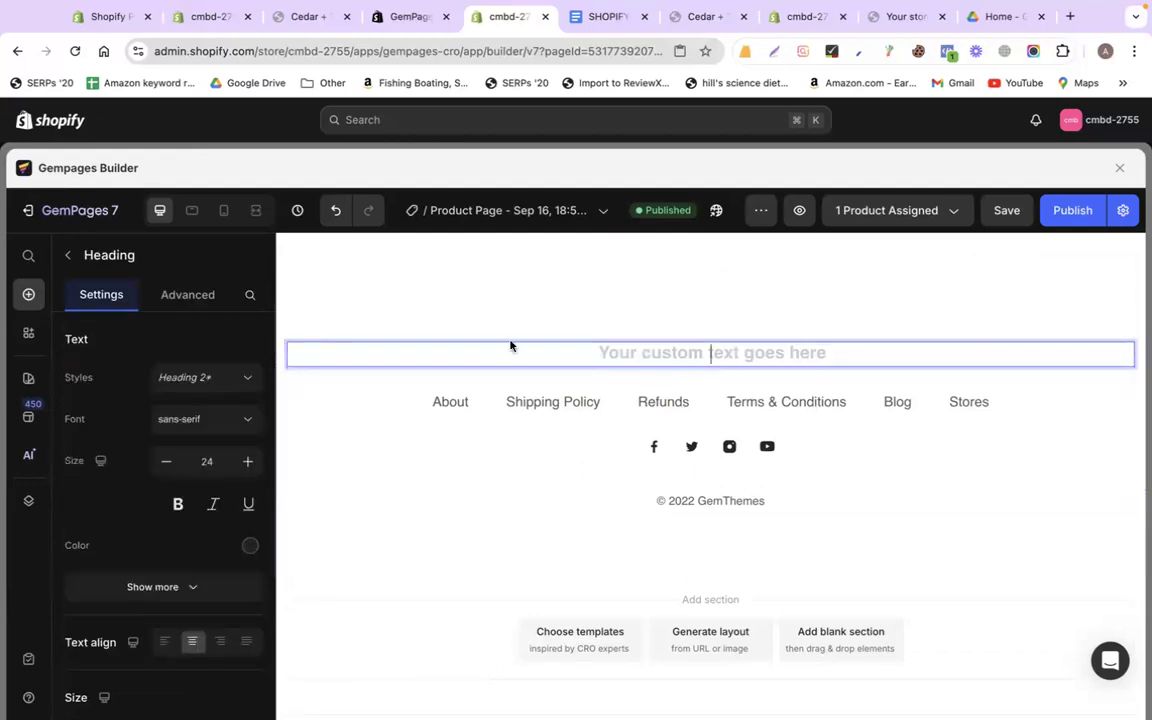
pyautogui.click(405, 363)
pyautogui.click(390, 346)
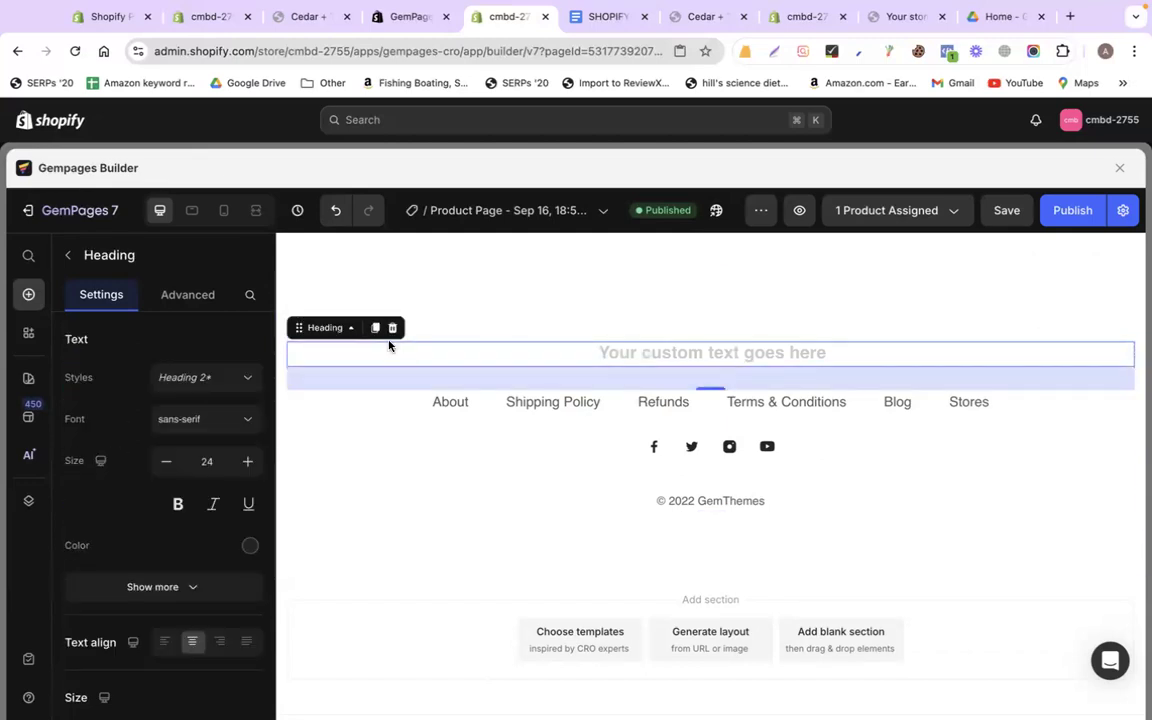
pyautogui.click(389, 328)
# Inspect the footer links row, social icons and the Facebook icon's image URL
pyautogui.click(455, 384)
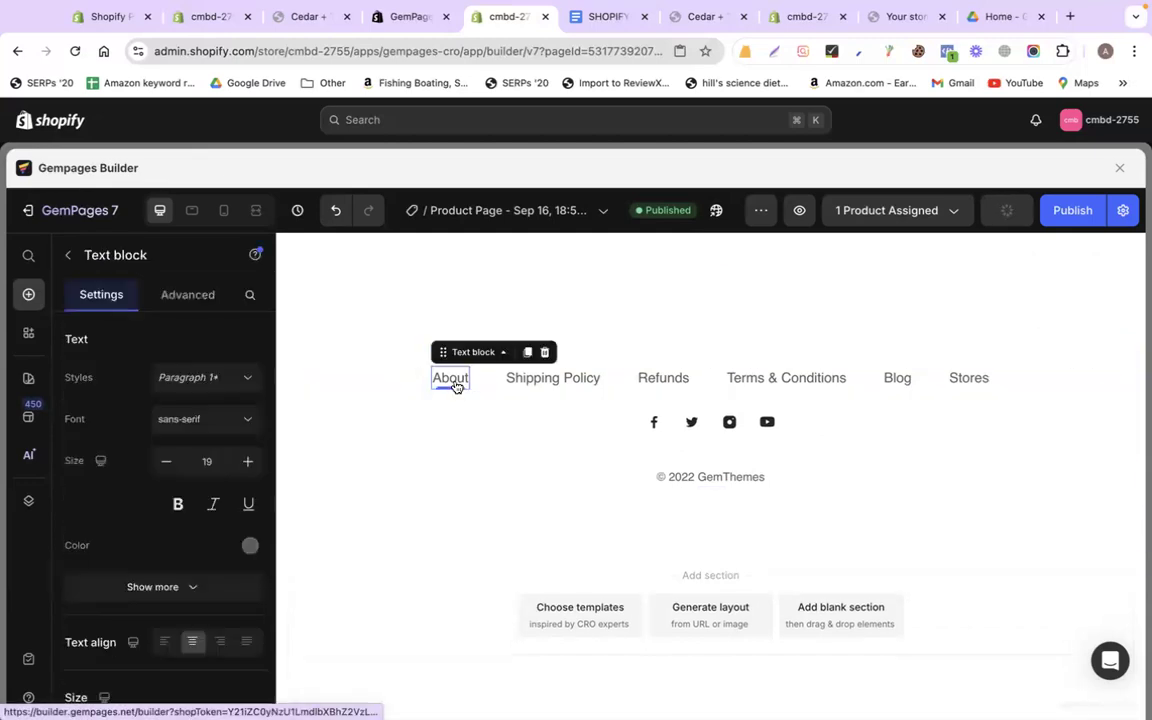
pyautogui.click(568, 349)
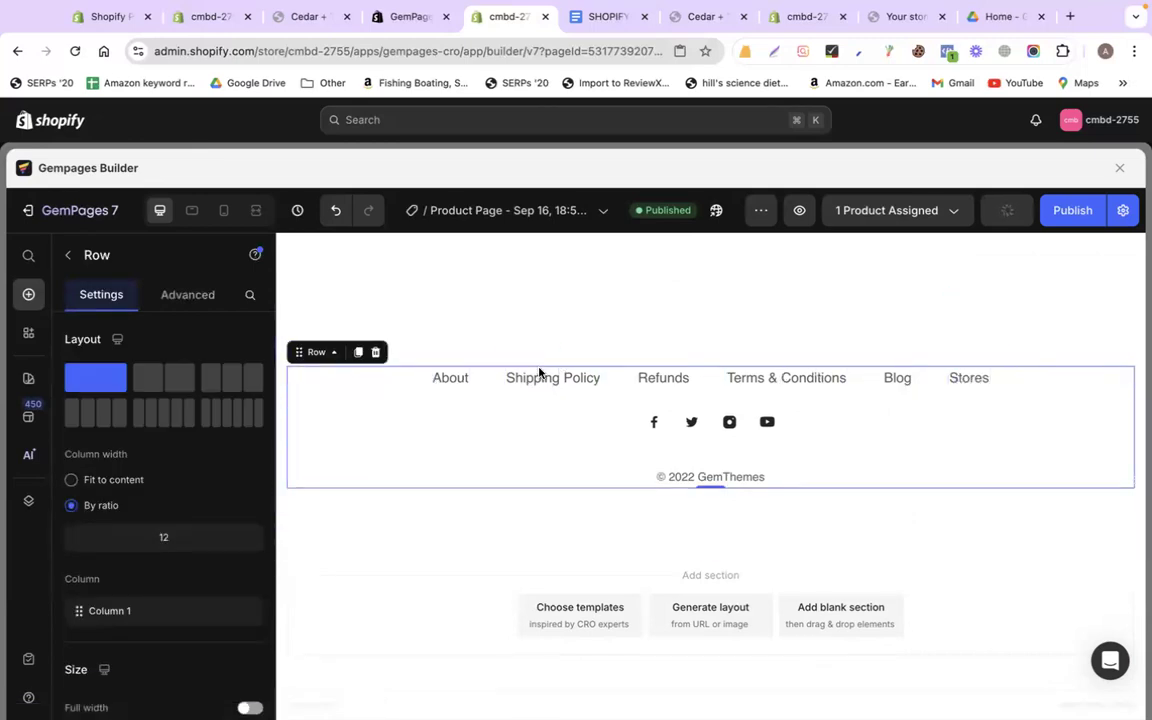
pyautogui.click(627, 427)
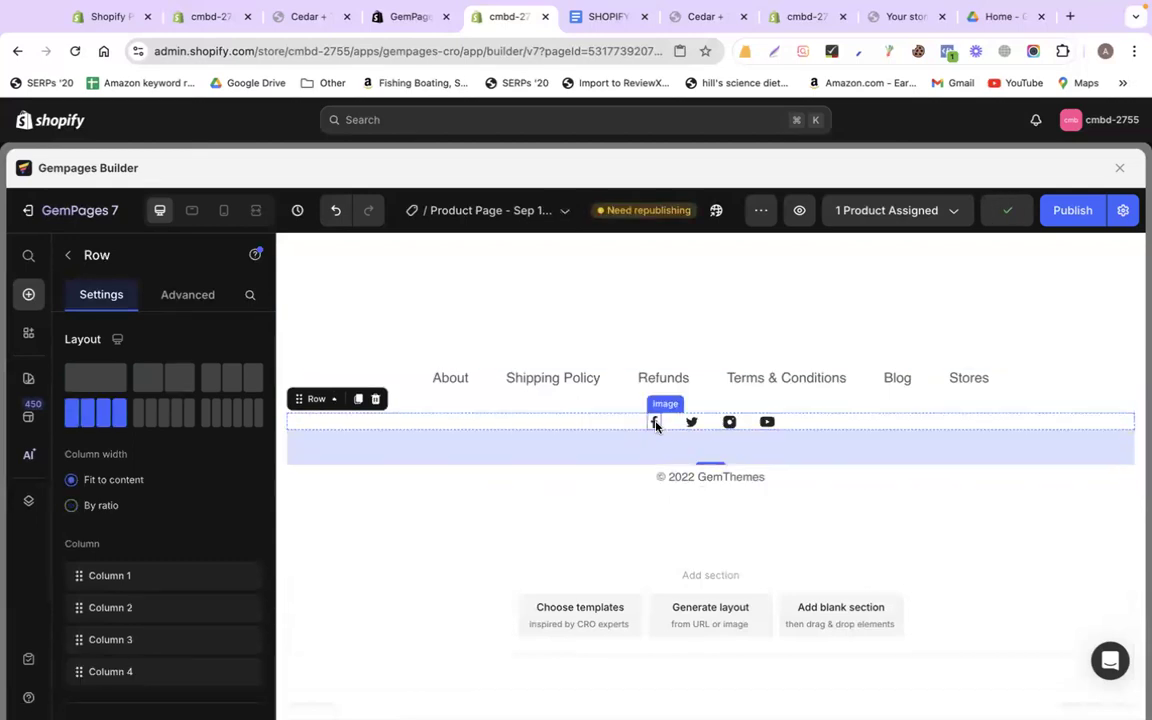
pyautogui.click(655, 424)
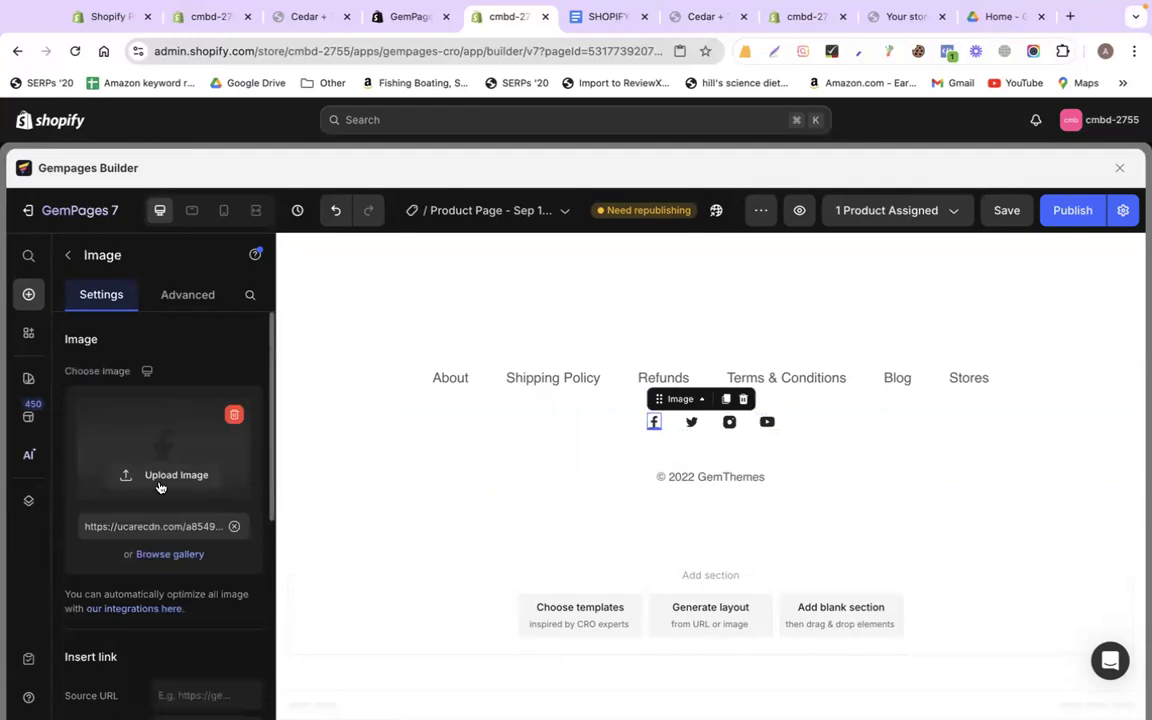
pyautogui.tripleClick(156, 528)
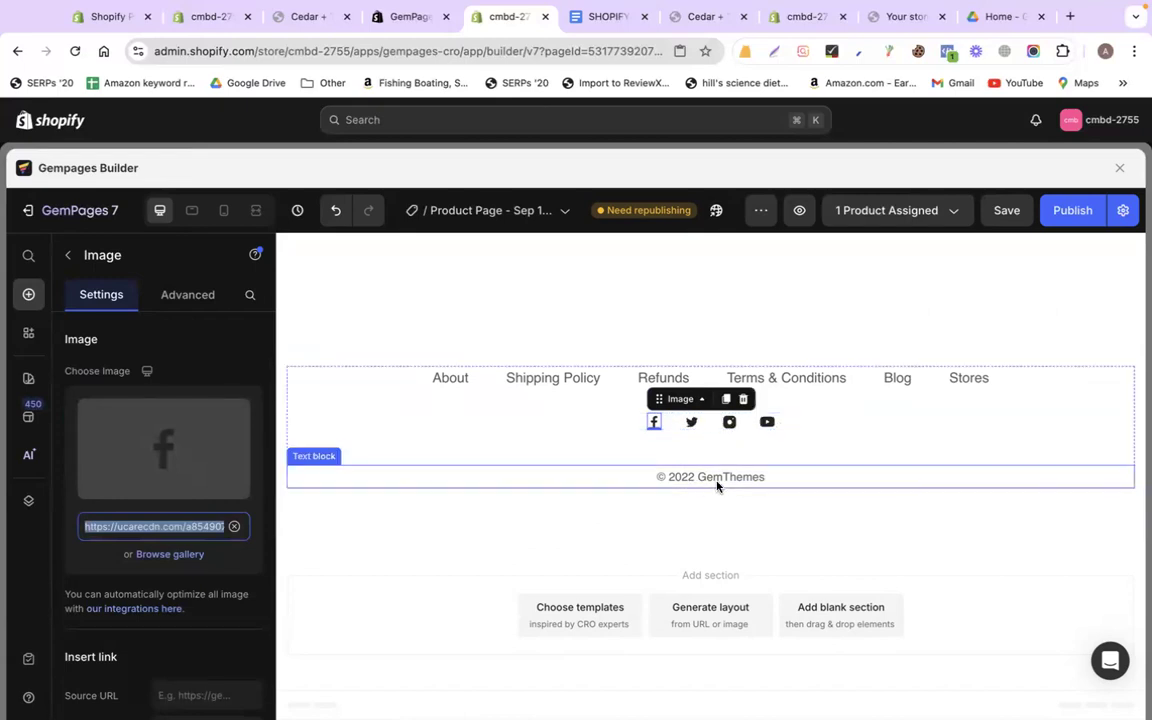
# Change the copyright line from '© 2022 GemThemes' to '© 2024 Calyan Wax Co.'
pyautogui.doubleClick(690, 483)
pyautogui.press('Right')
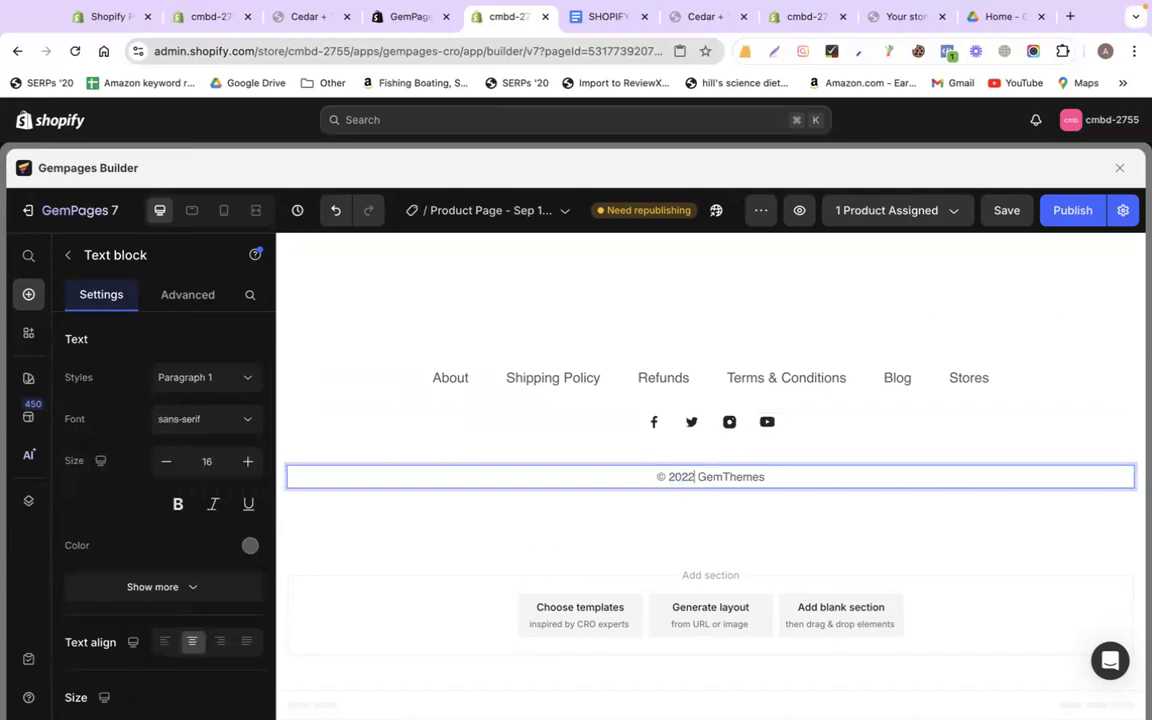
pyautogui.hotkey('shift', 'Left')
pyautogui.write('4')
pyautogui.doubleClick(703, 478)
pyautogui.write('CCa')
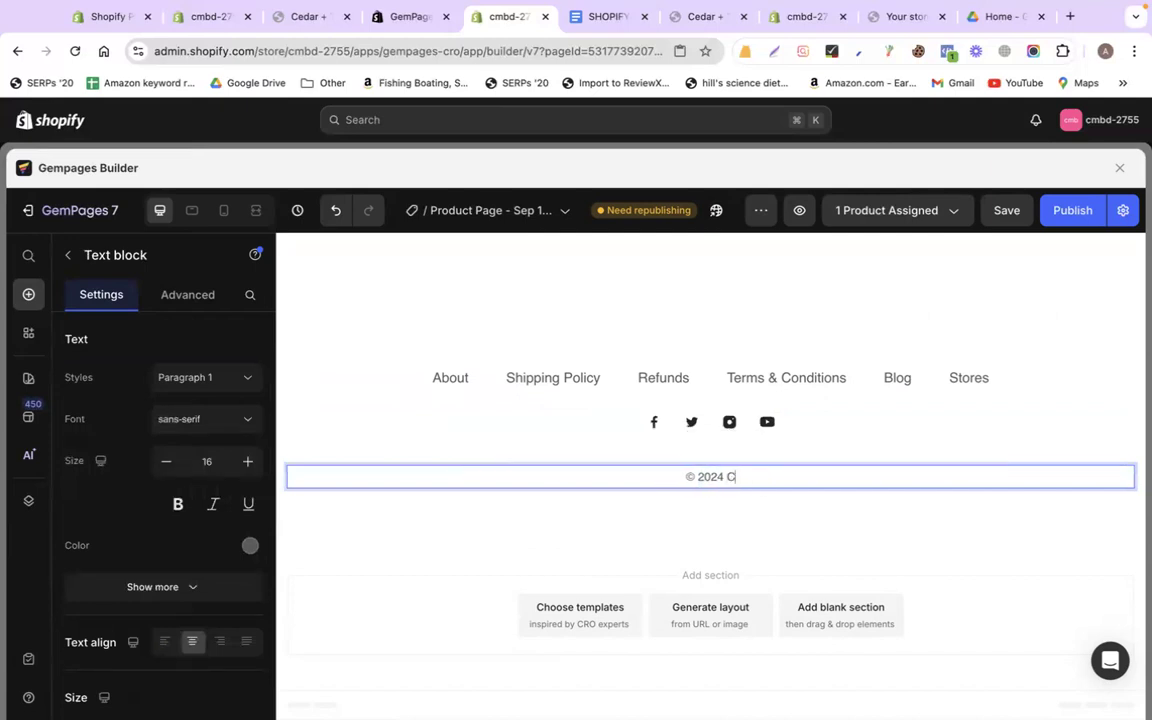
pyautogui.press('BackSpace')
pyautogui.press('BackSpace')
pyautogui.write('alyan Wax')
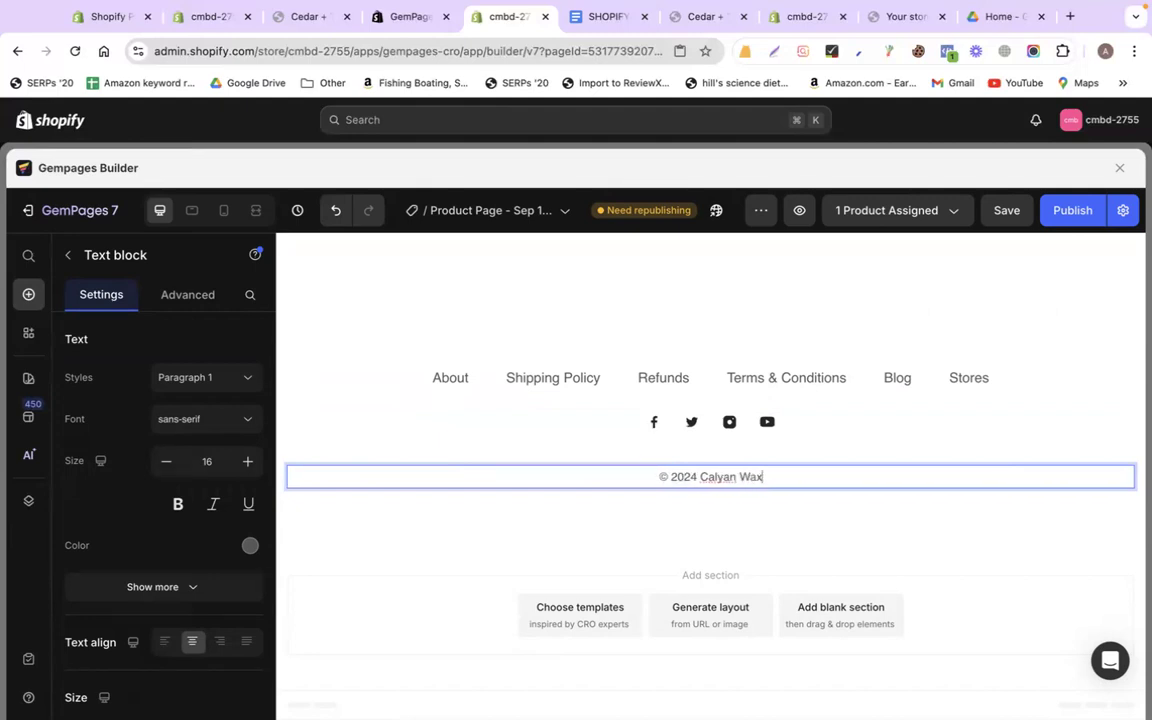
pyautogui.write(' Co.')
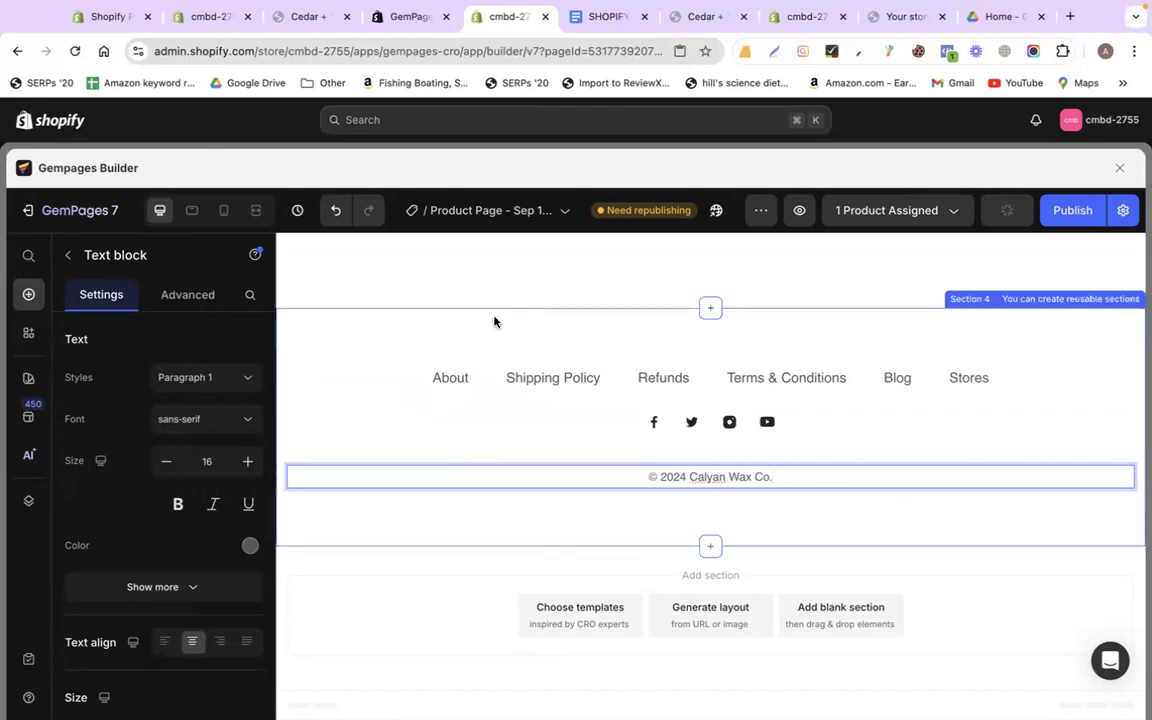
# Set the footer section's background colour to light grey EDEDED
pyautogui.click(430, 330)
pyautogui.click(182, 300)
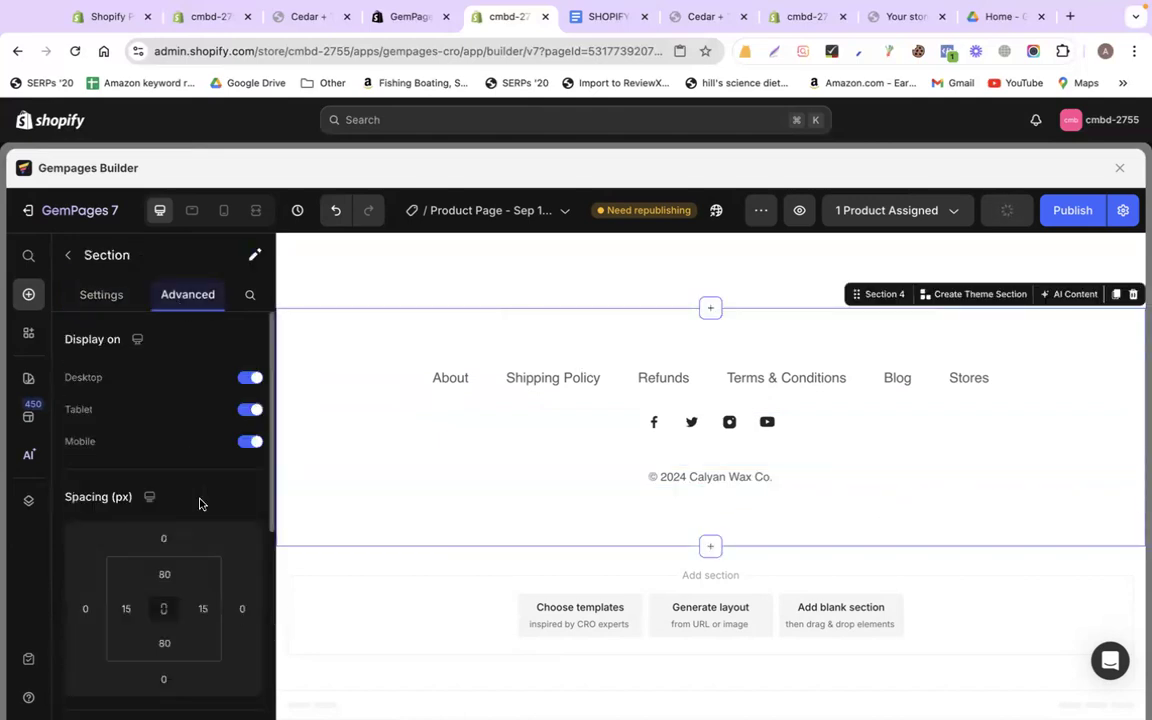
pyautogui.scroll(-5, 200, 504)
pyautogui.click(104, 296)
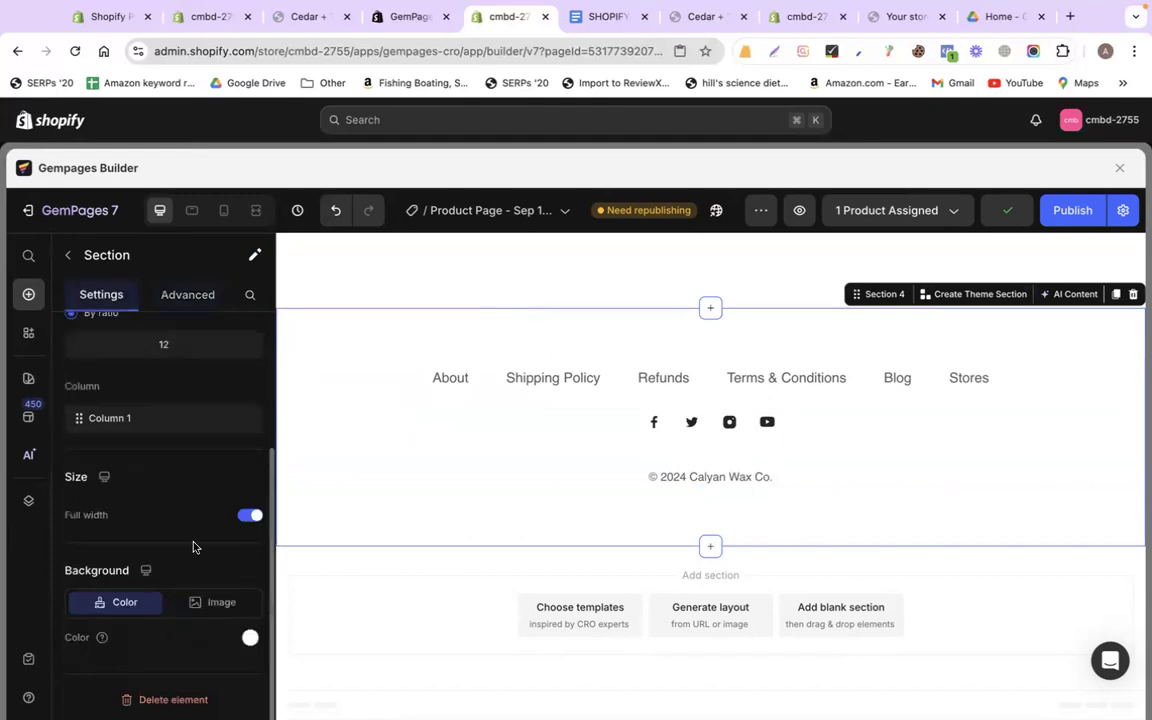
pyautogui.click(250, 637)
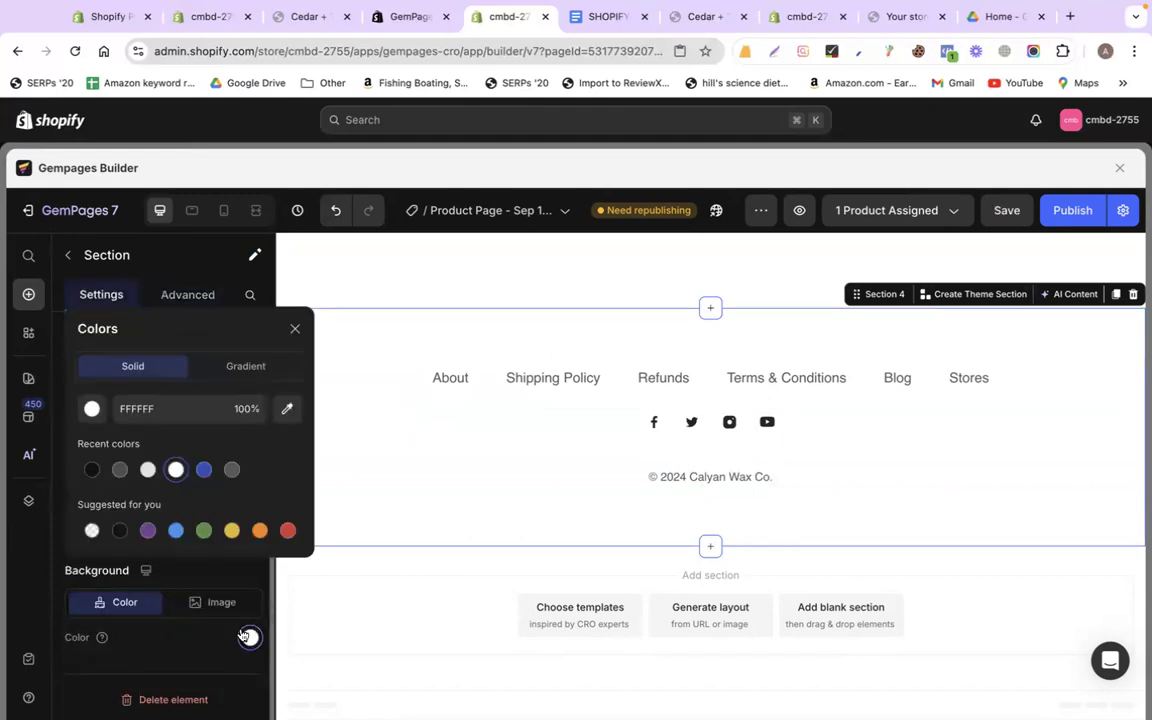
pyautogui.click(232, 469)
pyautogui.click(92, 408)
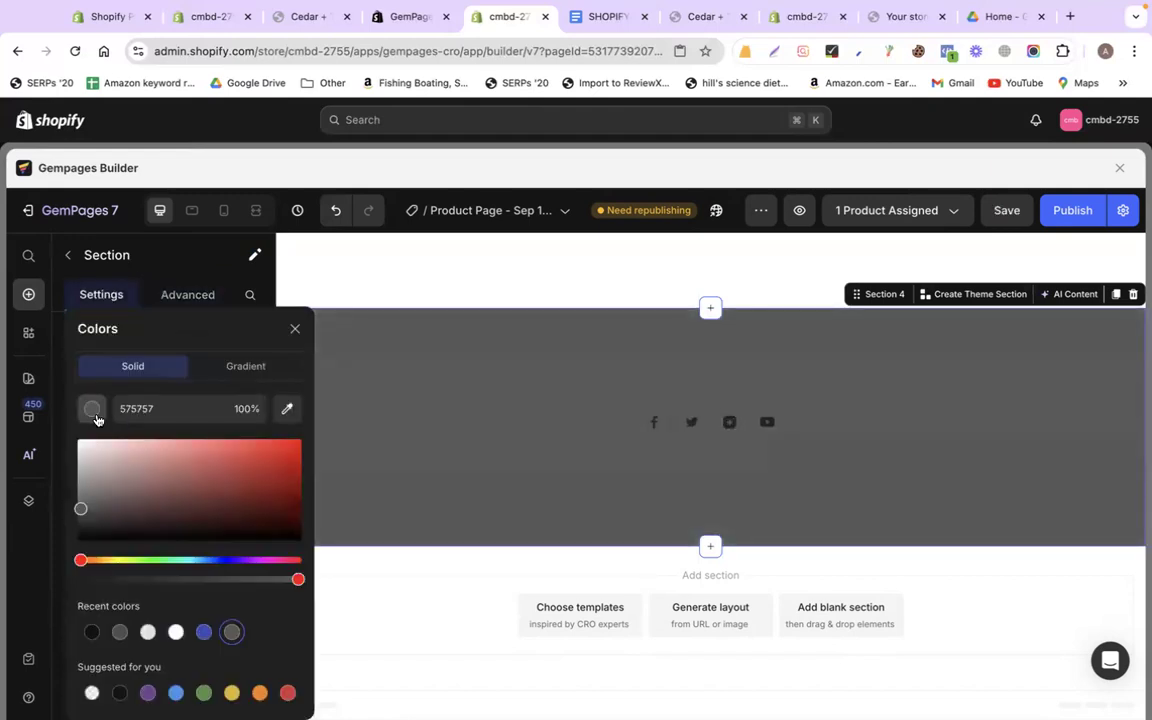
pyautogui.moveTo(97, 517); pyautogui.dragTo(77, 446)
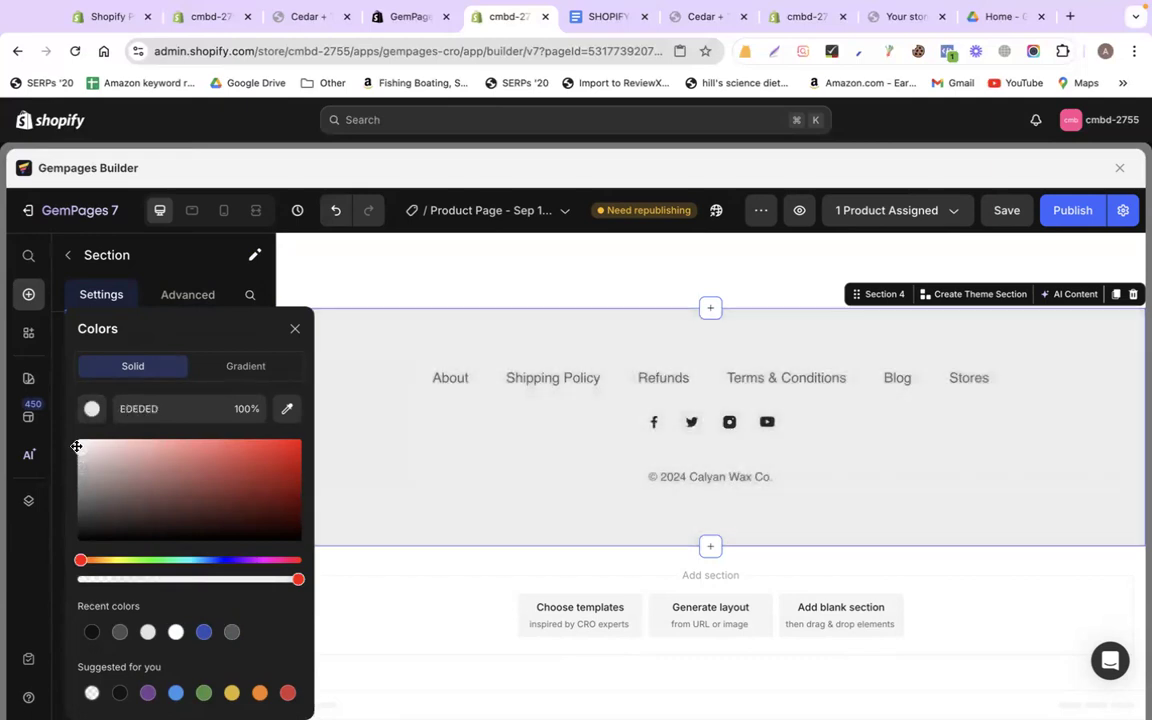
pyautogui.click(432, 476)
pyautogui.click(411, 572)
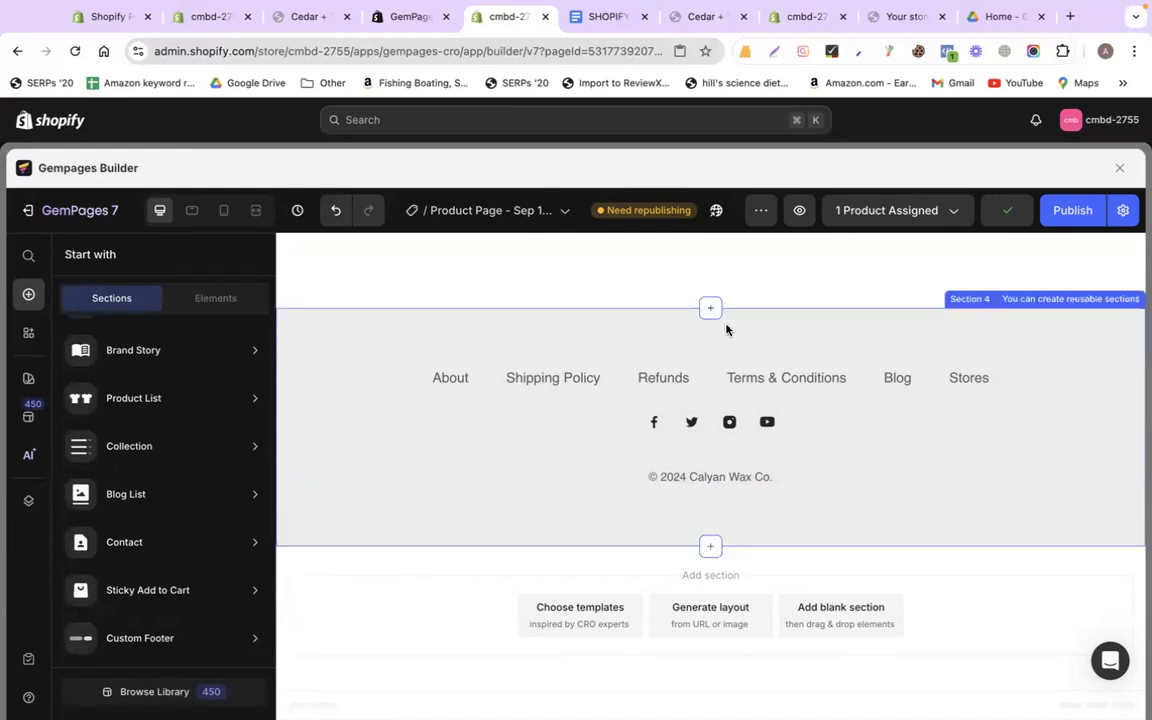
pyautogui.click(727, 330)
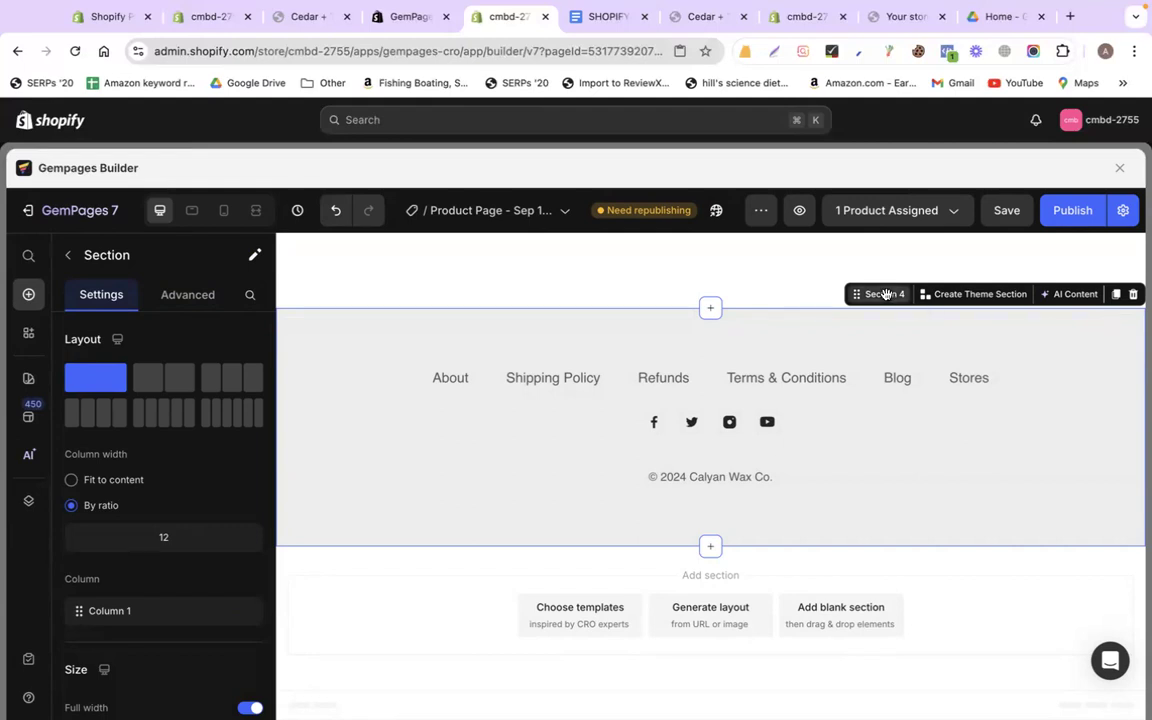
pyautogui.moveTo(980, 296)
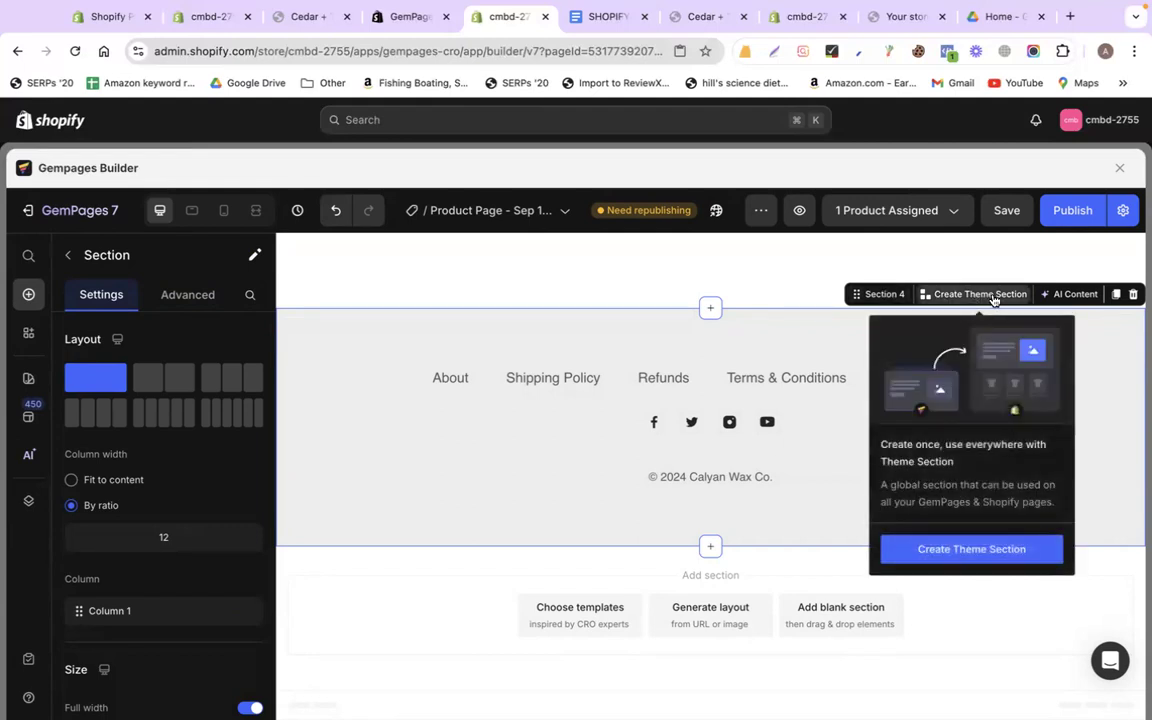
pyautogui.click(972, 553)
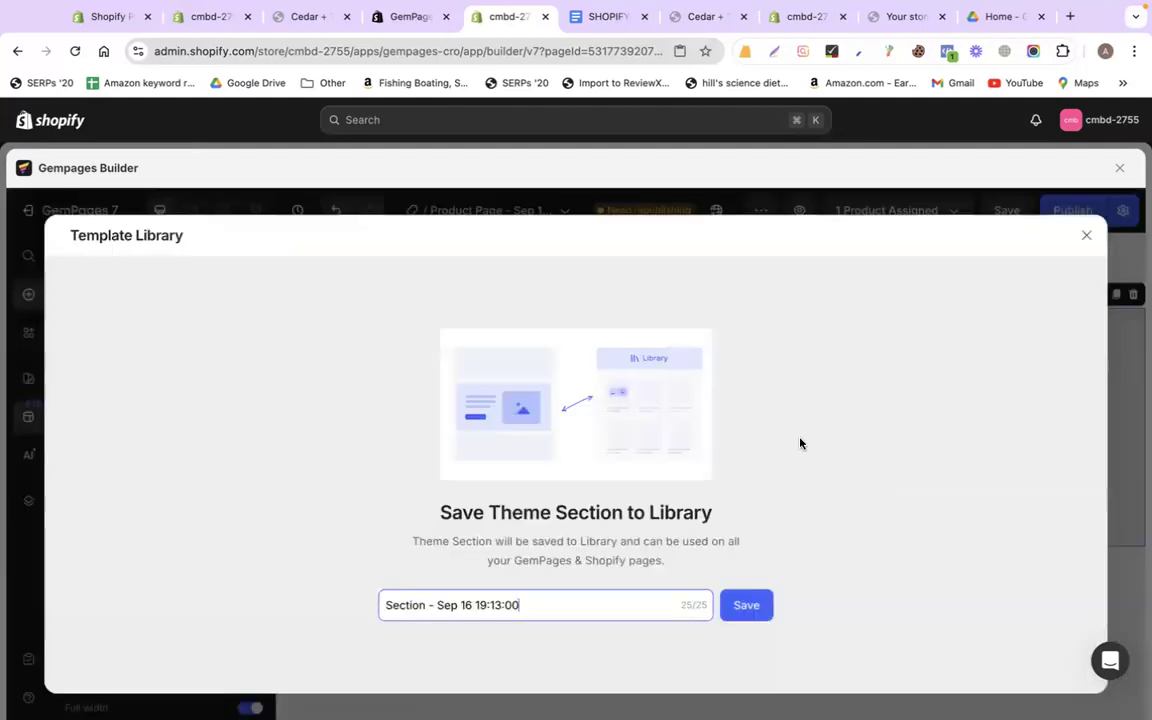
pyautogui.click(1085, 236)
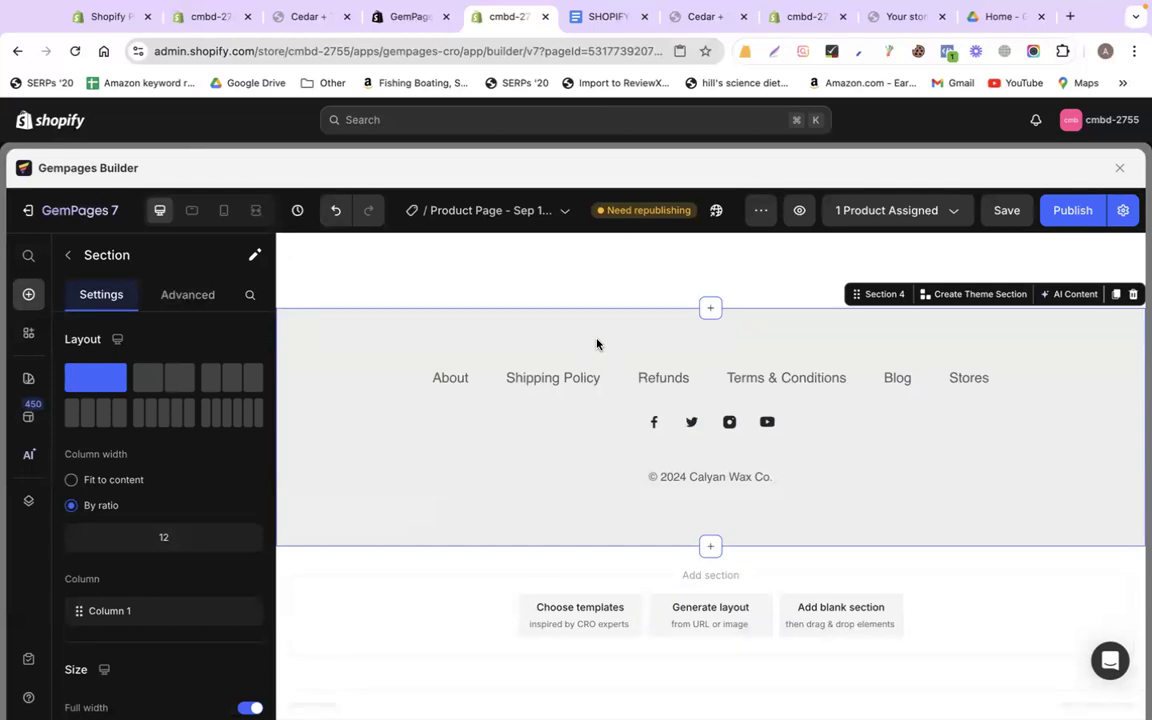
# Load codemanbd.com in a new tab and scroll to its footer
pyautogui.click(1068, 15)
pyautogui.write('co')
pyautogui.press('Return')
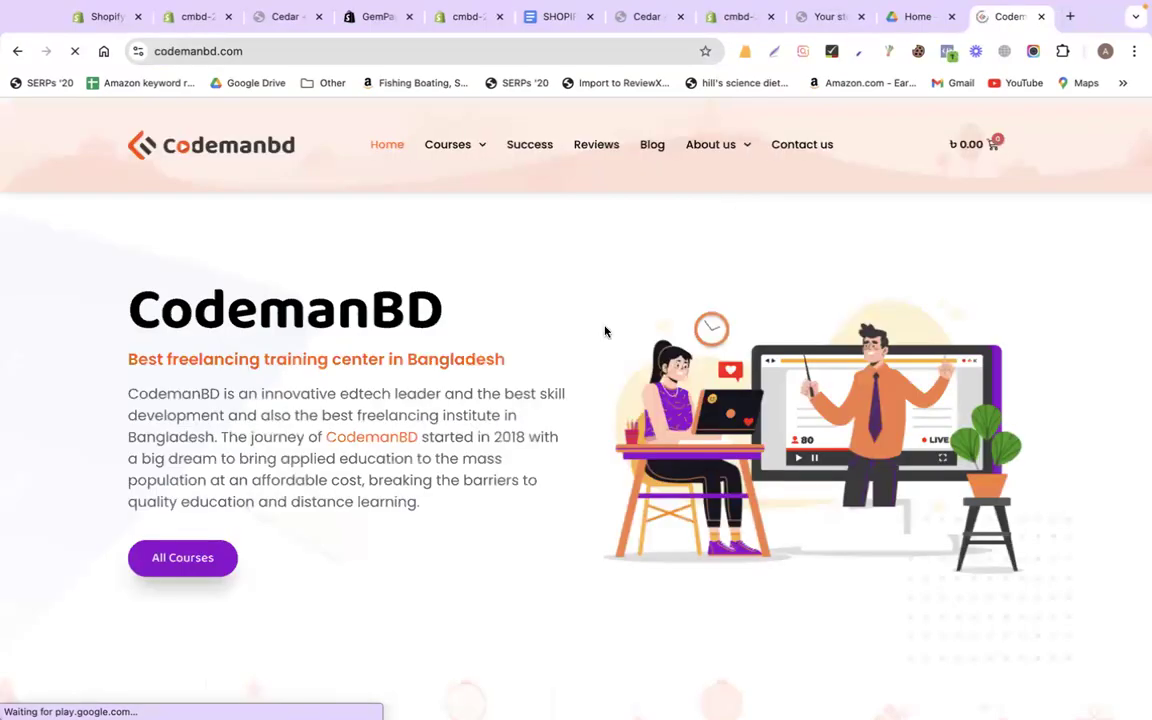
pyautogui.scroll(-20, 605, 330)
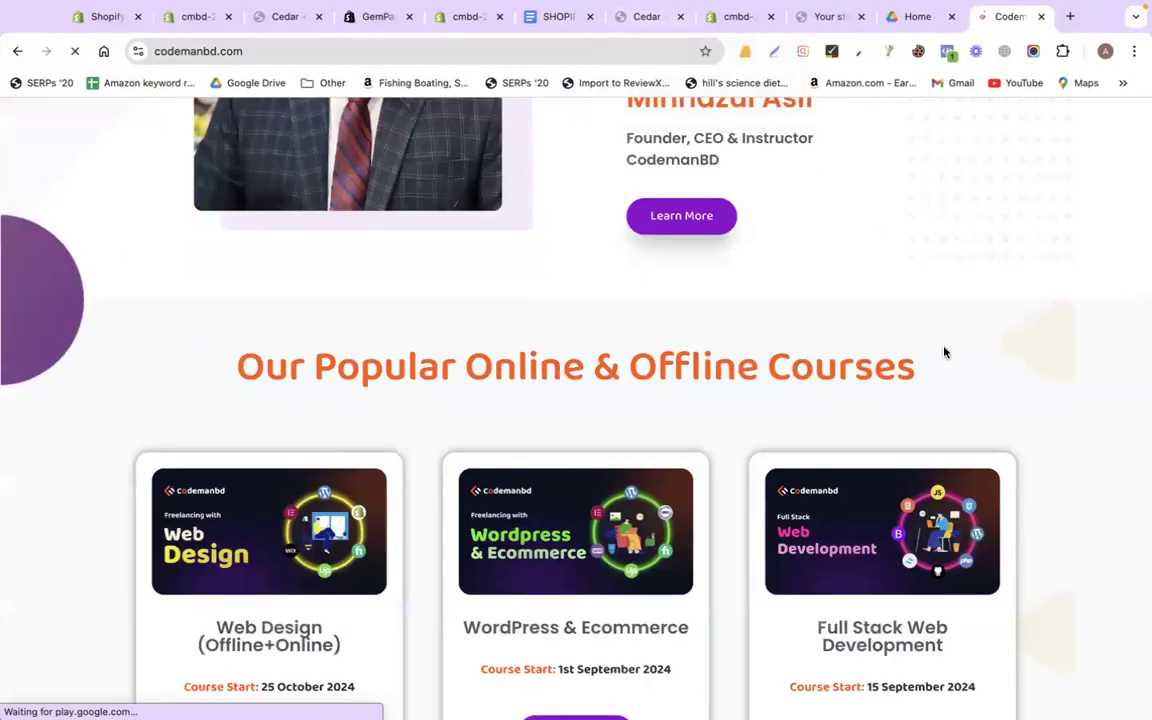
pyautogui.scroll(-20, 1000, 119)
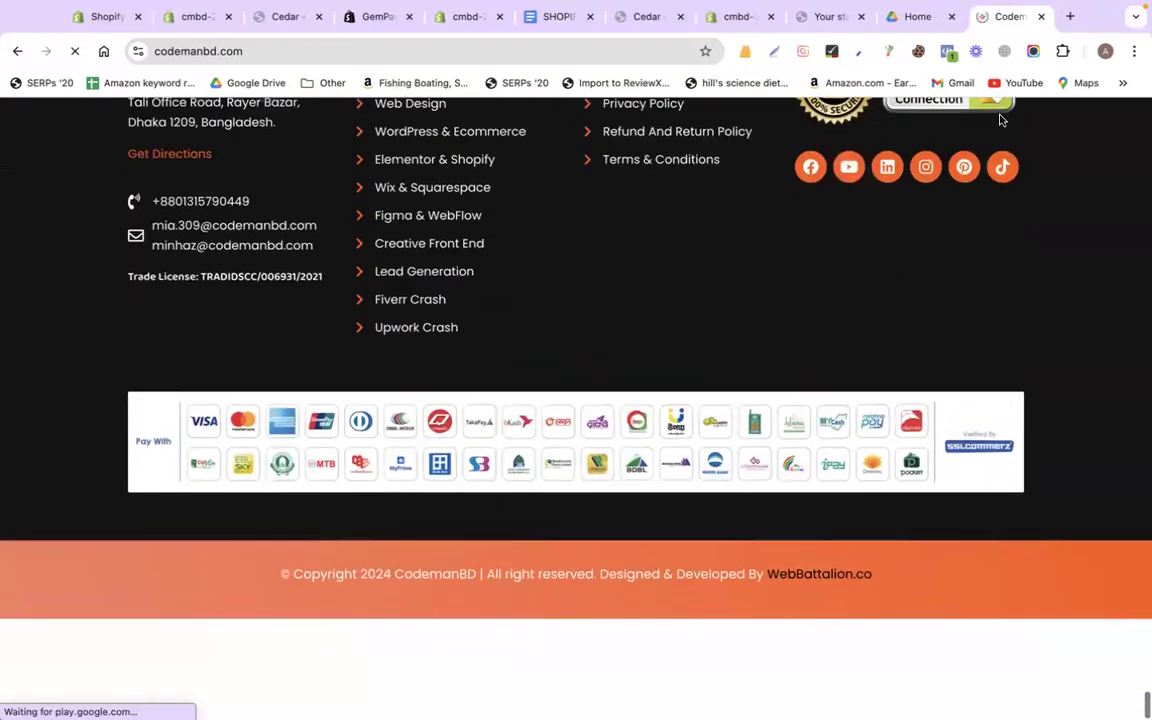
pyautogui.scroll(4, 1000, 119)
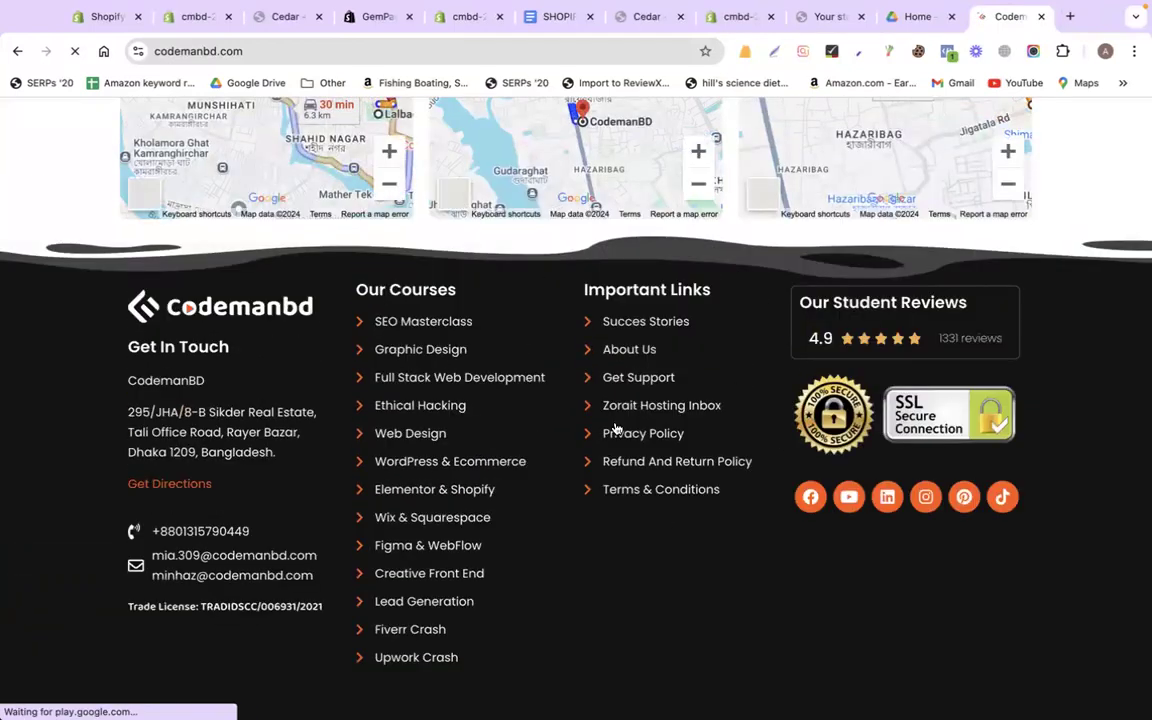
# Follow the Success Stories and Get Support footer links, then go back to GemPages
pyautogui.click(670, 323)
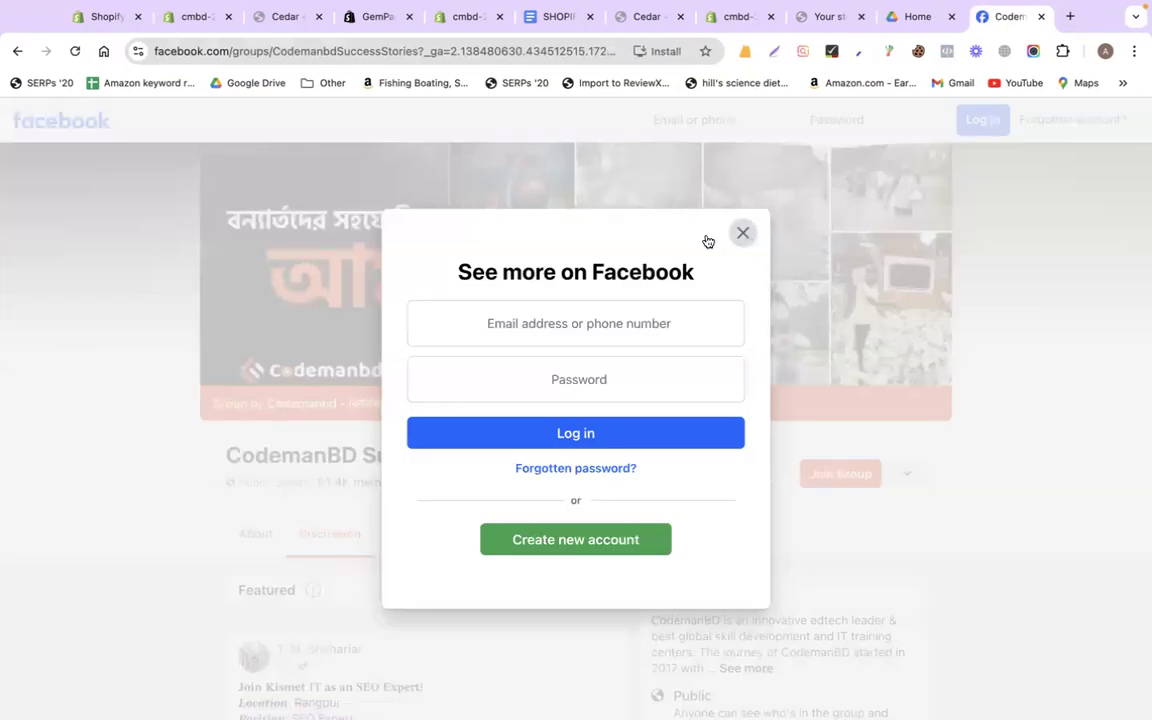
pyautogui.click(17, 51)
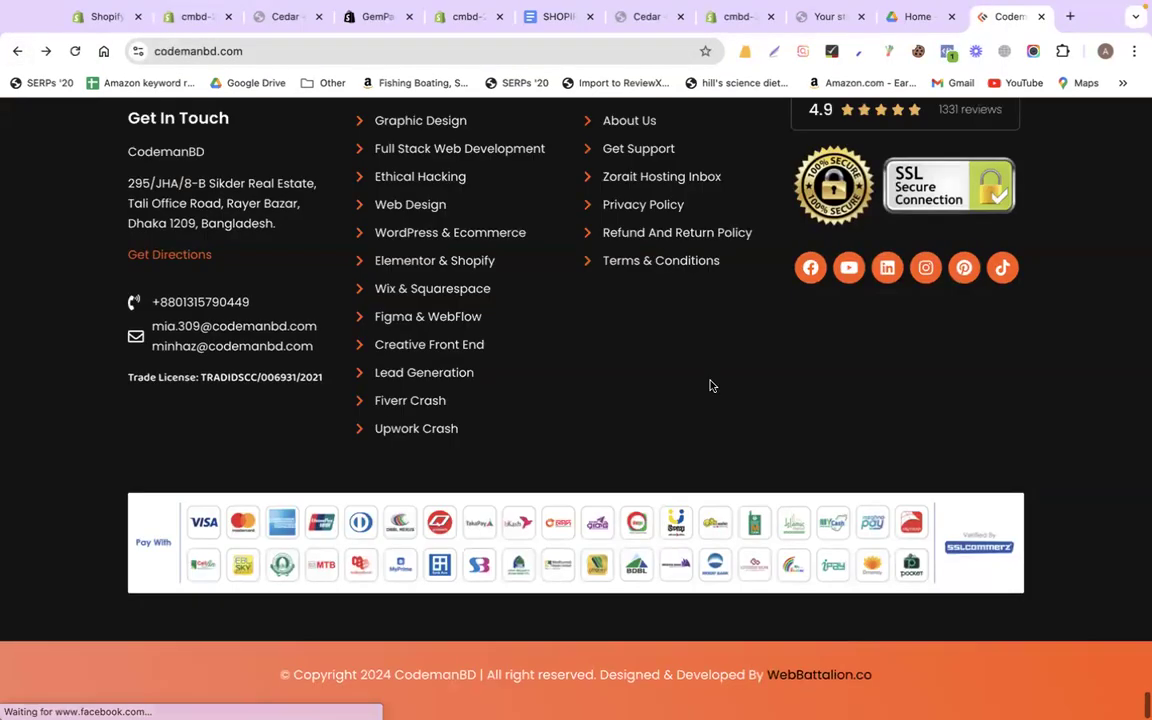
pyautogui.click(646, 243)
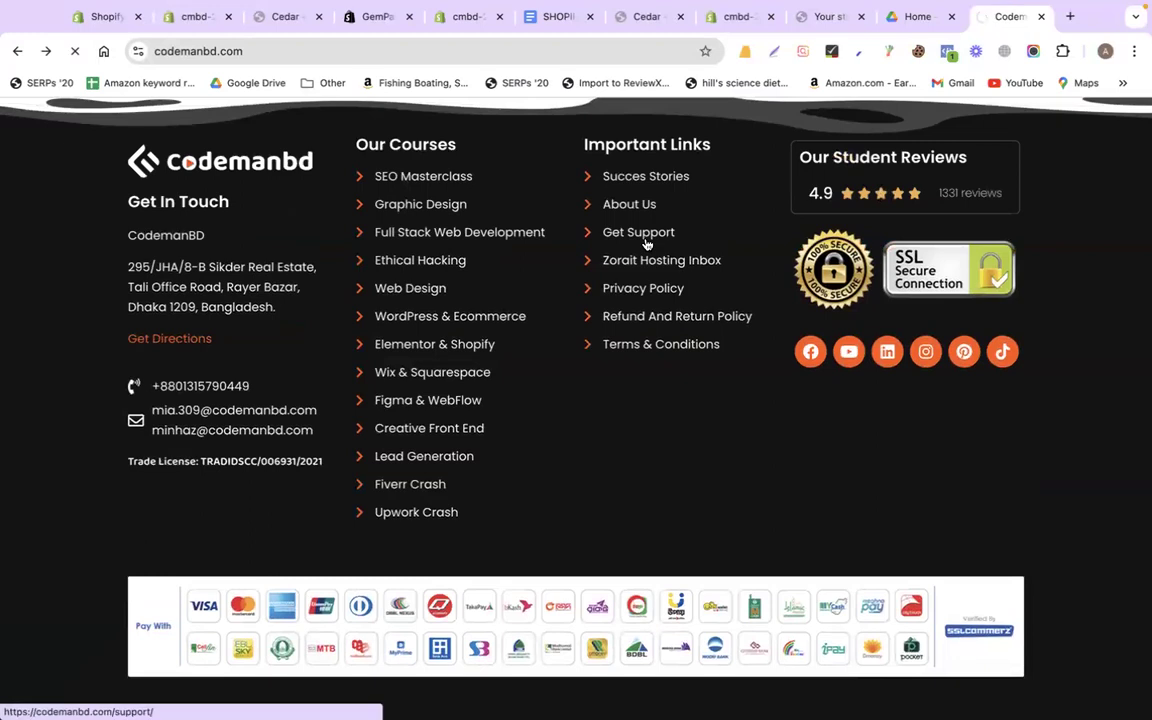
pyautogui.scroll(-15, 1041, 379)
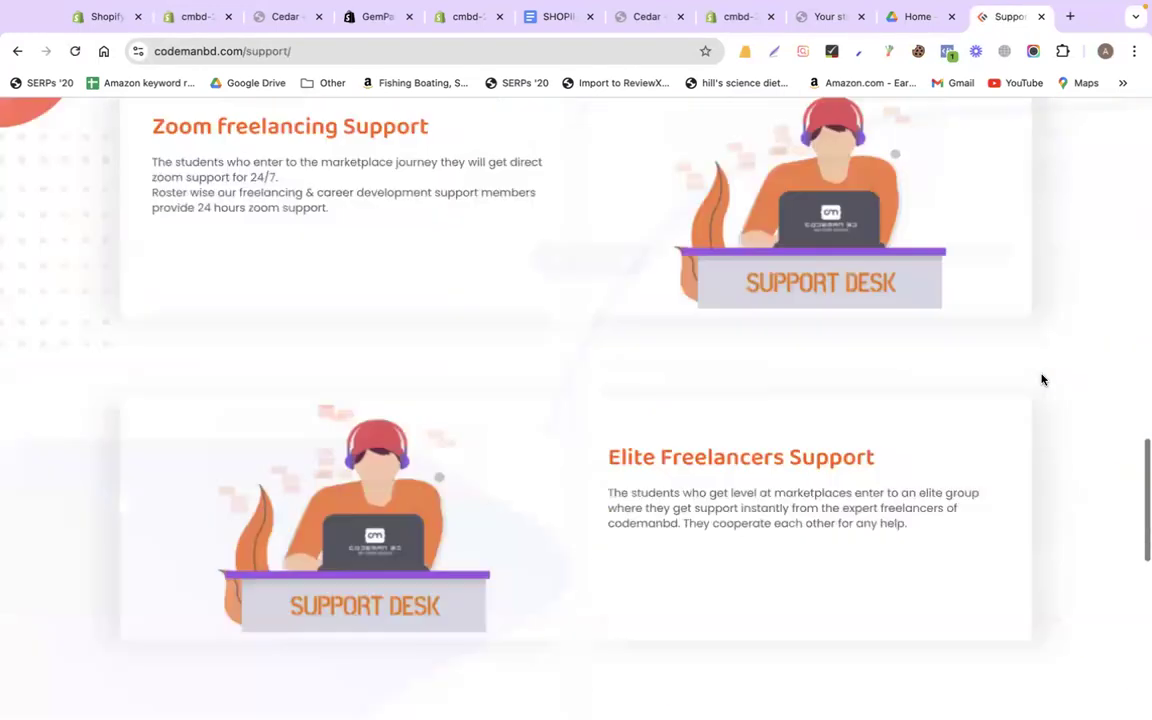
pyautogui.scroll(2, 1041, 379)
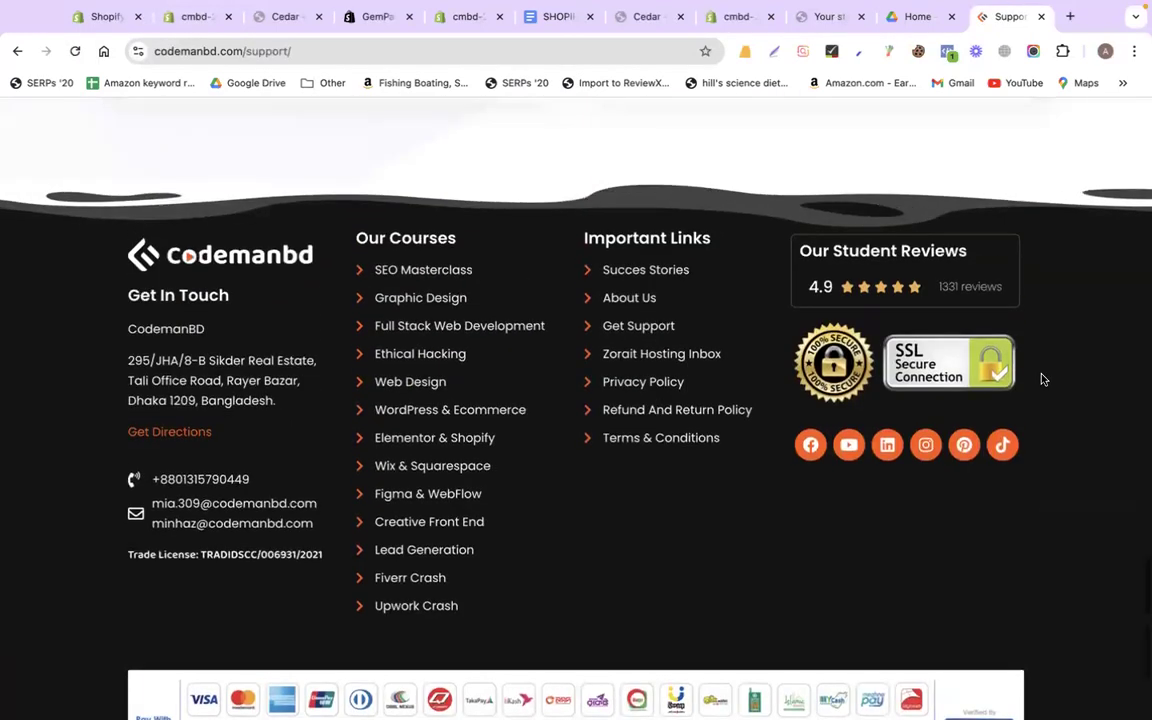
pyautogui.scroll(-2, 1041, 379)
pyautogui.scroll(2, 1041, 379)
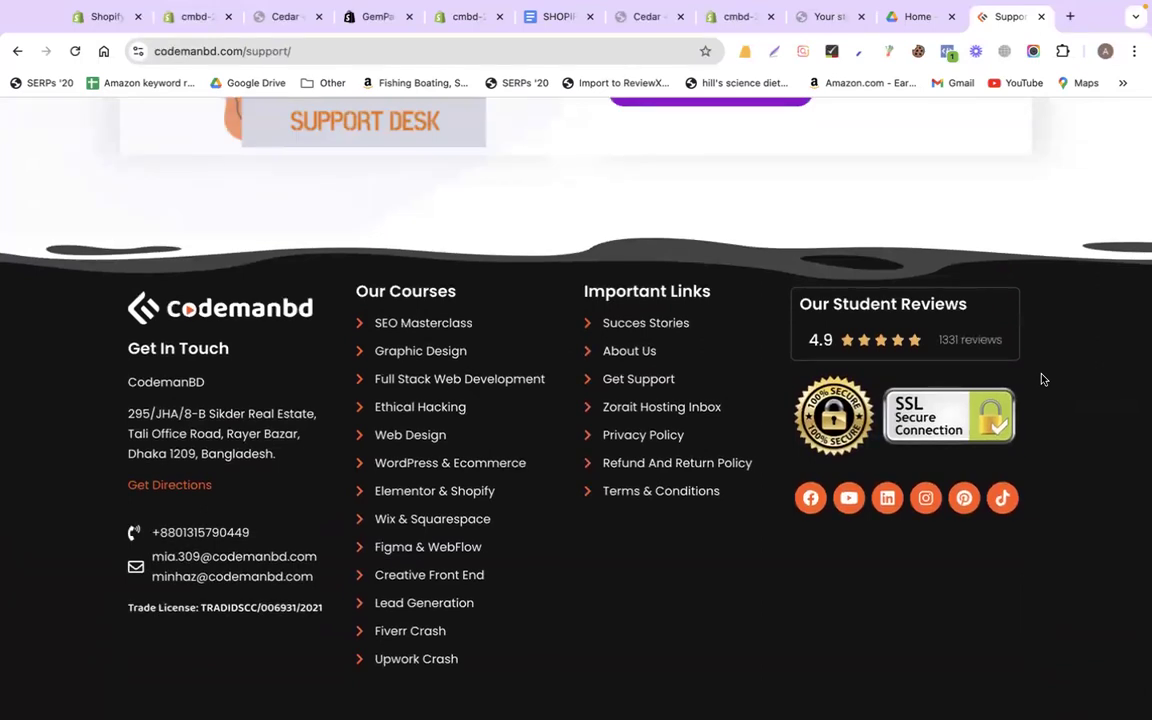
pyautogui.click(462, 18)
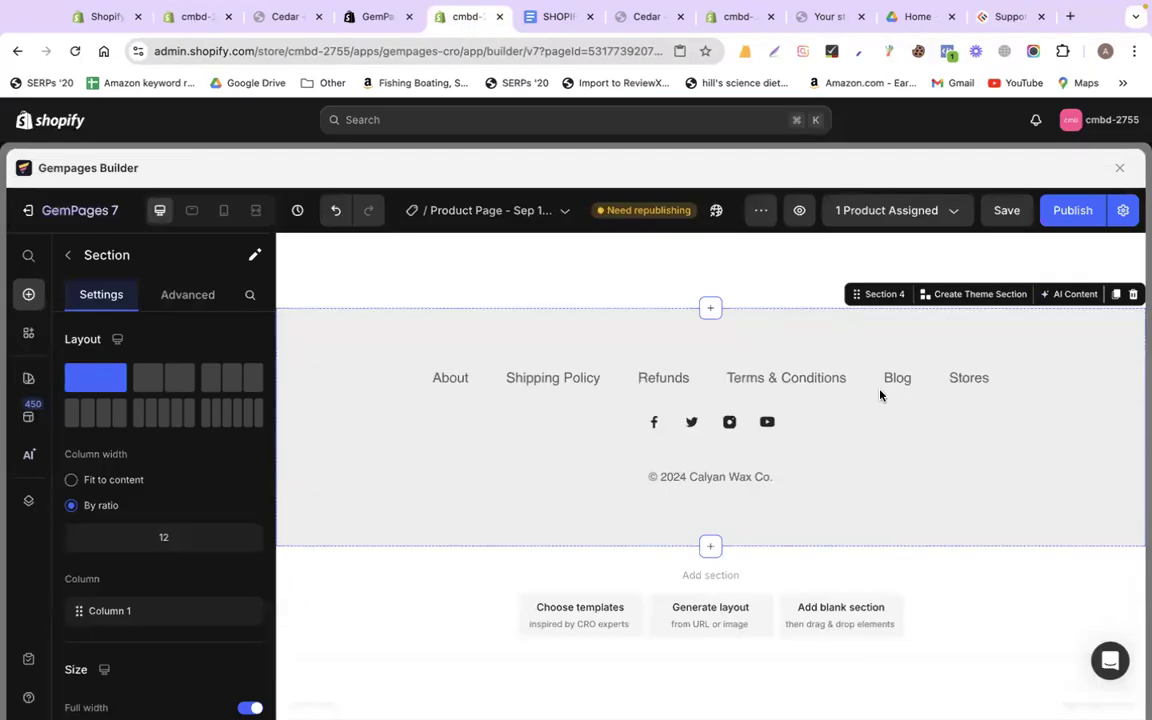
# Save the light grey footer as theme section 'footer', close the Template Library, and publish the product page
pyautogui.click(980, 296)
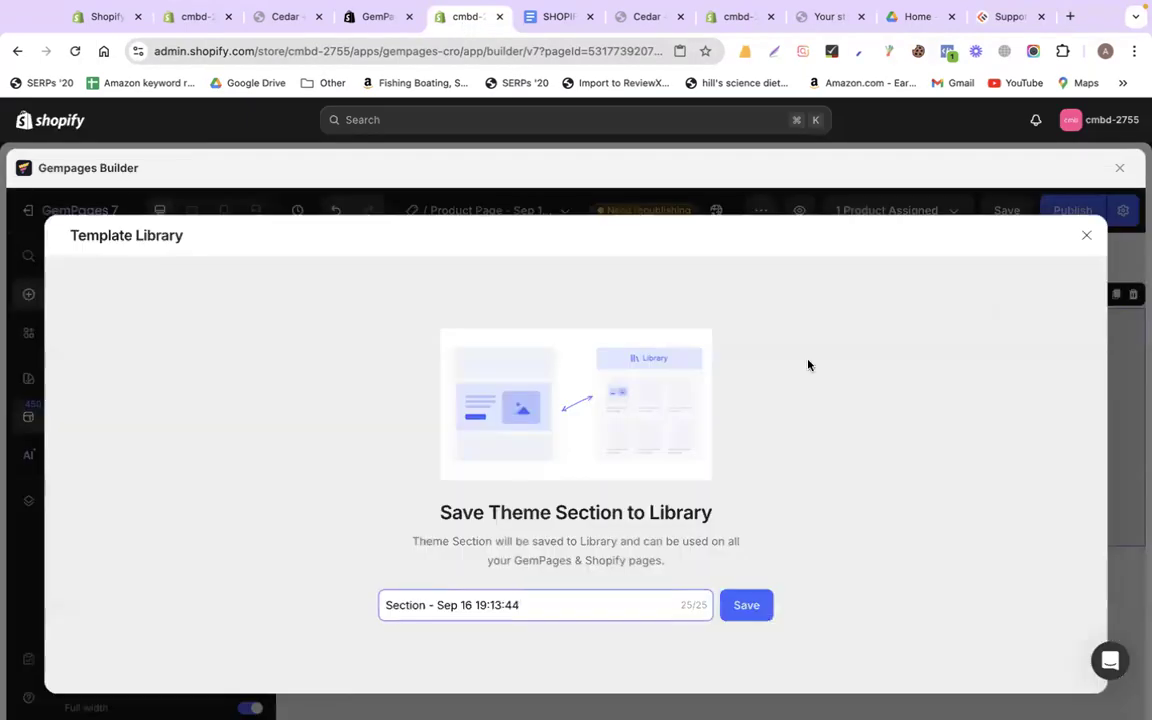
pyautogui.tripleClick(542, 600)
pyautogui.write('foo')
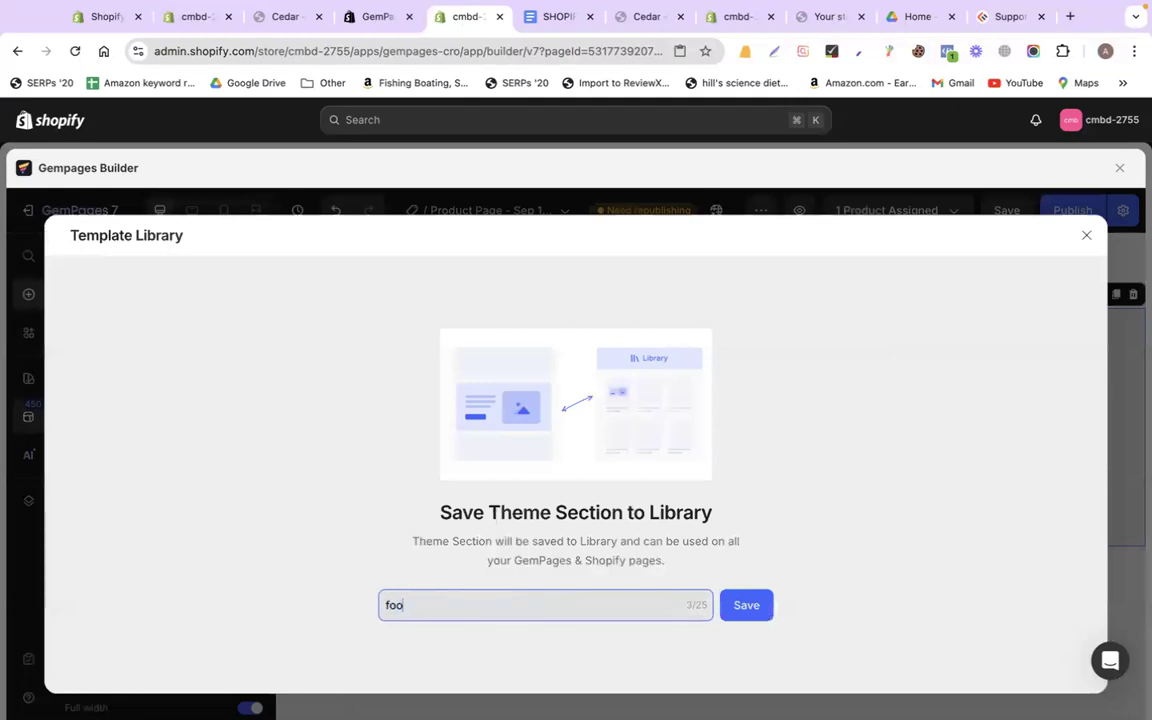
pyautogui.write('ter')
pyautogui.click(755, 607)
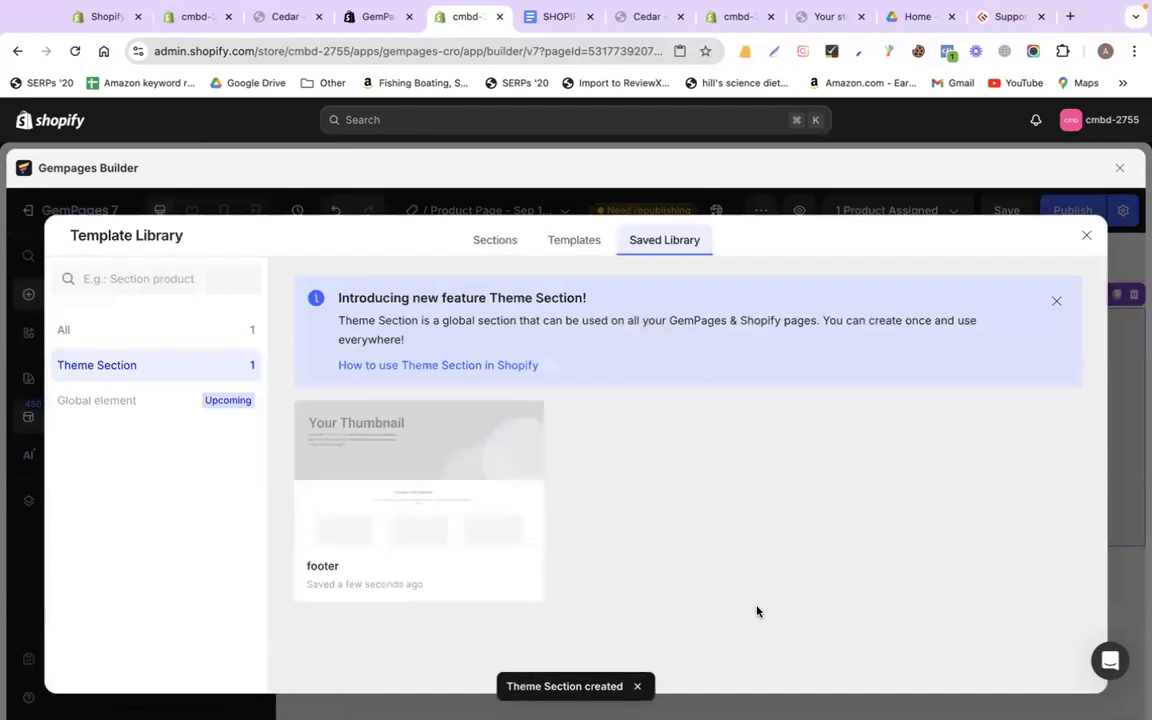
pyautogui.click(1085, 236)
pyautogui.click(1074, 208)
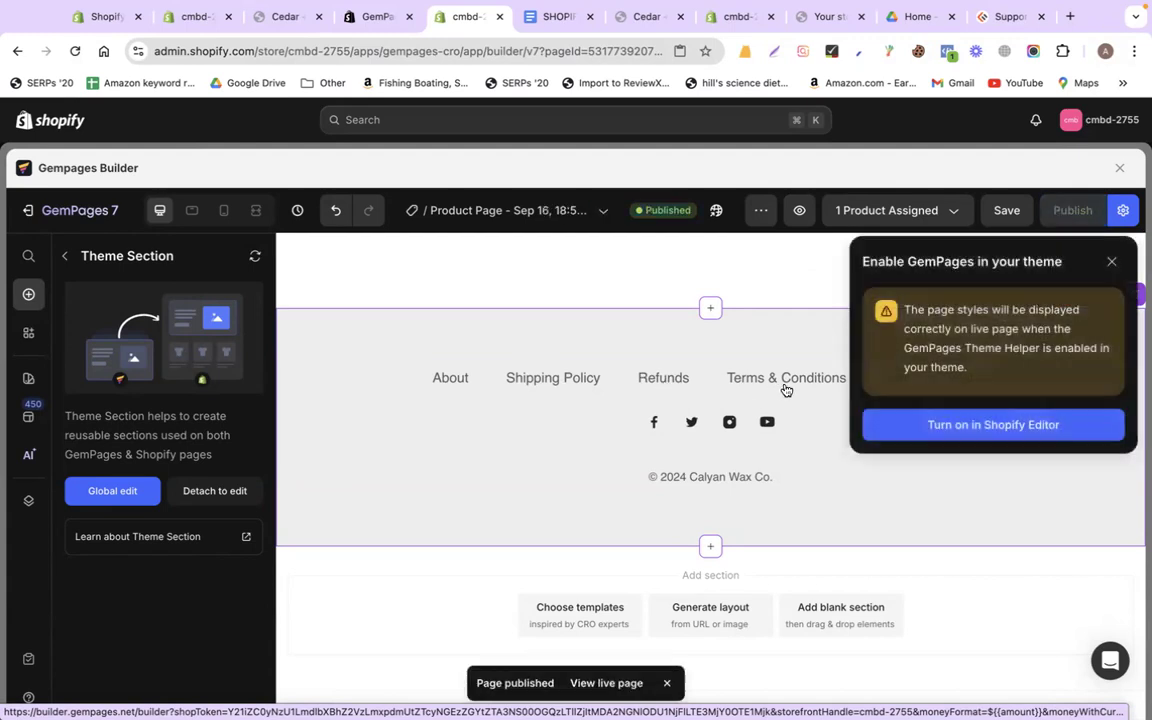
# Dismiss the Enable GemPages notice and close the Cedar + Tobacco storefront preview tab
pyautogui.click(1111, 261)
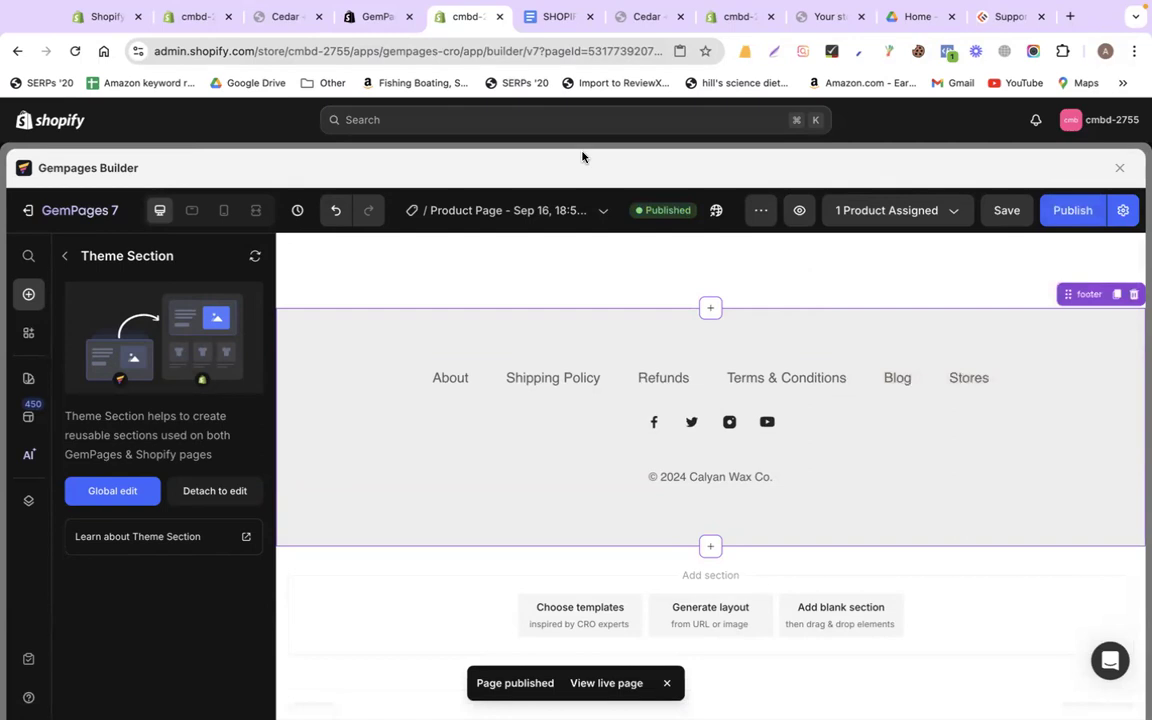
pyautogui.click(258, 24)
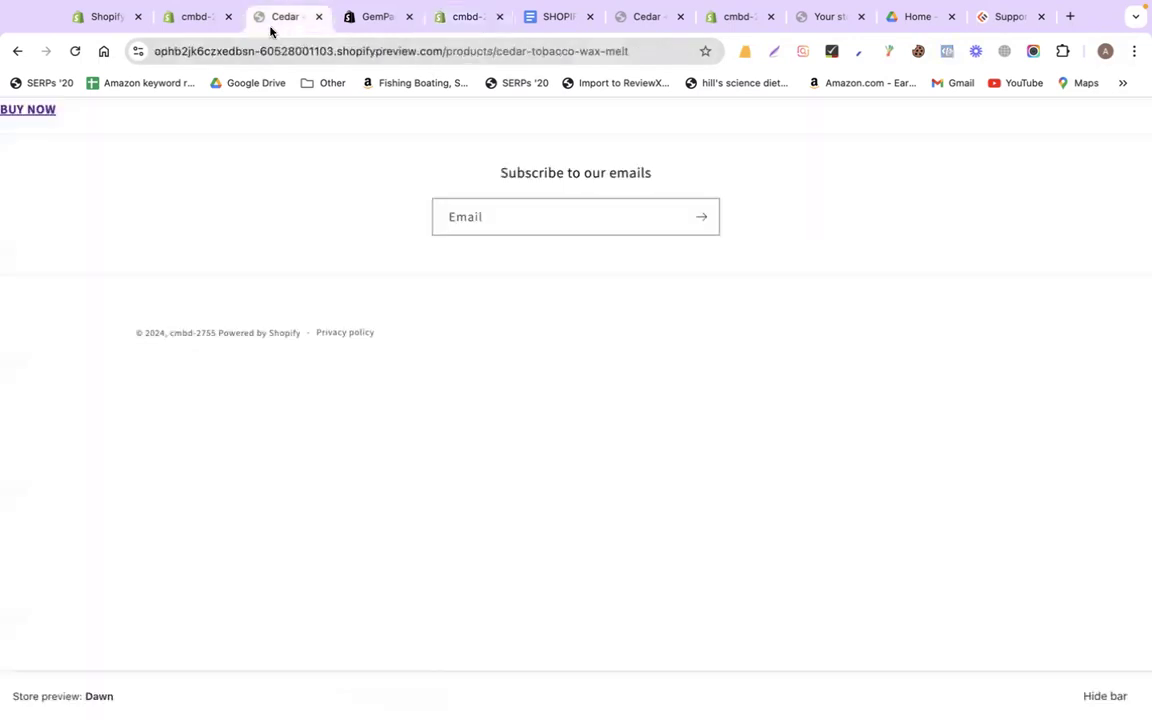
pyautogui.click(192, 20)
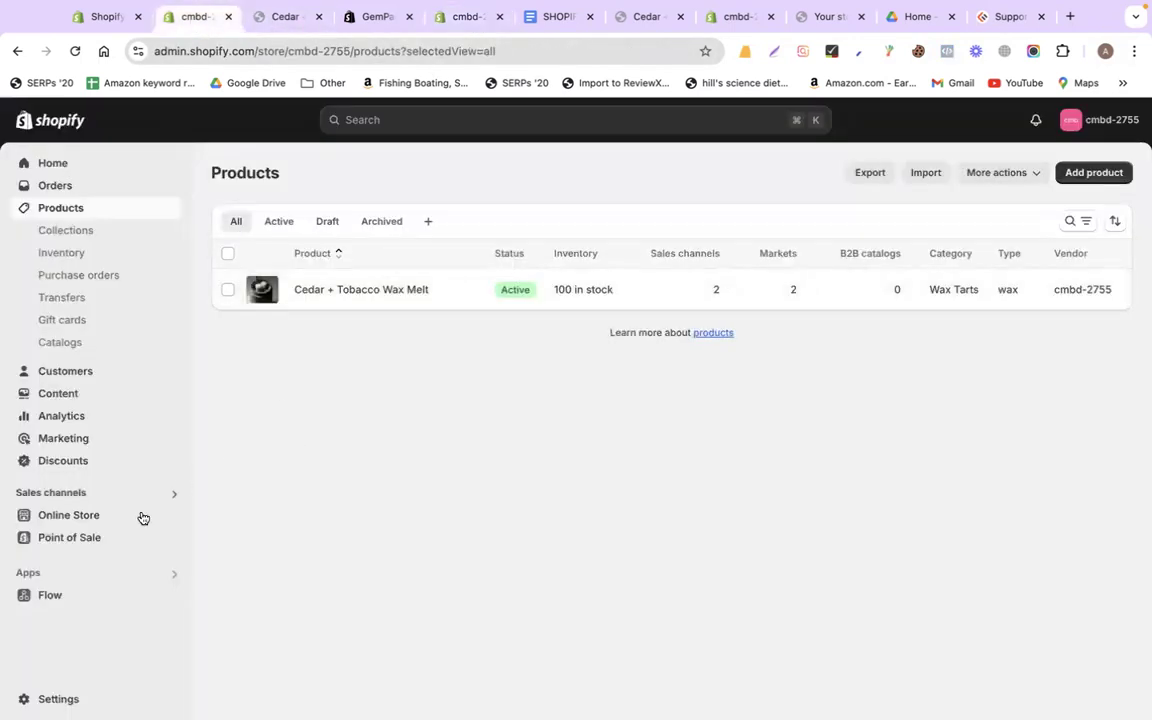
pyautogui.click(267, 20)
pyautogui.click(319, 17)
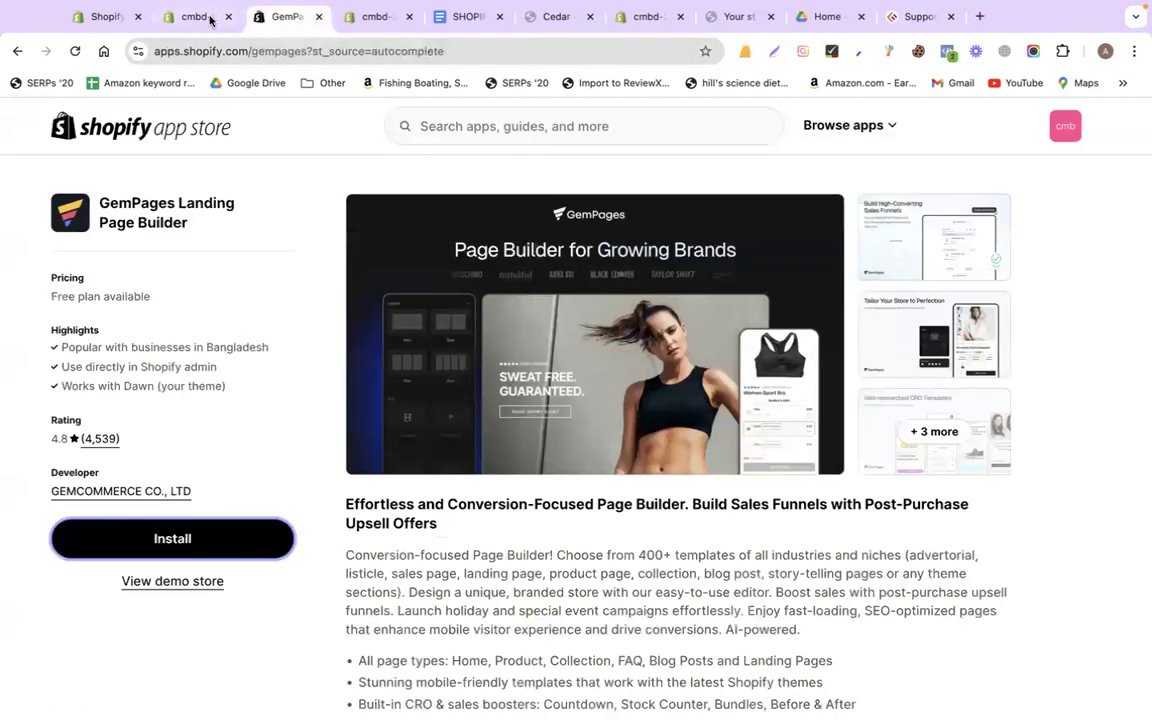
pyautogui.click(197, 17)
# Move the GemPages builder tab left, close the app store listing, and open Settings in a new tab
pyautogui.moveTo(373, 18); pyautogui.dragTo(296, 15)
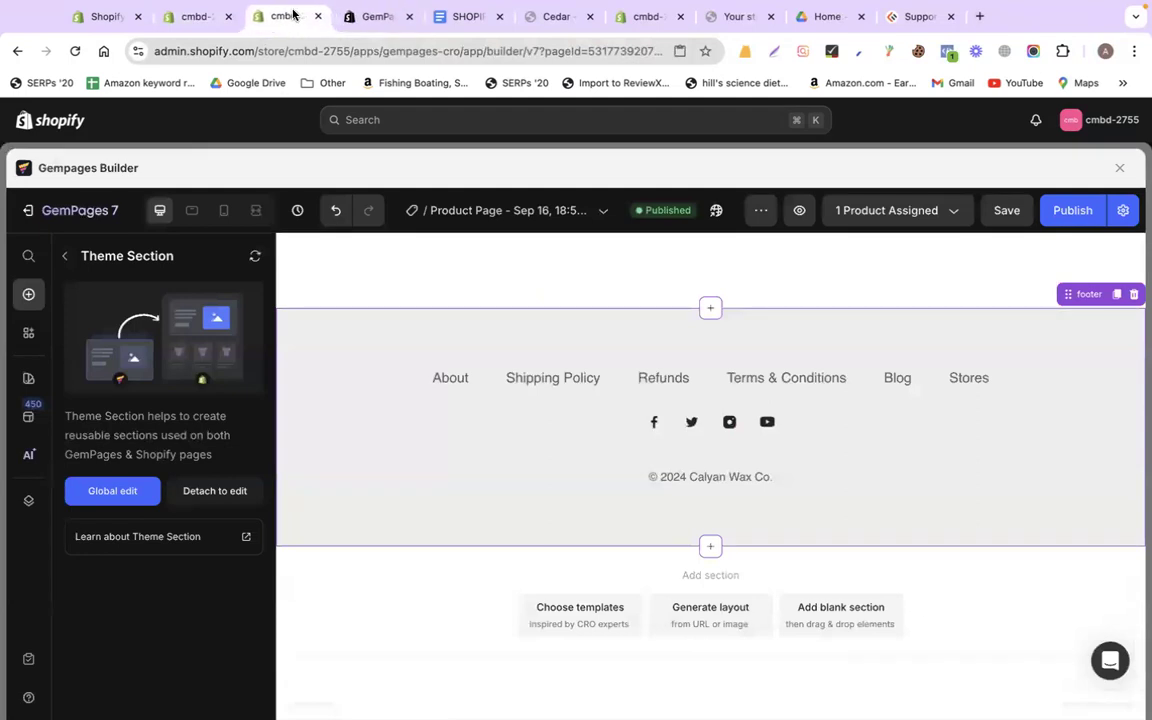
pyautogui.click(380, 25)
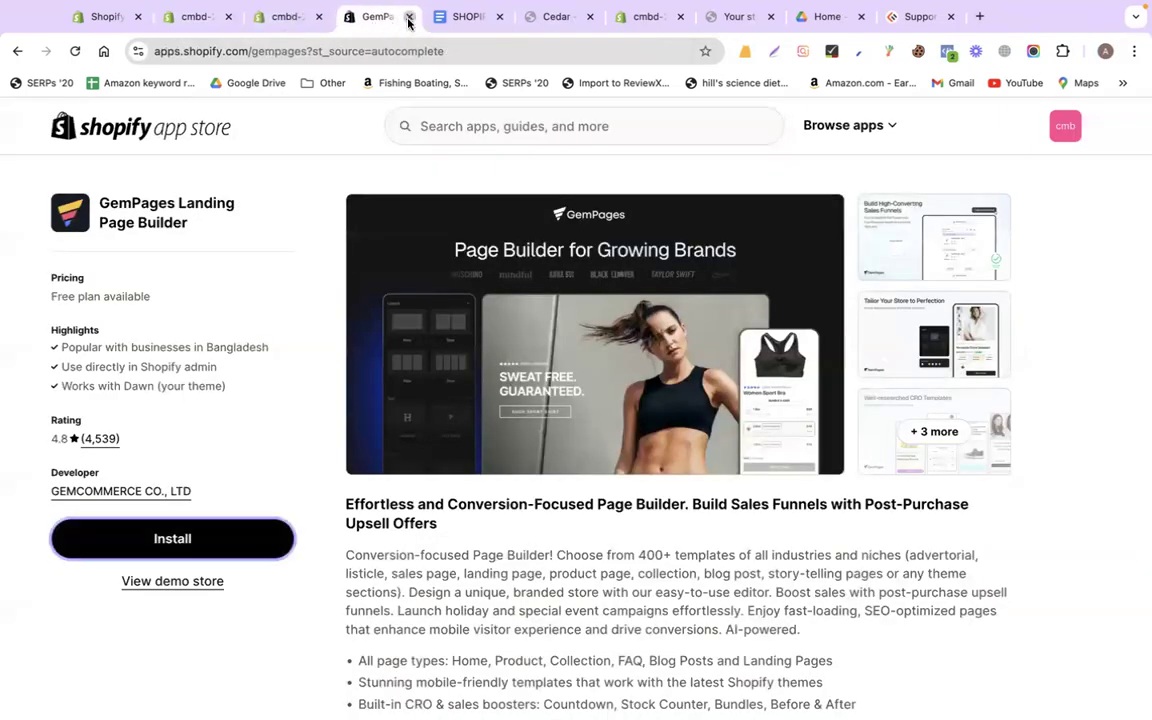
pyautogui.click(408, 18)
pyautogui.click(206, 18)
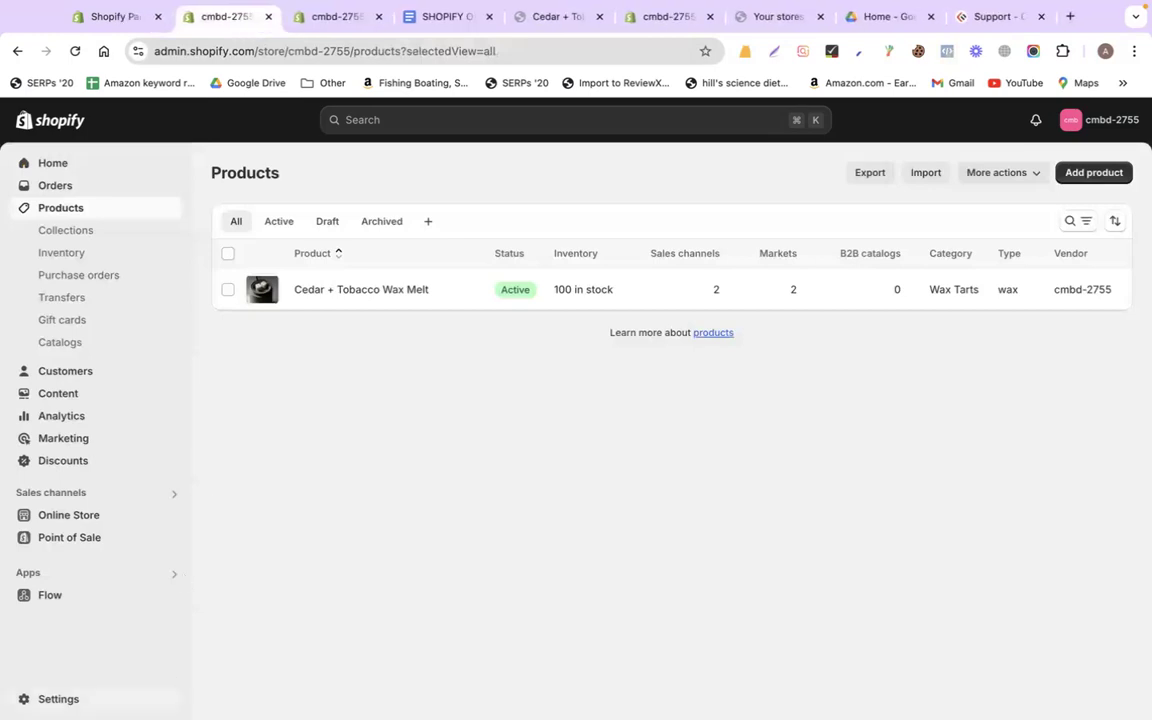
pyautogui.rightClick(78, 700)
pyautogui.click(140, 412)
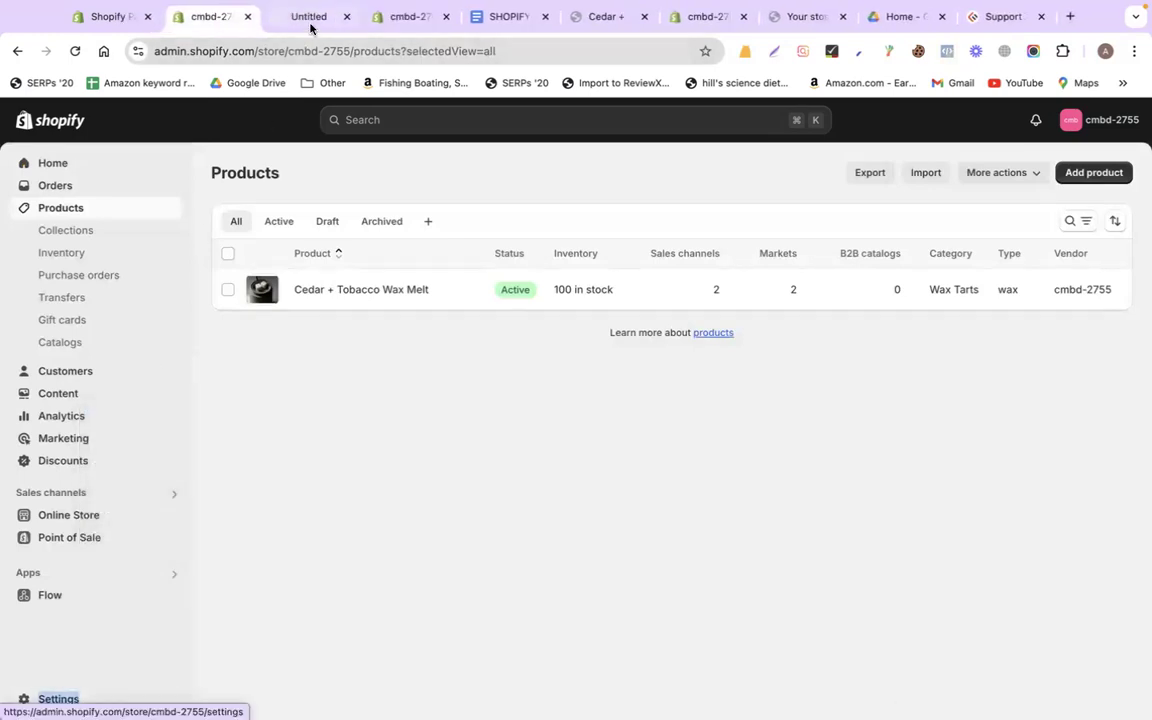
pyautogui.click(309, 20)
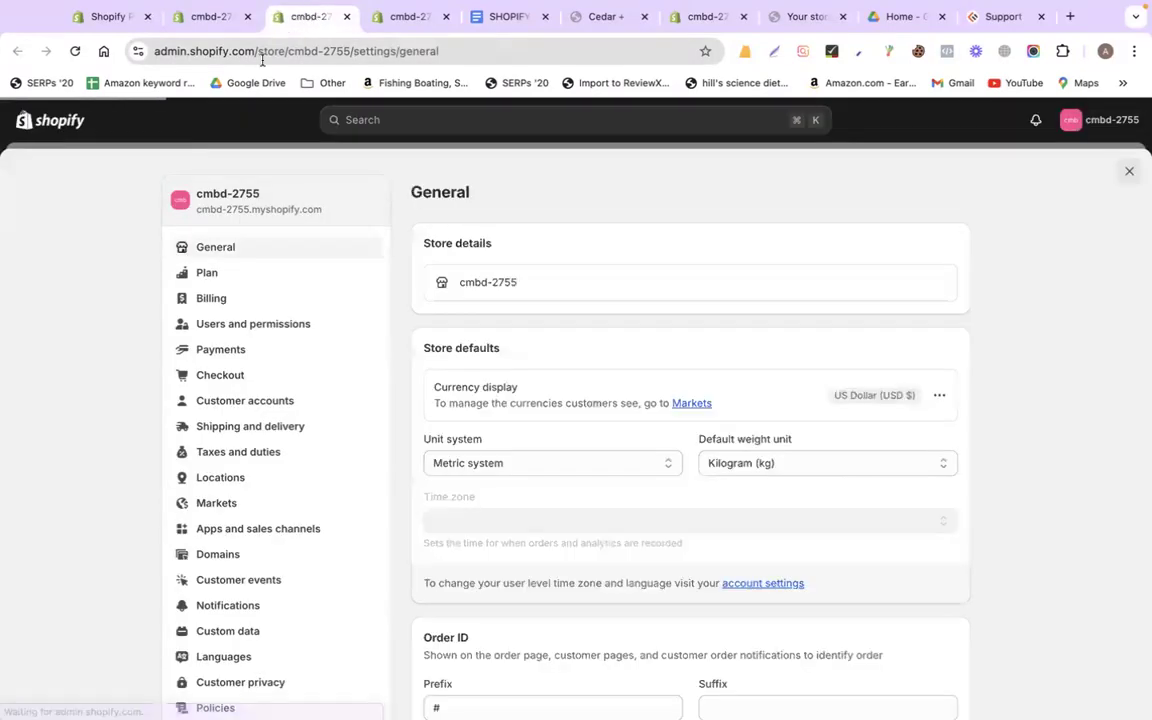
# Open Policies from the Settings sidebar to see the refund, privacy and shipping policies
pyautogui.scroll(-4, 157, 416)
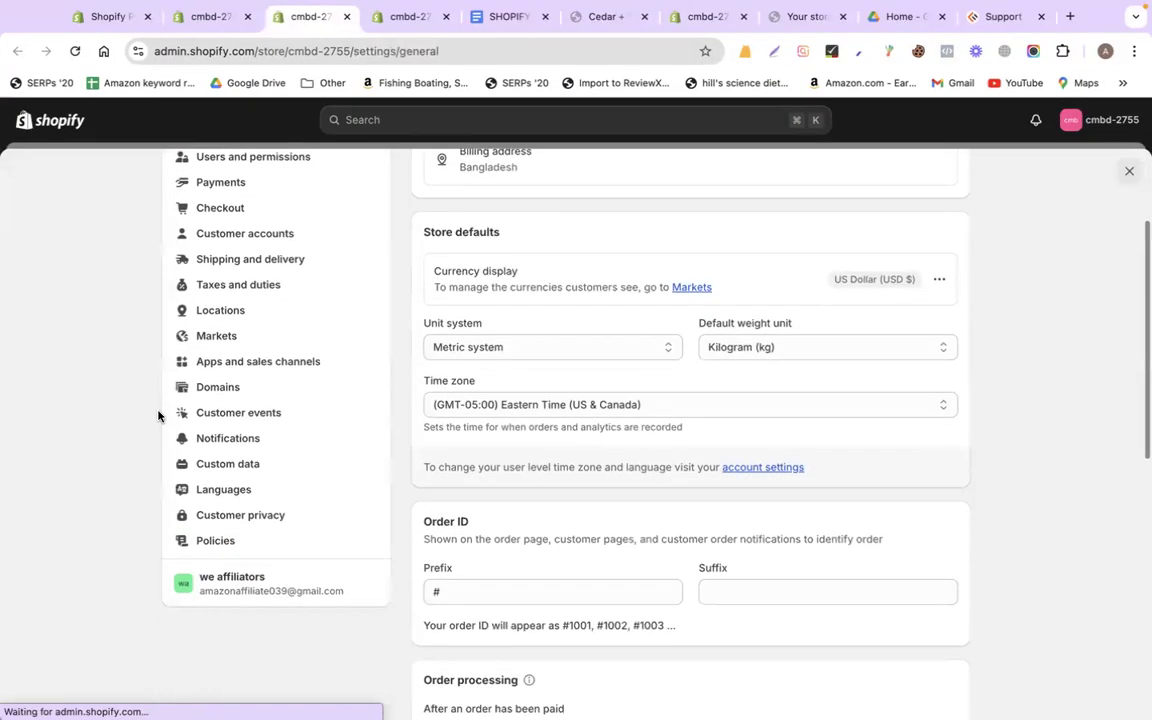
pyautogui.click(248, 544)
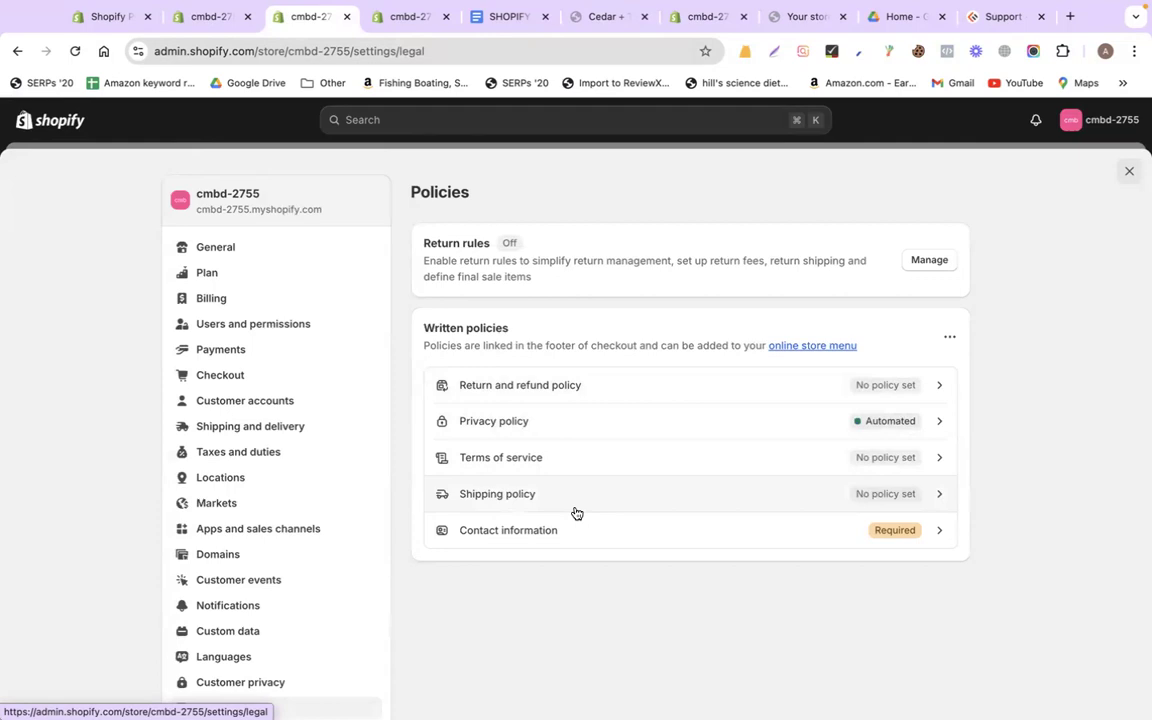
# Fill the Return and refund policy with the standard template and select its title
pyautogui.click(520, 387)
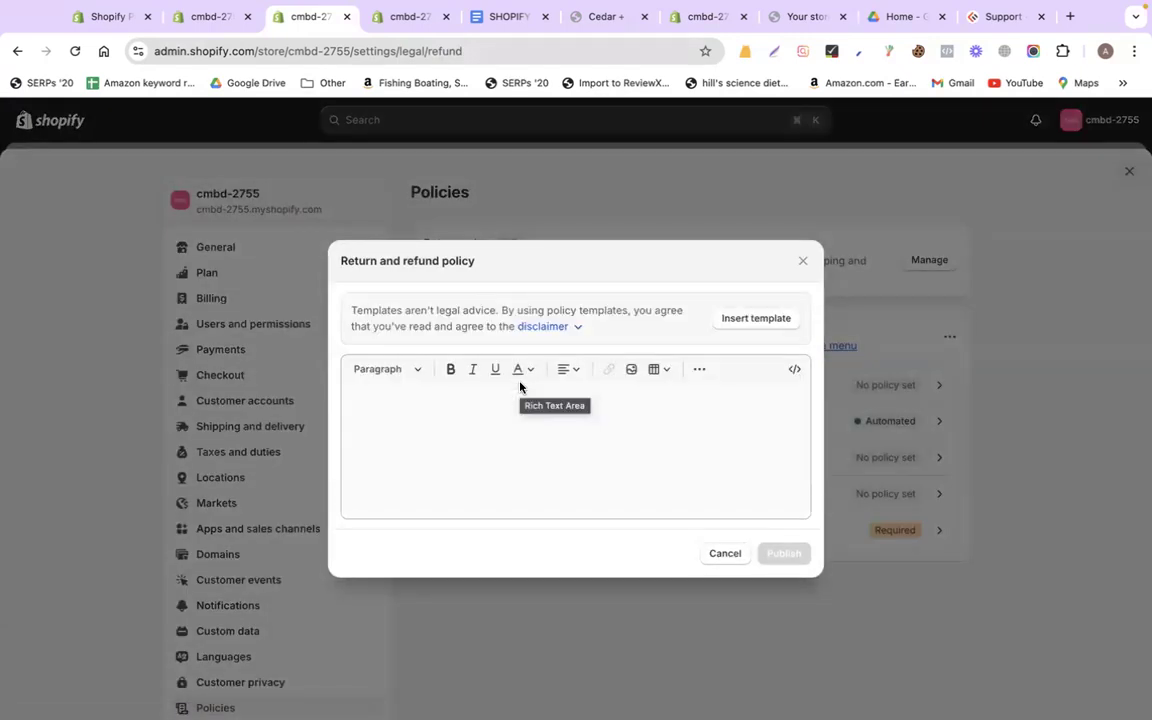
pyautogui.click(513, 410)
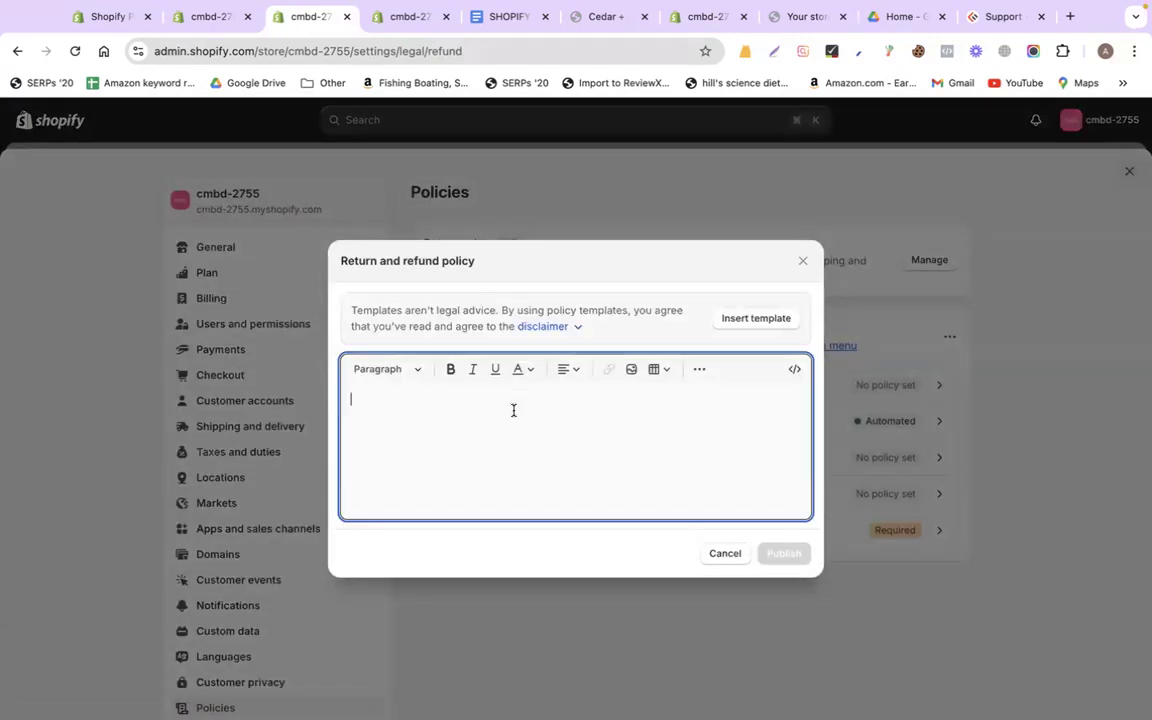
pyautogui.click(739, 322)
pyautogui.click(352, 416)
pyautogui.scroll(5, 600, 410)
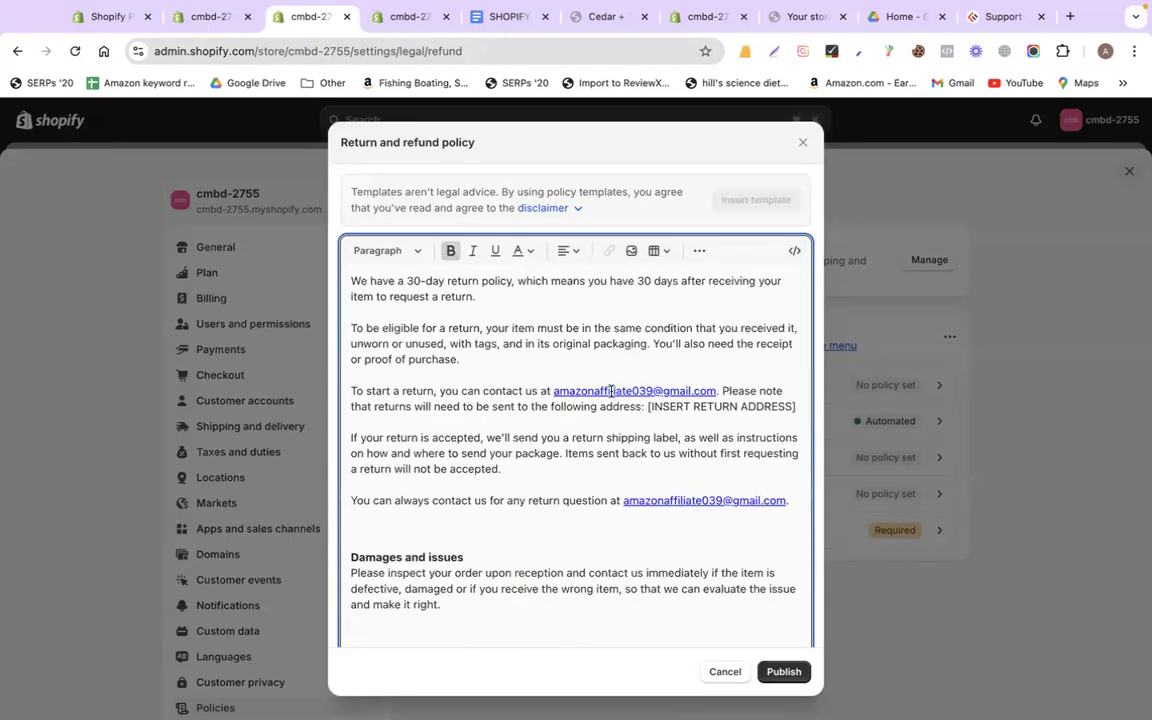
pyautogui.click(597, 390)
pyautogui.scroll(-10, 584, 540)
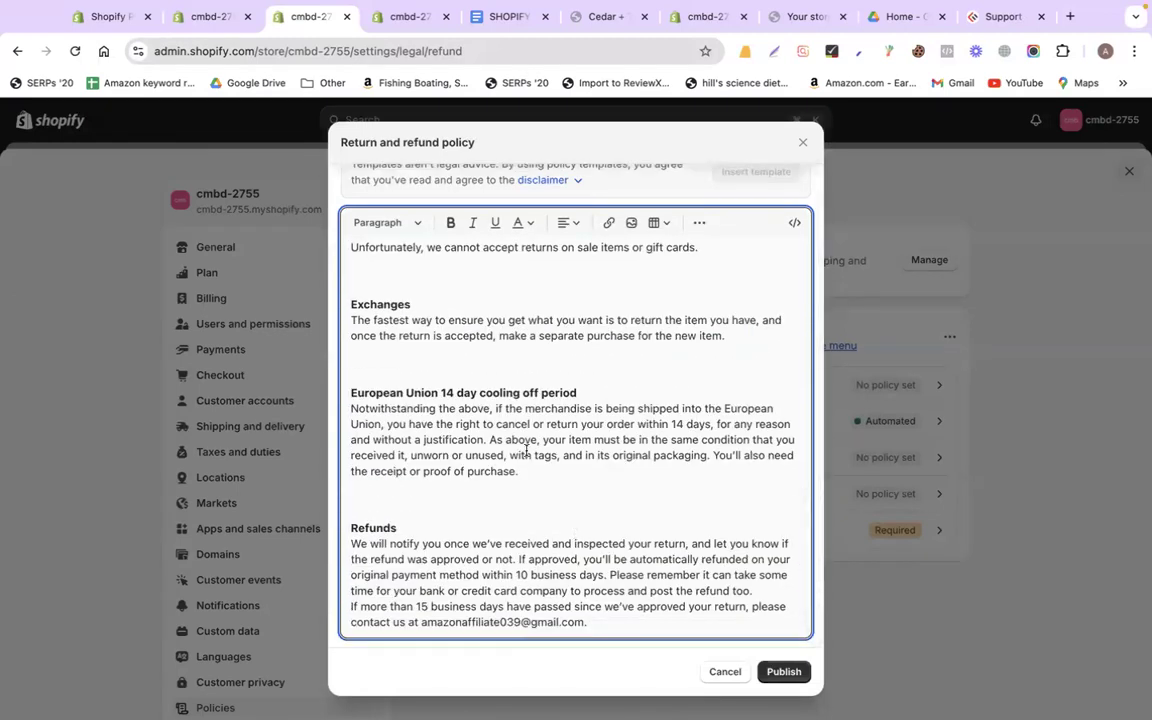
pyautogui.scroll(10, 527, 450)
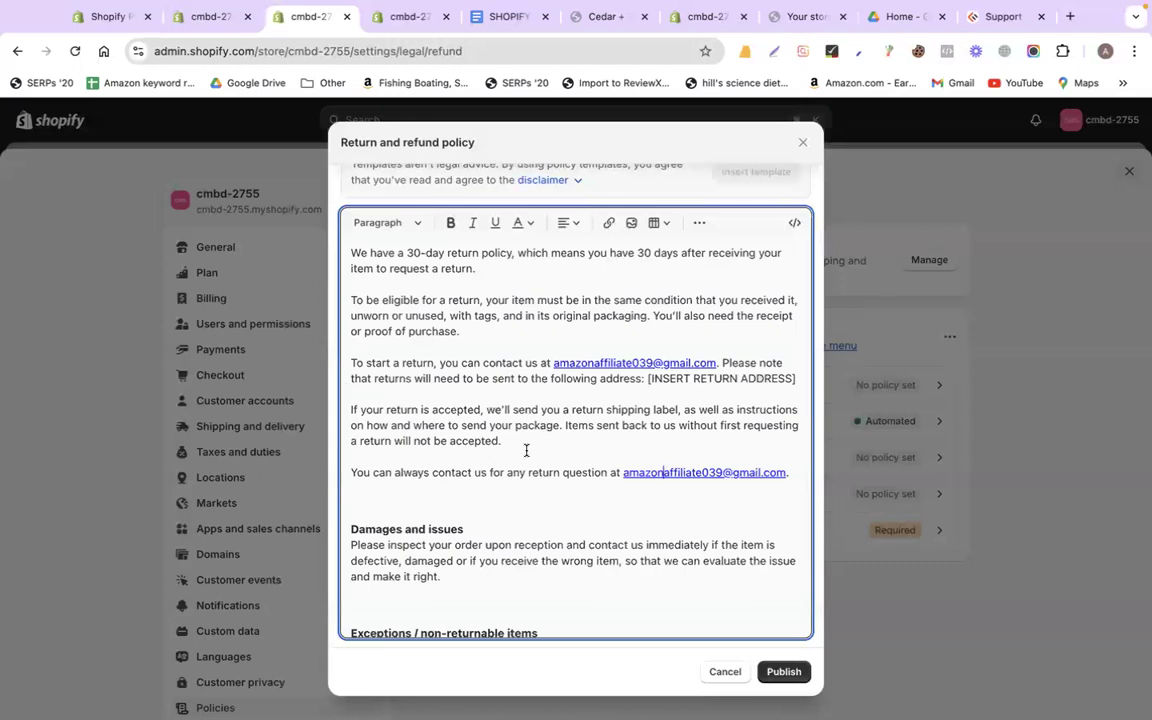
pyautogui.click(433, 288)
pyautogui.scroll(1, 433, 288)
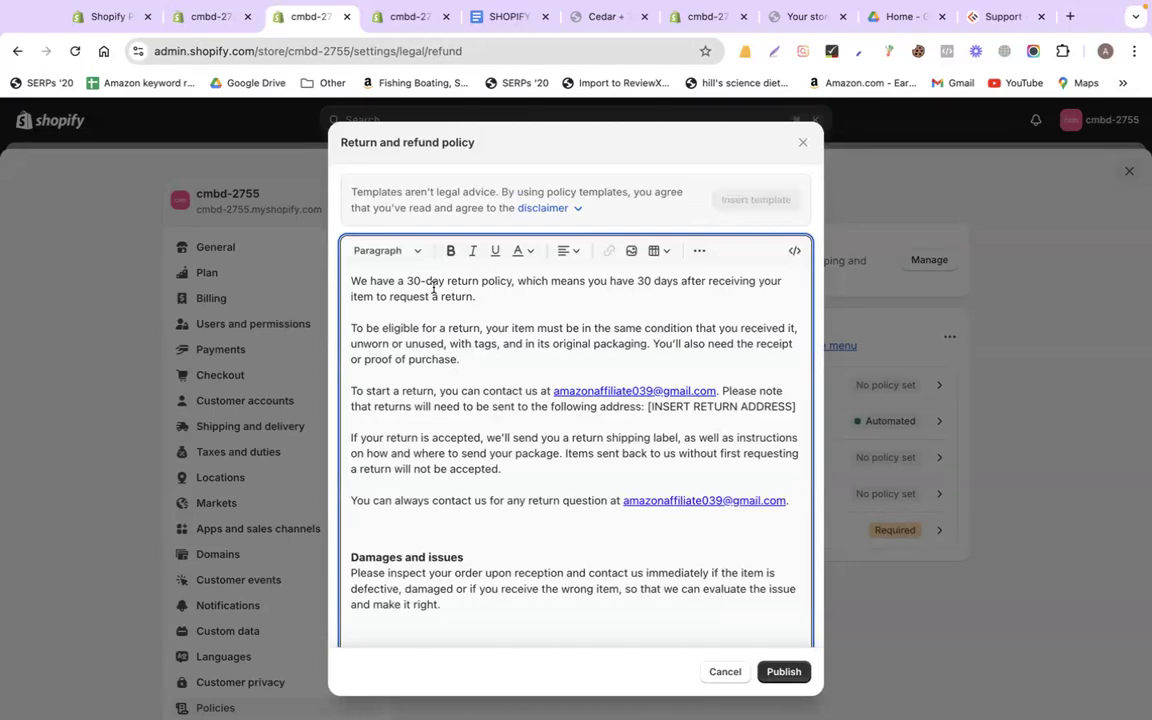
pyautogui.moveTo(340, 142); pyautogui.dragTo(481, 147)
pyautogui.press('super+c')
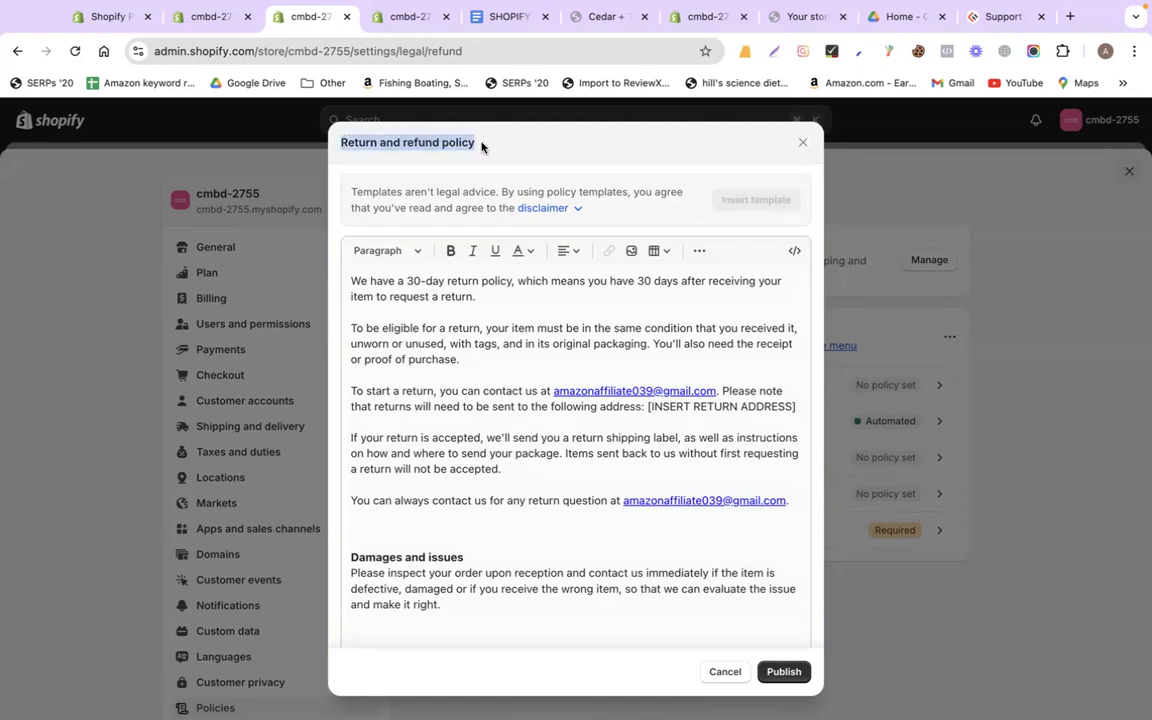
# Start a new store page under Online Store > Pages titled 'Return and refund policy'
pyautogui.click(211, 20)
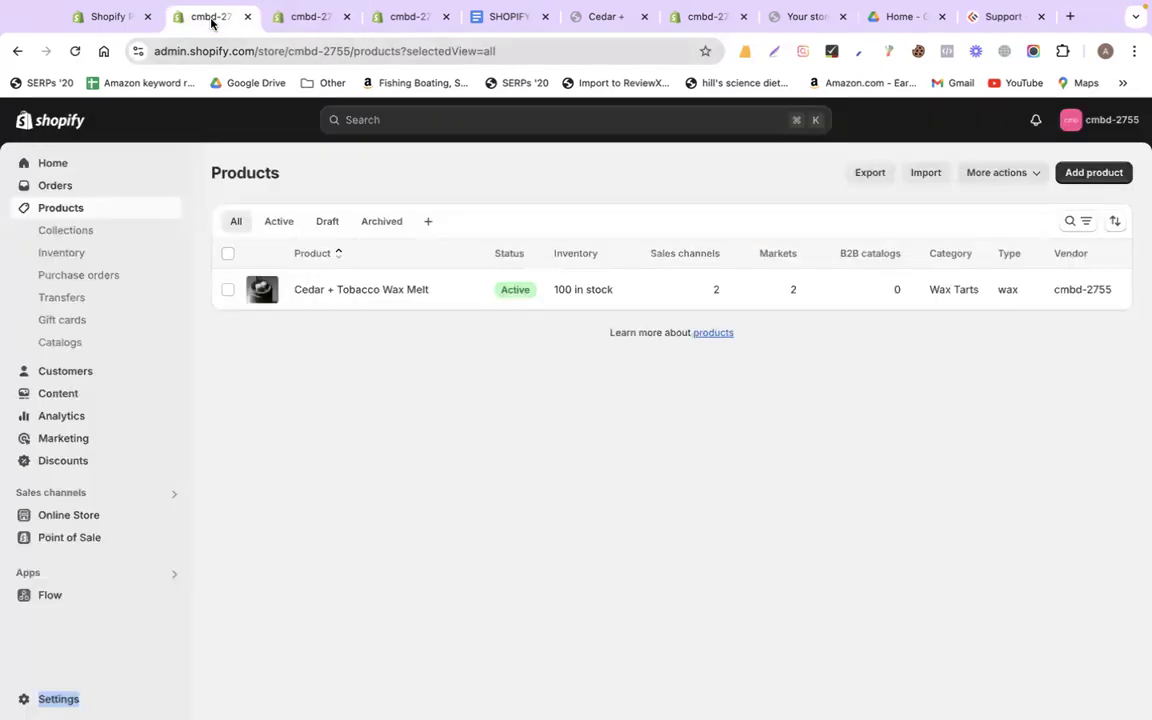
pyautogui.click(76, 516)
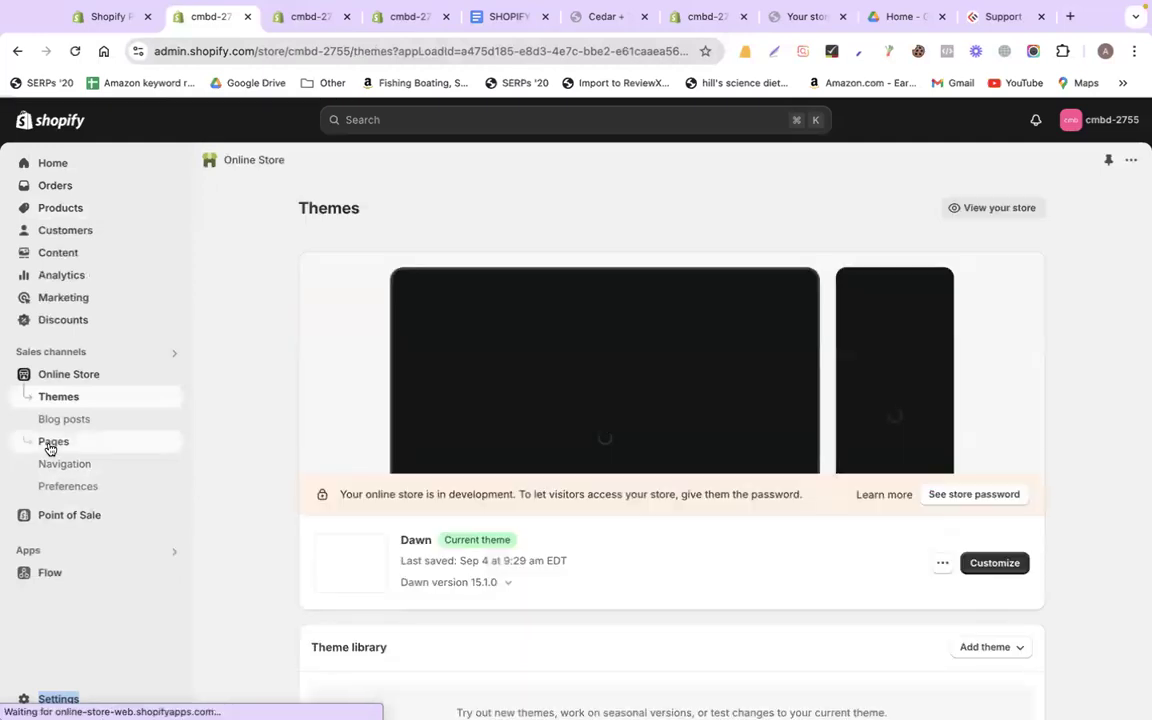
pyautogui.click(52, 443)
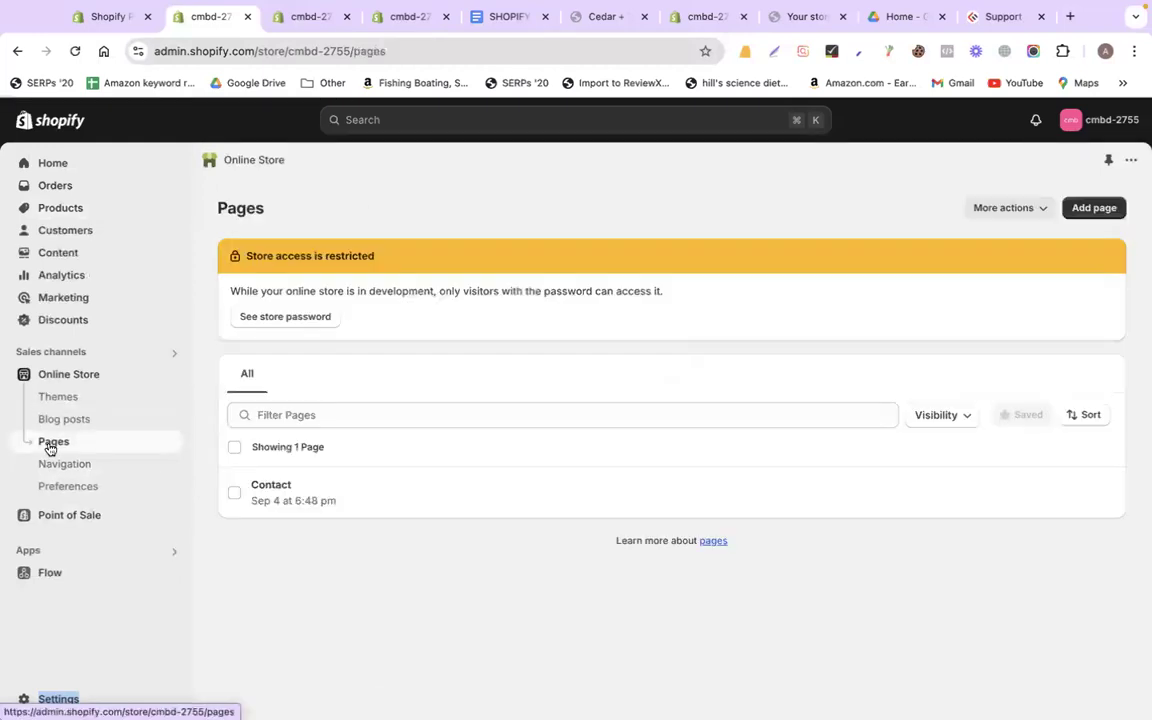
pyautogui.click(1116, 208)
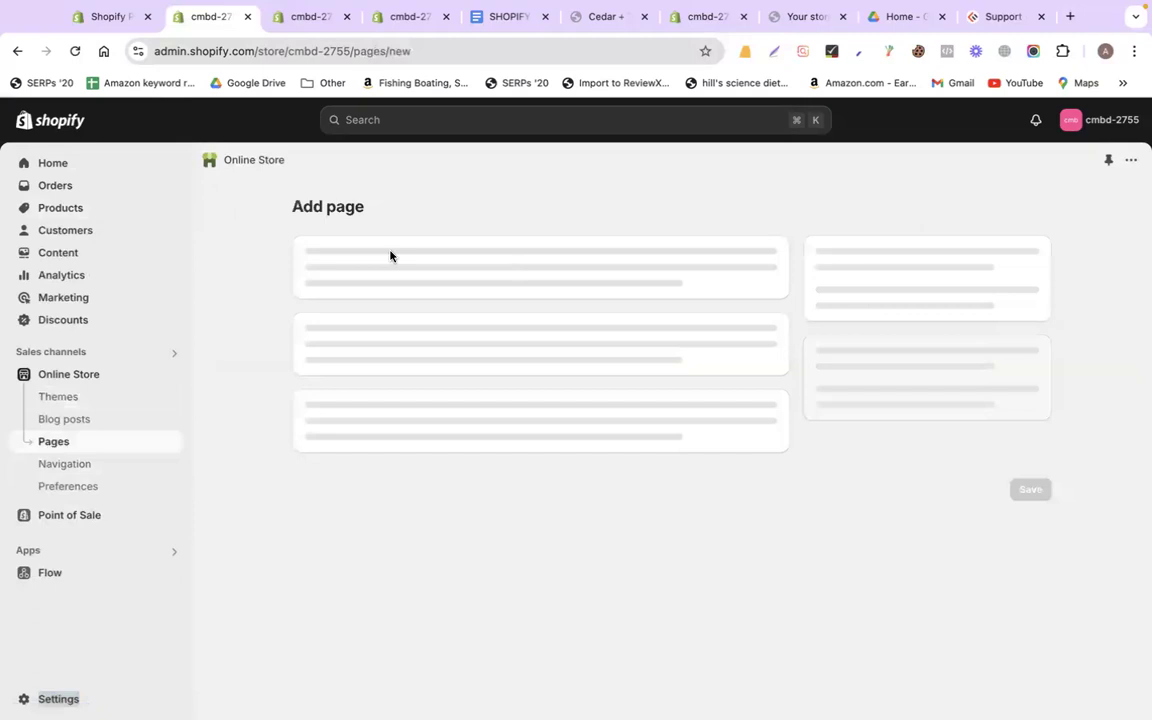
pyautogui.click(391, 283)
pyautogui.press('super+v')
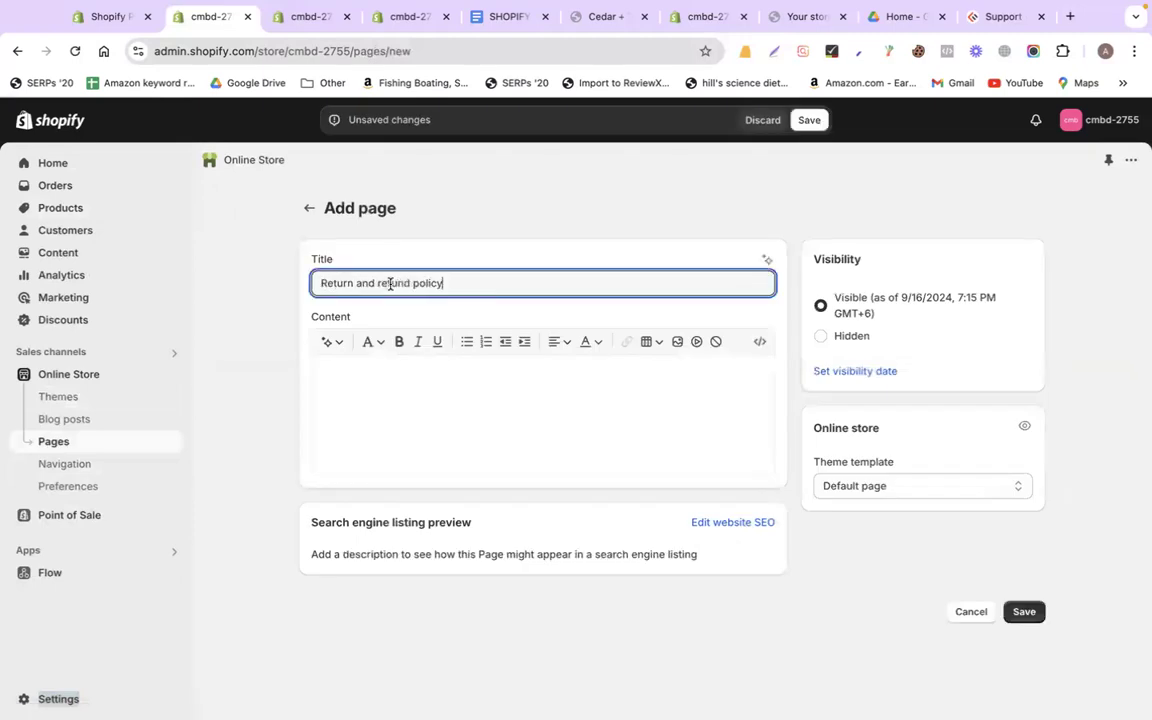
# Copy the refund policy text into the new page's content and save the page
pyautogui.click(313, 17)
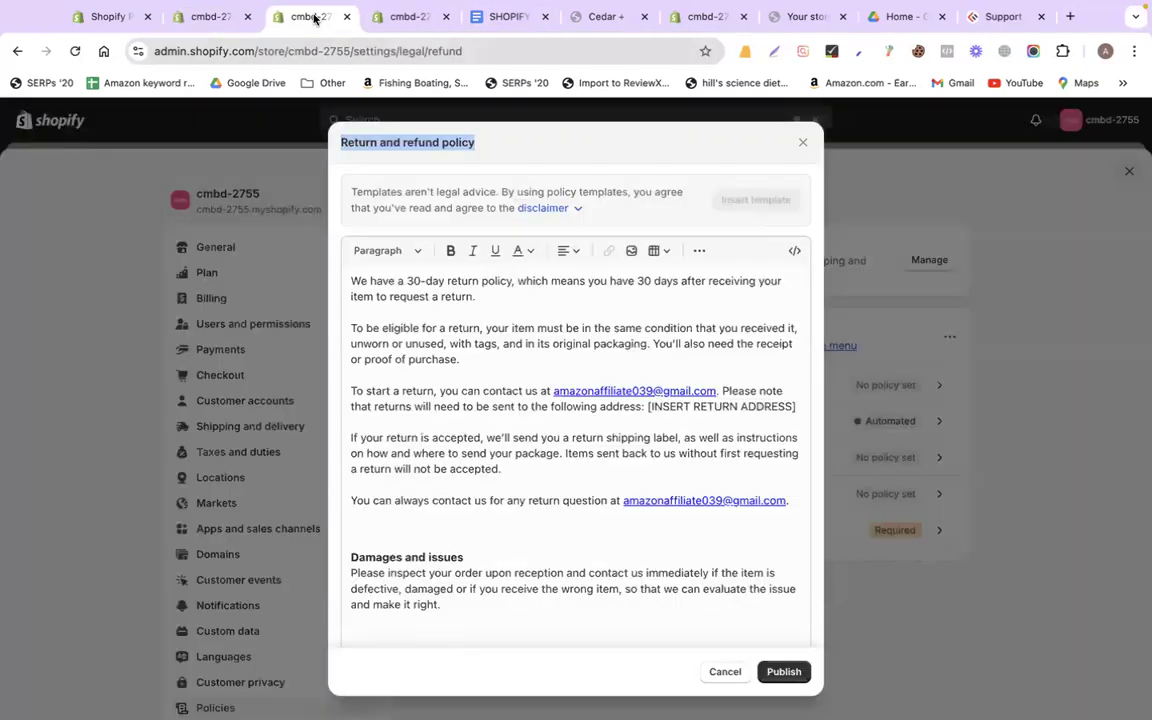
pyautogui.press('super+a')
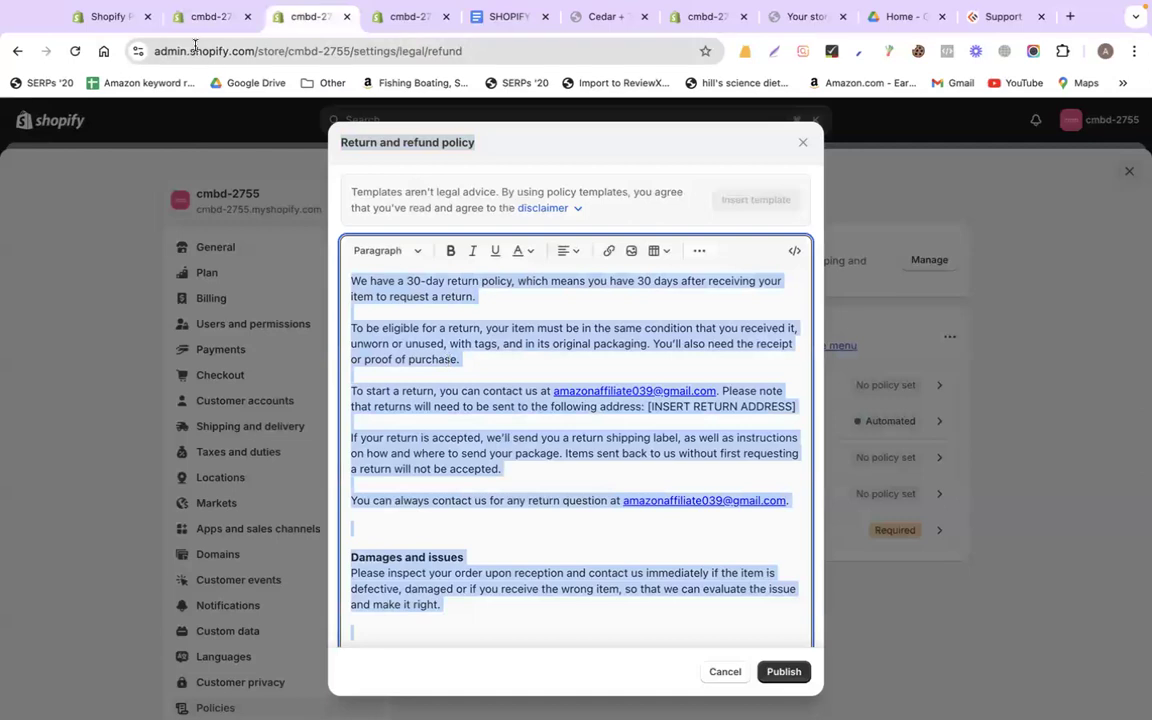
pyautogui.press('super+c')
pyautogui.click(188, 30)
pyautogui.click(355, 375)
pyautogui.press('super+v')
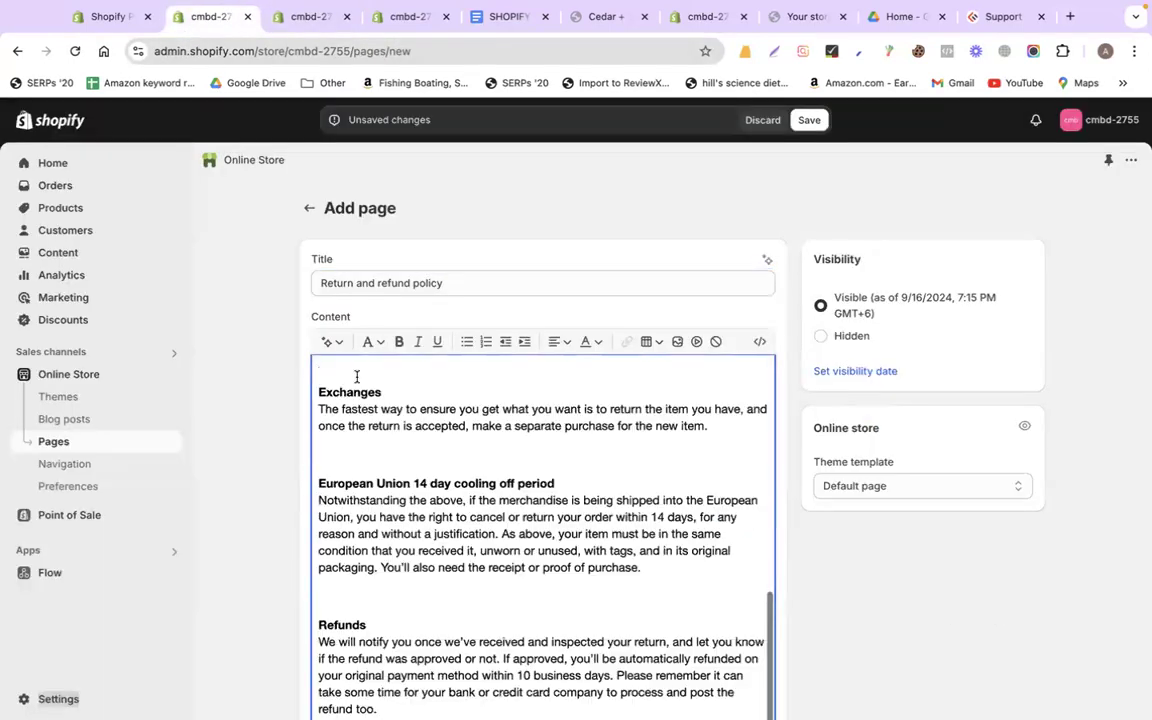
pyautogui.scroll(-5, 968, 633)
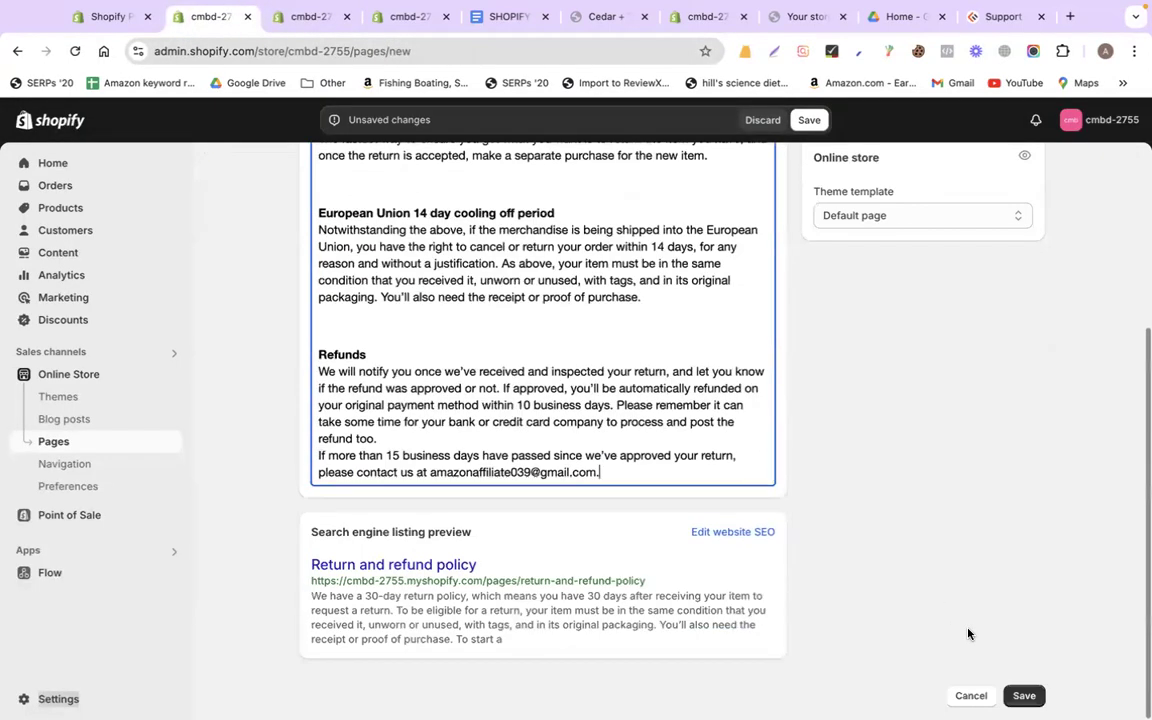
pyautogui.click(1023, 695)
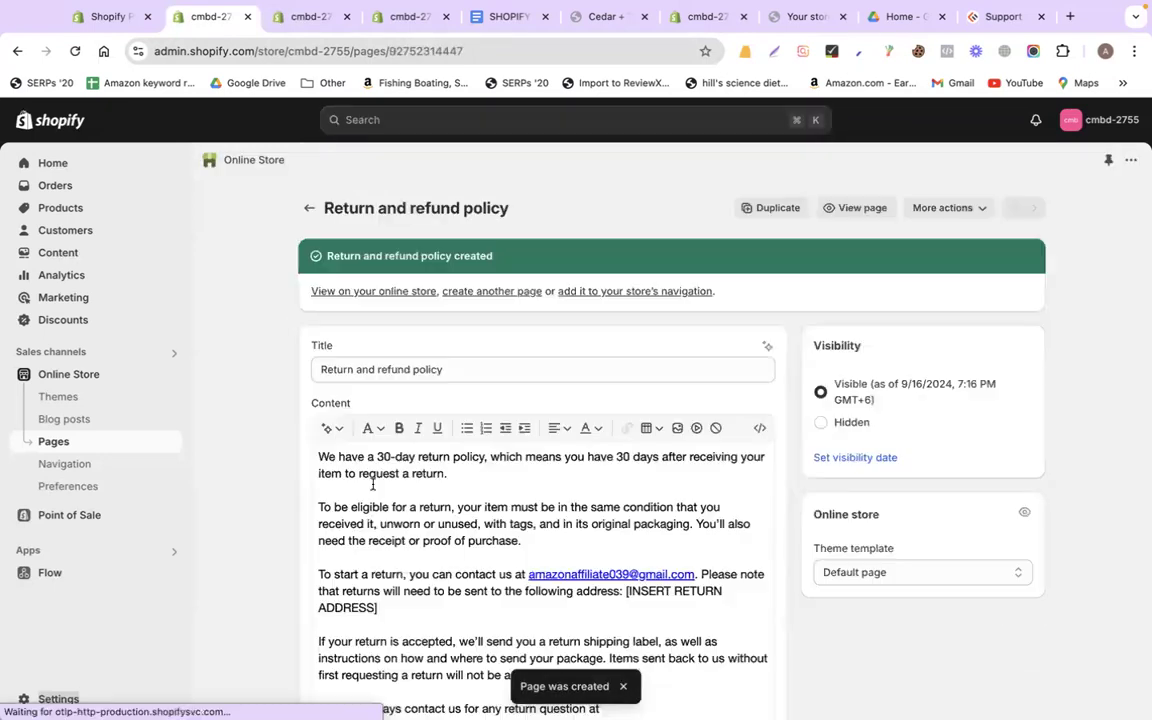
# Start another new store page and close the refund policy dialog
pyautogui.click(48, 447)
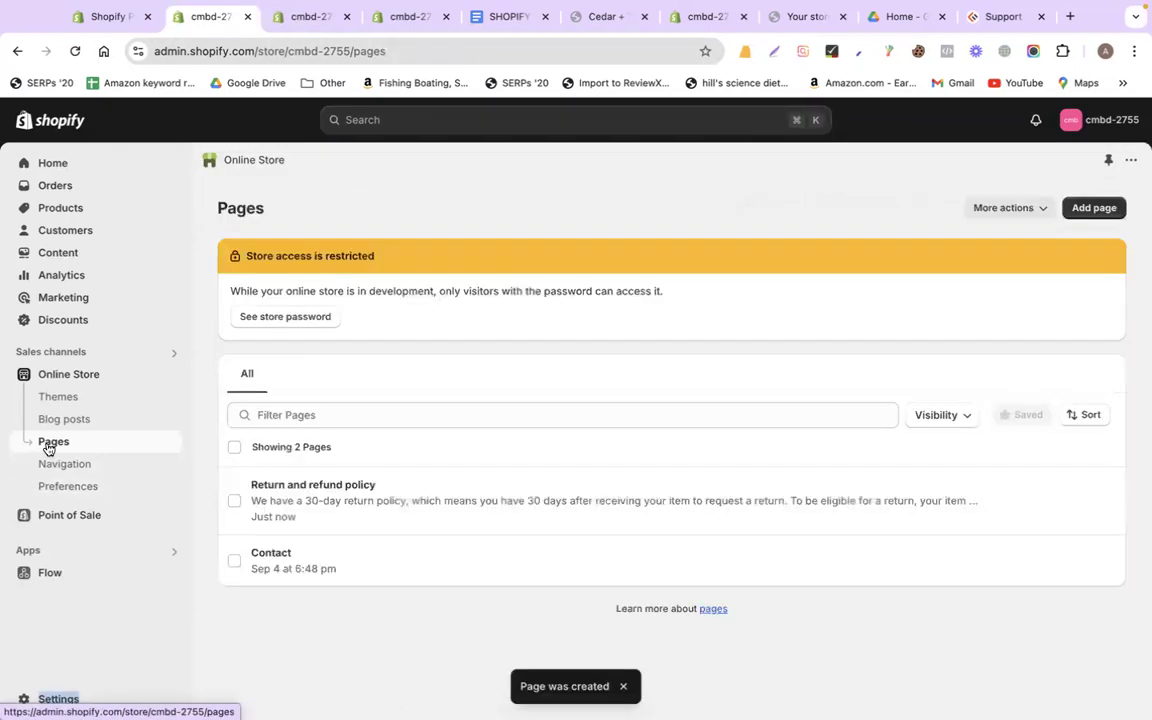
pyautogui.click(1075, 211)
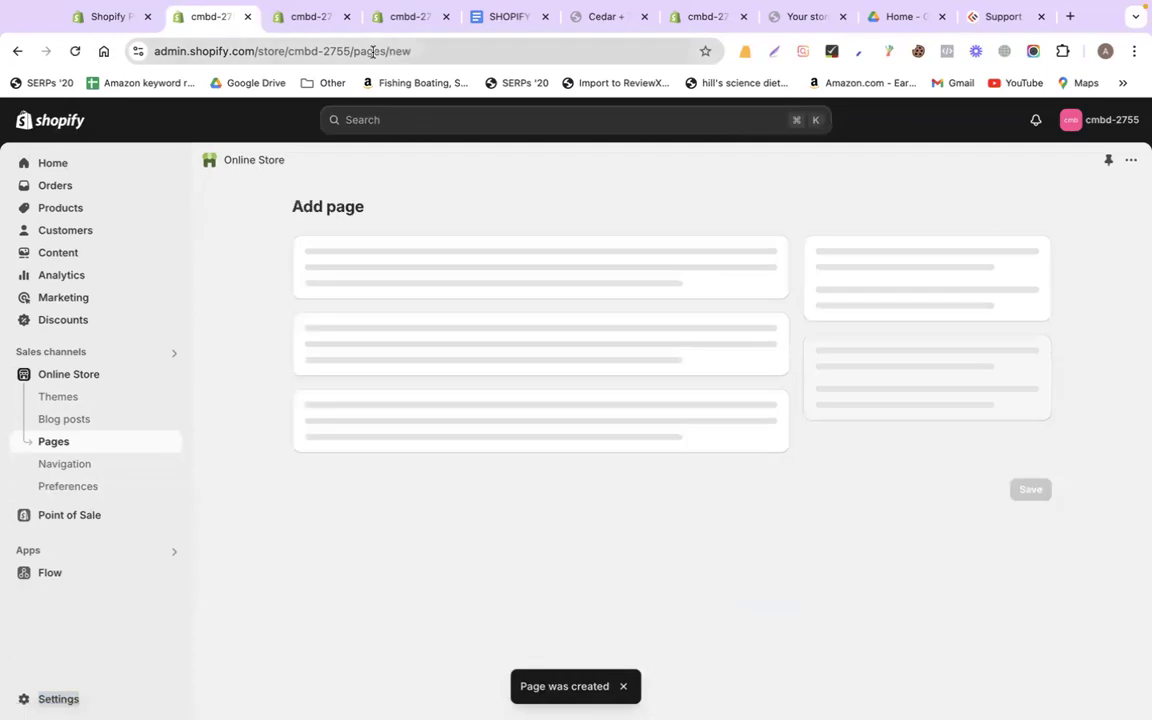
pyautogui.click(297, 26)
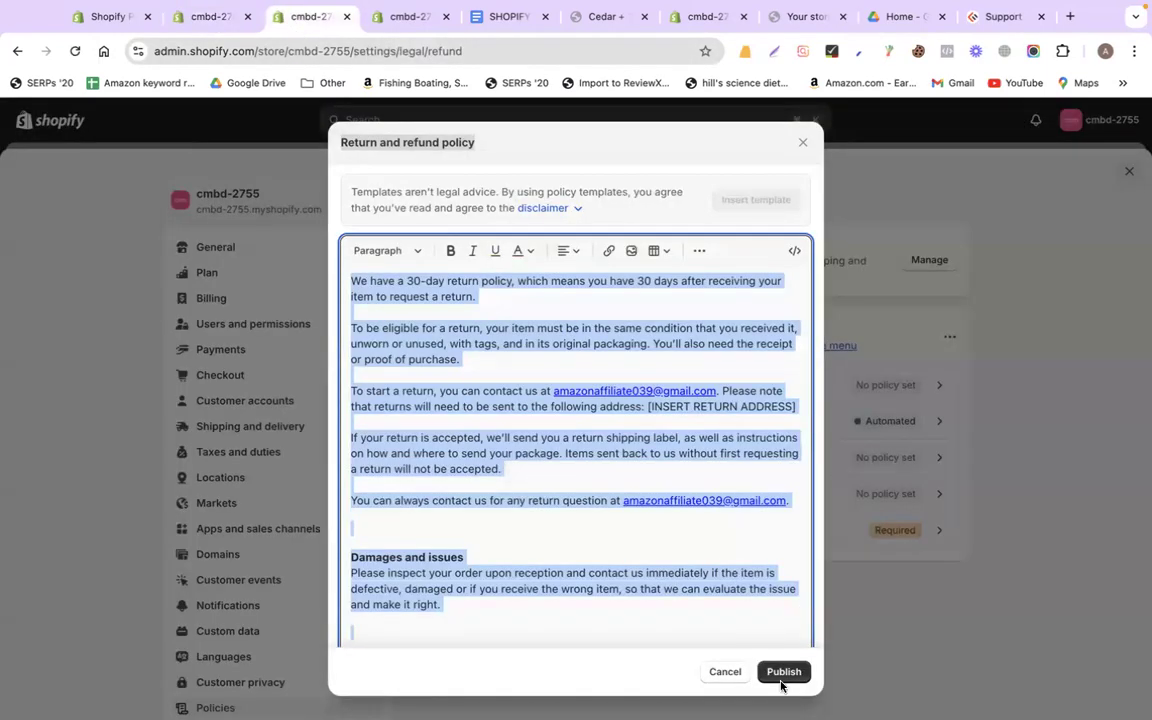
pyautogui.click(802, 142)
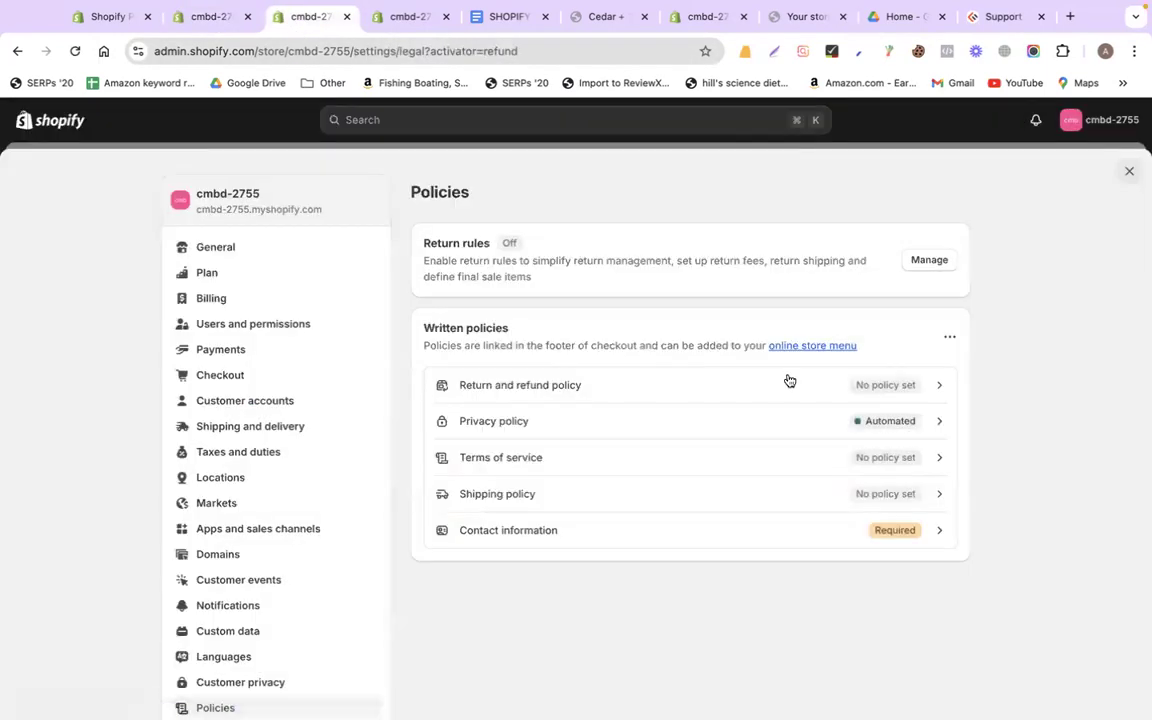
# Open the Privacy policy and paste 'Privacy policy' as the new page's title
pyautogui.click(682, 425)
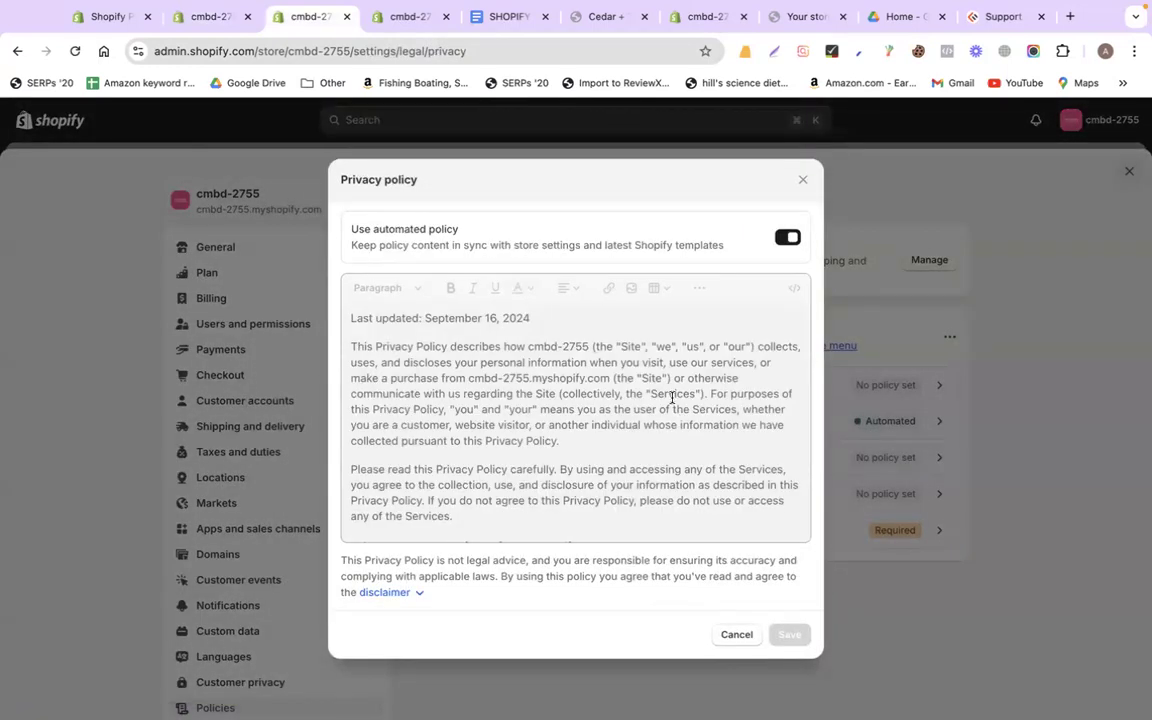
pyautogui.scroll(-8, 672, 398)
pyautogui.press('super+a')
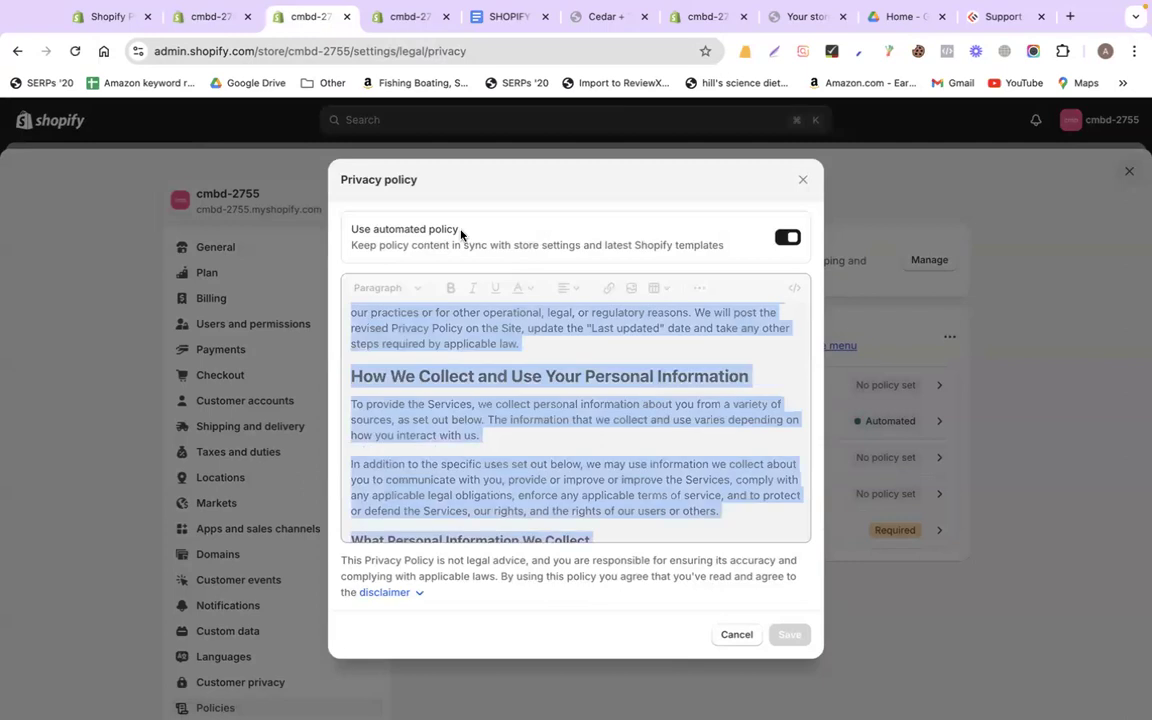
pyautogui.moveTo(417, 180); pyautogui.dragTo(341, 180)
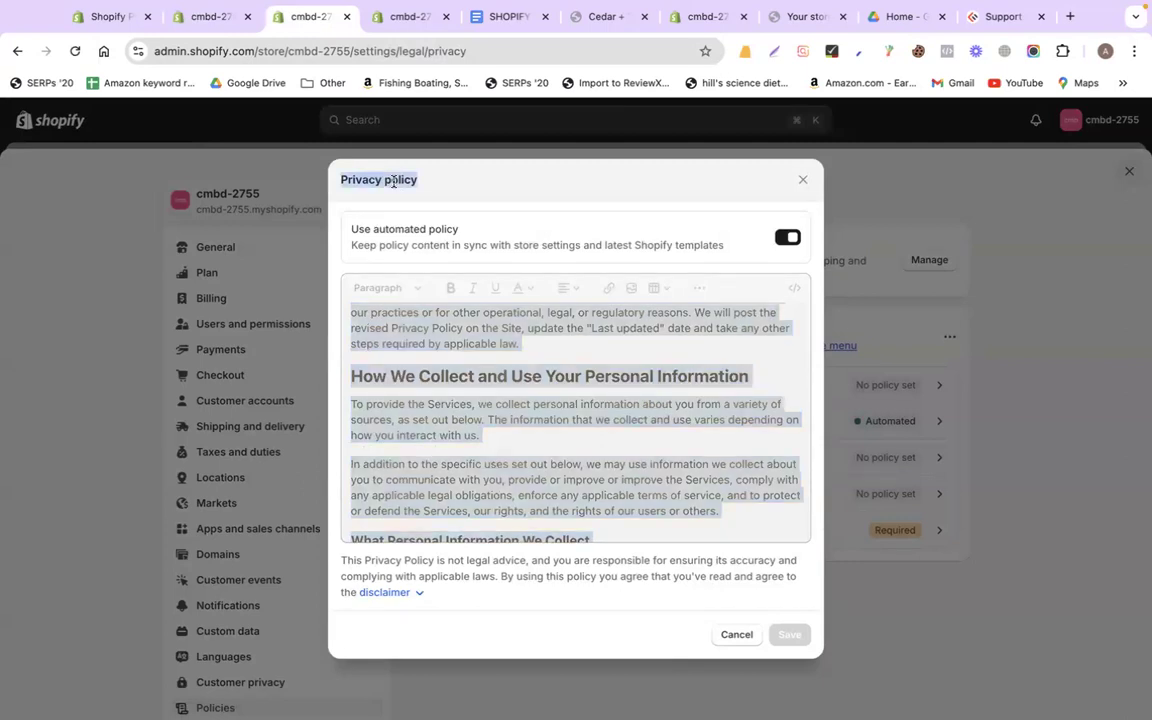
pyautogui.click(200, 24)
pyautogui.click(351, 283)
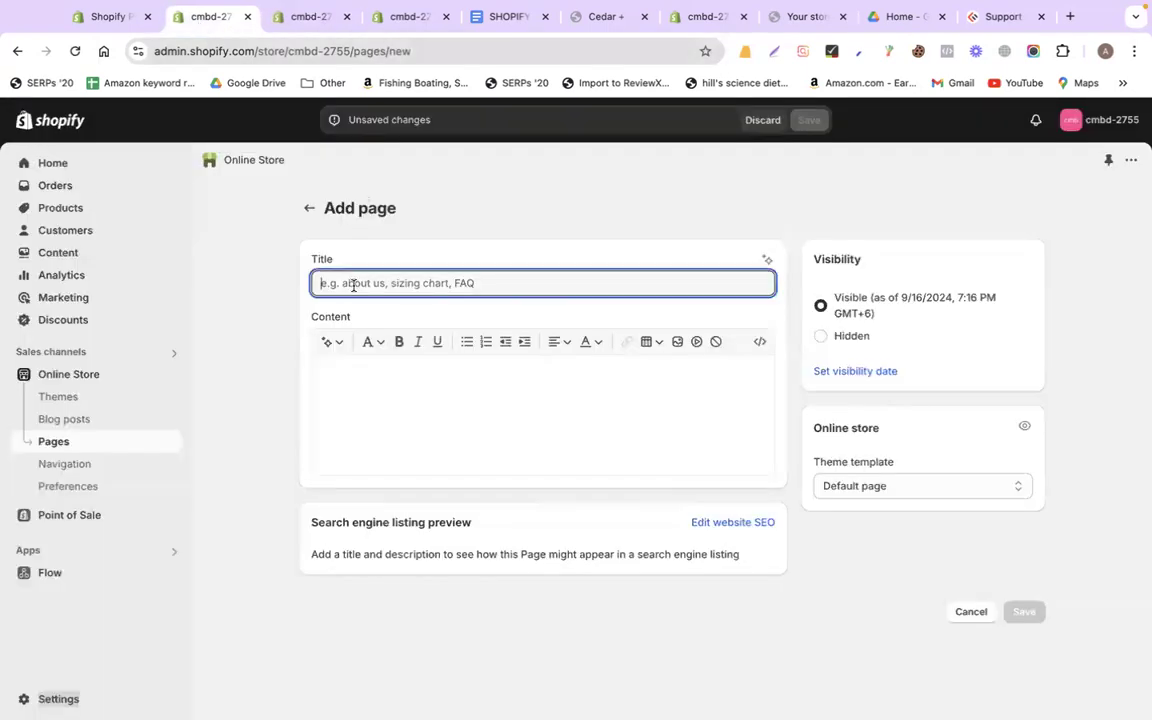
pyautogui.press('super+v')
# Paste the privacy policy text into the page content and save the page
pyautogui.click(309, 20)
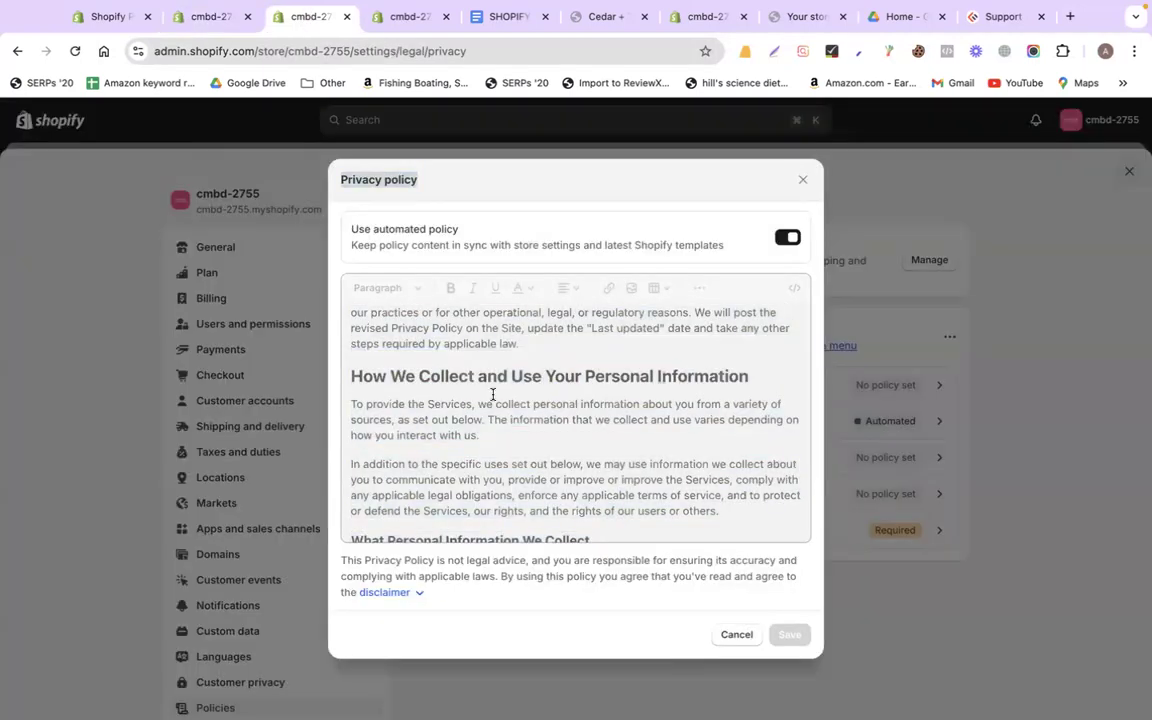
pyautogui.click(205, 18)
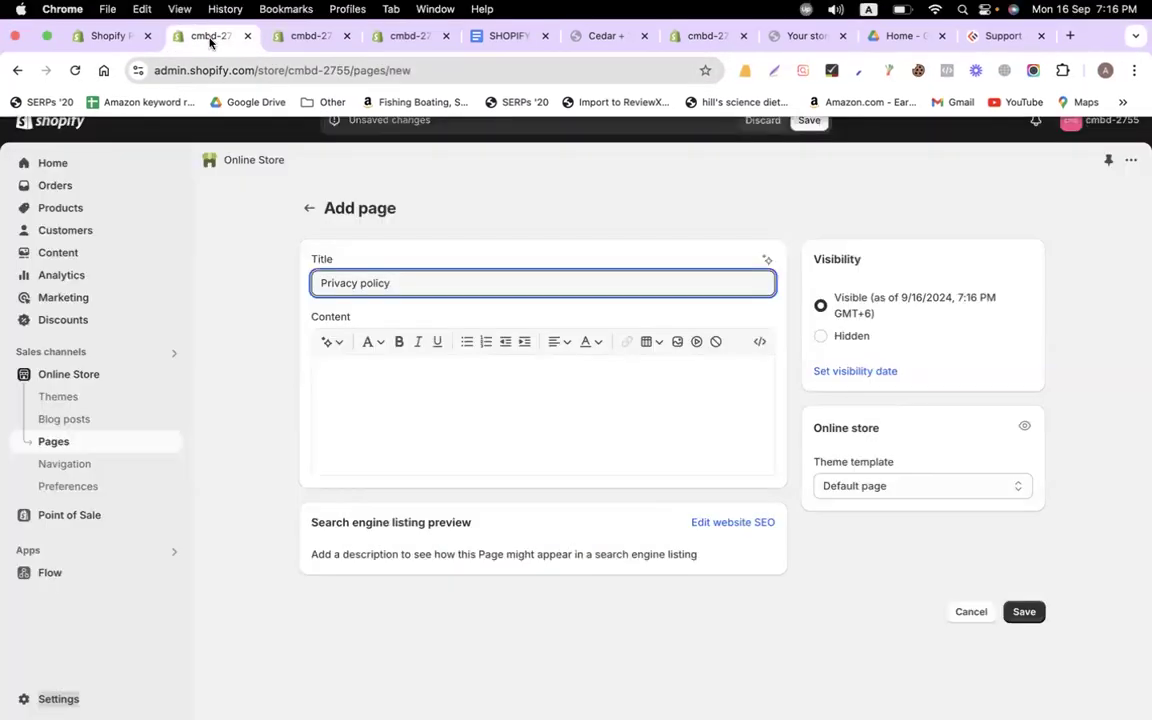
pyautogui.click(414, 431)
pyautogui.press('super+v')
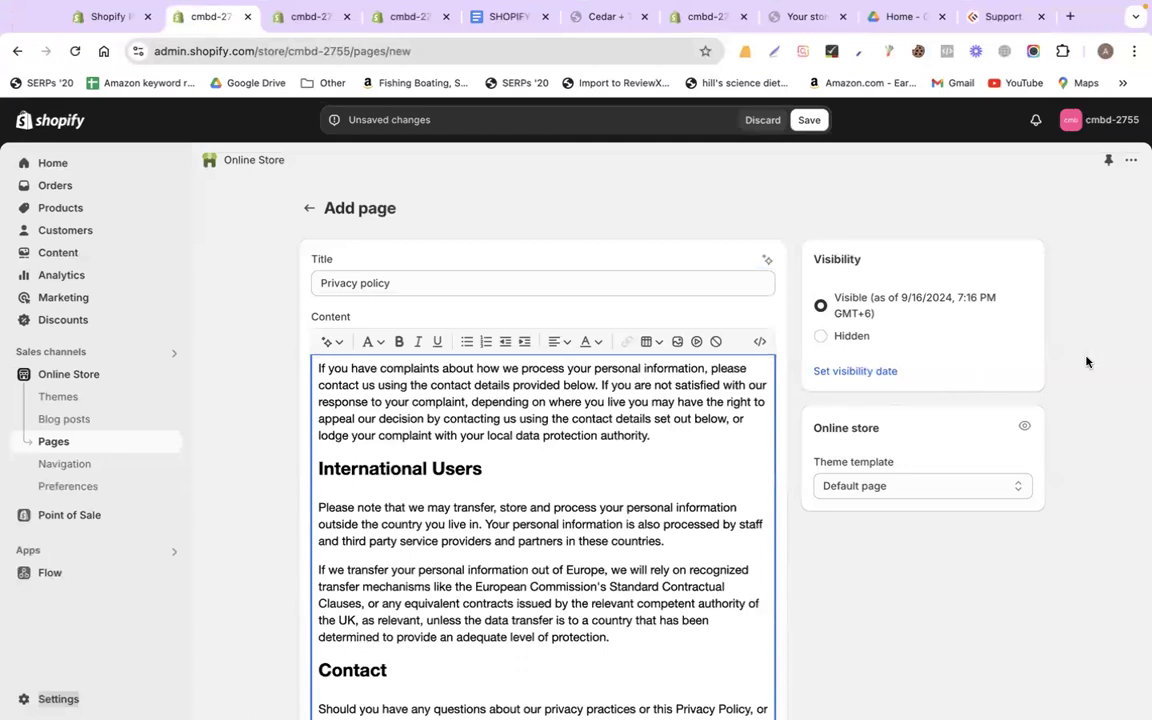
pyautogui.scroll(-5, 1100, 362)
pyautogui.click(1026, 692)
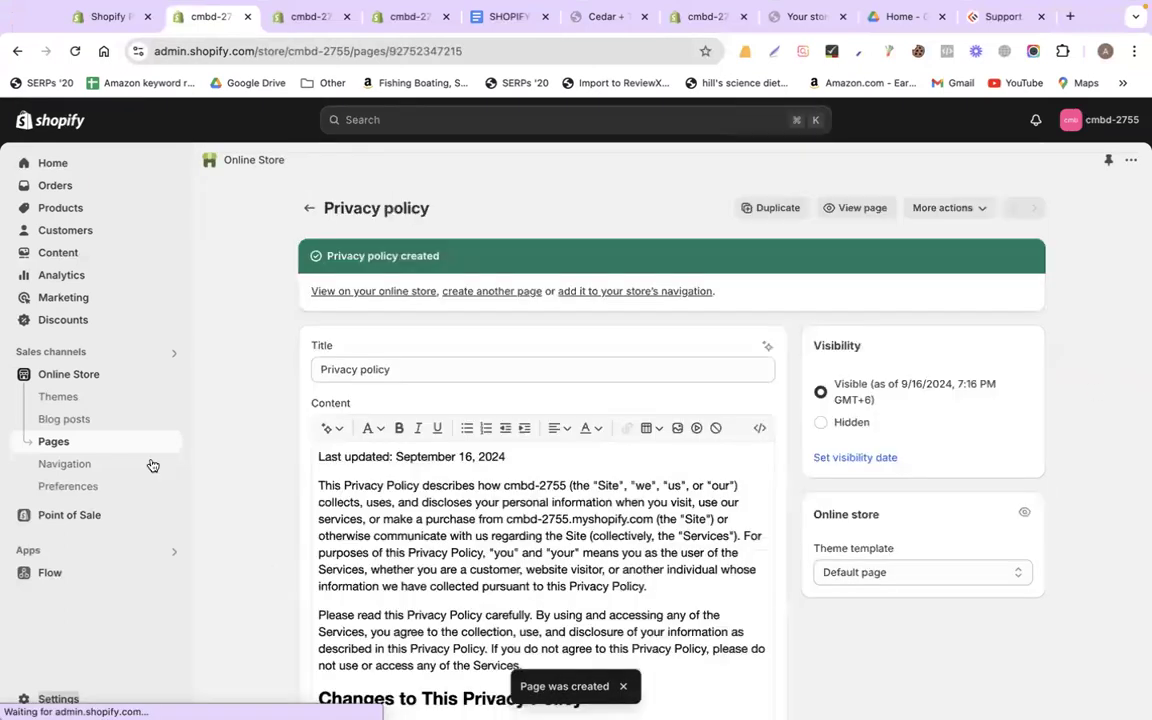
# Start another new page, cancel the Privacy policy dialog, and open Terms of service
pyautogui.click(86, 446)
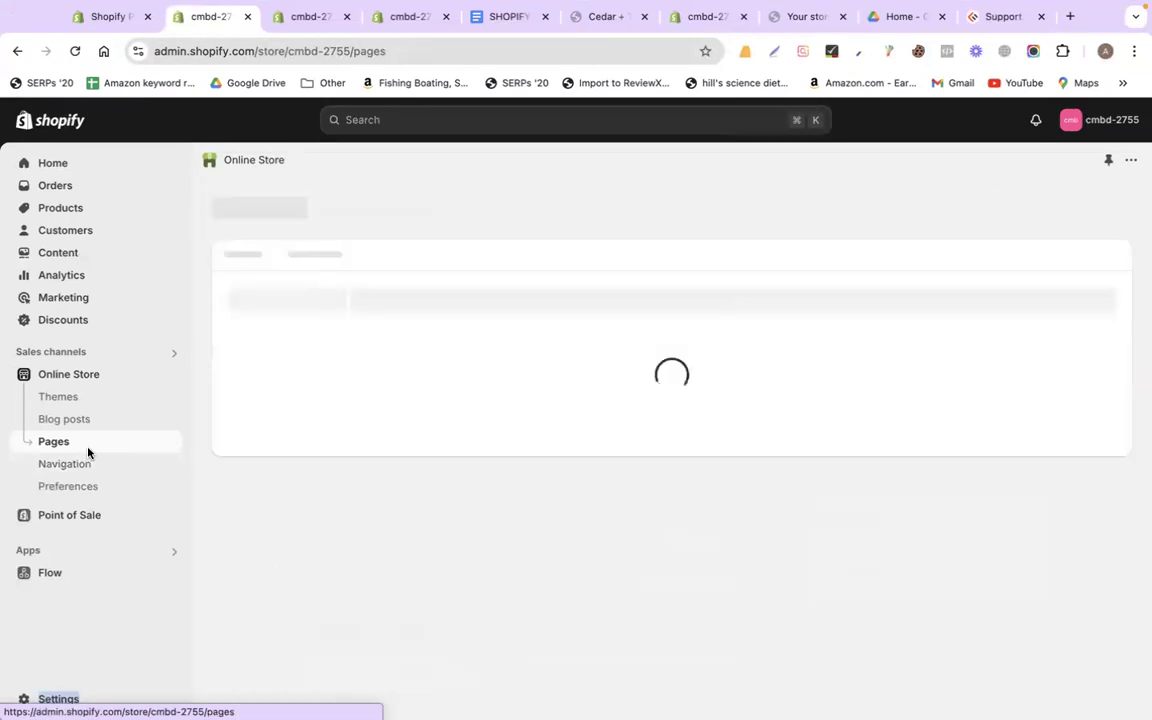
pyautogui.click(1094, 207)
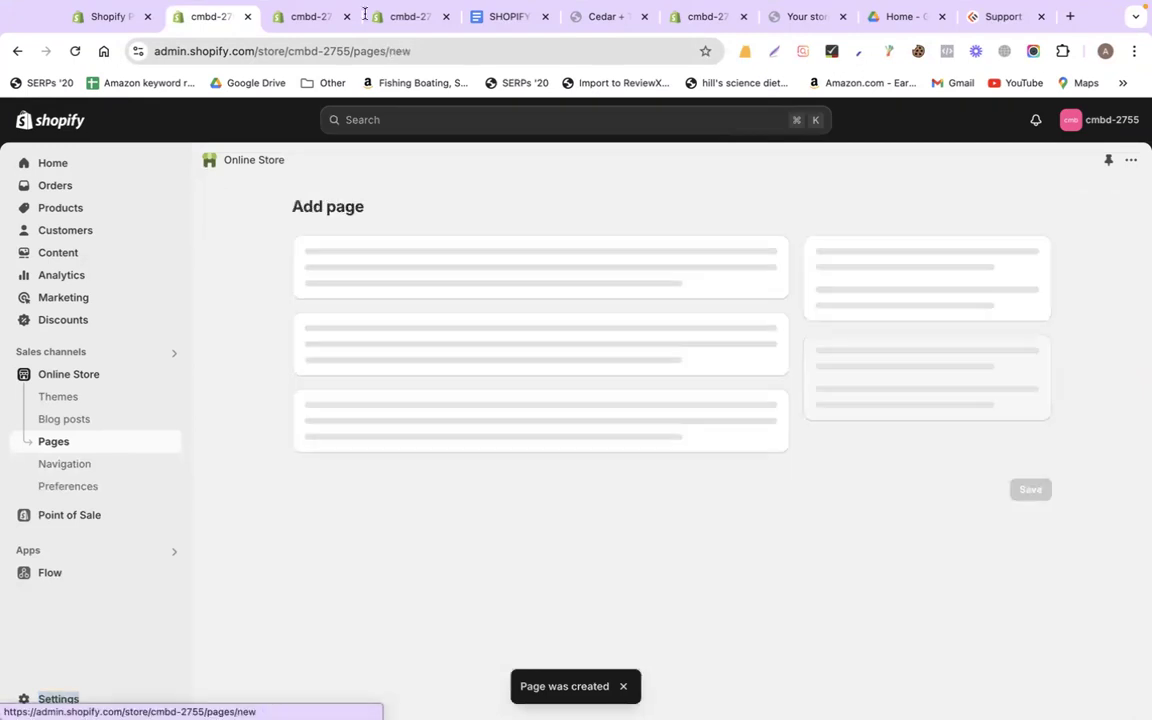
pyautogui.click(309, 36)
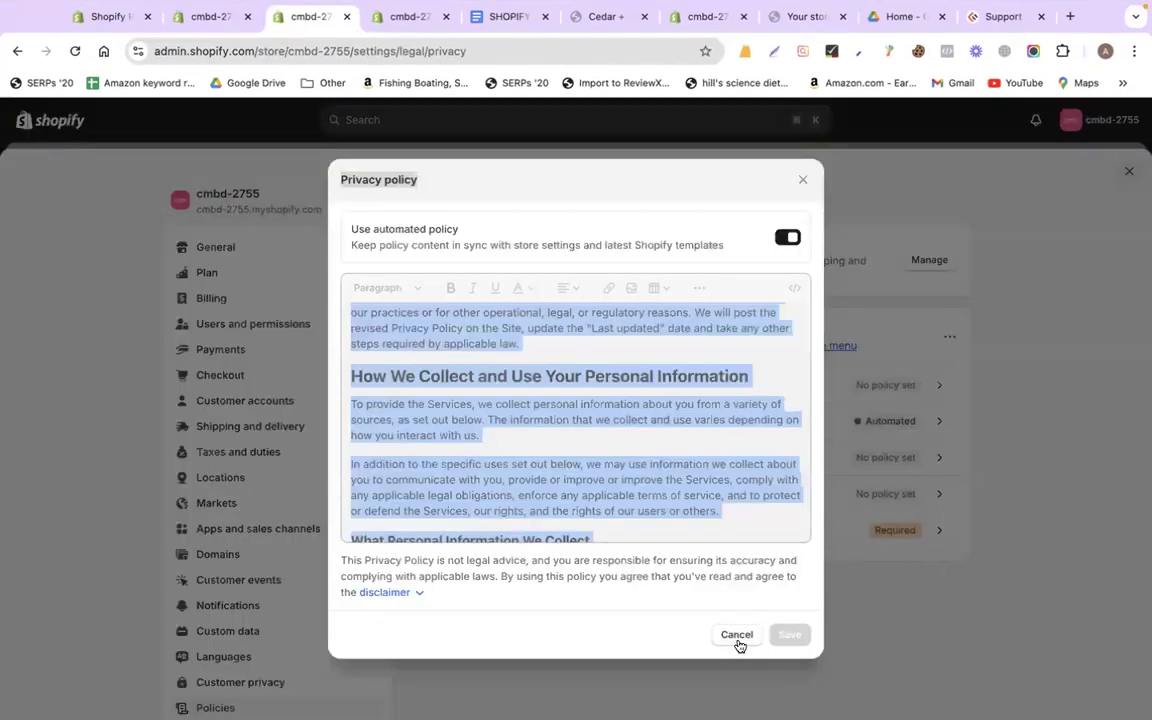
pyautogui.click(737, 634)
pyautogui.click(531, 466)
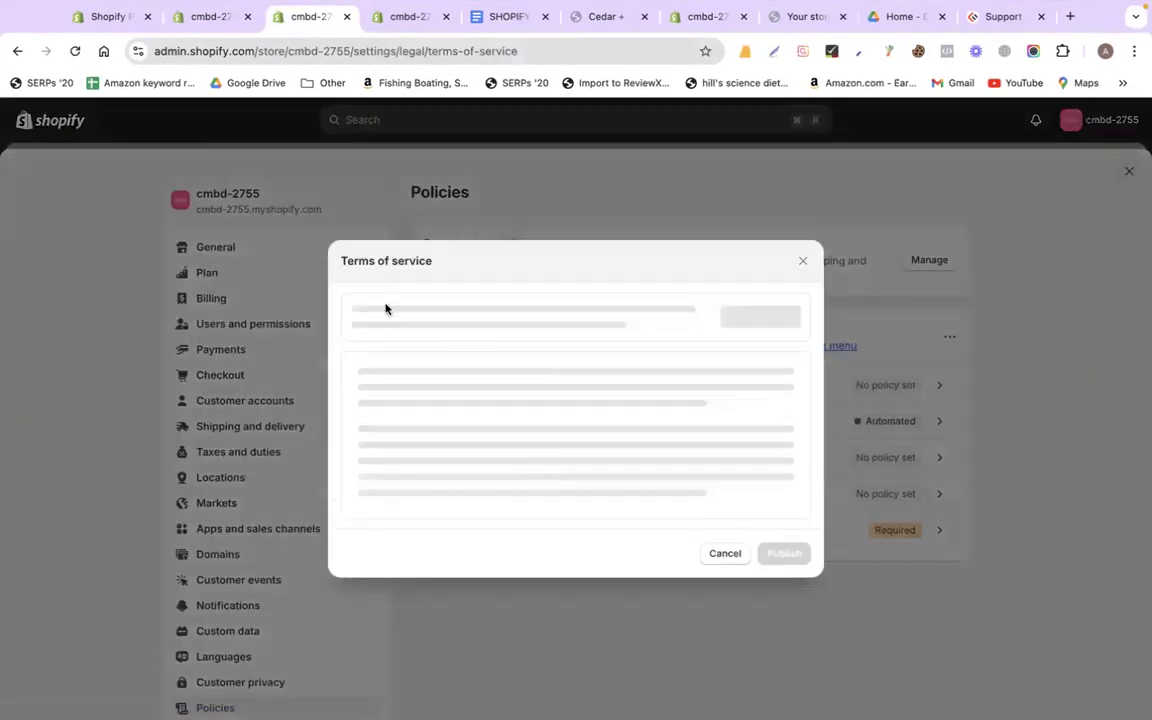
# Insert the Terms of service template and paste 'Terms of service' as the new page's title
pyautogui.tripleClick(367, 262)
pyautogui.press('super+c')
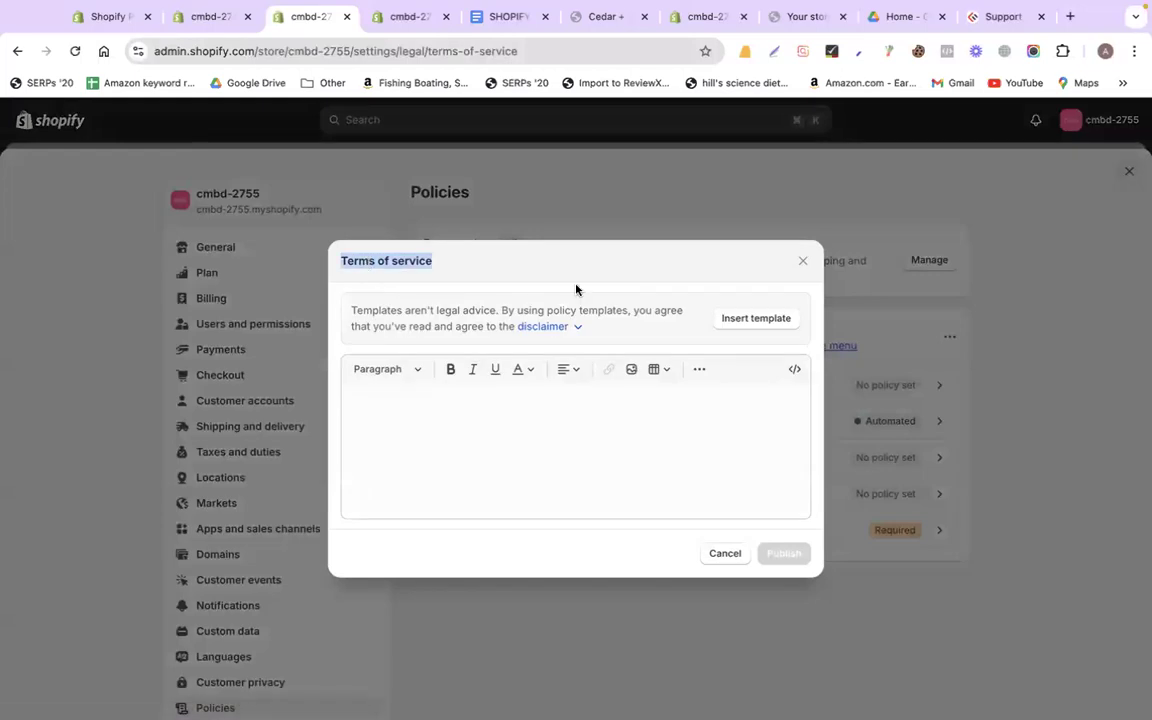
pyautogui.click(758, 318)
pyautogui.click(215, 17)
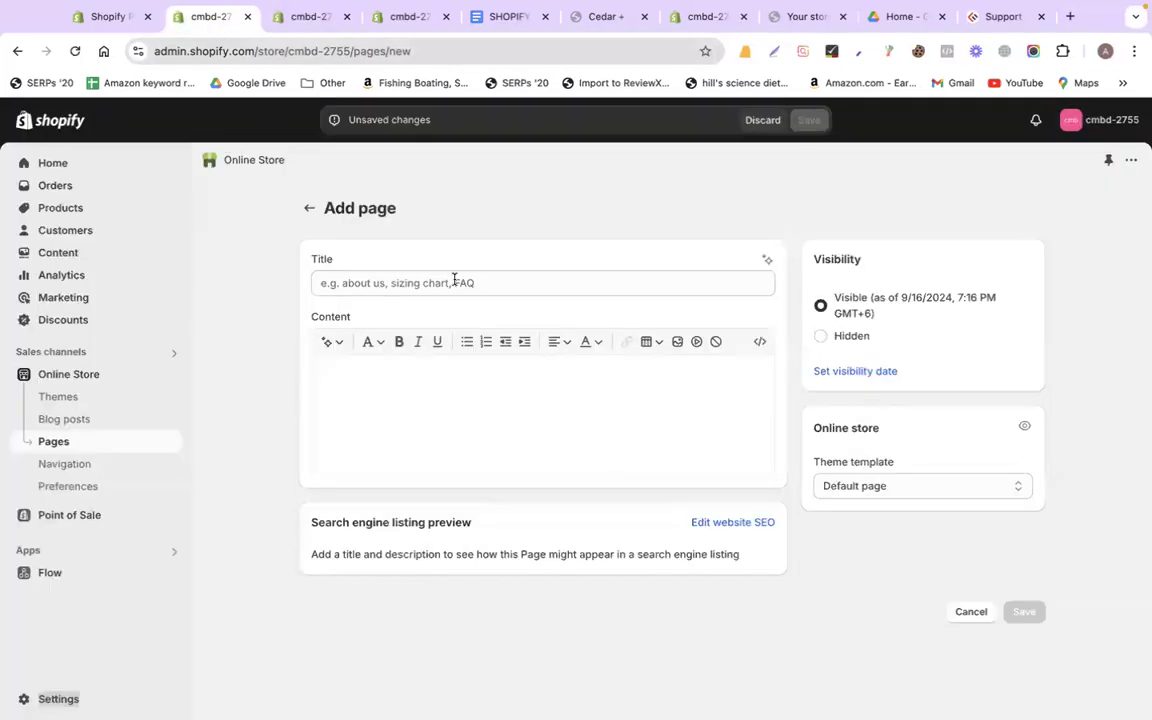
pyautogui.click(454, 282)
pyautogui.press('super+v')
# Paste the Terms of Service template text into the page content and save the page
pyautogui.click(308, 17)
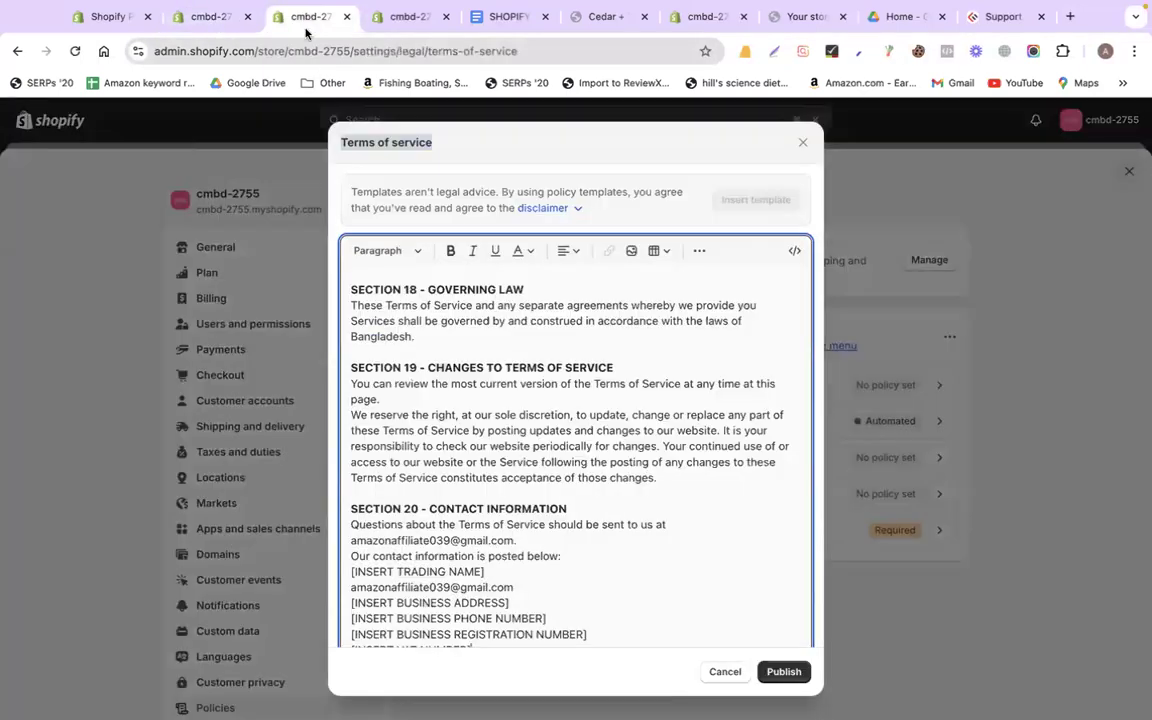
pyautogui.press('super+a')
pyautogui.click(215, 17)
pyautogui.click(419, 373)
pyautogui.press('super+v')
pyautogui.scroll(-5, 985, 620)
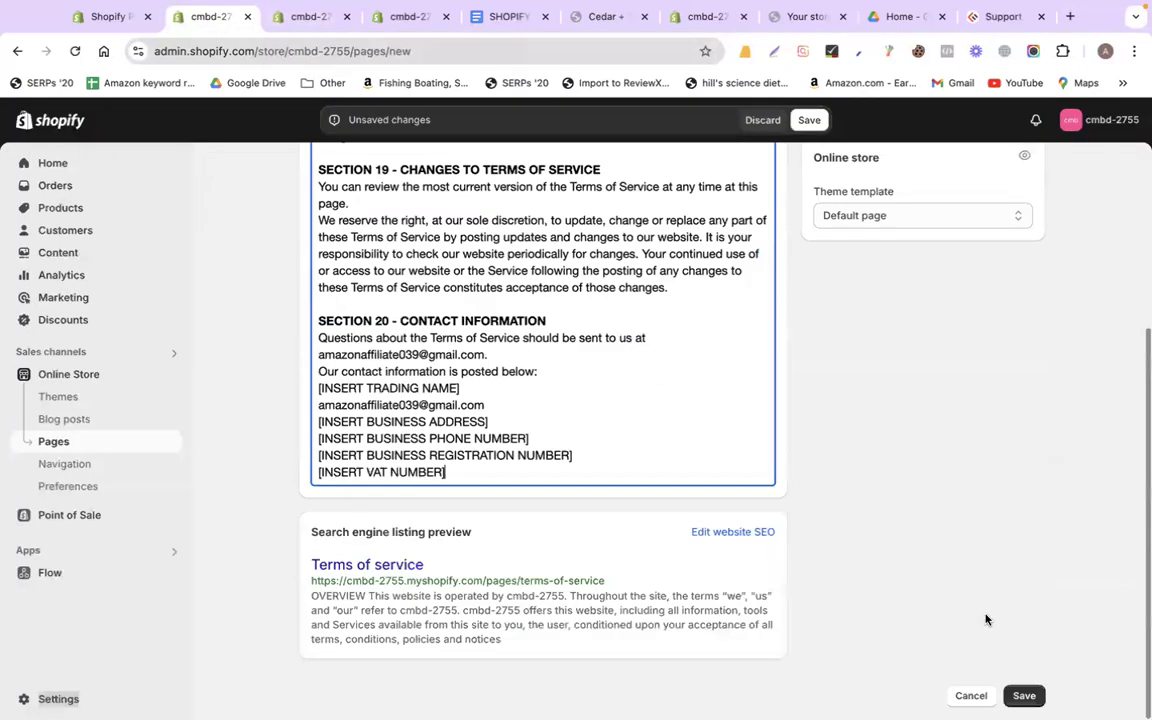
pyautogui.click(1021, 697)
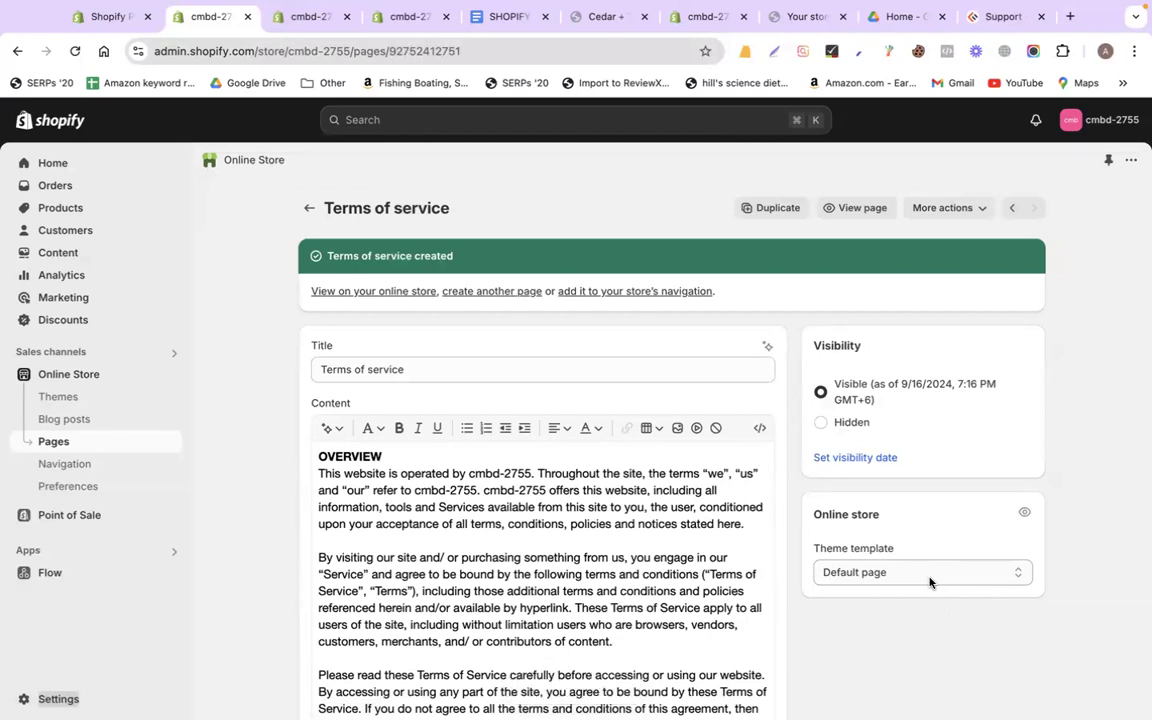
pyautogui.click(72, 466)
pyautogui.click(380, 17)
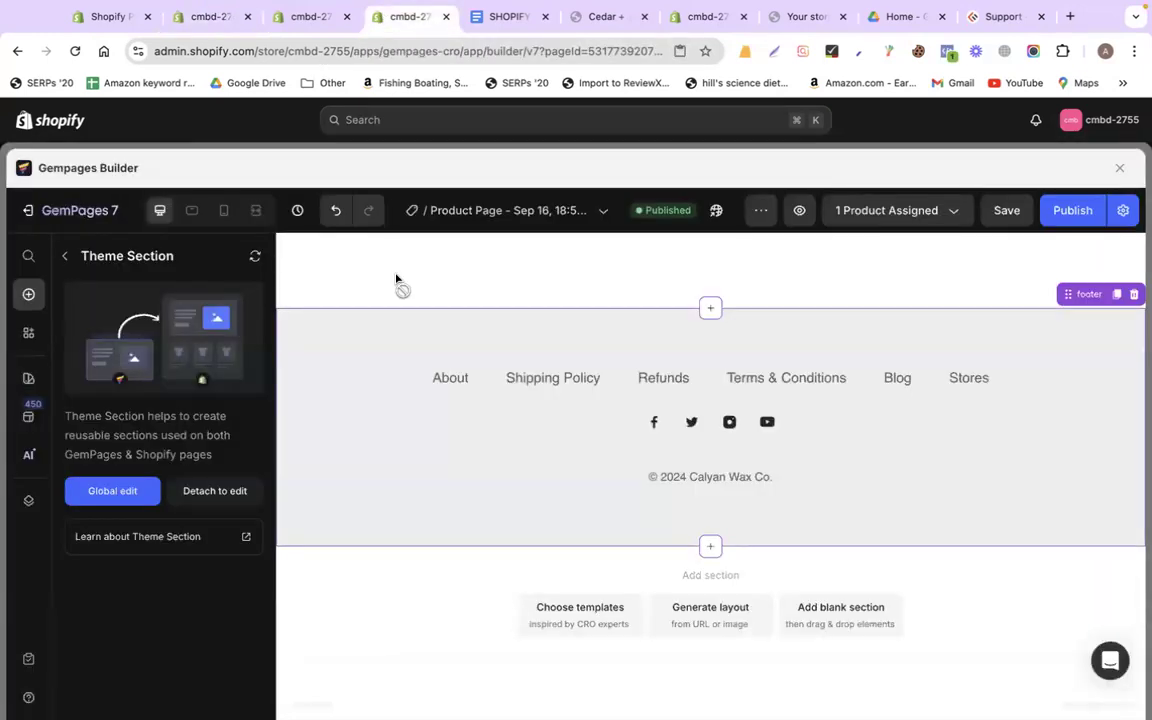
pyautogui.scroll(15, 412, 388)
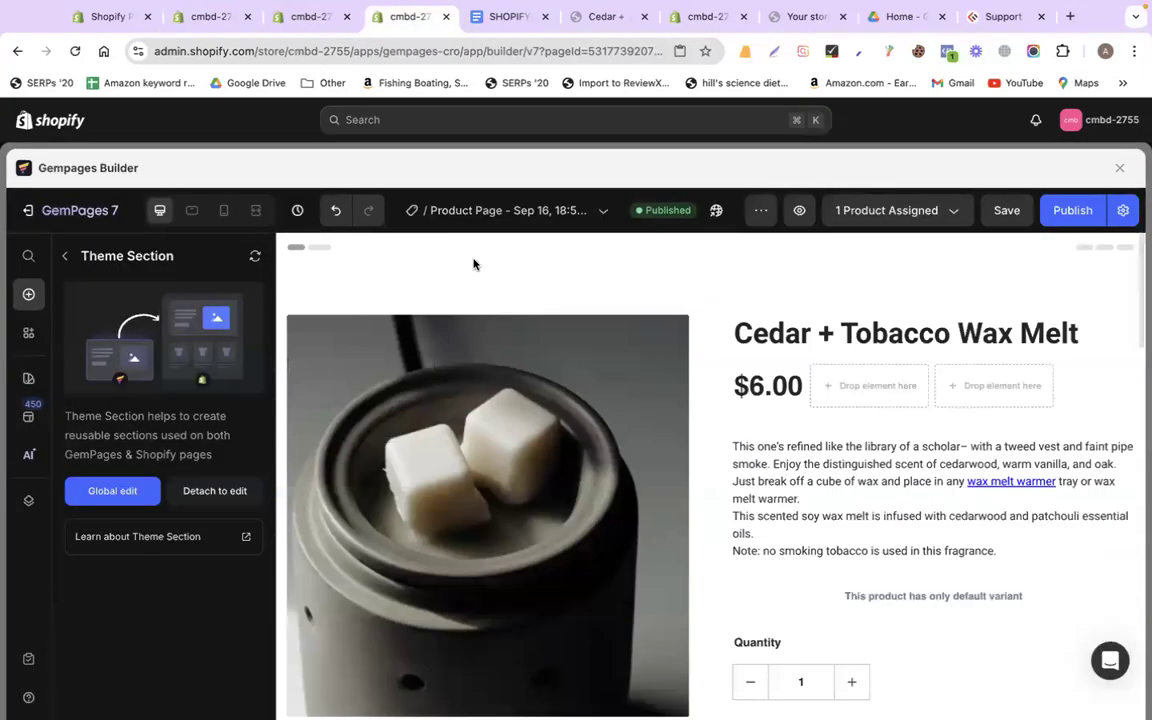
pyautogui.scroll(-15, 520, 262)
pyautogui.scroll(-1, 648, 465)
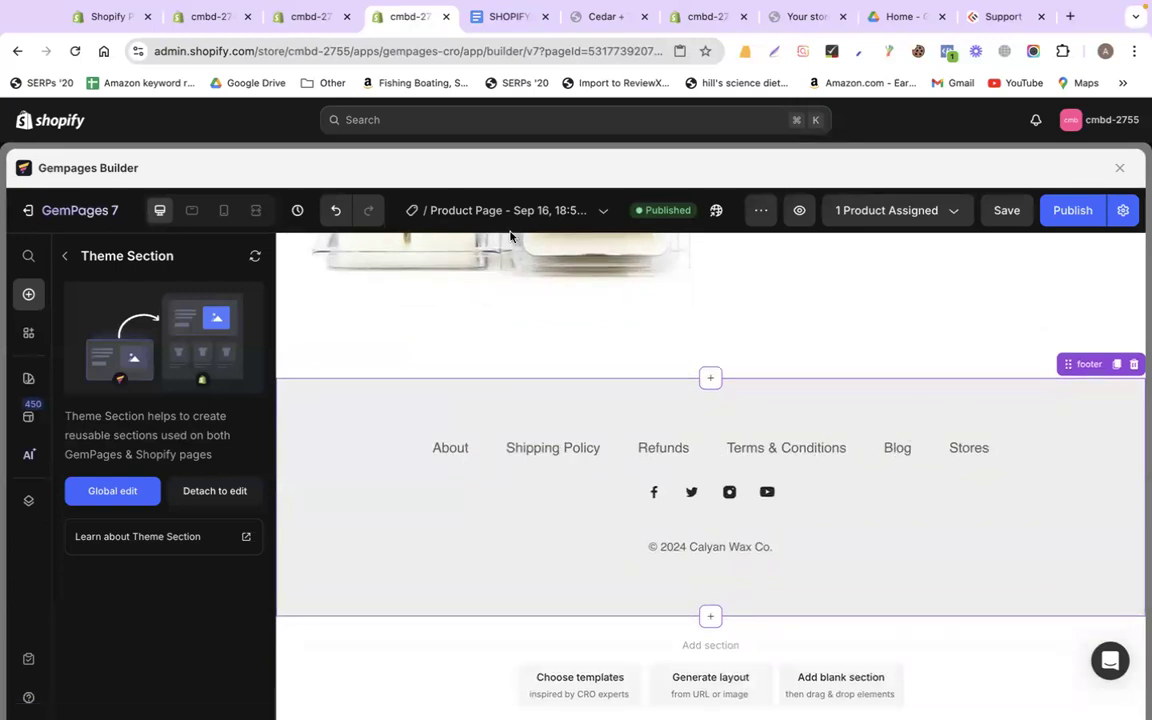
pyautogui.click(567, 12)
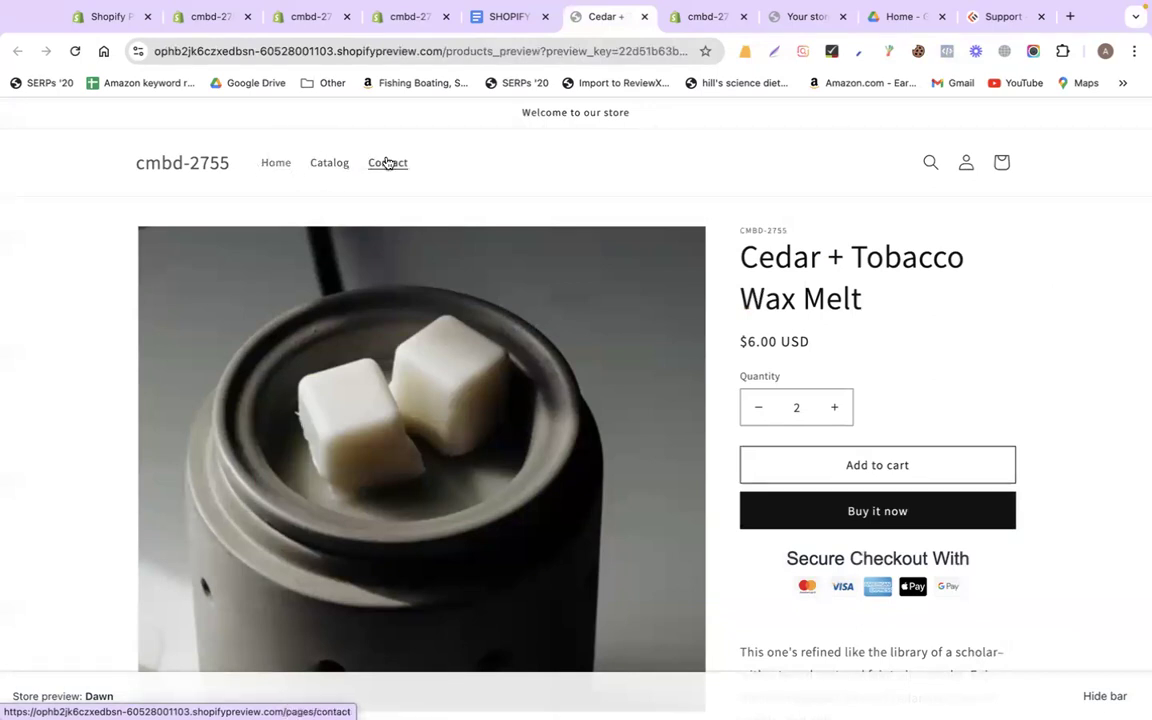
pyautogui.scroll(-10, 1003, 383)
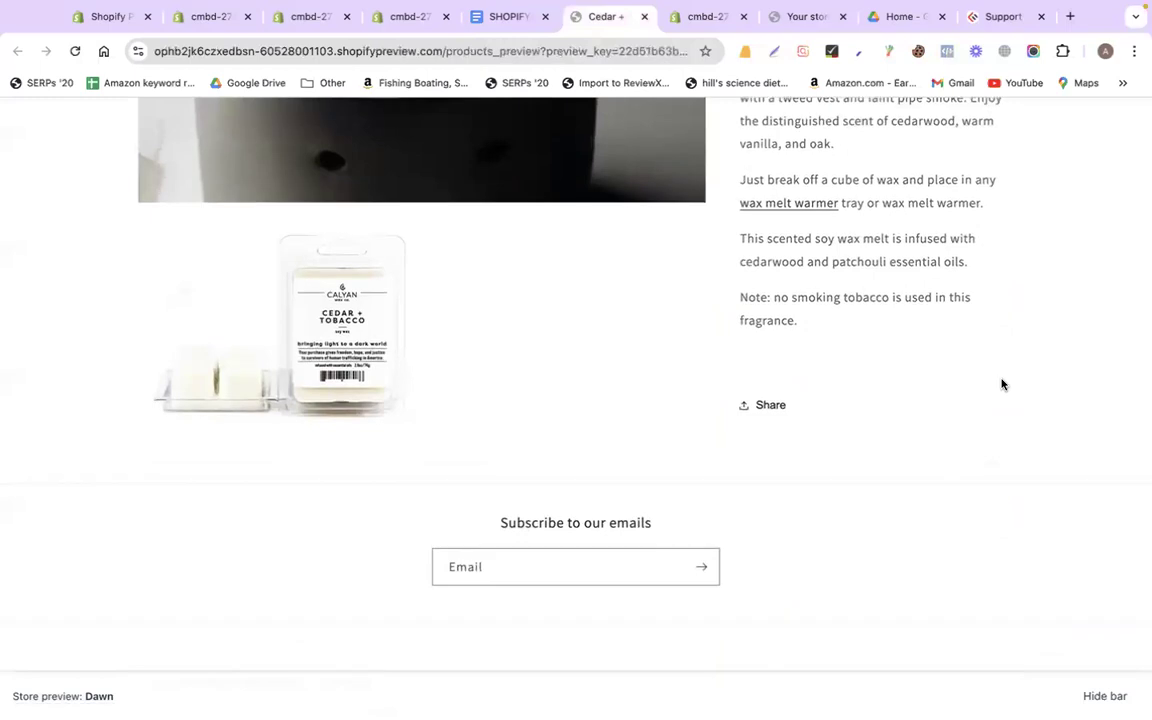
pyautogui.click(288, 27)
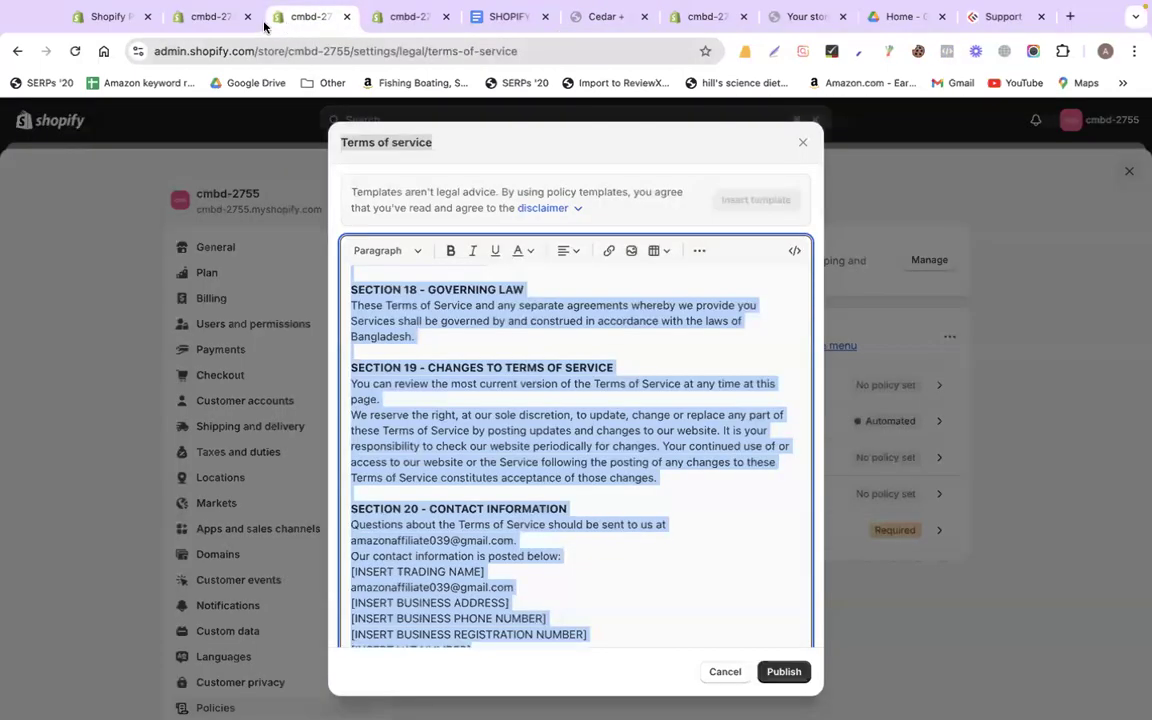
pyautogui.click(226, 24)
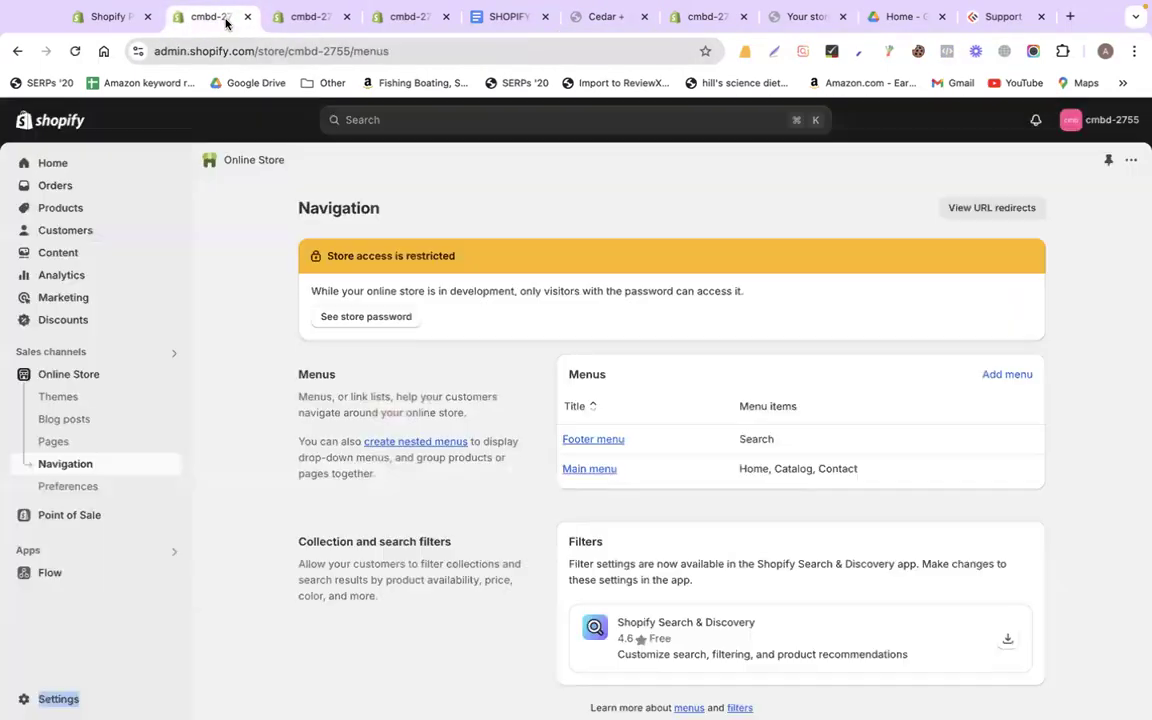
# In the Footer menu, remove Search and add a Home item linked to the home page
pyautogui.click(616, 444)
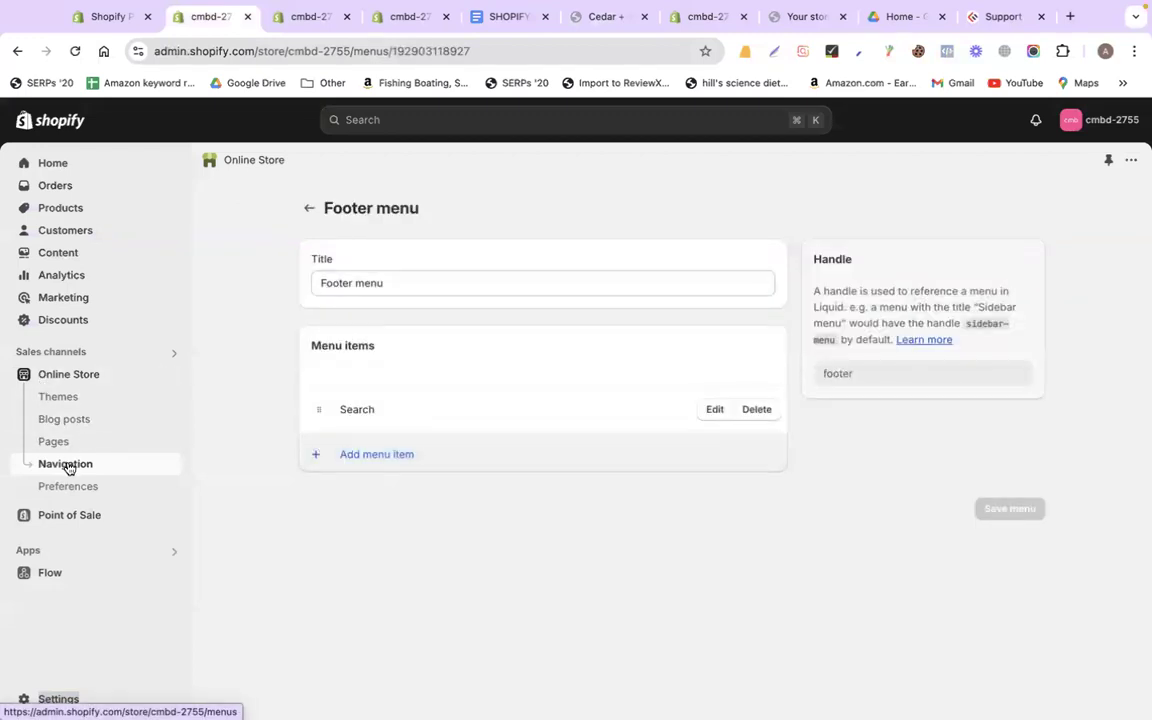
pyautogui.click(757, 410)
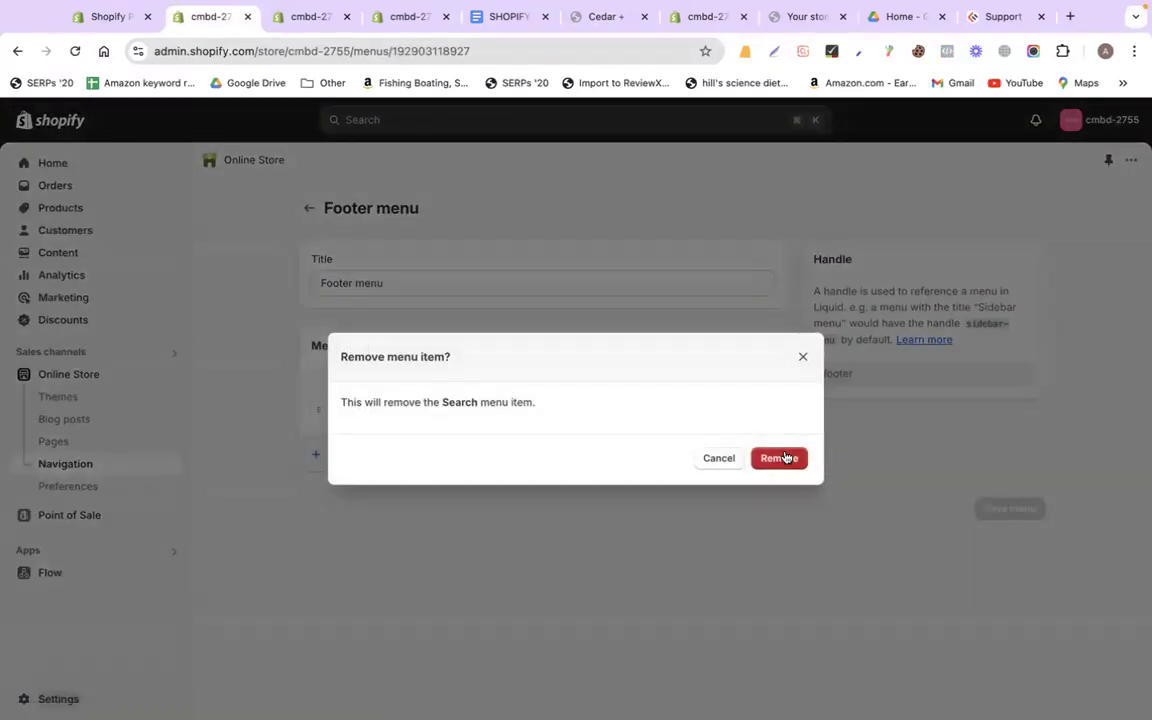
pyautogui.click(785, 458)
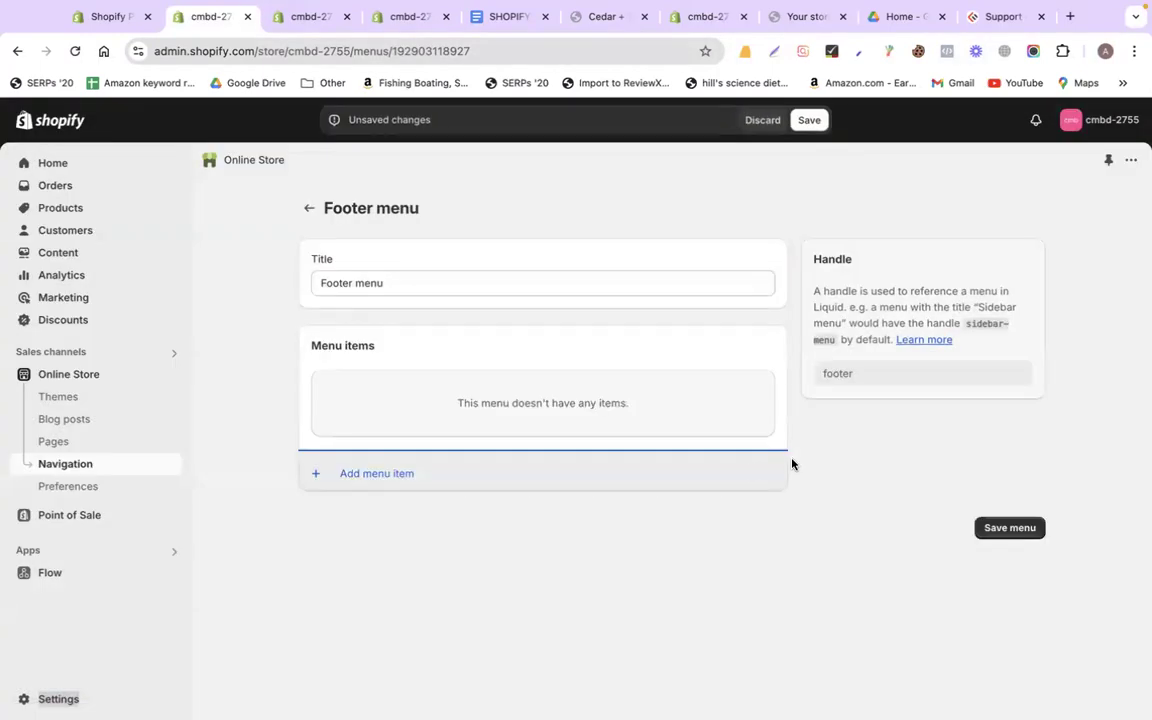
pyautogui.click(412, 476)
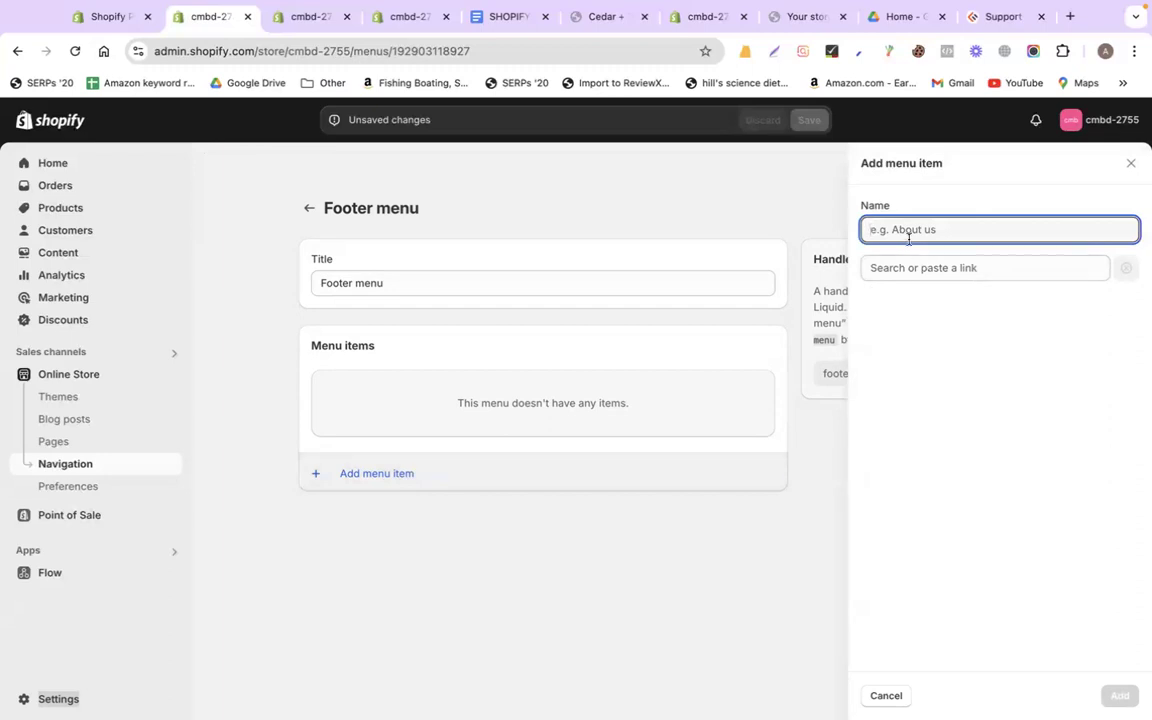
pyautogui.click(910, 269)
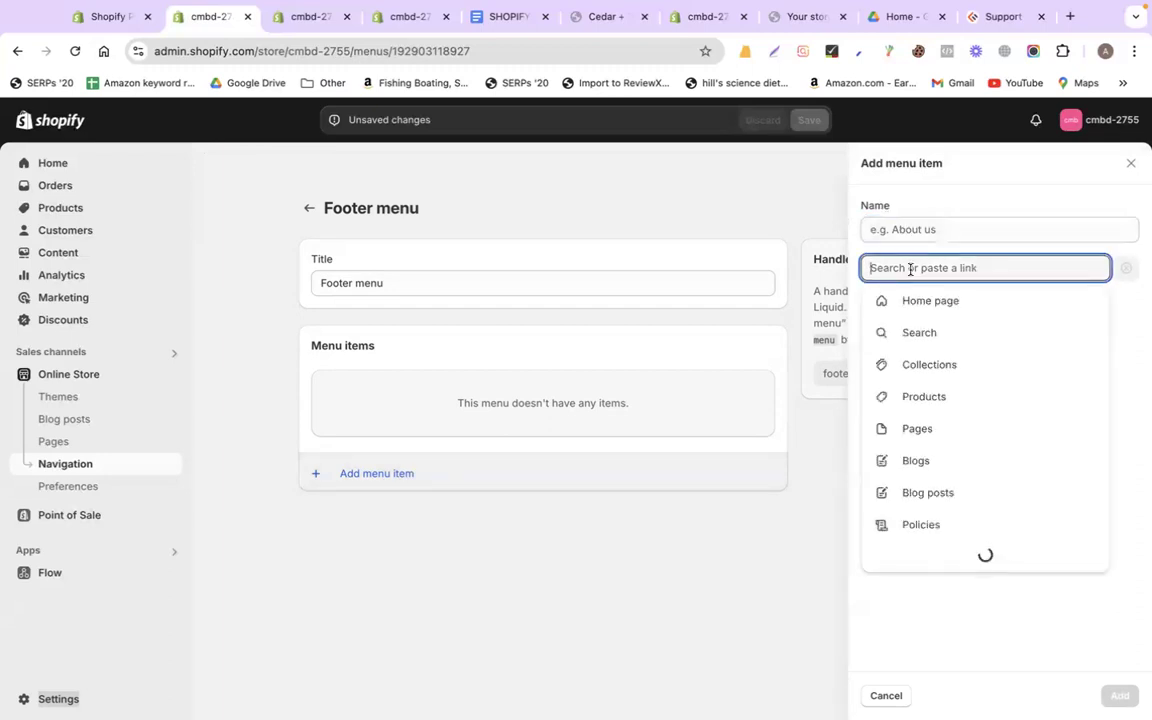
pyautogui.click(918, 298)
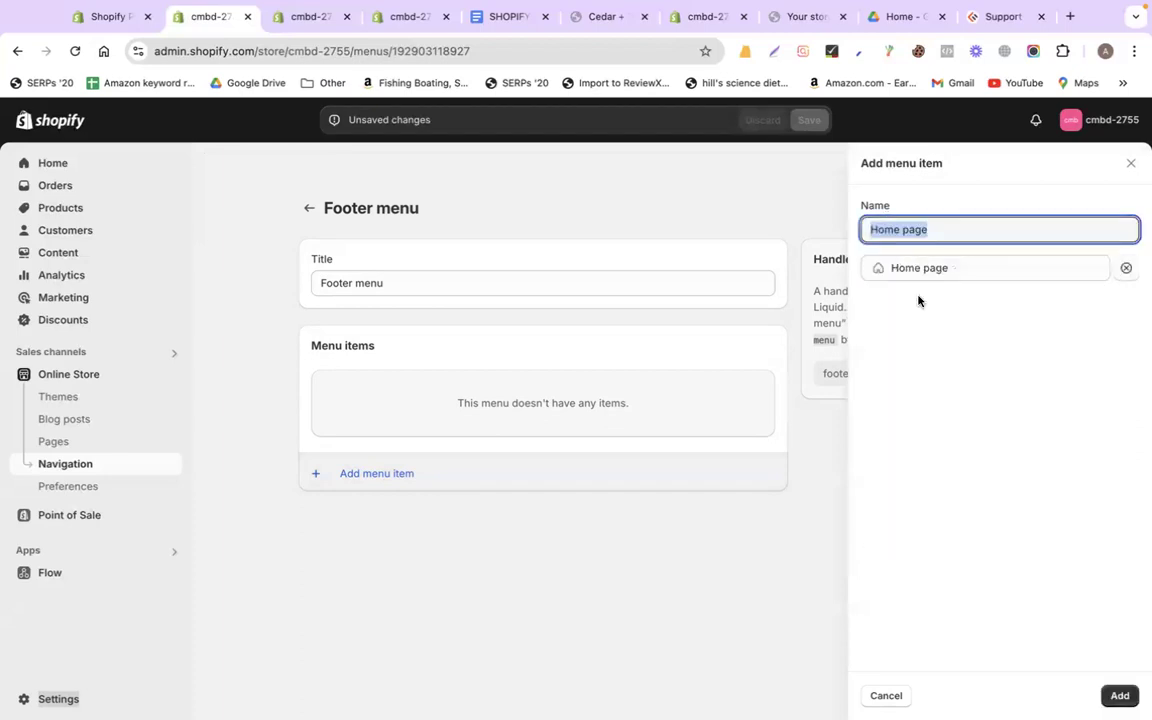
pyautogui.doubleClick(910, 232)
pyautogui.press('BackSpace')
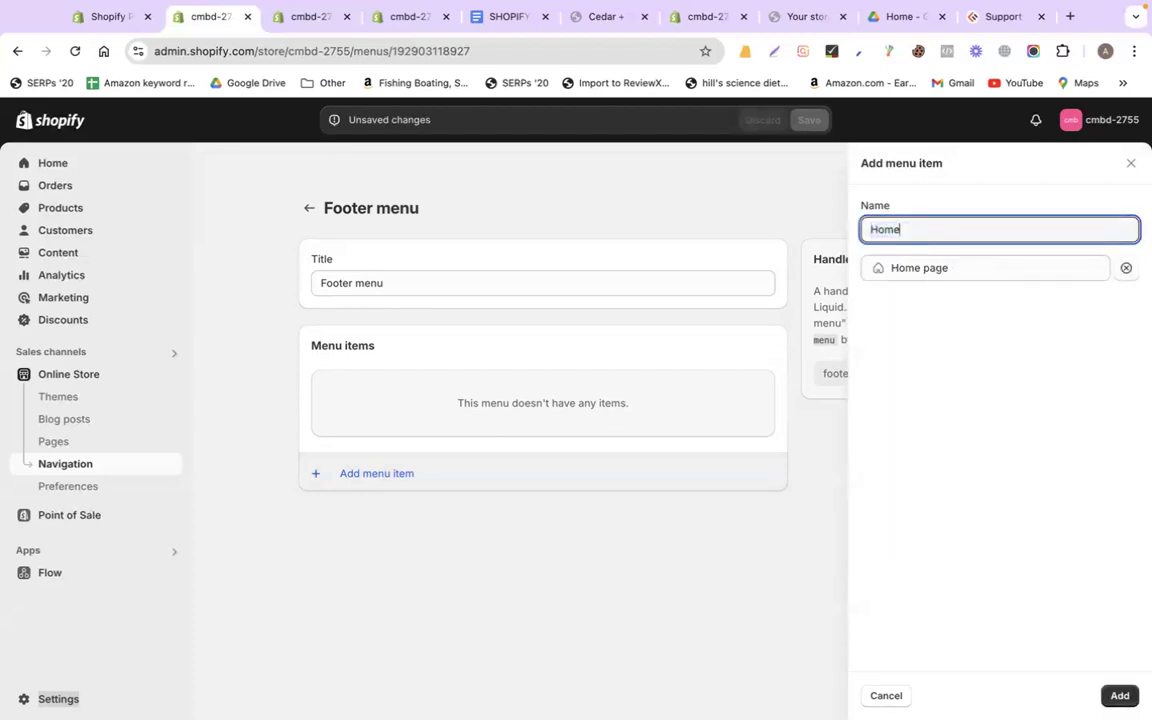
pyautogui.click(1120, 695)
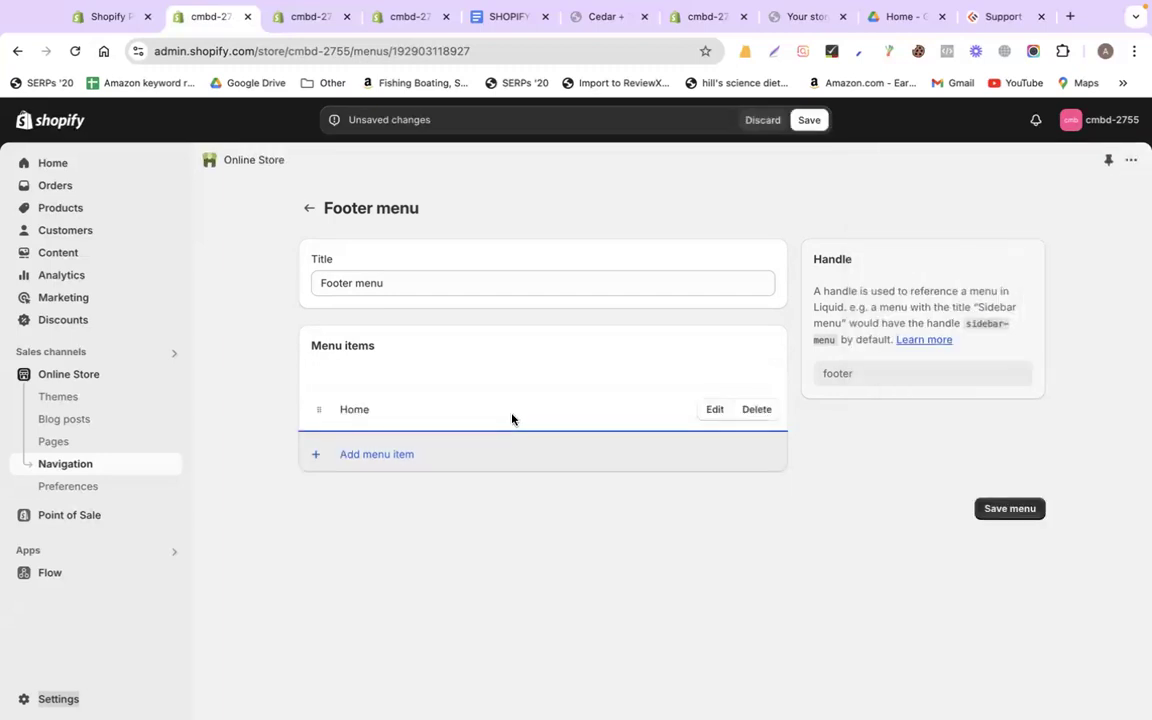
# Add a Privacy policy page link to the footer menu
pyautogui.click(440, 458)
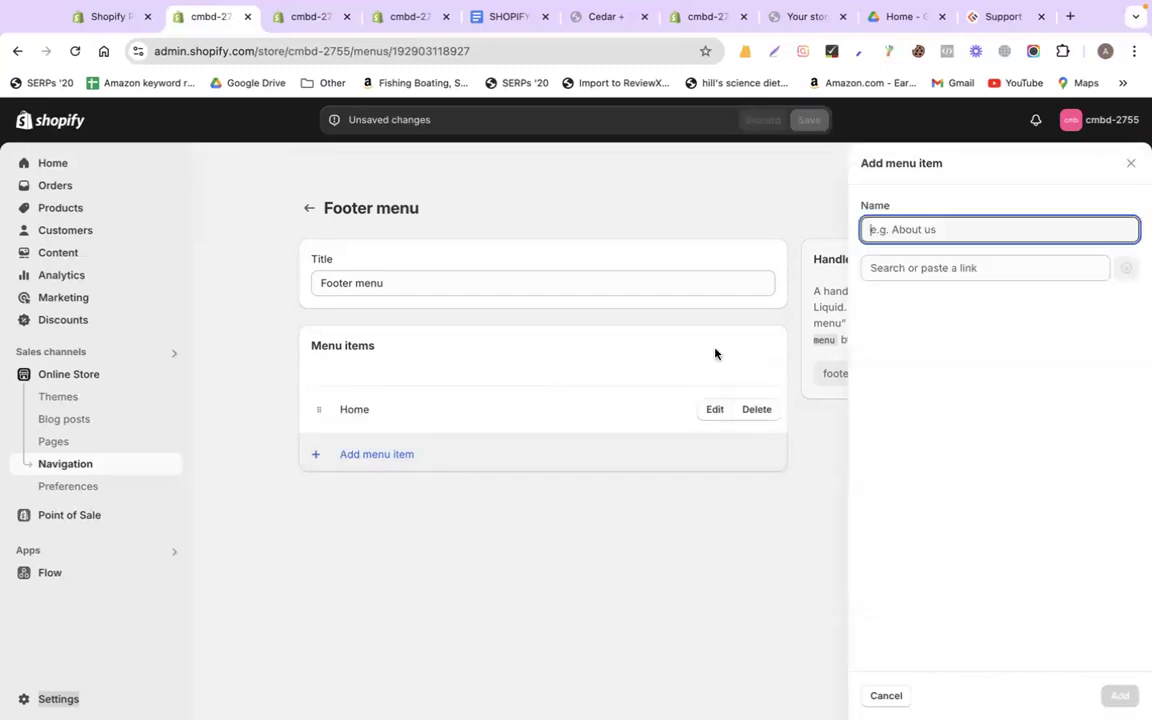
pyautogui.click(936, 268)
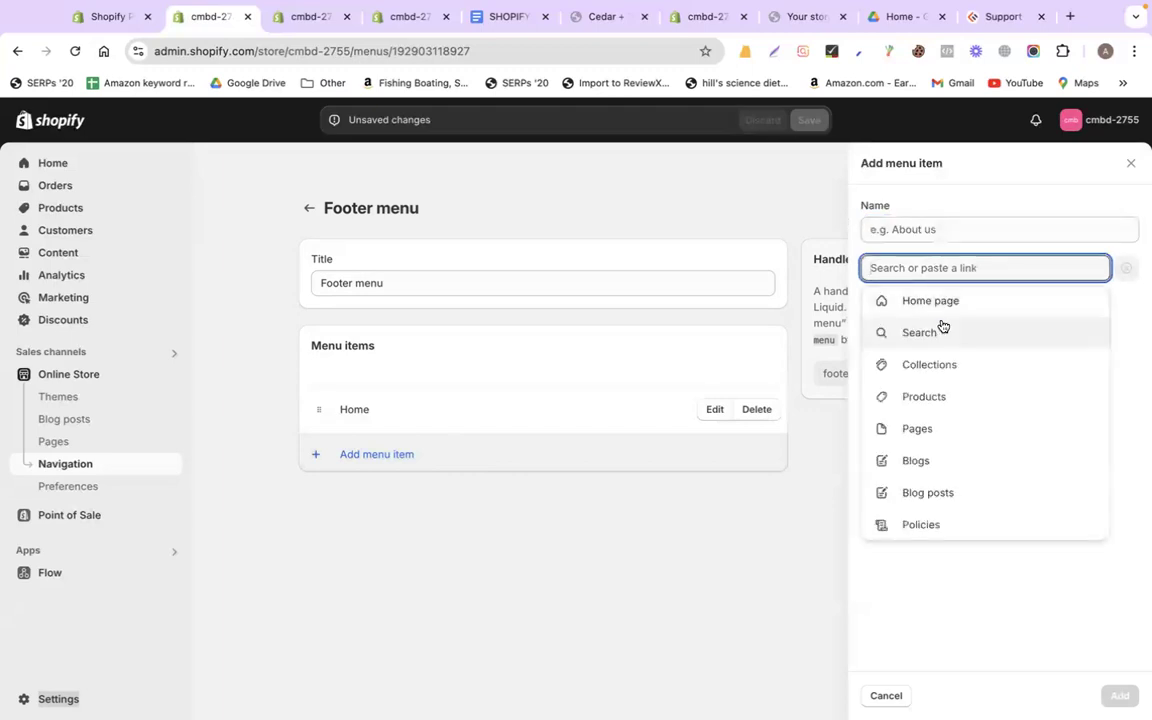
pyautogui.click(941, 432)
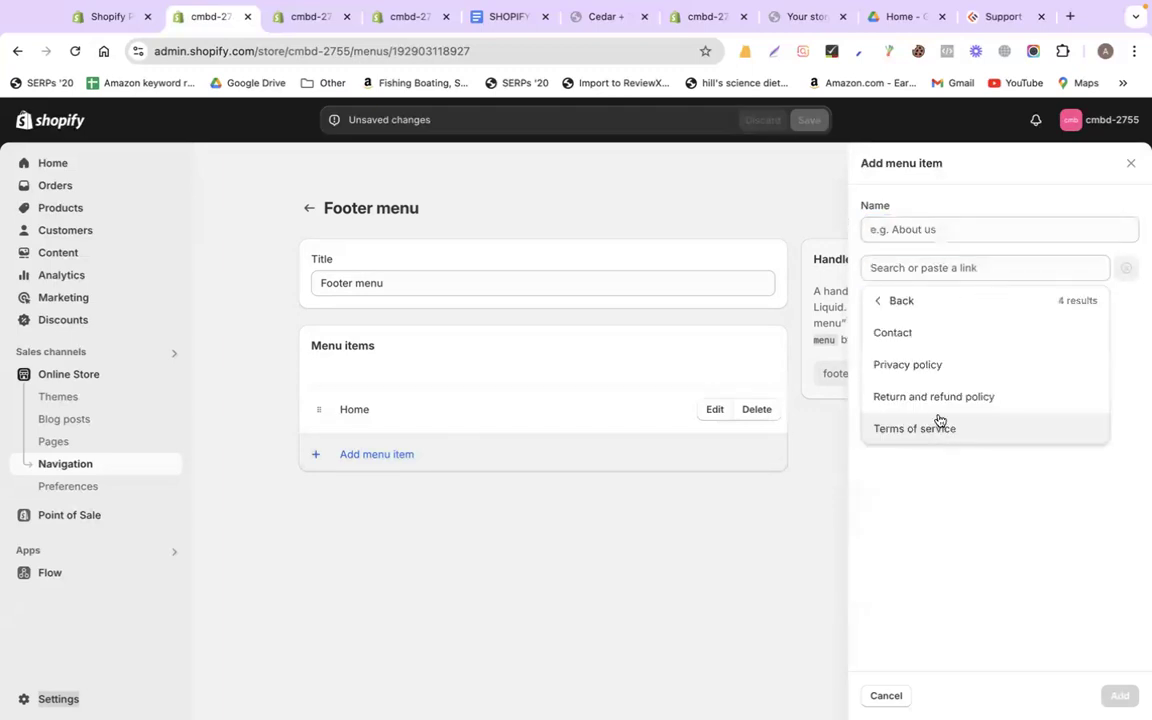
pyautogui.click(924, 365)
pyautogui.click(1118, 695)
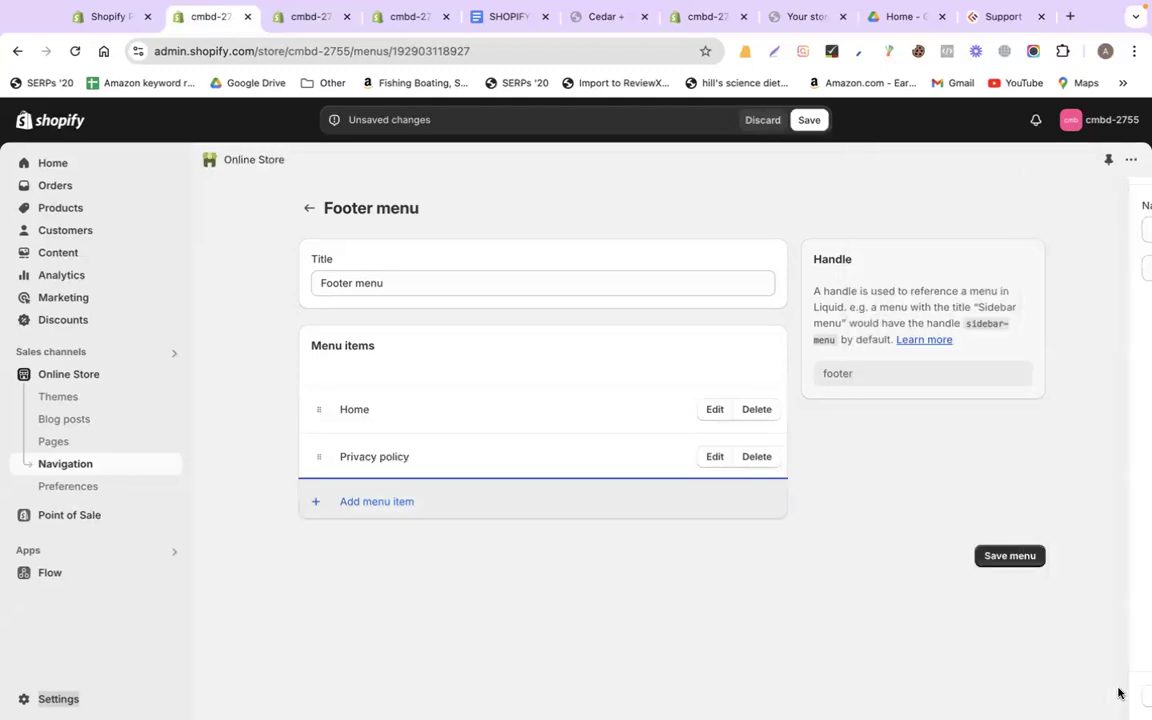
# Add Return and refund policy and Terms of service page links, then save the menu
pyautogui.click(440, 499)
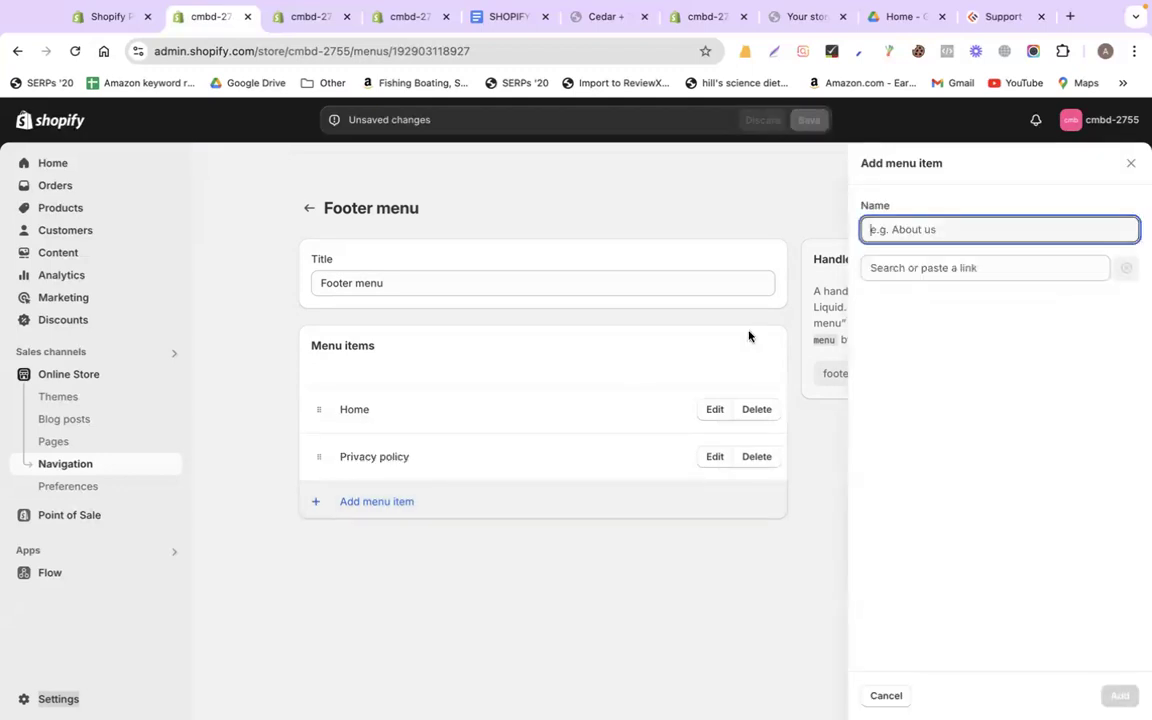
pyautogui.click(910, 270)
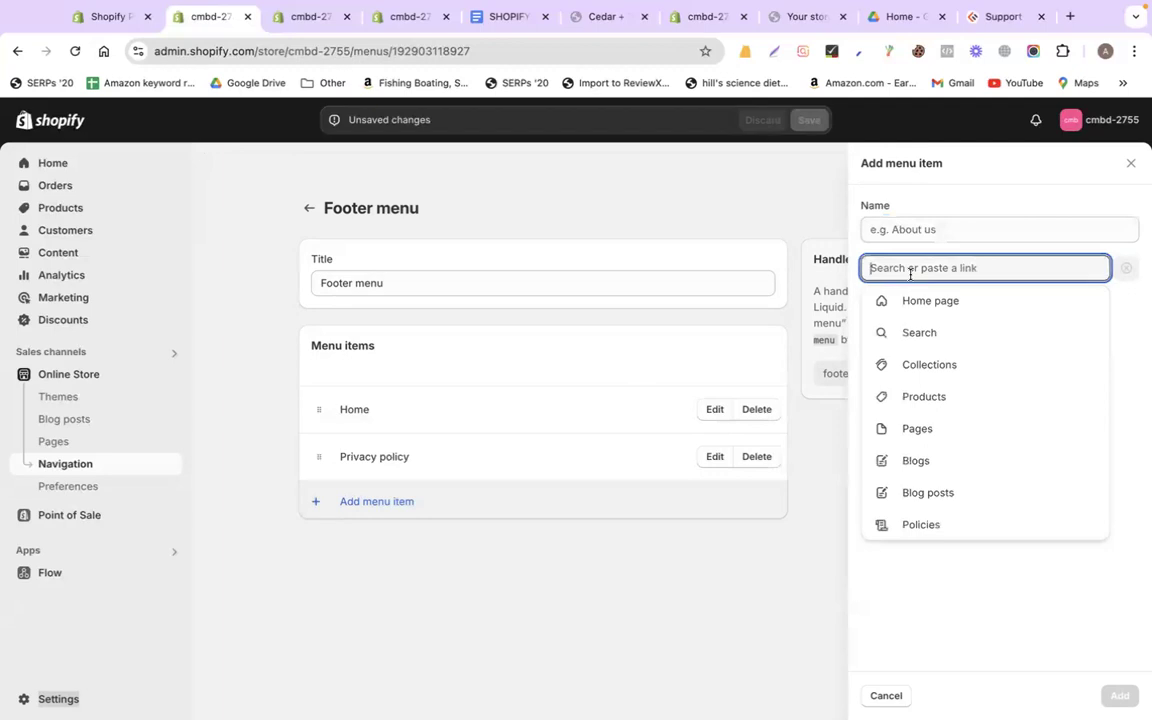
pyautogui.click(955, 427)
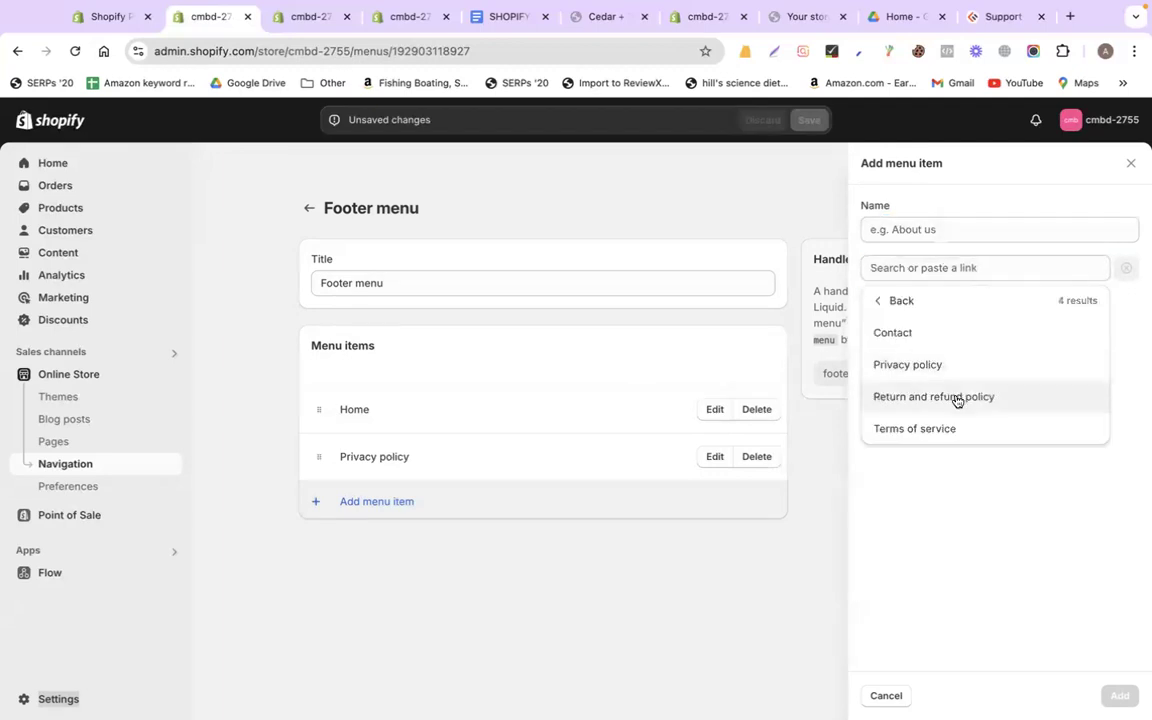
pyautogui.click(955, 399)
pyautogui.click(1120, 694)
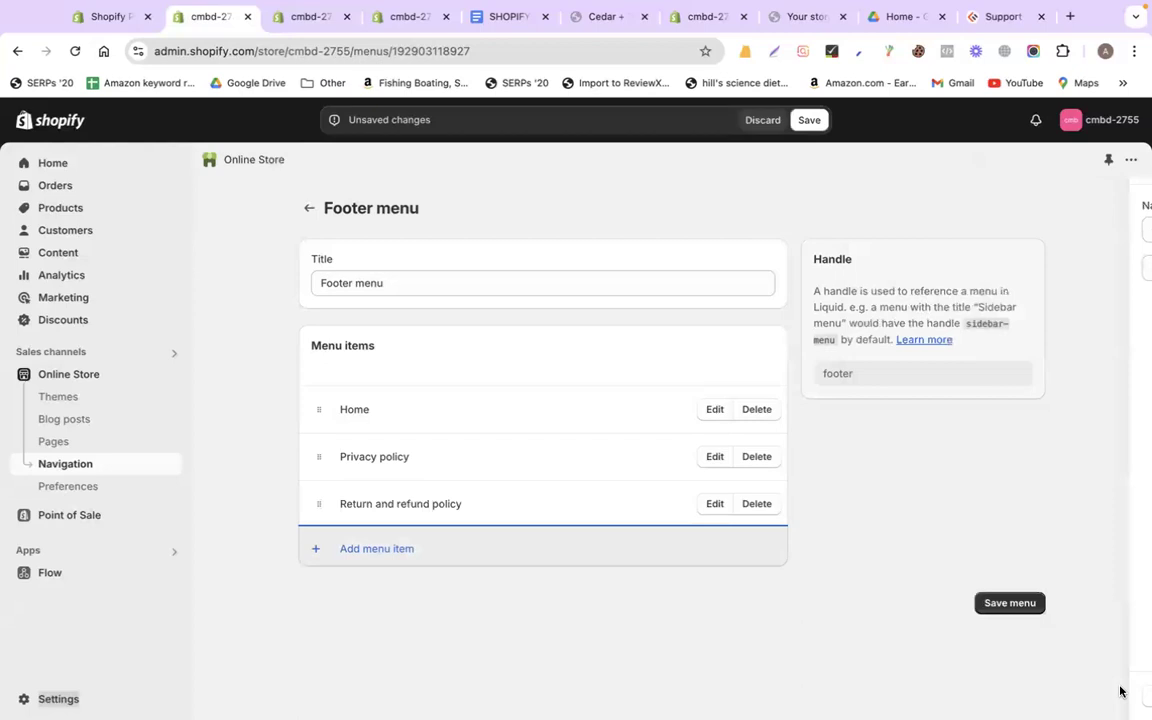
pyautogui.click(430, 547)
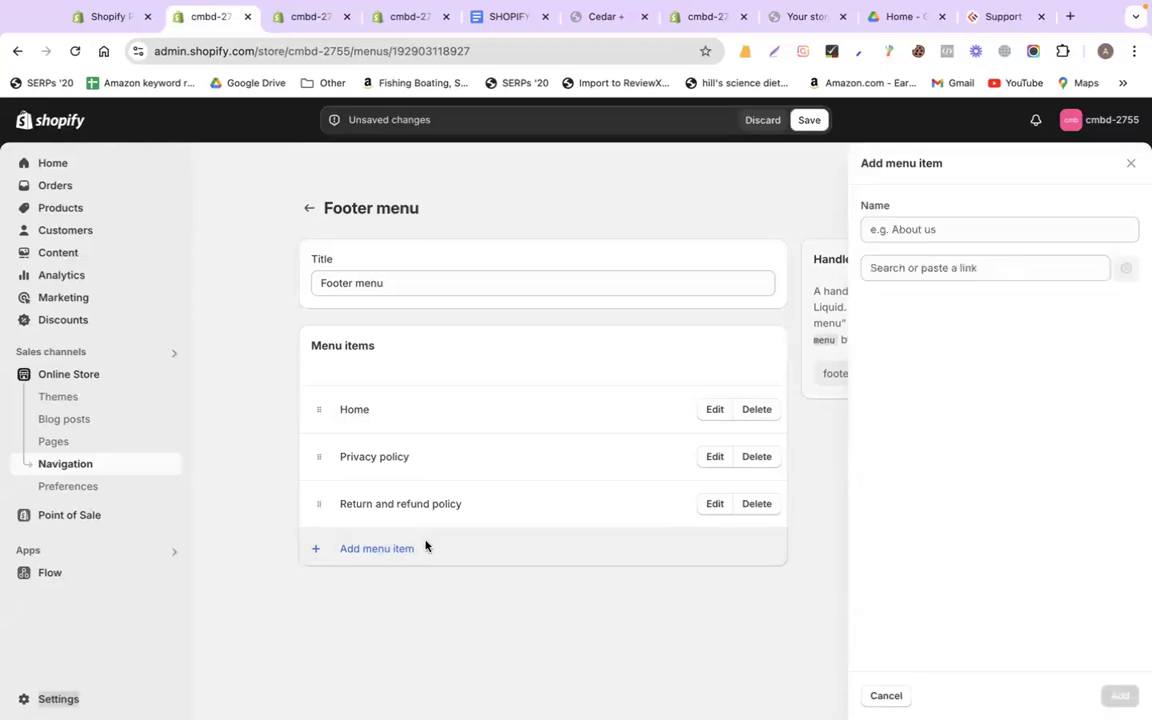
pyautogui.click(897, 269)
pyautogui.click(933, 429)
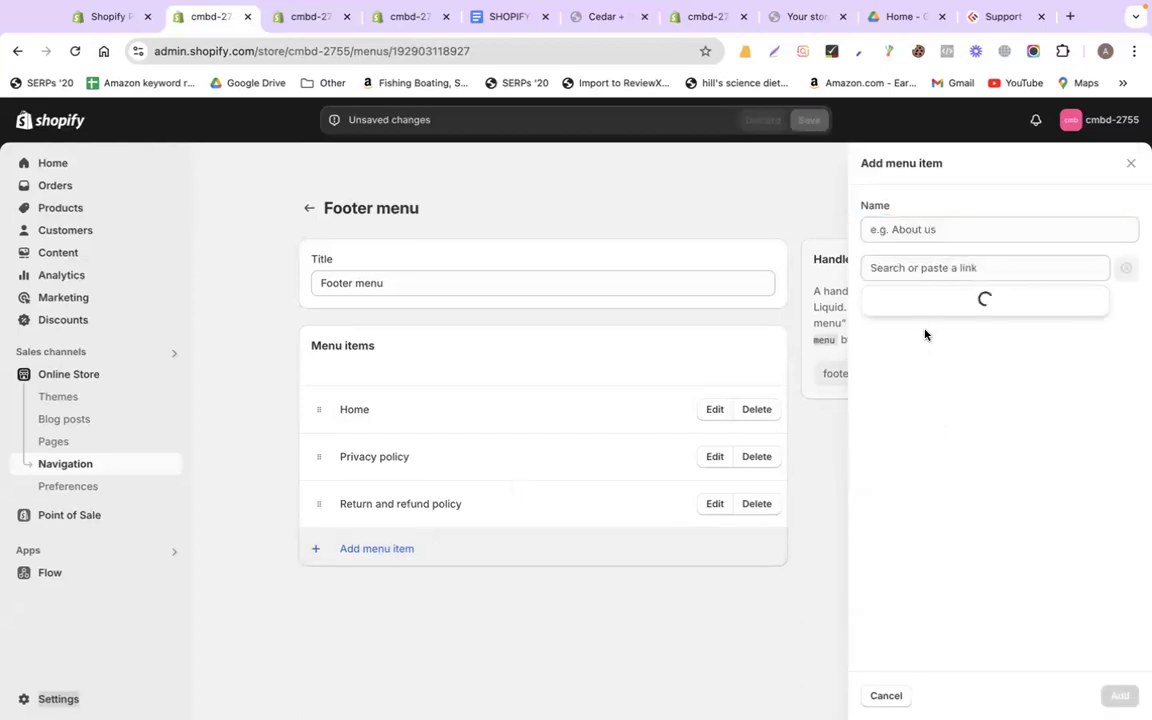
pyautogui.click(928, 429)
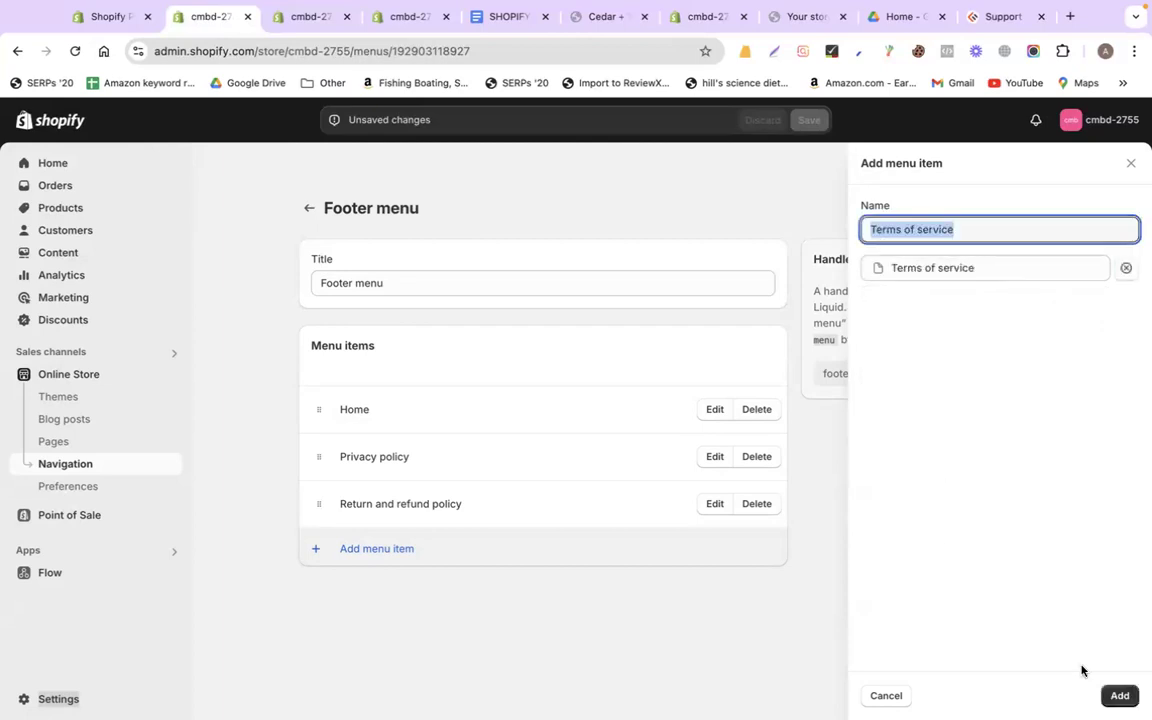
pyautogui.click(1119, 695)
pyautogui.click(1040, 656)
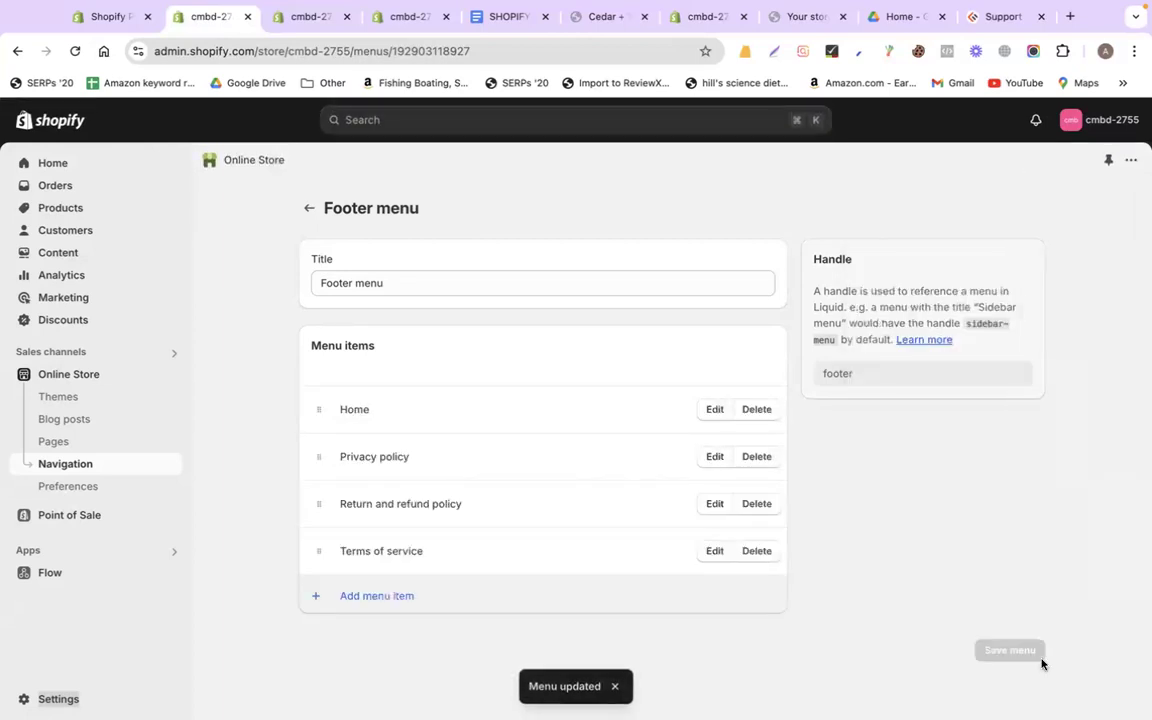
# Open the saved 'footer' theme section in Global edit from the product page builder
pyautogui.click(600, 15)
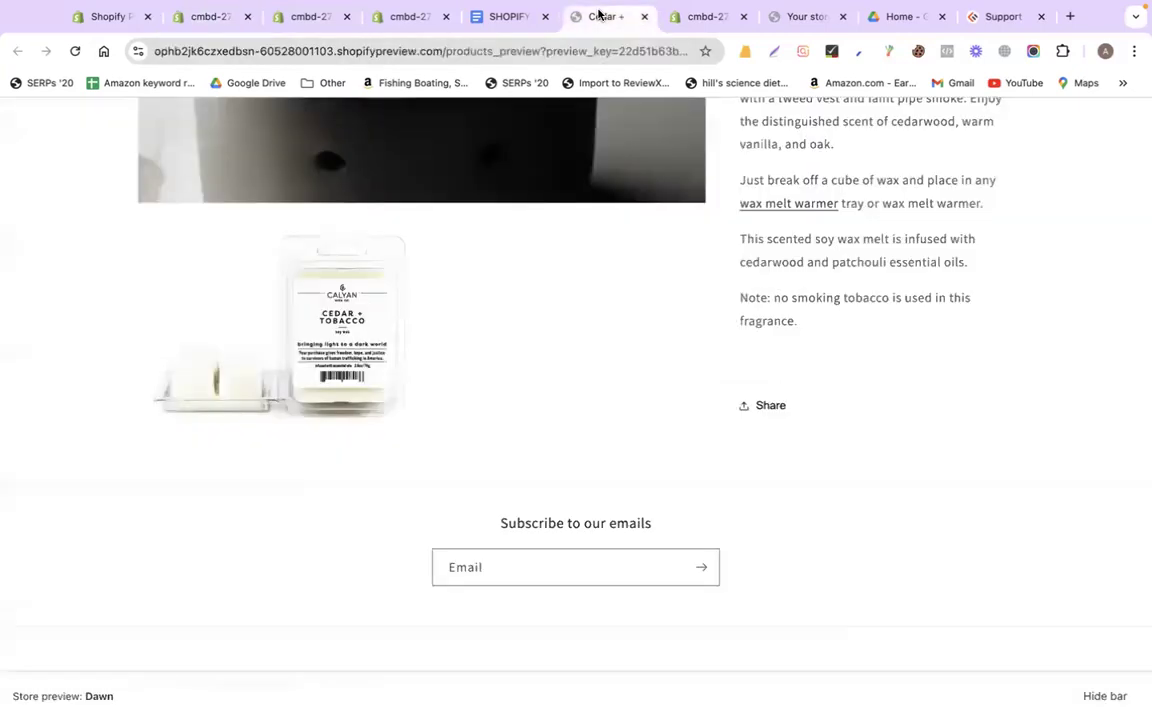
pyautogui.click(409, 18)
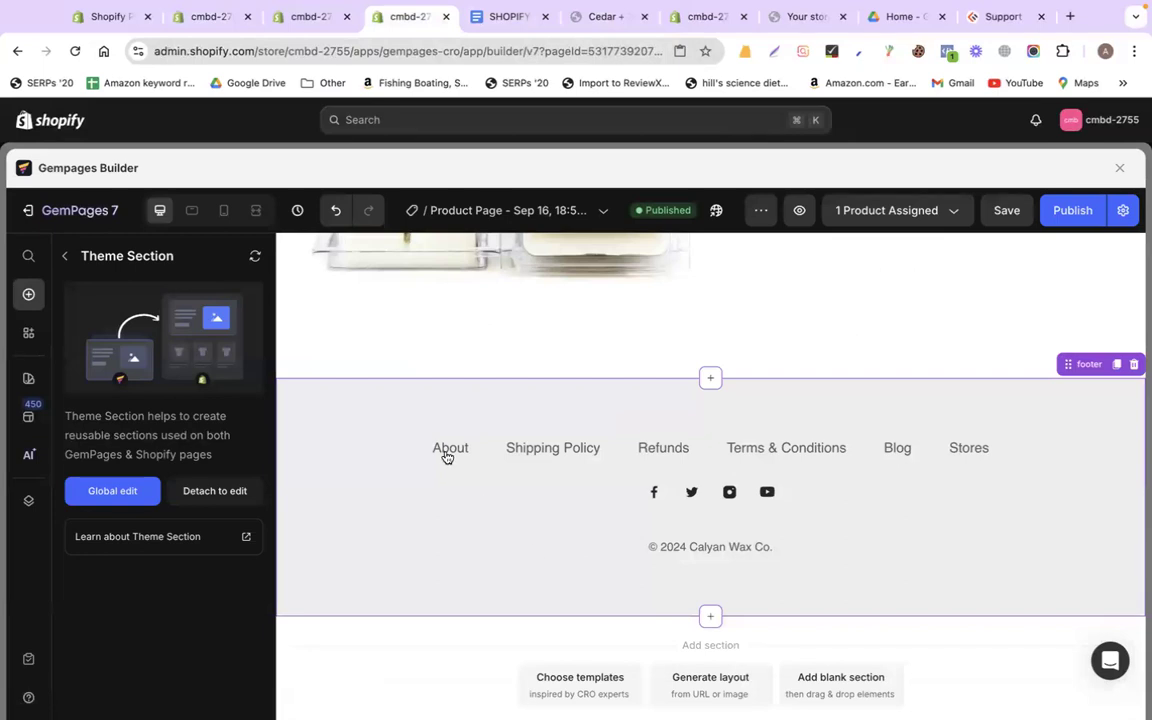
pyautogui.click(148, 493)
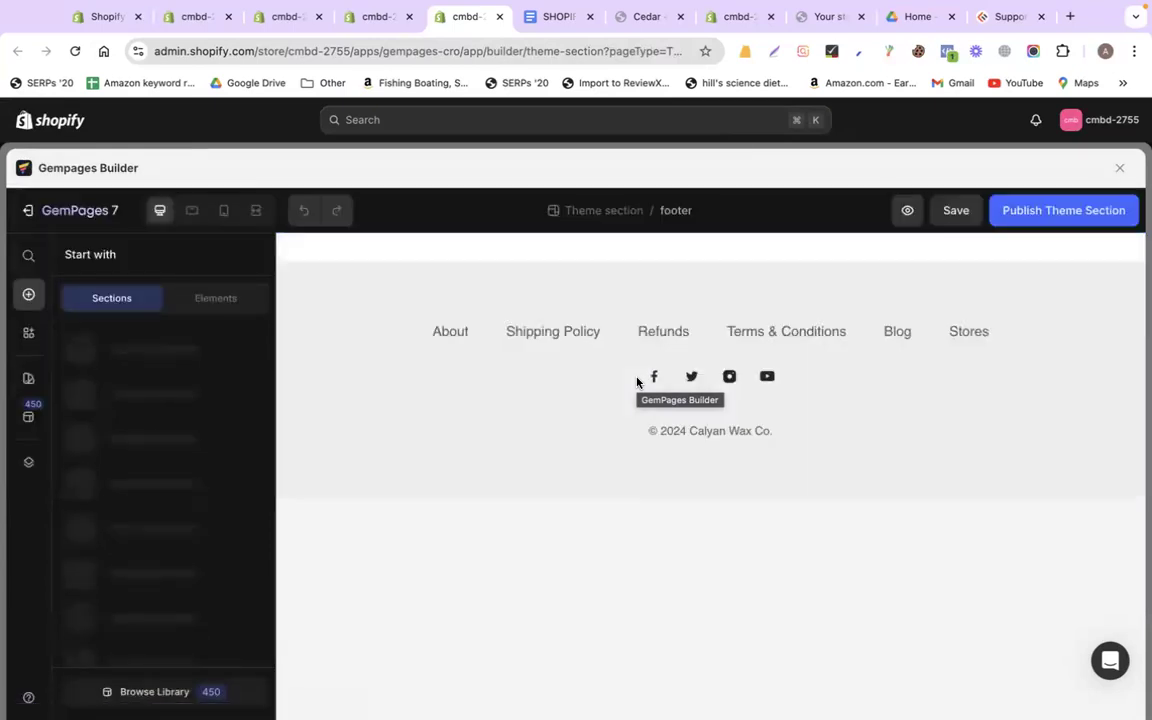
# Rename the footer's About link text to Home
pyautogui.click(451, 330)
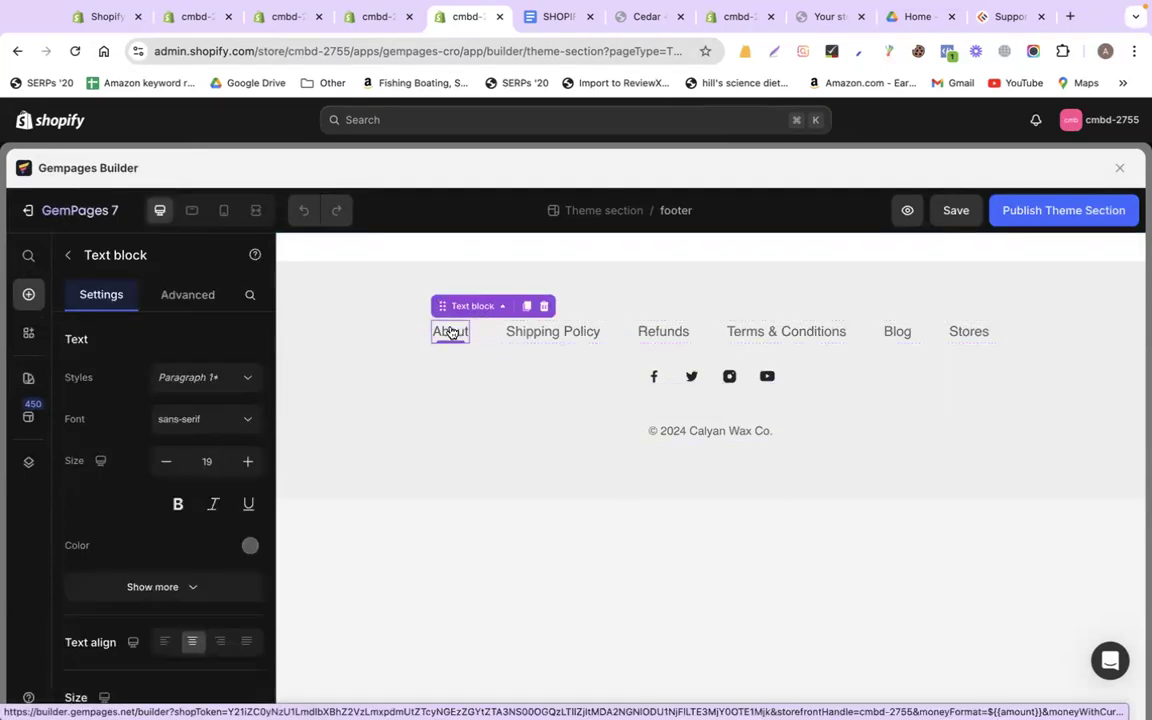
pyautogui.doubleClick(451, 332)
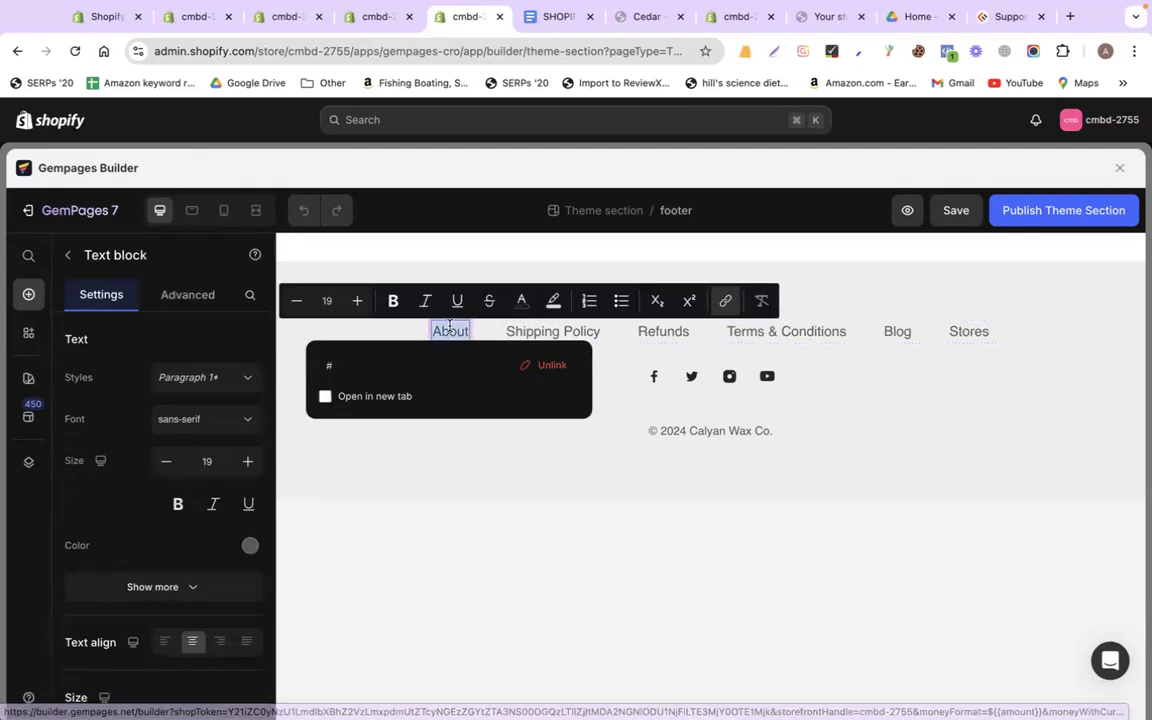
pyautogui.write('Home')
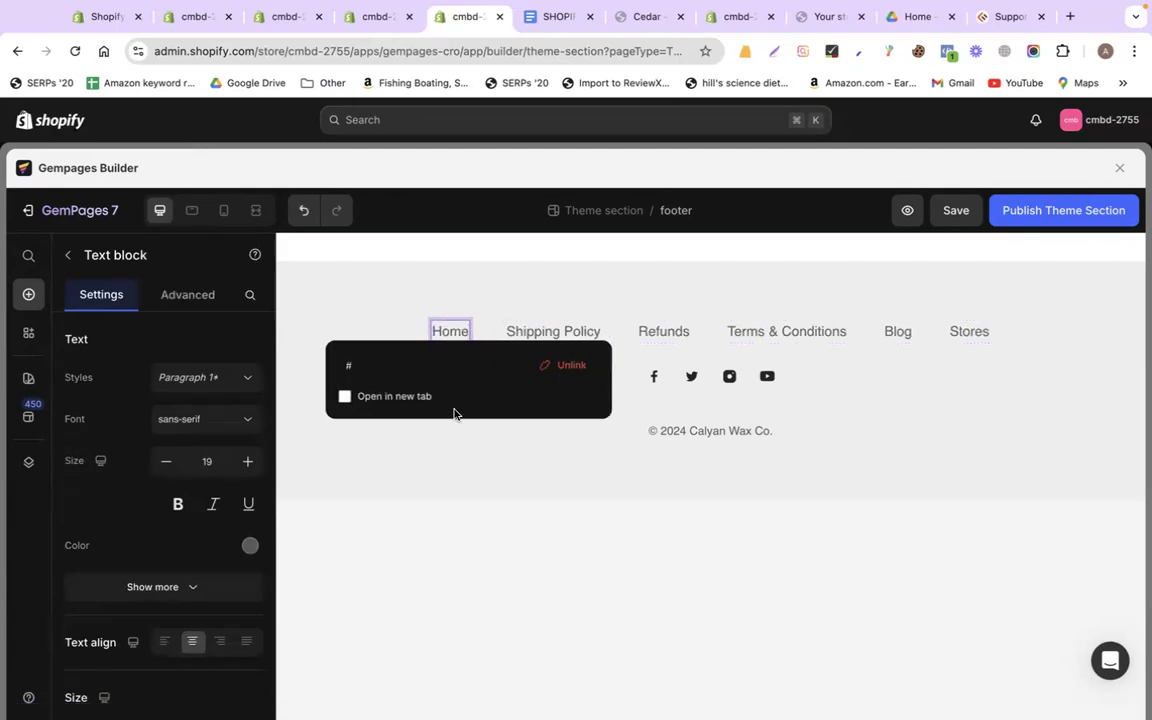
pyautogui.click(369, 366)
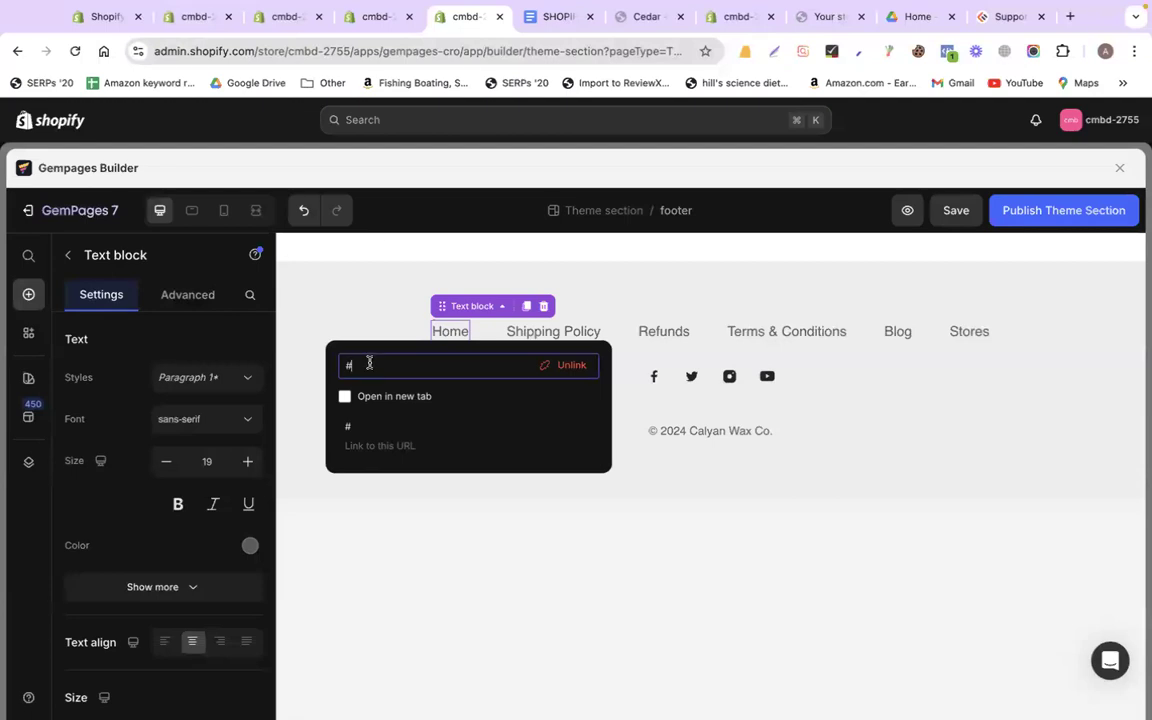
# Close the Terms of service dialog and copy the live storefront's address from Online Store
pyautogui.click(353, 22)
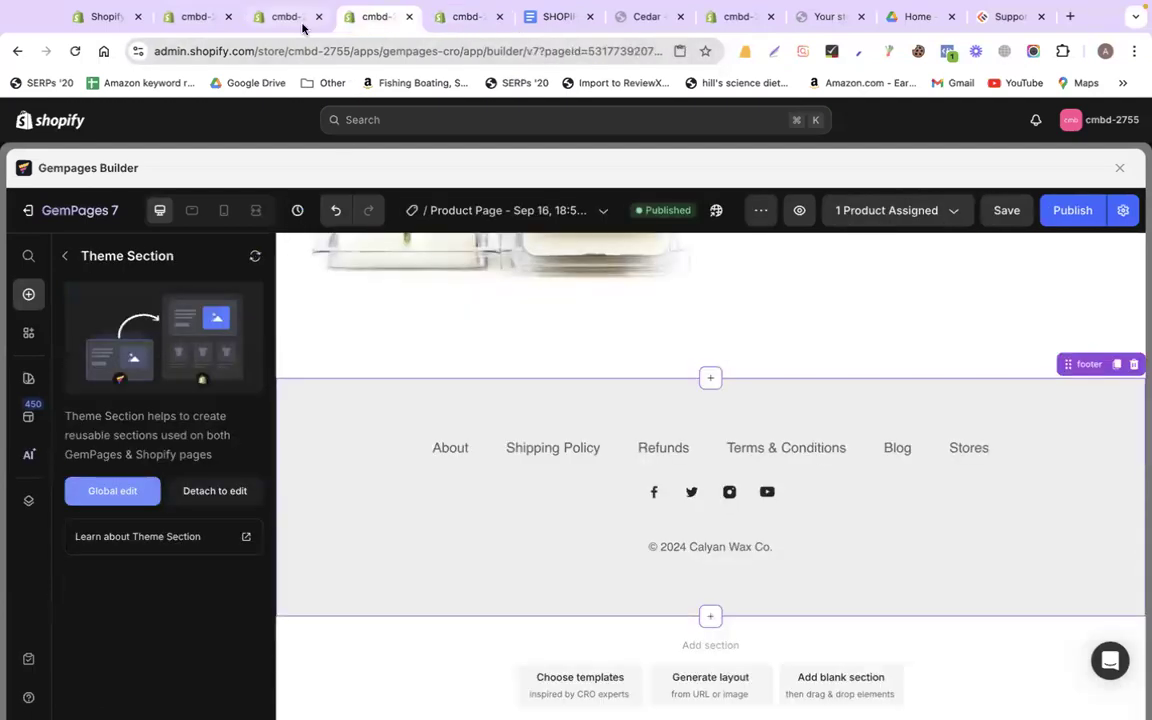
pyautogui.click(262, 20)
pyautogui.click(801, 143)
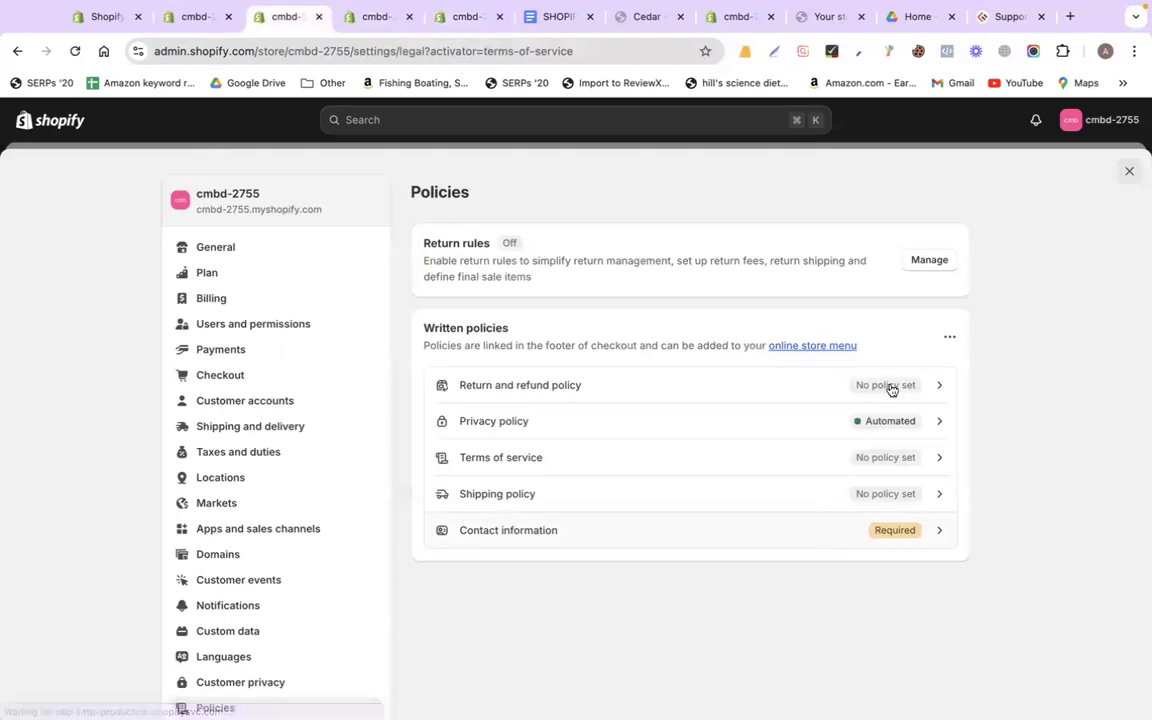
pyautogui.click(1131, 170)
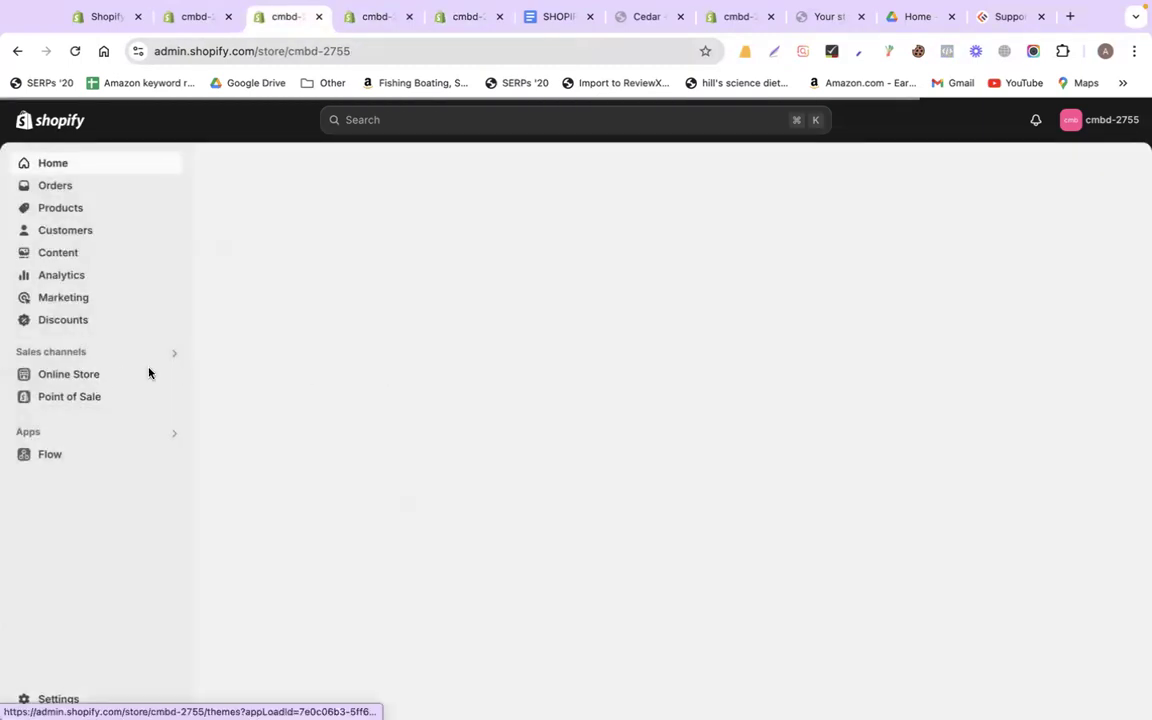
pyautogui.click(150, 374)
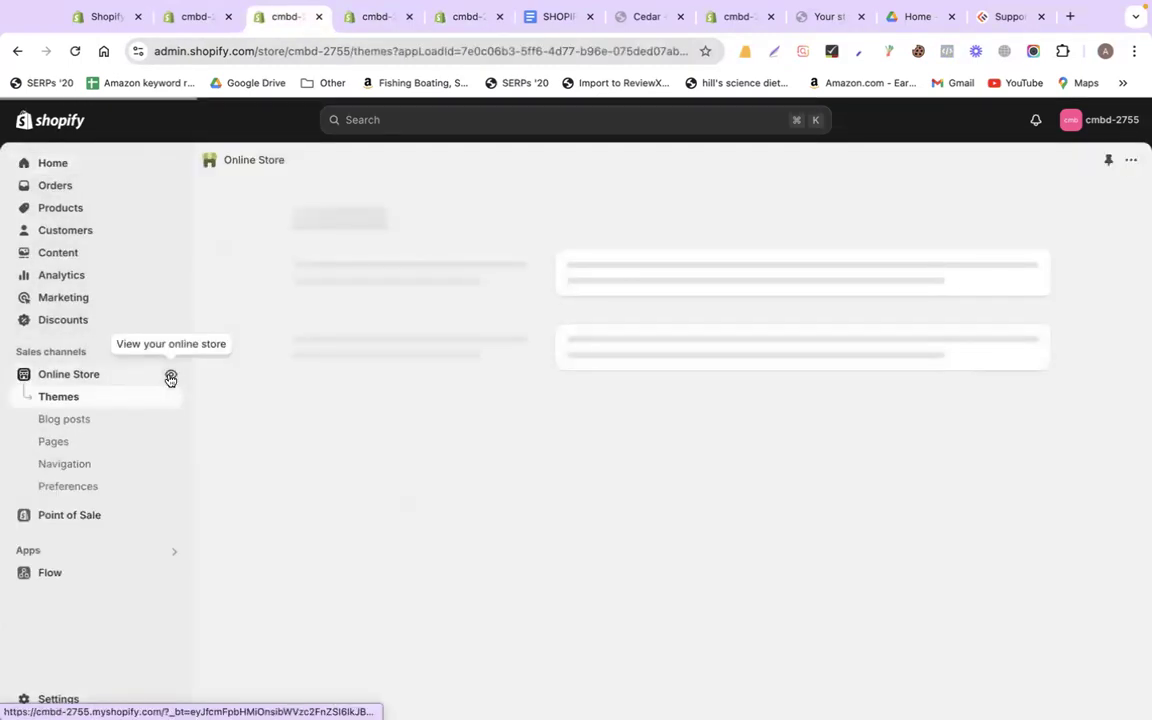
pyautogui.click(170, 378)
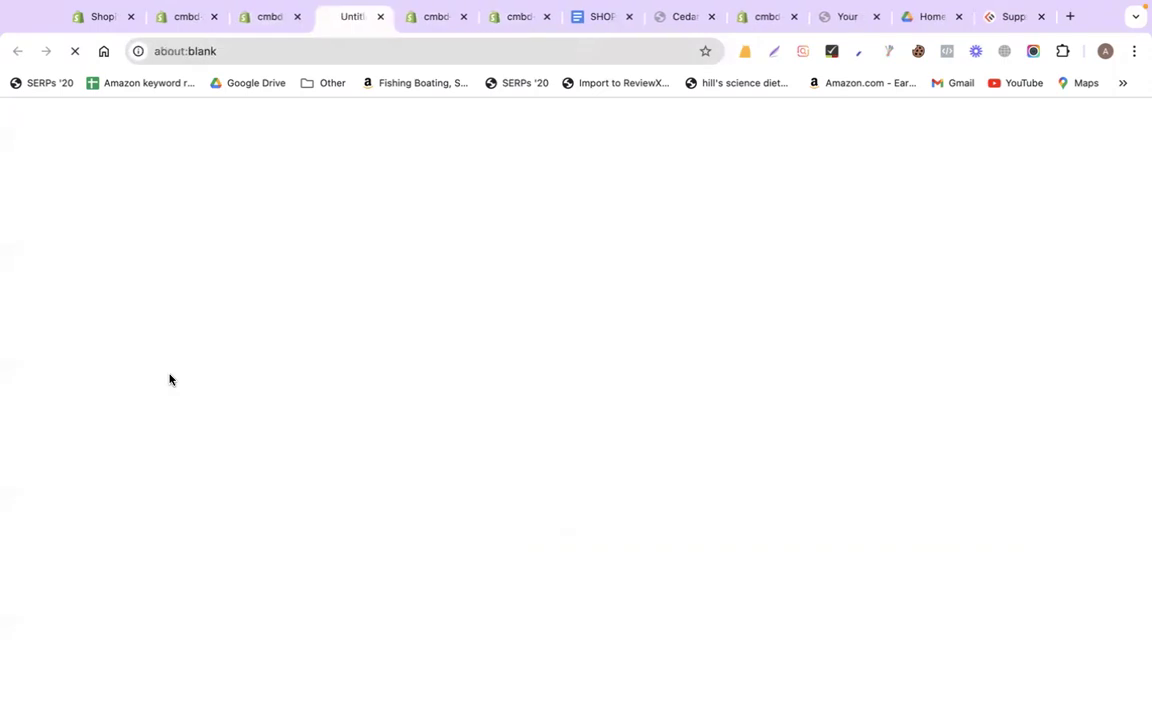
pyautogui.click(288, 55)
pyautogui.press('super+c')
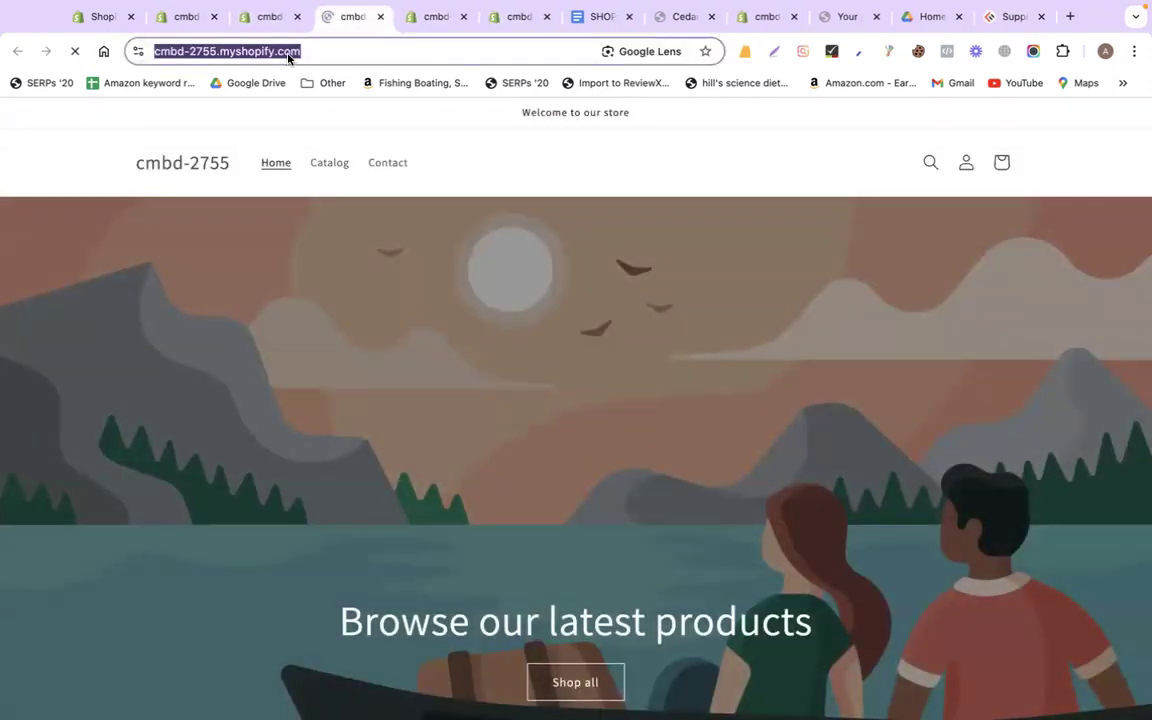
# Paste the store's home URL as the Home link's address and confirm it
pyautogui.click(430, 18)
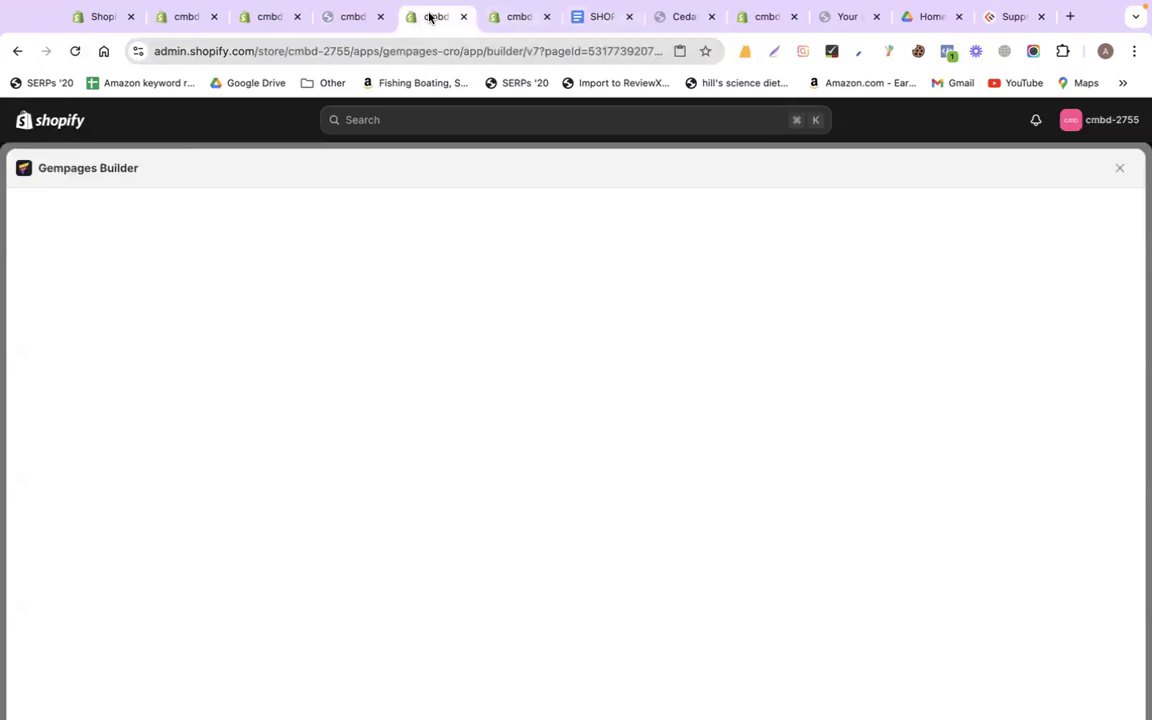
pyautogui.click(509, 30)
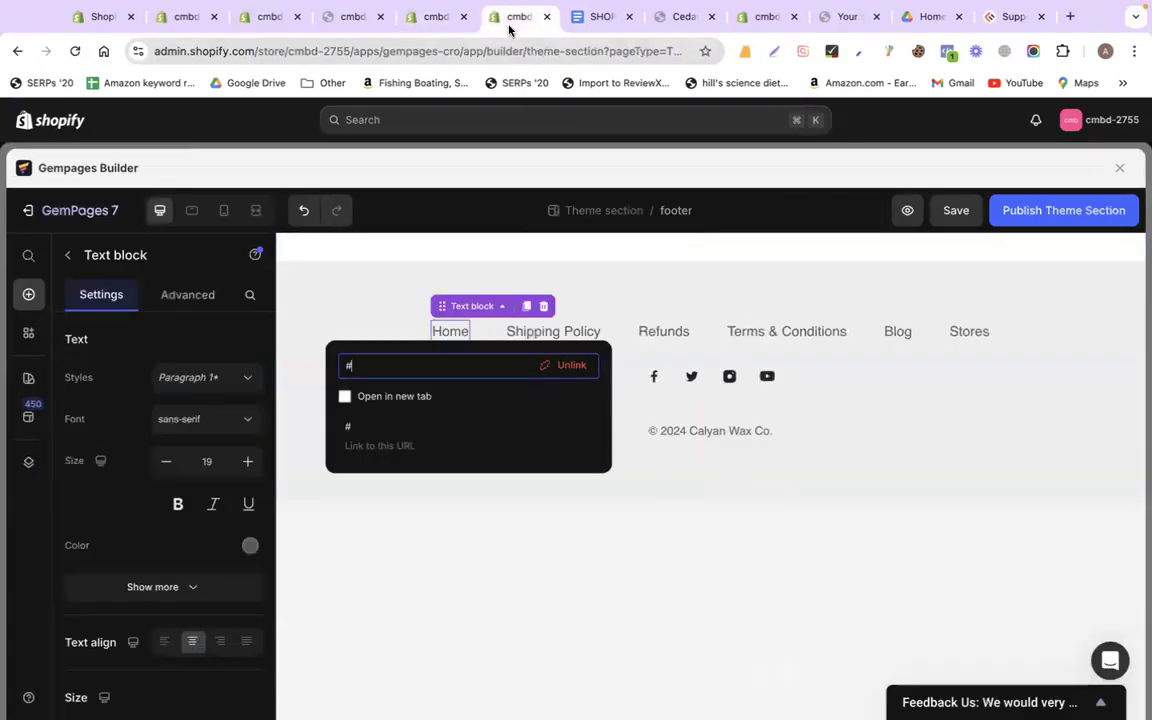
pyautogui.press('super+a')
pyautogui.press('super+v')
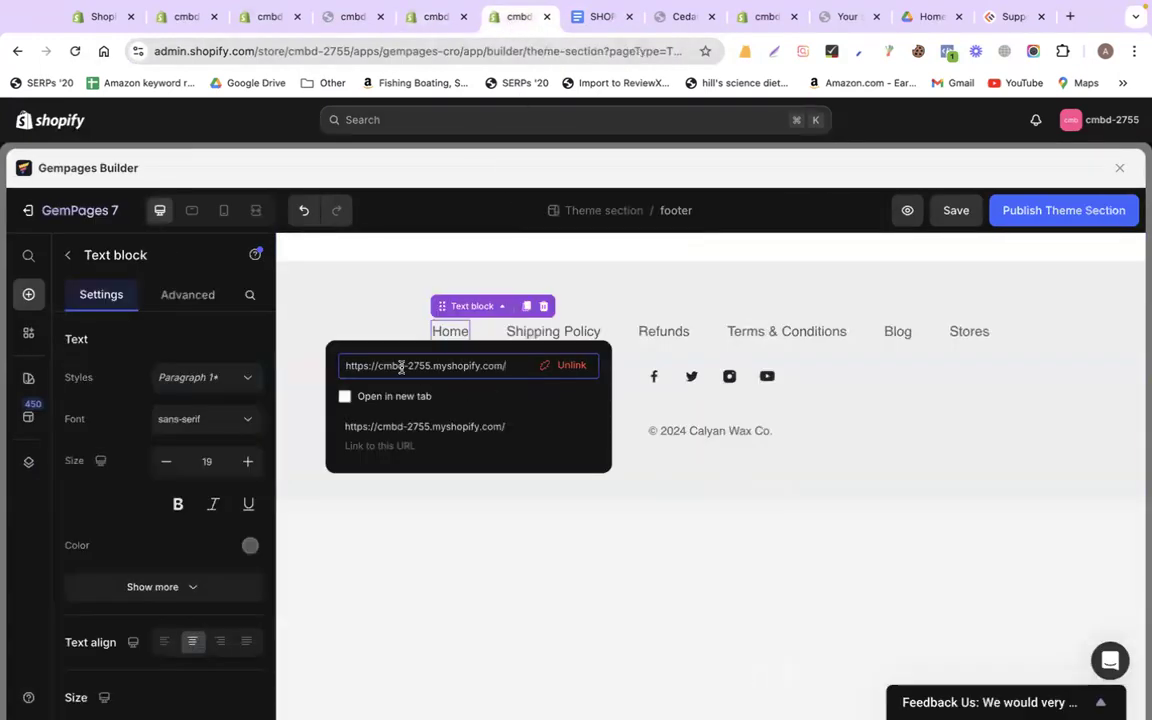
pyautogui.click(436, 570)
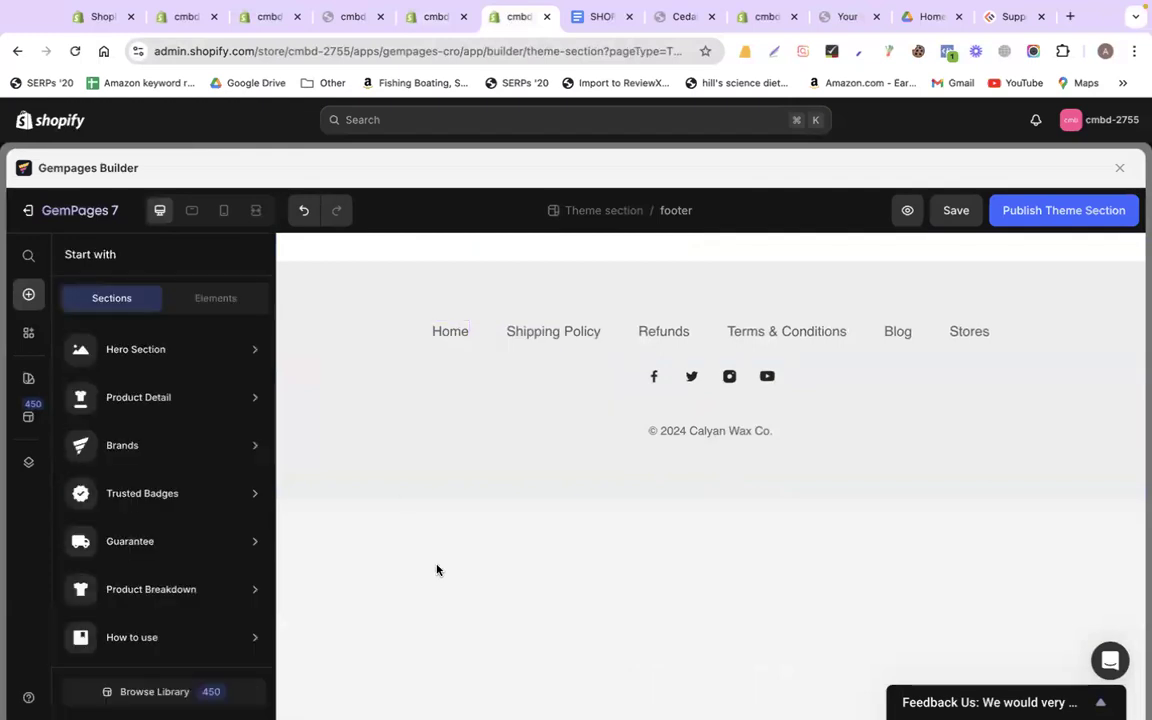
pyautogui.click(447, 328)
pyautogui.click(450, 331)
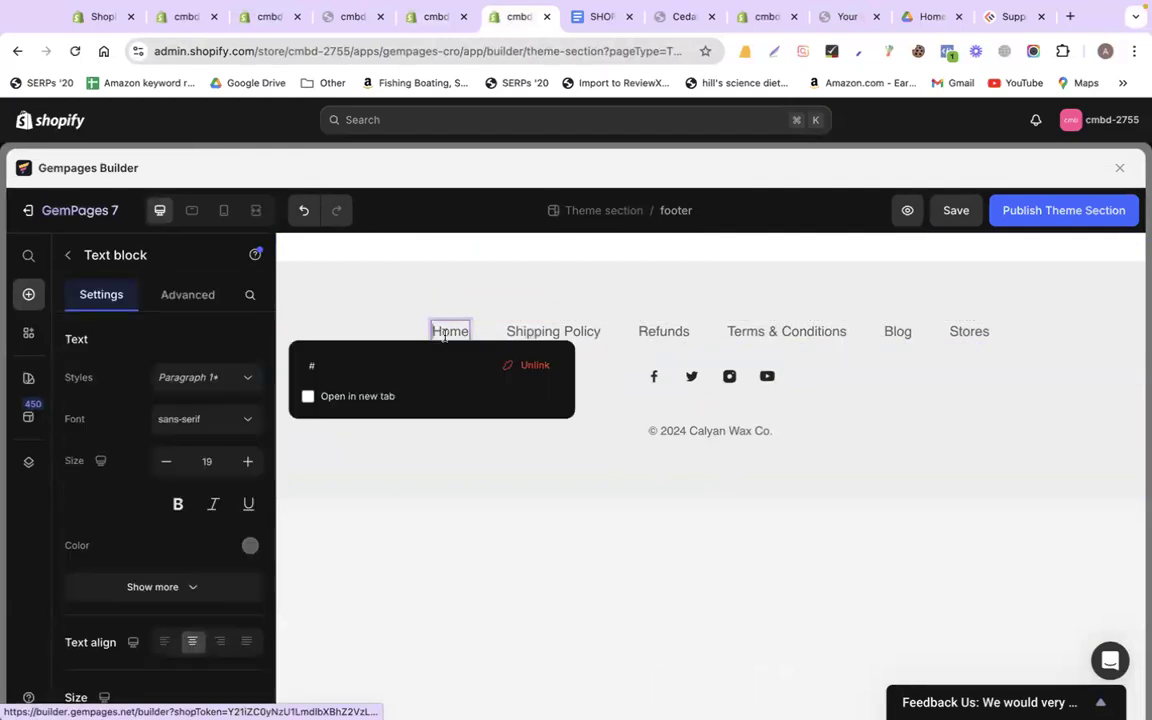
pyautogui.click(333, 367)
pyautogui.press('super+v')
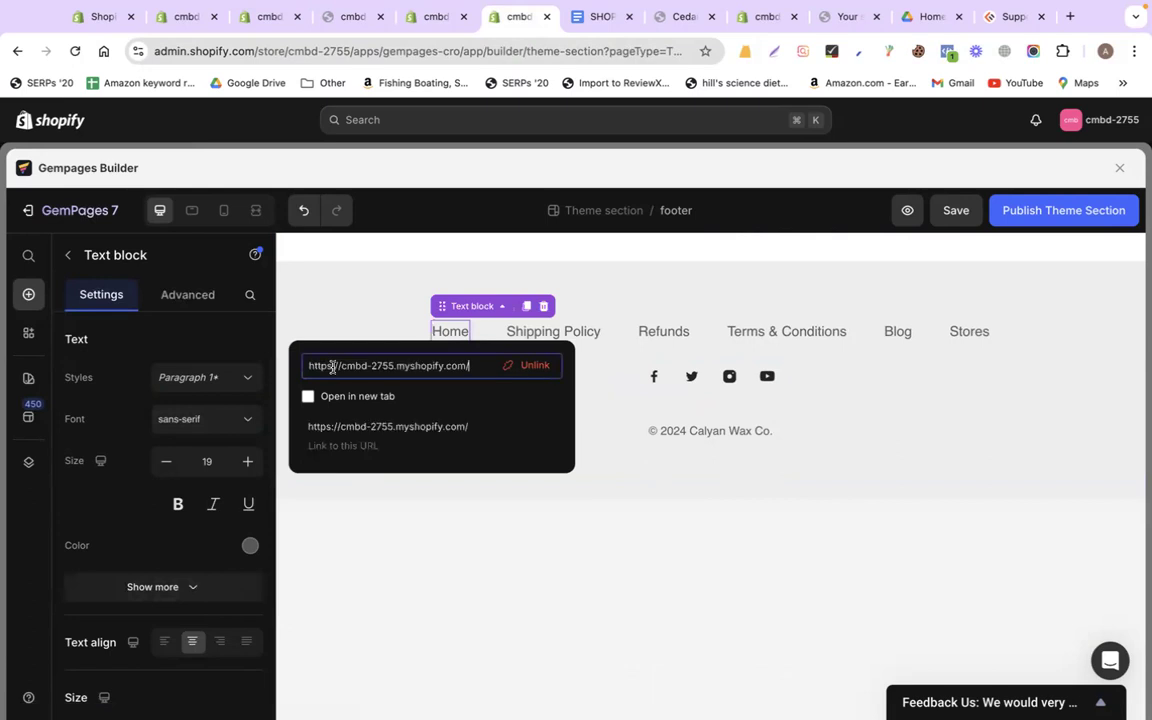
pyautogui.press('Return')
pyautogui.click(455, 452)
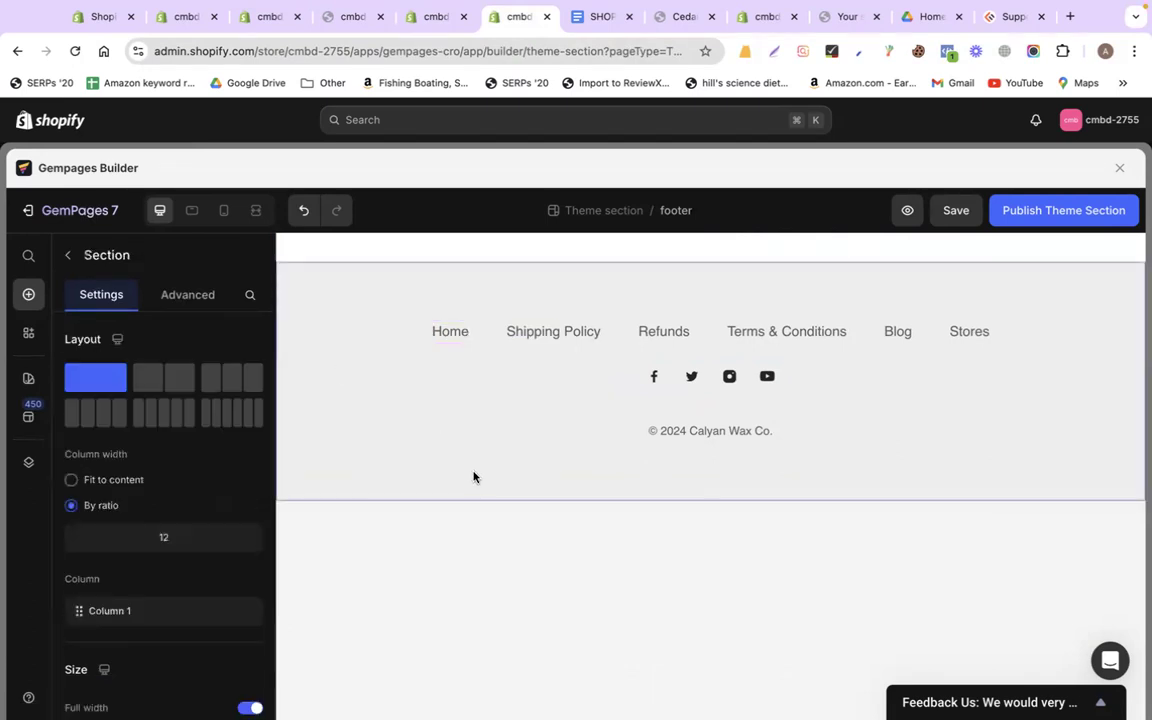
# Select the Shipping Policy footer link and return to the admin Themes tab
pyautogui.click(550, 338)
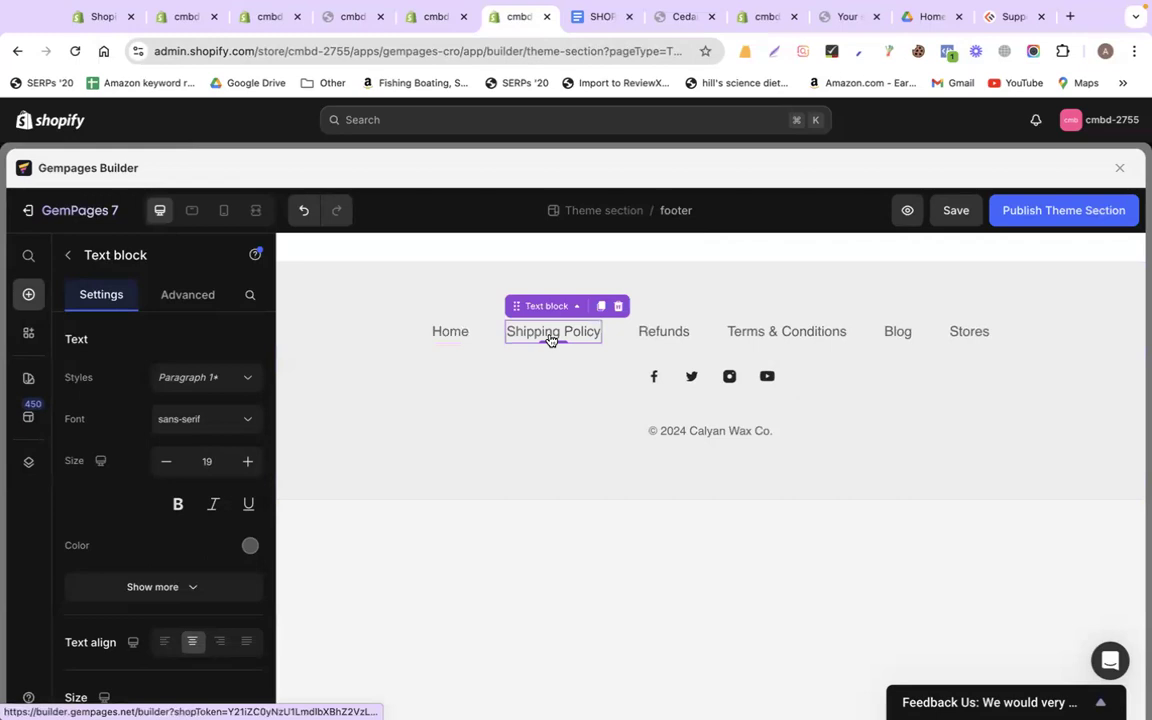
pyautogui.click(347, 24)
pyautogui.click(272, 18)
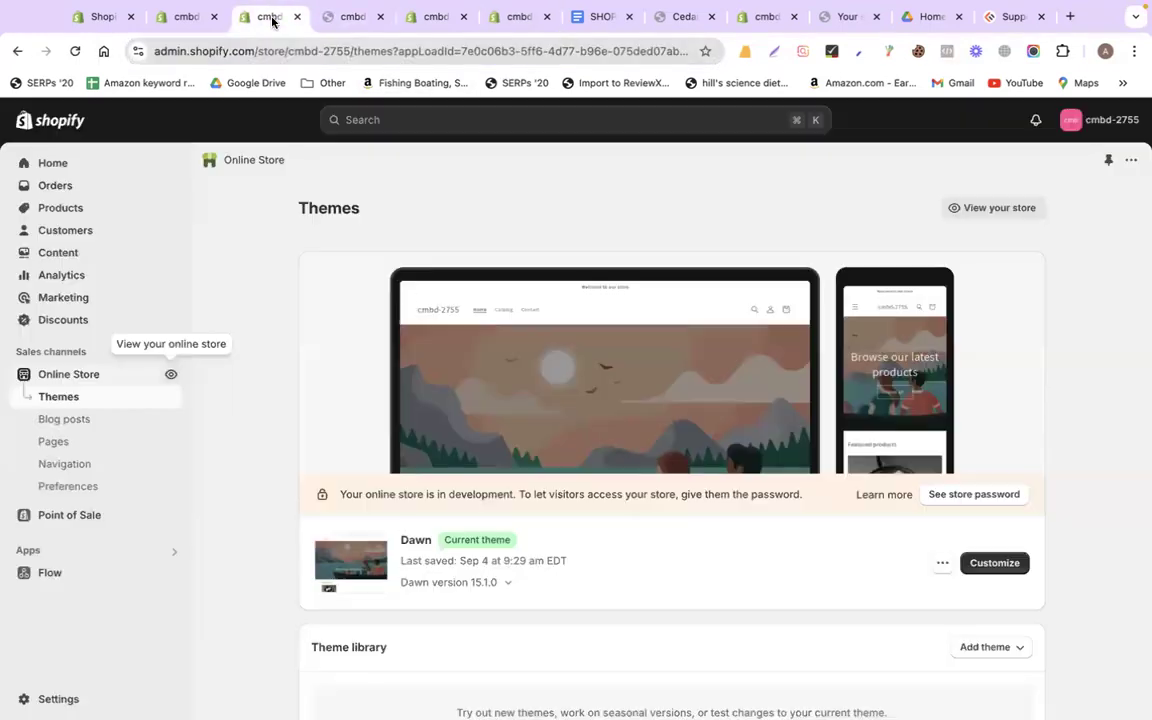
# Open the live Terms of service page from the store's pages and copy its address
pyautogui.click(77, 452)
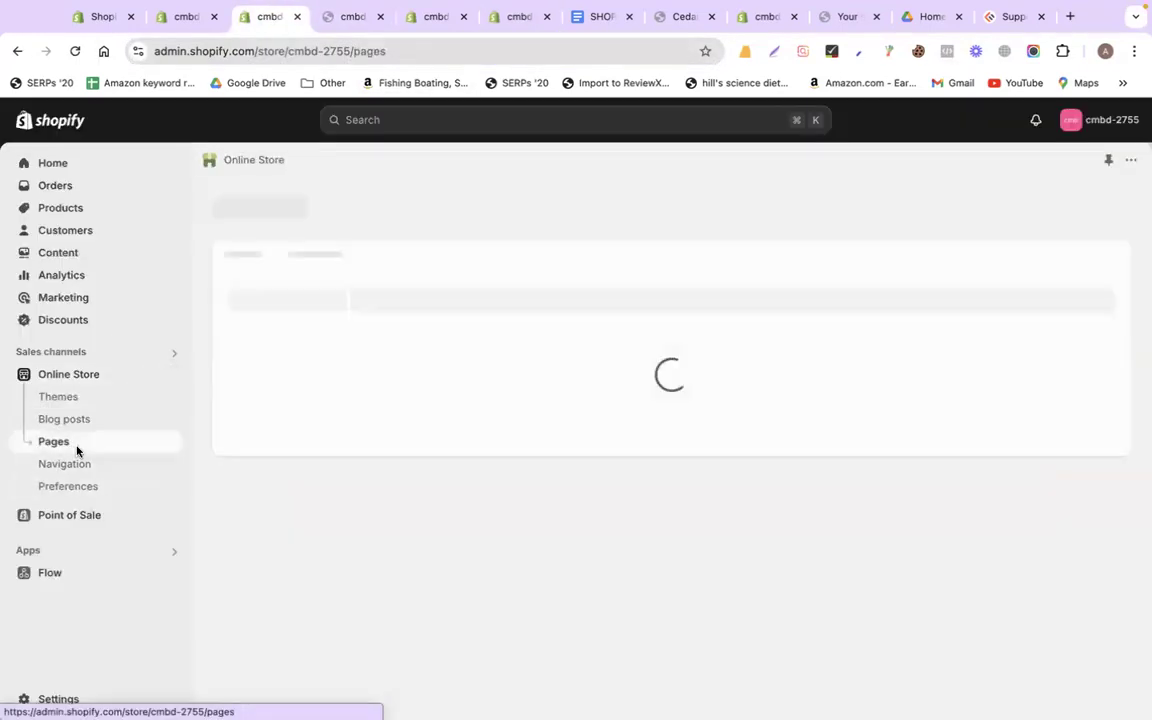
pyautogui.scroll(-1, 482, 555)
pyautogui.scroll(1, 482, 555)
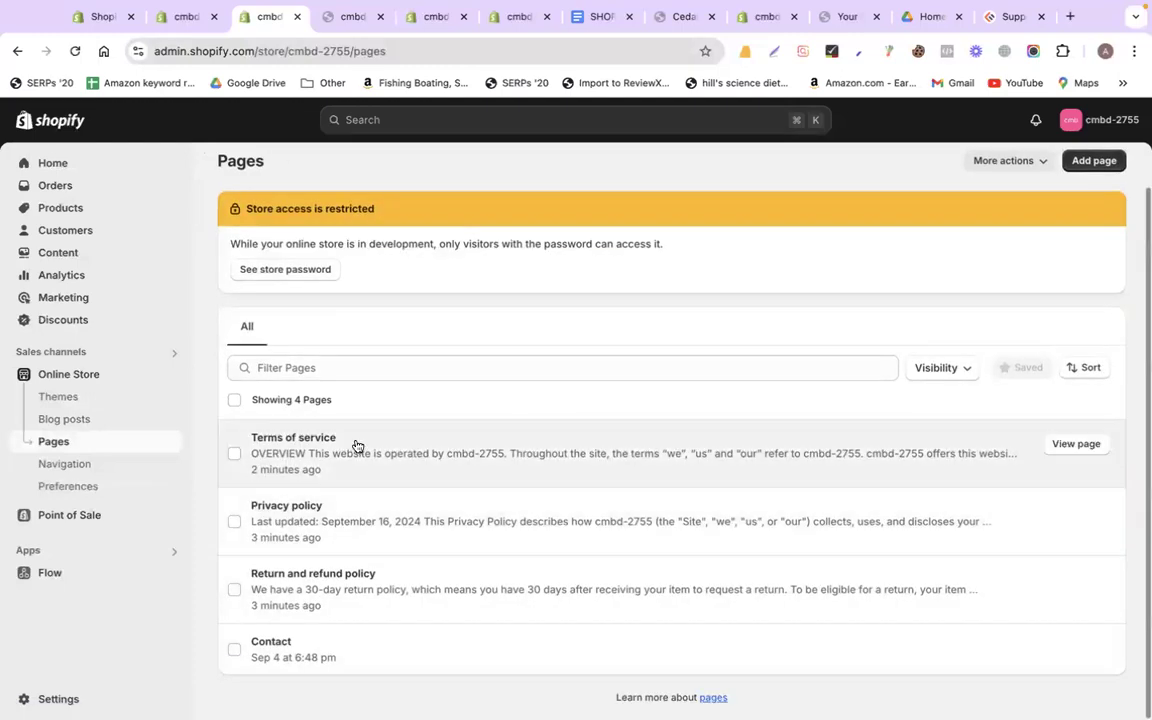
pyautogui.click(1070, 445)
pyautogui.click(253, 70)
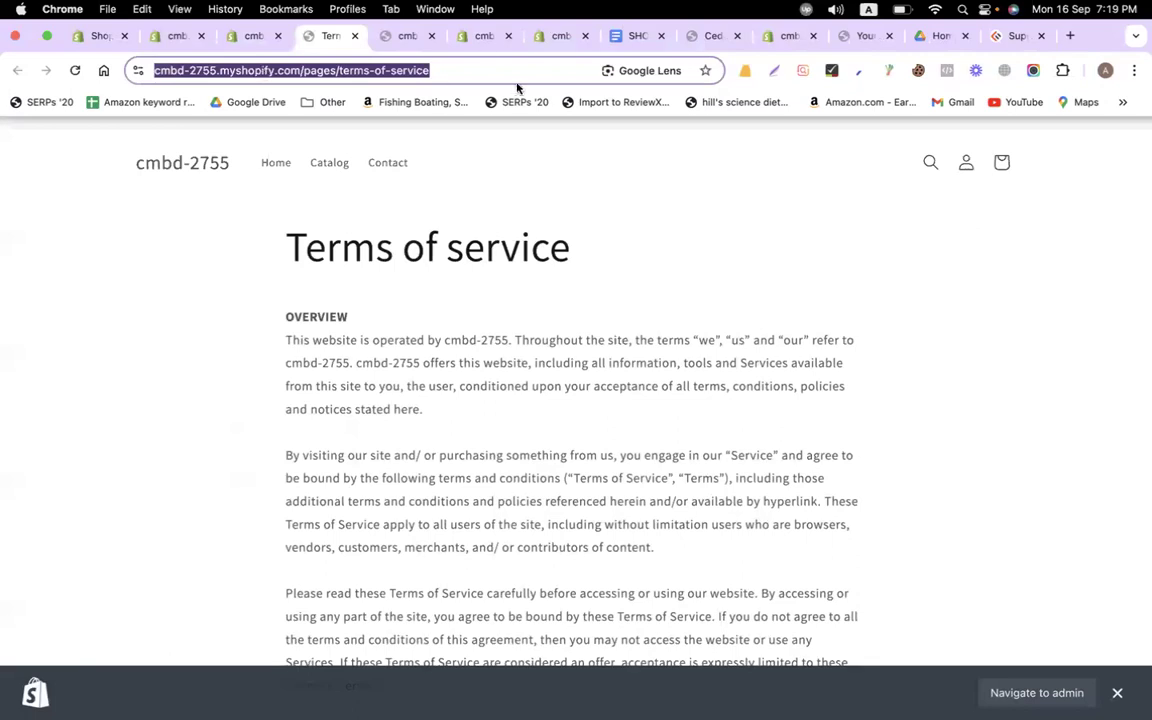
# Link the footer's Terms & Conditions text to the Terms of service page address
pyautogui.click(476, 37)
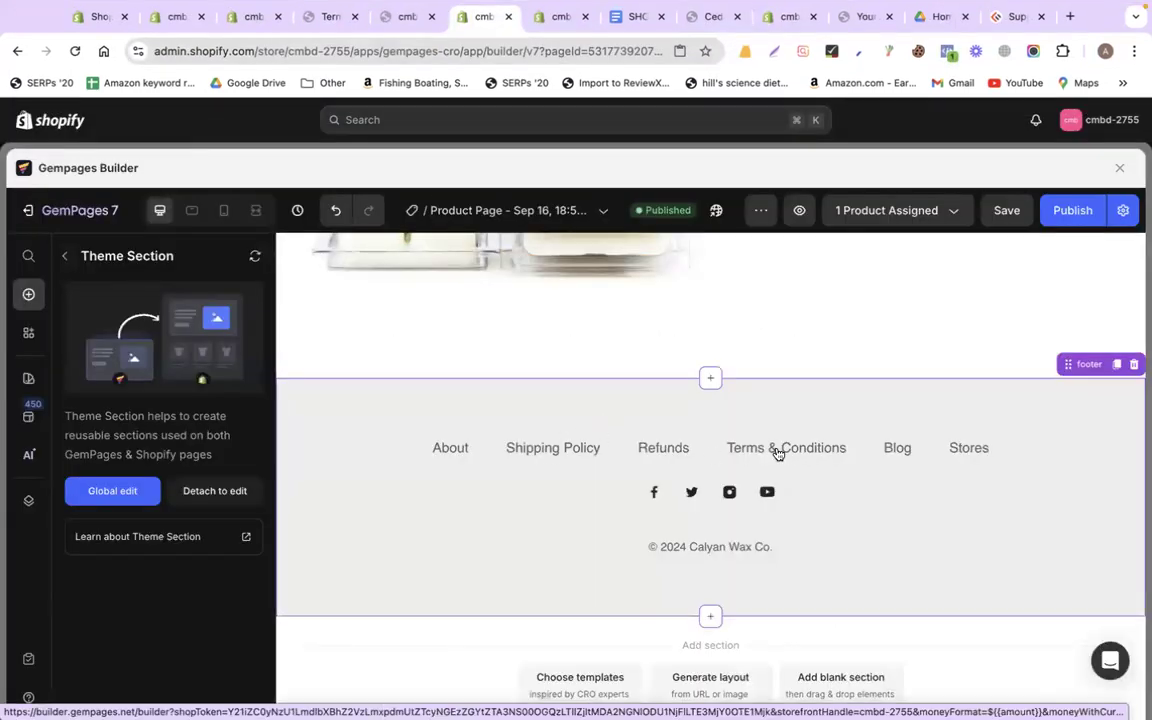
pyautogui.click(560, 16)
pyautogui.click(757, 335)
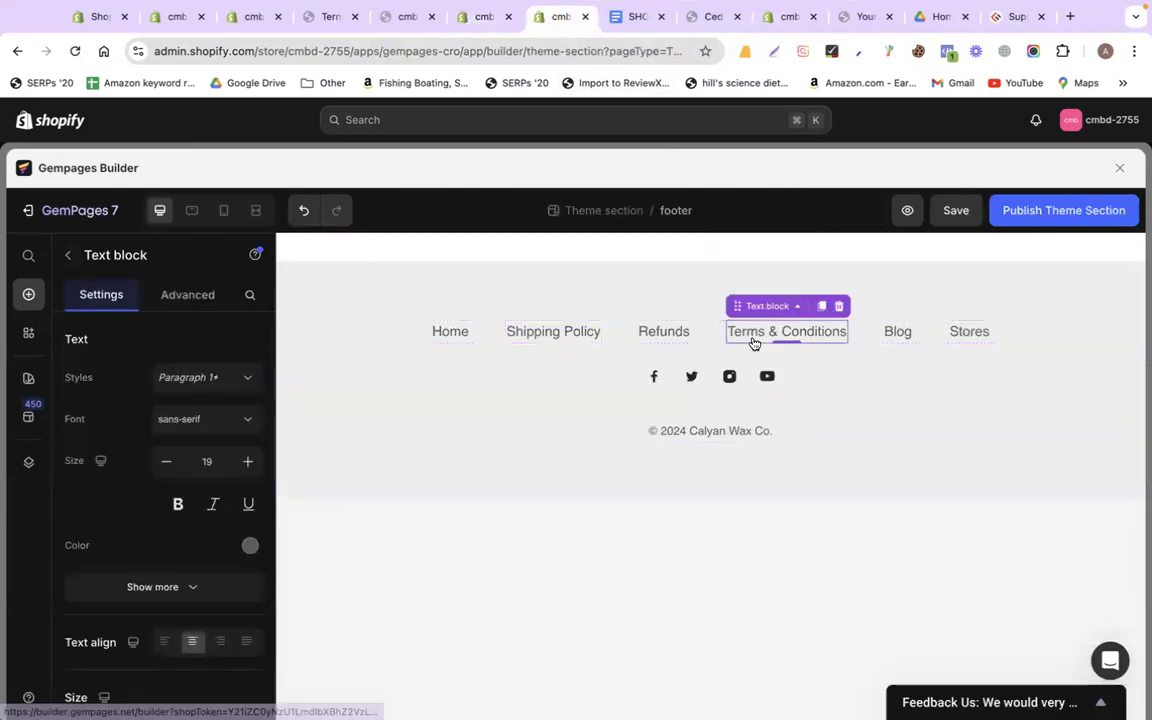
pyautogui.click(766, 331)
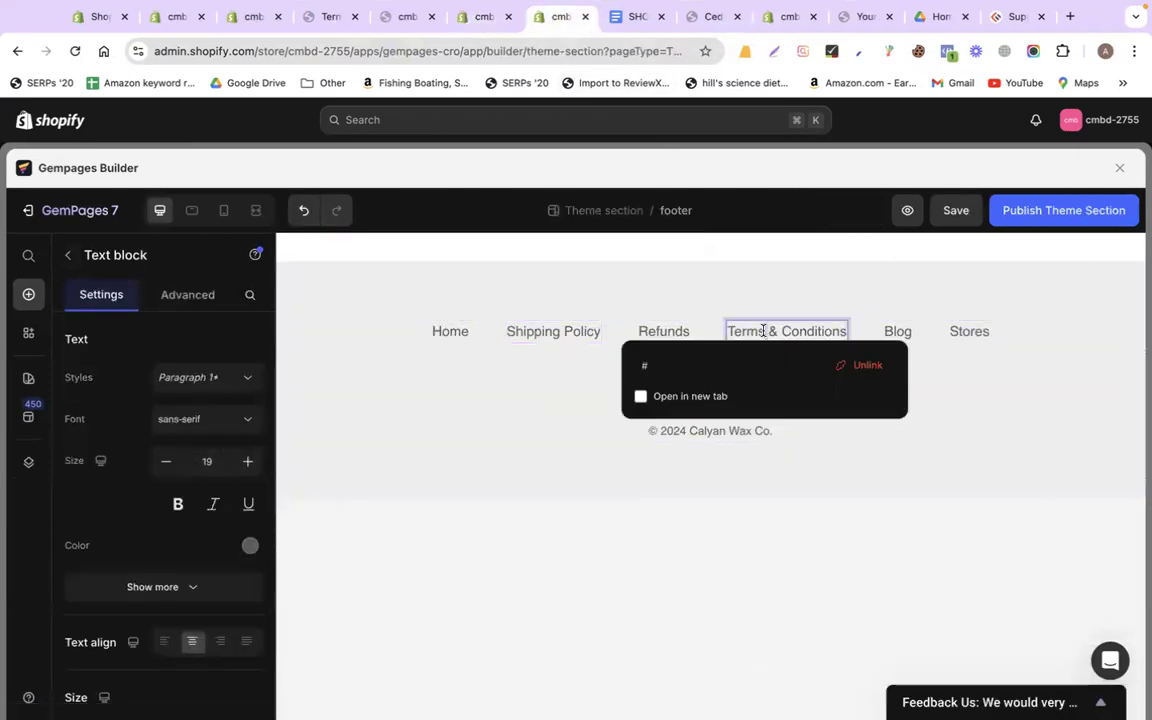
pyautogui.click(687, 367)
pyautogui.press('super+a')
pyautogui.press('super+v')
pyautogui.press('Return')
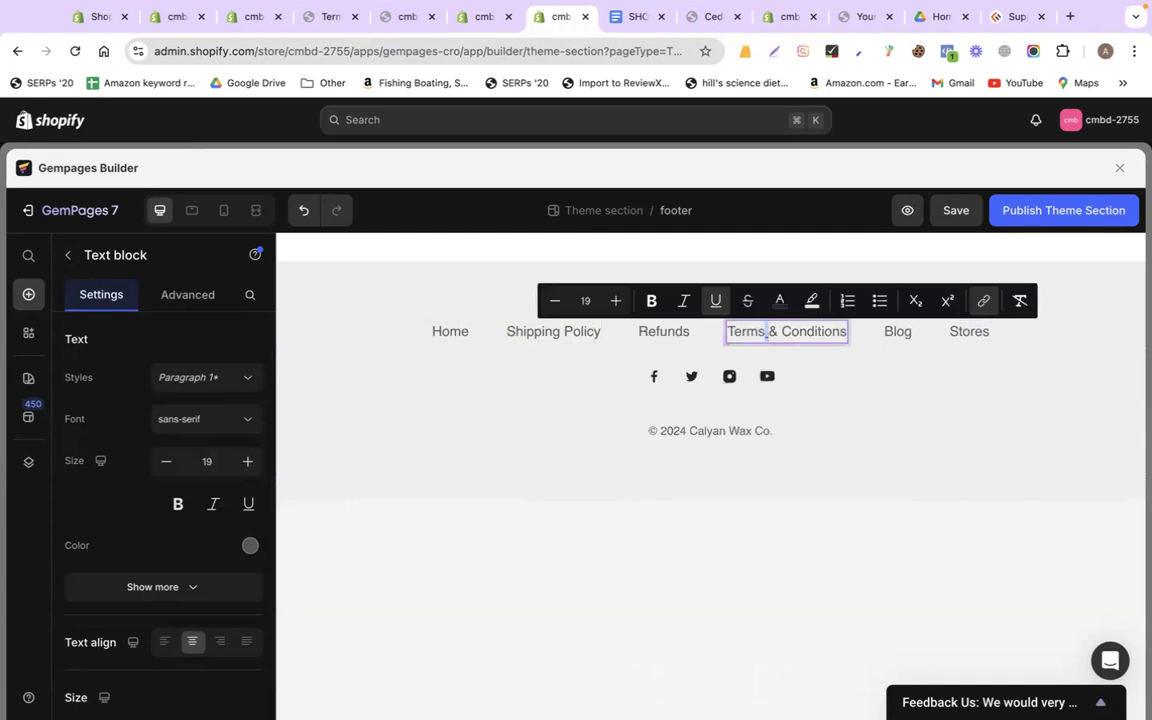
pyautogui.click(555, 332)
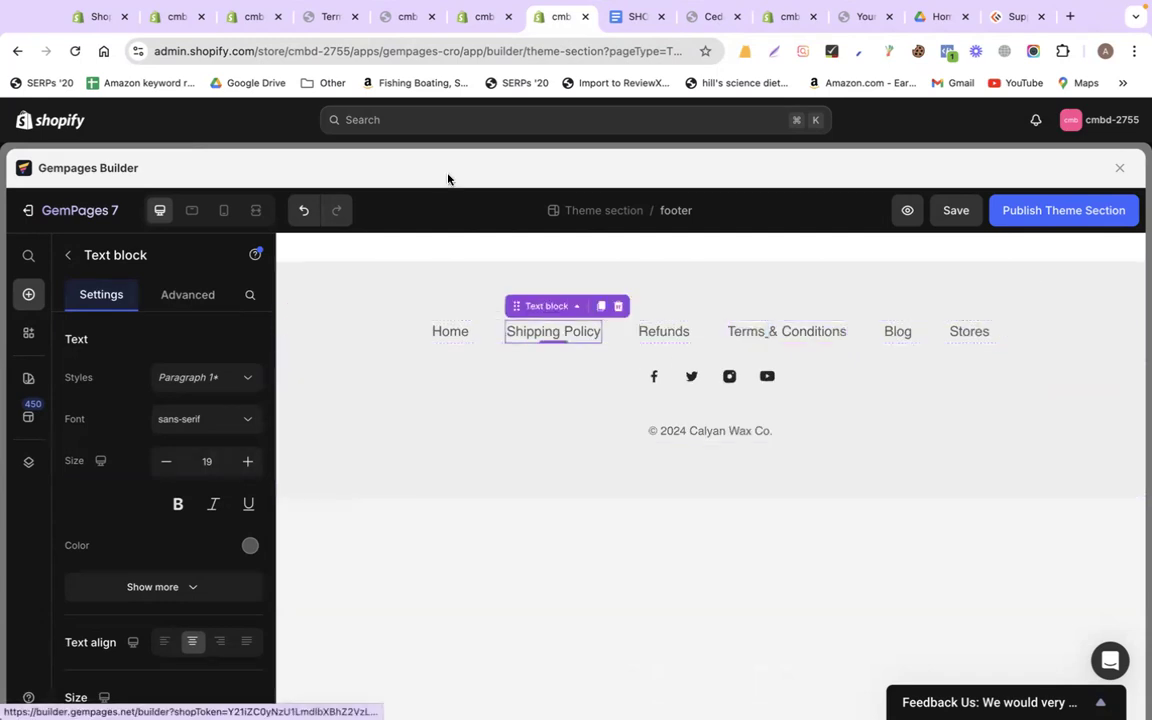
# Open the Privacy policy page, close the Terms of service tab, and copy its address
pyautogui.click(390, 16)
pyautogui.click(325, 16)
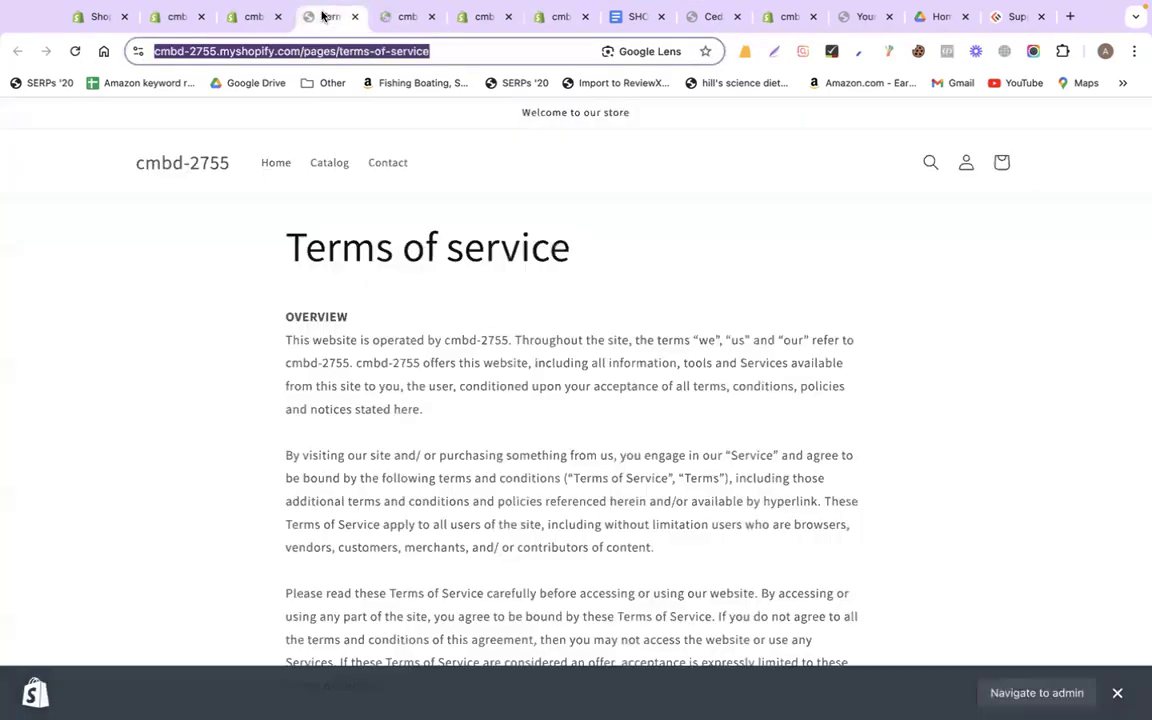
pyautogui.click(252, 16)
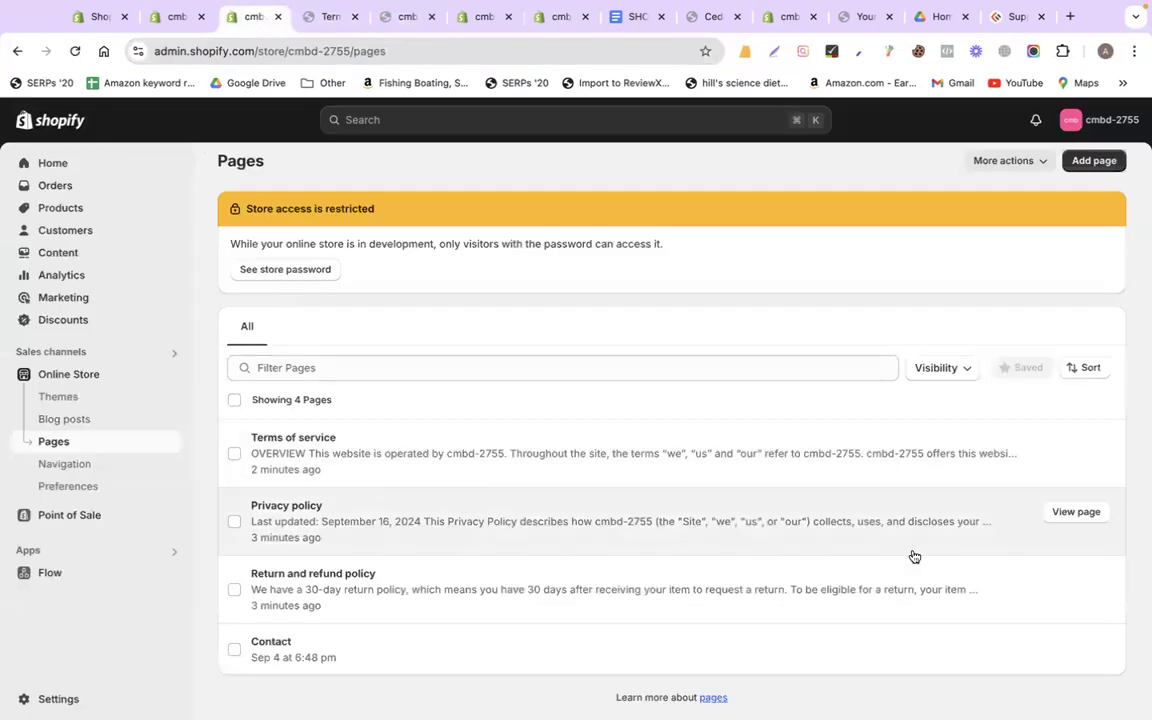
pyautogui.click(1060, 515)
pyautogui.click(384, 17)
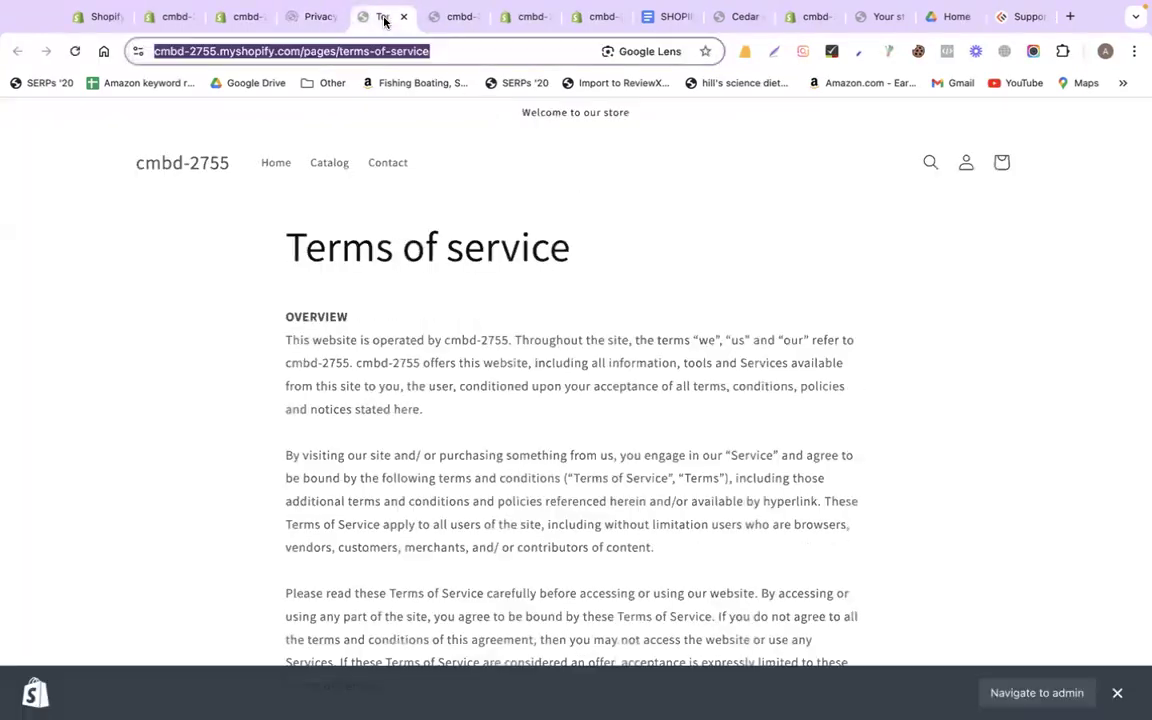
pyautogui.click(405, 17)
pyautogui.click(330, 19)
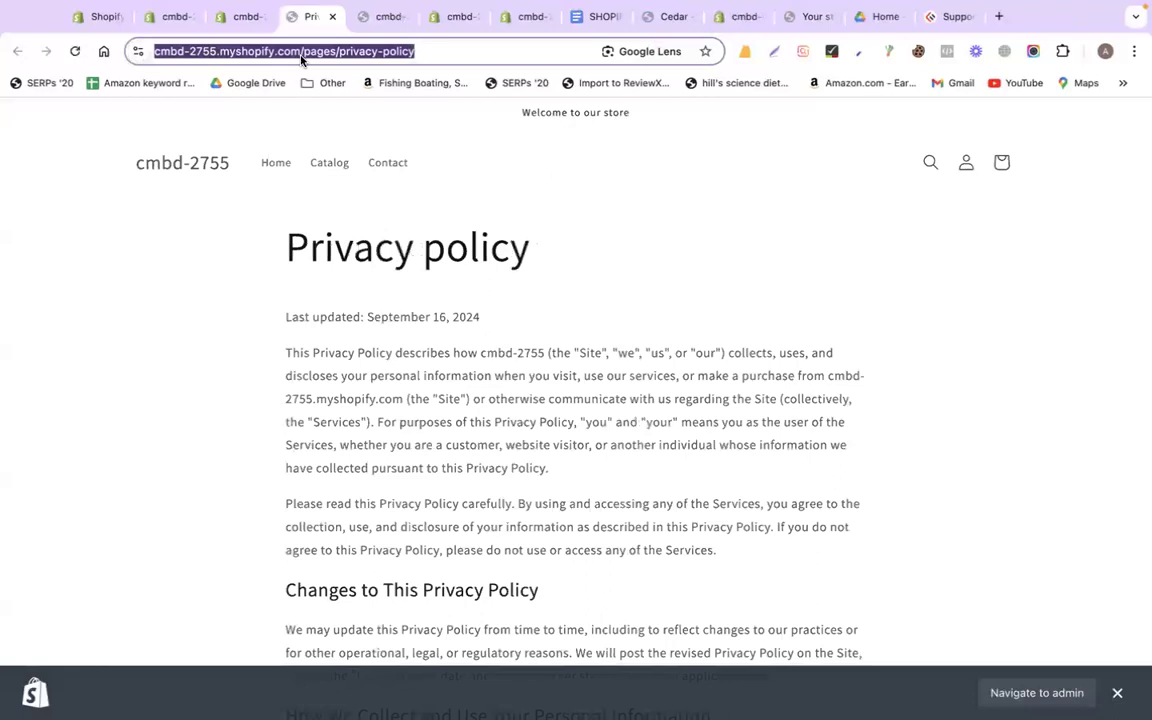
# Rename Terms & Conditions to 'Privacy Policy' and link it to the privacy policy page
pyautogui.click(533, 17)
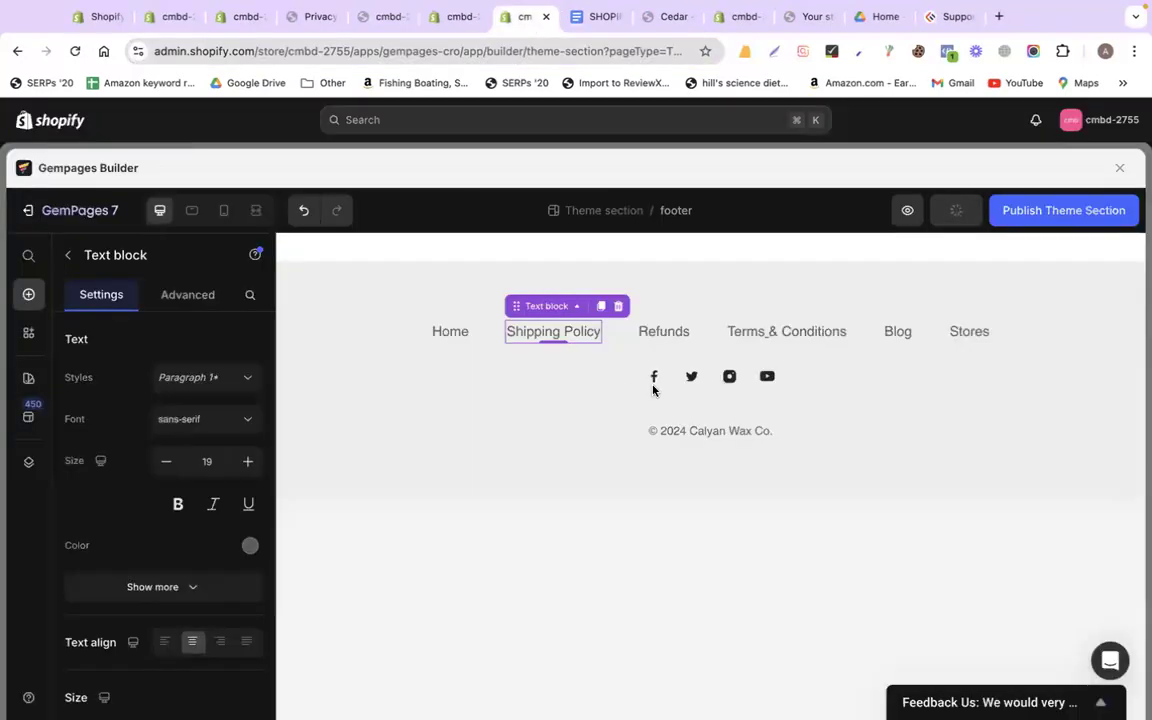
pyautogui.doubleClick(776, 334)
pyautogui.write('Pri')
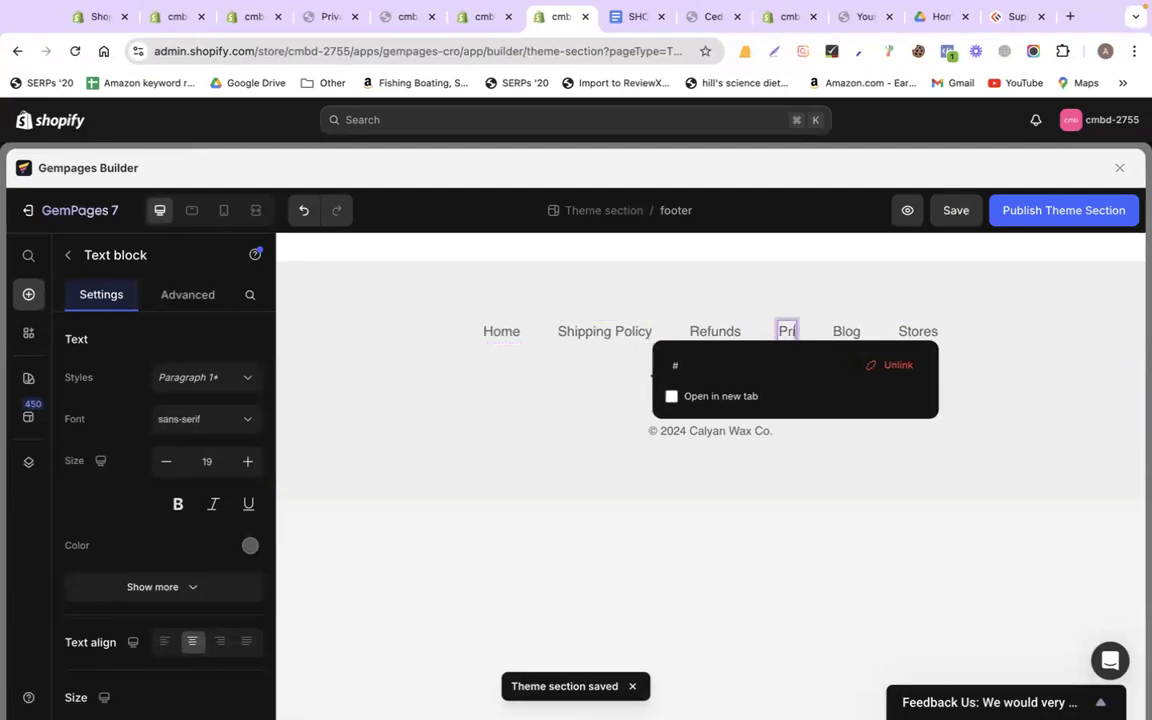
pyautogui.write('vacy Policy')
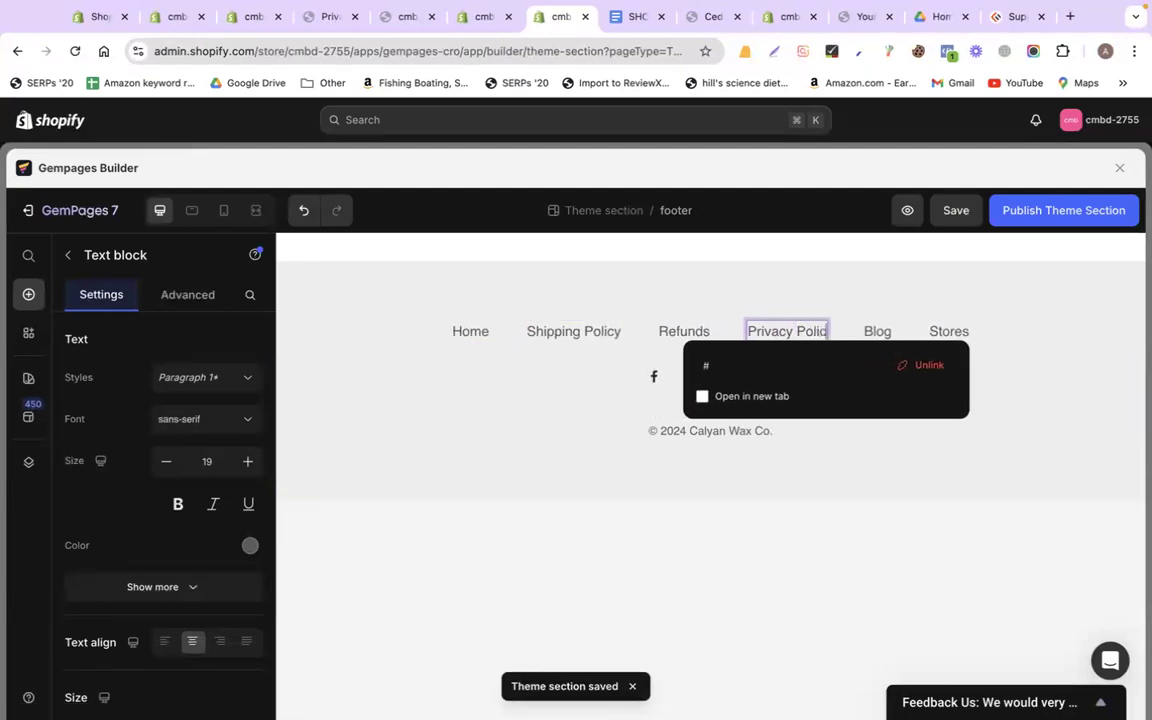
pyautogui.doubleClick(812, 369)
pyautogui.press('super+v')
pyautogui.press('Return')
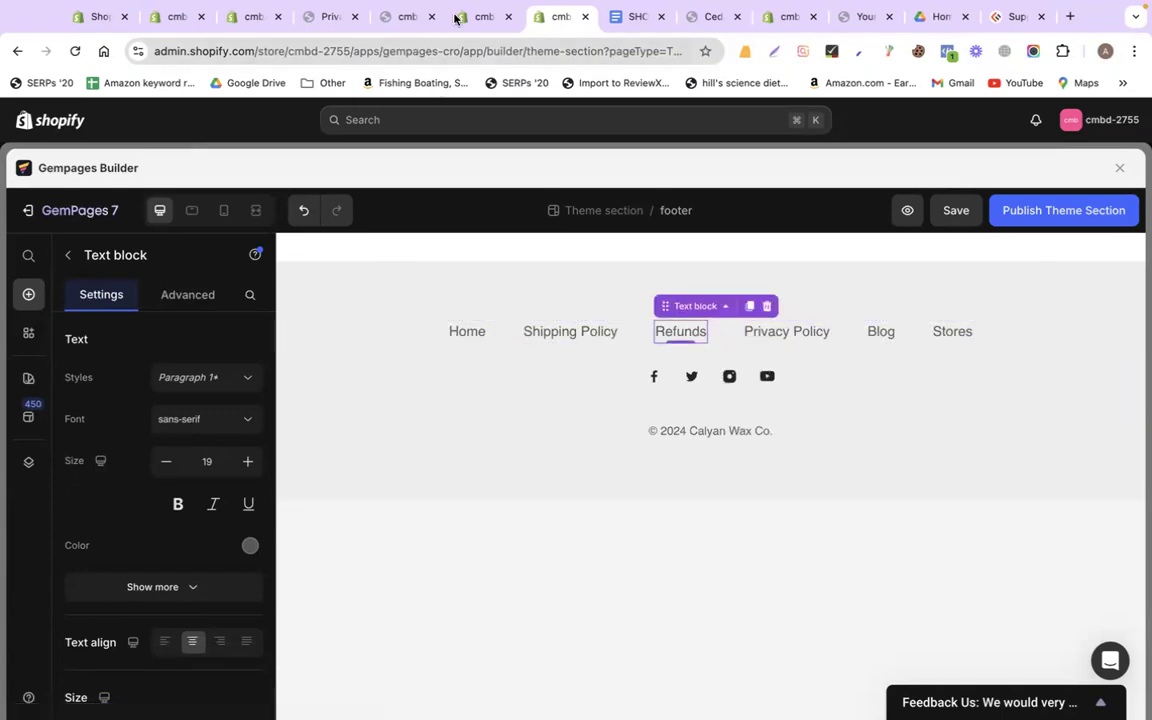
# Open the Return and refund policy page and copy its address
pyautogui.click(329, 17)
pyautogui.click(254, 17)
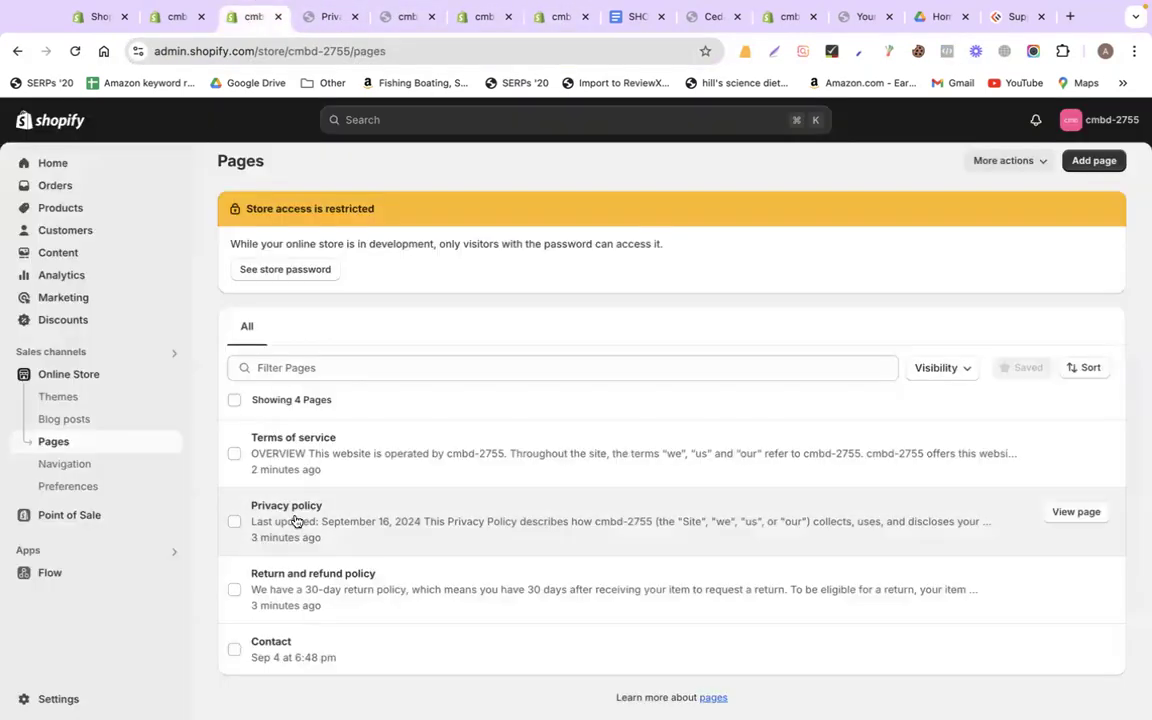
pyautogui.click(1074, 582)
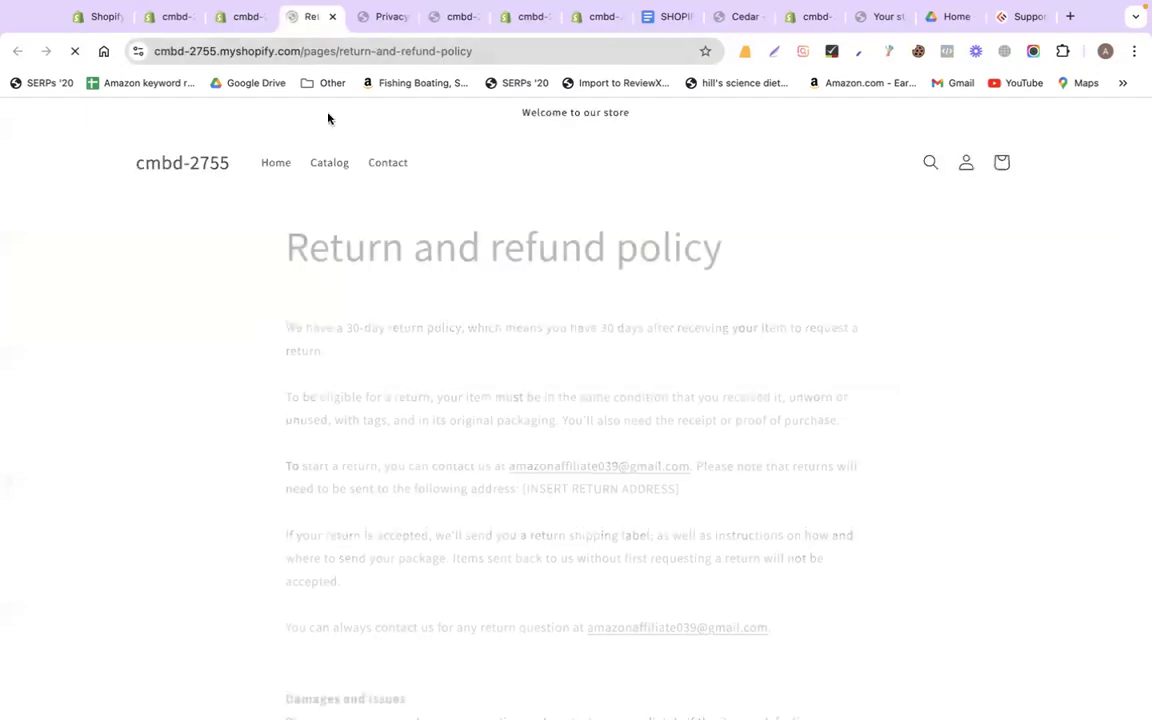
pyautogui.click(258, 47)
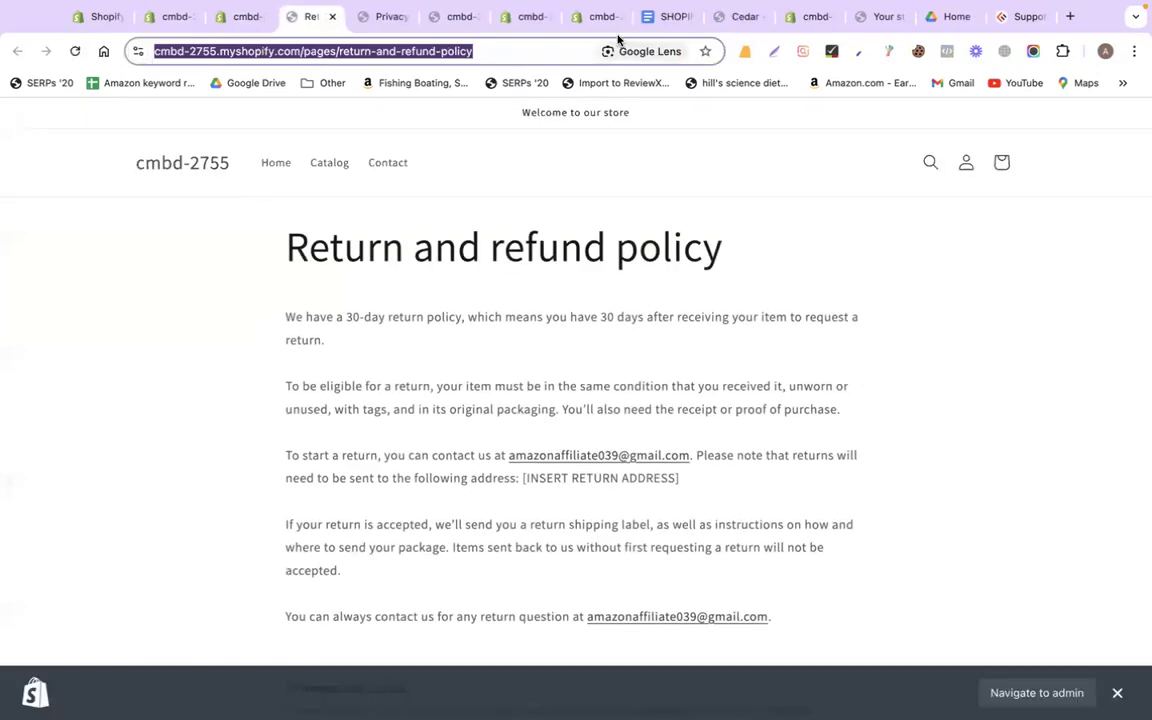
pyautogui.click(665, 17)
pyautogui.click(597, 17)
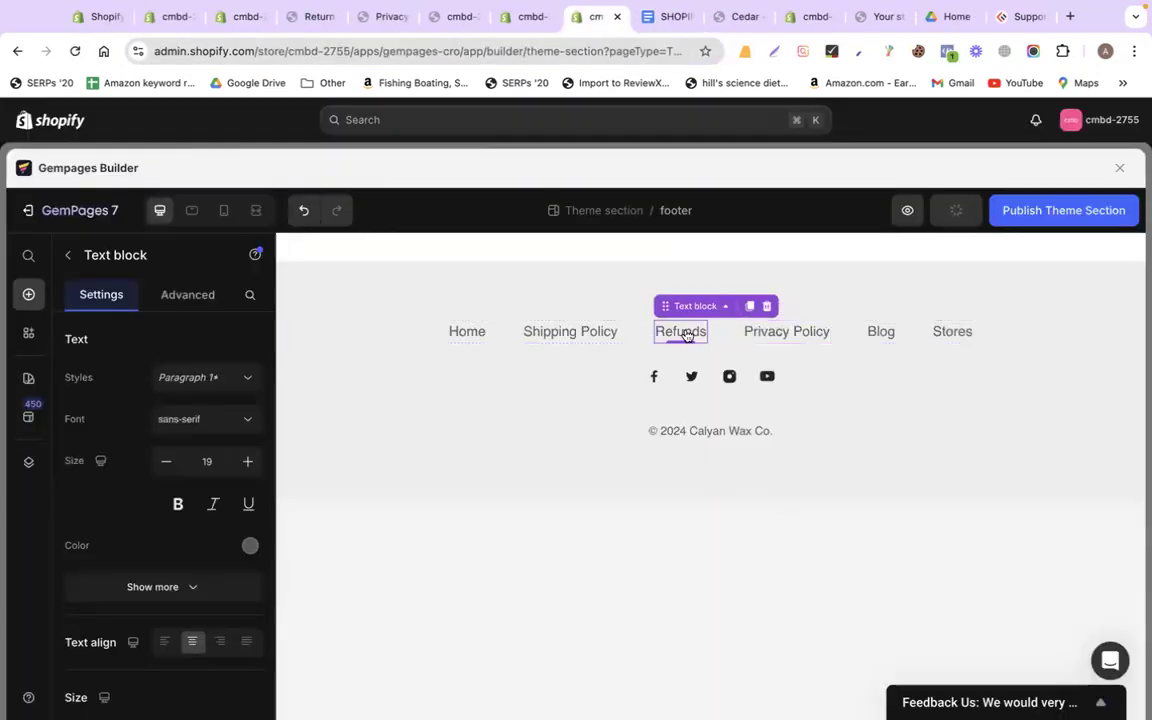
# Rename Refunds to 'Return Policy' and link it to the return-and-refund-policy page
pyautogui.doubleClick(687, 336)
pyautogui.write('Ret')
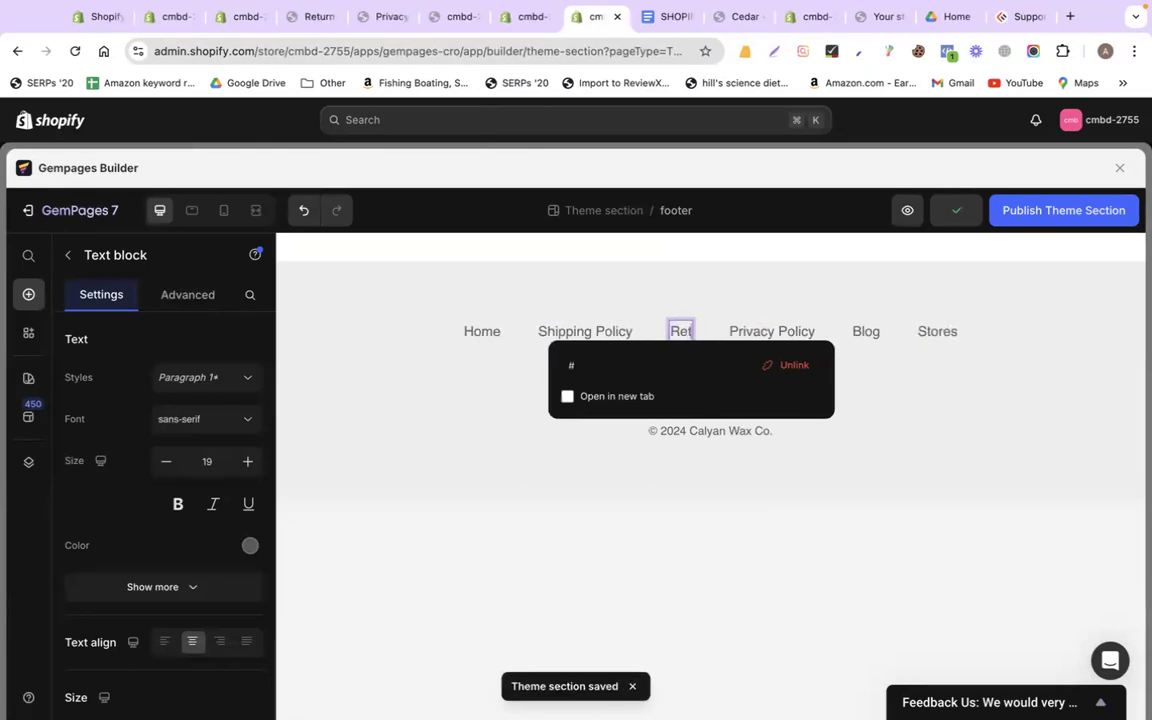
pyautogui.write('urn Policy')
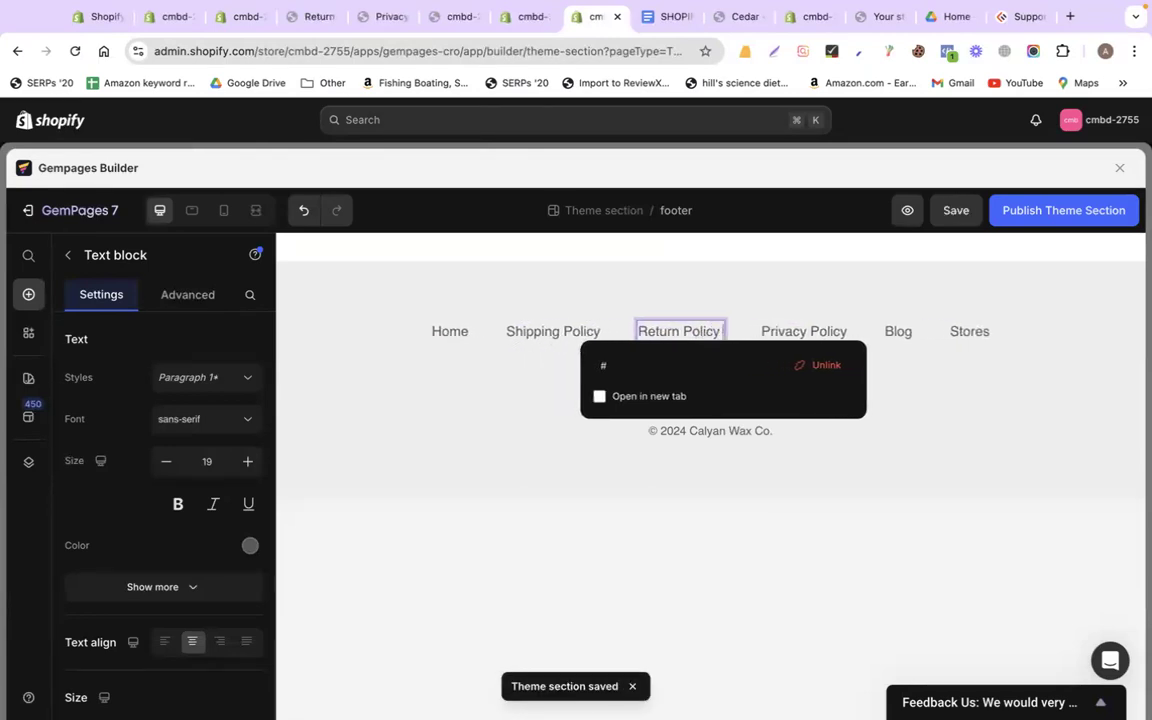
pyautogui.click(707, 362)
pyautogui.press('super+v')
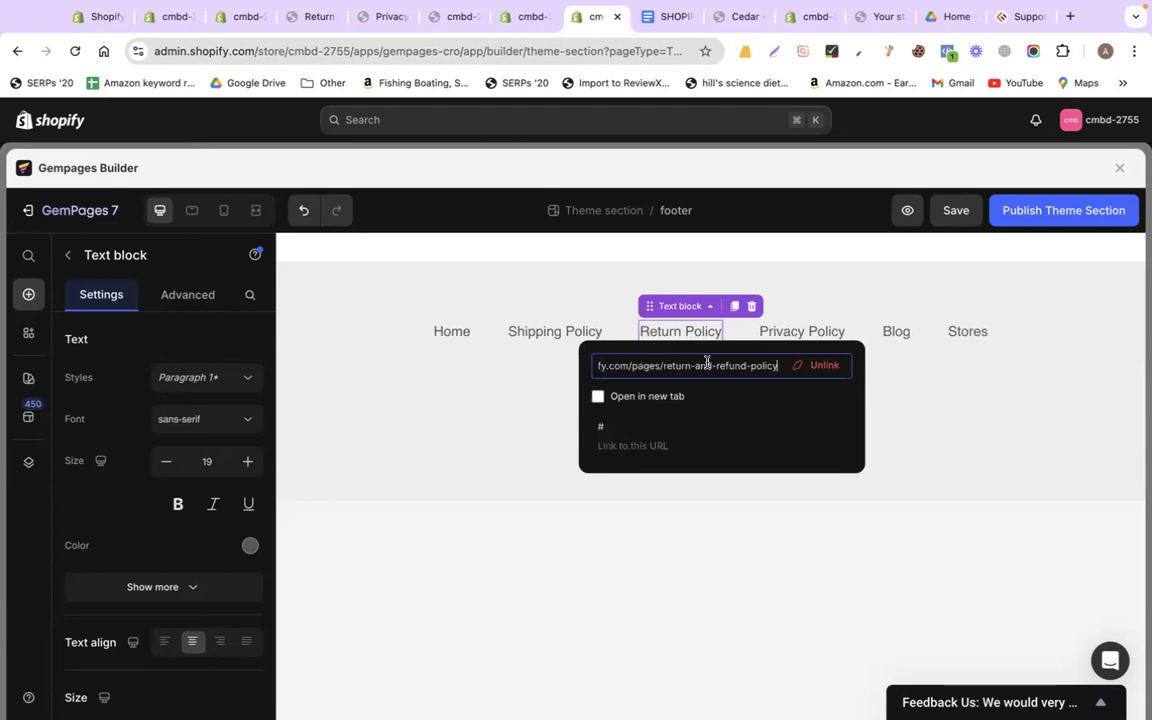
pyautogui.press('Return')
# Delete the Blog text block from the footer
pyautogui.click(898, 332)
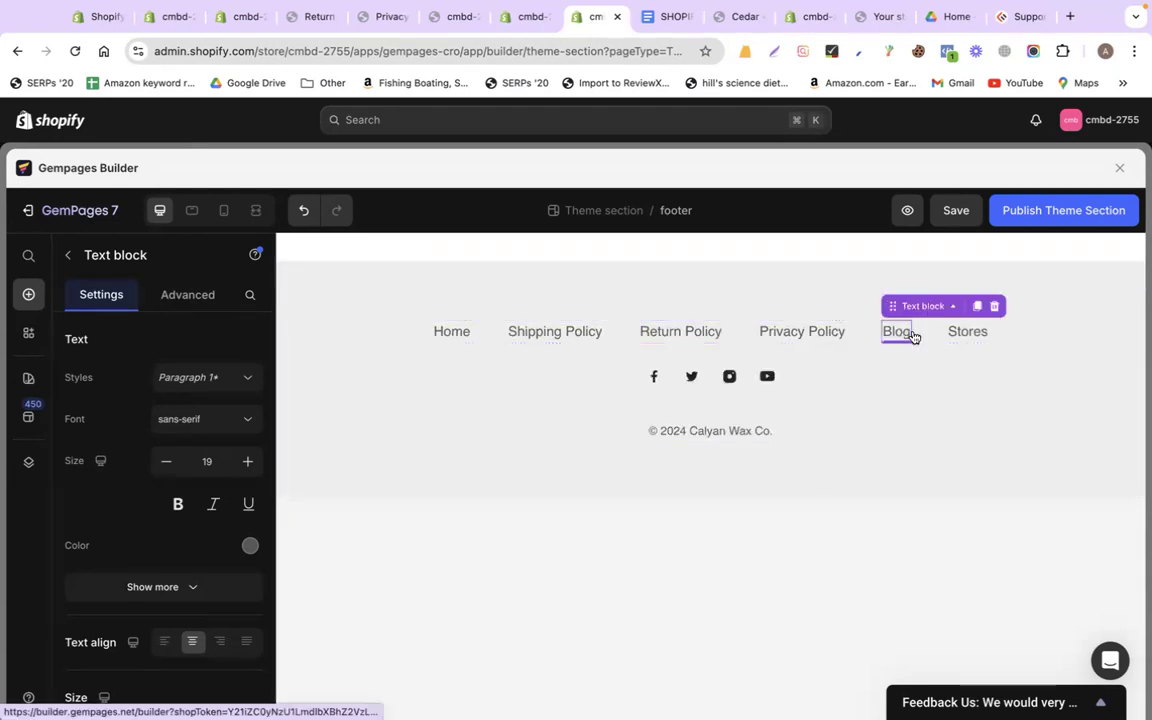
pyautogui.click(994, 309)
pyautogui.click(1011, 342)
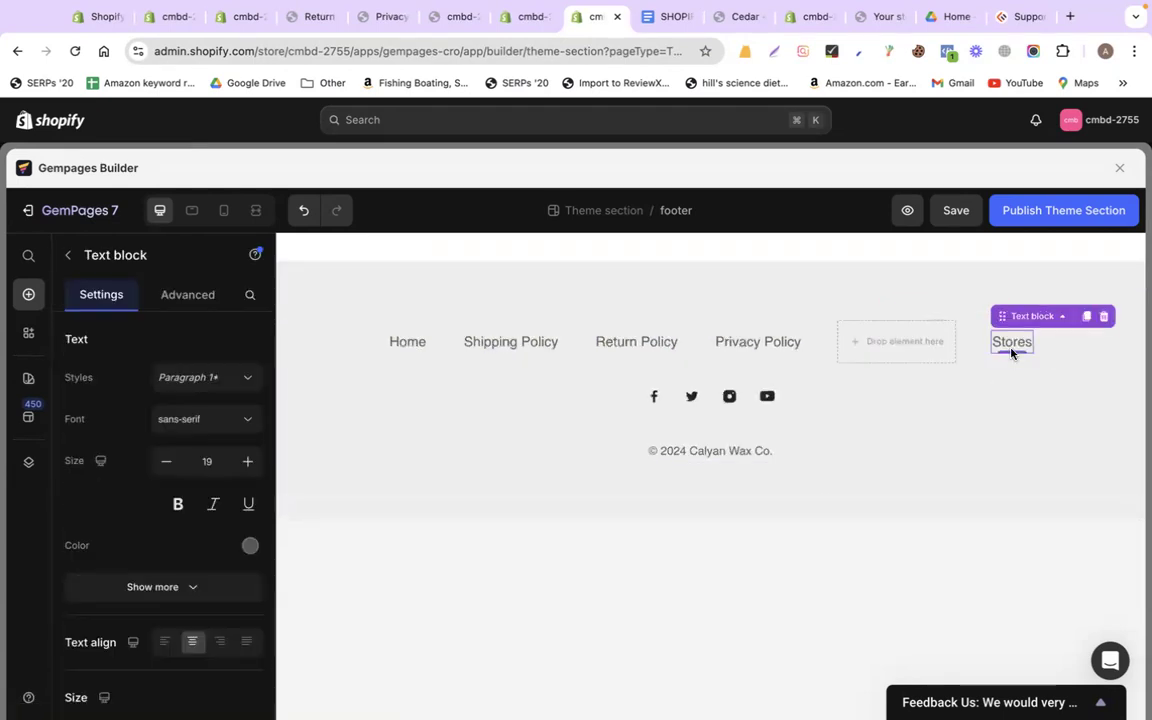
# Delete the Stores text and switch the footer link row to a 4-column layout
pyautogui.click(1099, 317)
pyautogui.click(304, 343)
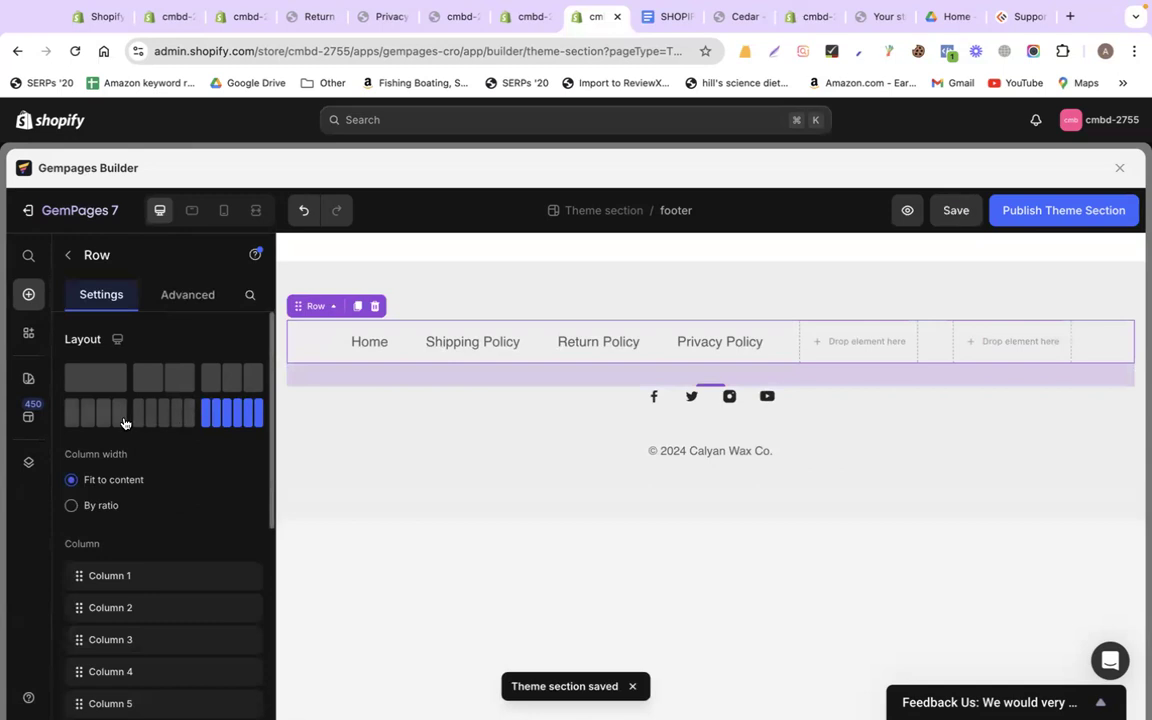
pyautogui.click(85, 420)
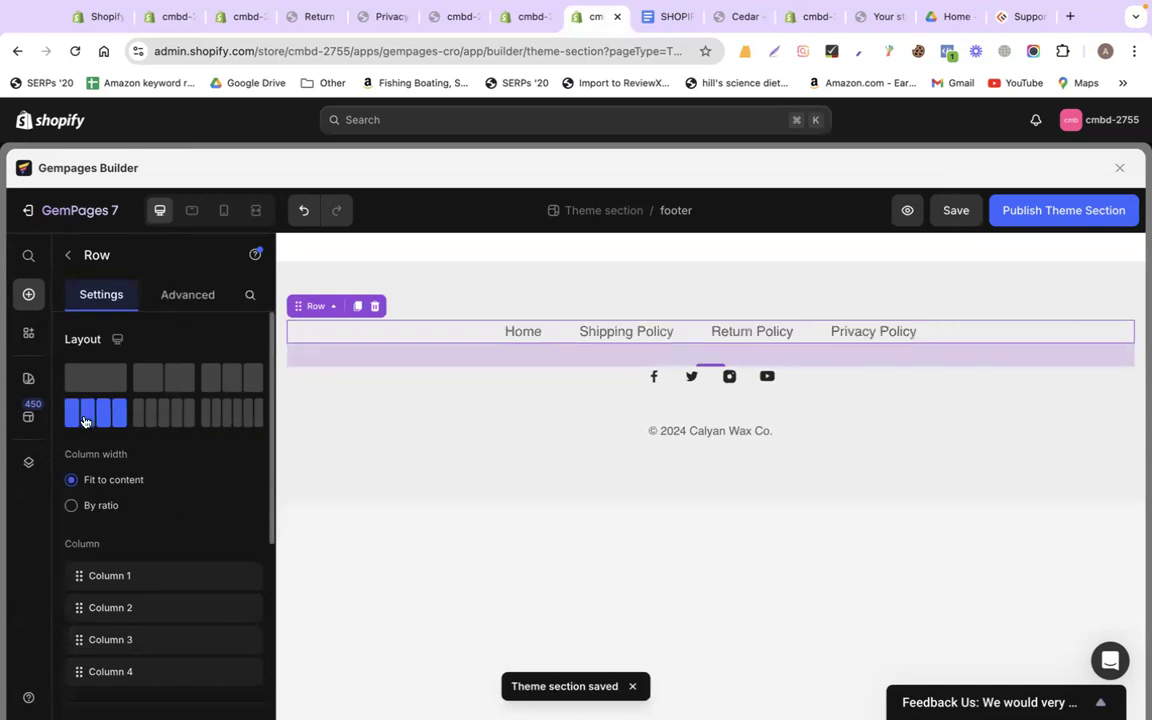
pyautogui.click(987, 540)
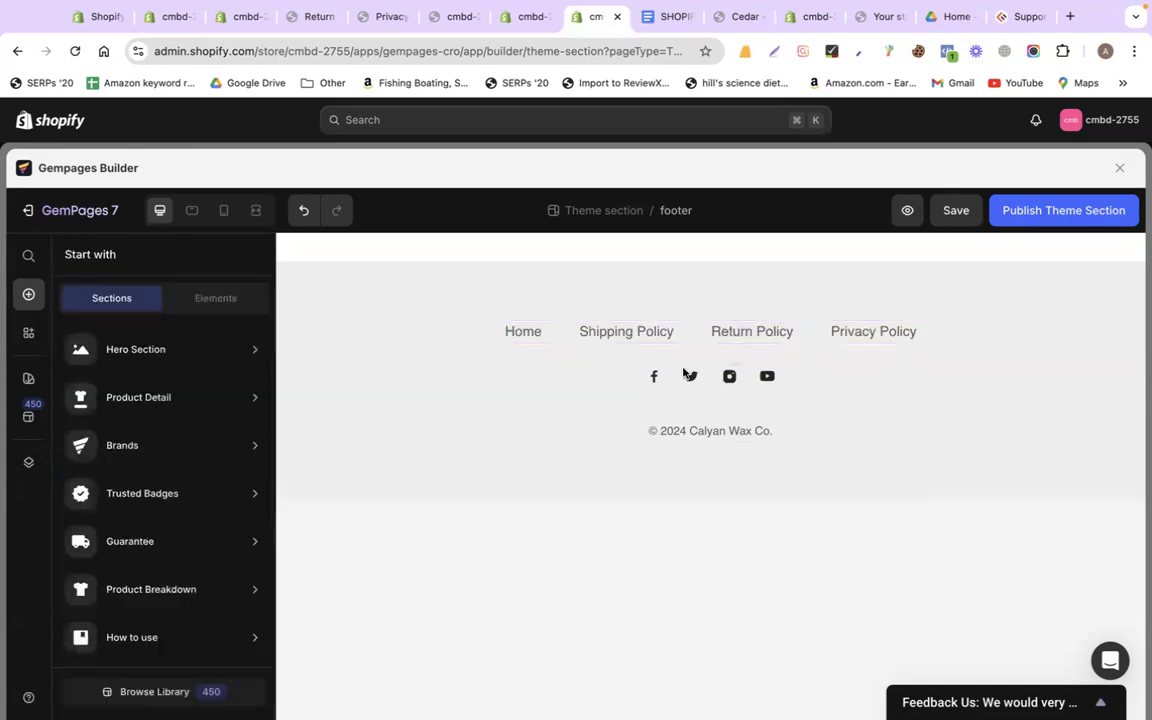
# Publish the footer theme section and close the Product Page and footer builder tabs
pyautogui.click(1059, 222)
pyautogui.click(980, 563)
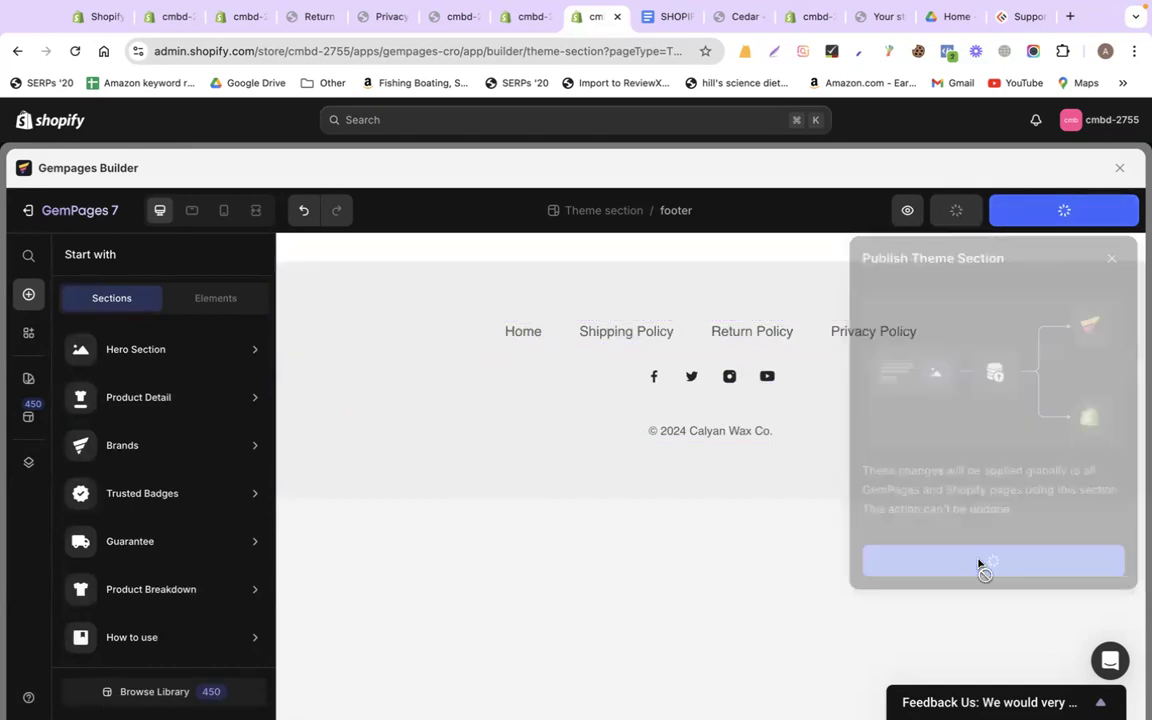
pyautogui.click(524, 16)
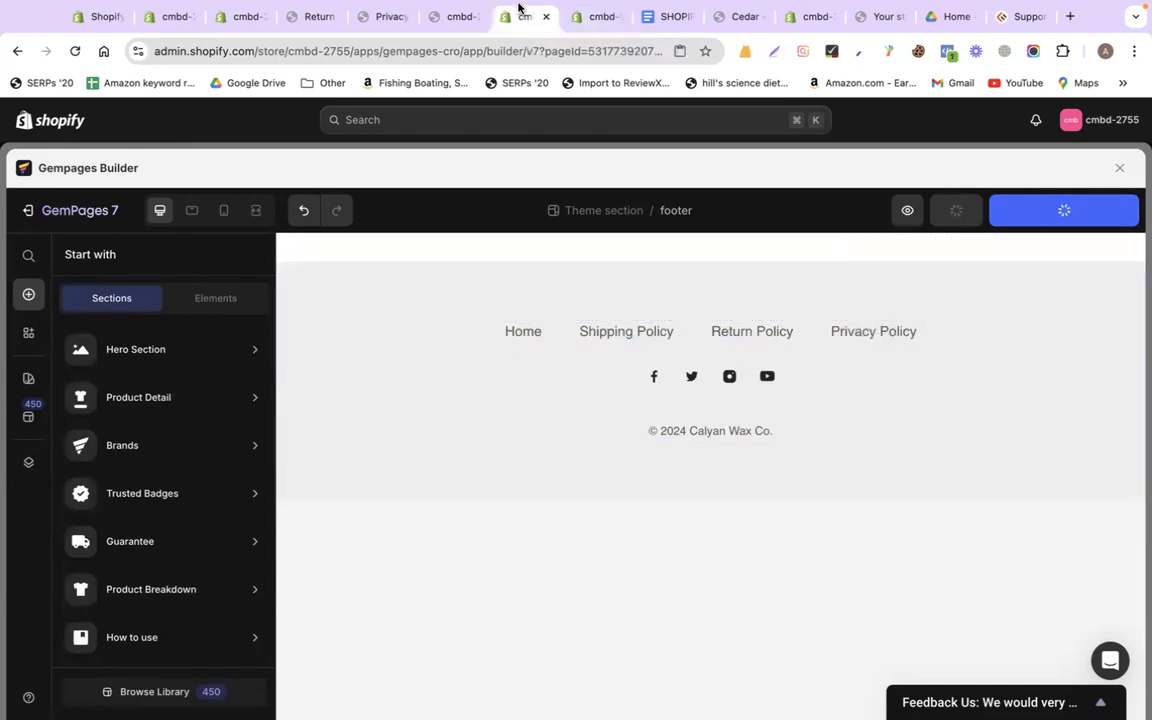
pyautogui.press('super+w')
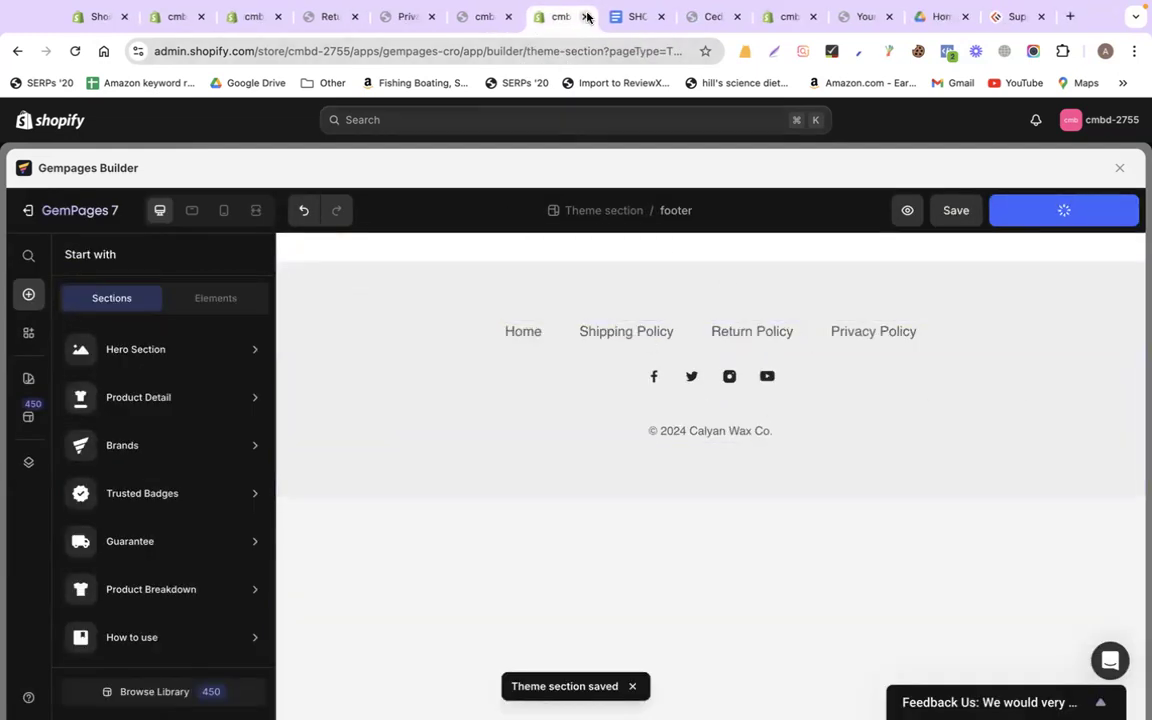
pyautogui.press('super+w')
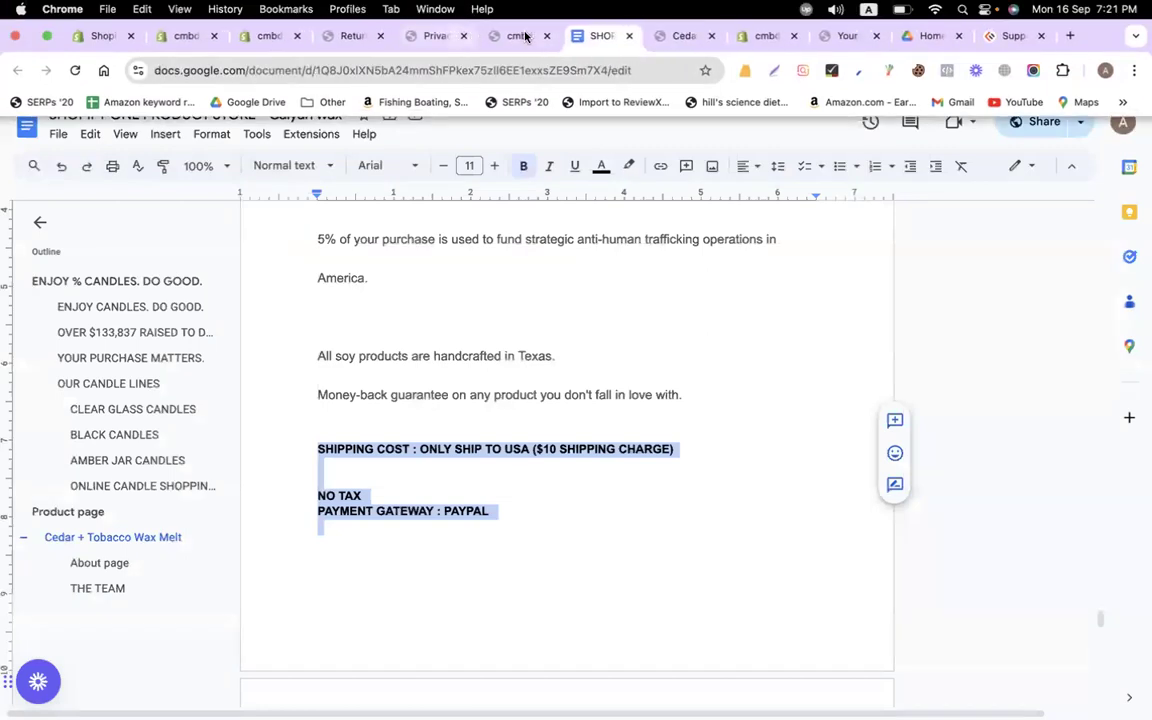
# Close the Privacy policy and Return and refund policy preview tabs
pyautogui.click(490, 16)
pyautogui.scroll(-20, 702, 255)
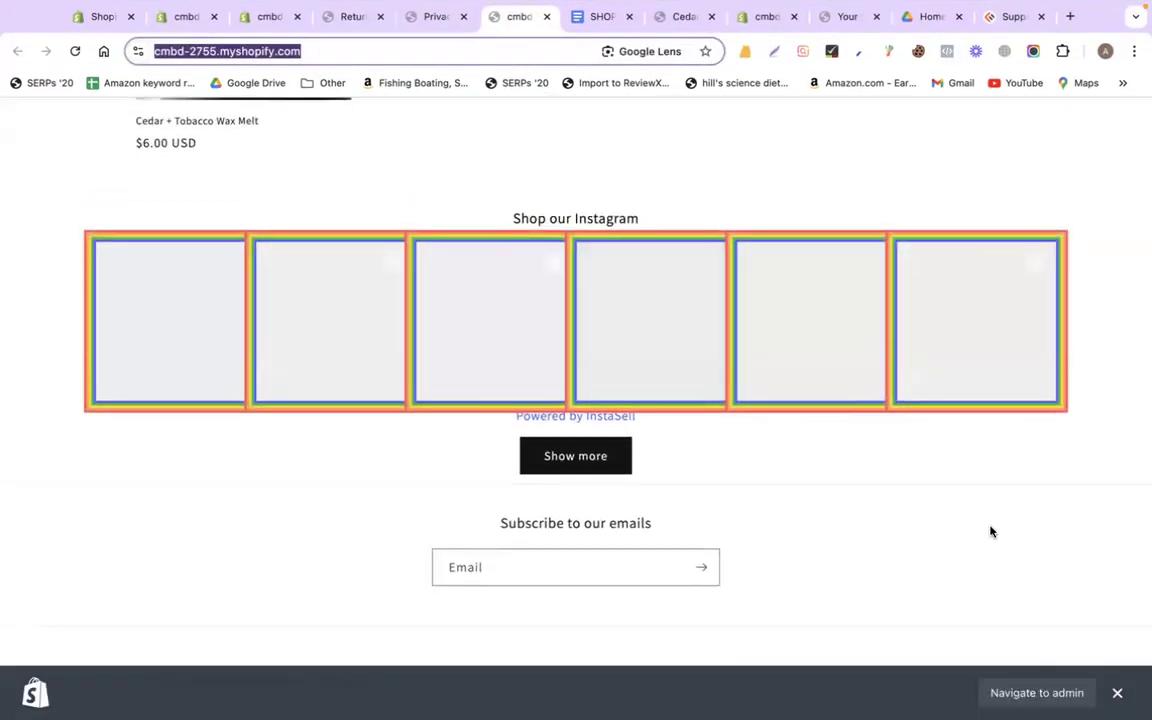
pyautogui.click(689, 314)
pyautogui.click(434, 16)
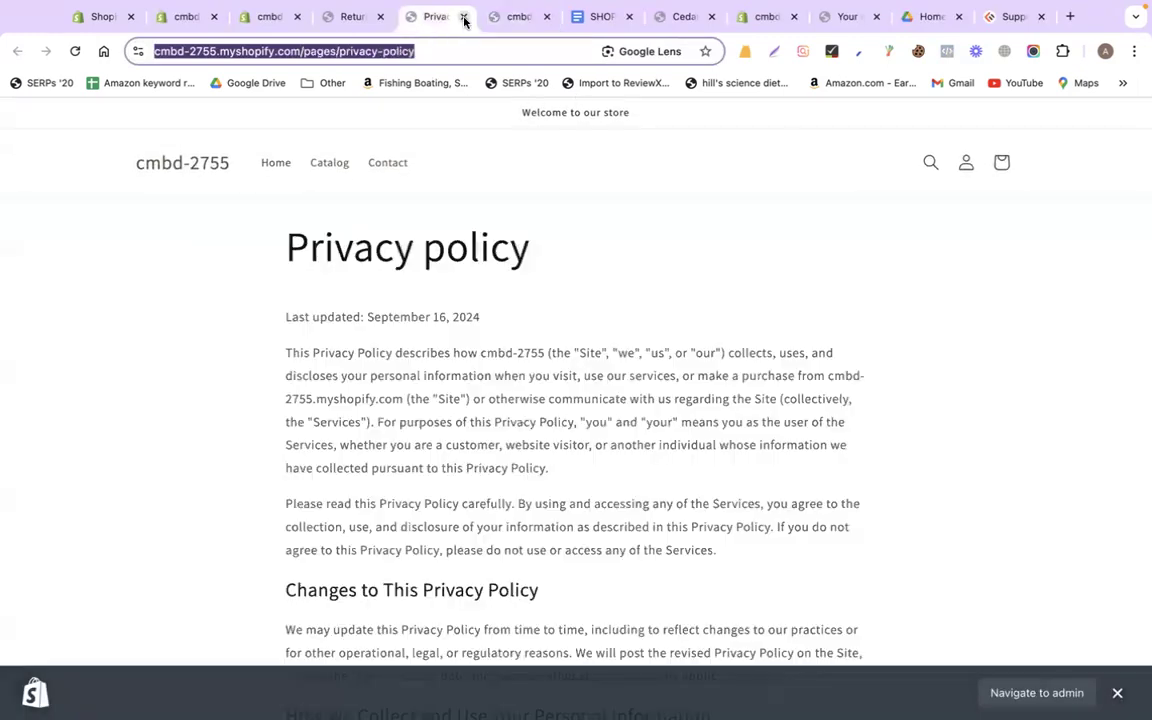
pyautogui.hotkey('ctrl', 'w')
pyautogui.click(373, 18)
pyautogui.click(379, 17)
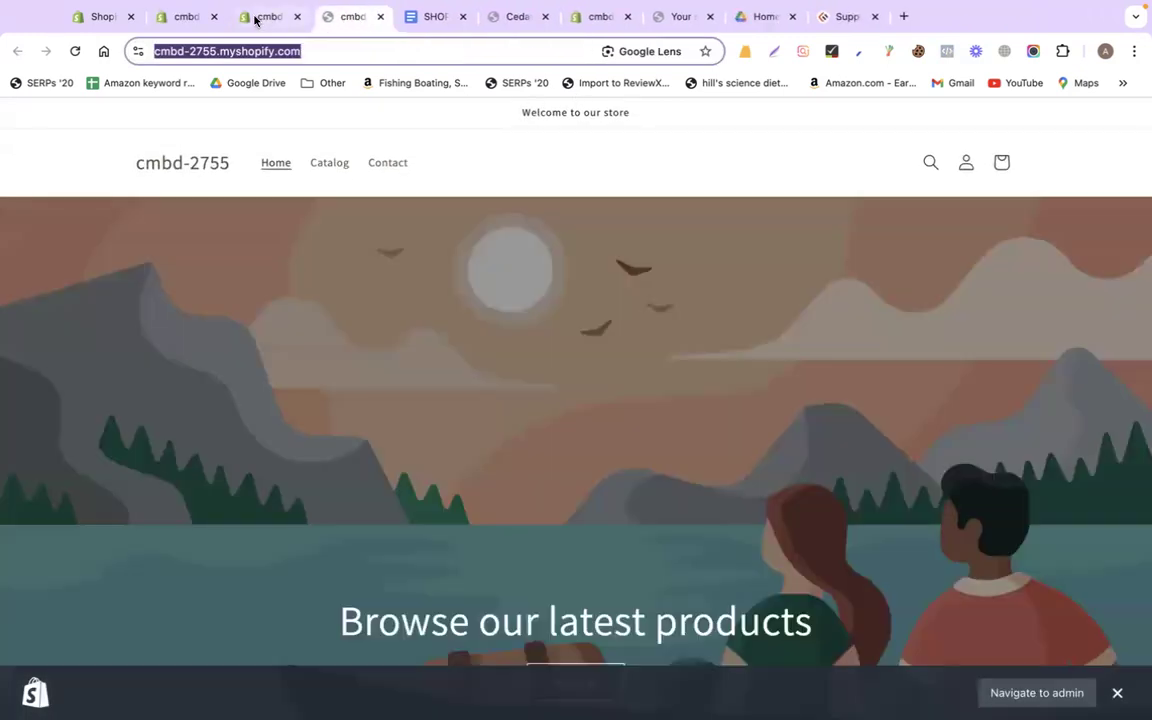
# Open GemPages Builder from the installed apps list in the store admin
pyautogui.click(257, 20)
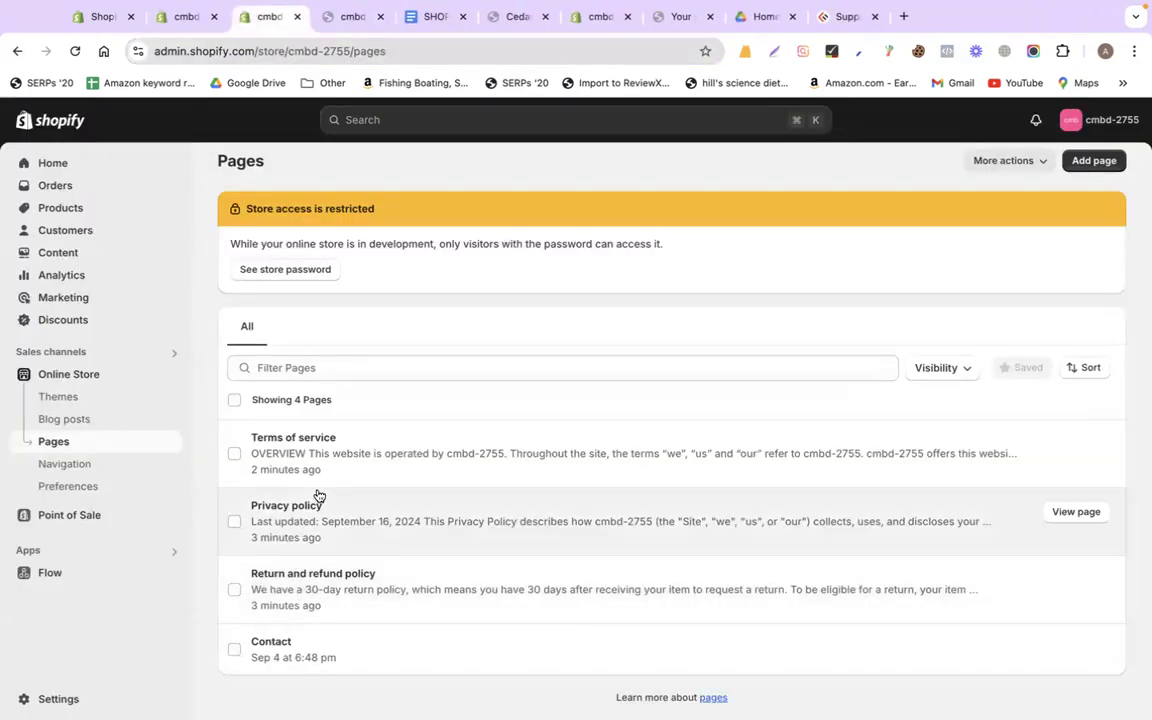
pyautogui.click(172, 553)
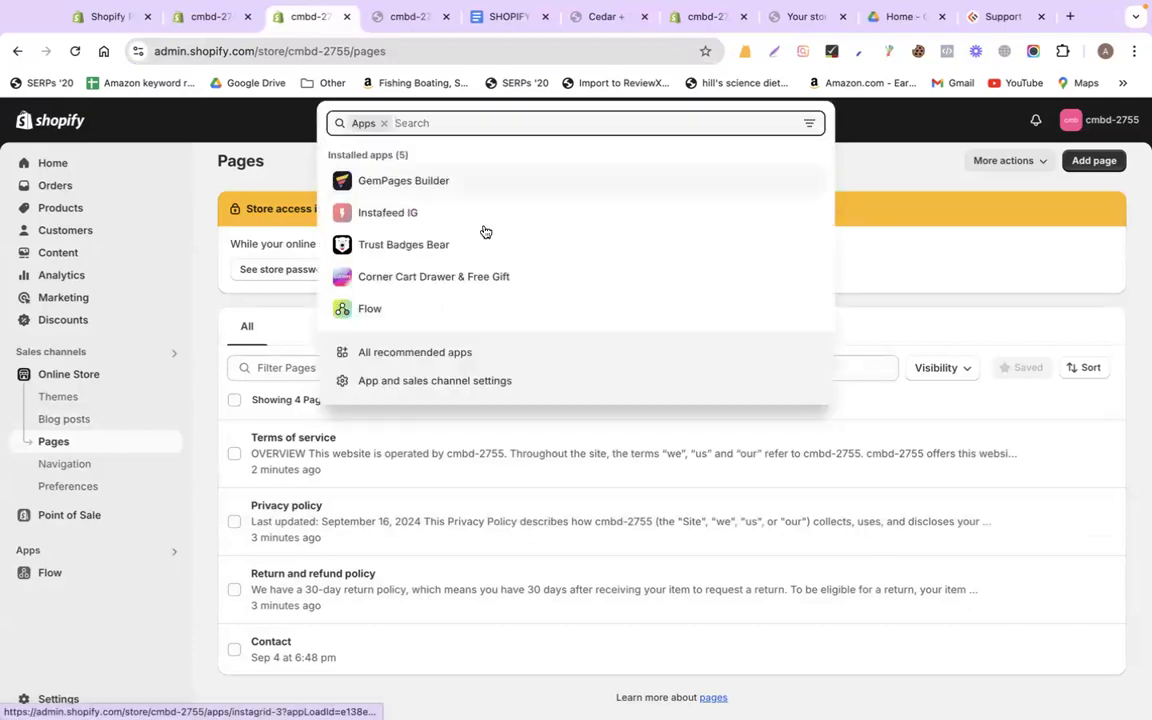
pyautogui.click(378, 186)
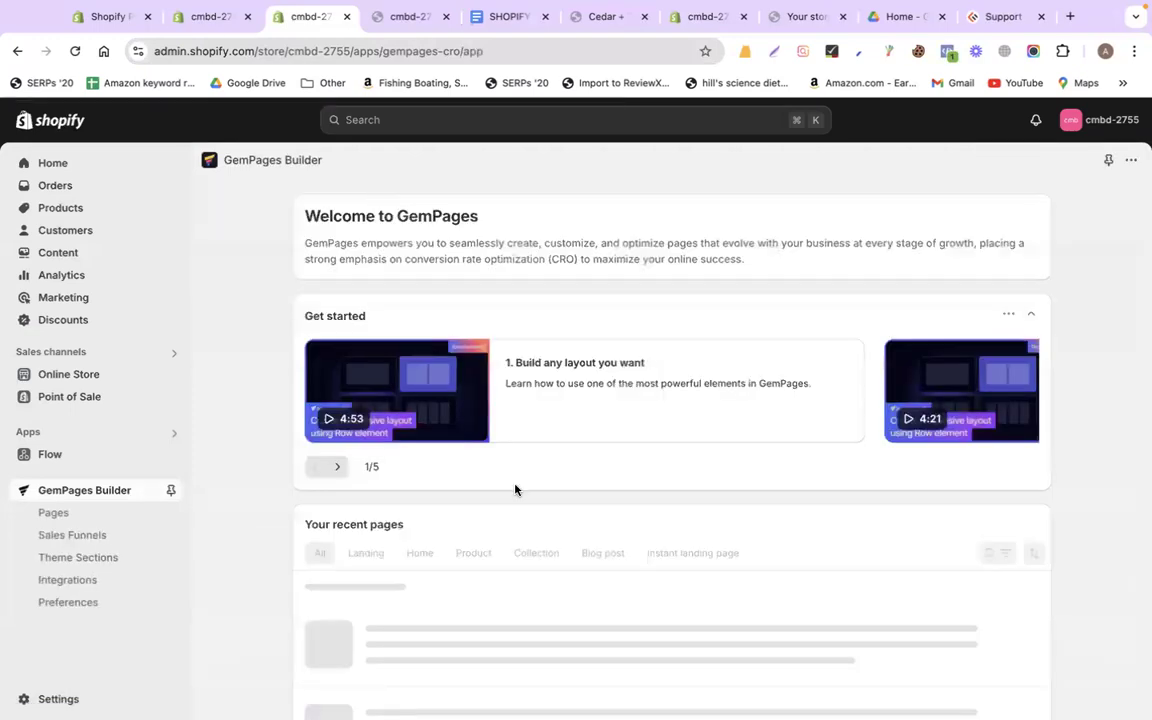
pyautogui.scroll(-3, 306, 570)
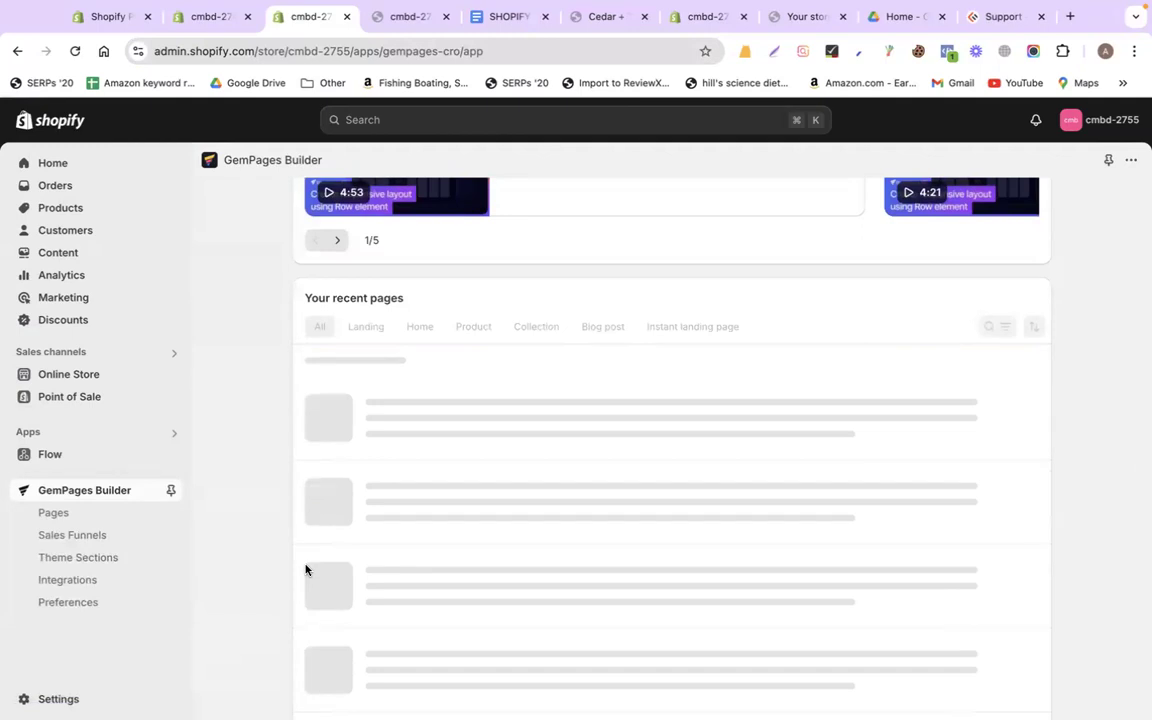
pyautogui.scroll(5, 306, 570)
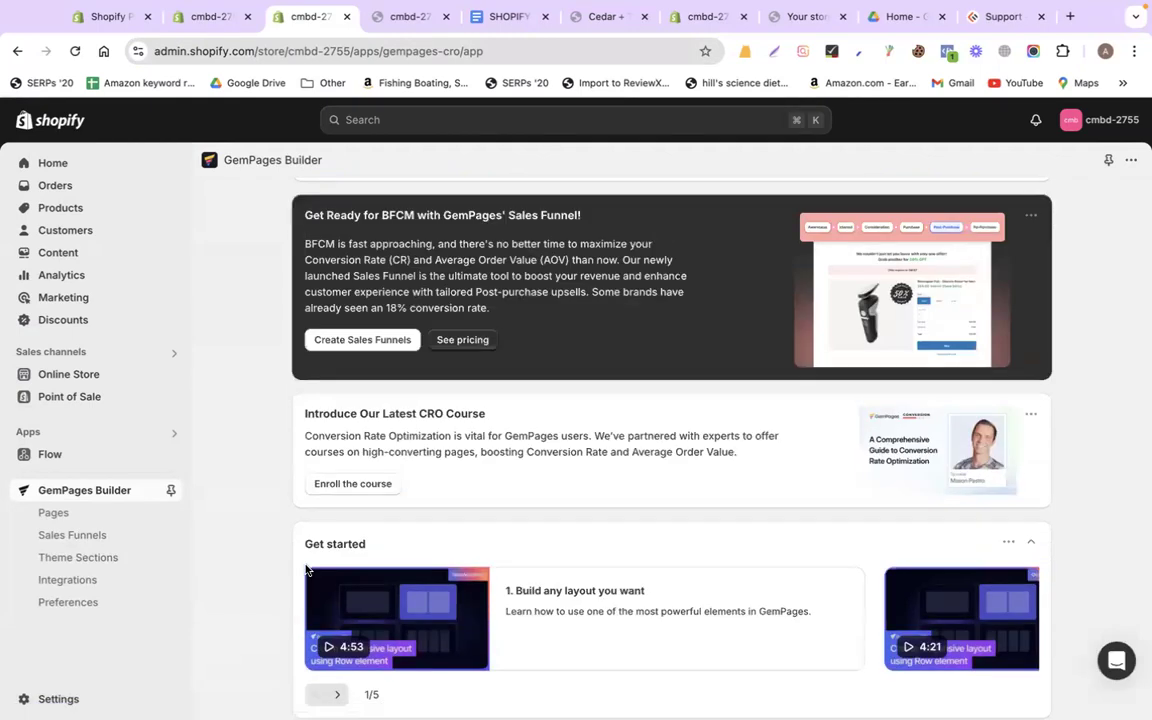
pyautogui.click(500, 17)
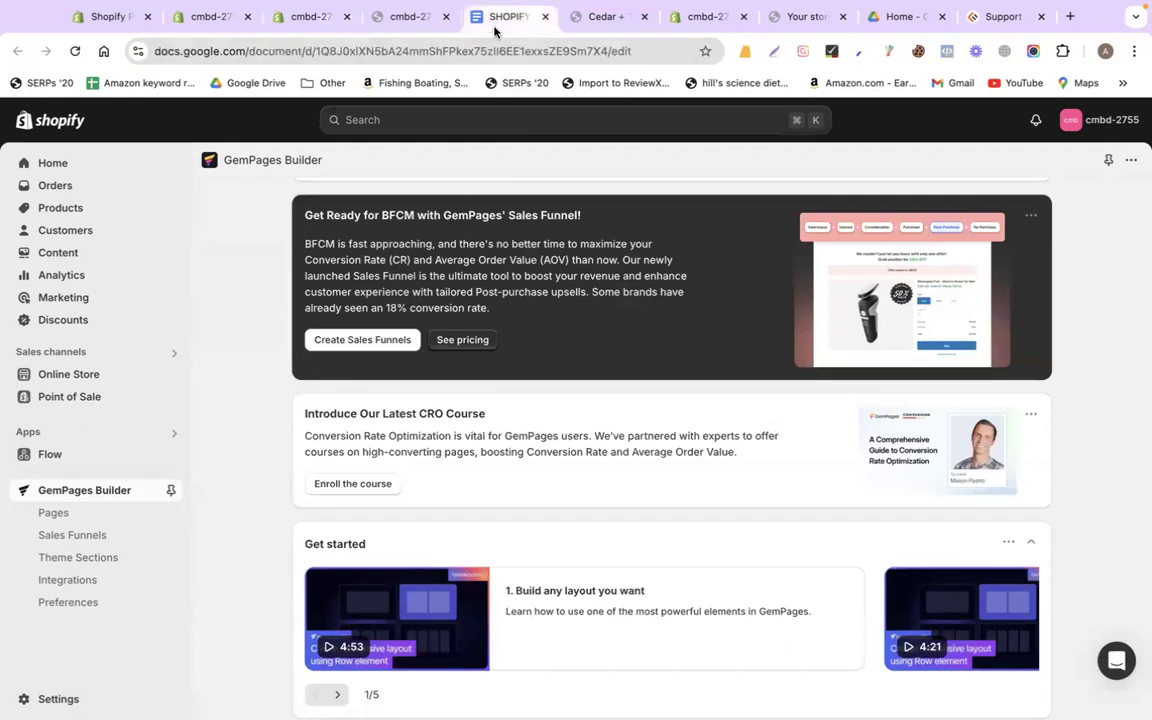
pyautogui.scroll(-10, 530, 442)
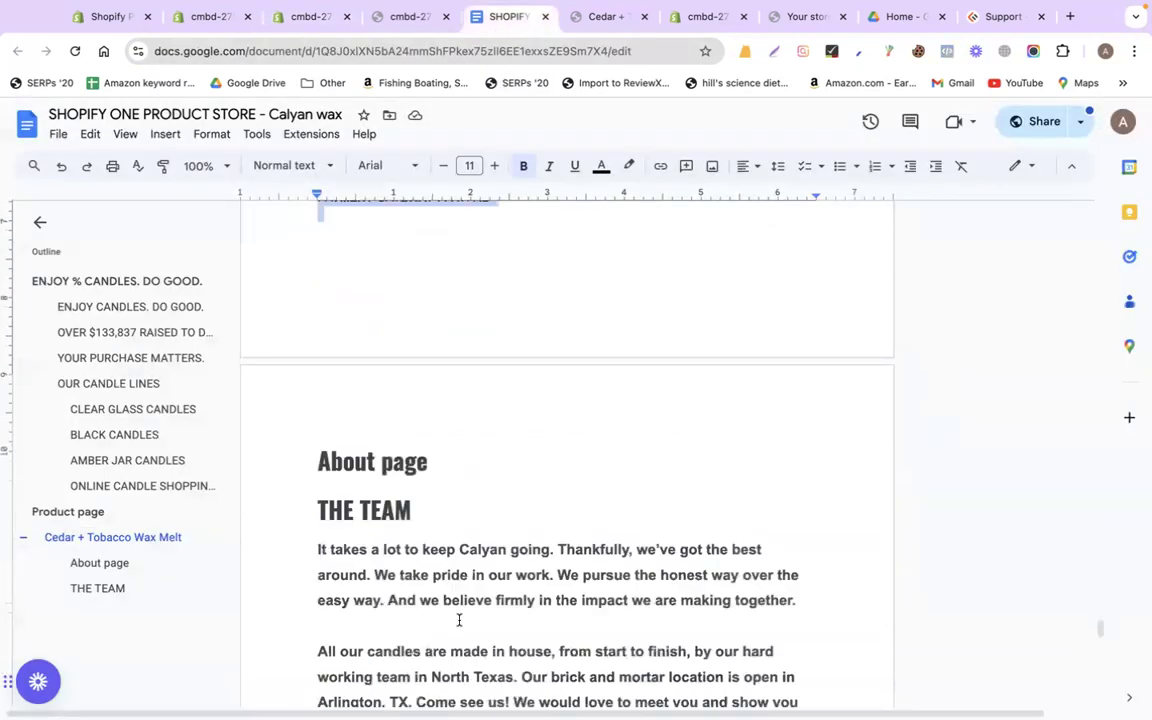
pyautogui.scroll(3, 435, 496)
pyautogui.moveTo(308, 356); pyautogui.dragTo(528, 576)
pyautogui.scroll(-8, 528, 479)
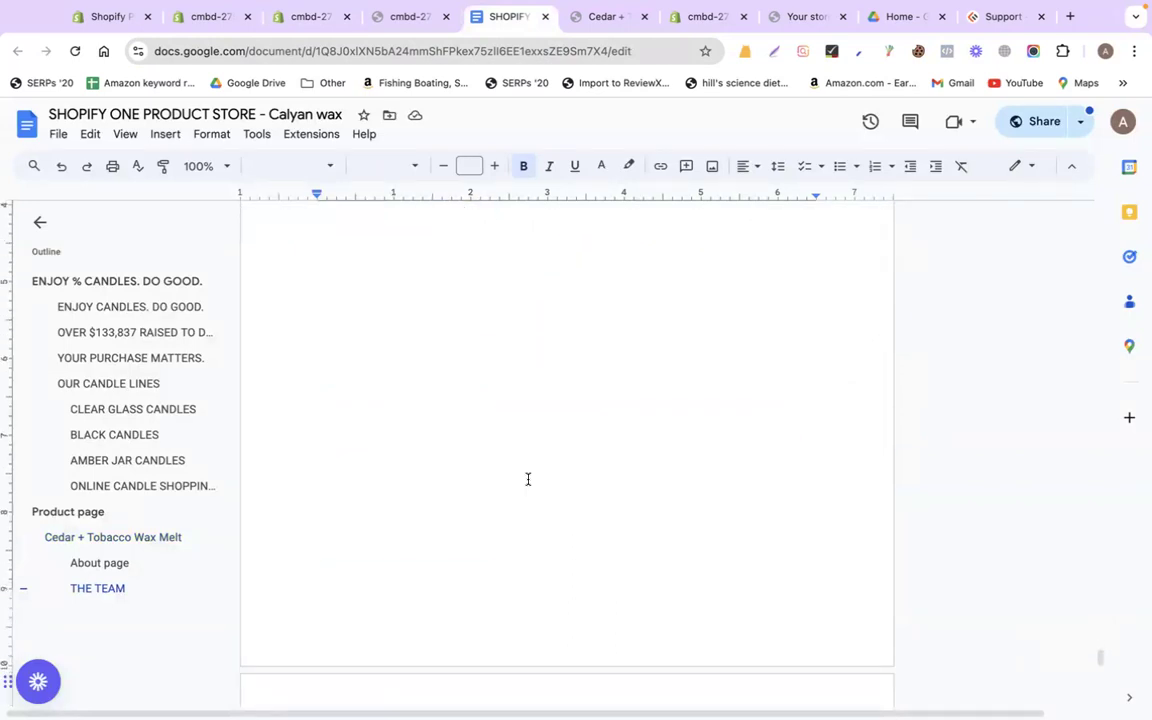
pyautogui.scroll(8, 528, 479)
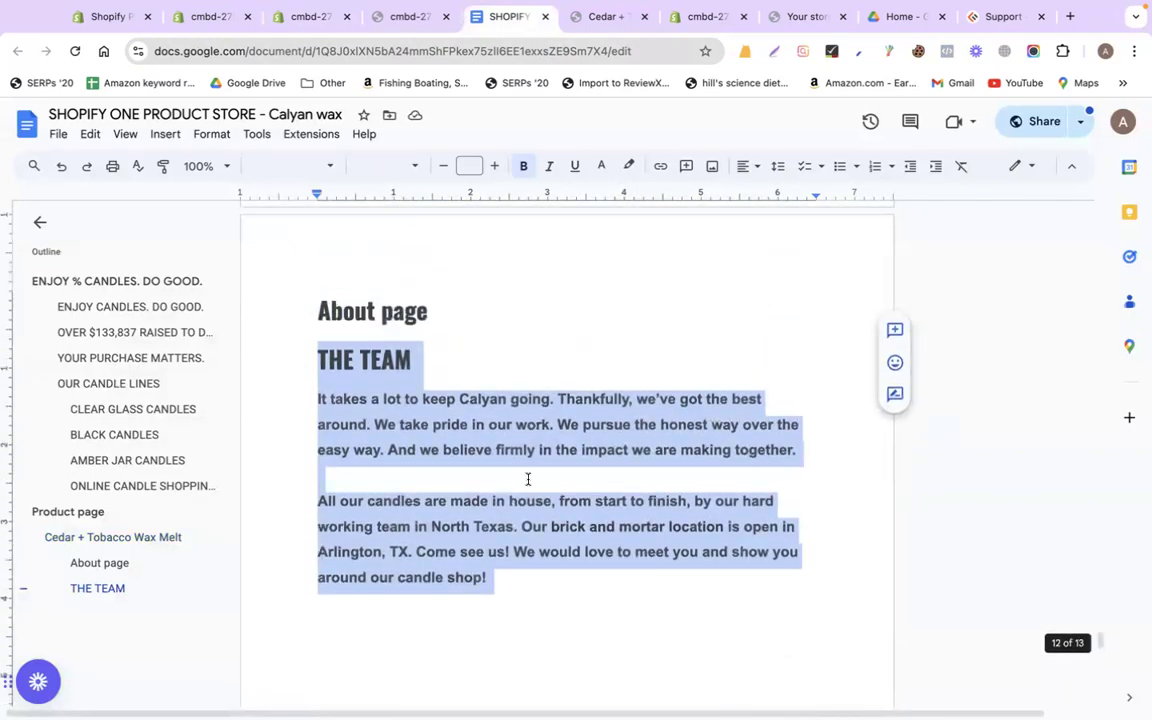
pyautogui.doubleClick(333, 312)
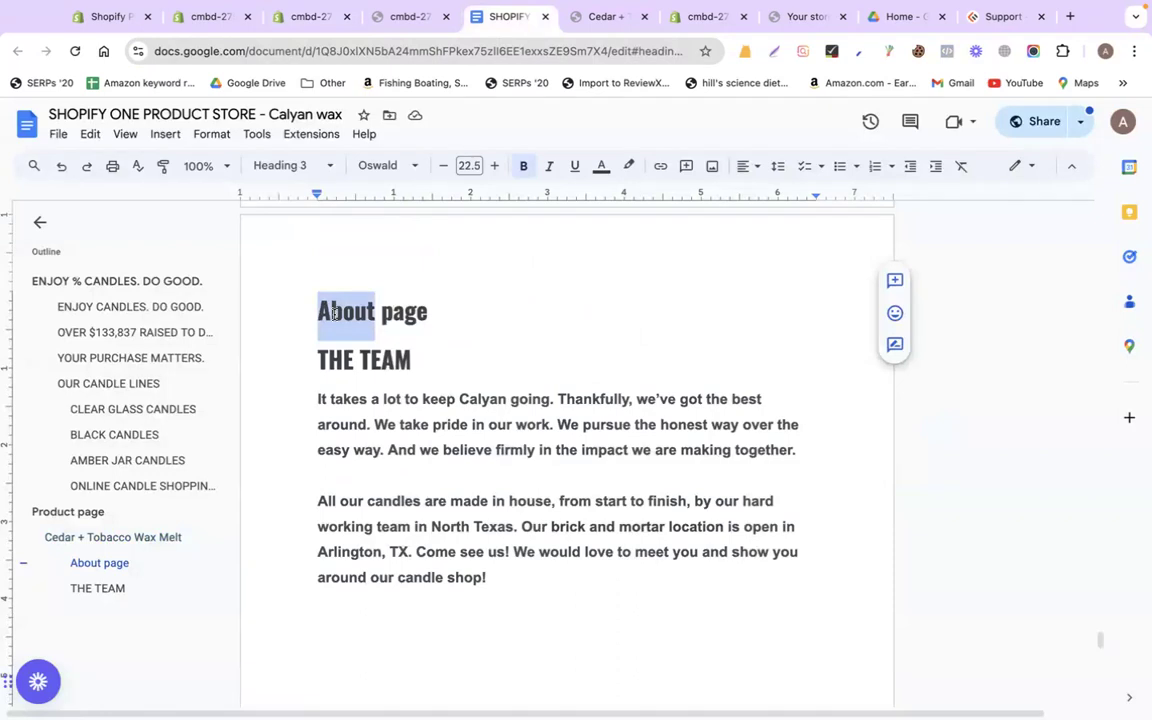
pyautogui.click(298, 22)
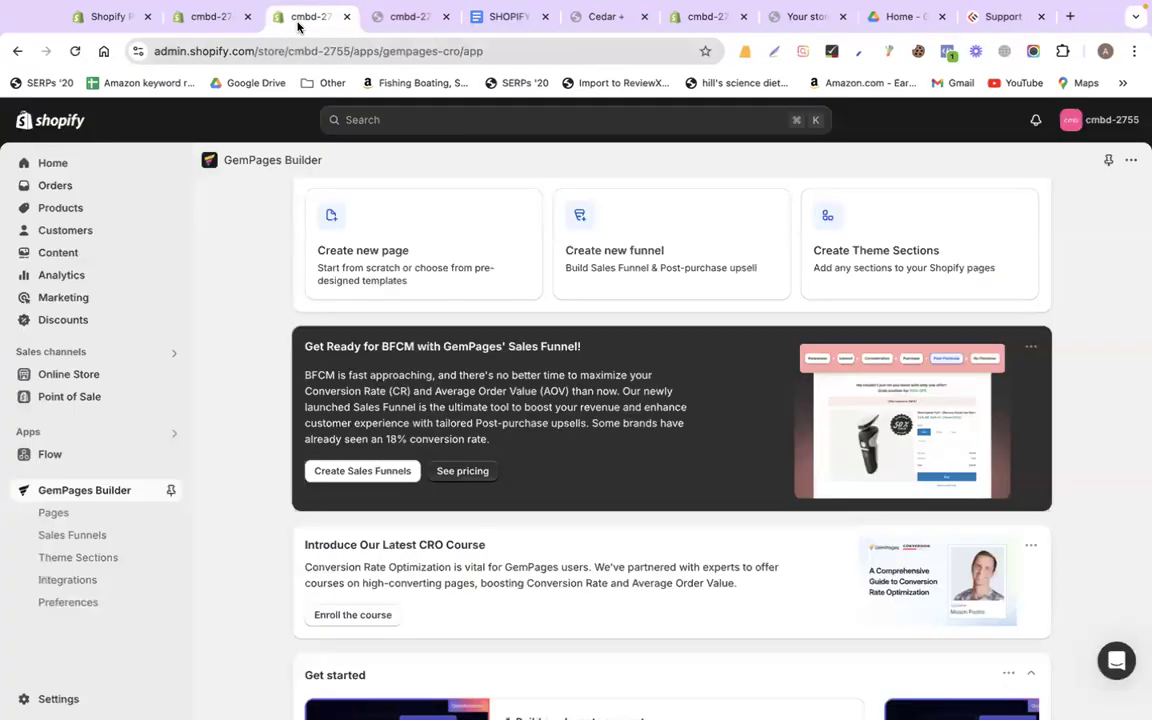
pyautogui.click(405, 18)
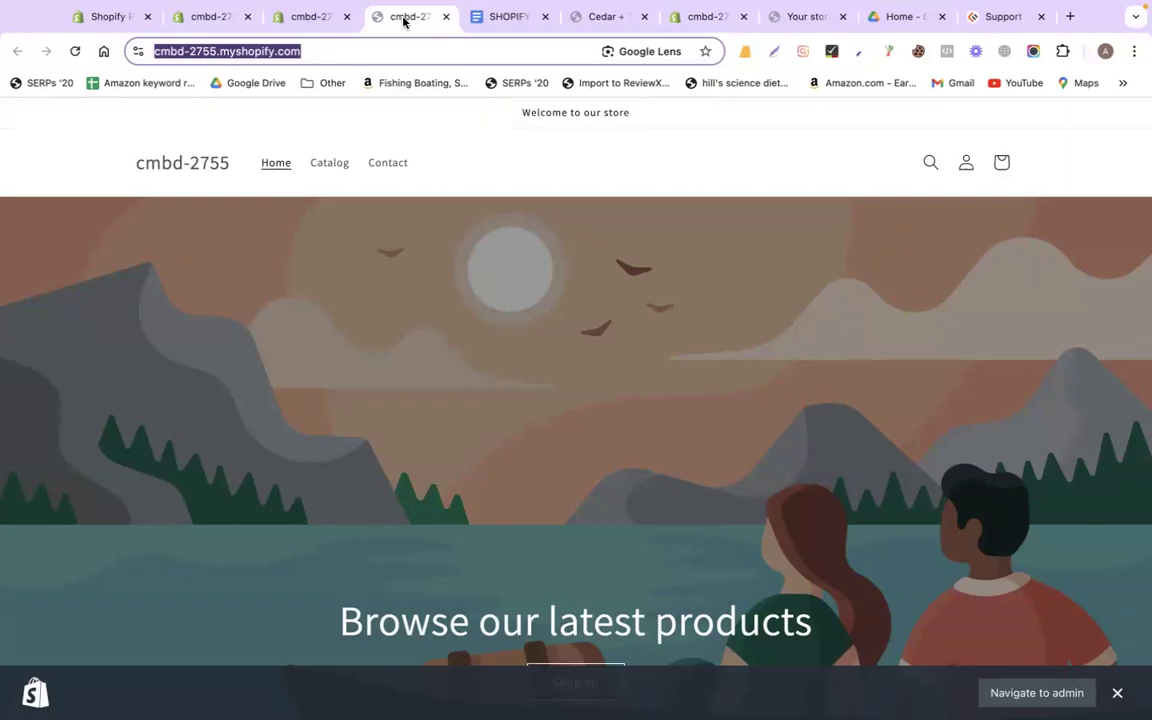
pyautogui.click(330, 18)
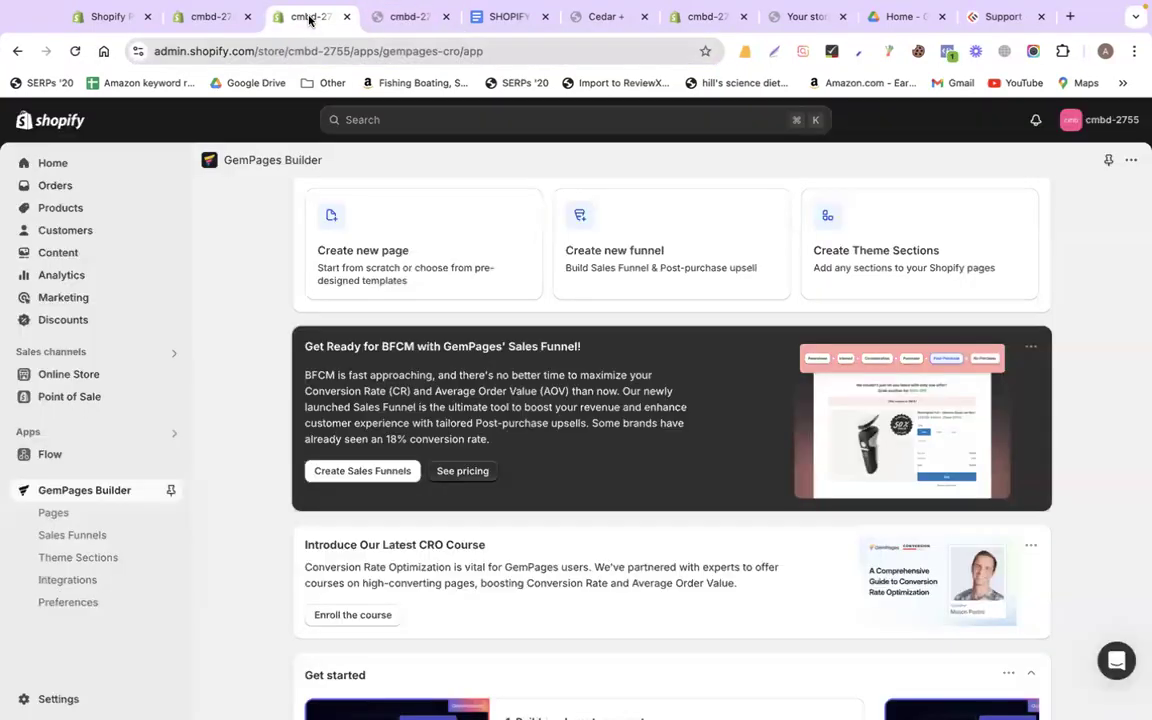
pyautogui.scroll(-3, 316, 373)
# Show GemPages landing pages, checking the About page copy in the document
pyautogui.click(57, 512)
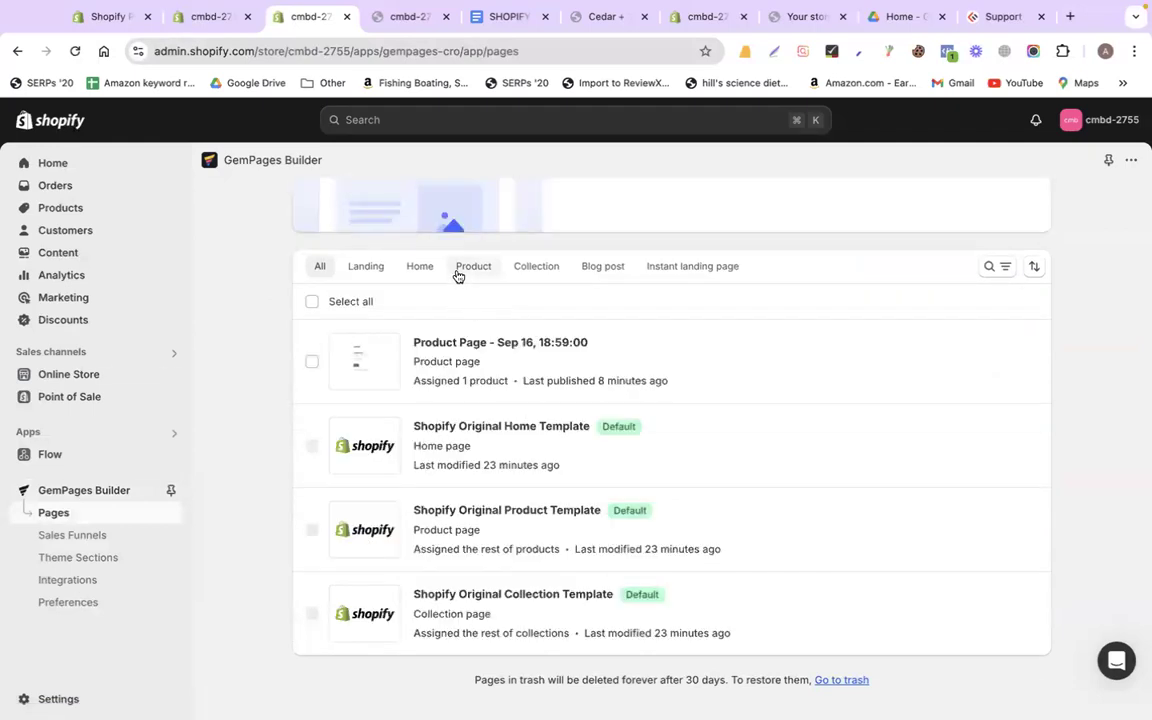
pyautogui.click(377, 268)
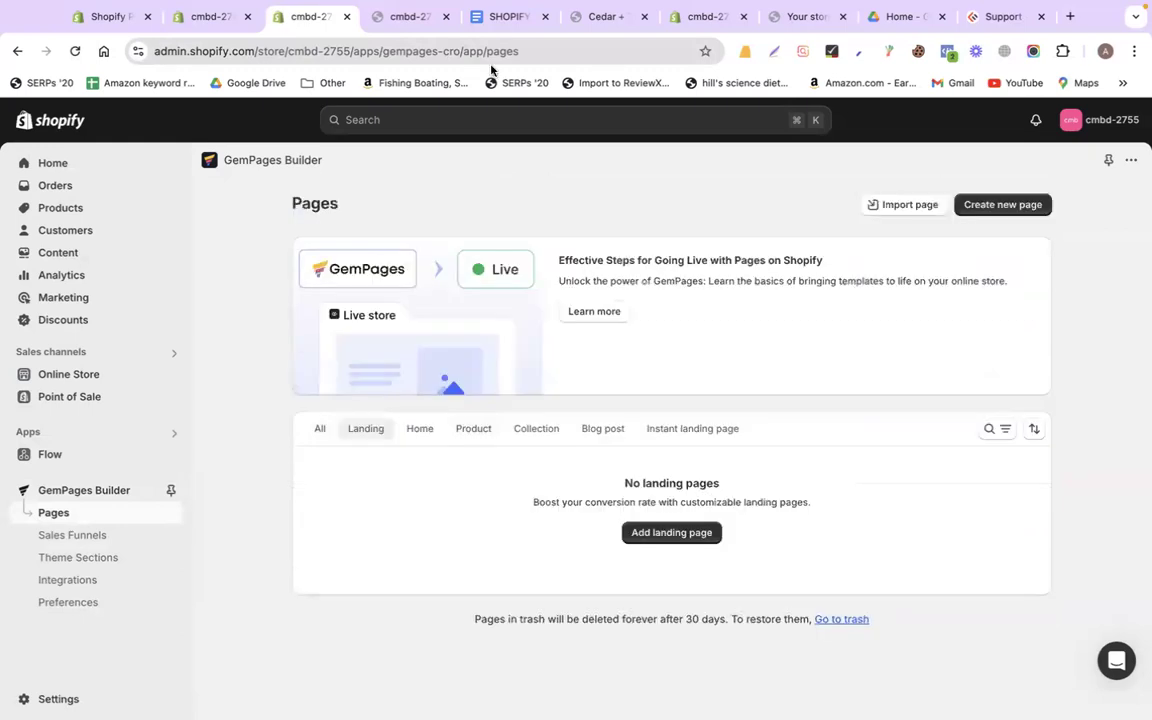
pyautogui.click(507, 17)
pyautogui.scroll(-10, 514, 339)
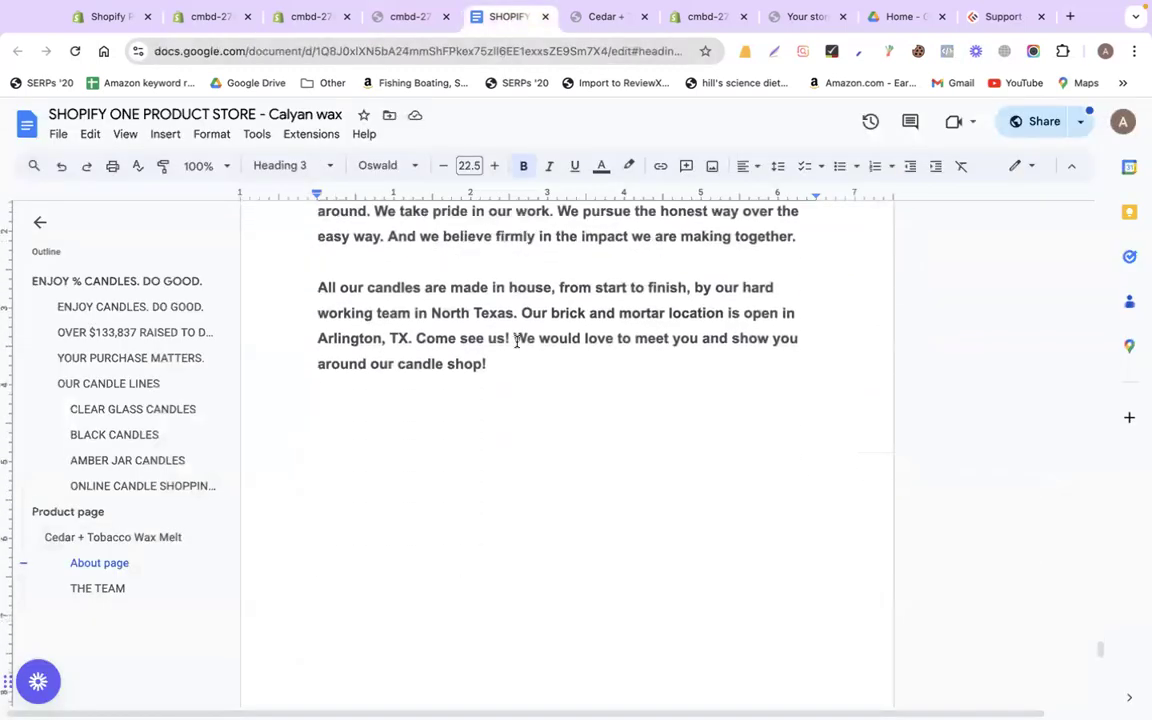
pyautogui.scroll(-5, 516, 341)
pyautogui.scroll(8, 514, 337)
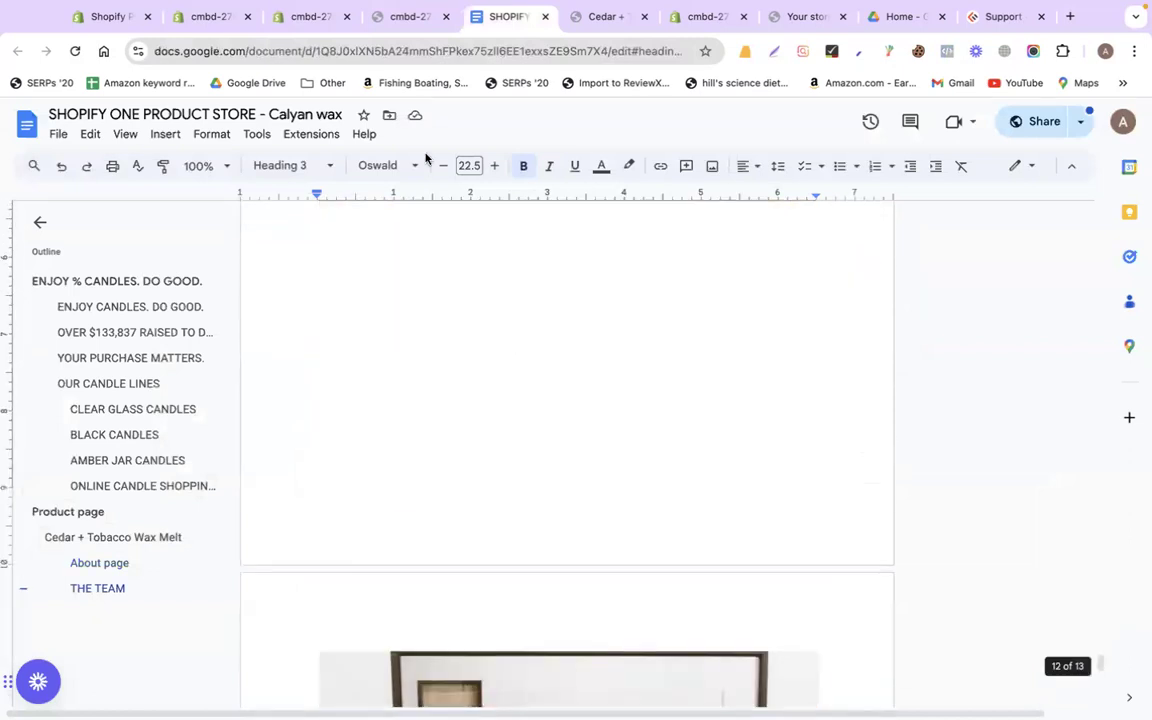
pyautogui.click(380, 20)
pyautogui.click(325, 17)
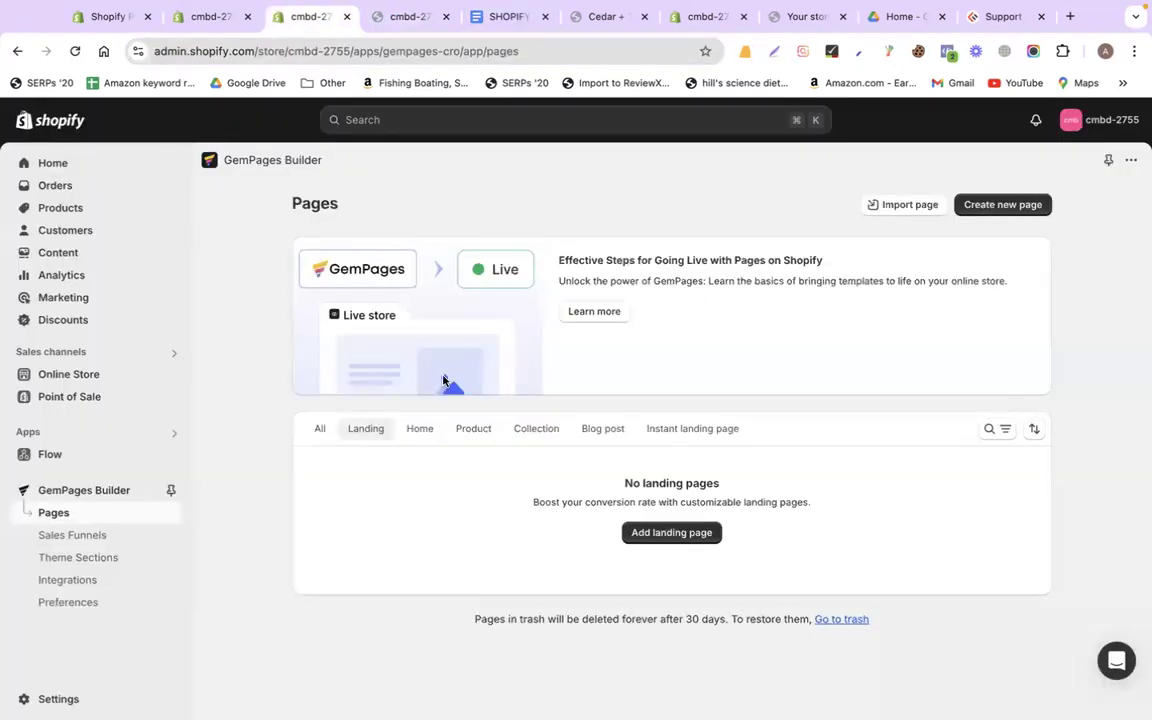
# Create a new page from scratch and move the builder tab after the storefront preview
pyautogui.click(980, 204)
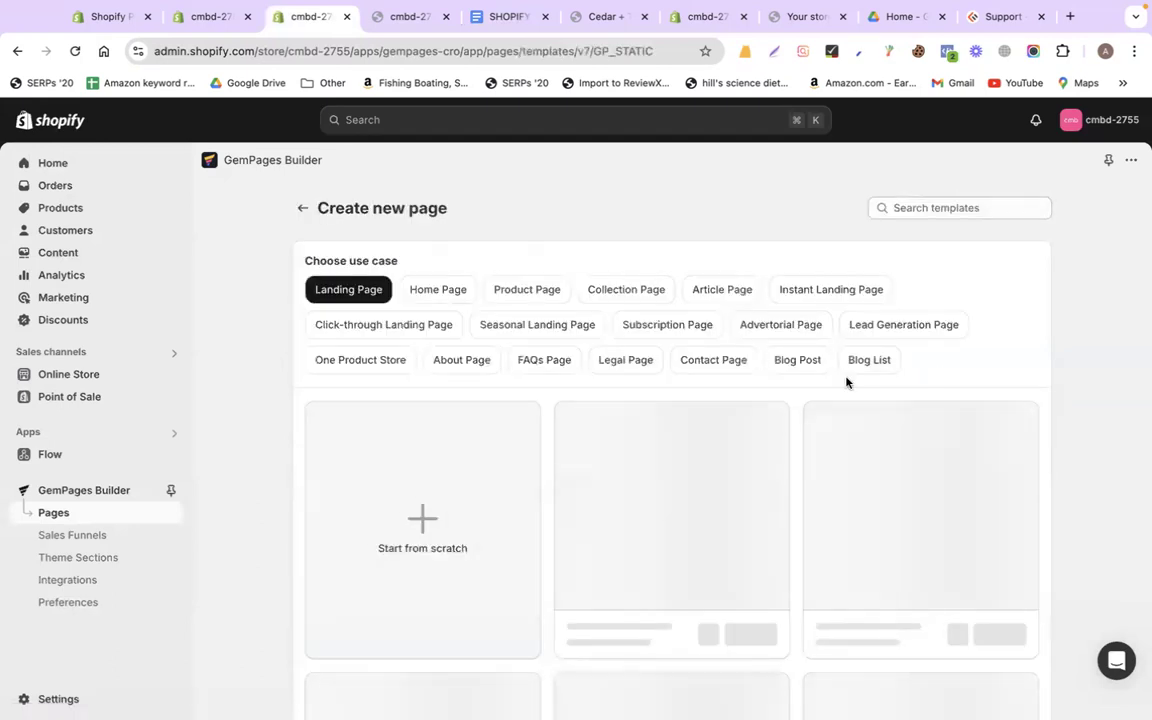
pyautogui.click(370, 482)
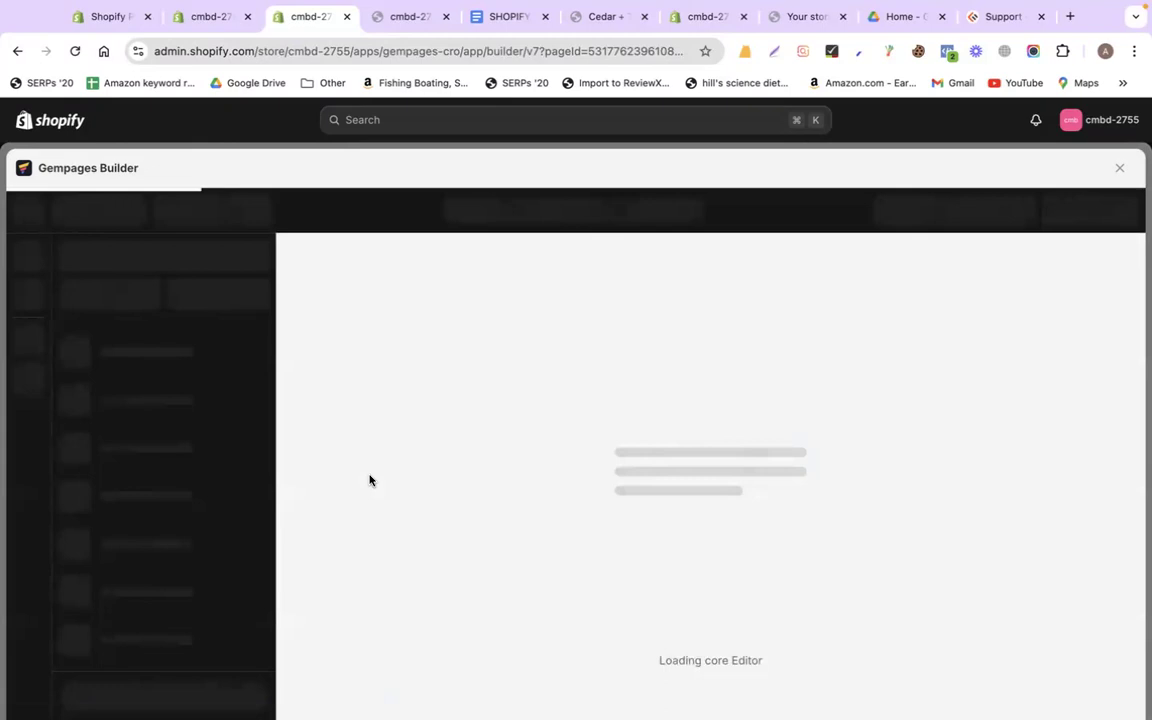
pyautogui.click(500, 18)
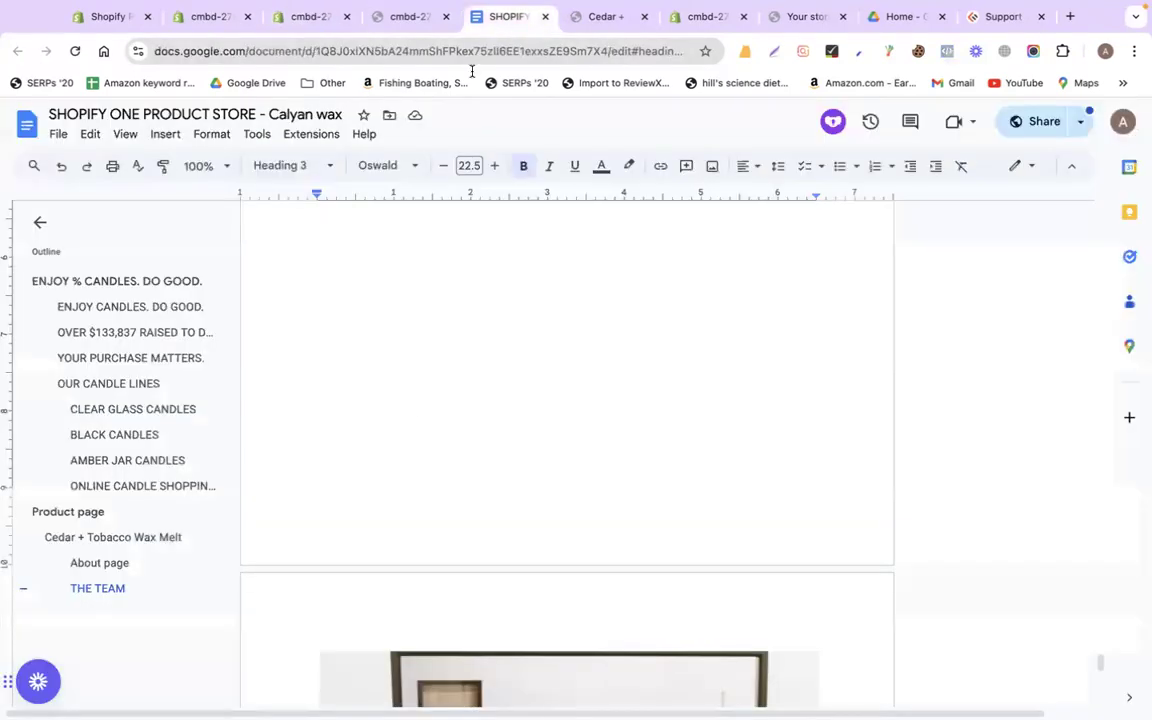
pyautogui.scroll(3, 420, 408)
pyautogui.scroll(-2, 372, 510)
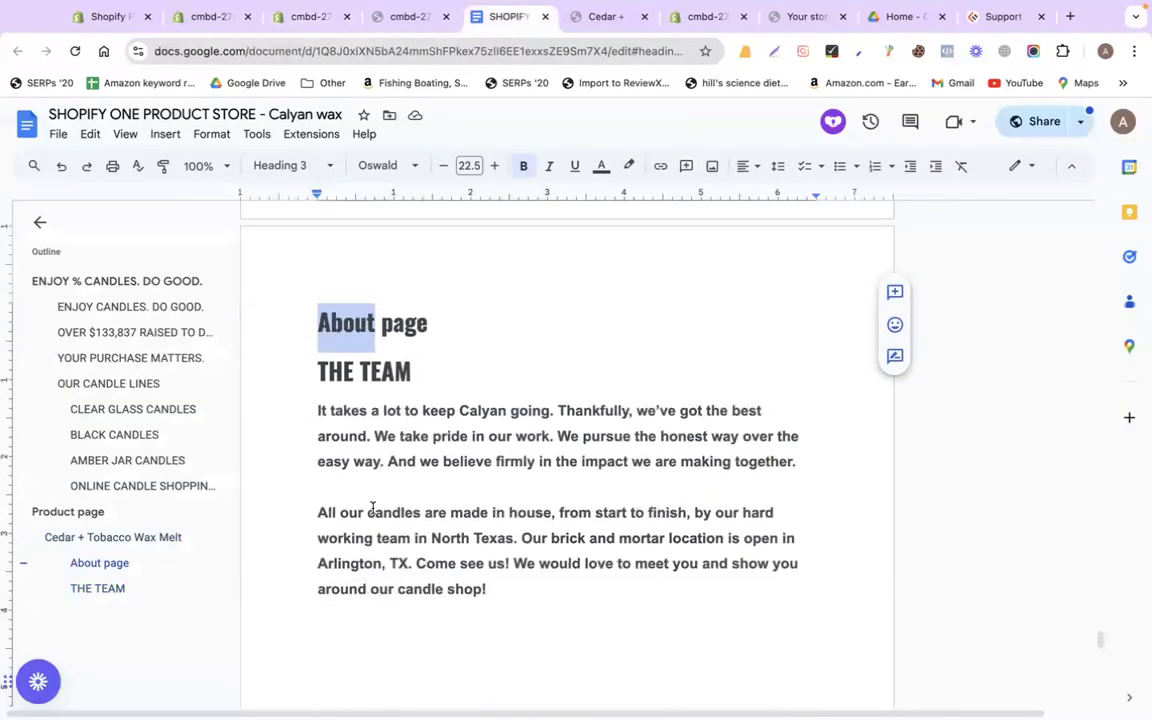
pyautogui.click(405, 17)
pyautogui.click(304, 18)
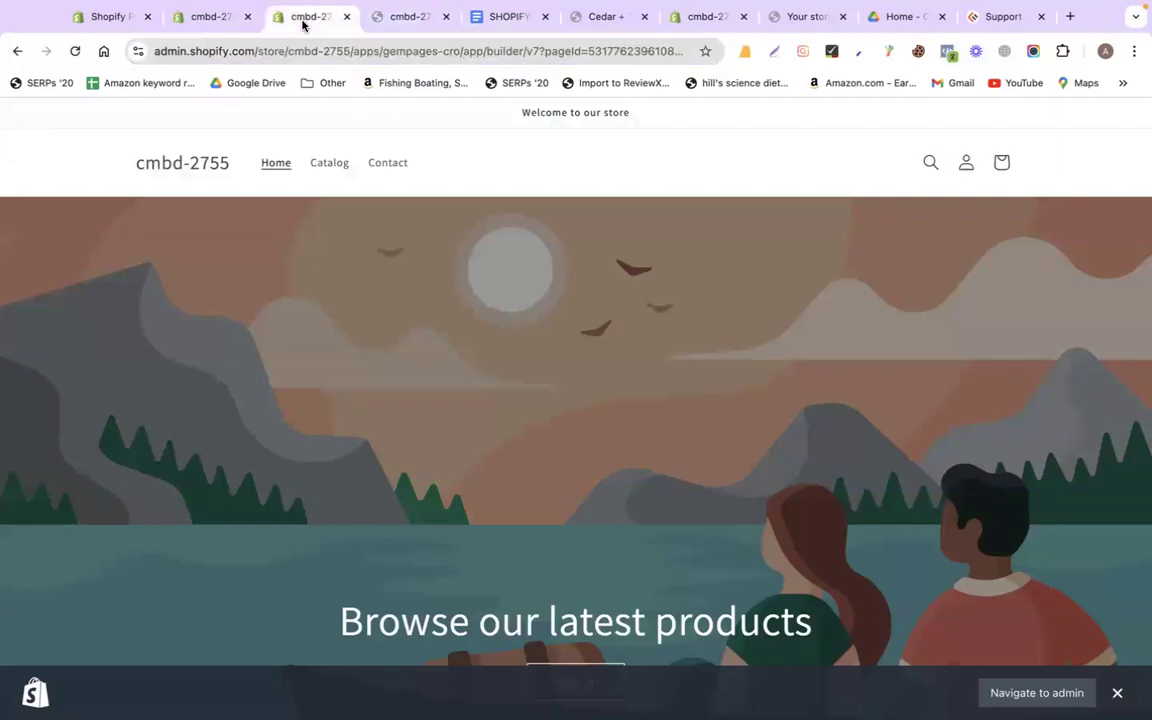
pyautogui.moveTo(304, 25); pyautogui.dragTo(399, 31)
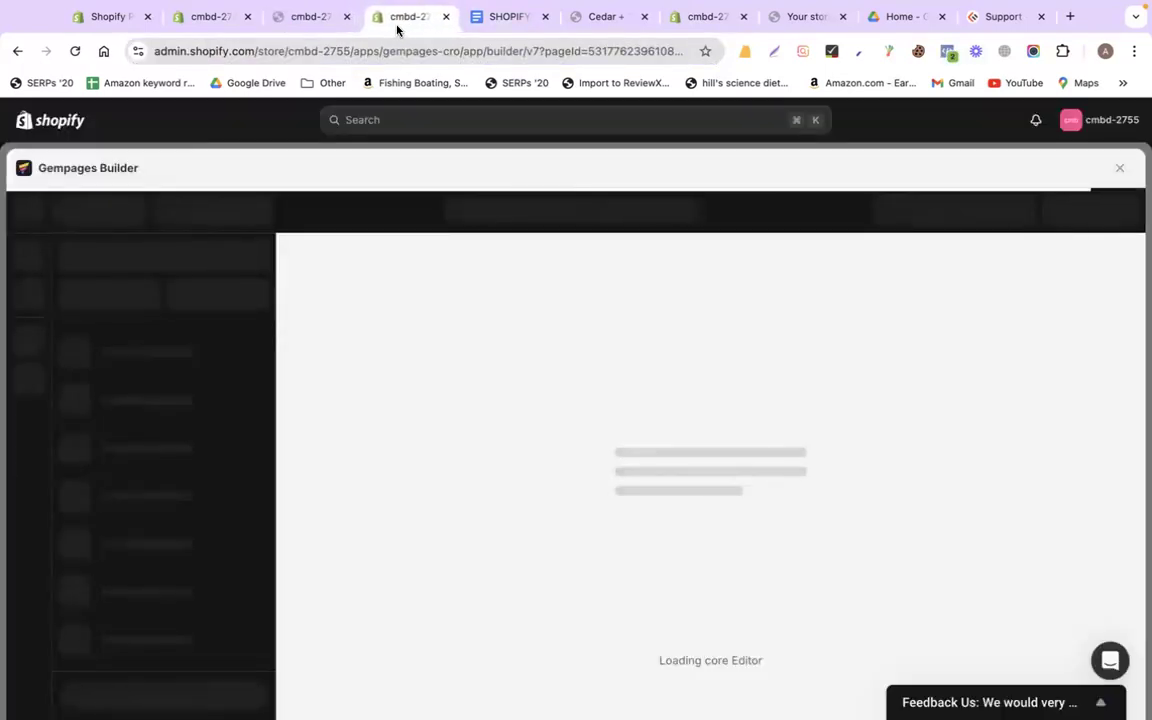
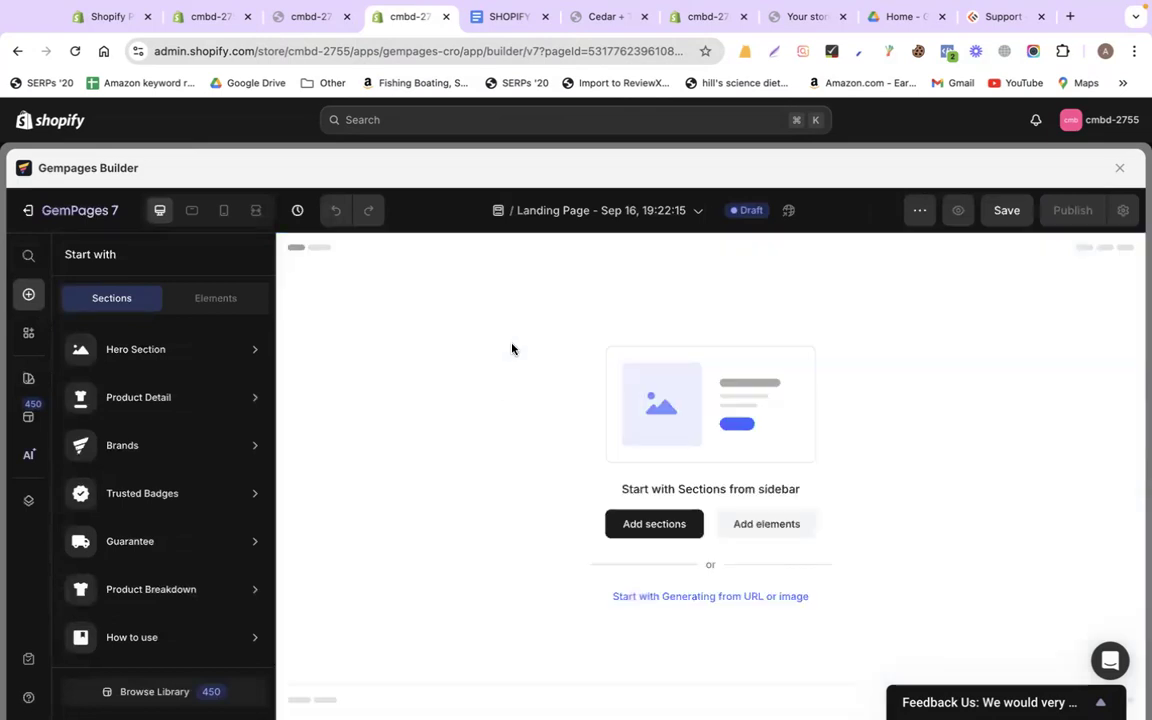
# Check the store's pages in the page title dropdown, then close it
pyautogui.click(576, 212)
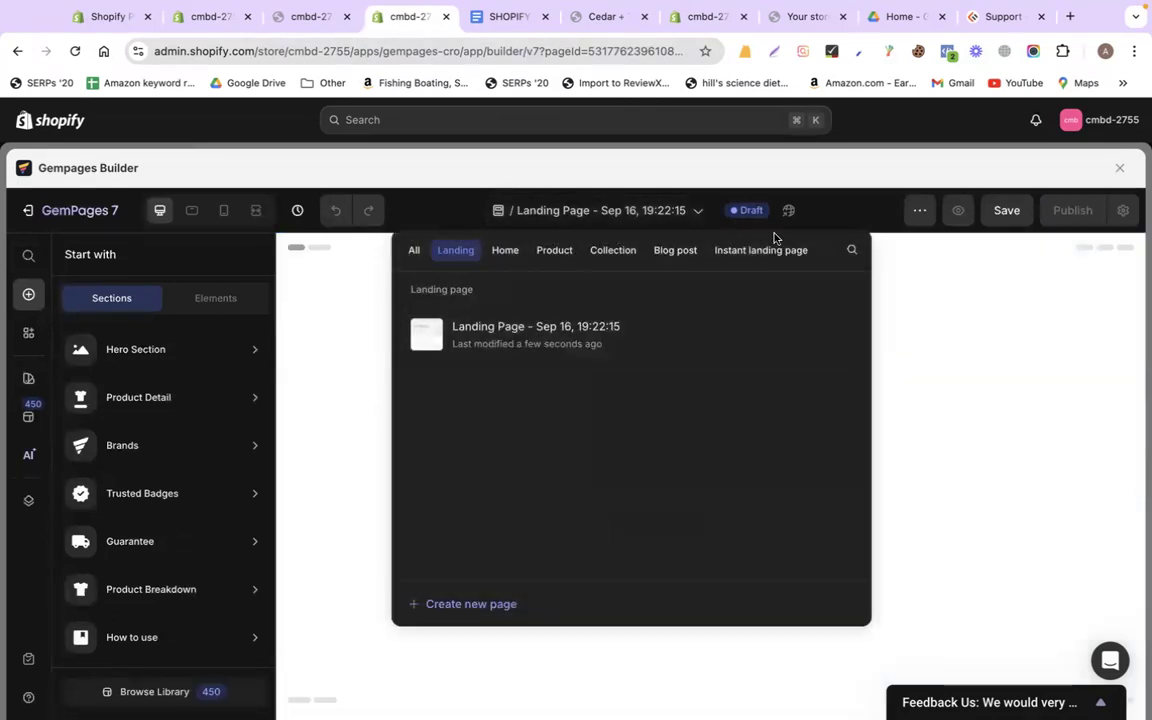
pyautogui.click(321, 414)
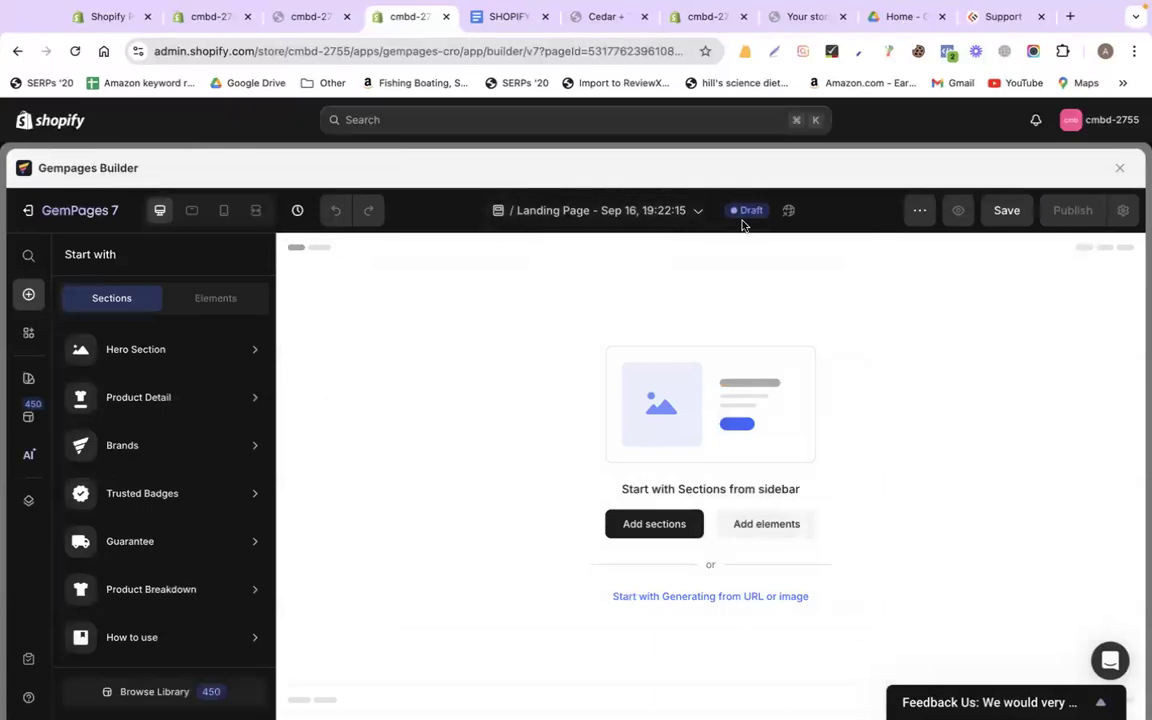
pyautogui.click(697, 211)
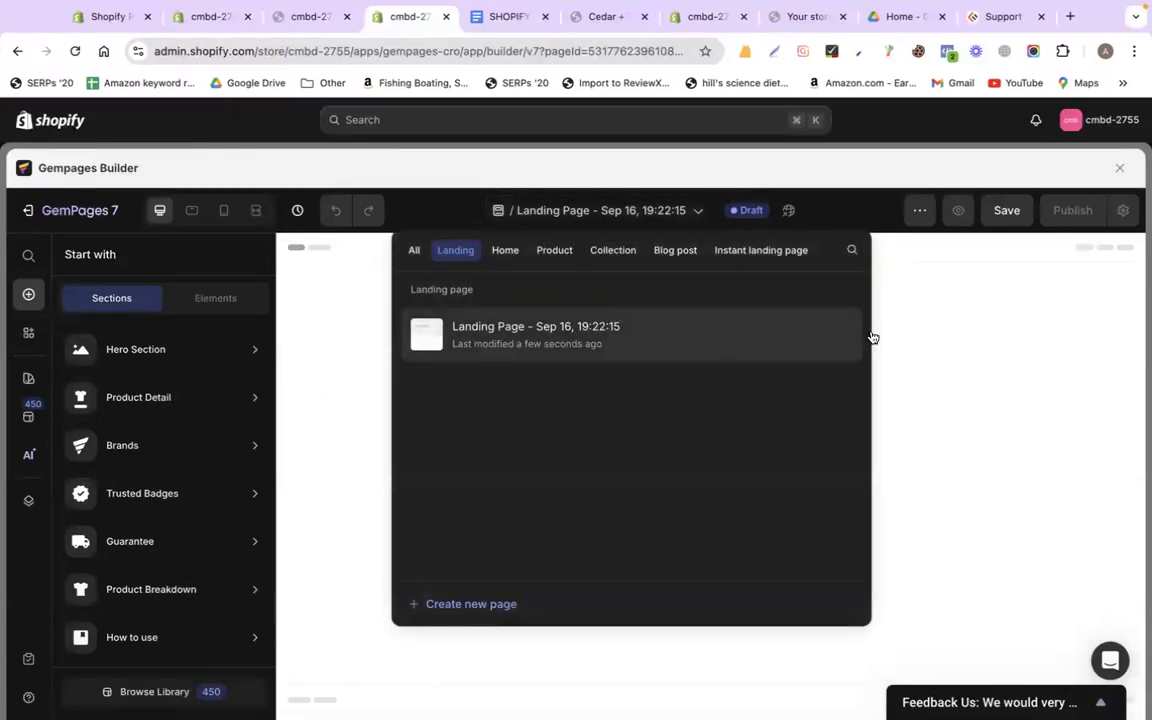
pyautogui.click(979, 346)
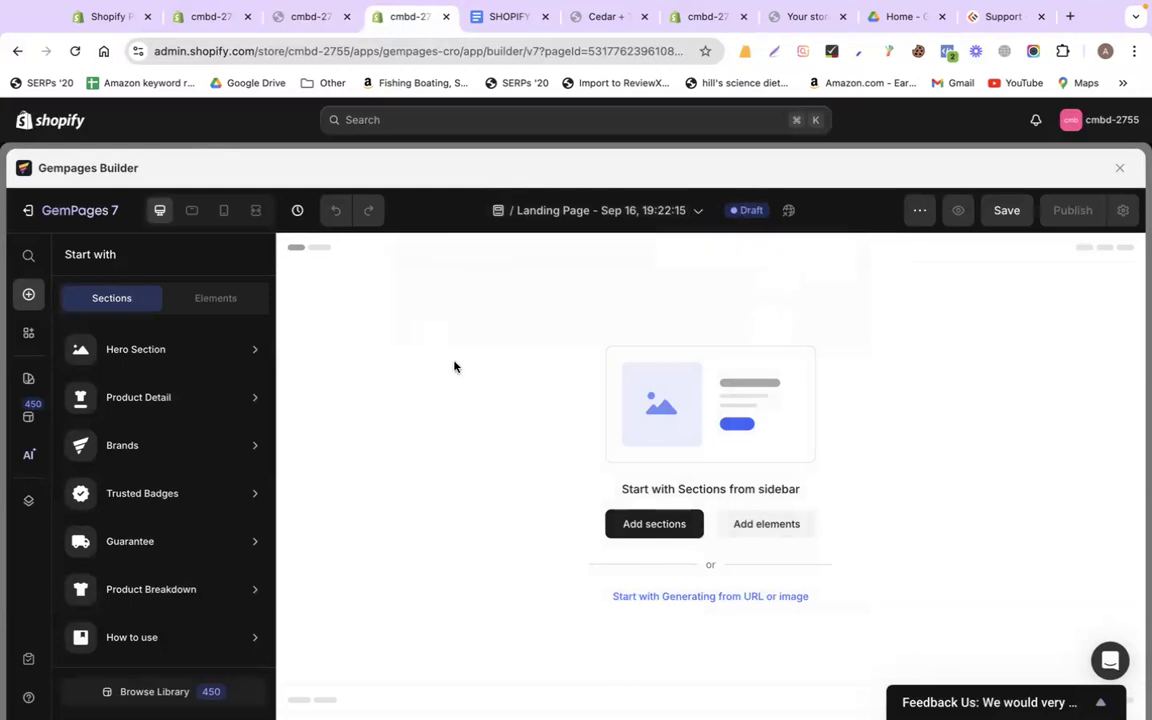
# Browse the Hero Section templates under Add sections, then switch to the Elements list
pyautogui.click(632, 527)
pyautogui.moveTo(164, 356)
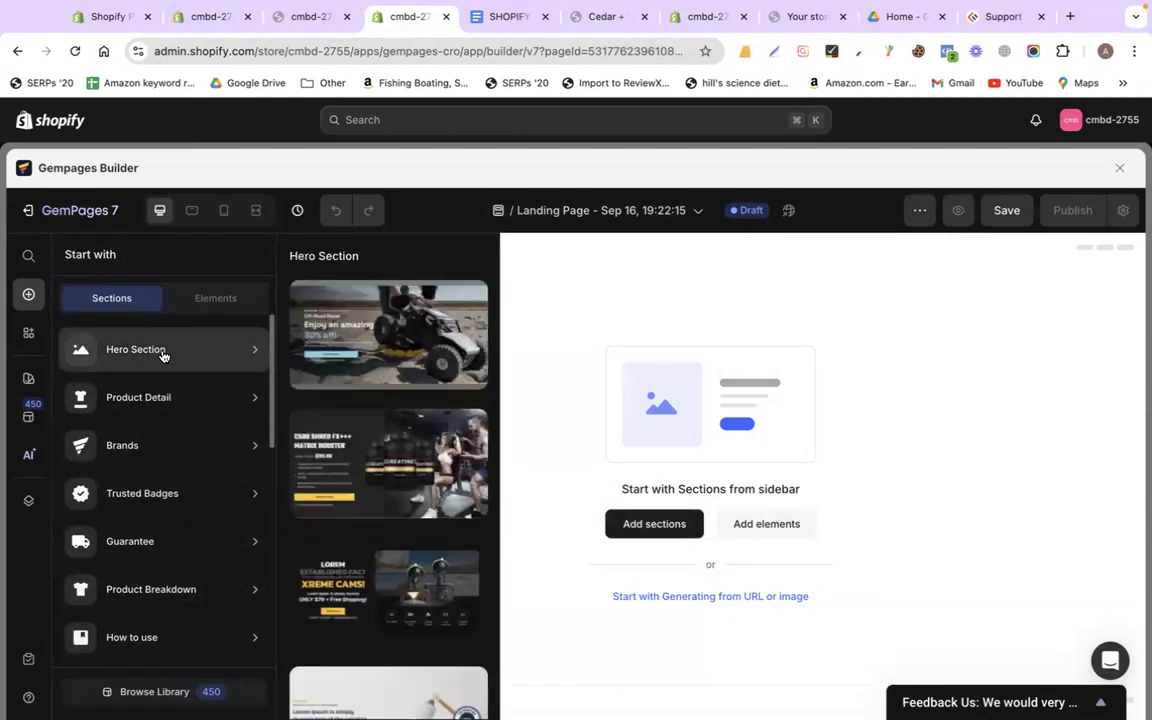
pyautogui.scroll(-5, 404, 498)
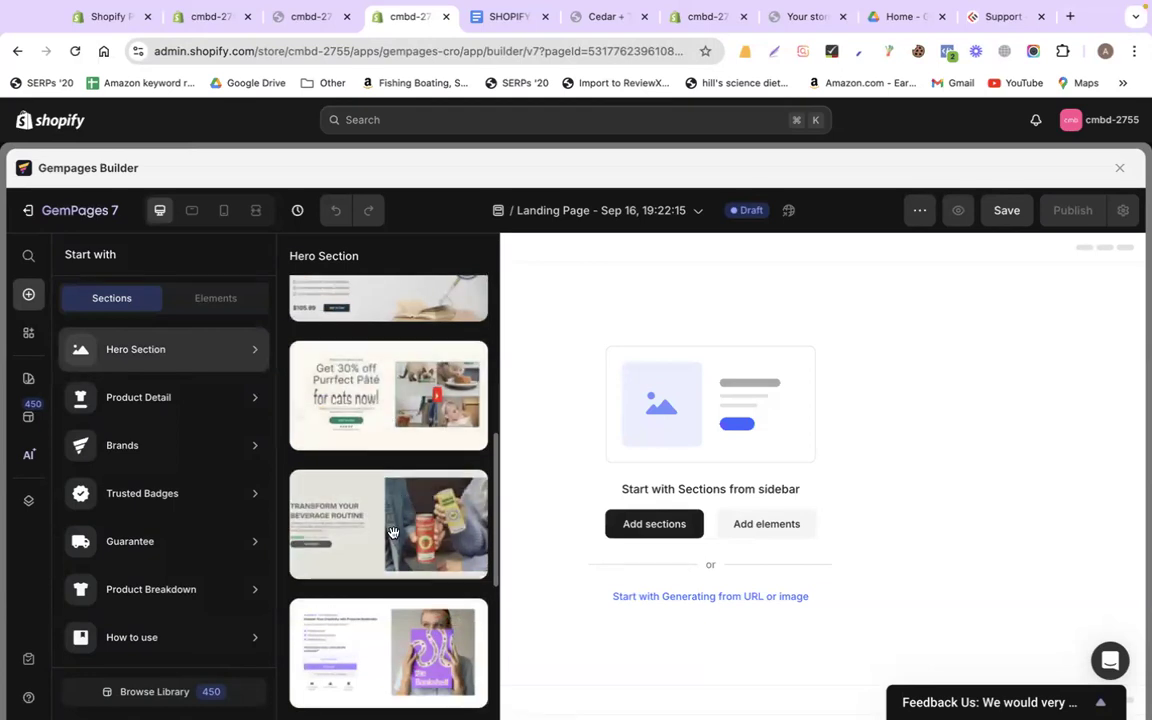
pyautogui.scroll(-2, 400, 510)
pyautogui.scroll(-3, 393, 491)
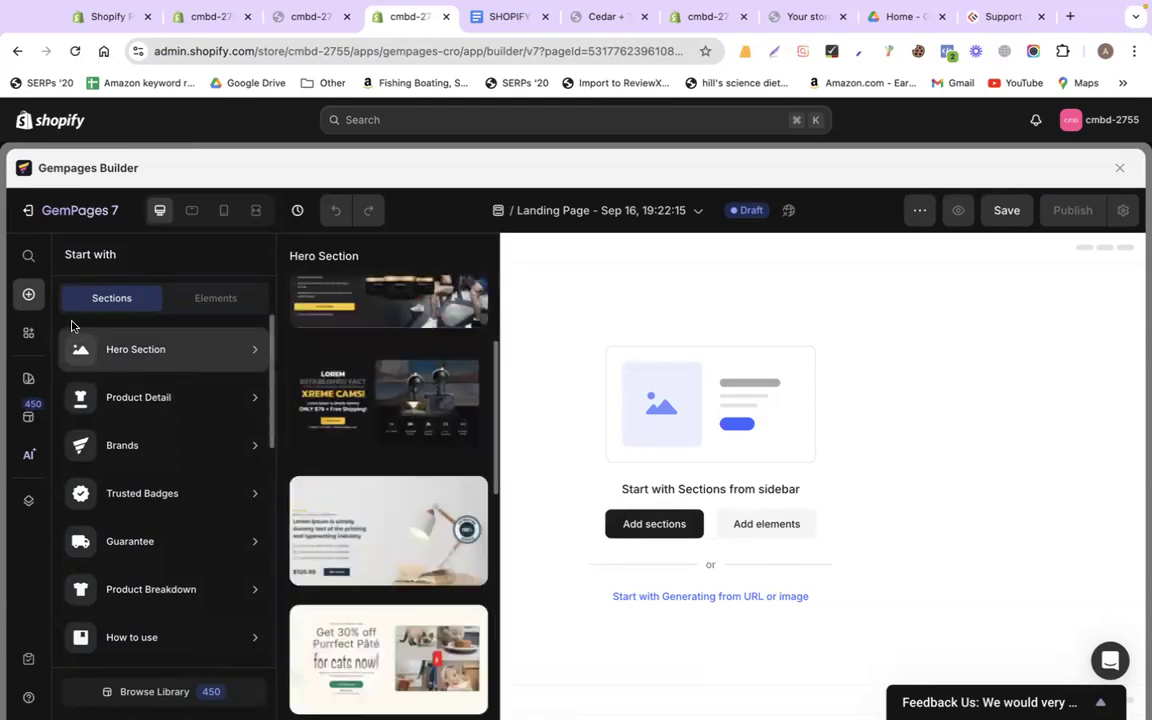
pyautogui.click(204, 300)
# Drop a single-column Row on the page, give it 100 px top padding, and add a Heading inside
pyautogui.moveTo(111, 378); pyautogui.dragTo(646, 384)
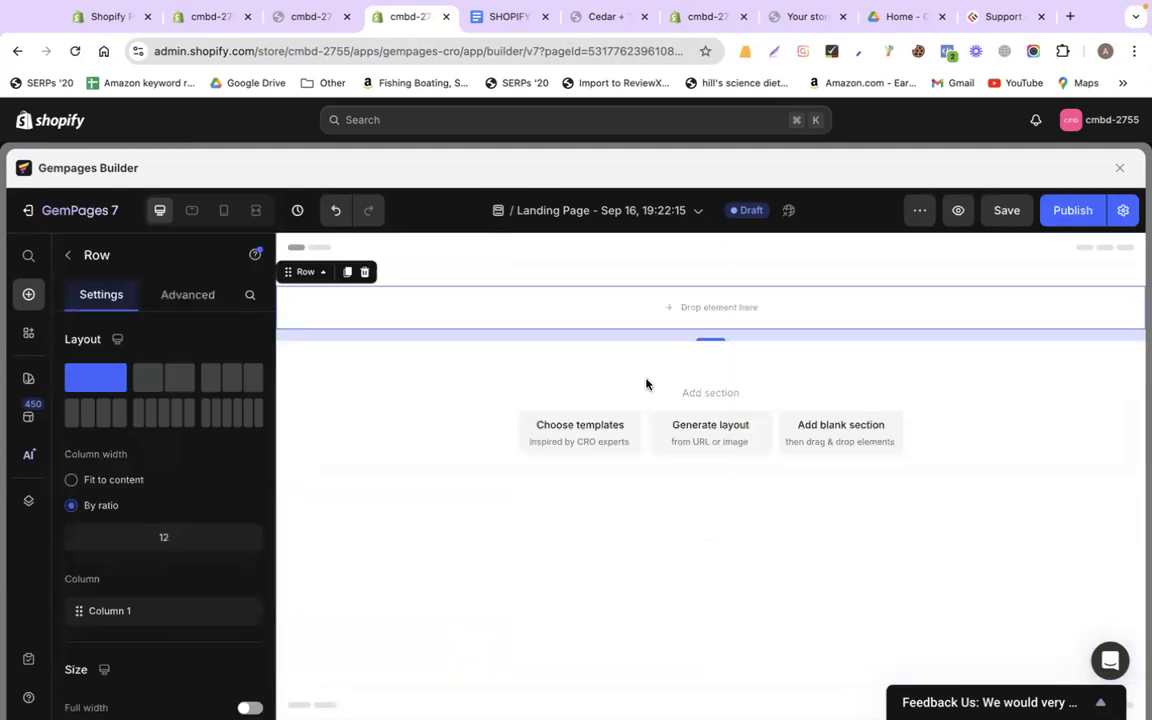
pyautogui.click(180, 297)
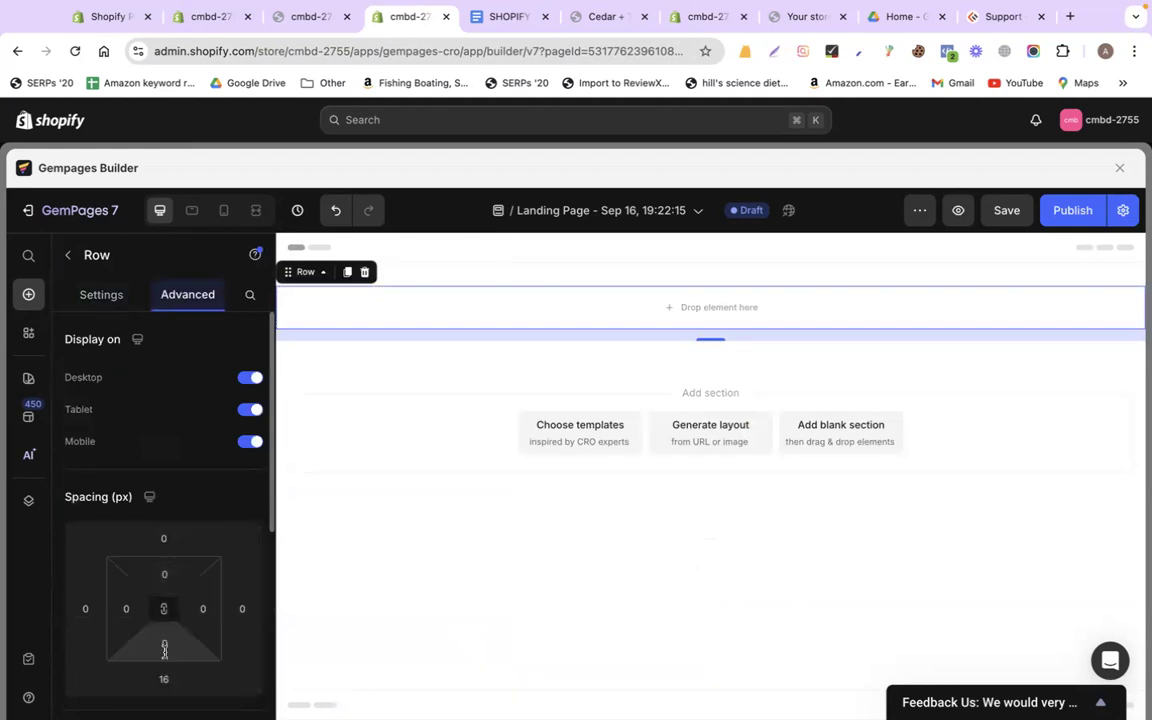
pyautogui.click(164, 574)
pyautogui.click(360, 542)
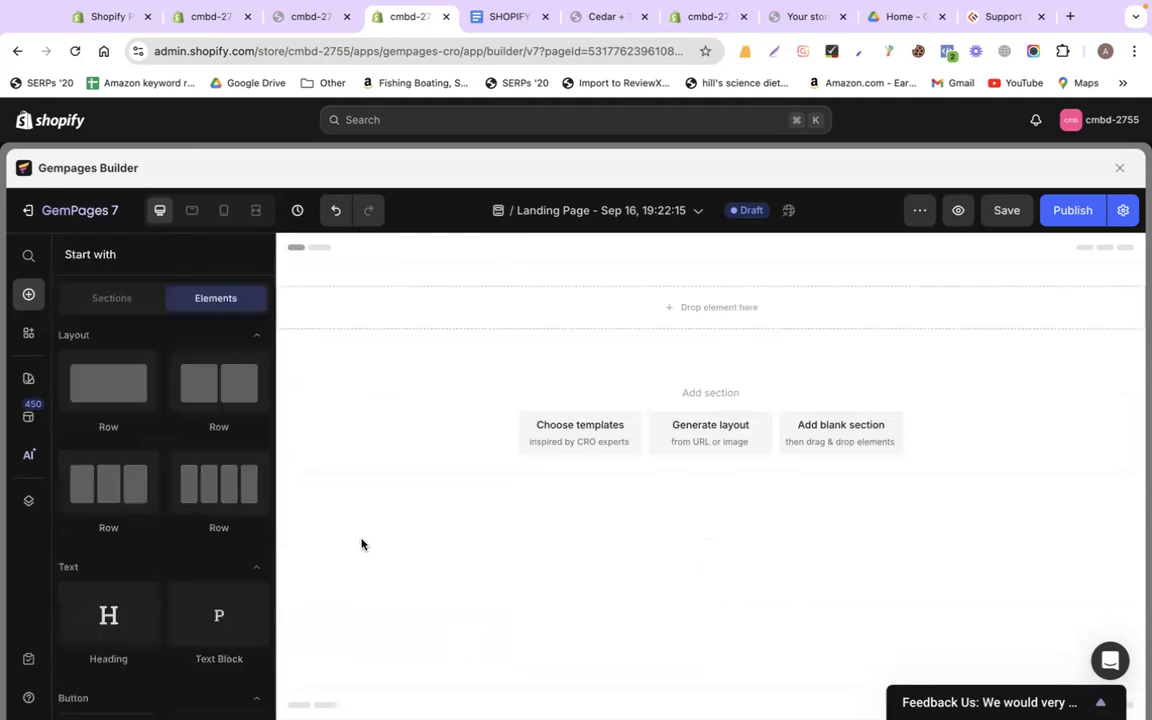
pyautogui.click(401, 300)
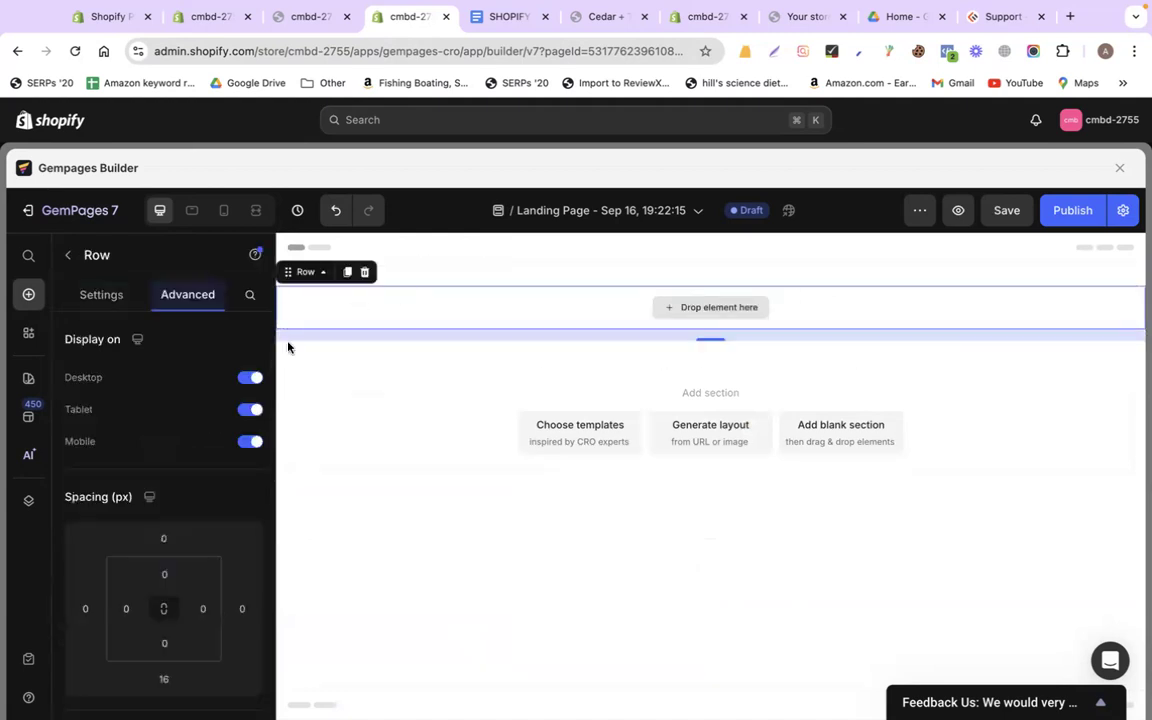
pyautogui.click(164, 574)
pyautogui.write('100')
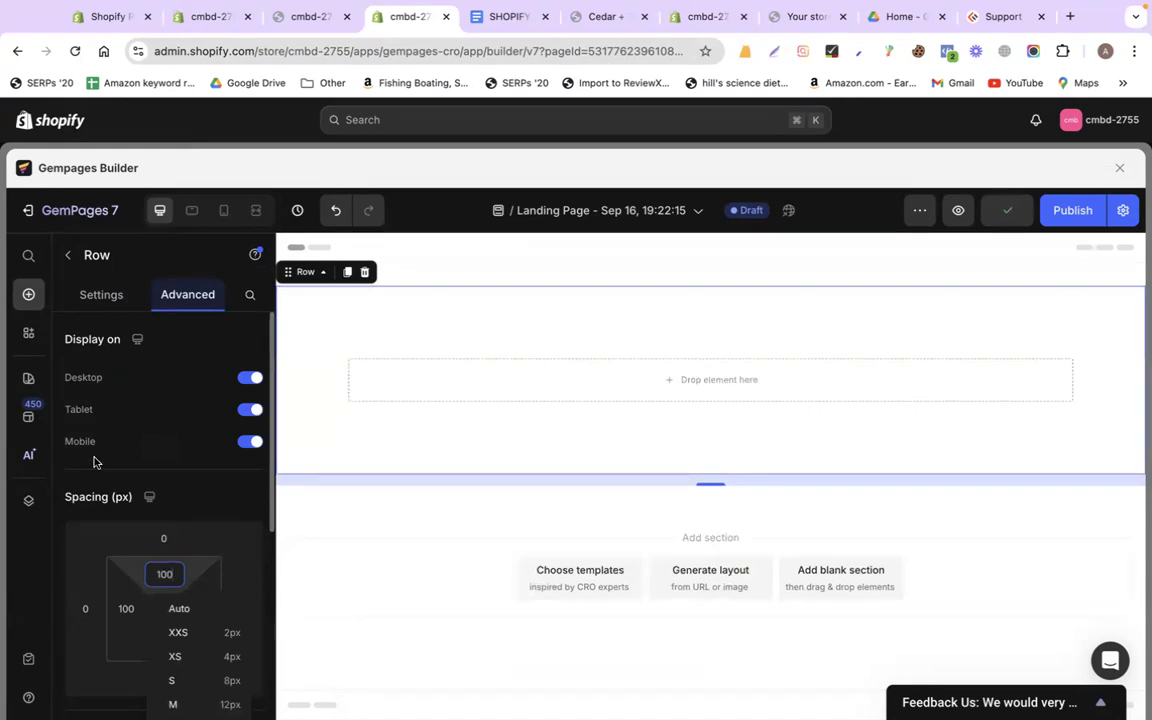
pyautogui.click(68, 255)
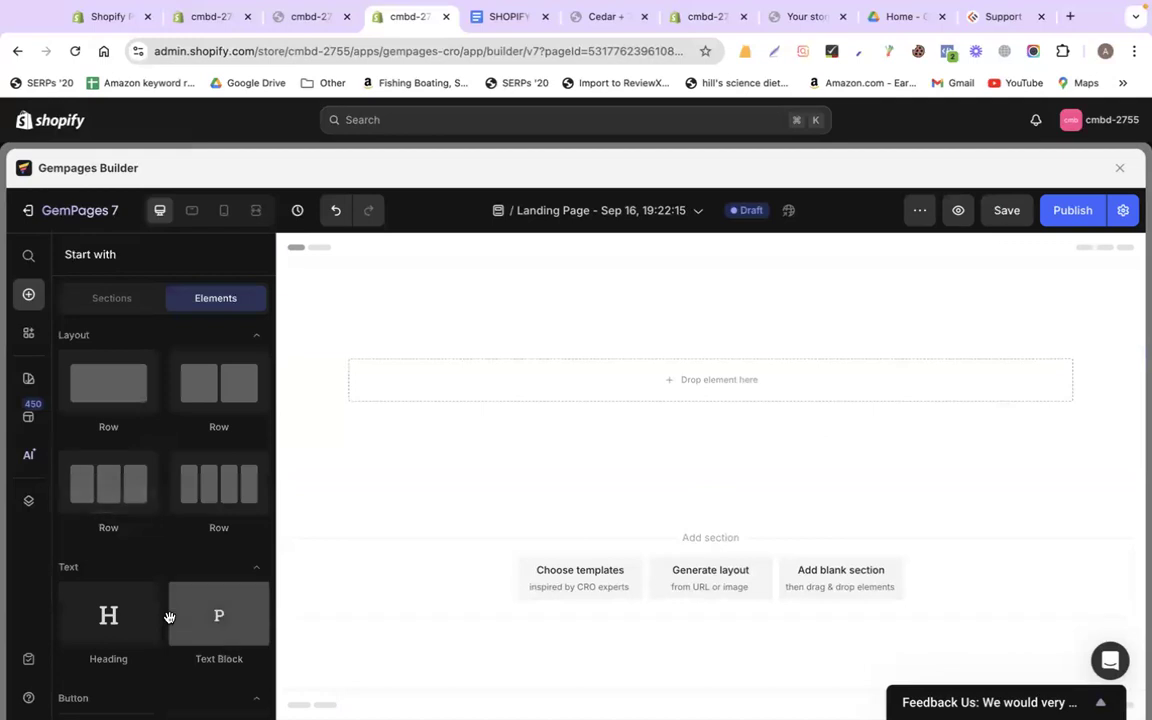
pyautogui.moveTo(90, 570); pyautogui.dragTo(637, 390)
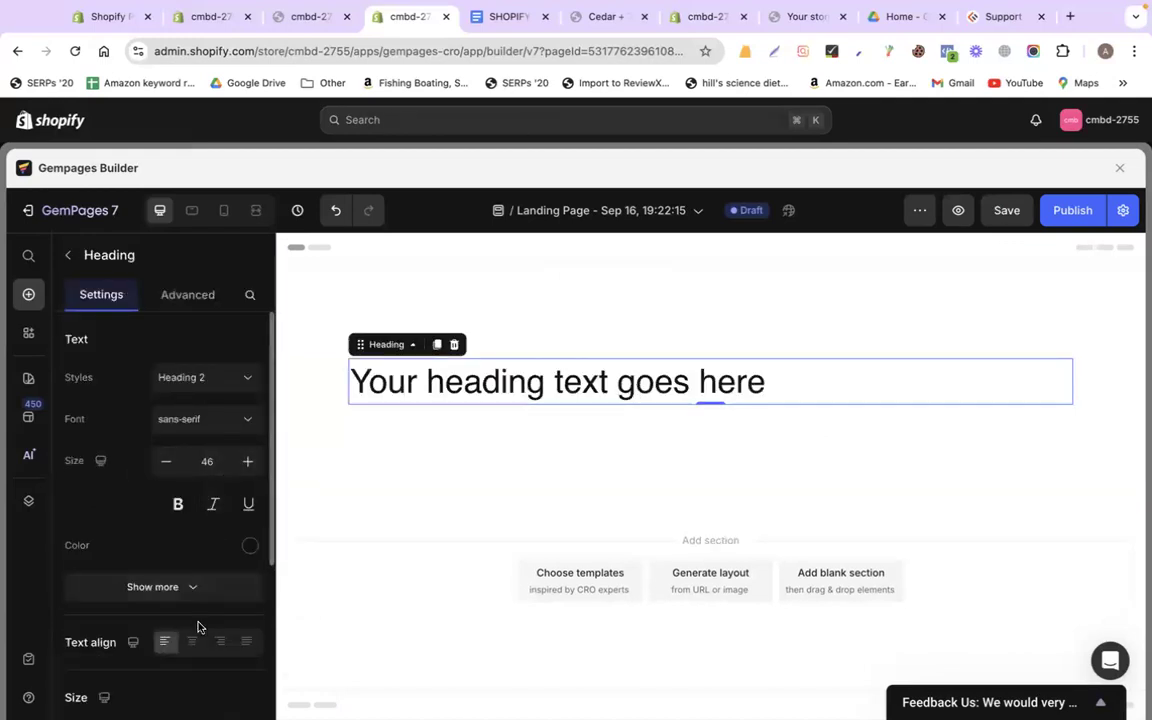
# Replace the heading placeholder with 'THE TEAM' copied from the Google Doc
pyautogui.click(500, 16)
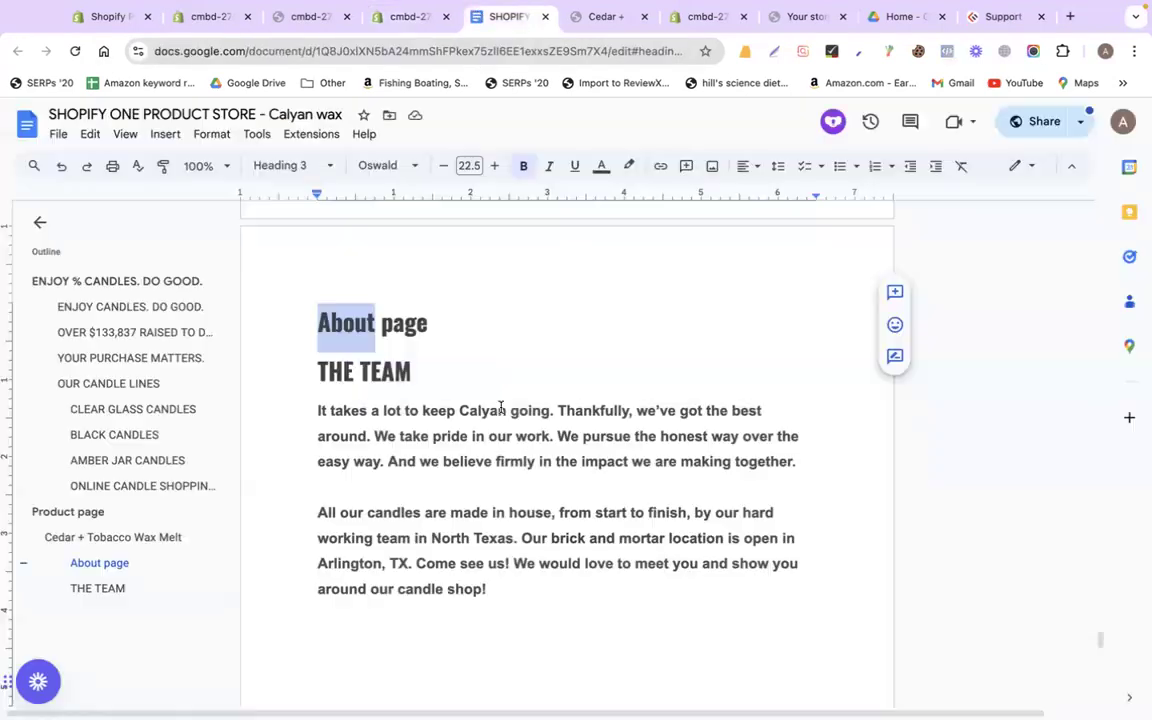
pyautogui.tripleClick(289, 373)
pyautogui.hotkey('ctrl', 'c')
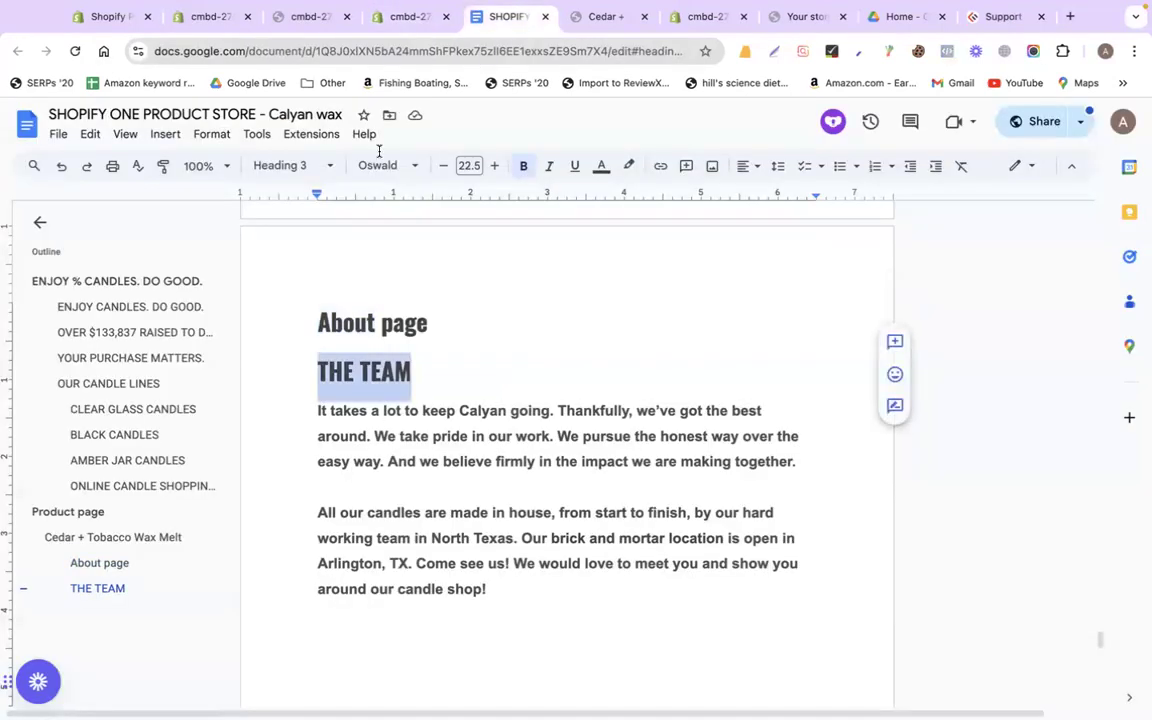
pyautogui.click(419, 20)
pyautogui.tripleClick(567, 380)
pyautogui.hotkey('ctrl', 'v')
# Style the heading in bold Roboto at size 55
pyautogui.click(185, 419)
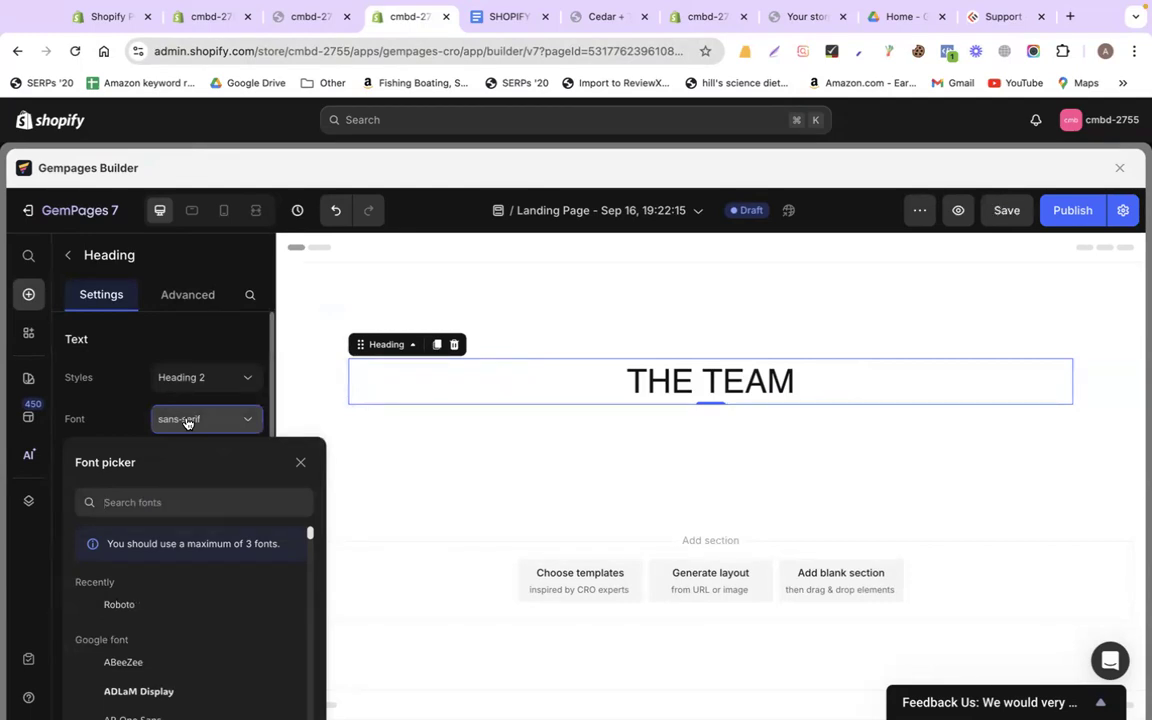
pyautogui.click(122, 606)
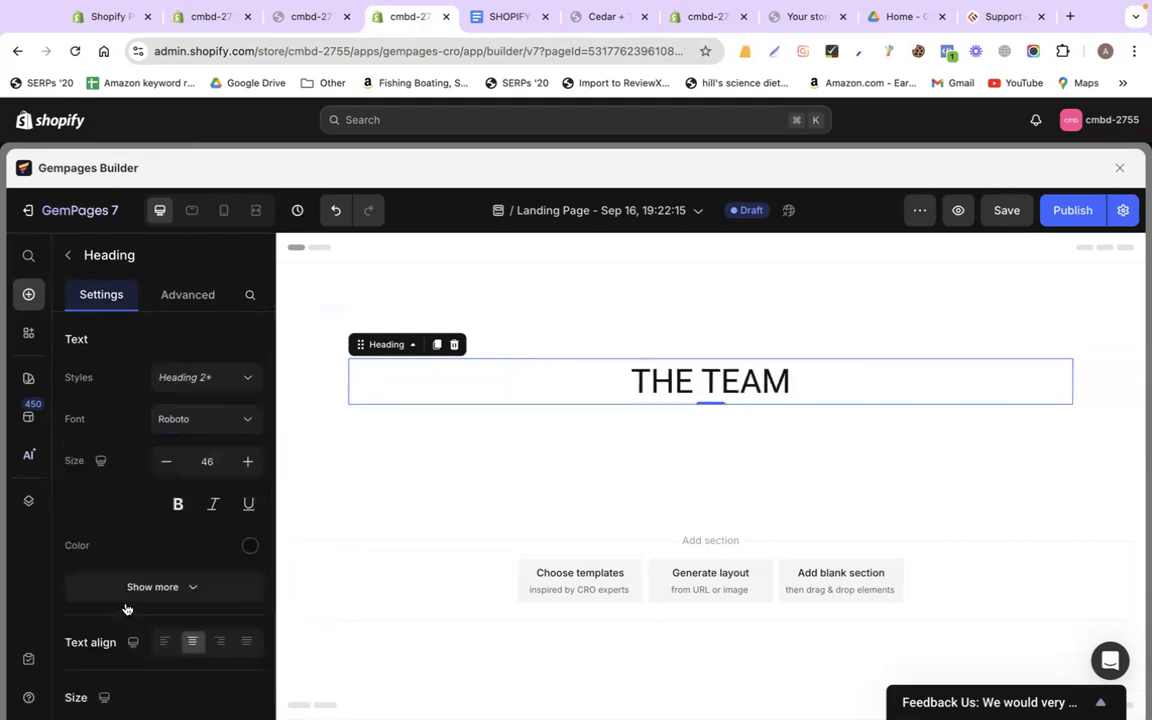
pyautogui.click(178, 504)
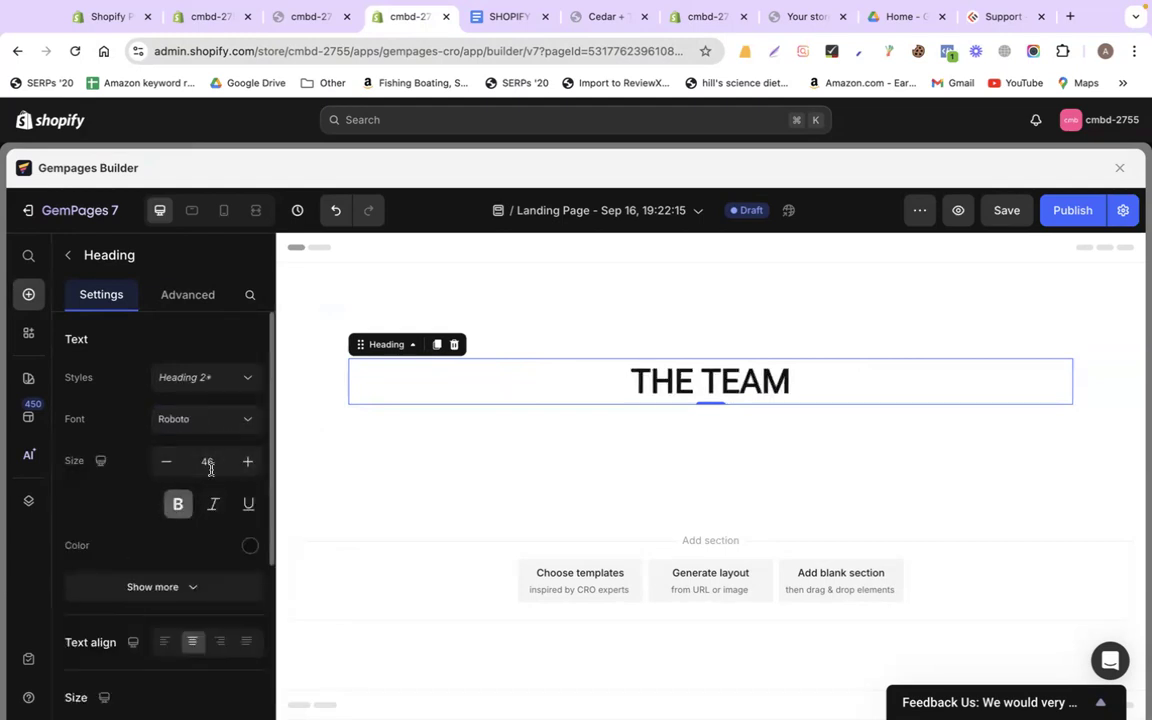
pyautogui.doubleClick(215, 461)
pyautogui.write('55')
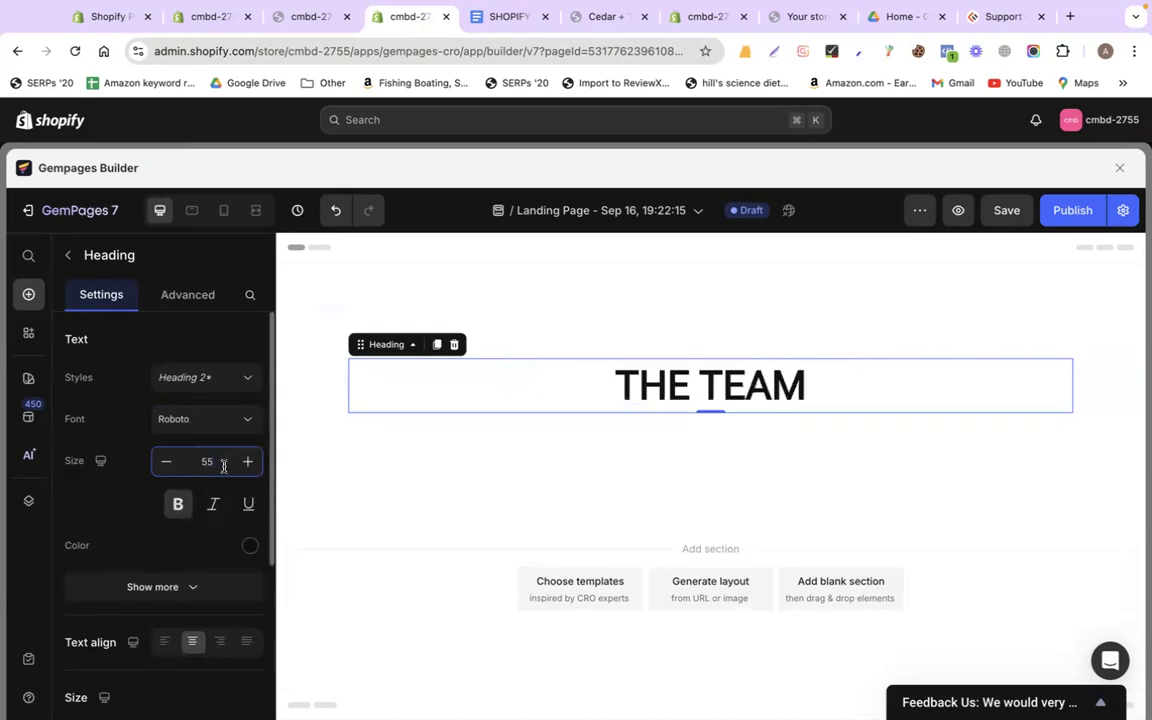
# Copy the two body paragraphs under THE TEAM from the Google Doc
pyautogui.click(491, 17)
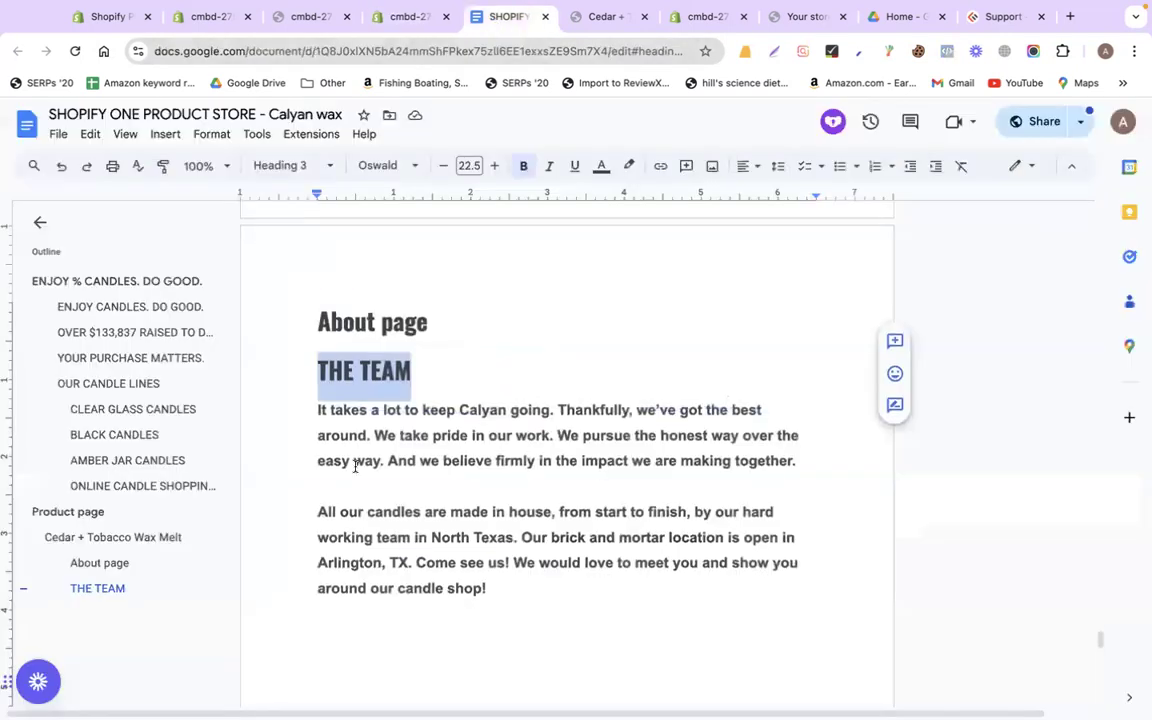
pyautogui.scroll(-2, 316, 317)
pyautogui.moveTo(307, 282); pyautogui.dragTo(502, 460)
pyautogui.press('super+c')
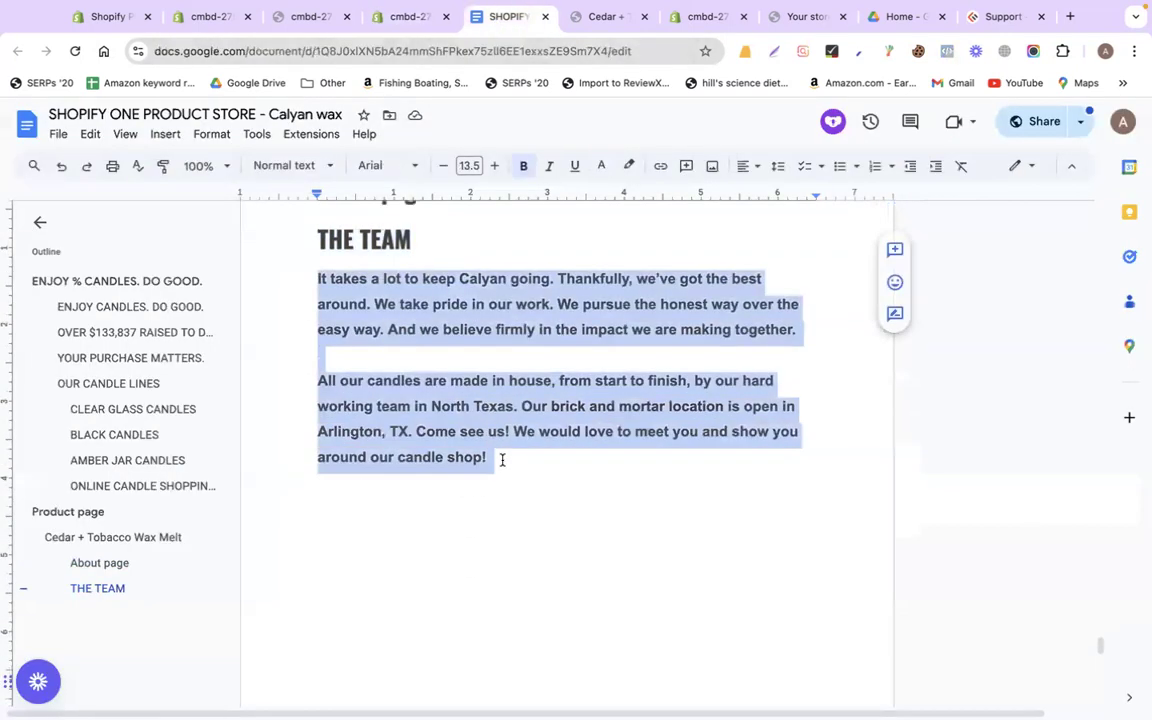
pyautogui.click(382, 20)
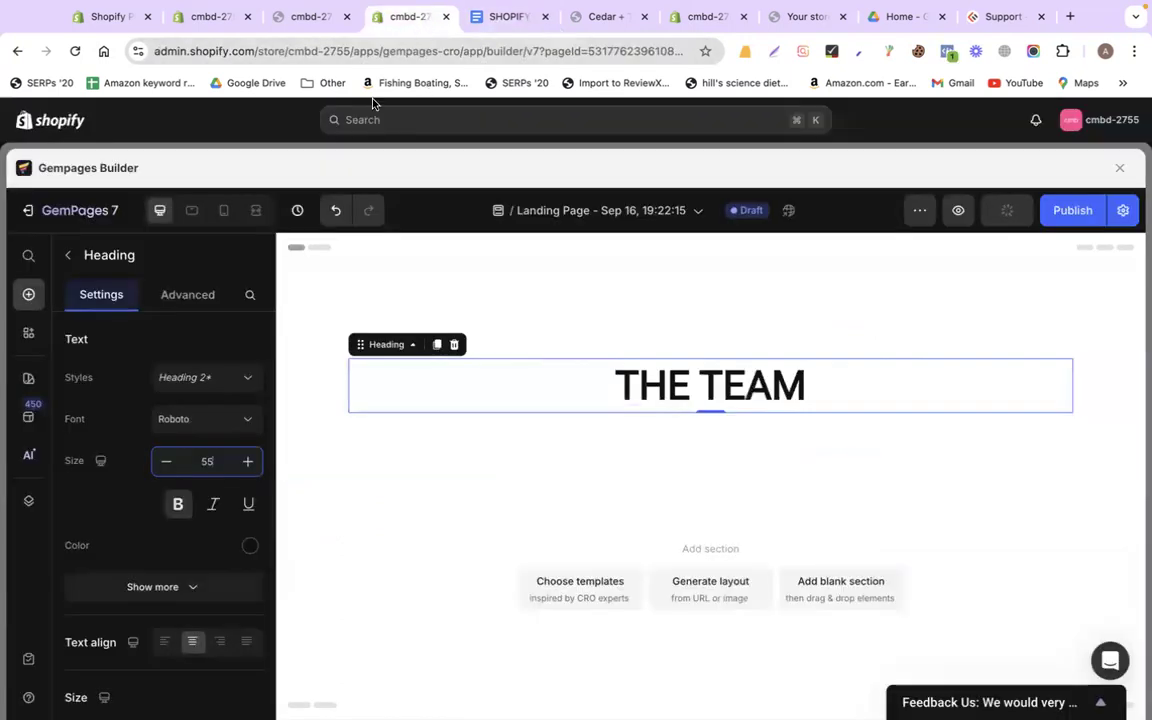
pyautogui.click(73, 259)
# Add a Text Block below the heading, paste the two team paragraphs, and centre them
pyautogui.moveTo(208, 563); pyautogui.dragTo(586, 450)
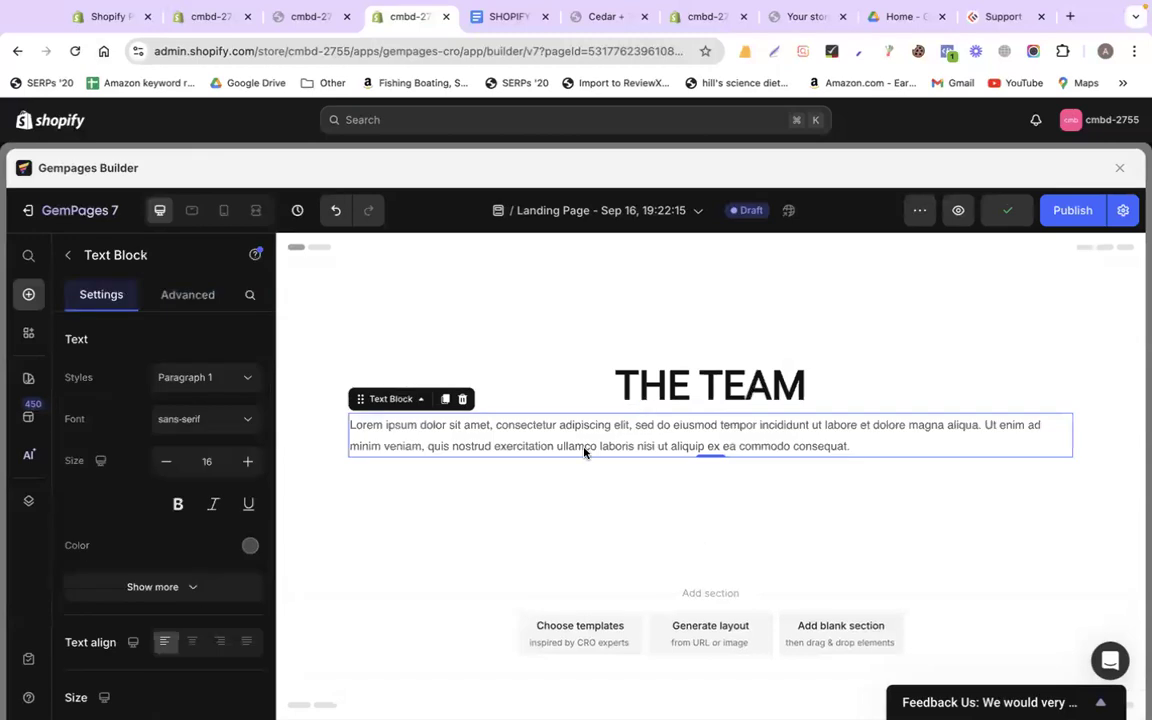
pyautogui.tripleClick(568, 443)
pyautogui.press('super+v')
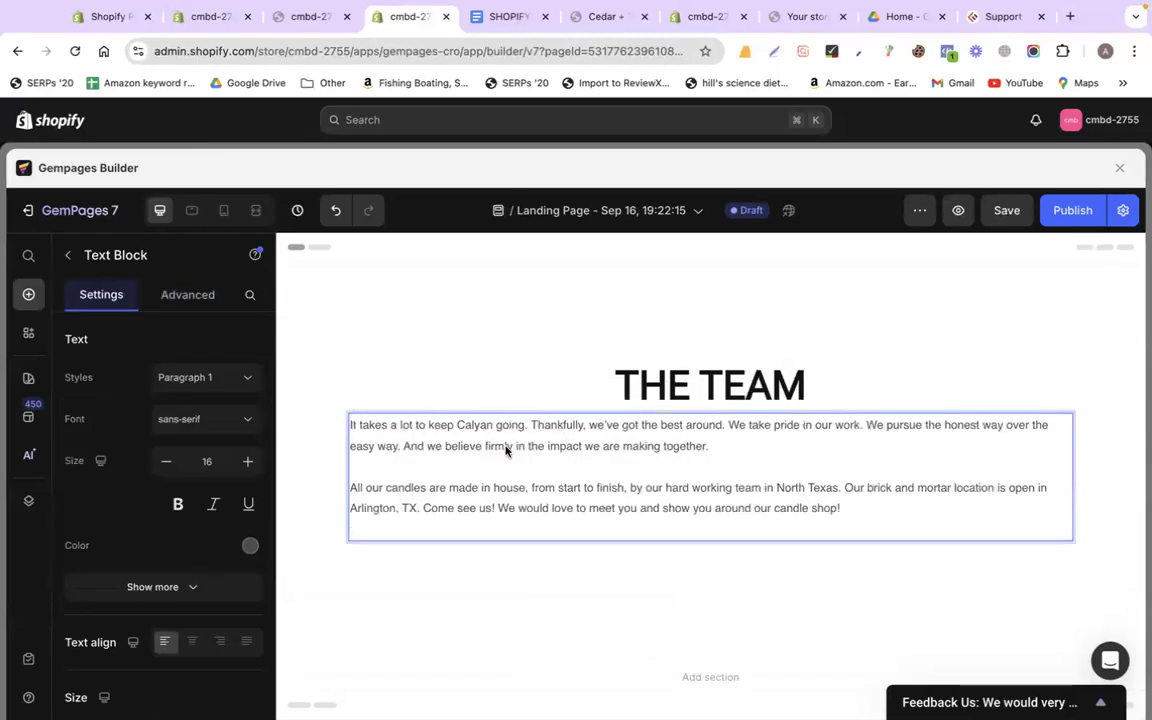
pyautogui.click(195, 641)
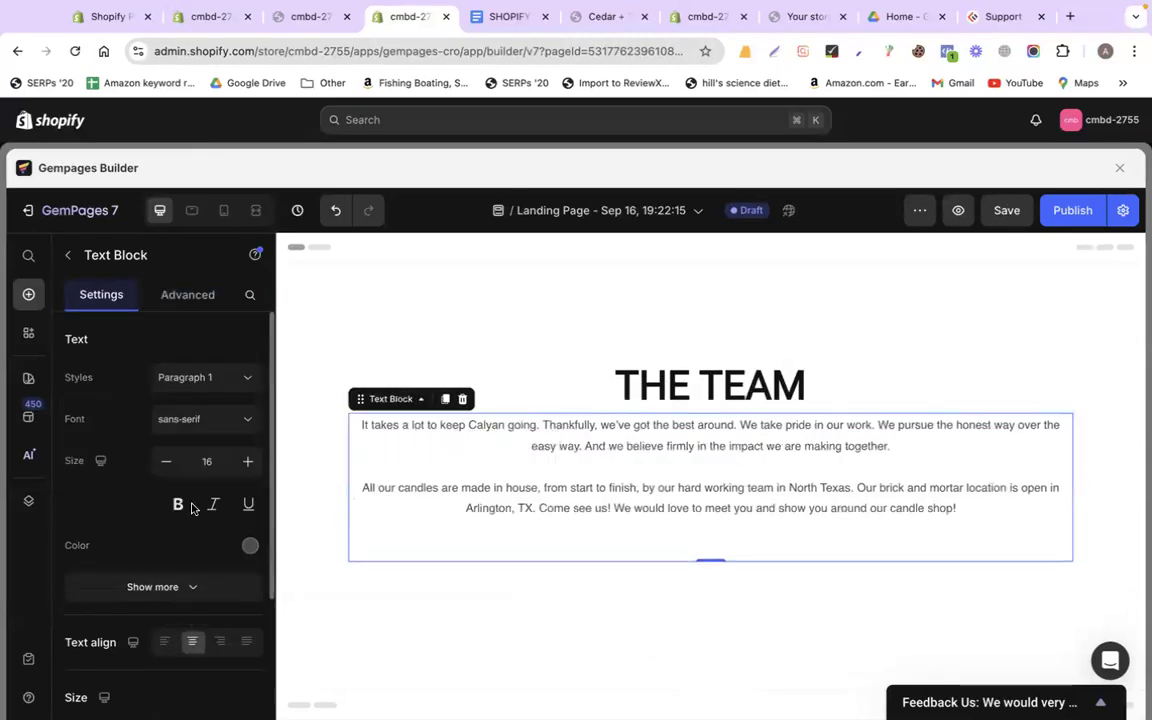
# Set the paragraph text to Roboto at size 23
pyautogui.click(190, 418)
pyautogui.click(156, 604)
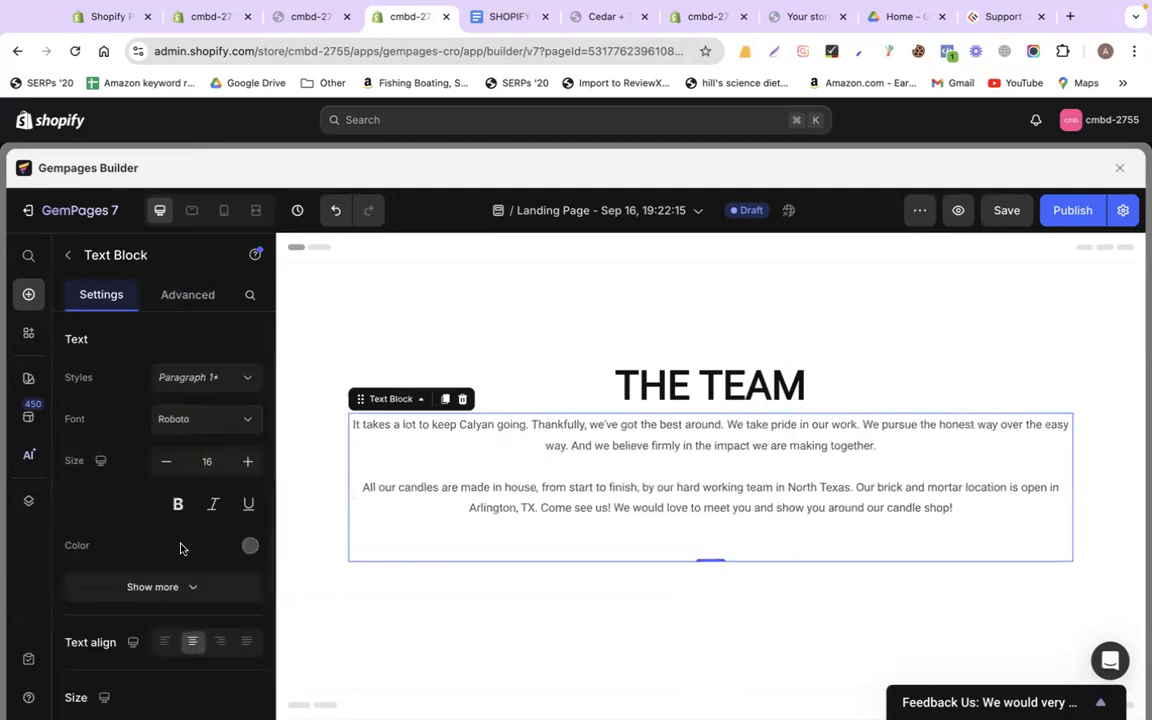
pyautogui.click(247, 462)
pyautogui.click(247, 462)
pyautogui.click(247, 461)
pyautogui.click(247, 461)
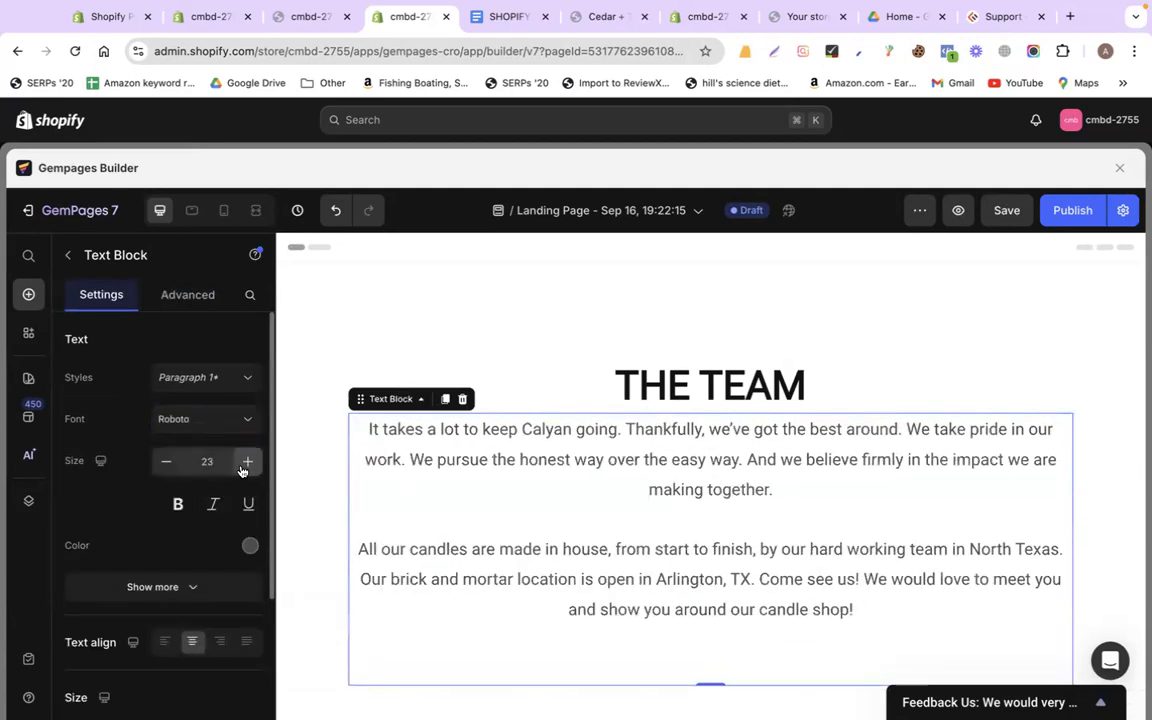
pyautogui.click(588, 617)
# Remove the trailing empty line and keep one blank line between the paragraphs
pyautogui.press('BackSpace')
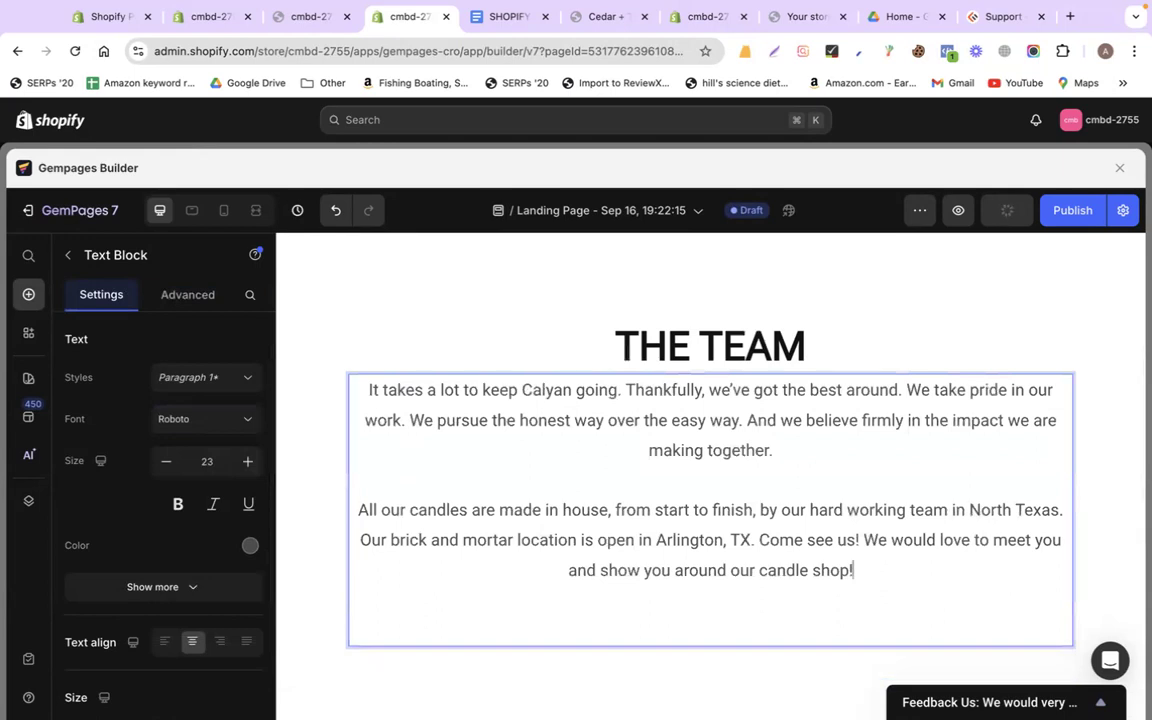
pyautogui.click(584, 497)
pyautogui.press('BackSpace')
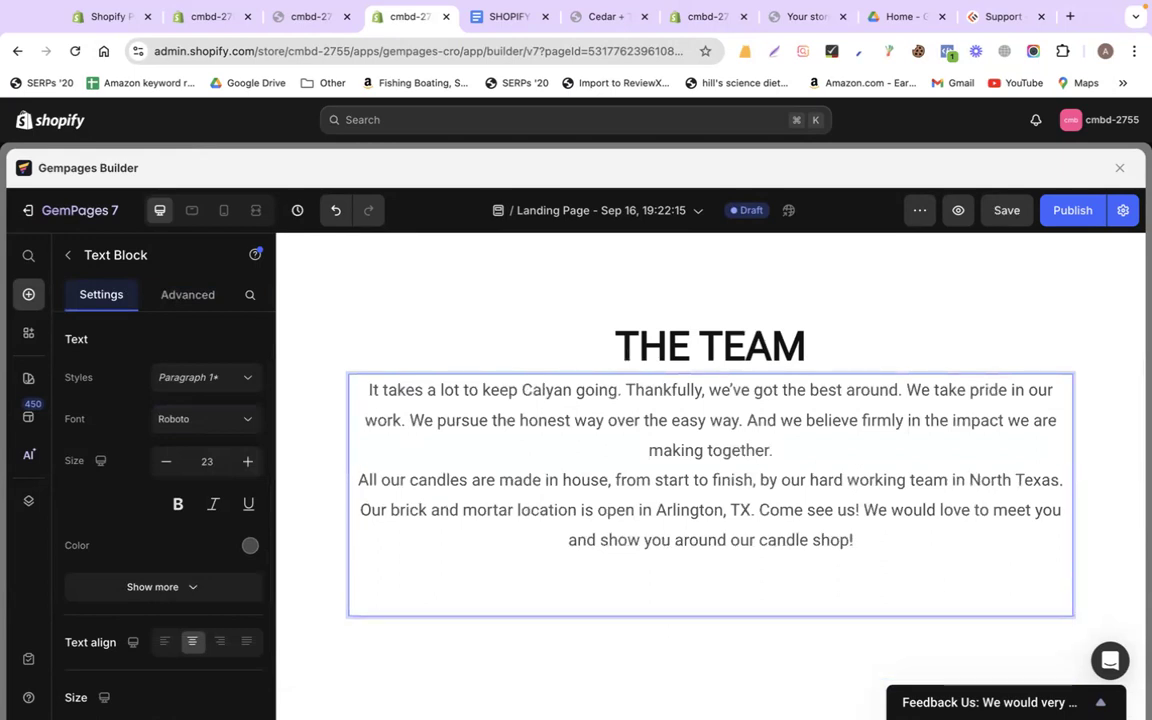
pyautogui.press('Return')
# Screenshot the team photo from the Google Doc
pyautogui.click(494, 17)
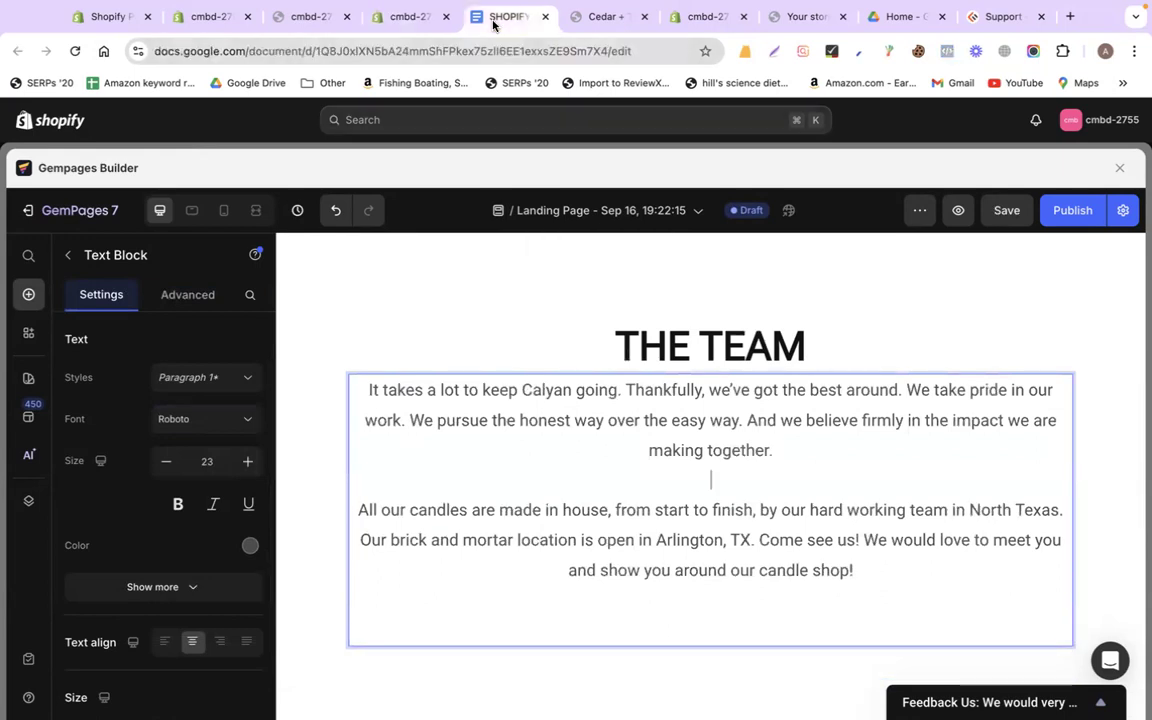
pyautogui.scroll(-5, 625, 332)
pyautogui.scroll(-3, 625, 332)
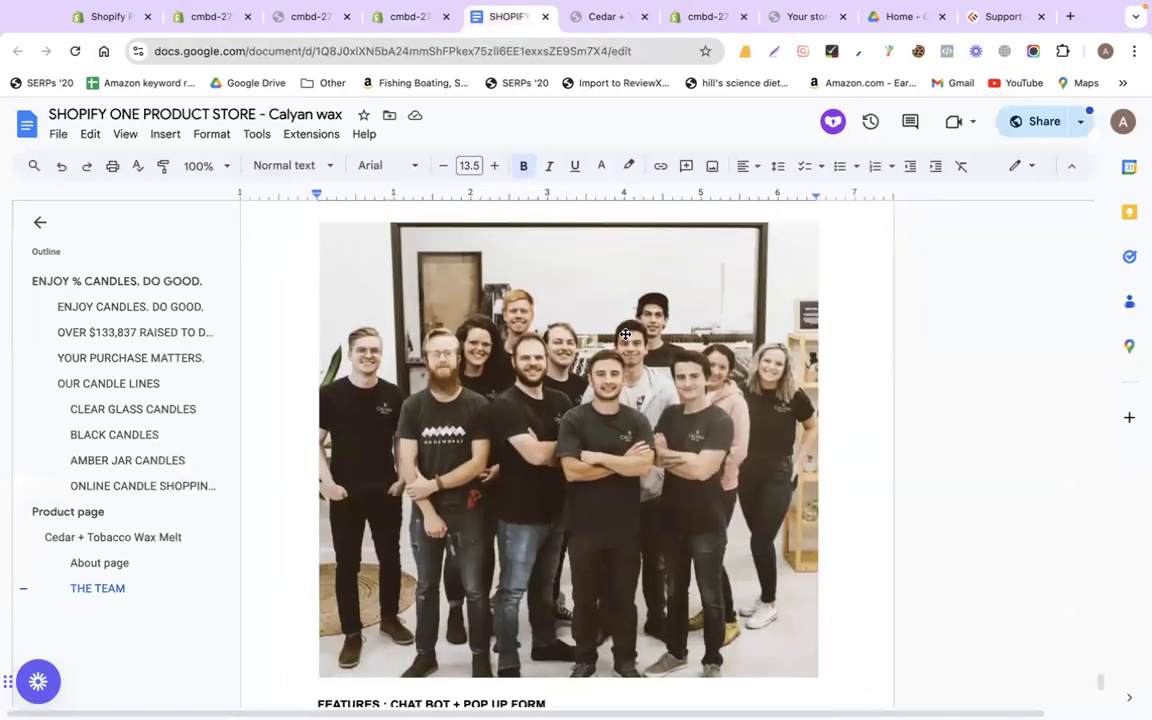
pyautogui.moveTo(321, 228); pyautogui.dragTo(818, 680)
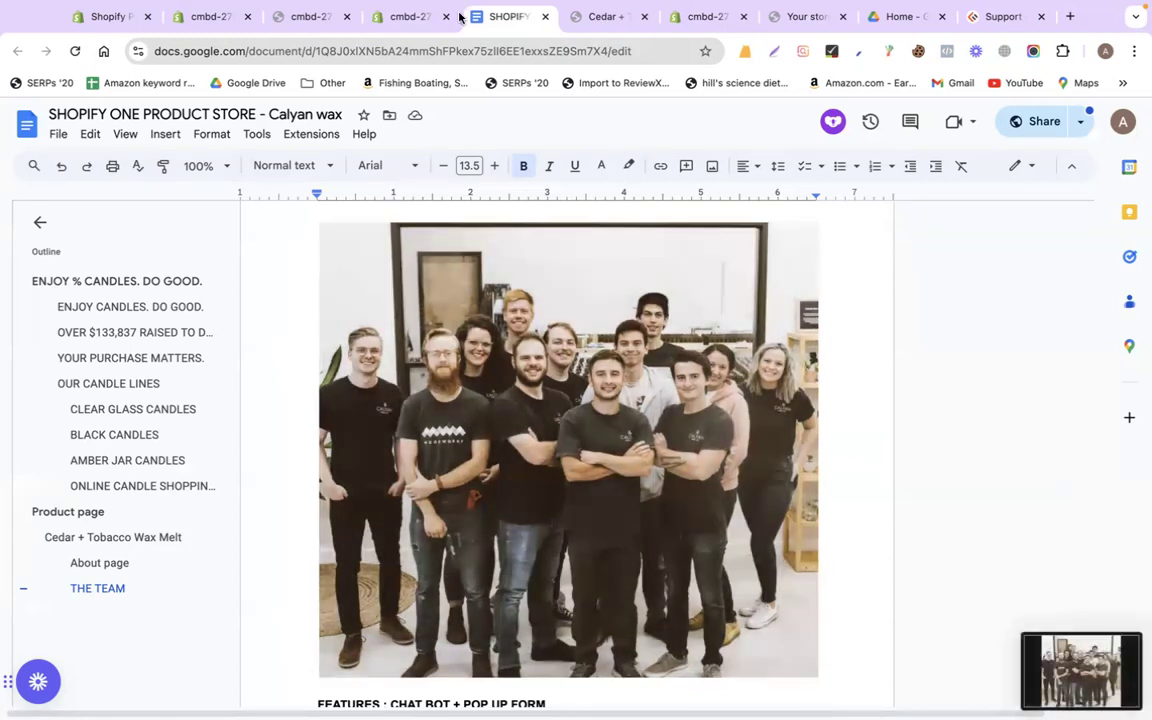
pyautogui.click(403, 18)
# Add an Image element under the text and upload the 7.24.32 PM team photo screenshot from the Desktop
pyautogui.scroll(-2, 496, 355)
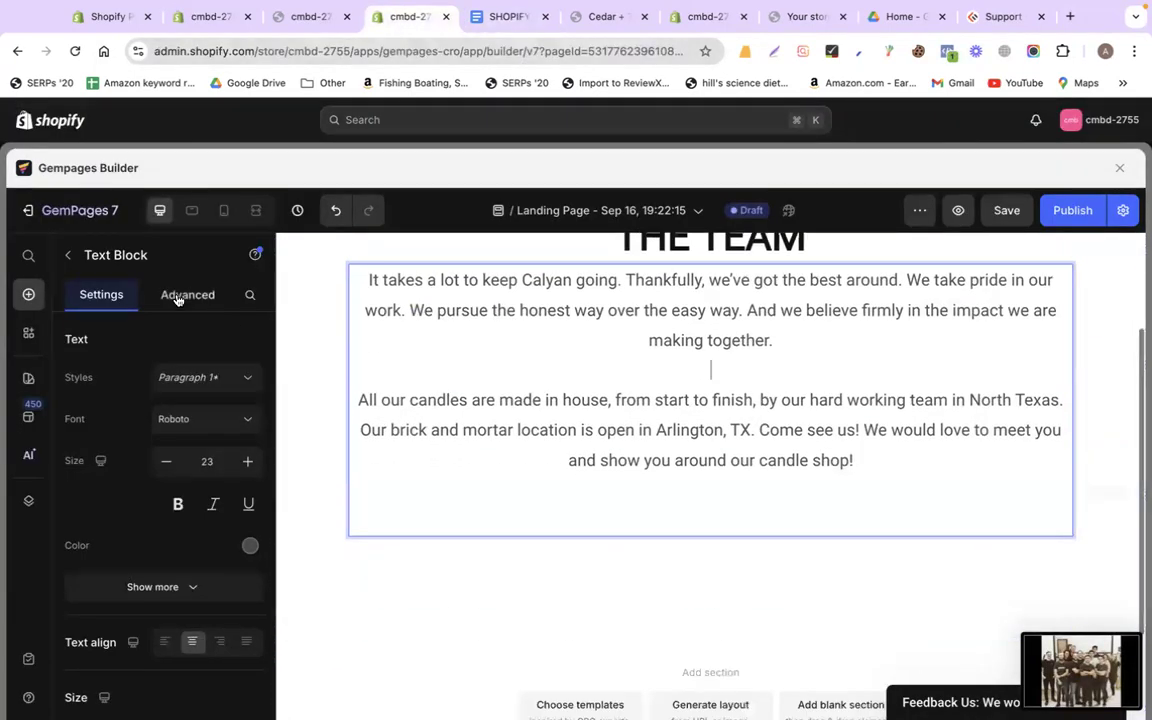
pyautogui.click(70, 257)
pyautogui.scroll(-2, 169, 619)
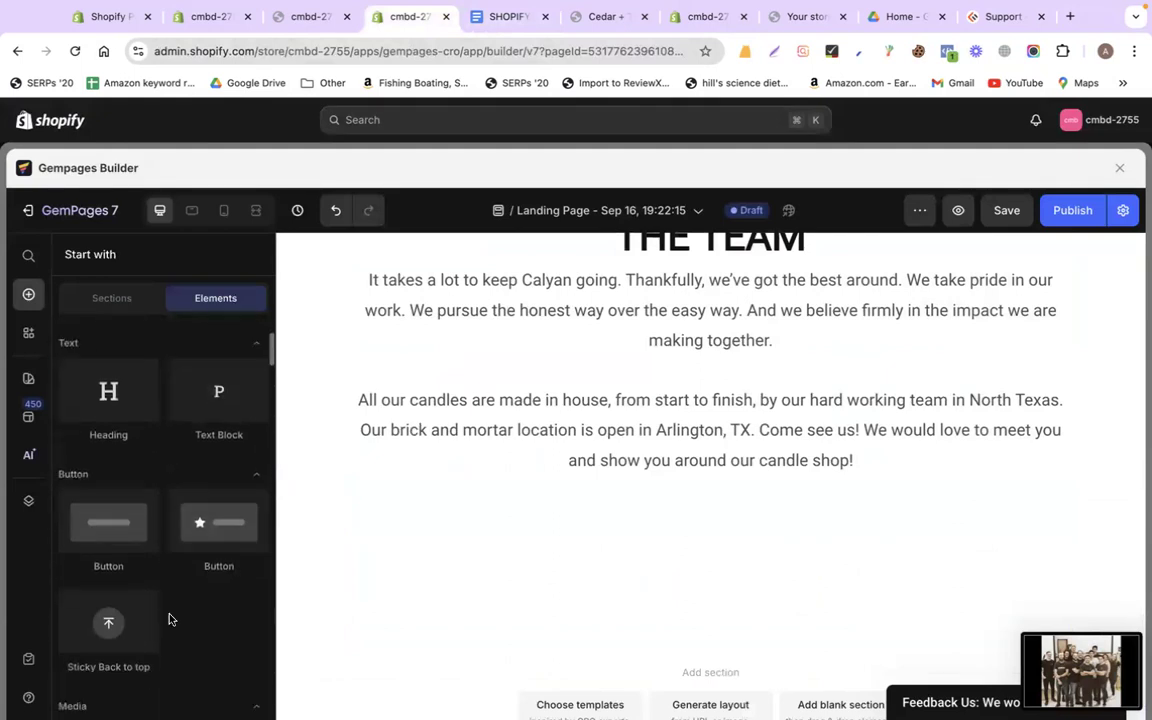
pyautogui.scroll(-4, 169, 619)
pyautogui.moveTo(141, 558); pyautogui.dragTo(676, 480)
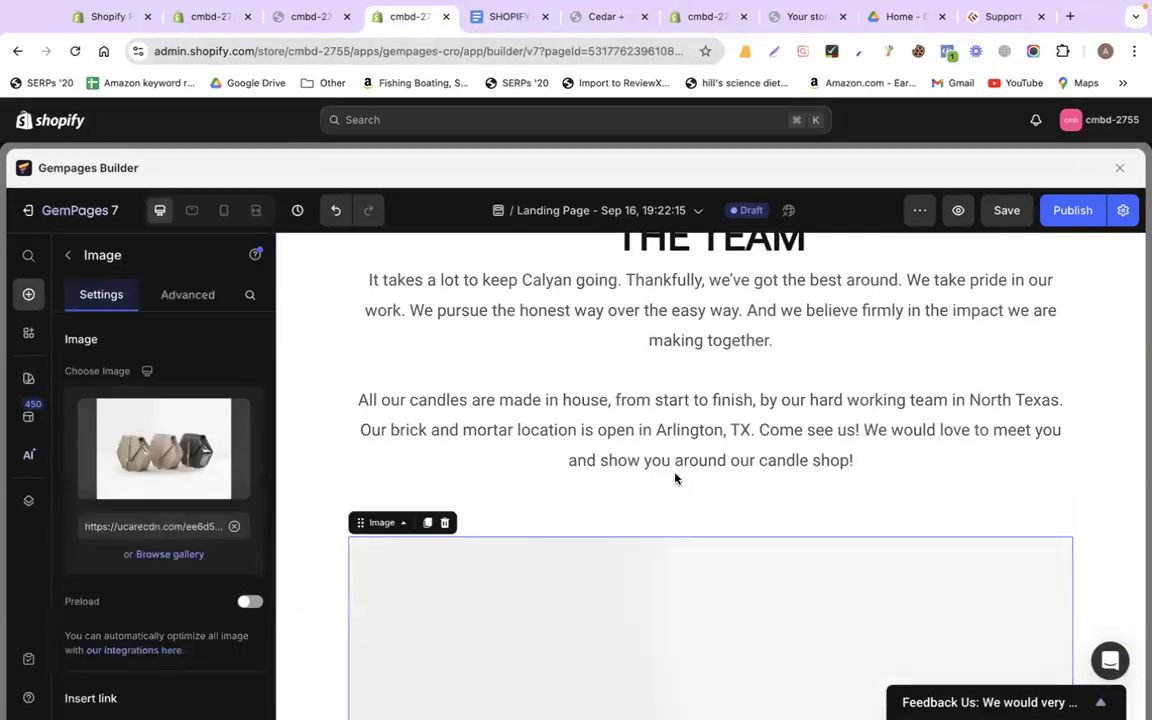
pyautogui.click(170, 475)
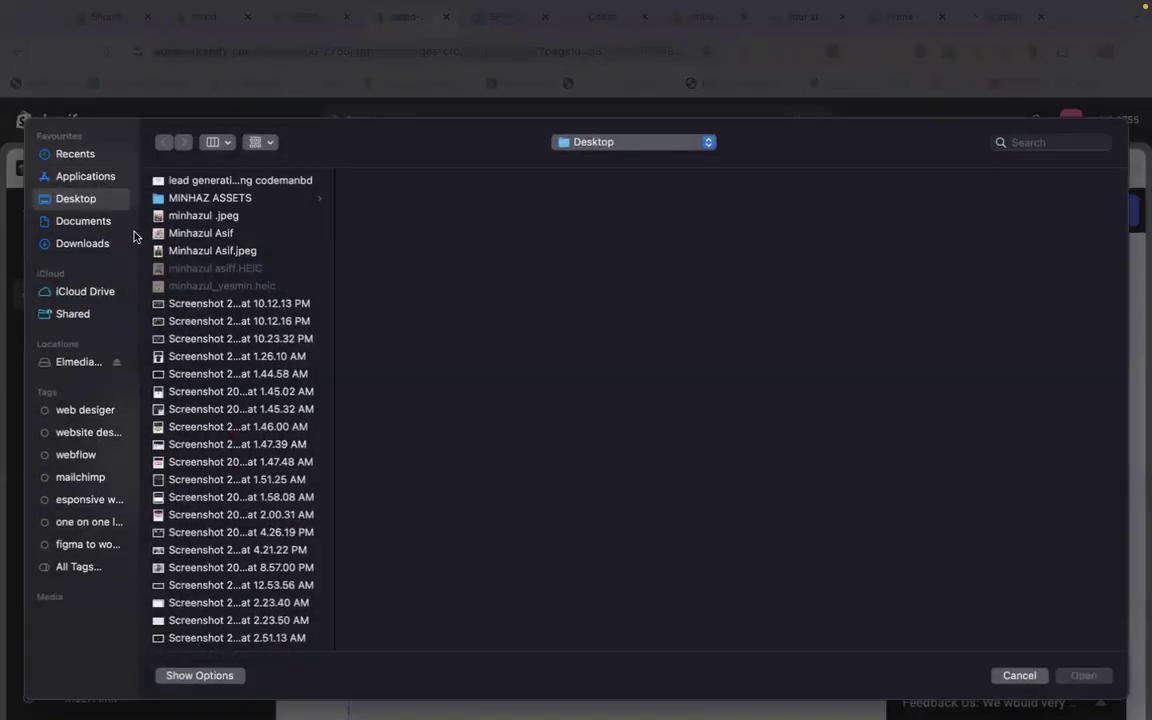
pyautogui.scroll(-10, 217, 438)
pyautogui.click(171, 618)
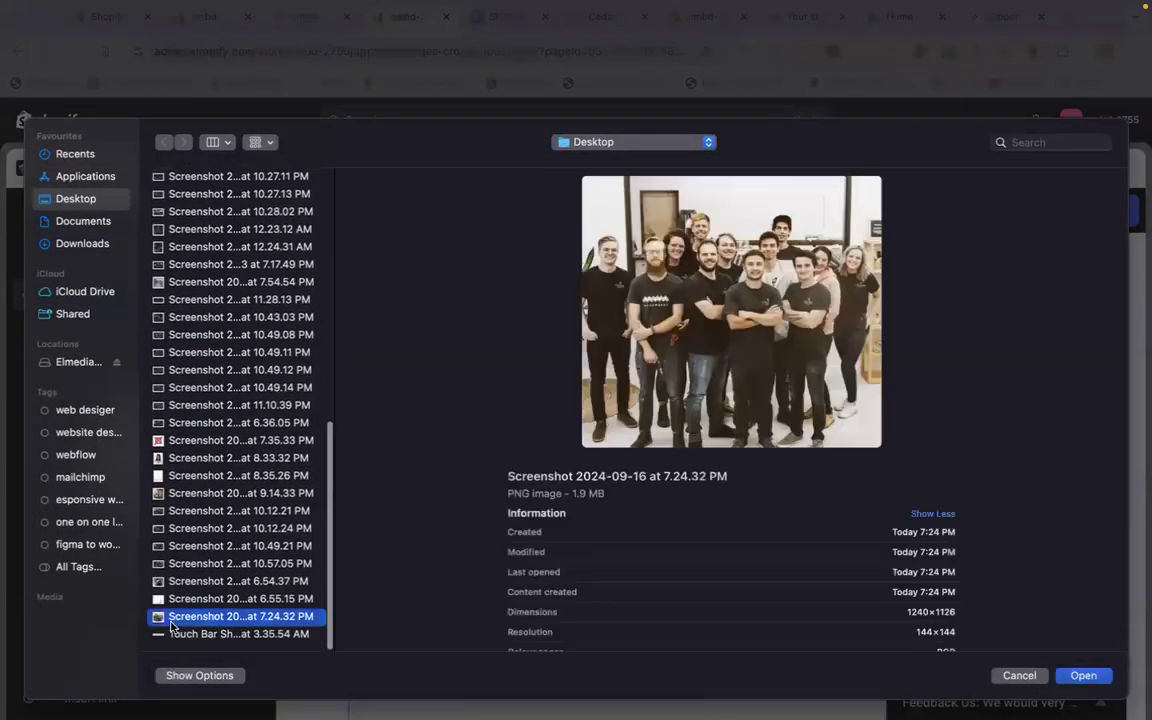
pyautogui.doubleClick(171, 618)
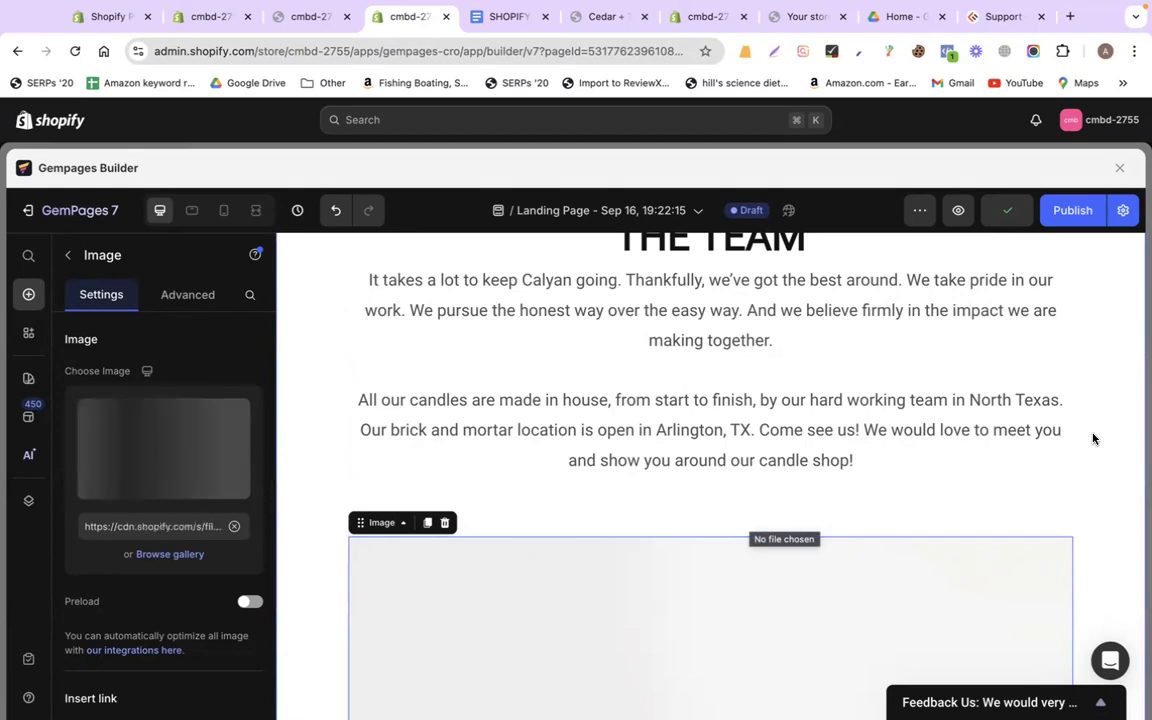
pyautogui.scroll(-7, 1093, 438)
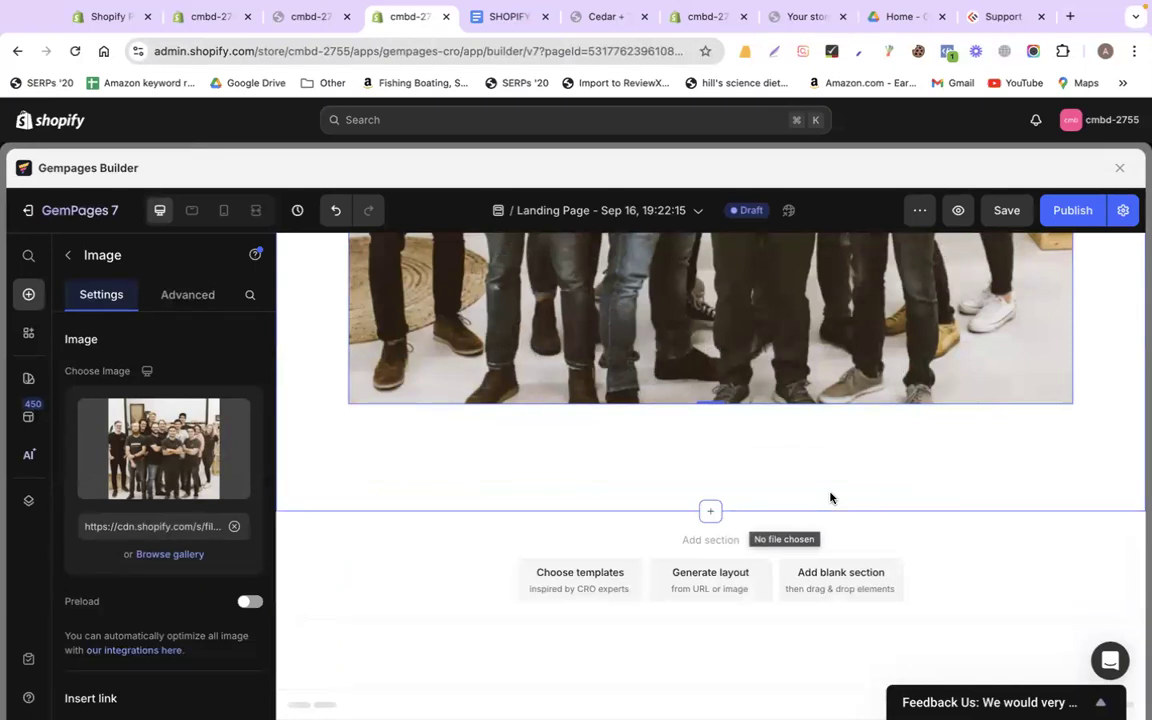
# From Choose templates, add the saved footer section from the Saved Library to the page
pyautogui.click(612, 589)
pyautogui.click(612, 589)
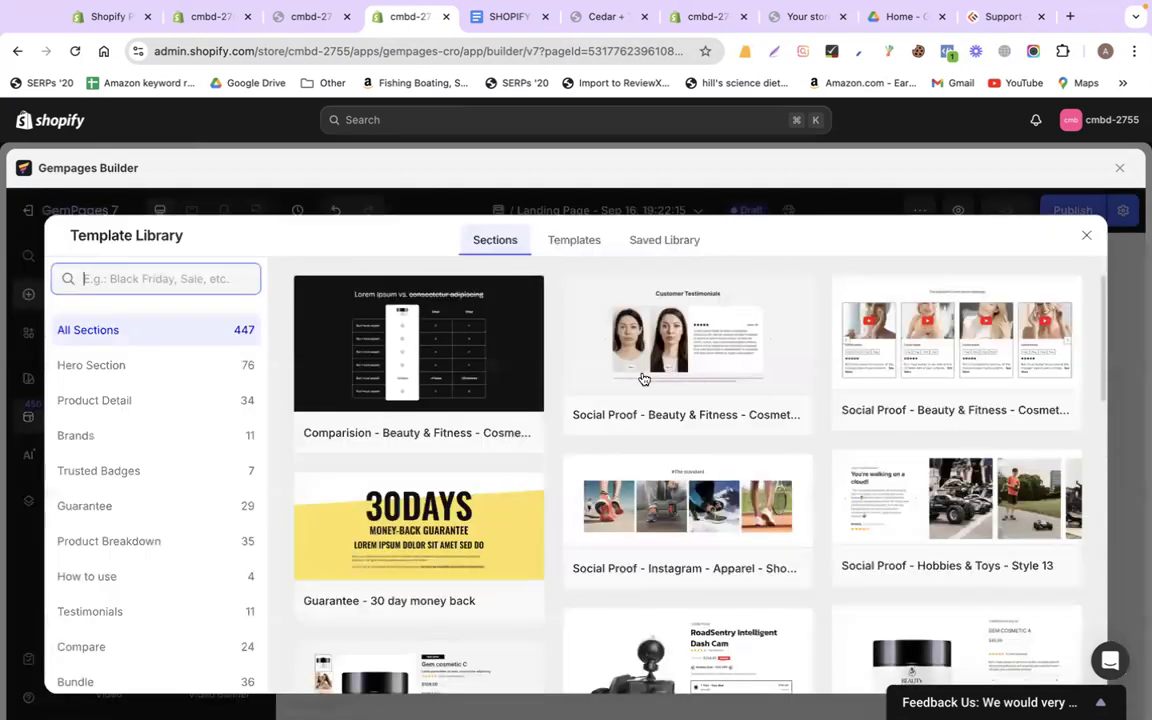
pyautogui.click(659, 238)
pyautogui.moveTo(409, 510)
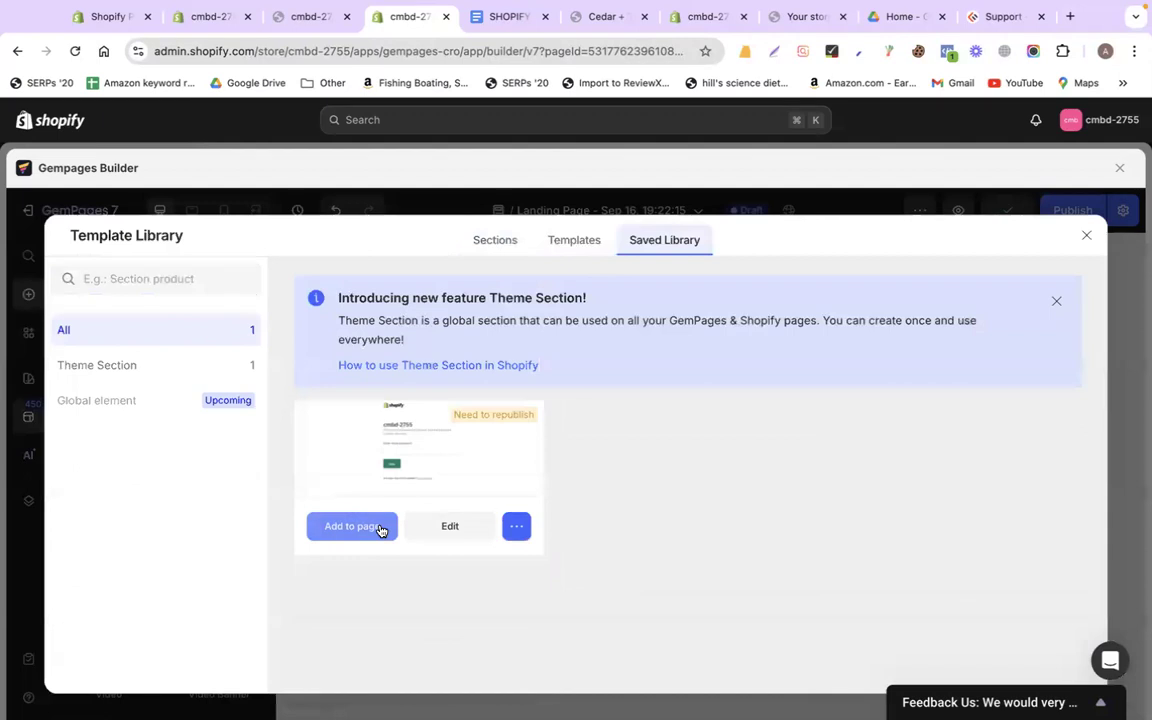
pyautogui.click(486, 246)
pyautogui.click(557, 249)
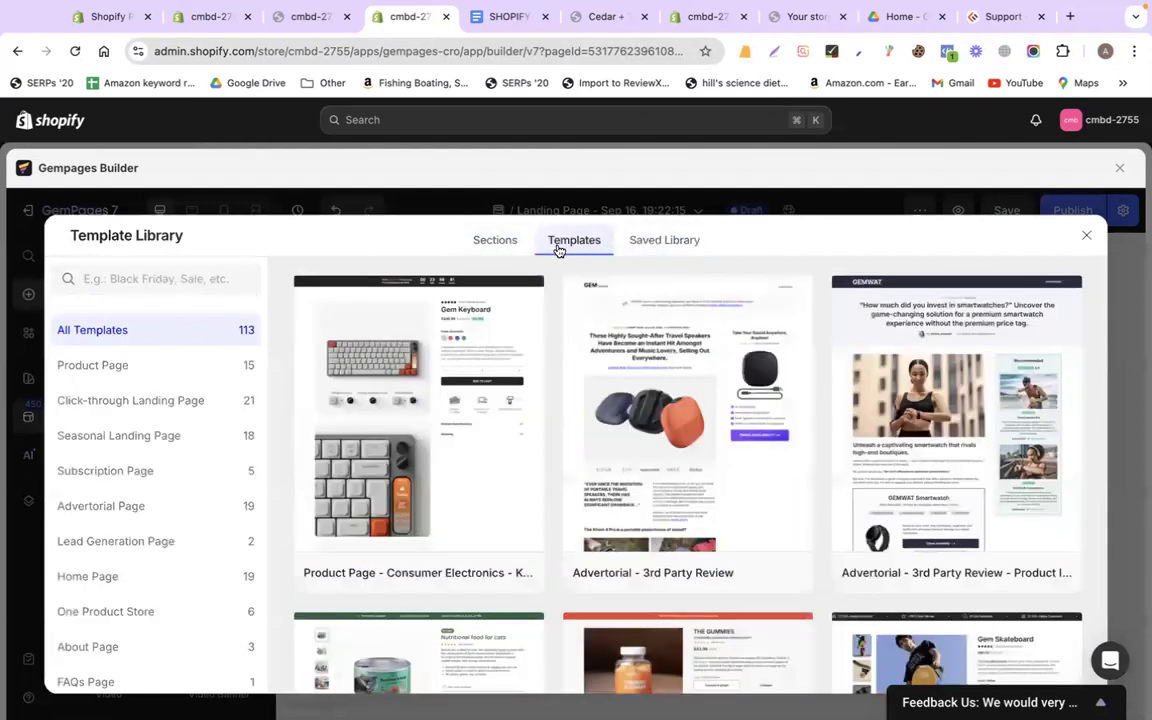
pyautogui.click(656, 245)
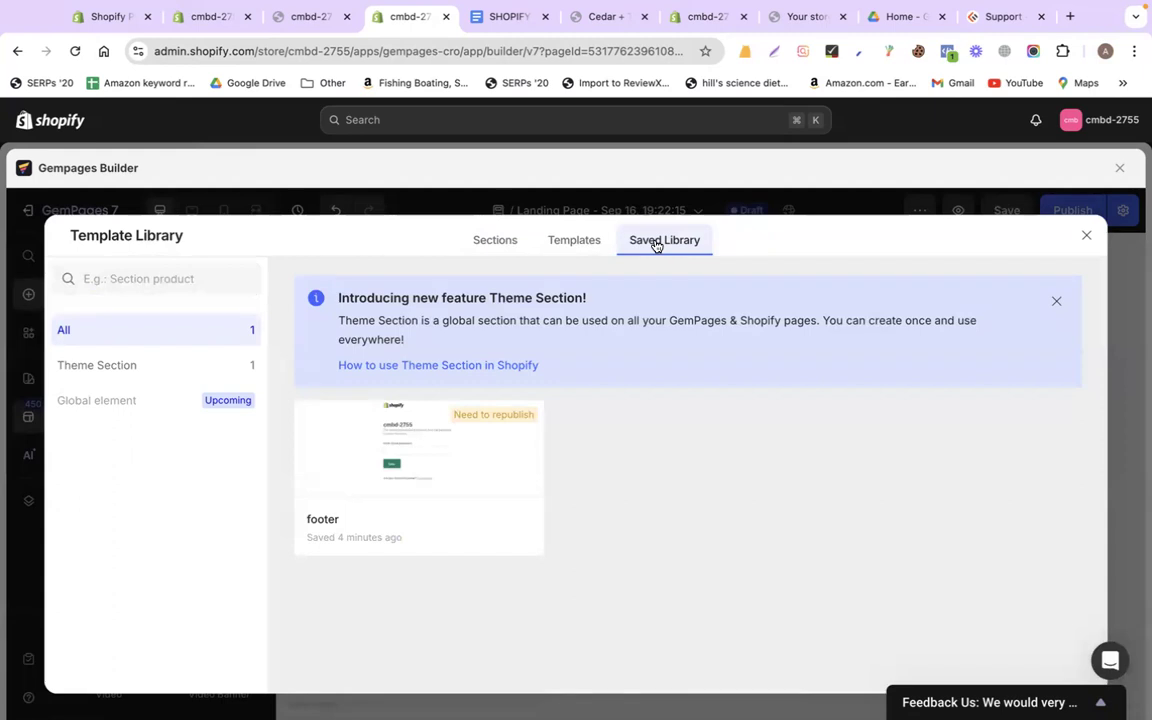
pyautogui.moveTo(458, 478)
pyautogui.click(367, 527)
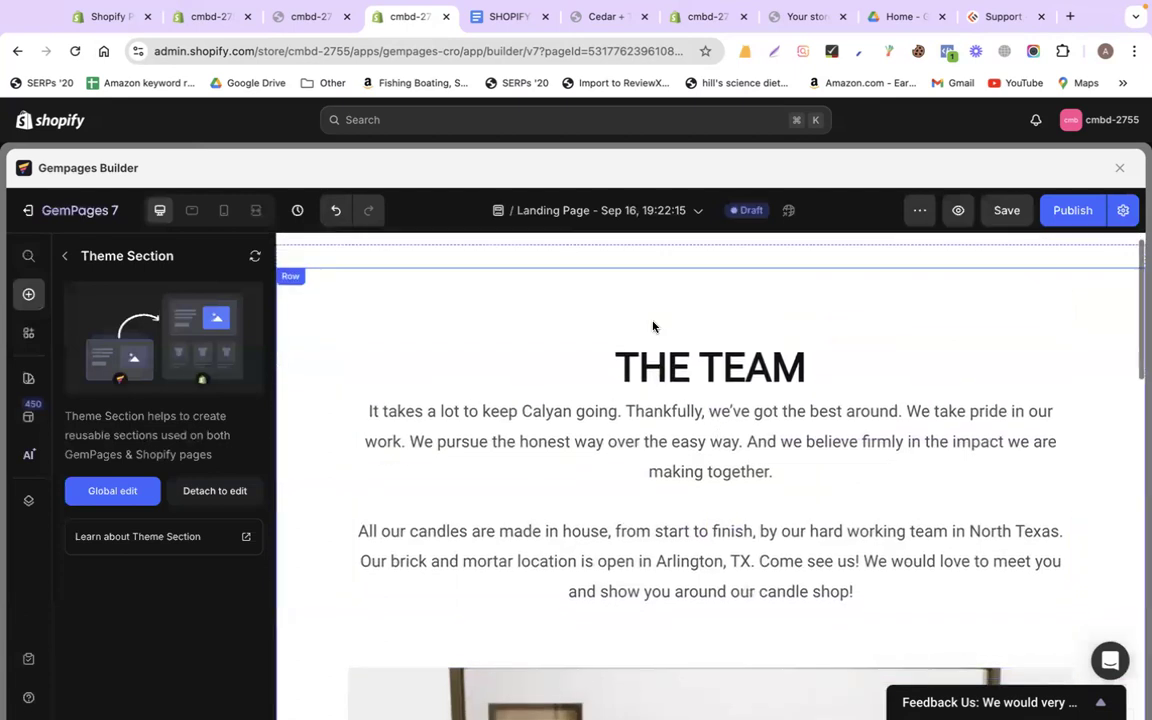
# Publish the page, rename it to 'About' with handle 'about', and publish again
pyautogui.click(1078, 220)
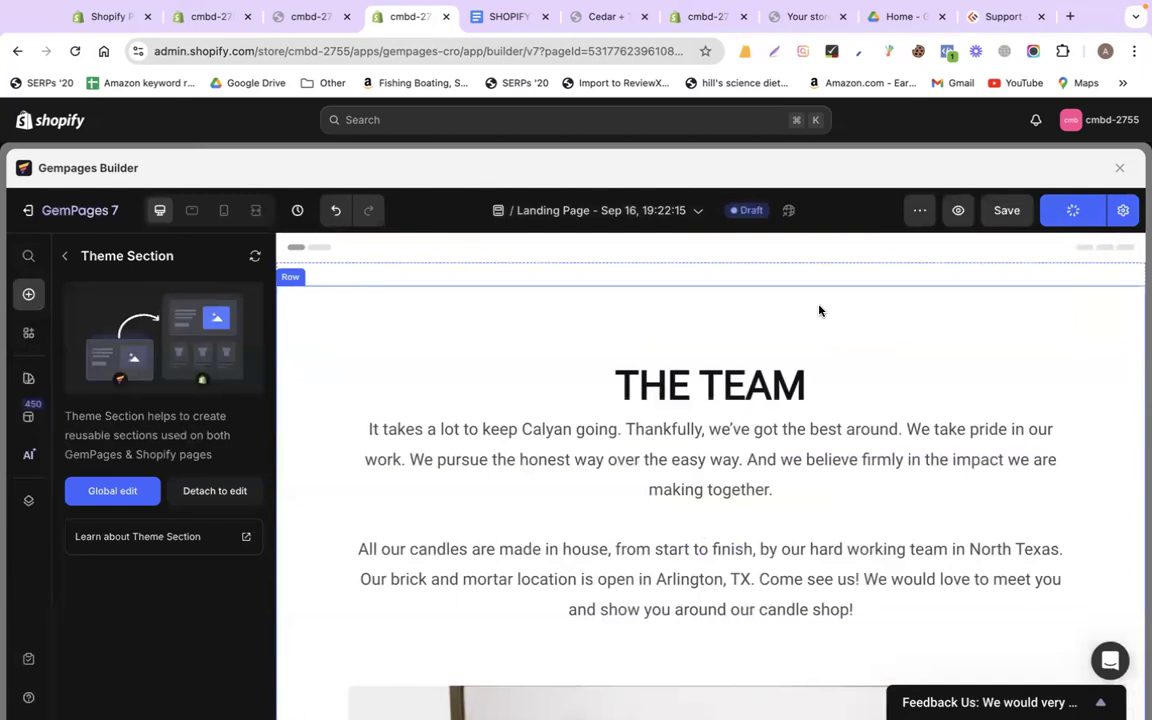
pyautogui.click(916, 210)
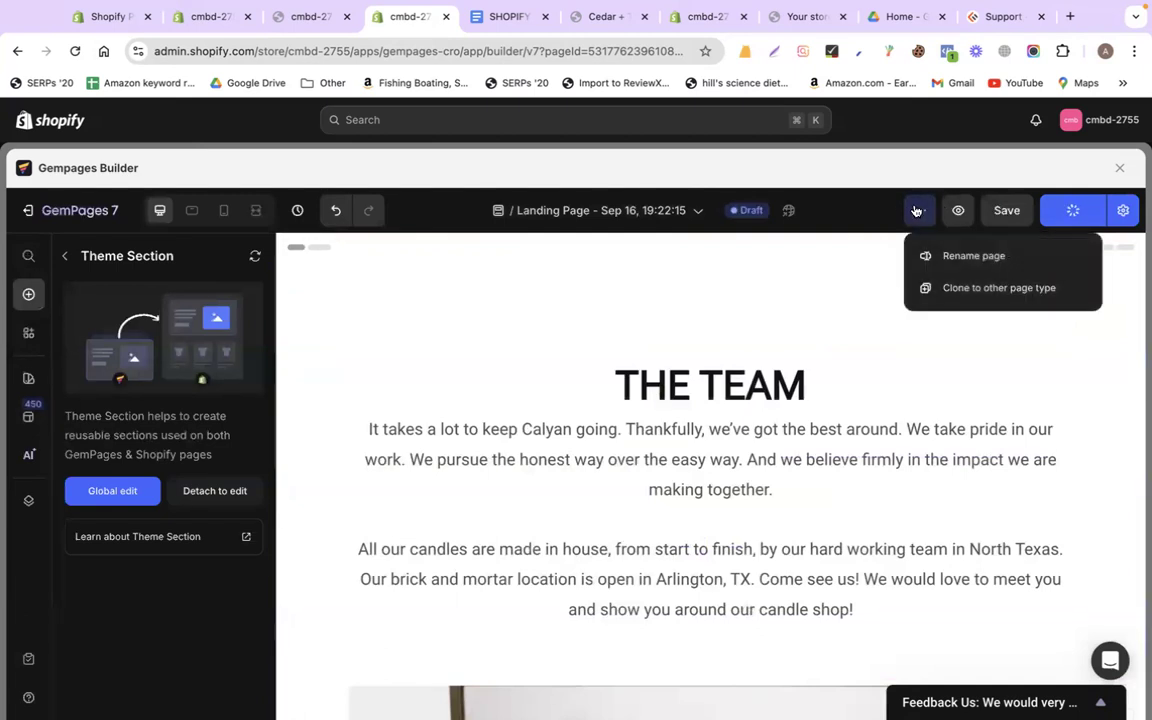
pyautogui.click(943, 257)
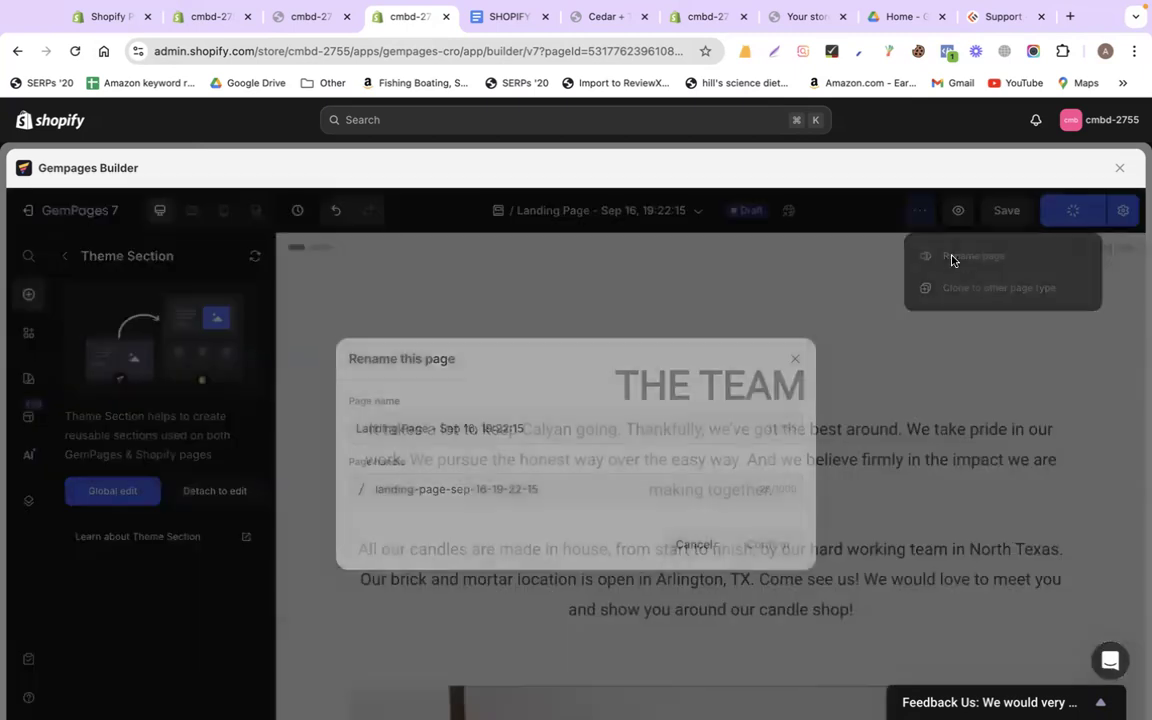
pyautogui.click(541, 490)
pyautogui.tripleClick(507, 432)
pyautogui.write('Ab')
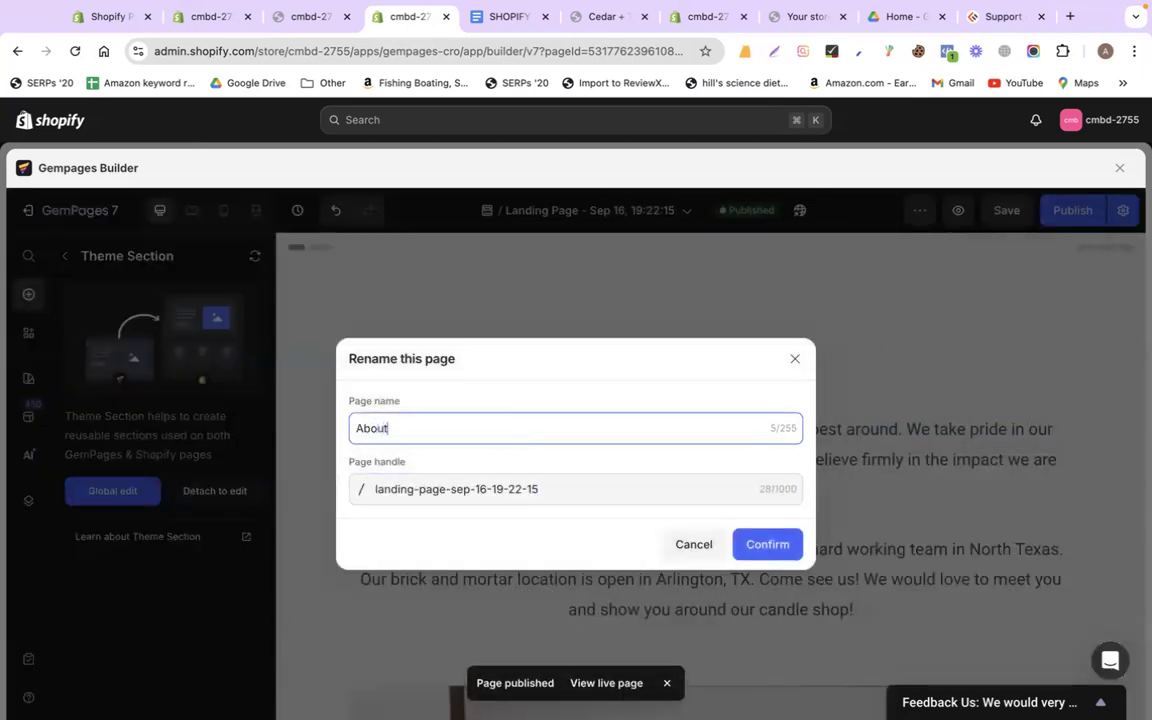
pyautogui.write('out')
pyautogui.tripleClick(427, 488)
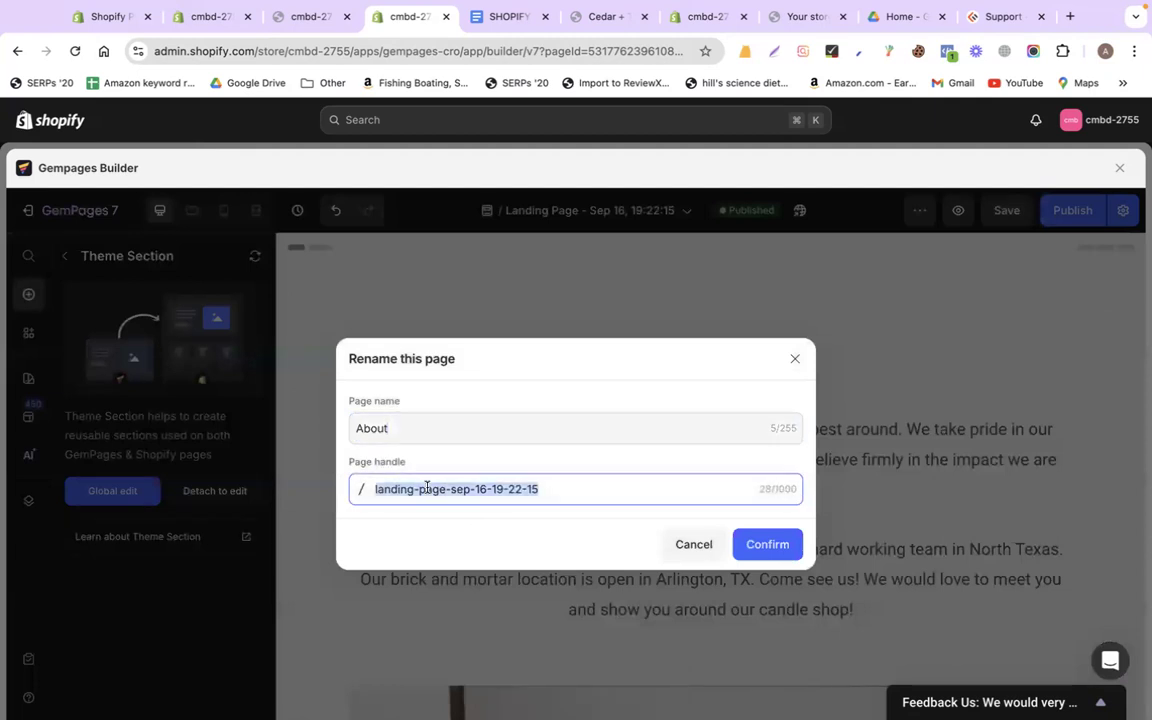
pyautogui.write('about')
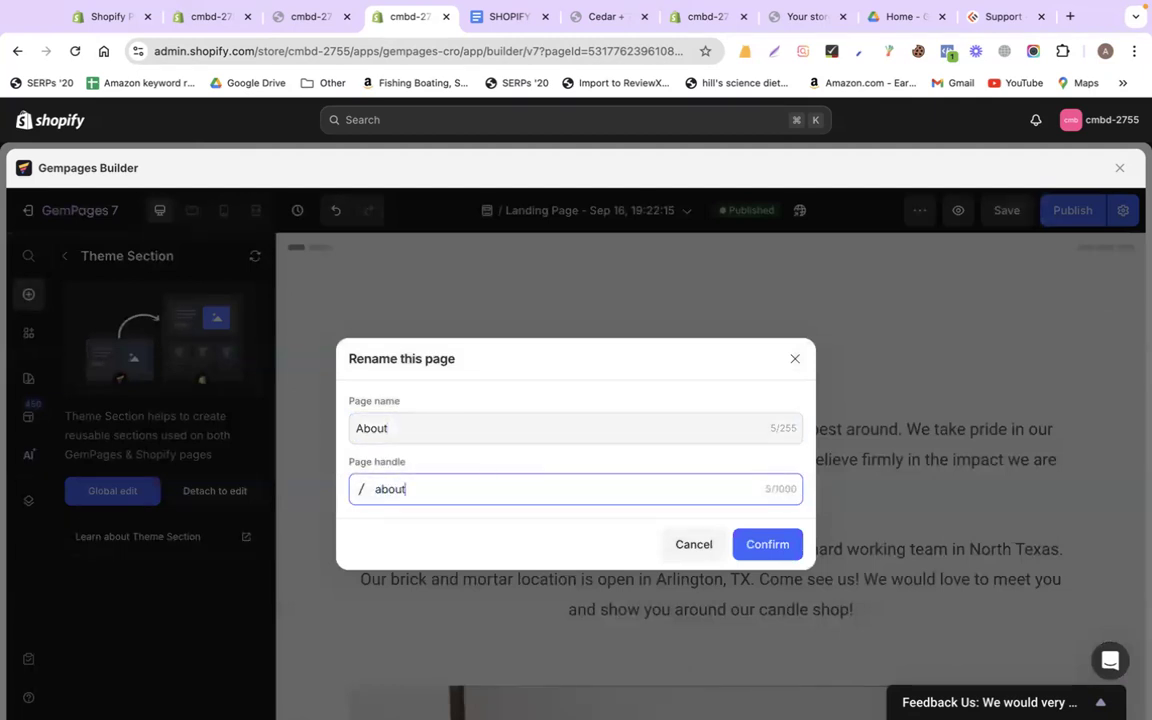
pyautogui.click(764, 544)
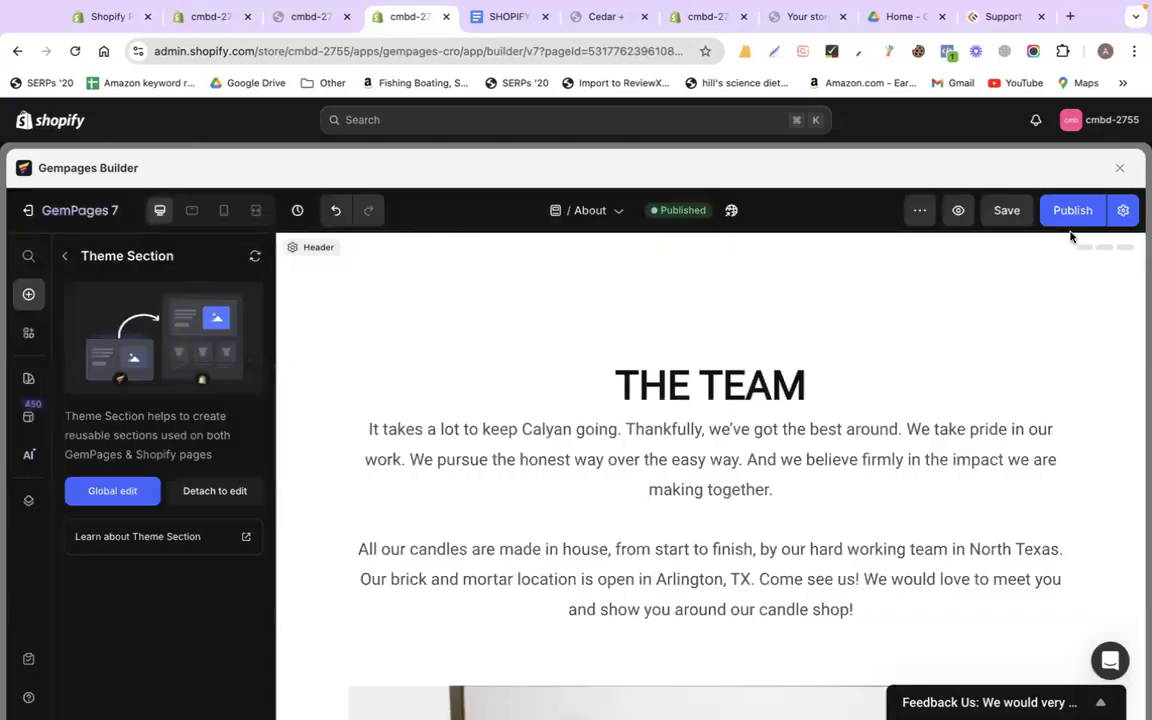
pyautogui.click(1069, 214)
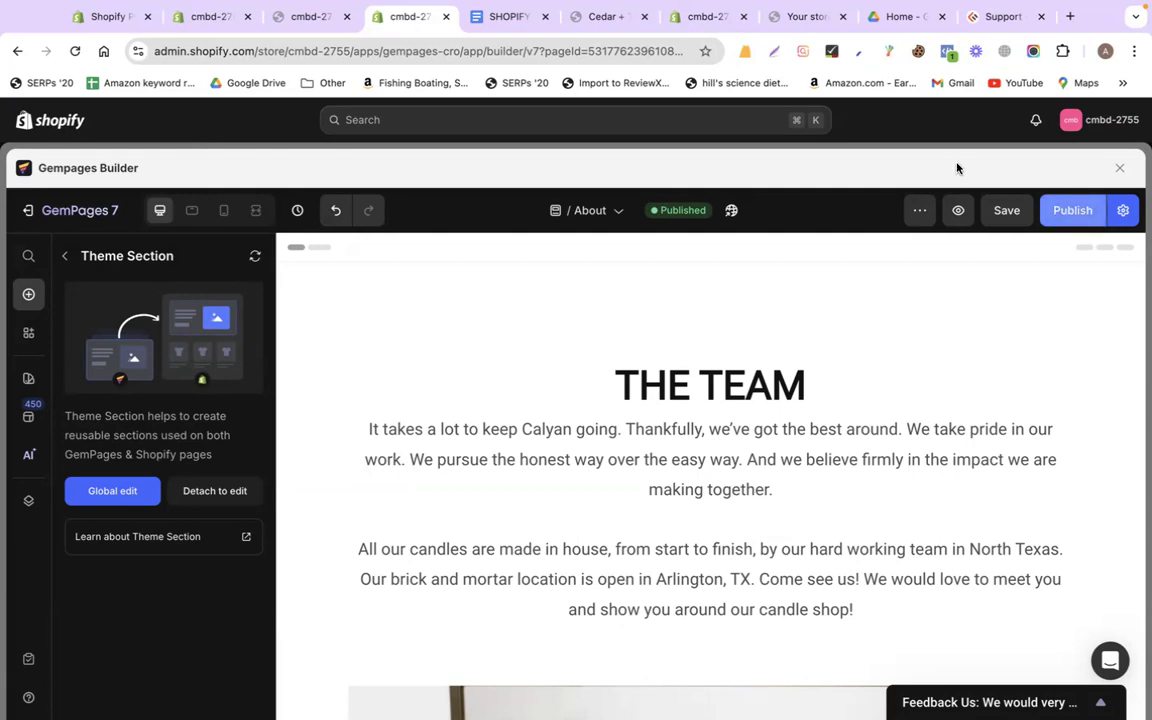
# Open Online Store > Pages and view the live About page on the storefront
pyautogui.click(212, 36)
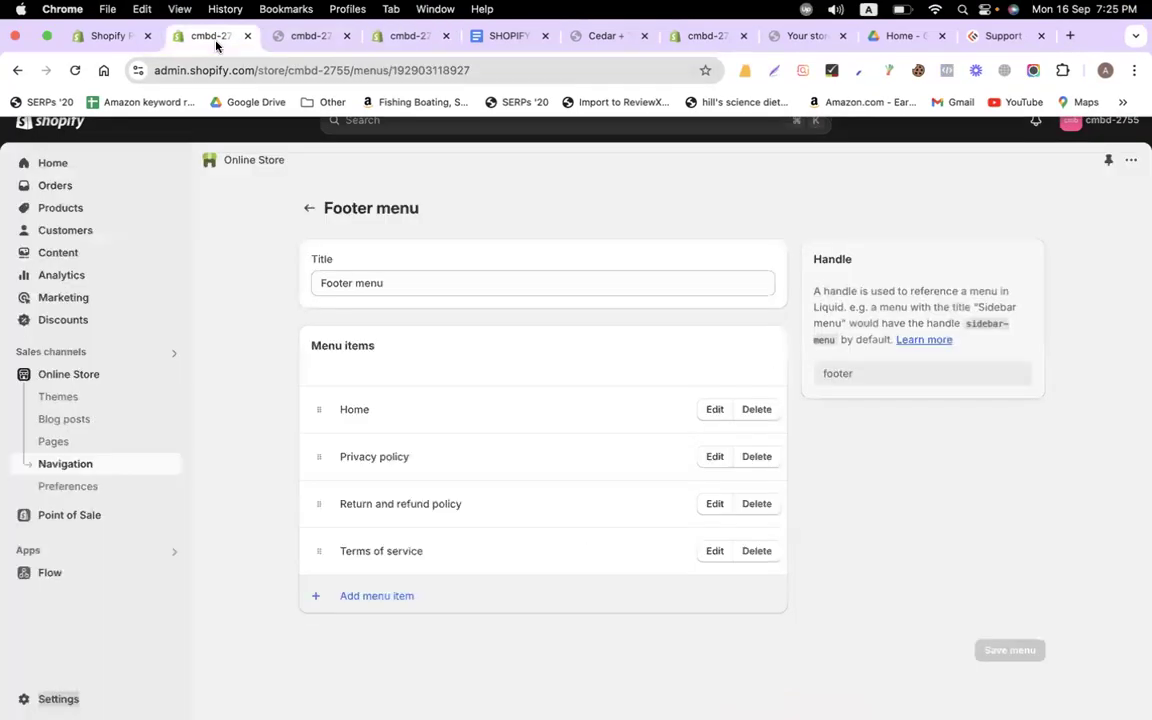
pyautogui.click(71, 441)
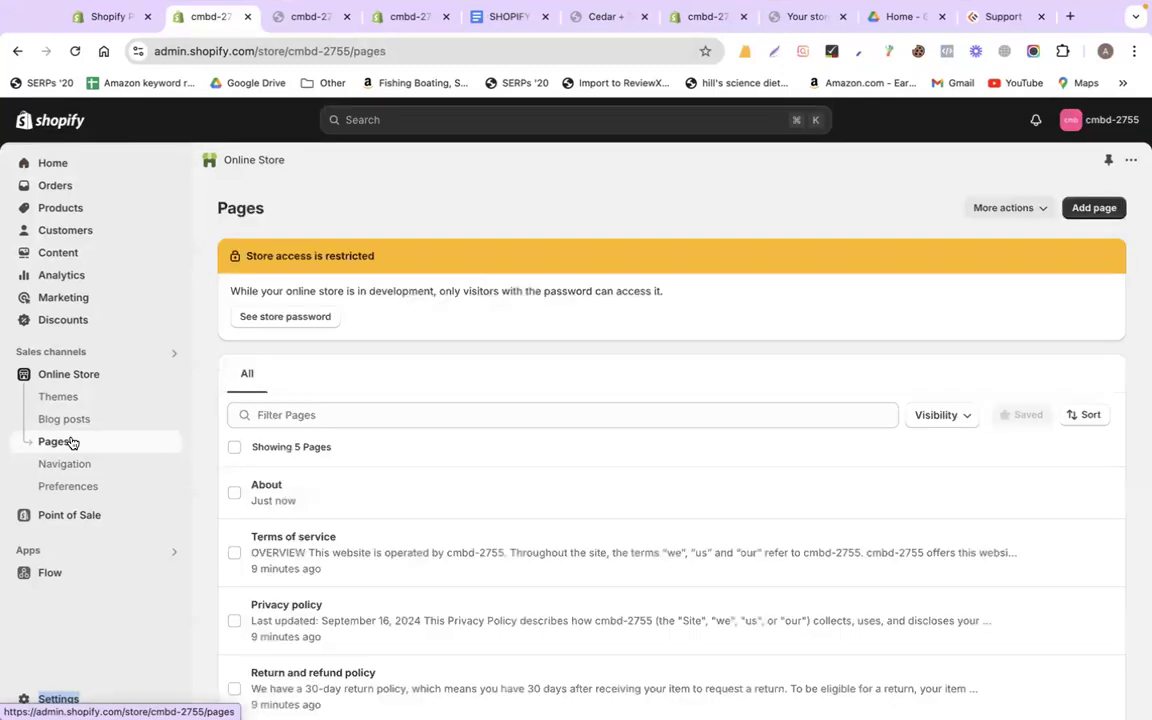
pyautogui.scroll(-2, 420, 443)
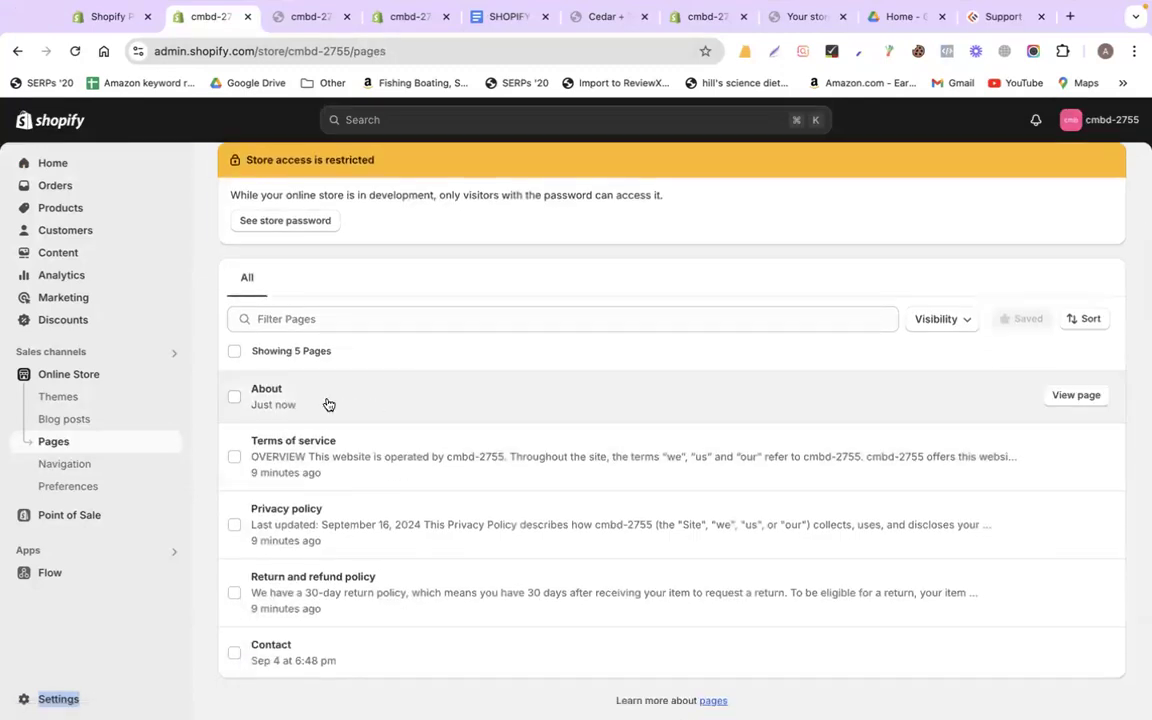
pyautogui.click(1072, 400)
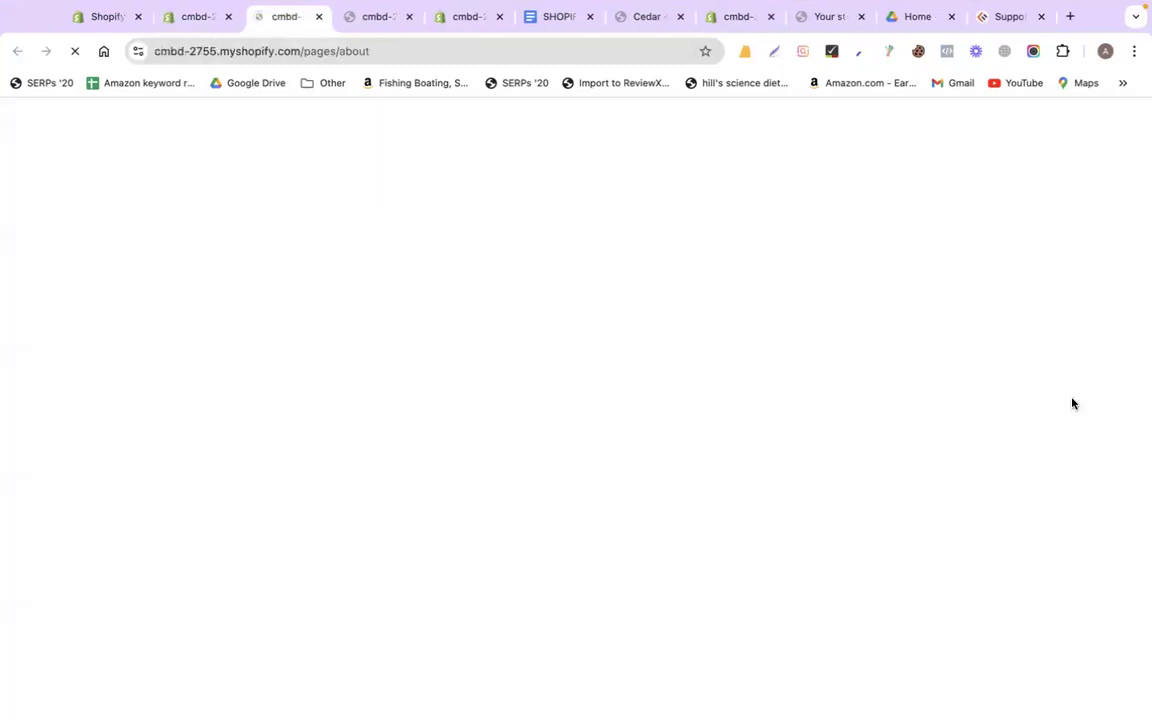
pyautogui.scroll(-10, 1072, 403)
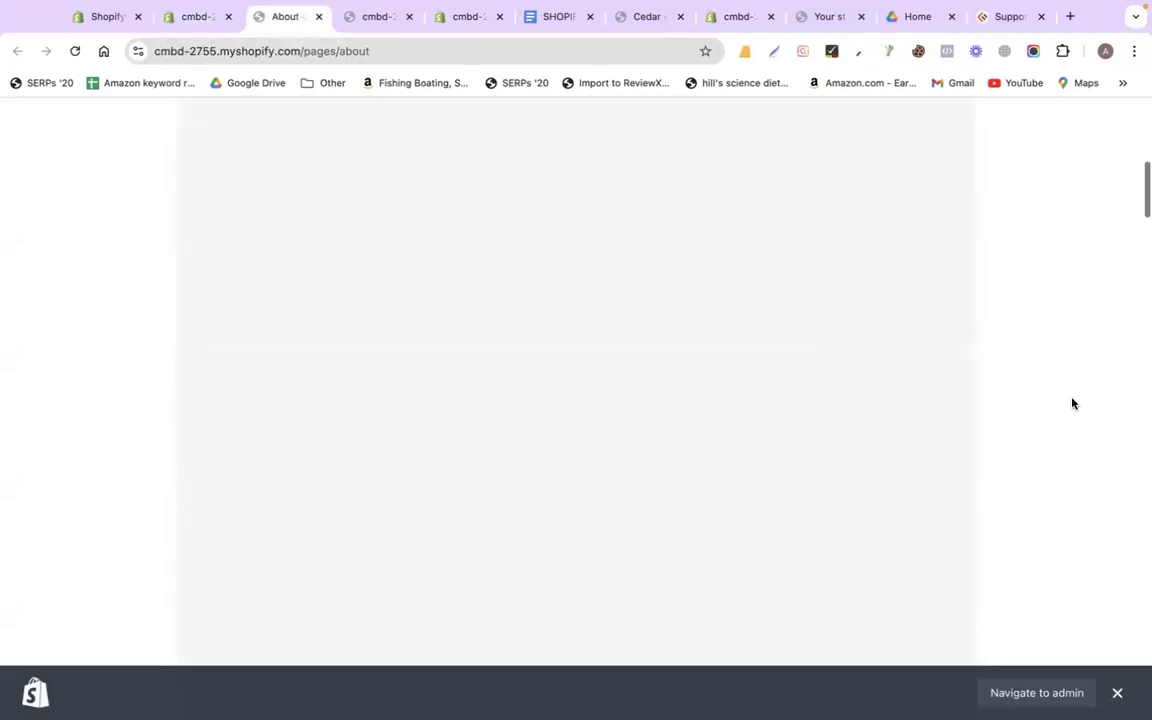
pyautogui.scroll(-2, 1072, 403)
pyautogui.scroll(2, 1072, 401)
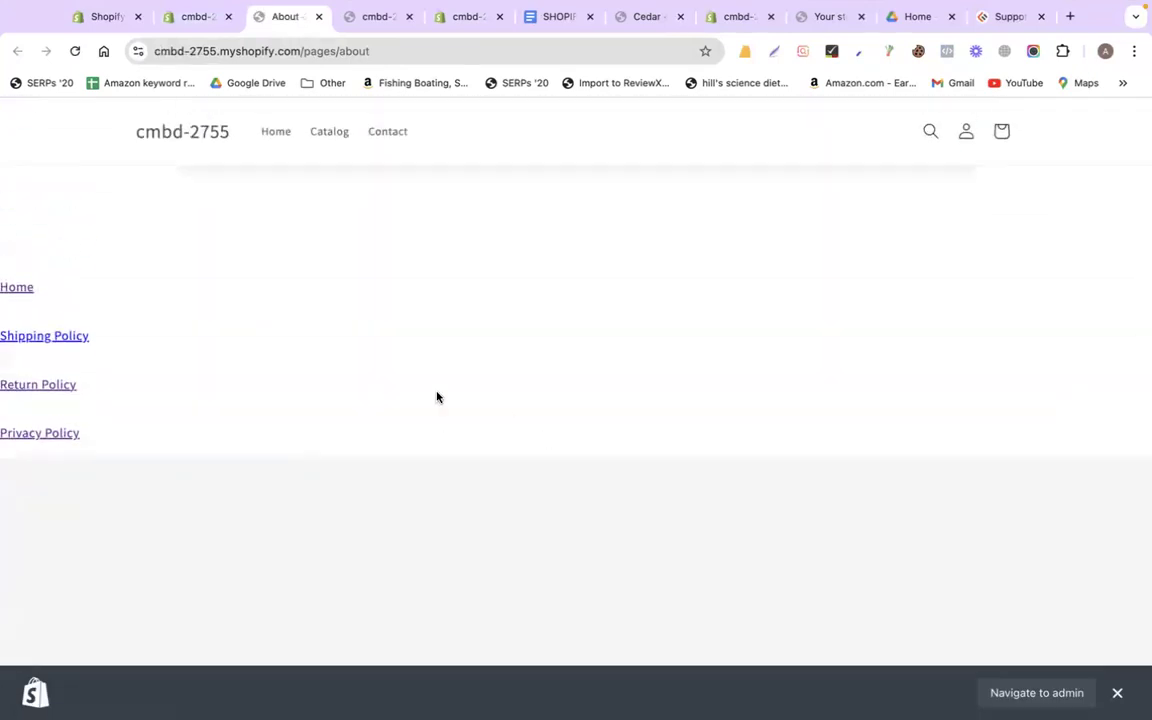
pyautogui.scroll(3, 450, 390)
pyautogui.scroll(5, 645, 362)
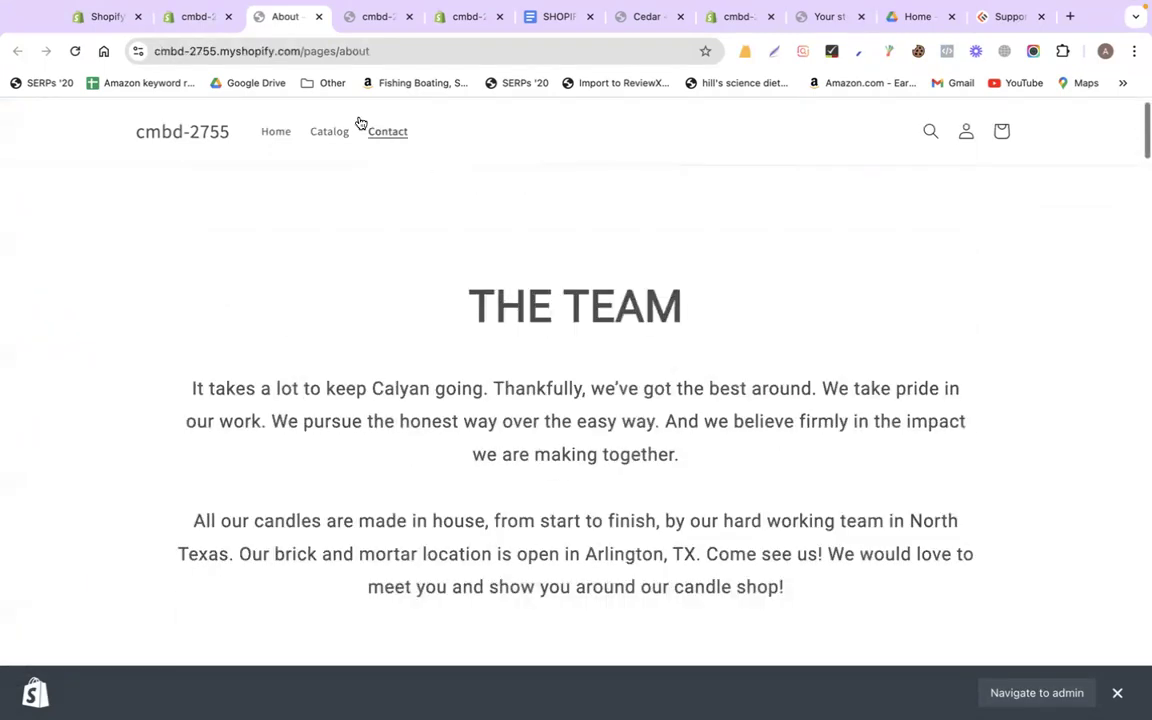
pyautogui.click(319, 18)
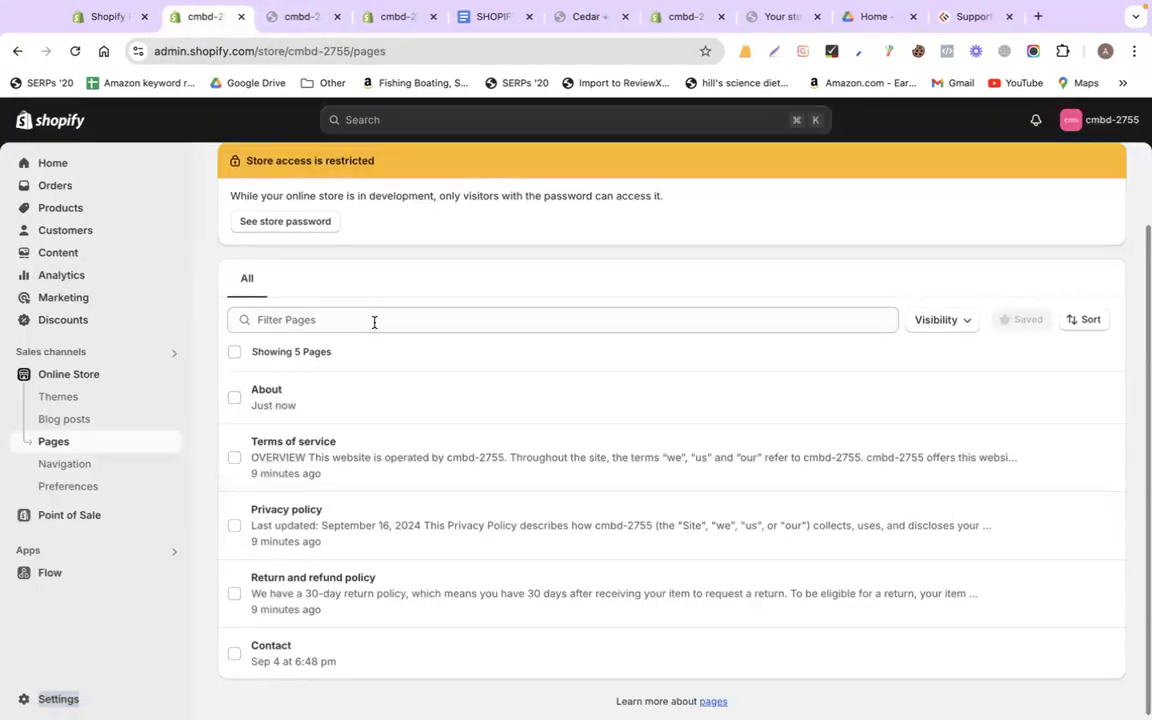
# Select the Contact page and delete it with Actions > Delete pages
pyautogui.scroll(3, 373, 321)
pyautogui.scroll(-2, 374, 322)
pyautogui.scroll(2, 374, 322)
pyautogui.scroll(-3, 360, 400)
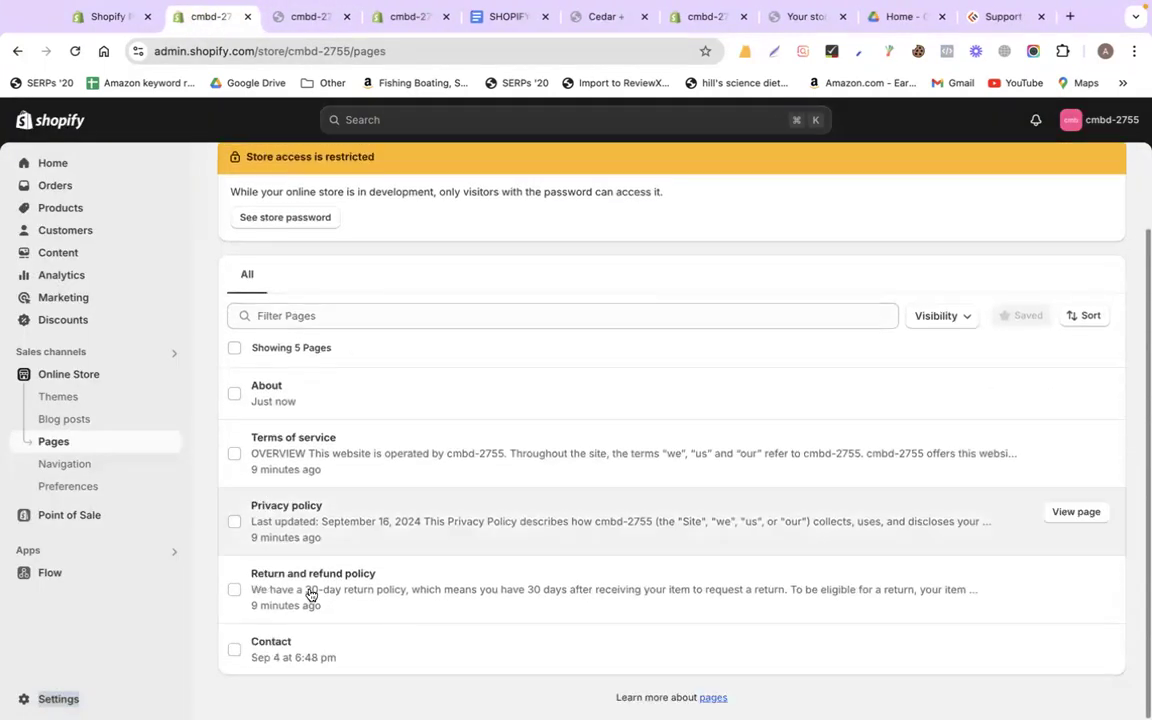
pyautogui.click(228, 653)
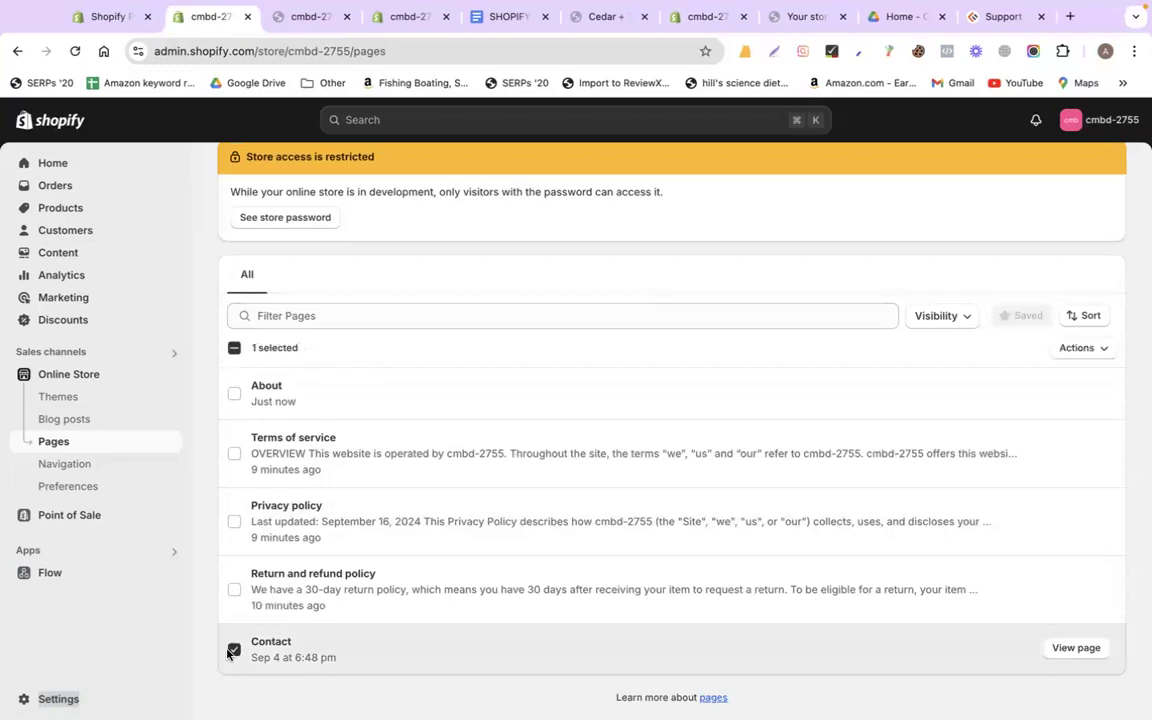
pyautogui.click(1084, 349)
pyautogui.click(1026, 434)
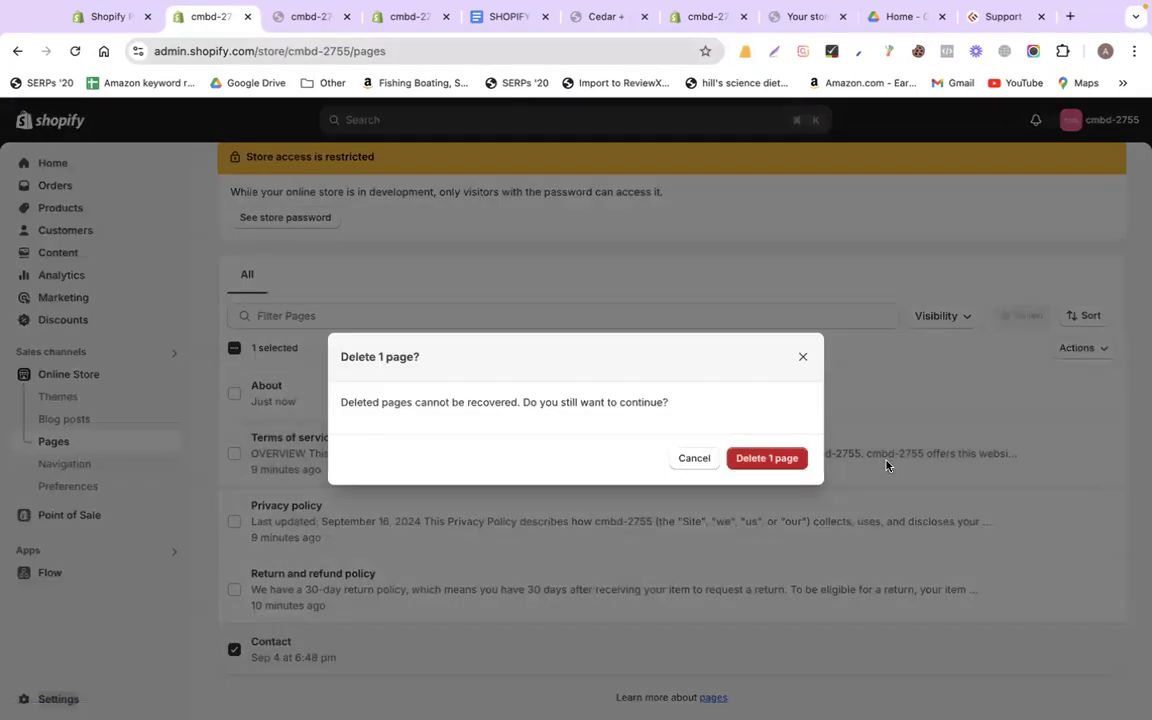
pyautogui.click(785, 462)
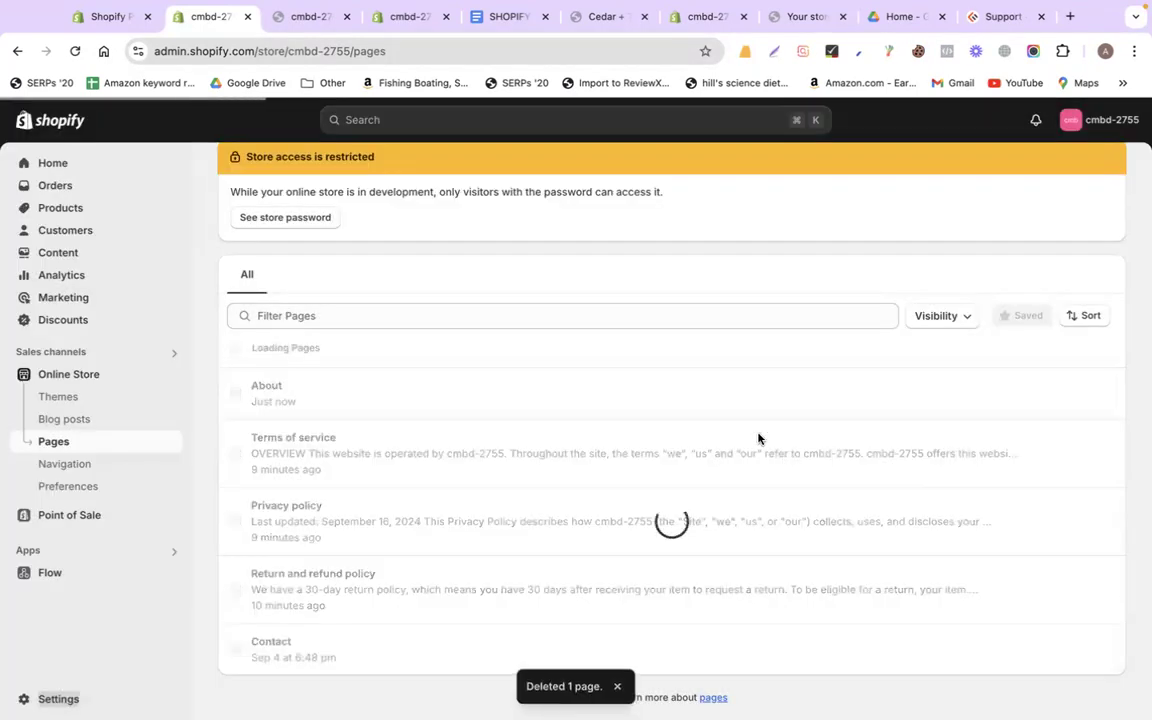
pyautogui.click(492, 10)
# Compare the doc's HOME, PRODUCT PAGE / shop and ABOUT menu plan with the storefront's current menu
pyautogui.scroll(-3, 526, 438)
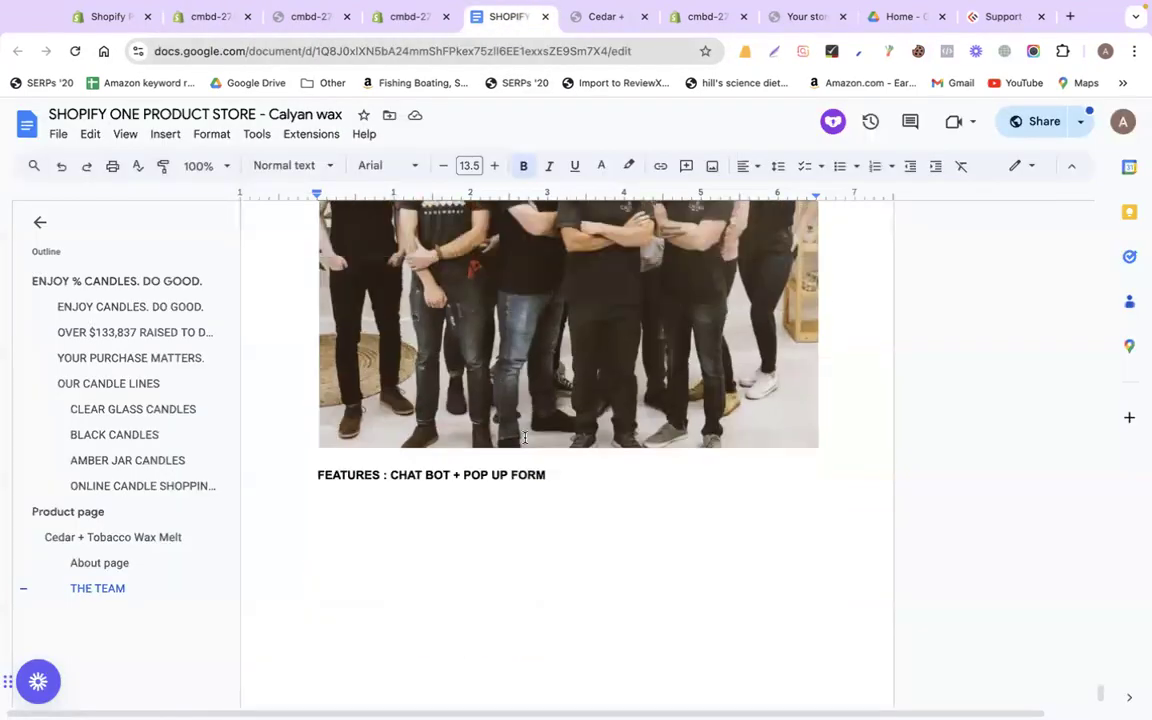
pyautogui.scroll(20, 526, 438)
pyautogui.scroll(15, 526, 438)
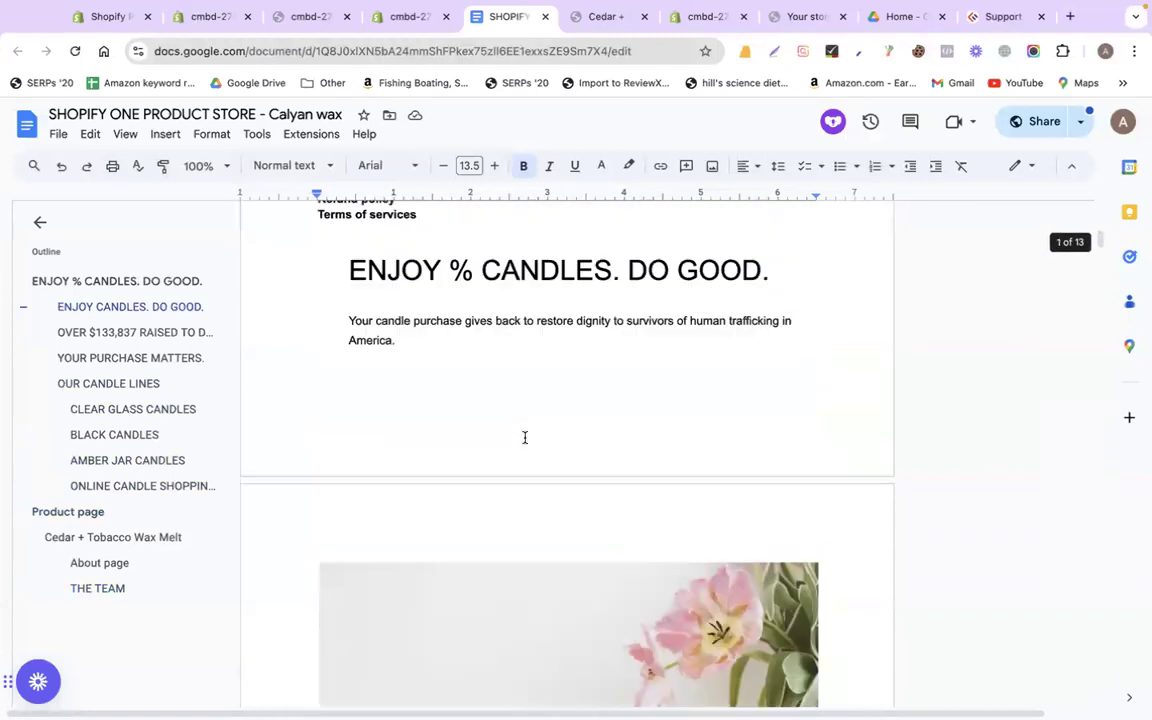
pyautogui.scroll(-3, 526, 438)
pyautogui.click(310, 455)
pyautogui.click(304, 20)
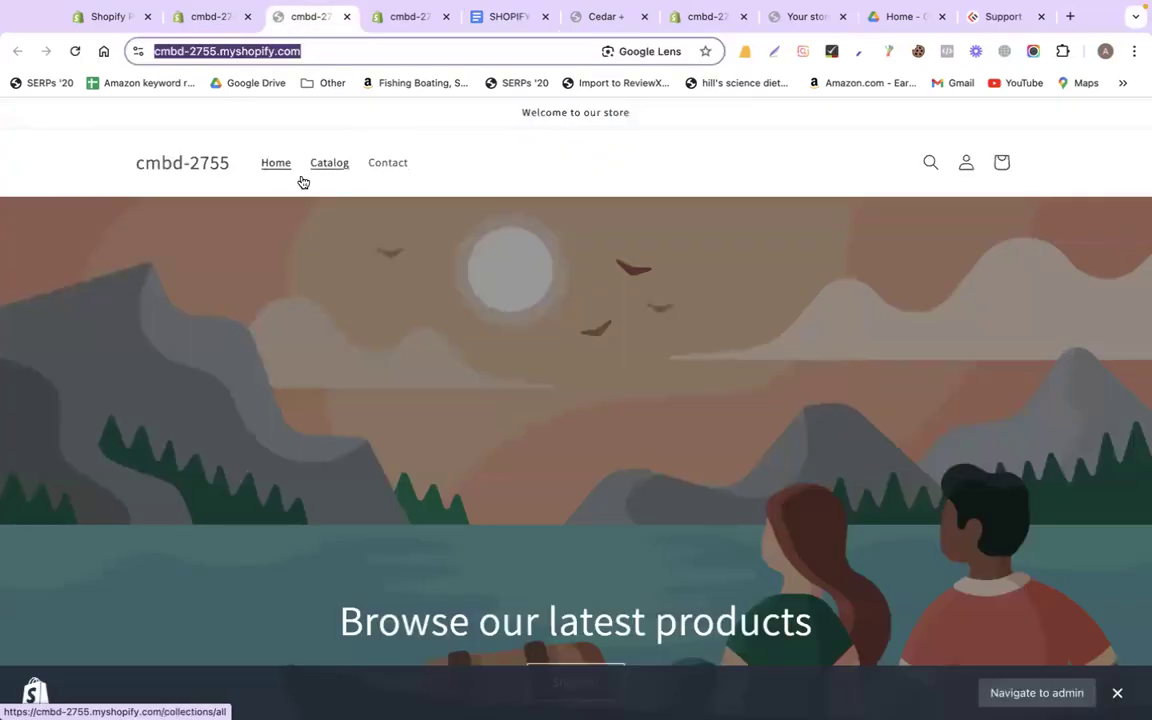
pyautogui.click(511, 19)
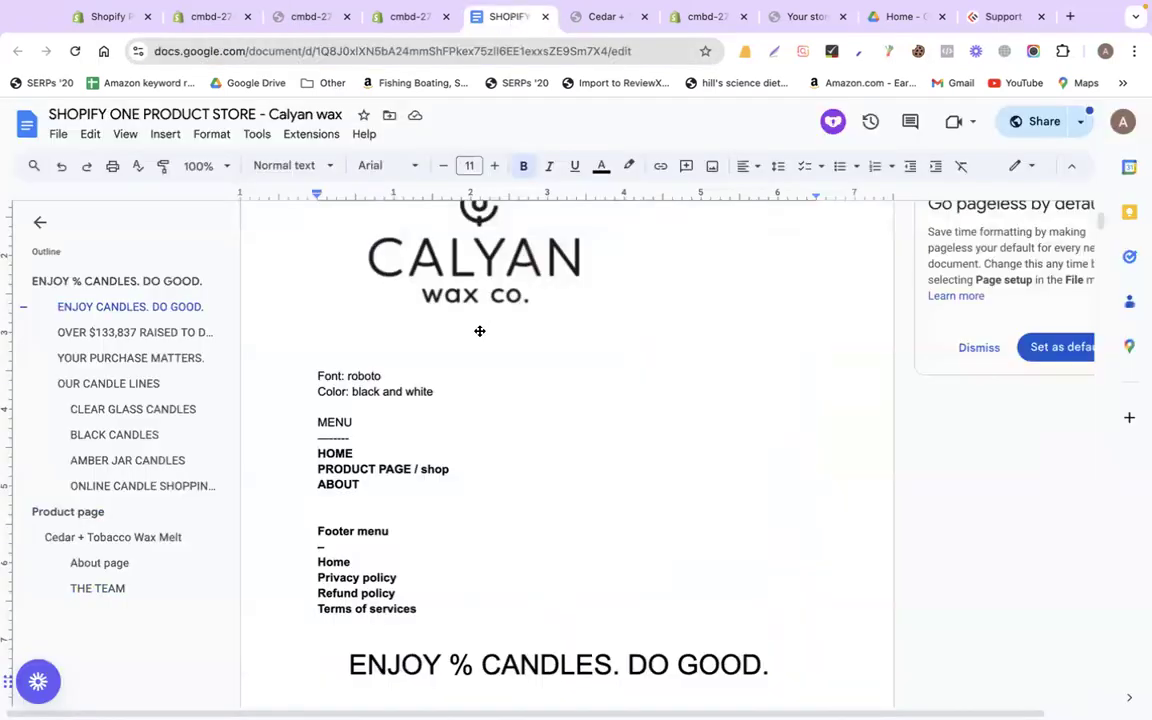
pyautogui.moveTo(342, 450); pyautogui.dragTo(374, 449)
pyautogui.moveTo(310, 473); pyautogui.dragTo(452, 471)
pyautogui.moveTo(313, 481); pyautogui.dragTo(357, 484)
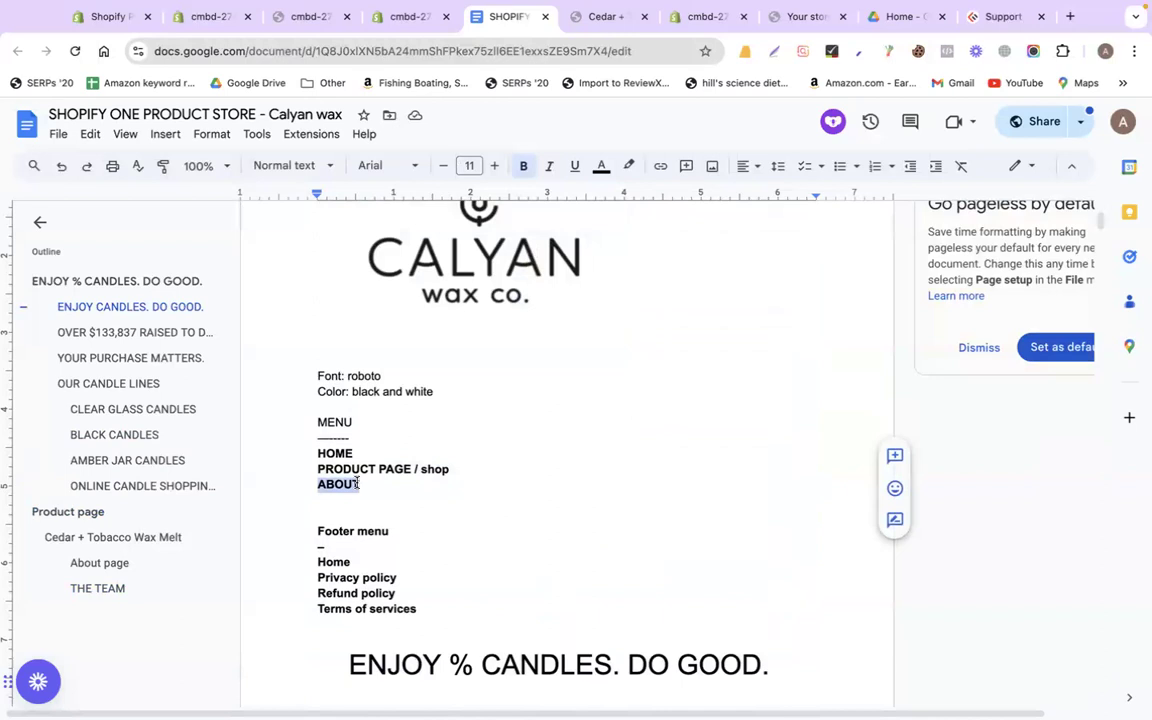
pyautogui.click(290, 27)
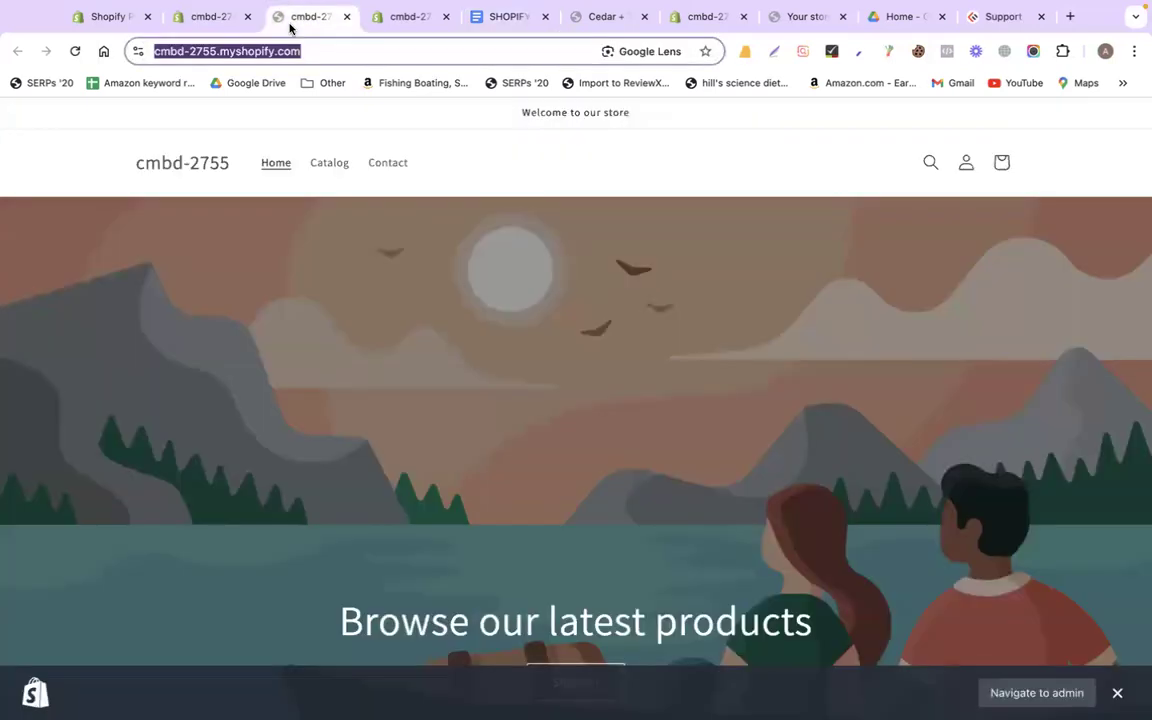
pyautogui.click(207, 20)
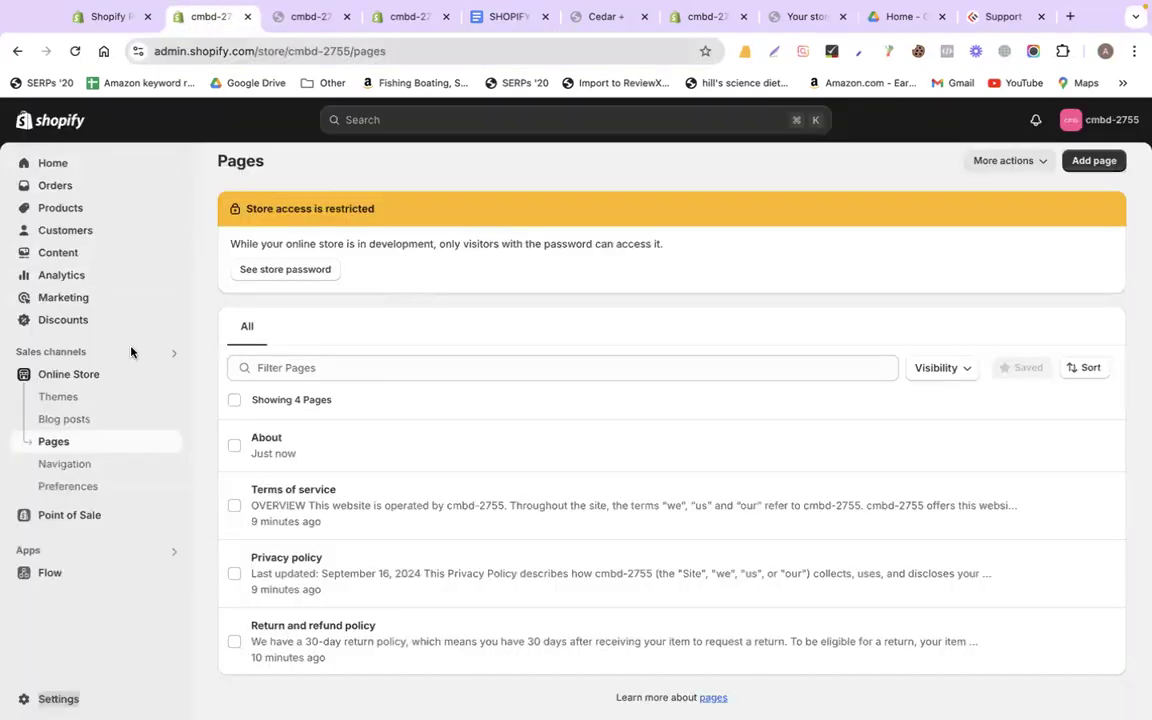
# Open Navigation > Main menu and remove the Catalog item
pyautogui.click(67, 464)
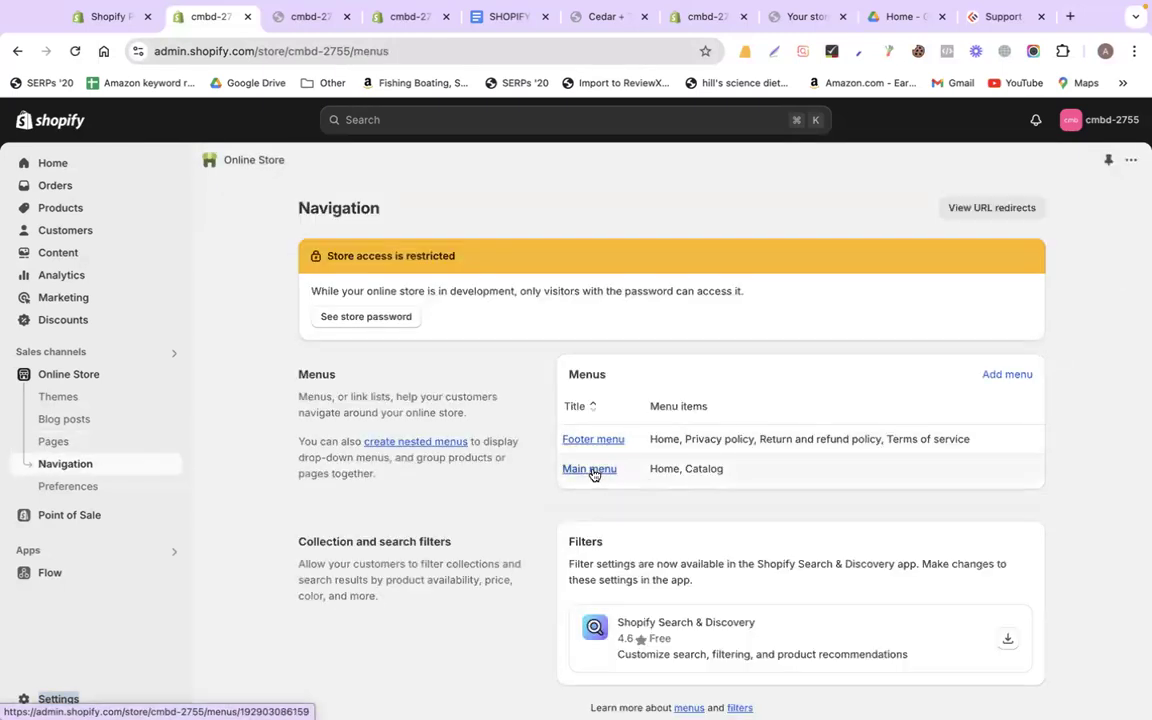
pyautogui.click(590, 469)
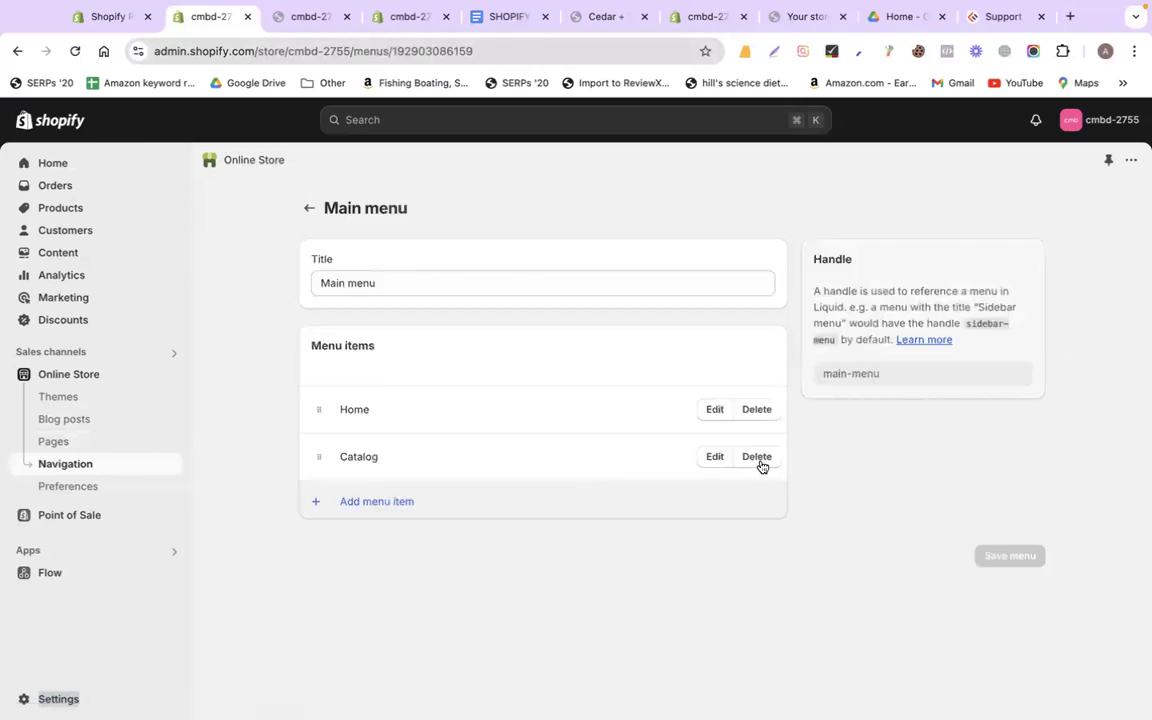
pyautogui.click(763, 465)
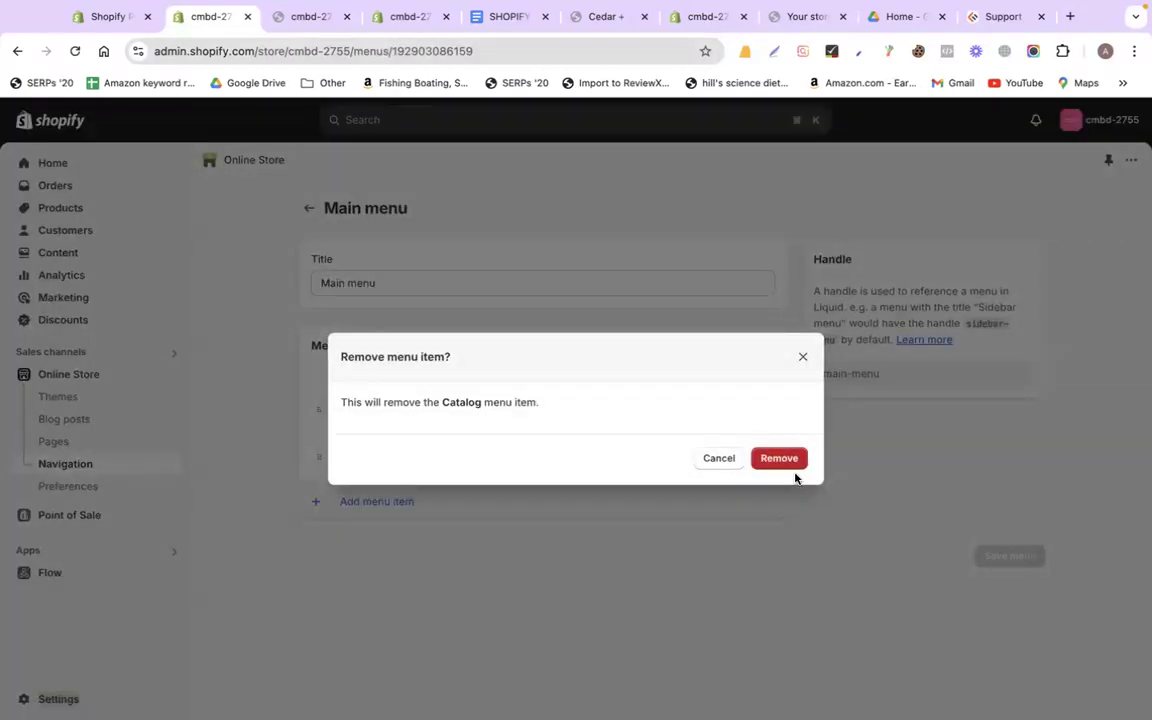
pyautogui.click(788, 464)
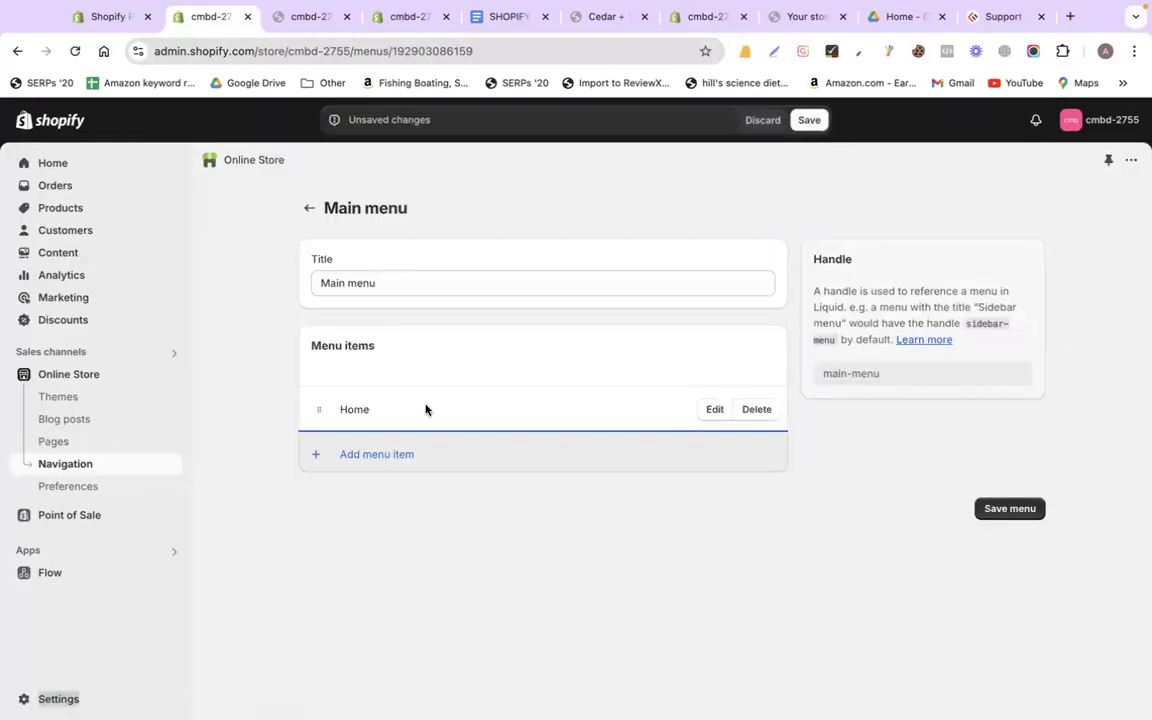
# Add a Main menu item linking to the Cedar + Tobacco Wax Melt product
pyautogui.click(495, 16)
pyautogui.doubleClick(347, 453)
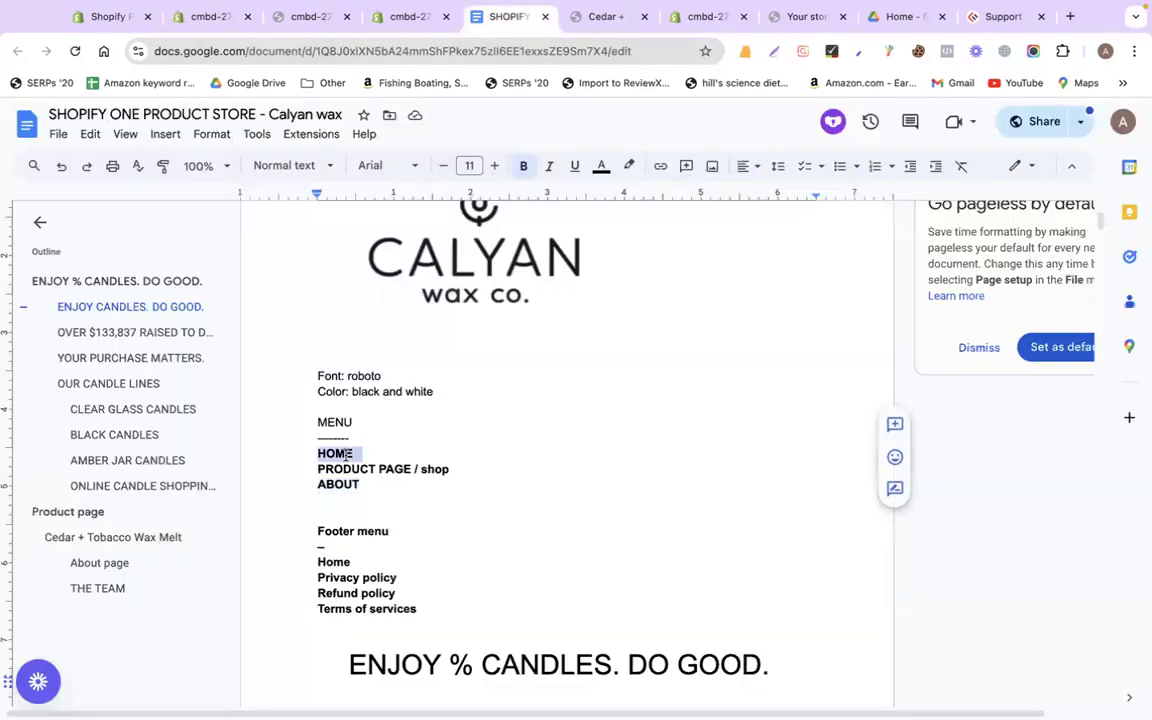
pyautogui.moveTo(319, 468); pyautogui.dragTo(445, 468)
pyautogui.click(298, 17)
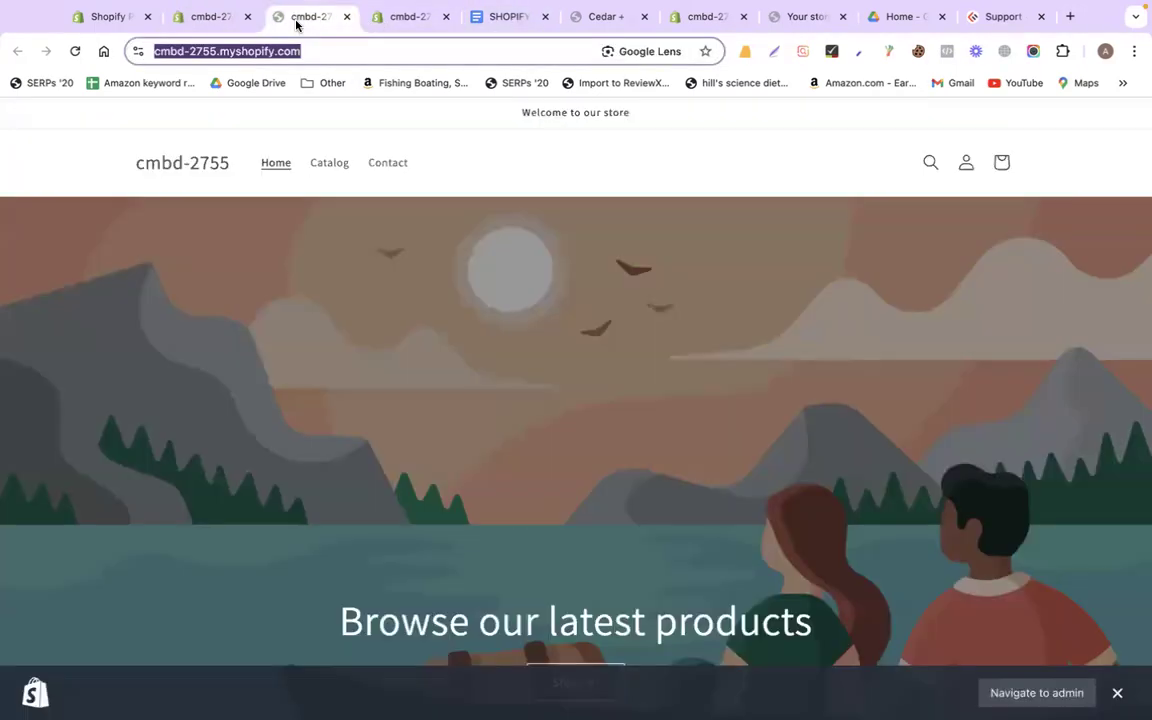
pyautogui.click(213, 17)
pyautogui.click(506, 463)
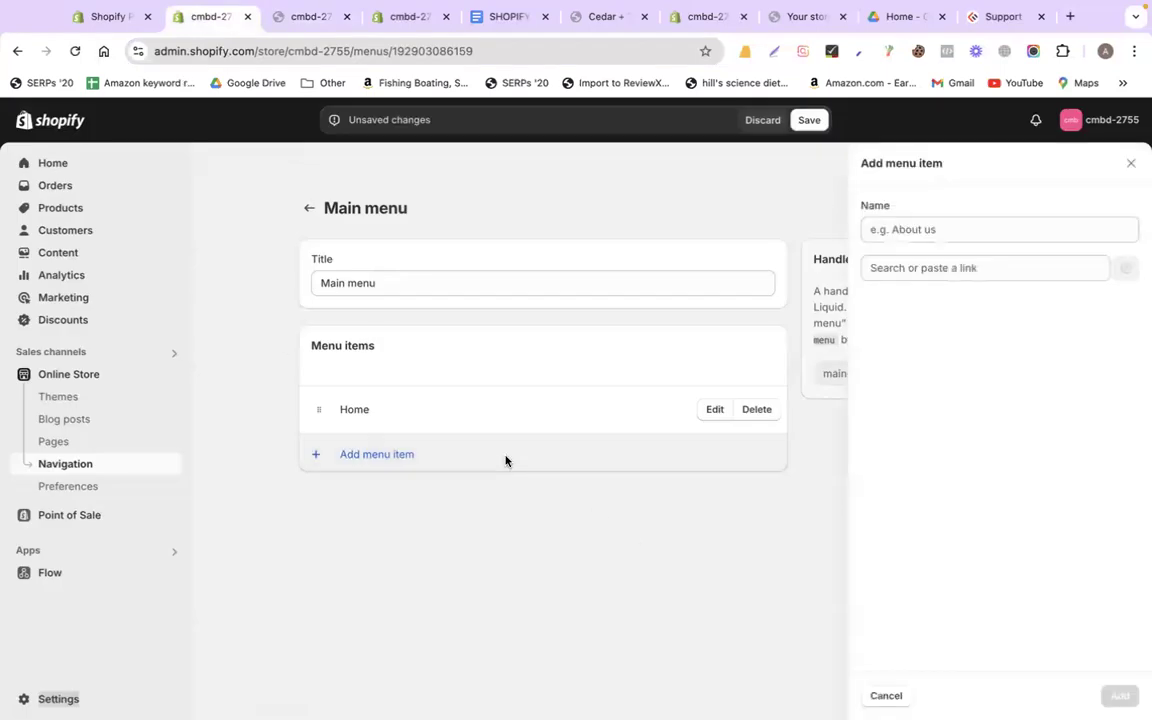
pyautogui.click(897, 268)
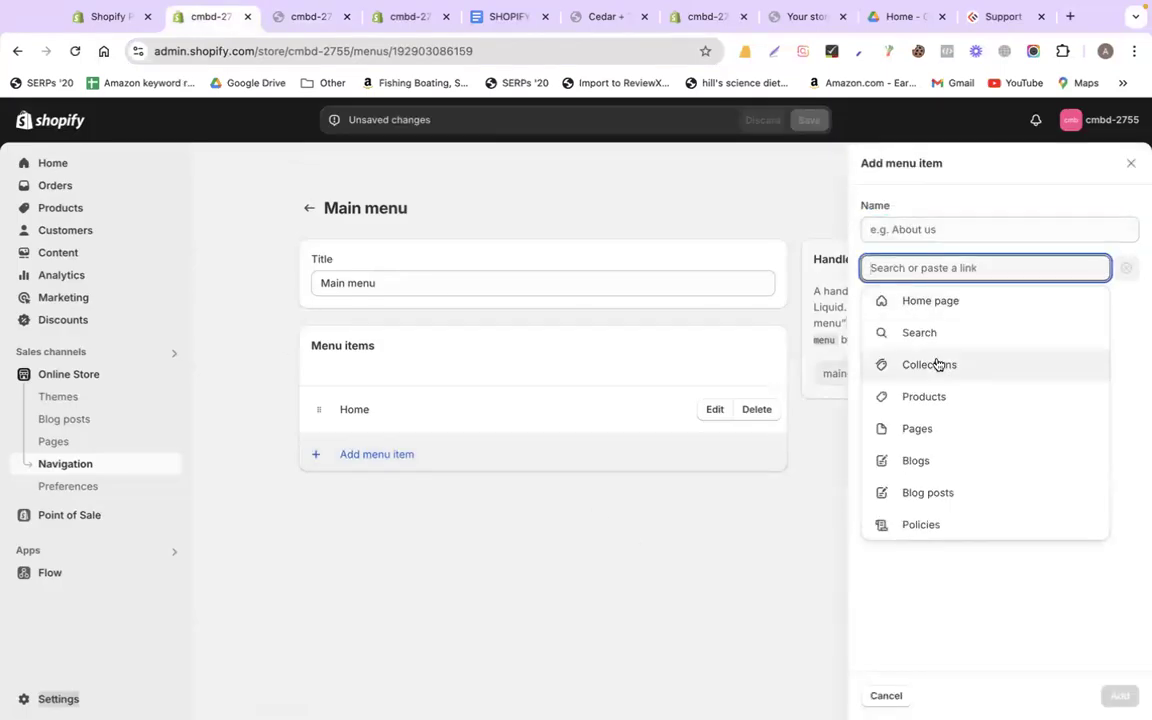
pyautogui.click(940, 399)
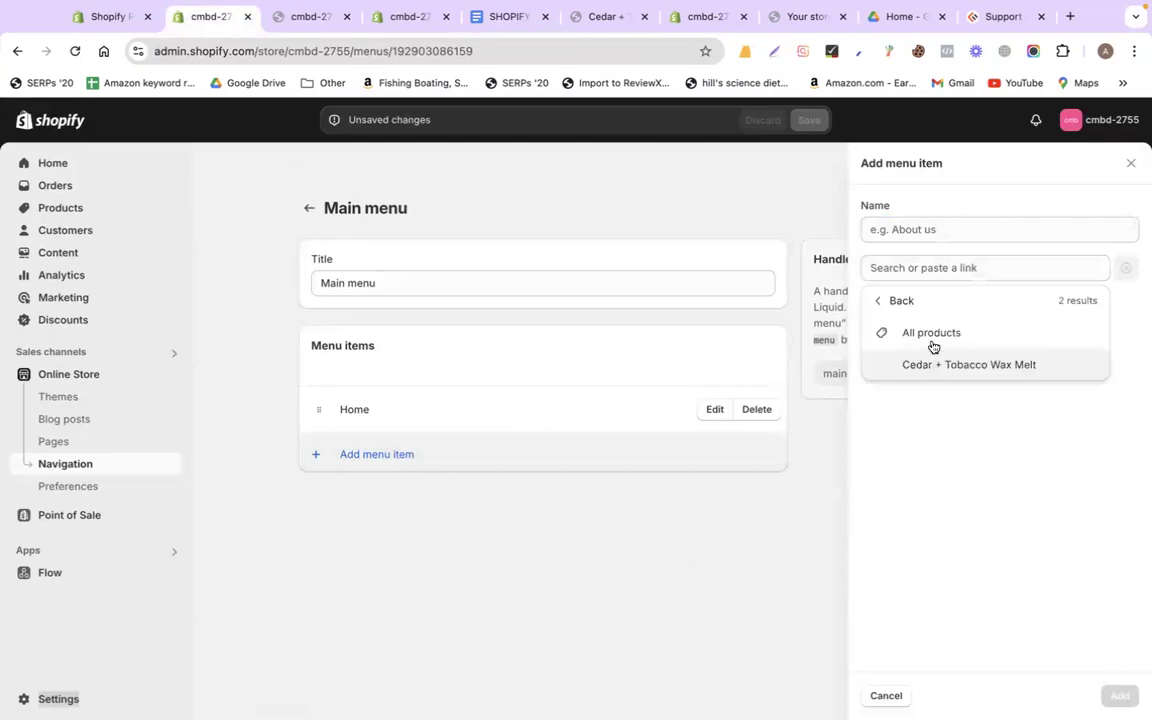
pyautogui.click(944, 366)
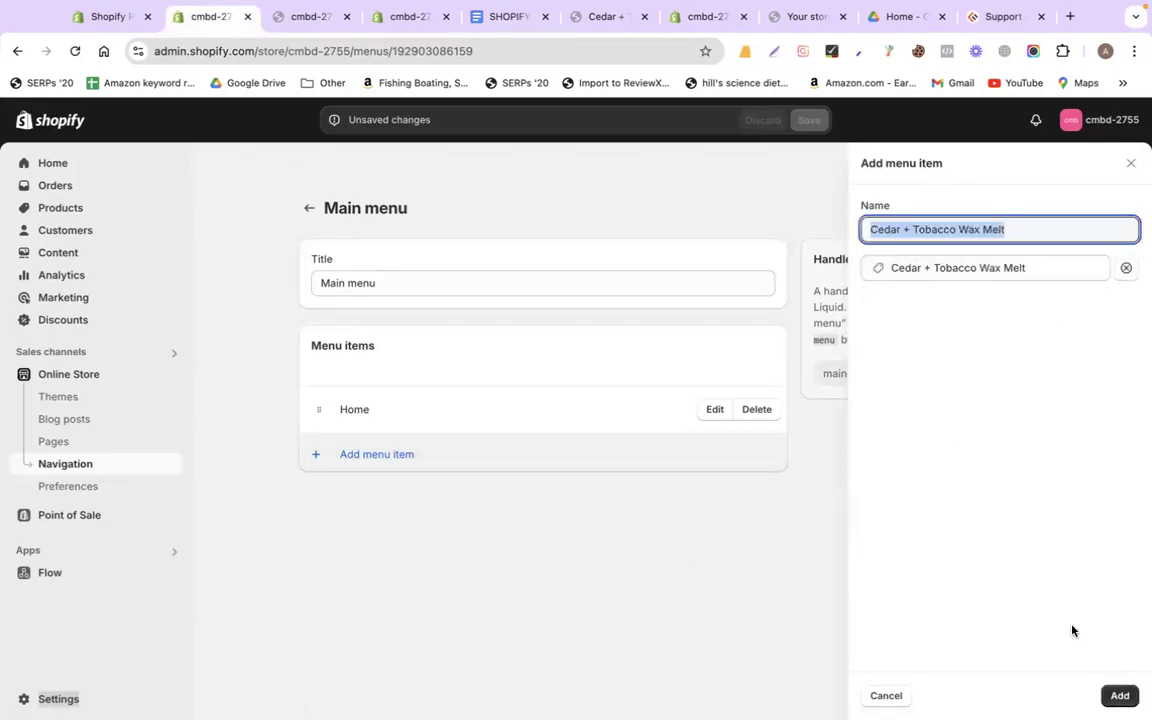
pyautogui.click(1120, 695)
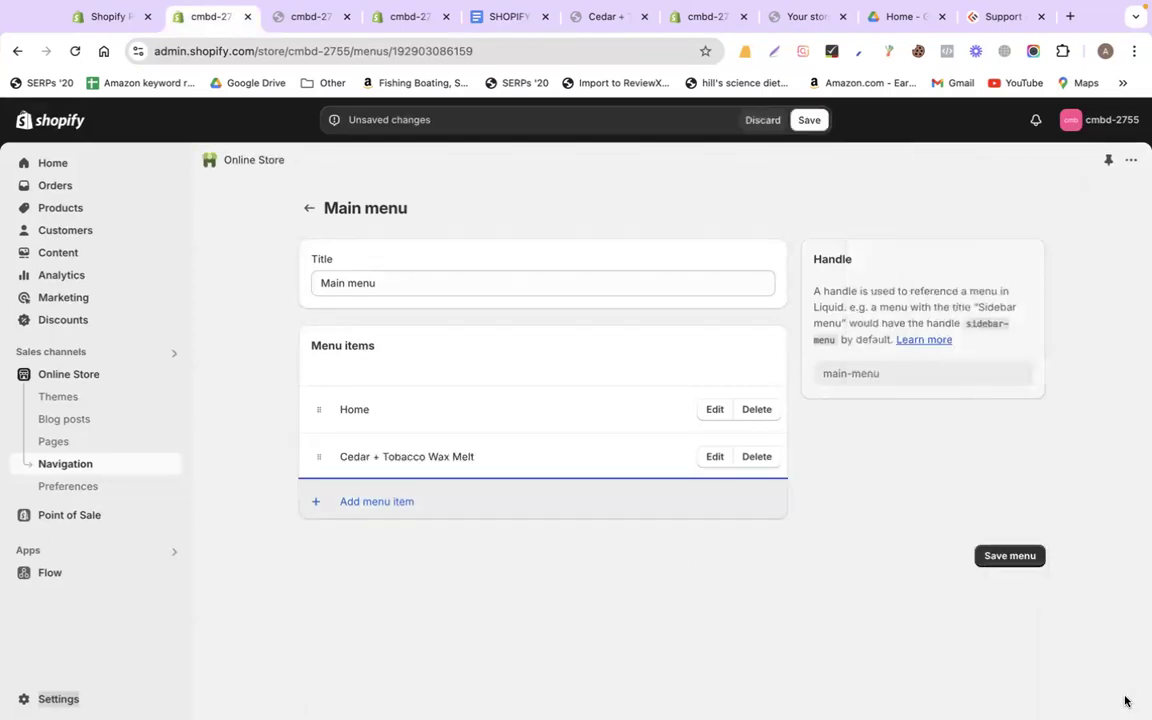
# Check the ABOUT entry in the menu plan against the storefront header
pyautogui.click(505, 17)
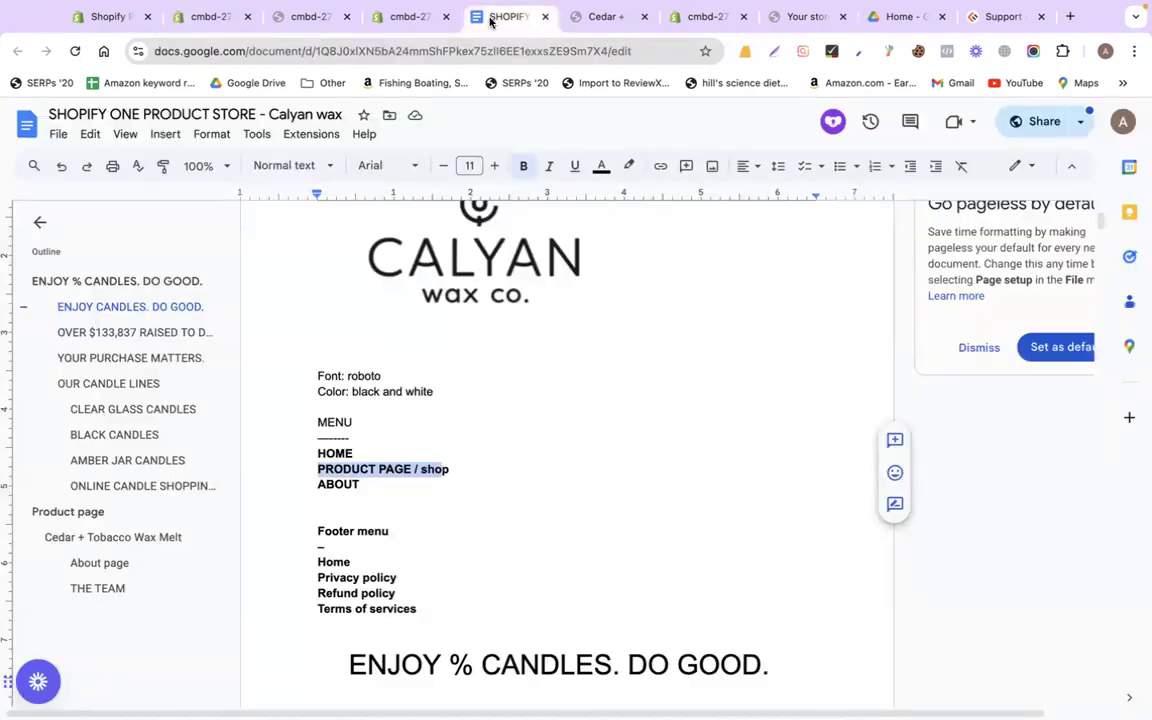
pyautogui.doubleClick(344, 486)
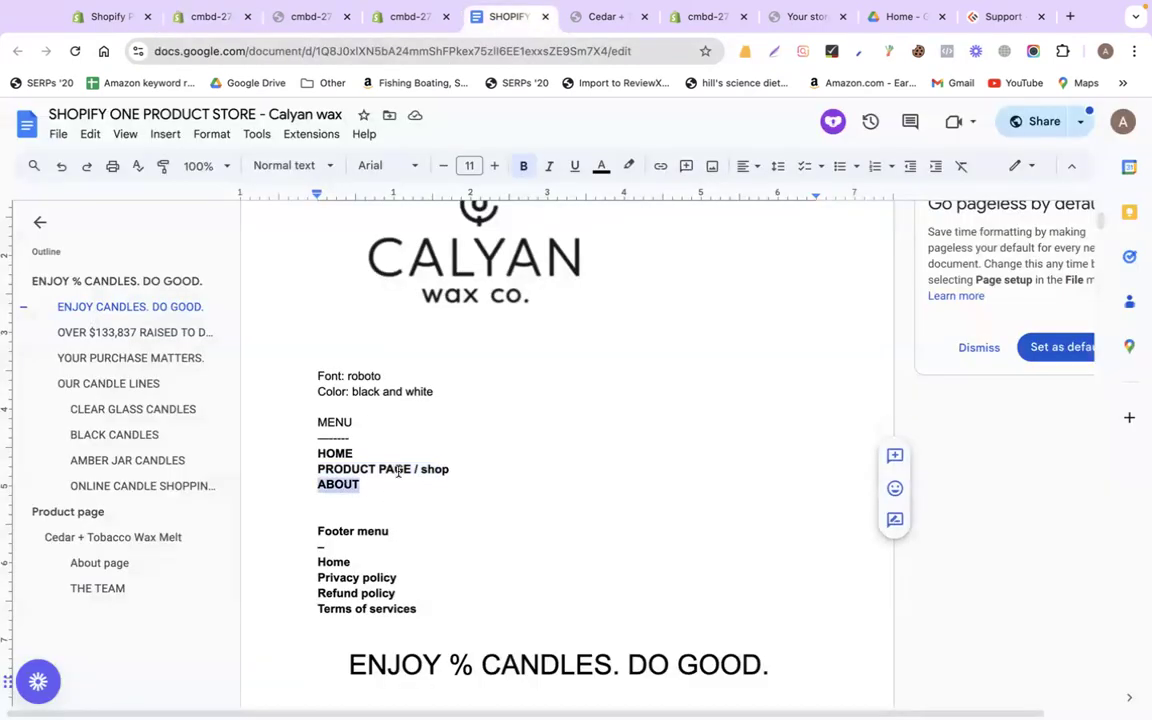
pyautogui.click(399, 470)
pyautogui.click(305, 17)
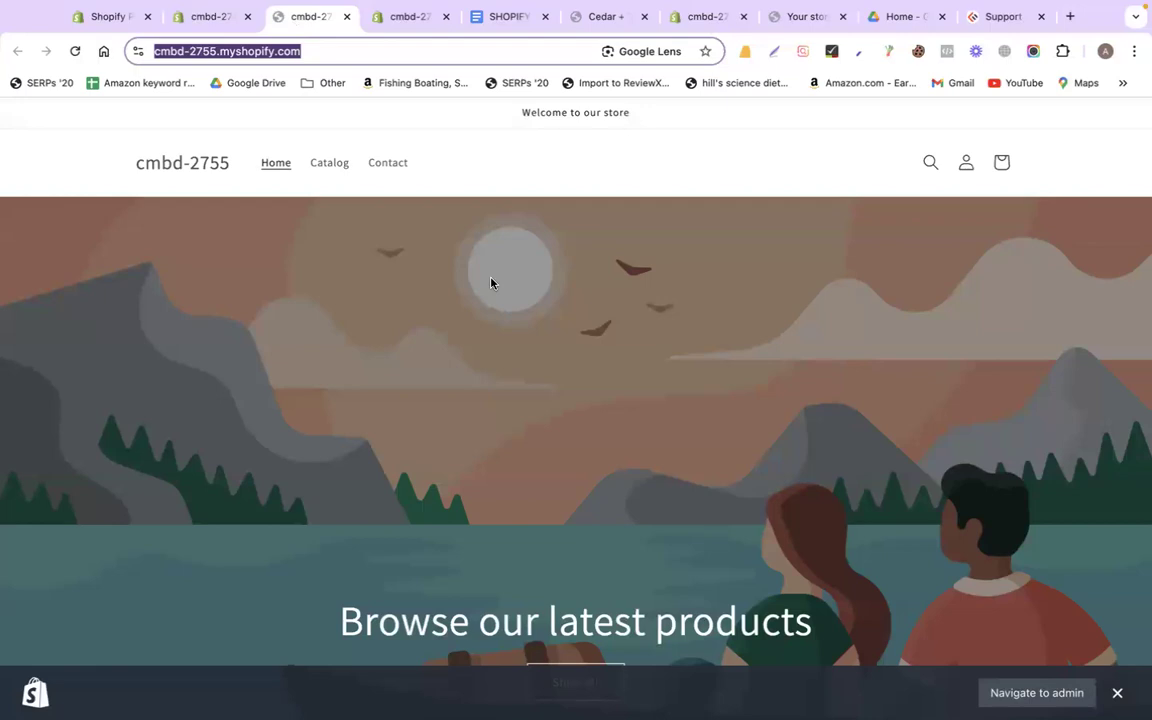
pyautogui.click(208, 16)
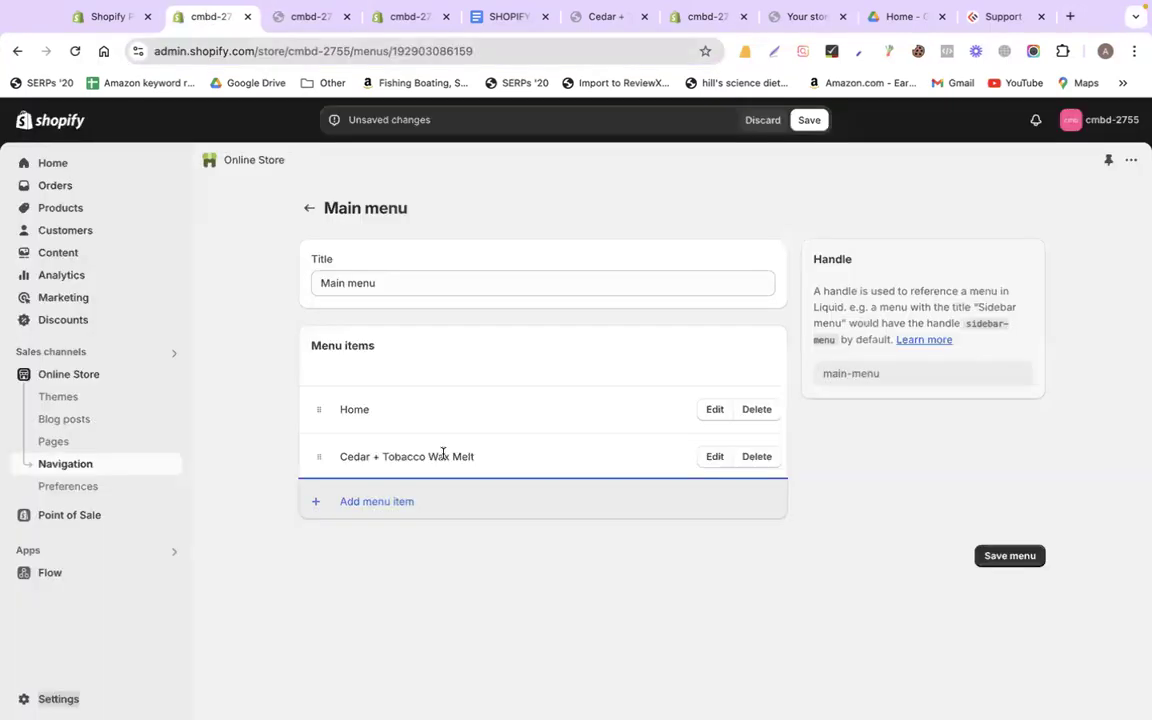
# Add a Main menu item linking to the About page and save the menu
pyautogui.click(374, 501)
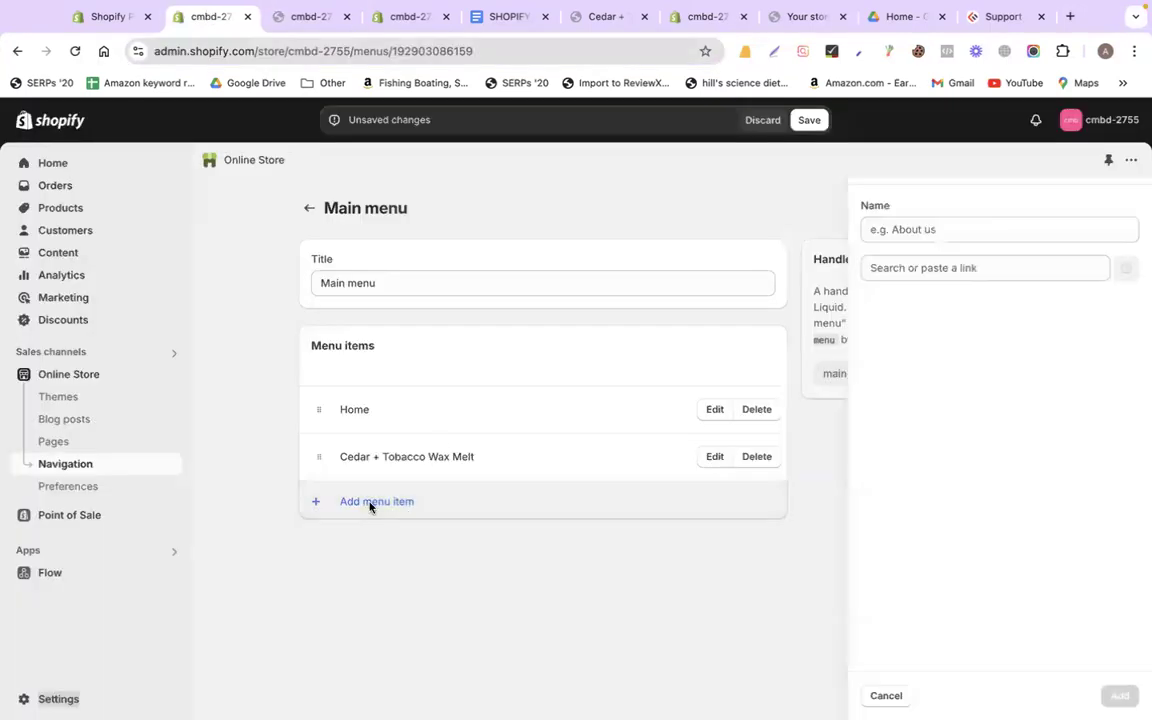
pyautogui.click(910, 262)
pyautogui.click(925, 430)
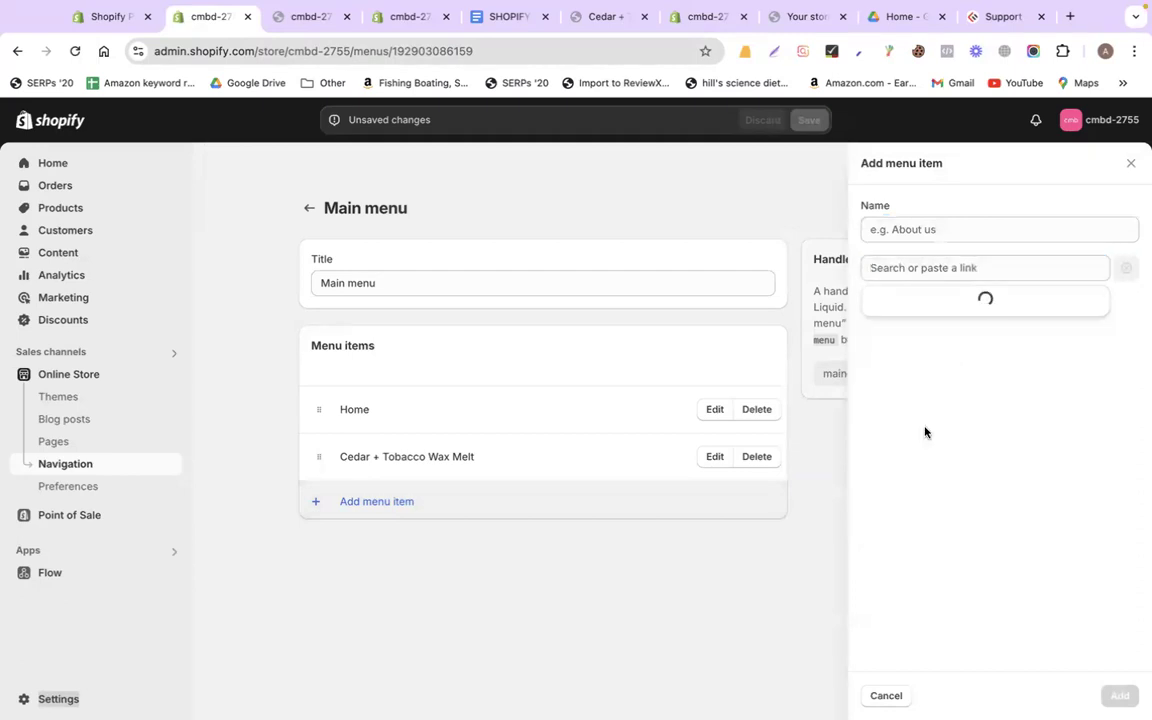
pyautogui.click(920, 336)
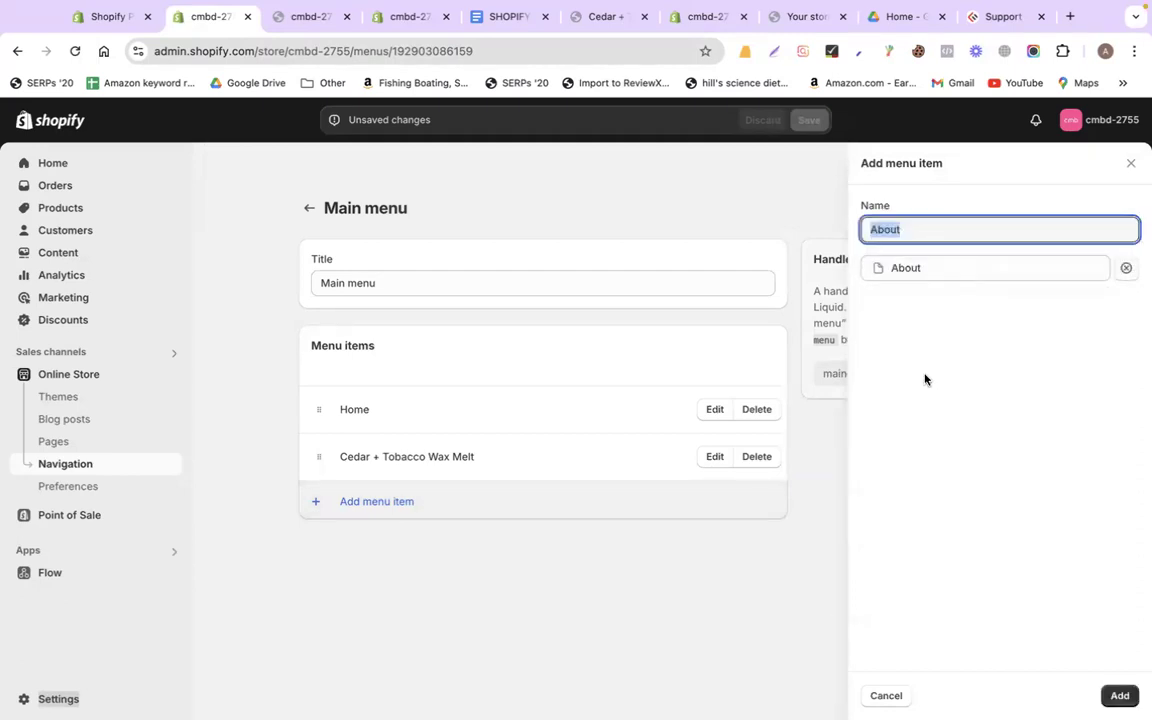
pyautogui.click(1119, 695)
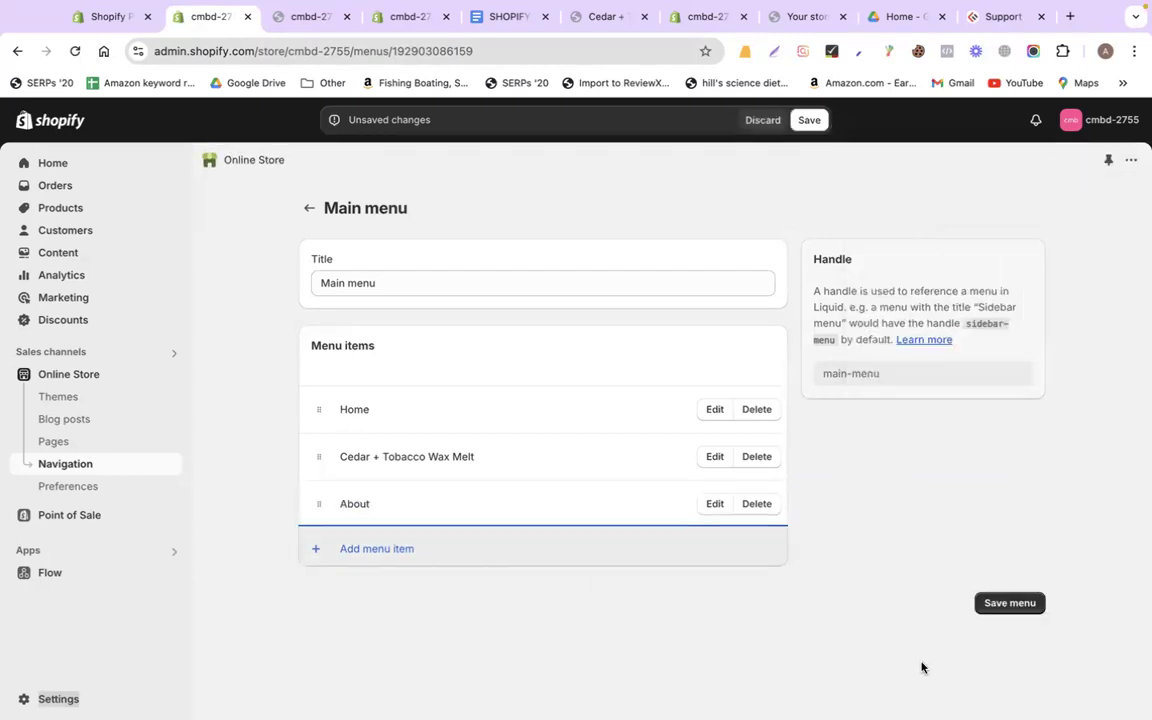
pyautogui.click(998, 605)
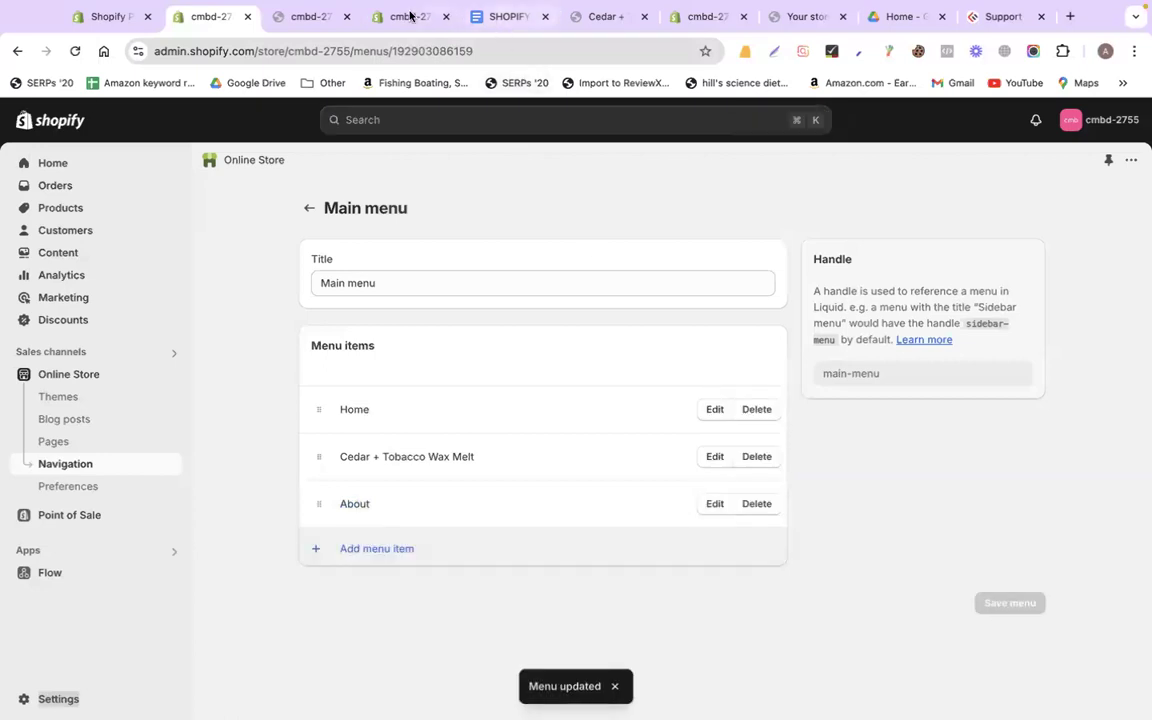
pyautogui.click(312, 17)
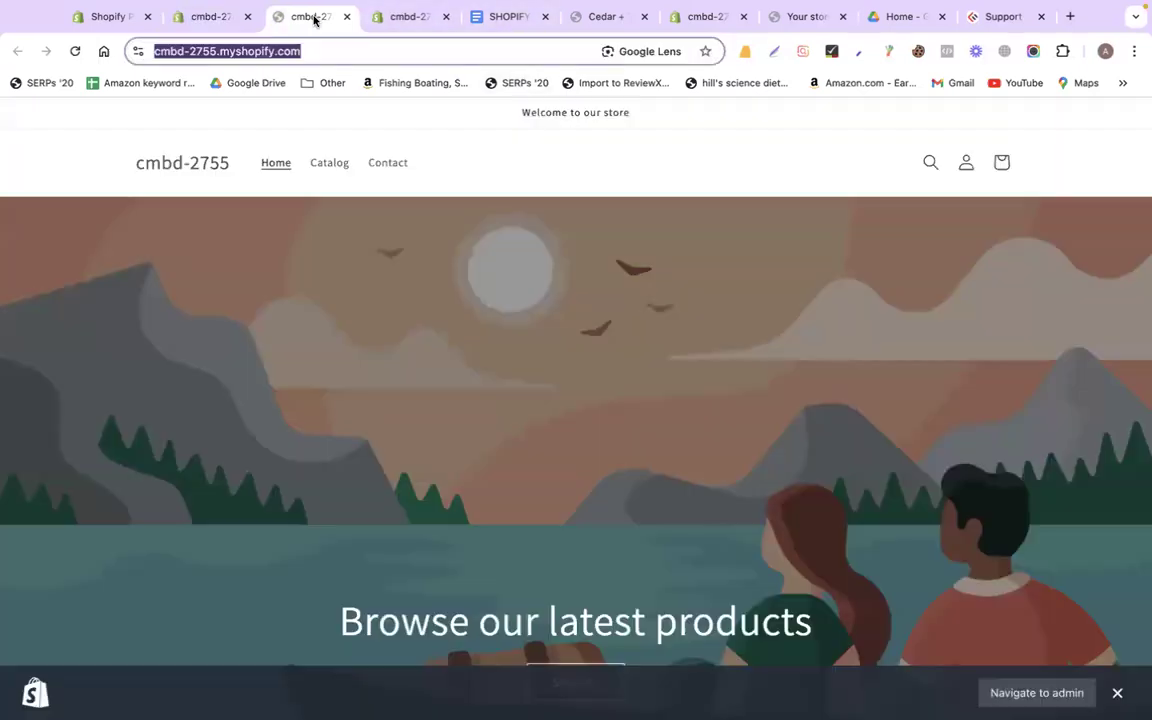
# Reload the storefront and open the new Cedar + Tobacco Wax Melt and About menu pages, then return to admin
pyautogui.click(75, 51)
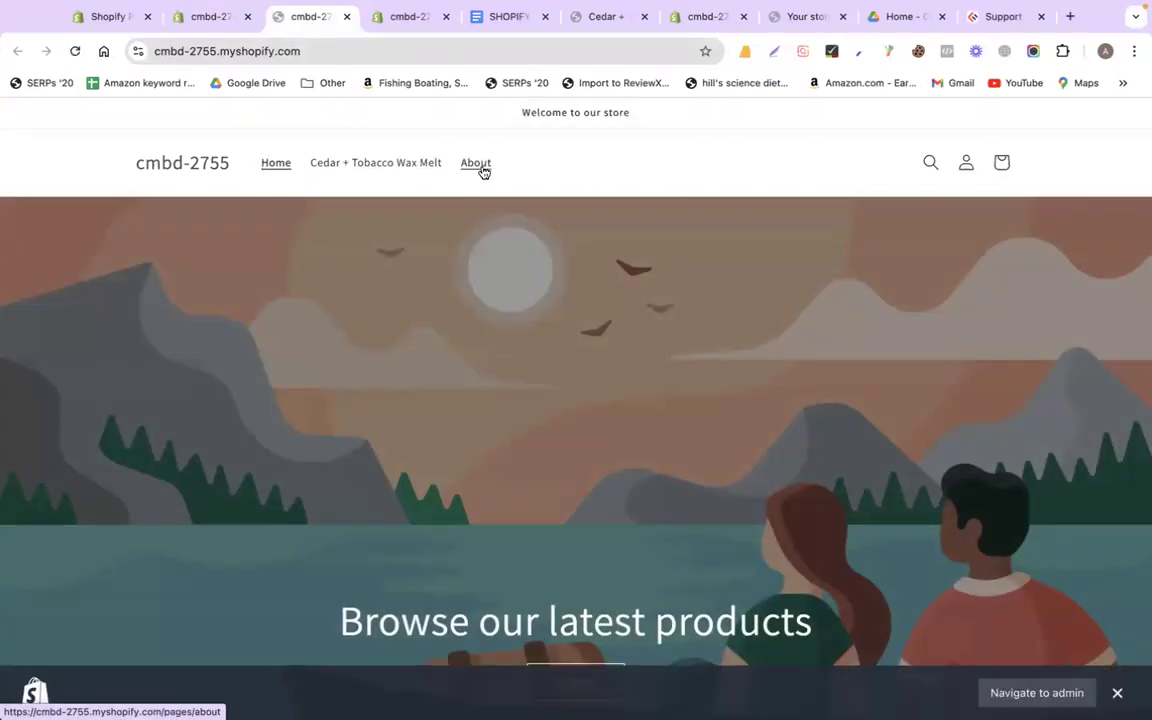
pyautogui.click(376, 162)
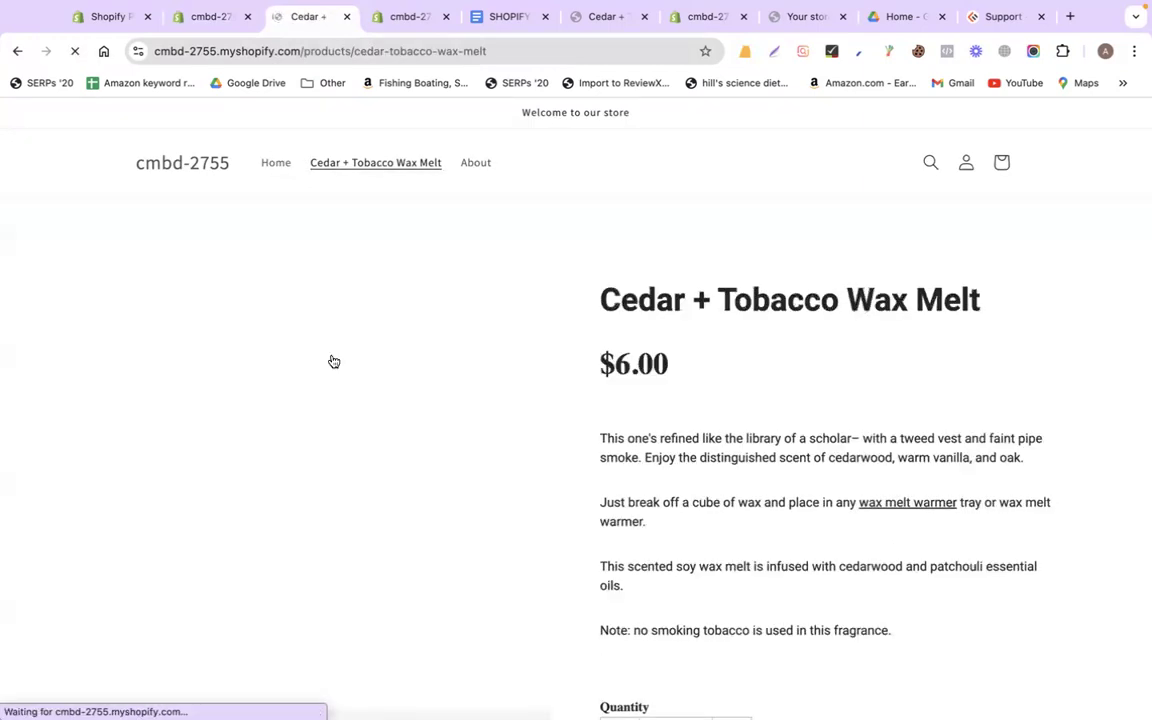
pyautogui.scroll(-5, 329, 360)
pyautogui.click(470, 163)
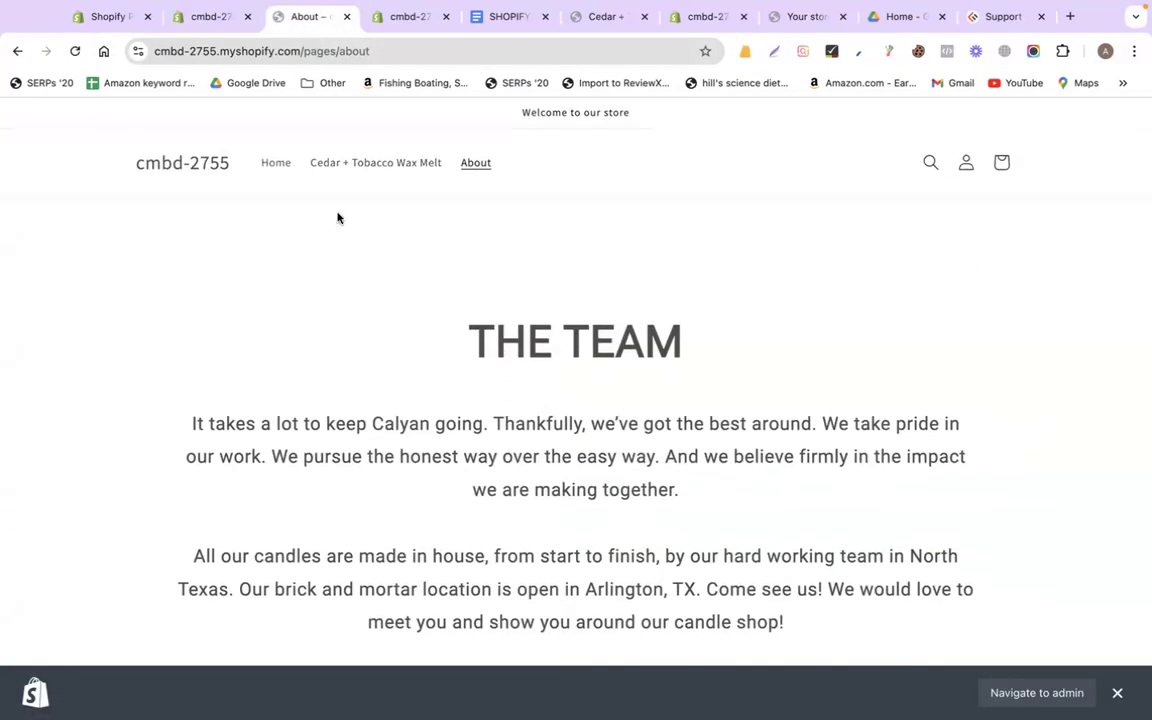
pyautogui.click(206, 17)
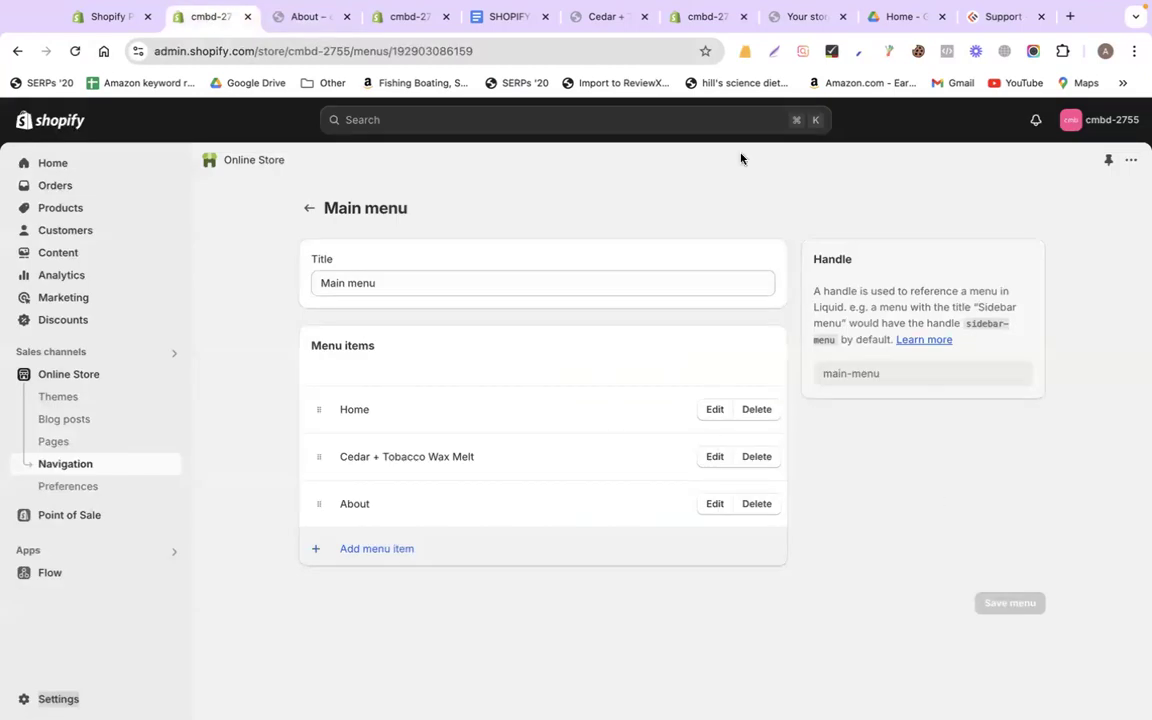
# Review the Google Docs SHIPPING COST note: ship only to the USA at a $10 charge
pyautogui.click(505, 19)
pyautogui.scroll(-20, 507, 417)
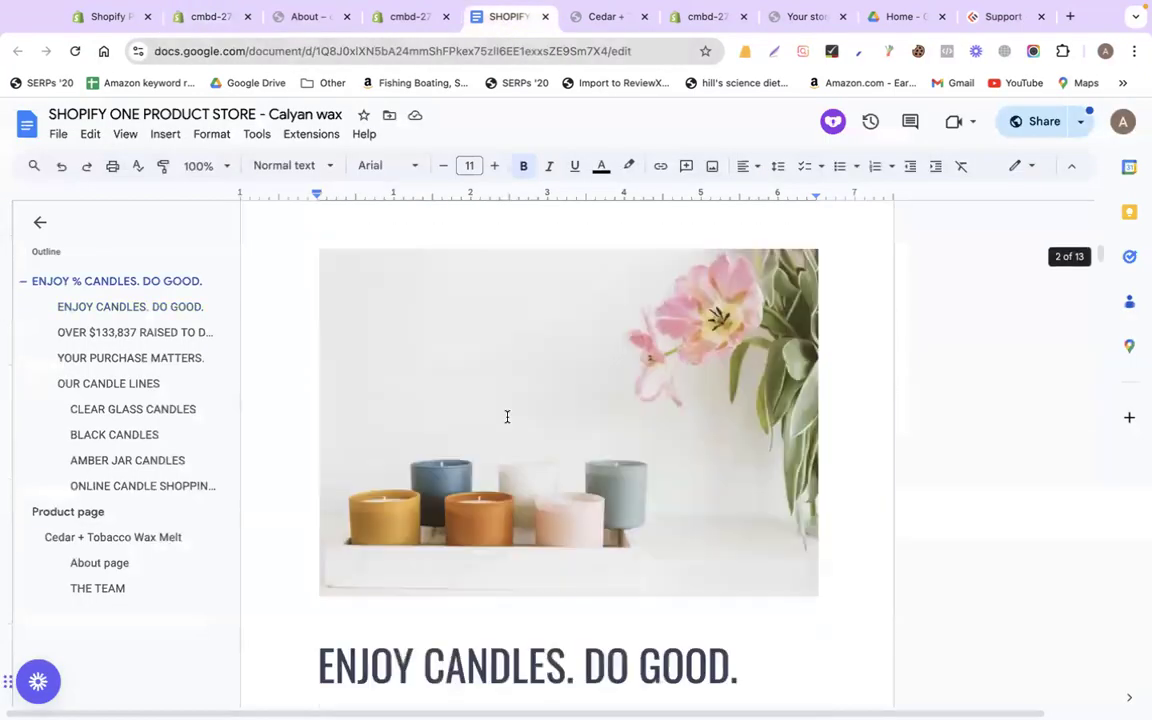
pyautogui.scroll(-20, 507, 417)
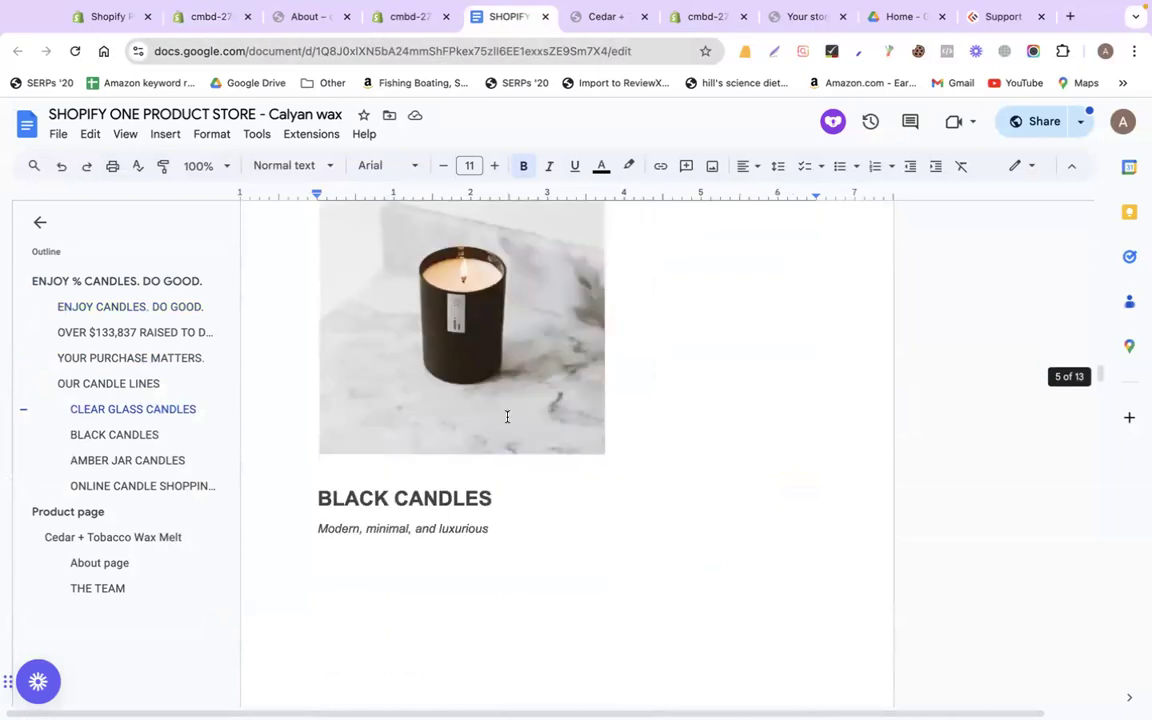
pyautogui.scroll(-20, 507, 417)
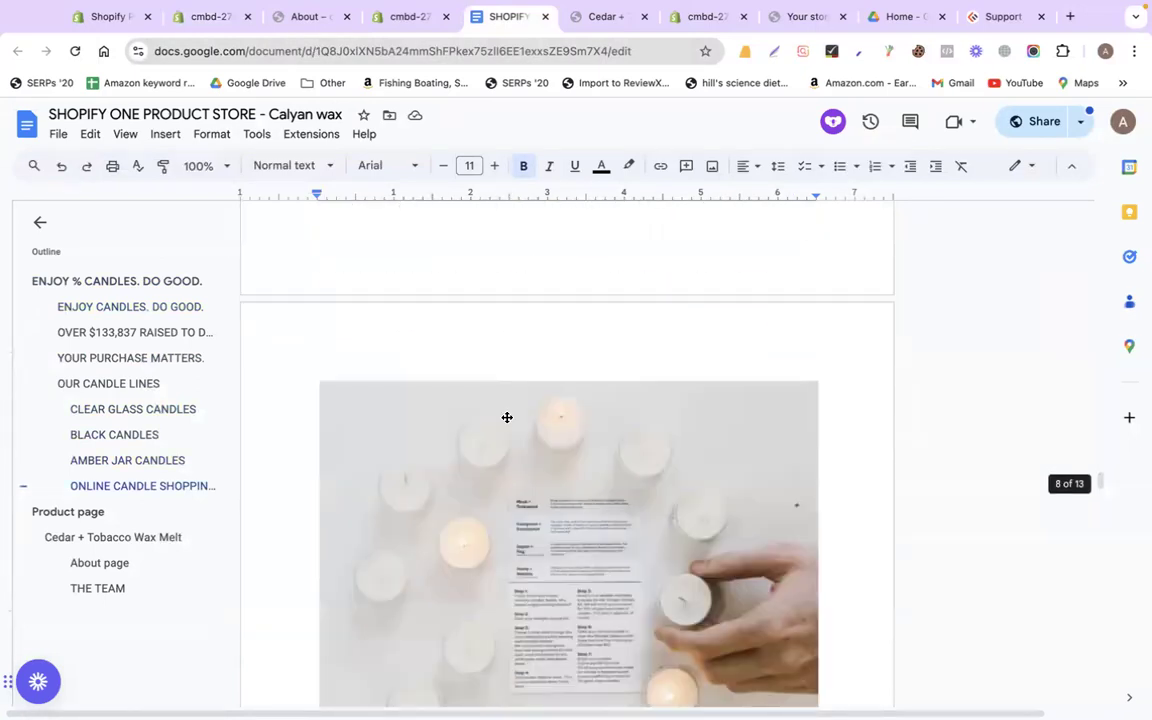
pyautogui.scroll(-20, 507, 417)
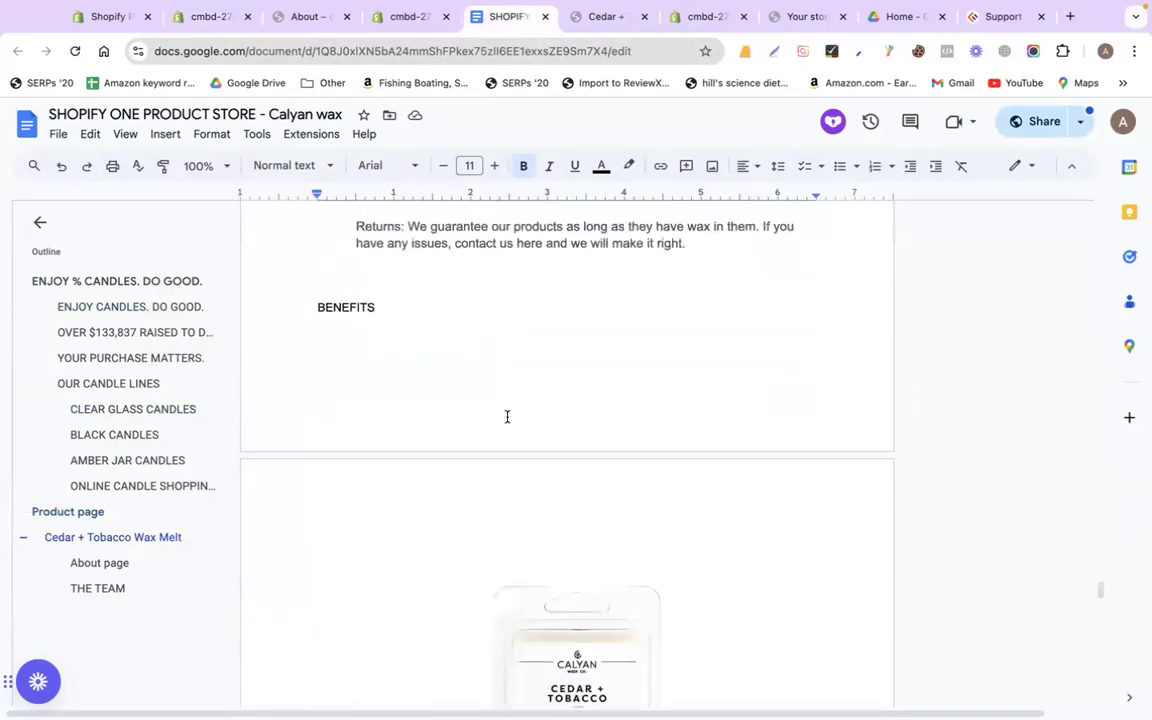
pyautogui.scroll(5, 507, 417)
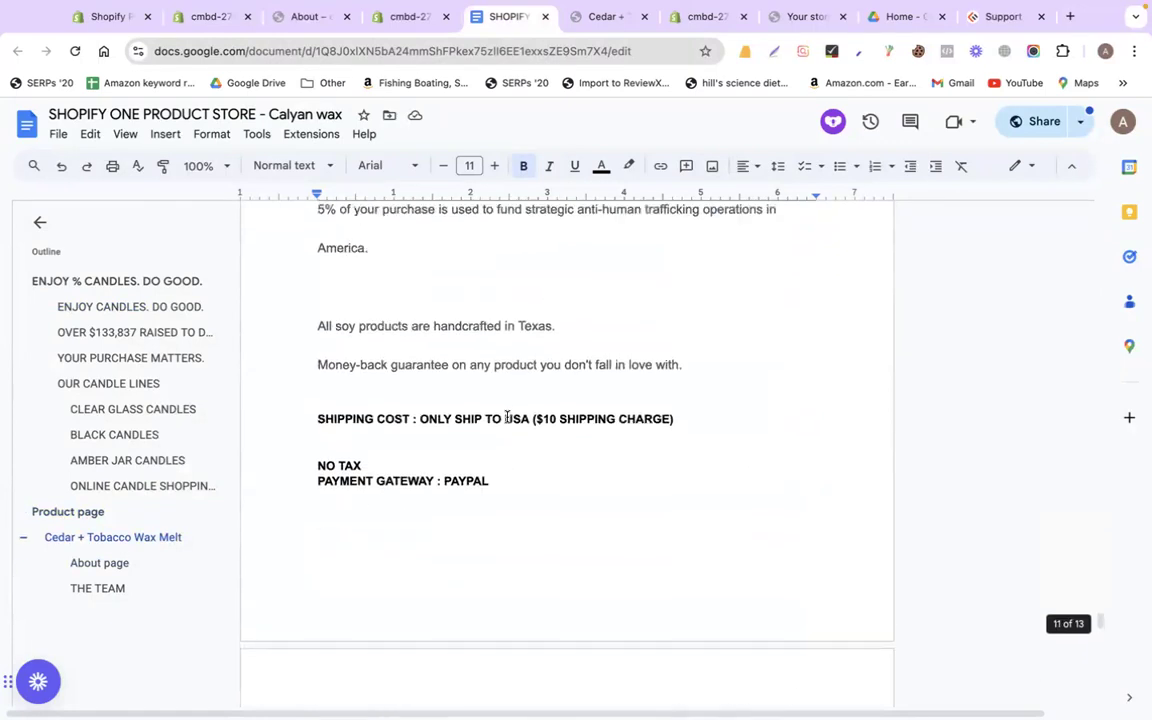
pyautogui.moveTo(311, 418); pyautogui.dragTo(683, 418)
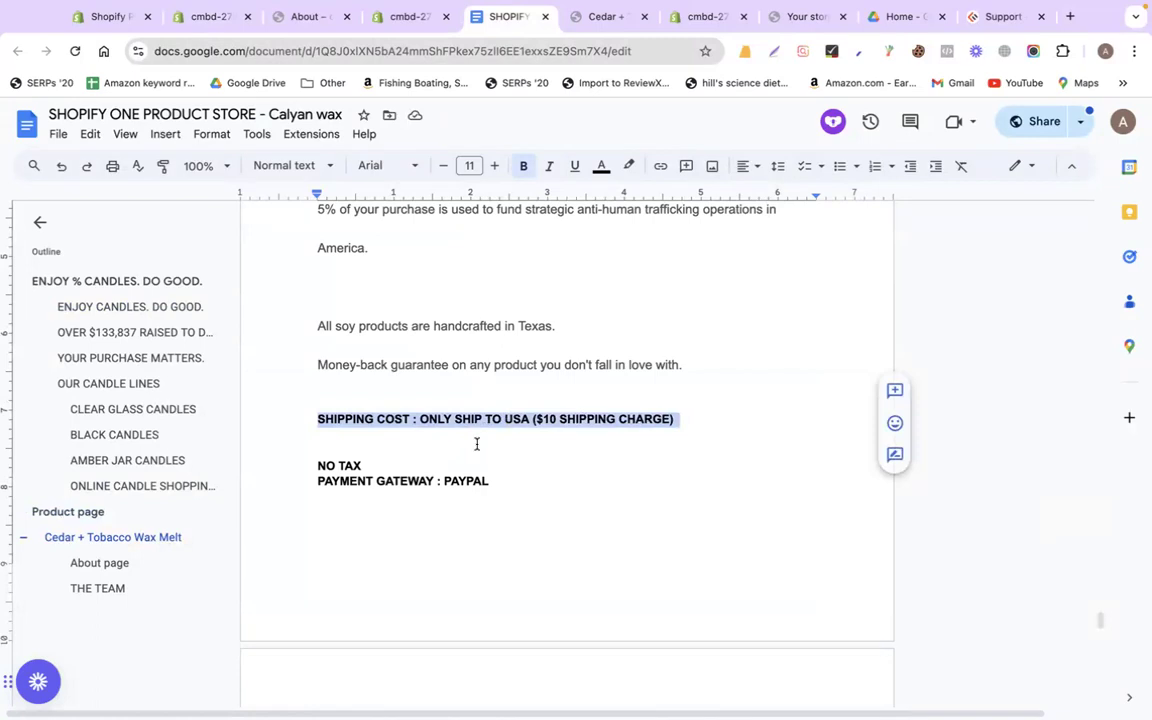
pyautogui.doubleClick(516, 419)
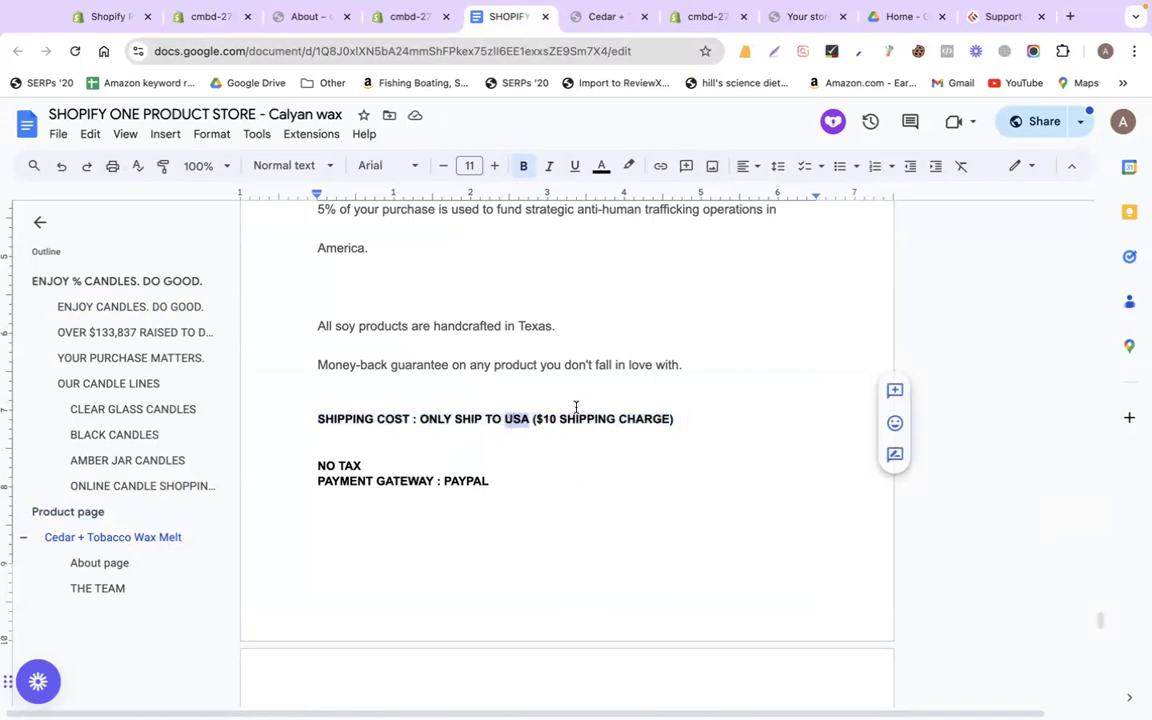
pyautogui.click(547, 418)
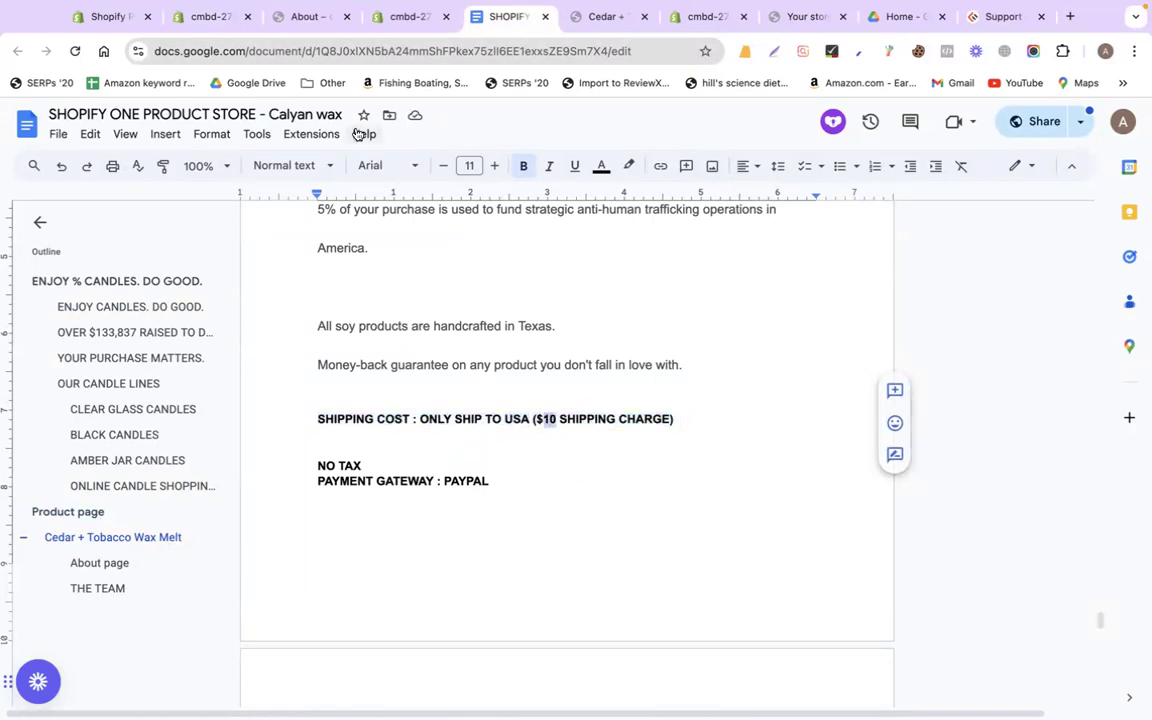
pyautogui.click(400, 17)
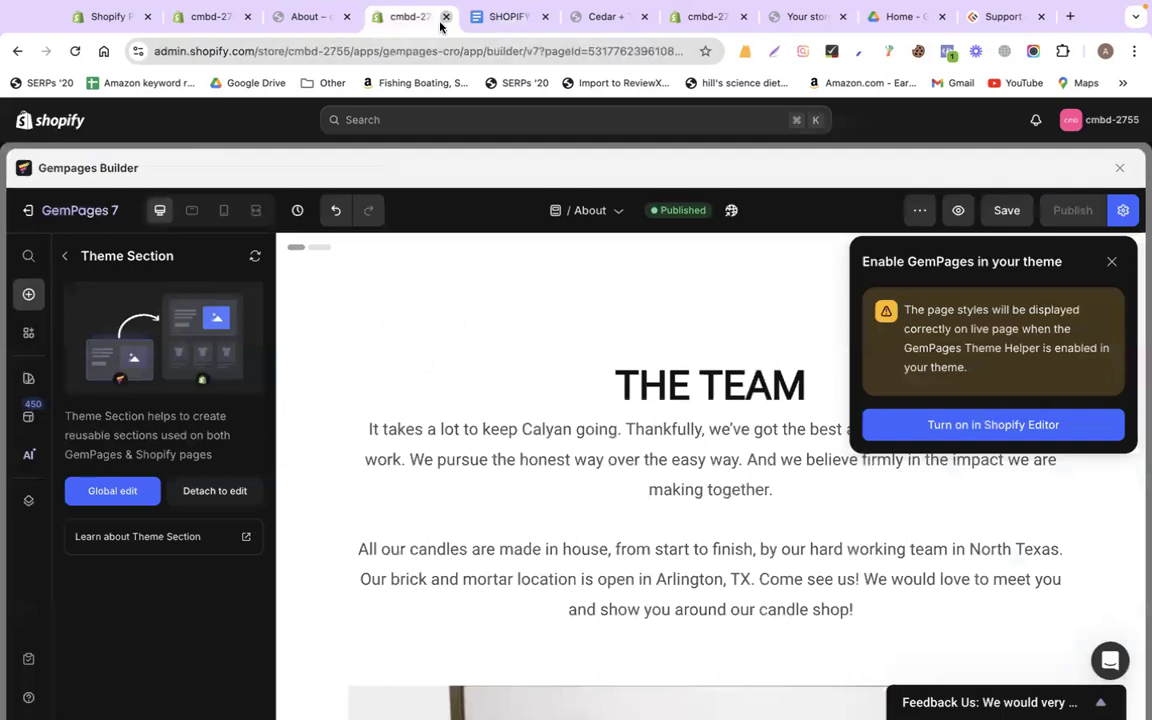
# Close the GemPages builder and storefront About page tabs
pyautogui.click(446, 17)
pyautogui.click(300, 17)
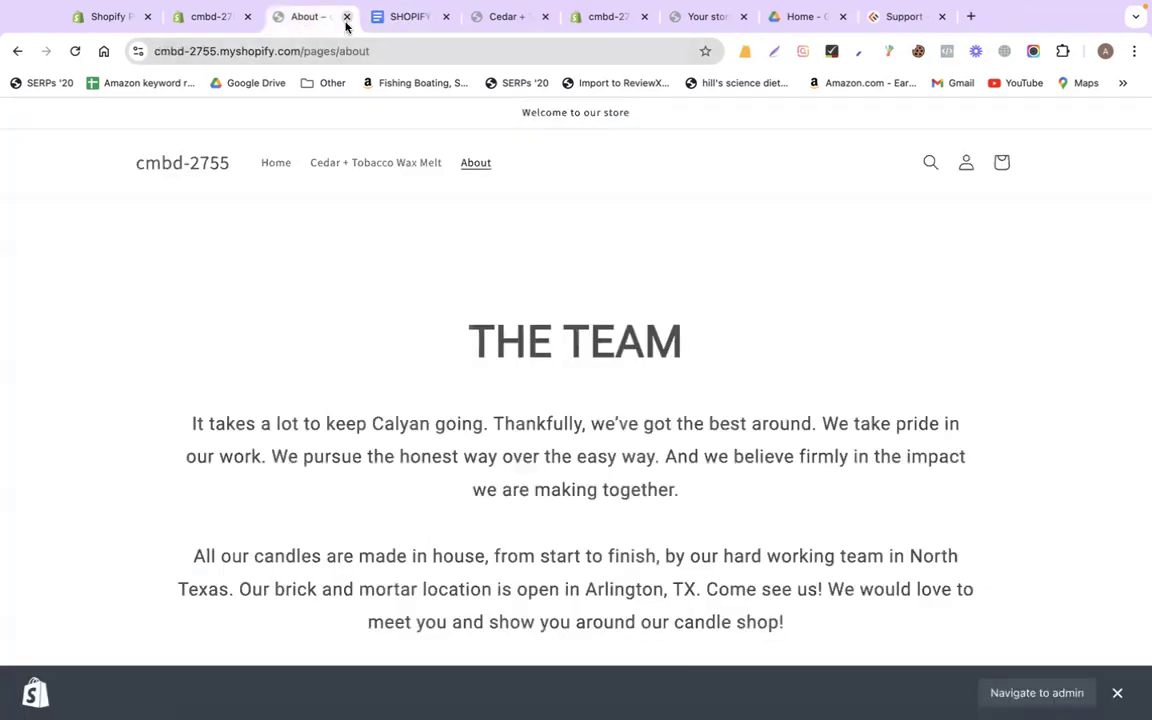
pyautogui.click(346, 17)
pyautogui.click(226, 17)
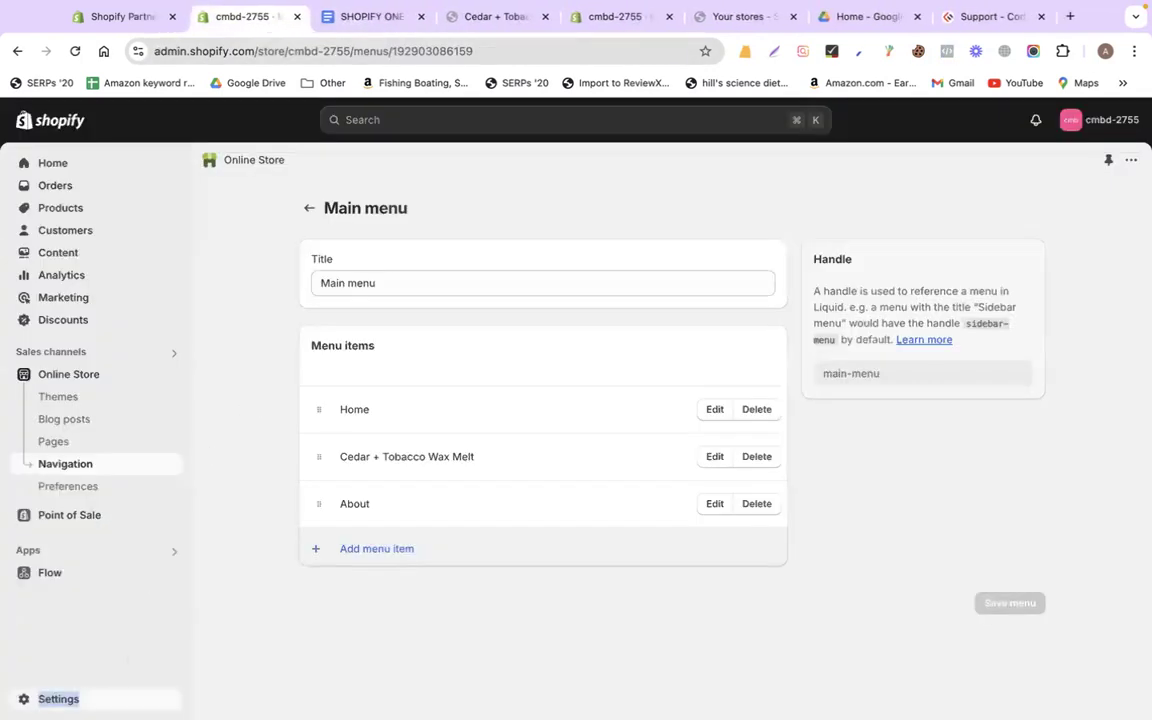
# Delete the Domestic Bangladesh and International zones from the General shipping profile
pyautogui.click(58, 698)
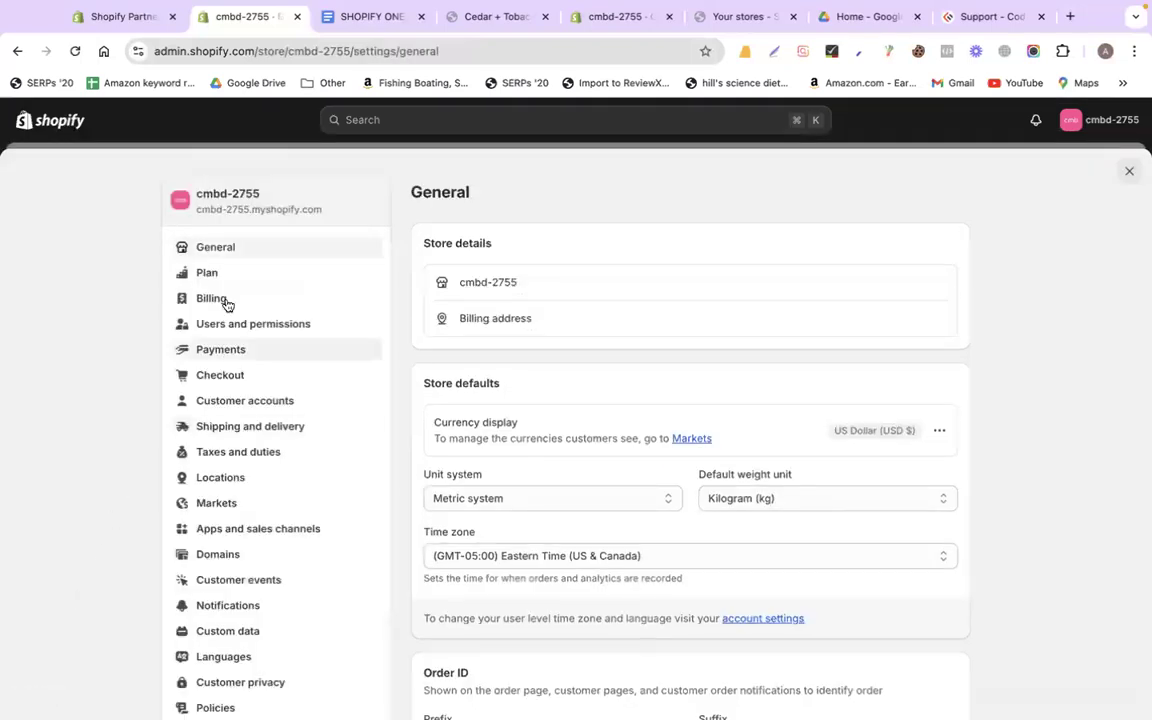
pyautogui.click(268, 428)
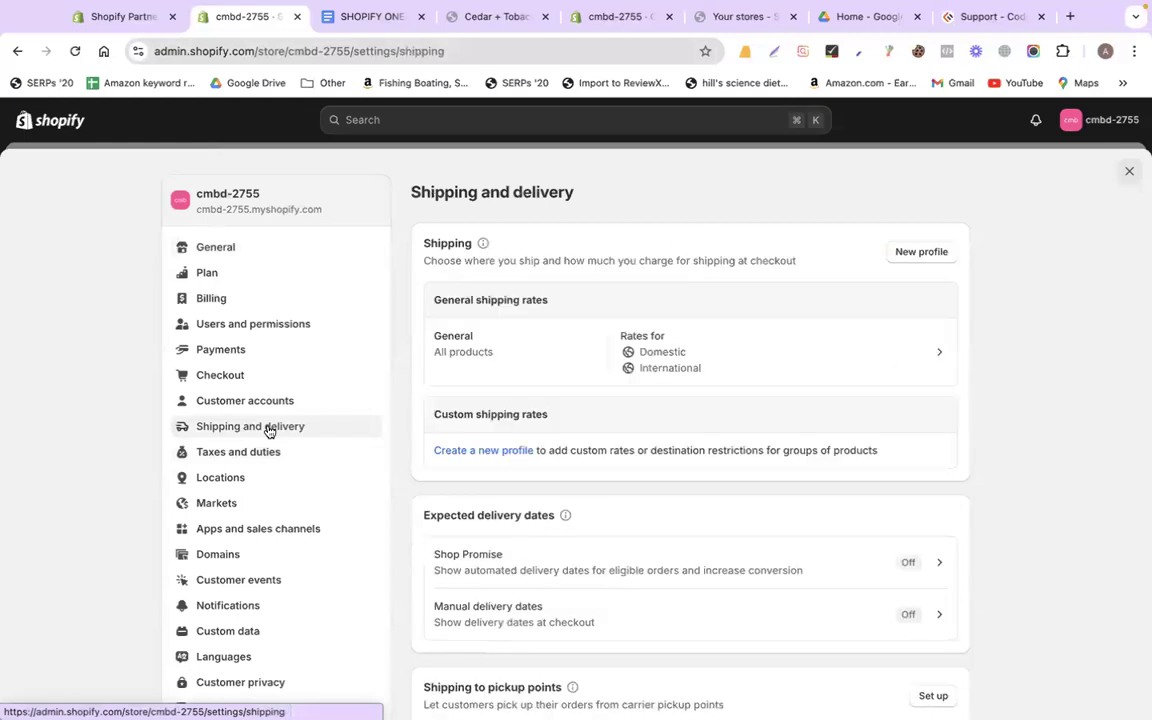
pyautogui.scroll(-2, 1041, 424)
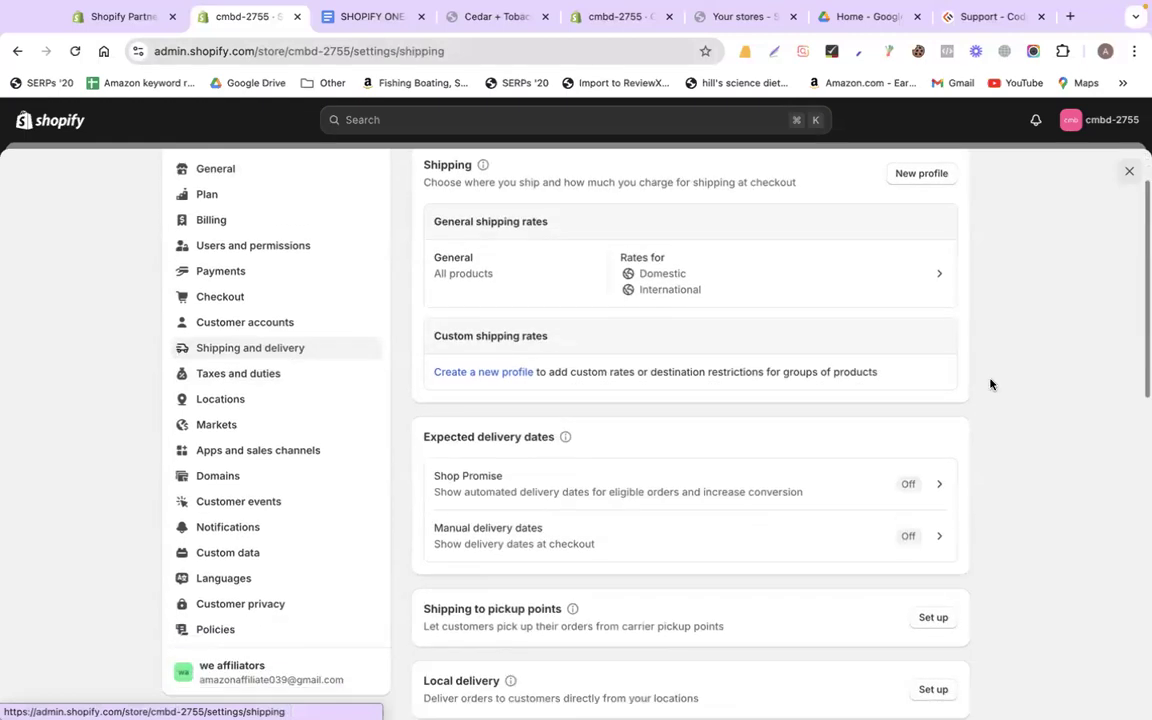
pyautogui.click(757, 285)
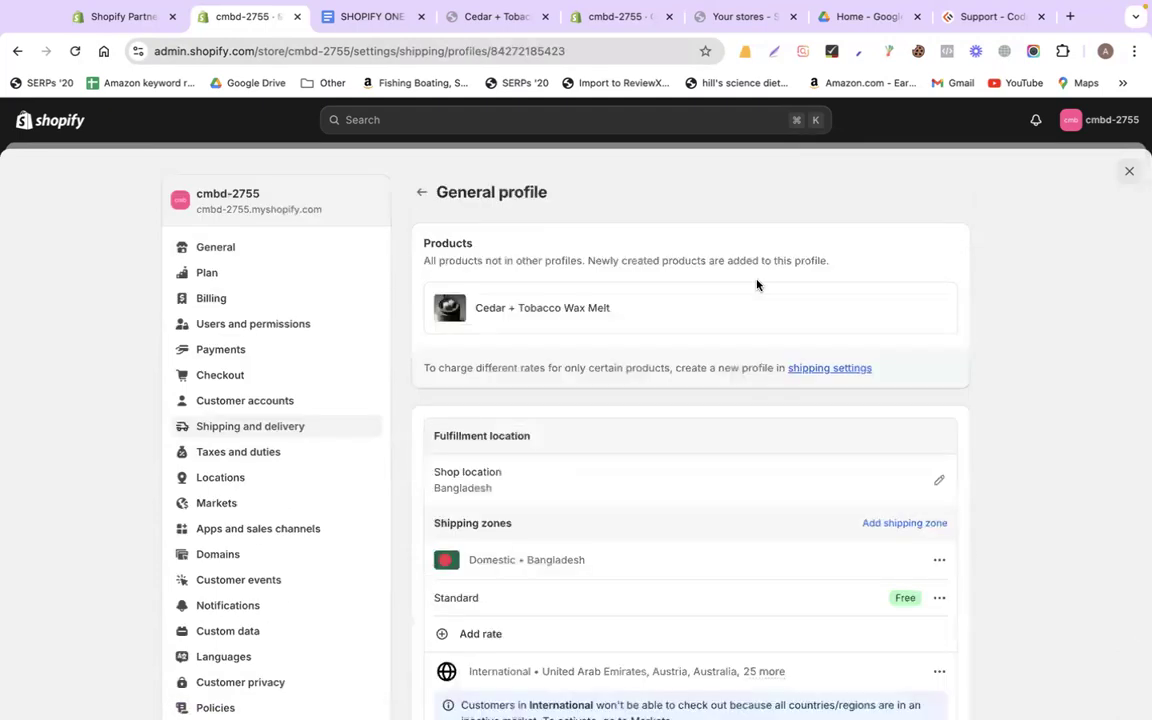
pyautogui.scroll(-3, 995, 475)
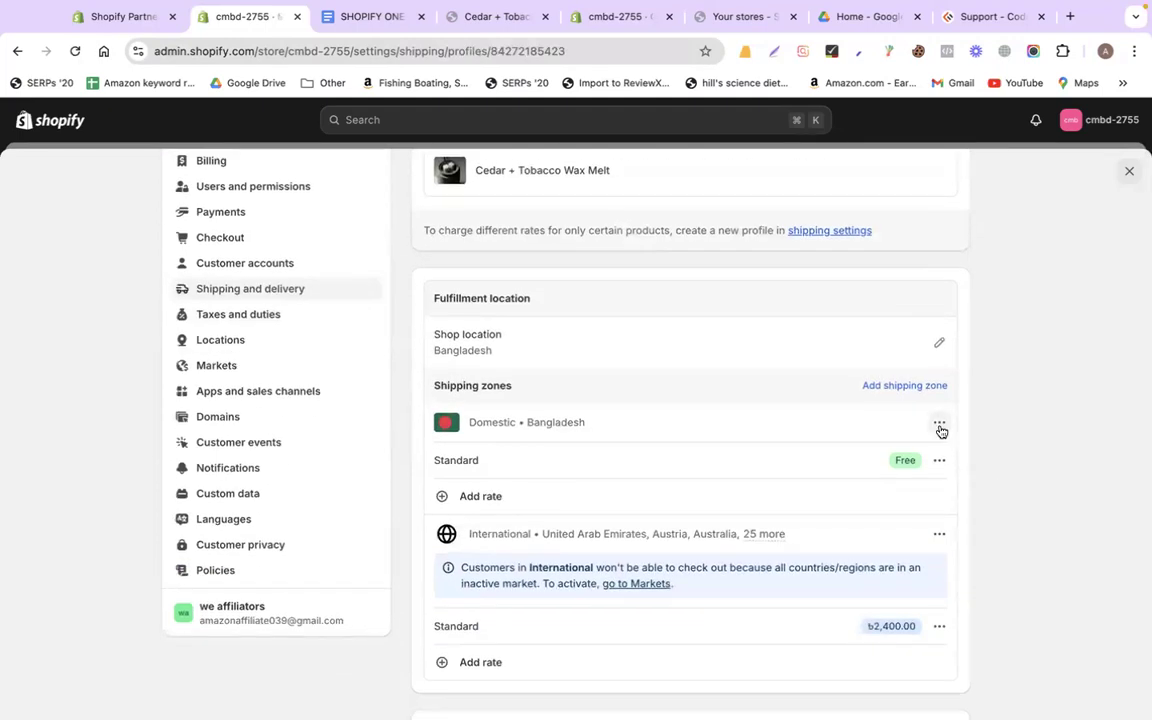
pyautogui.click(940, 428)
pyautogui.click(906, 482)
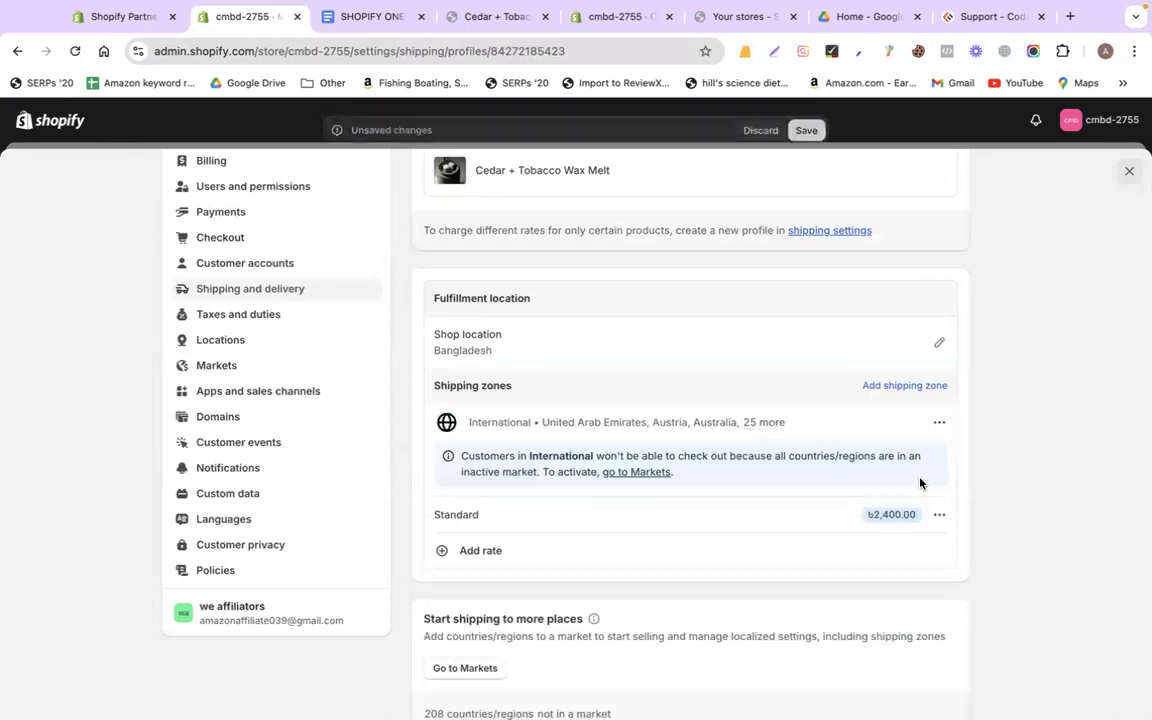
pyautogui.click(940, 422)
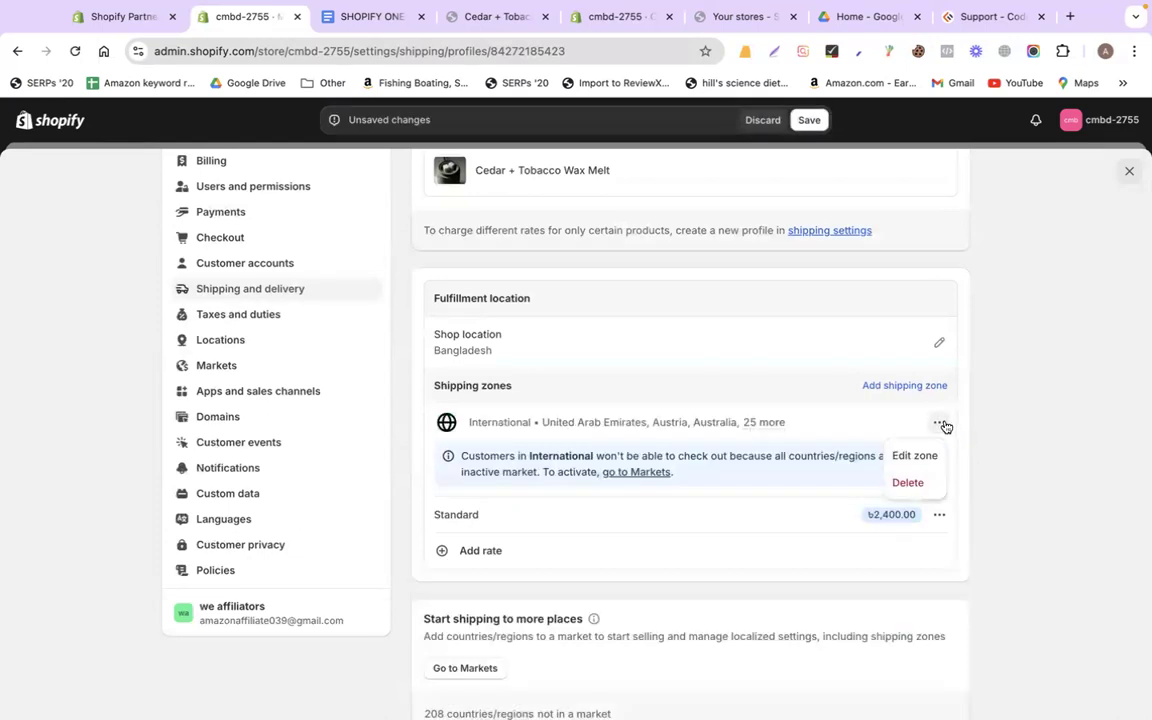
pyautogui.click(904, 482)
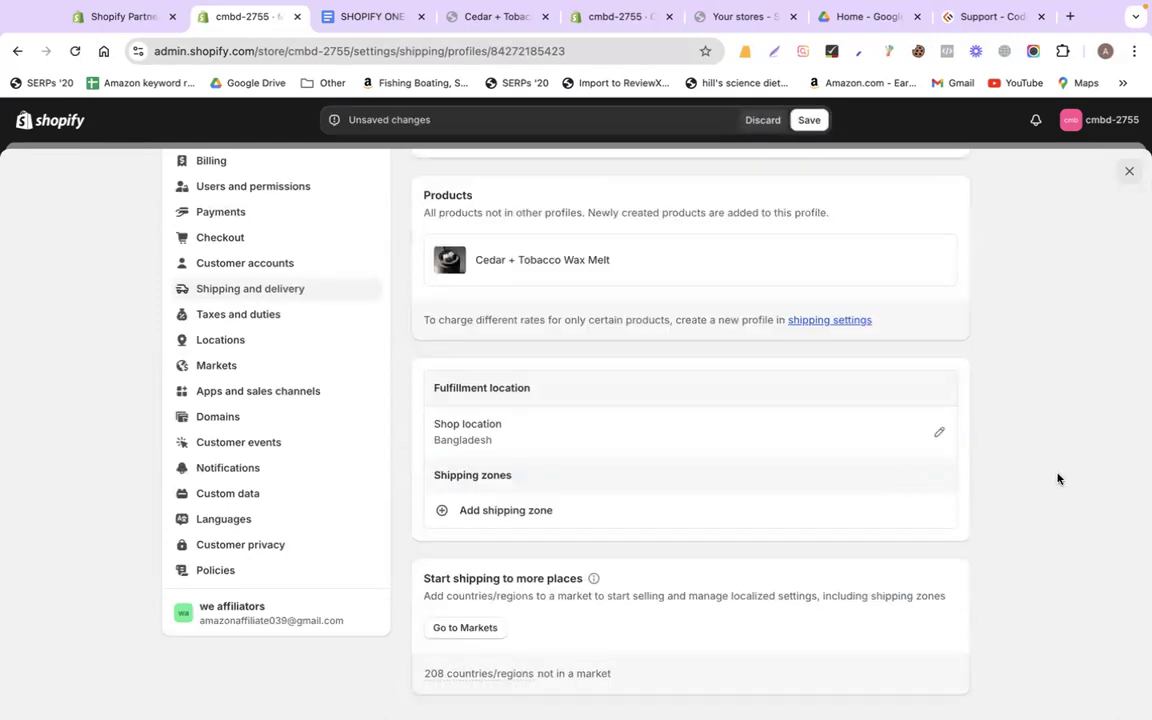
# Recheck the shipping notes for the USA destination and $10 charge
pyautogui.click(345, 20)
pyautogui.doubleClick(516, 420)
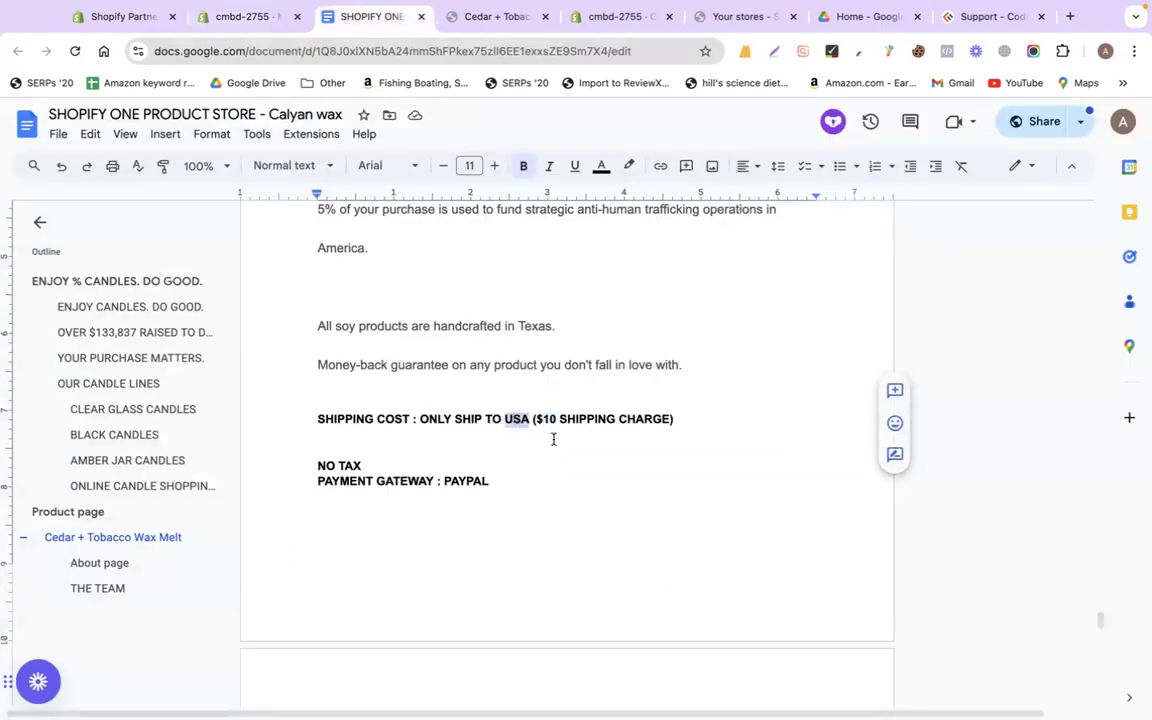
pyautogui.doubleClick(548, 420)
pyautogui.click(249, 18)
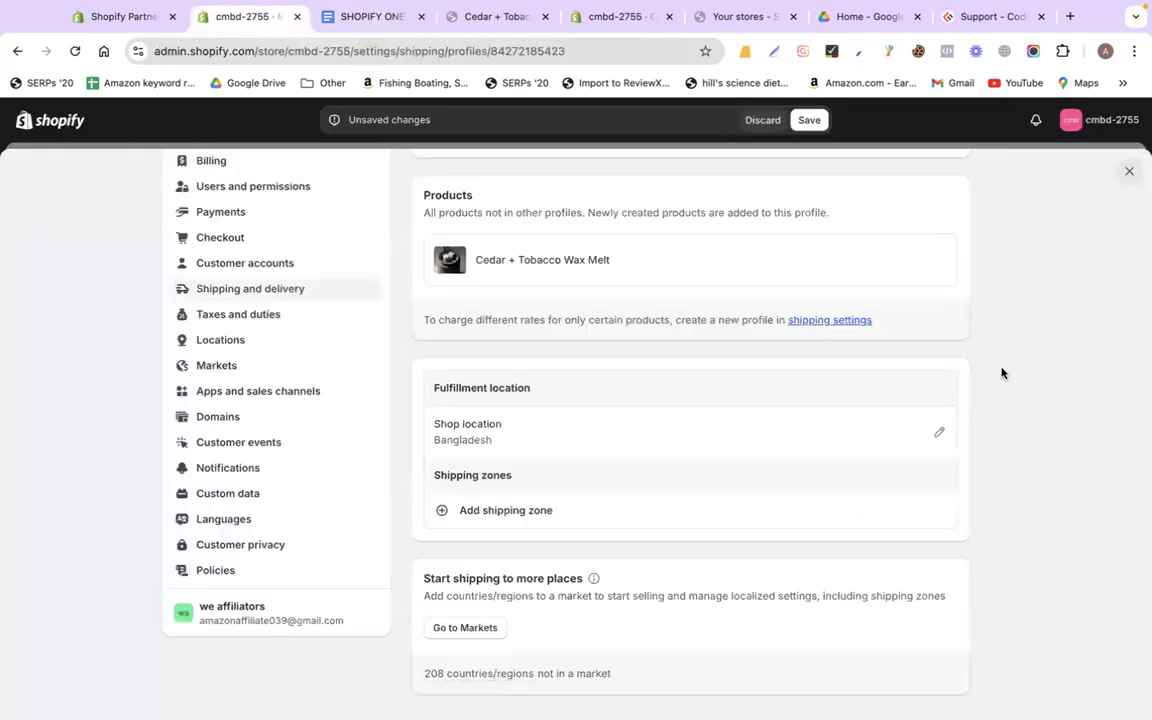
# Start a new shipping zone named USA and search for 'united'
pyautogui.click(517, 512)
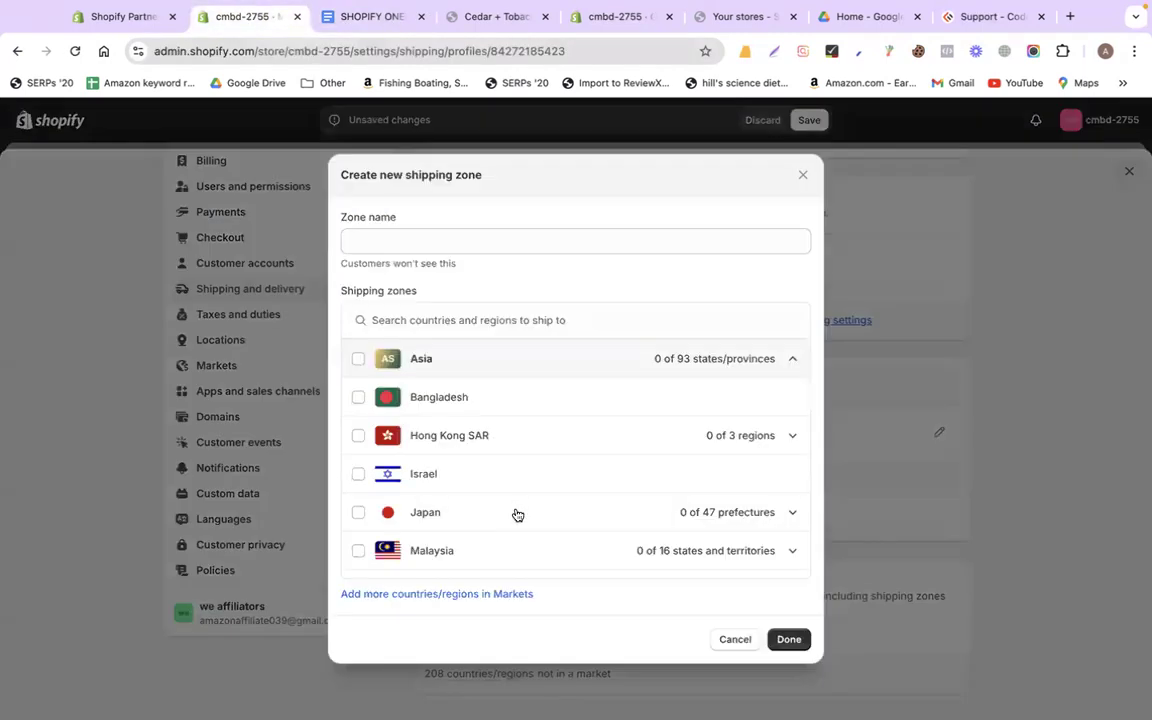
pyautogui.click(452, 240)
pyautogui.write('USA')
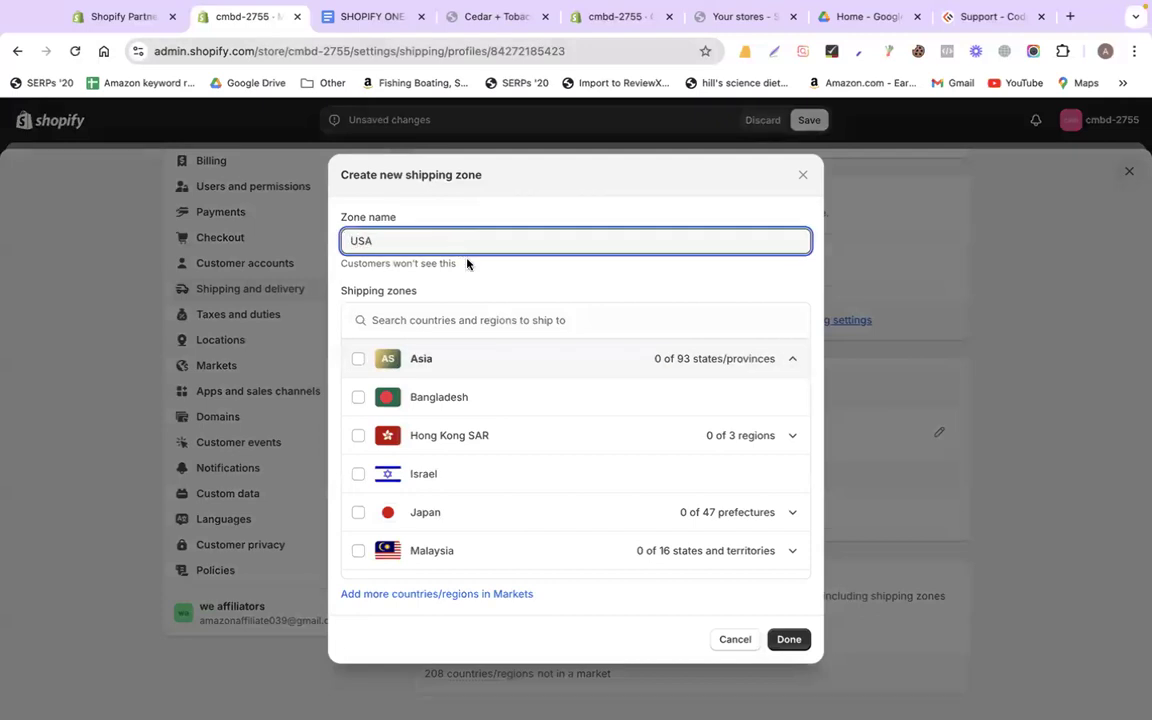
pyautogui.click(491, 319)
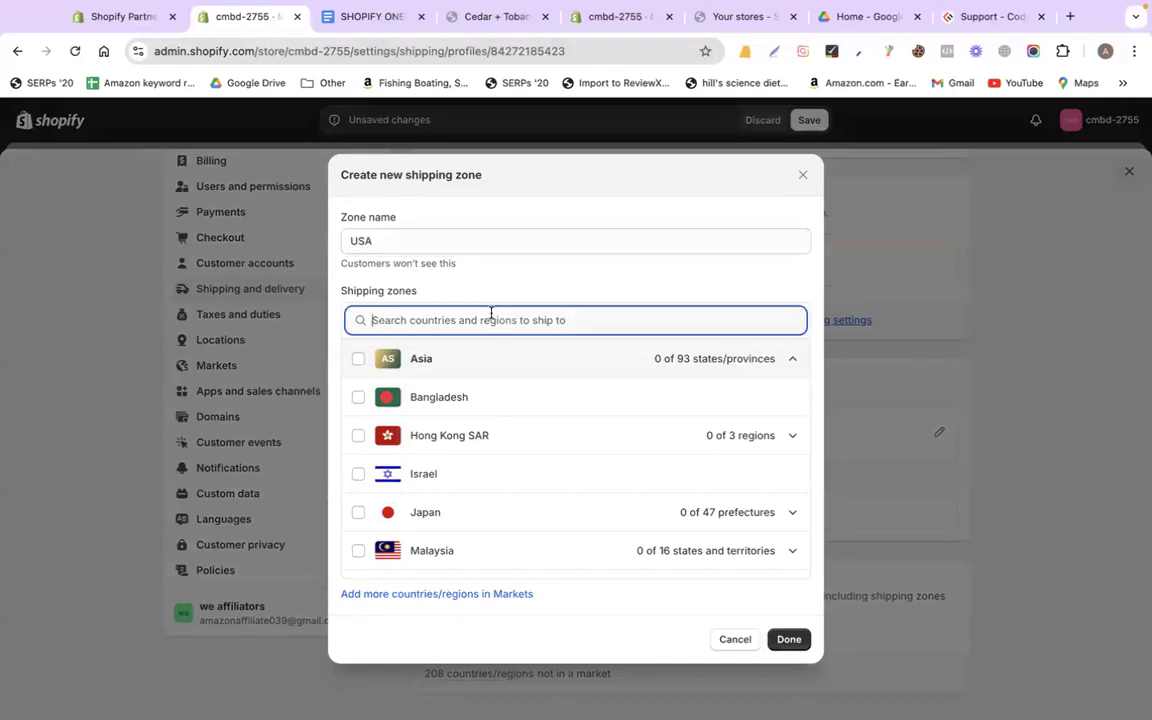
pyautogui.write('united')
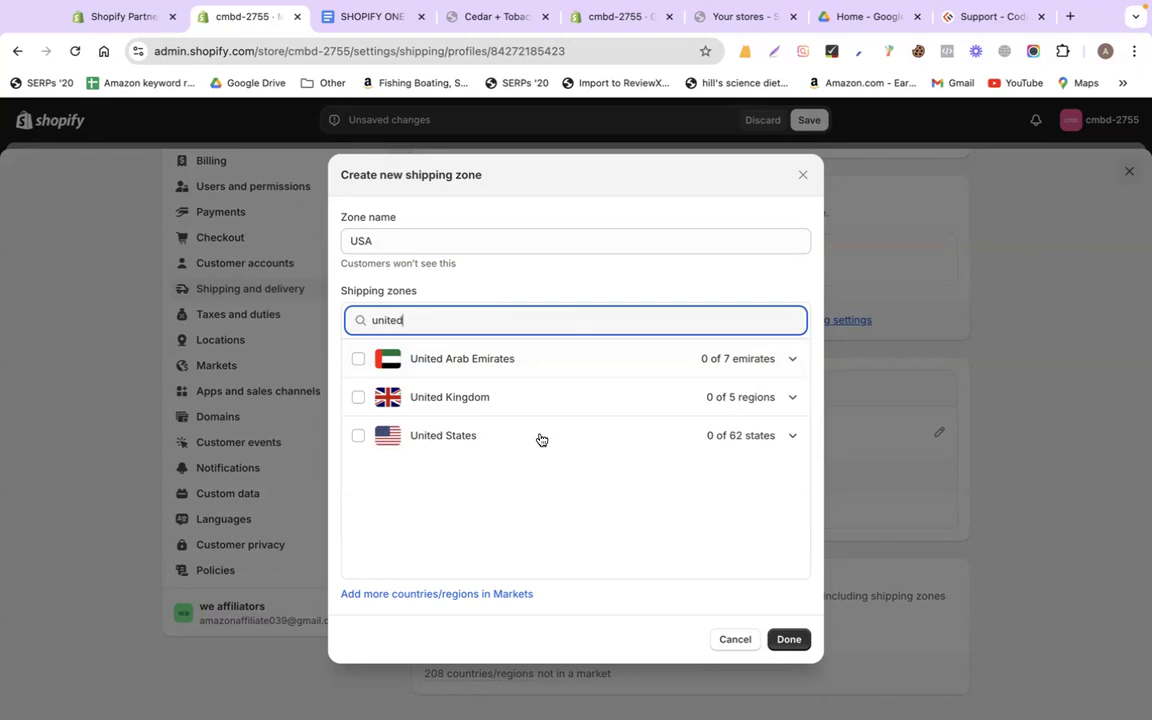
# Include the United States with all 62 states and finish the USA zone
pyautogui.click(358, 437)
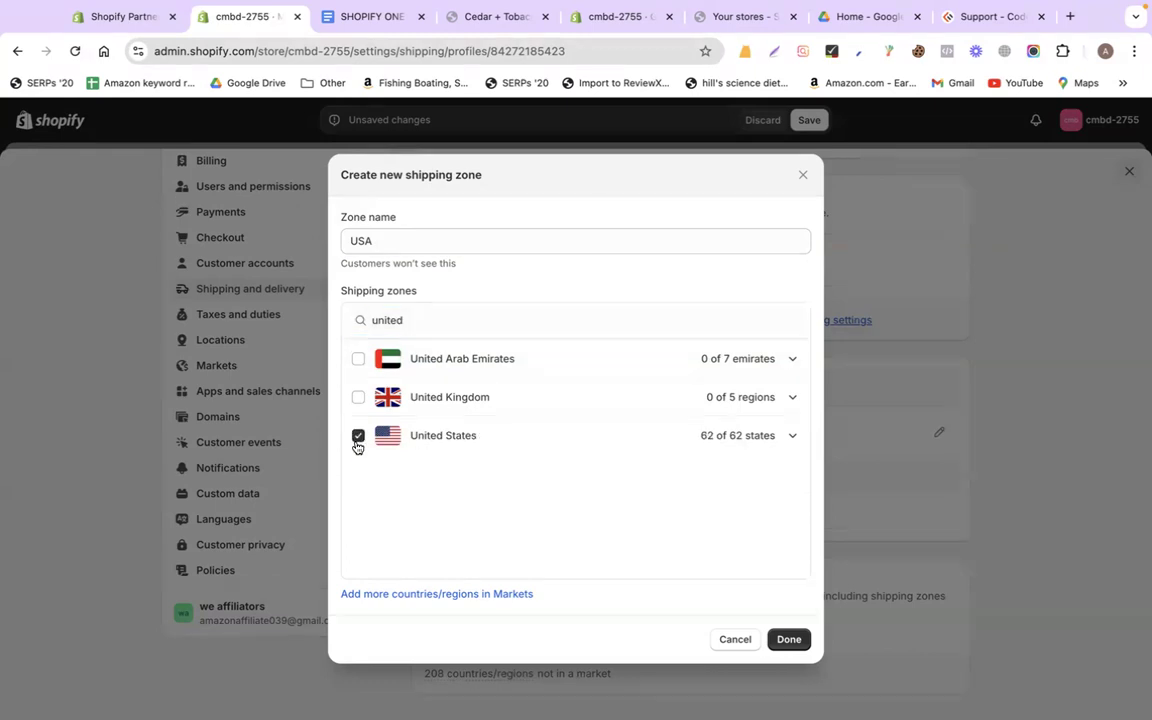
pyautogui.click(357, 440)
pyautogui.click(778, 440)
pyautogui.scroll(-5, 615, 492)
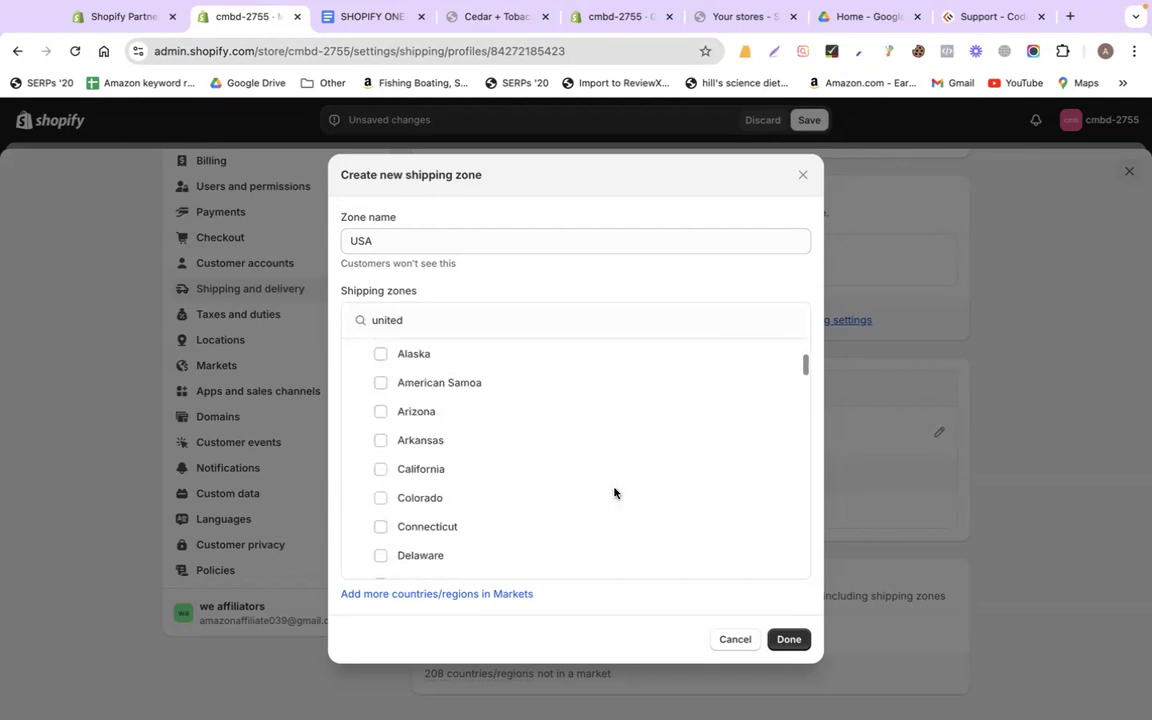
pyautogui.scroll(-6, 615, 492)
pyautogui.scroll(9, 615, 492)
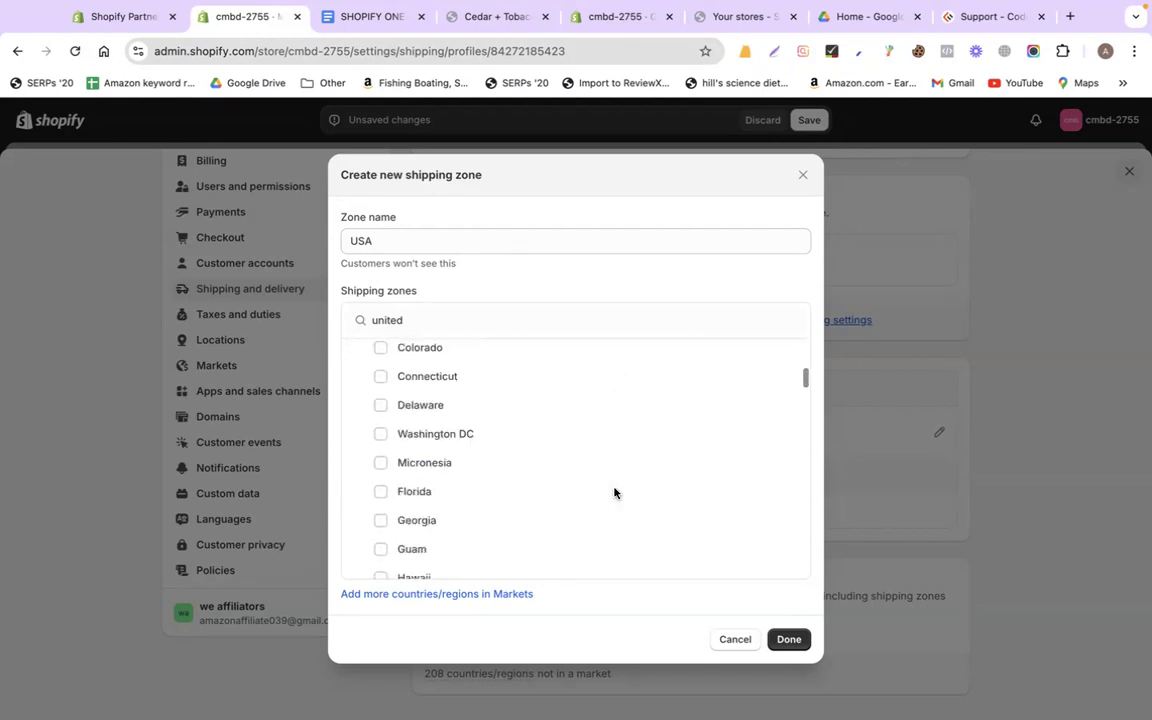
pyautogui.click(380, 529)
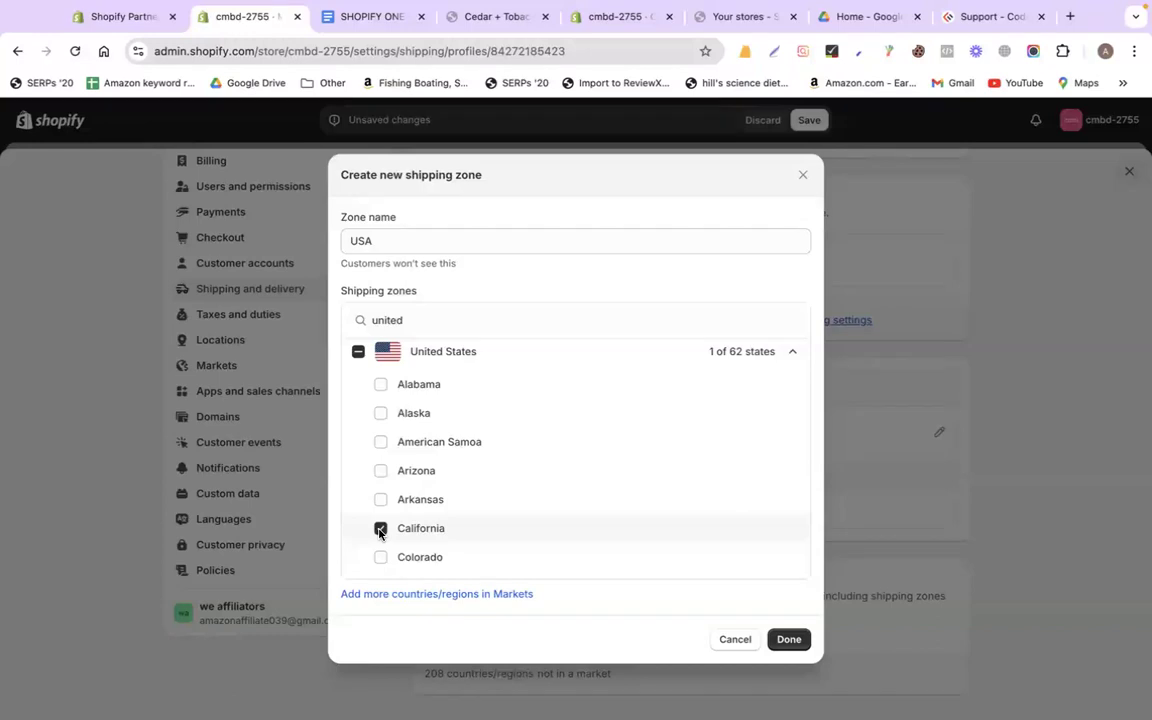
pyautogui.click(380, 529)
pyautogui.click(358, 352)
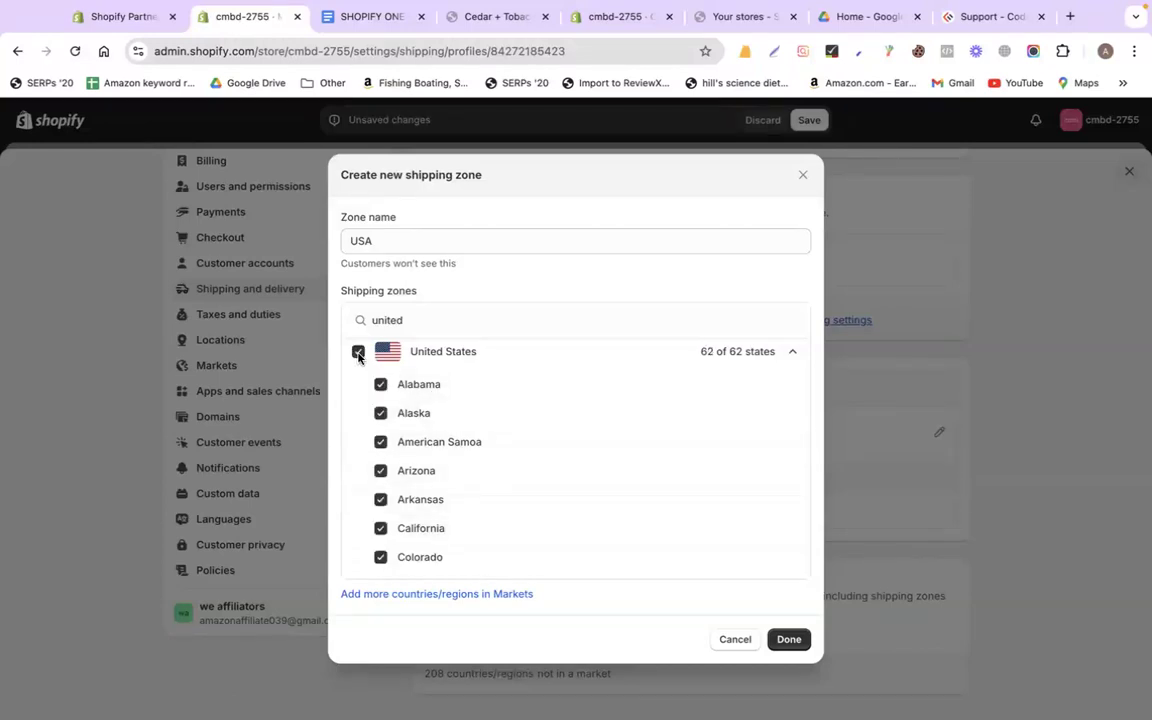
pyautogui.scroll(-10, 480, 445)
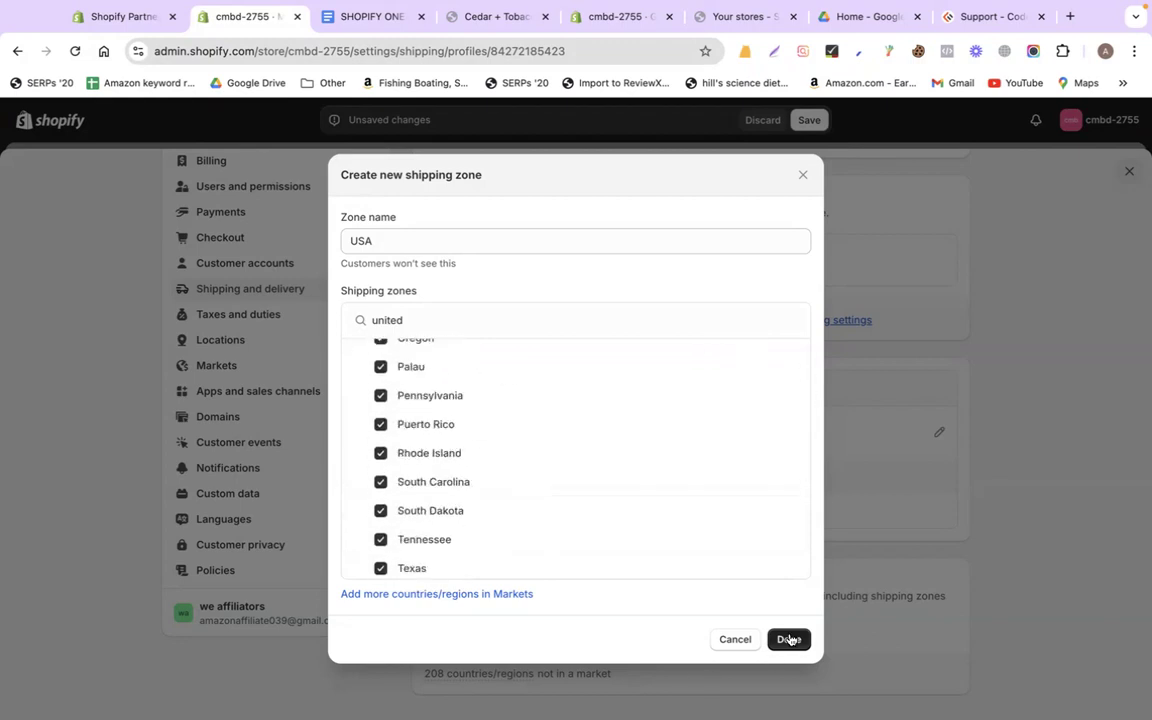
pyautogui.click(789, 639)
pyautogui.scroll(-3, 600, 430)
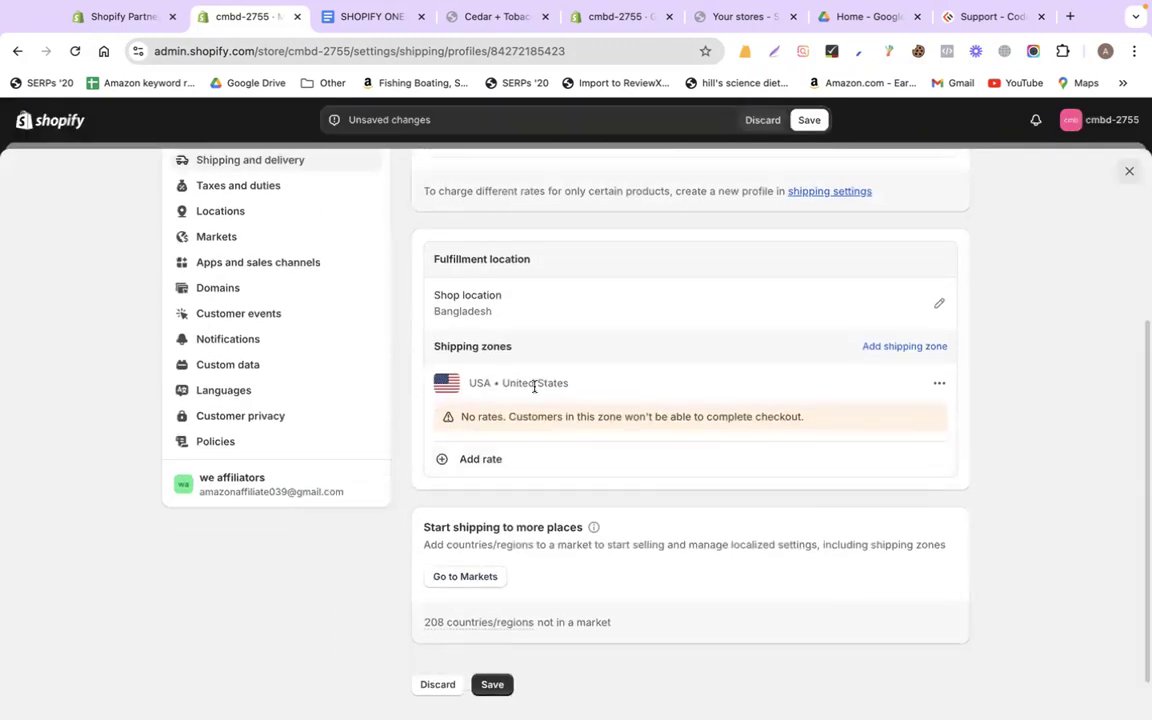
# Add a flat rate to the USA zone priced at $10.00
pyautogui.click(370, 18)
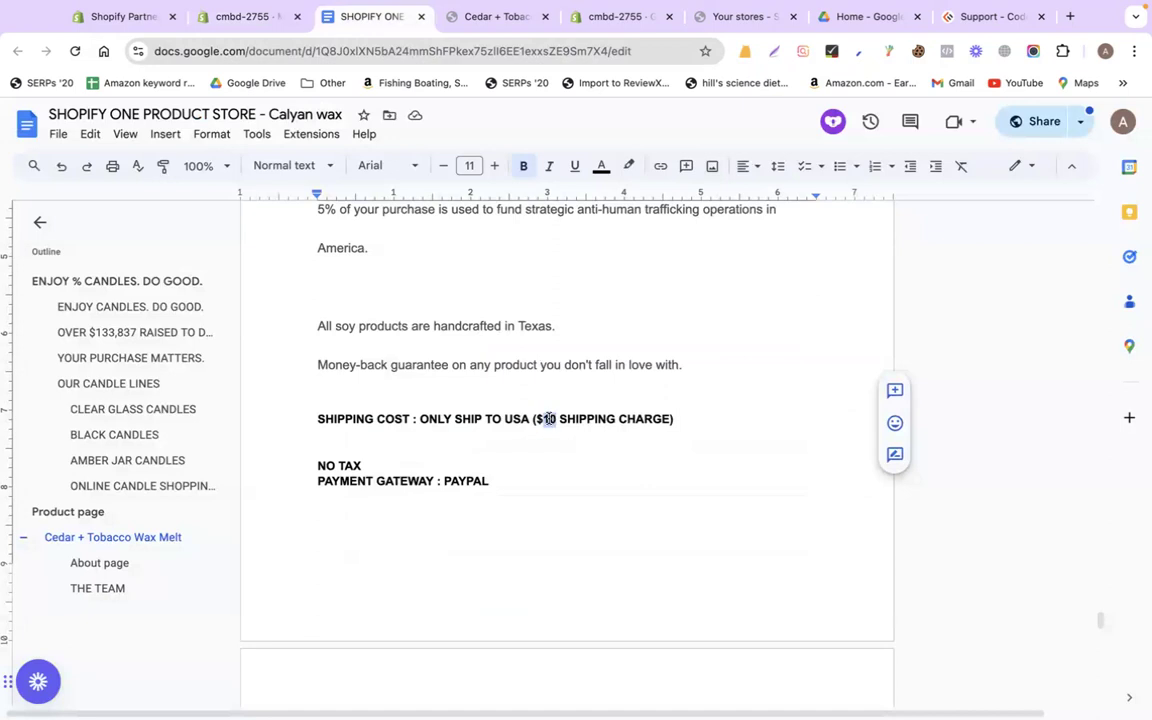
pyautogui.click(245, 18)
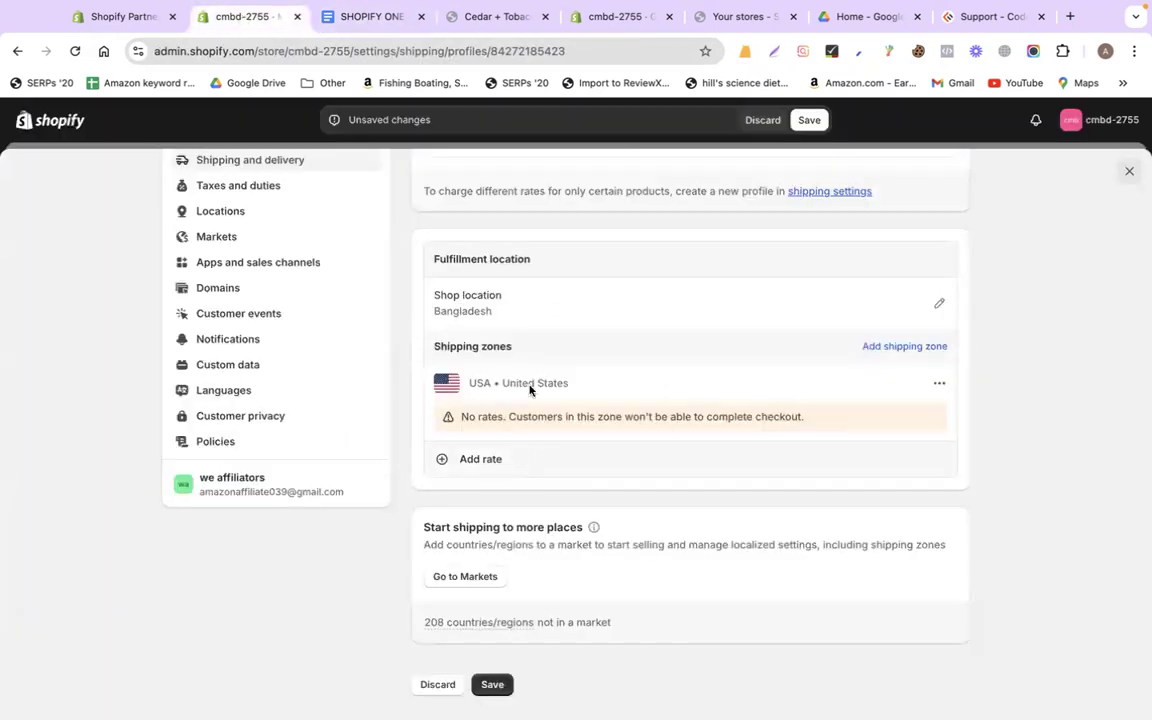
pyautogui.click(479, 463)
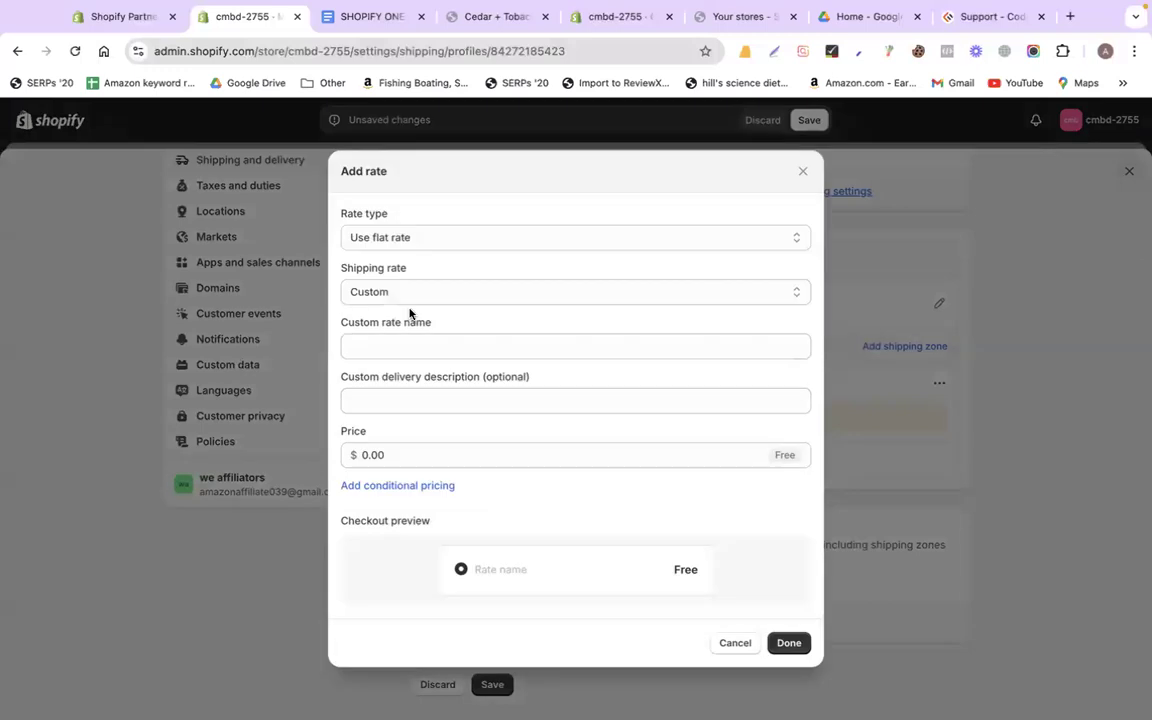
pyautogui.click(400, 240)
pyautogui.click(445, 232)
pyautogui.click(398, 447)
pyautogui.write('10')
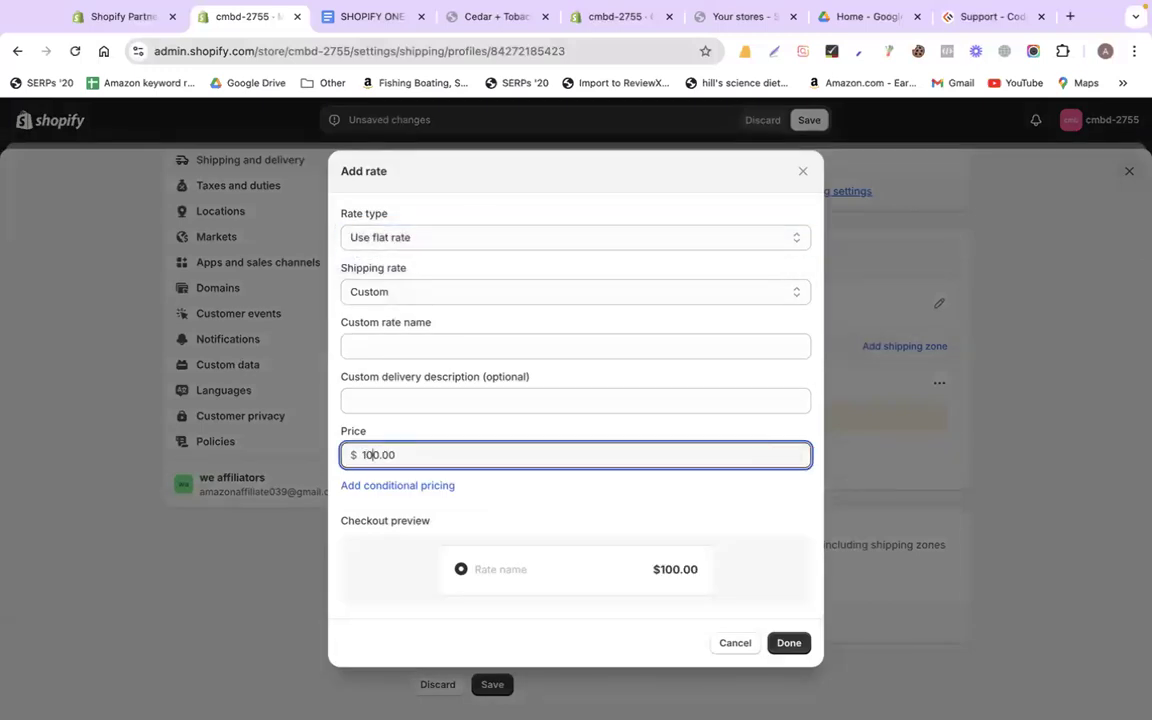
pyautogui.press('BackSpace')
pyautogui.click(790, 646)
# Name the USA rate 'Standard Shipping' and confirm it
pyautogui.click(411, 336)
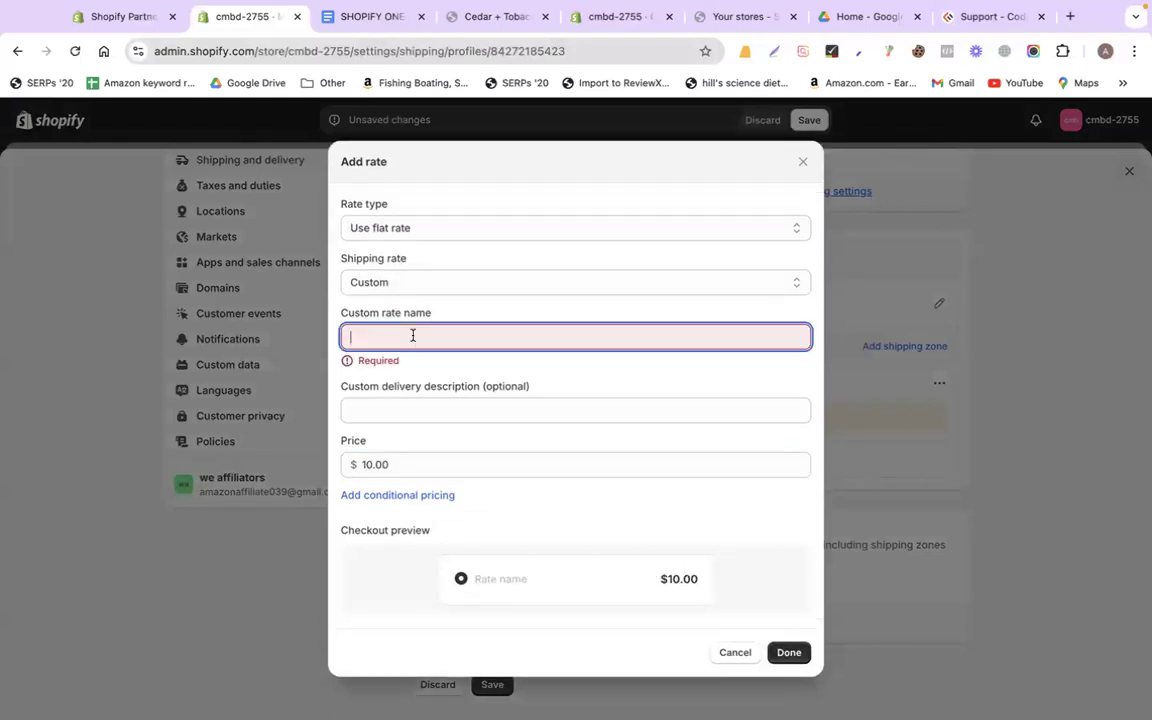
pyautogui.write('standard shipping')
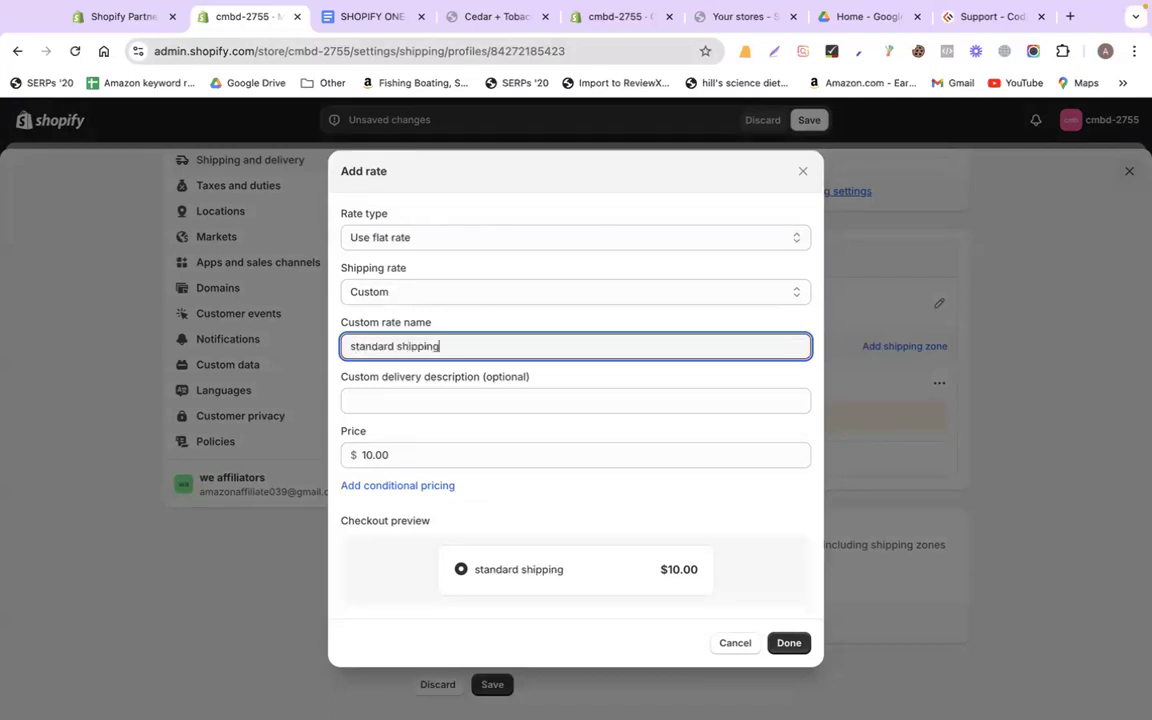
pyautogui.press('super+a')
pyautogui.press('Left')
pyautogui.write('S')
pyautogui.hotkey('shift', 'Right')
pyautogui.write('S')
pyautogui.click(793, 643)
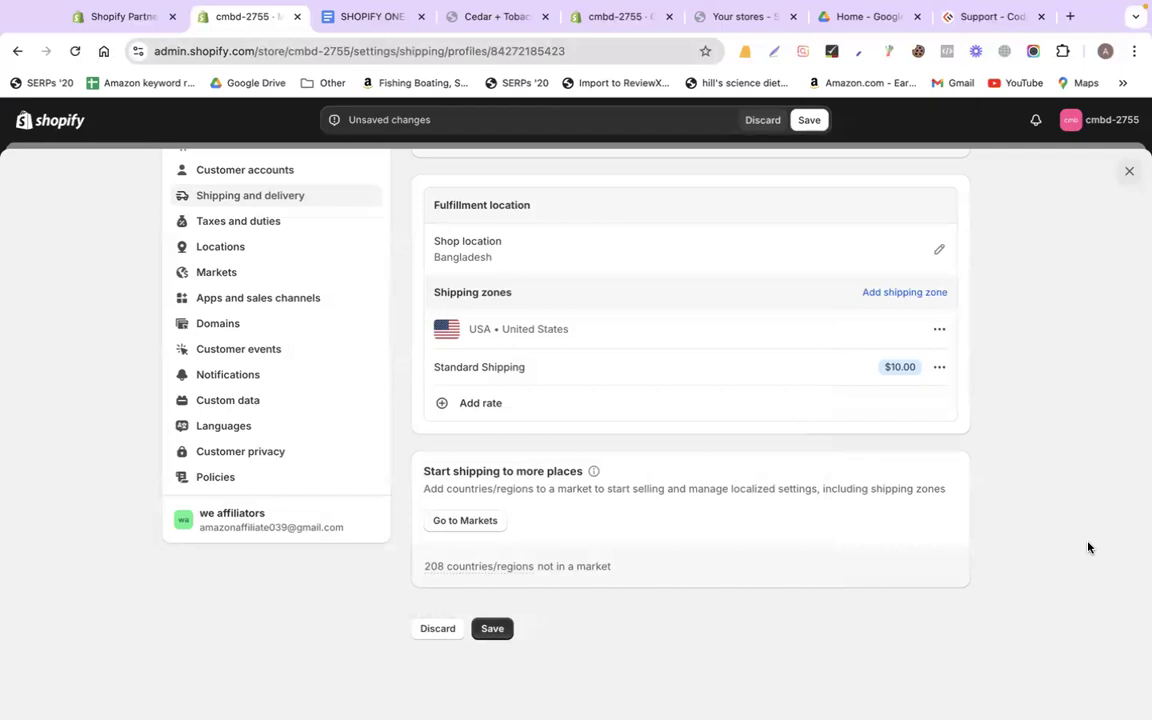
# Save the profile, then add a Canada zone covering all 13 provinces
pyautogui.click(492, 628)
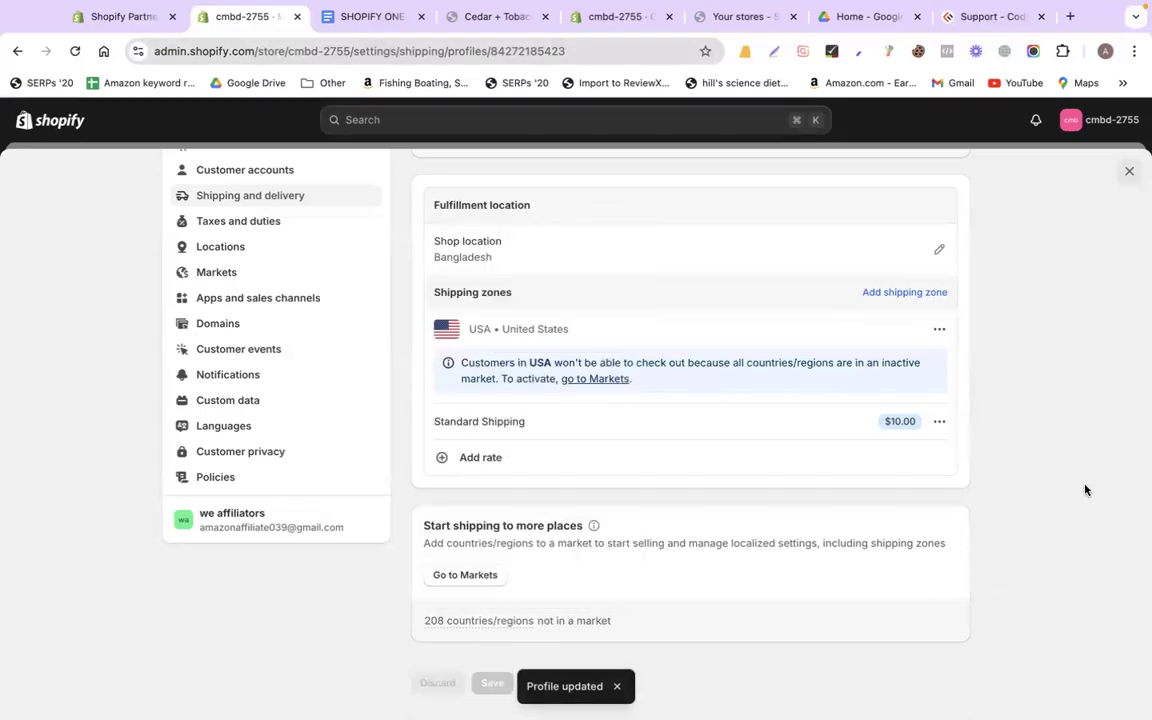
pyautogui.click(905, 293)
pyautogui.click(513, 242)
pyautogui.write('Canada')
pyautogui.click(514, 320)
pyautogui.write('canad')
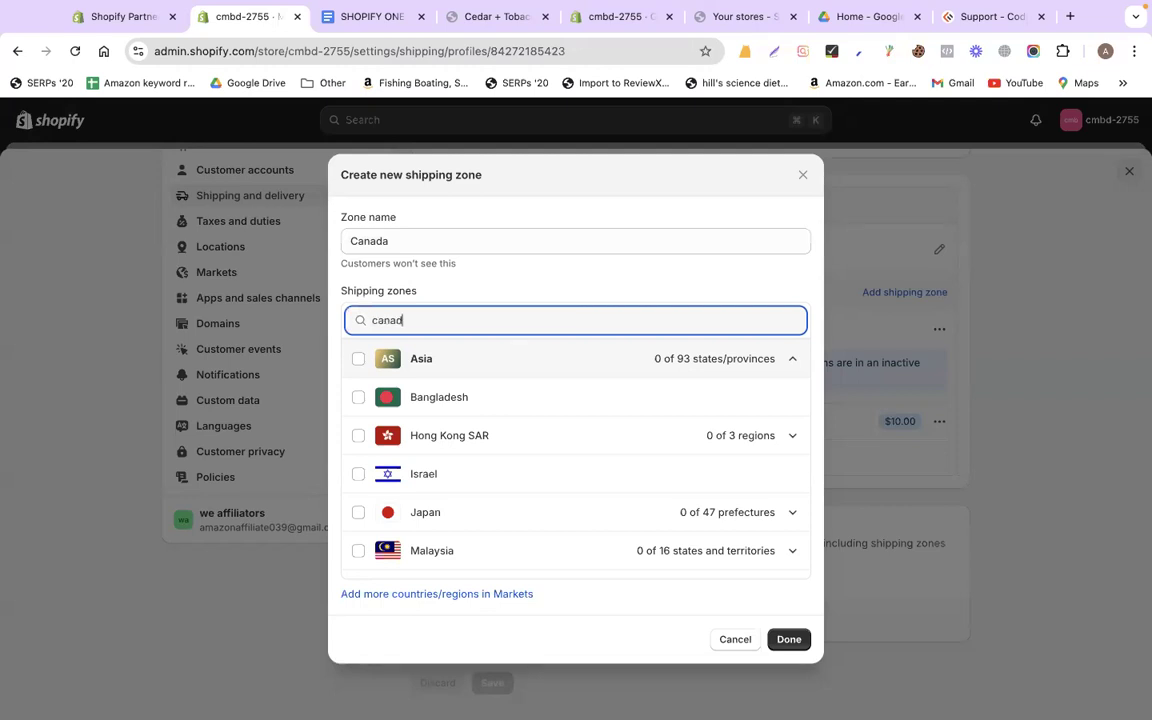
pyautogui.write('a')
pyautogui.click(358, 358)
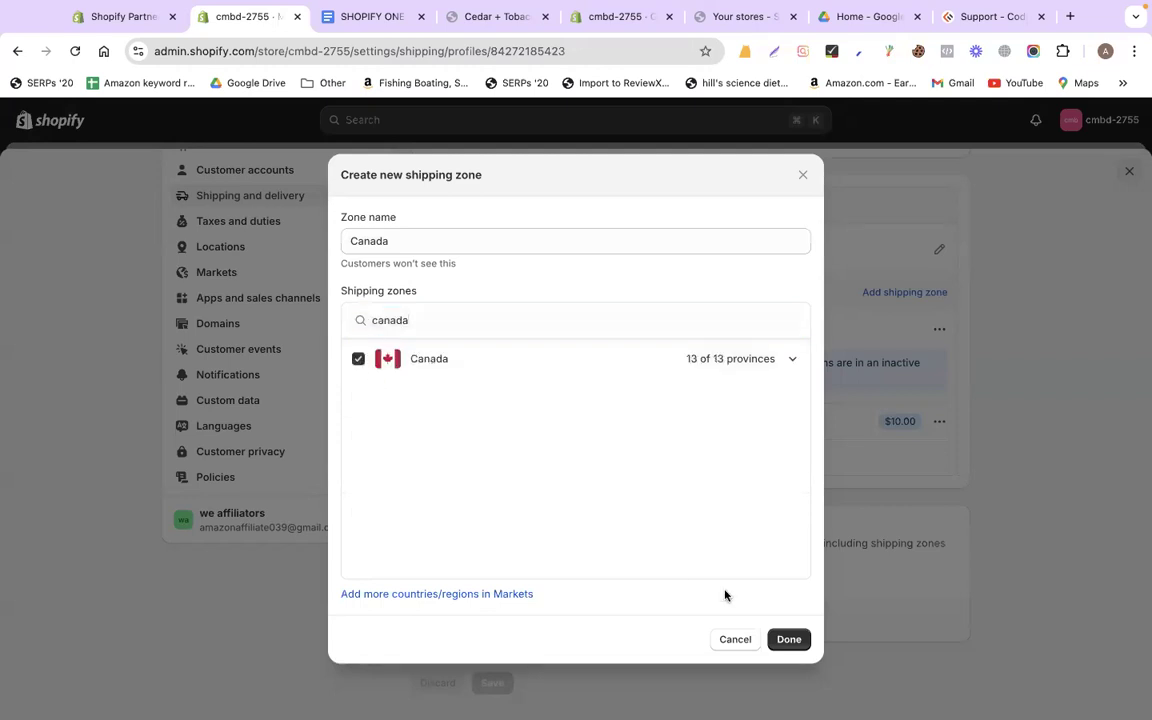
pyautogui.click(777, 641)
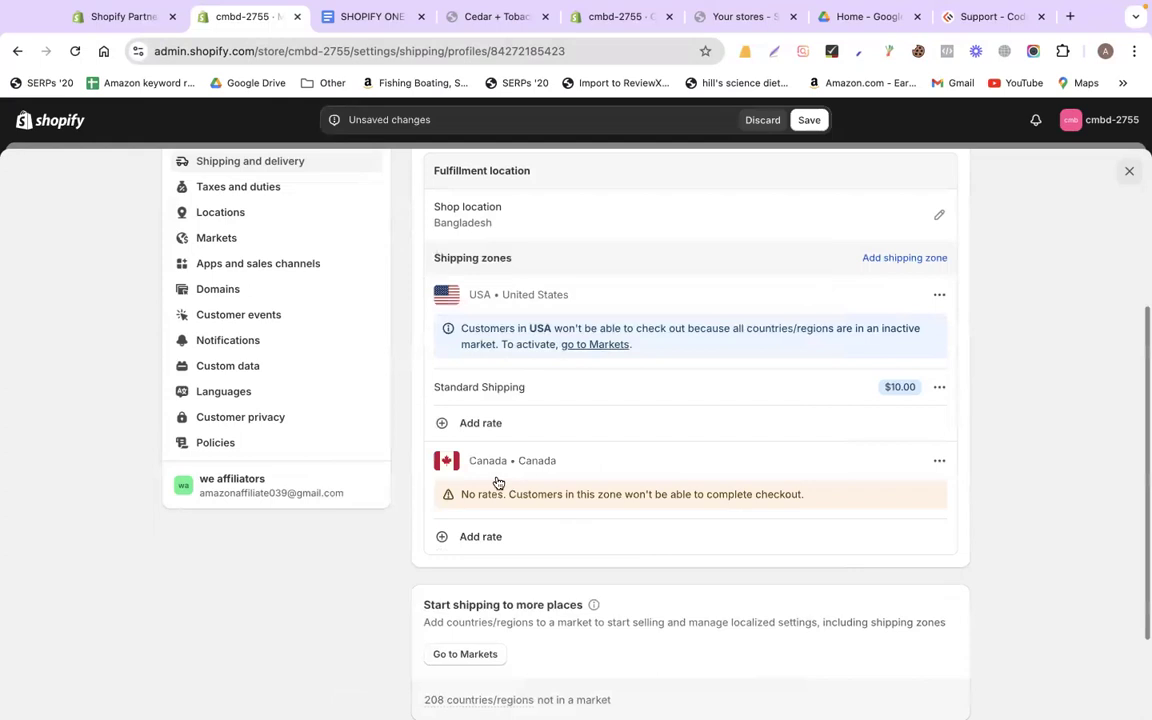
pyautogui.scroll(-1, 480, 477)
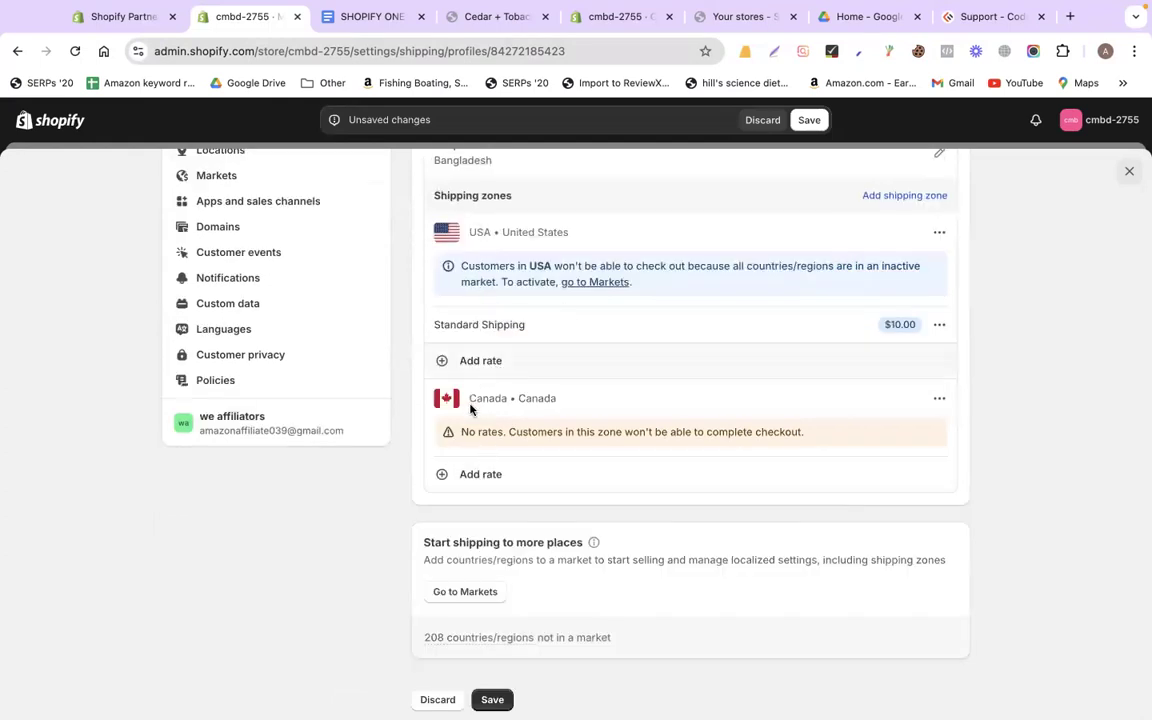
# Give the Canada zone a flat $5.00 rate named 'Standard Shipping'
pyautogui.click(485, 474)
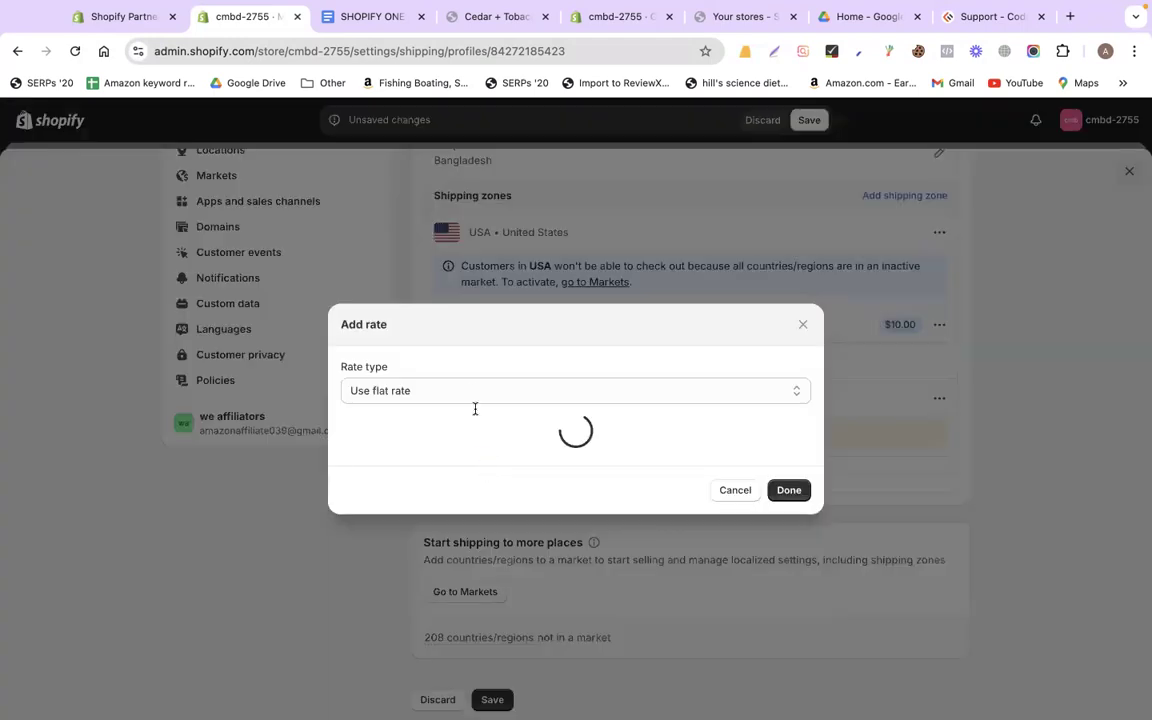
pyautogui.click(419, 342)
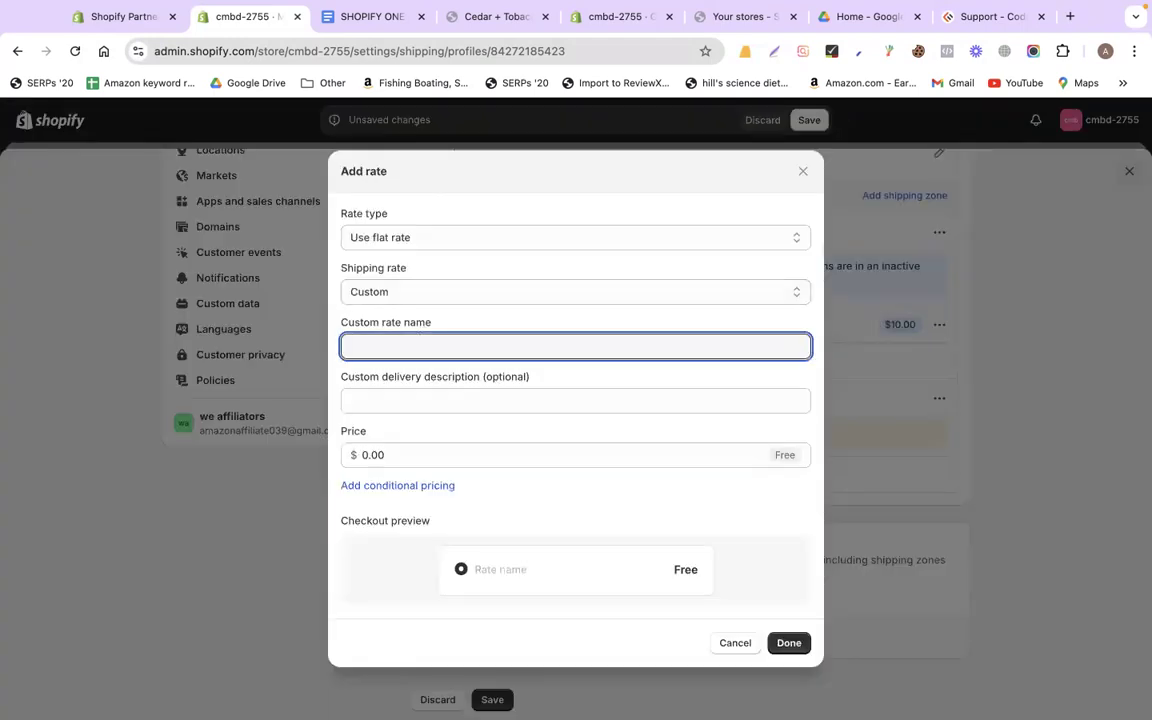
pyautogui.write('Standard Sh')
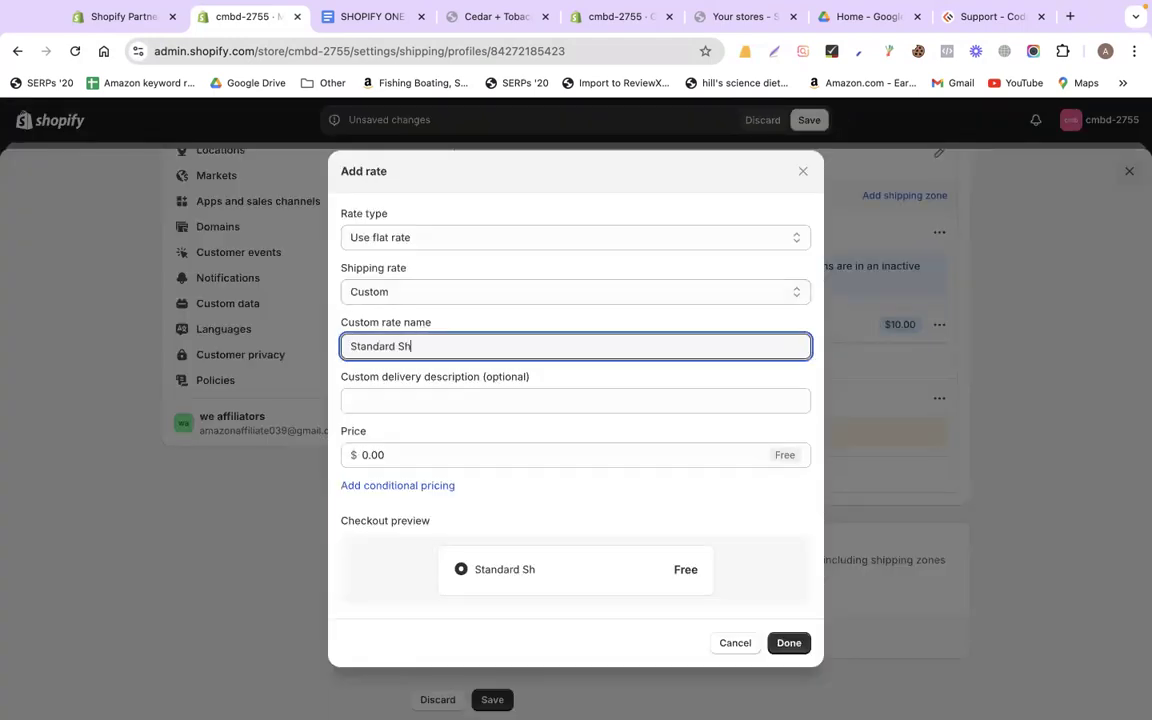
pyautogui.write('ipping')
pyautogui.click(403, 460)
pyautogui.write('5')
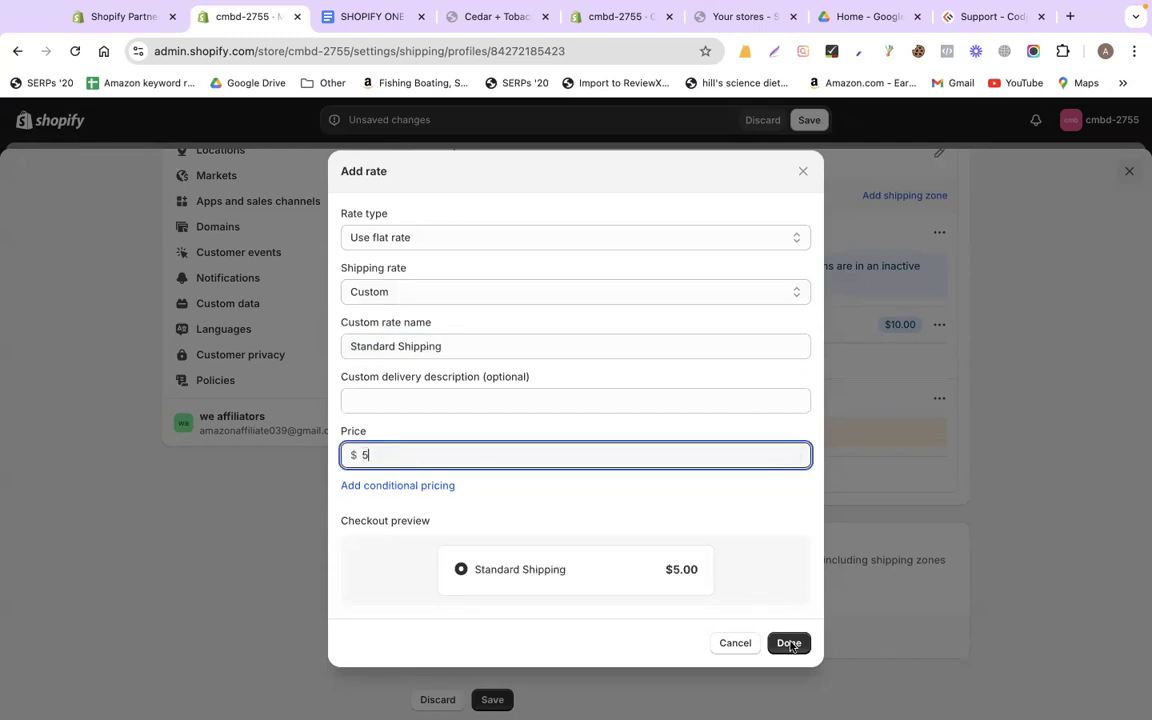
pyautogui.click(788, 643)
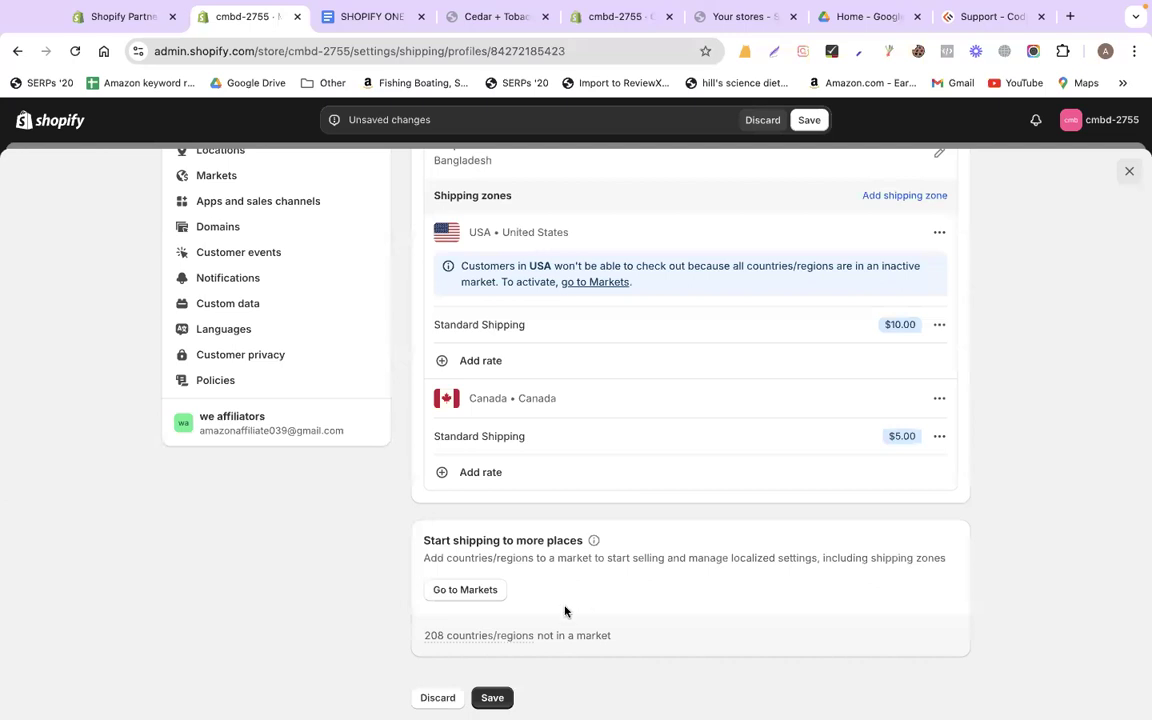
pyautogui.scroll(-2, 566, 609)
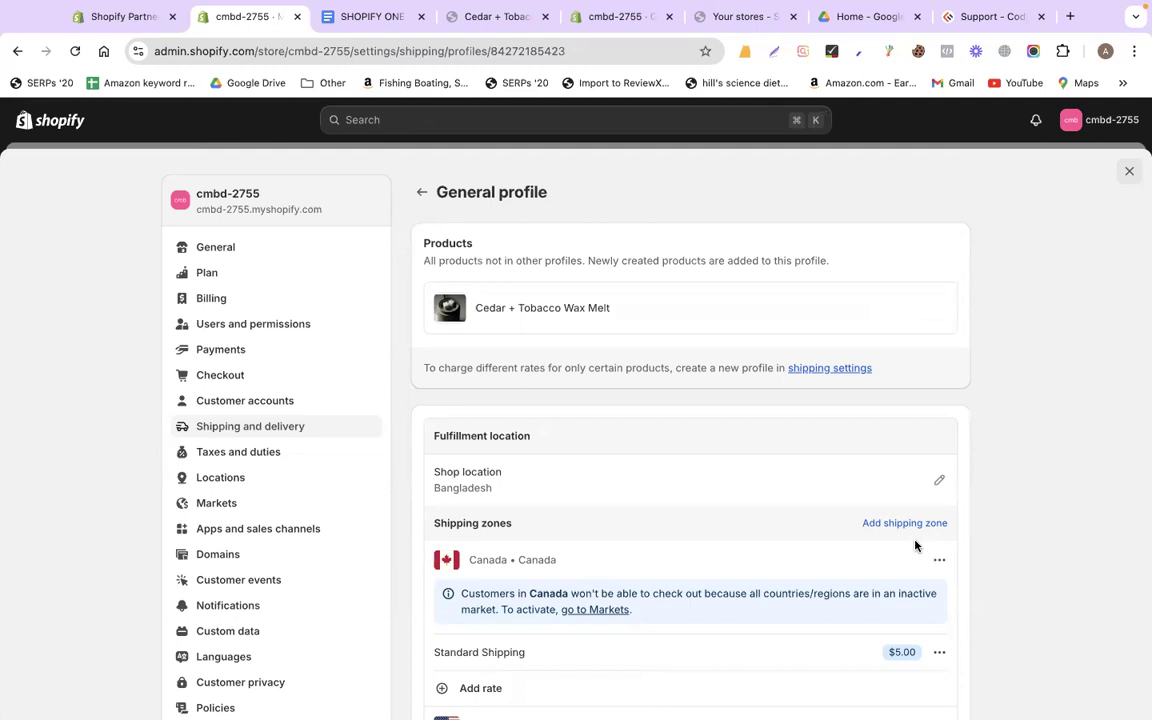
# Review the General profile's Canada $5.00 and USA $10.00 rates, then close settings
pyautogui.scroll(-3, 1051, 555)
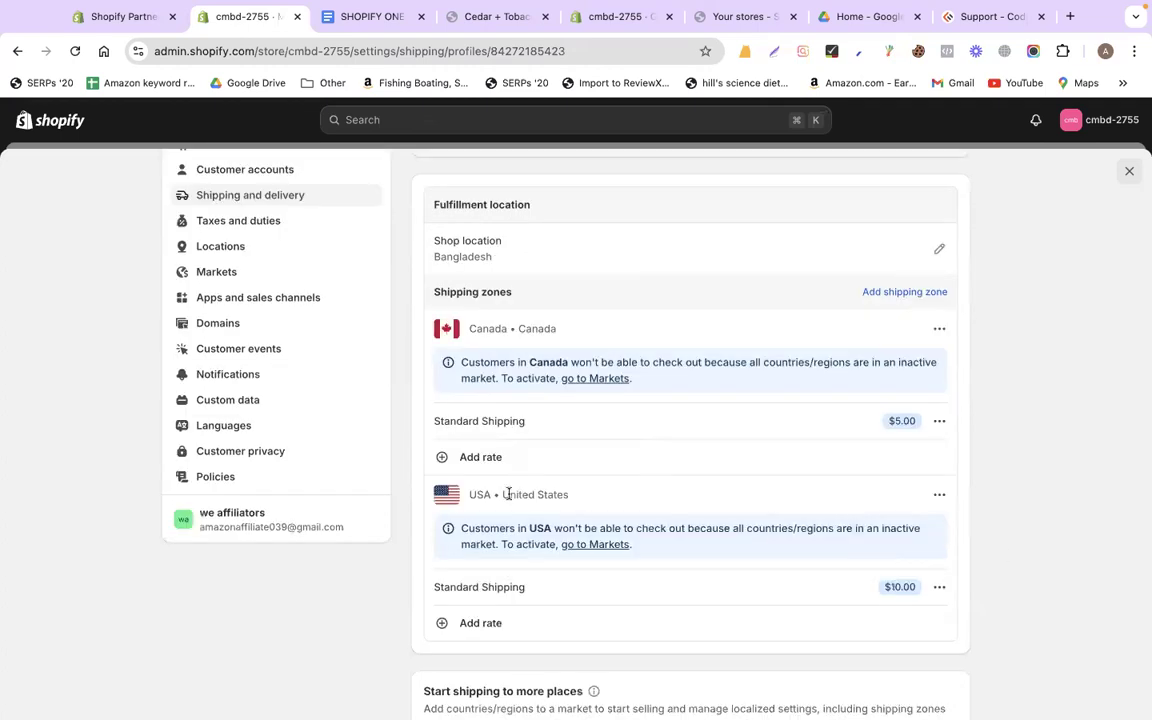
pyautogui.scroll(-1, 495, 600)
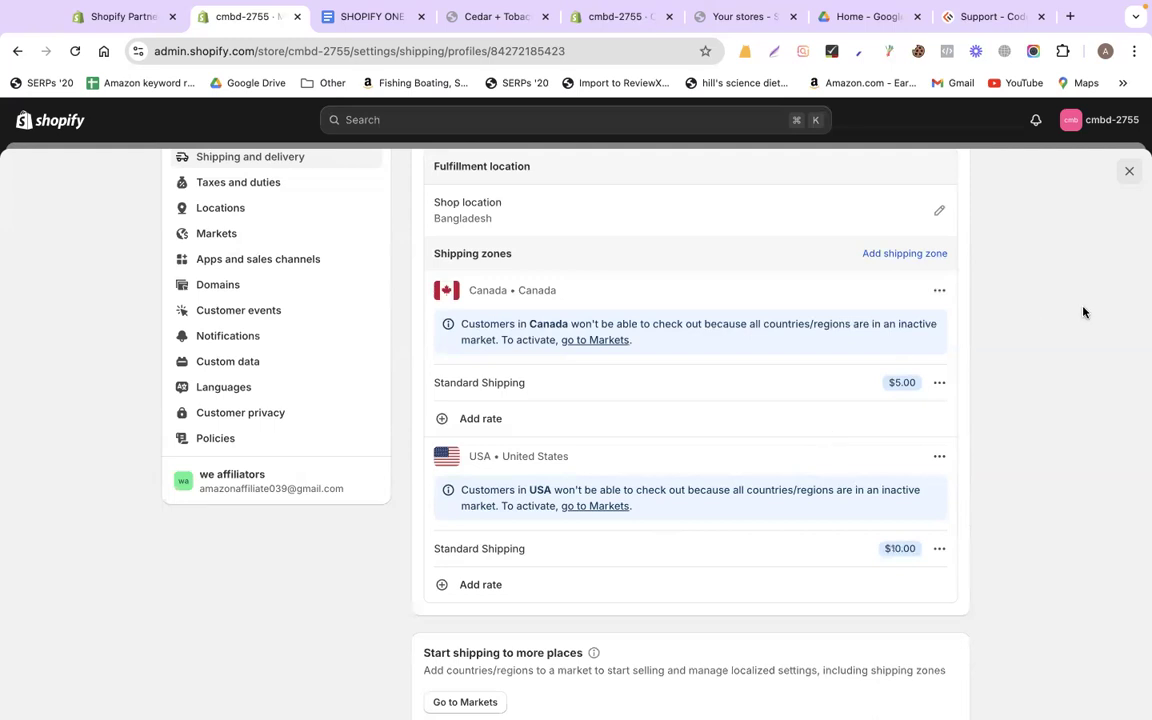
pyautogui.scroll(5, 1083, 312)
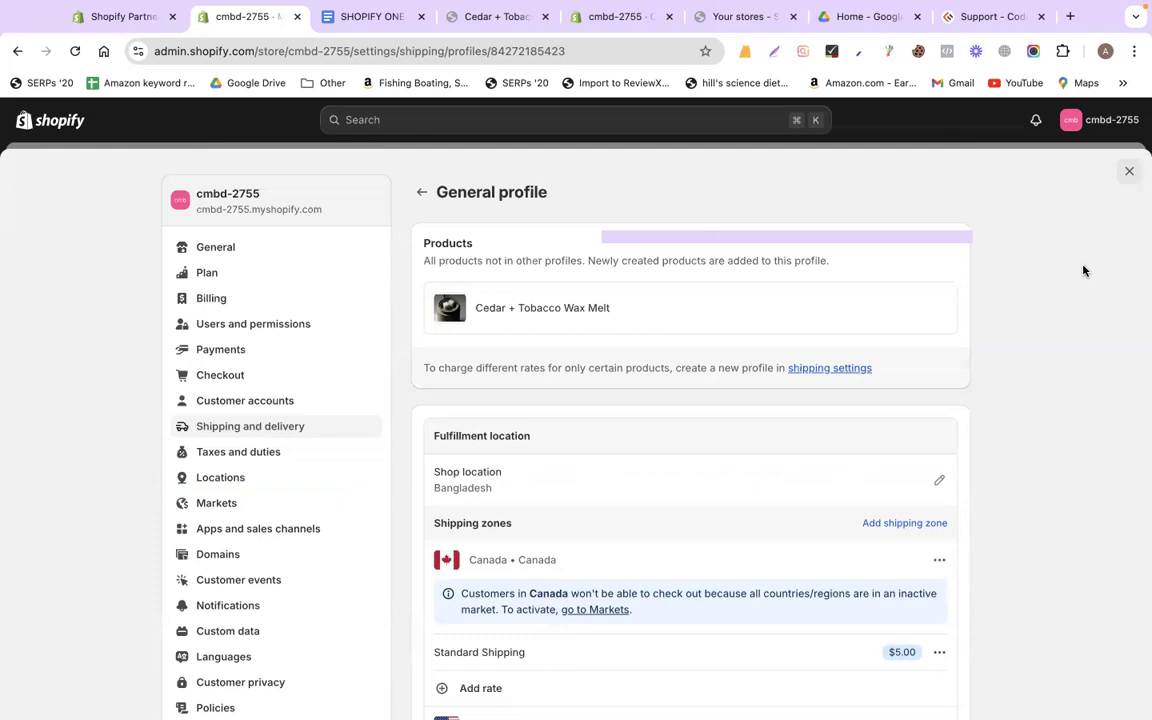
pyautogui.scroll(-5, 1083, 270)
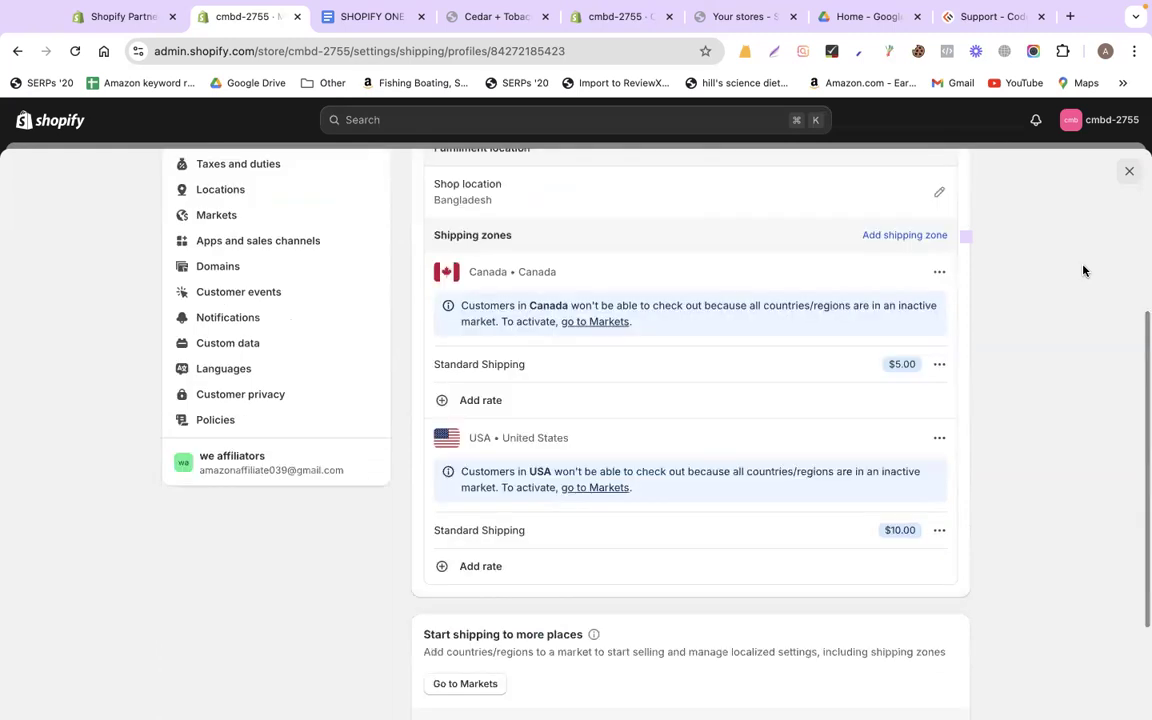
pyautogui.scroll(3, 1083, 270)
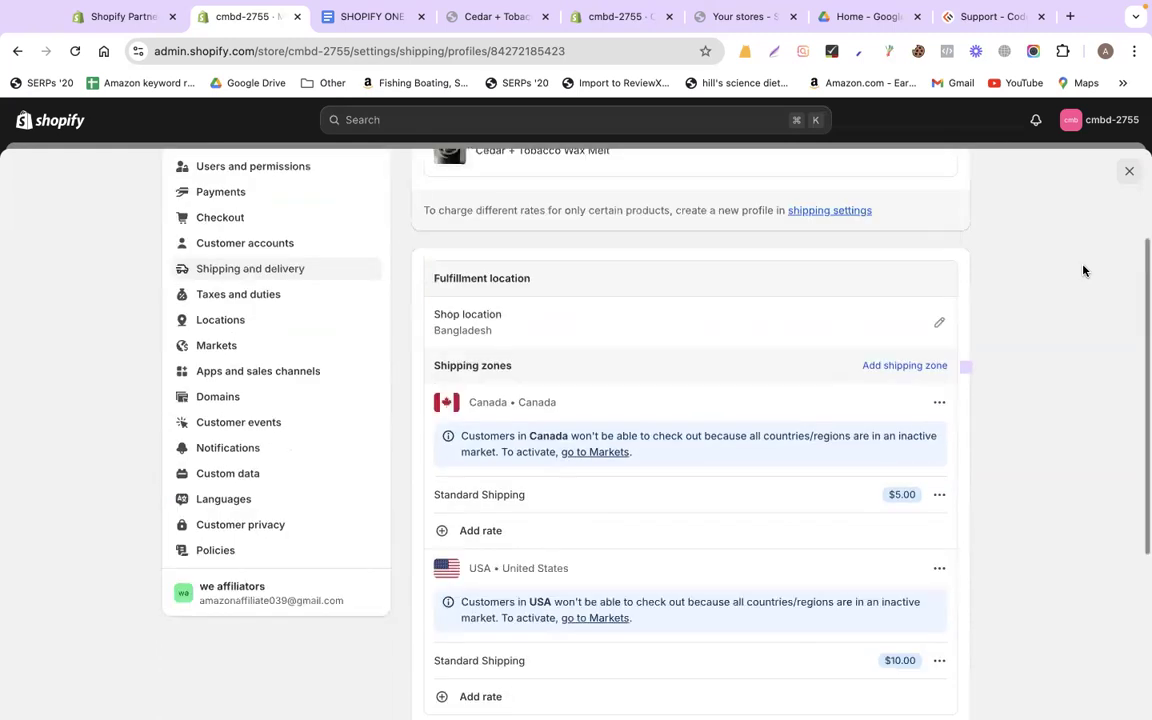
pyautogui.scroll(3, 1083, 270)
pyautogui.scroll(-5, 1083, 270)
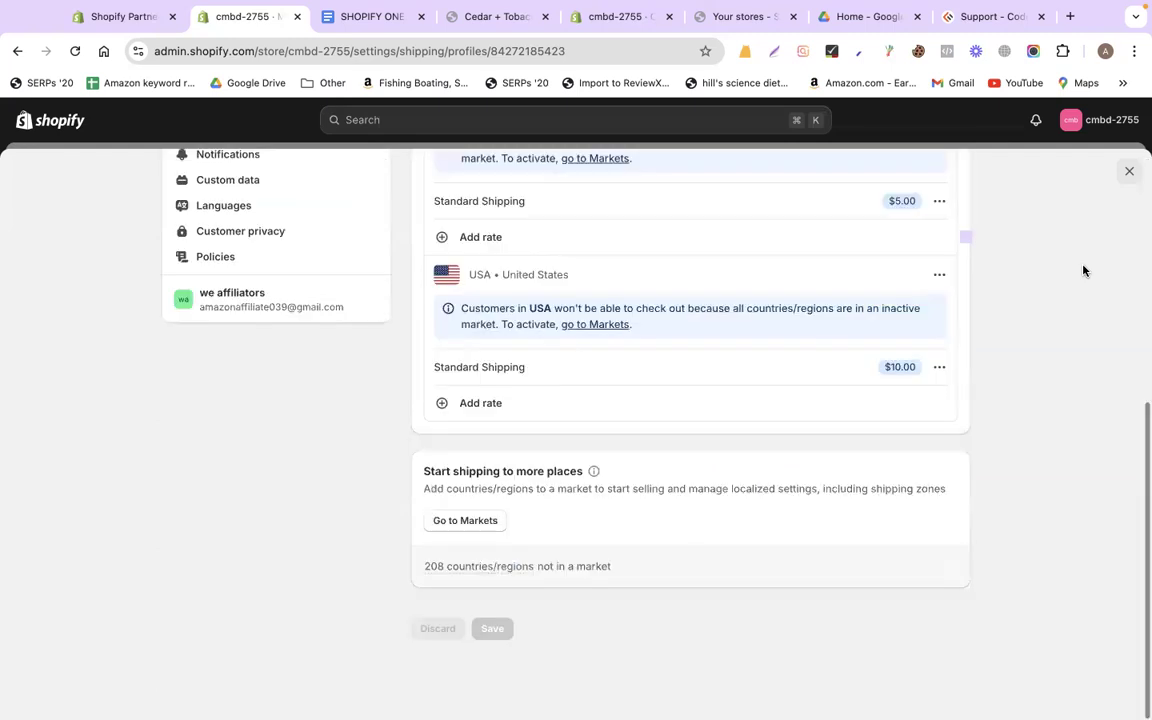
pyautogui.scroll(5, 897, 355)
pyautogui.click(840, 370)
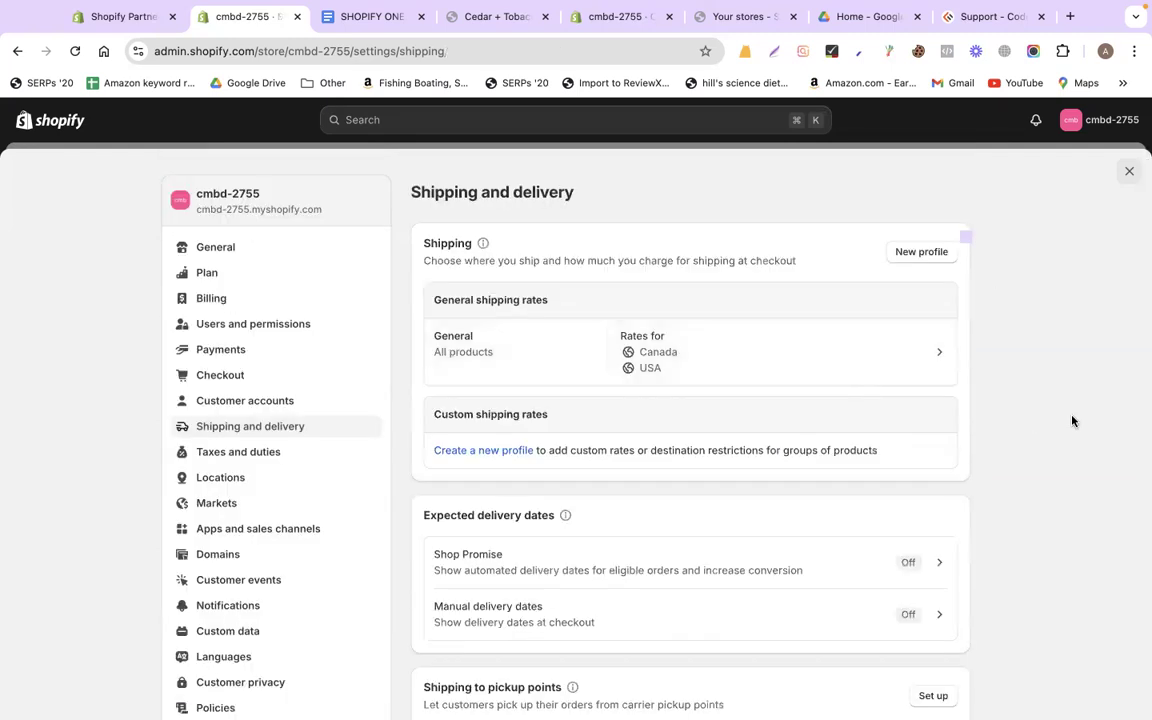
pyautogui.scroll(-5, 1072, 420)
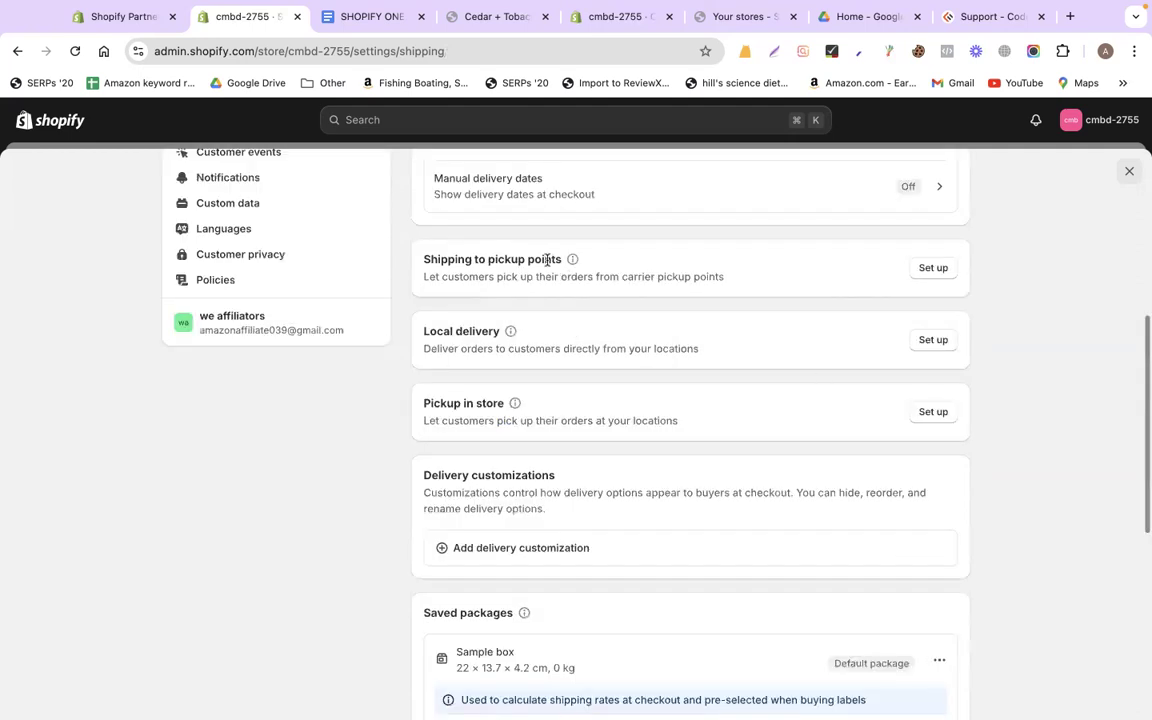
pyautogui.scroll(5, 1018, 224)
pyautogui.click(1129, 171)
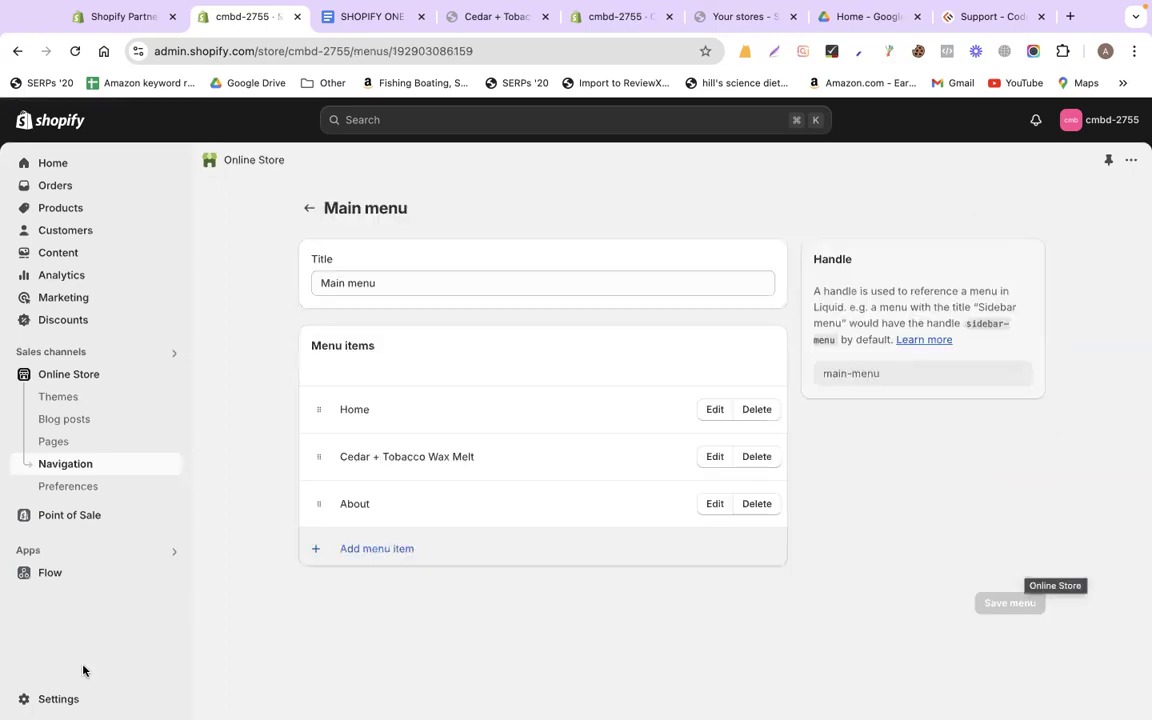
# Reopen the General shipping profile to recheck its rates, then close settings again
pyautogui.click(58, 698)
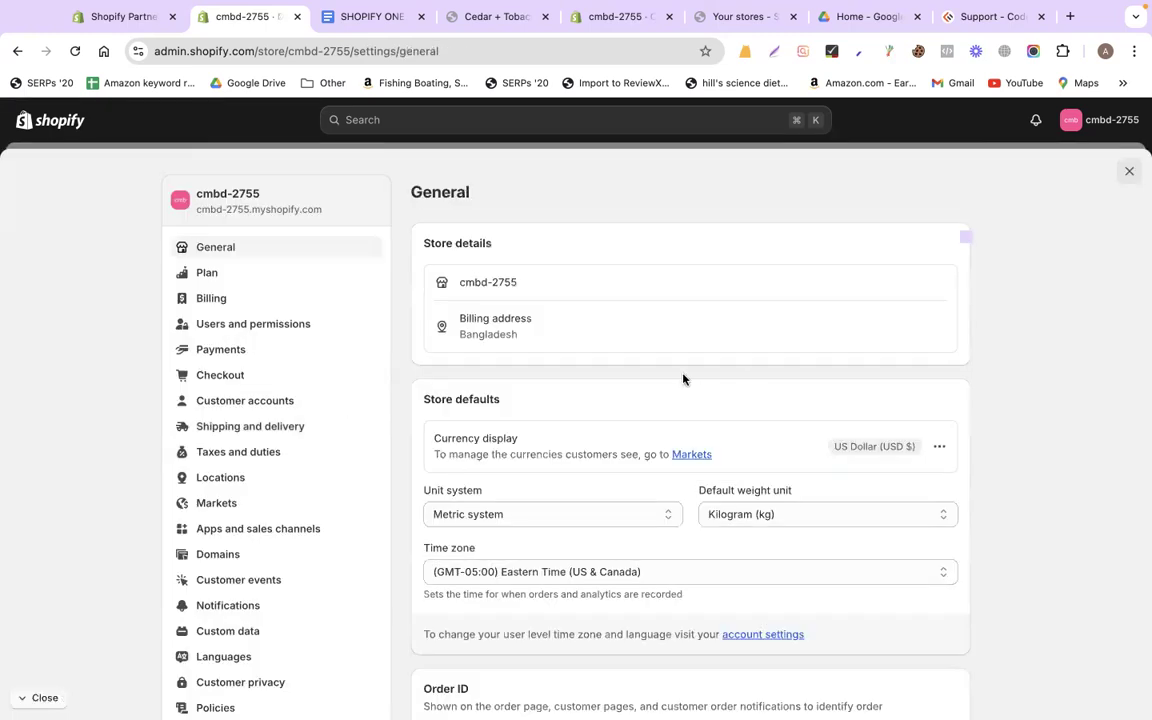
pyautogui.click(255, 426)
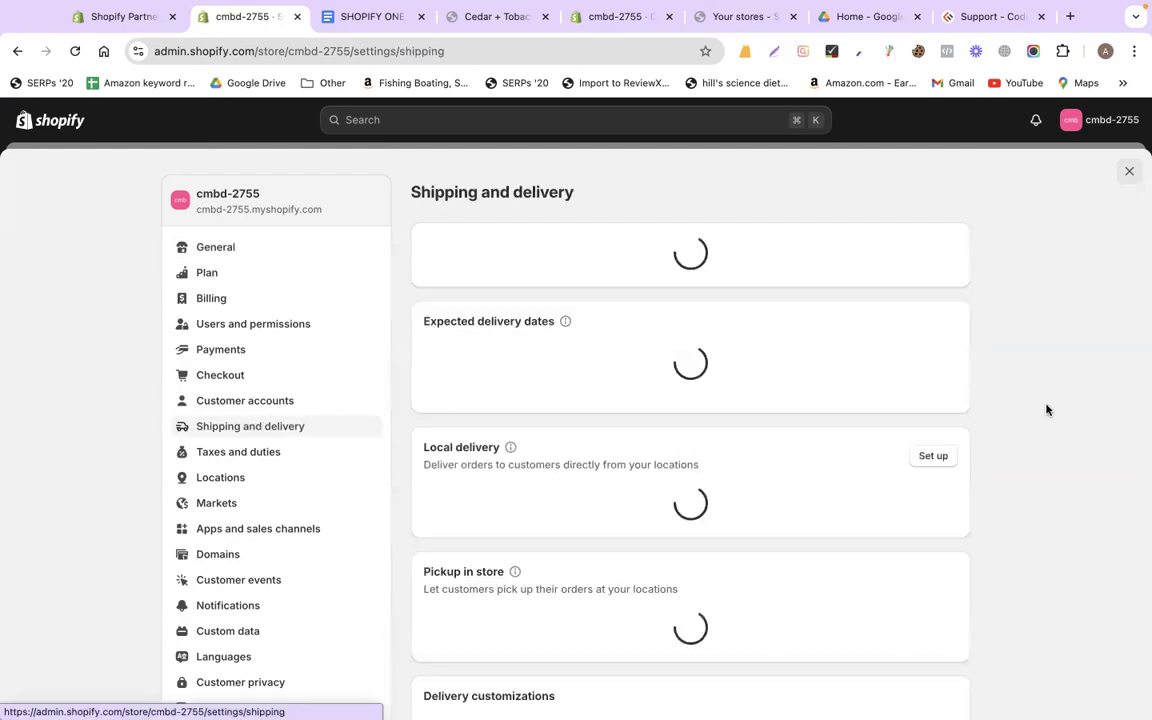
pyautogui.scroll(-3, 1046, 409)
pyautogui.scroll(3, 1046, 409)
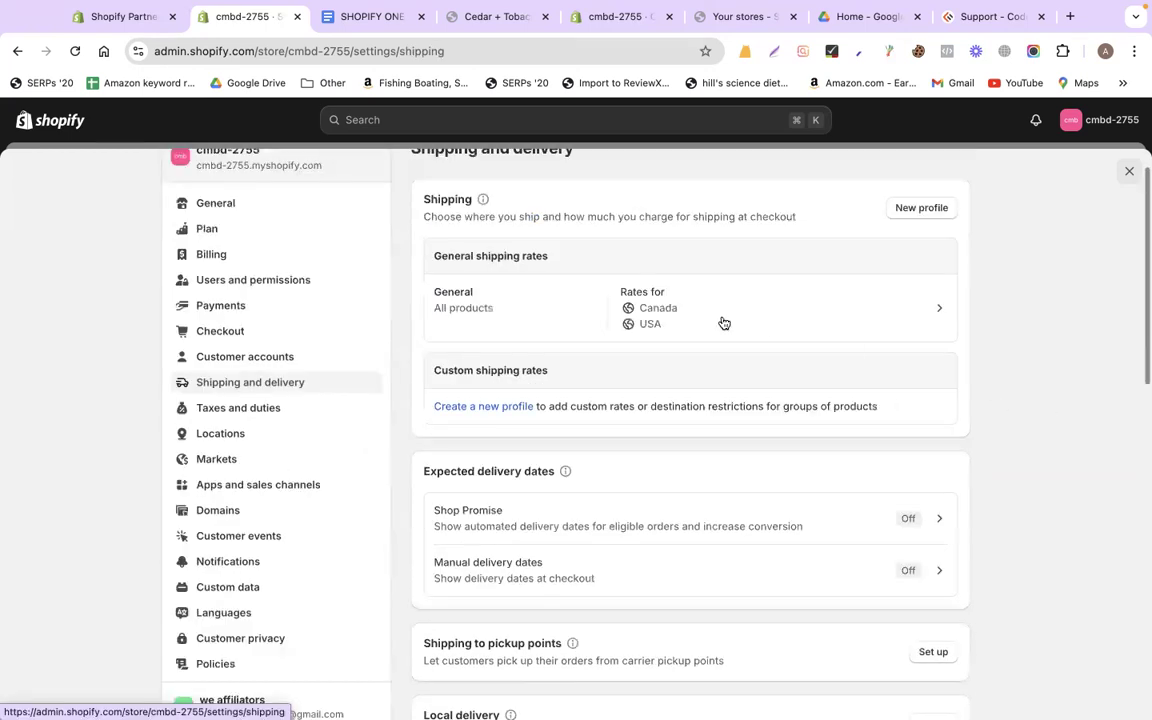
pyautogui.click(678, 323)
pyautogui.scroll(-1, 1066, 434)
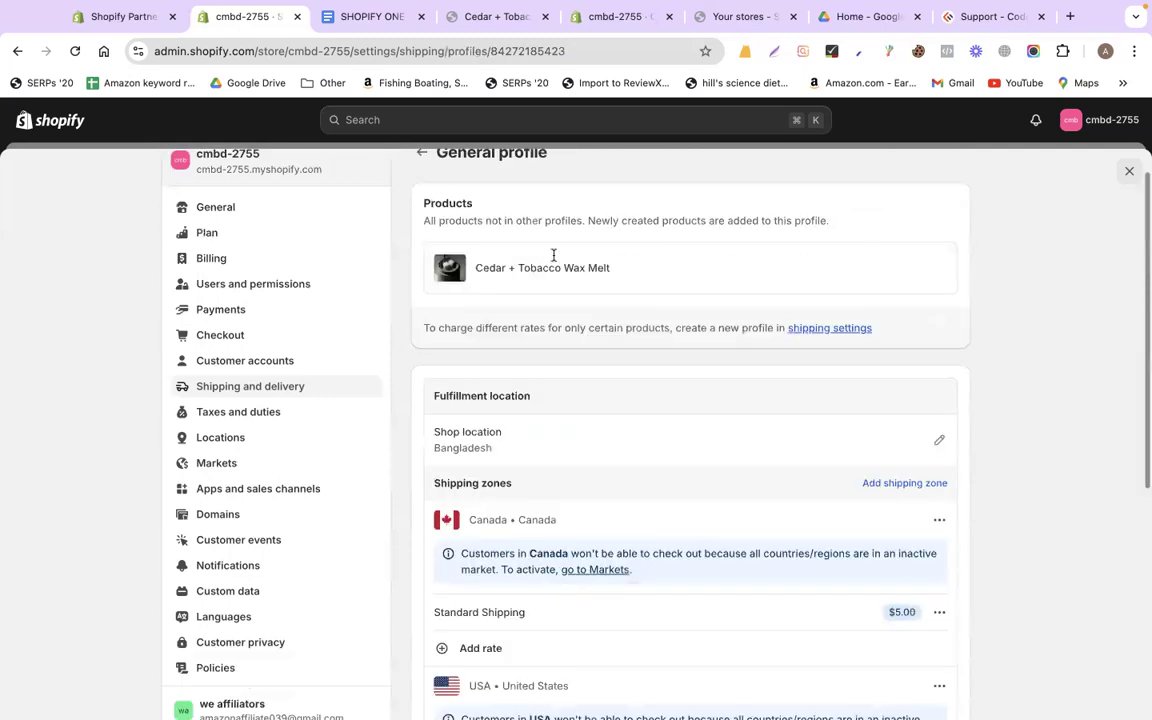
pyautogui.scroll(-3, 550, 505)
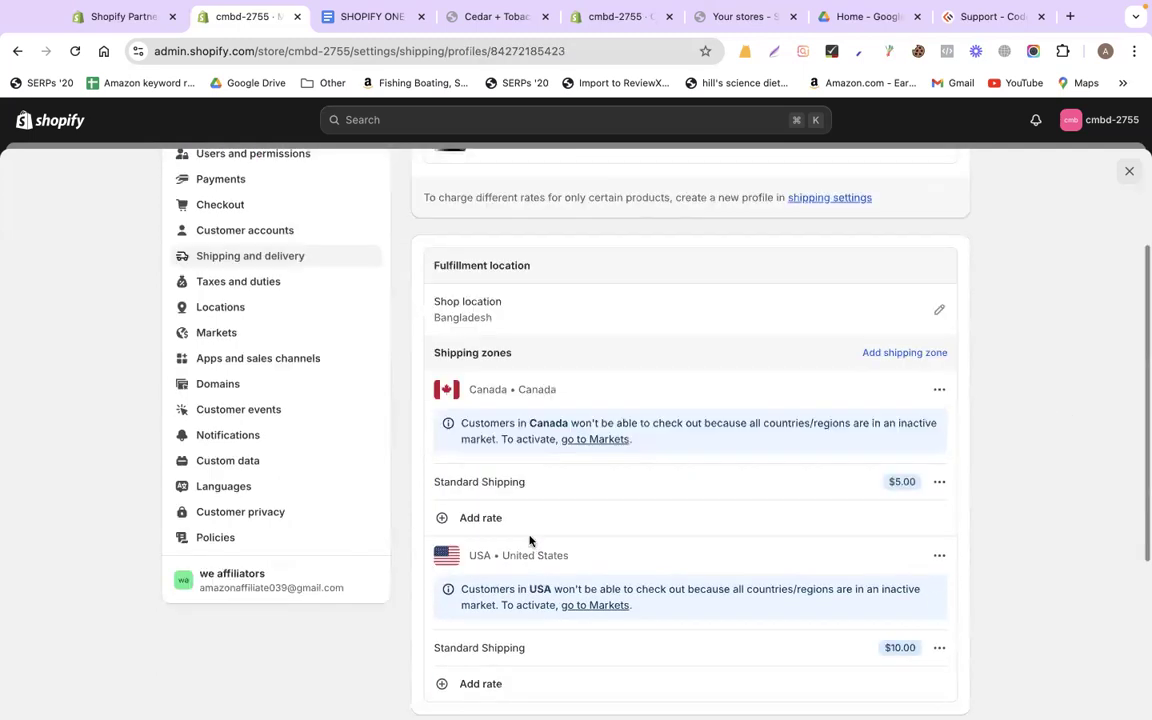
pyautogui.scroll(-5, 532, 496)
pyautogui.scroll(3, 563, 362)
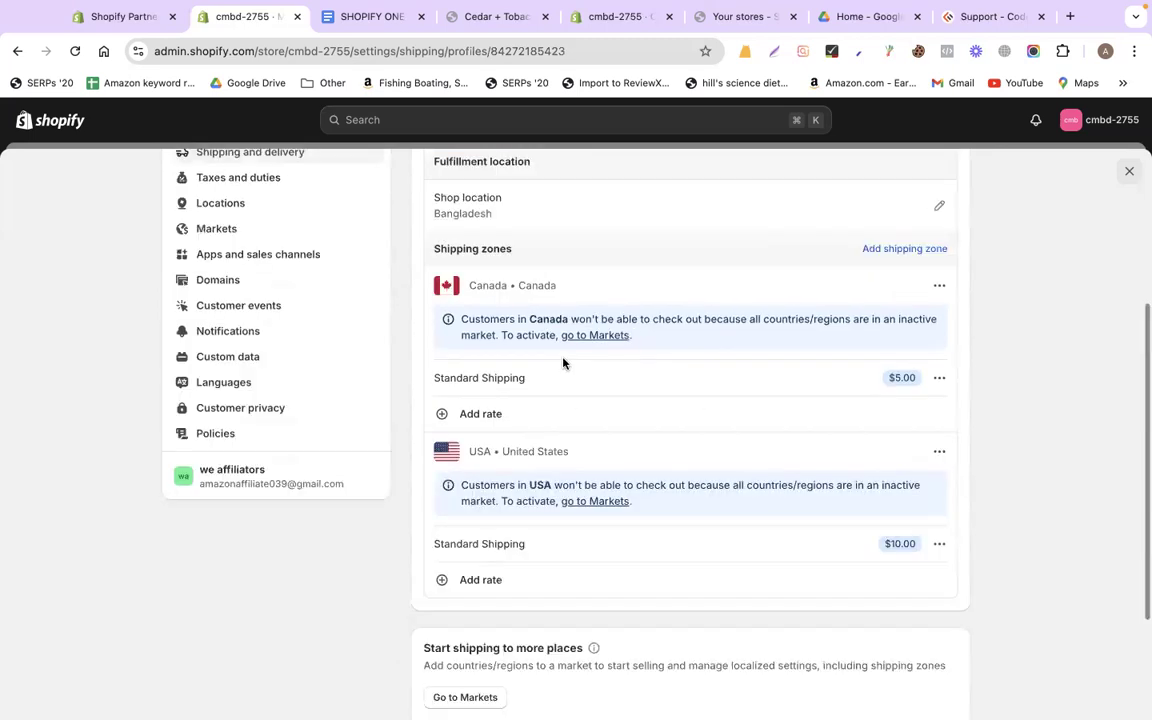
pyautogui.scroll(5, 563, 363)
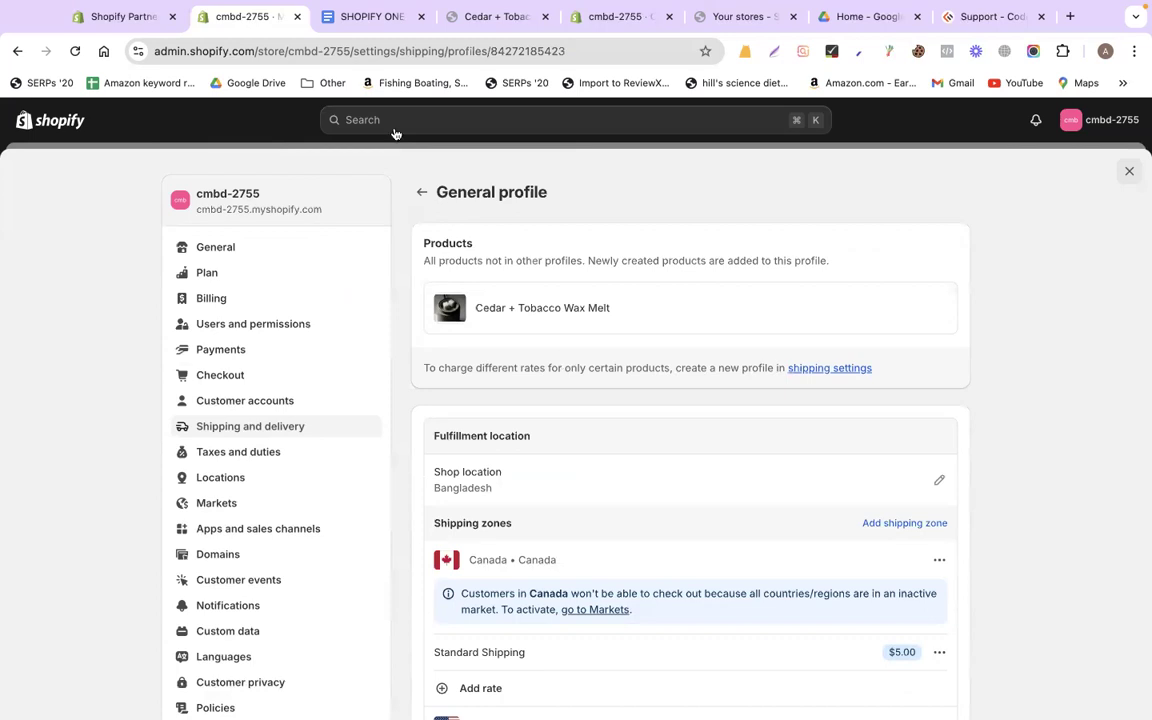
pyautogui.click(1130, 174)
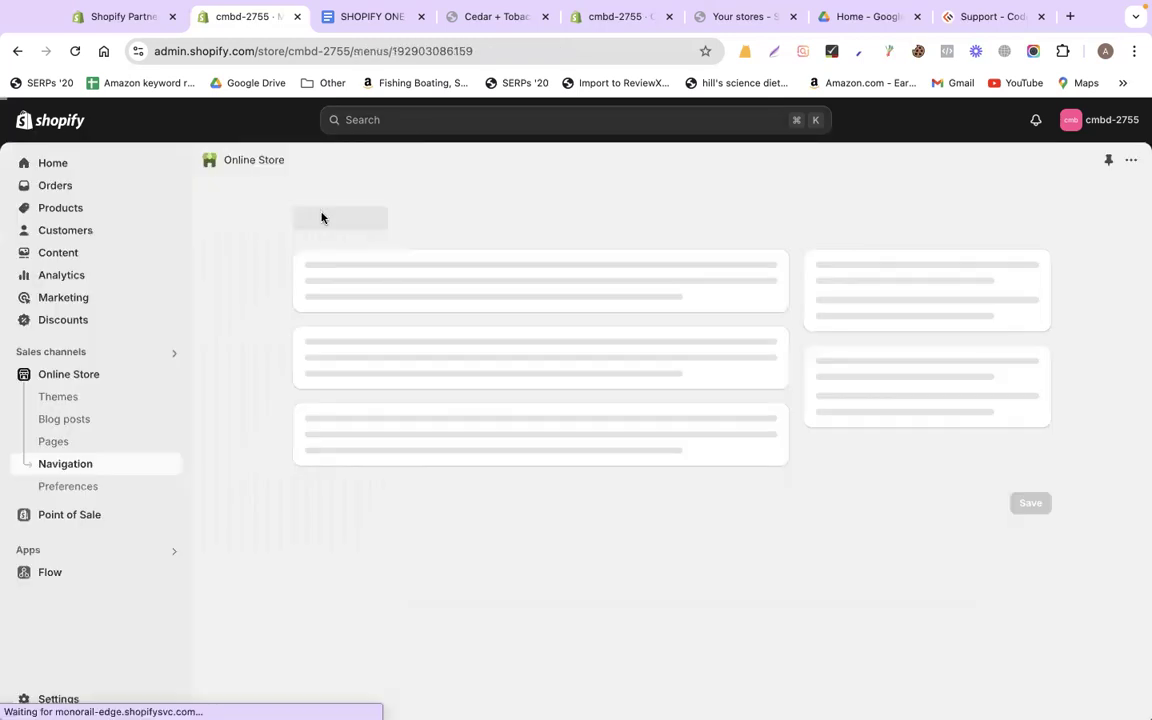
# Create a product named 'test' with a two-line placeholder description
pyautogui.click(78, 211)
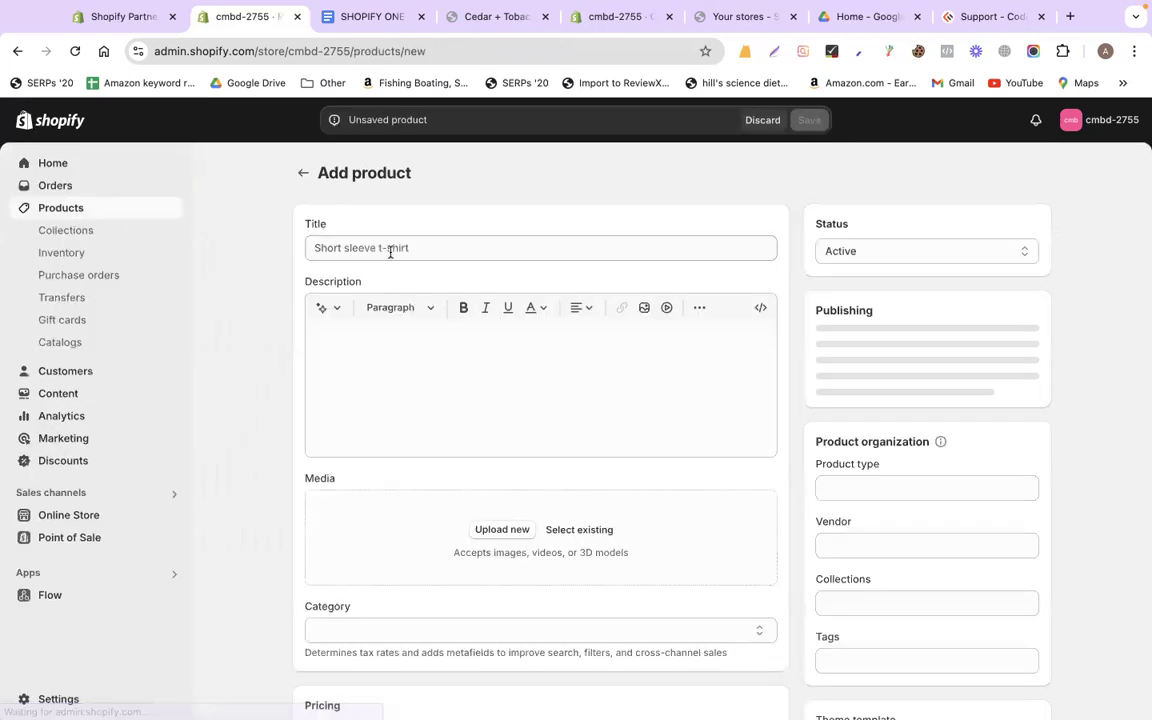
pyautogui.click(391, 249)
pyautogui.write('test')
pyautogui.click(406, 362)
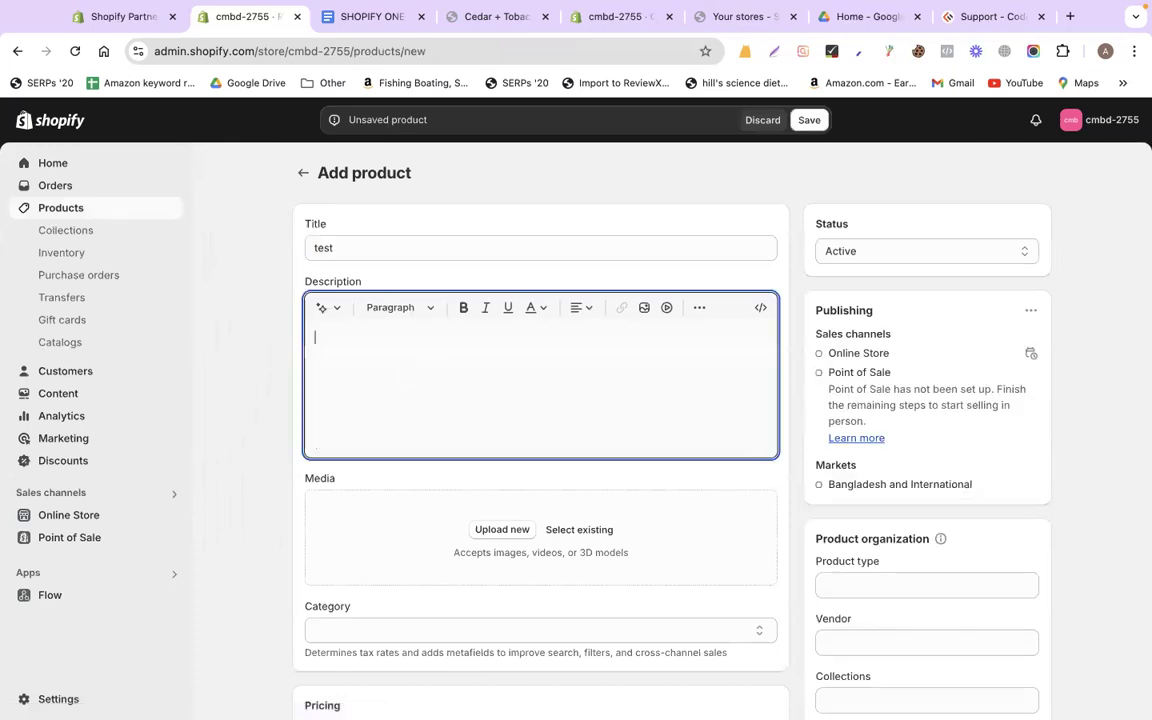
pyautogui.write('sd,fknjsdklfj ds')
pyautogui.press('Return')
pyautogui.write("dsf 'dsl")
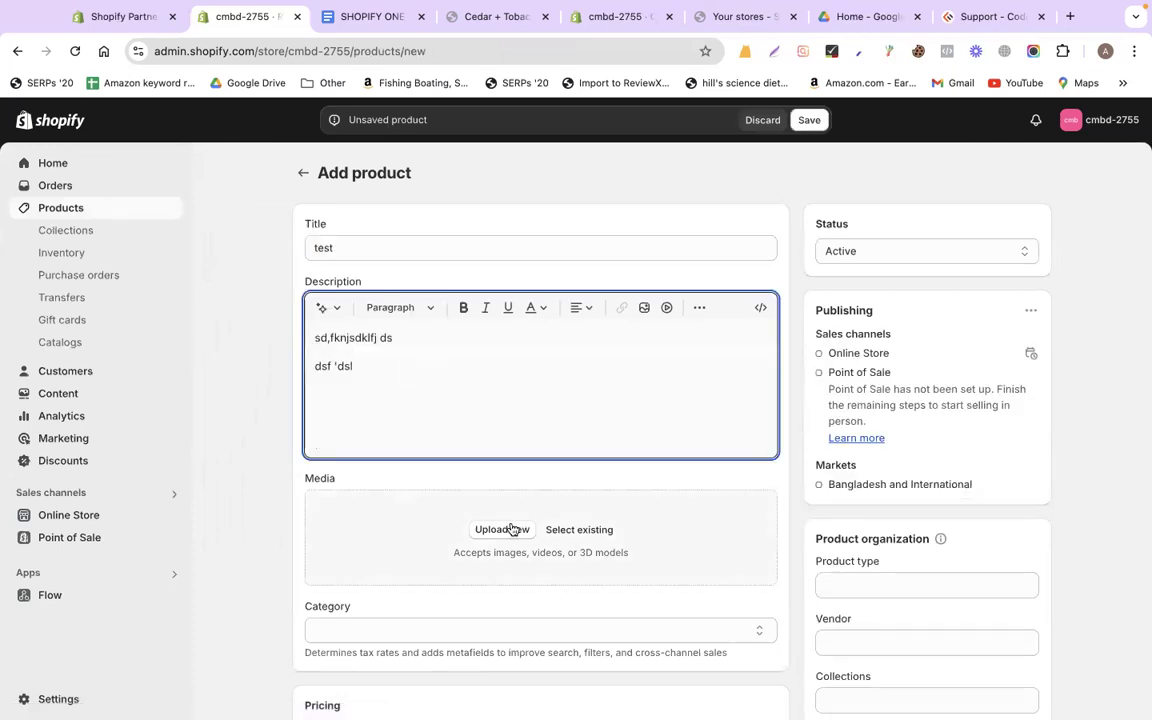
# Upload a product image, set the price to 10 and stock quantity to 100
pyautogui.click(511, 529)
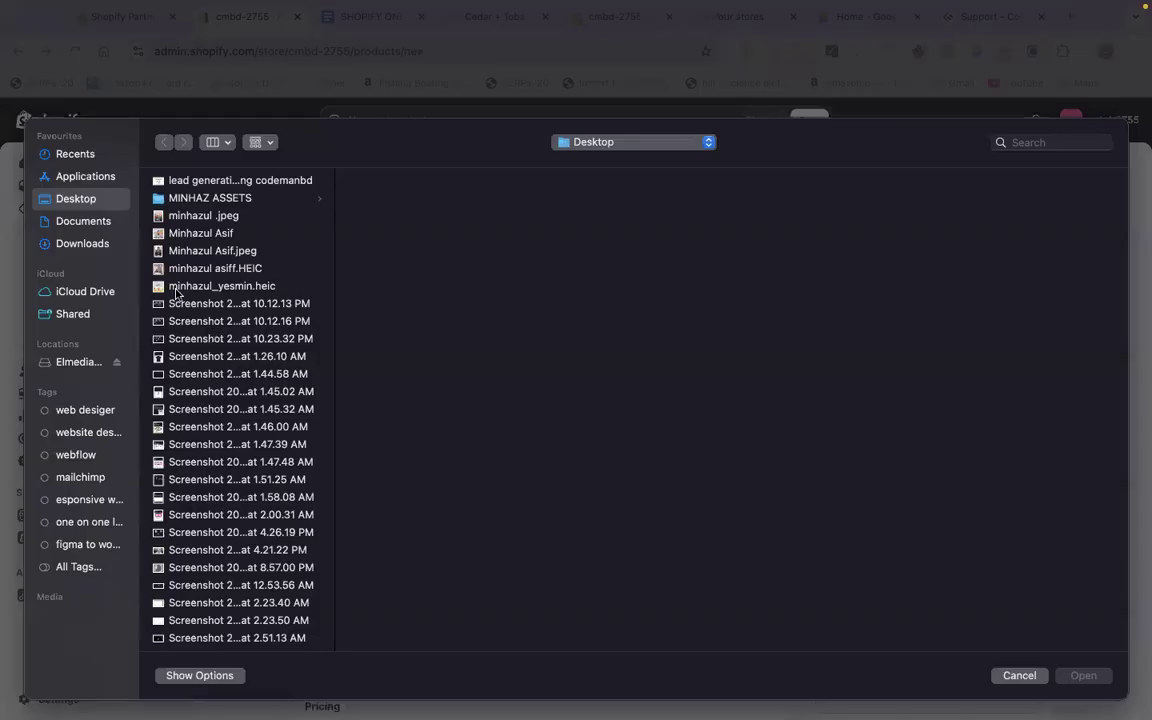
pyautogui.doubleClick(167, 268)
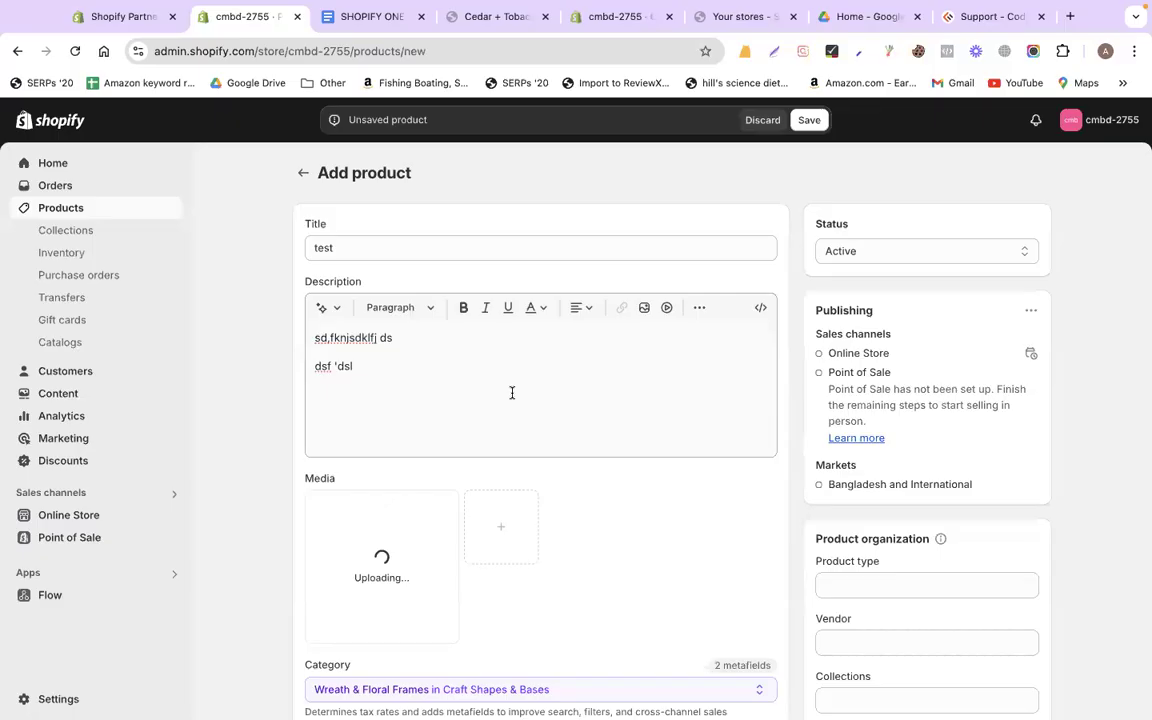
pyautogui.scroll(-3, 463, 444)
pyautogui.click(386, 489)
pyautogui.write('10')
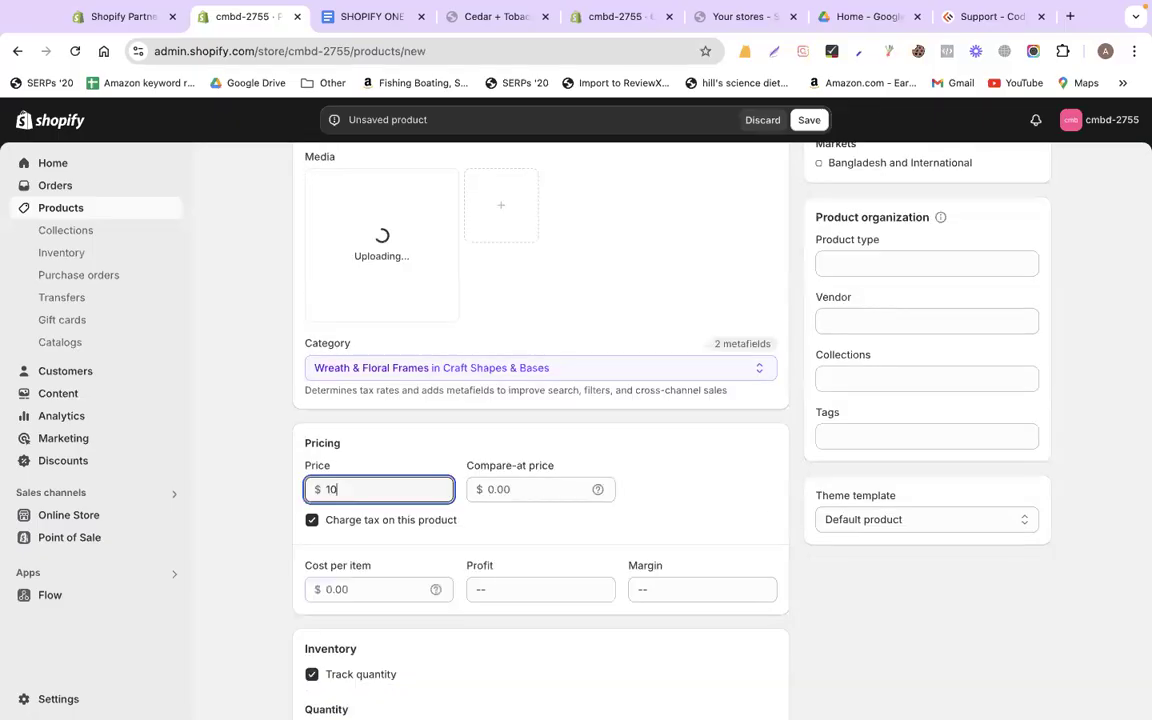
pyautogui.scroll(-10, 1025, 581)
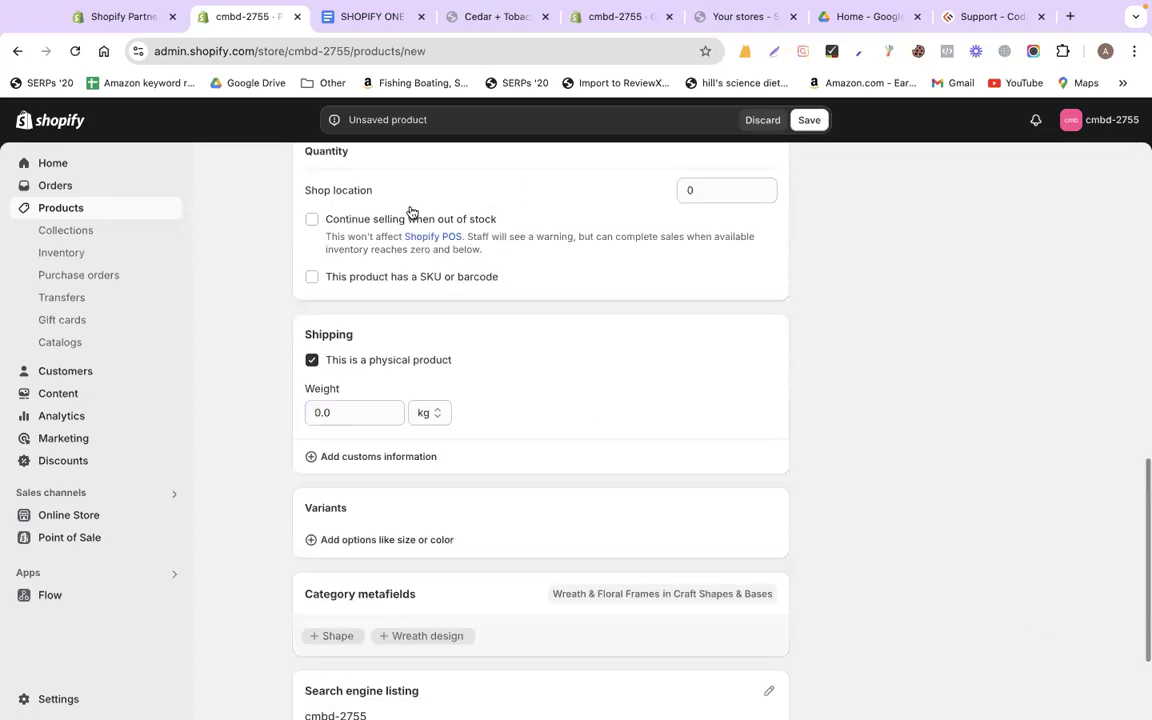
pyautogui.scroll(-3, 411, 230)
pyautogui.scroll(2, 684, 347)
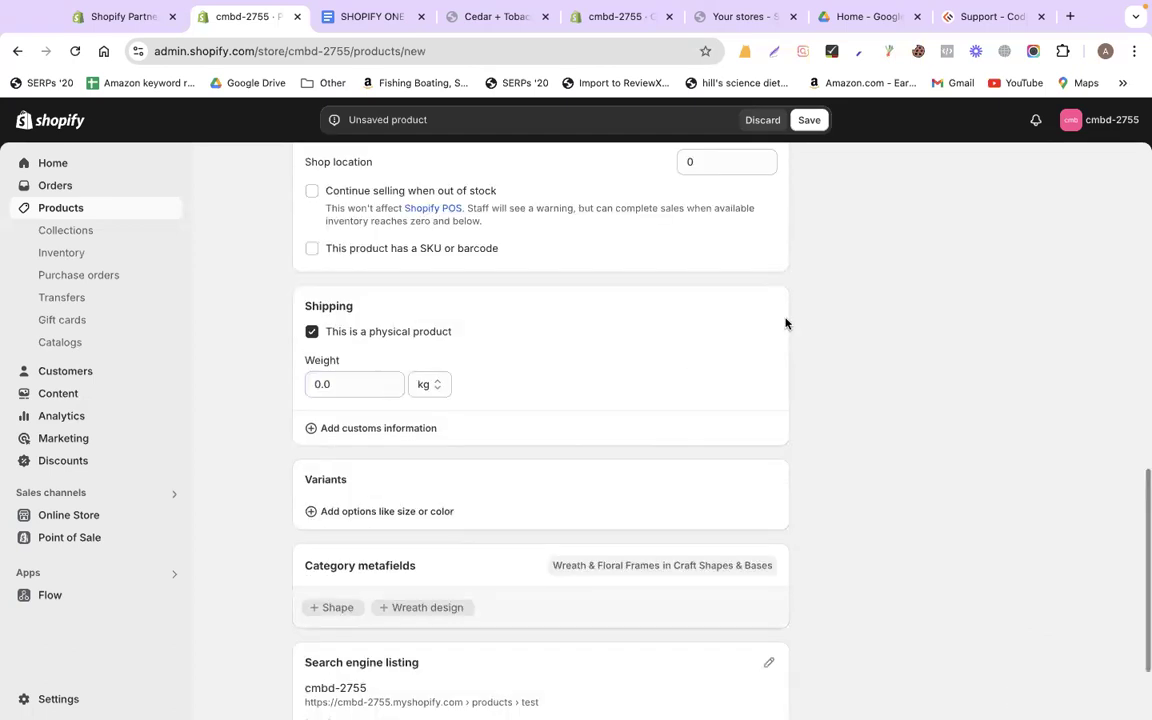
pyautogui.scroll(2, 681, 255)
pyautogui.click(681, 255)
pyautogui.write('100')
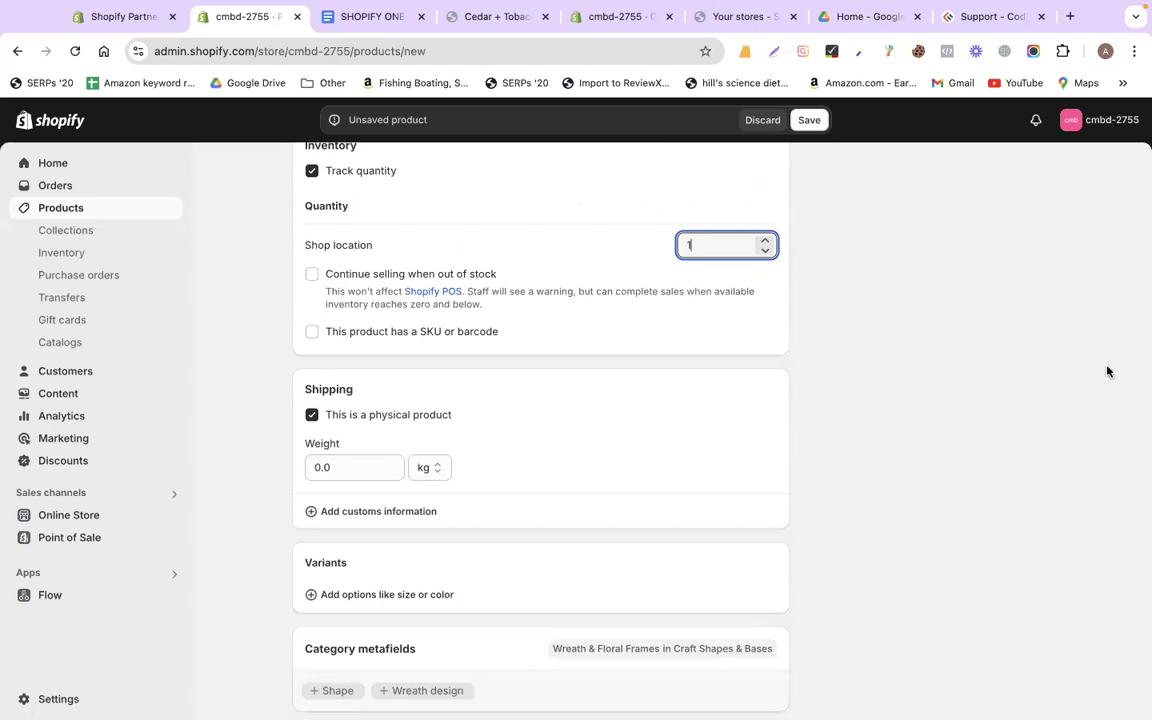
# Save the test product, then open the store settings
pyautogui.scroll(2, 1003, 573)
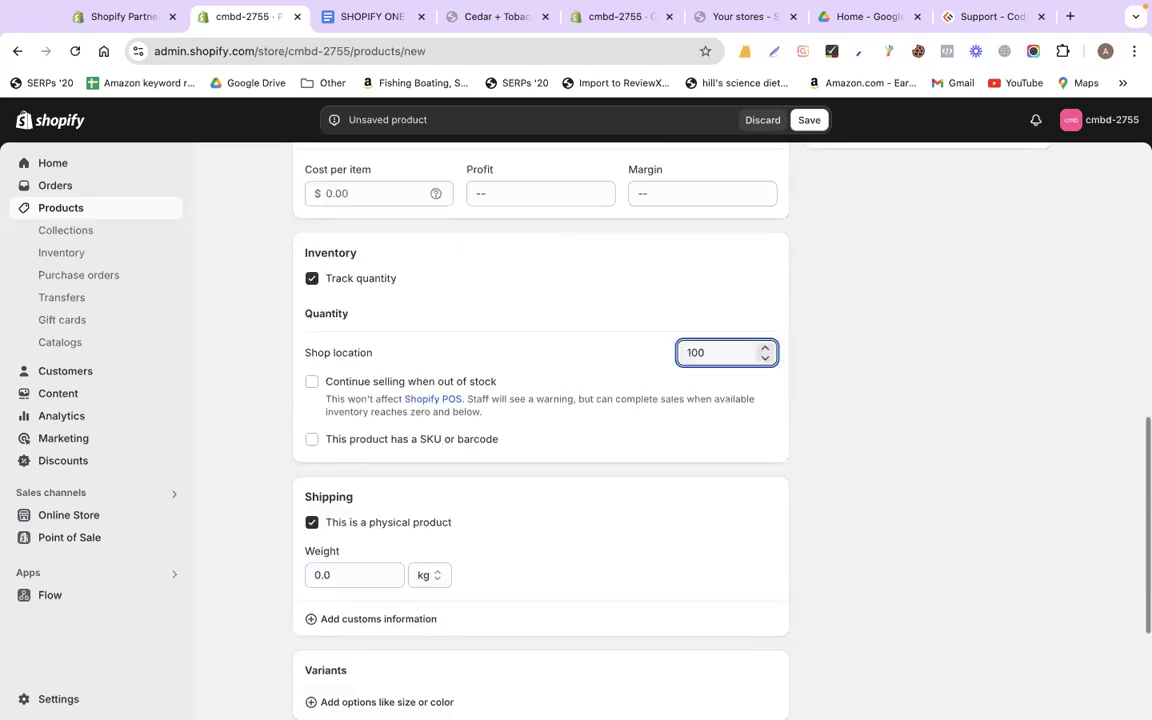
pyautogui.scroll(-5, 1030, 640)
pyautogui.click(1046, 698)
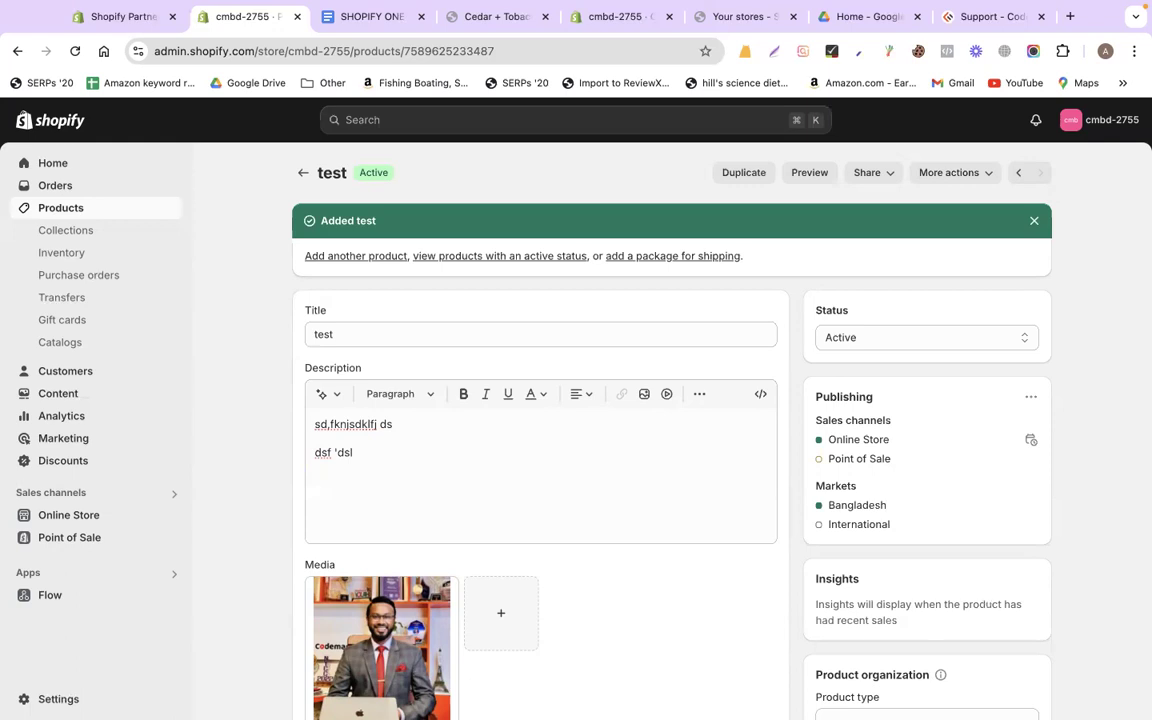
pyautogui.click(60, 698)
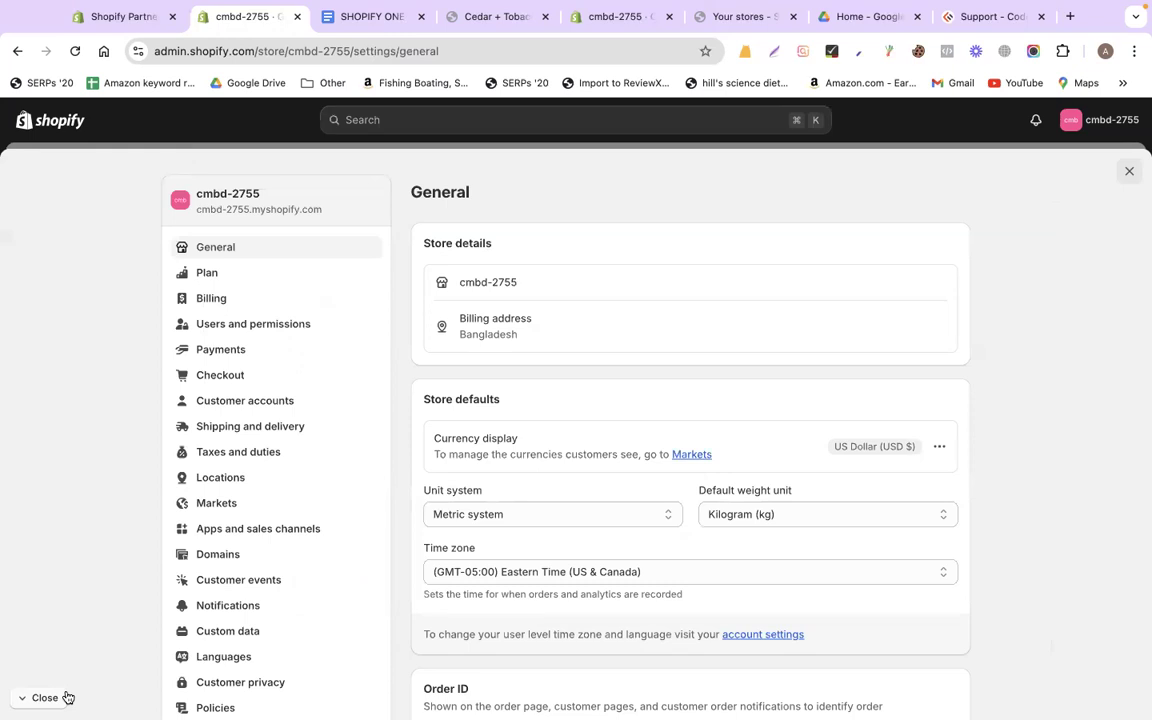
# Start a new shipping profile named 'Heavy Product' and add the test product to it
pyautogui.click(210, 430)
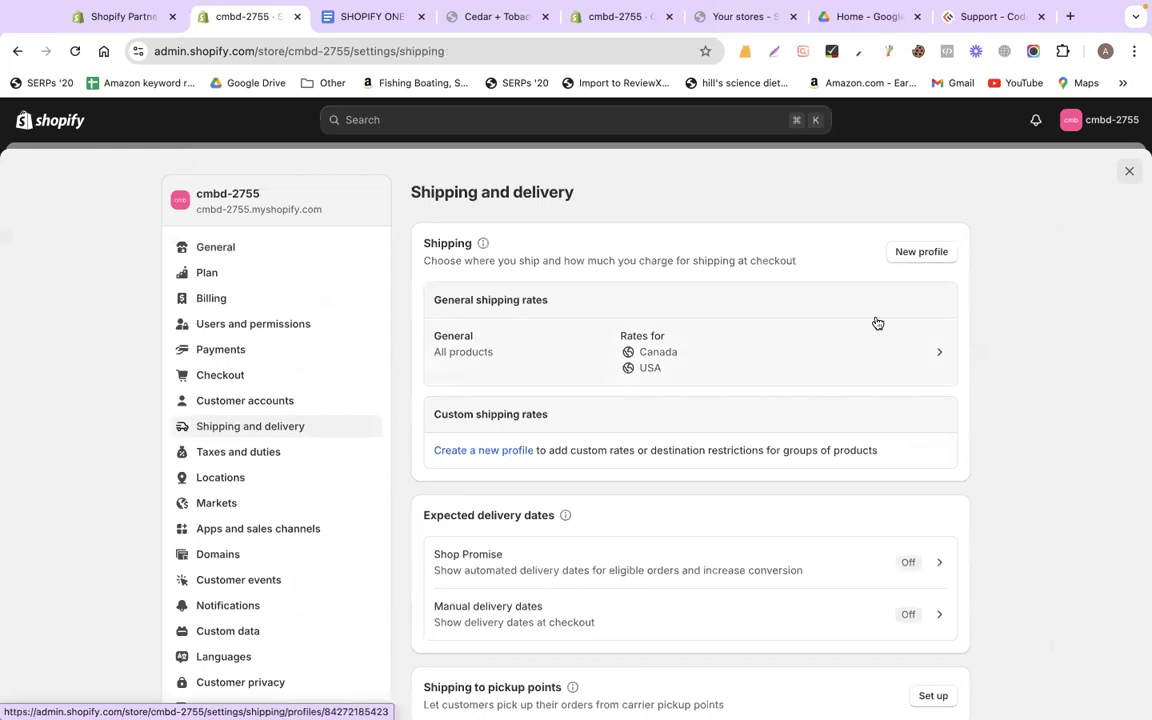
pyautogui.click(920, 258)
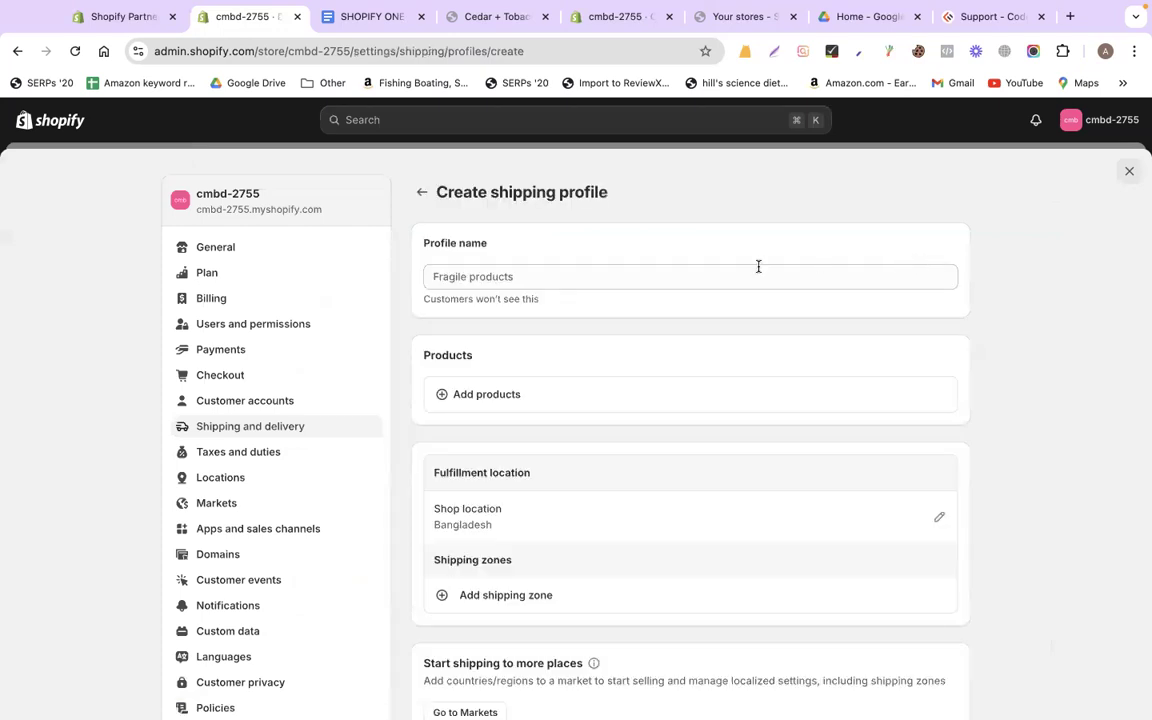
pyautogui.click(676, 281)
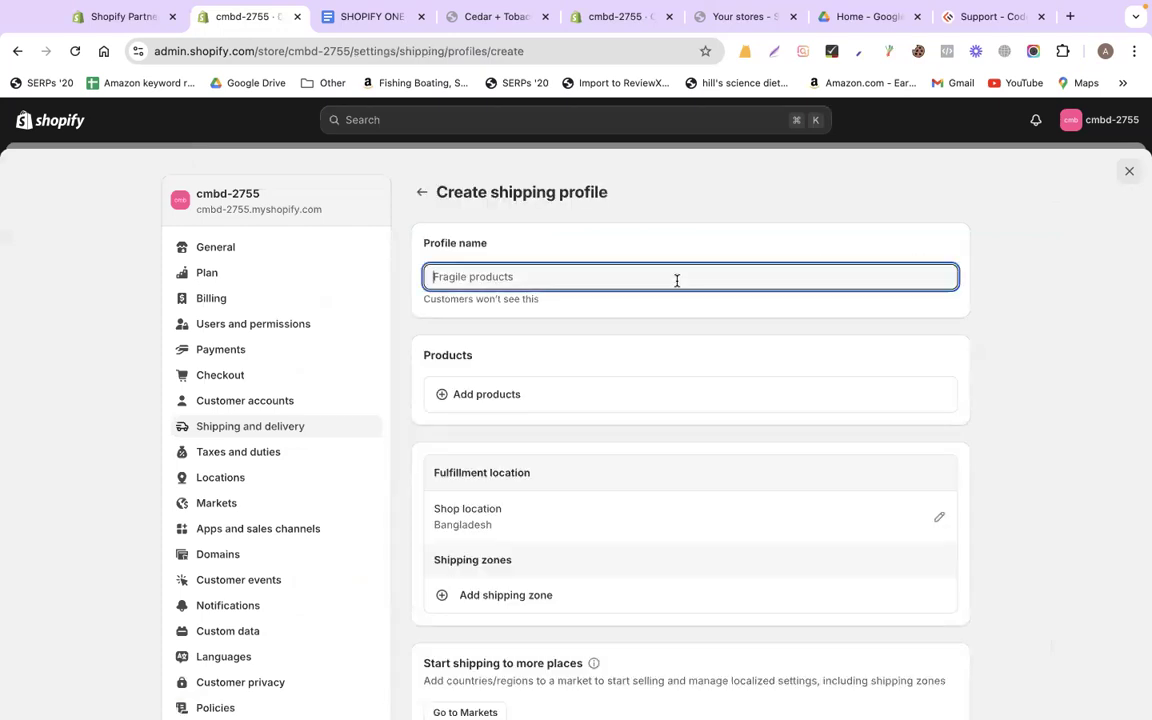
pyautogui.write('Heav')
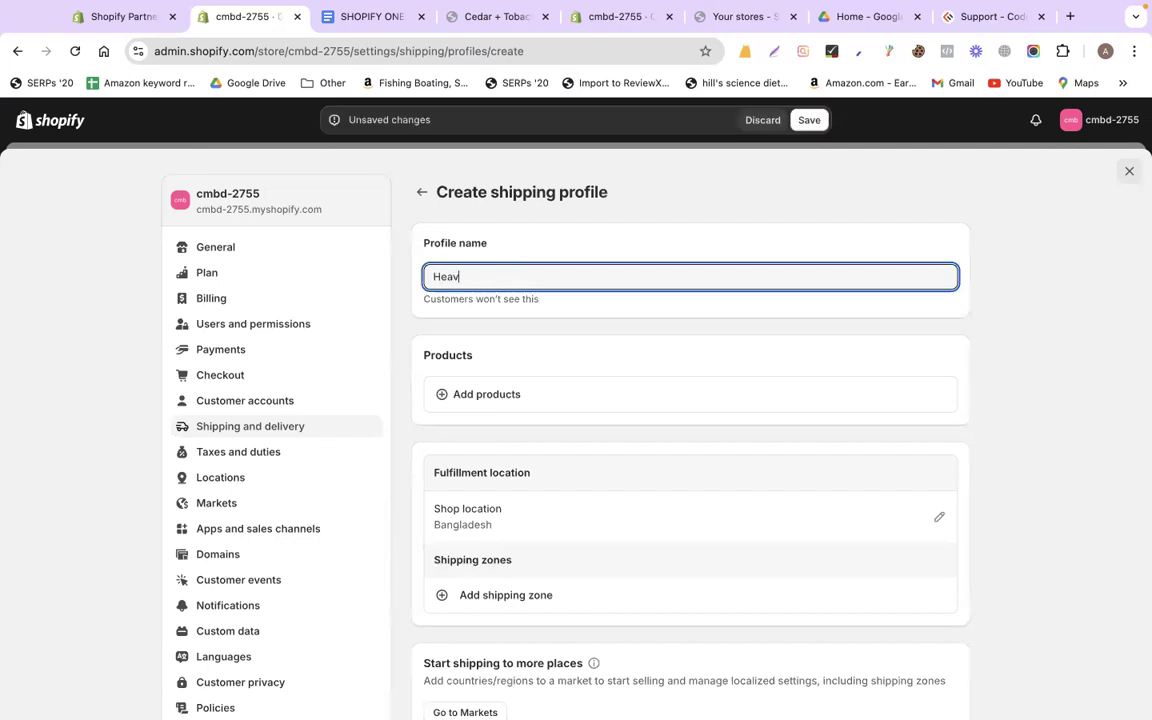
pyautogui.write('y Product')
pyautogui.click(579, 404)
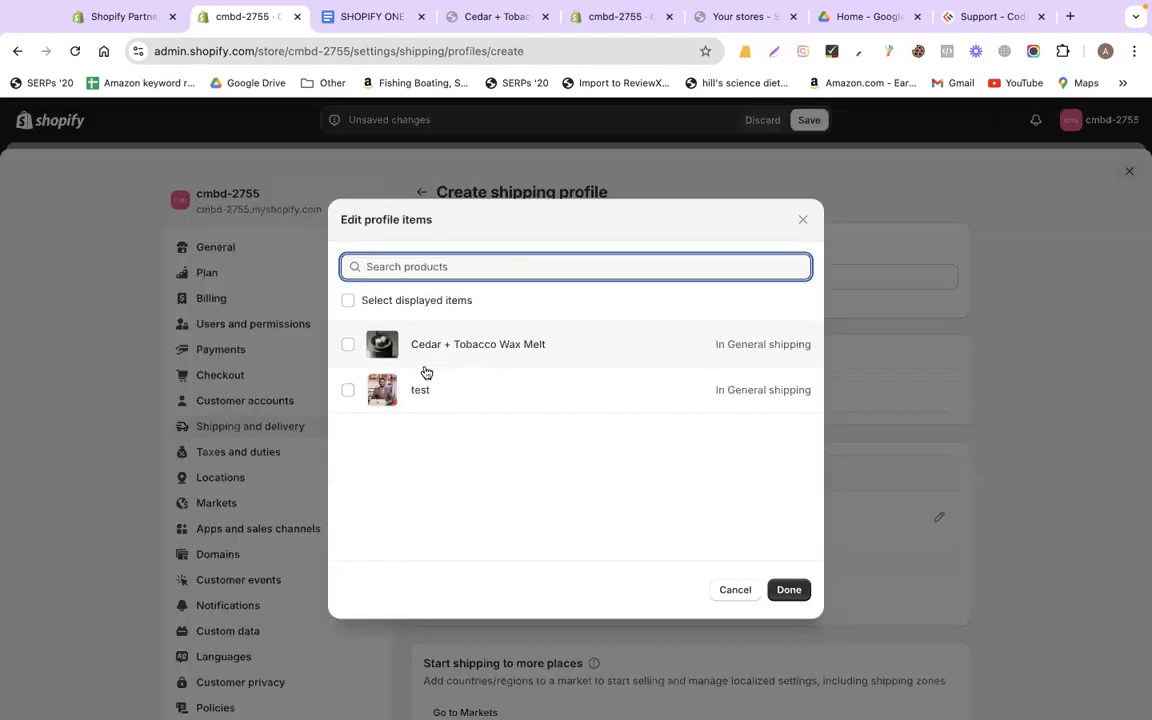
pyautogui.click(420, 392)
pyautogui.click(788, 589)
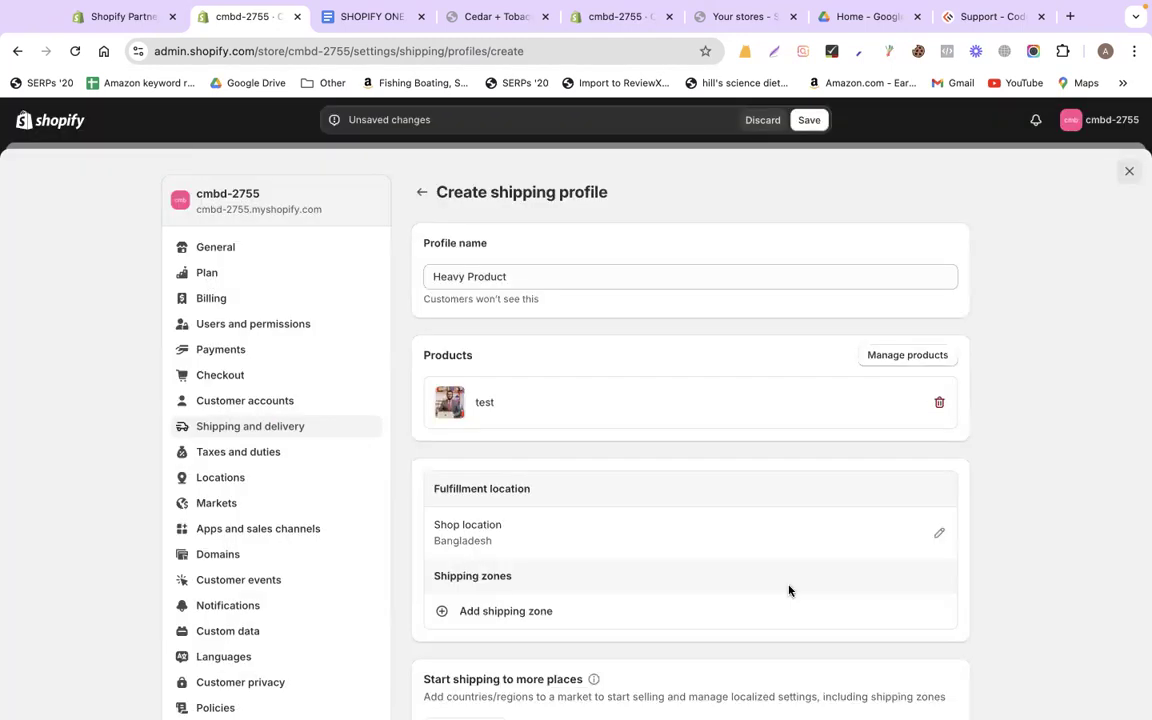
# Check the shop location's rate settings, then create the Heavy Product profile
pyautogui.scroll(-1, 1016, 491)
pyautogui.scroll(-1, 1016, 491)
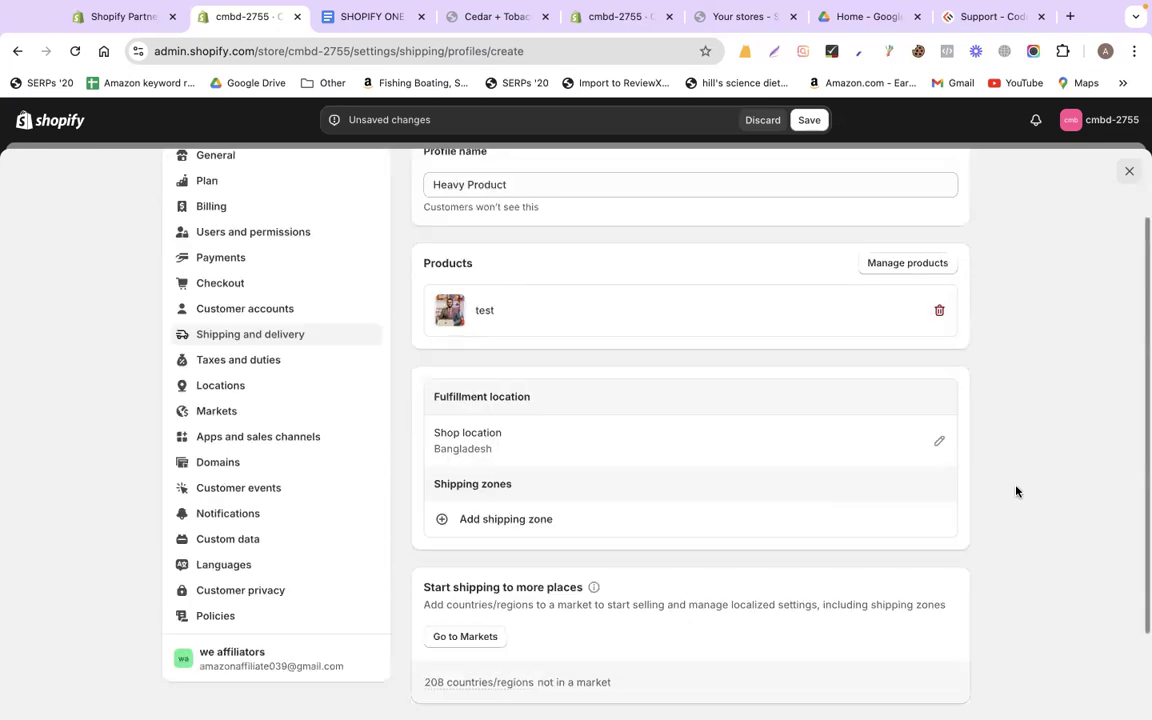
pyautogui.scroll(-1, 1016, 491)
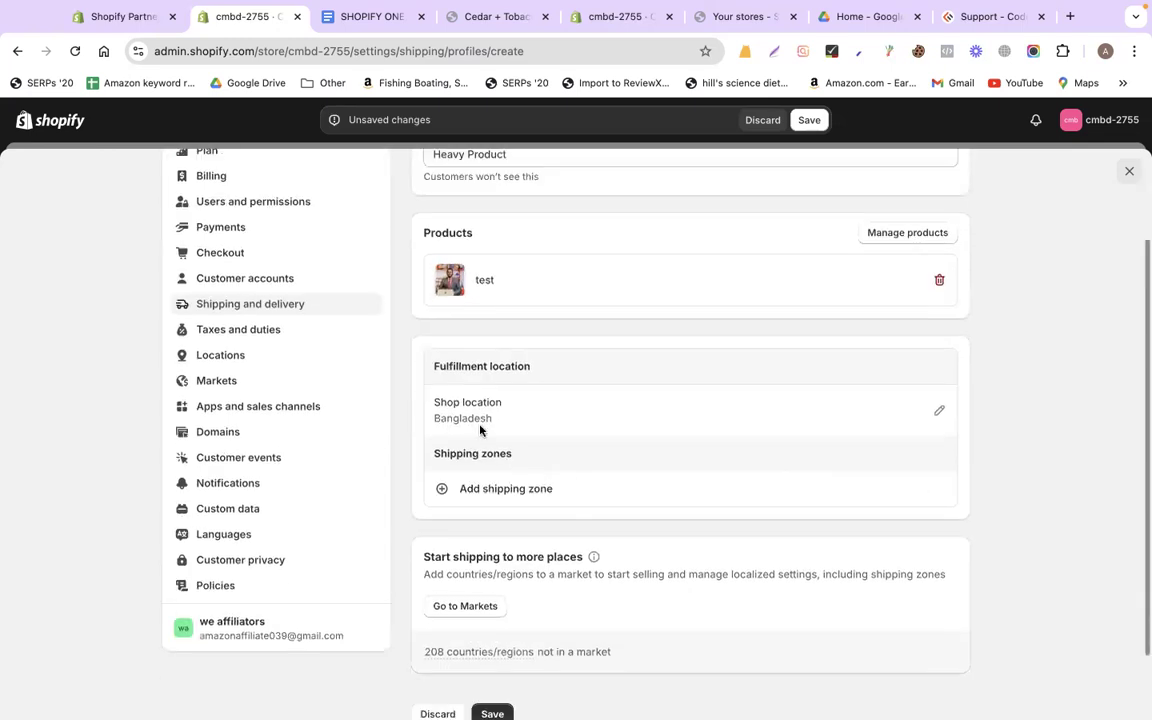
pyautogui.click(935, 409)
pyautogui.click(789, 464)
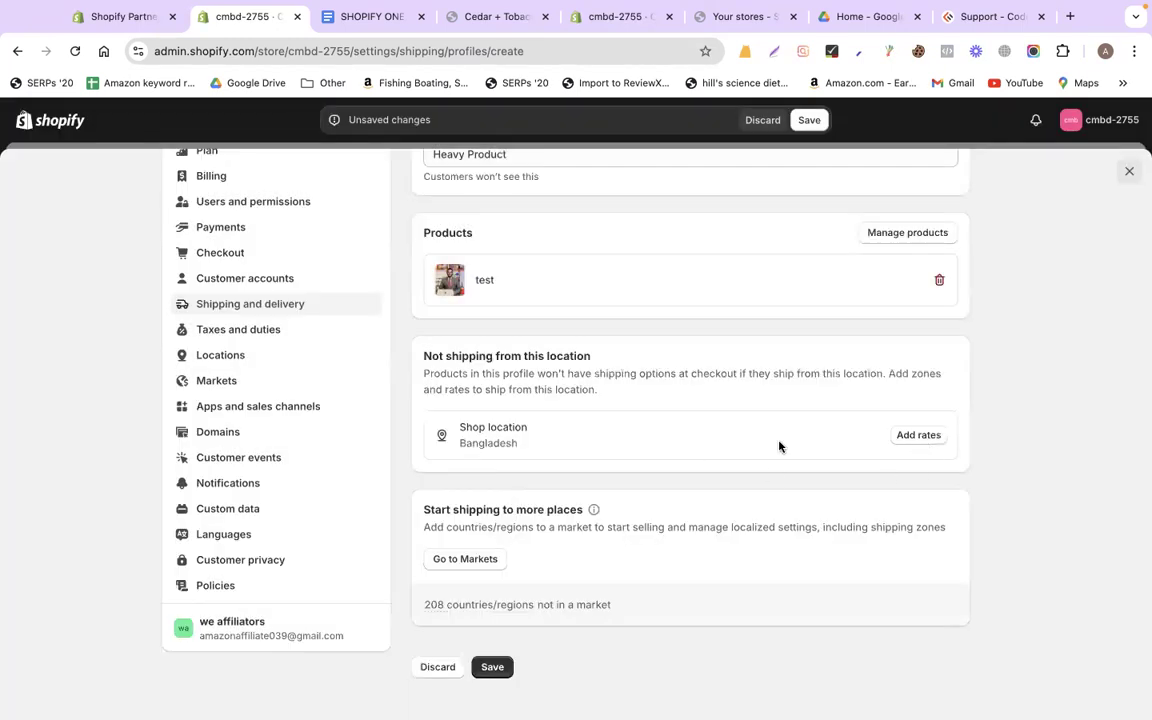
pyautogui.scroll(1, 780, 447)
pyautogui.scroll(-1, 780, 447)
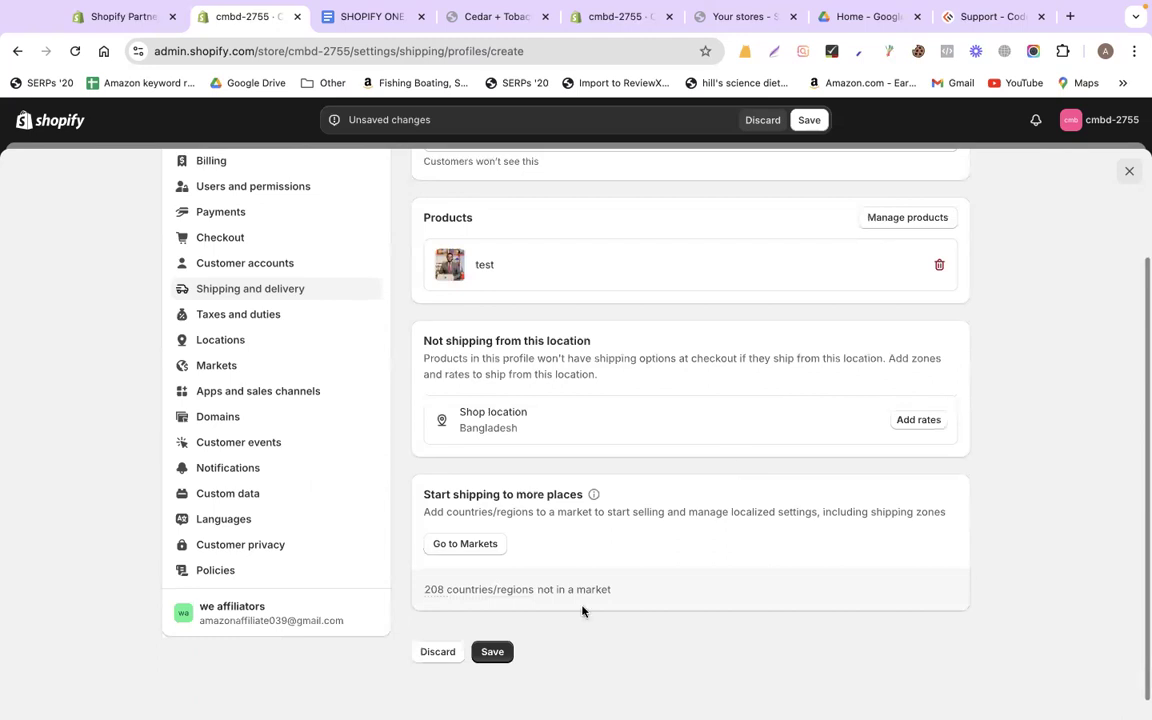
pyautogui.click(491, 651)
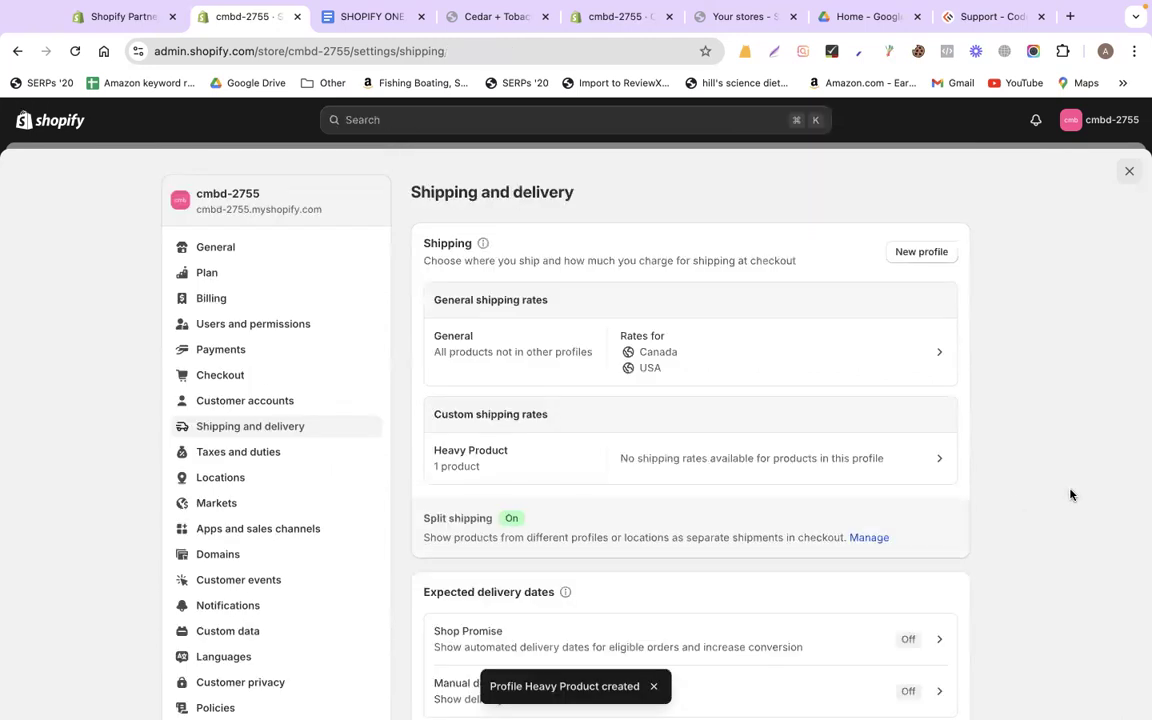
# Open the Heavy Product profile under Custom shipping rates and begin adding Shop location rates
pyautogui.scroll(-5, 1070, 495)
pyautogui.scroll(-7, 1070, 495)
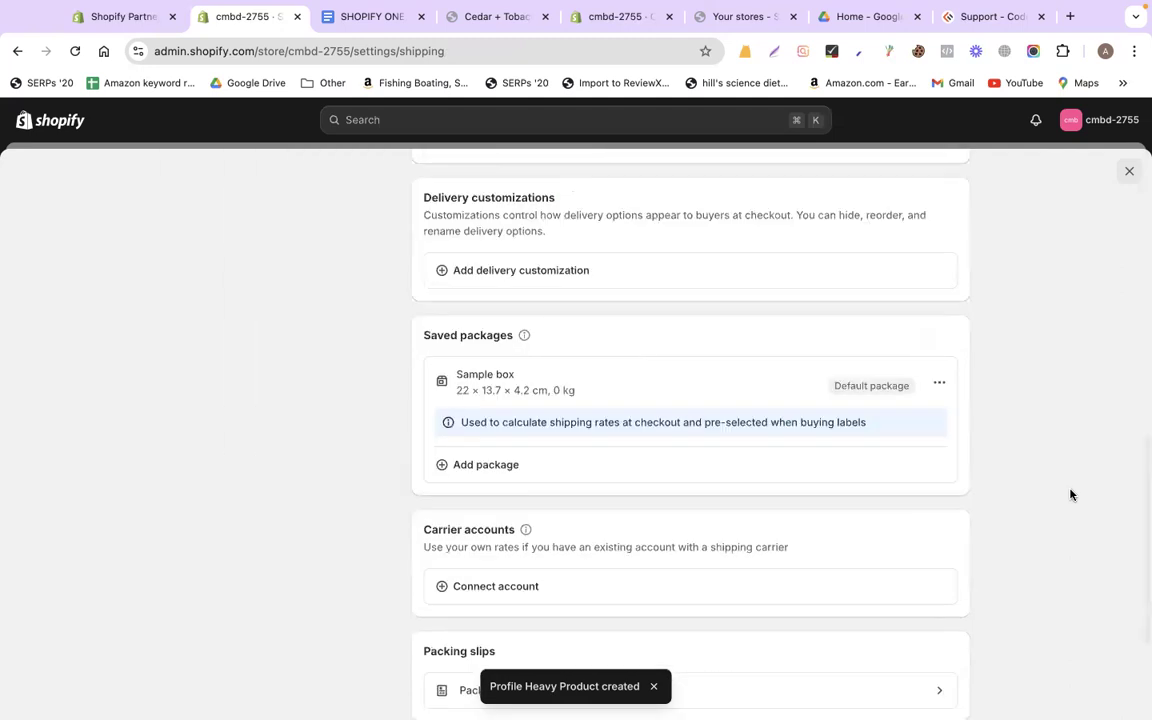
pyautogui.scroll(-3, 1070, 495)
pyautogui.scroll(15, 1070, 495)
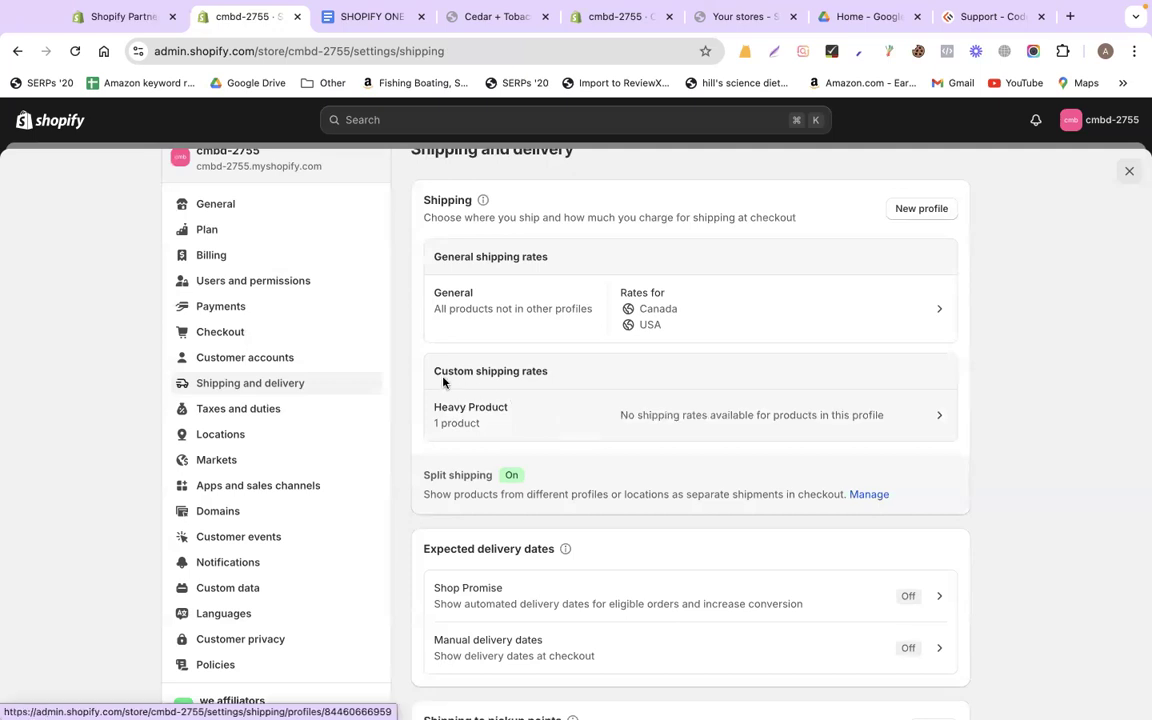
pyautogui.moveTo(429, 378); pyautogui.dragTo(556, 377)
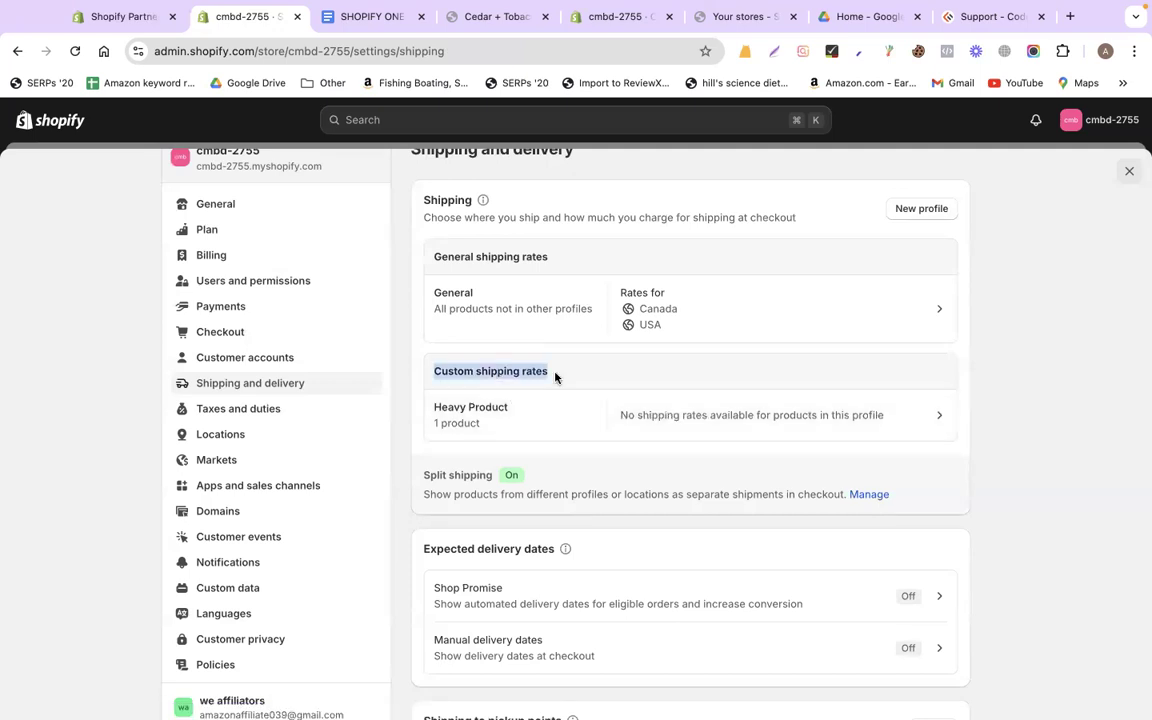
pyautogui.moveTo(424, 260); pyautogui.dragTo(543, 260)
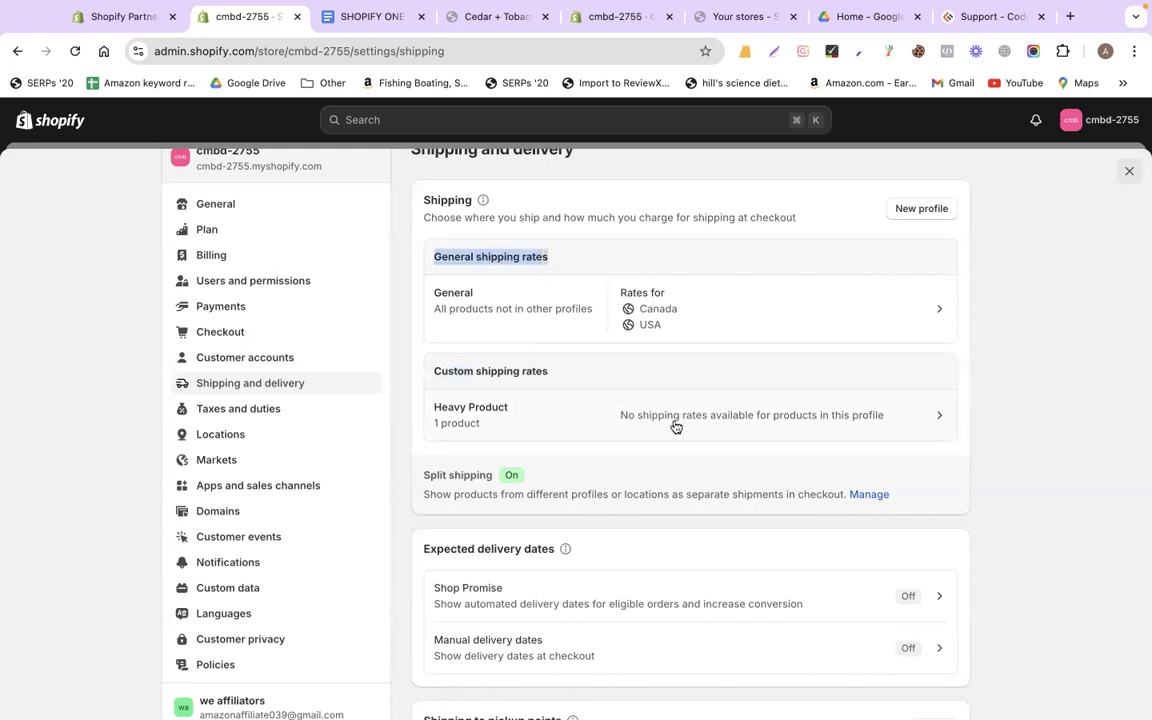
pyautogui.click(459, 416)
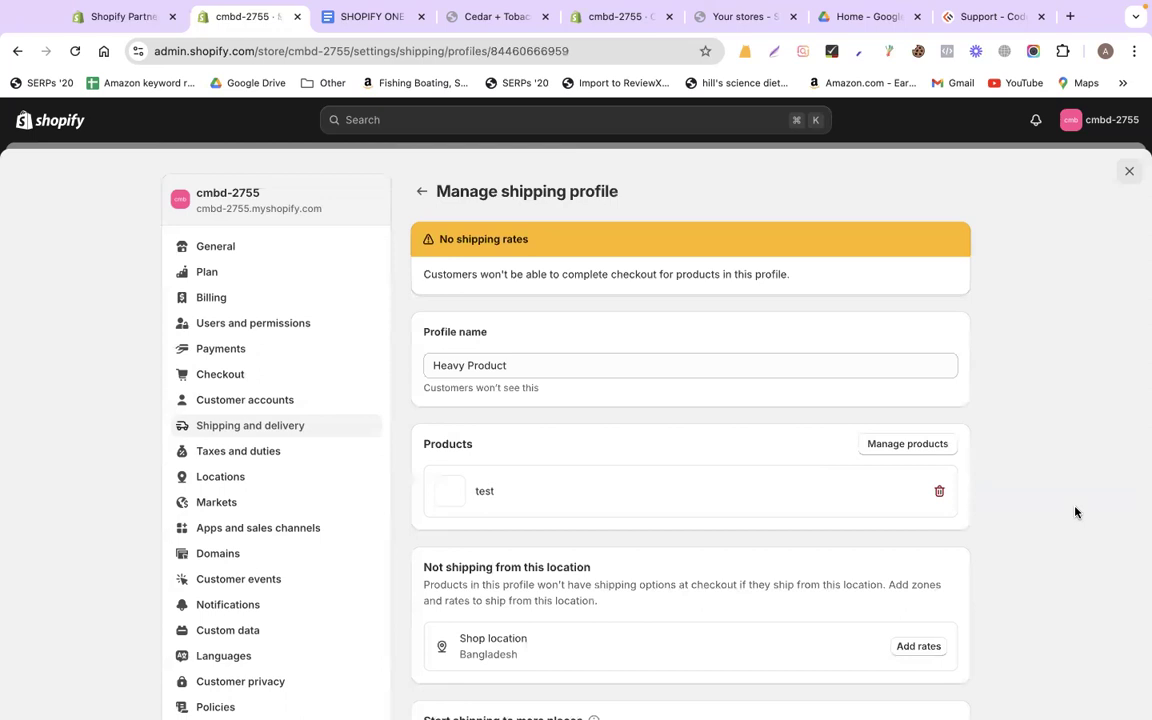
pyautogui.scroll(-3, 955, 496)
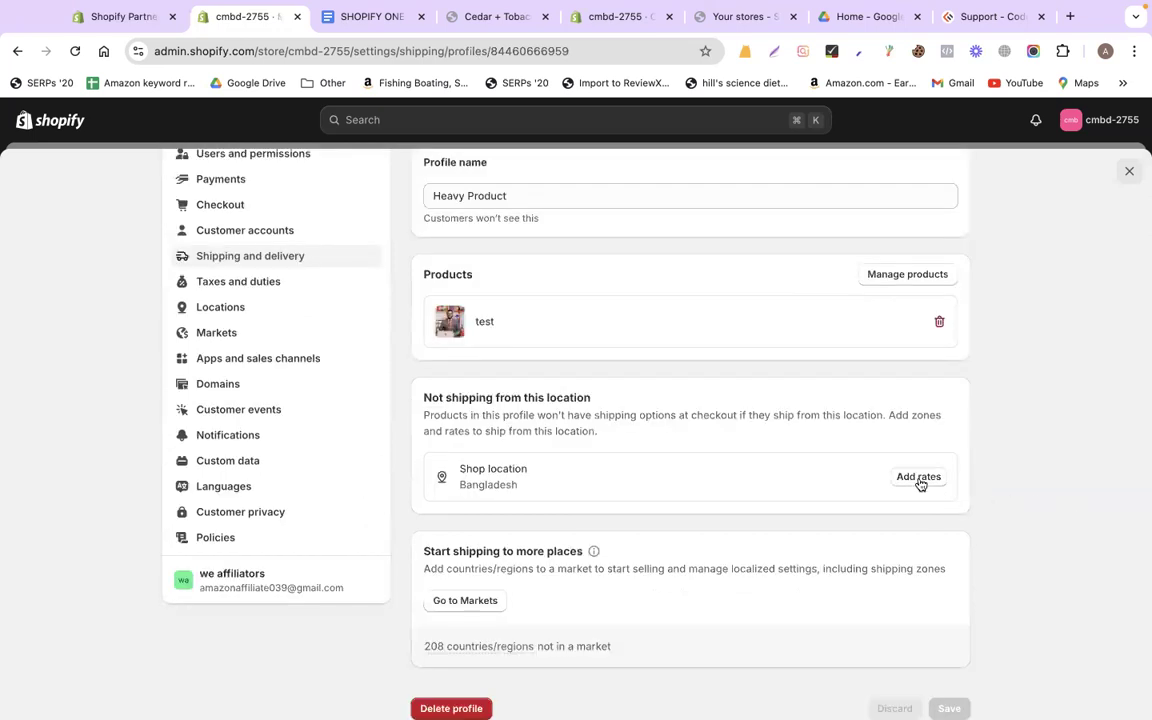
pyautogui.scroll(3, 1013, 466)
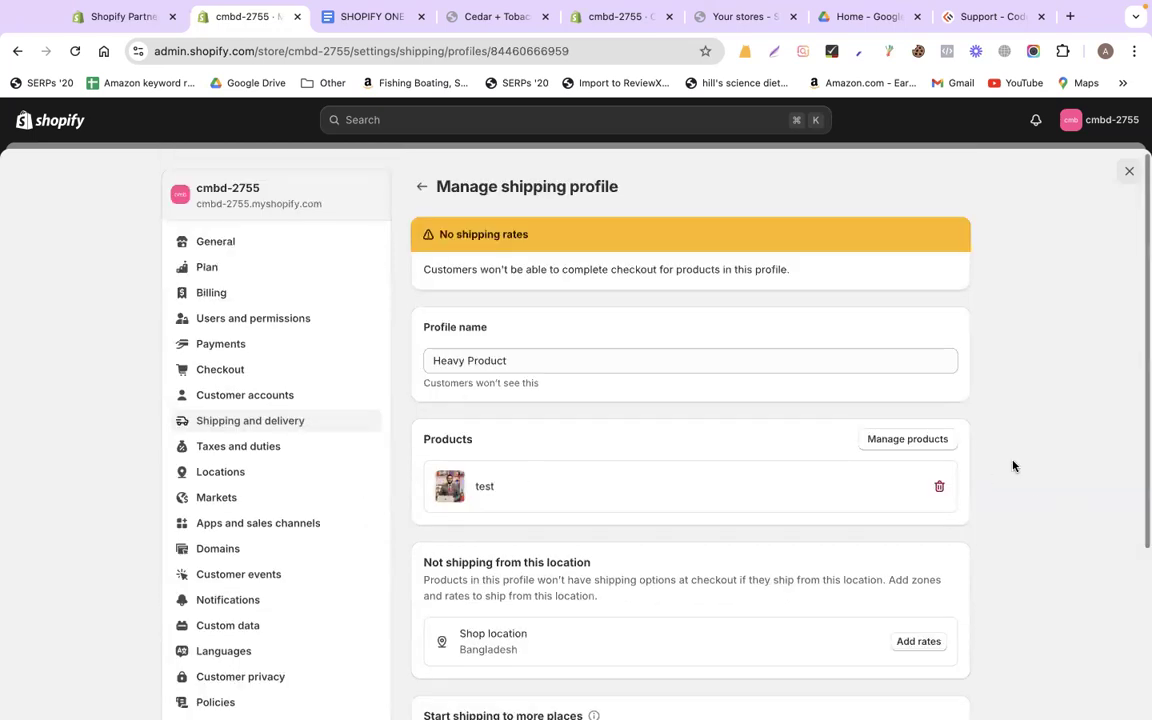
pyautogui.scroll(-4, 1013, 466)
pyautogui.click(915, 397)
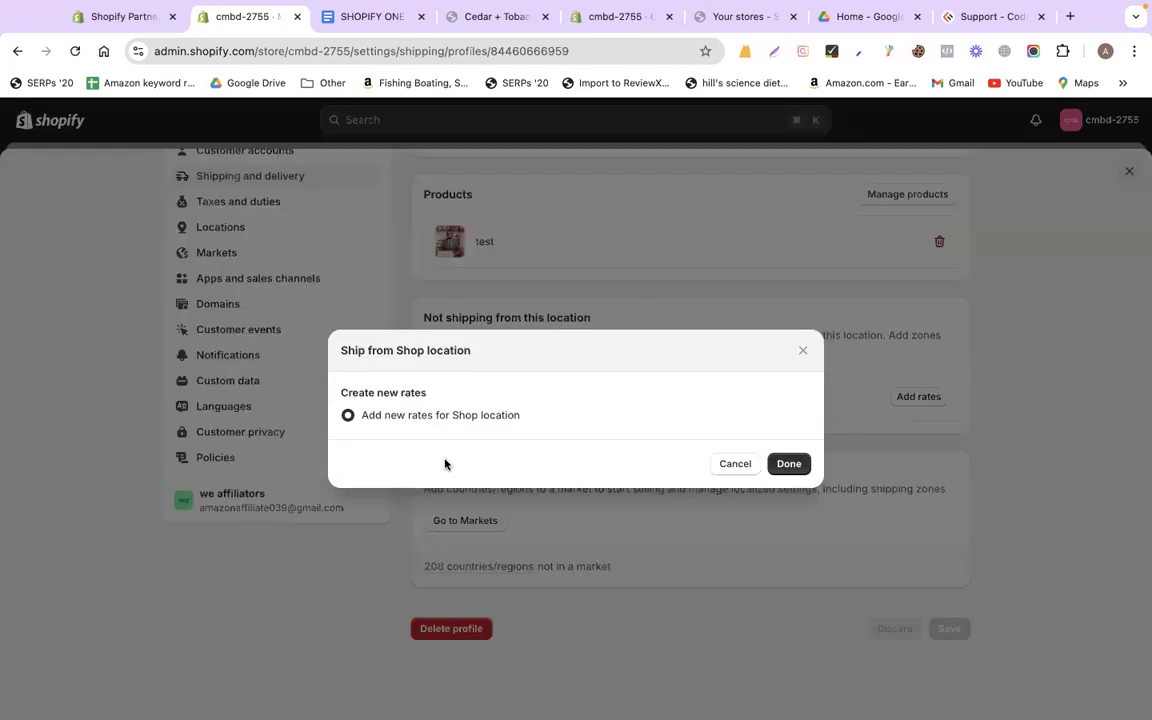
# Create a shipping zone named 'usa' covering the United States with all states
pyautogui.click(789, 463)
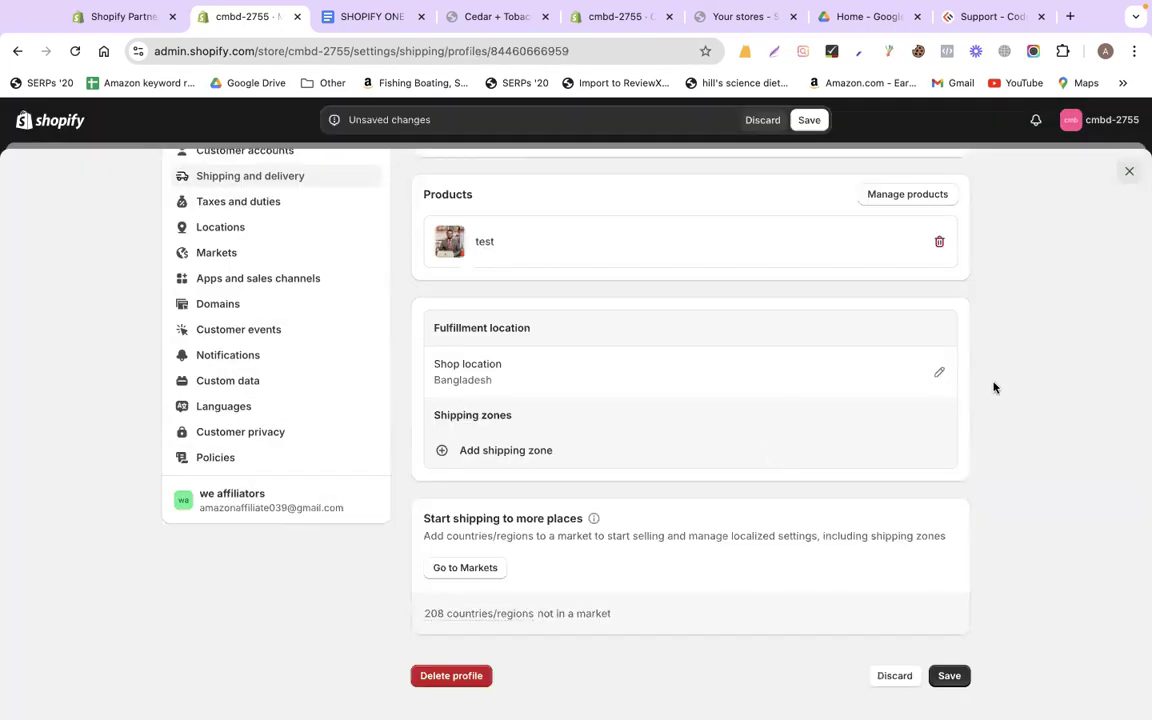
pyautogui.click(512, 451)
pyautogui.click(459, 239)
pyautogui.write('usa')
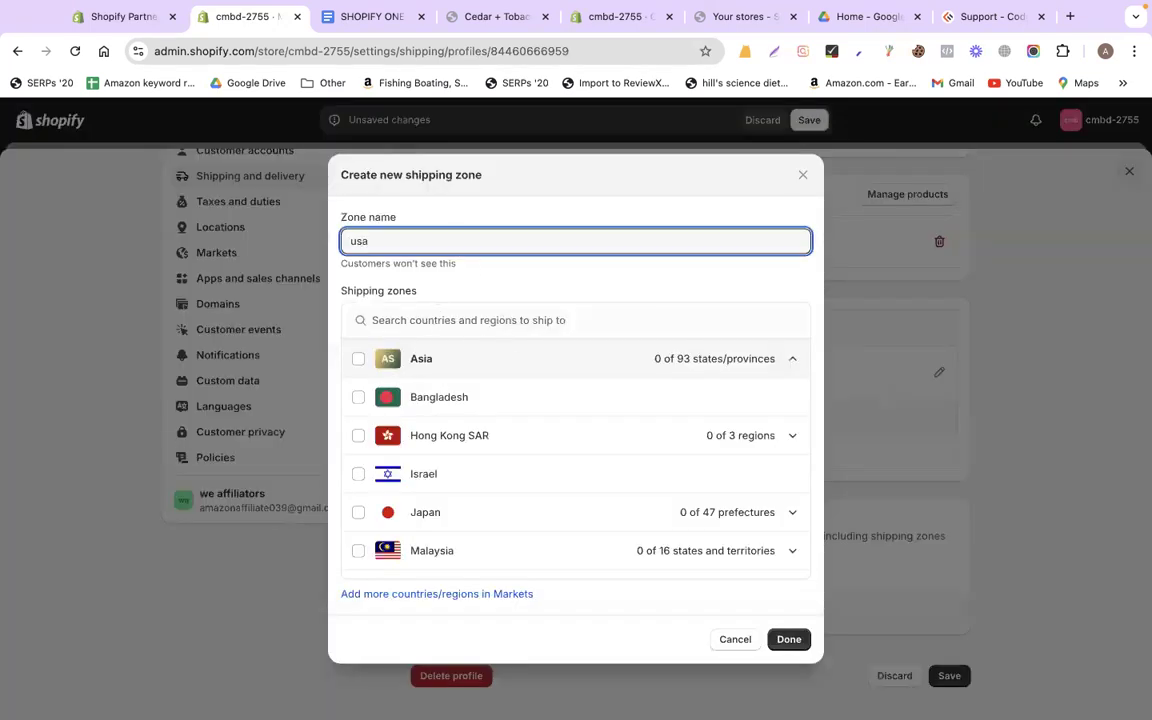
pyautogui.click(433, 321)
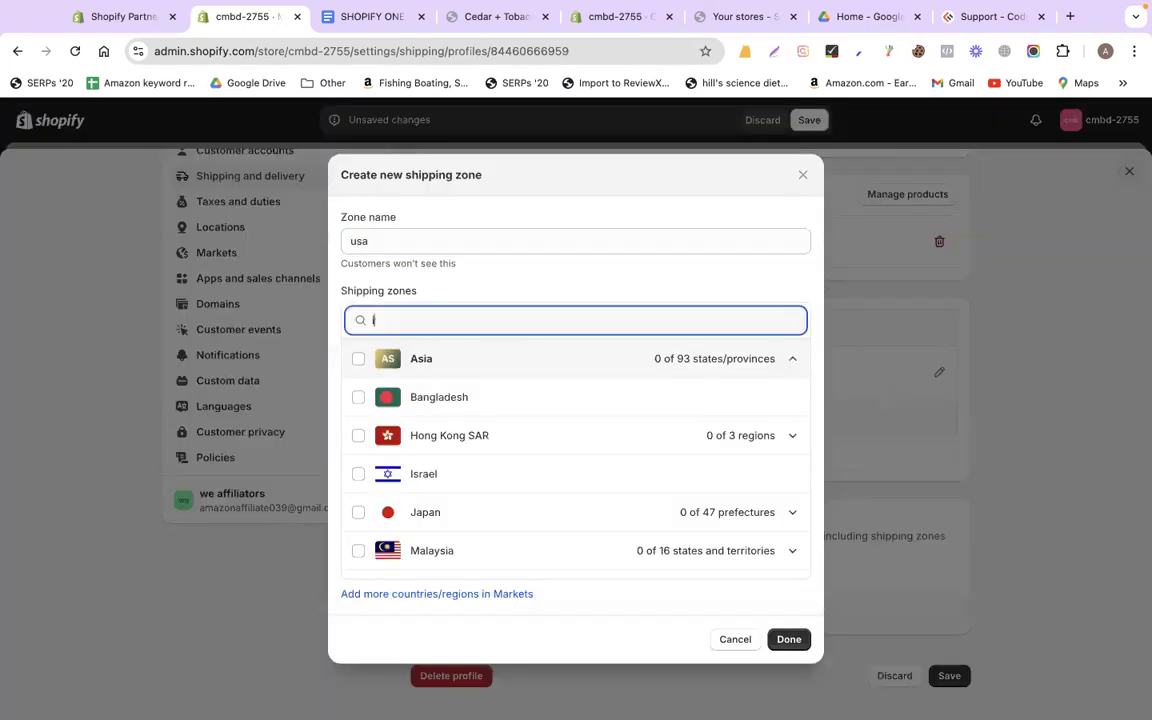
pyautogui.write('united')
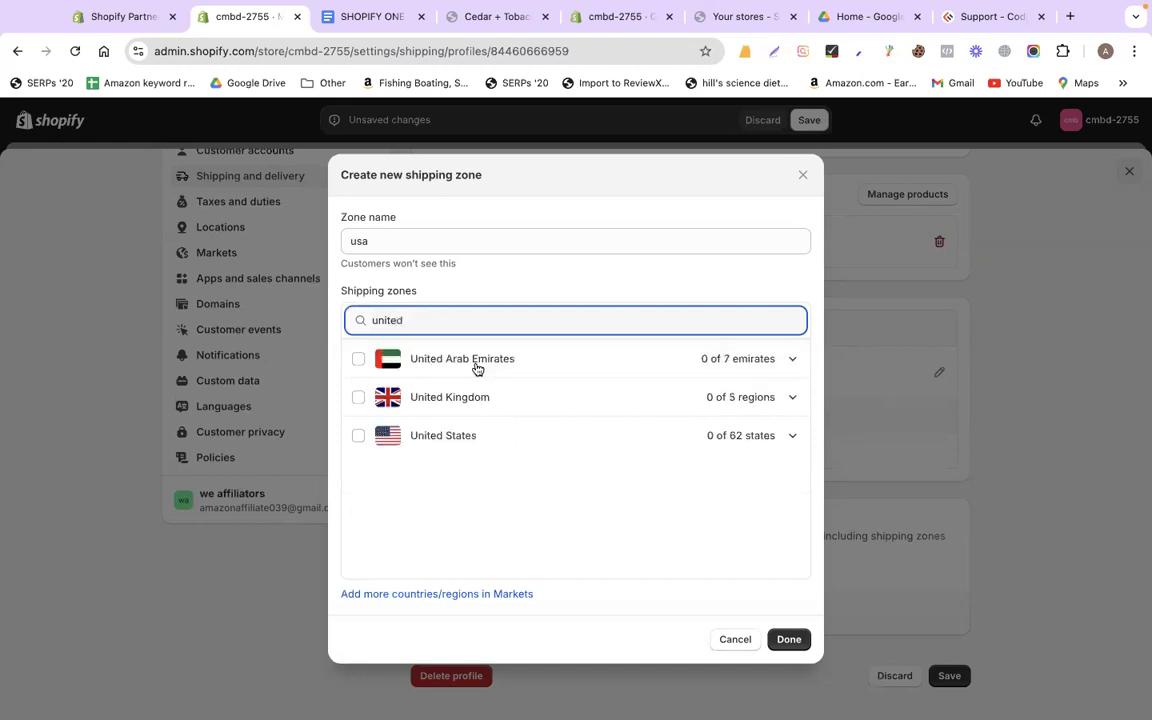
pyautogui.click(358, 436)
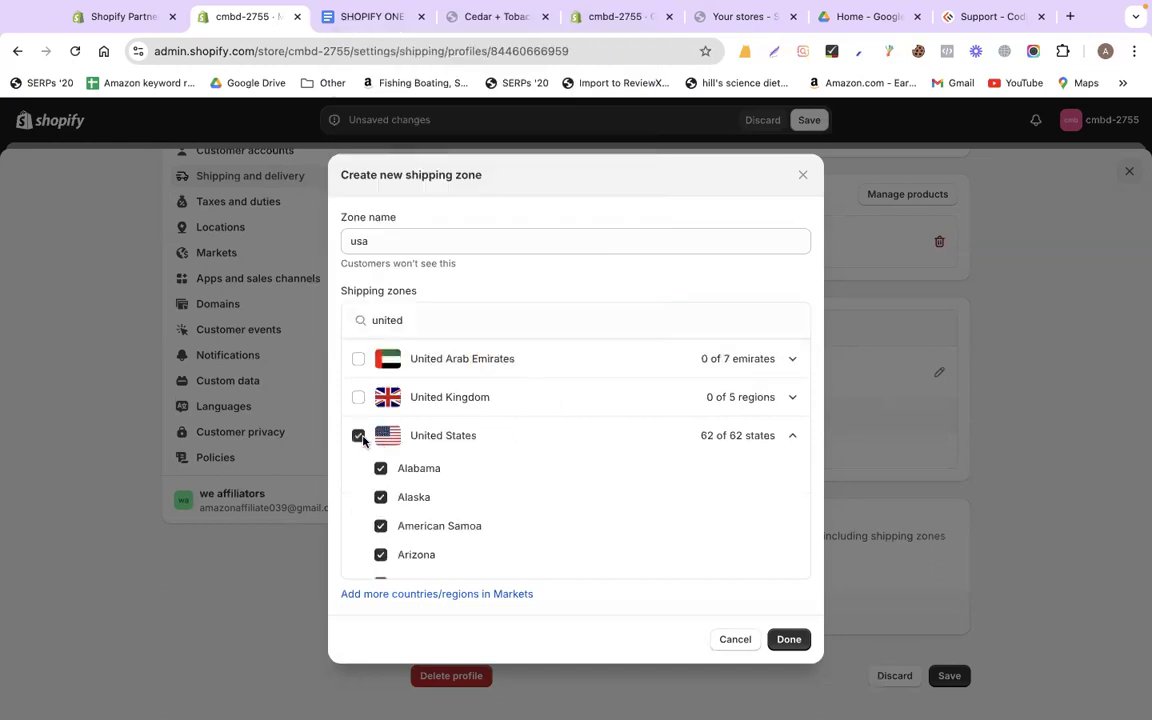
pyautogui.click(789, 640)
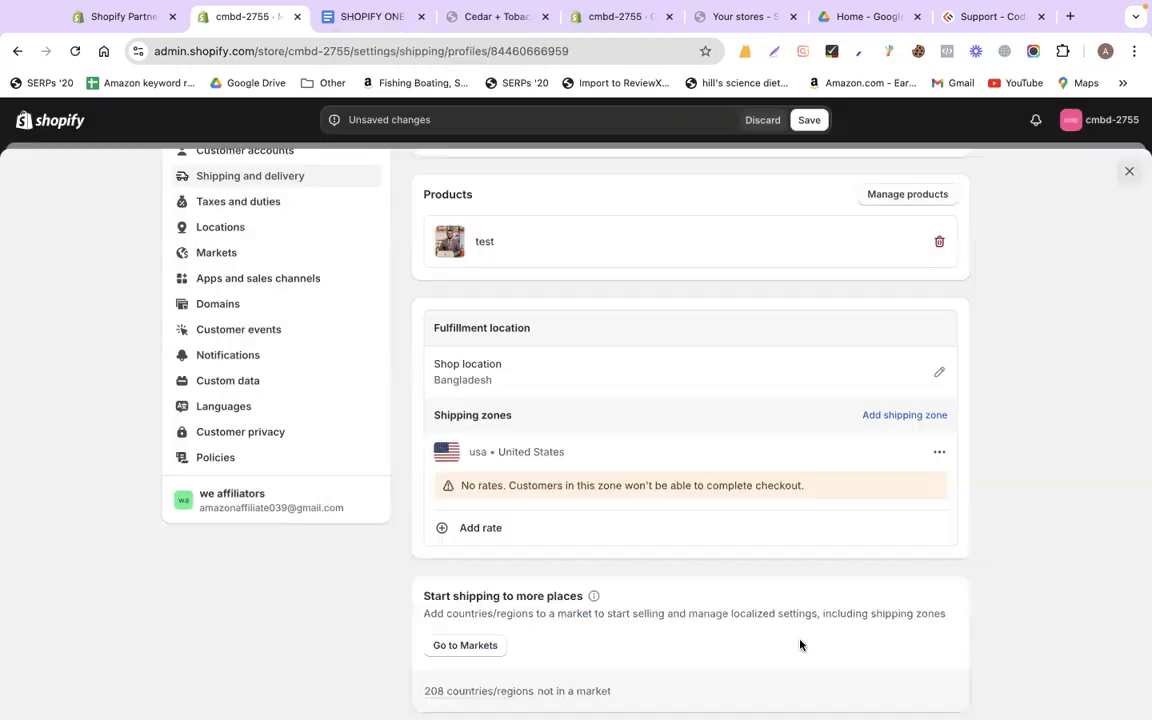
# Add a 'Heavy Product Shipping' rate priced 20 to the usa zone and save the profile
pyautogui.click(476, 527)
pyautogui.click(416, 338)
pyautogui.write('Heavy Product')
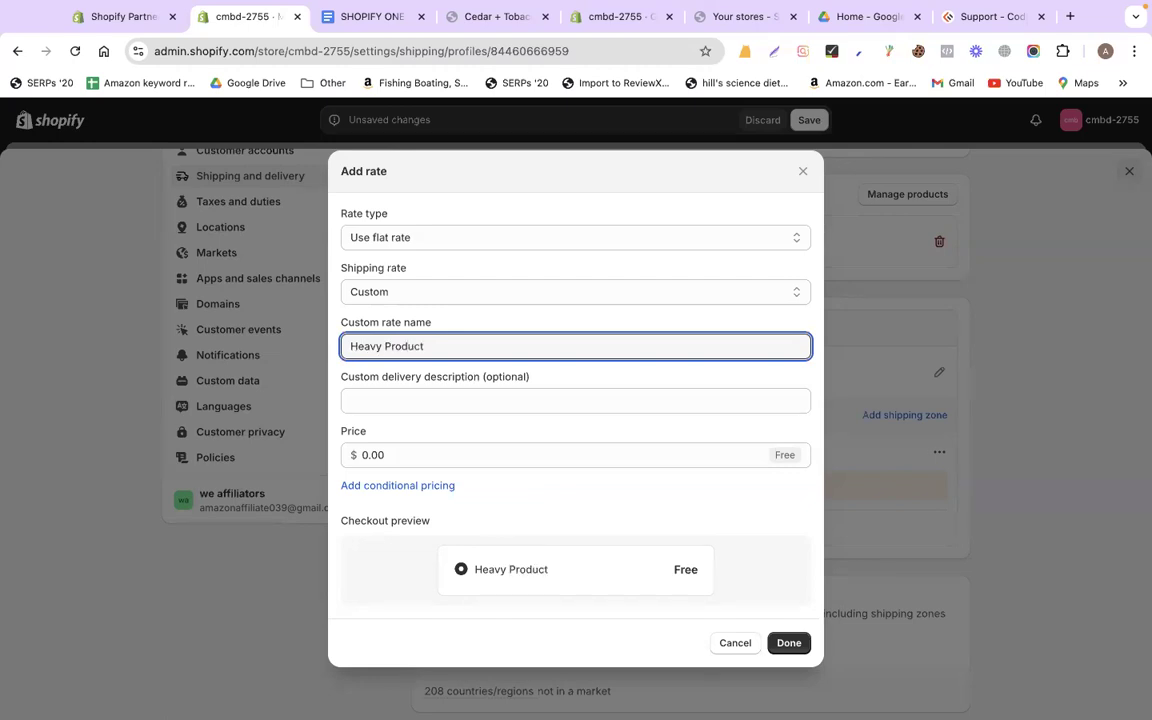
pyautogui.write(' Shipping')
pyautogui.click(389, 459)
pyautogui.write('20')
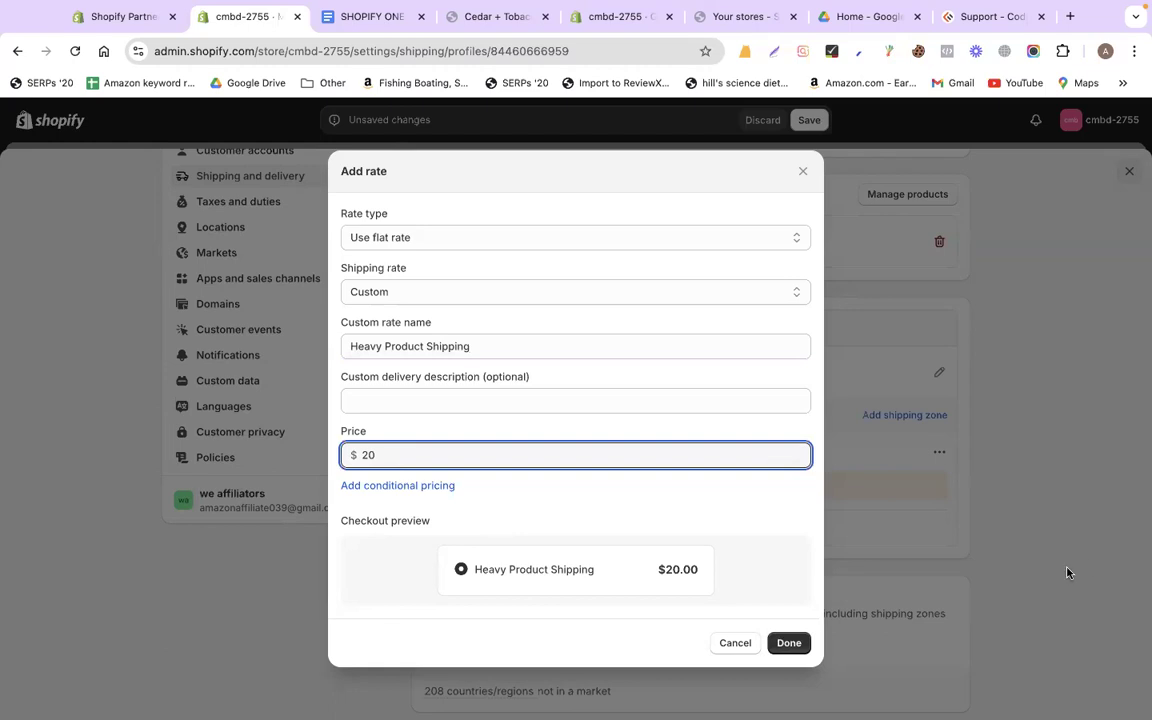
pyautogui.press('Return')
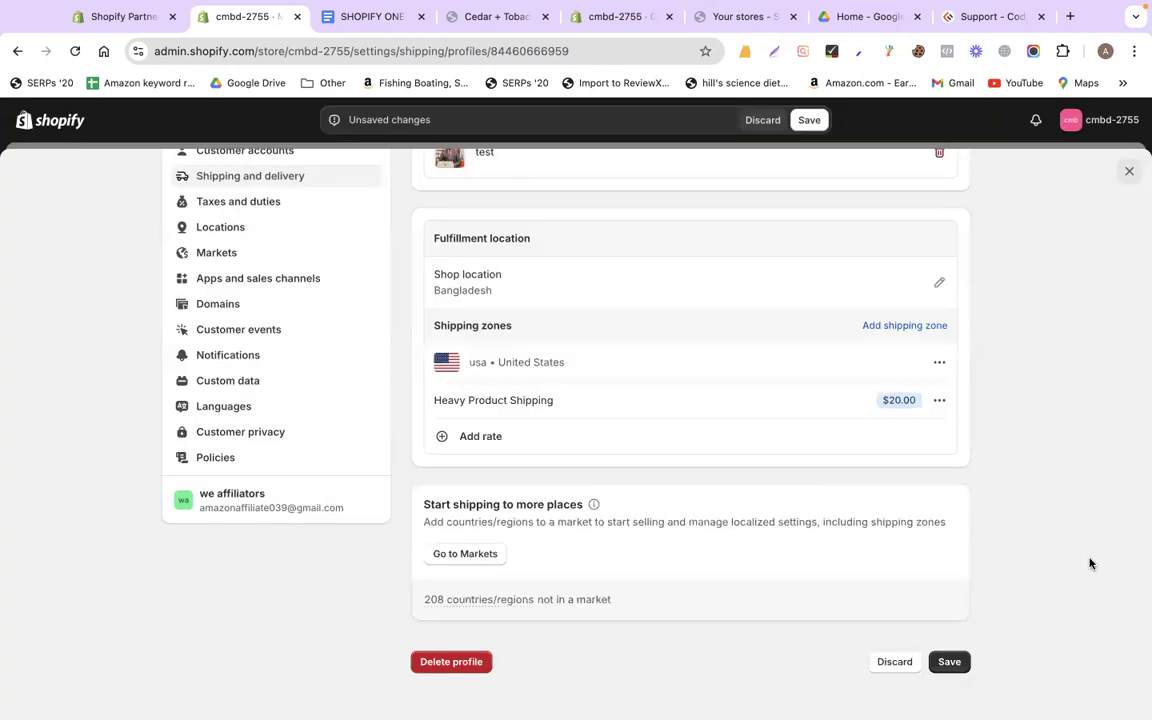
pyautogui.scroll(5, 470, 373)
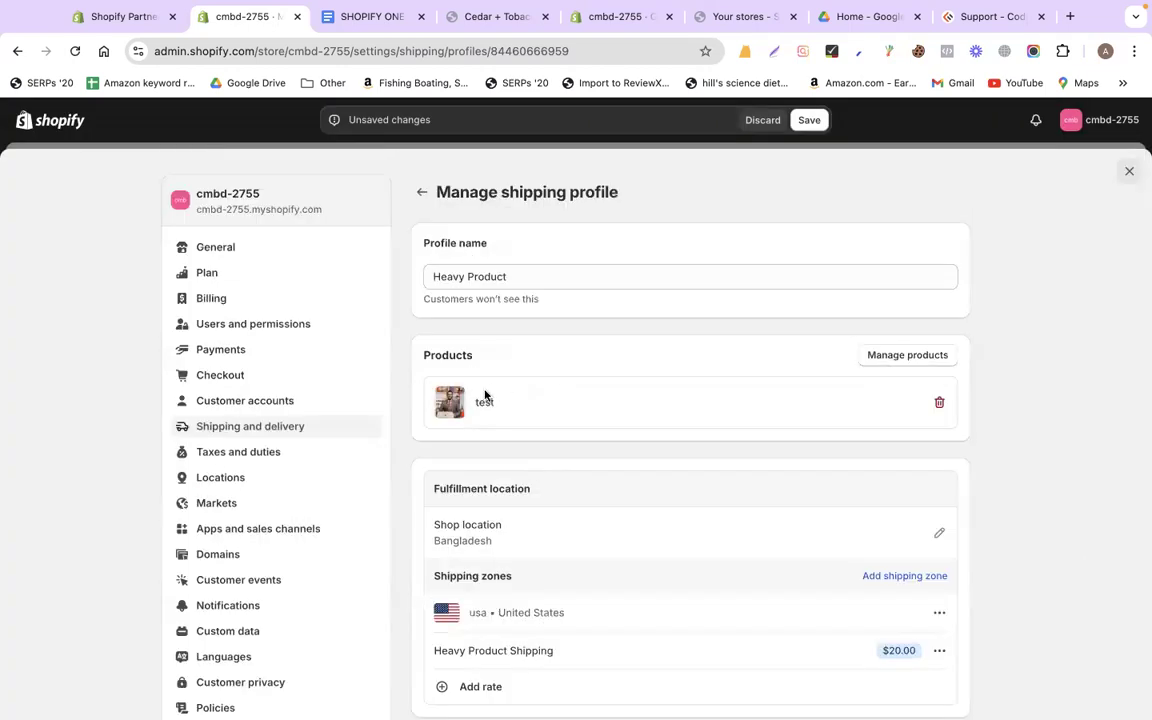
pyautogui.scroll(-3, 485, 396)
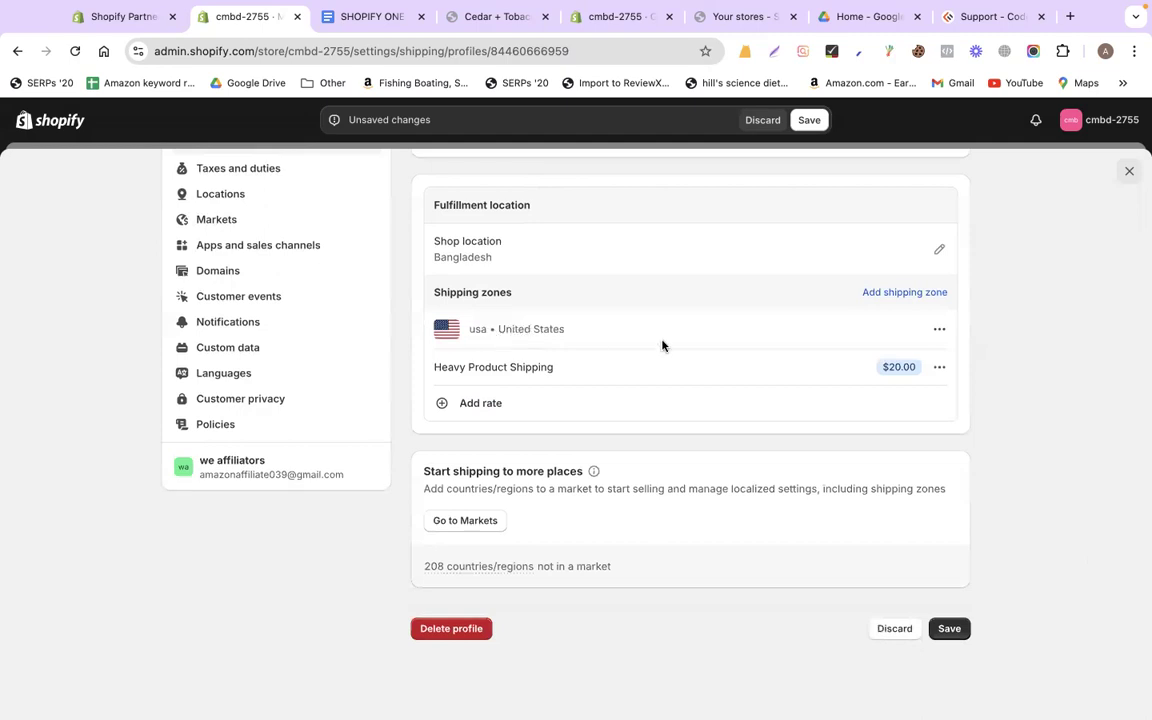
pyautogui.click(950, 628)
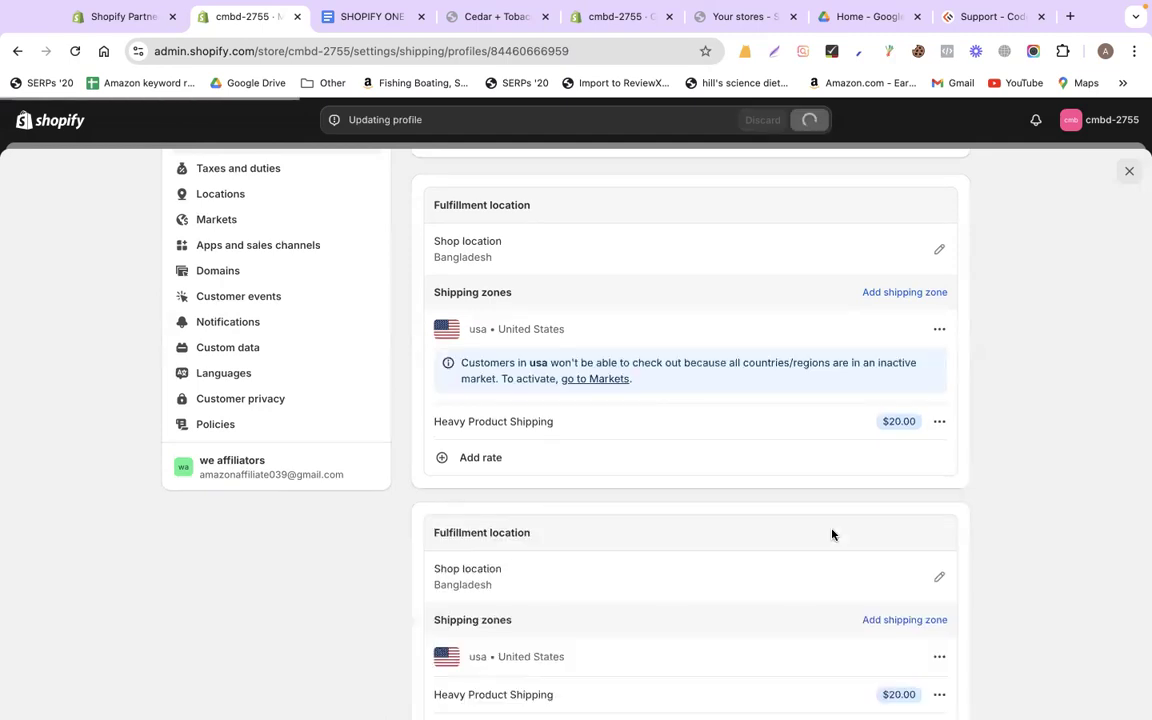
pyautogui.click(362, 18)
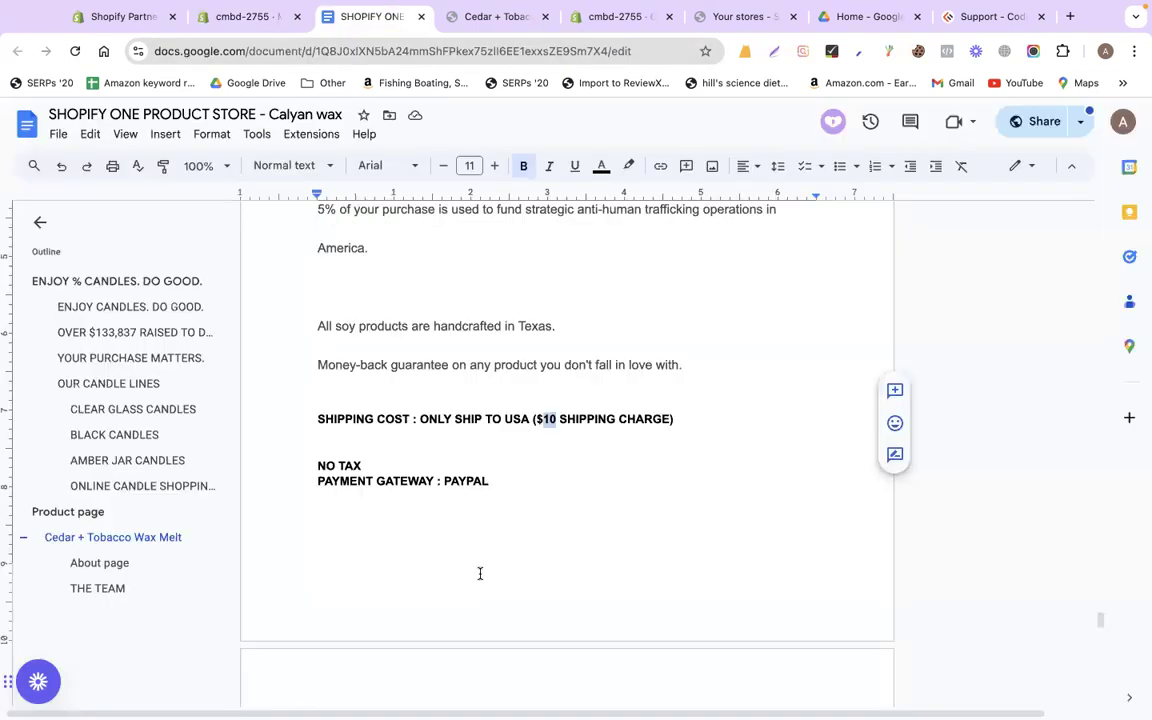
pyautogui.tripleClick(442, 470)
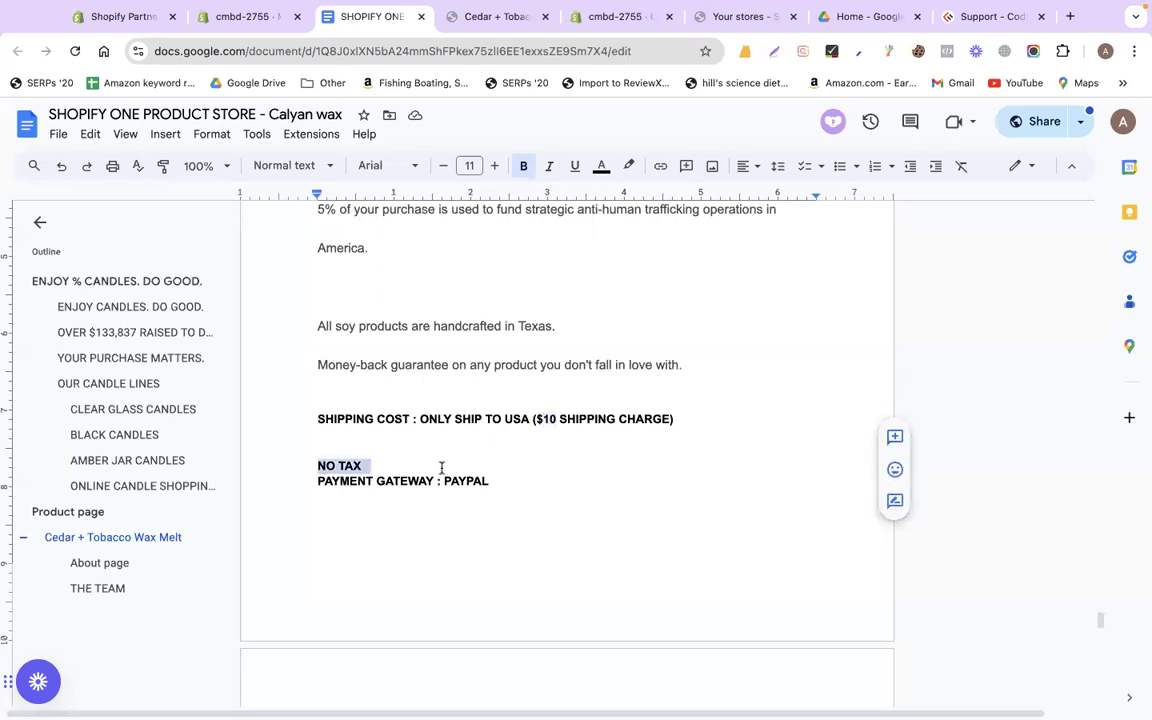
pyautogui.click(206, 18)
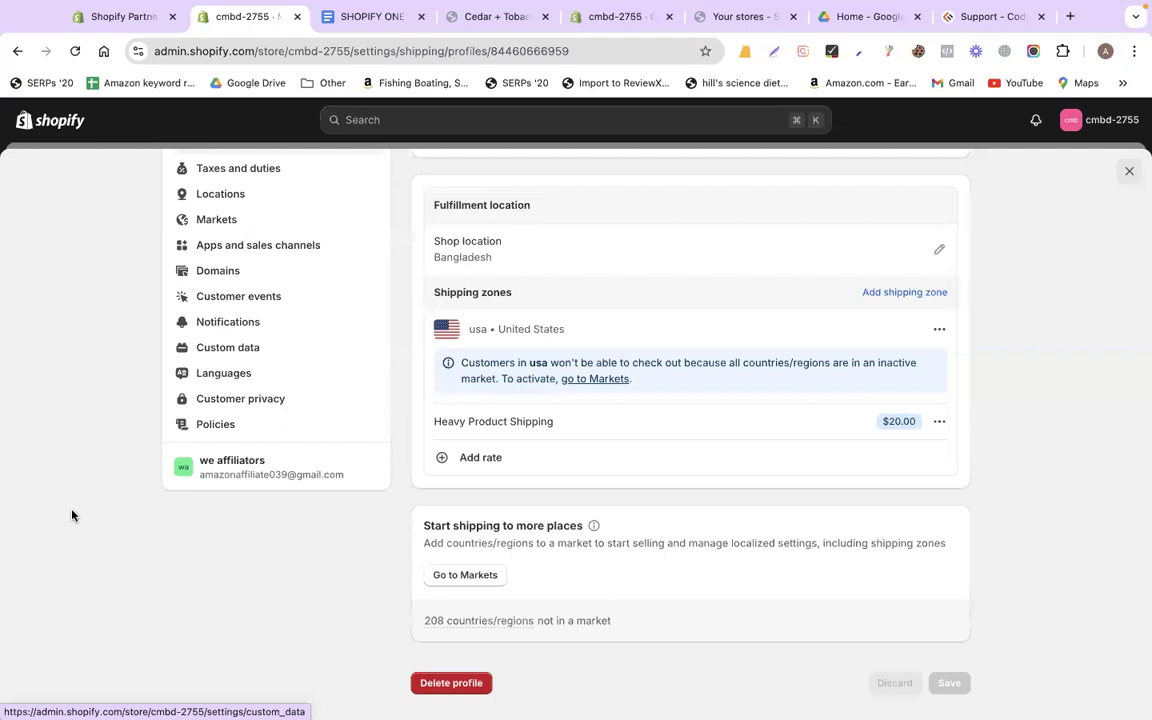
pyautogui.scroll(3, 72, 515)
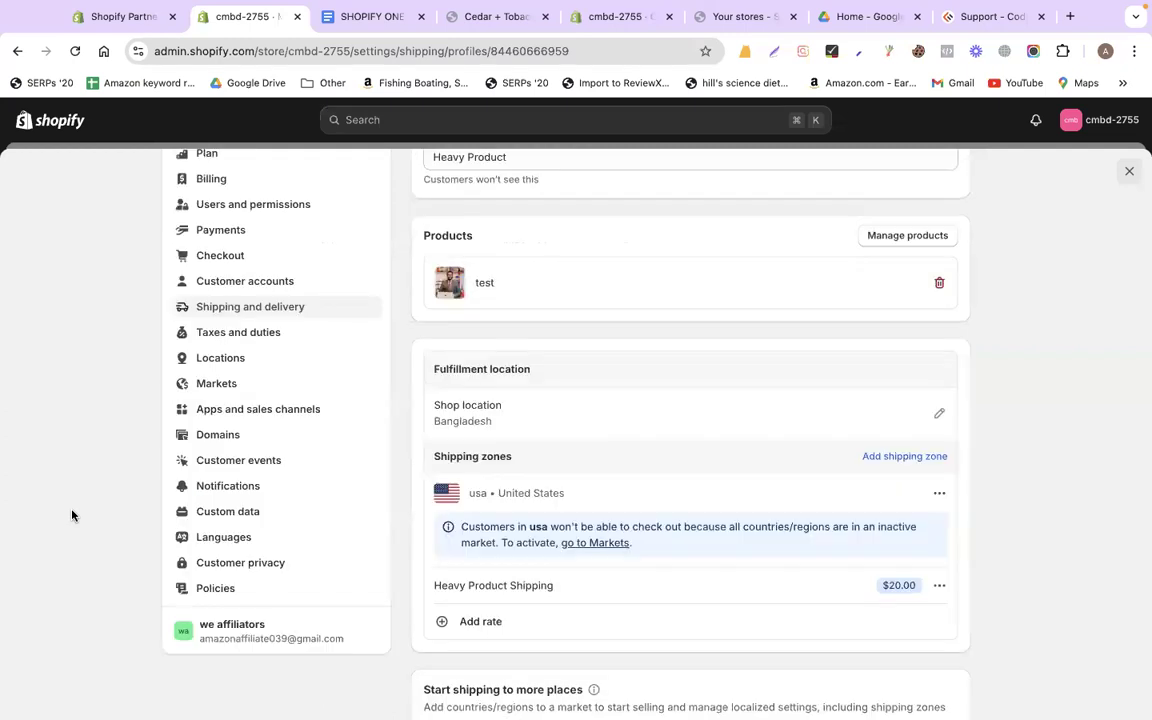
pyautogui.click(310, 18)
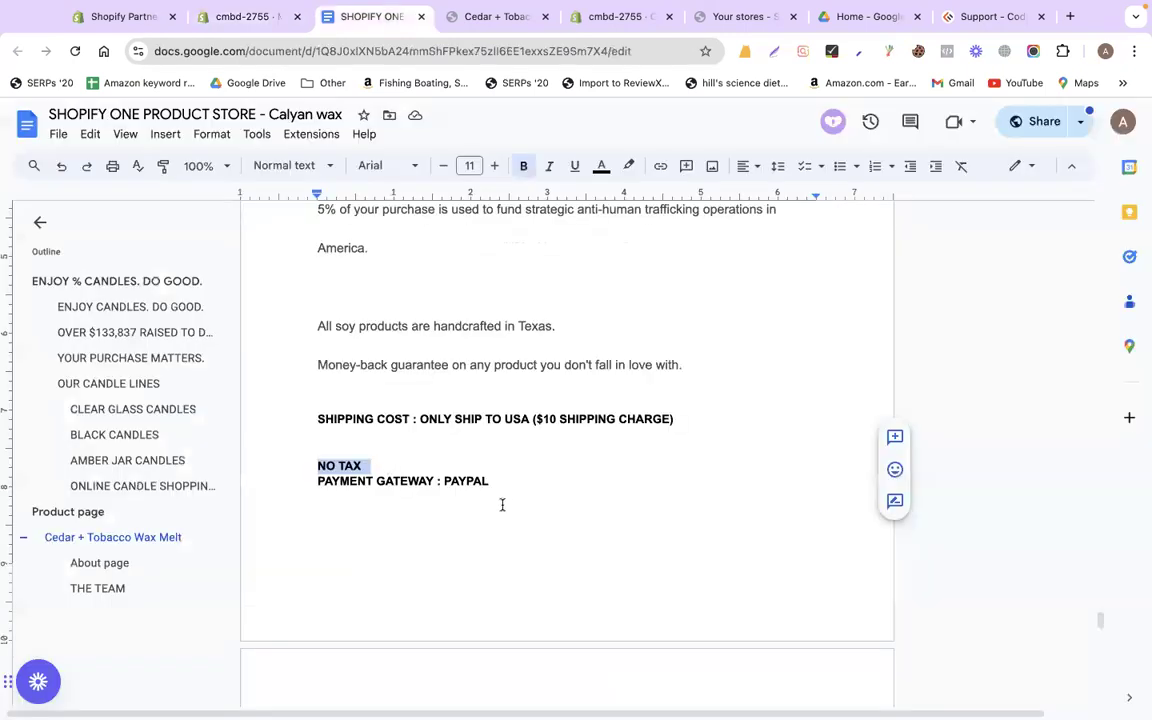
pyautogui.moveTo(490, 483); pyautogui.dragTo(305, 471)
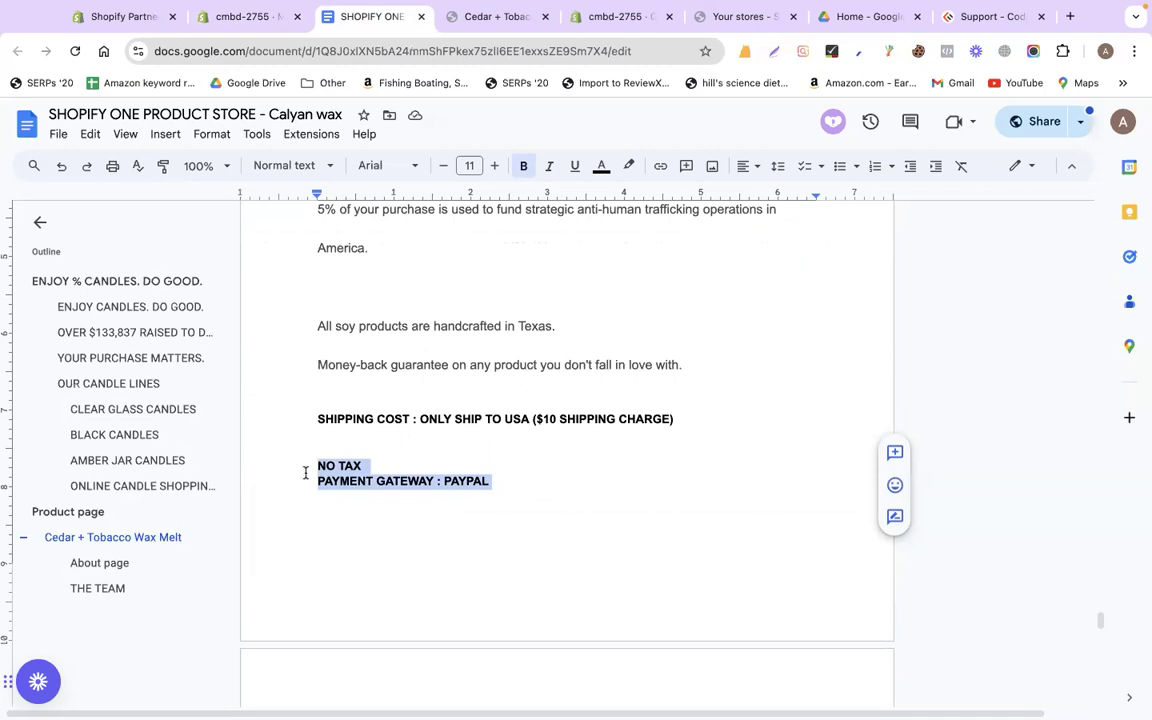
pyautogui.click(240, 16)
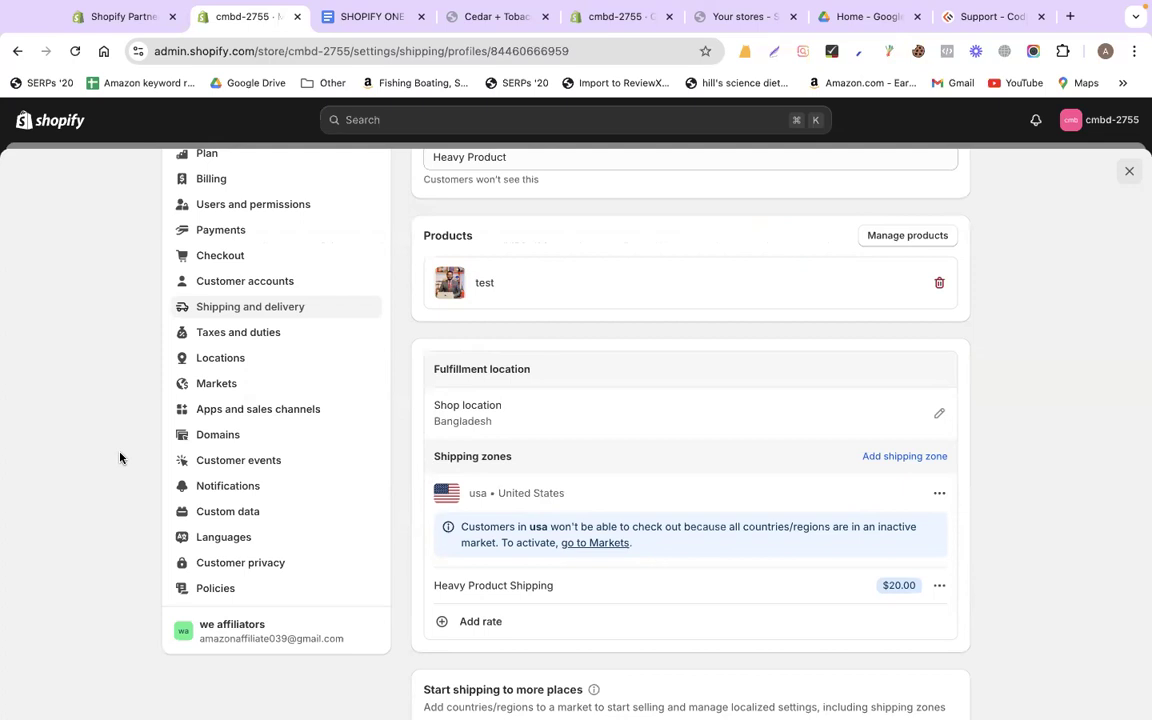
pyautogui.scroll(3, 120, 458)
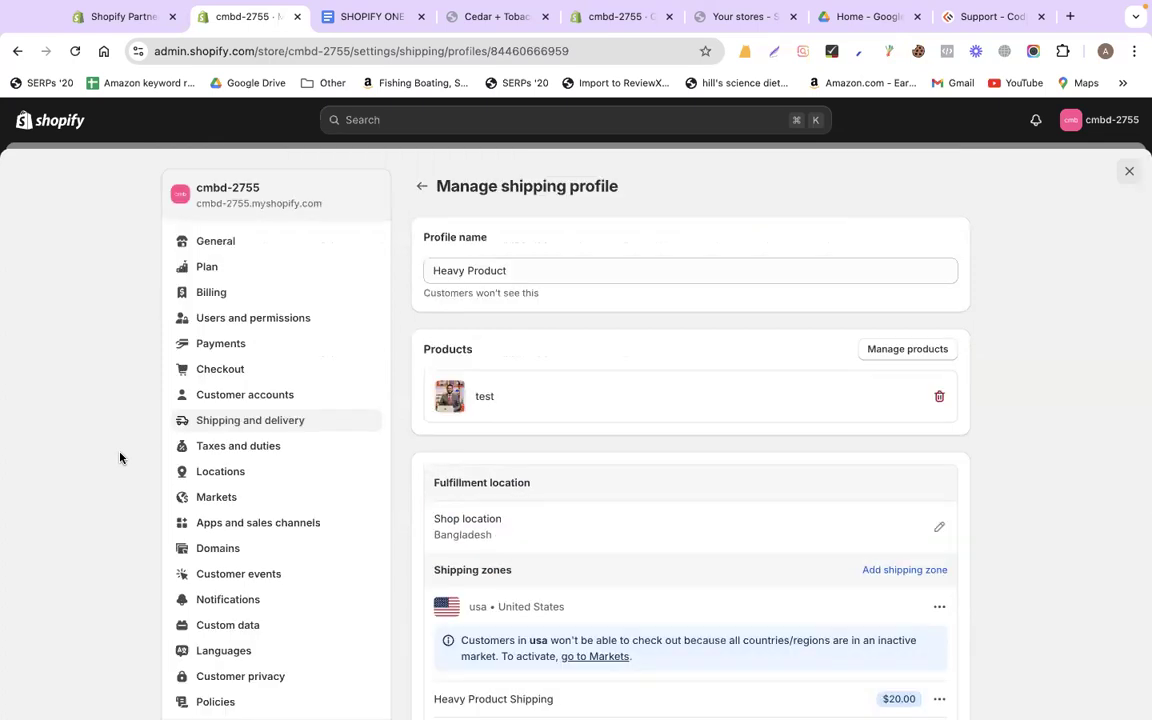
# Go to Taxes and duties settings and scroll to the Duties and import taxes heading
pyautogui.scroll(-3, 120, 458)
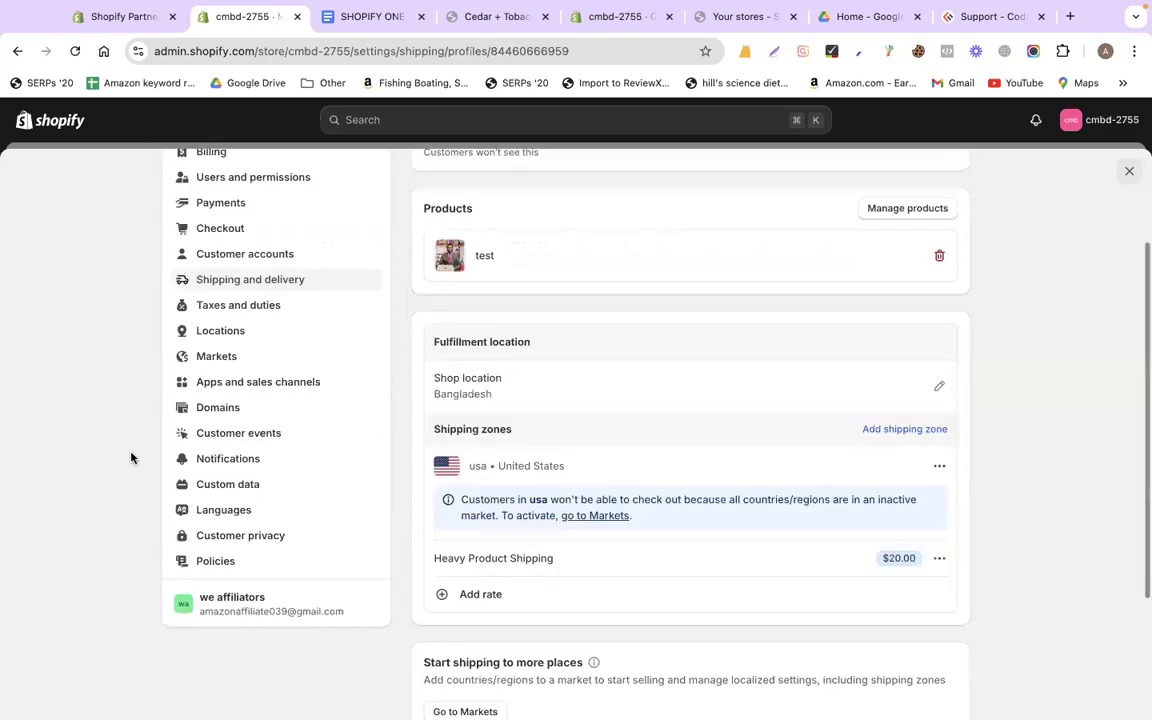
pyautogui.scroll(2, 229, 420)
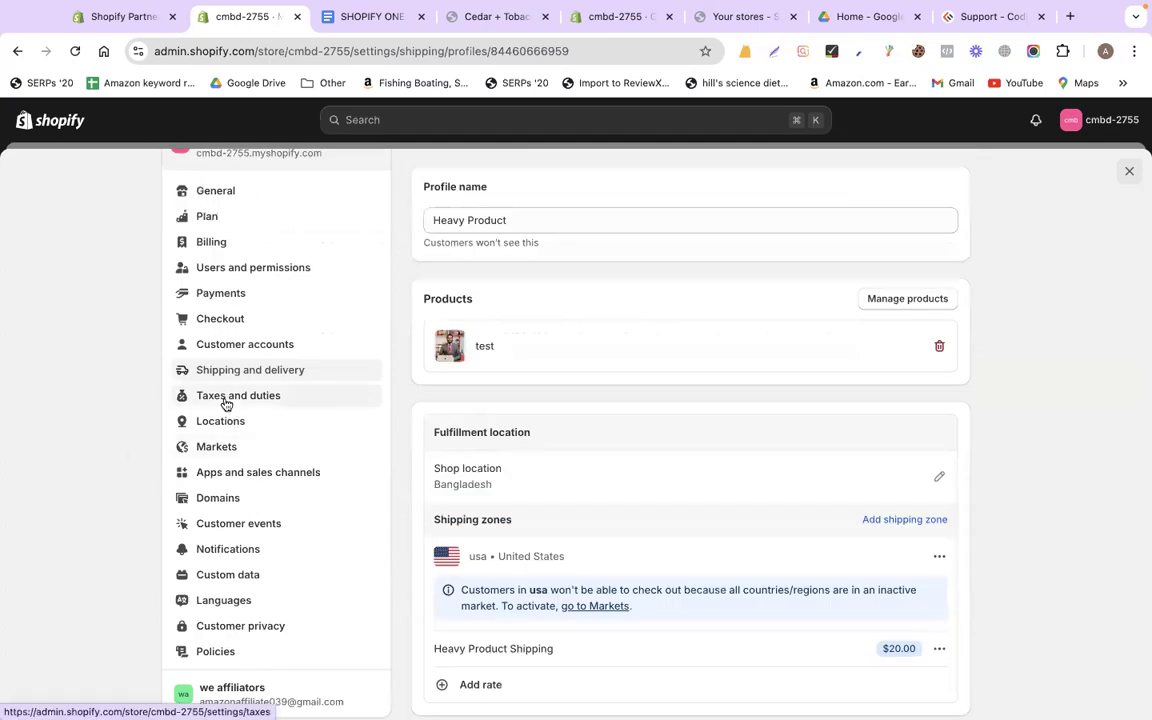
pyautogui.click(226, 398)
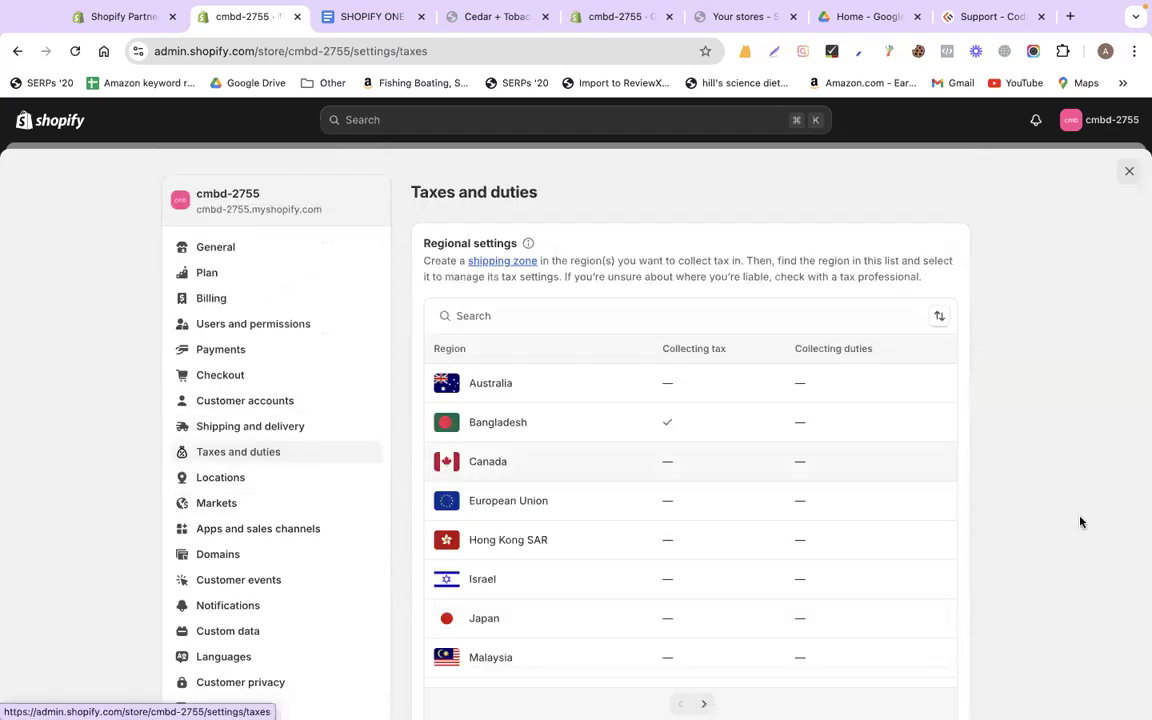
pyautogui.scroll(-3, 1080, 521)
pyautogui.scroll(-2, 1080, 521)
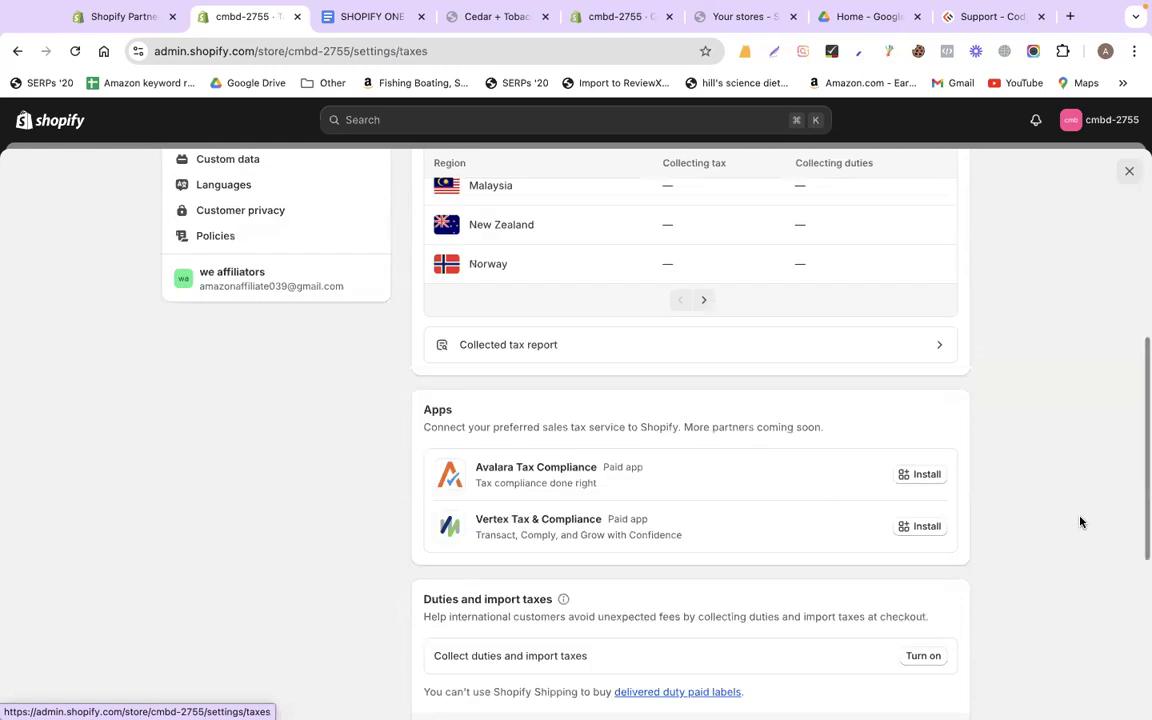
pyautogui.scroll(5, 576, 419)
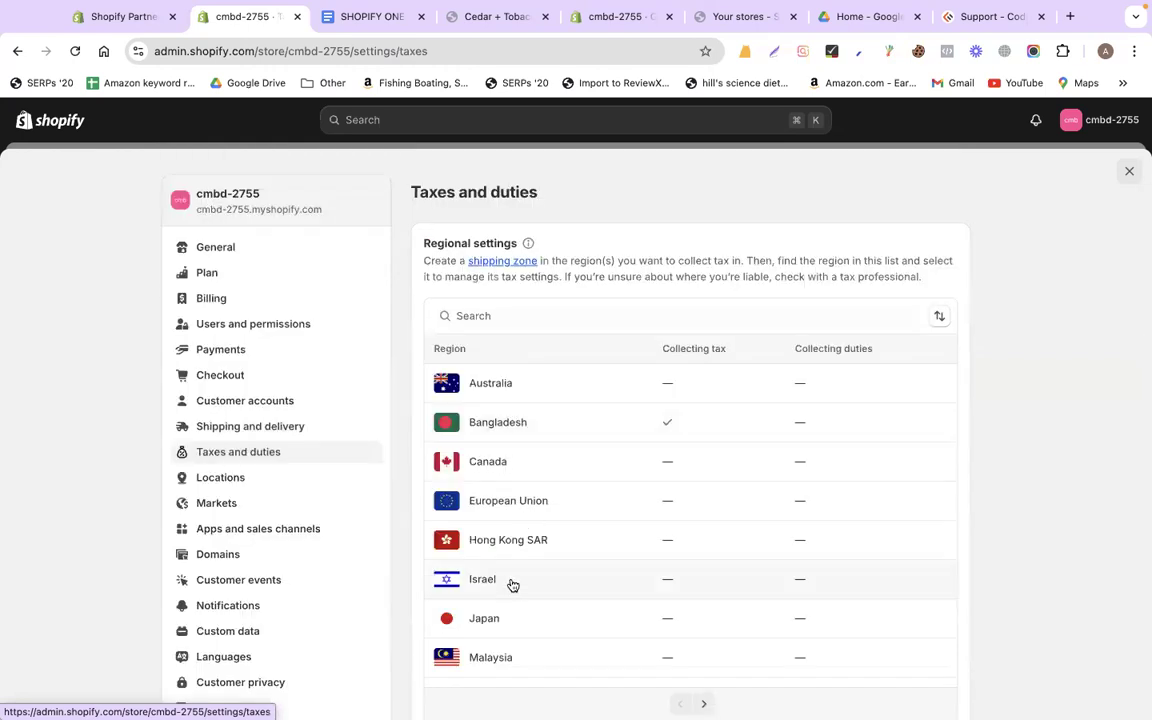
pyautogui.scroll(-2, 520, 540)
pyautogui.scroll(-2, 527, 492)
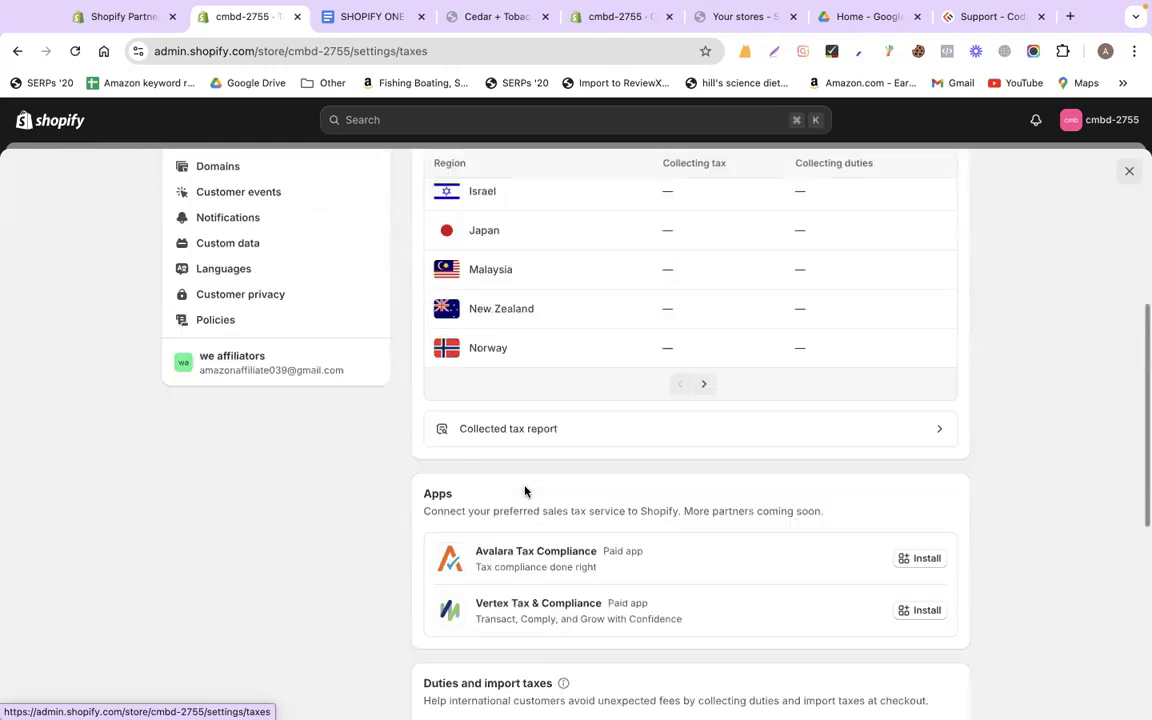
pyautogui.scroll(-3, 851, 476)
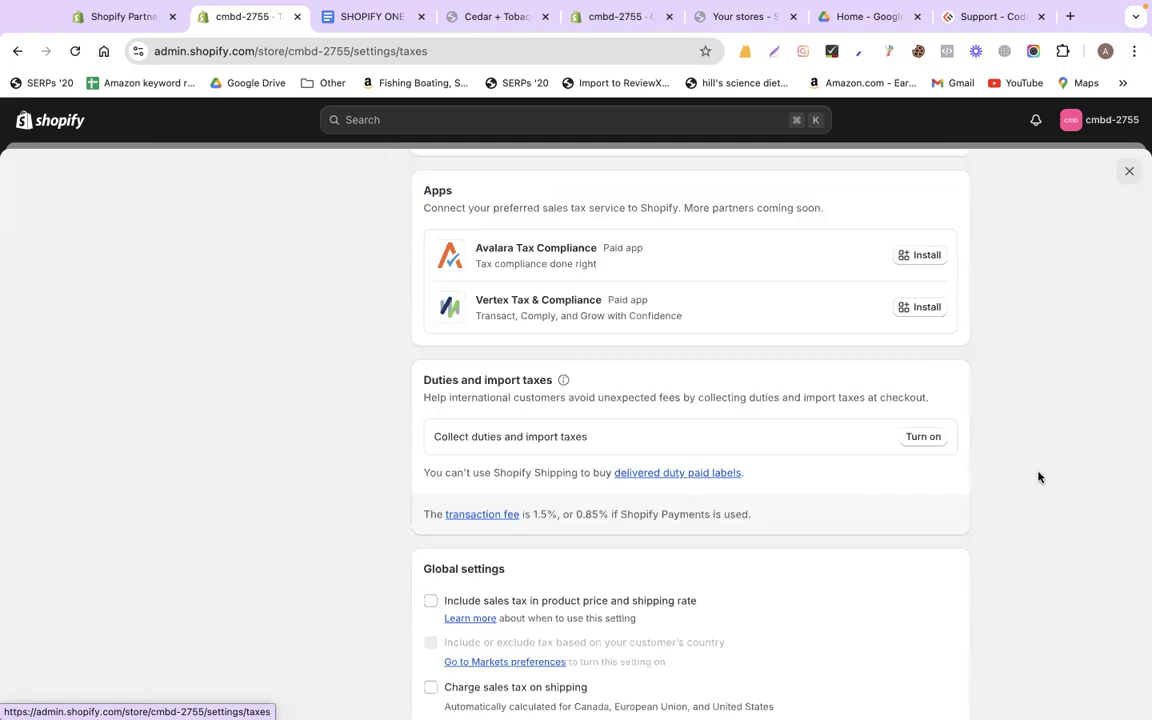
pyautogui.moveTo(419, 381); pyautogui.dragTo(573, 380)
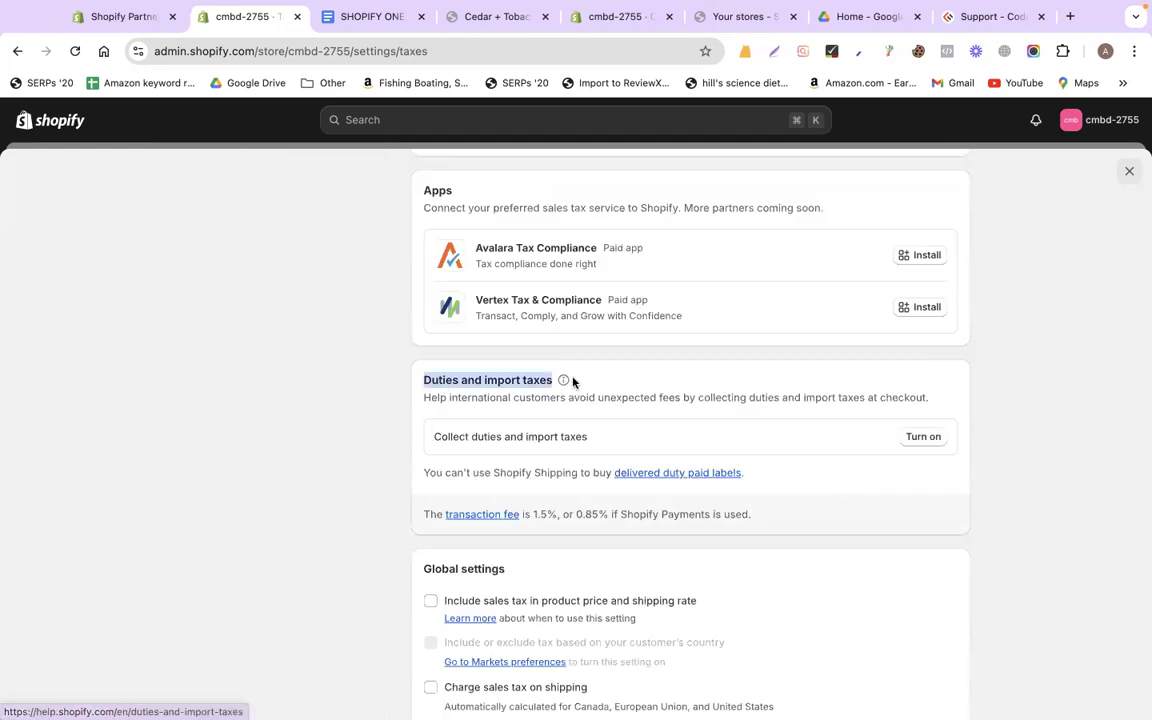
# Confirm carrier prepaid duties support and choose Canada and United States for duty collection
pyautogui.click(922, 437)
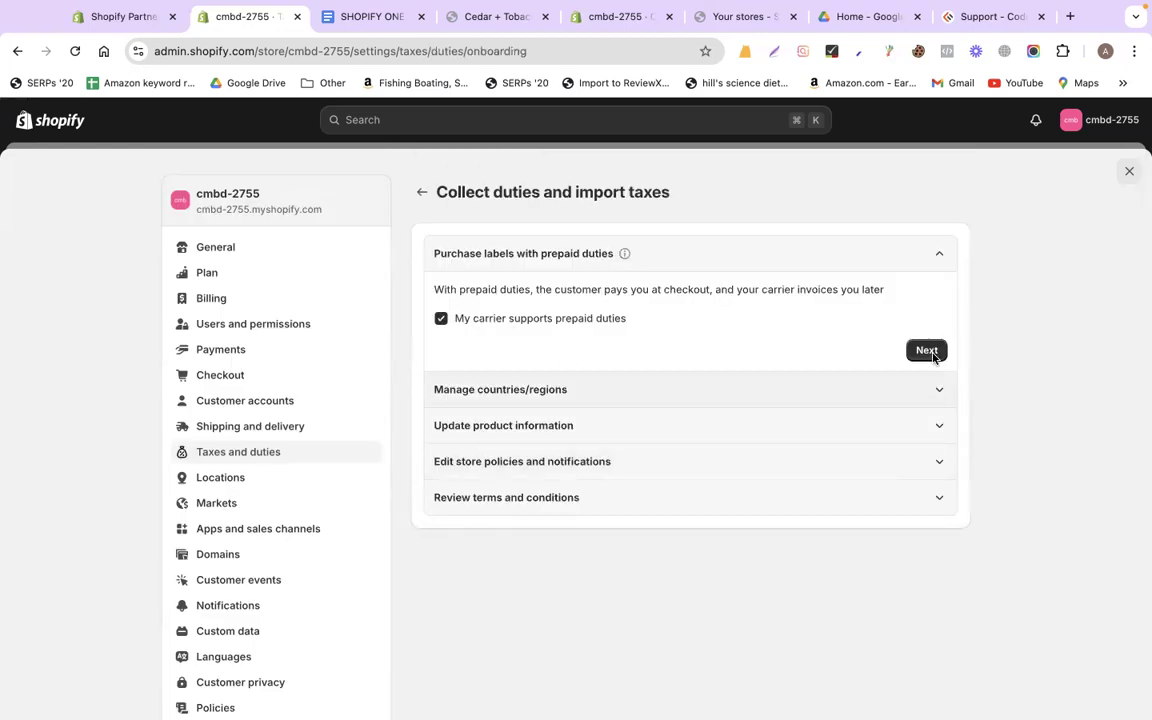
pyautogui.click(933, 354)
pyautogui.click(923, 371)
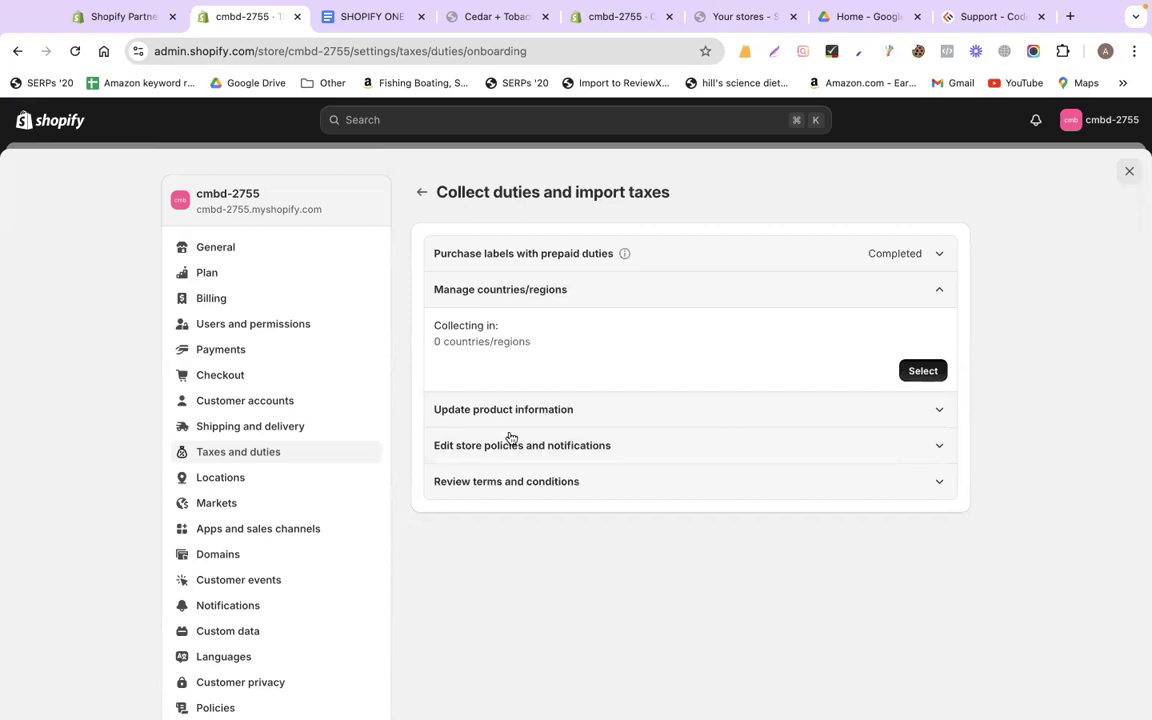
pyautogui.click(359, 462)
pyautogui.click(790, 559)
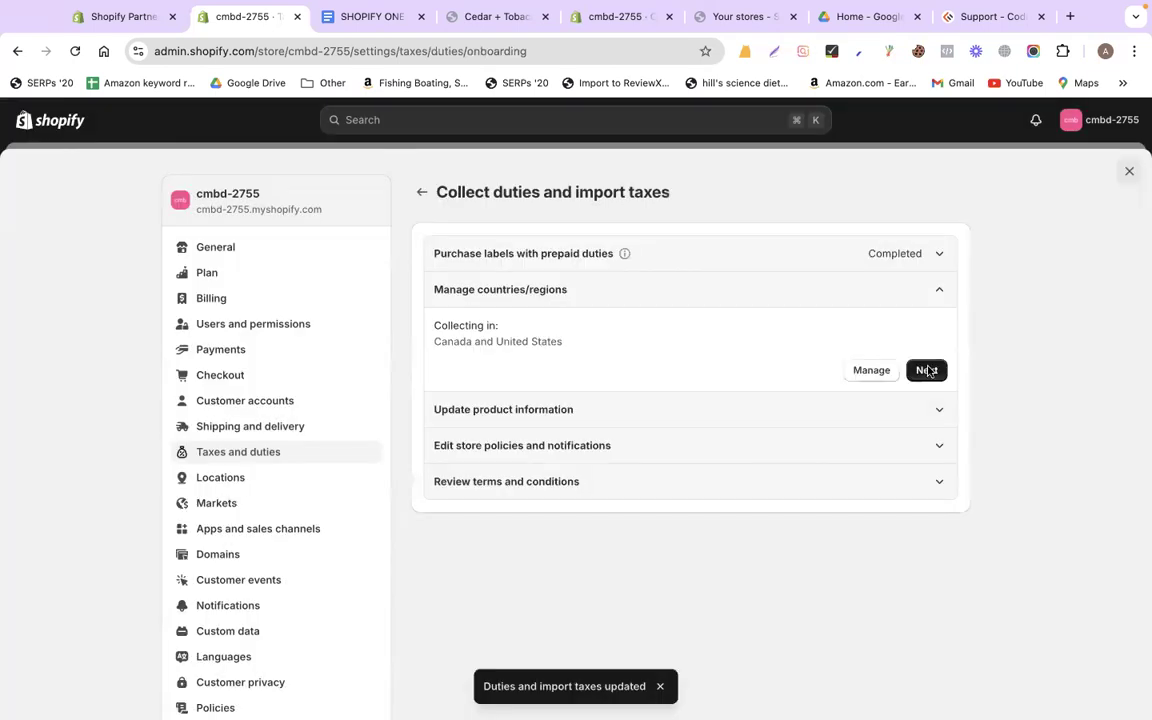
pyautogui.click(928, 370)
# Complete the product information and store policies steps and turn on duties collection
pyautogui.click(929, 545)
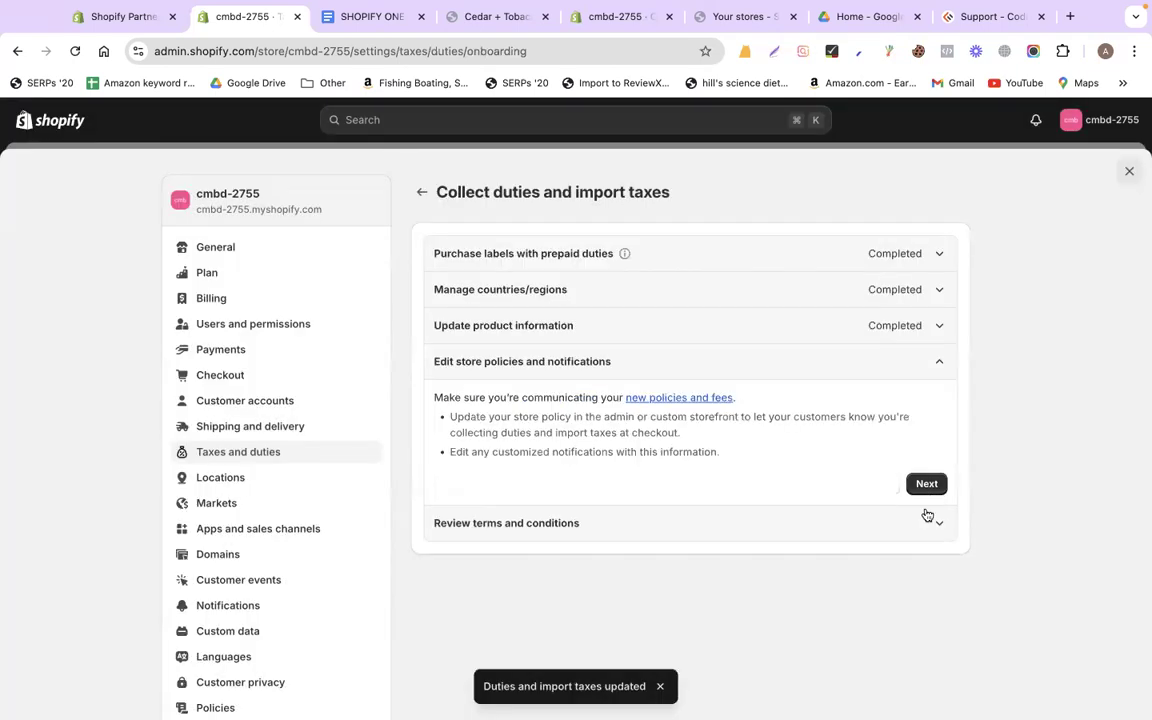
pyautogui.click(922, 482)
pyautogui.click(930, 520)
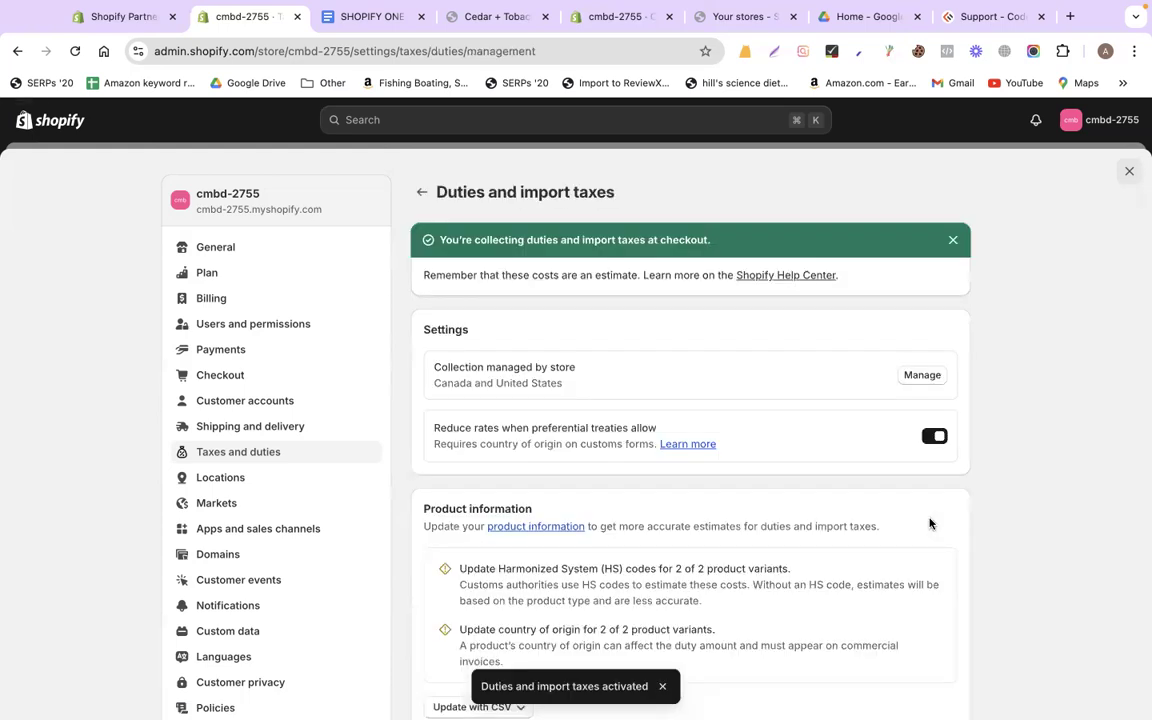
pyautogui.scroll(-3, 930, 523)
pyautogui.scroll(3, 930, 523)
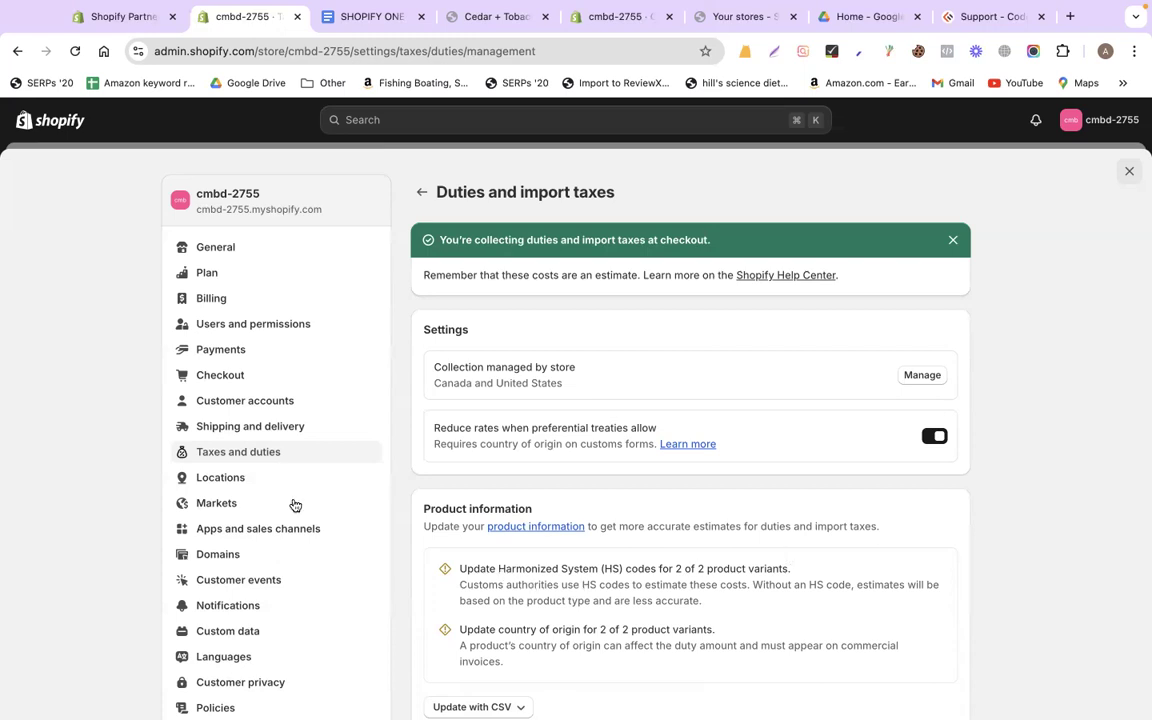
pyautogui.scroll(-1, 287, 530)
pyautogui.scroll(-1, 279, 553)
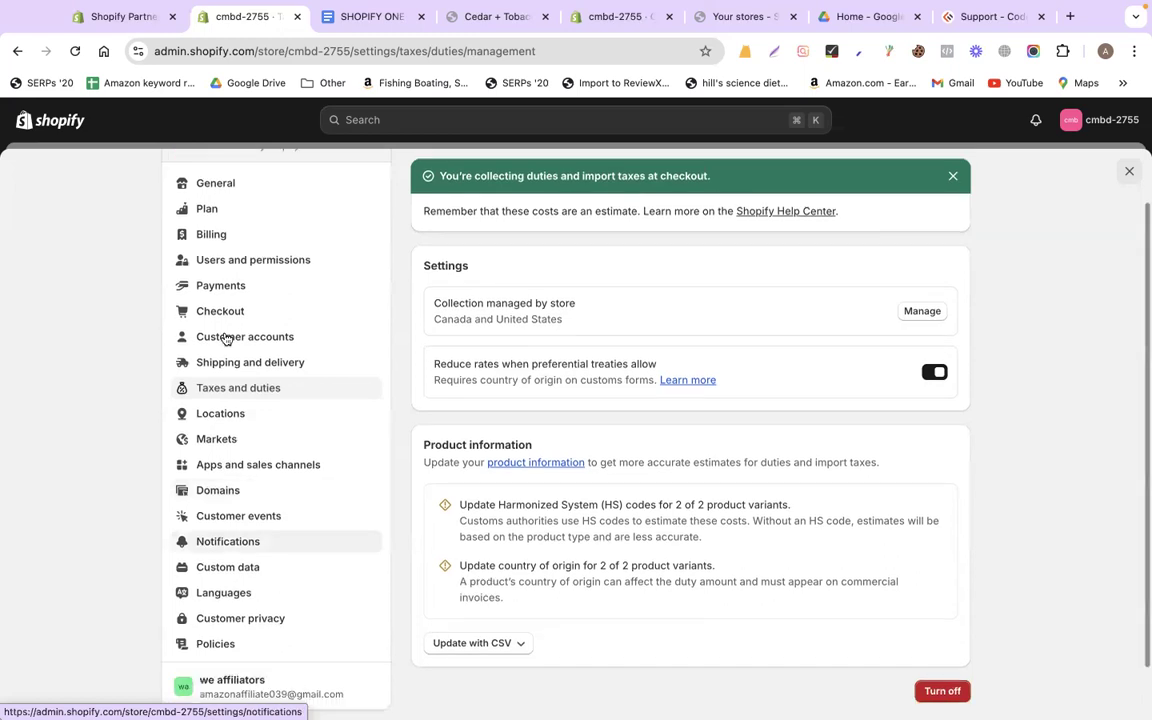
# Go to the Payments settings page
pyautogui.click(207, 284)
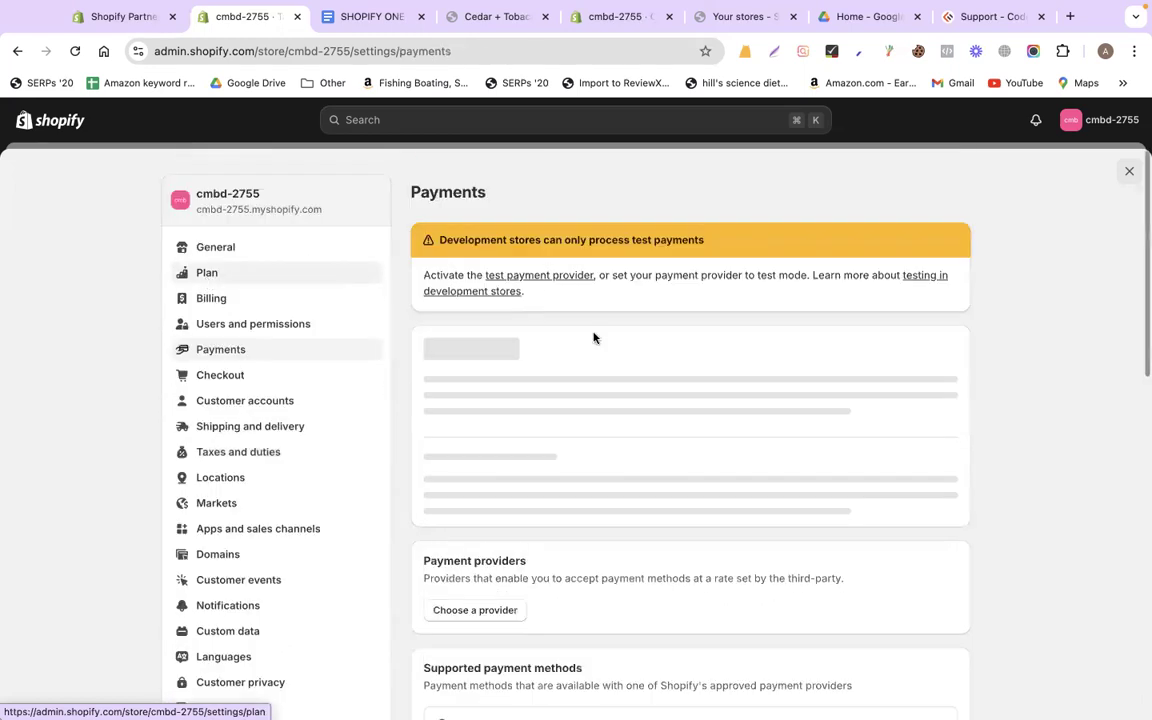
pyautogui.scroll(-1, 629, 421)
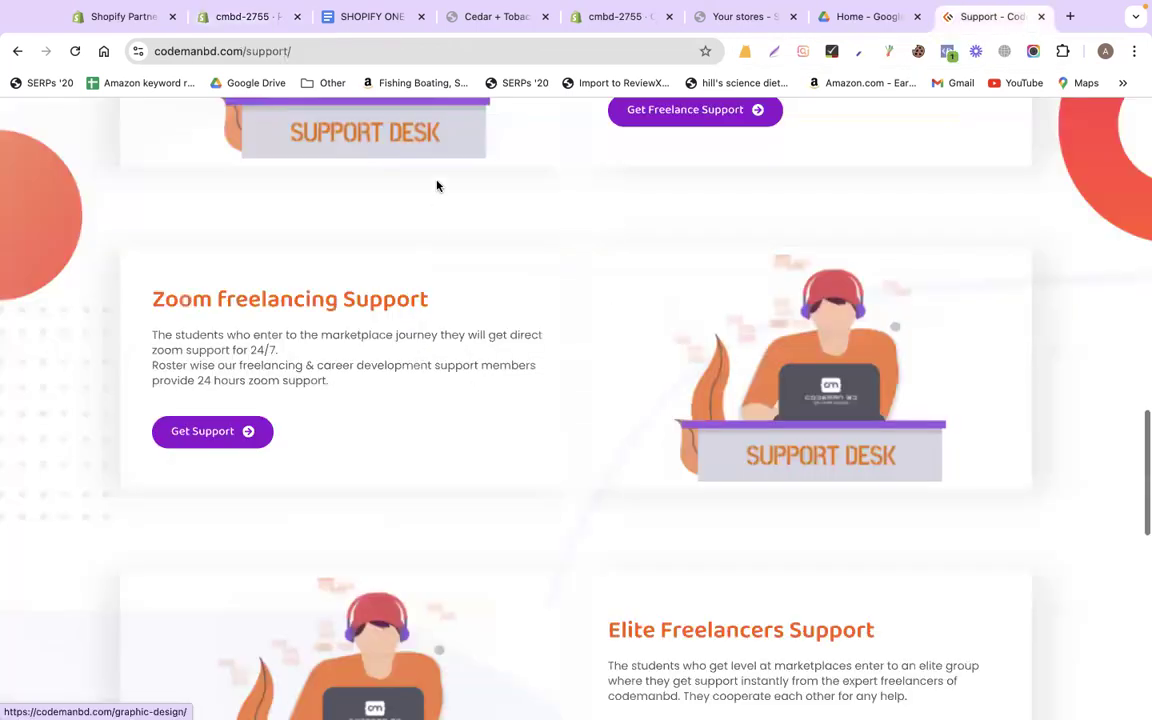
# Add the 10000-priced Web Design course to the cart
pyautogui.scroll(15, 437, 185)
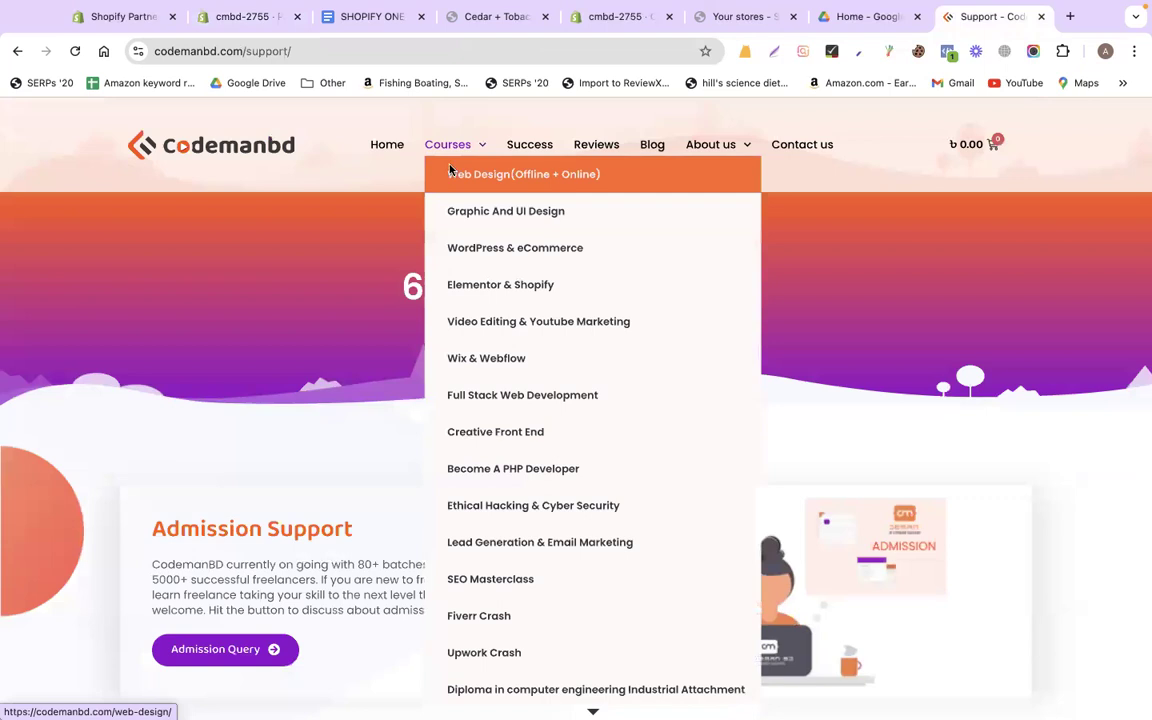
pyautogui.click(452, 174)
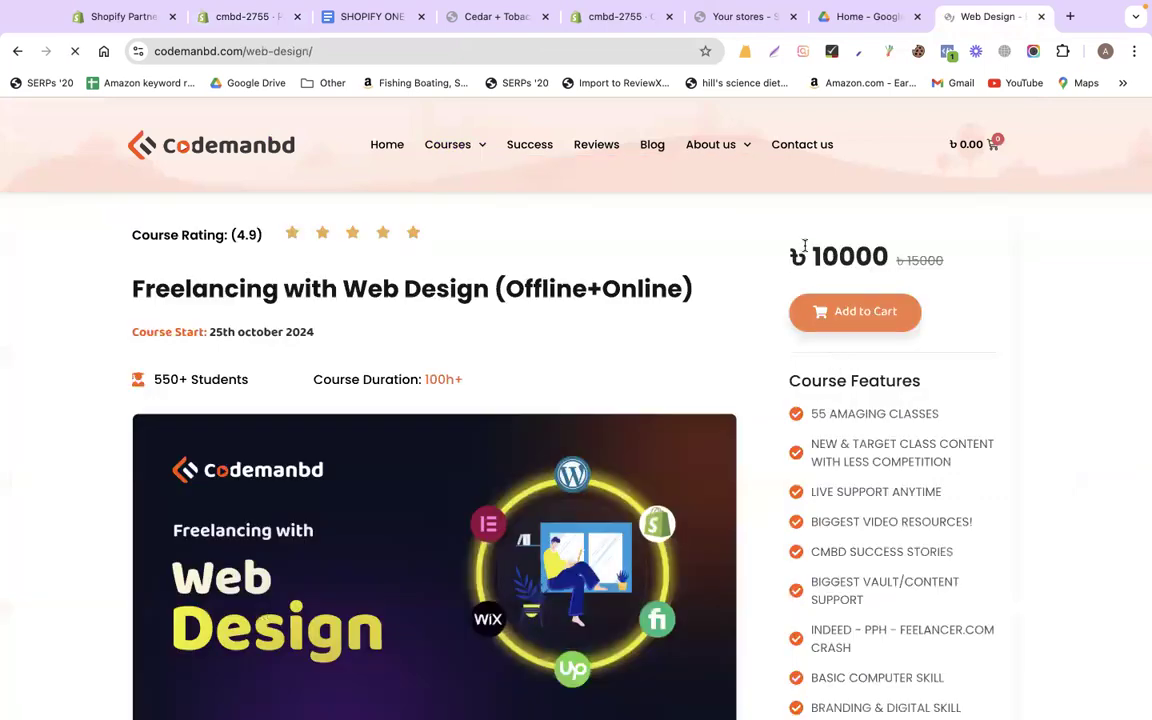
pyautogui.moveTo(808, 258); pyautogui.dragTo(906, 262)
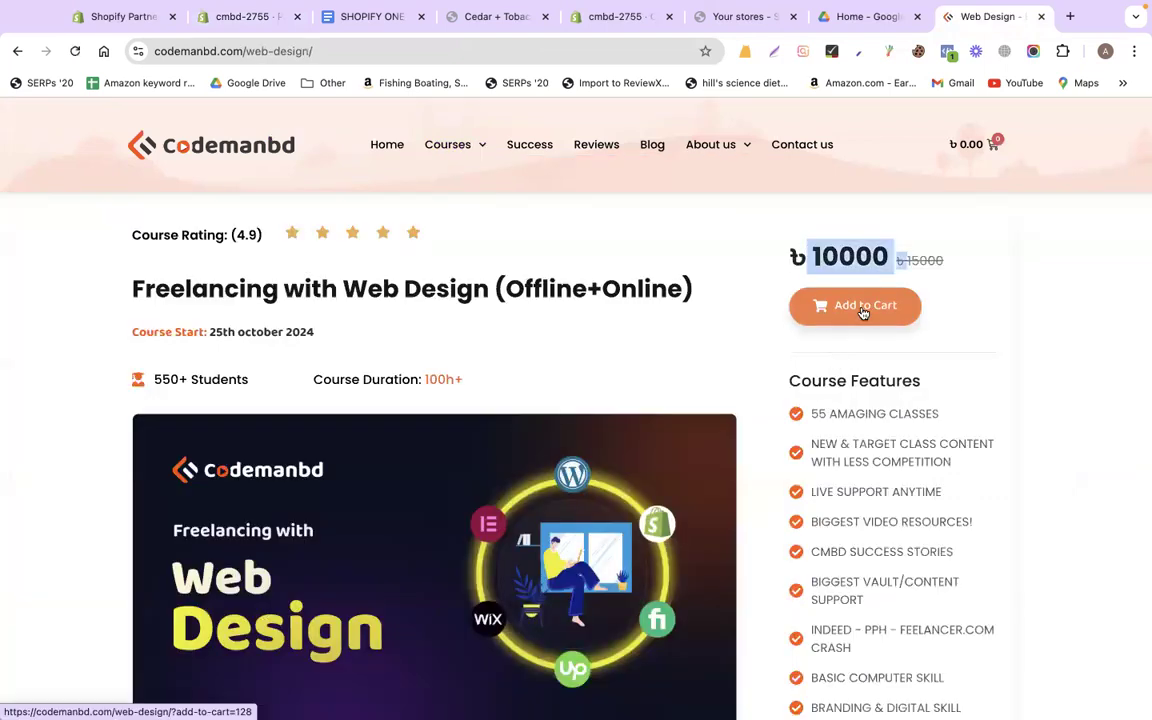
pyautogui.click(863, 310)
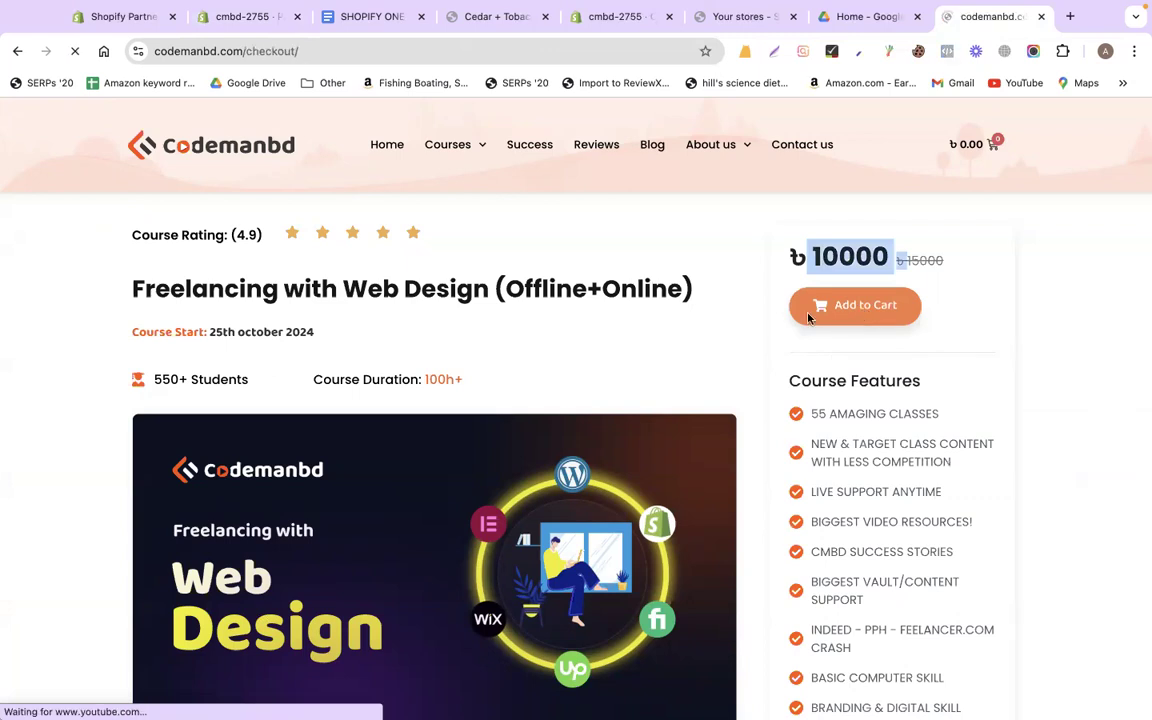
# Fill in the billing Gmail address, first name, last name and street address
pyautogui.click(360, 375)
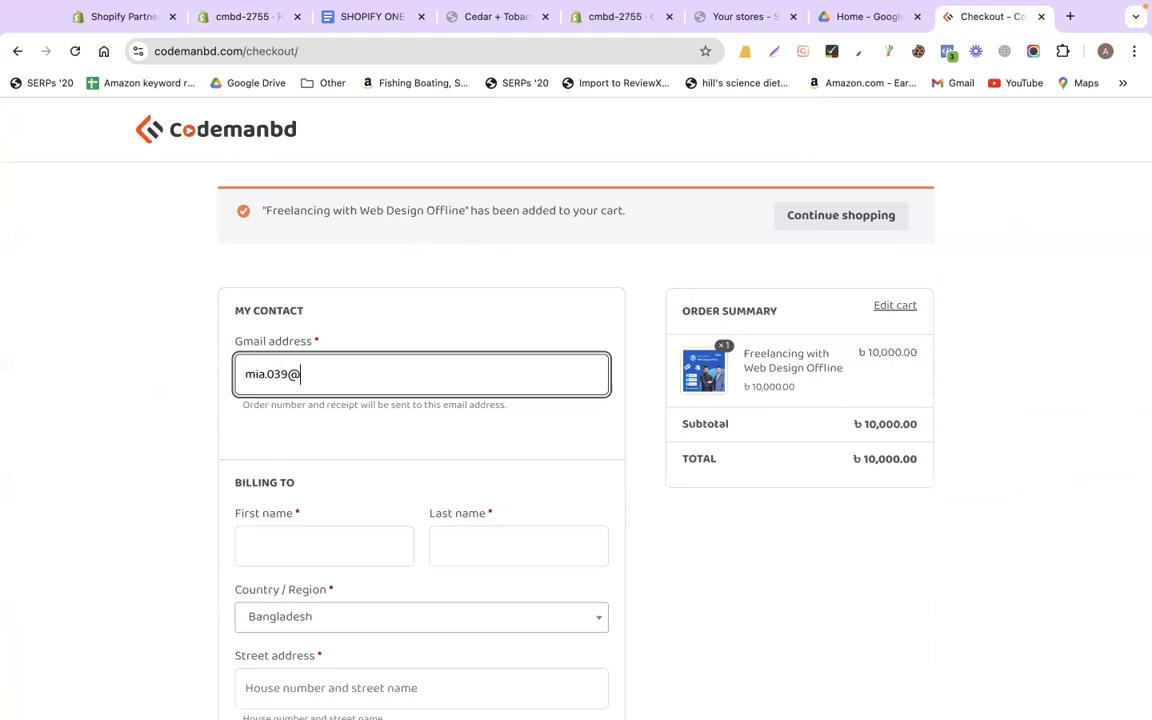
pyautogui.press('Tab')
pyautogui.write('sdf')
pyautogui.scroll(-1, 315, 640)
pyautogui.press('Tab')
pyautogui.write('sdf')
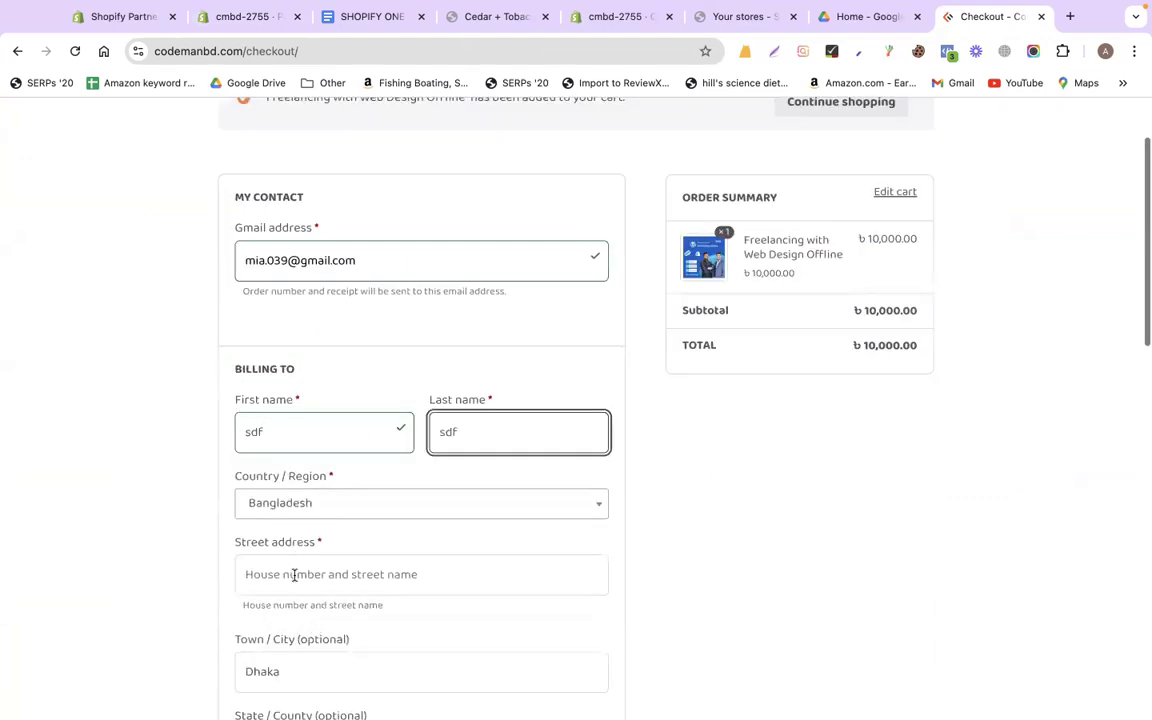
pyautogui.press('Tab')
pyautogui.press('Tab')
pyautogui.write('sdf')
pyautogui.scroll(-3, 282, 500)
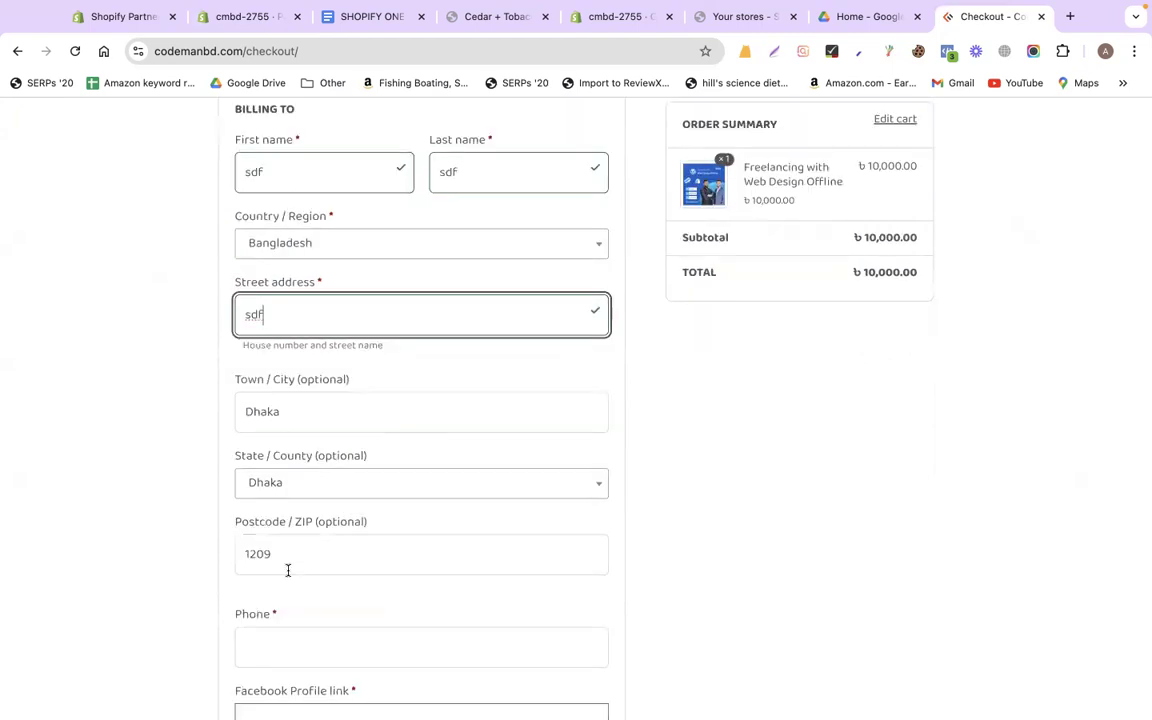
# Enter the phone number and '#' as the Facebook Profile link, then attempt to place the order
pyautogui.click(283, 640)
pyautogui.write('346465')
pyautogui.scroll(-3, 260, 450)
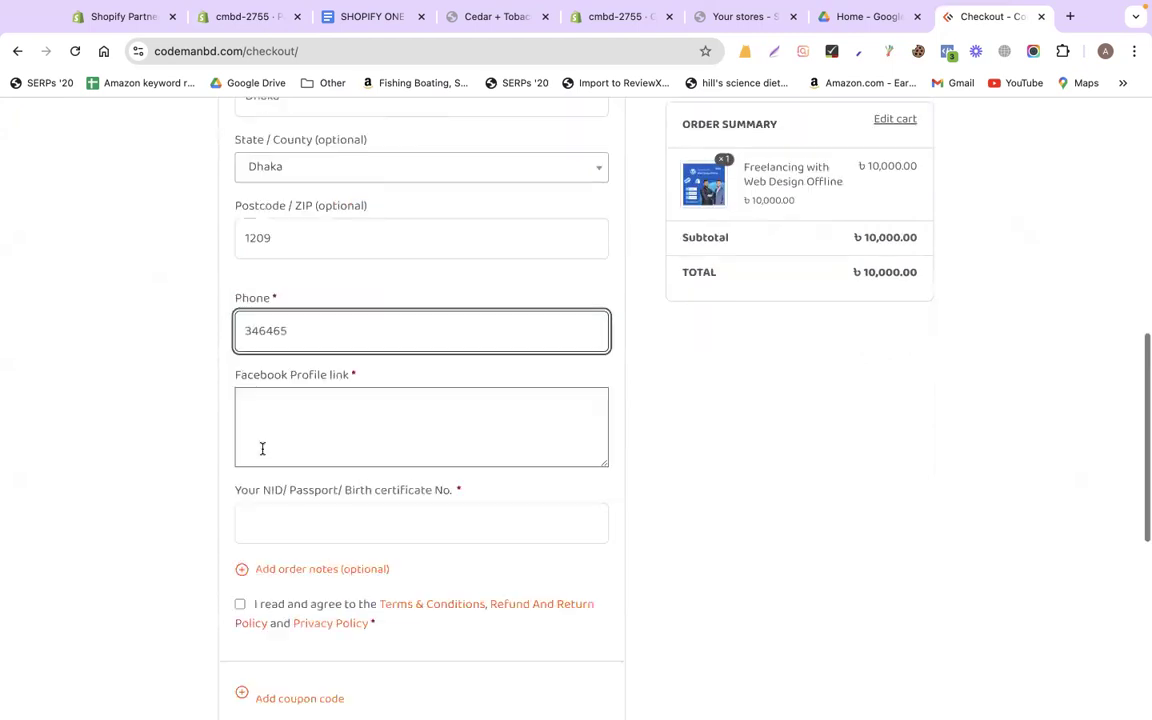
pyautogui.click(265, 440)
pyautogui.write('#')
pyautogui.scroll(-4, 758, 474)
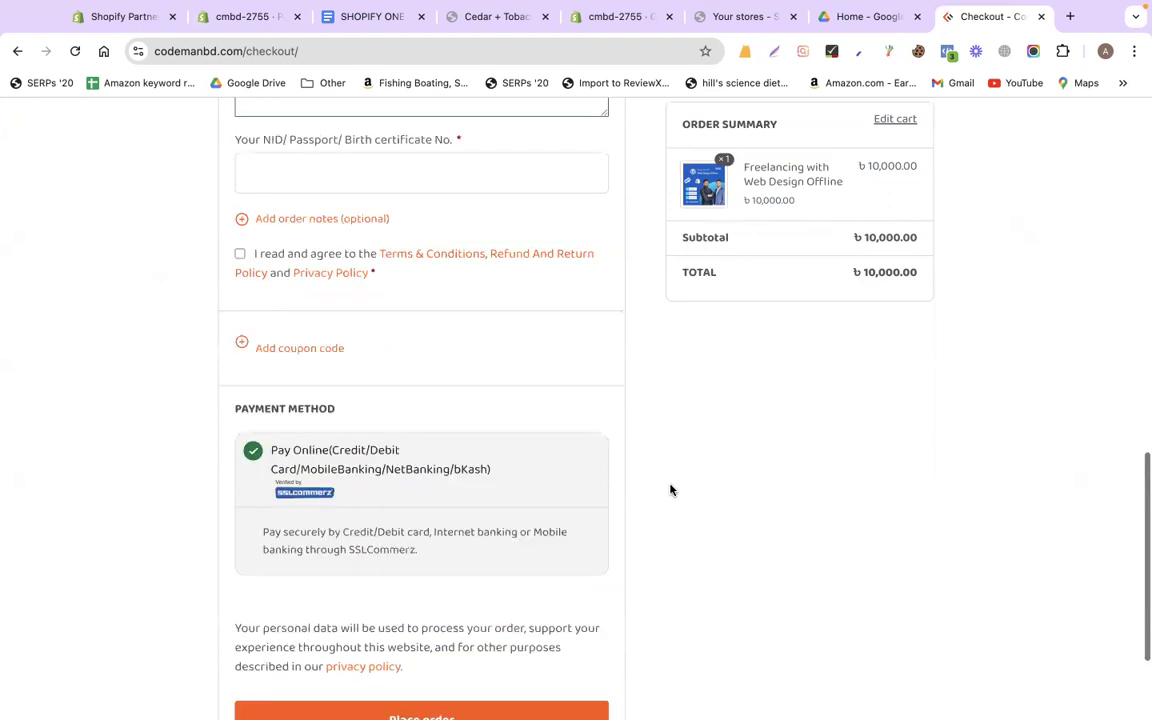
pyautogui.scroll(-2, 620, 515)
pyautogui.click(557, 550)
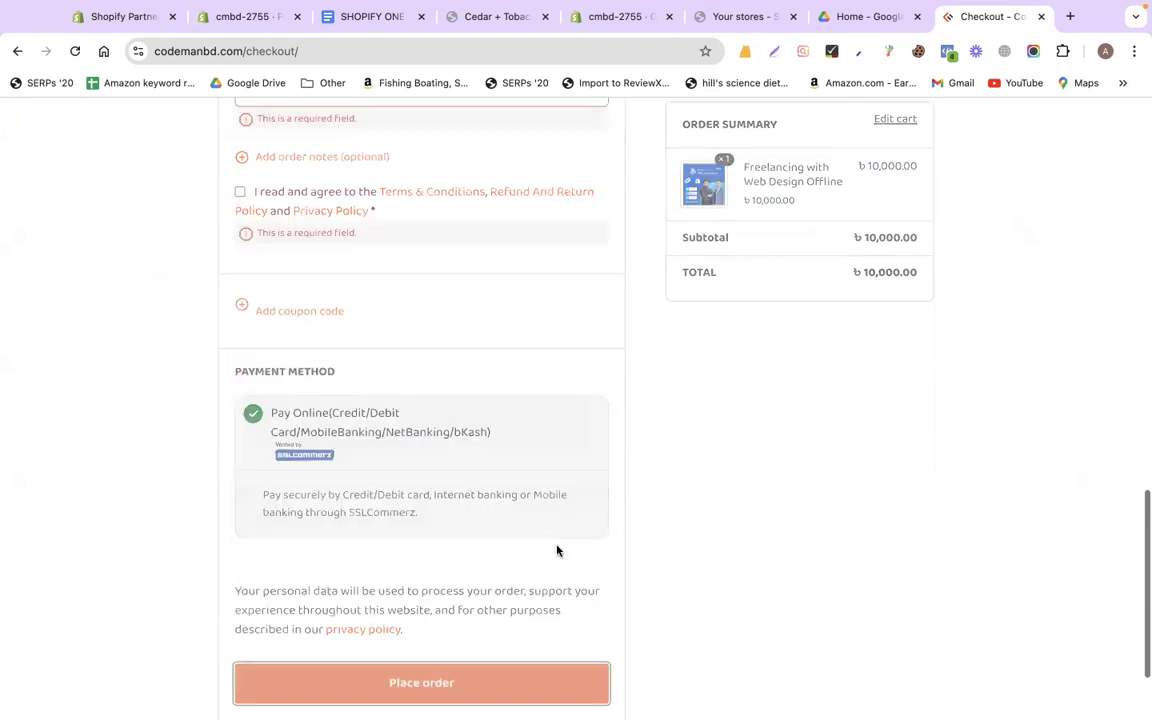
# Enter the NID/Passport number and agree to the terms and policies
pyautogui.scroll(-2, 557, 550)
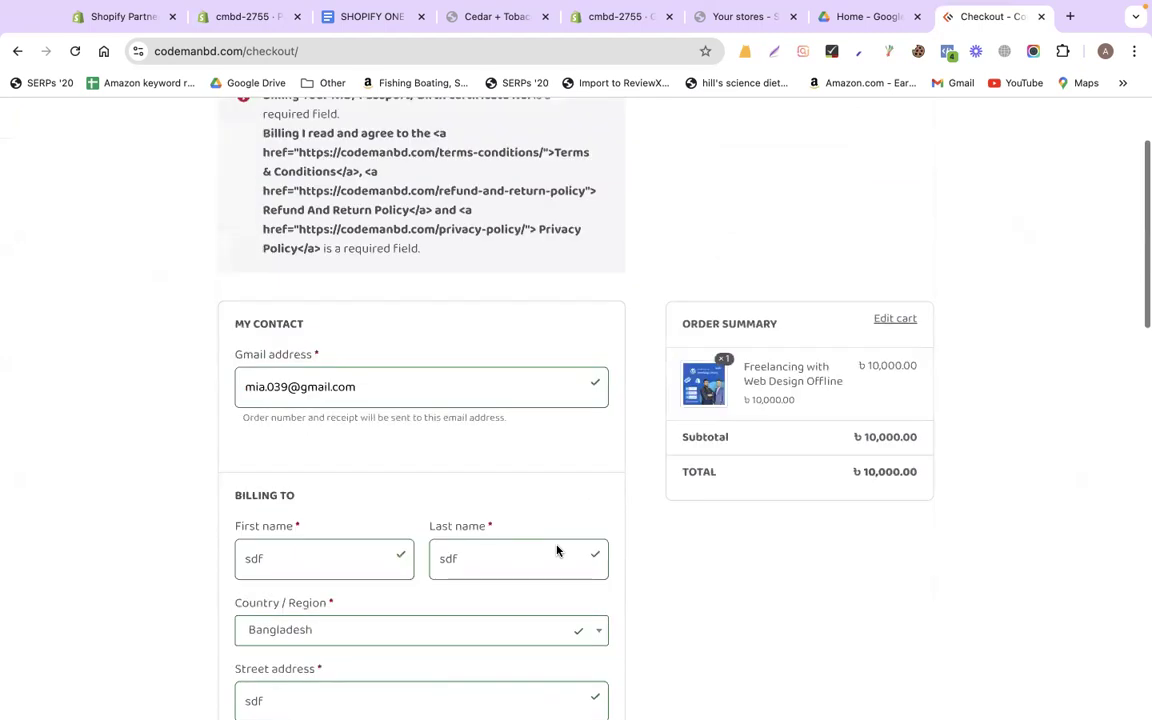
pyautogui.scroll(-10, 557, 550)
pyautogui.click(311, 464)
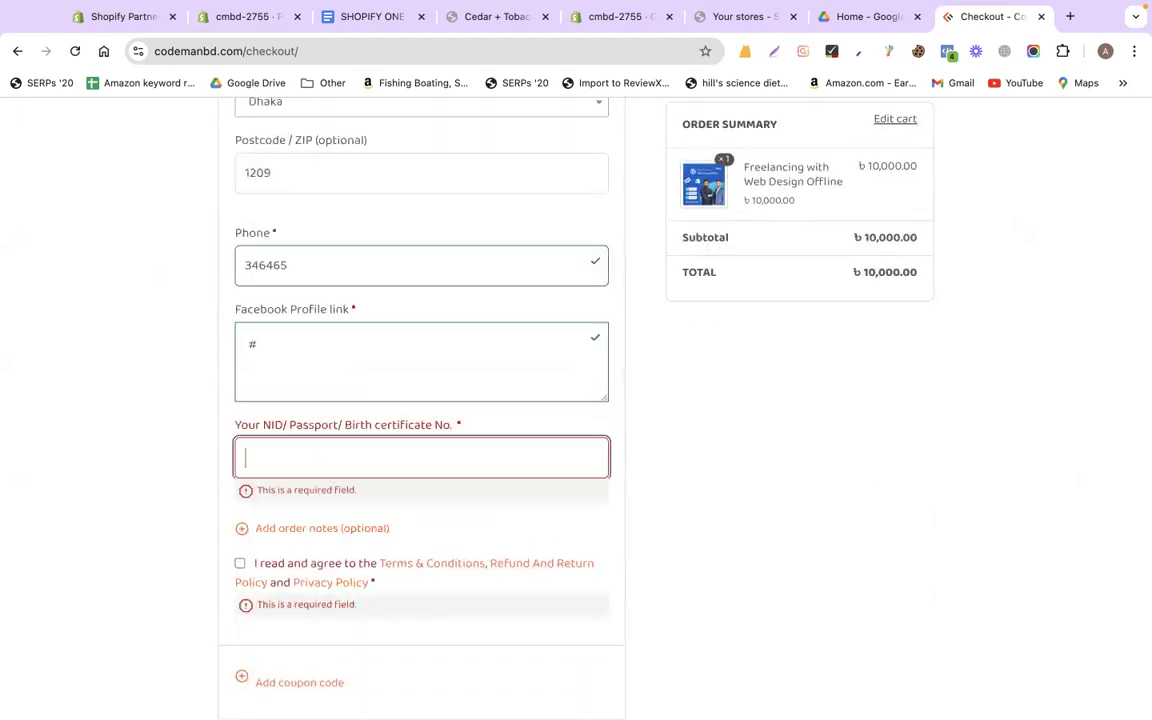
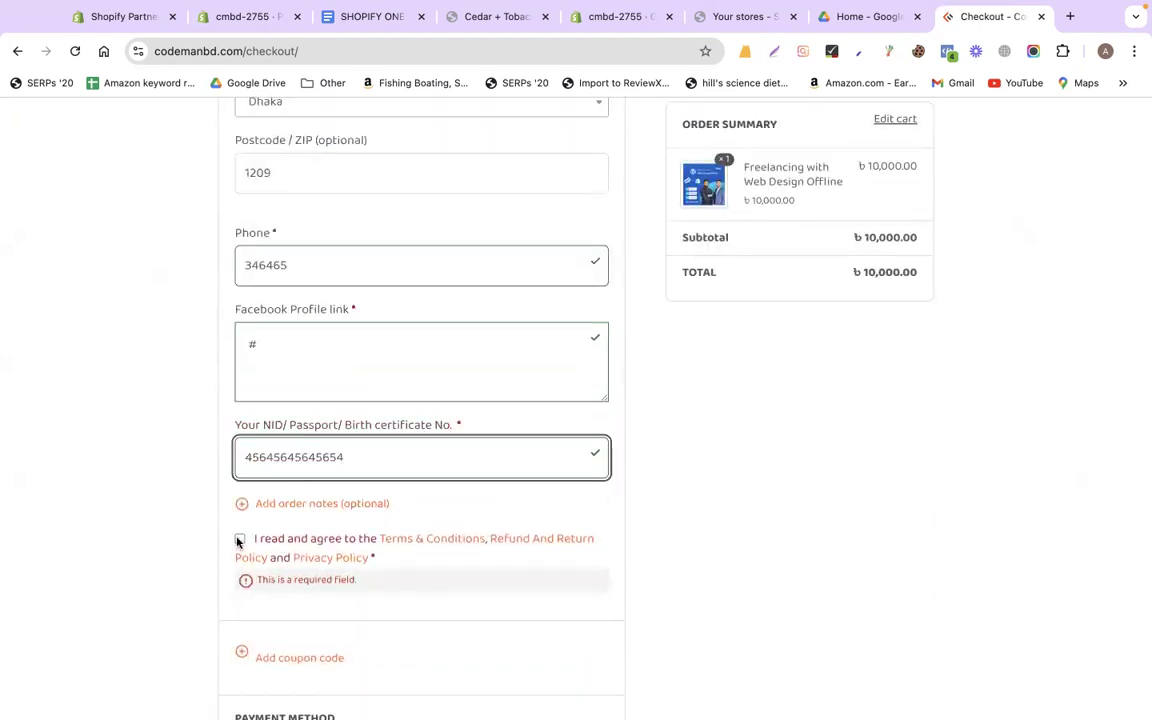
pyautogui.click(239, 541)
pyautogui.scroll(-2, 185, 625)
pyautogui.scroll(-7, 386, 570)
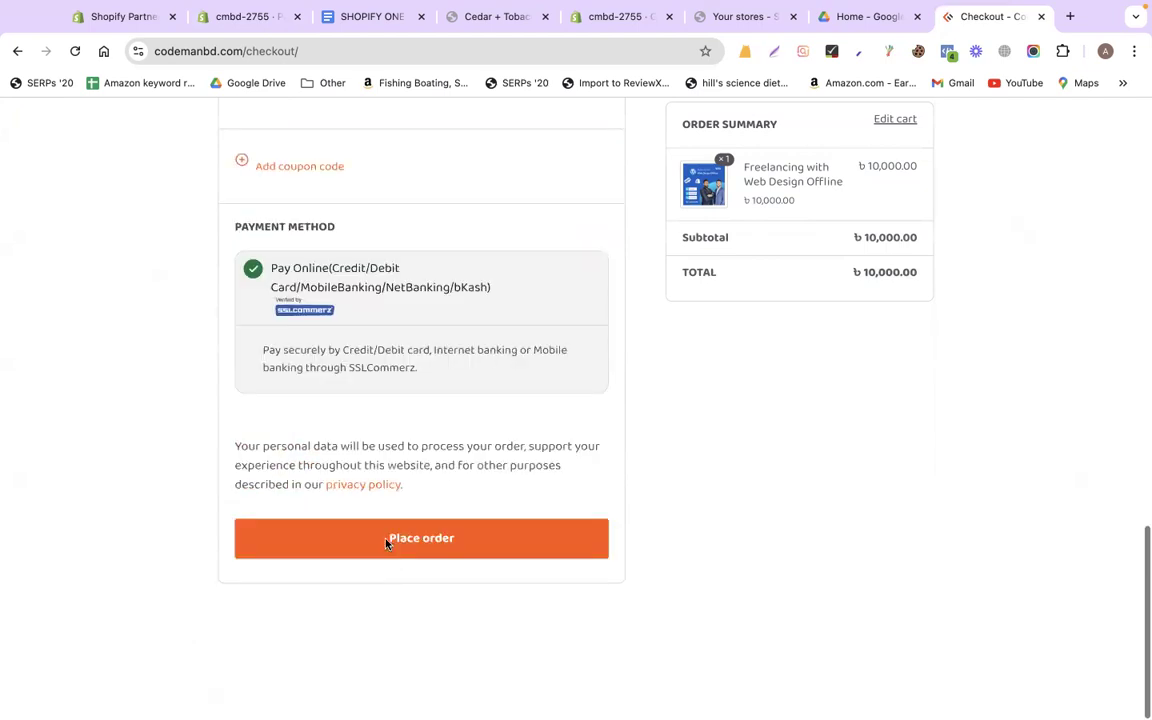
# Place the order and browse the Cards, Mobile Banking and Net Banking tabs, ending on Mobile Banking
pyautogui.click(387, 543)
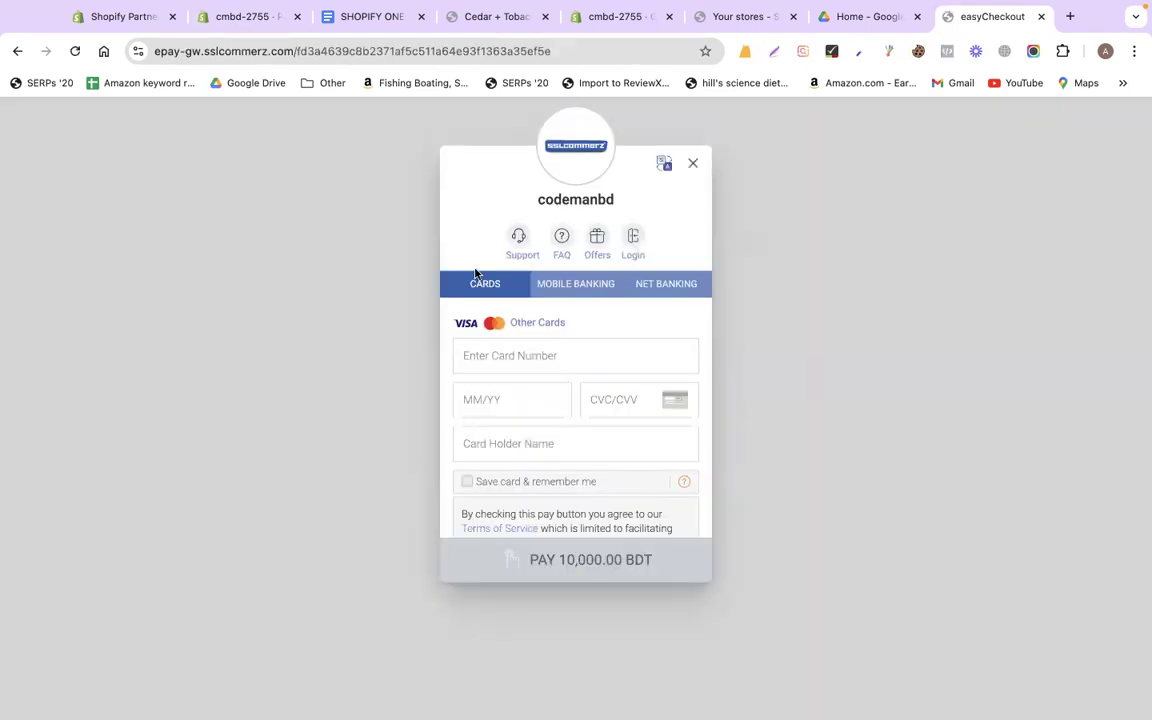
pyautogui.click(548, 288)
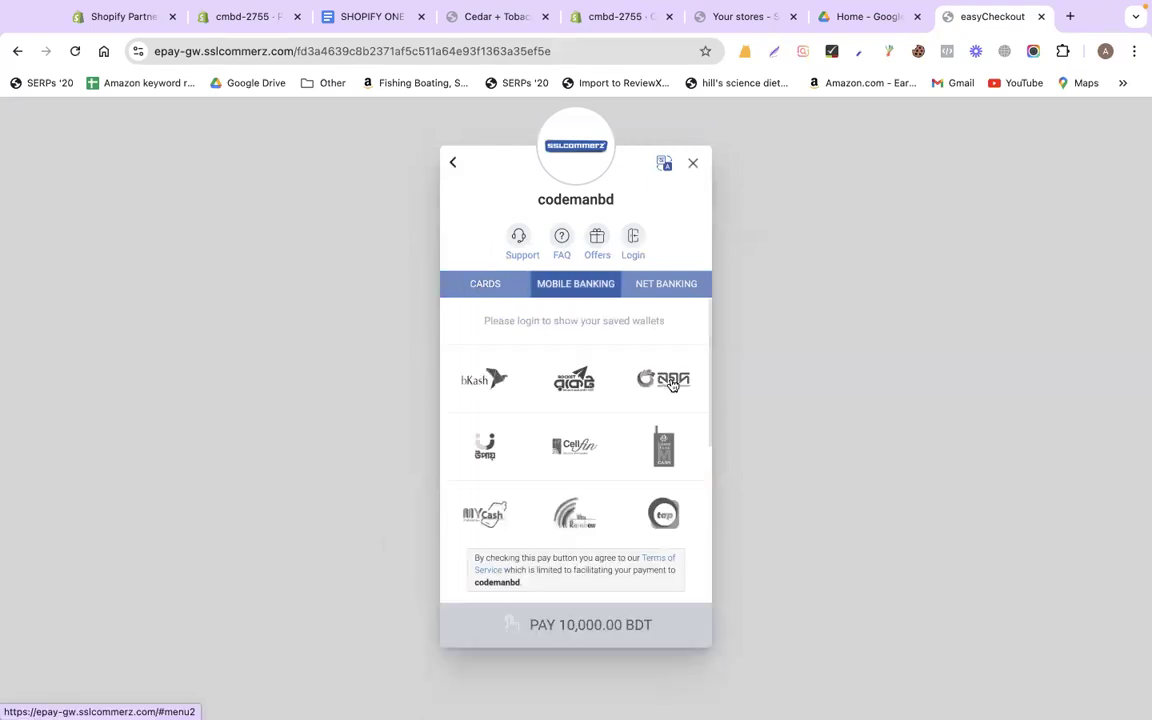
pyautogui.click(653, 286)
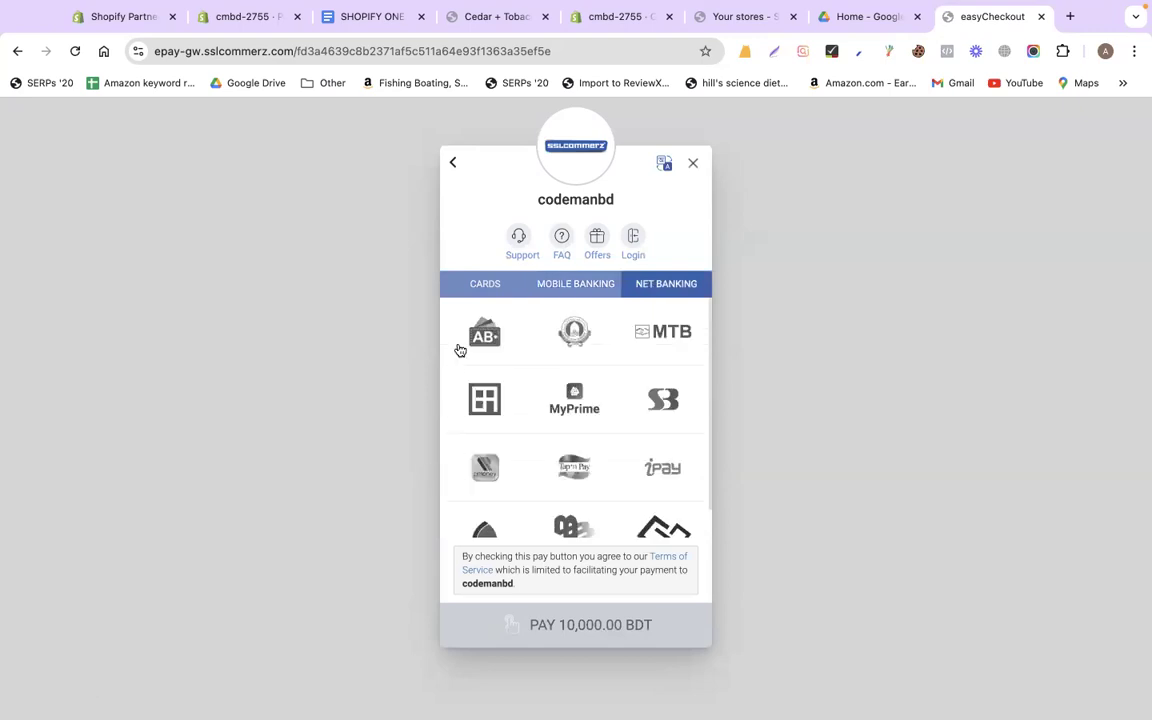
pyautogui.click(466, 288)
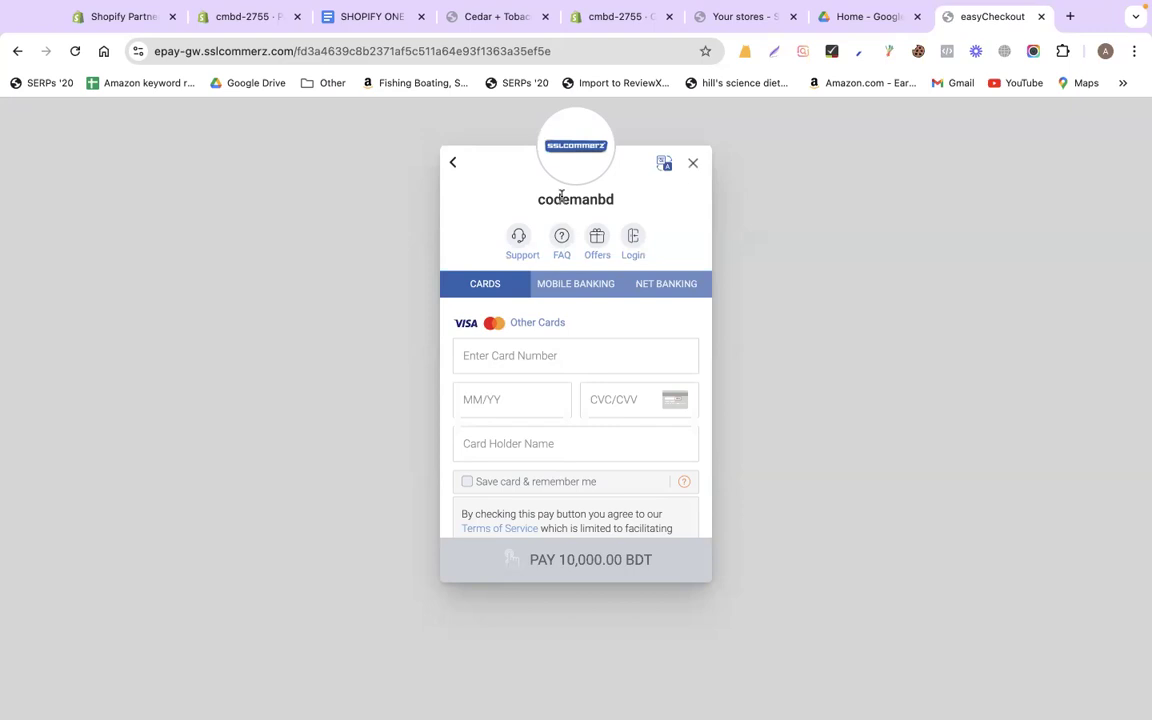
pyautogui.click(576, 285)
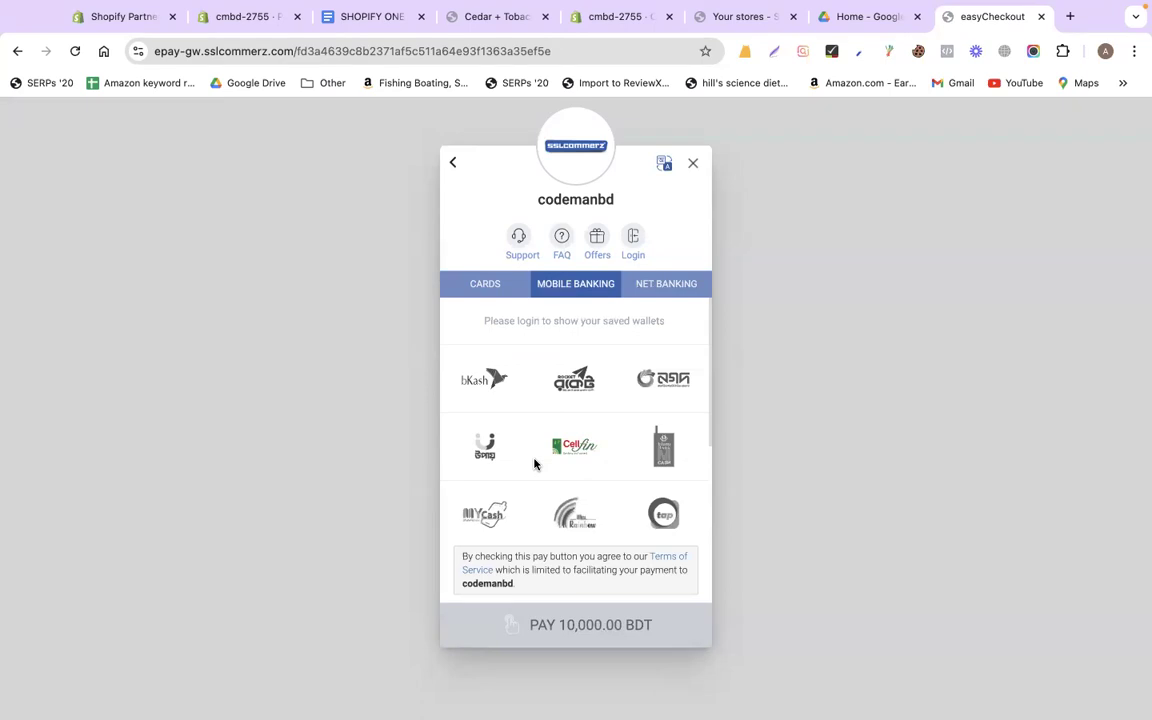
pyautogui.click(464, 292)
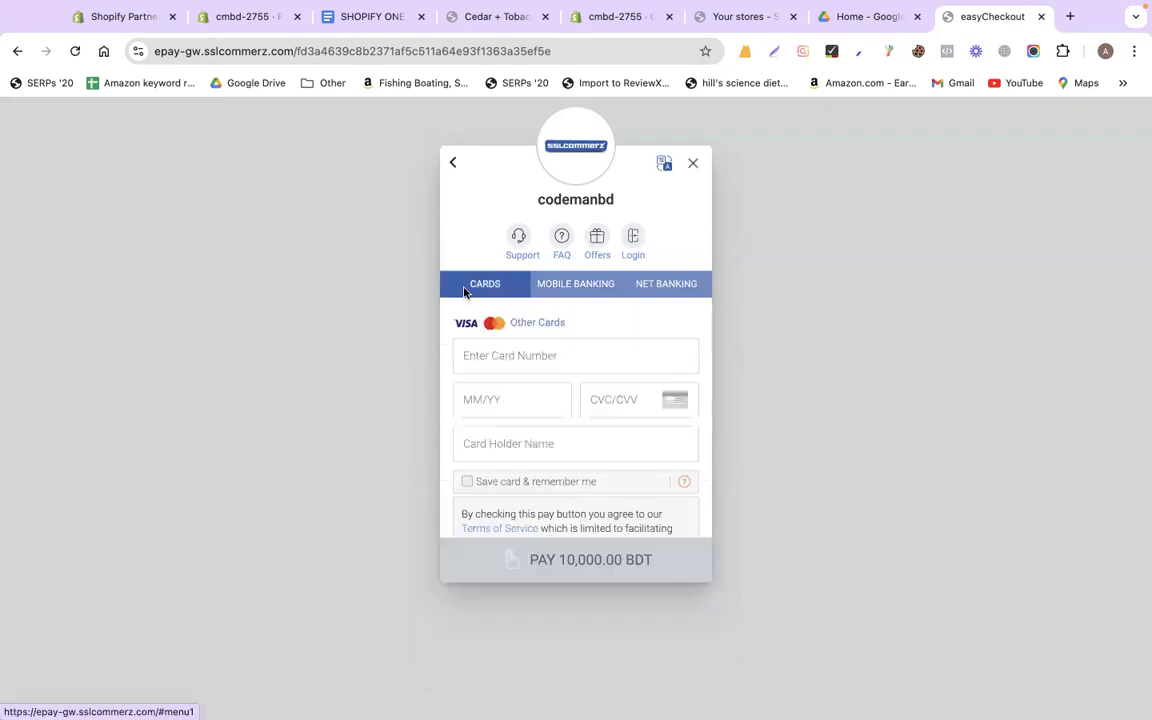
pyautogui.click(580, 285)
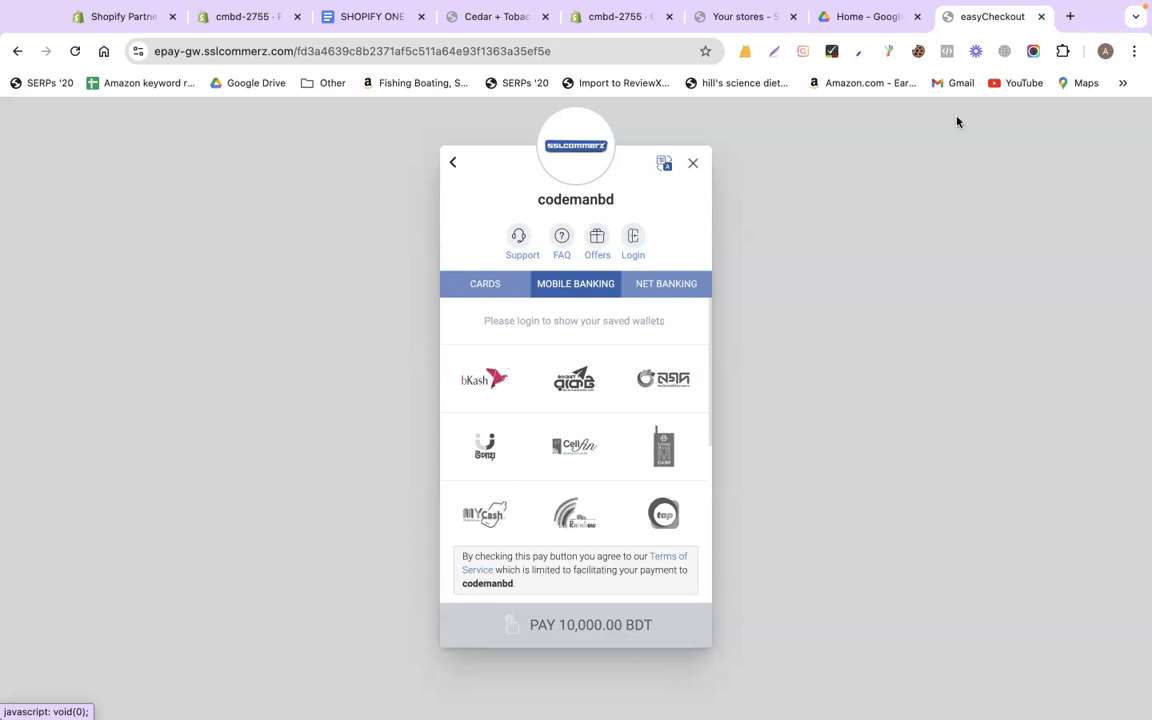
# Search Google for 'ssl commerce' in a new tab, then return to the SSLCommerz page
pyautogui.click(1071, 17)
pyautogui.write('ss')
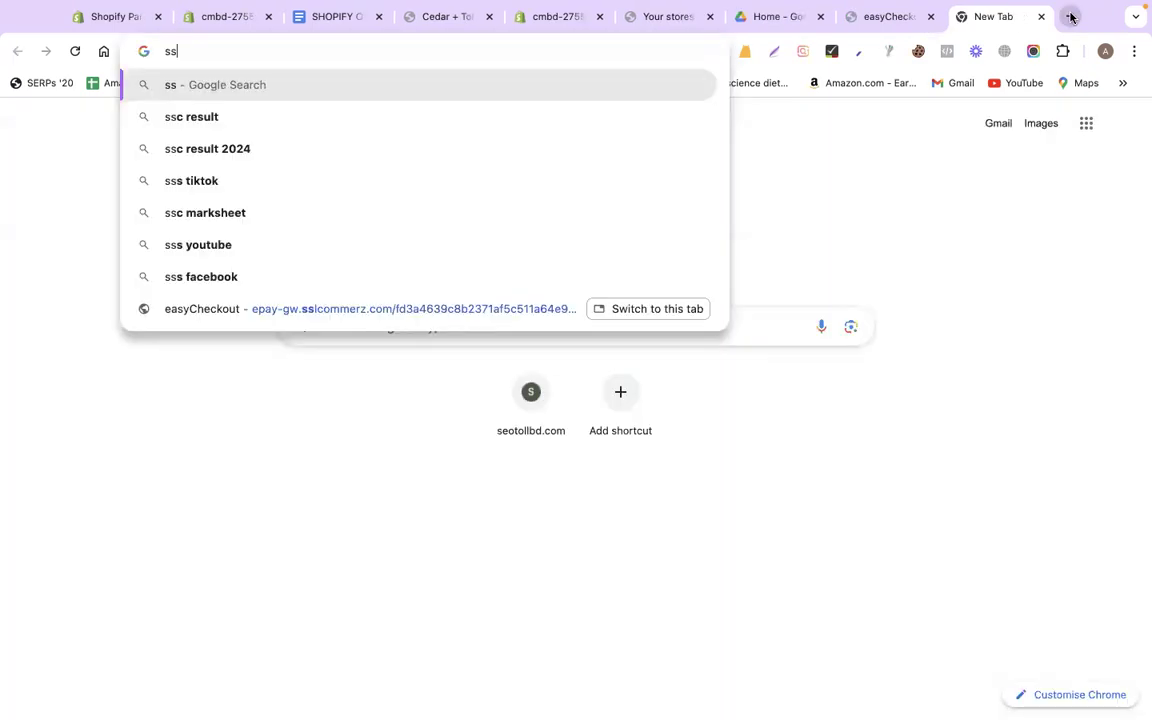
pyautogui.write('l c')
pyautogui.write('ommerce')
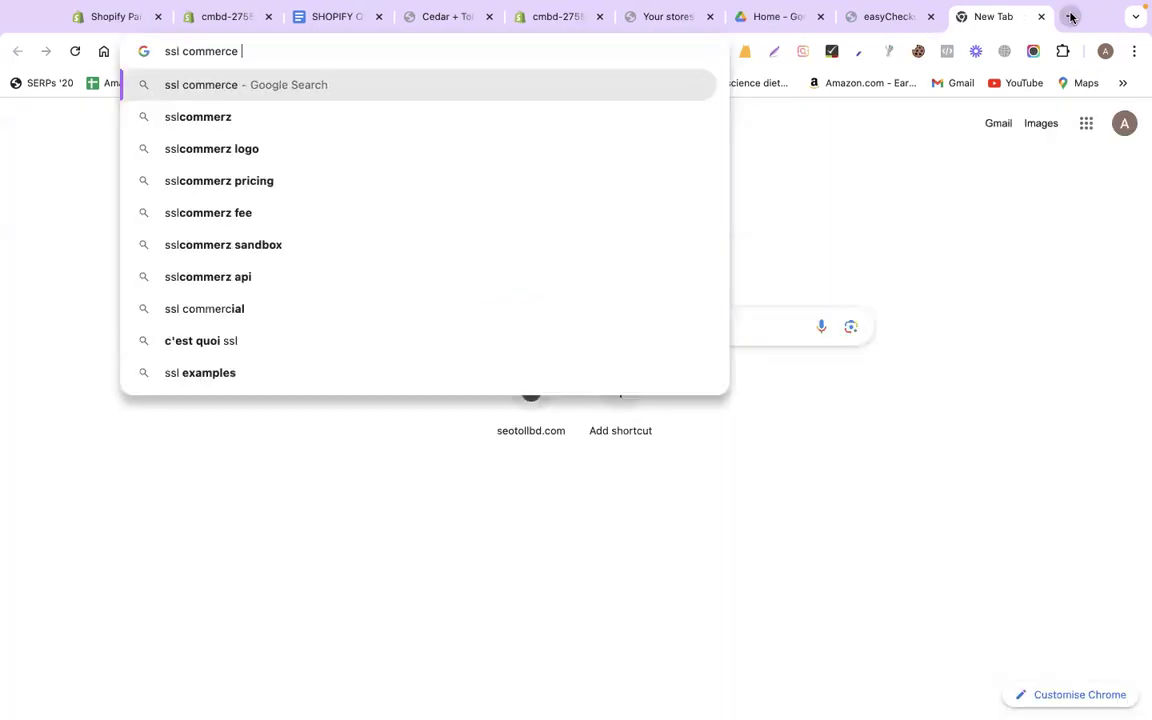
pyautogui.press('Return')
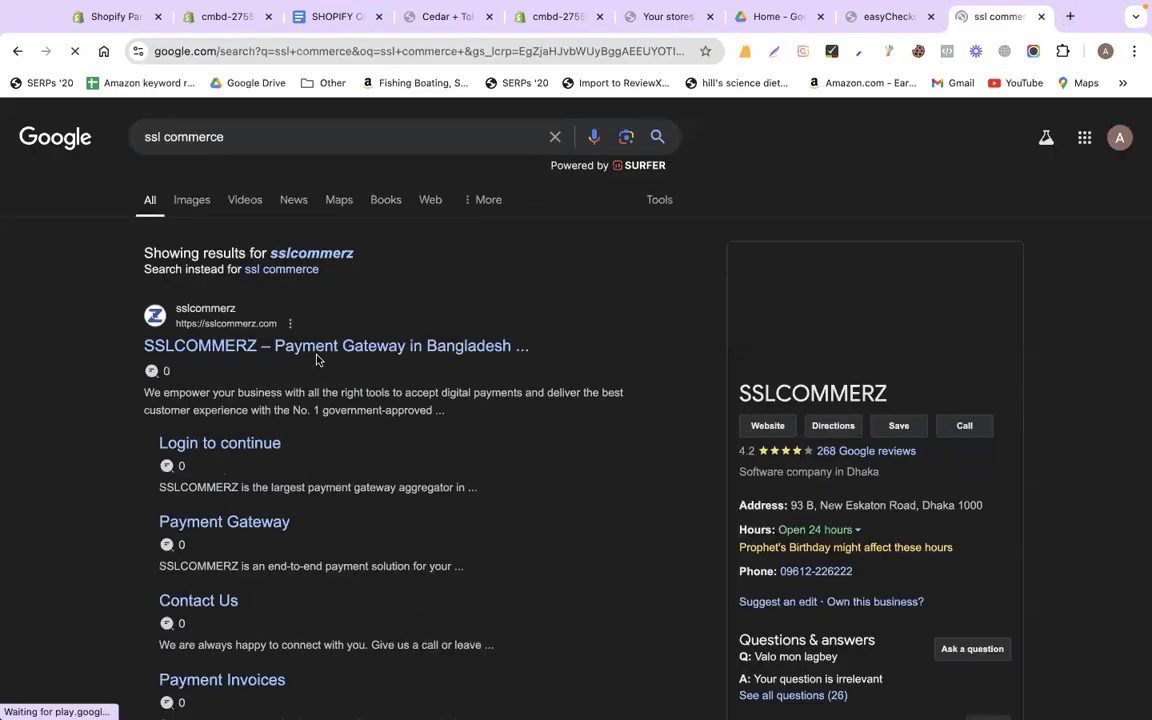
pyautogui.click(884, 17)
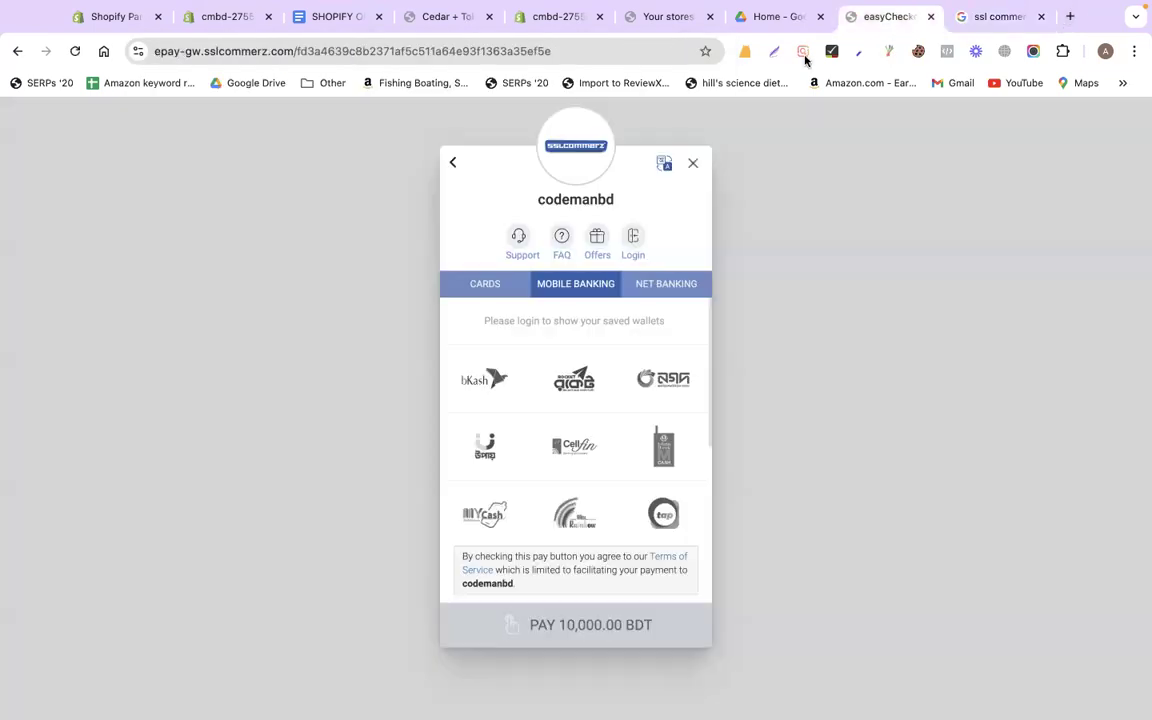
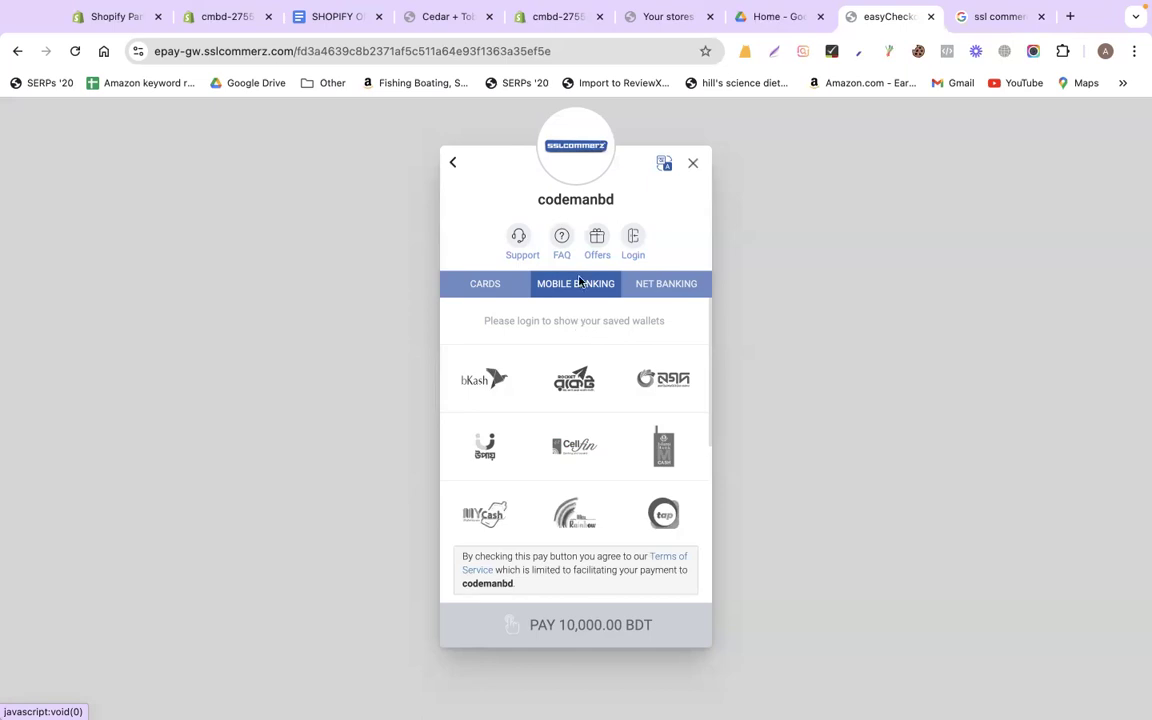
# Leave the SSLCommerz checkout for the cmbd-2755 store admin's Settings > Payments page
pyautogui.click(550, 20)
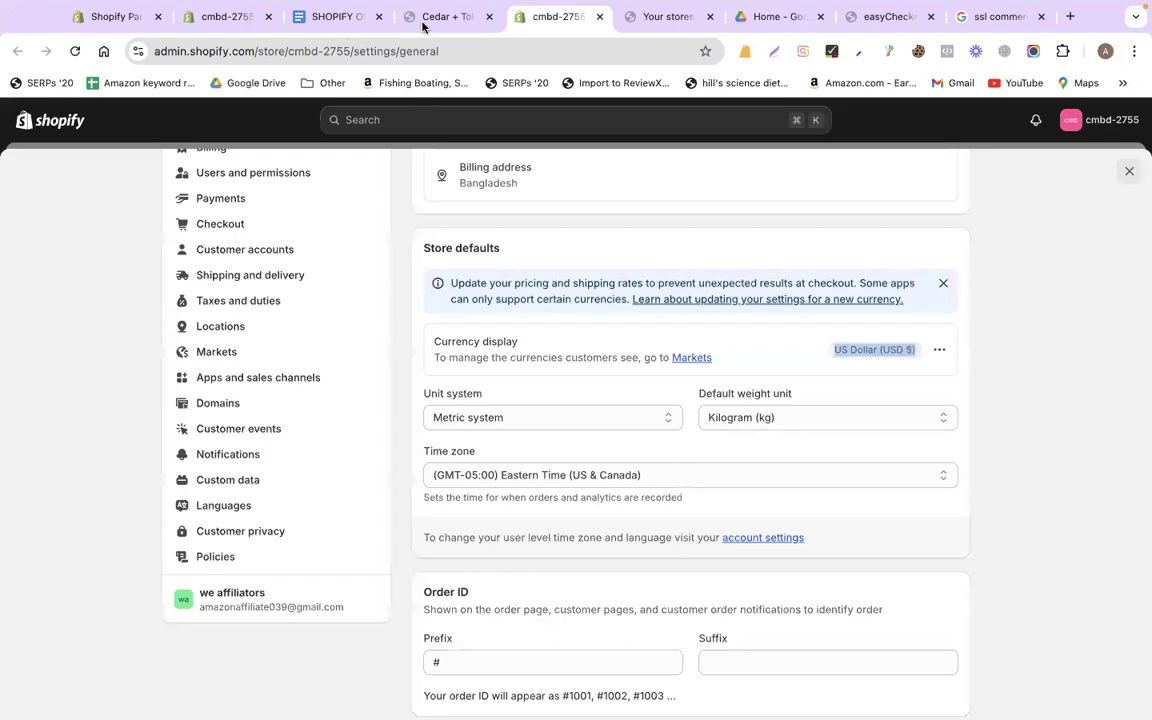
pyautogui.click(423, 20)
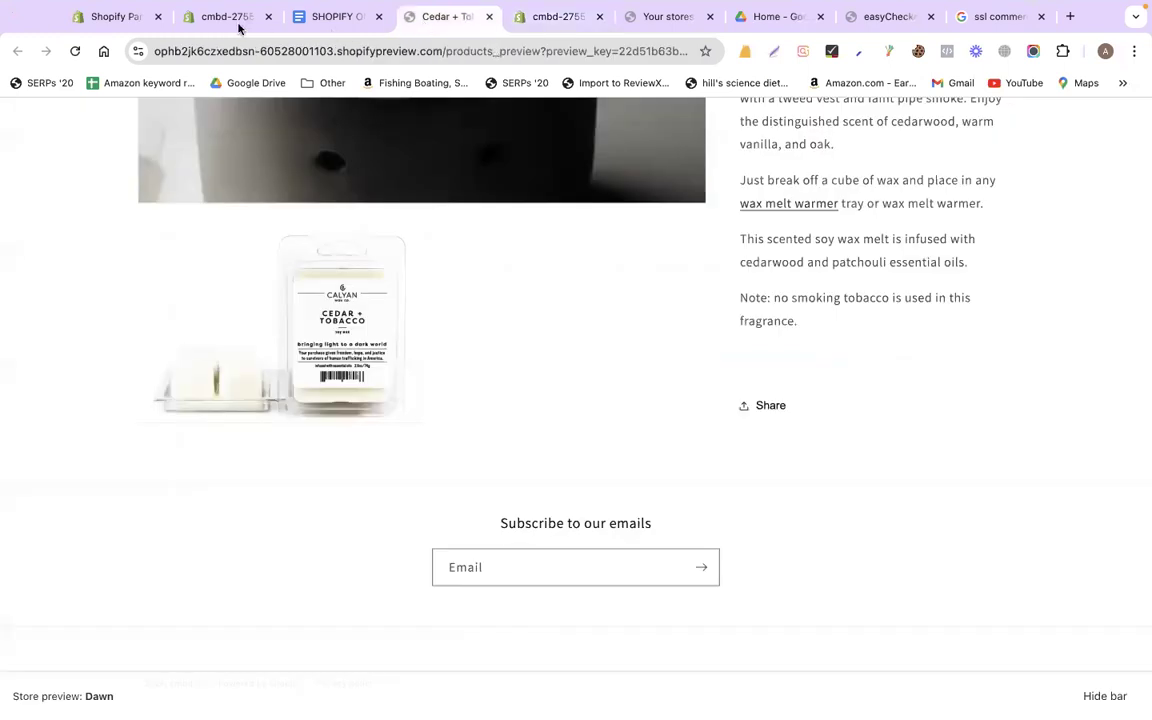
pyautogui.click(219, 22)
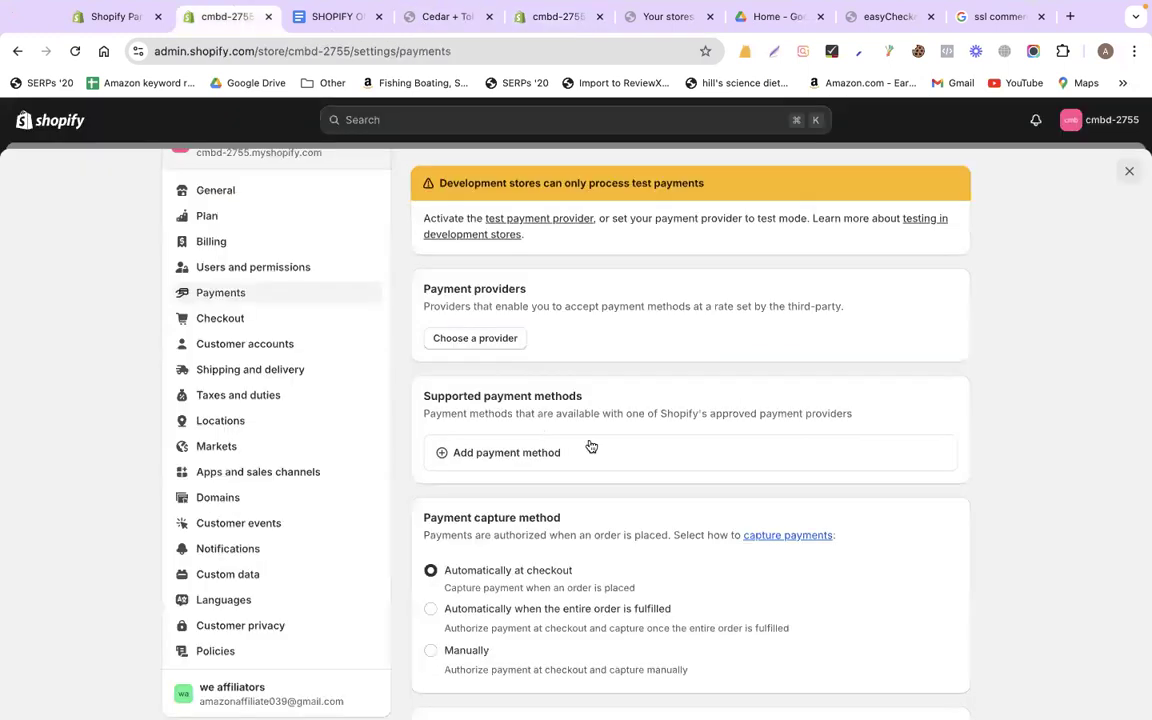
# Open 'Choose a provider' and scroll the third-party list down to Stripe, CyberSource and Windcave
pyautogui.click(498, 346)
pyautogui.scroll(-2, 1076, 347)
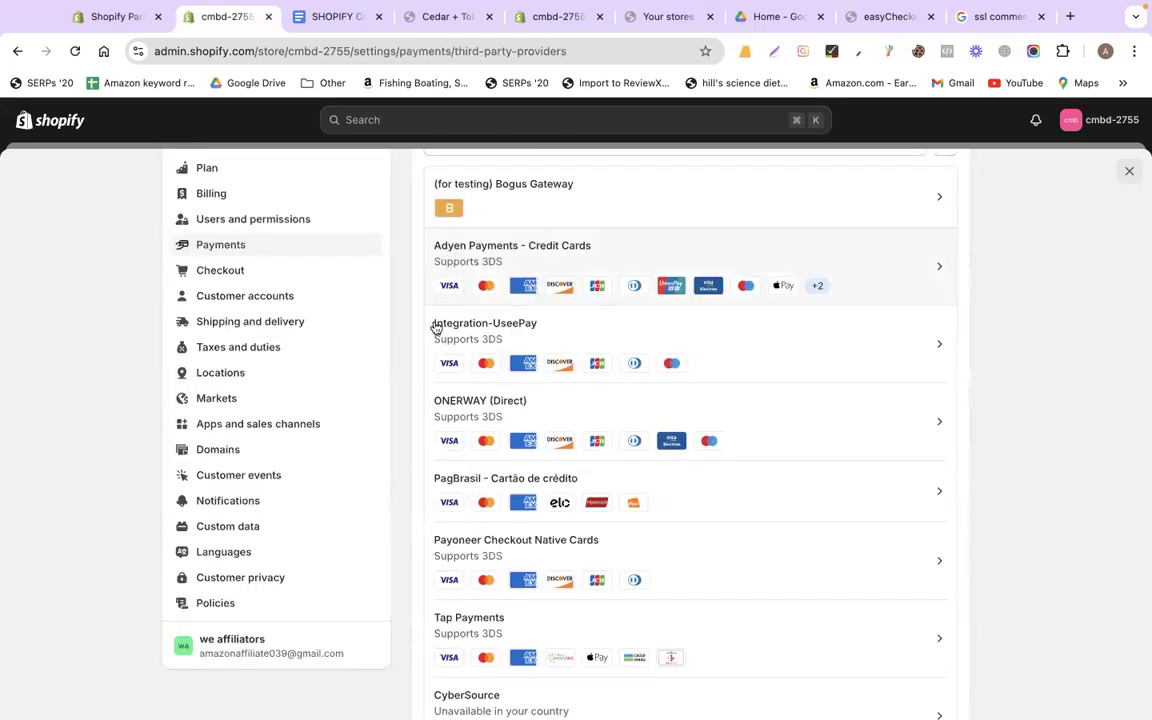
pyautogui.scroll(-2, 440, 414)
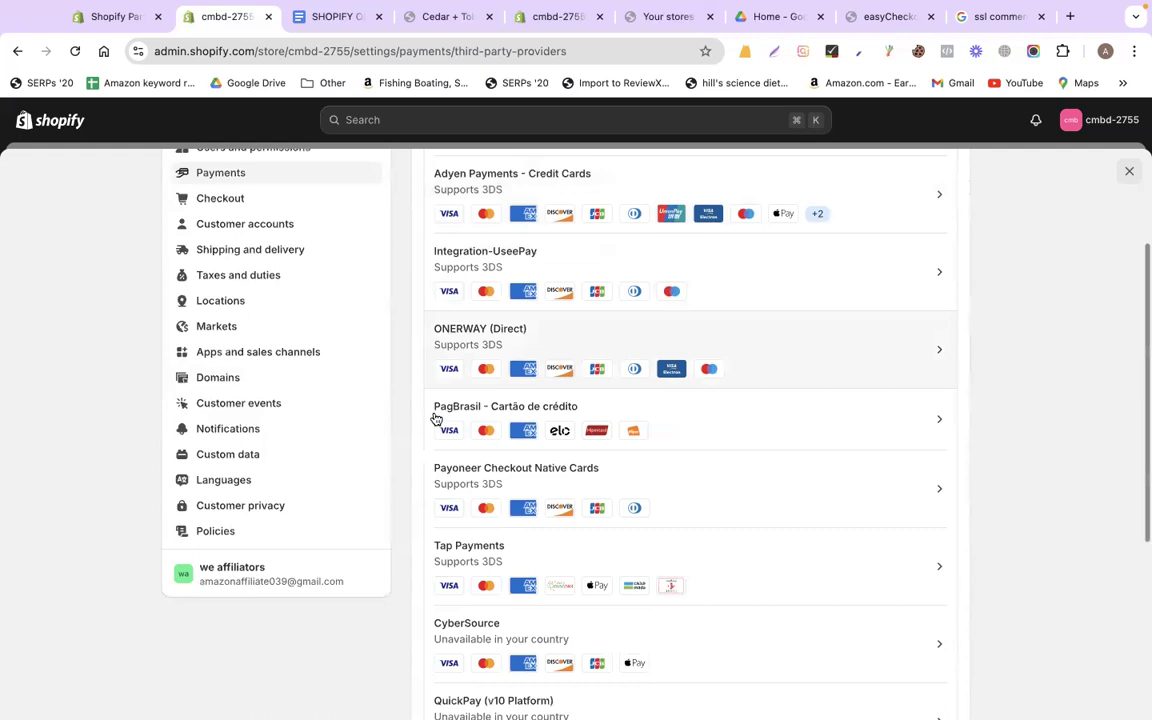
pyautogui.scroll(-1, 506, 296)
pyautogui.scroll(-2, 496, 334)
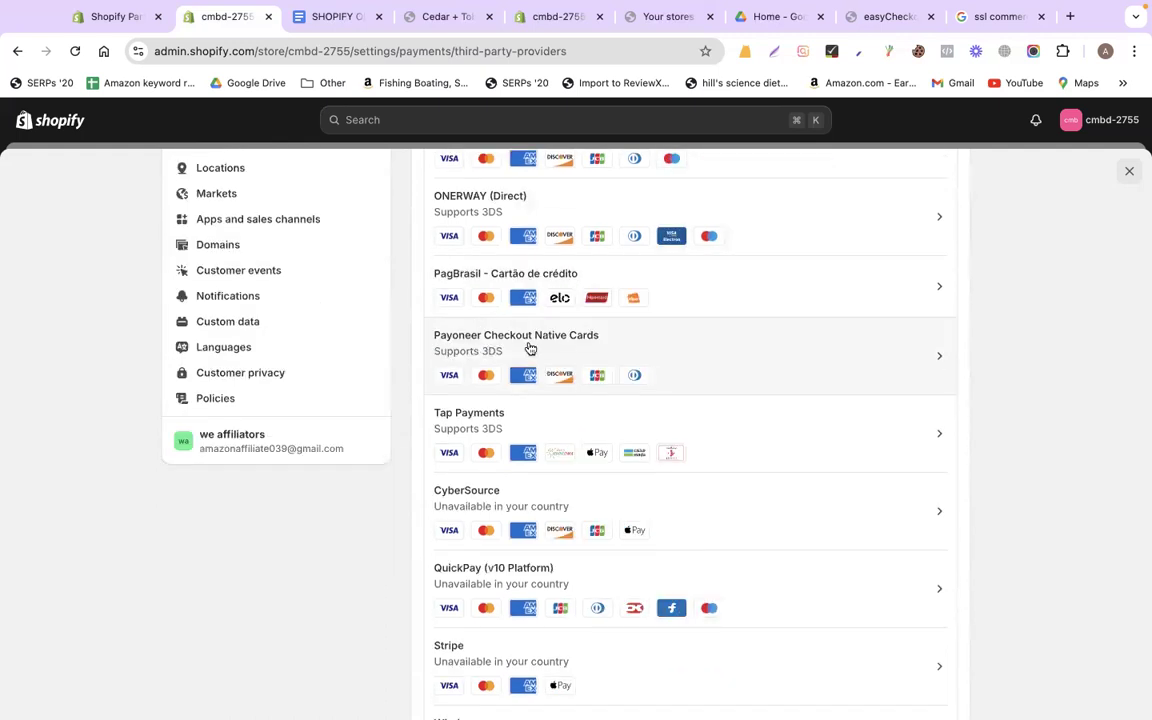
pyautogui.scroll(-3, 465, 324)
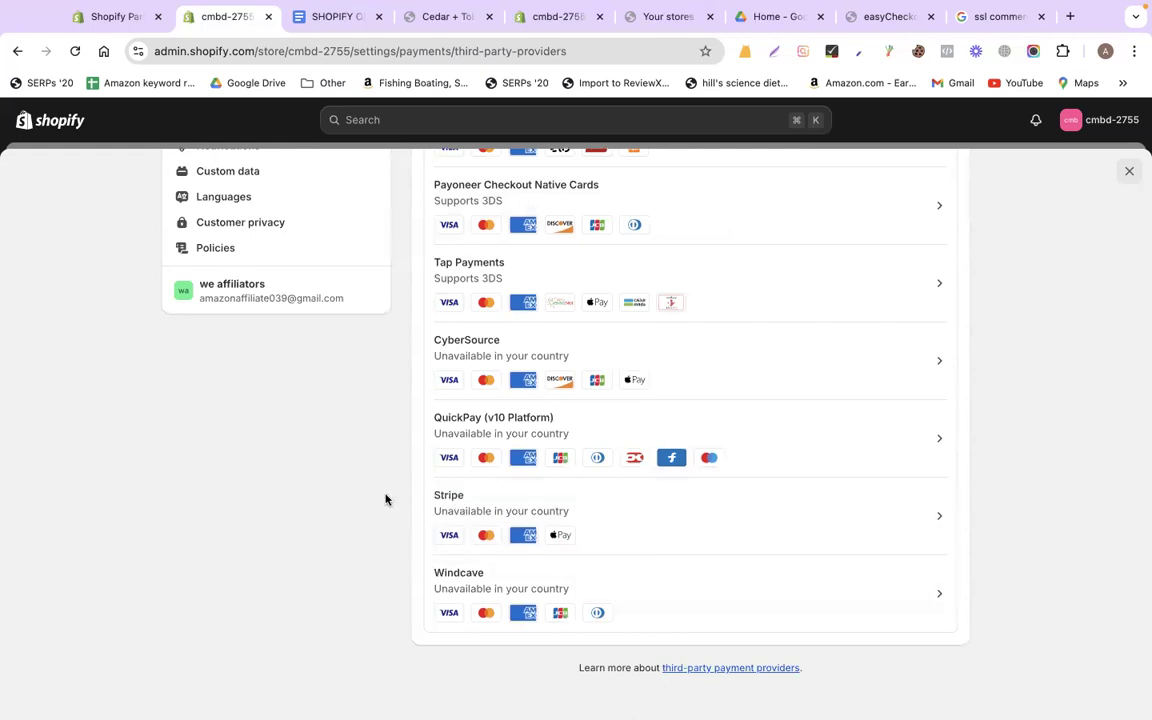
pyautogui.scroll(3, 386, 499)
pyautogui.scroll(3, 921, 489)
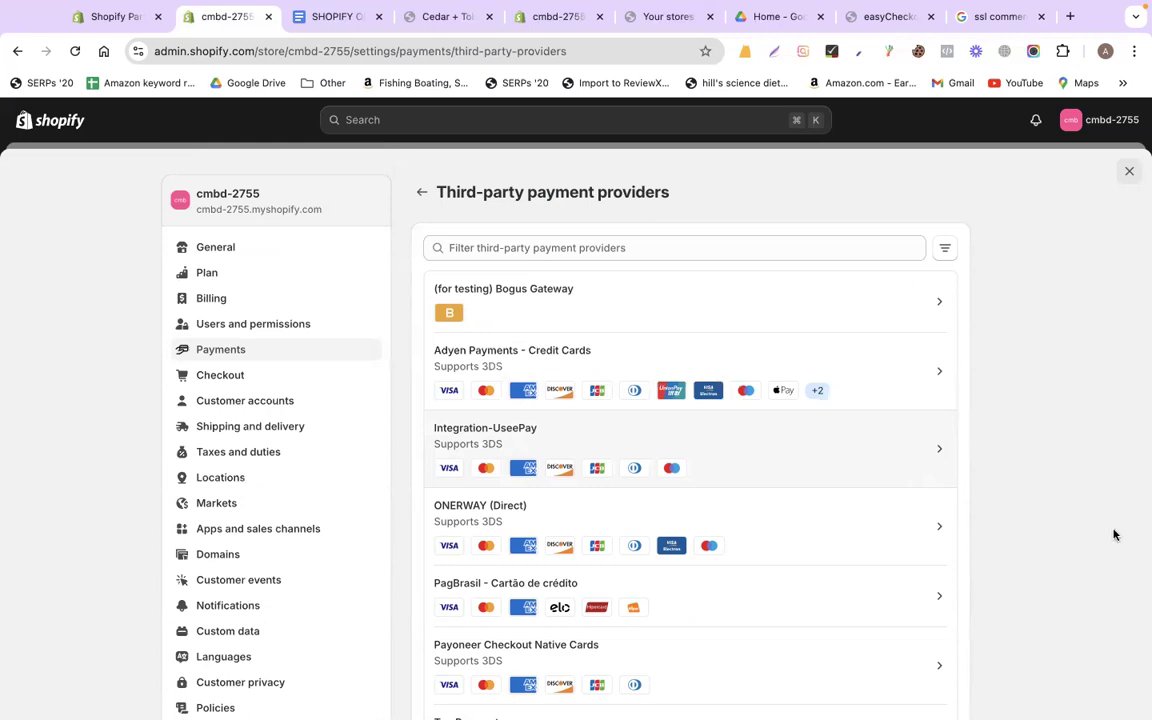
pyautogui.scroll(-5, 1100, 530)
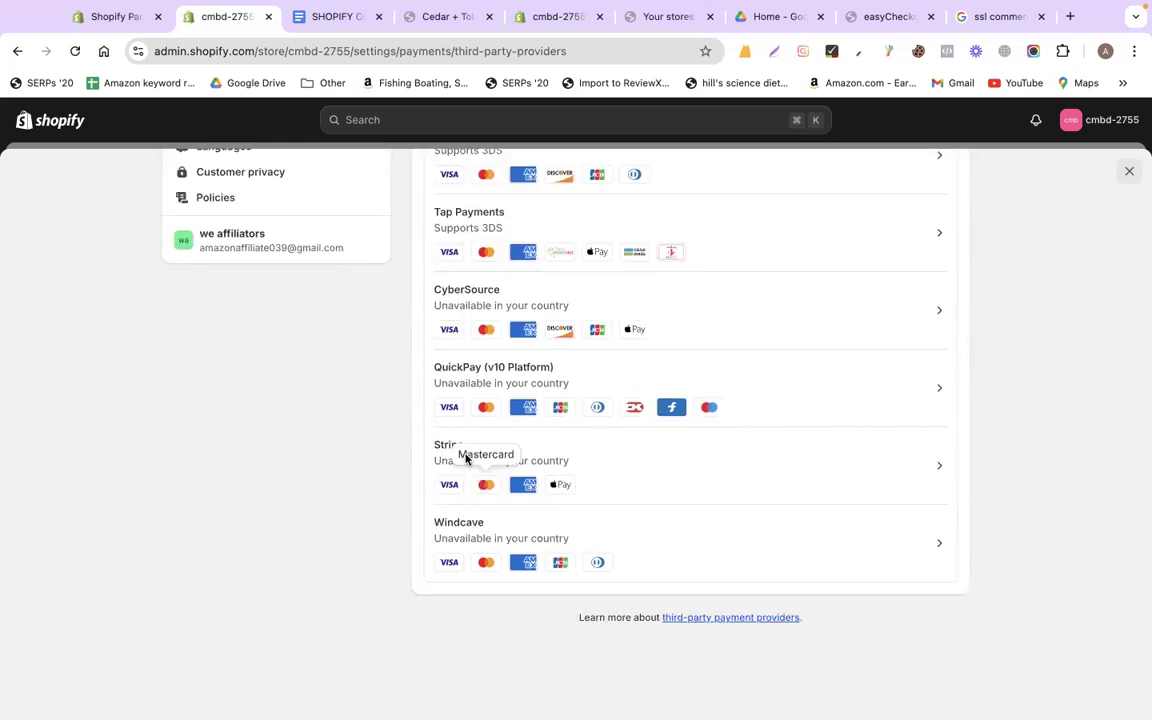
# Pick Stripe as the provider and focus the Email address field on its sign-up page
pyautogui.click(706, 473)
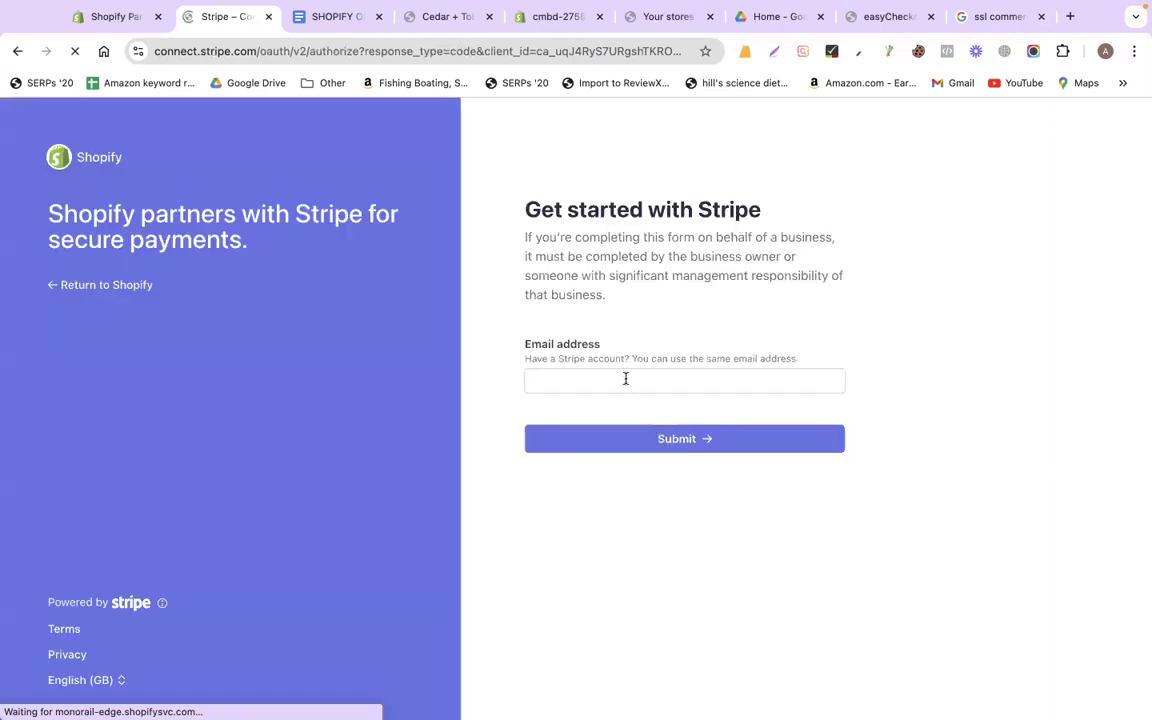
pyautogui.click(625, 378)
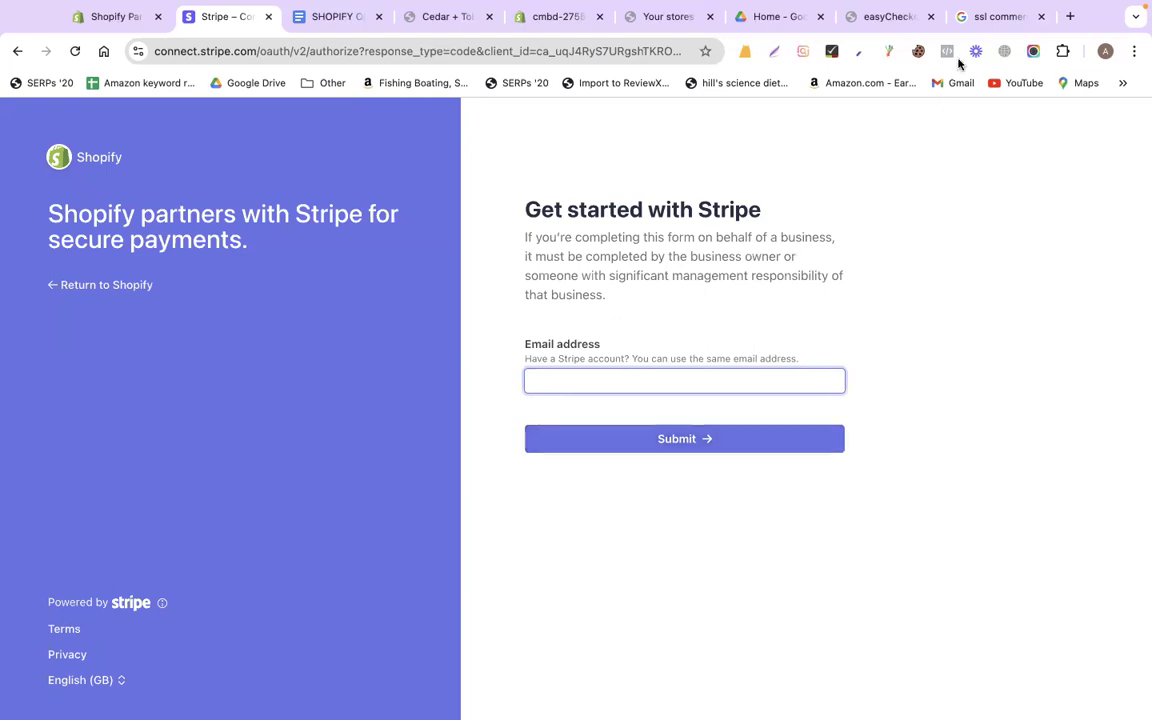
# Return to the SSLCommerz easyCheckout and compare Cards and Net Banking, ending on Cards
pyautogui.click(668, 17)
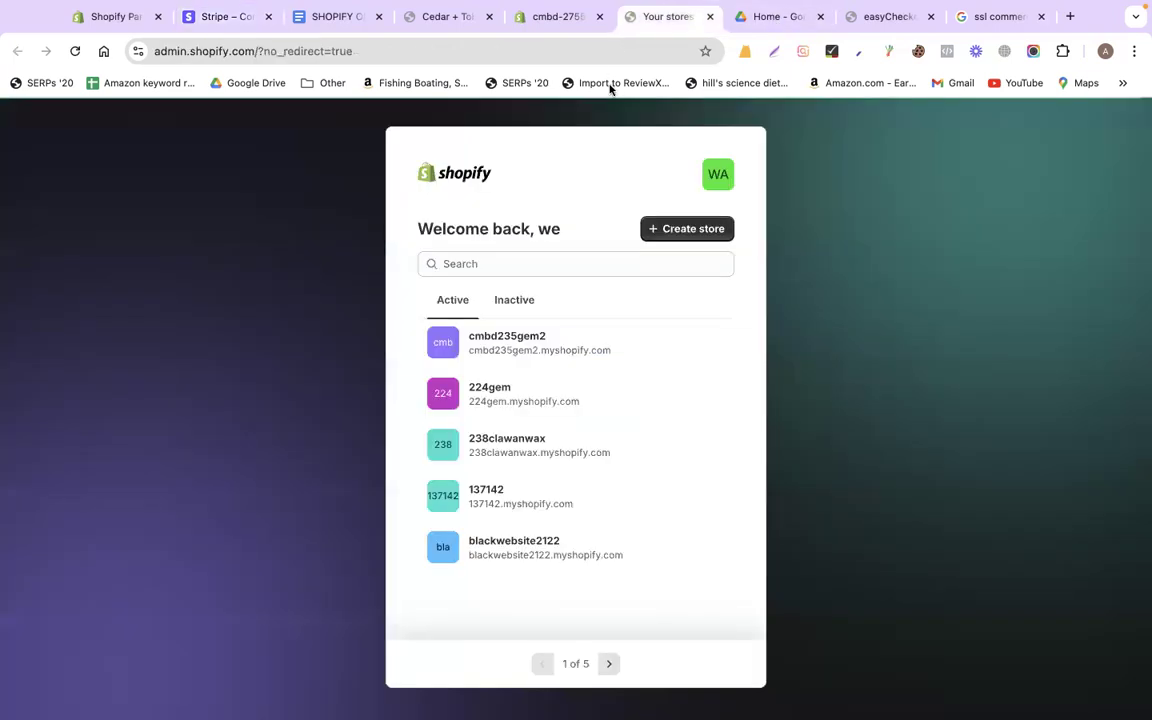
pyautogui.click(785, 16)
pyautogui.click(880, 16)
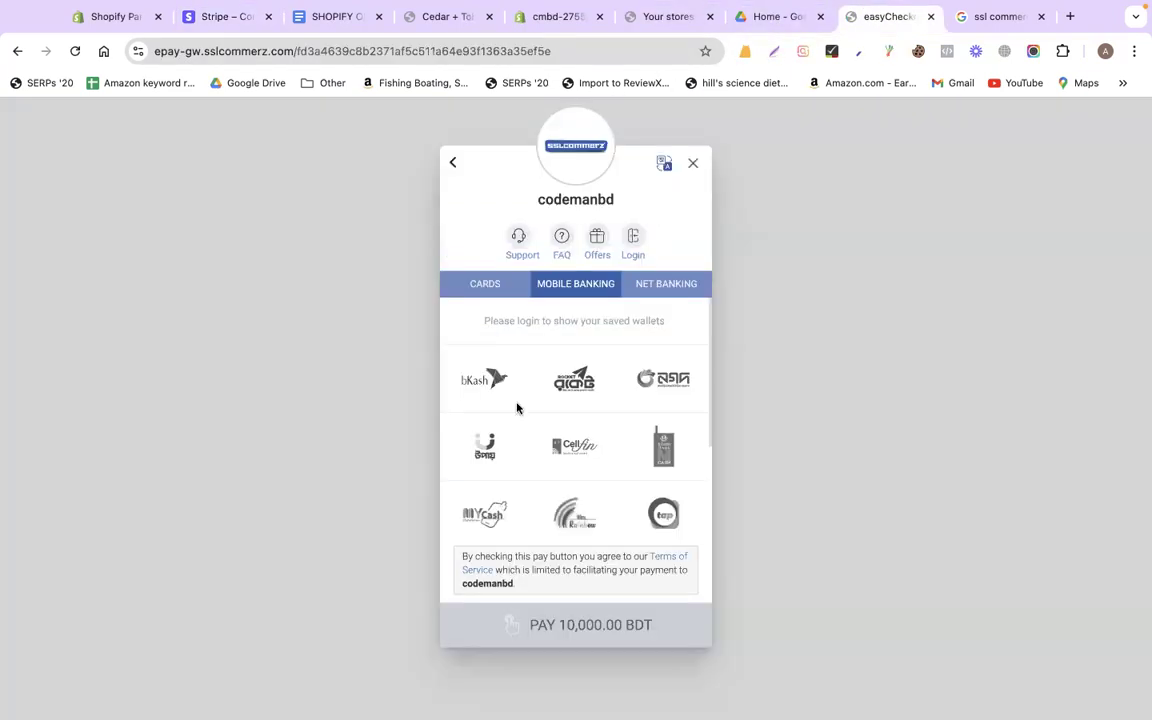
pyautogui.click(475, 289)
pyautogui.click(655, 284)
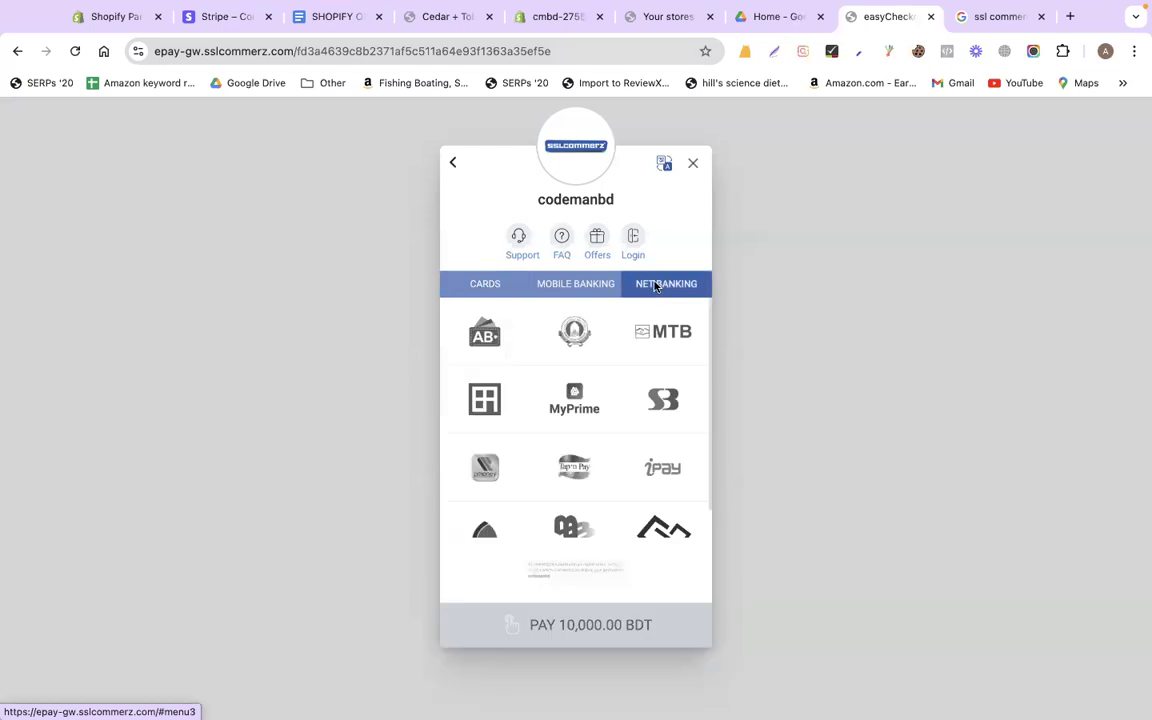
pyautogui.click(504, 283)
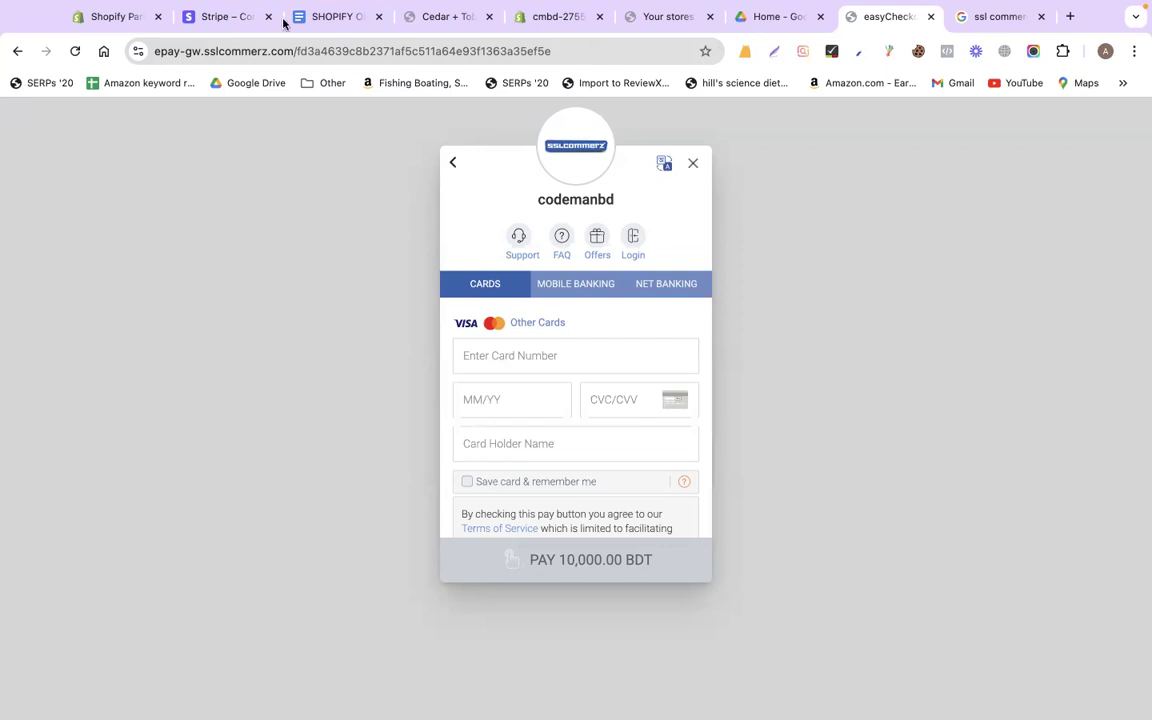
# Enter and submit the account e-mail on Stripe's sign-up form, then focus the password field
pyautogui.click(228, 17)
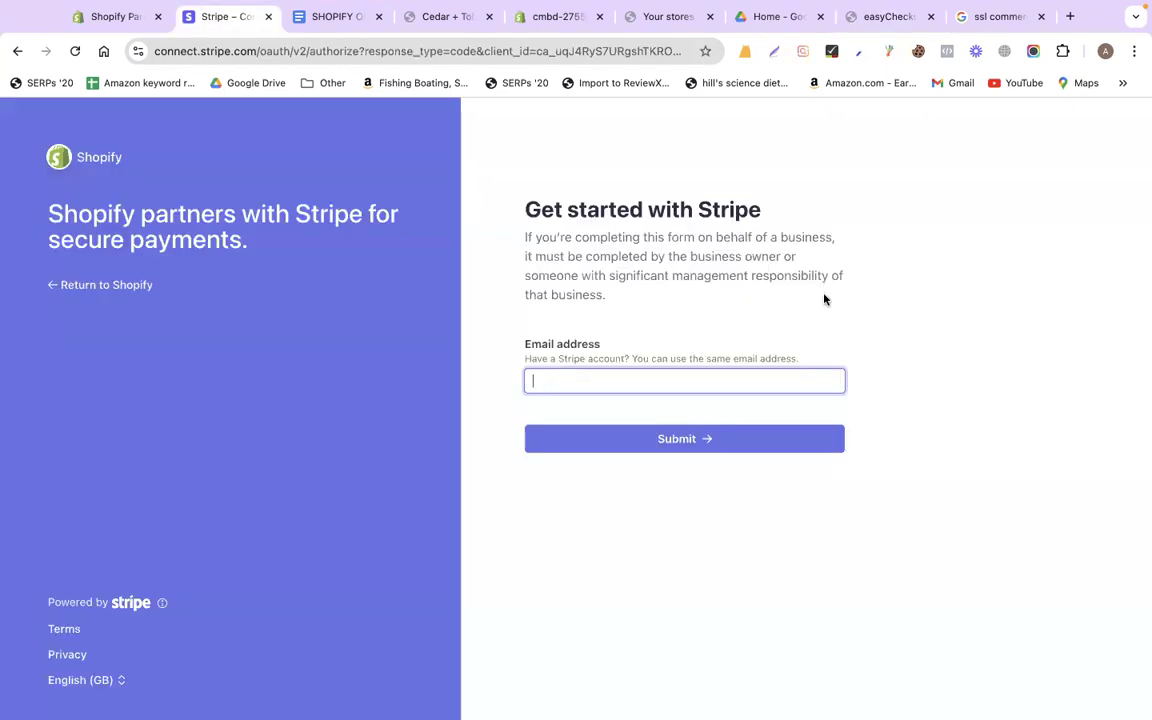
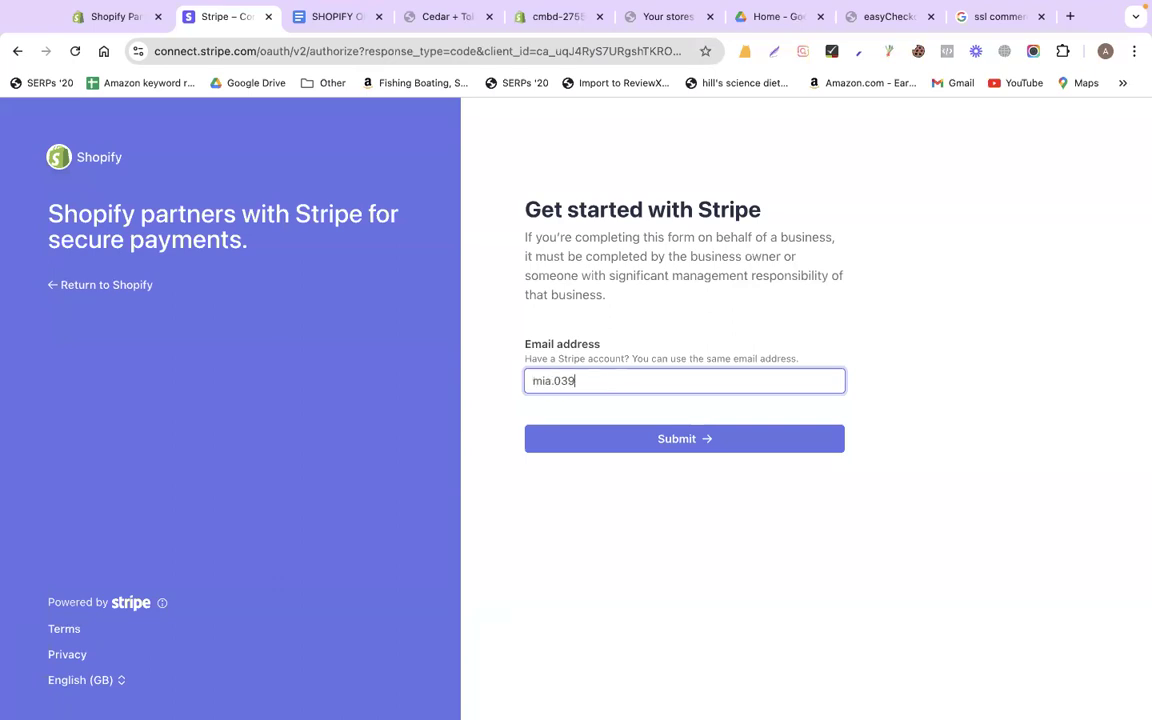
pyautogui.click(667, 441)
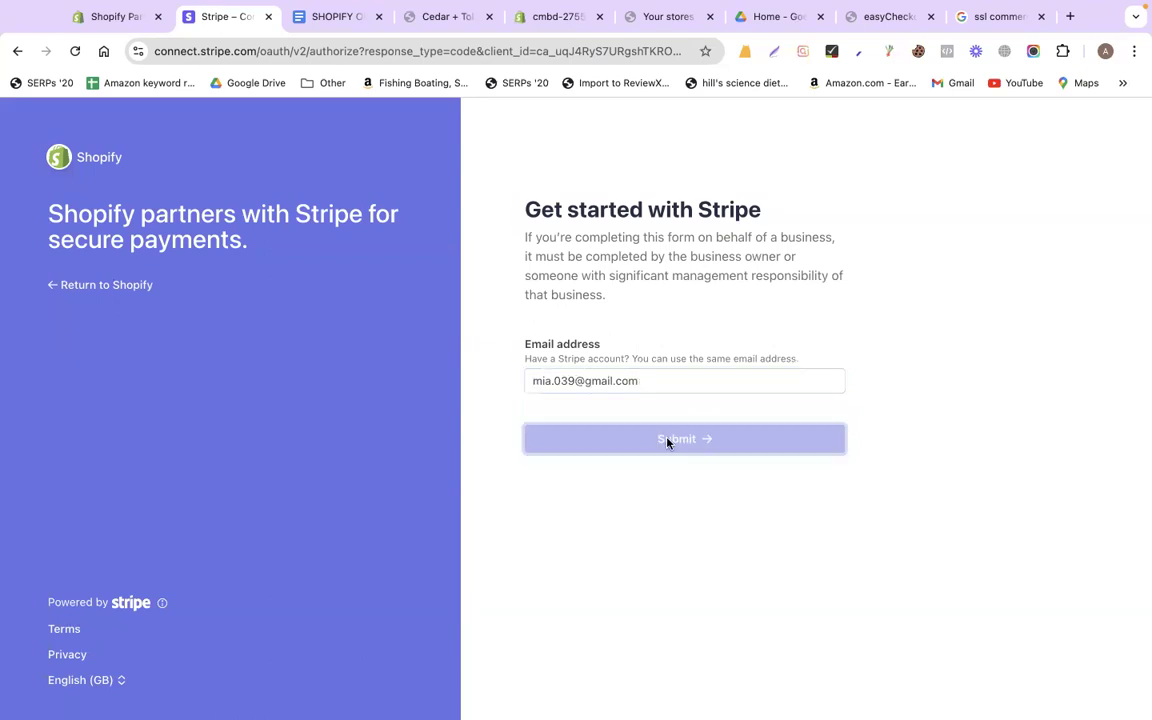
pyautogui.click(603, 343)
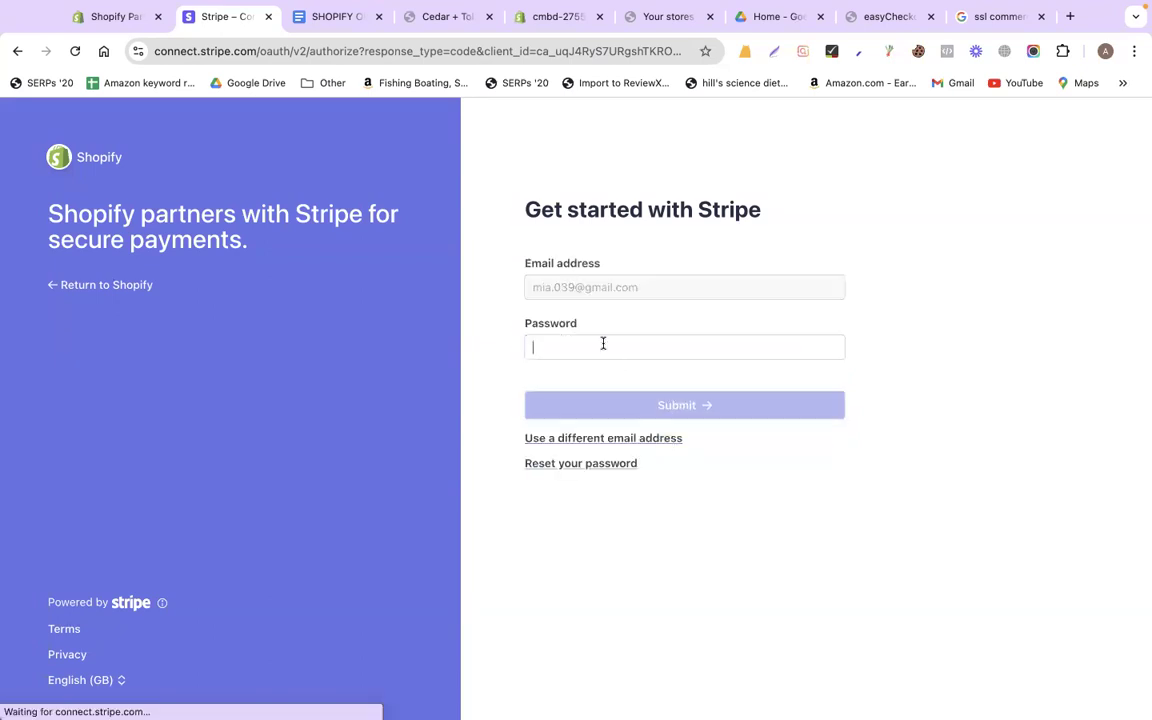
pyautogui.click(616, 343)
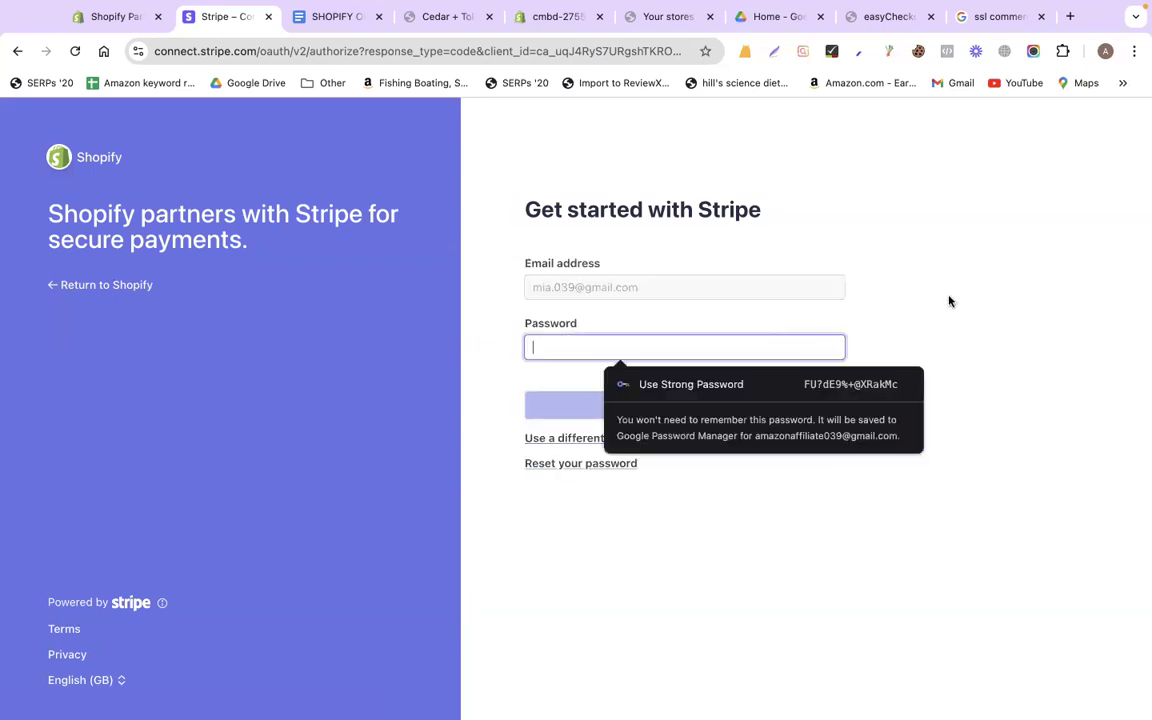
pyautogui.click(761, 343)
pyautogui.click(538, 354)
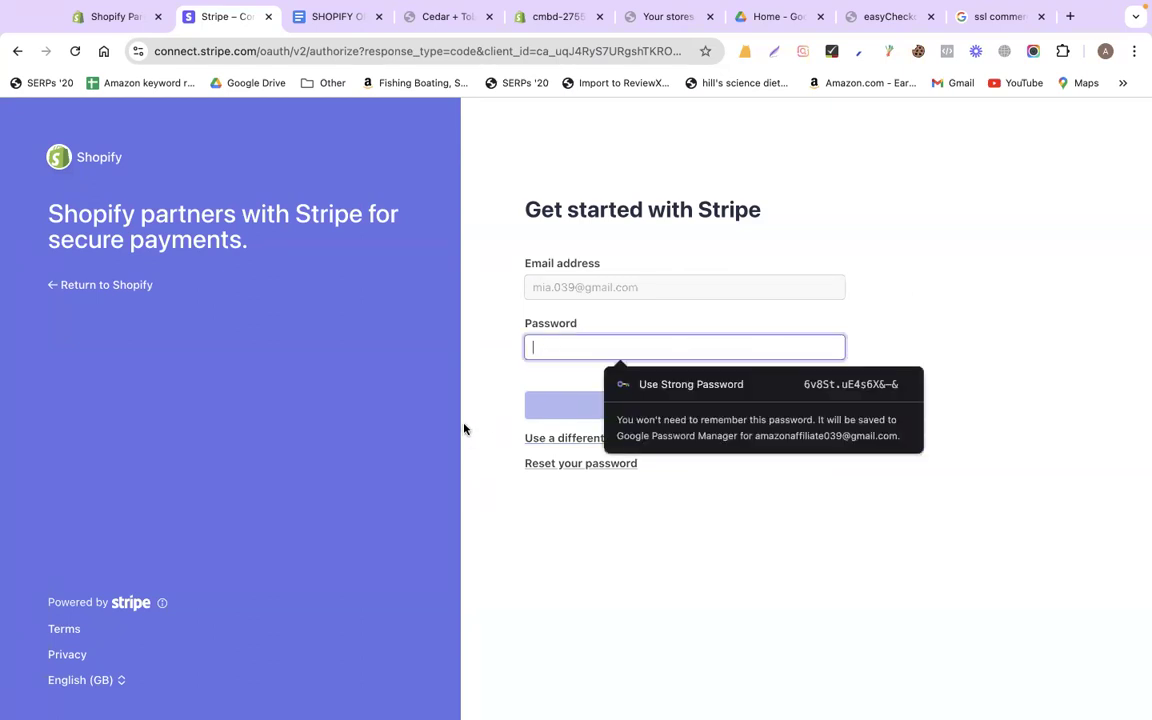
pyautogui.click(658, 416)
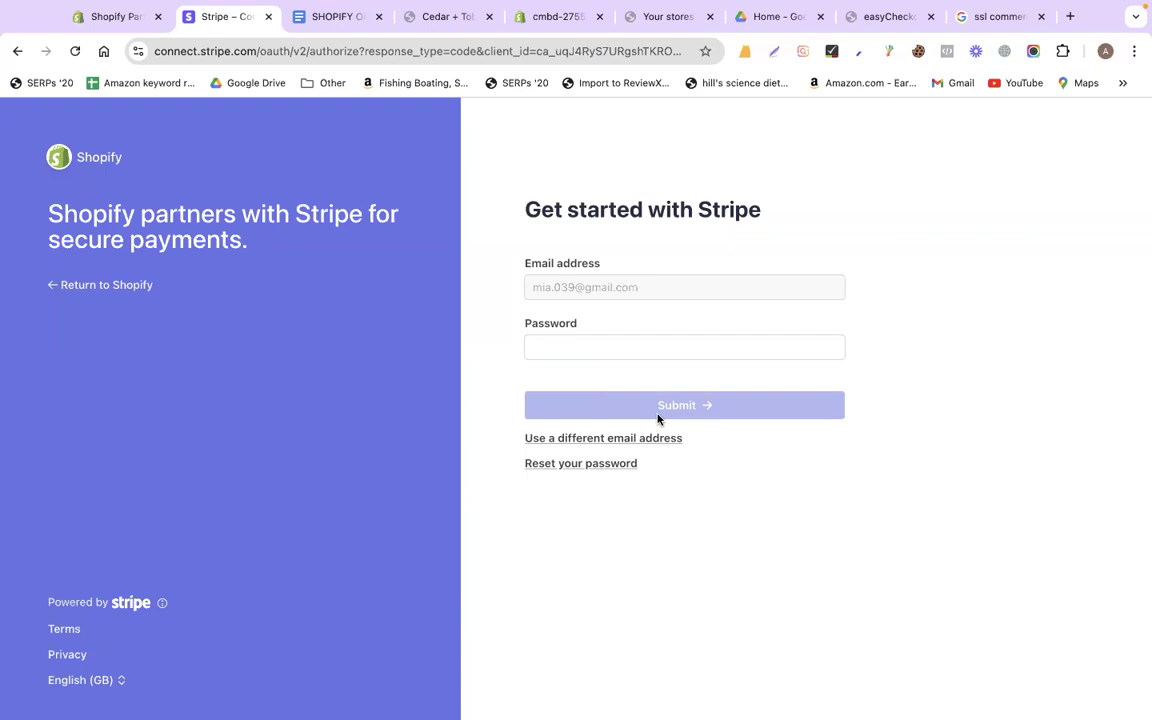
pyautogui.hotkey('ctrl', 'Left')
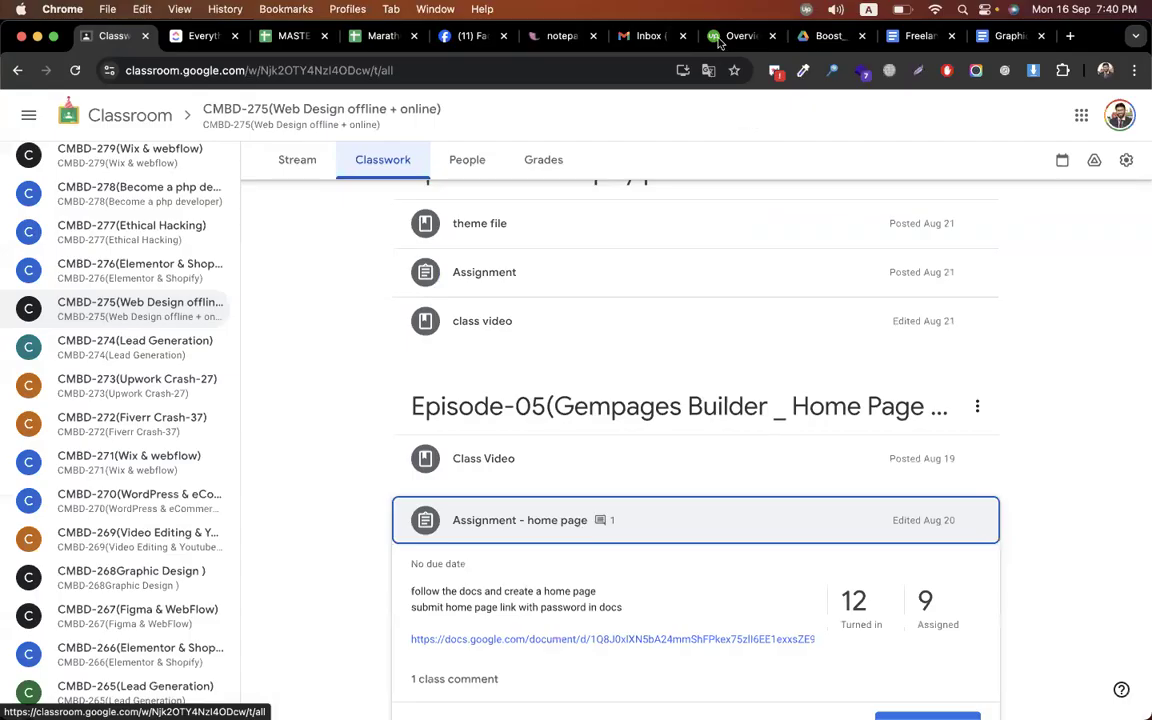
# From Upwork's active contracts, open the 'You will get shopify dropshipping Store…' workroom
pyautogui.click(718, 38)
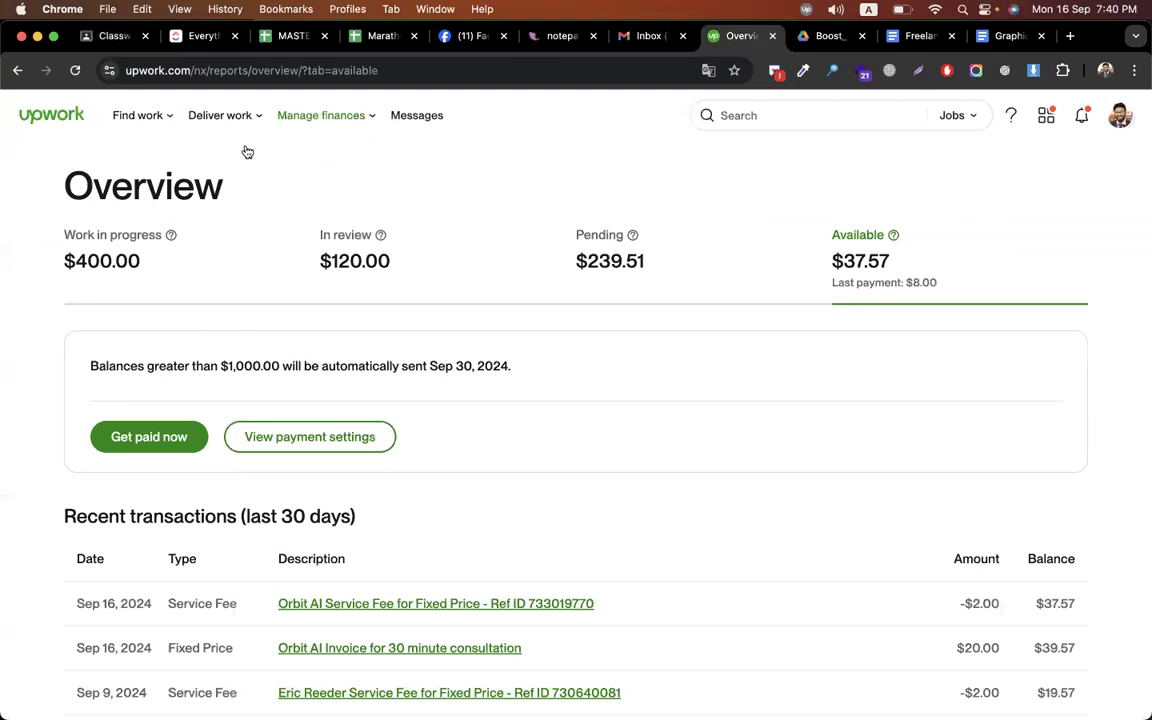
pyautogui.moveTo(222, 115)
pyautogui.click(248, 156)
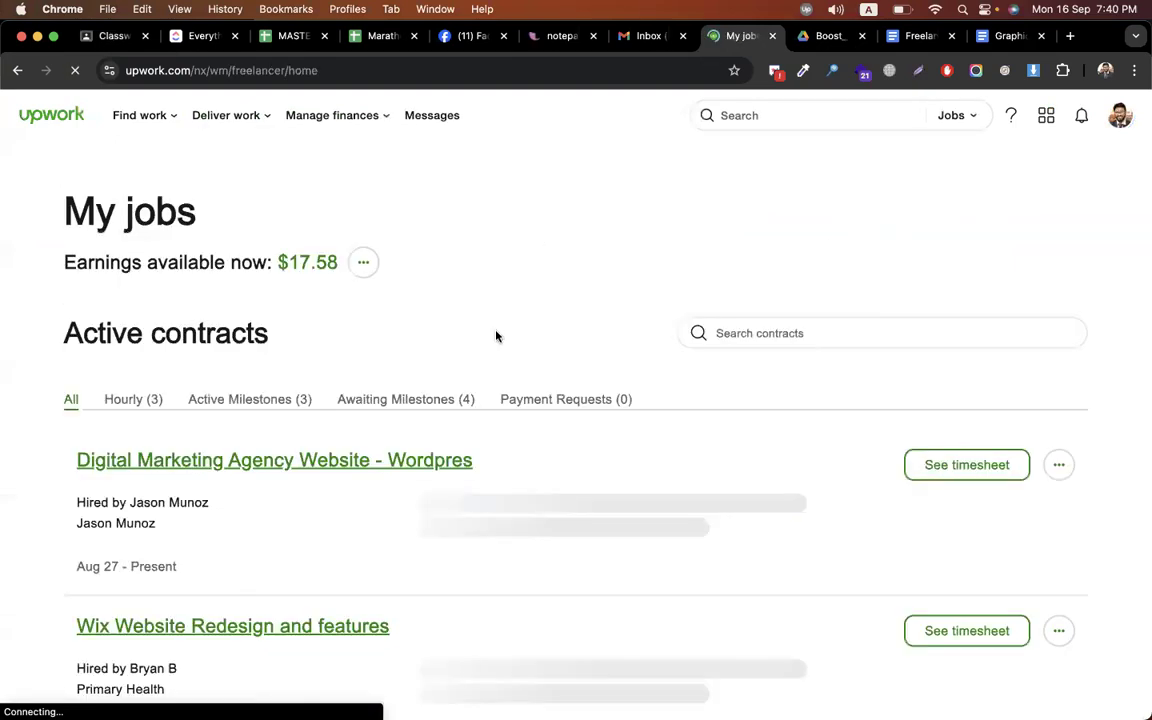
pyautogui.scroll(-2, 497, 337)
pyautogui.scroll(-3, 190, 532)
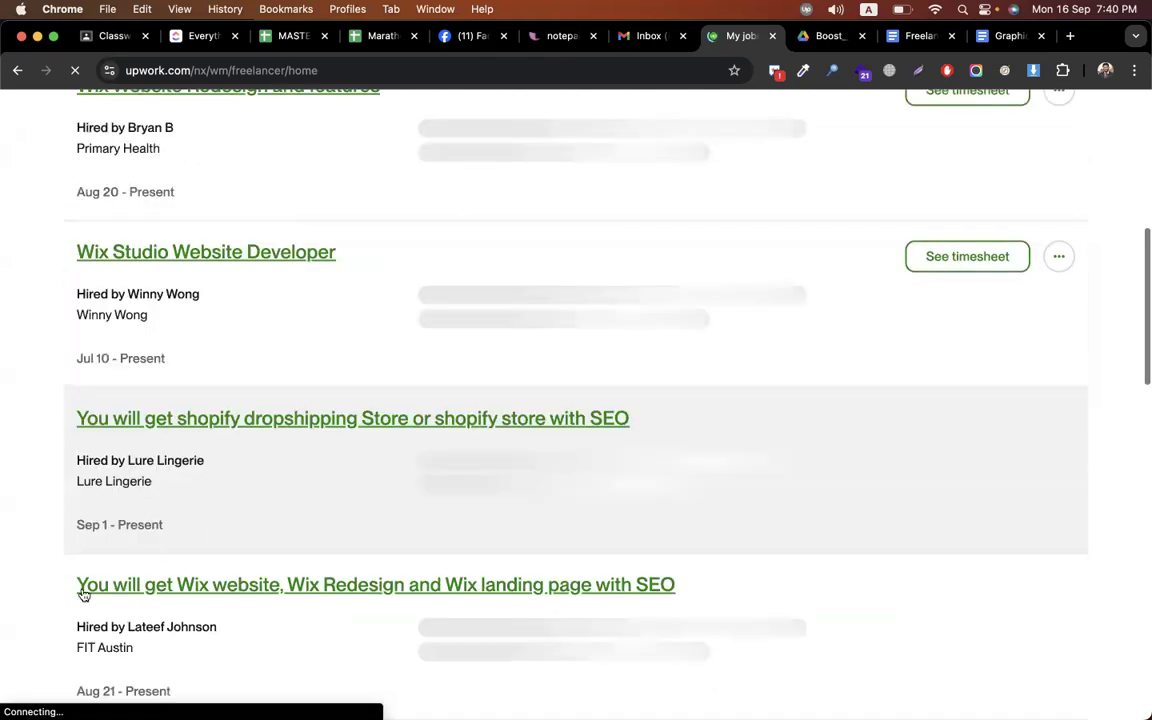
pyautogui.scroll(-1, 160, 406)
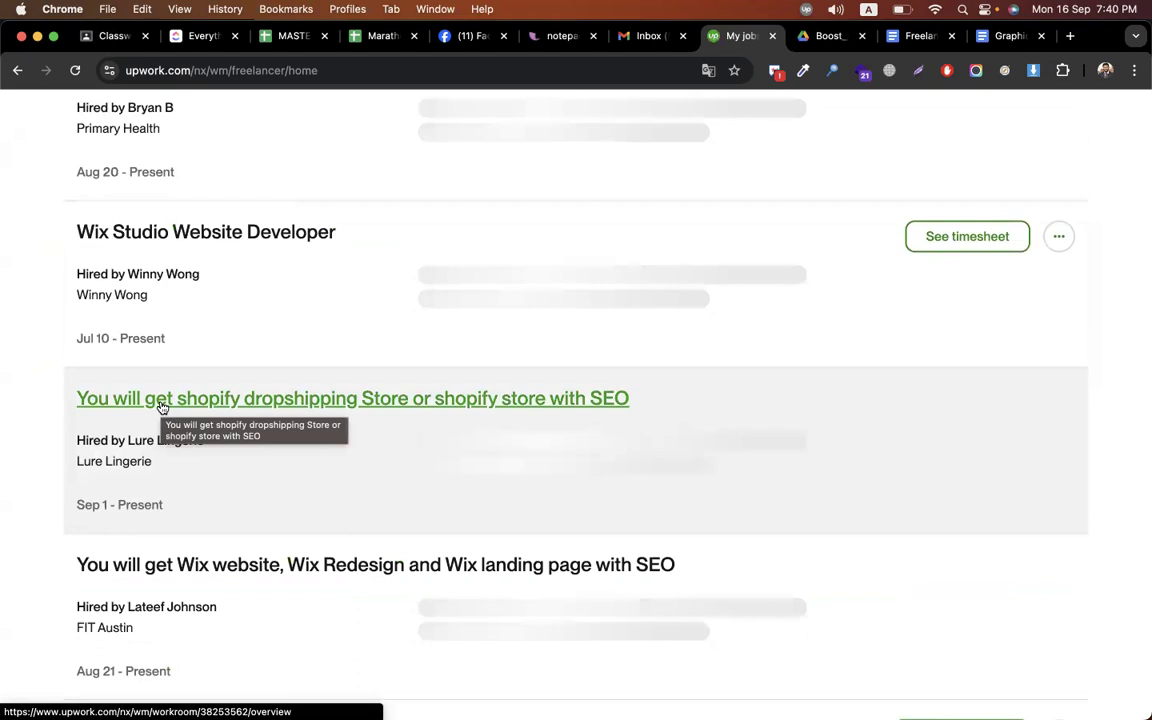
pyautogui.click(161, 407)
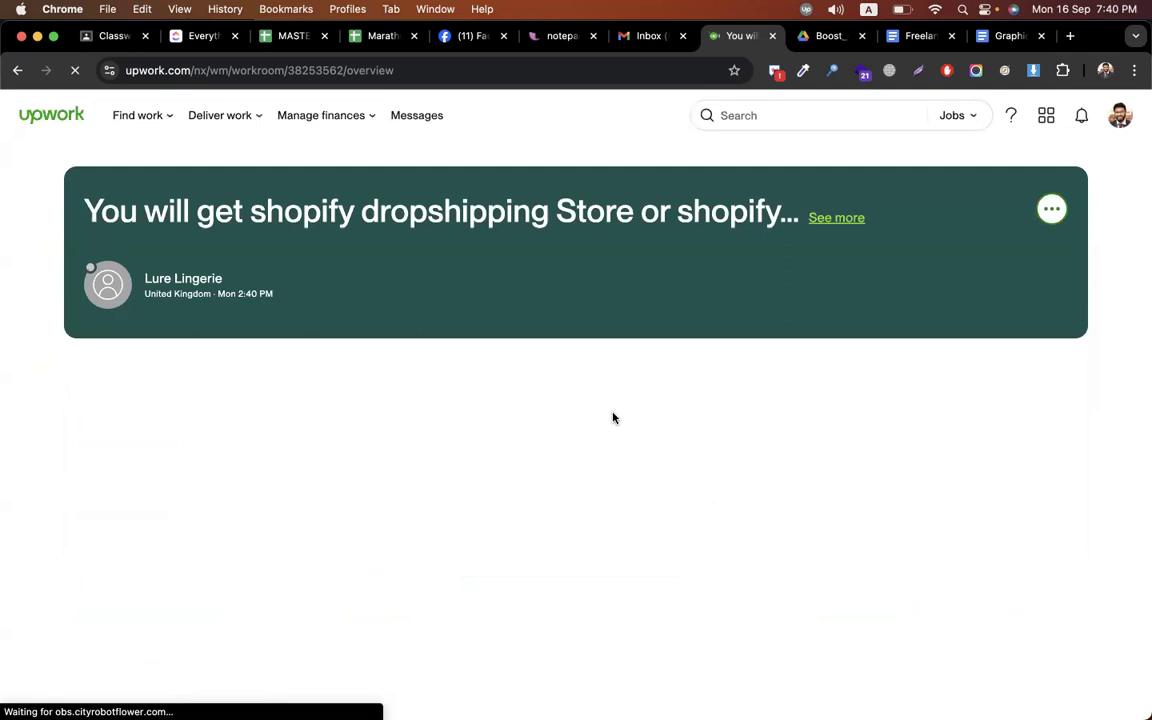
pyautogui.scroll(-2, 130, 455)
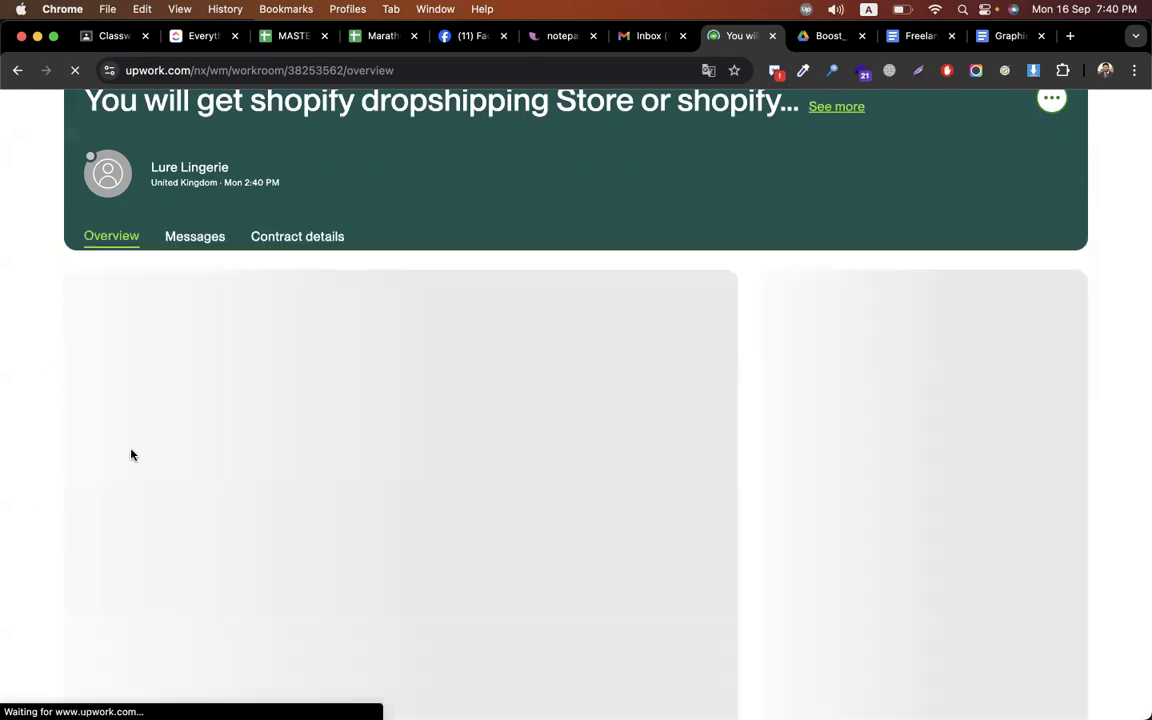
# Open the contract's Messages tab and scroll back through the conversation history
pyautogui.click(190, 235)
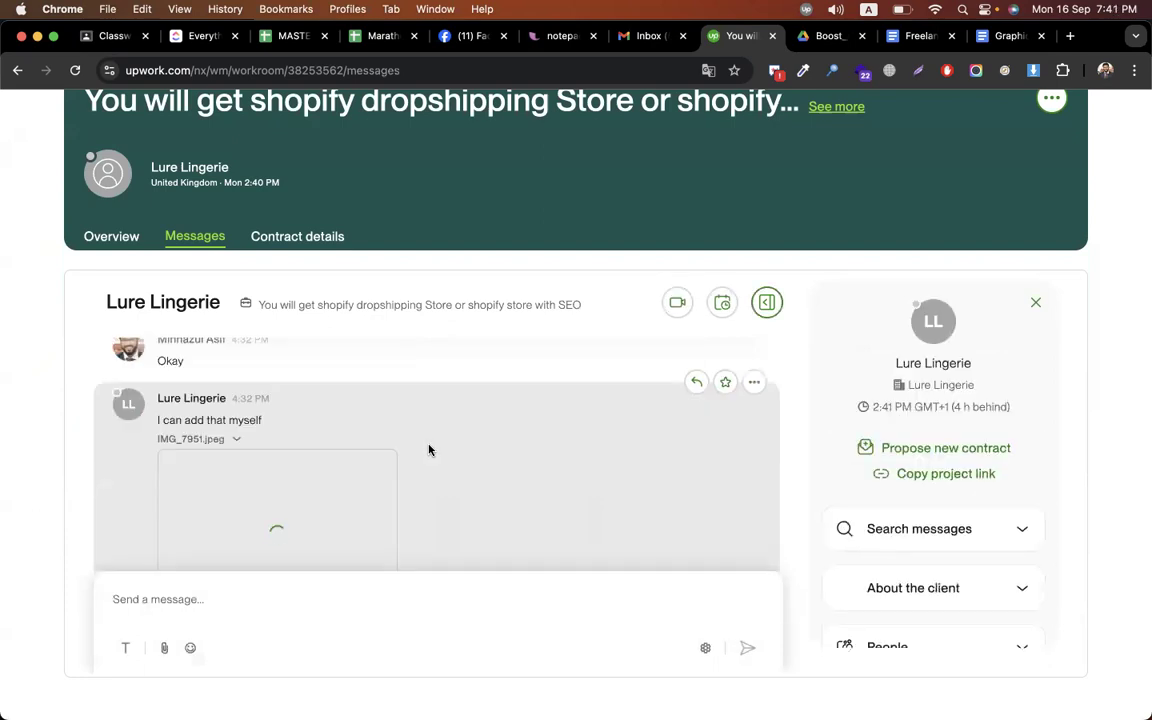
pyautogui.scroll(1, 428, 450)
pyautogui.scroll(3, 428, 450)
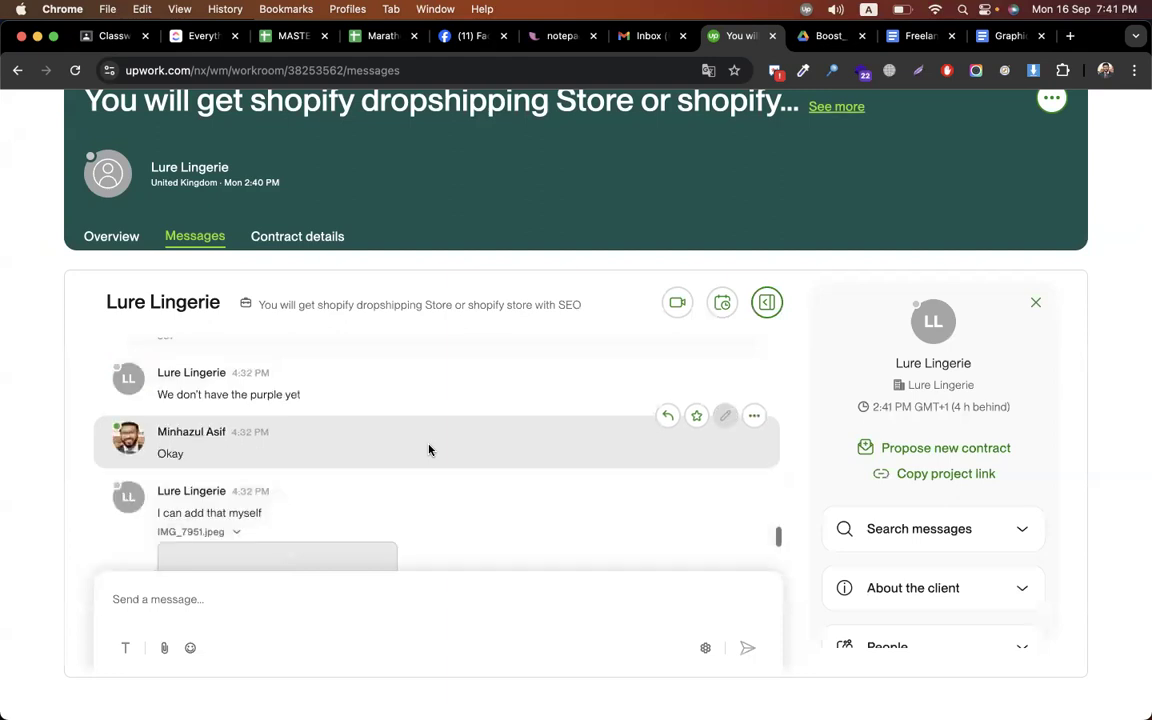
pyautogui.scroll(5, 428, 450)
pyautogui.scroll(5, 428, 450)
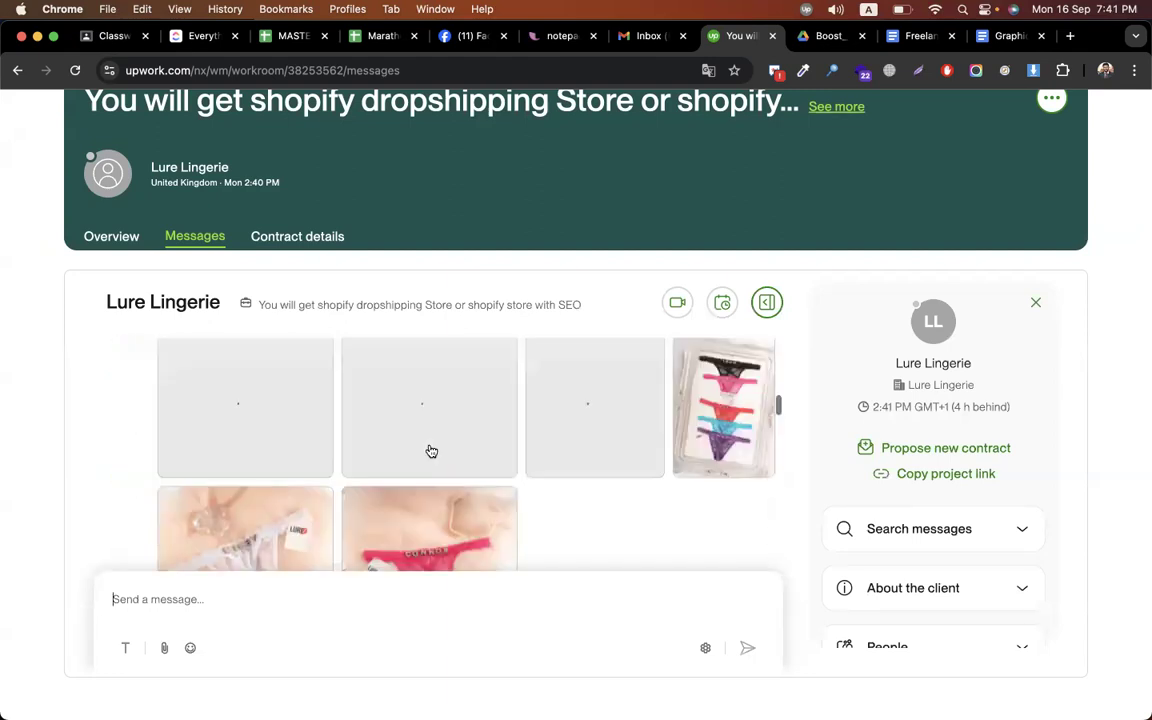
pyautogui.scroll(5, 431, 451)
pyautogui.scroll(-3, 26, 378)
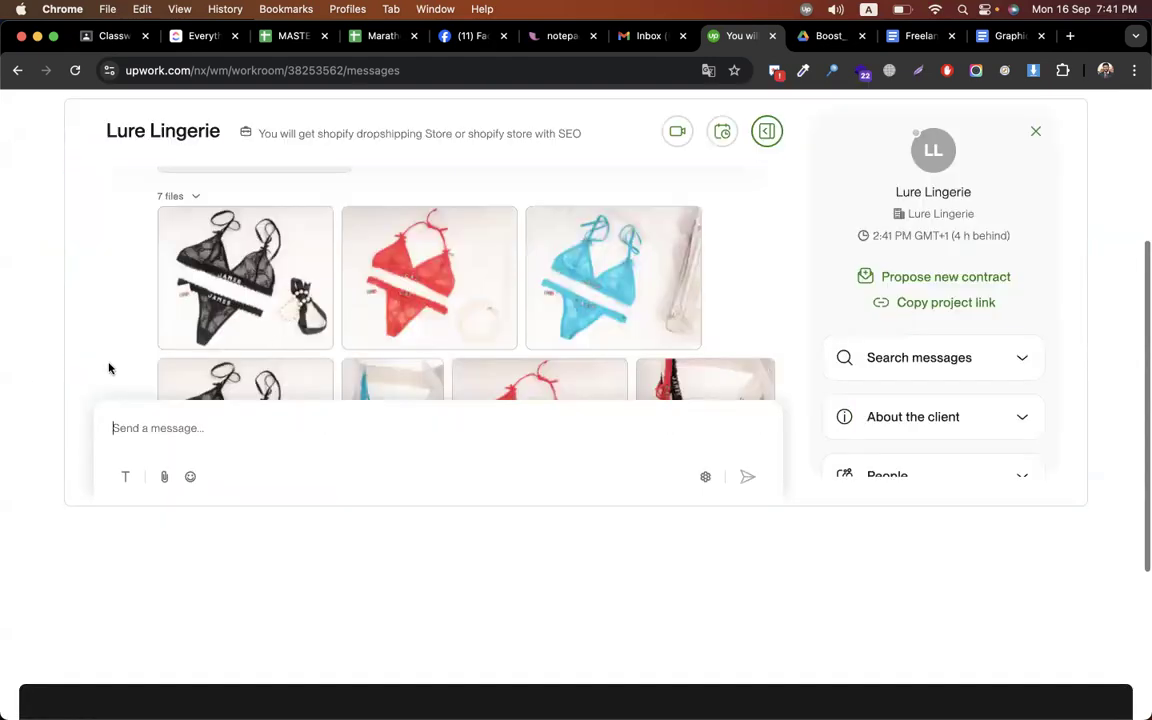
pyautogui.scroll(-10, 271, 342)
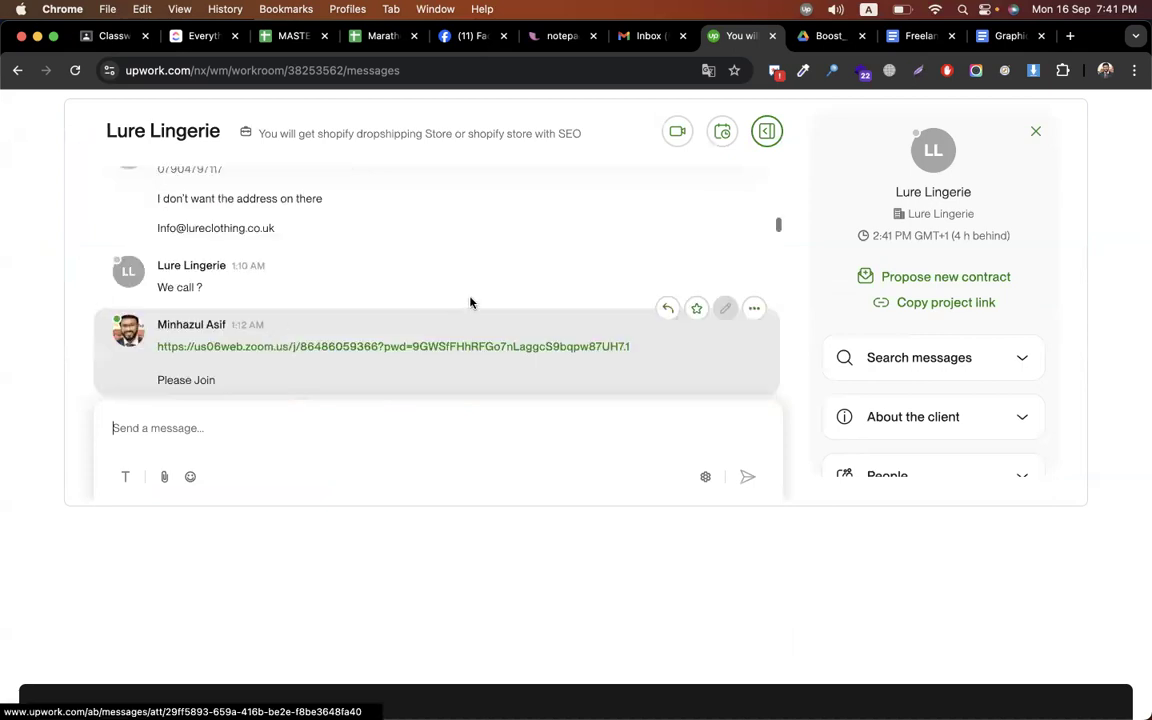
pyautogui.scroll(3, 470, 302)
pyautogui.scroll(3, 267, 453)
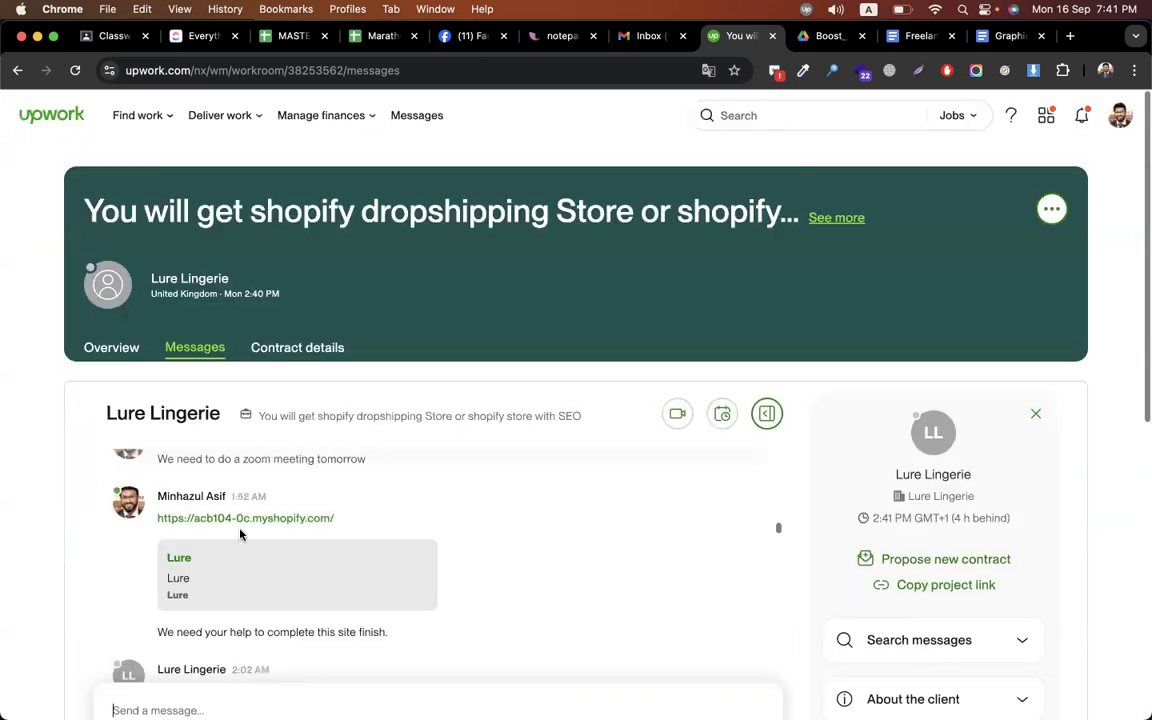
pyautogui.scroll(-1, 240, 535)
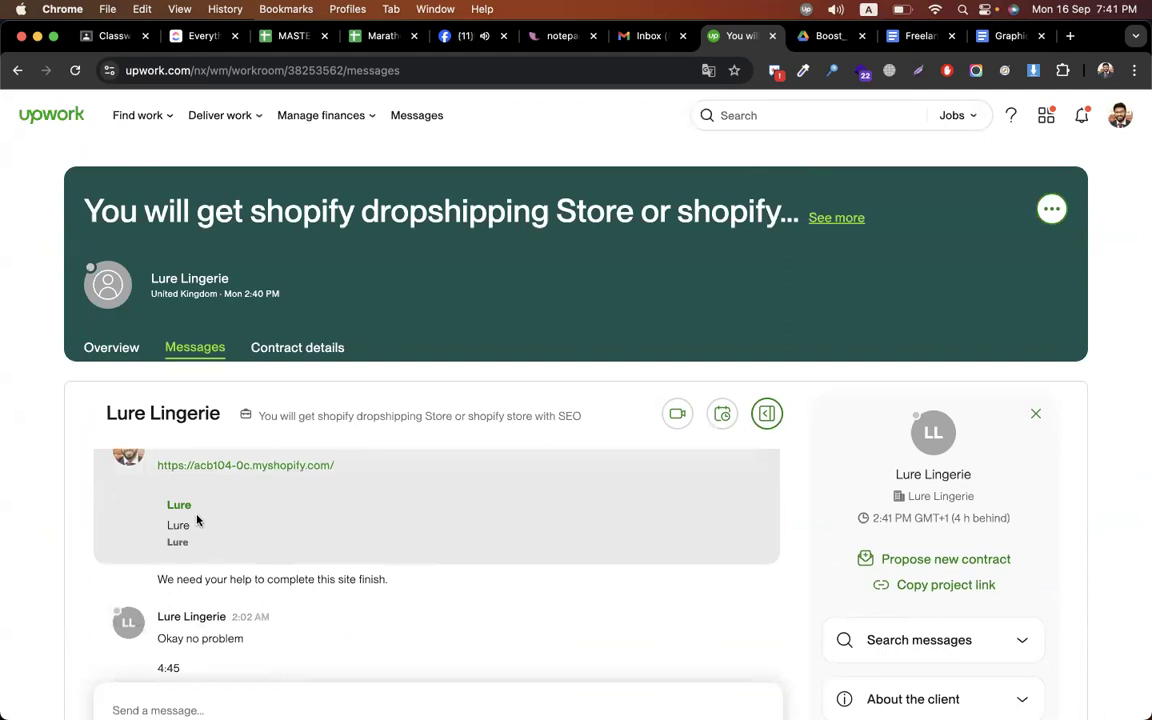
pyautogui.scroll(2, 195, 519)
pyautogui.scroll(3, 125, 545)
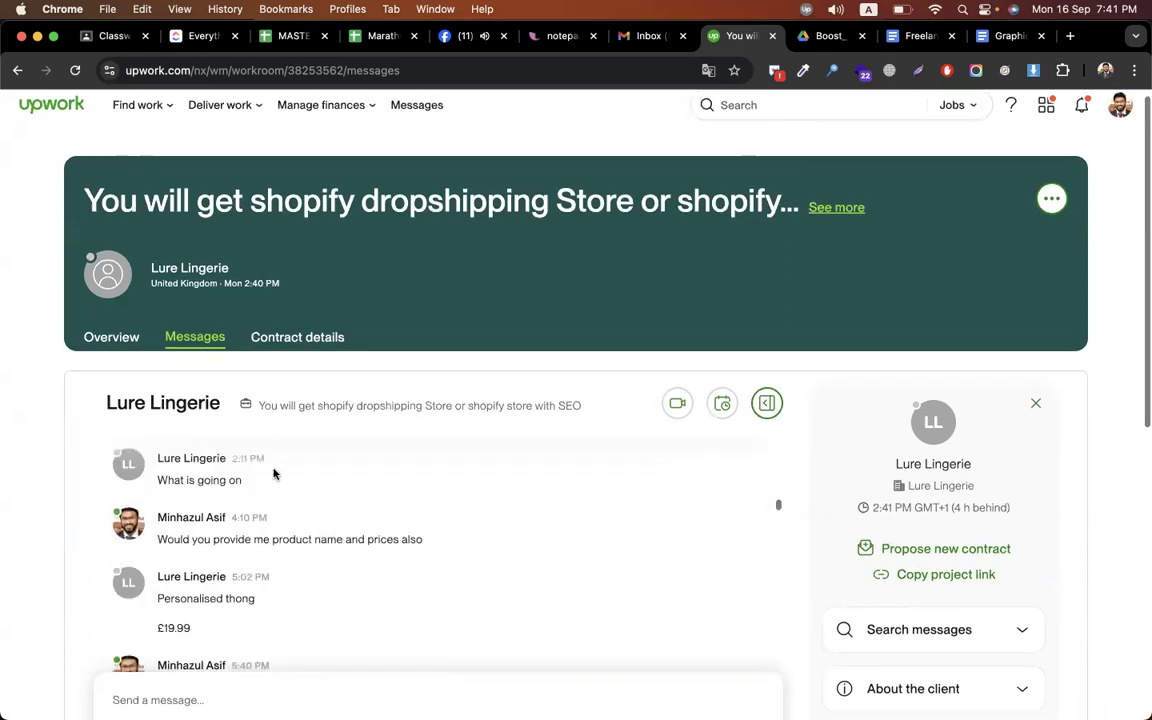
pyautogui.scroll(3, 275, 473)
pyautogui.scroll(3, 275, 473)
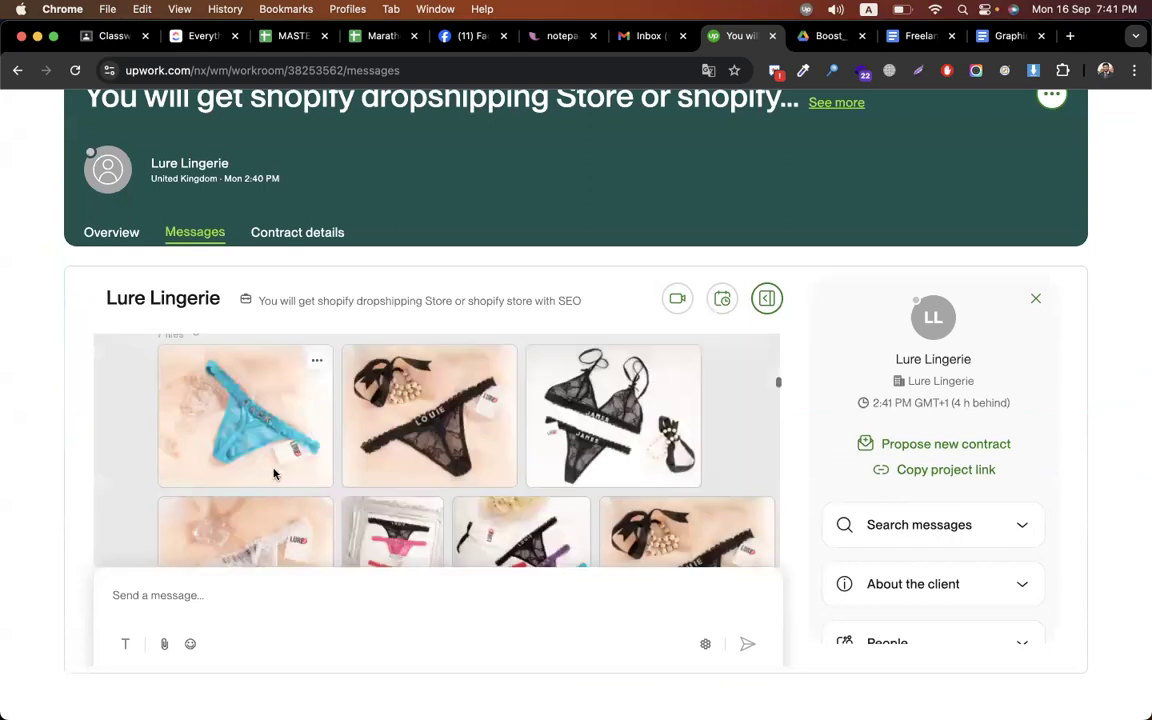
pyautogui.scroll(3, 460, 496)
pyautogui.scroll(3, 460, 496)
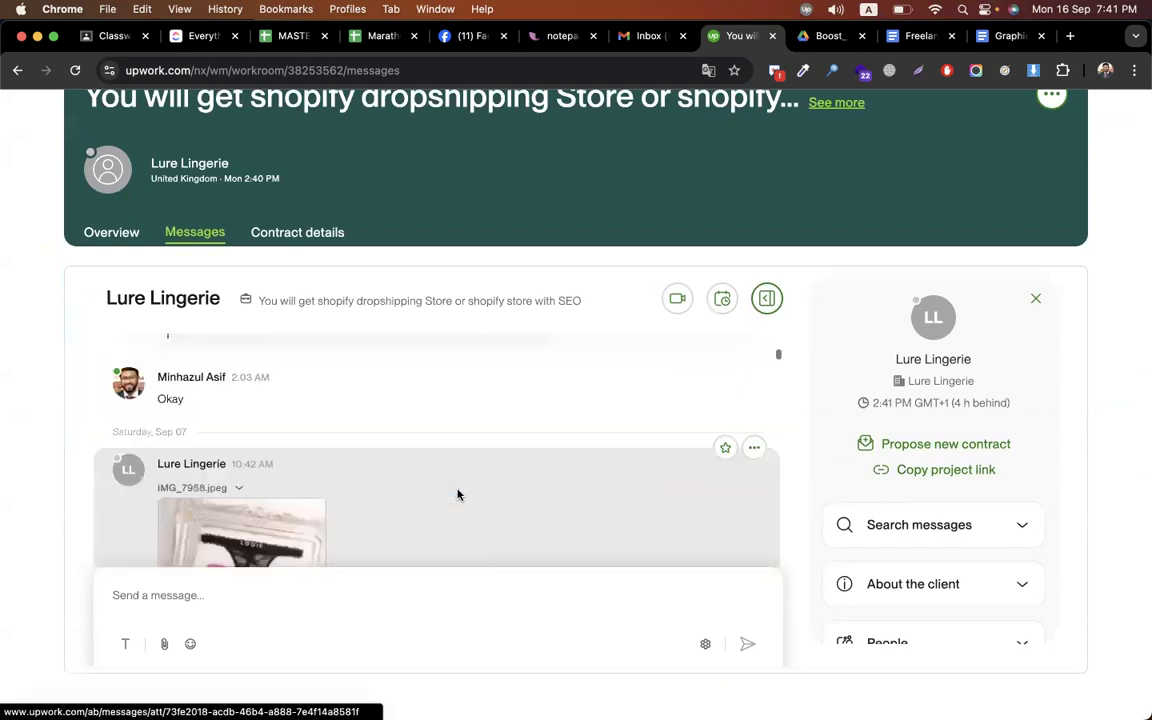
pyautogui.scroll(3, 575, 472)
pyautogui.scroll(3, 575, 472)
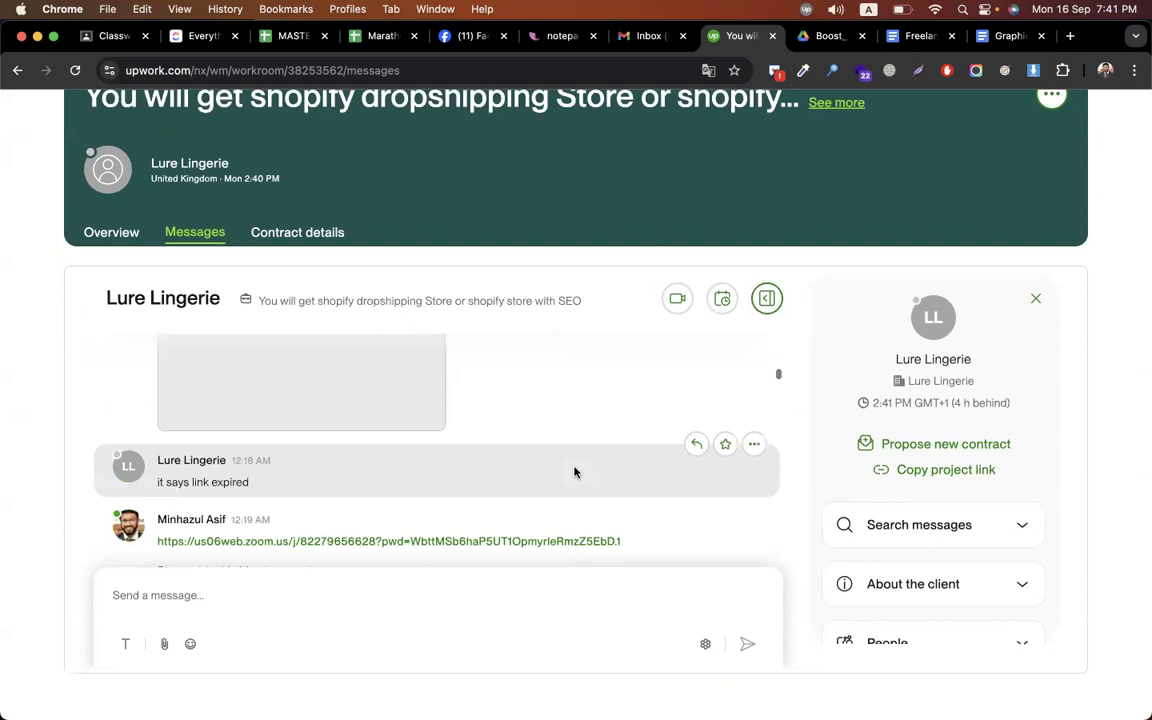
pyautogui.scroll(-1, 486, 419)
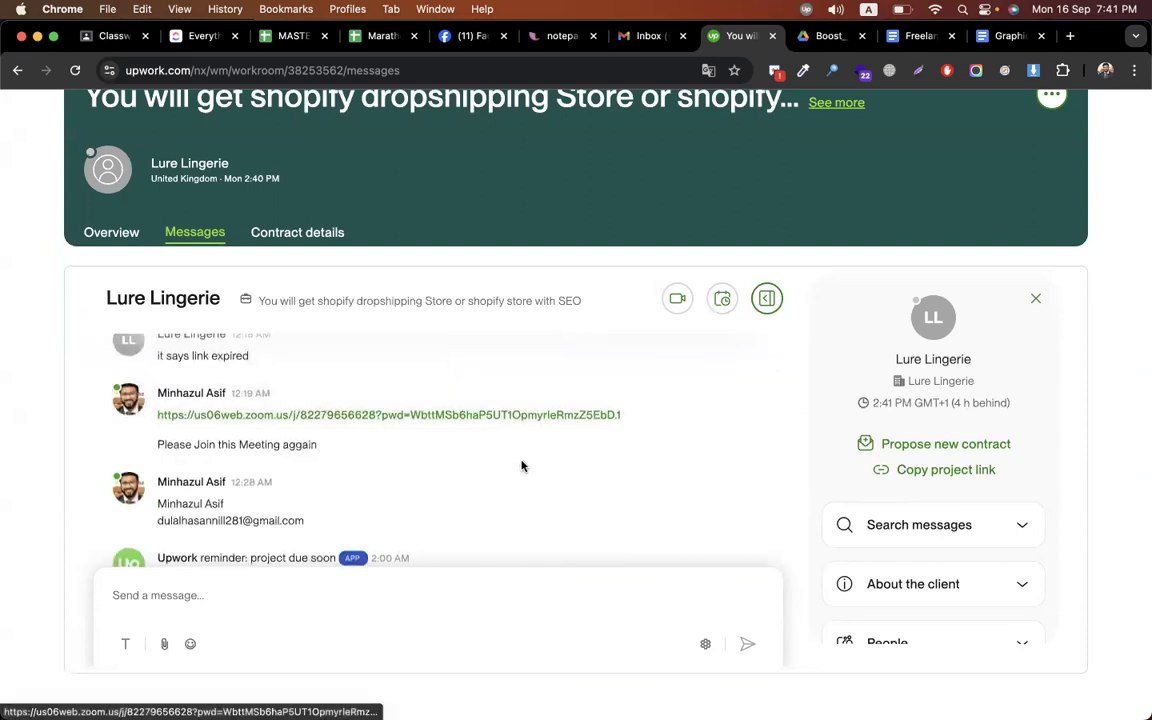
pyautogui.scroll(-1, 495, 425)
pyautogui.scroll(-1, 490, 418)
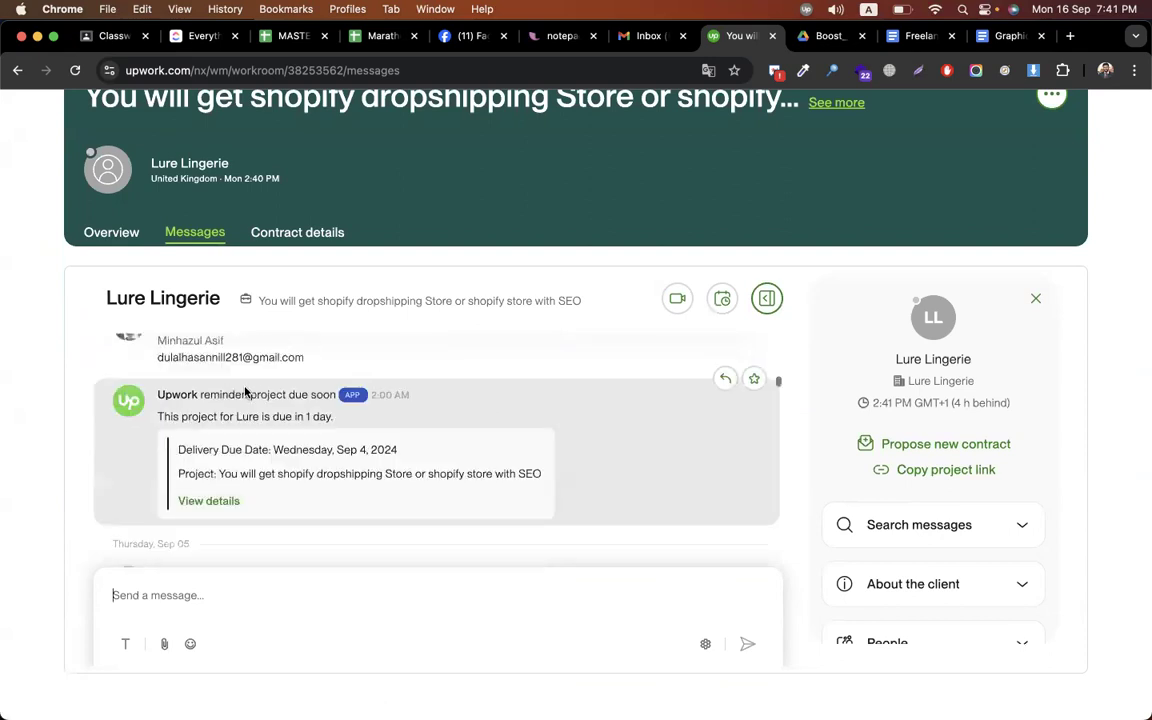
# Select the client's shared e-mail line, then scroll down to the shared store link
pyautogui.doubleClick(207, 359)
pyautogui.tripleClick(207, 360)
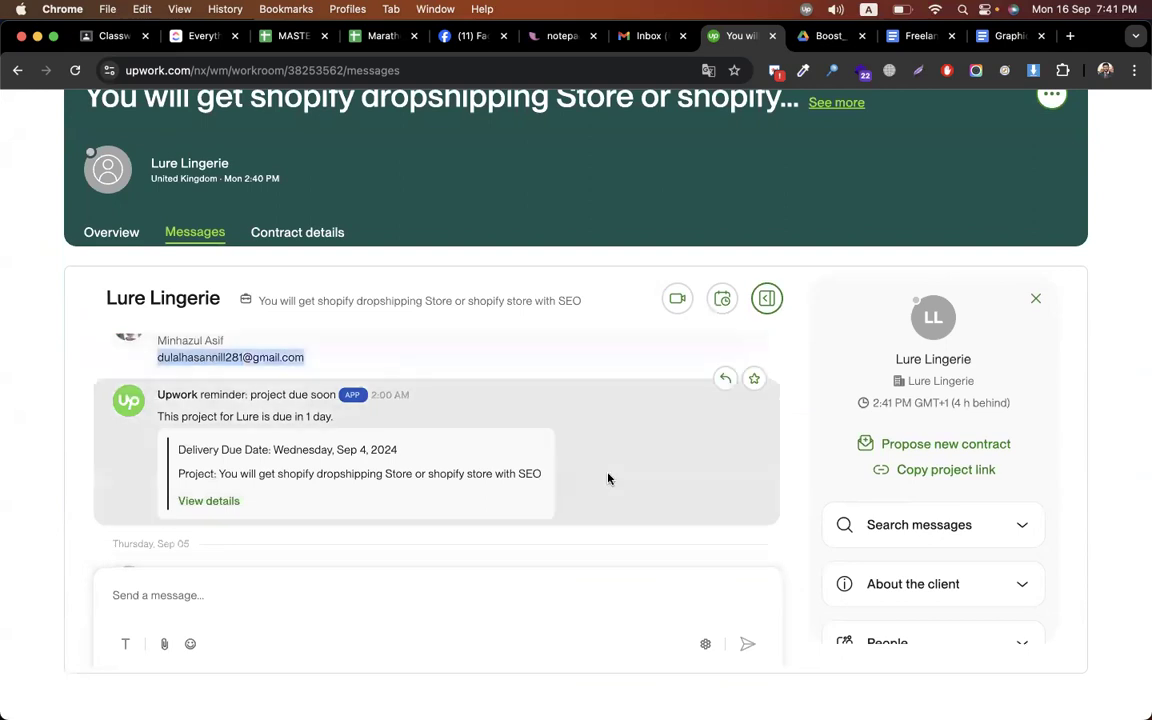
pyautogui.scroll(-1, 608, 479)
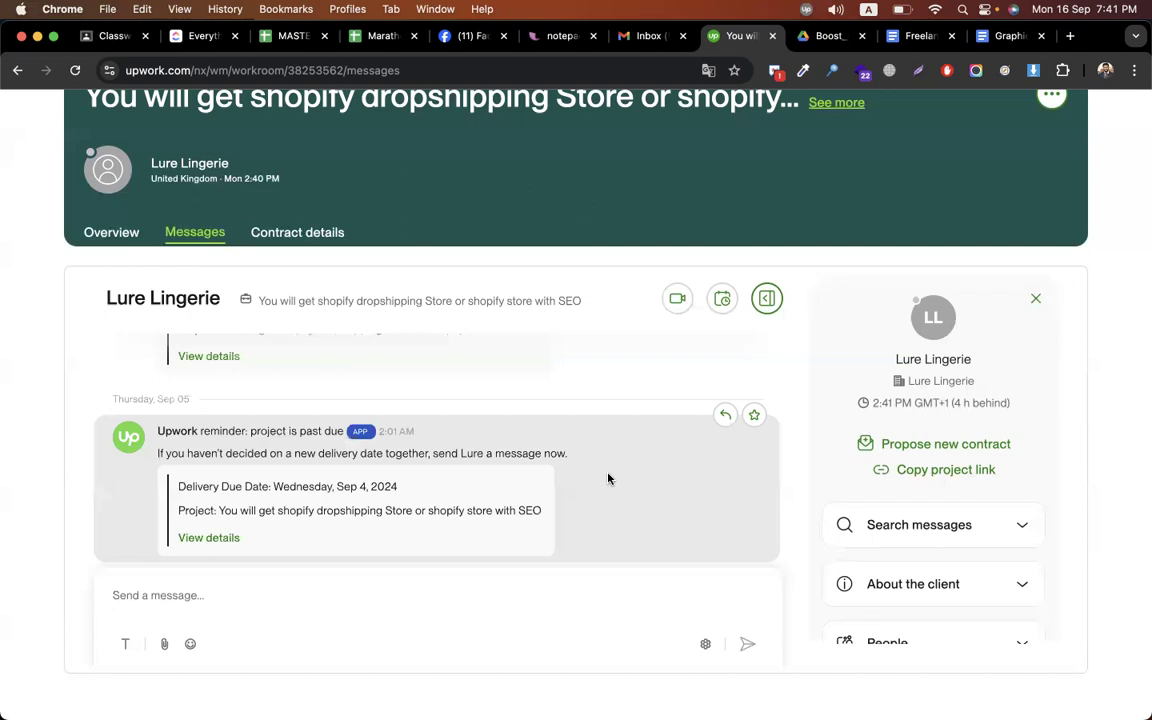
pyautogui.scroll(-1, 608, 479)
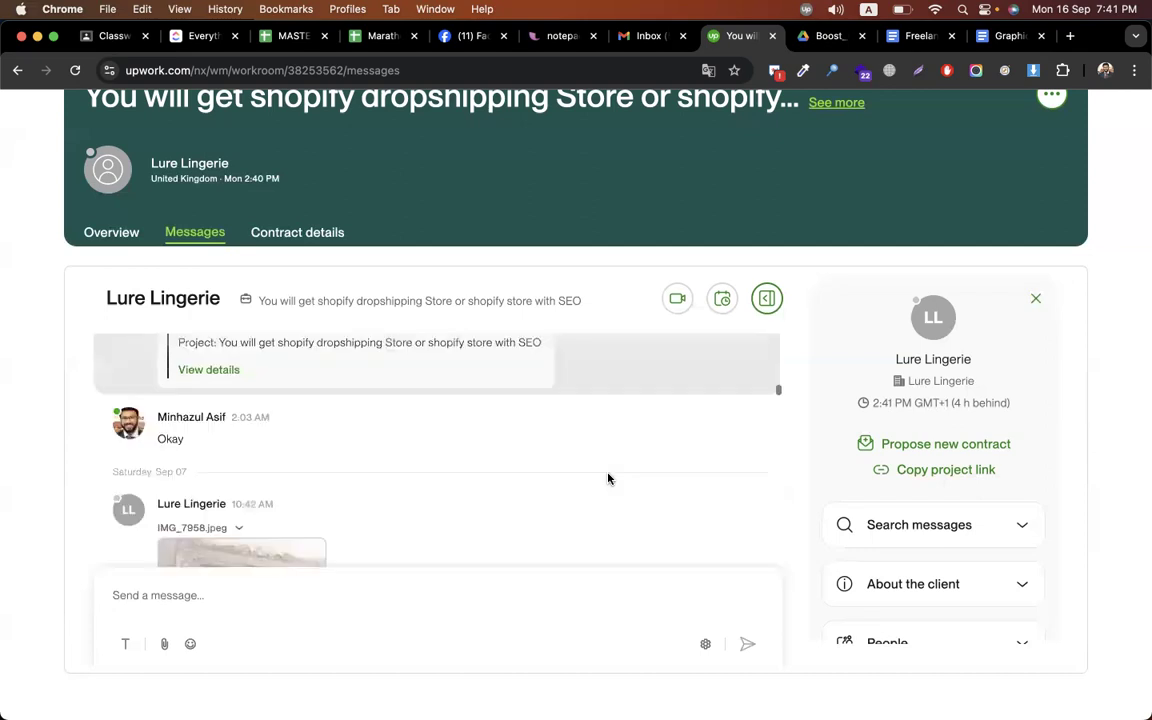
pyautogui.scroll(-2, 608, 479)
pyautogui.scroll(-2, 608, 480)
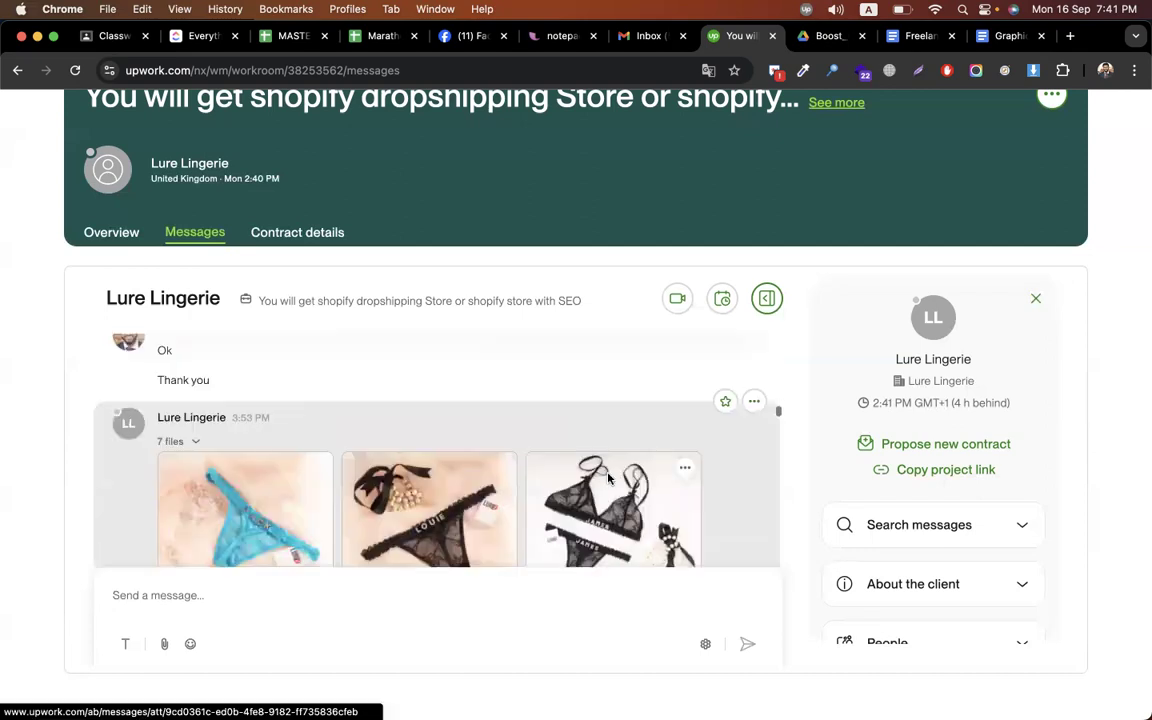
pyautogui.scroll(-2, 608, 479)
pyautogui.scroll(2, 458, 452)
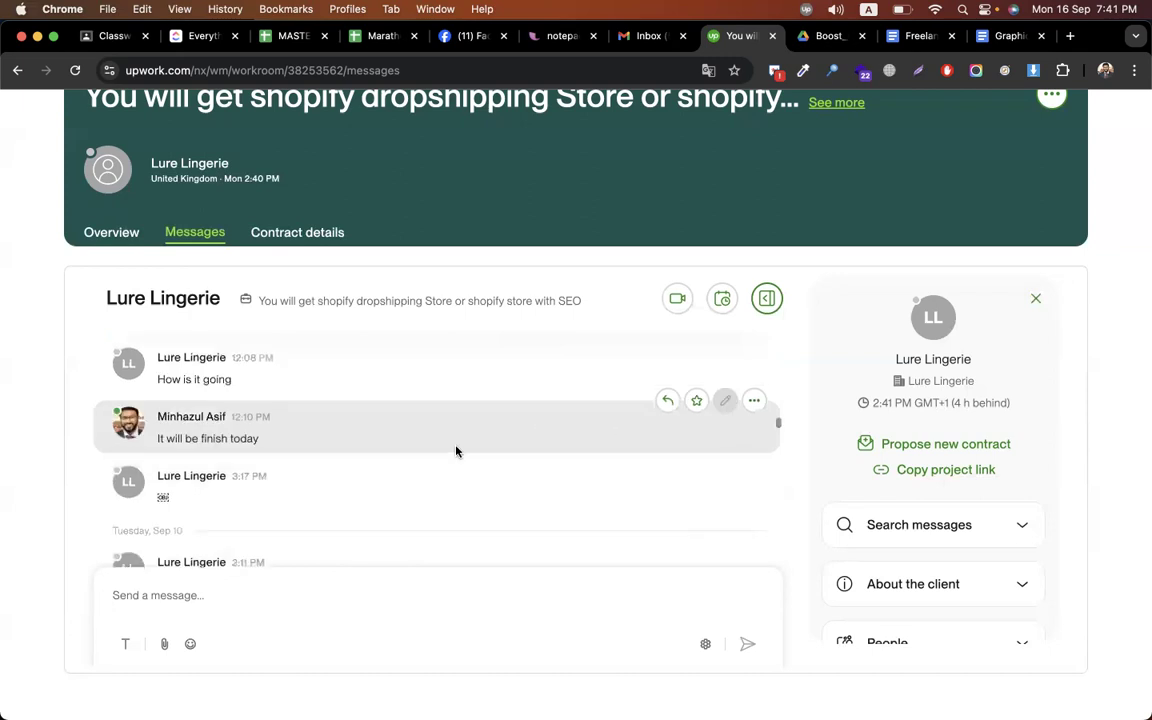
pyautogui.scroll(1, 265, 452)
pyautogui.scroll(-2, 347, 499)
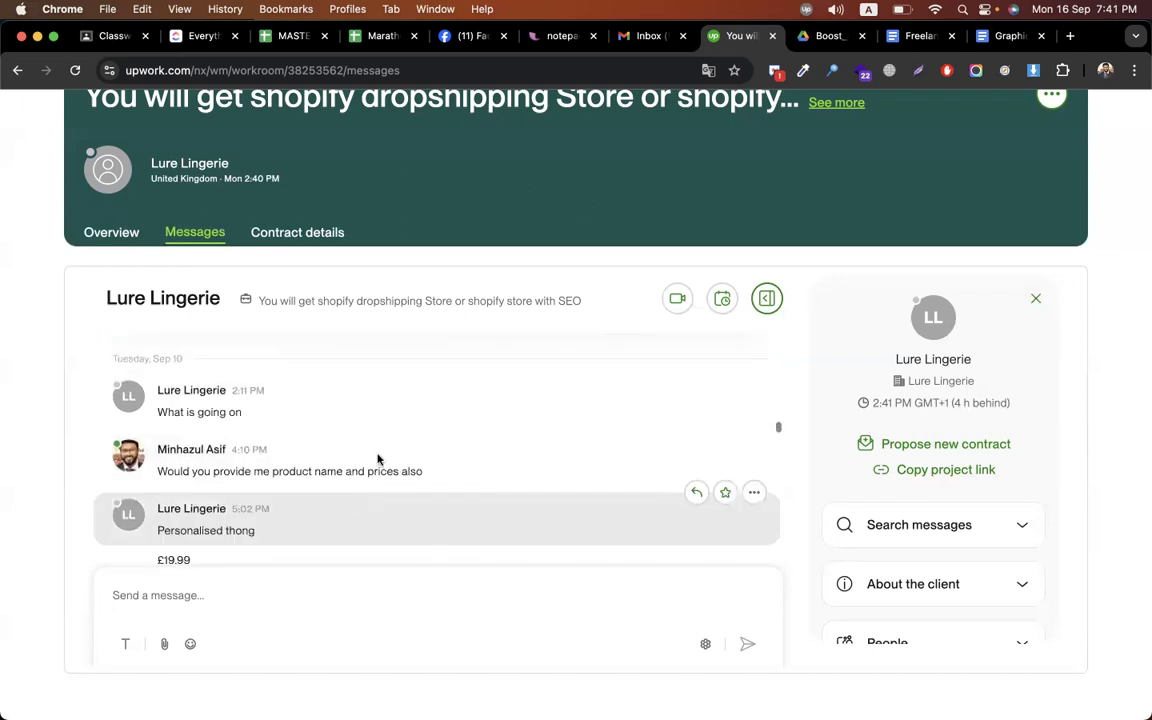
pyautogui.scroll(-2, 378, 459)
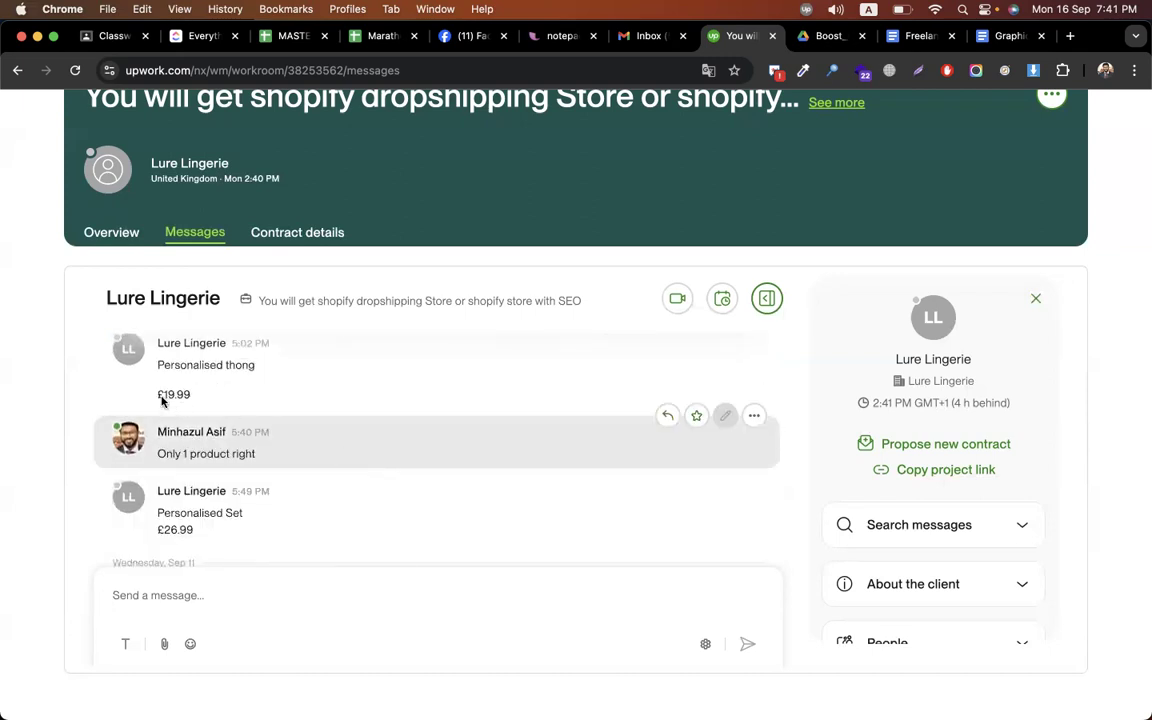
pyautogui.scroll(-1, 393, 458)
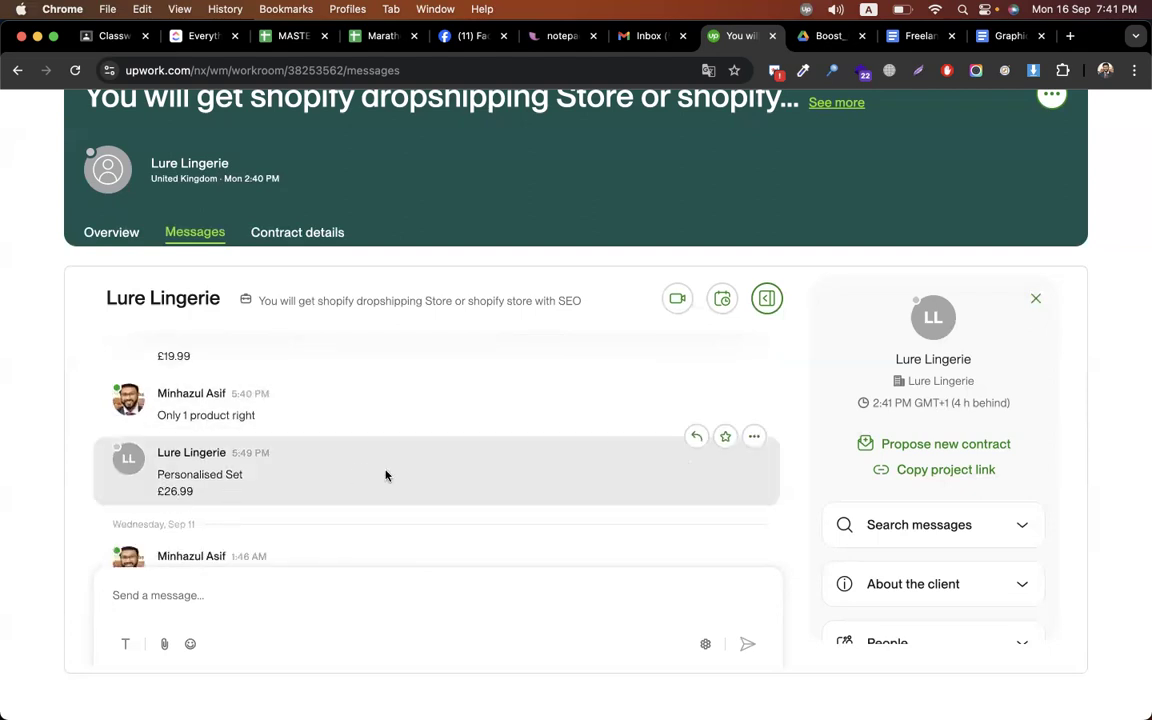
pyautogui.scroll(-3, 386, 475)
pyautogui.scroll(-1, 303, 505)
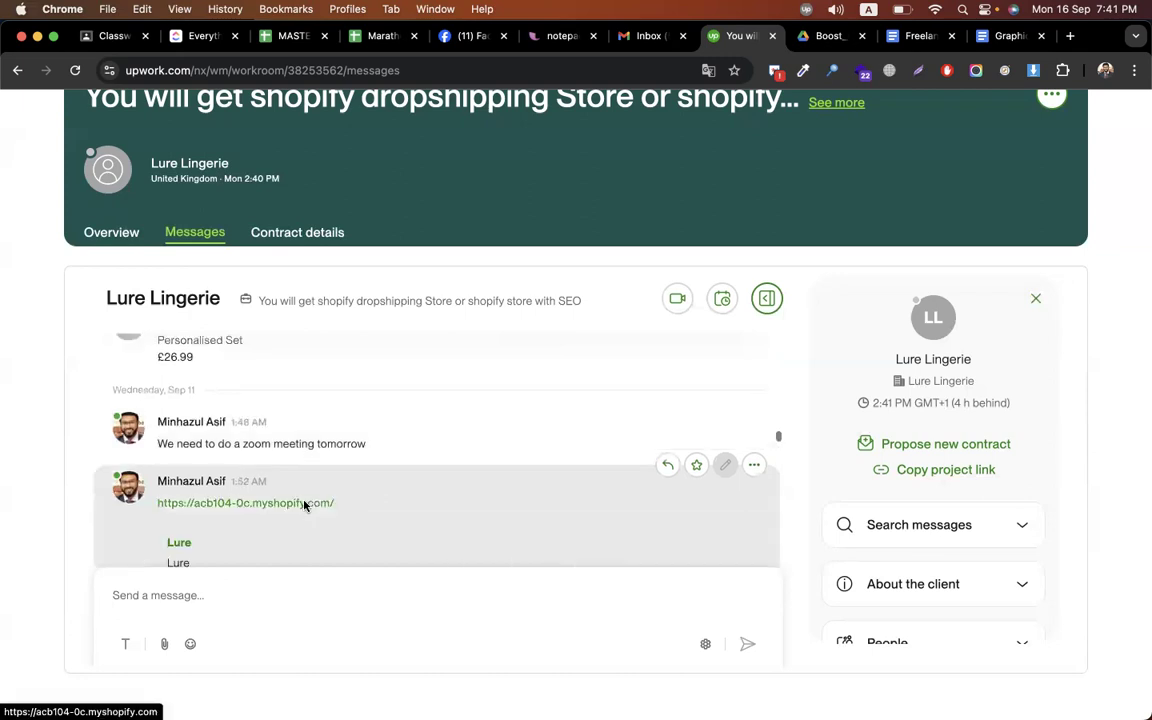
# Open the shared myshopify link to look over the Lure Clothing homepage, then return to Upwork
pyautogui.click(305, 505)
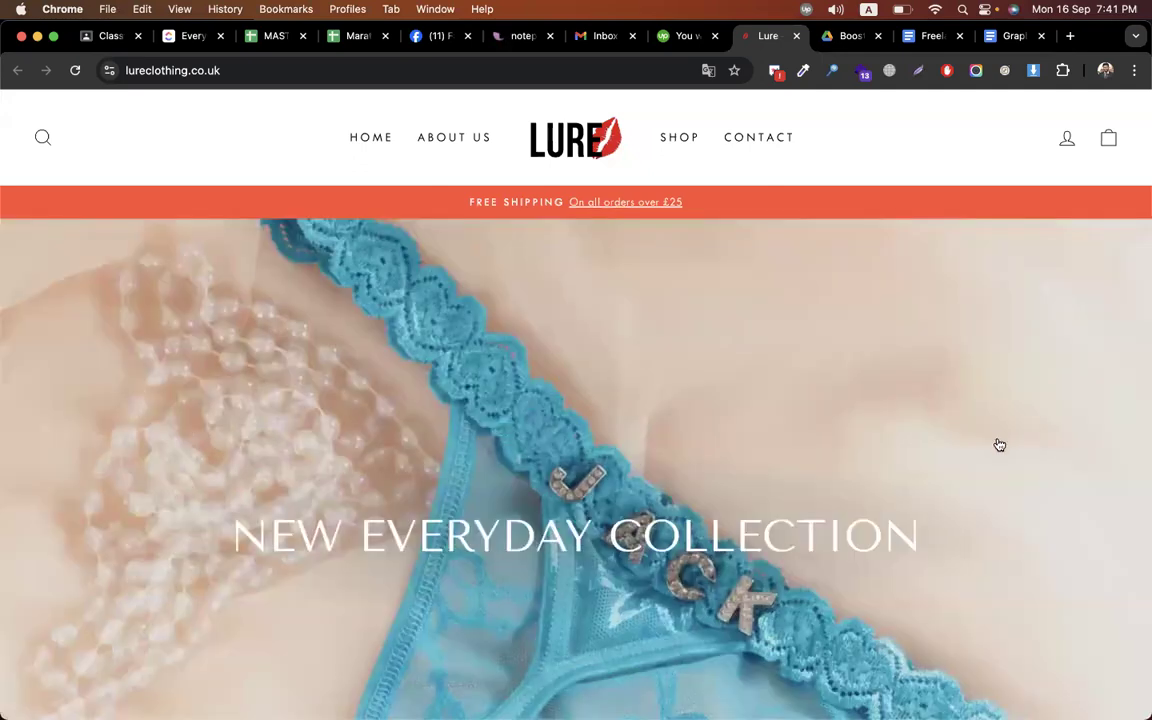
pyautogui.scroll(-5, 997, 440)
pyautogui.click(997, 443)
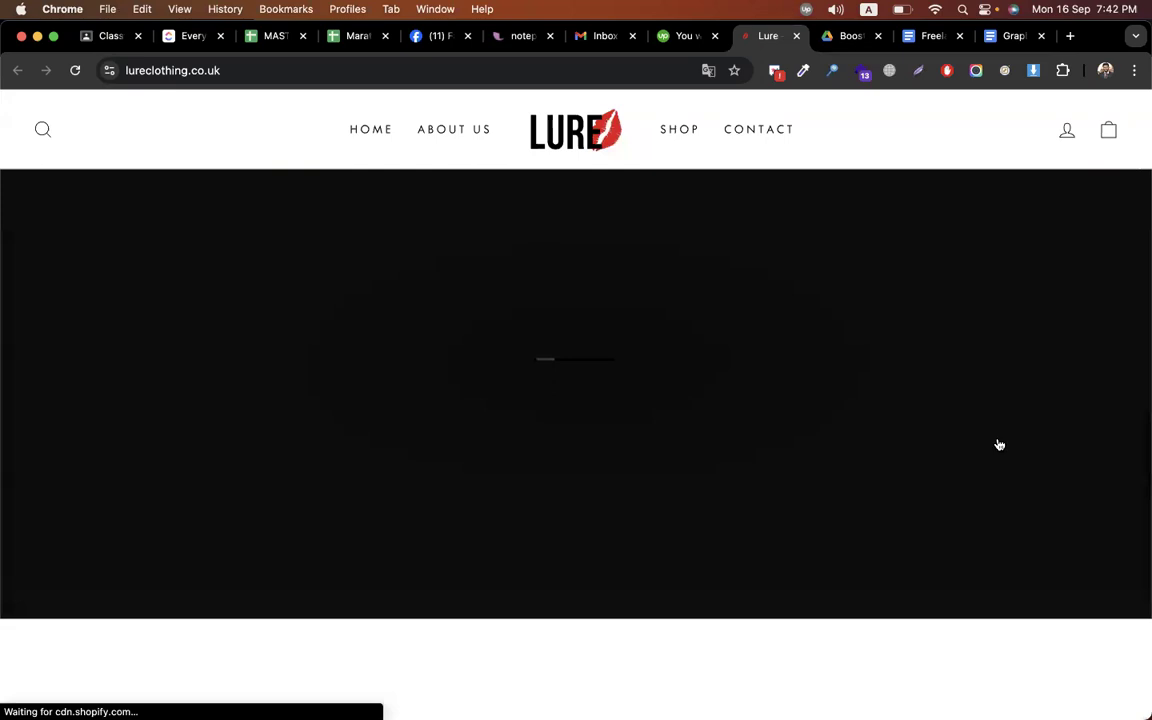
pyautogui.scroll(3, 997, 443)
pyautogui.scroll(-5, 997, 443)
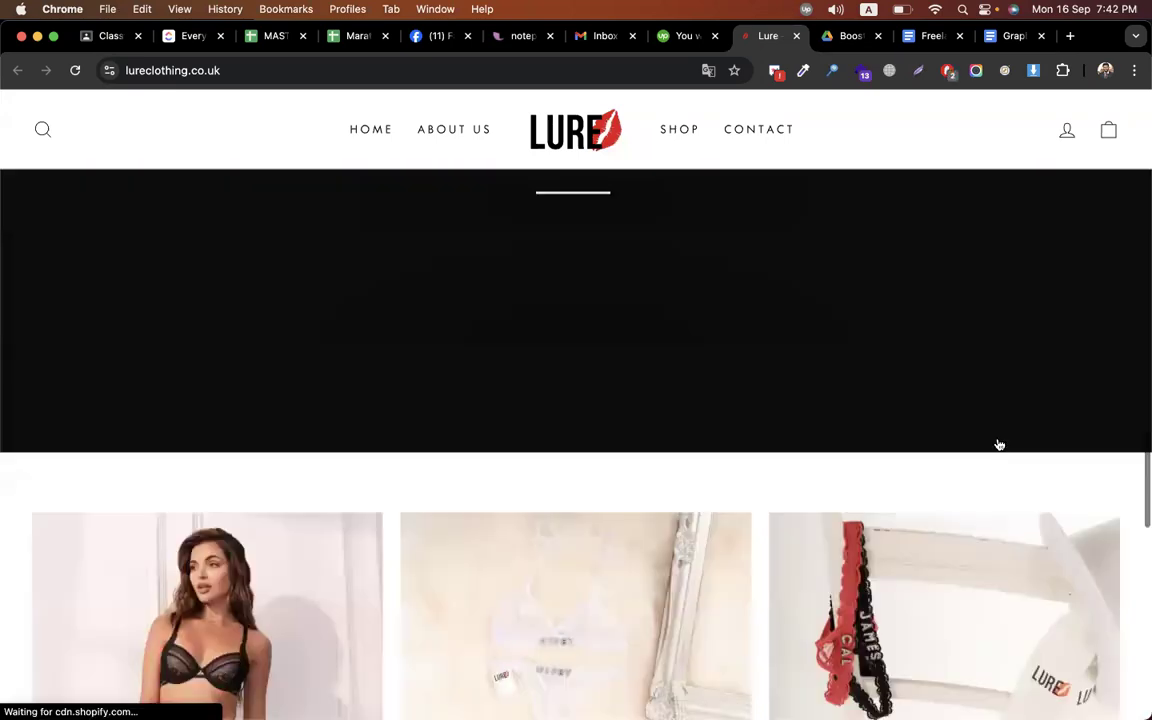
pyautogui.scroll(-10, 997, 443)
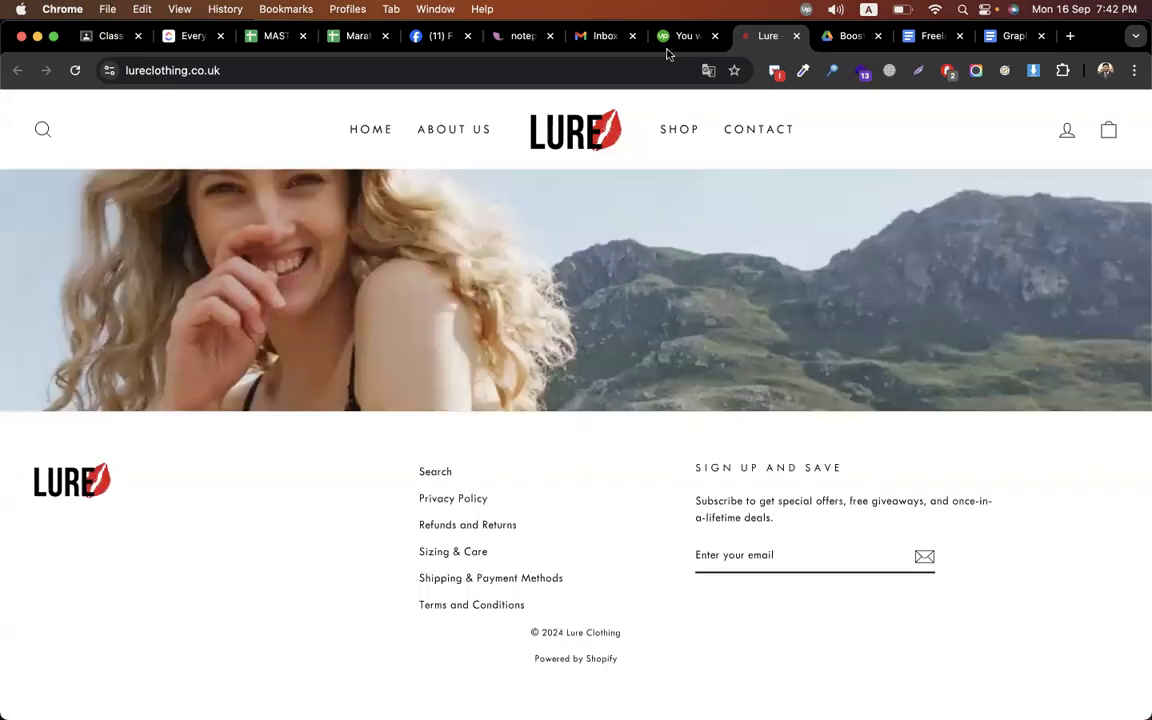
pyautogui.click(665, 36)
pyautogui.scroll(-1, 436, 469)
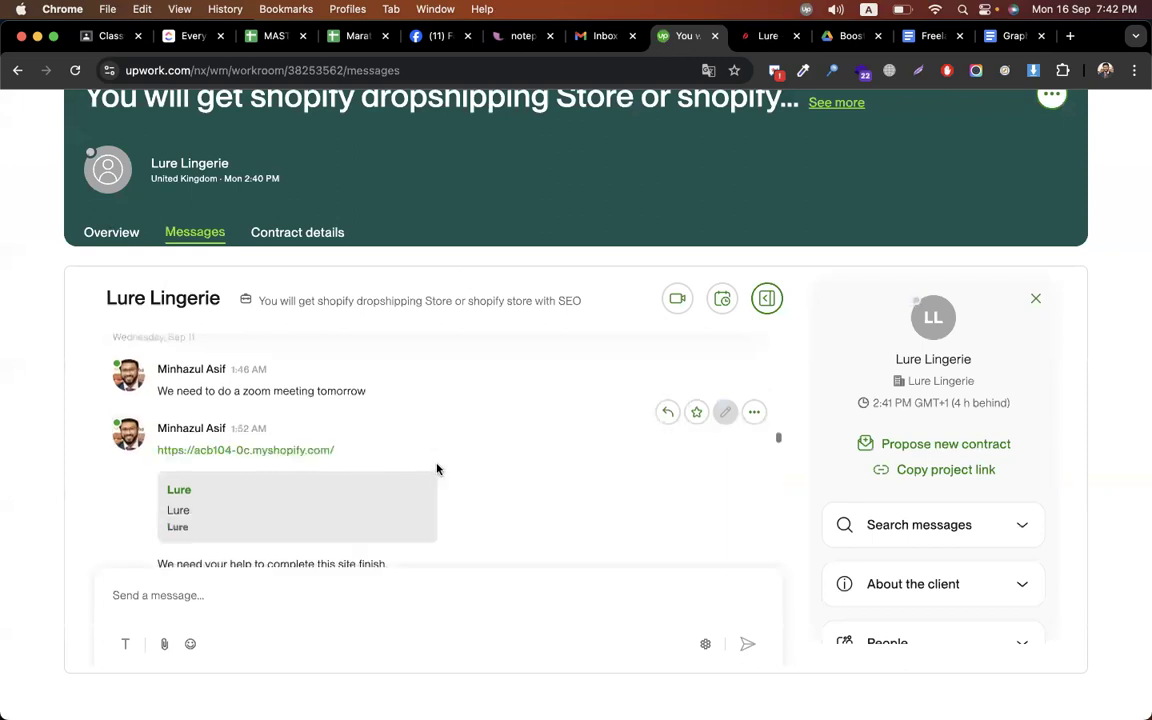
# Scroll the chat to the client's question about product descriptions, marking the word 'descriptions'
pyautogui.scroll(-3, 436, 469)
pyautogui.scroll(-2, 436, 469)
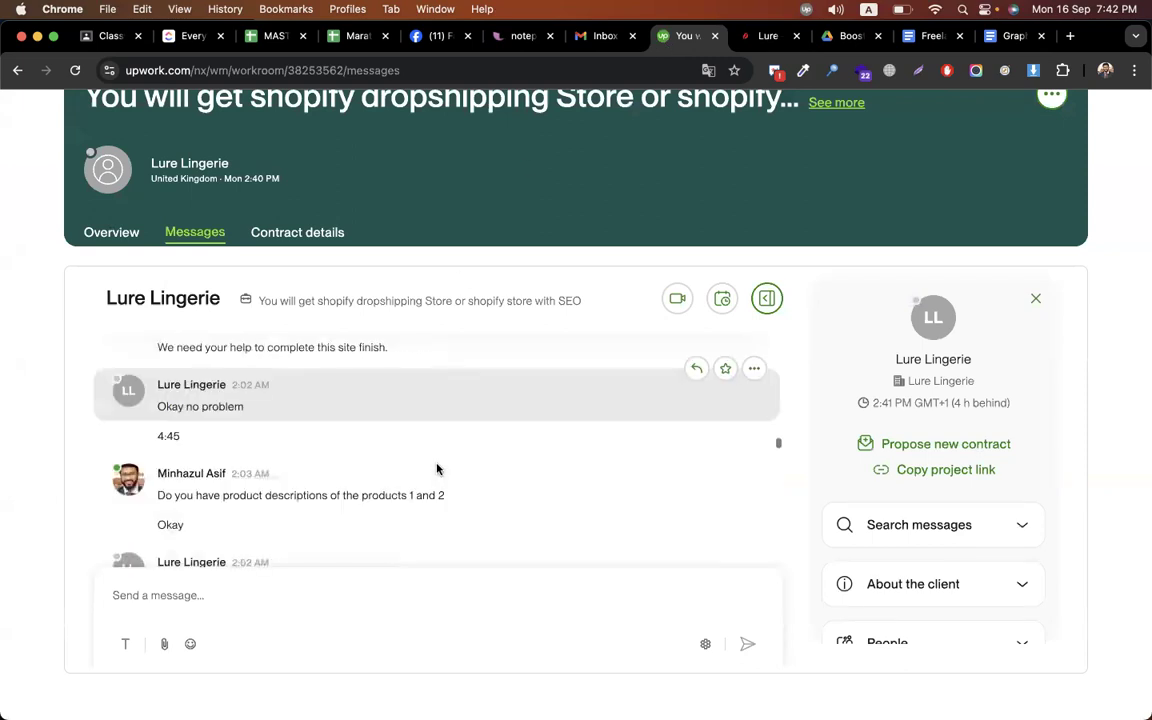
pyautogui.scroll(-1, 375, 455)
pyautogui.doubleClick(308, 455)
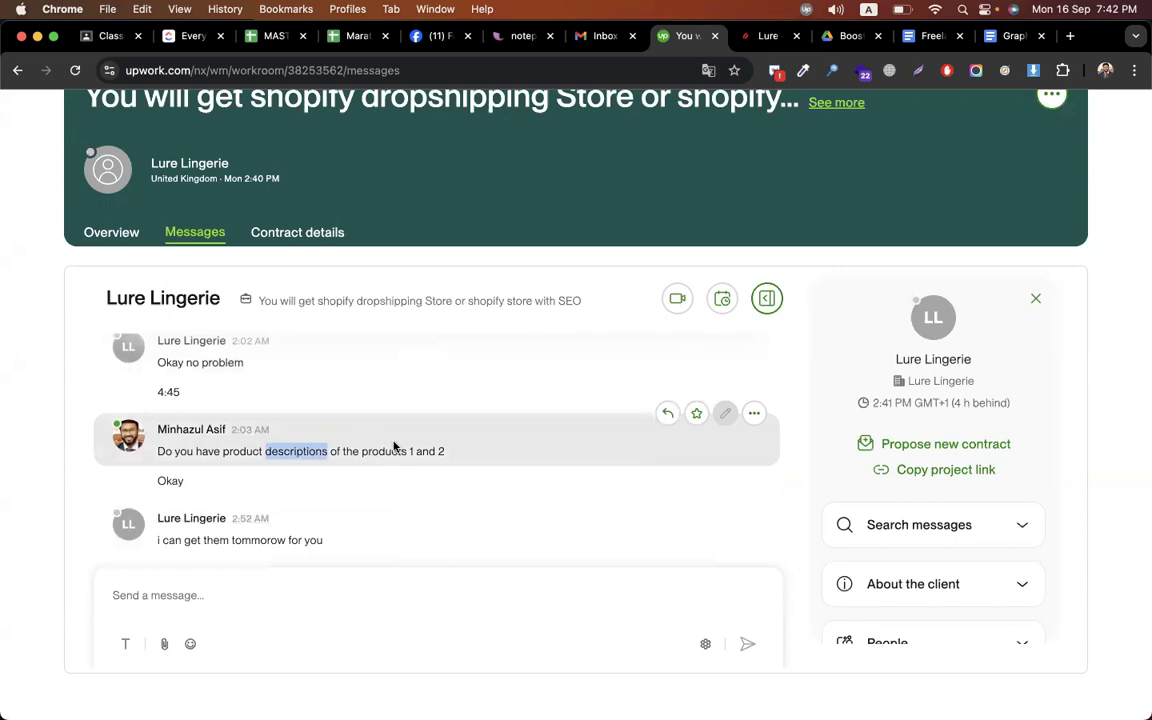
pyautogui.scroll(-2, 445, 454)
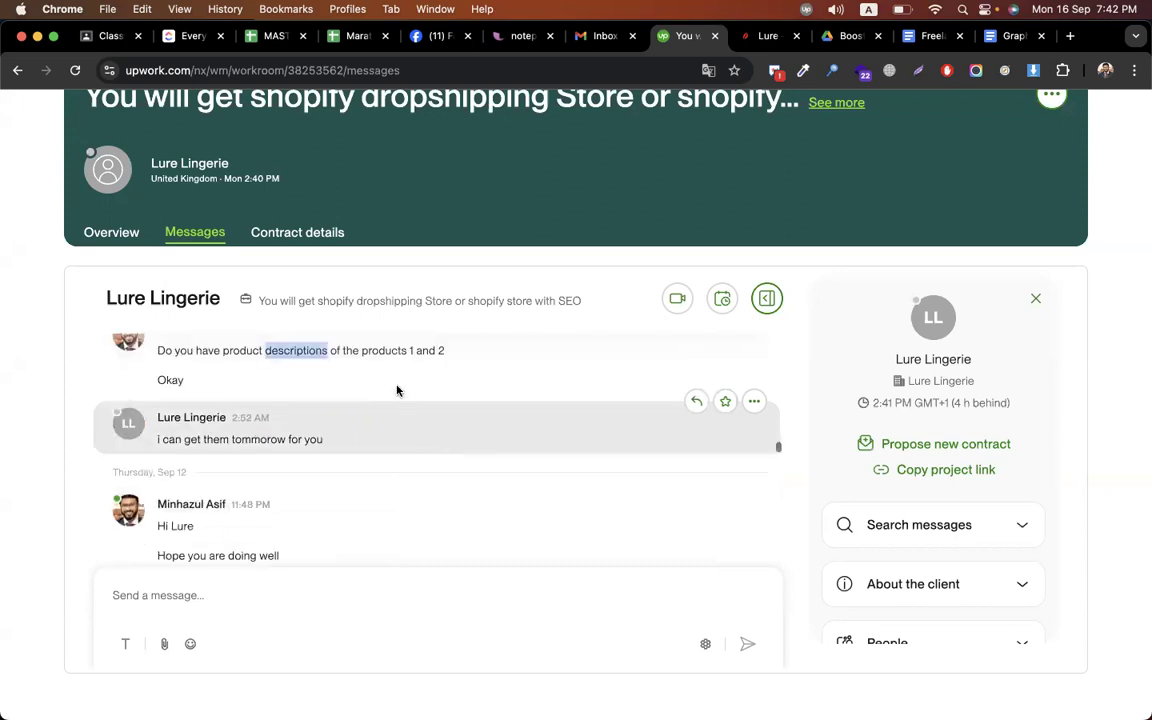
pyautogui.scroll(-1, 398, 445)
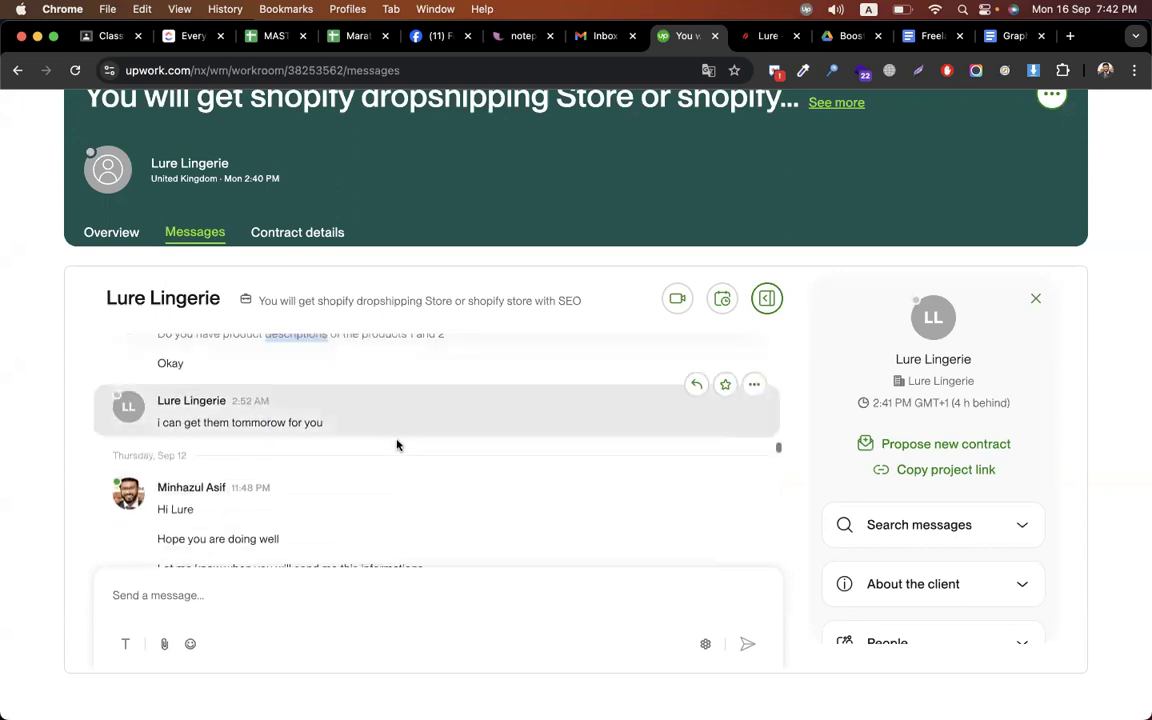
pyautogui.scroll(-2, 430, 462)
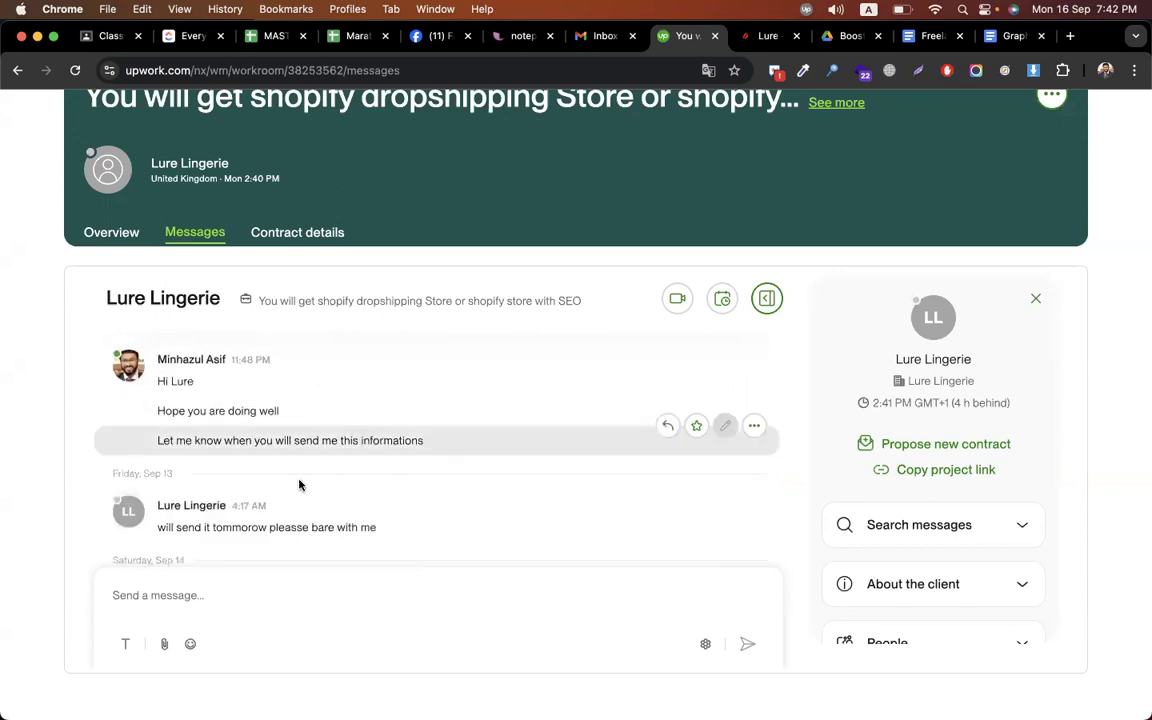
pyautogui.scroll(-1, 449, 462)
pyautogui.scroll(-2, 300, 478)
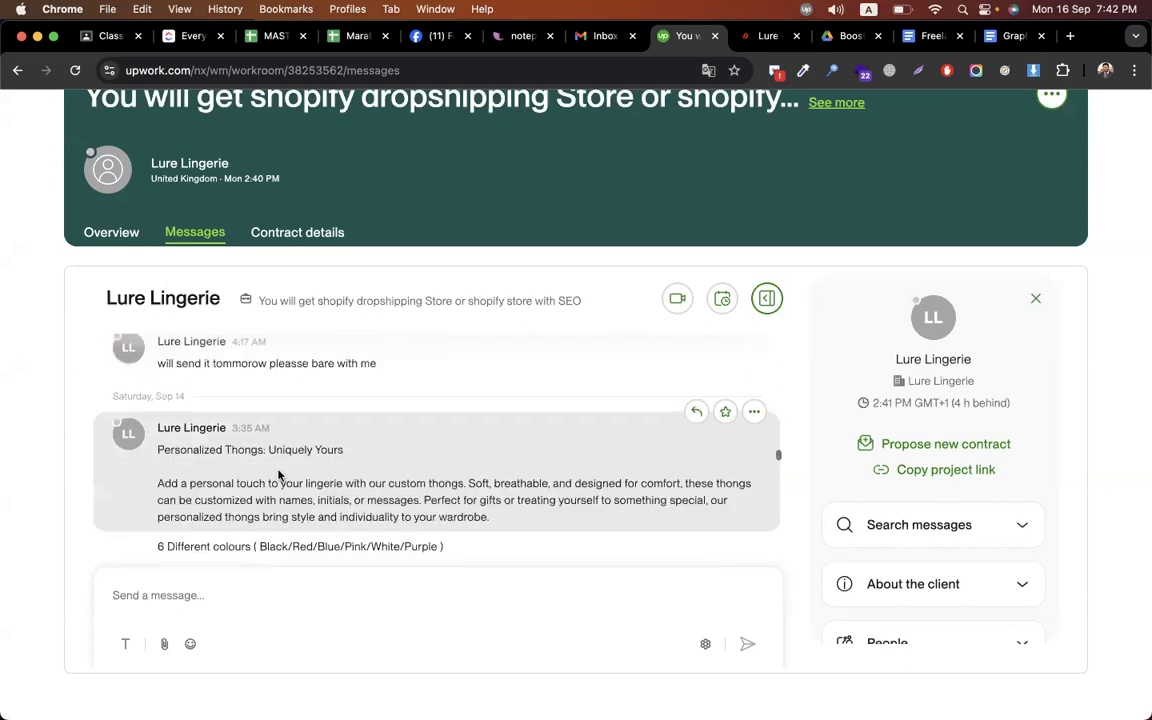
pyautogui.scroll(-1, 278, 430)
# Highlight the 'Uniquely Yours' title, description paragraph and six colours, then scroll to the later messages
pyautogui.moveTo(270, 430); pyautogui.dragTo(346, 426)
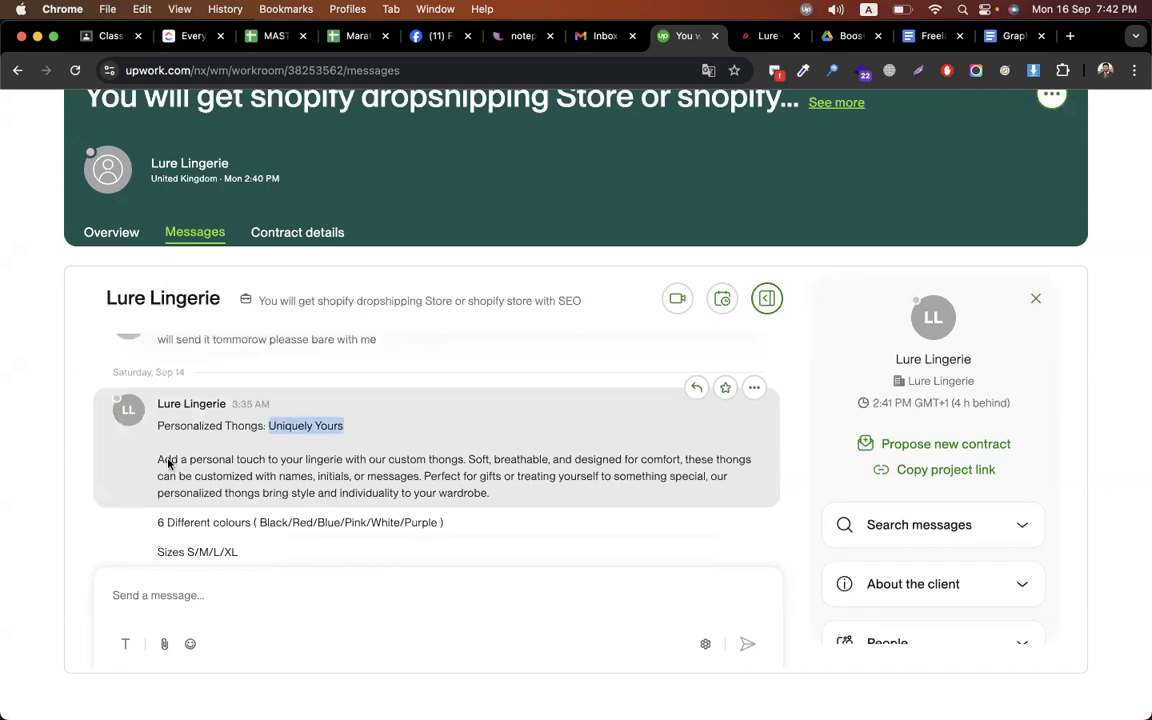
pyautogui.tripleClick(478, 497)
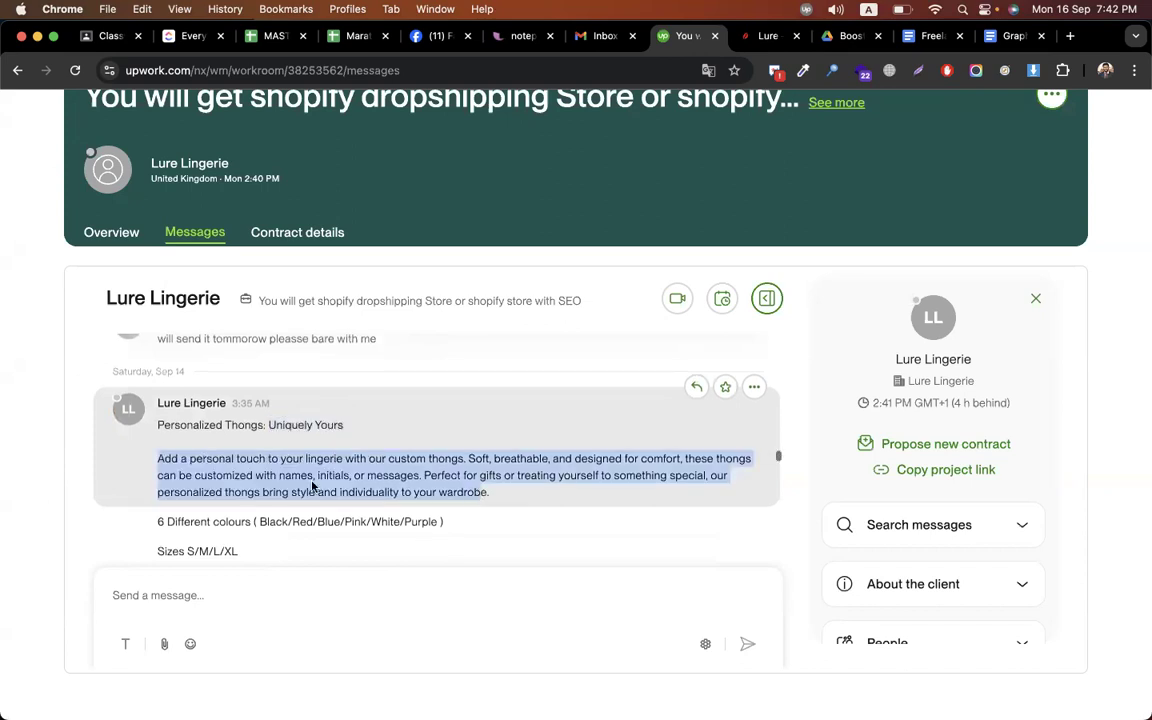
pyautogui.scroll(-1, 280, 440)
pyautogui.moveTo(260, 472); pyautogui.dragTo(442, 470)
pyautogui.scroll(-1, 200, 450)
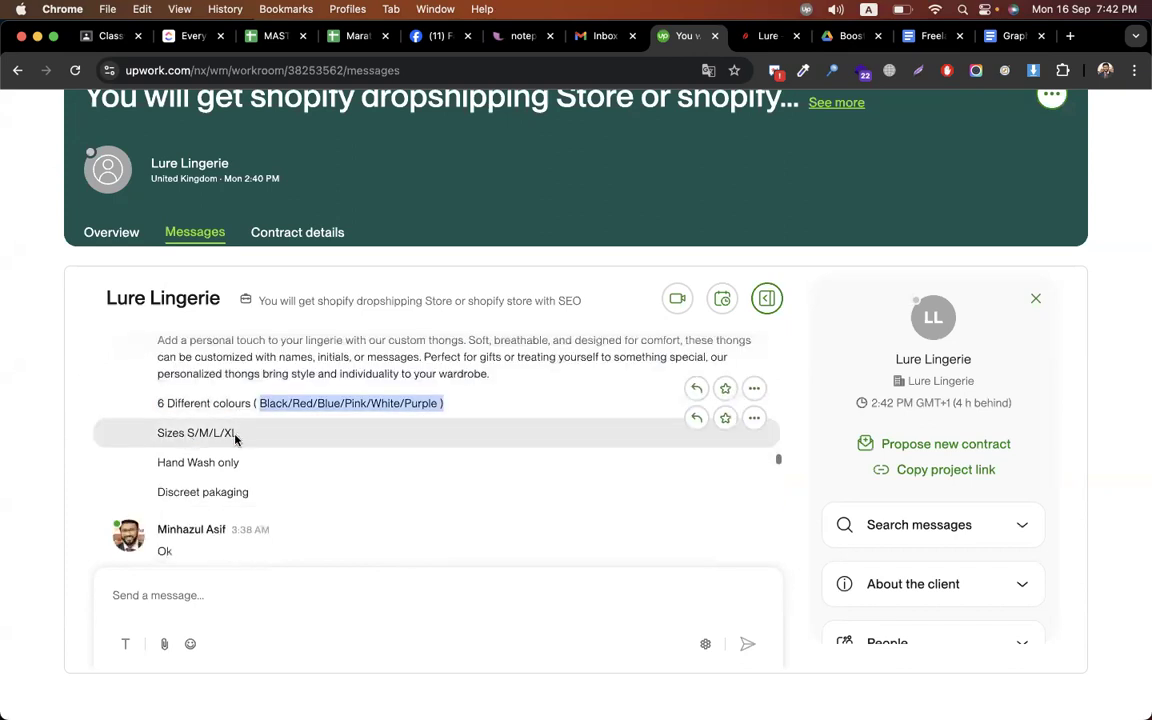
pyautogui.moveTo(237, 433); pyautogui.dragTo(190, 433)
pyautogui.scroll(-2, 442, 470)
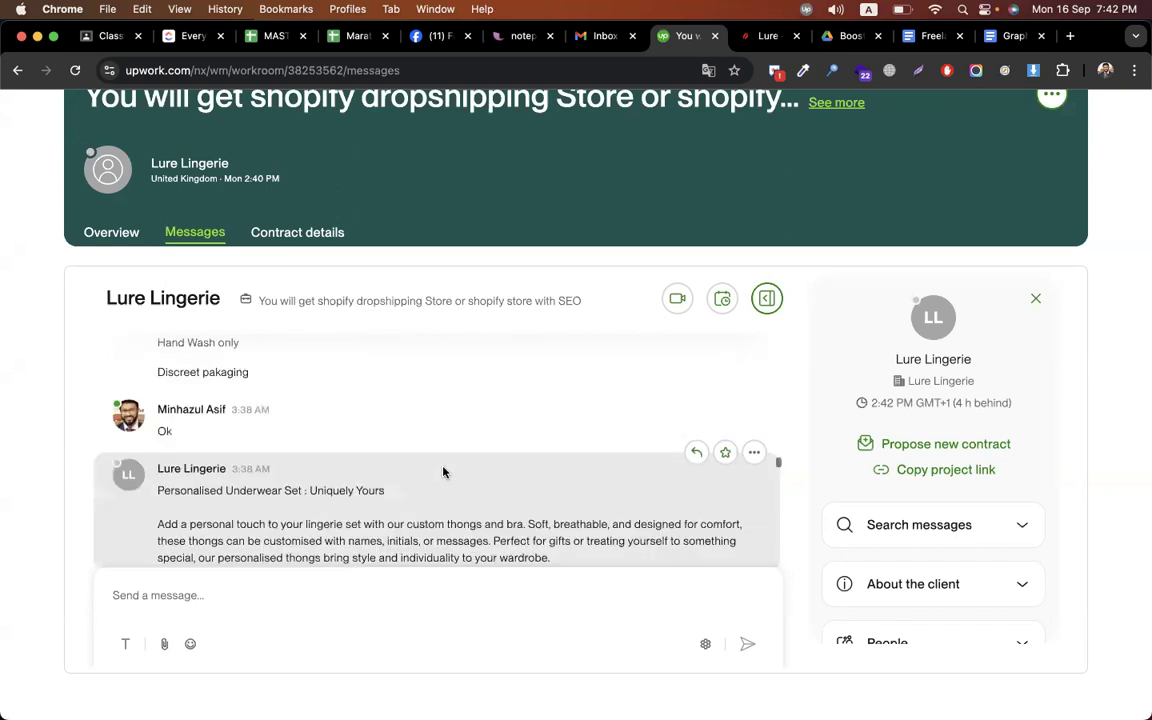
pyautogui.scroll(-1, 306, 432)
pyautogui.moveTo(308, 430); pyautogui.dragTo(442, 445)
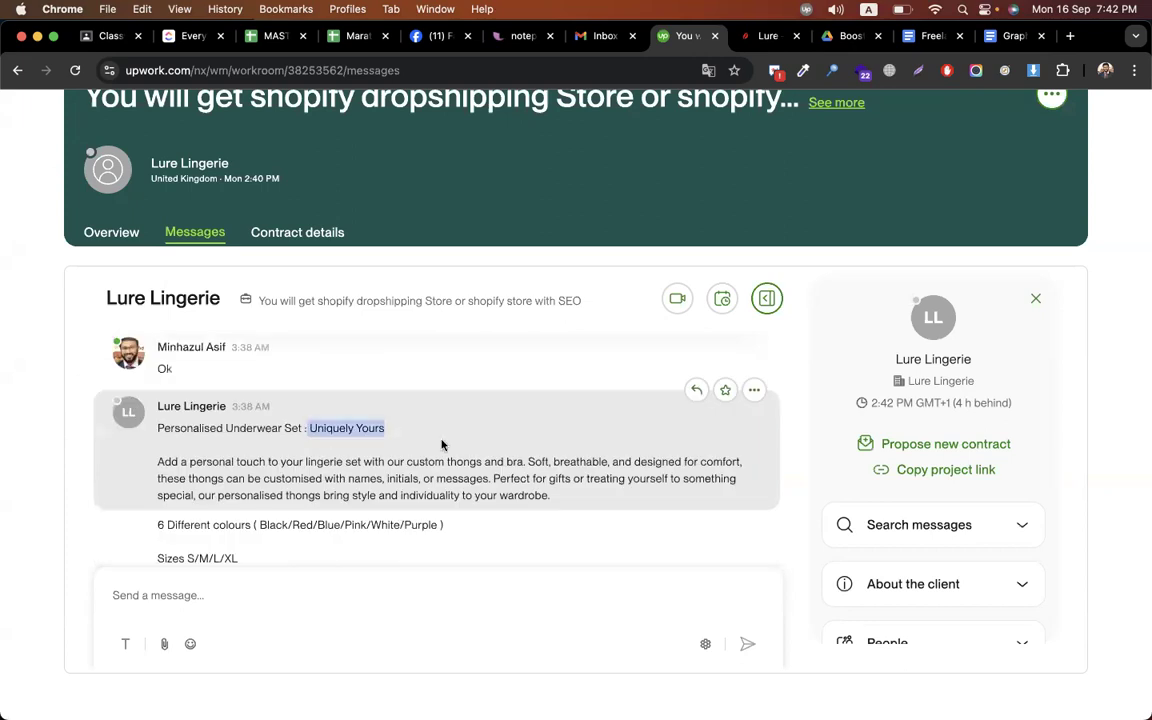
pyautogui.scroll(-1, 442, 445)
pyautogui.moveTo(159, 432); pyautogui.dragTo(343, 444)
pyautogui.scroll(-1, 268, 448)
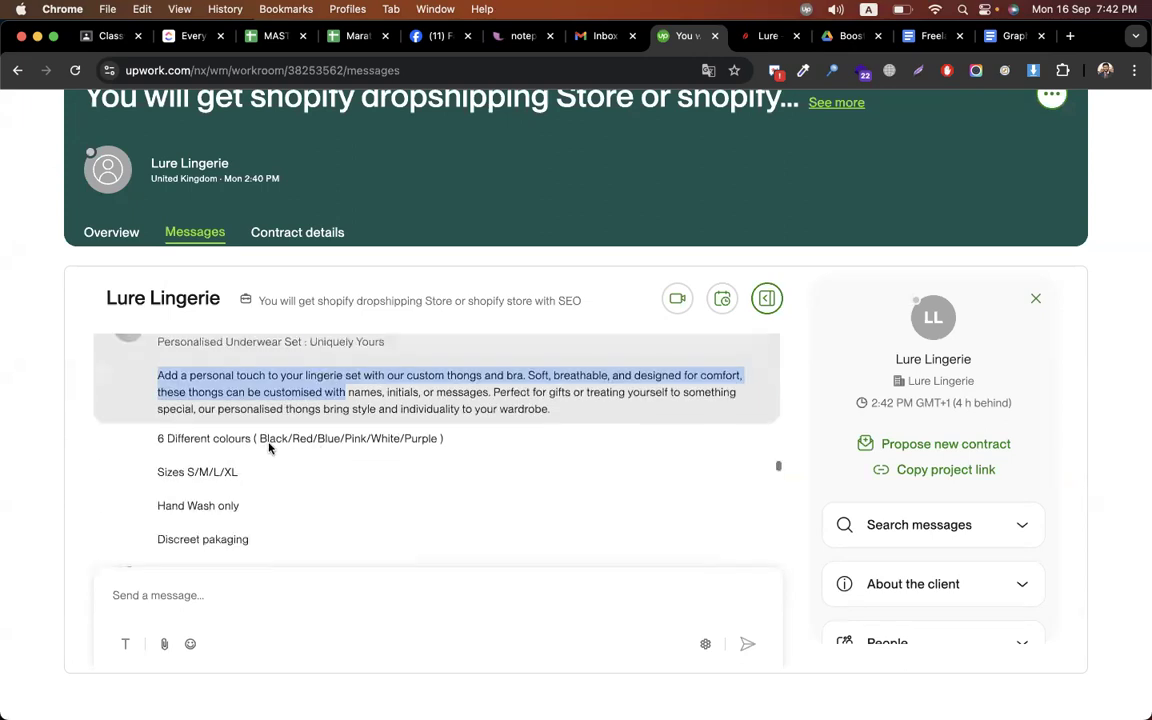
pyautogui.scroll(-1, 259, 485)
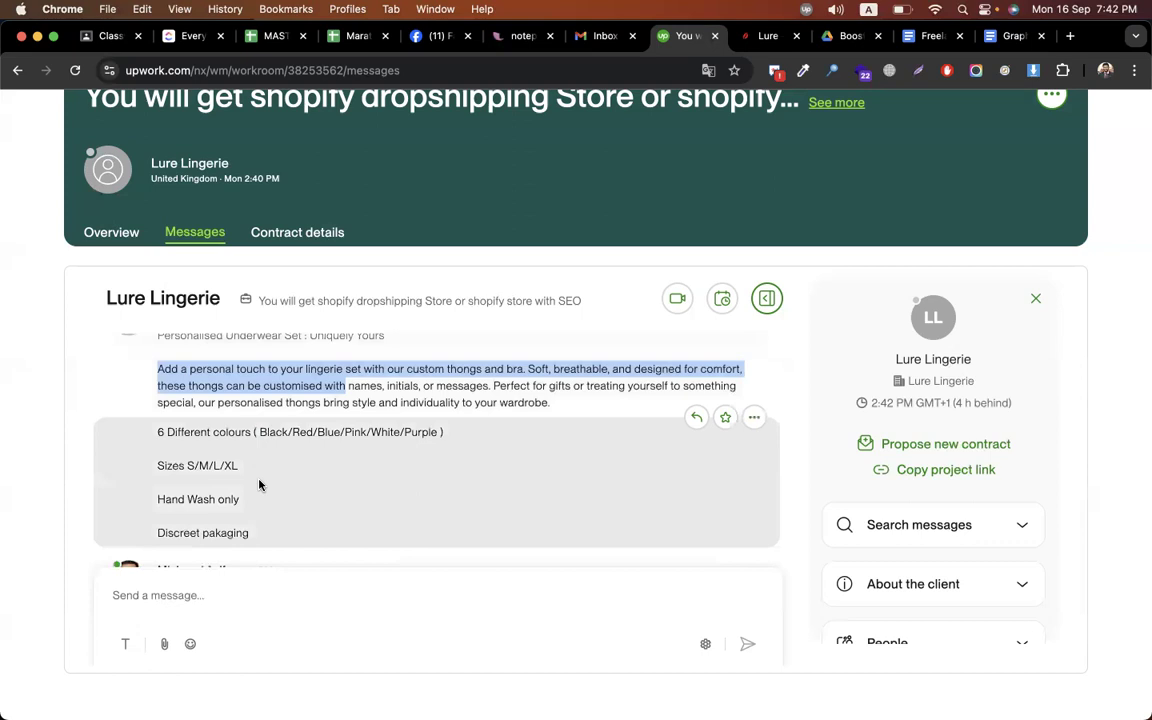
pyautogui.scroll(-3, 259, 485)
pyautogui.scroll(-1, 386, 489)
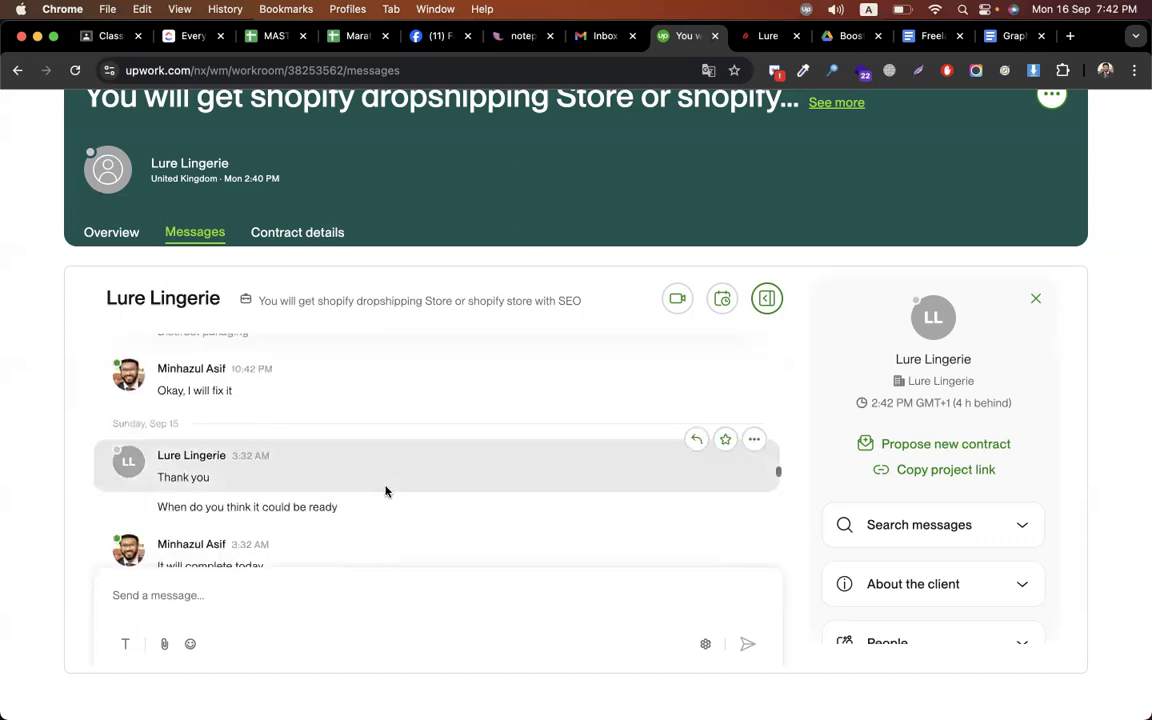
pyautogui.scroll(-3, 386, 491)
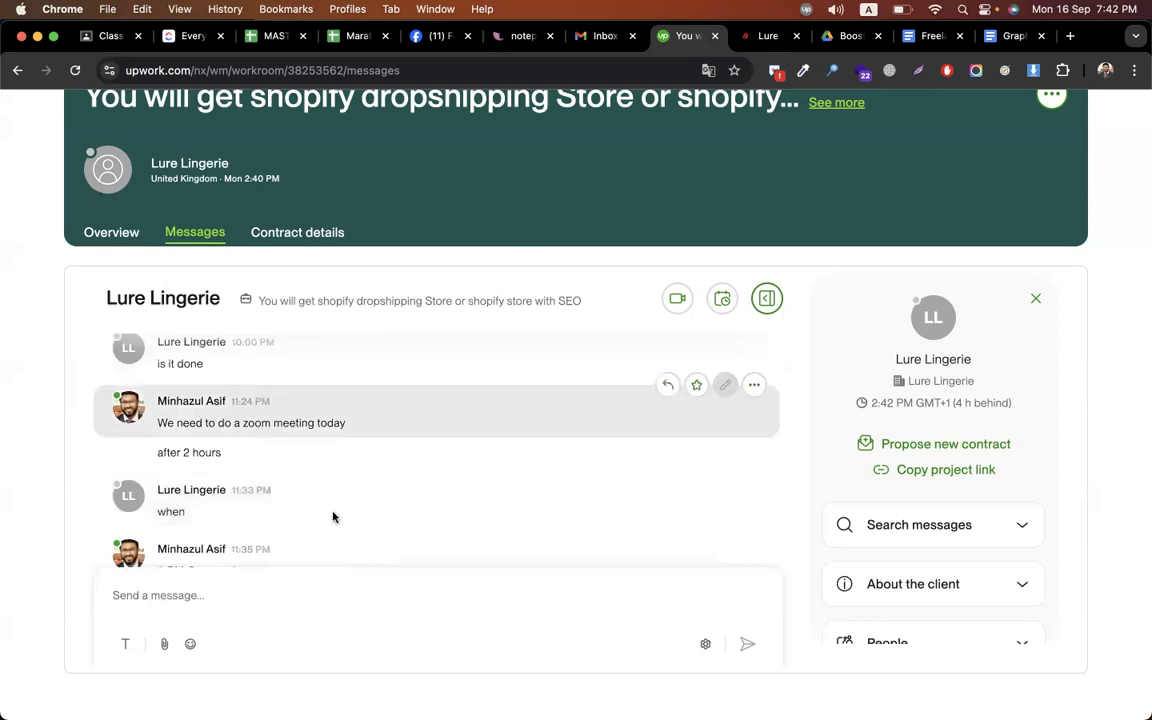
pyautogui.scroll(-3, 333, 516)
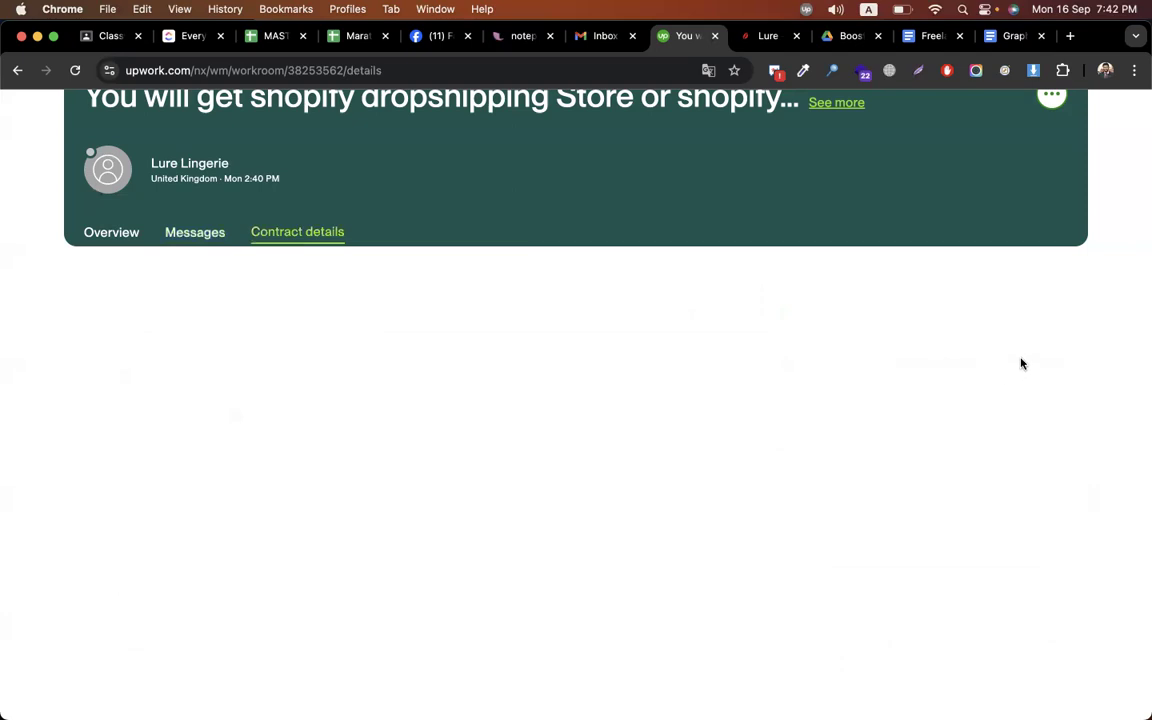
# View the order Overview, highlight its $250.00 price, and briefly open the service's product page
pyautogui.click(108, 230)
pyautogui.moveTo(966, 368); pyautogui.dragTo(912, 368)
pyautogui.click(728, 100)
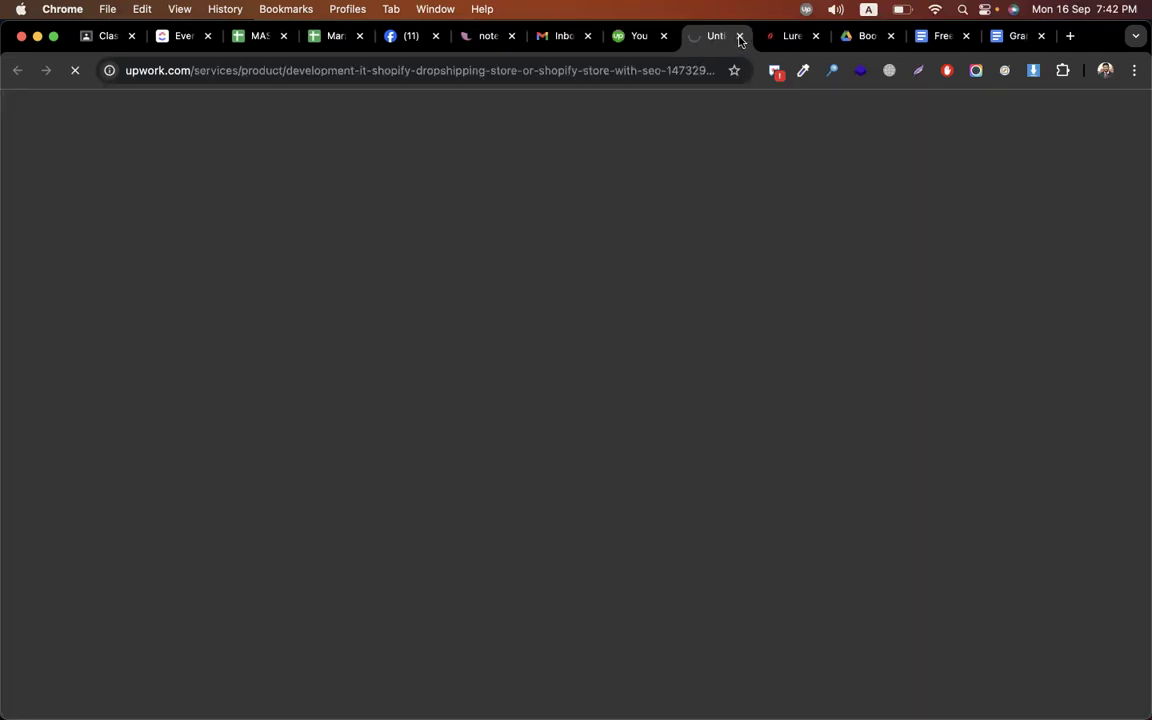
pyautogui.click(740, 37)
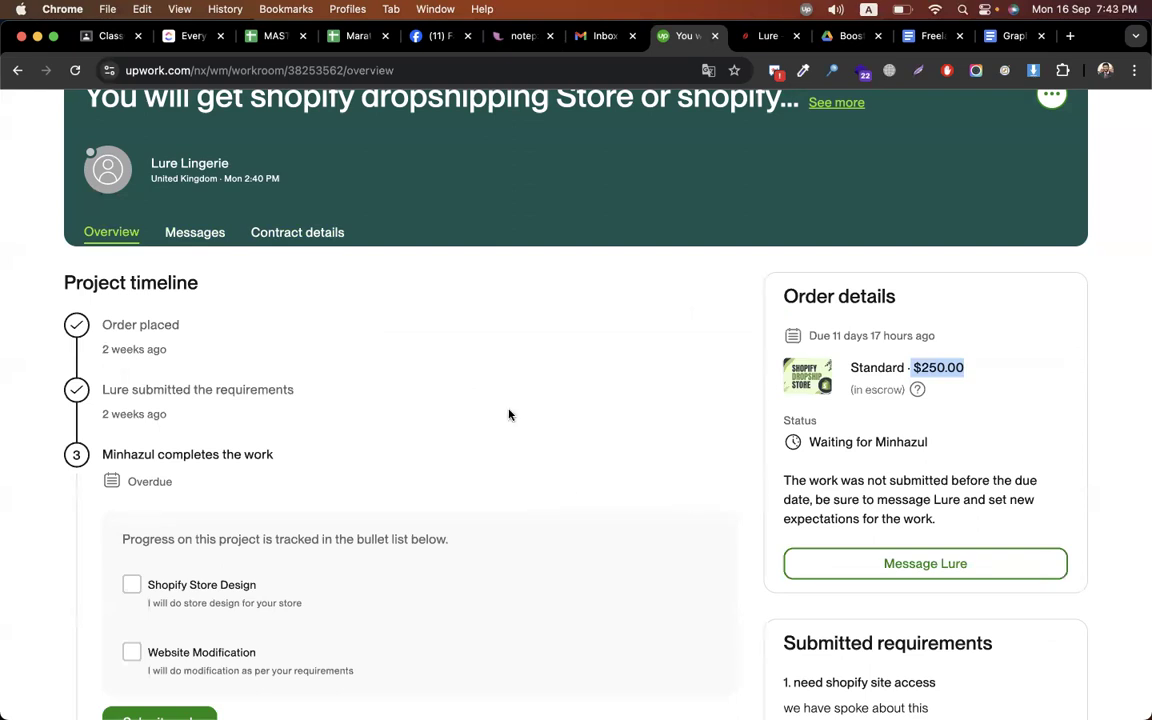
# Close the Lure Clothing storefront tab, leaving the Boost_CodemanBD Google Drive folder showing
pyautogui.scroll(-5, 508, 414)
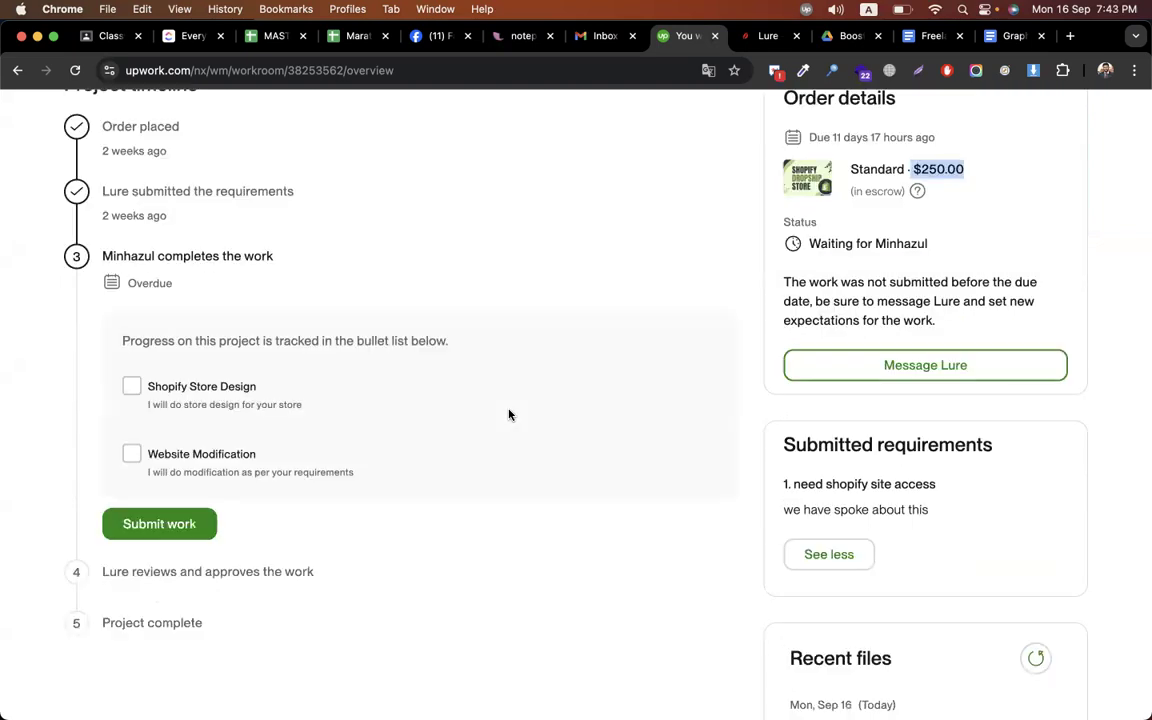
pyautogui.scroll(6, 508, 414)
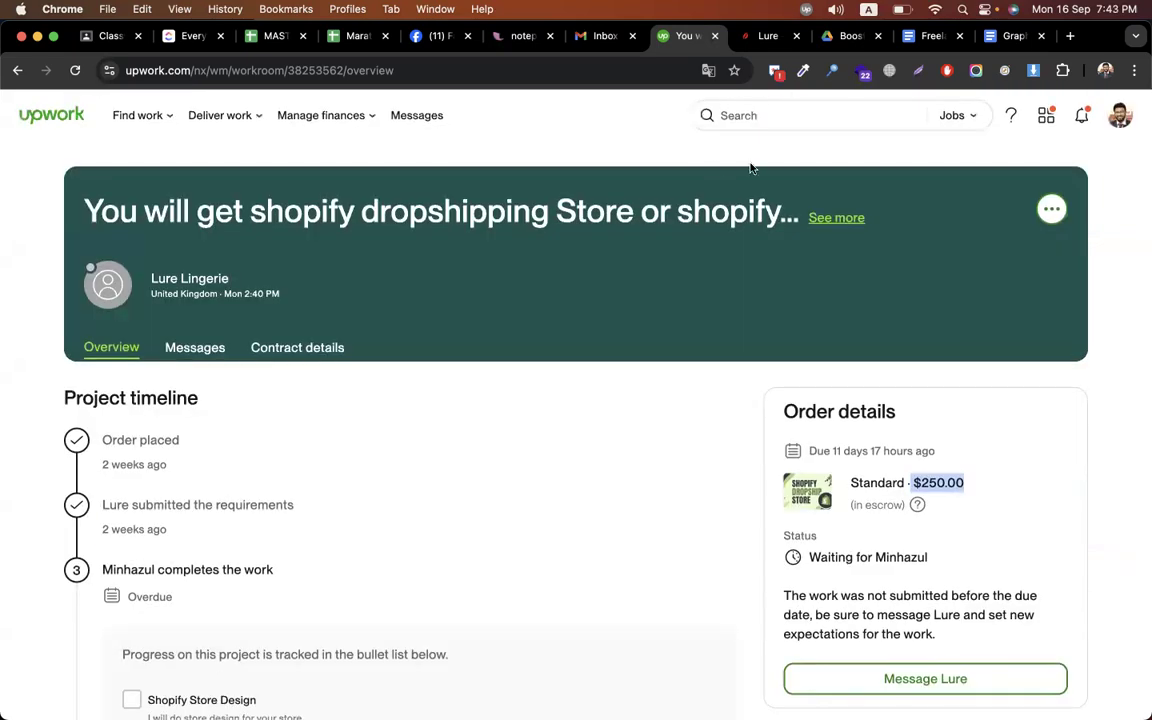
pyautogui.click(765, 40)
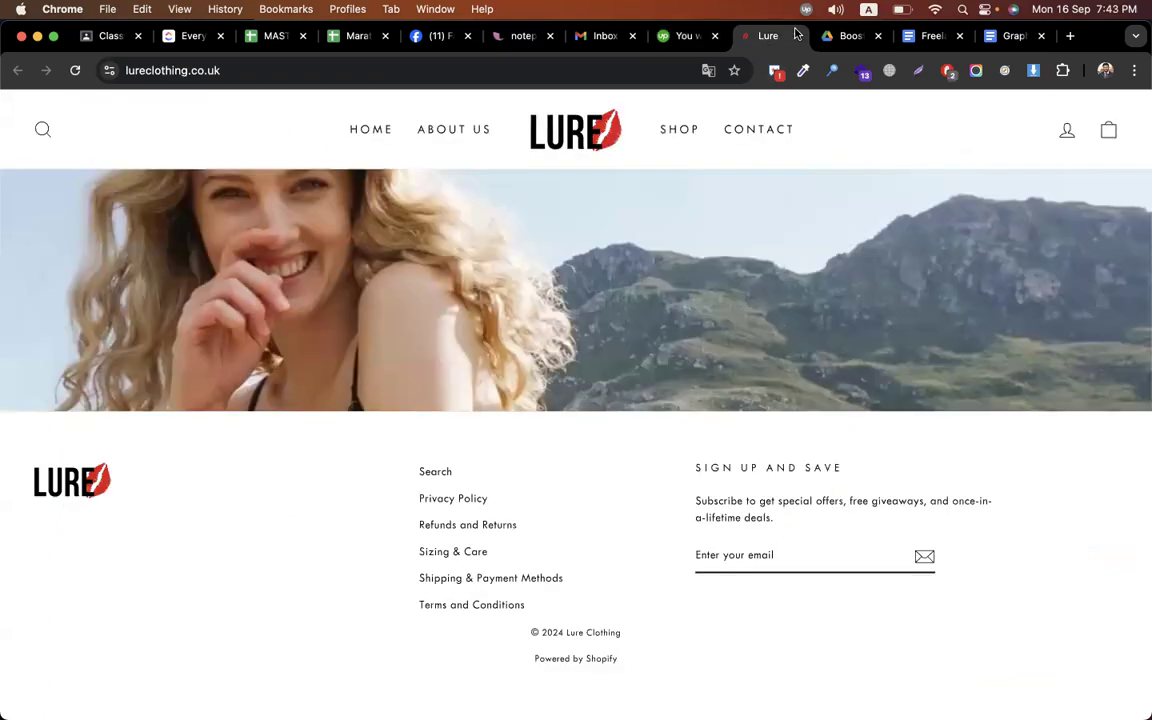
pyautogui.click(796, 37)
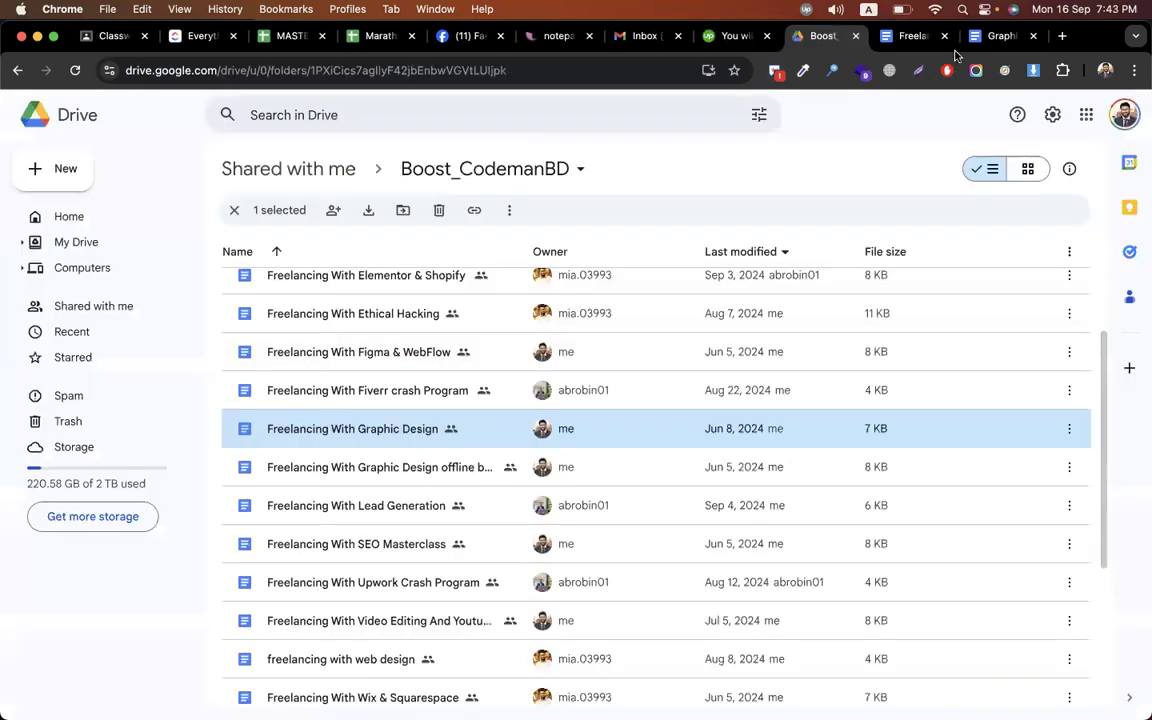
# Go to the Calyan wax planning doc and highlight CHAT BOT and POP UP FORM in its features line
pyautogui.hotkey('ctrl', 'Right')
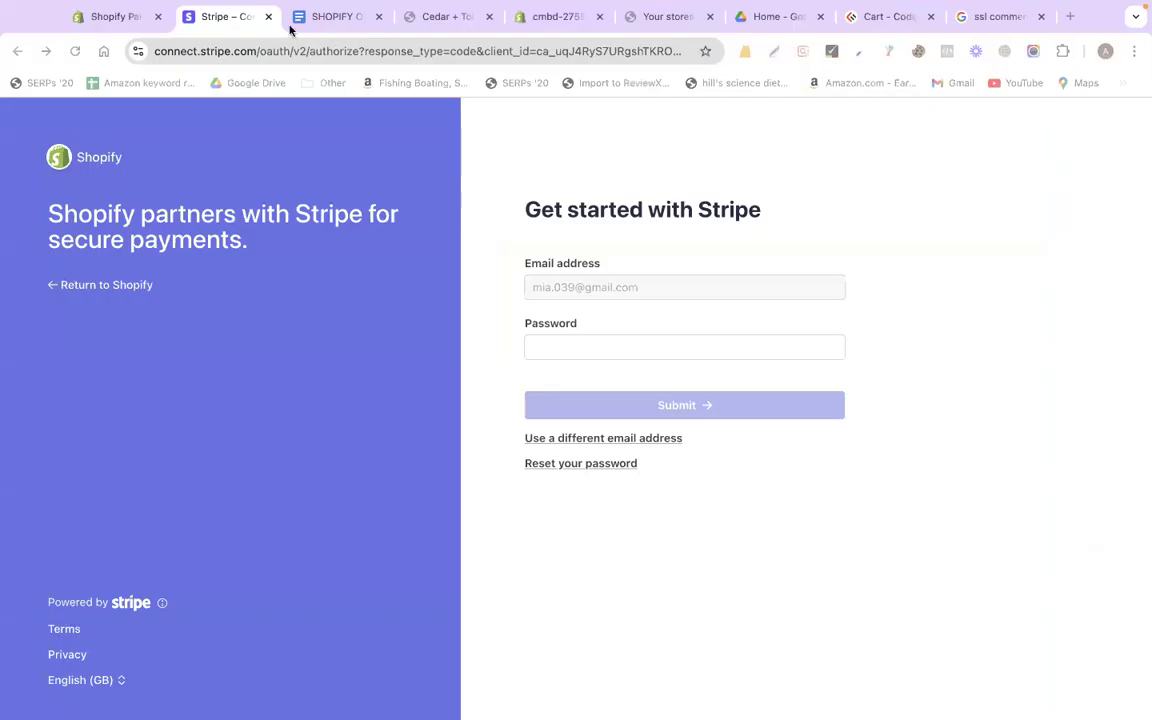
pyautogui.click(238, 17)
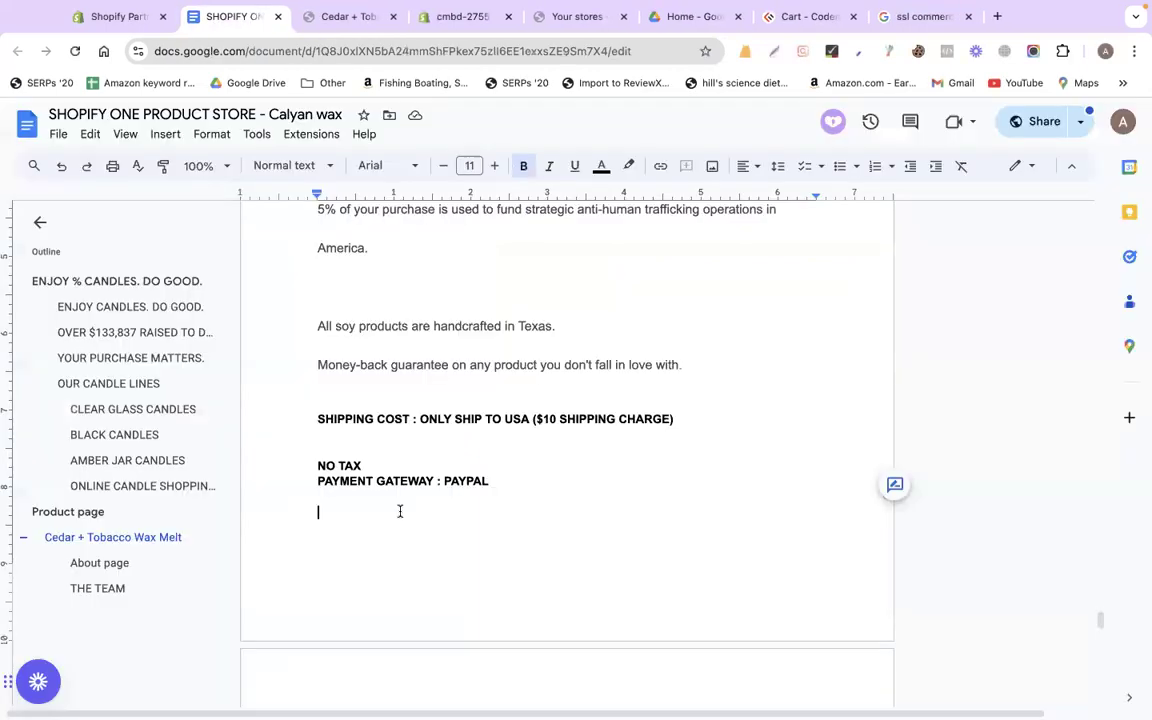
pyautogui.scroll(1, 400, 511)
pyautogui.click(406, 486)
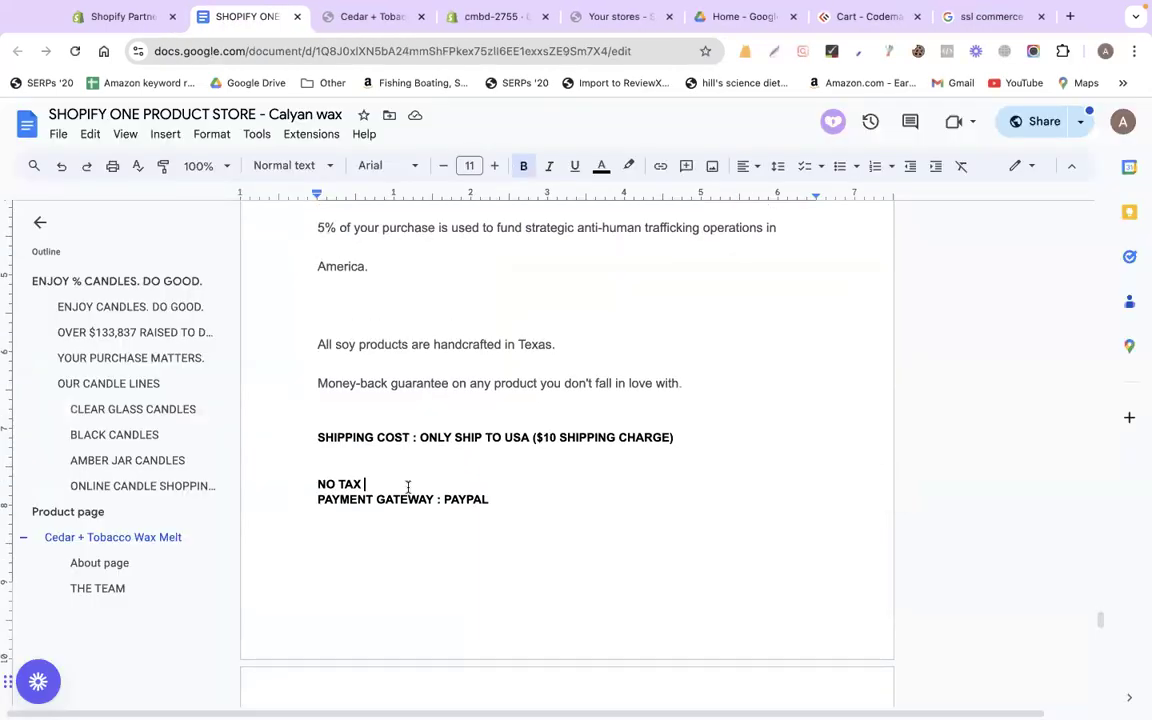
pyautogui.scroll(-15, 408, 487)
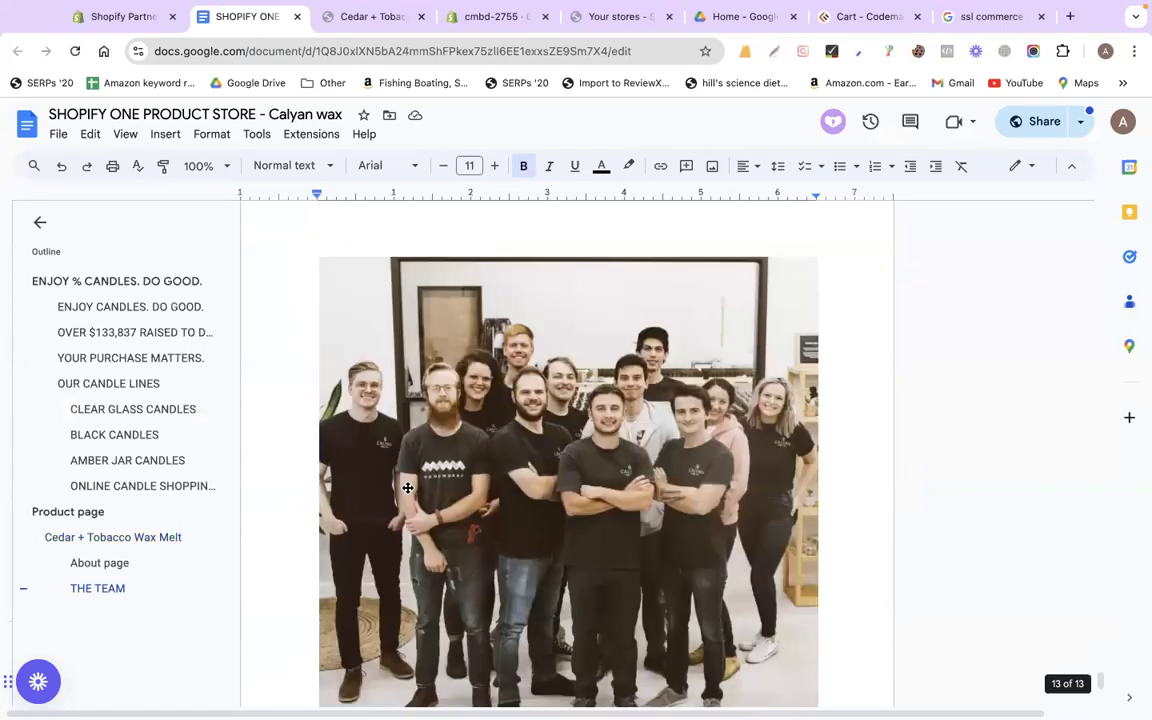
pyautogui.scroll(-5, 406, 483)
pyautogui.moveTo(393, 459); pyautogui.dragTo(450, 468)
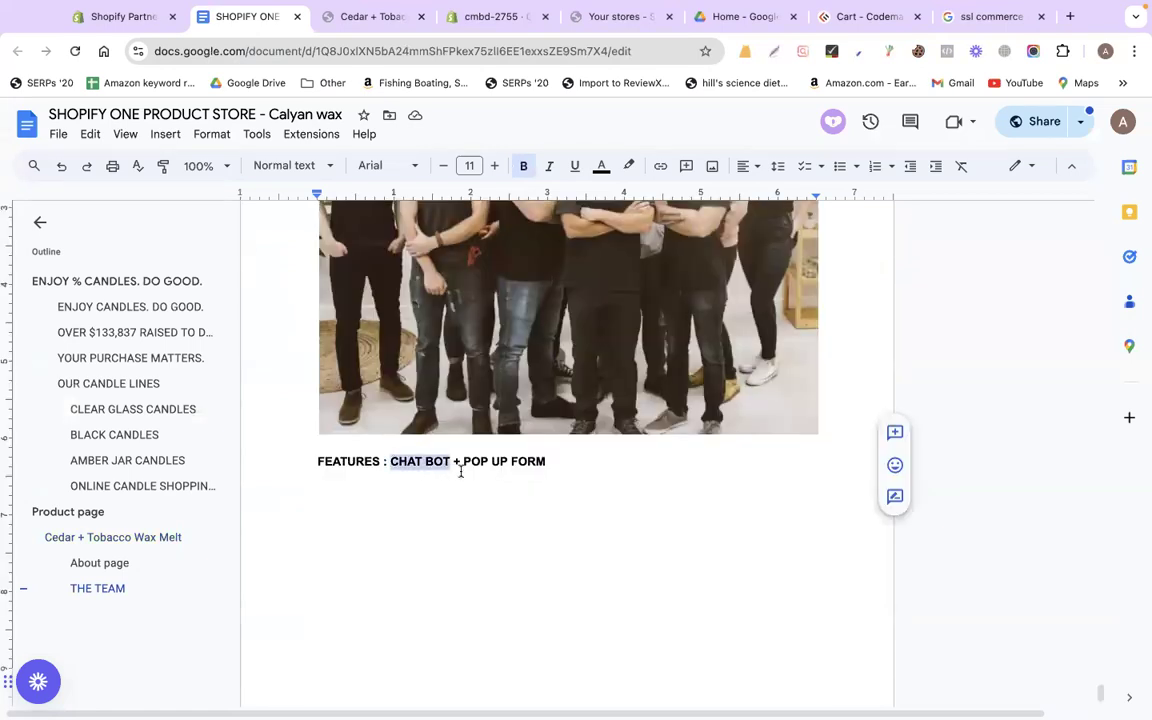
pyautogui.moveTo(463, 462); pyautogui.dragTo(550, 463)
pyautogui.moveTo(391, 463); pyautogui.dragTo(548, 463)
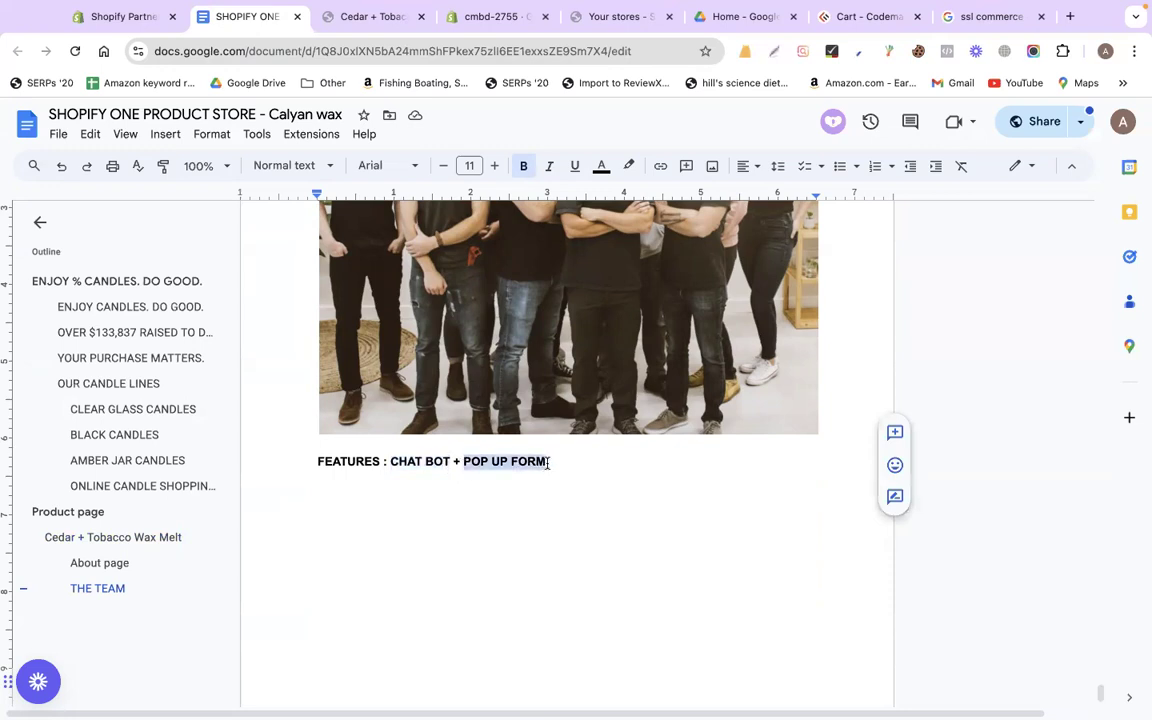
# Screenshot the CALYAN wax co. logo at the document's top with Cmd+Shift+4
pyautogui.scroll(10, 547, 463)
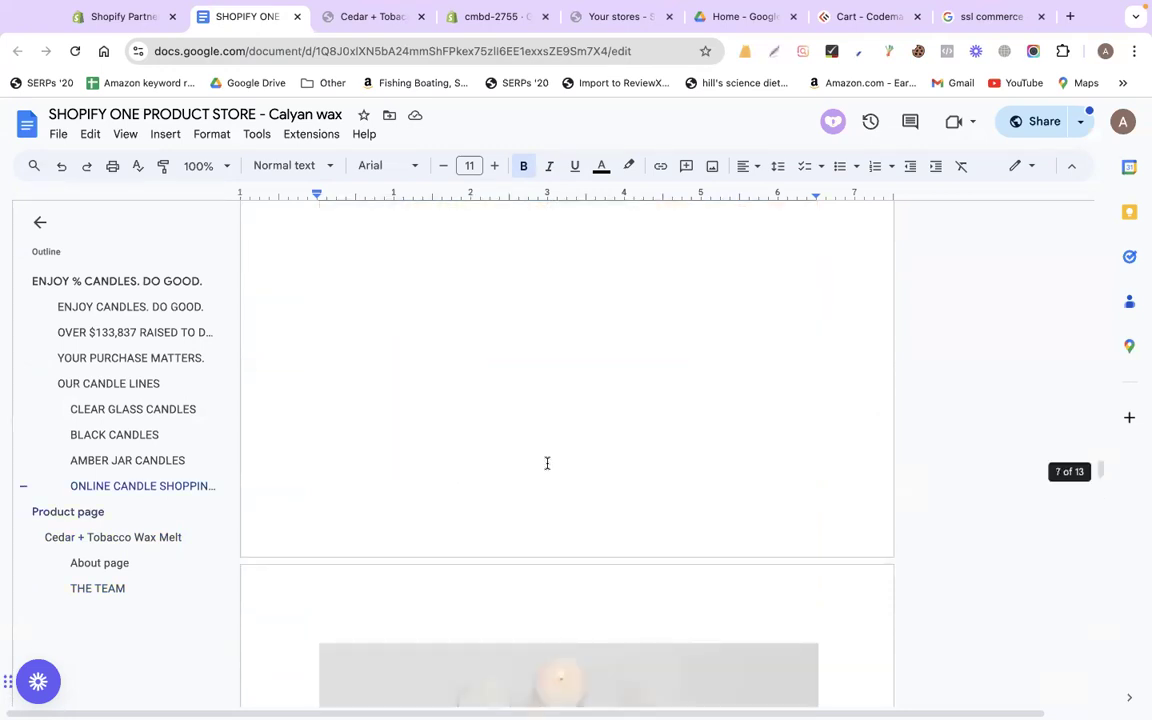
pyautogui.scroll(5, 547, 463)
pyautogui.scroll(15, 485, 478)
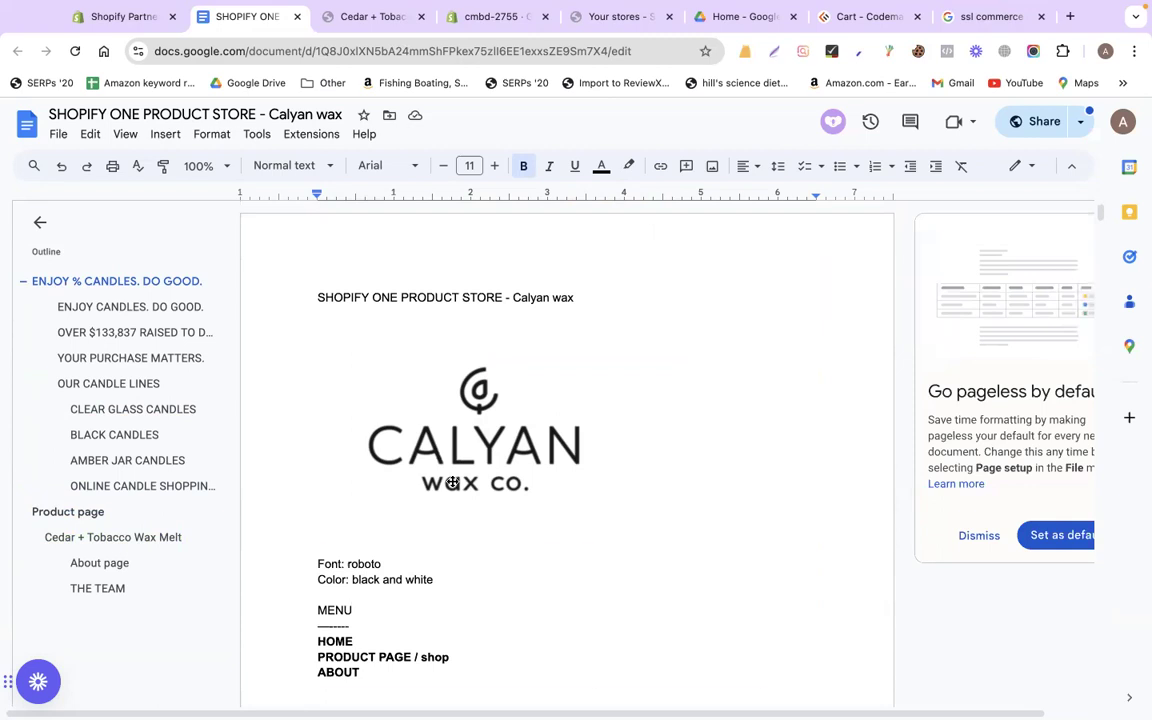
pyautogui.scroll(-10, 452, 483)
pyautogui.scroll(-15, 452, 481)
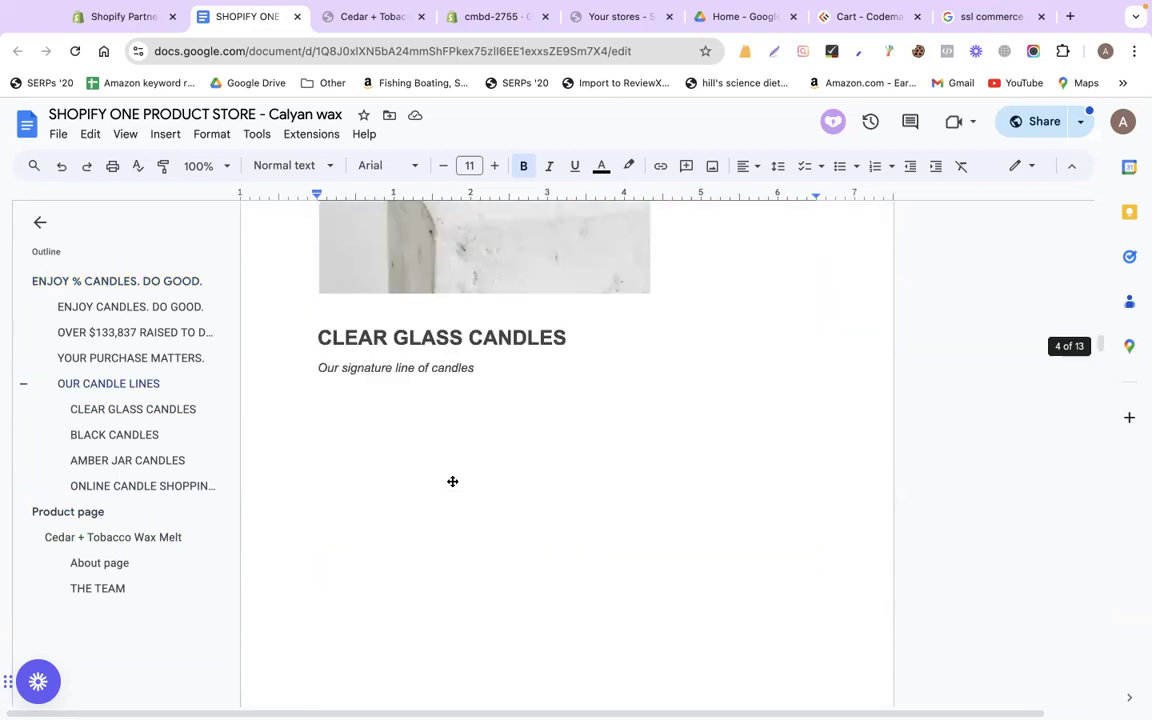
pyautogui.scroll(-5, 452, 481)
pyautogui.scroll(20, 452, 481)
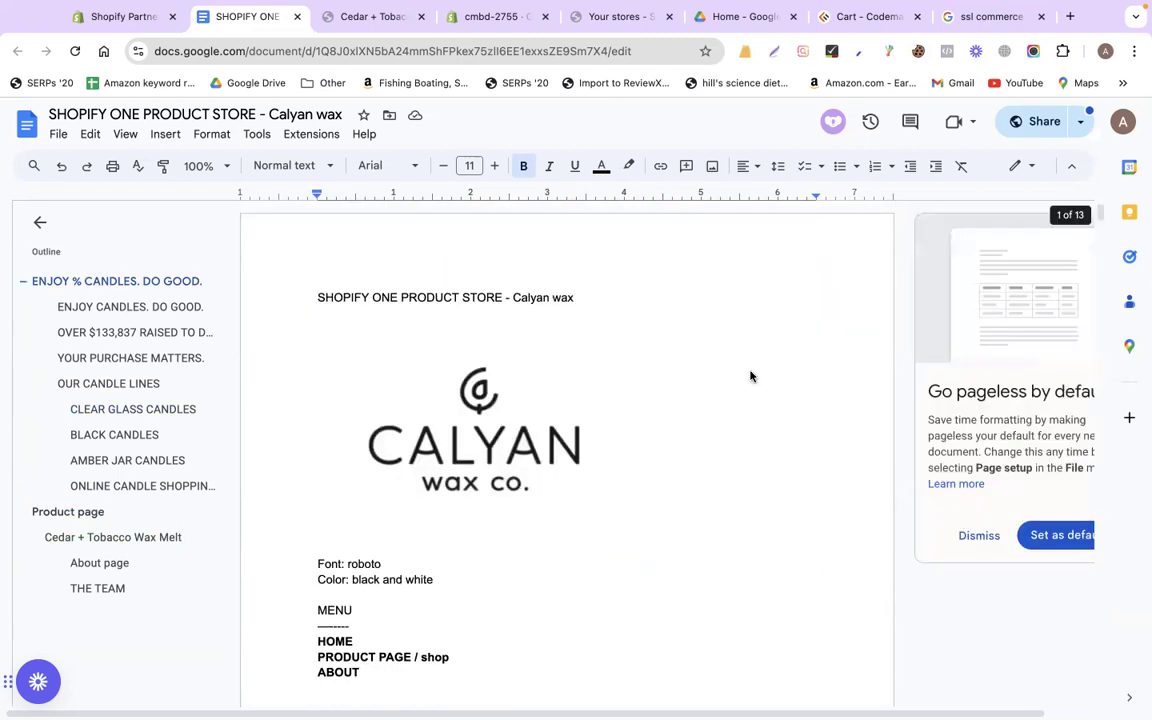
pyautogui.press('super+shift+4')
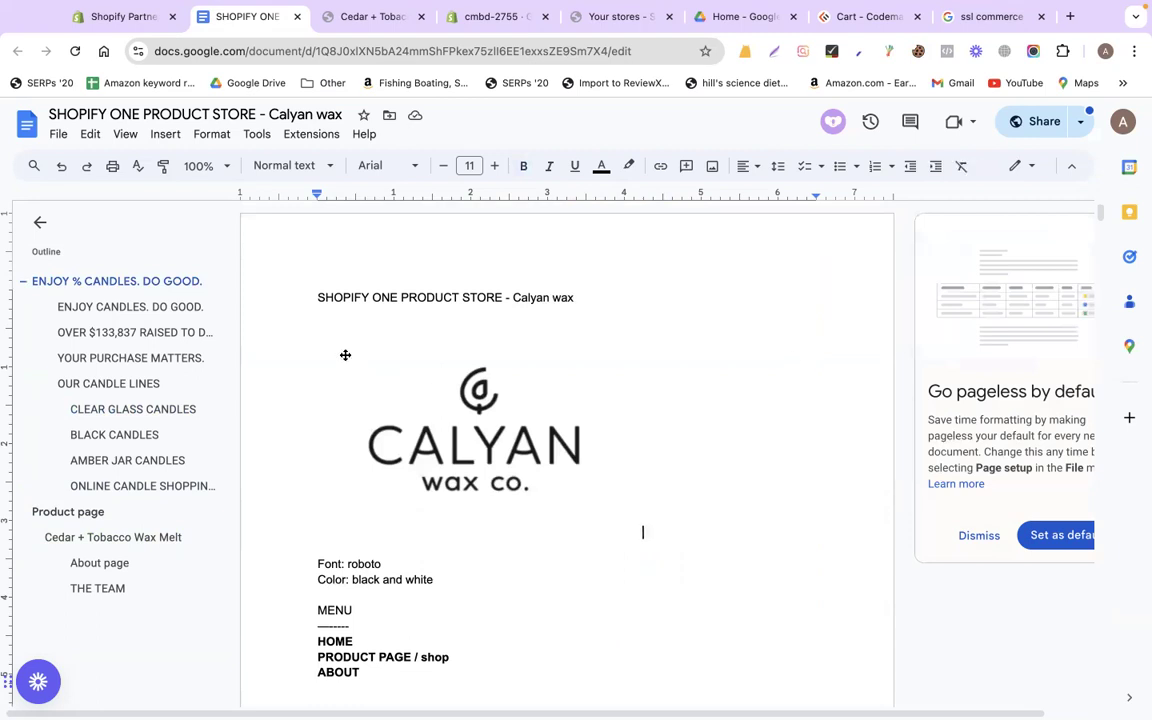
pyautogui.moveTo(341, 352); pyautogui.dragTo(606, 507)
pyautogui.click(375, 16)
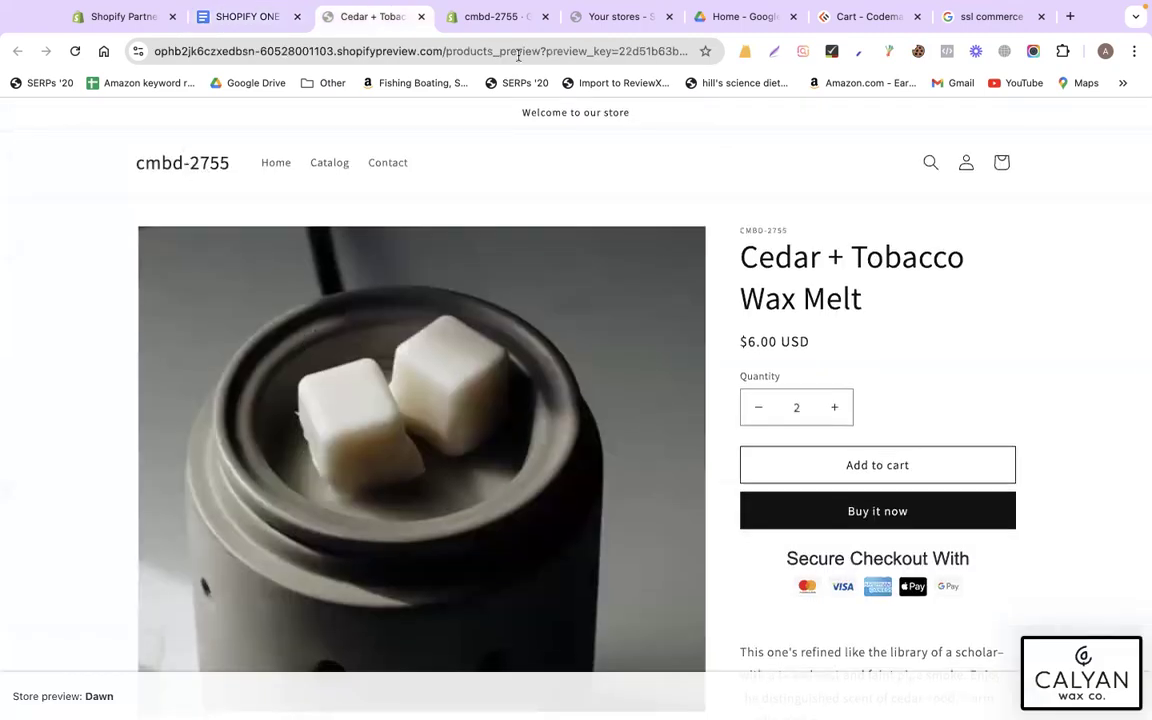
# Close store settings and launch Customize for the Dawn theme under Online Store > Themes
pyautogui.click(485, 17)
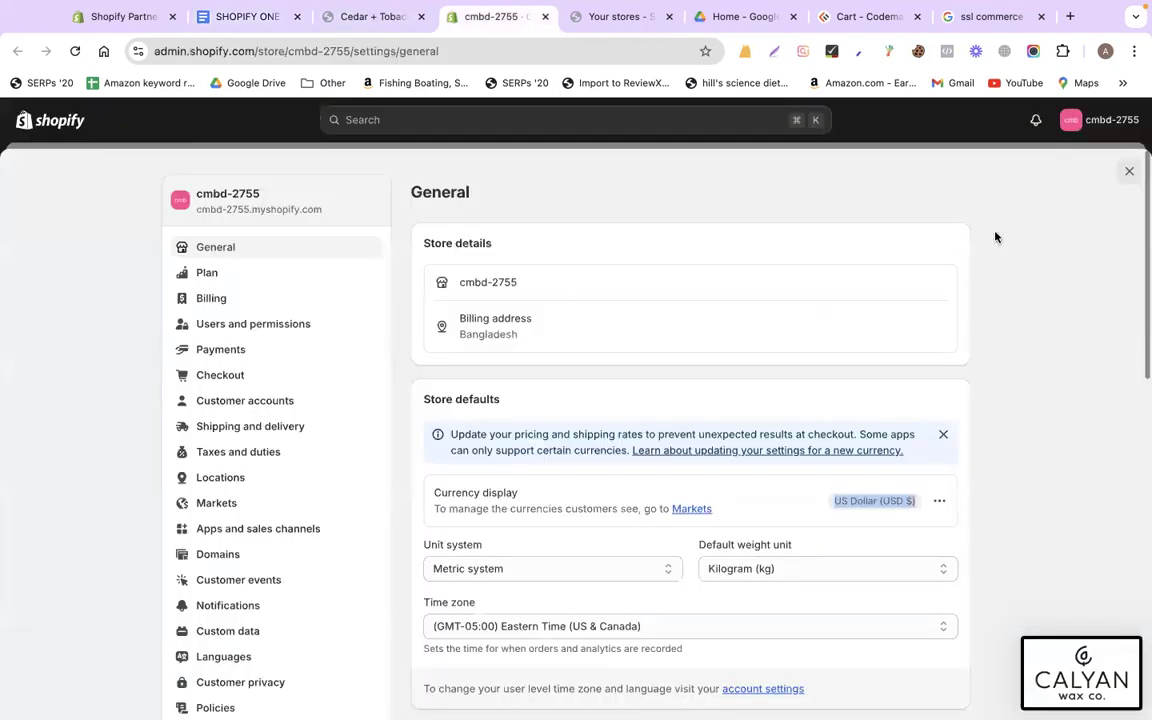
pyautogui.click(1128, 172)
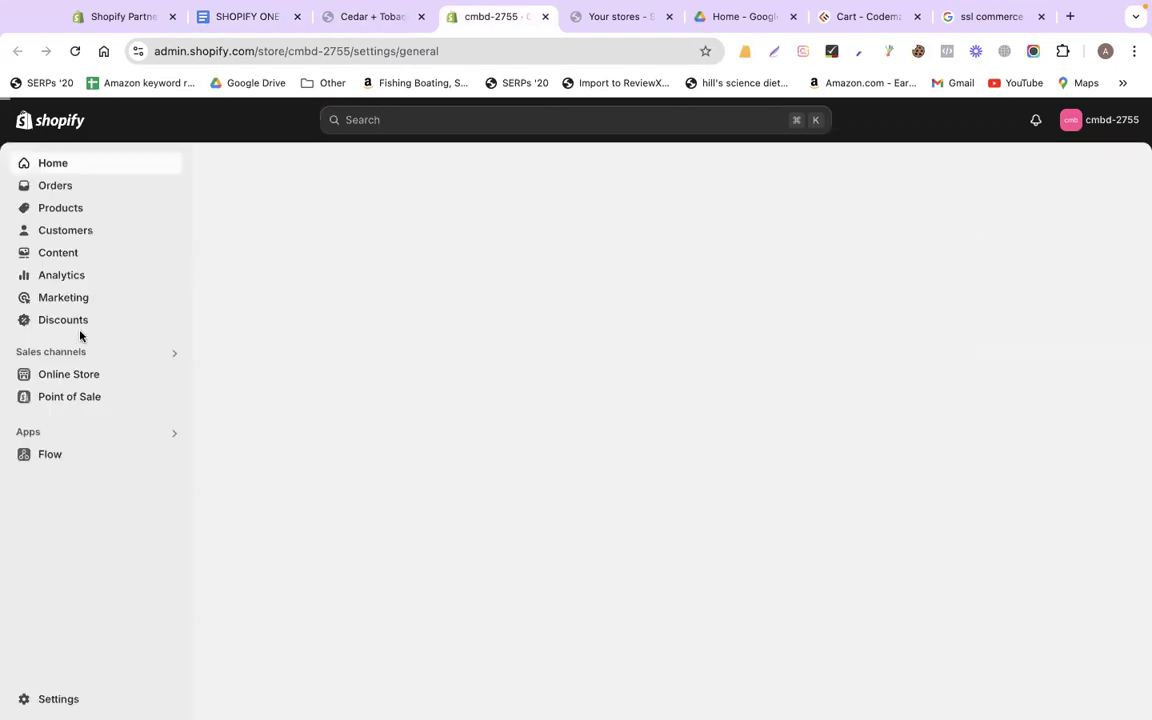
pyautogui.click(84, 375)
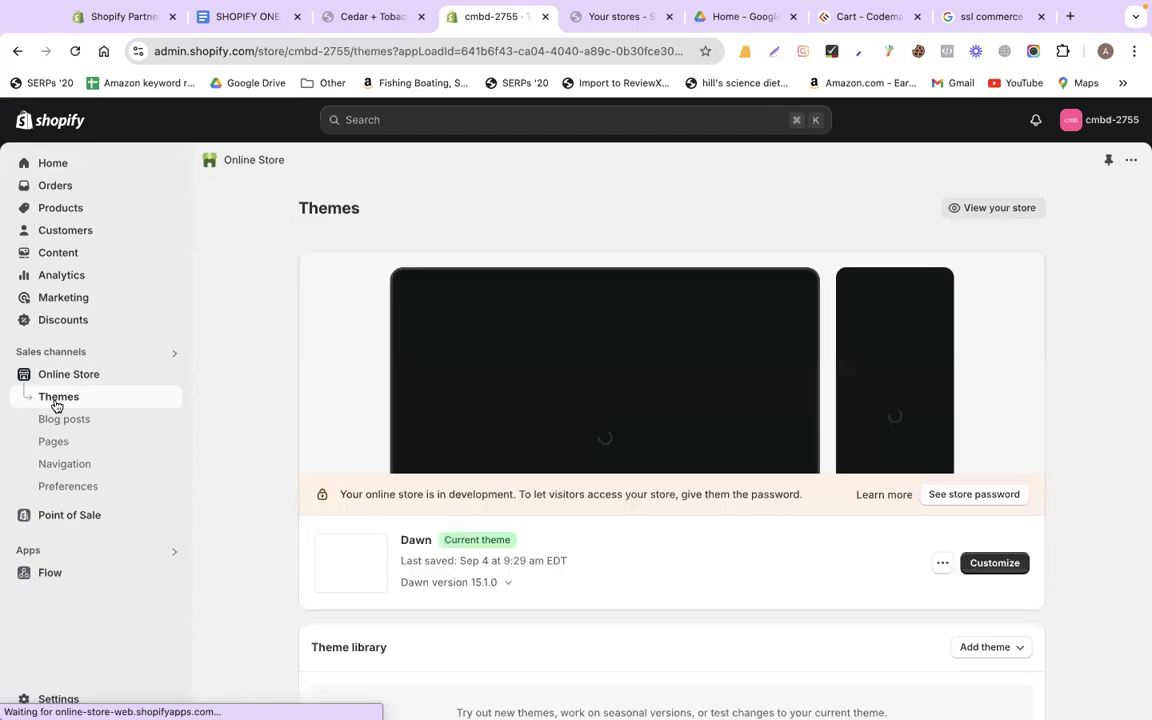
pyautogui.scroll(-2, 1031, 504)
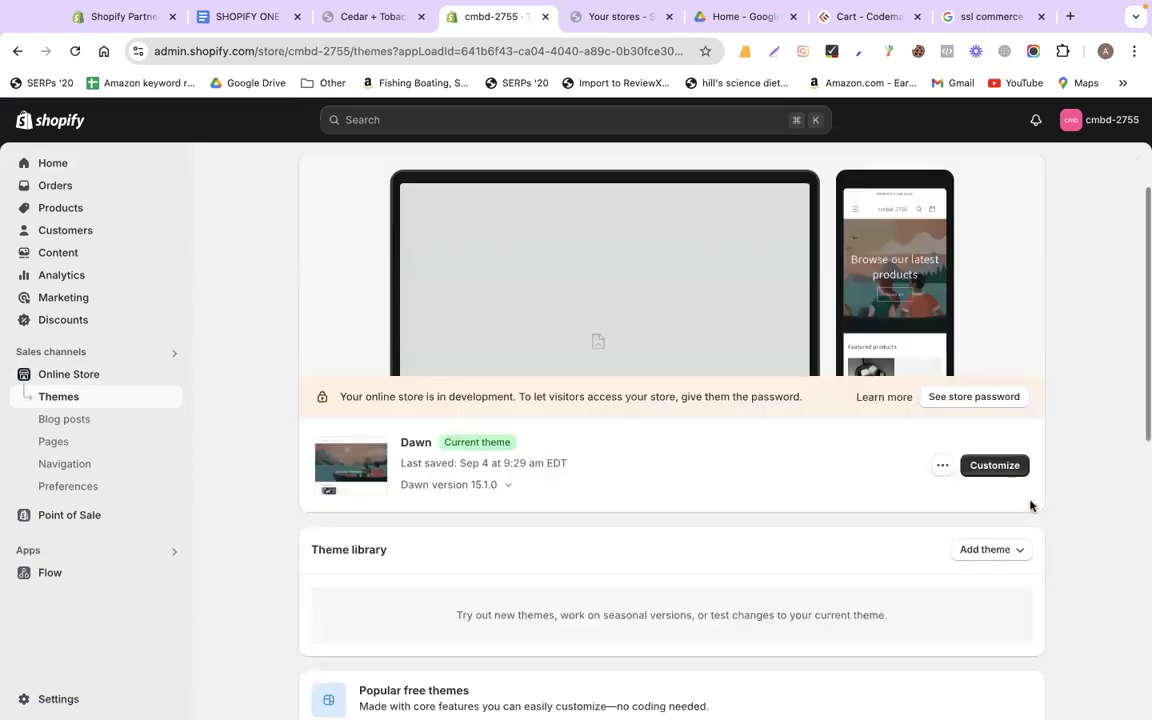
pyautogui.click(1011, 474)
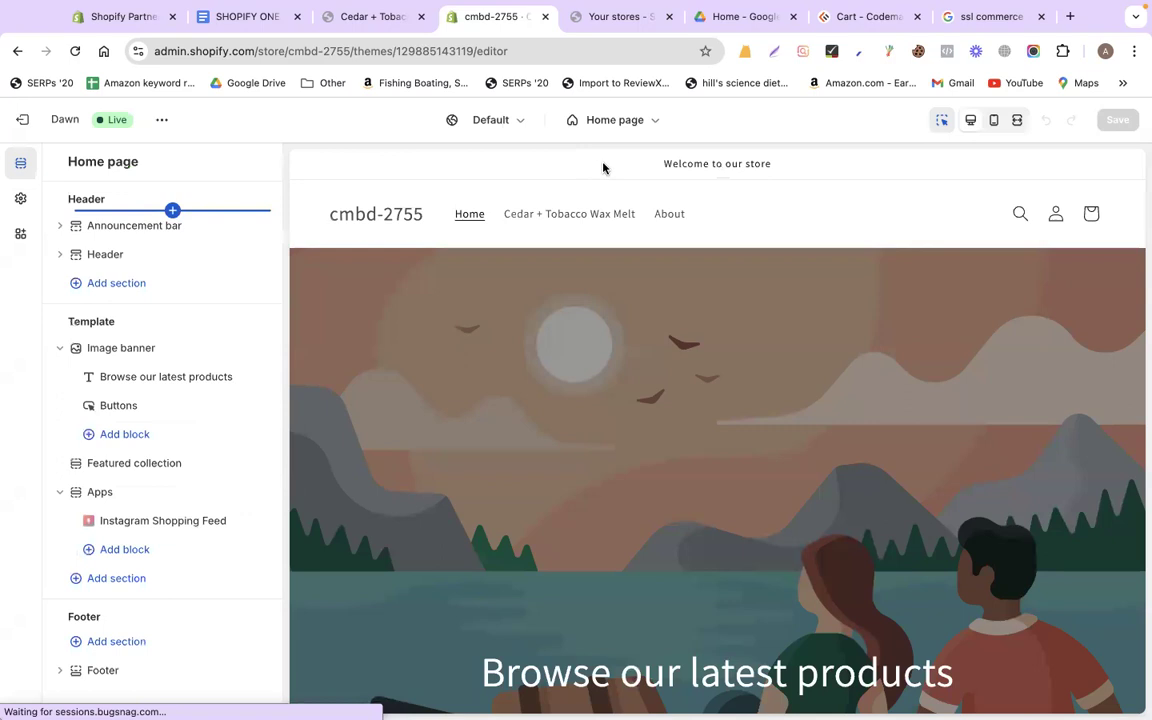
# Replace the 'Welcome to our store' announcement text with '10% Discount. USe Coupon 10%OFF'
pyautogui.click(172, 225)
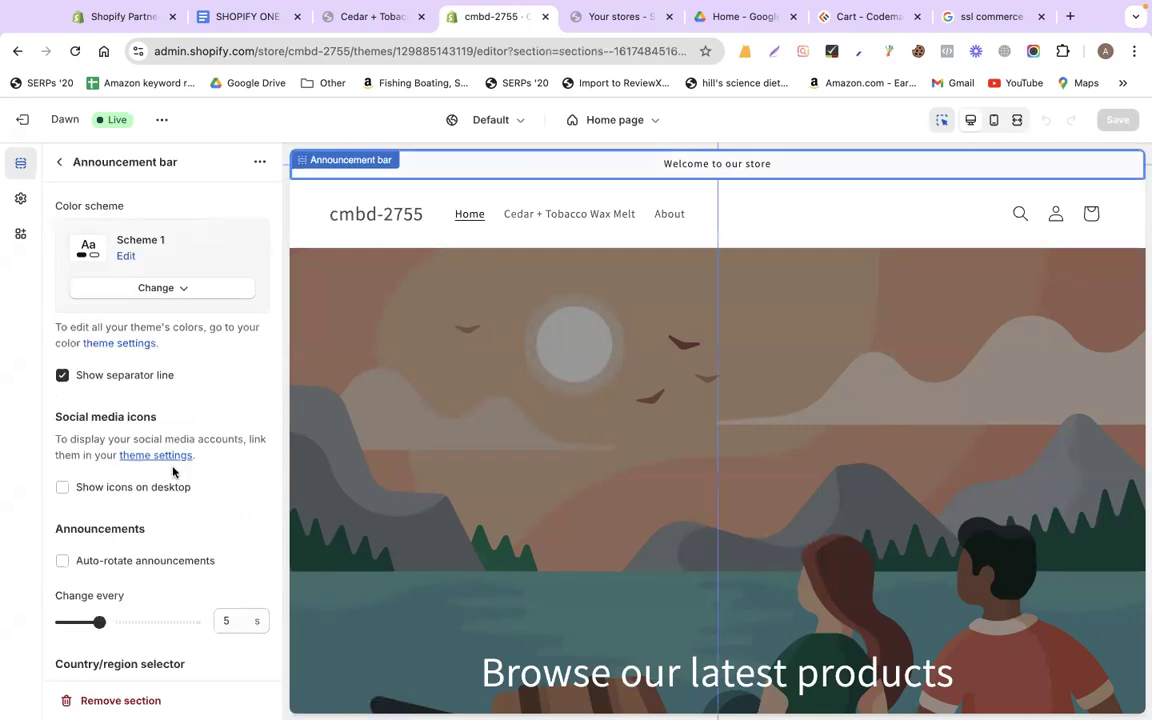
pyautogui.scroll(-3, 172, 471)
pyautogui.scroll(-3, 172, 471)
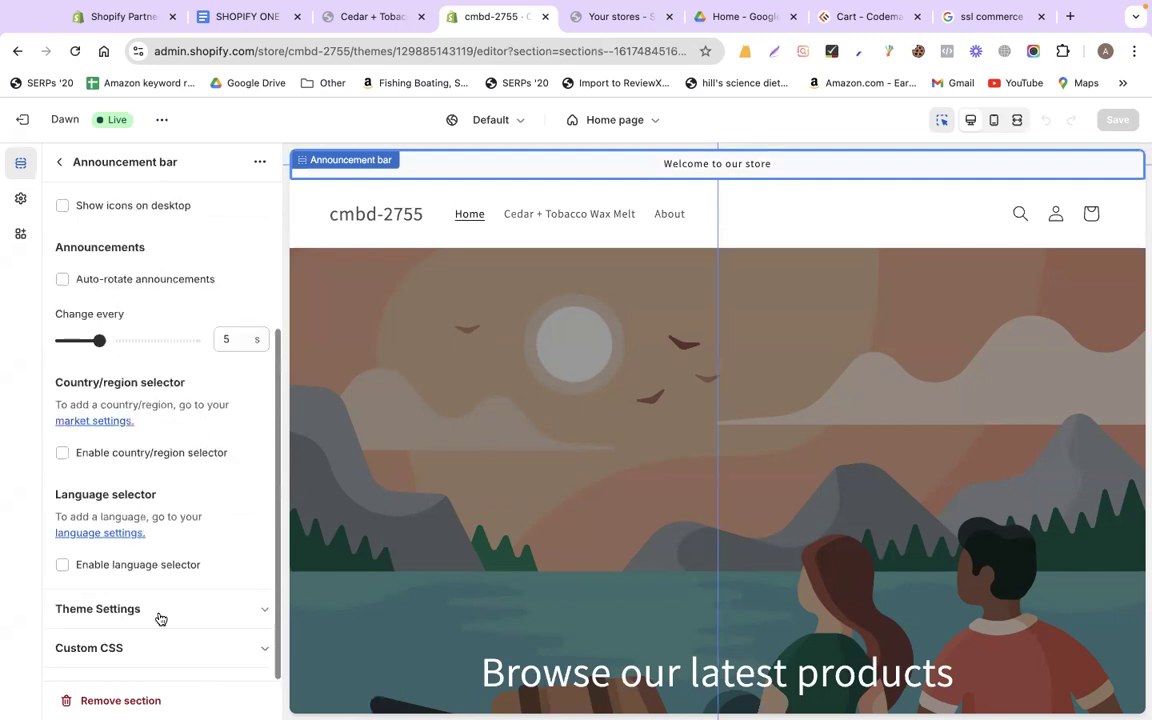
pyautogui.scroll(5, 155, 430)
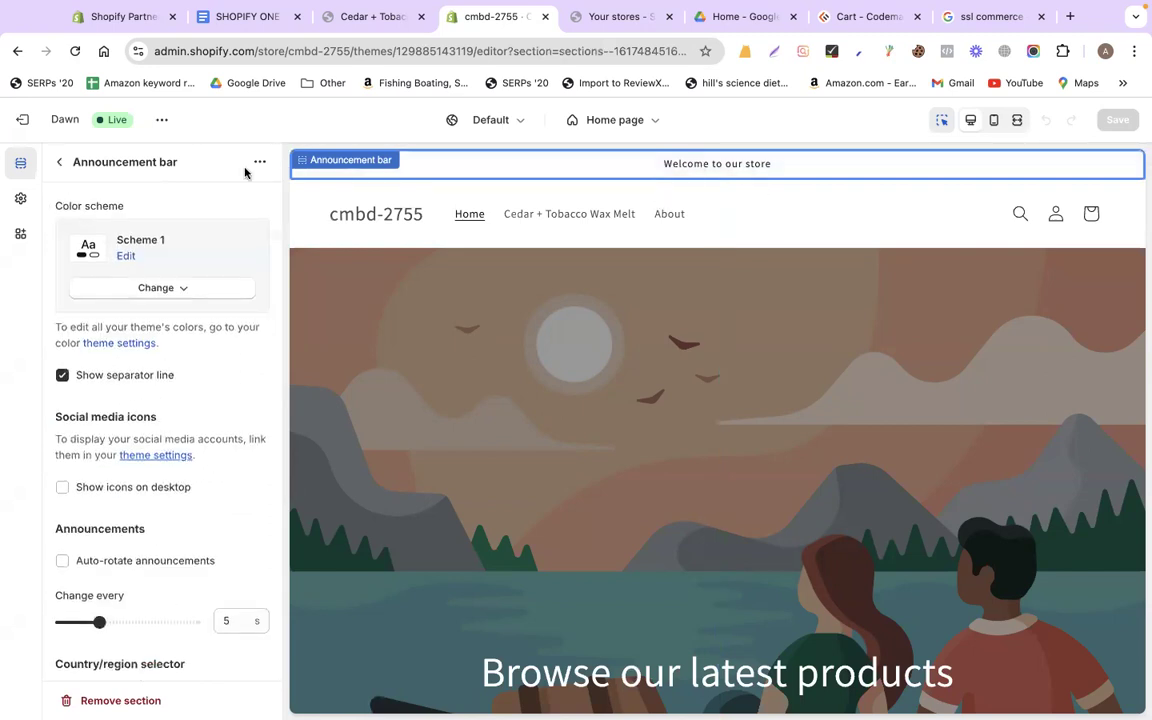
pyautogui.click(58, 162)
pyautogui.click(131, 257)
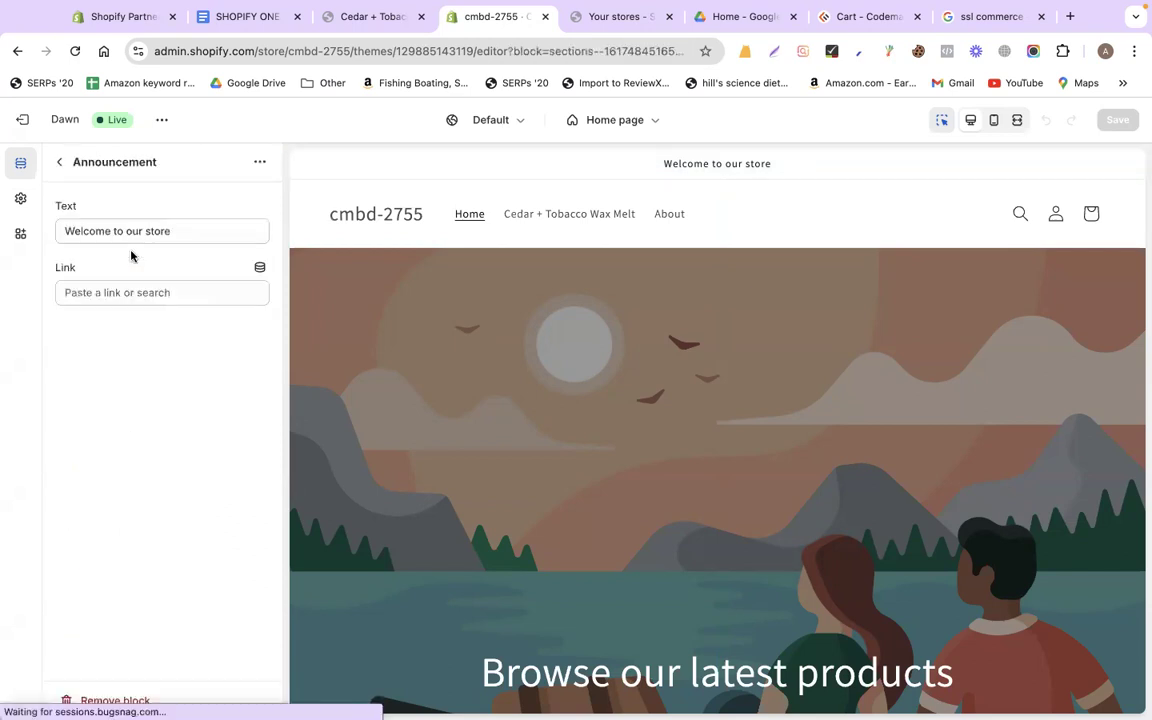
pyautogui.tripleClick(181, 238)
pyautogui.click(181, 240)
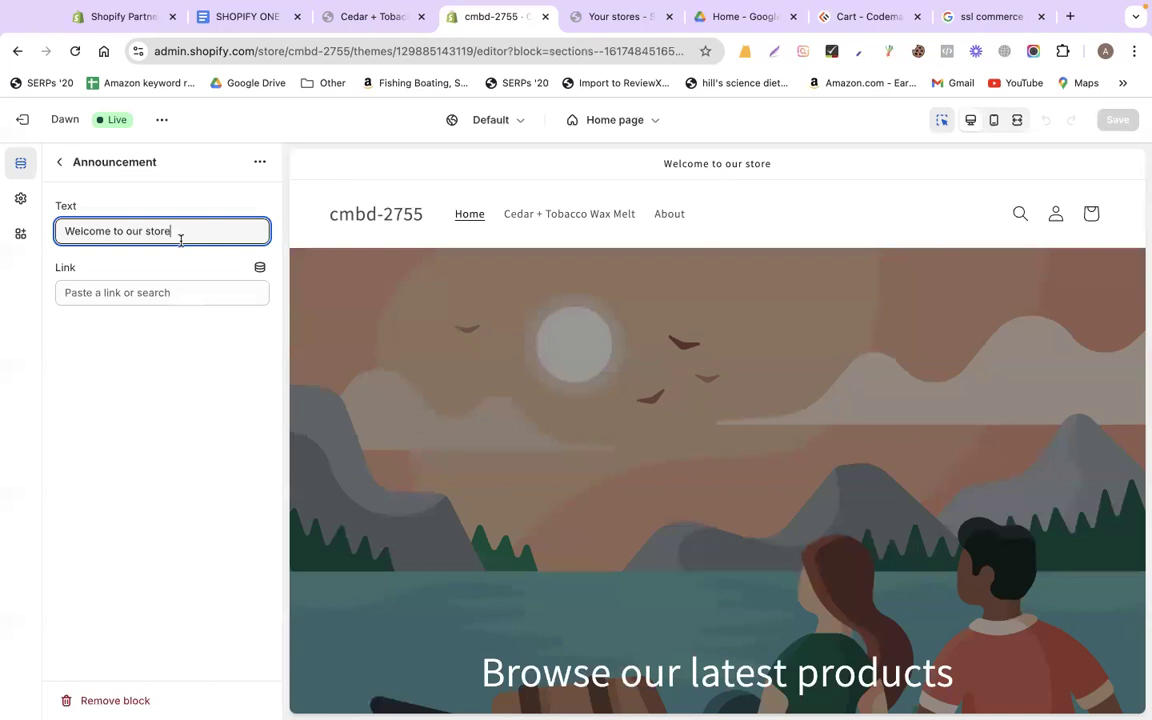
pyautogui.tripleClick(181, 240)
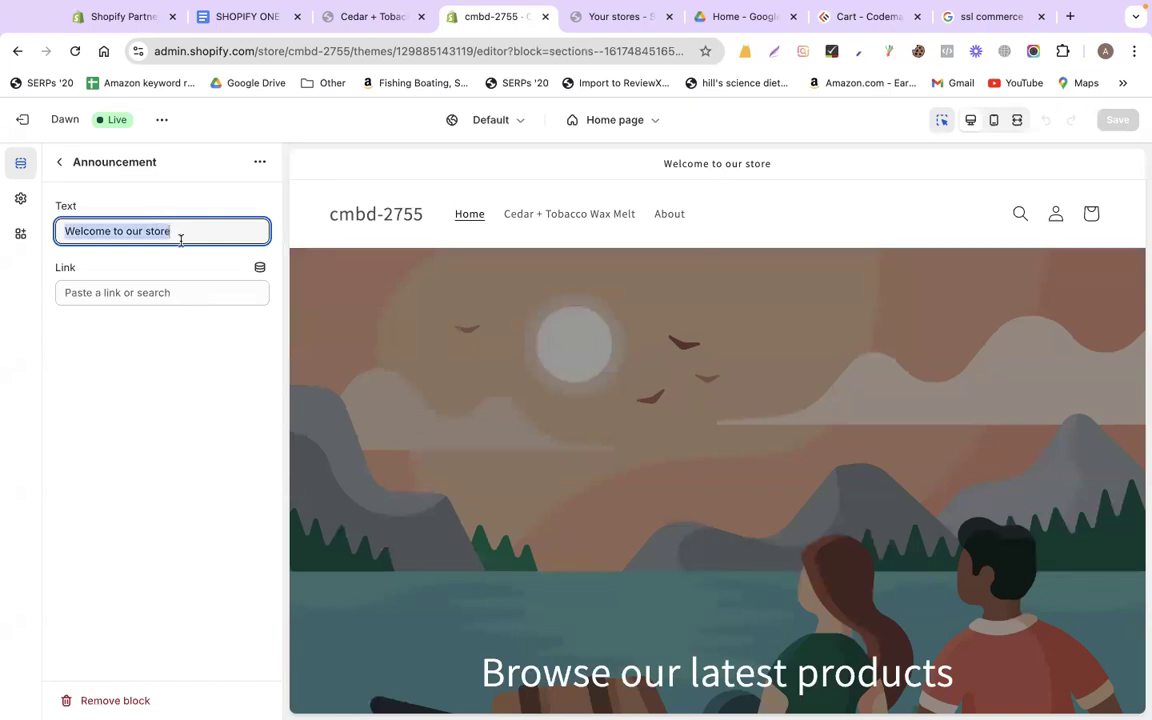
pyautogui.write('10')
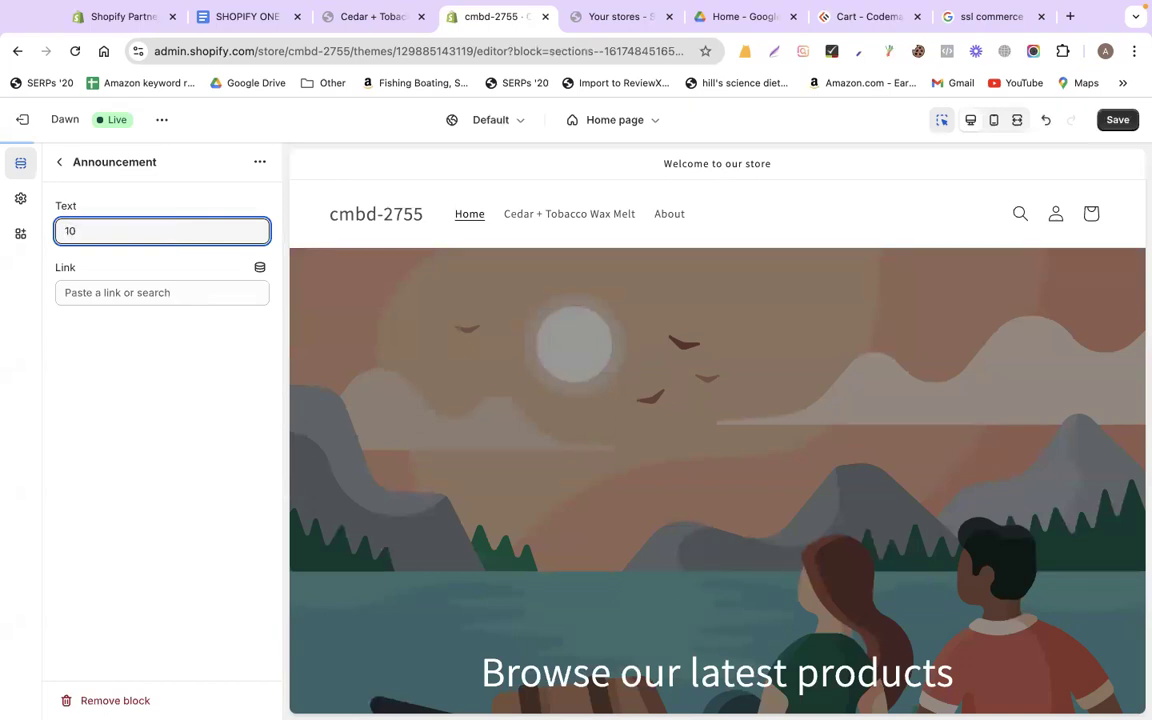
pyautogui.write('% Discount')
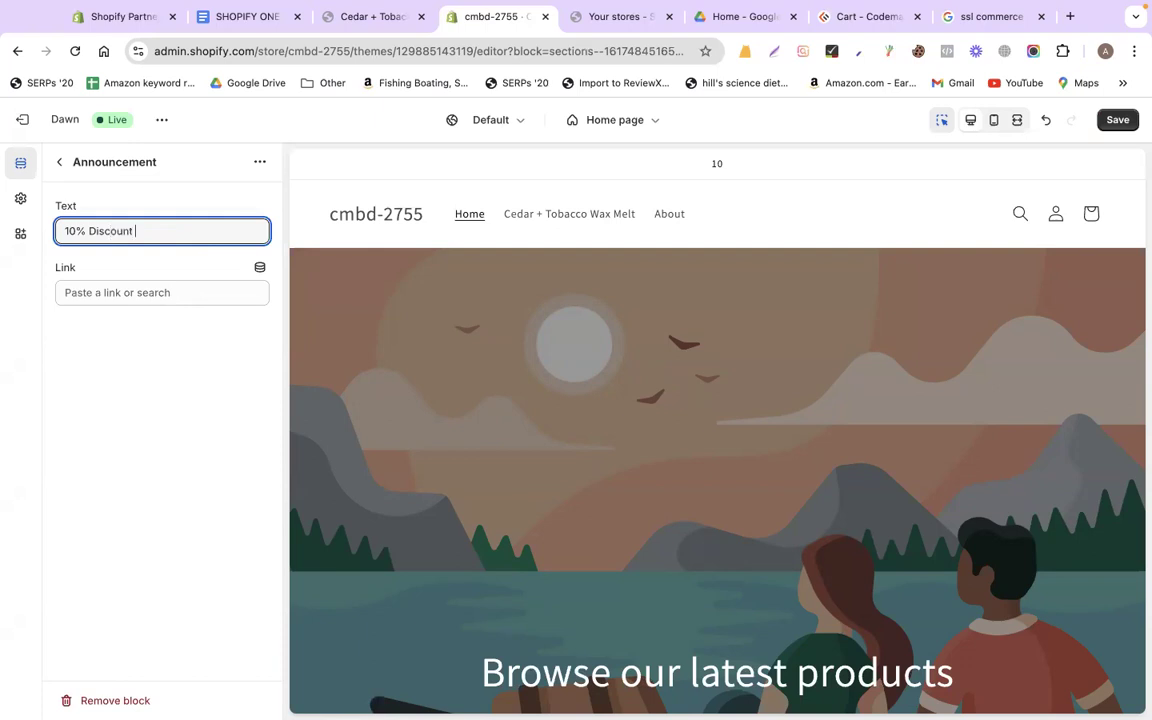
pyautogui.press('BackSpace')
pyautogui.write('. USe Coupon ')
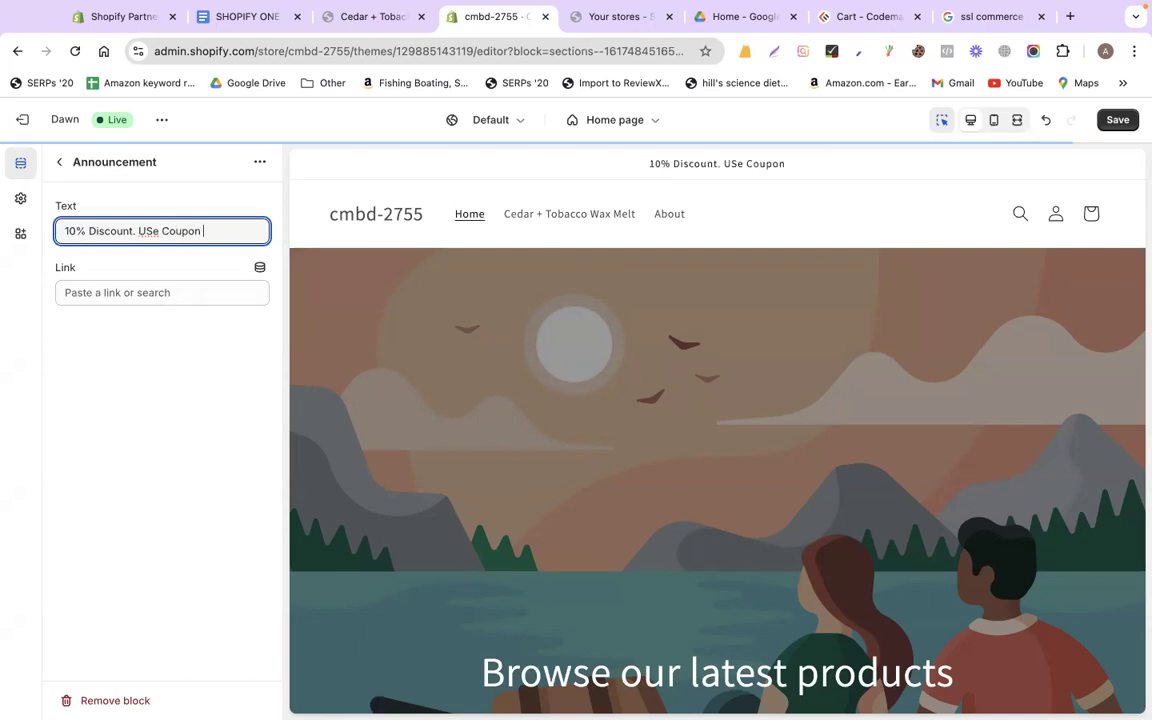
pyautogui.write('10%')
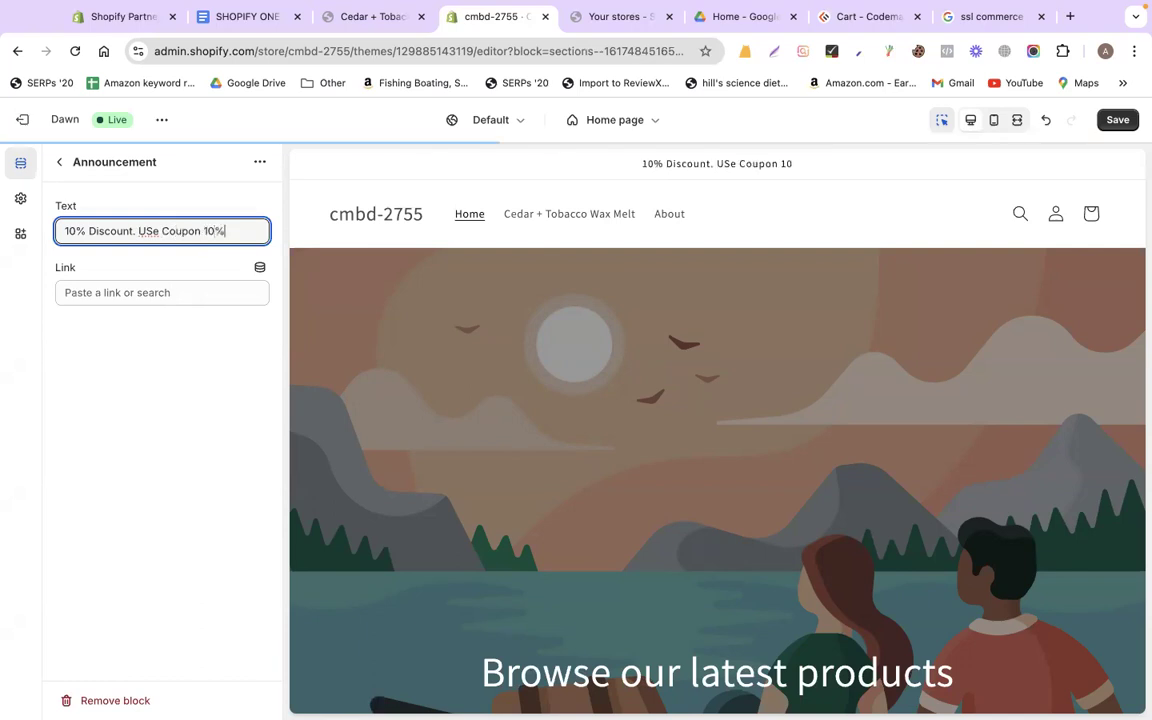
pyautogui.write('OFF')
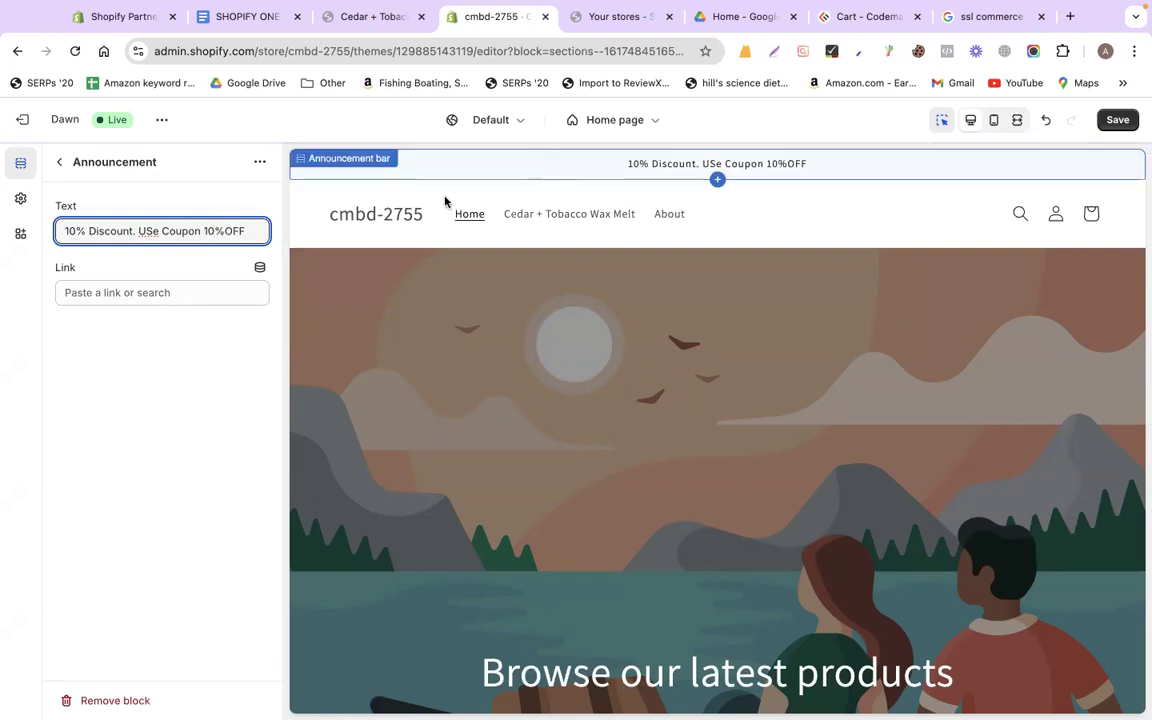
# Link the announcement to the Cedar + Tobacco Wax Melt product
pyautogui.click(174, 293)
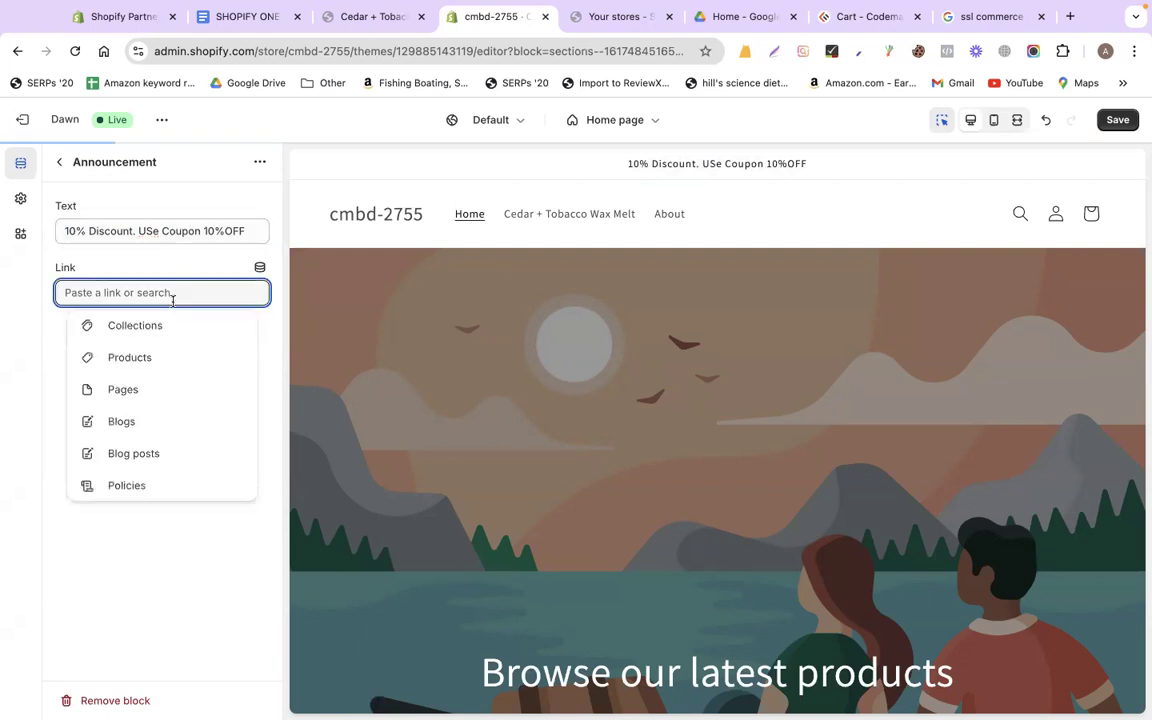
pyautogui.click(167, 352)
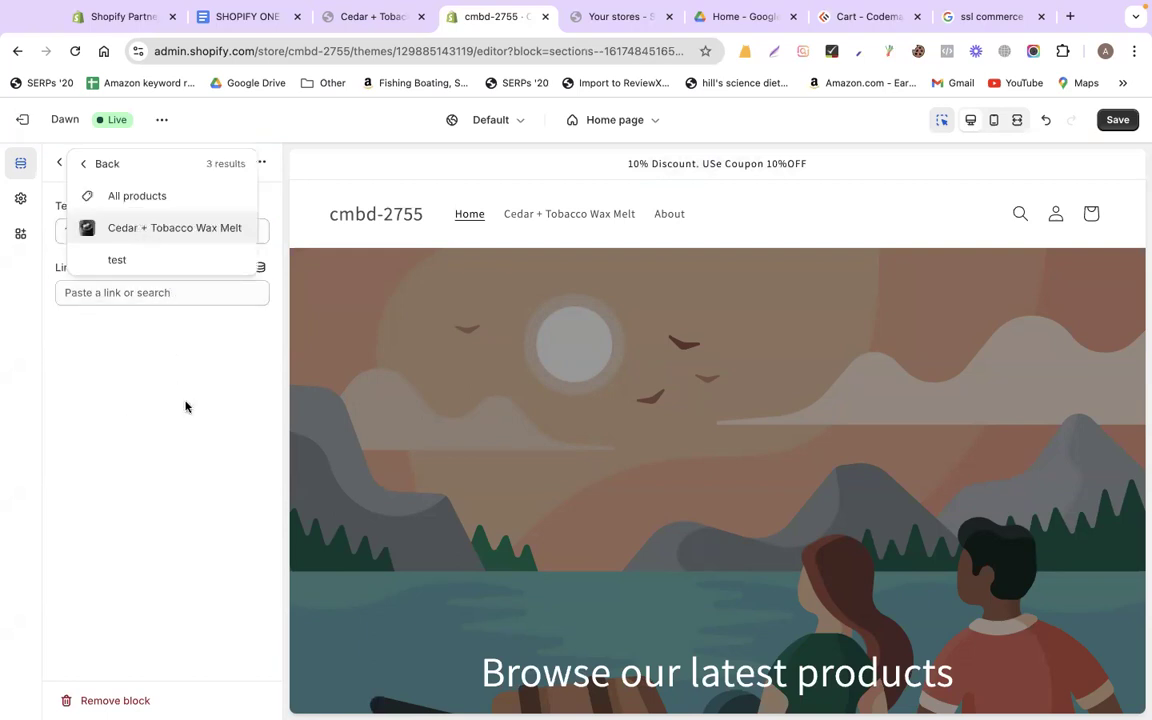
pyautogui.press('Return')
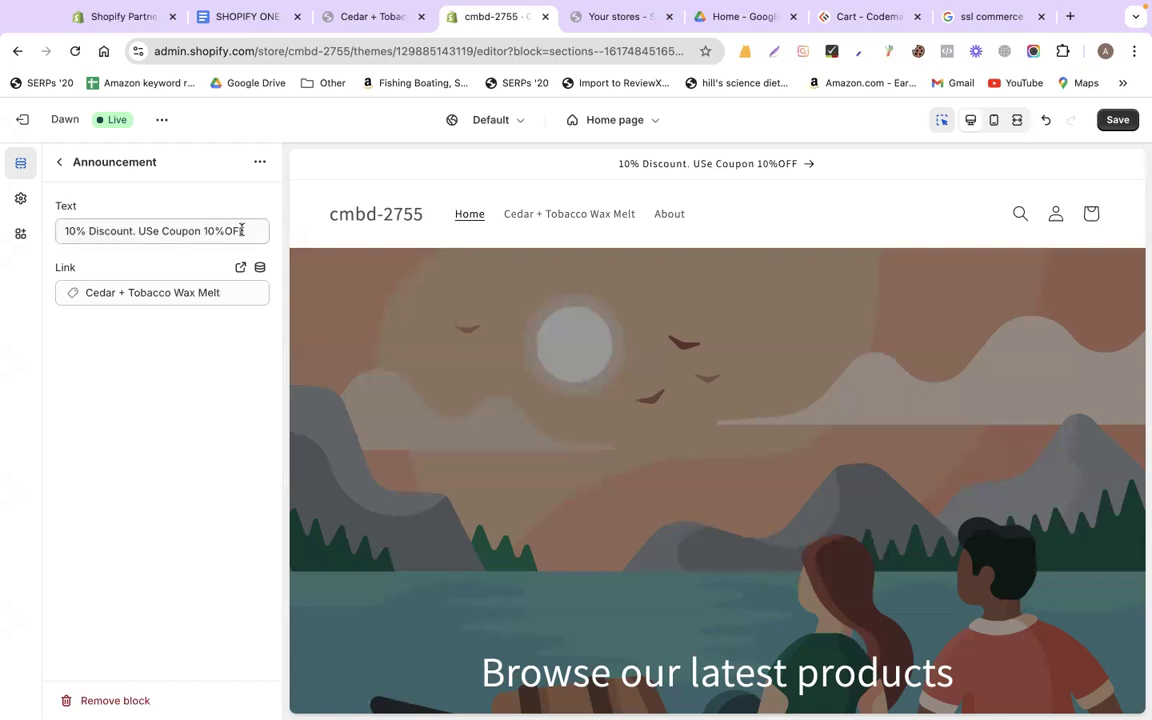
pyautogui.moveTo(241, 230); pyautogui.dragTo(207, 228)
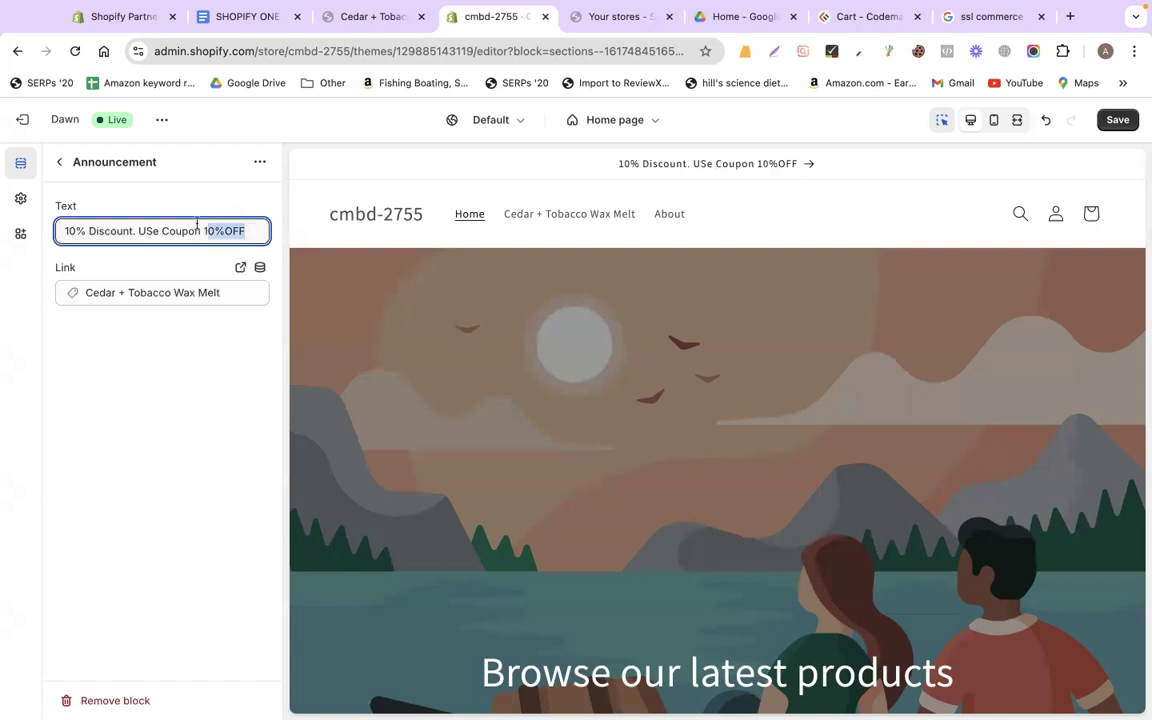
pyautogui.click(60, 163)
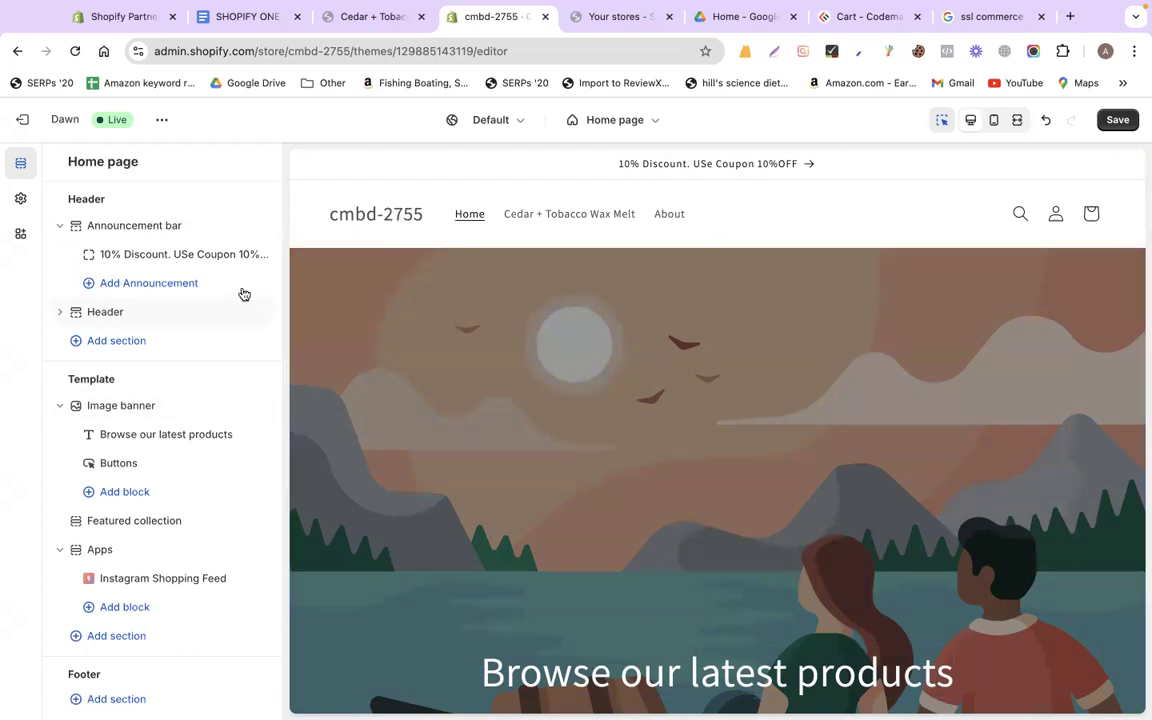
# Try the header's desktop logo position at Middle center, then restore it to Middle left
pyautogui.click(110, 314)
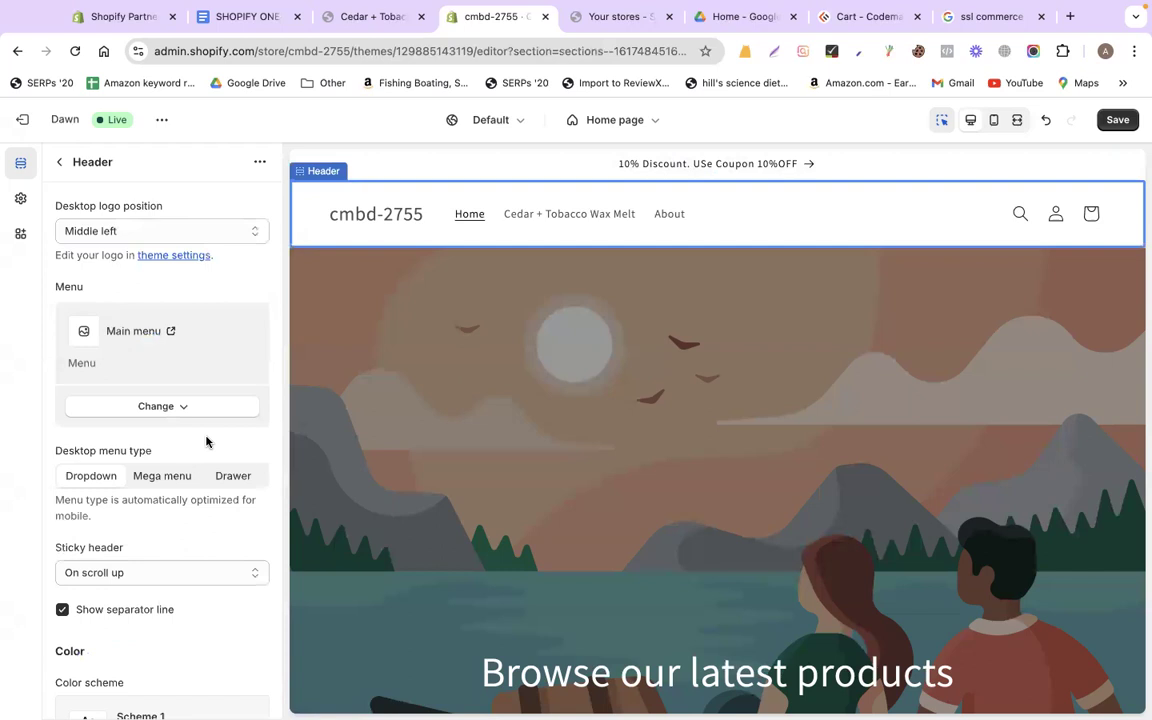
pyautogui.scroll(-3, 207, 442)
pyautogui.scroll(-4, 207, 442)
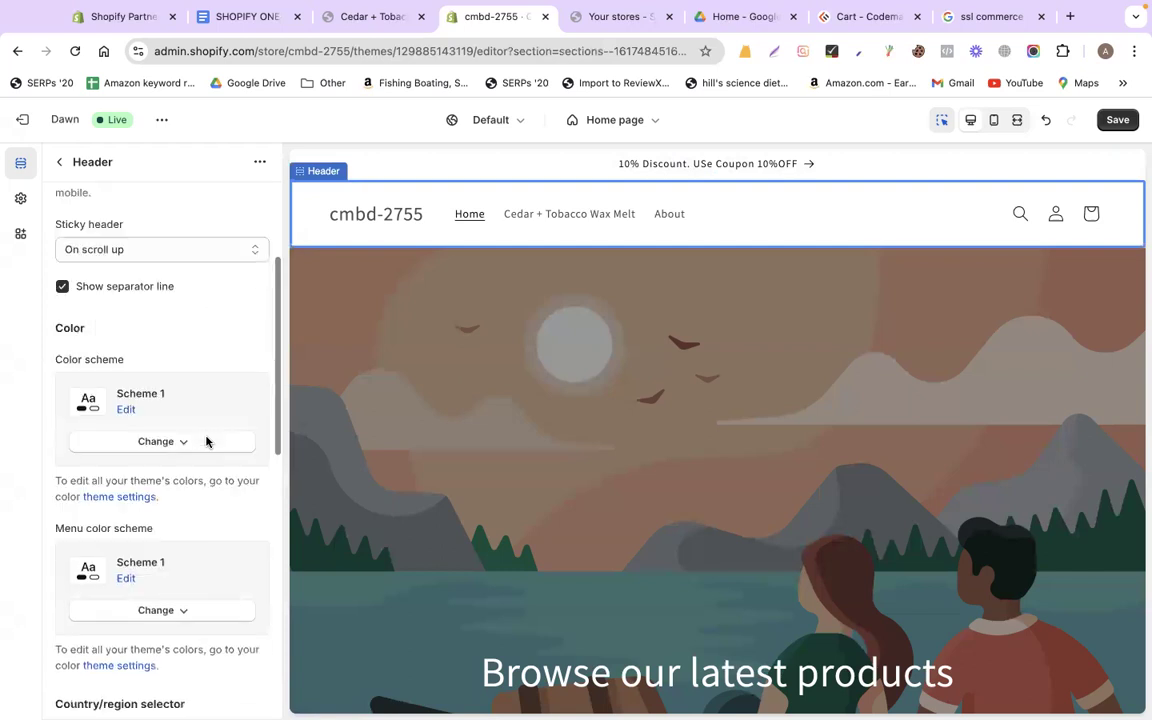
pyautogui.scroll(-6, 207, 442)
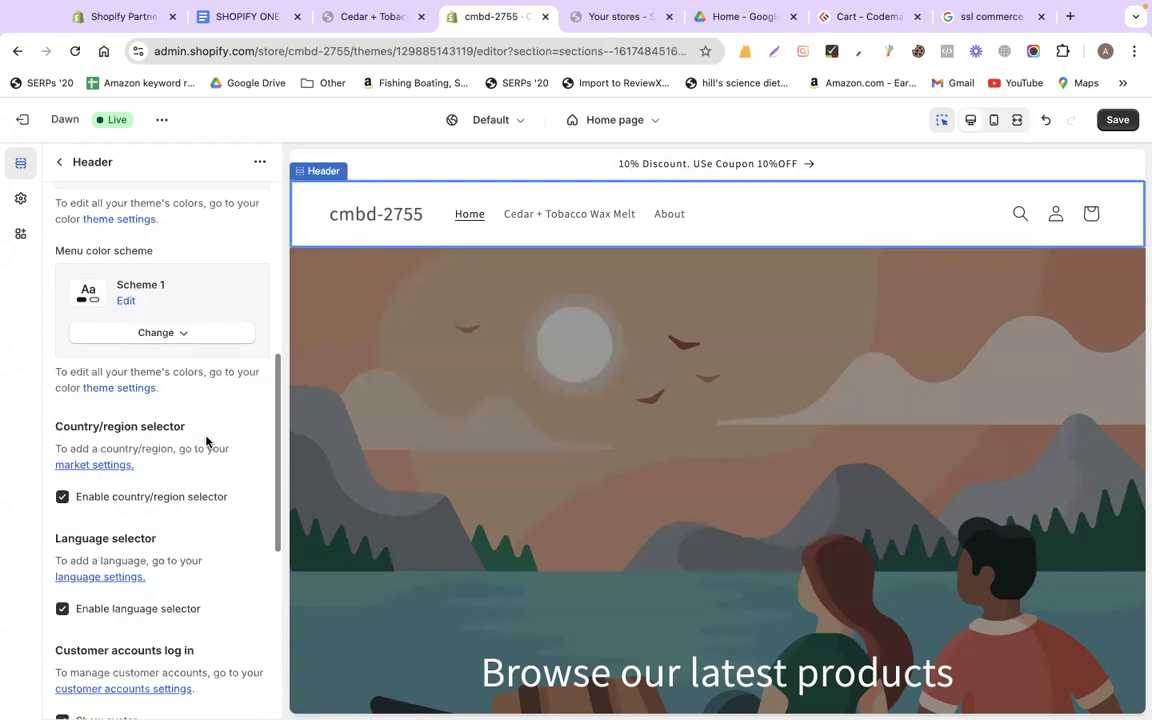
pyautogui.scroll(-9, 207, 442)
pyautogui.scroll(11, 207, 442)
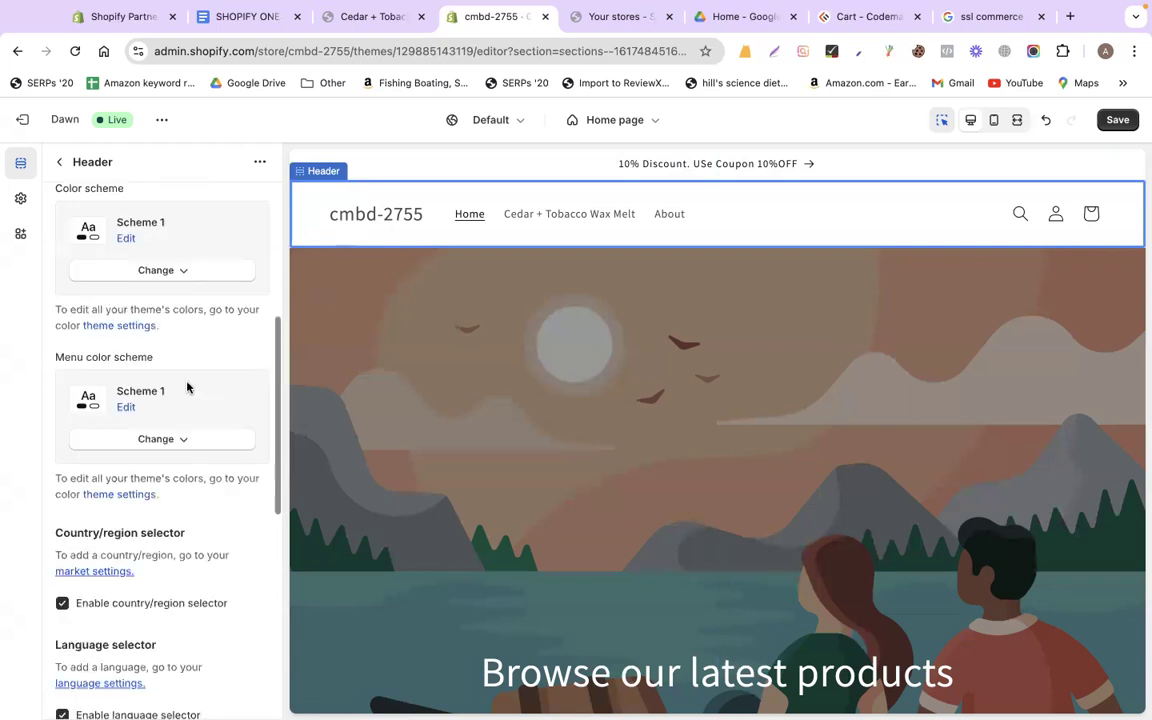
pyautogui.scroll(10, 146, 270)
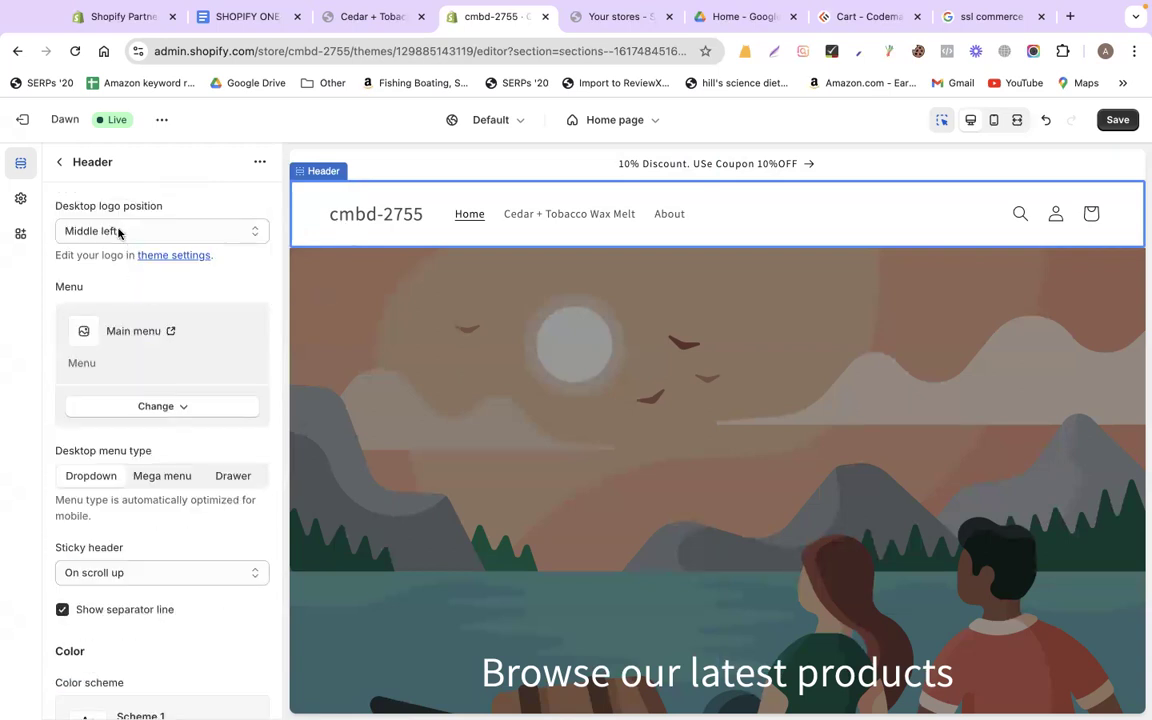
pyautogui.click(119, 232)
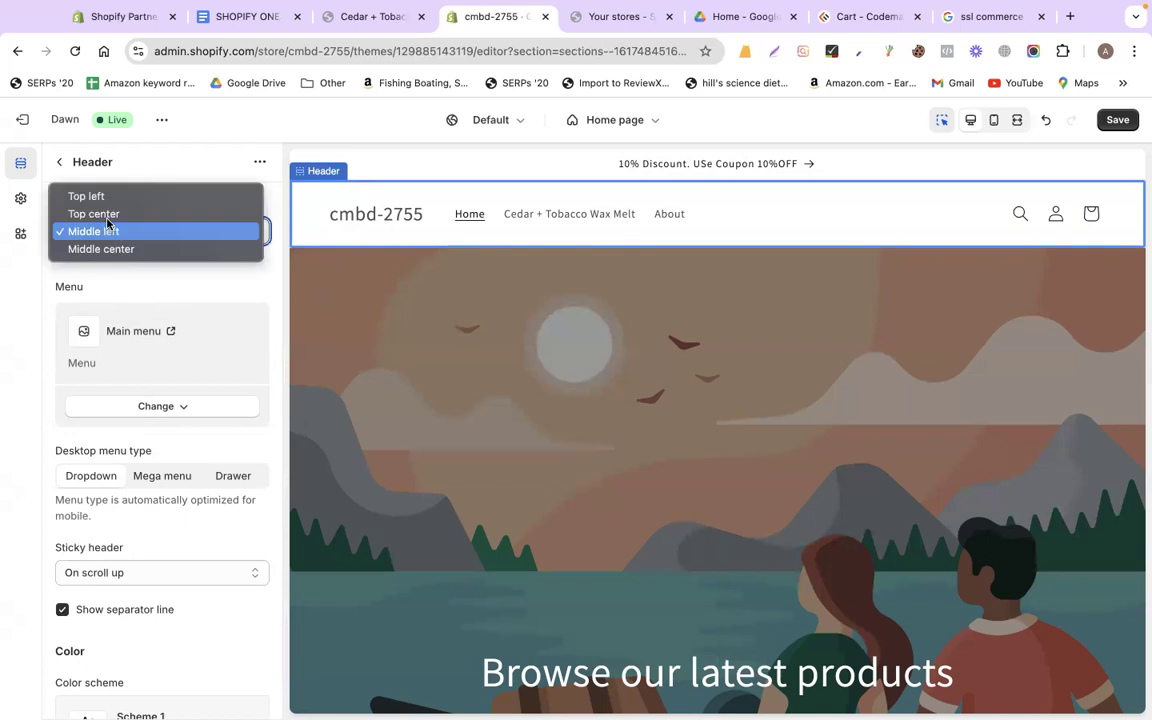
pyautogui.click(119, 246)
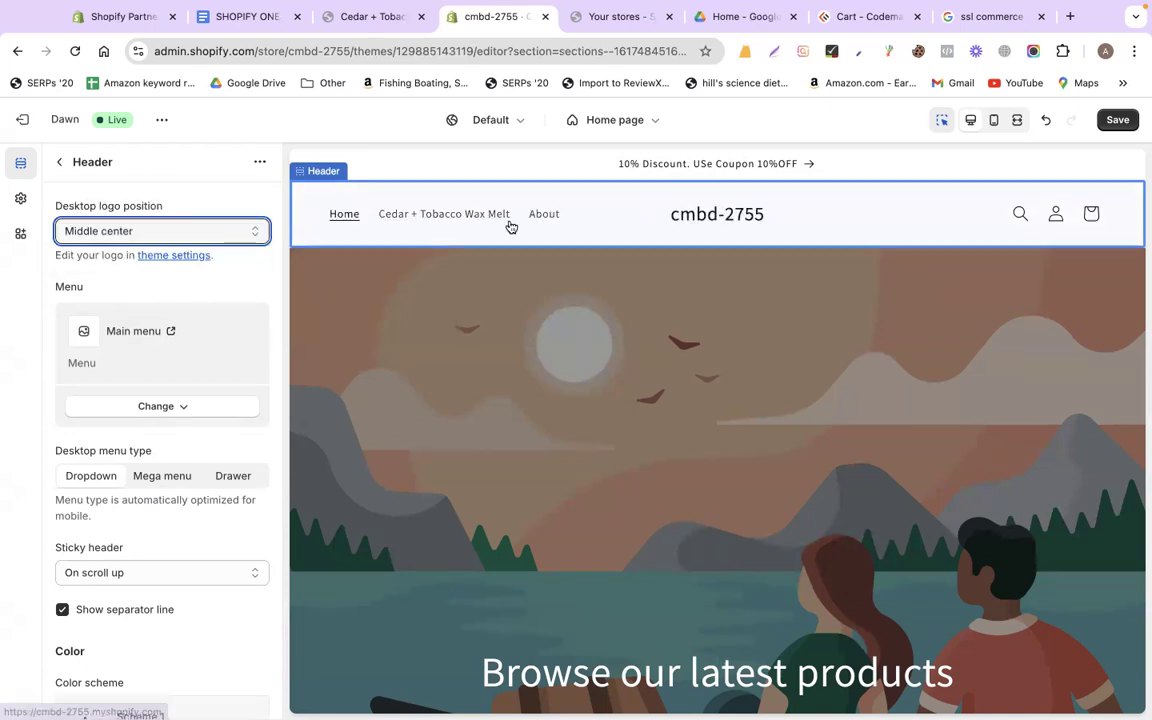
pyautogui.click(96, 222)
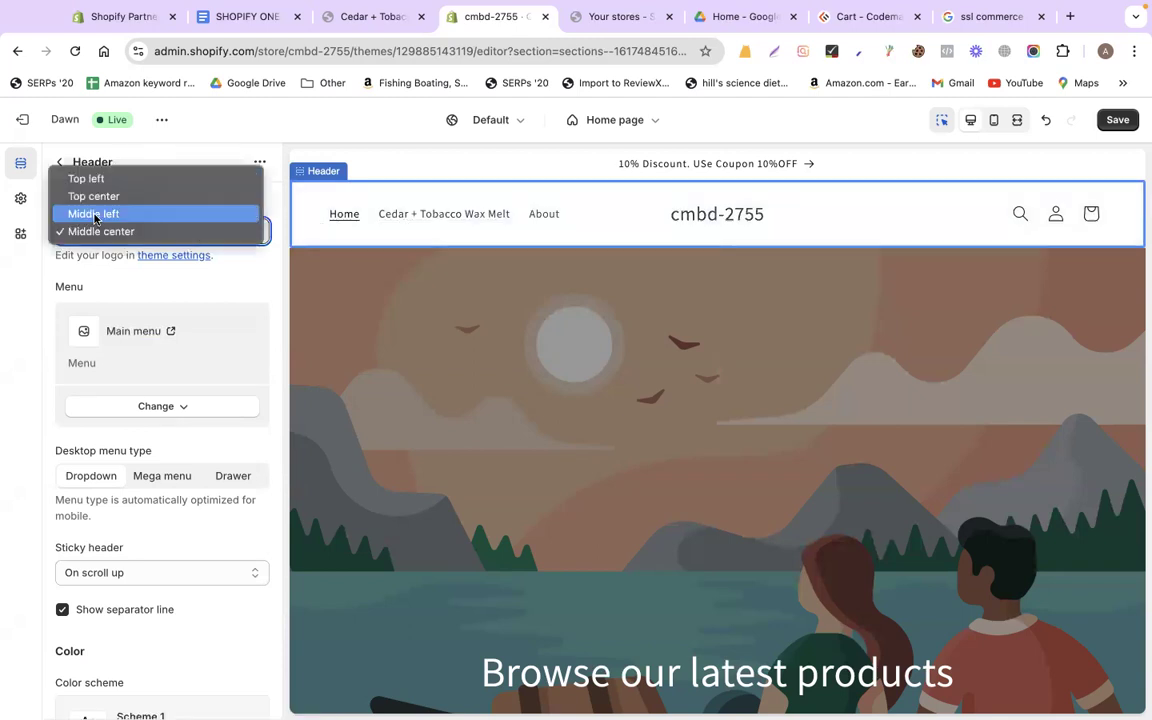
pyautogui.click(95, 214)
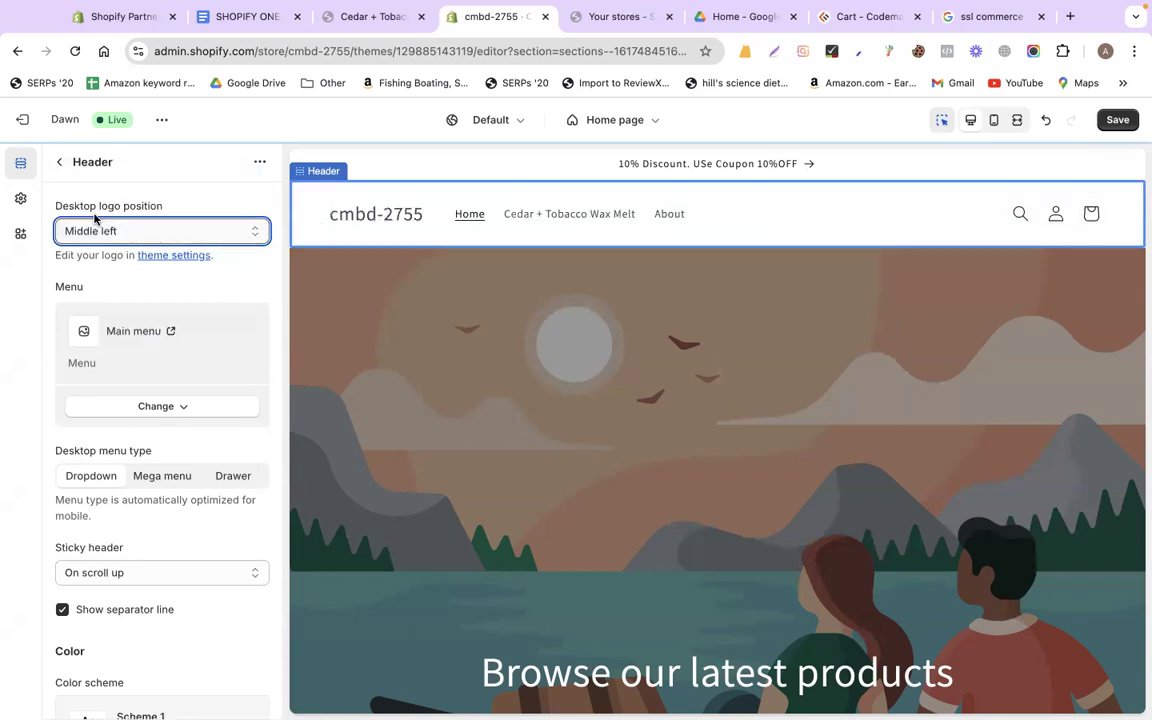
pyautogui.click(56, 160)
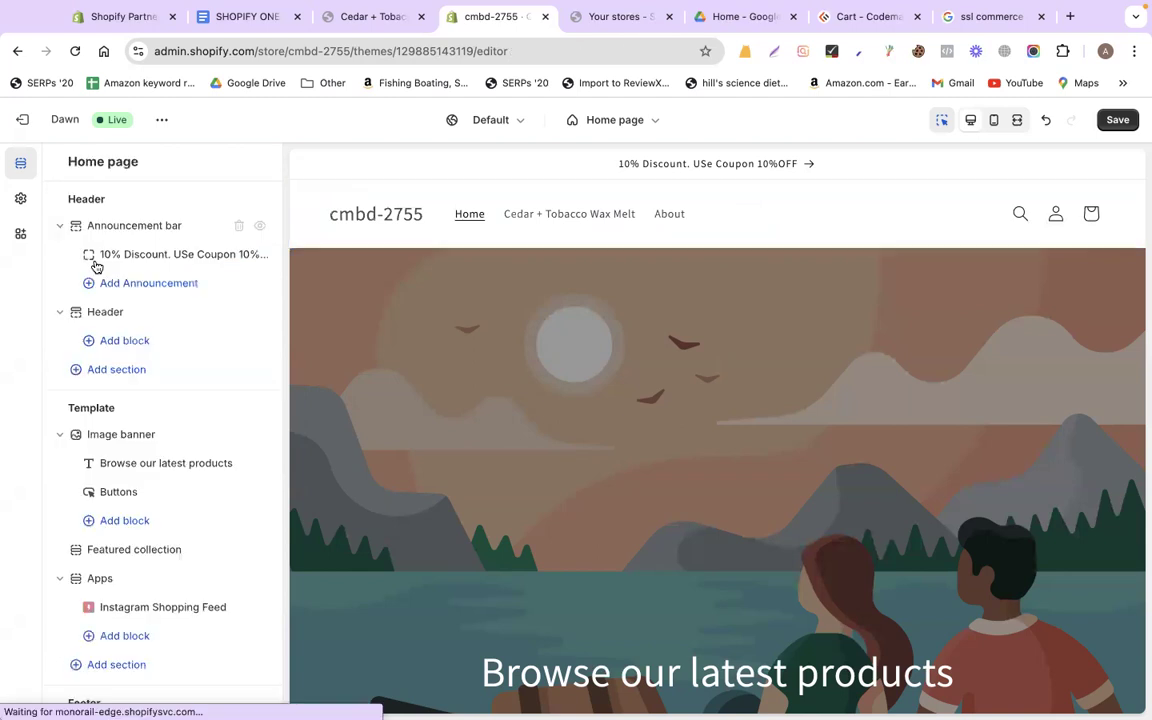
# Upload the Calyan logo screenshot as the theme logo and set desktop logo width to 160 px
pyautogui.click(20, 203)
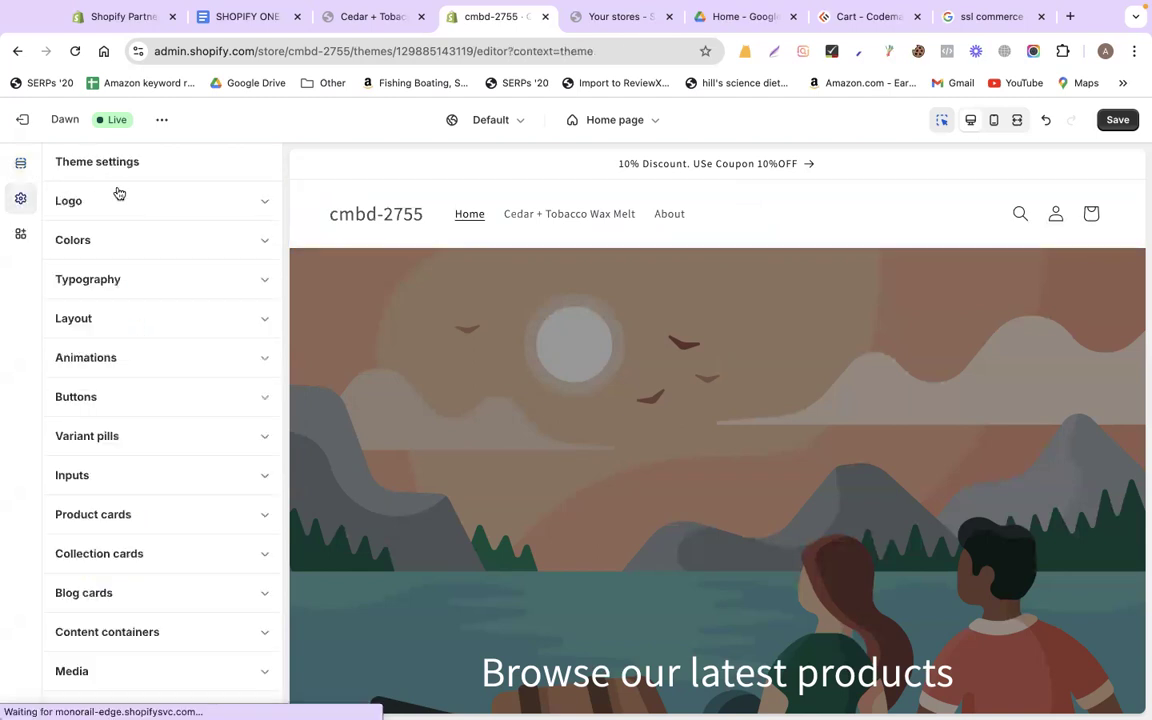
pyautogui.click(118, 196)
pyautogui.click(160, 272)
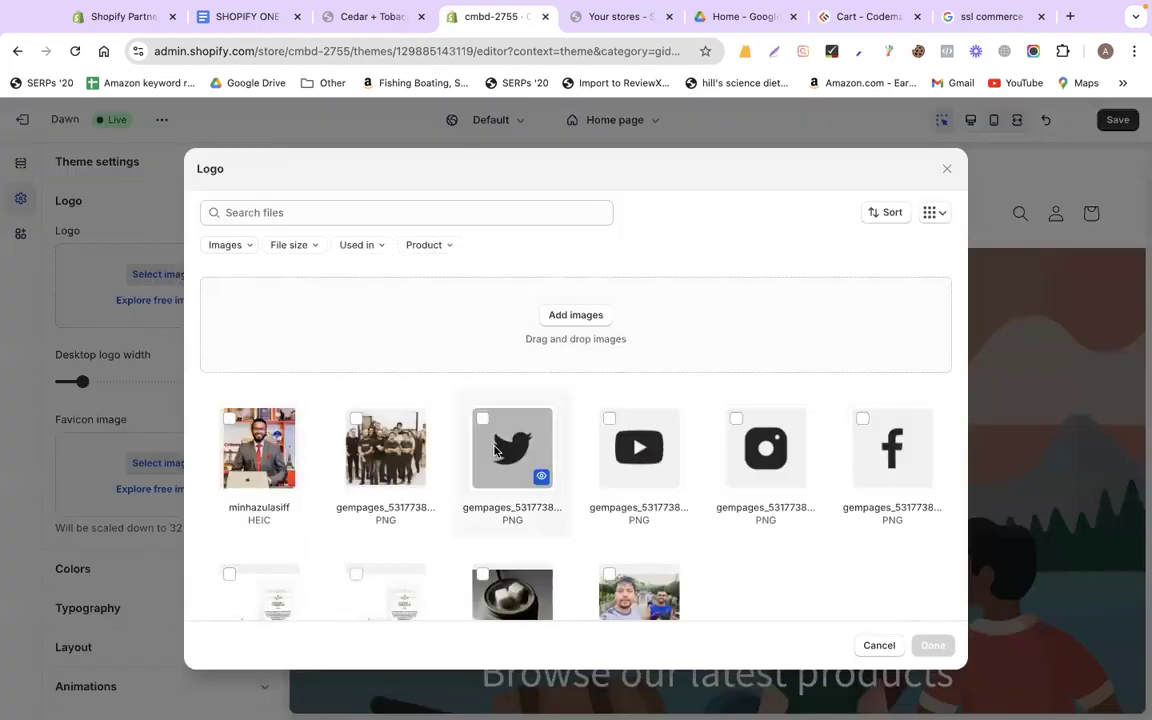
pyautogui.click(588, 315)
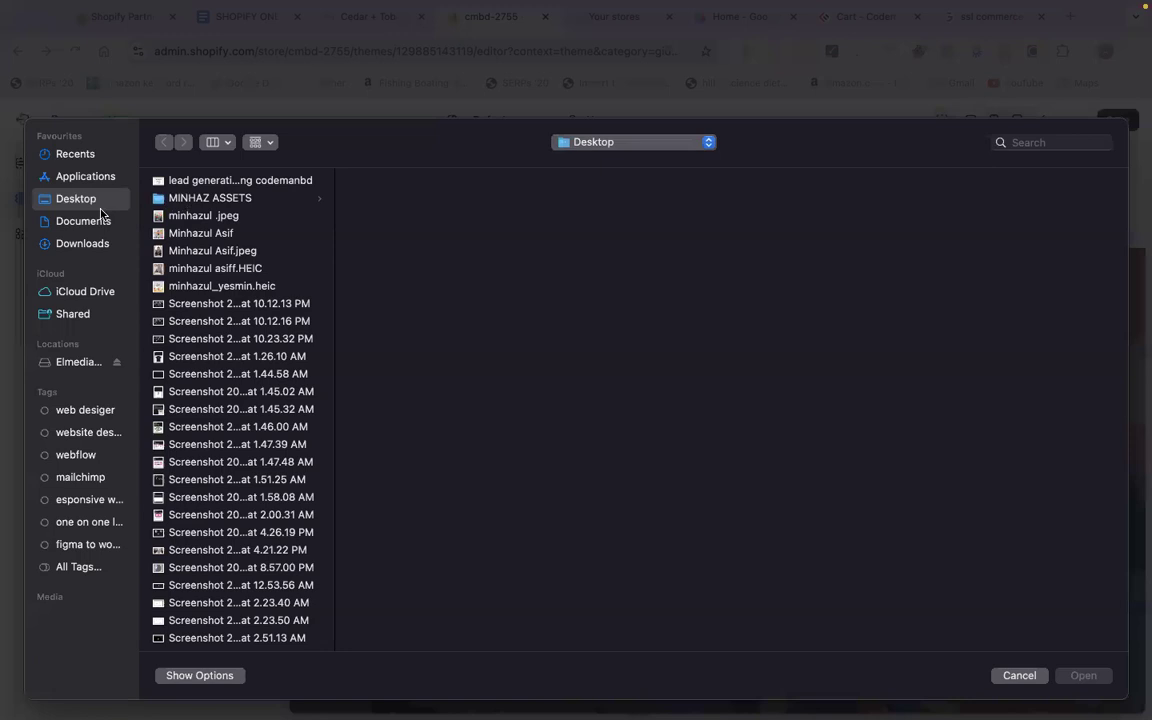
pyautogui.scroll(-5, 253, 403)
pyautogui.scroll(-6, 240, 420)
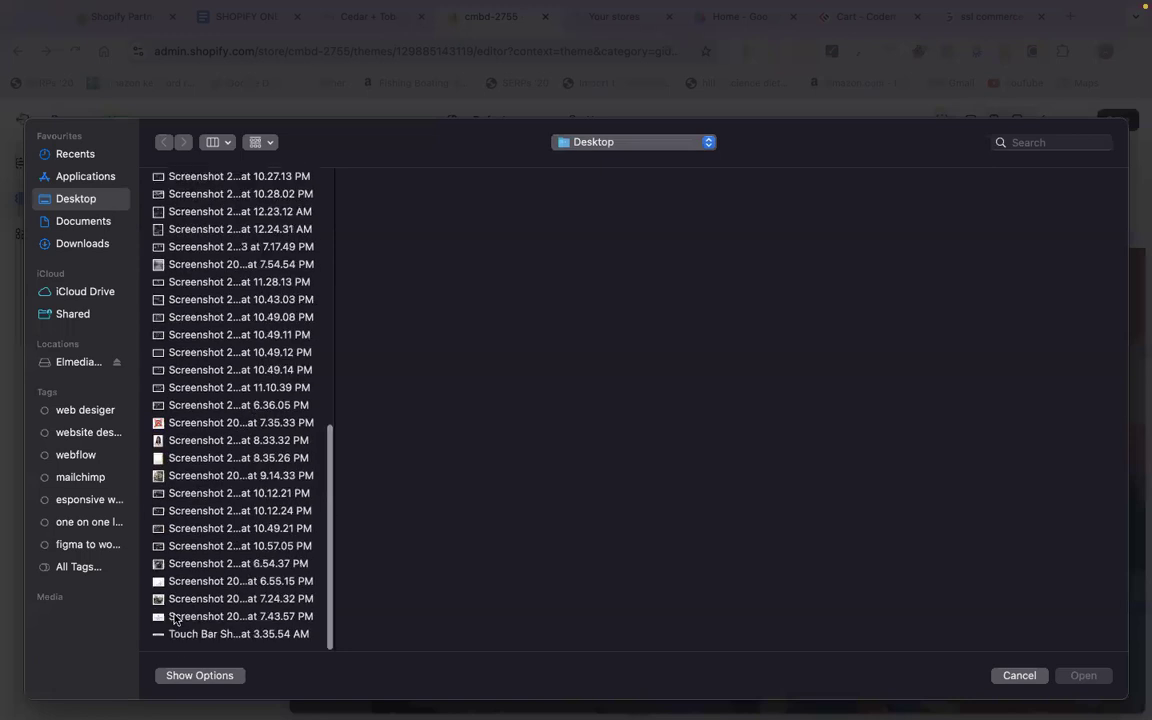
pyautogui.doubleClick(175, 617)
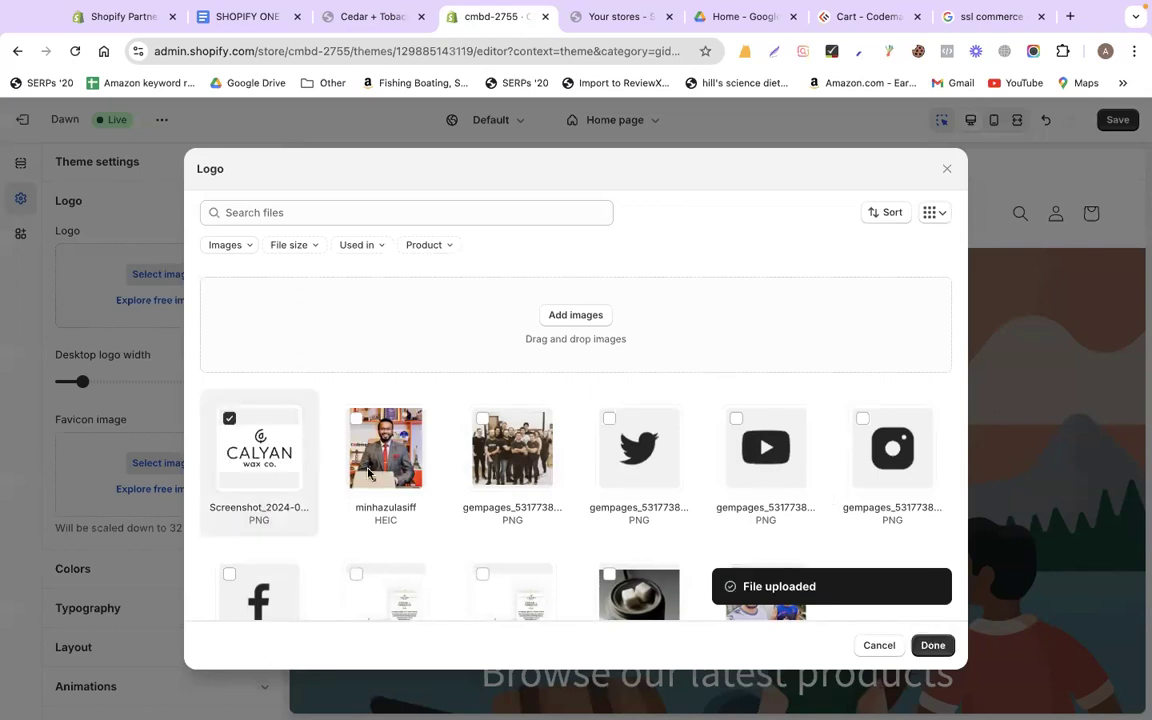
pyautogui.click(929, 647)
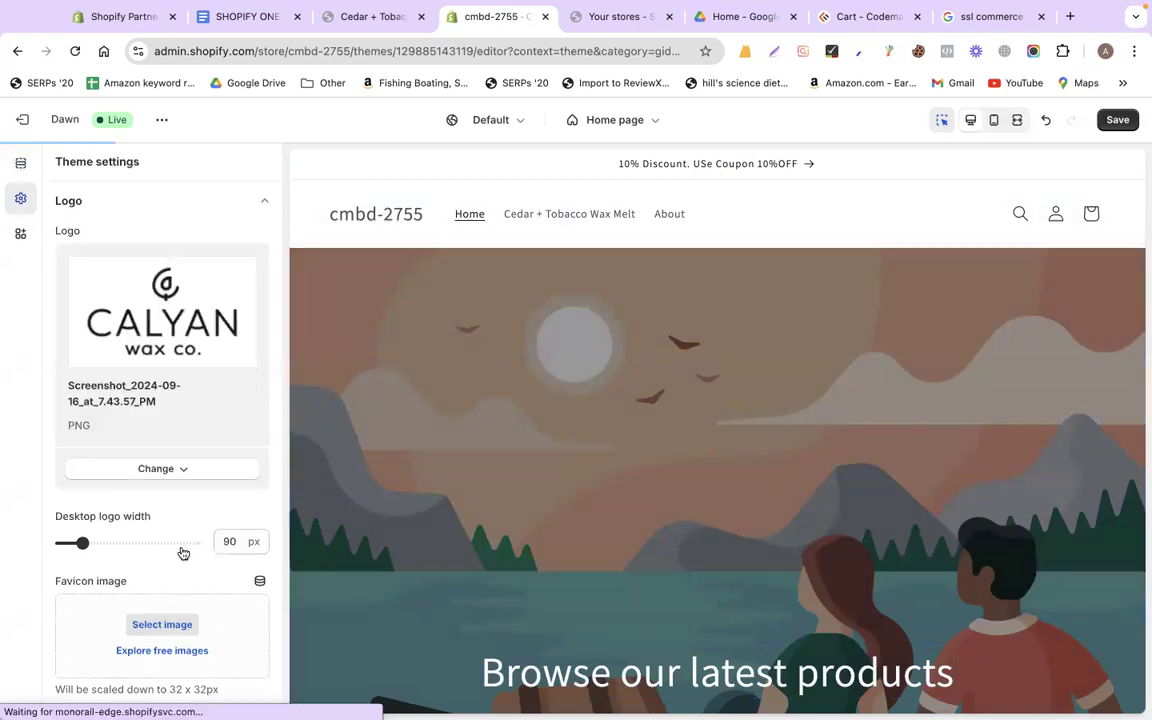
pyautogui.scroll(-2, 210, 432)
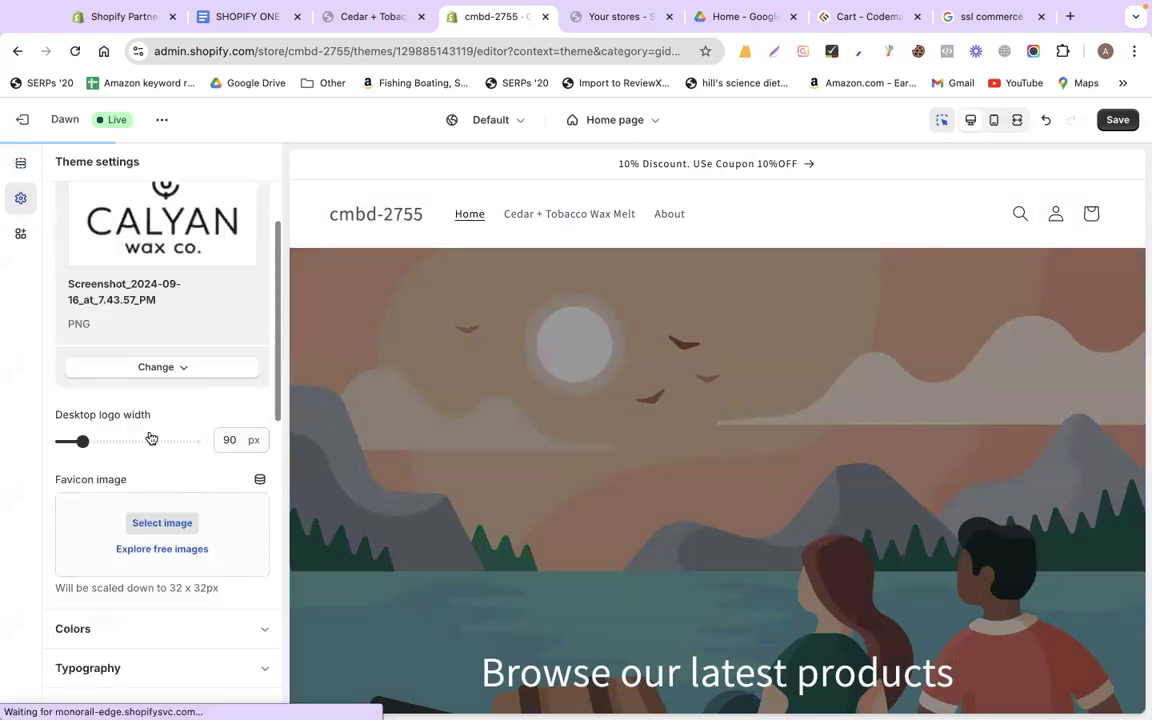
pyautogui.moveTo(85, 448); pyautogui.dragTo(121, 448)
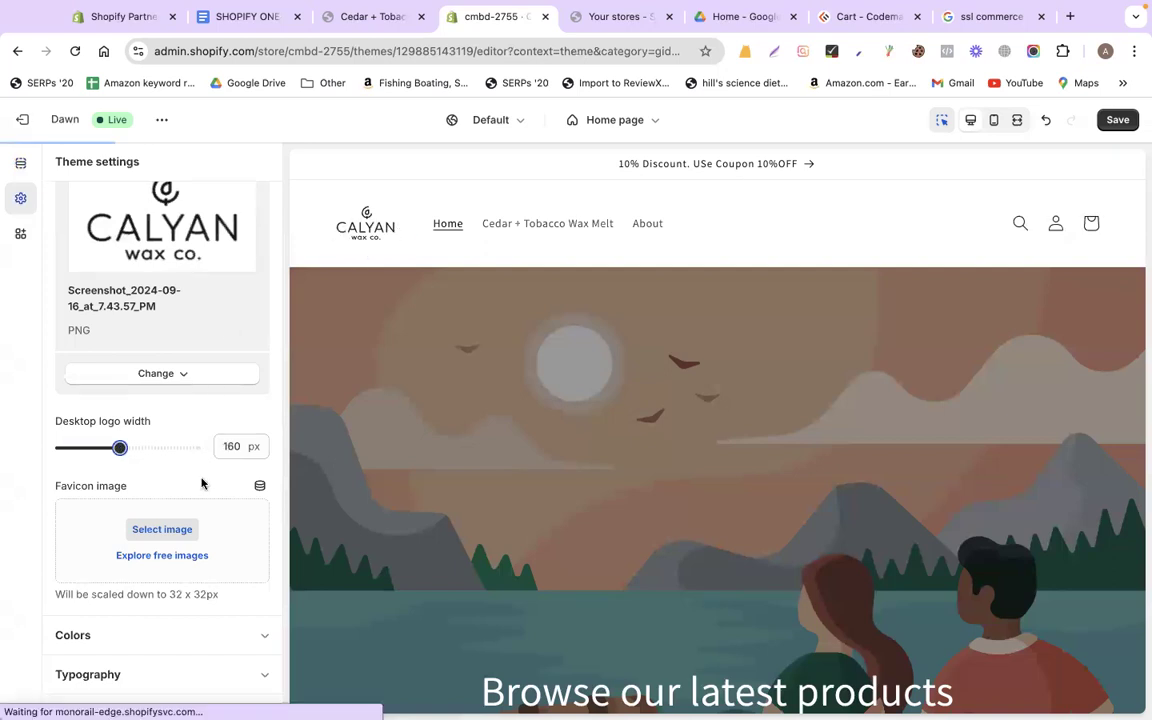
# Capture just the Calyan icon mark with Lightshot and save it as fav.png
pyautogui.click(835, 18)
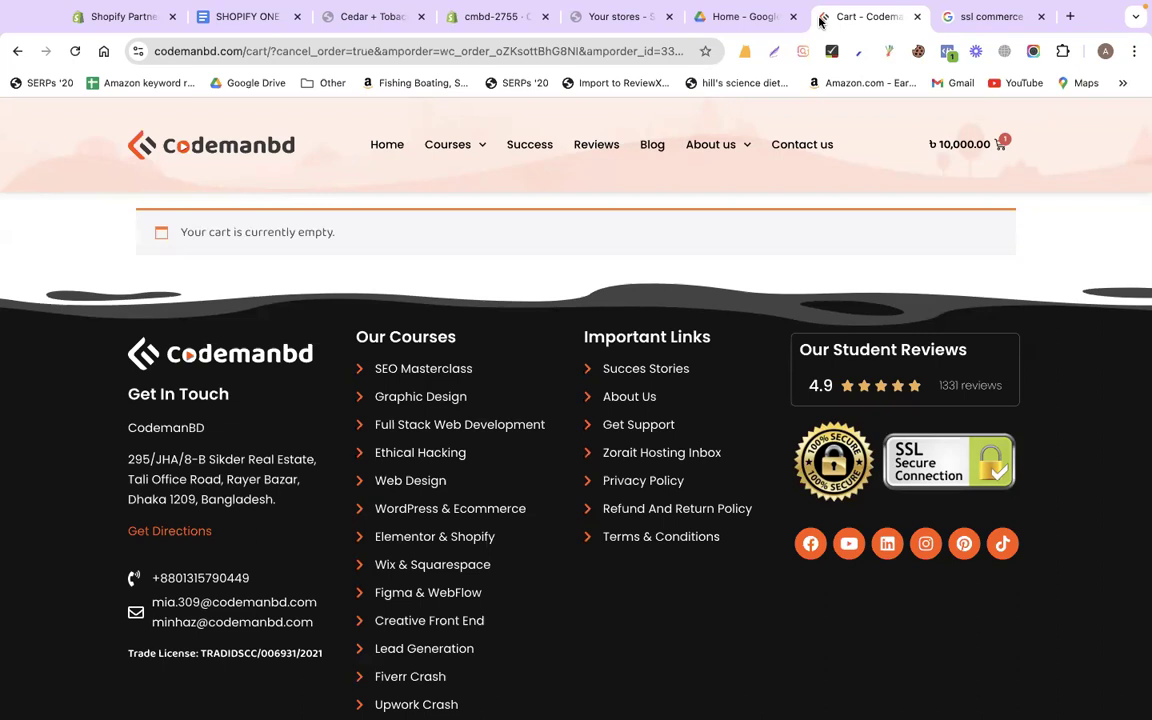
pyautogui.click(244, 19)
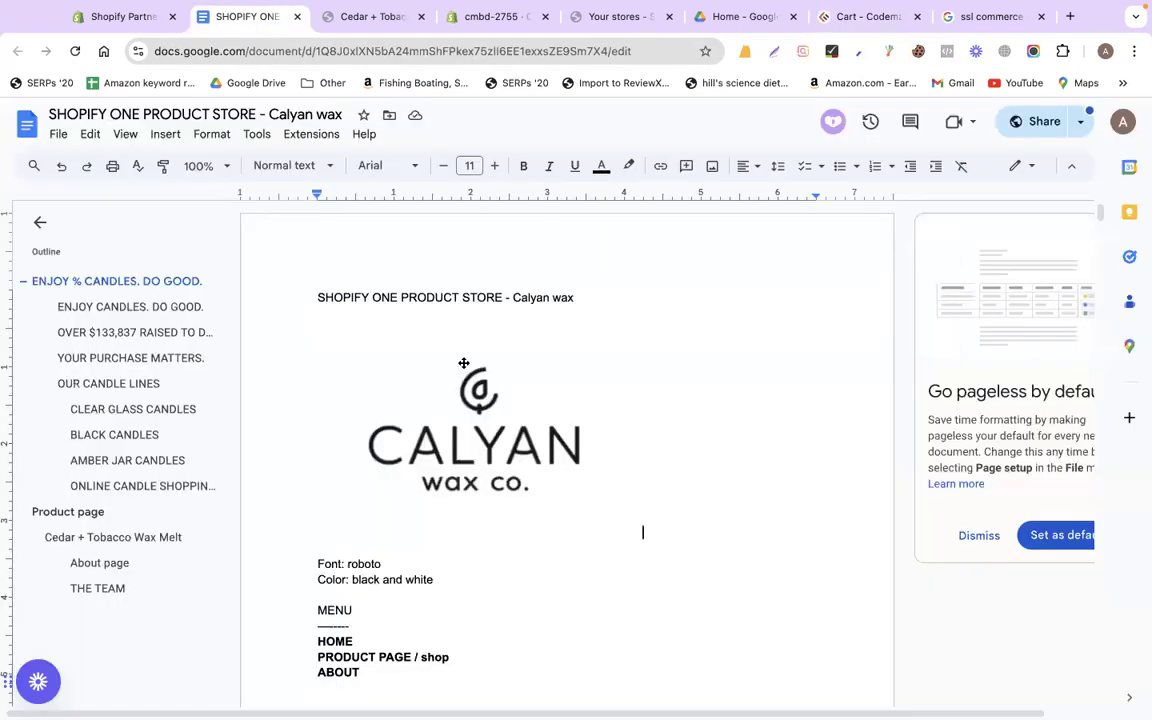
pyautogui.click(773, 51)
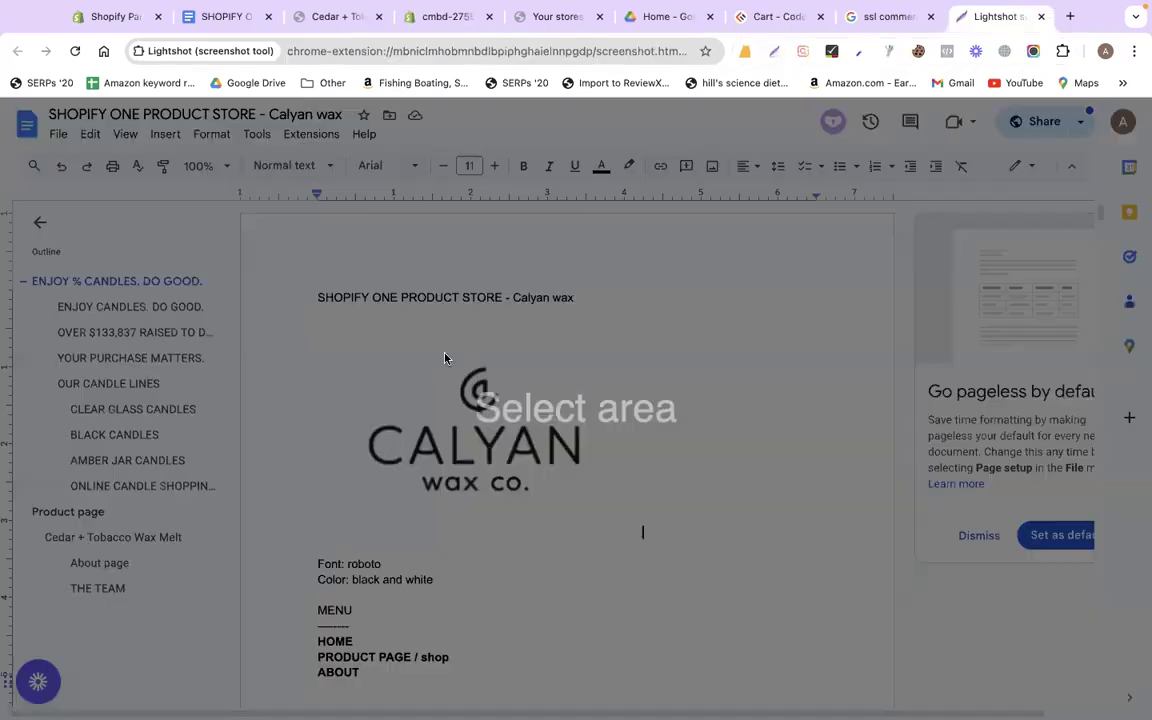
pyautogui.moveTo(446, 355); pyautogui.dragTo(514, 421)
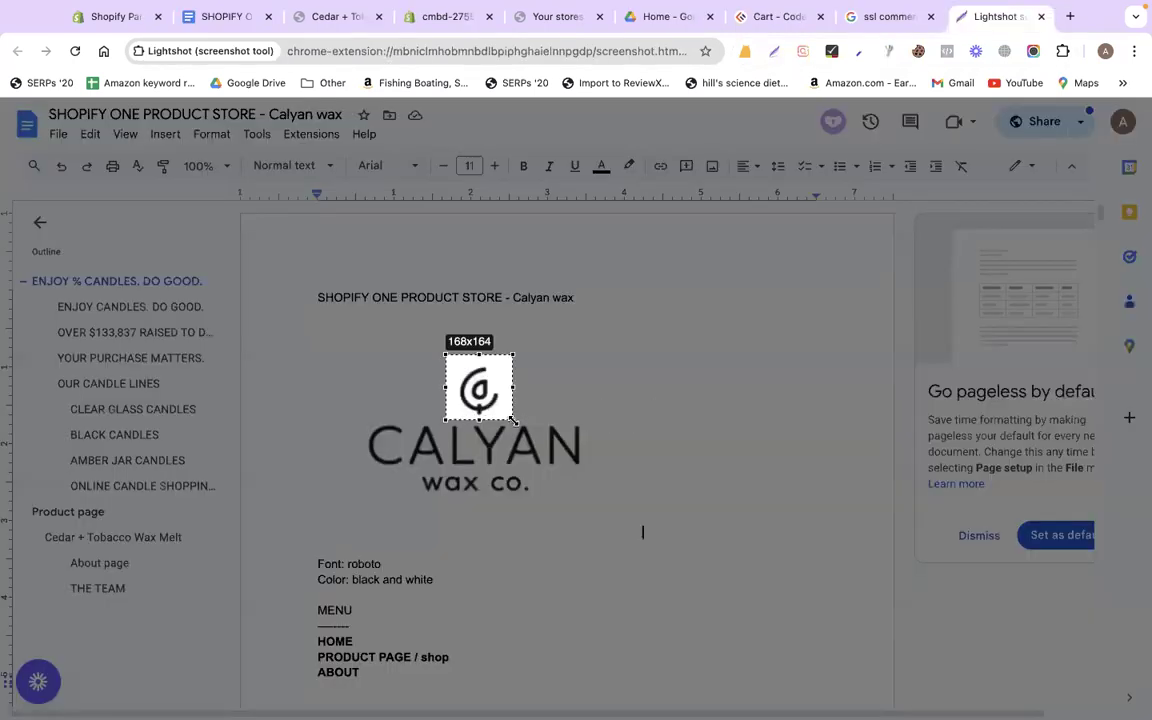
pyautogui.moveTo(479, 355); pyautogui.dragTo(450, 389)
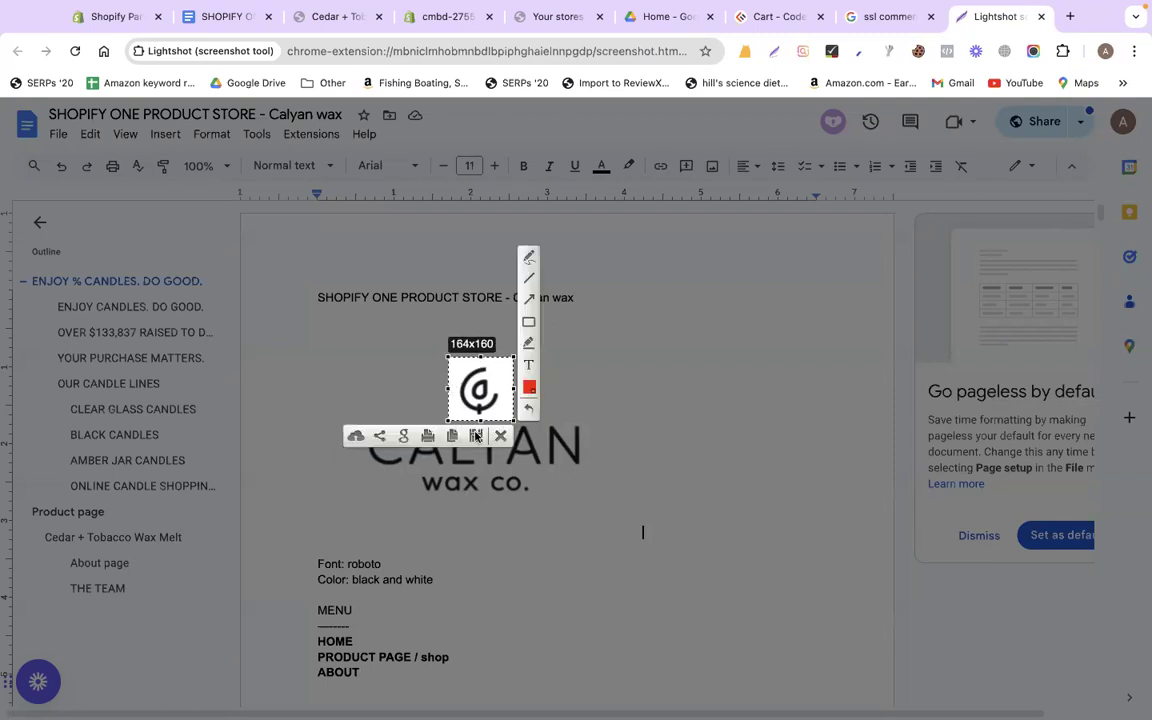
pyautogui.click(476, 437)
pyautogui.write('fav')
pyautogui.press('Return')
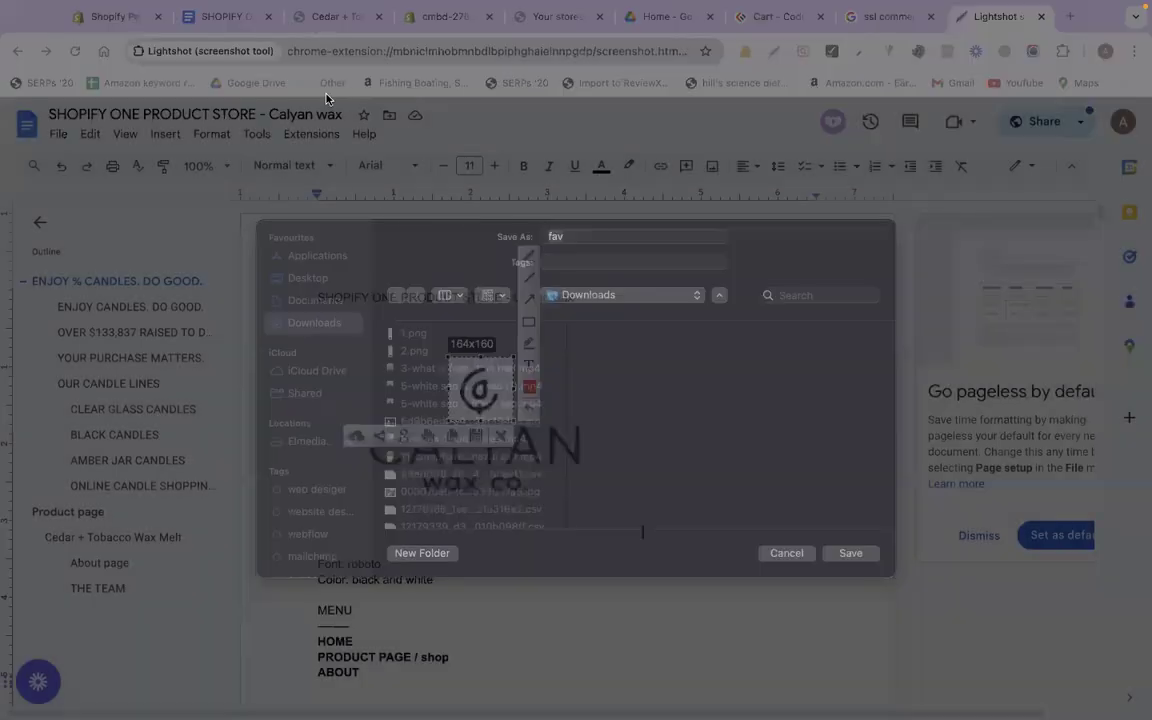
pyautogui.click(464, 26)
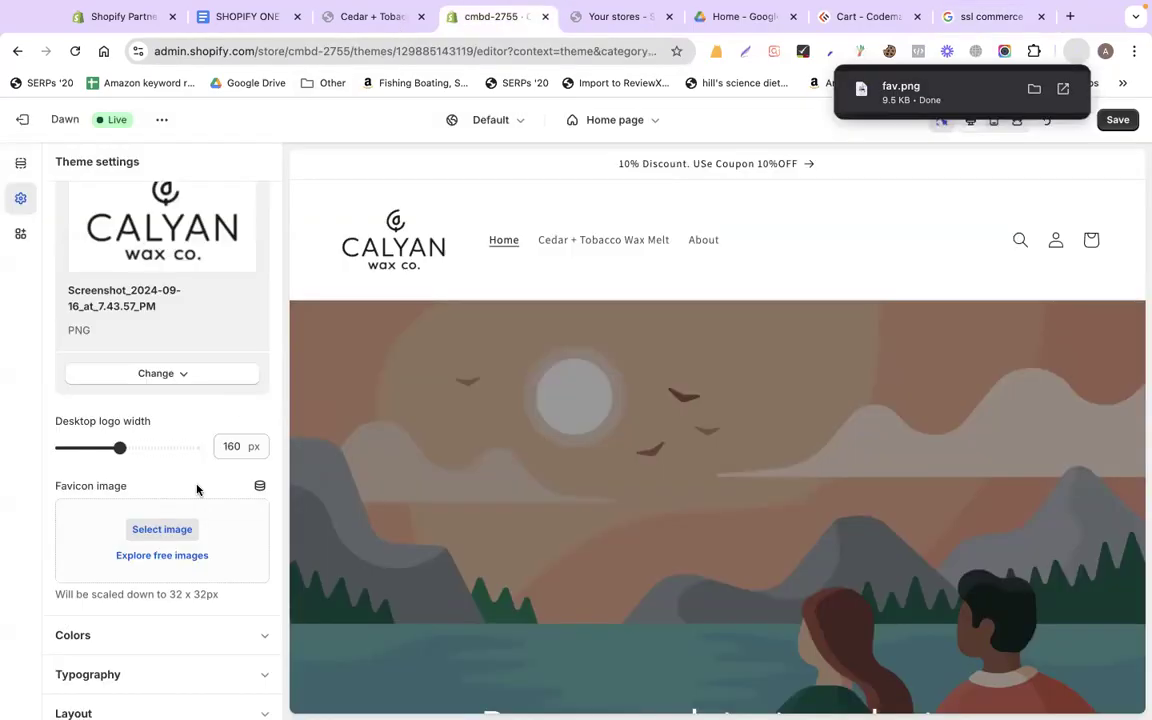
# Upload fav.png from Downloads and set it as the theme's favicon image
pyautogui.click(172, 529)
pyautogui.click(573, 315)
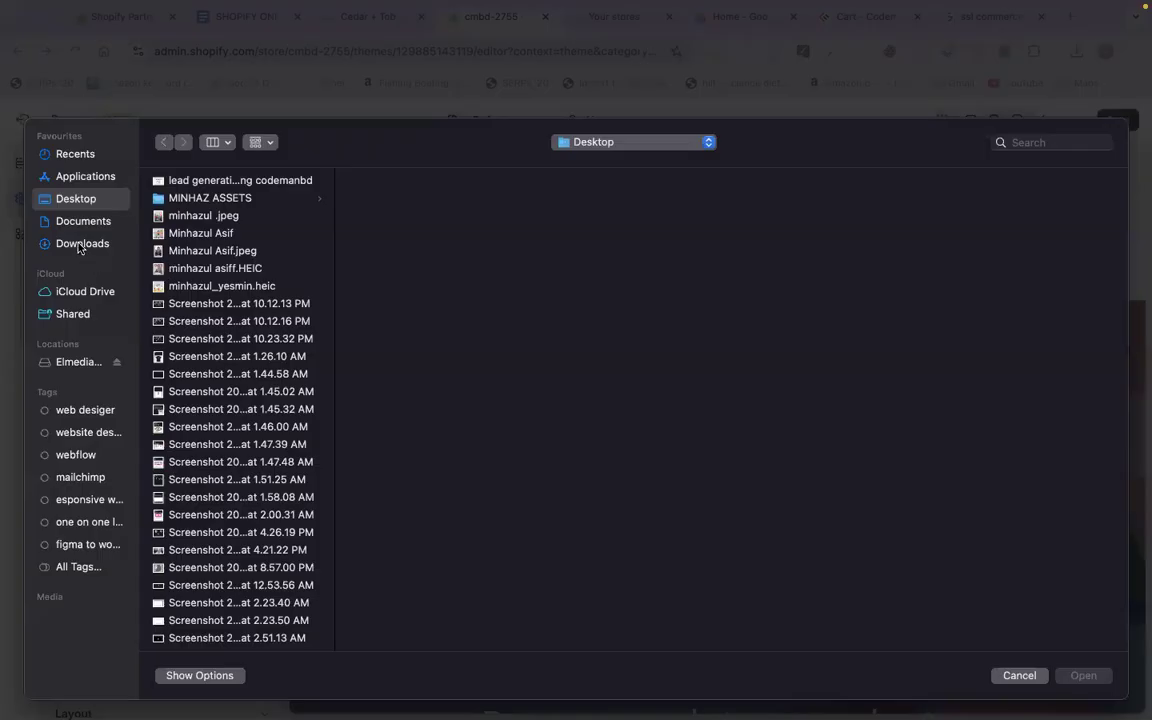
pyautogui.click(78, 246)
pyautogui.press('Return')
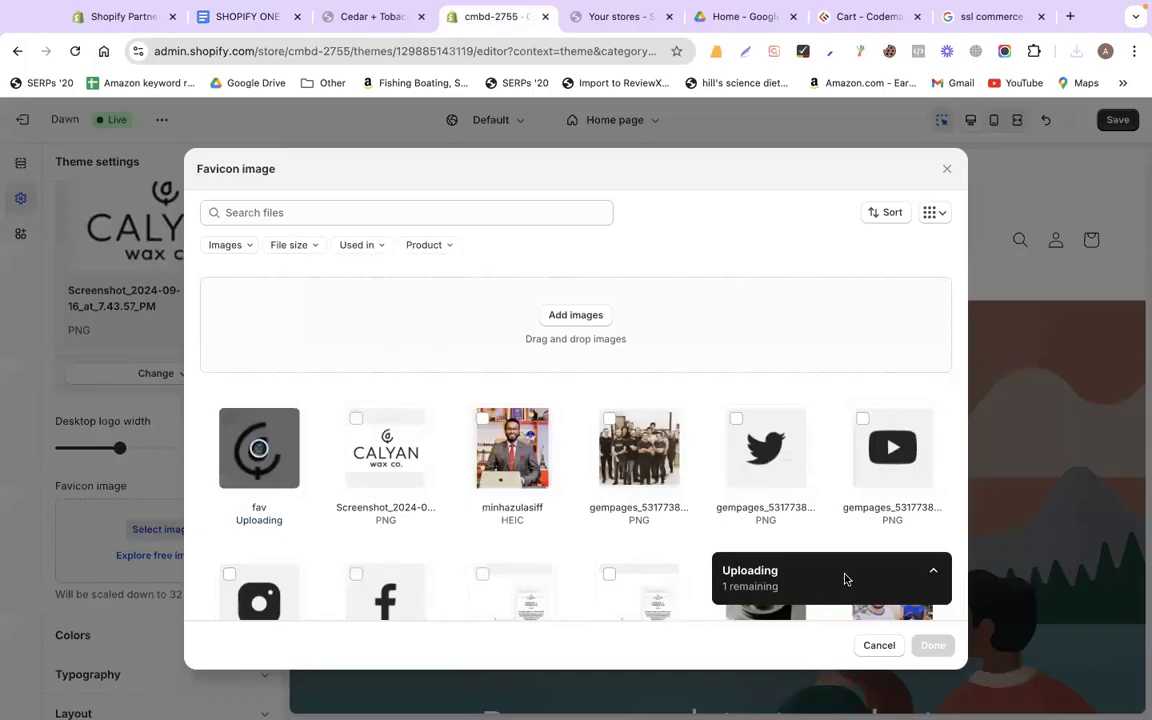
pyautogui.click(946, 654)
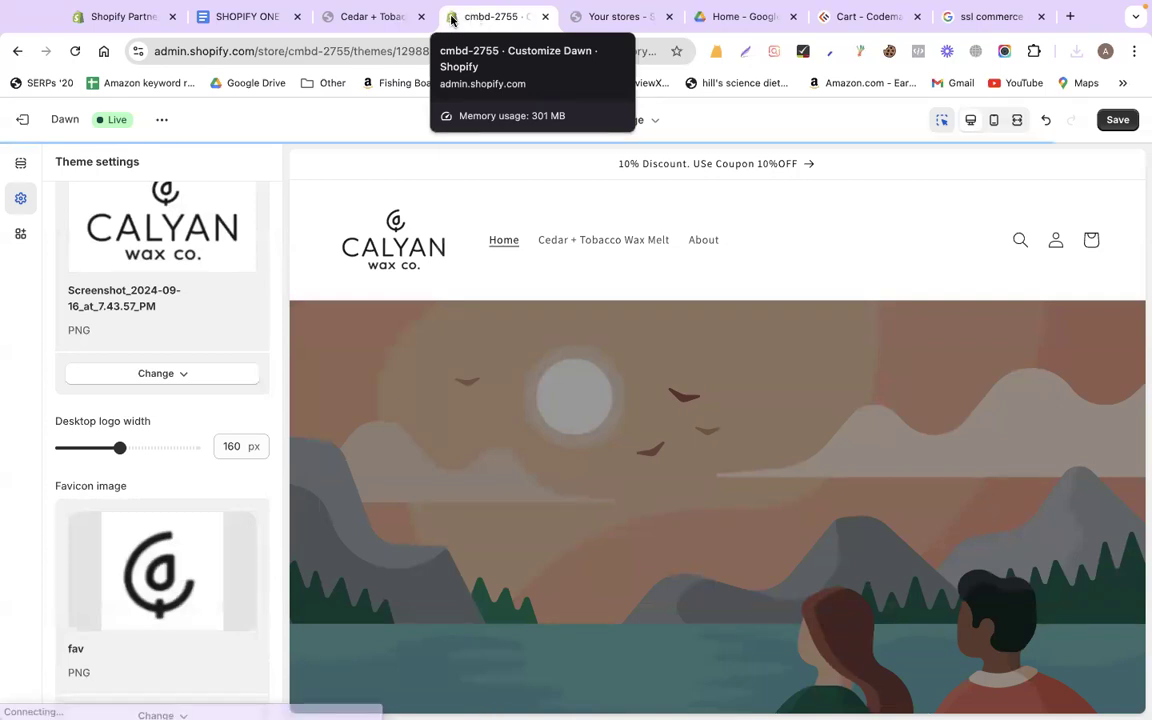
# Review the theme's colour schemes, then switch to the Codemanbd cart tab
pyautogui.scroll(-3, 199, 463)
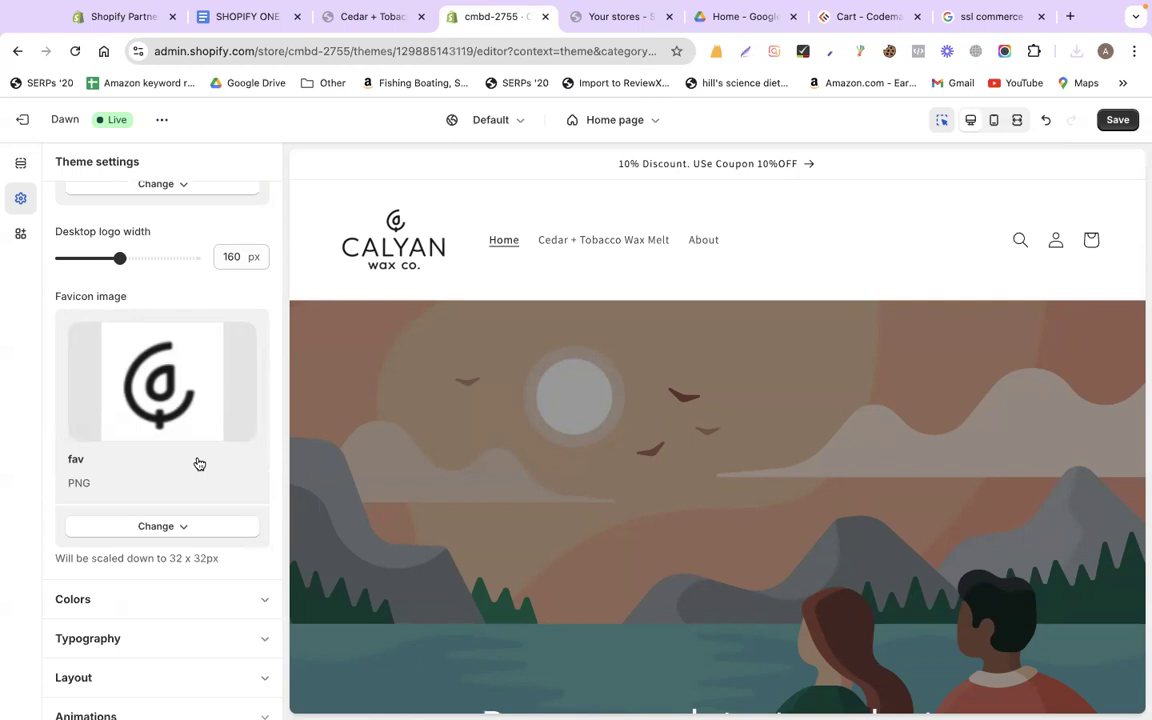
pyautogui.scroll(-2, 199, 463)
pyautogui.scroll(-5, 175, 435)
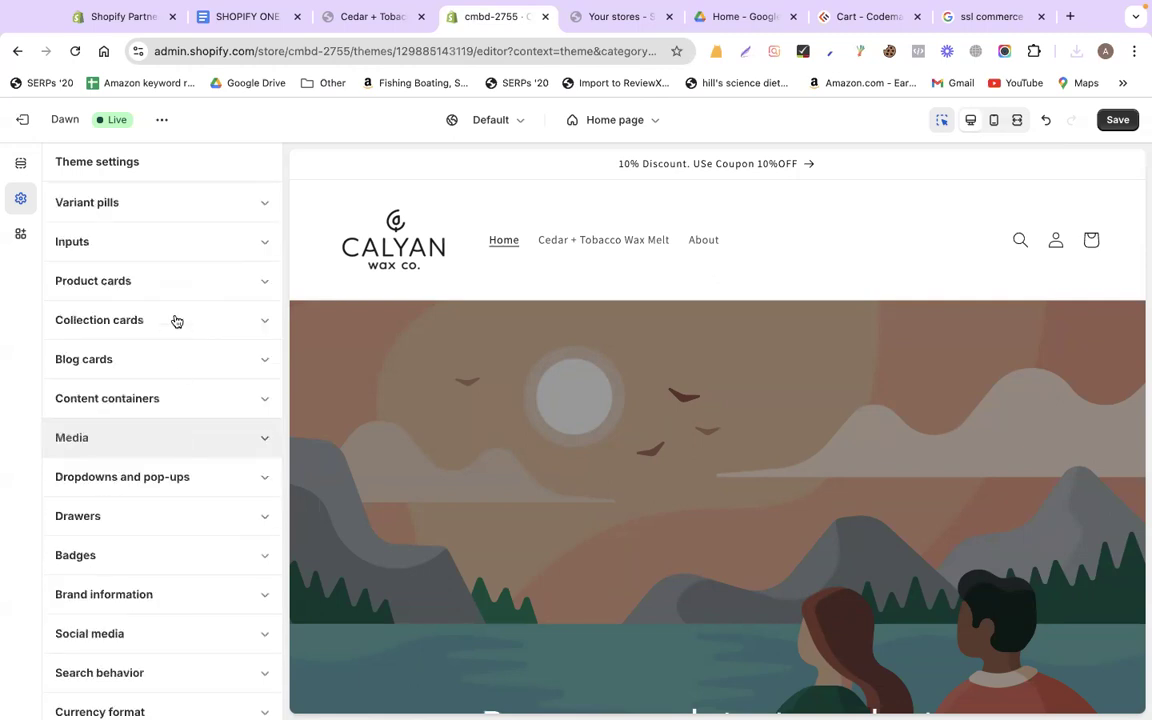
pyautogui.scroll(5, 176, 320)
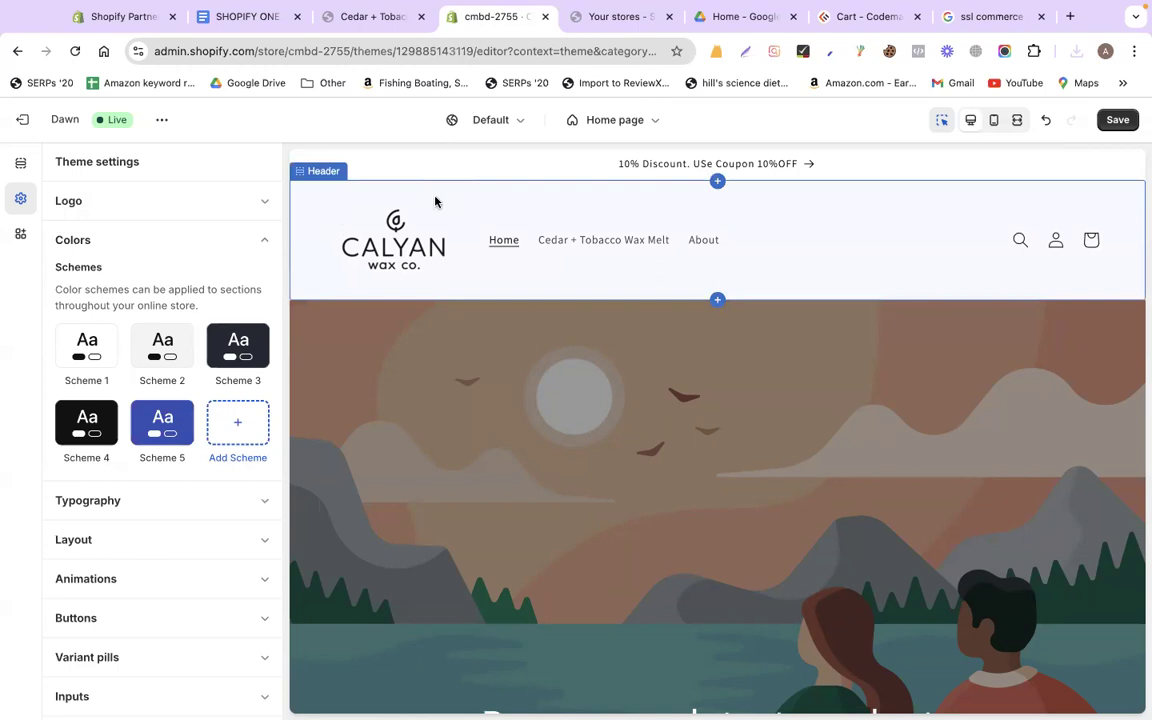
pyautogui.click(868, 16)
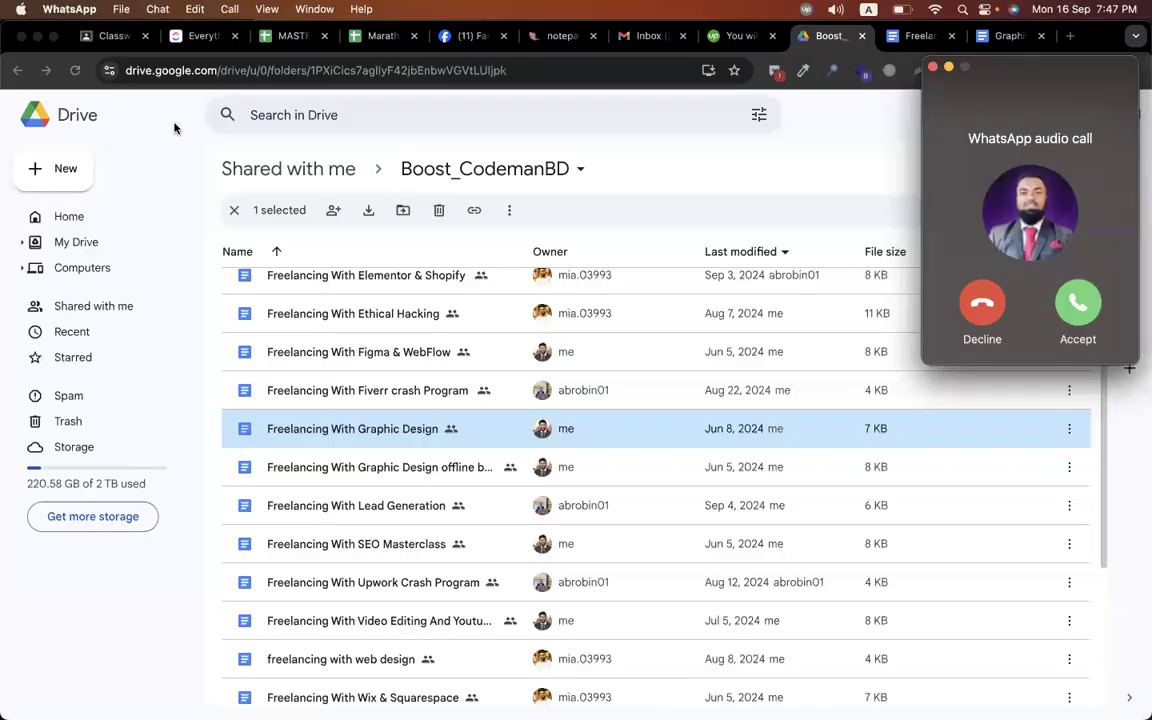
# Decline the incoming WhatsApp call and return to the cmbd-2755 theme editor tab
pyautogui.click(975, 313)
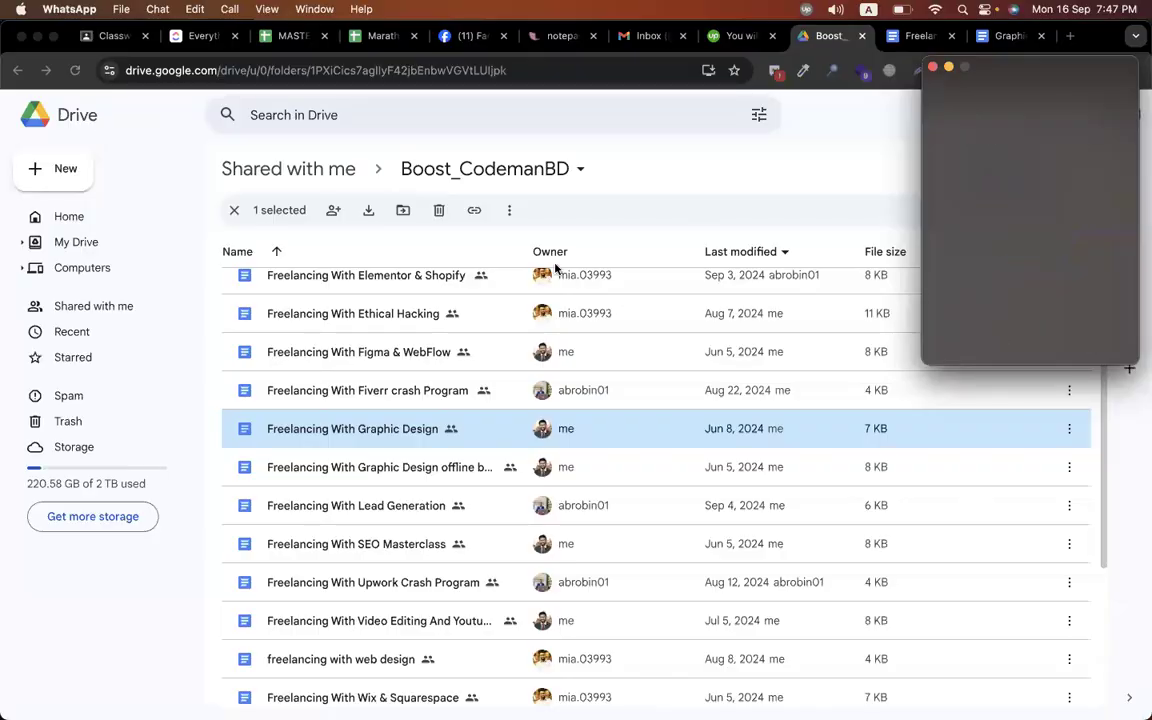
pyautogui.click(100, 438)
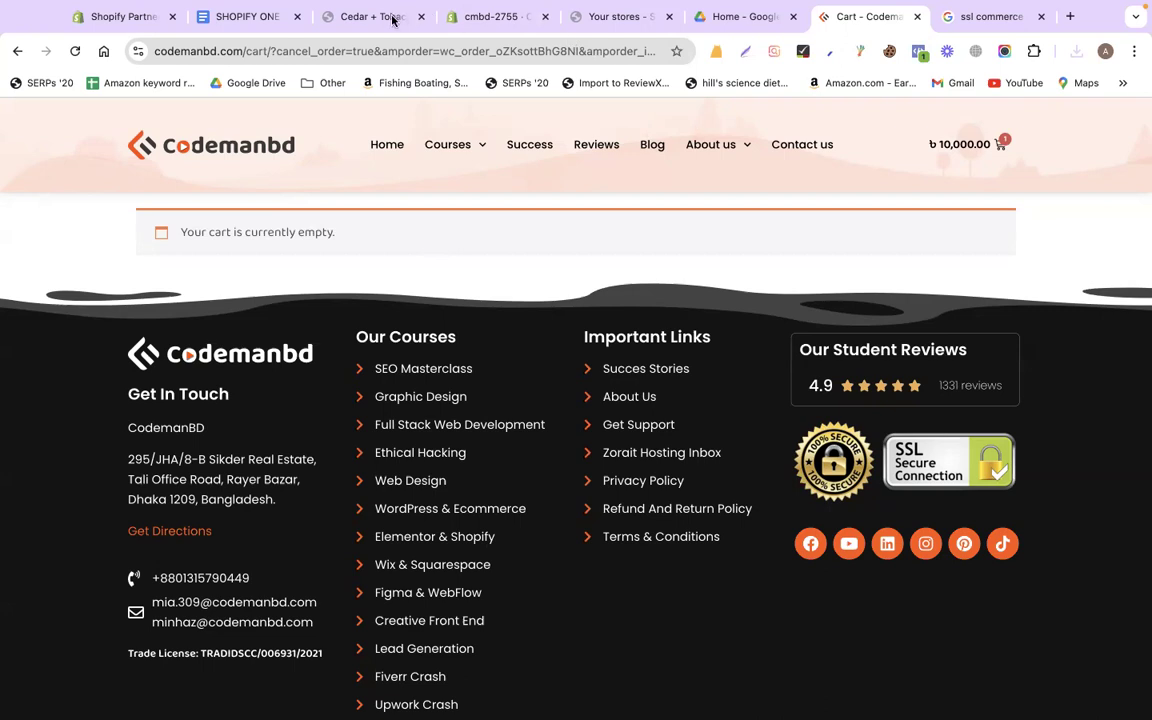
pyautogui.click(393, 18)
pyautogui.click(505, 17)
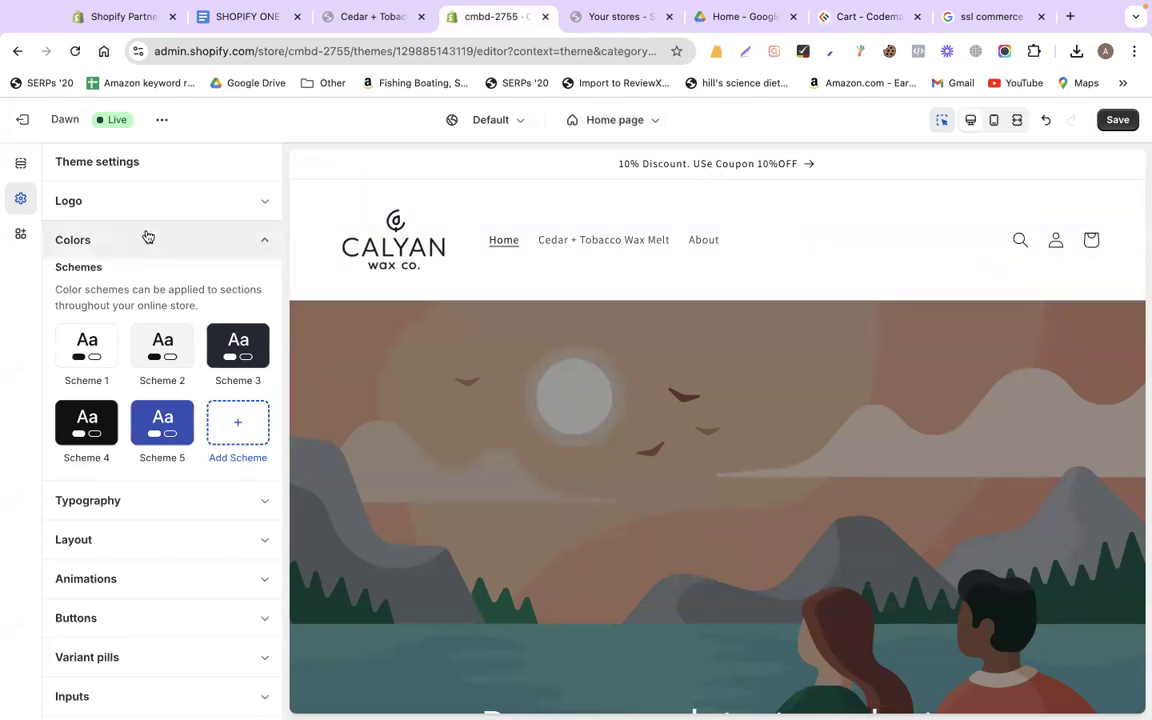
# Inspect Scheme 3's colours, then save the Dawn theme changes
pyautogui.click(240, 345)
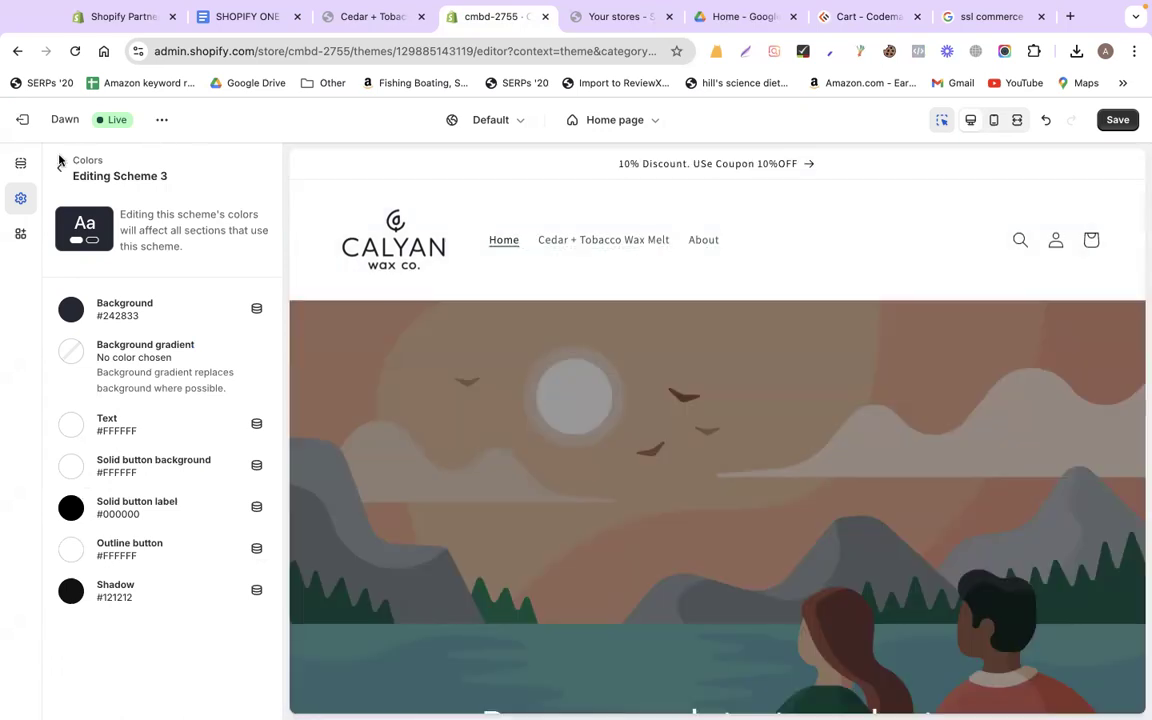
pyautogui.click(59, 162)
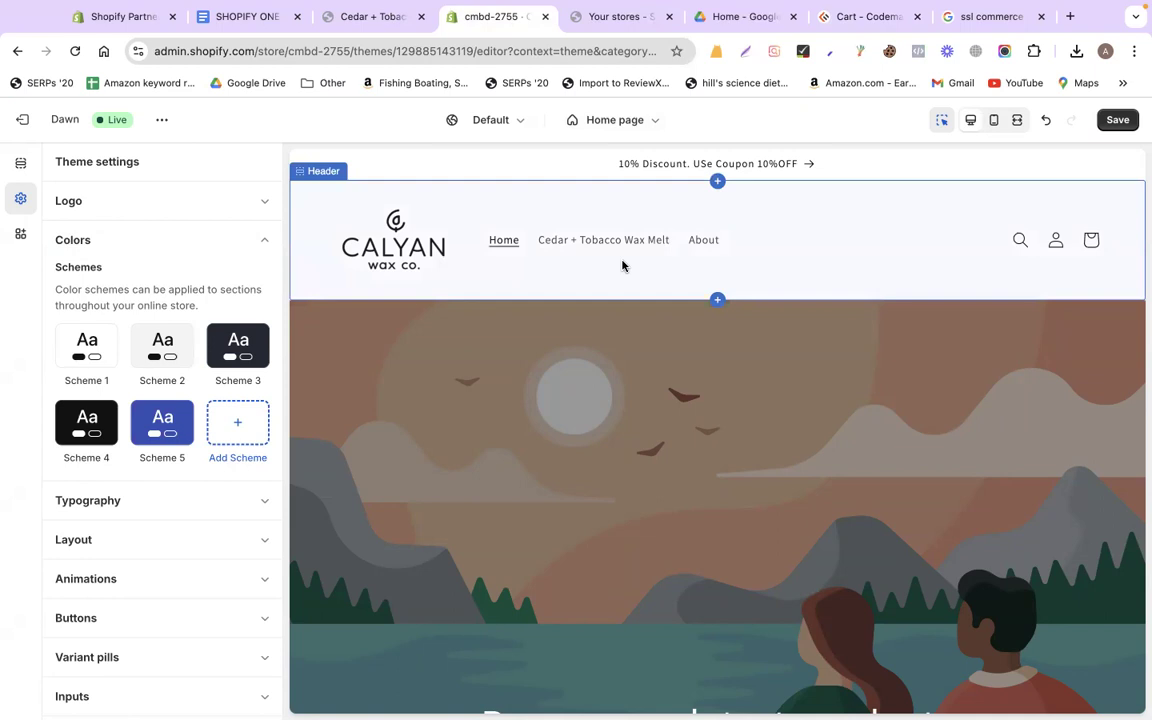
pyautogui.click(1119, 121)
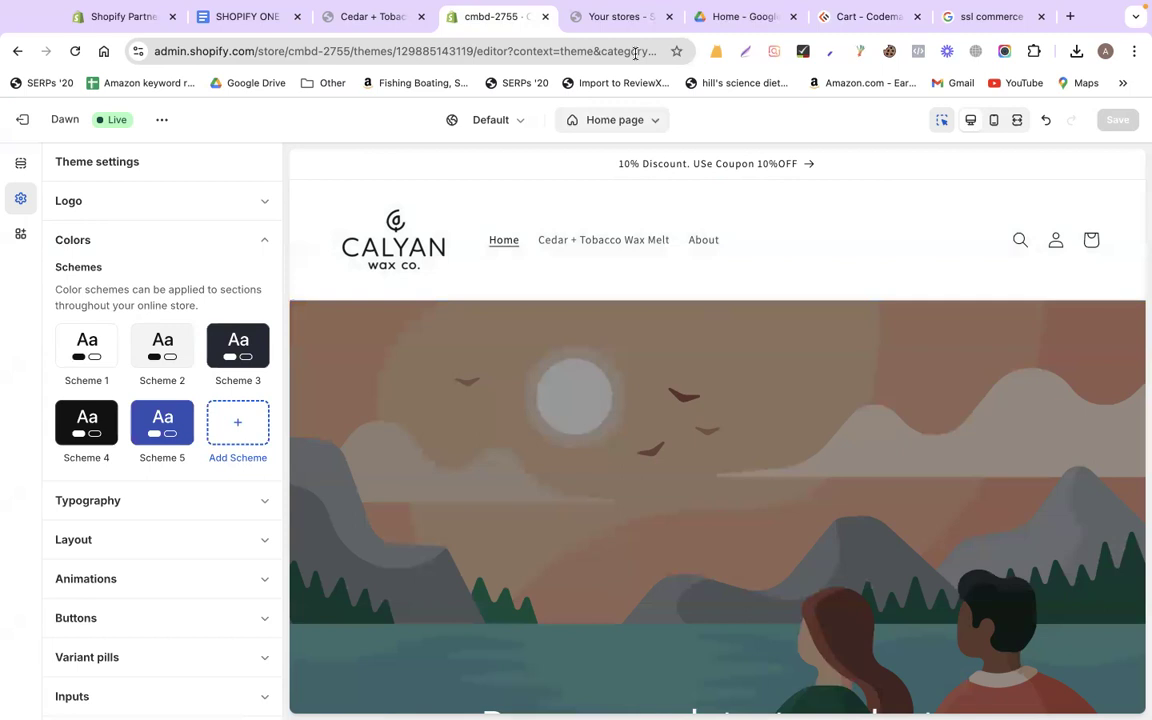
# Copy the web address of the SHOPIFY ONE Google Doc
pyautogui.click(617, 18)
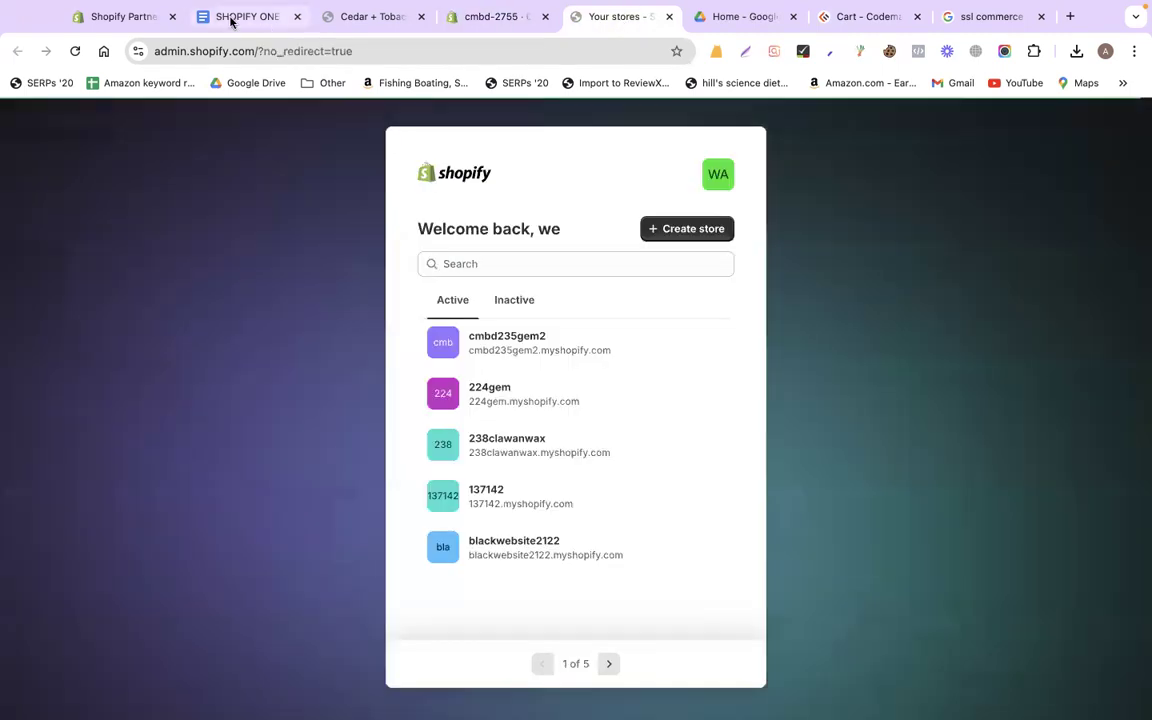
pyautogui.click(240, 17)
pyautogui.rightClick(280, 51)
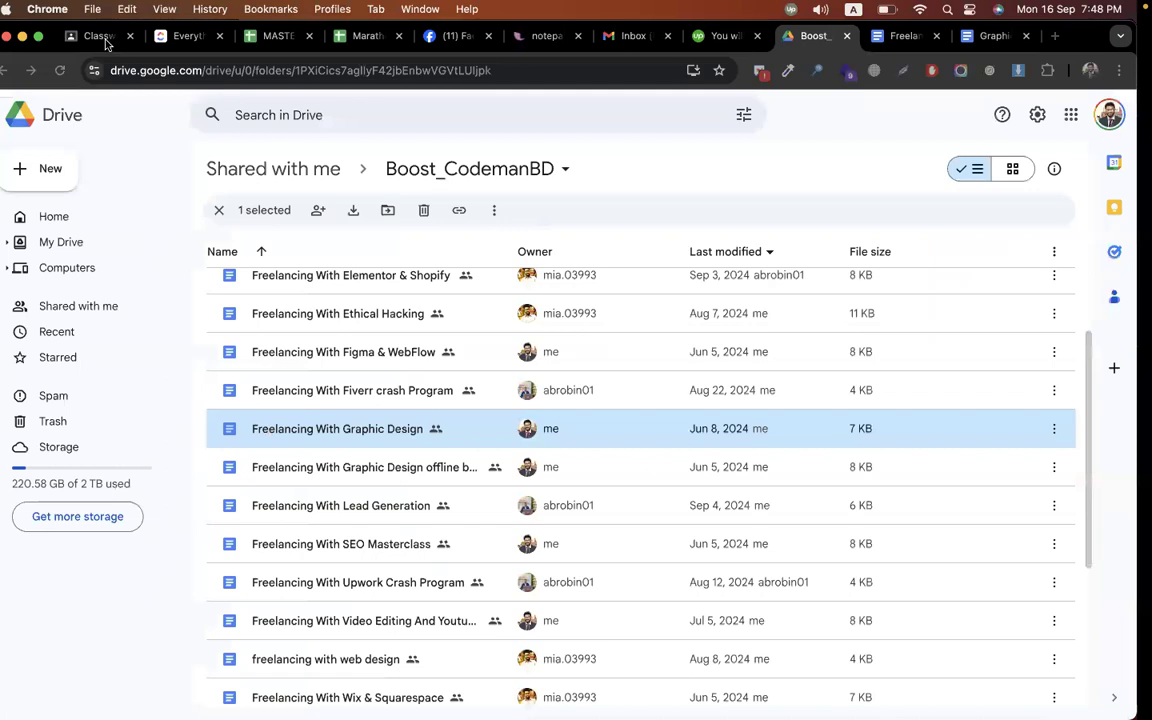
# Add the topic 'Episode-16(Shopify Gempages Builder - Product + About Pages)' to CMBD-275 Classwork
pyautogui.click(100, 36)
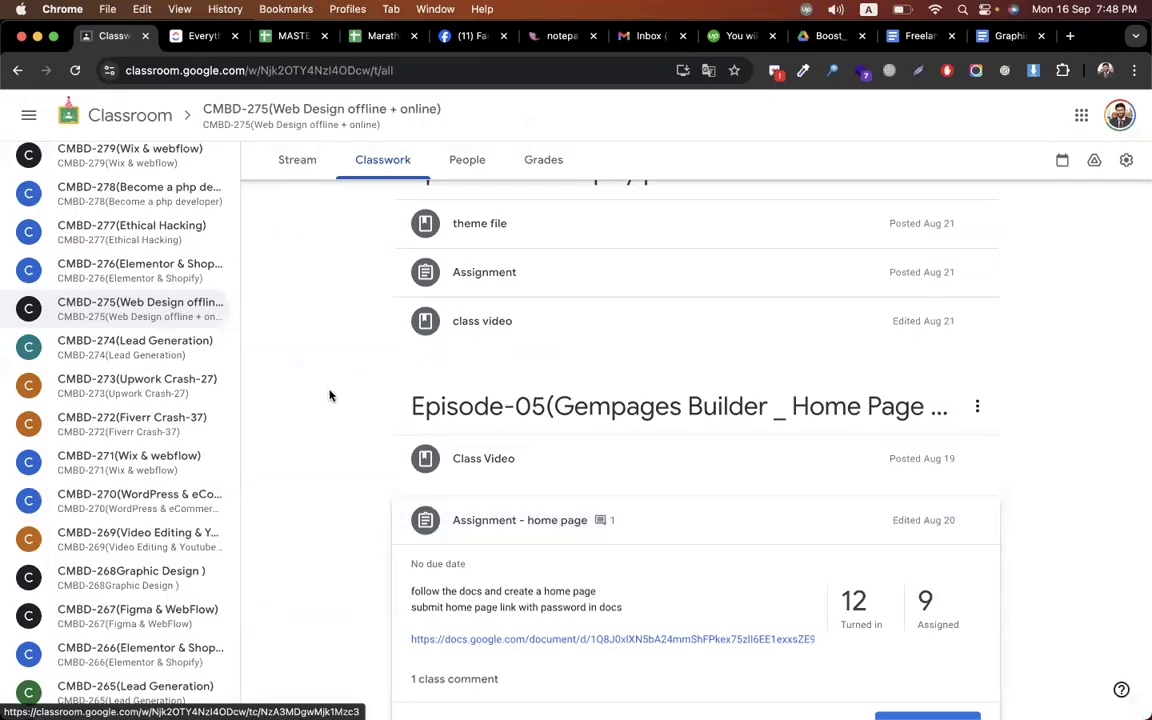
pyautogui.scroll(15, 330, 395)
pyautogui.scroll(3, 330, 395)
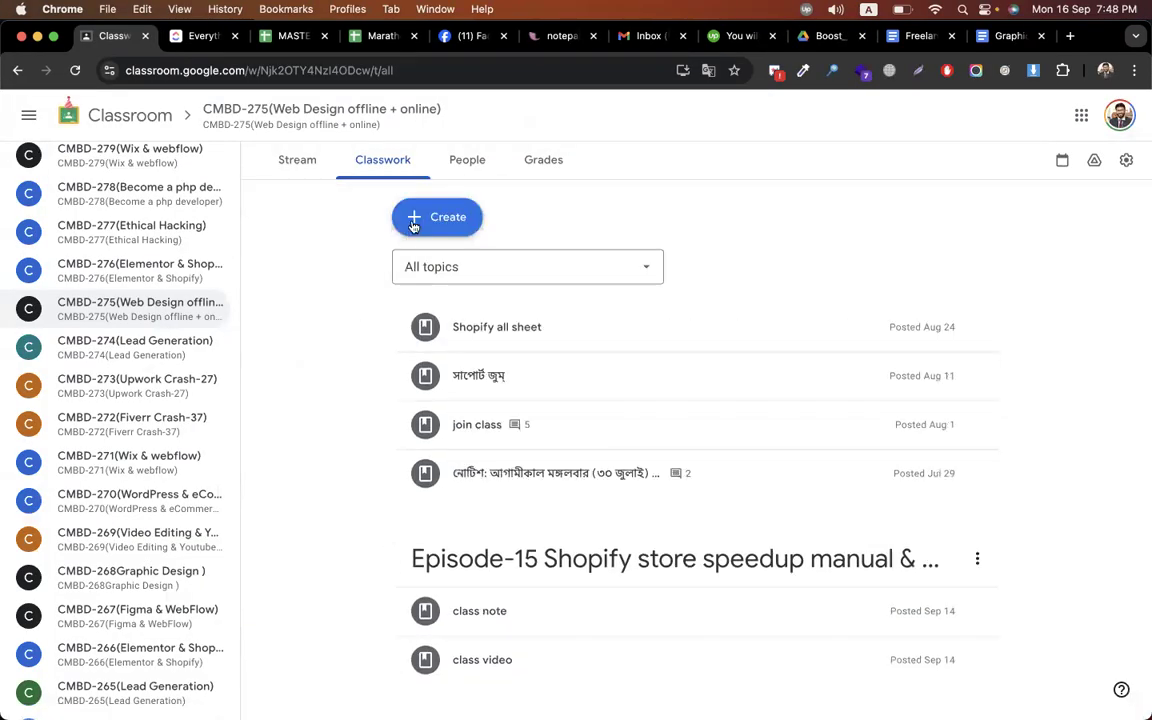
pyautogui.click(410, 215)
pyautogui.click(497, 453)
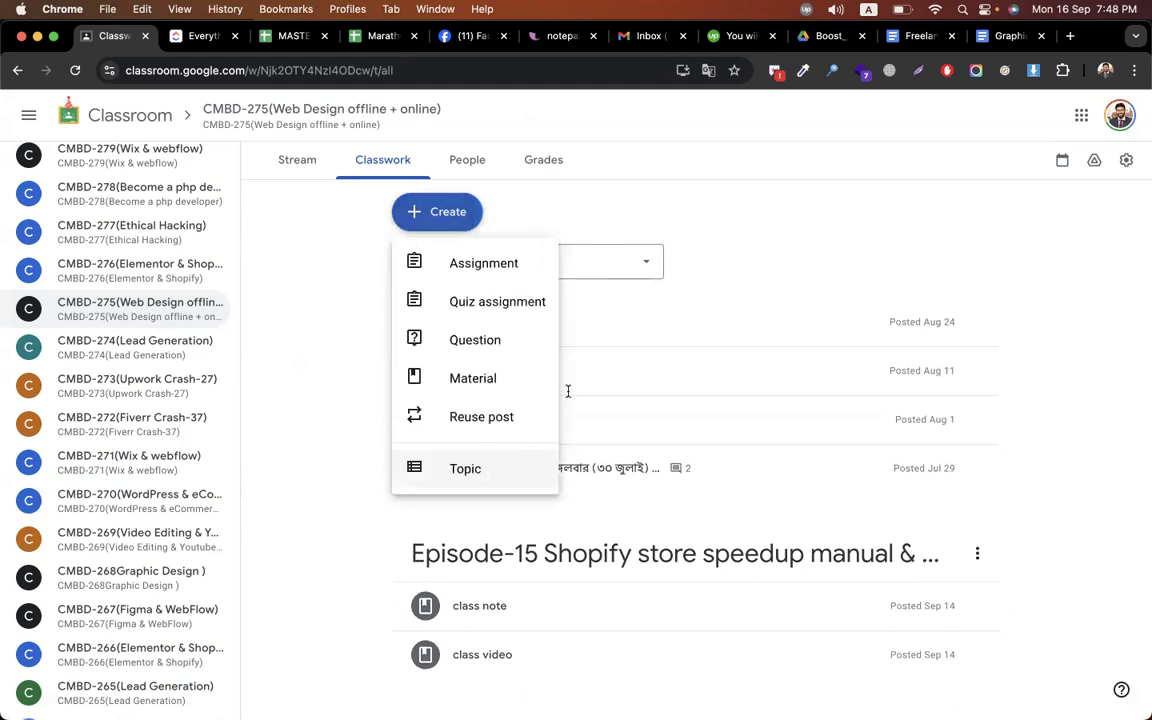
pyautogui.write('Episode-16')
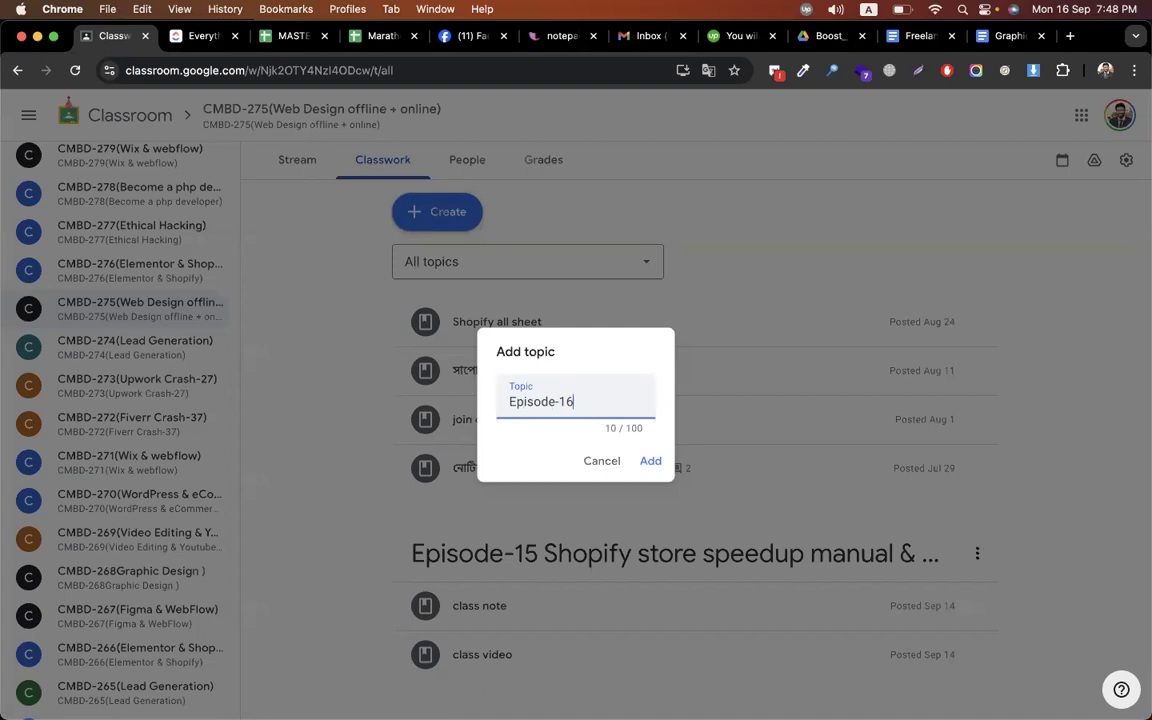
pyautogui.write('(Shopify Gempages')
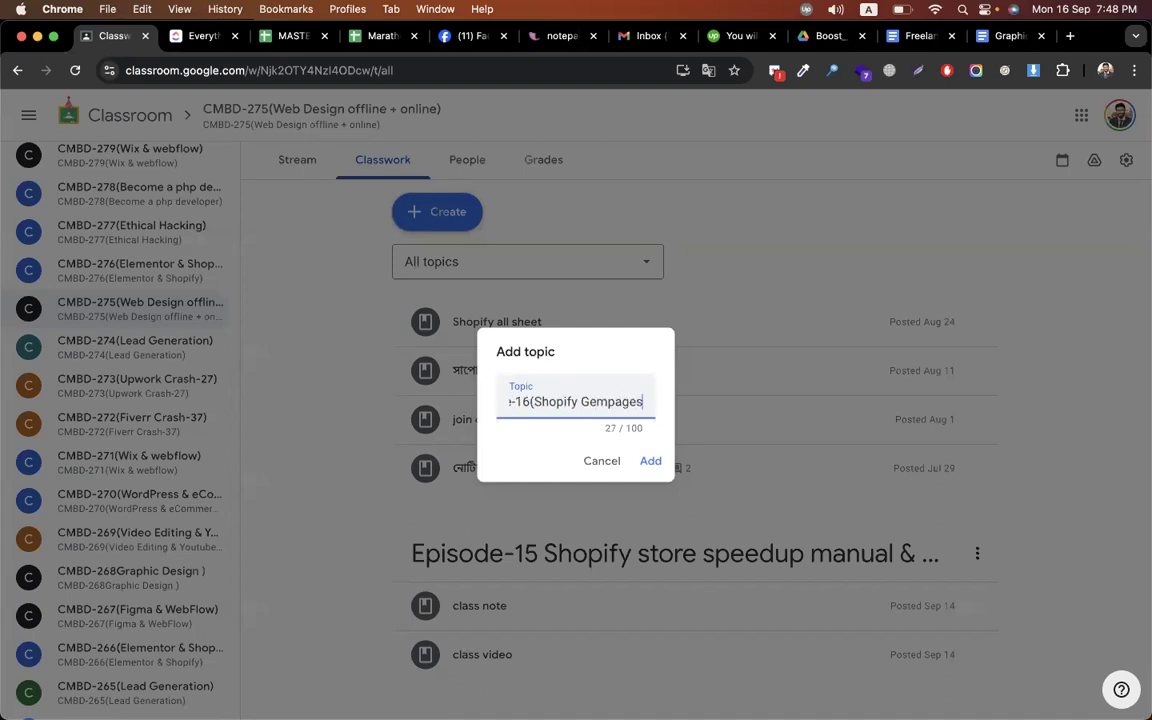
pyautogui.write(' Builder - ')
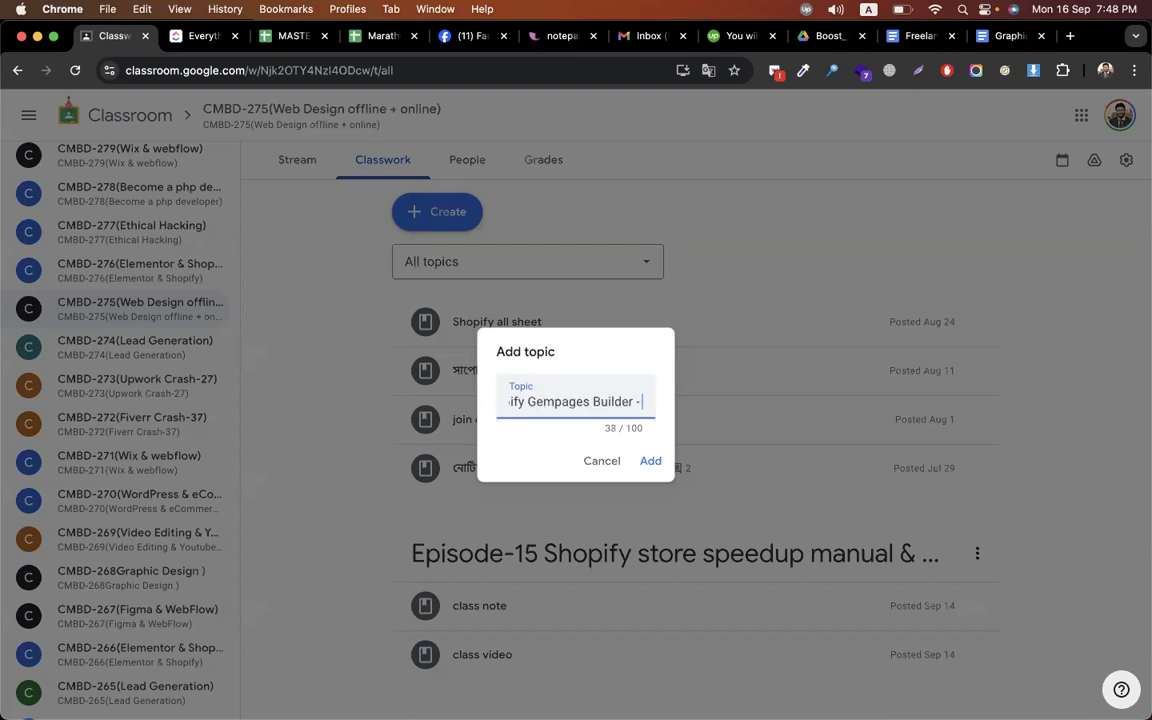
pyautogui.write('Profu')
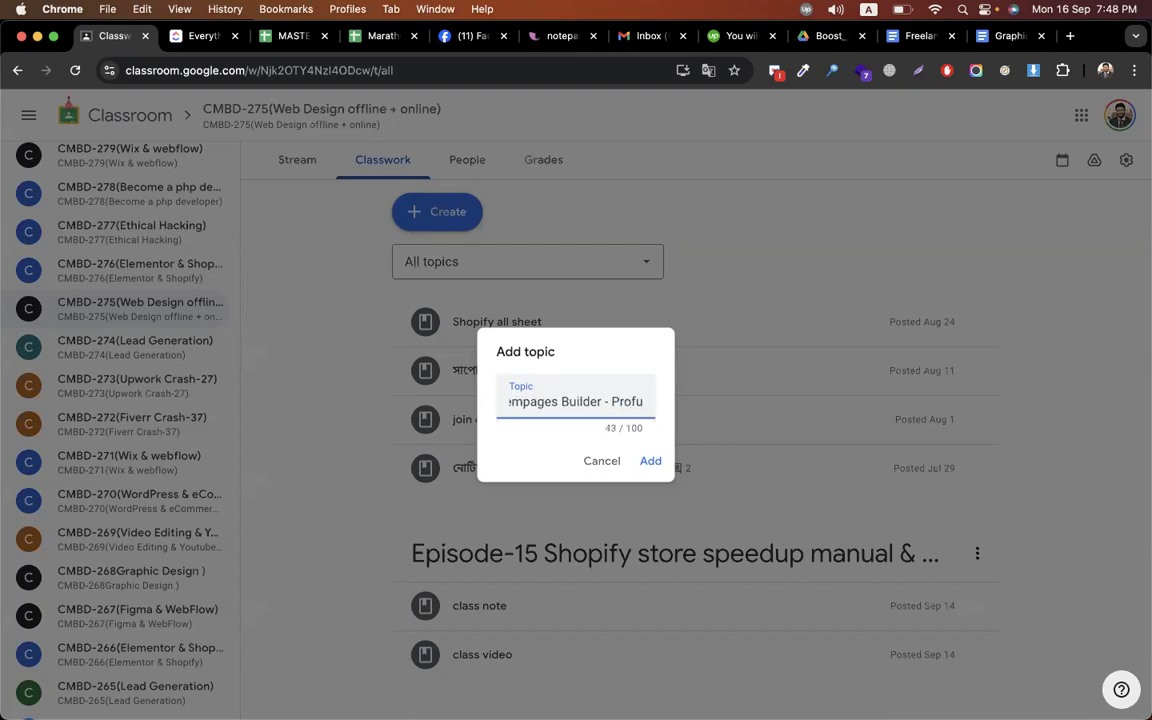
pyautogui.press('BackSpace')
pyautogui.press('BackSpace')
pyautogui.write('duct +')
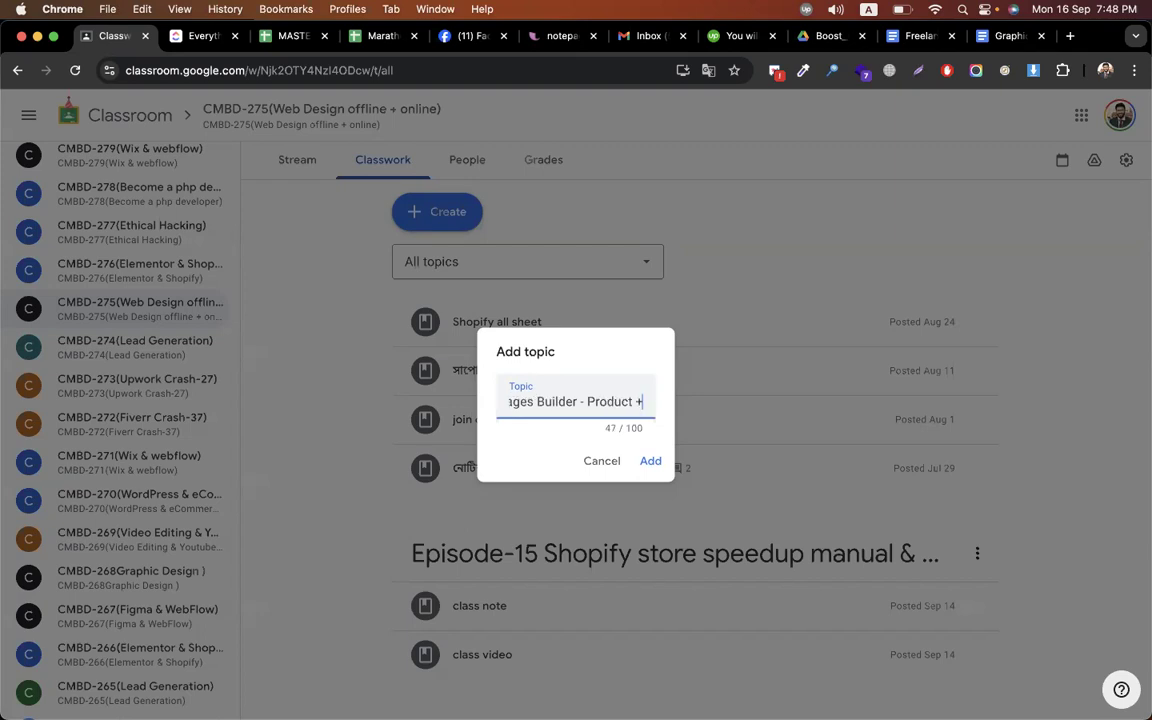
pyautogui.write(' About (a')
pyautogui.press('BackSpace')
pyautogui.press('BackSpace')
pyautogui.write('Pag')
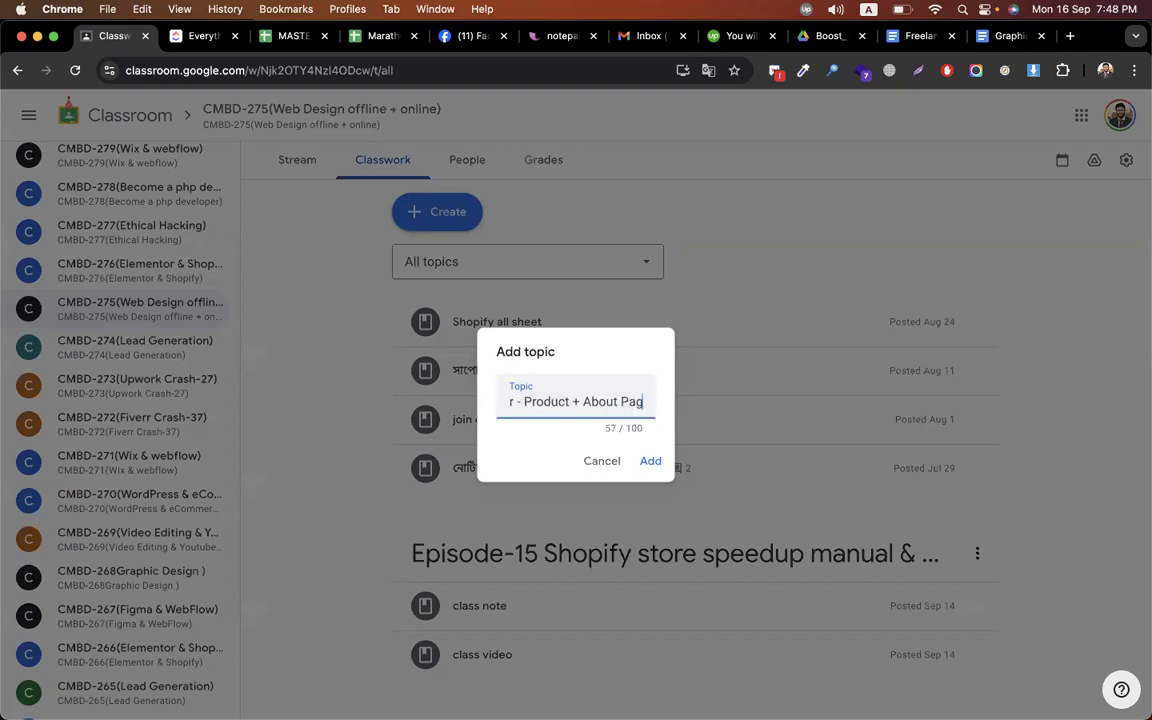
pyautogui.write('es)')
pyautogui.press('Return')
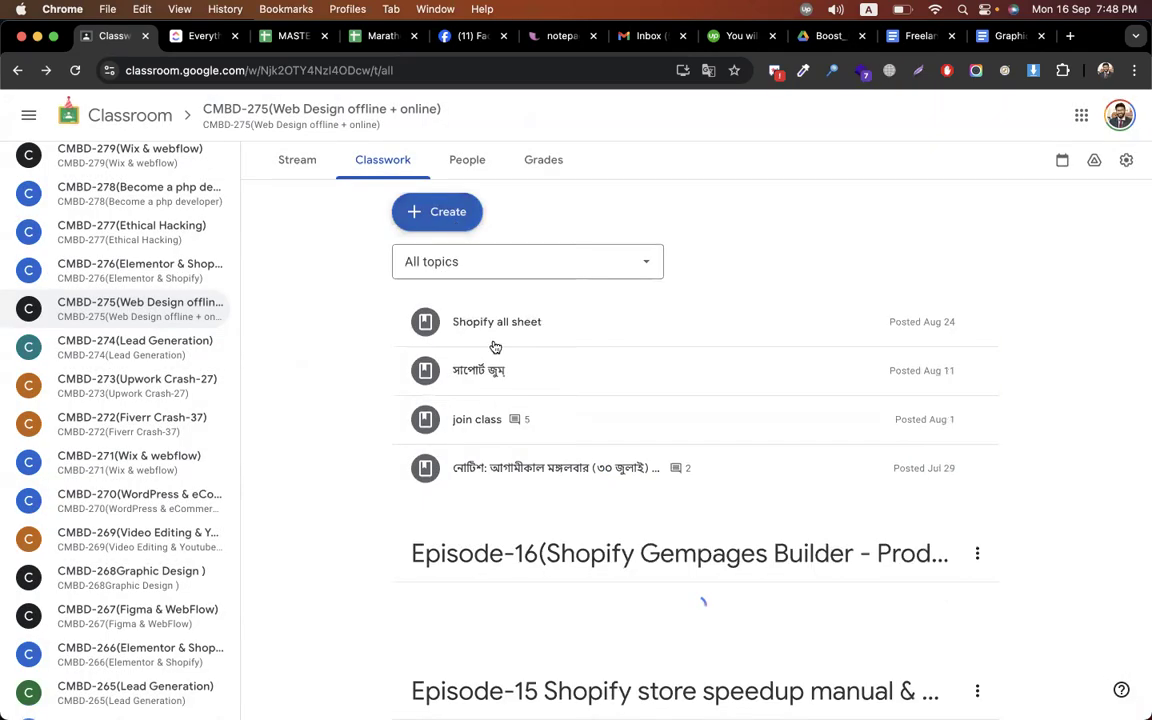
pyautogui.click(414, 218)
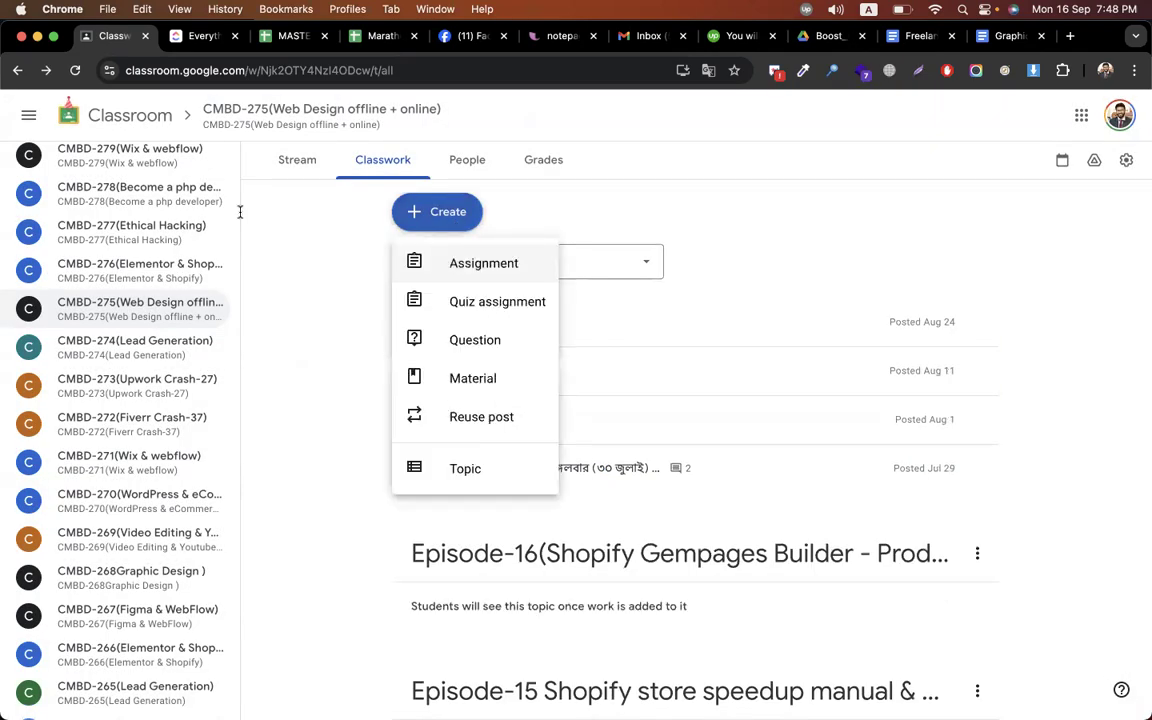
# Start an assignment titled 'Assignment -' with instructions 'Complete the product and about page for the website' plus the doc link
pyautogui.click(484, 263)
pyautogui.write('Assignment -')
pyautogui.click(103, 296)
pyautogui.write('C')
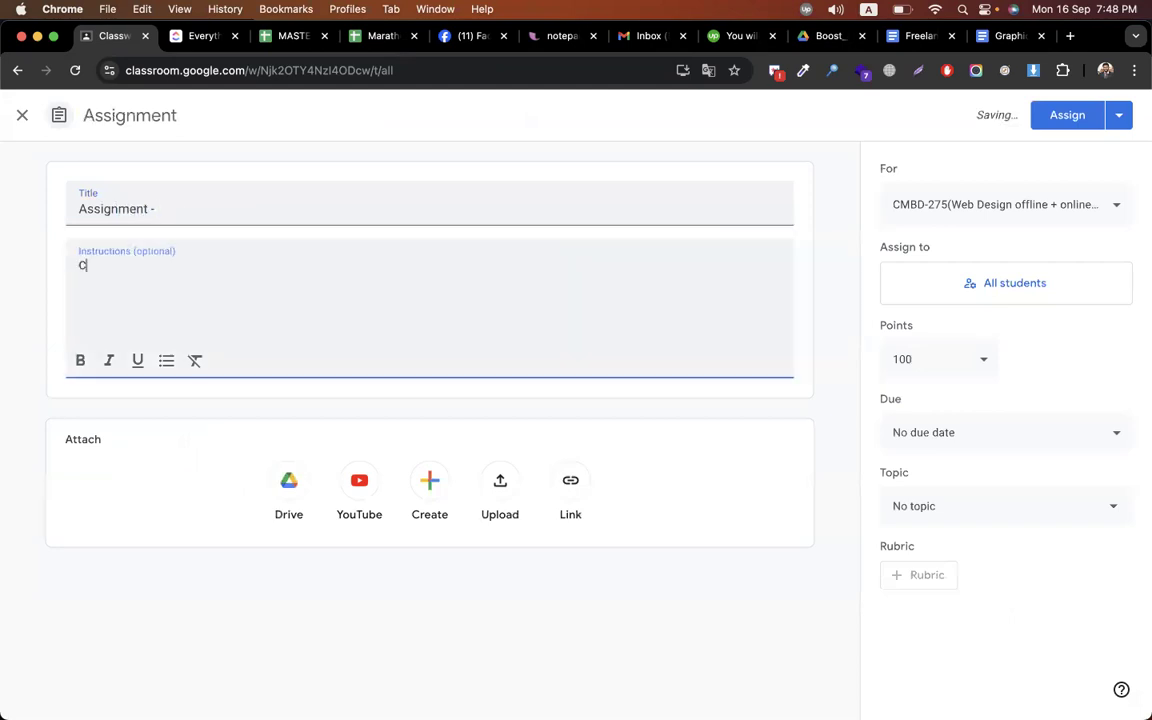
pyautogui.write('omplete the profuct abn')
pyautogui.press('BackSpace')
pyautogui.press('BackSpace')
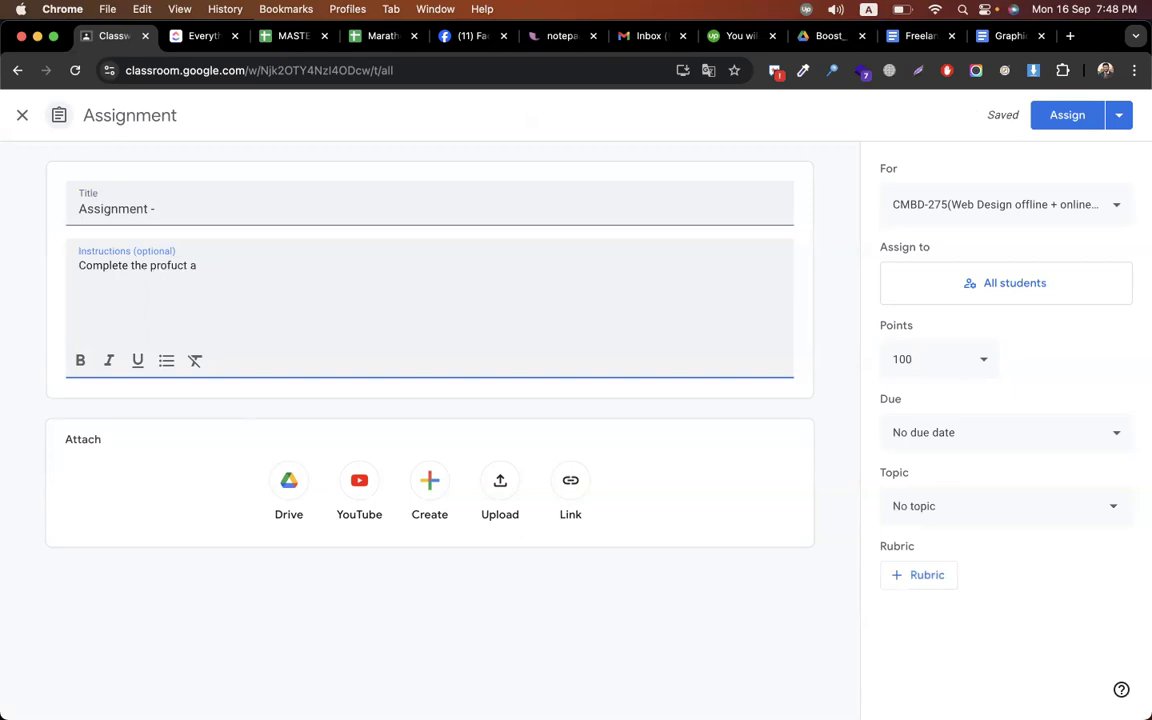
pyautogui.press('BackSpace')
pyautogui.press('BackSpace')
pyautogui.press('BackSpace')
pyautogui.press('BackSpace')
pyautogui.press('BackSpace')
pyautogui.press('BackSpace')
pyautogui.write('duct and about')
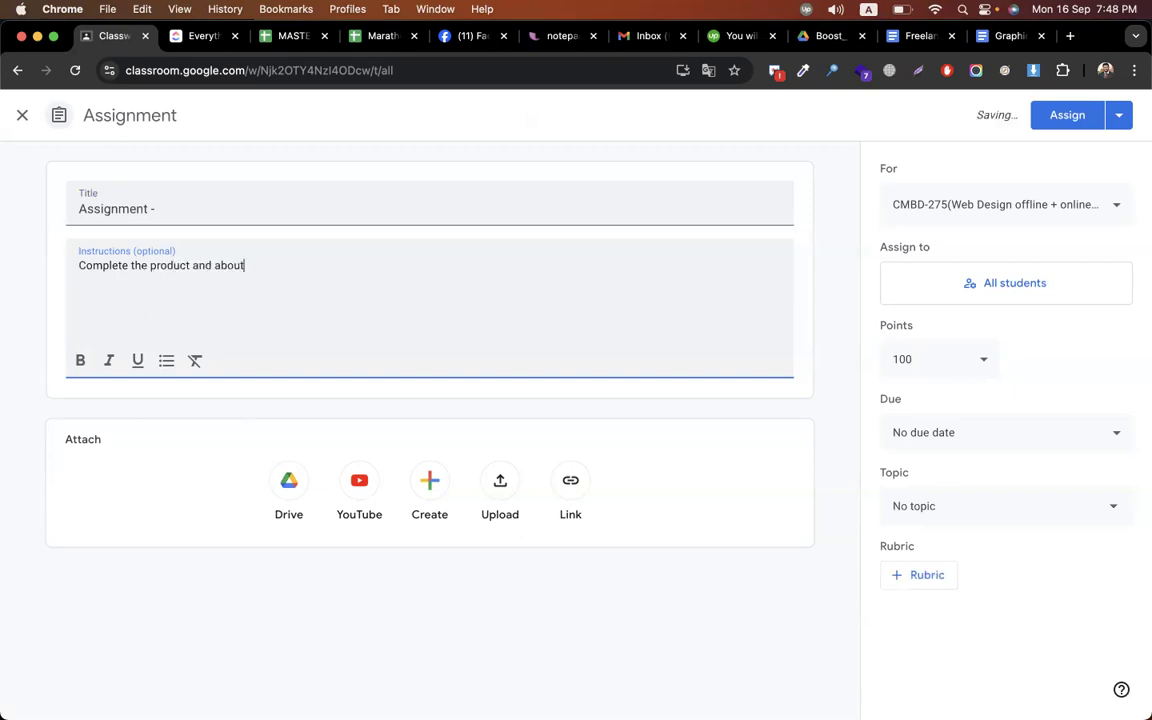
pyautogui.write(' page for the webs')
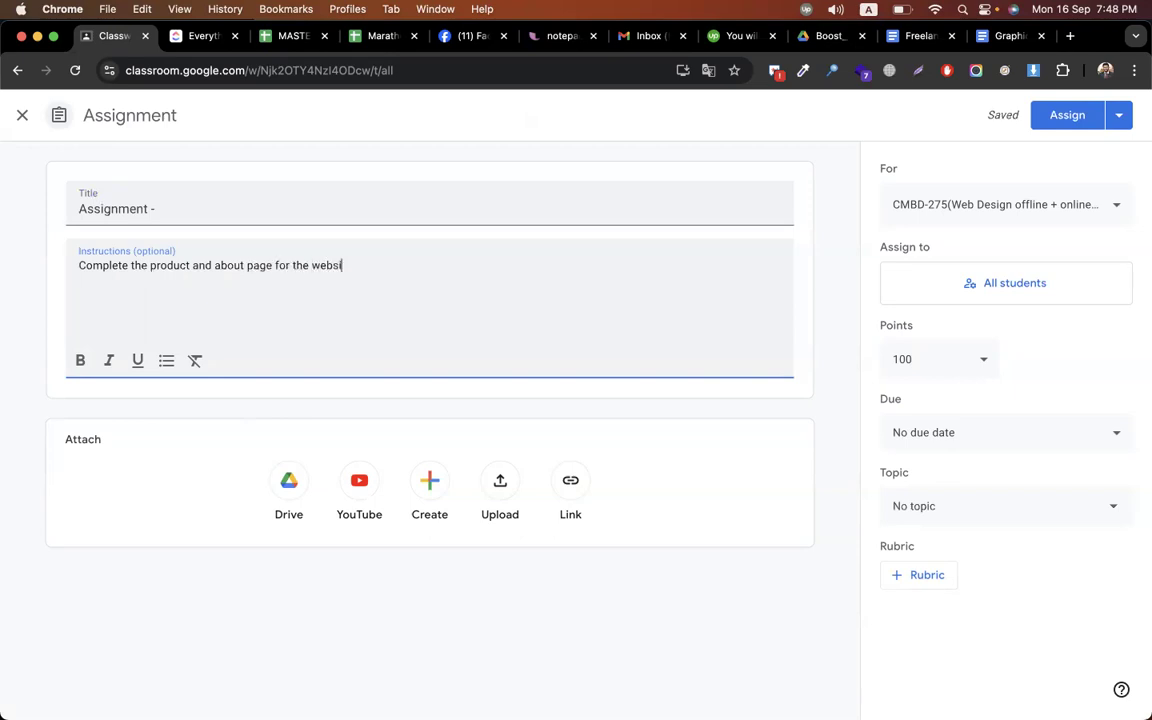
pyautogui.write('ite')
pyautogui.press('Return')
# Add instruction lines 'follow the content' and 'submit store link with password'
pyautogui.press('Return')
pyautogui.press('Return')
pyautogui.write('follow the content')
pyautogui.press('Return')
pyautogui.write('subvmit')
pyautogui.press('BackSpace')
pyautogui.press('BackSpace')
pyautogui.press('BackSpace')
pyautogui.press('BackSpace')
pyautogui.press('BackSpace')
pyautogui.press('BackSpace')
pyautogui.press('BackSpace')
pyautogui.write('ubmit sto')
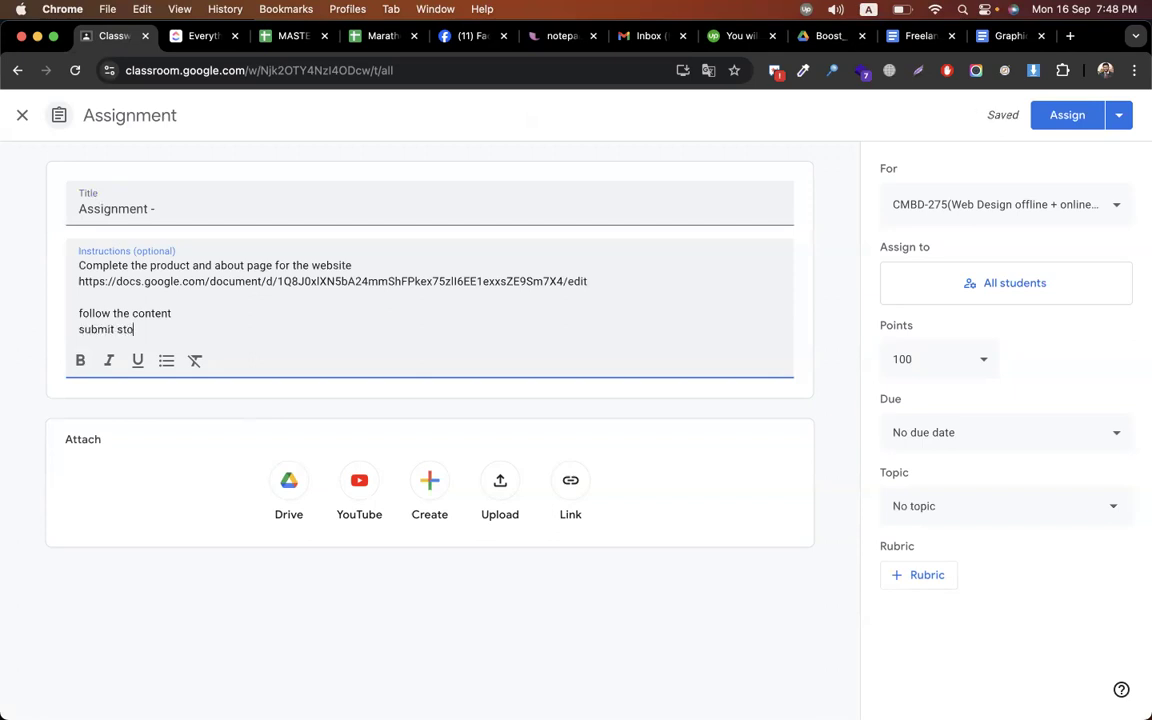
pyautogui.write('re link with password')
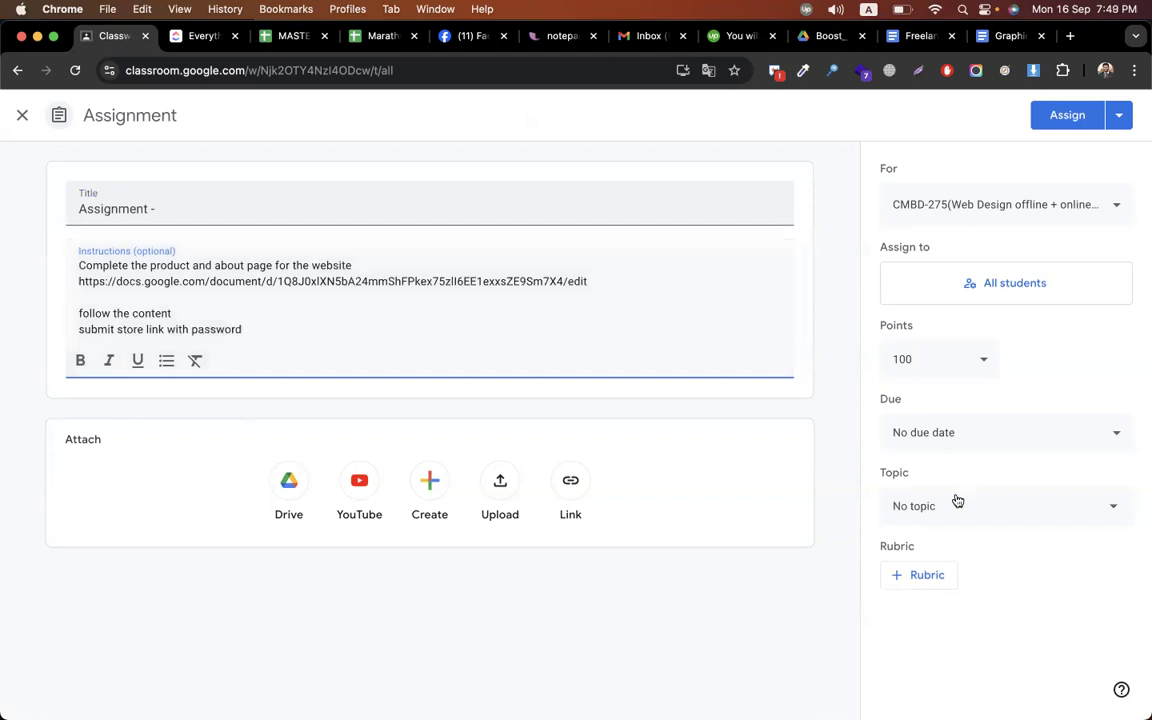
# File the assignment under the Episode-16 topic and assign it to all students
pyautogui.click(965, 505)
pyautogui.scroll(-10, 1008, 465)
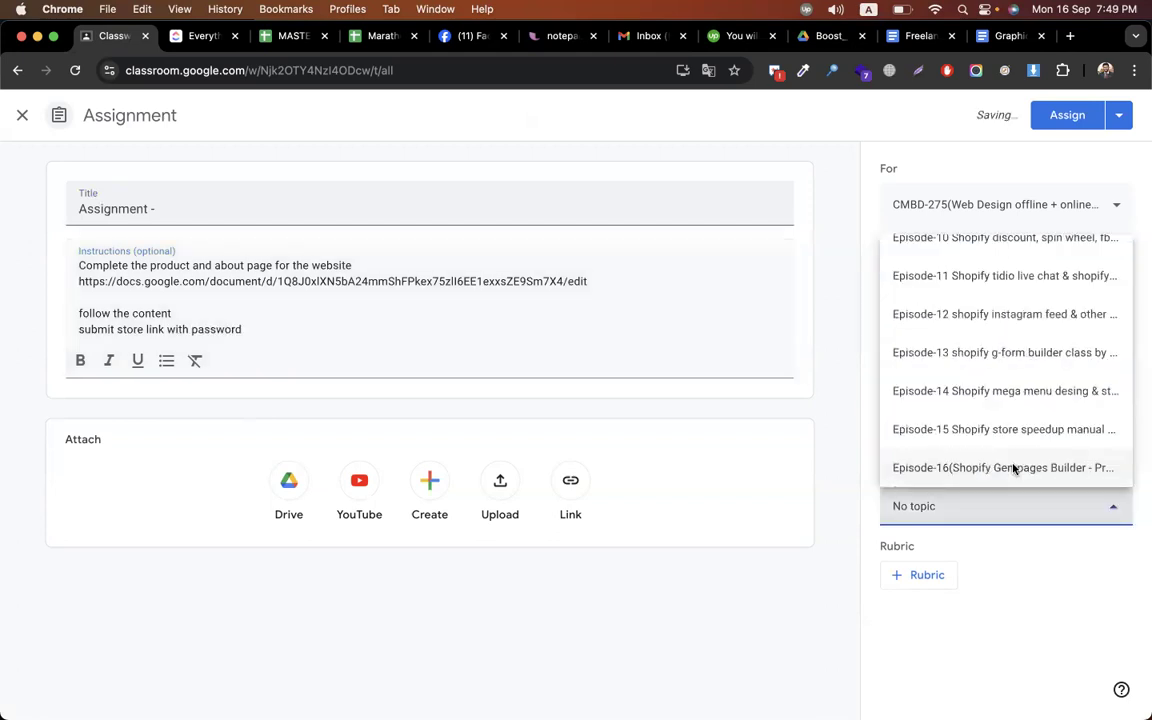
pyautogui.click(1054, 117)
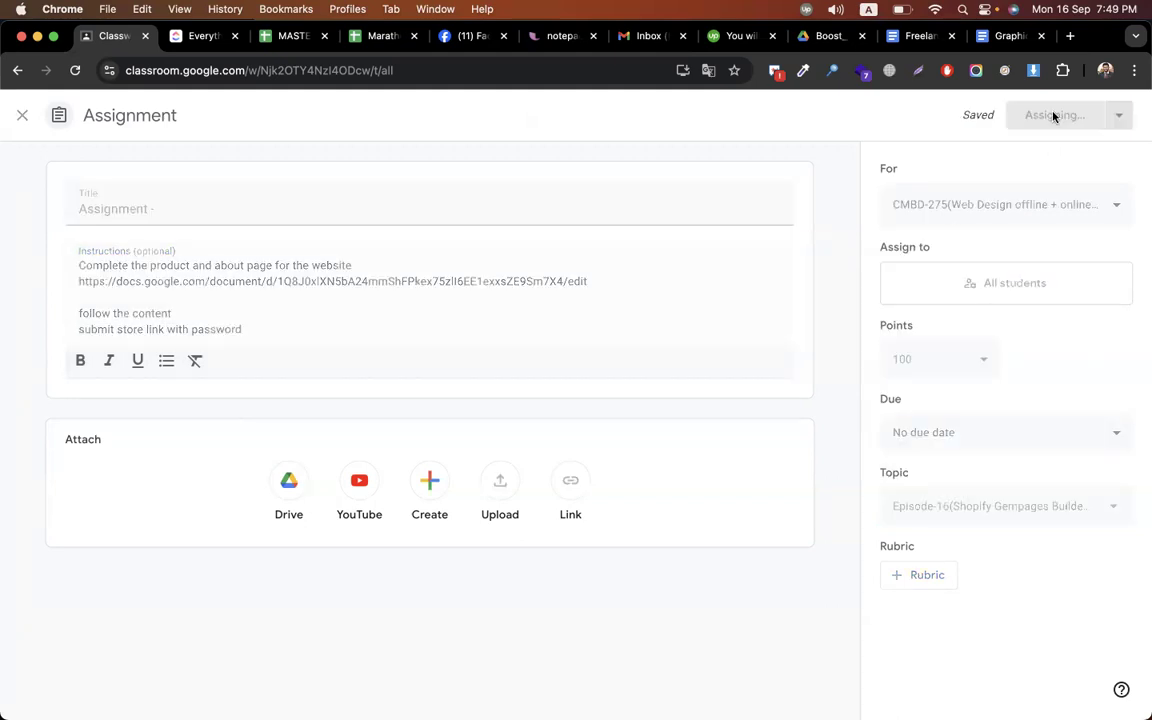